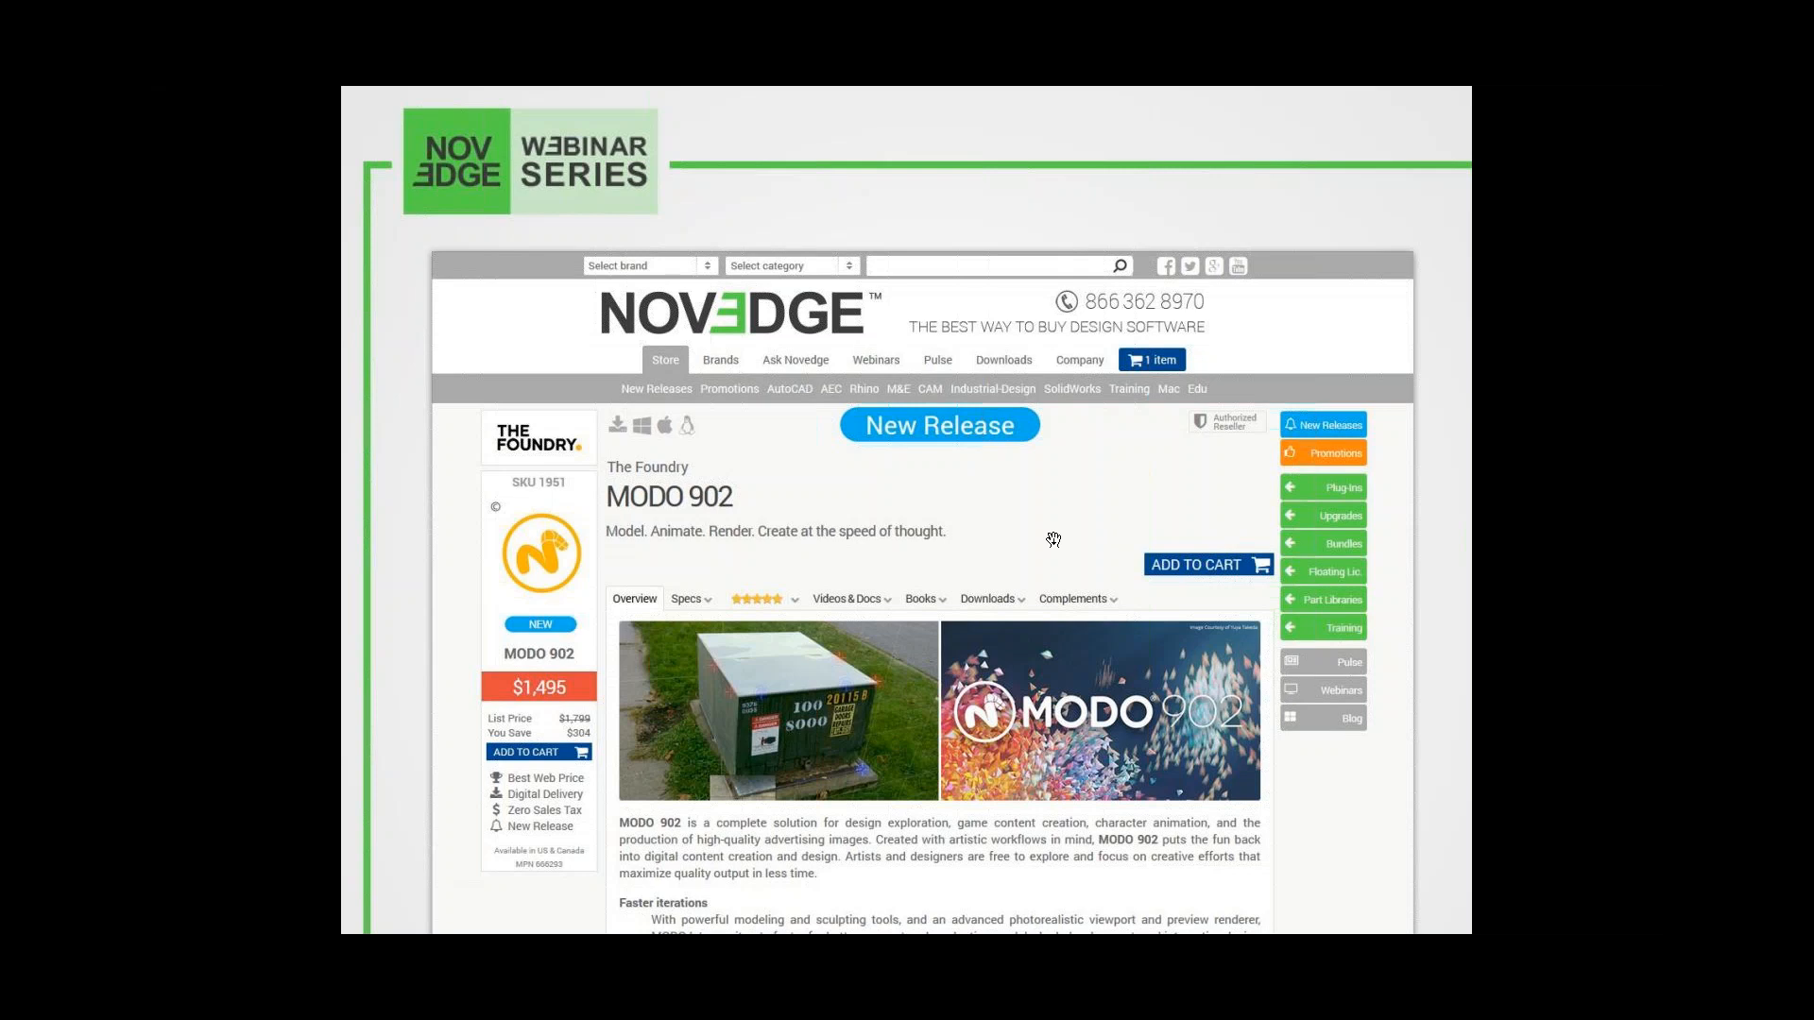
left_click(1054, 539)
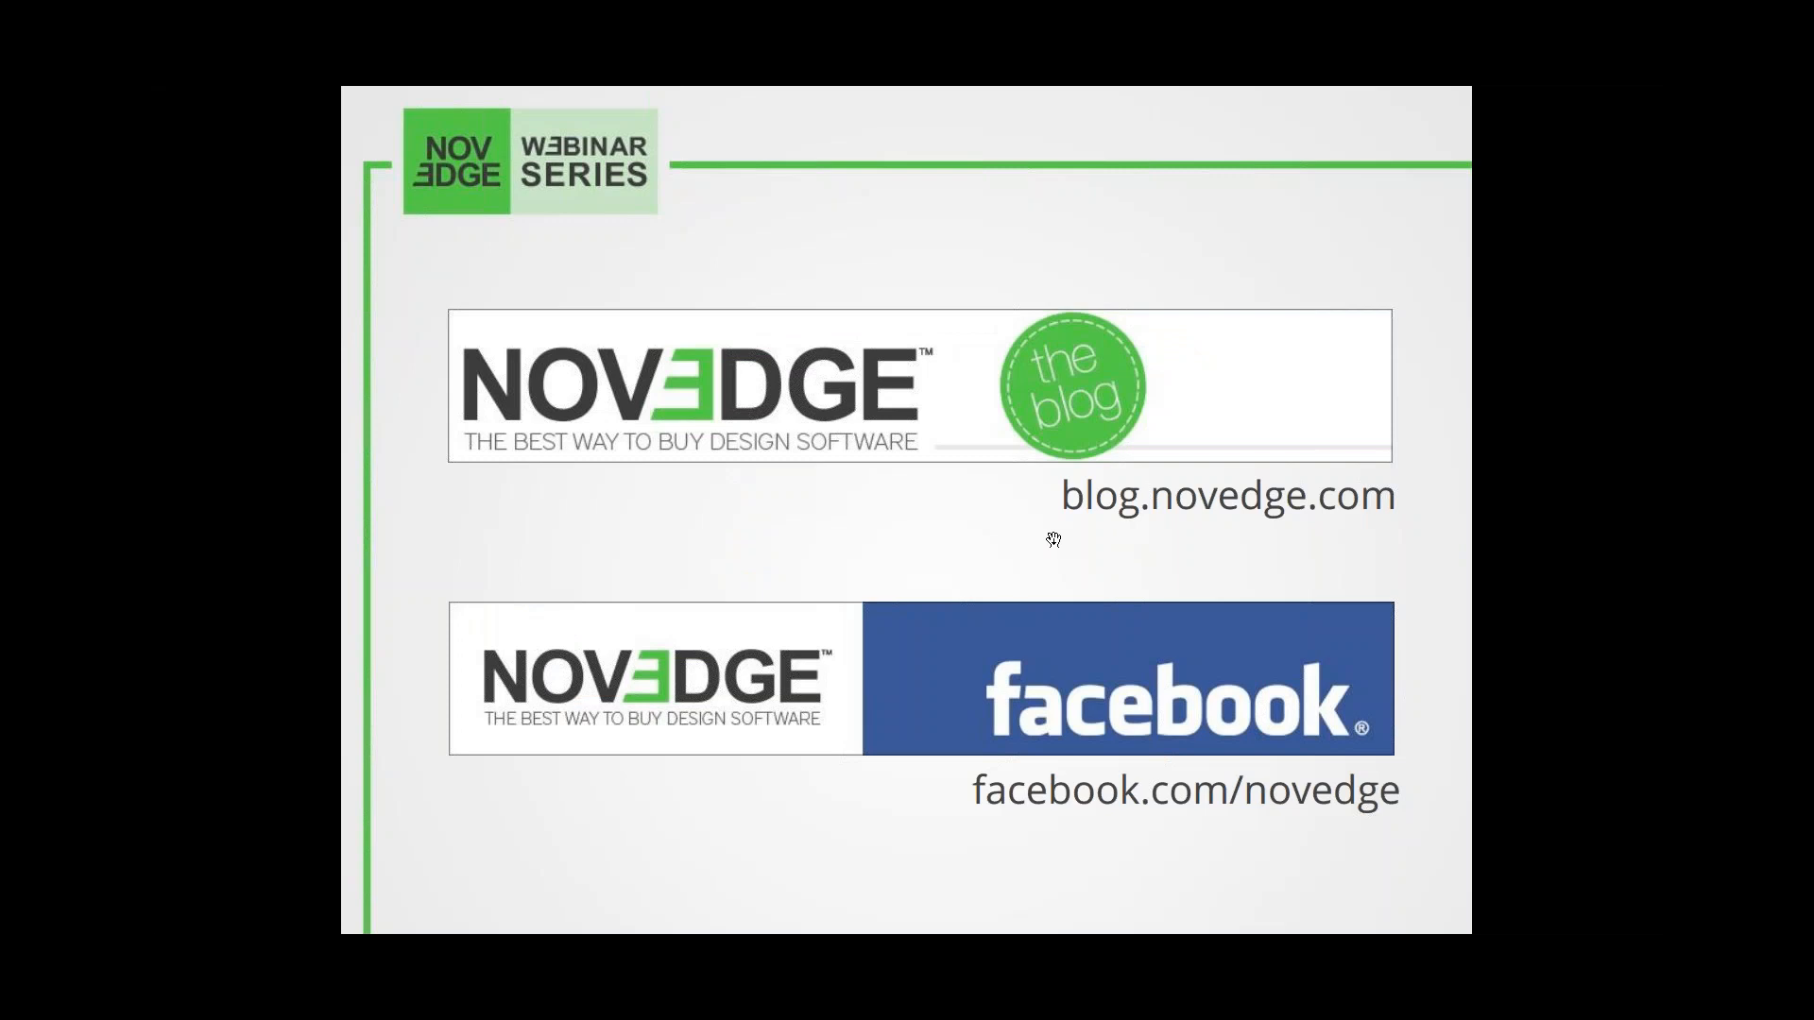
left_click(1053, 539)
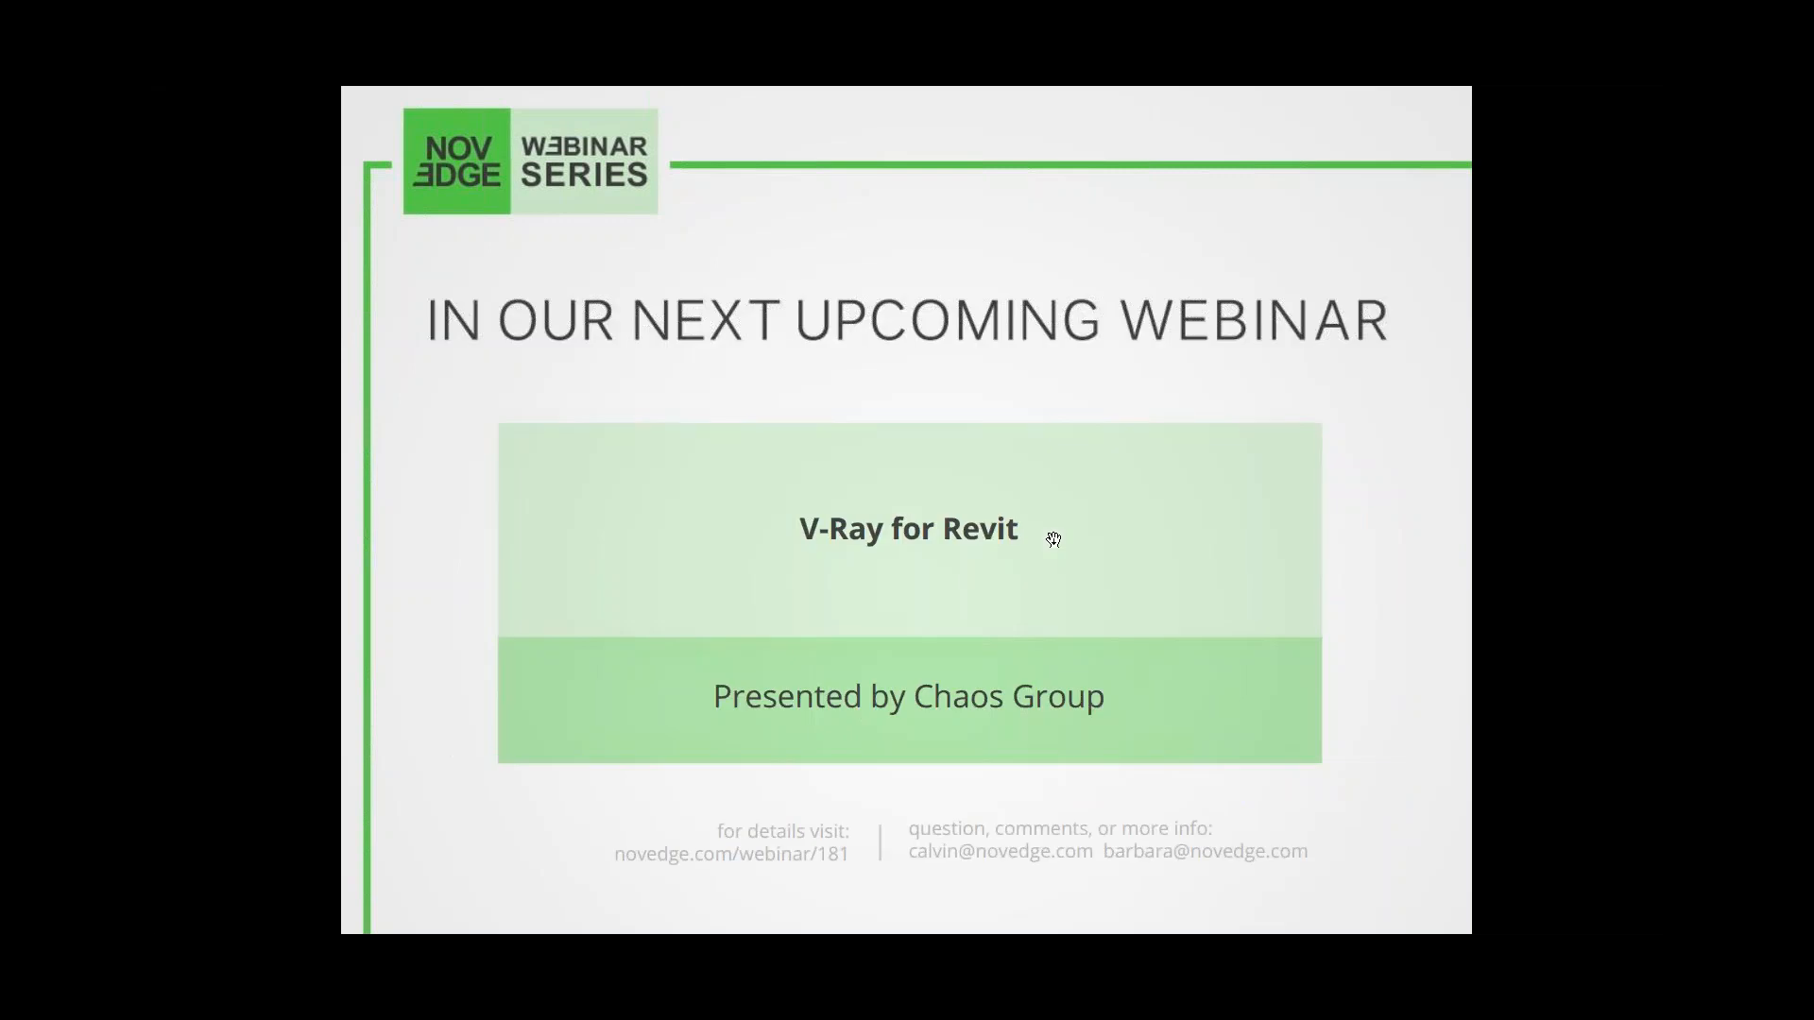
left_click(1053, 540)
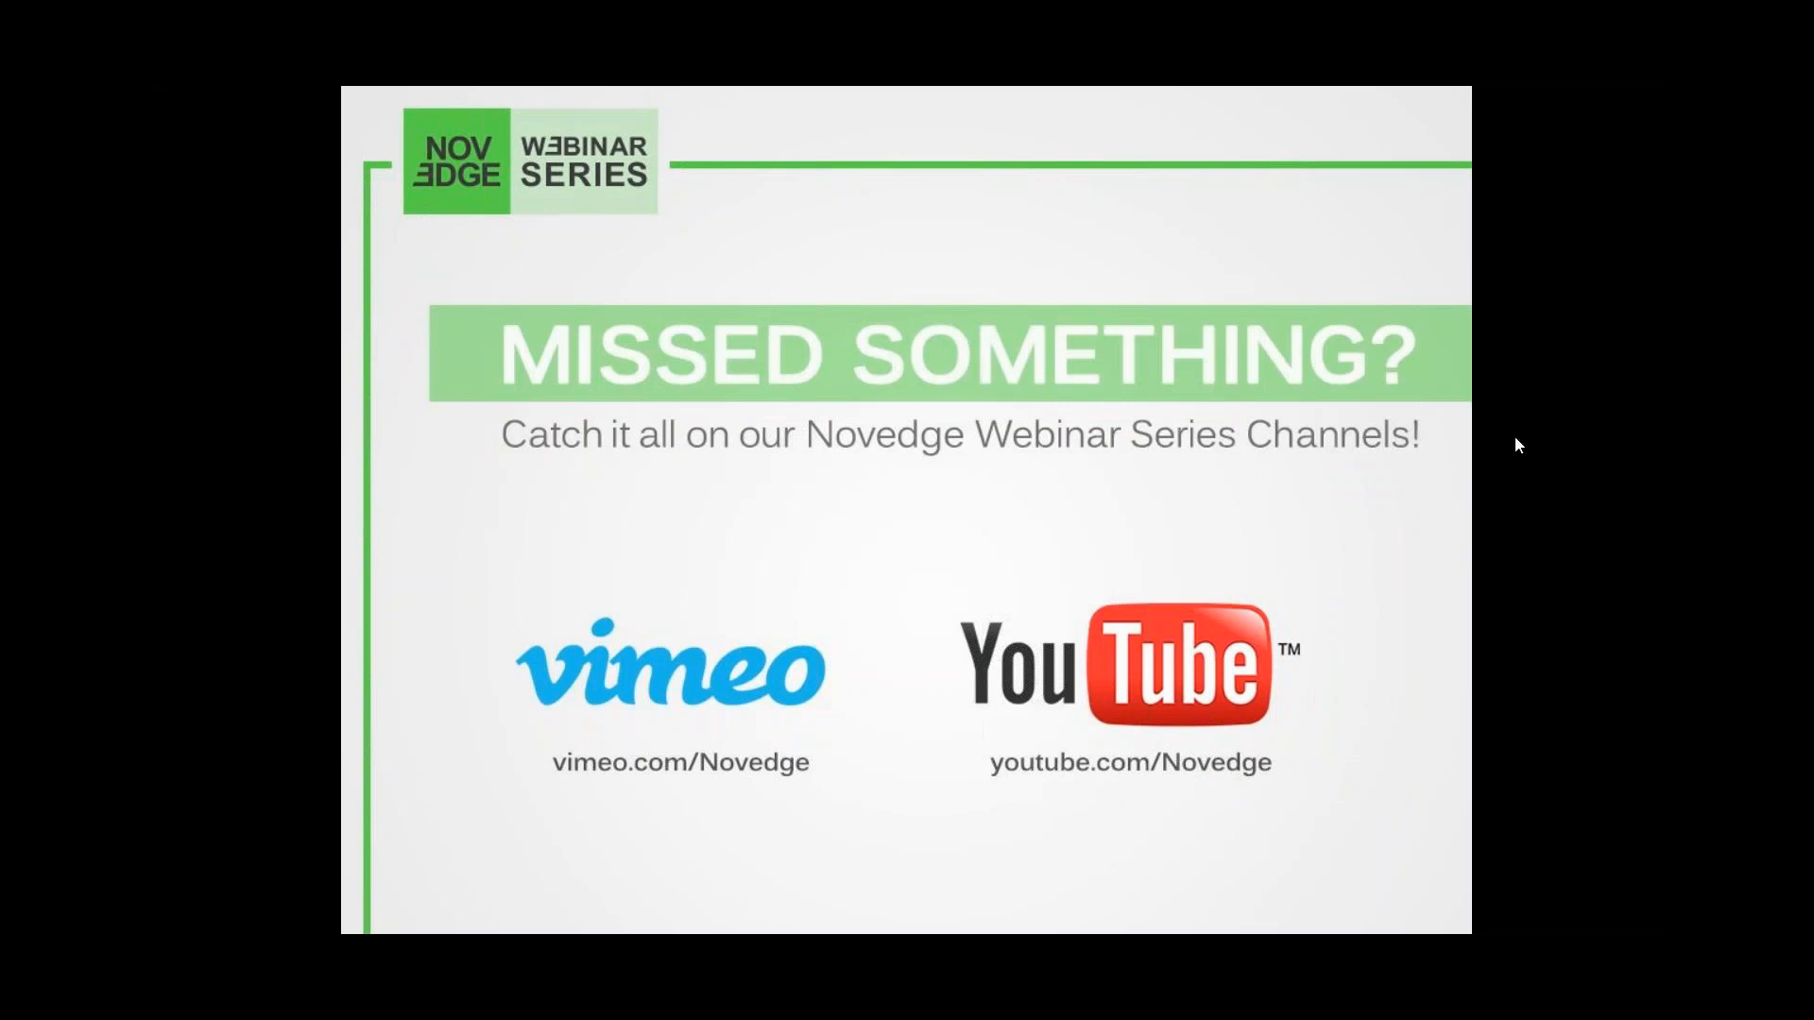
key("Escape")
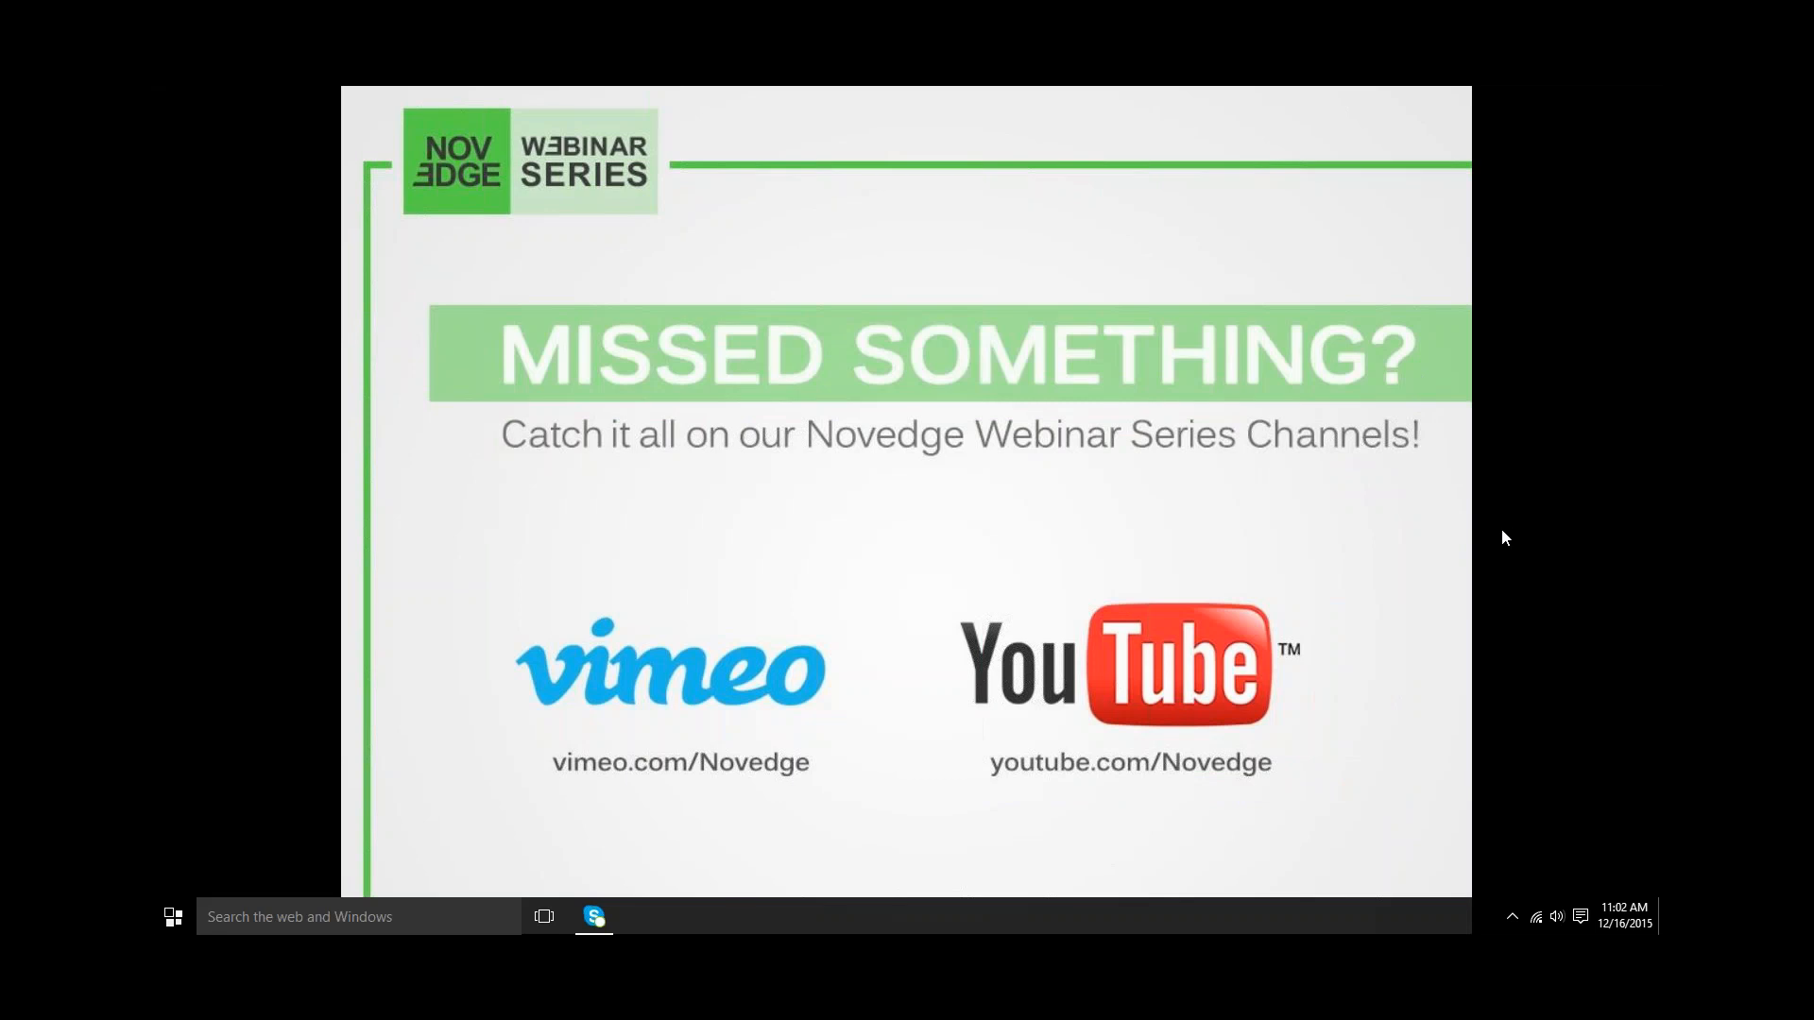
left_click(943, 532)
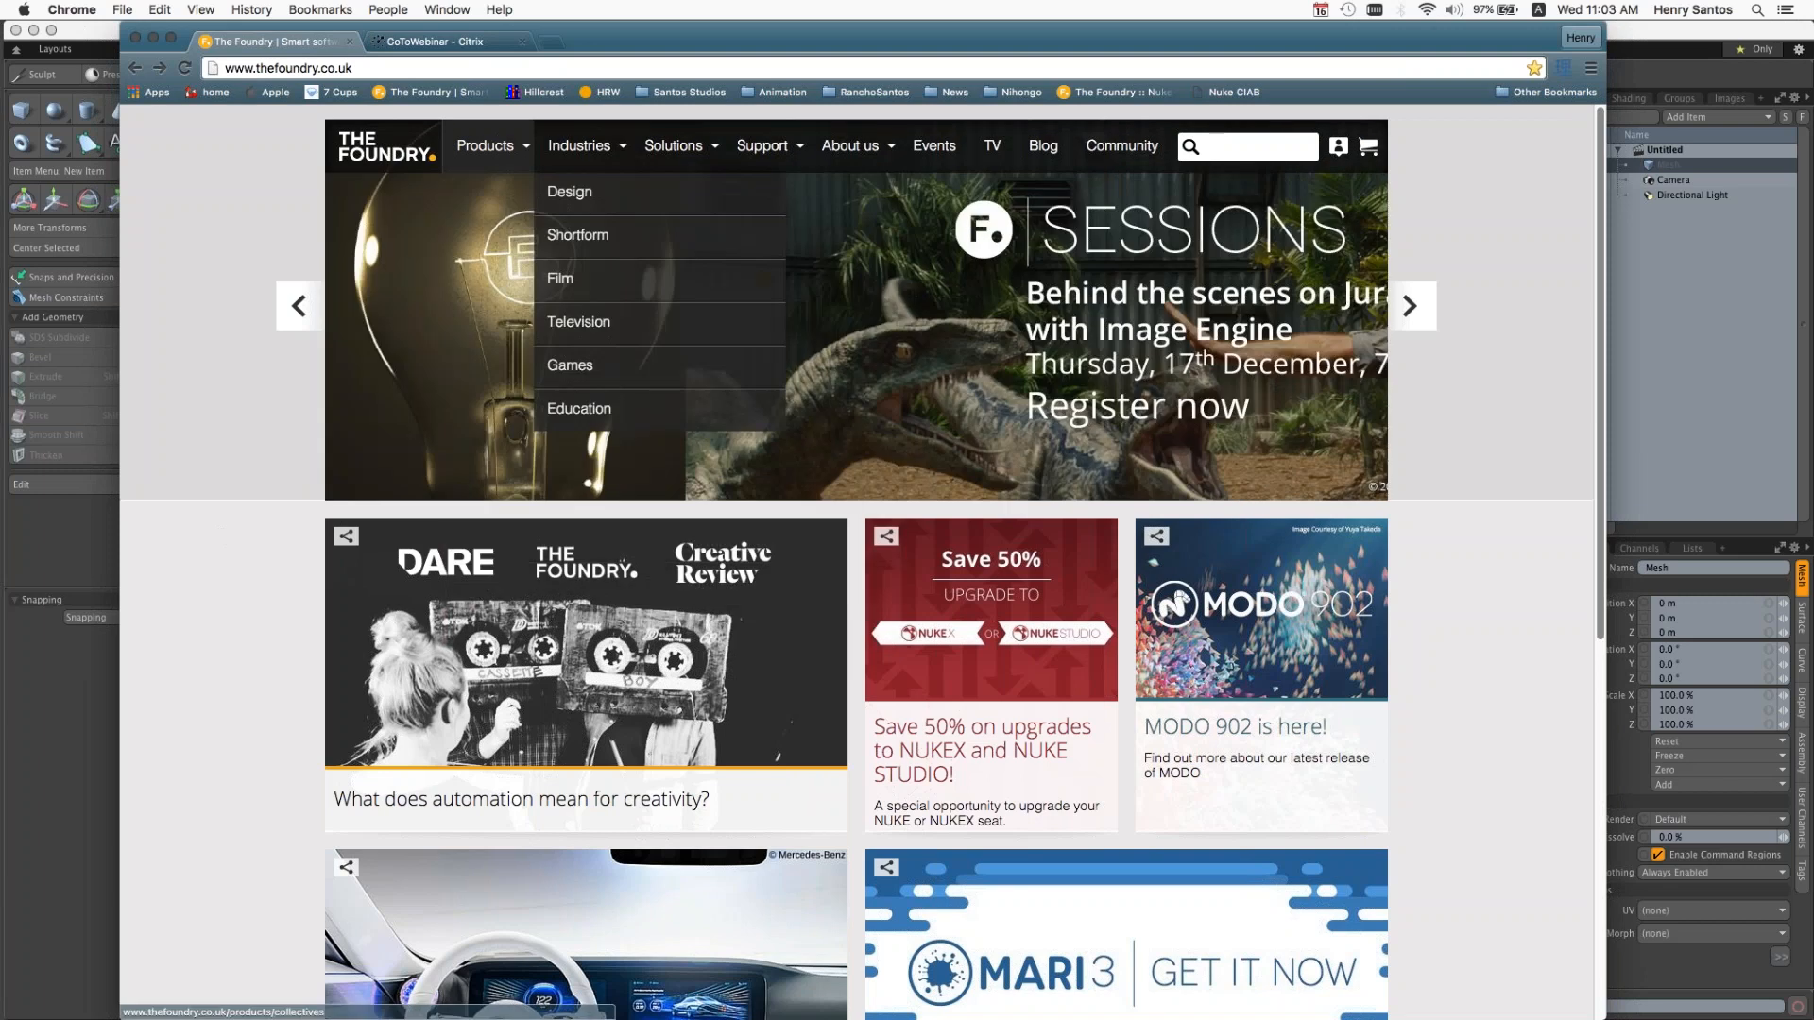
Step: Open the MODO product page from The Foundry's products list and look through its overview and features
left_click(492, 149)
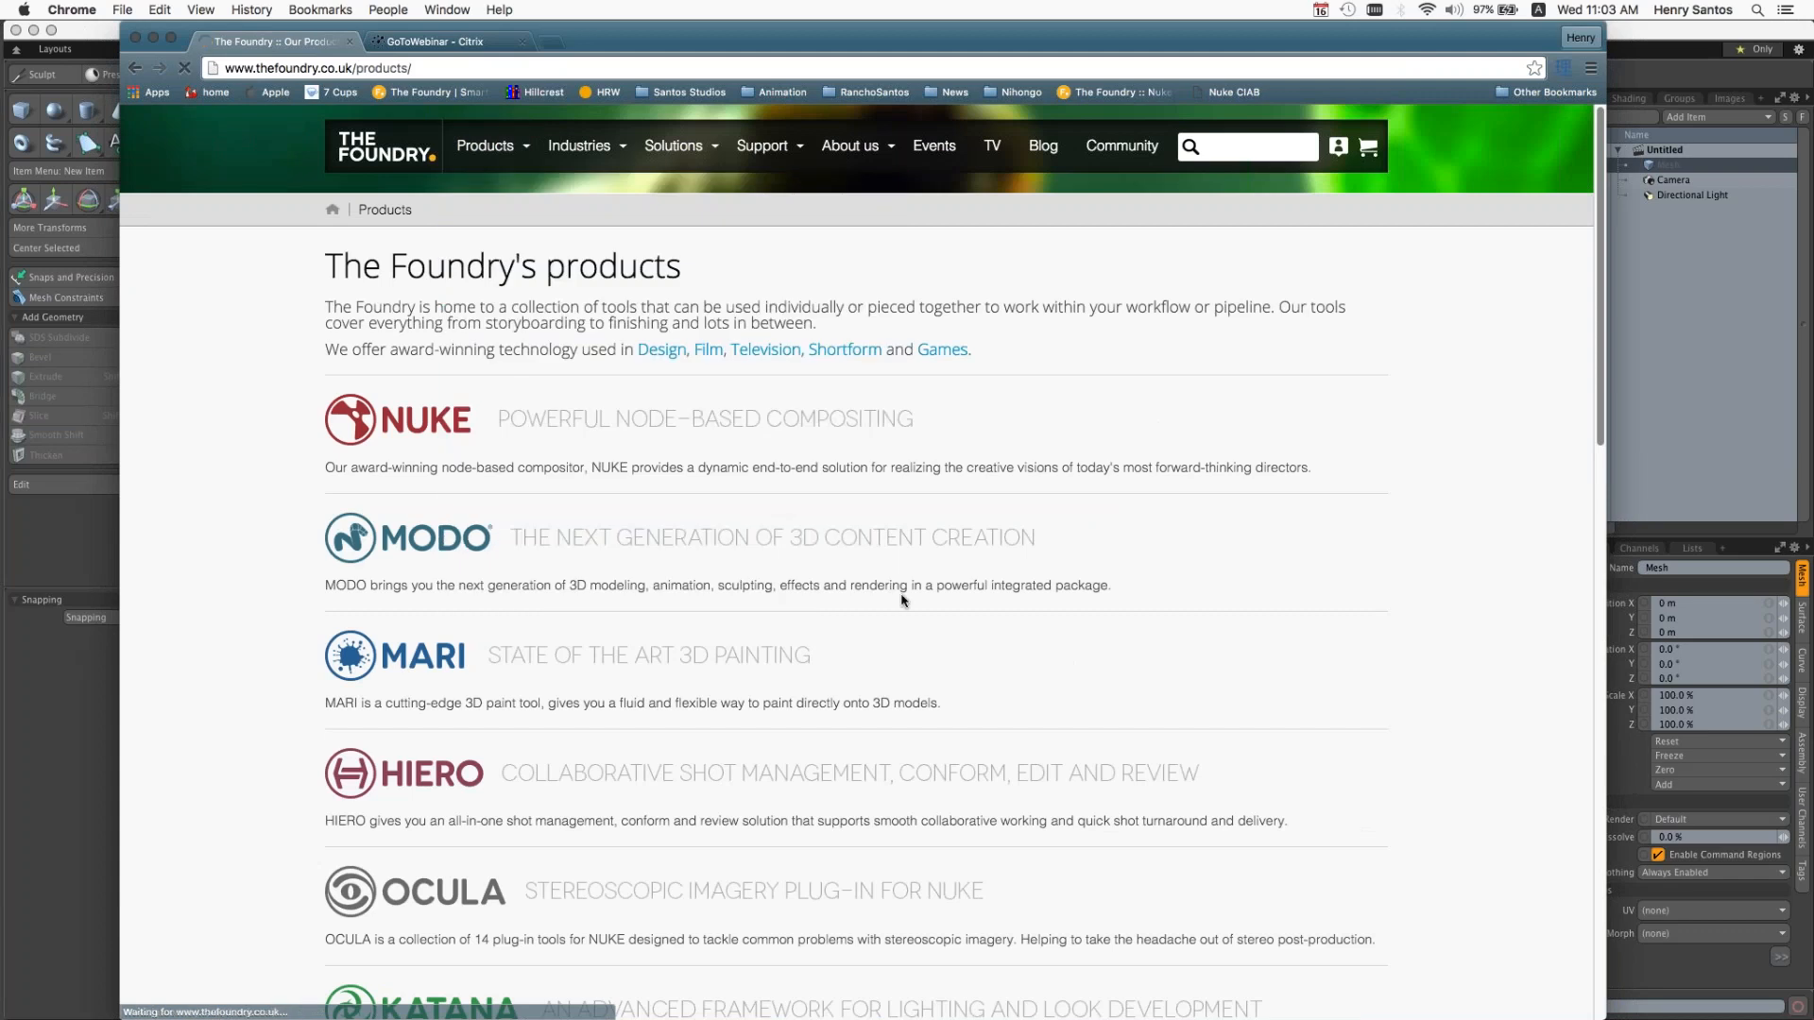
left_click(902, 600)
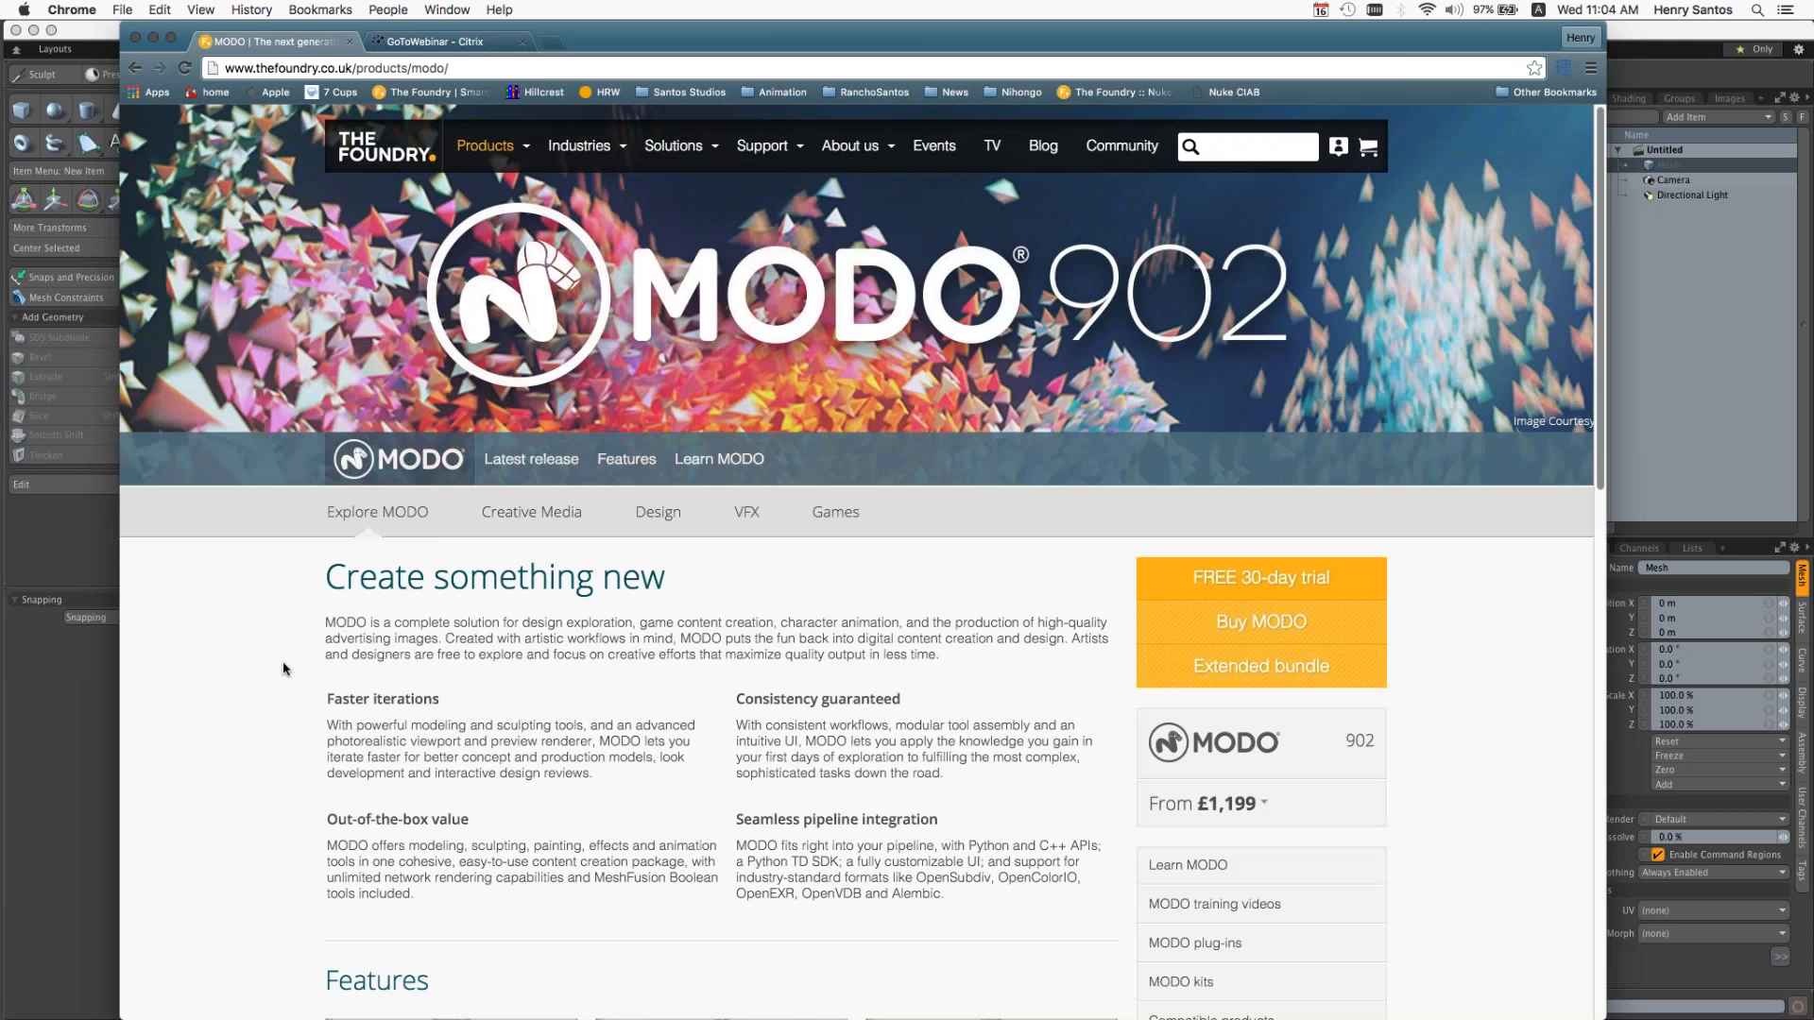
scroll(284, 669, "down", 1)
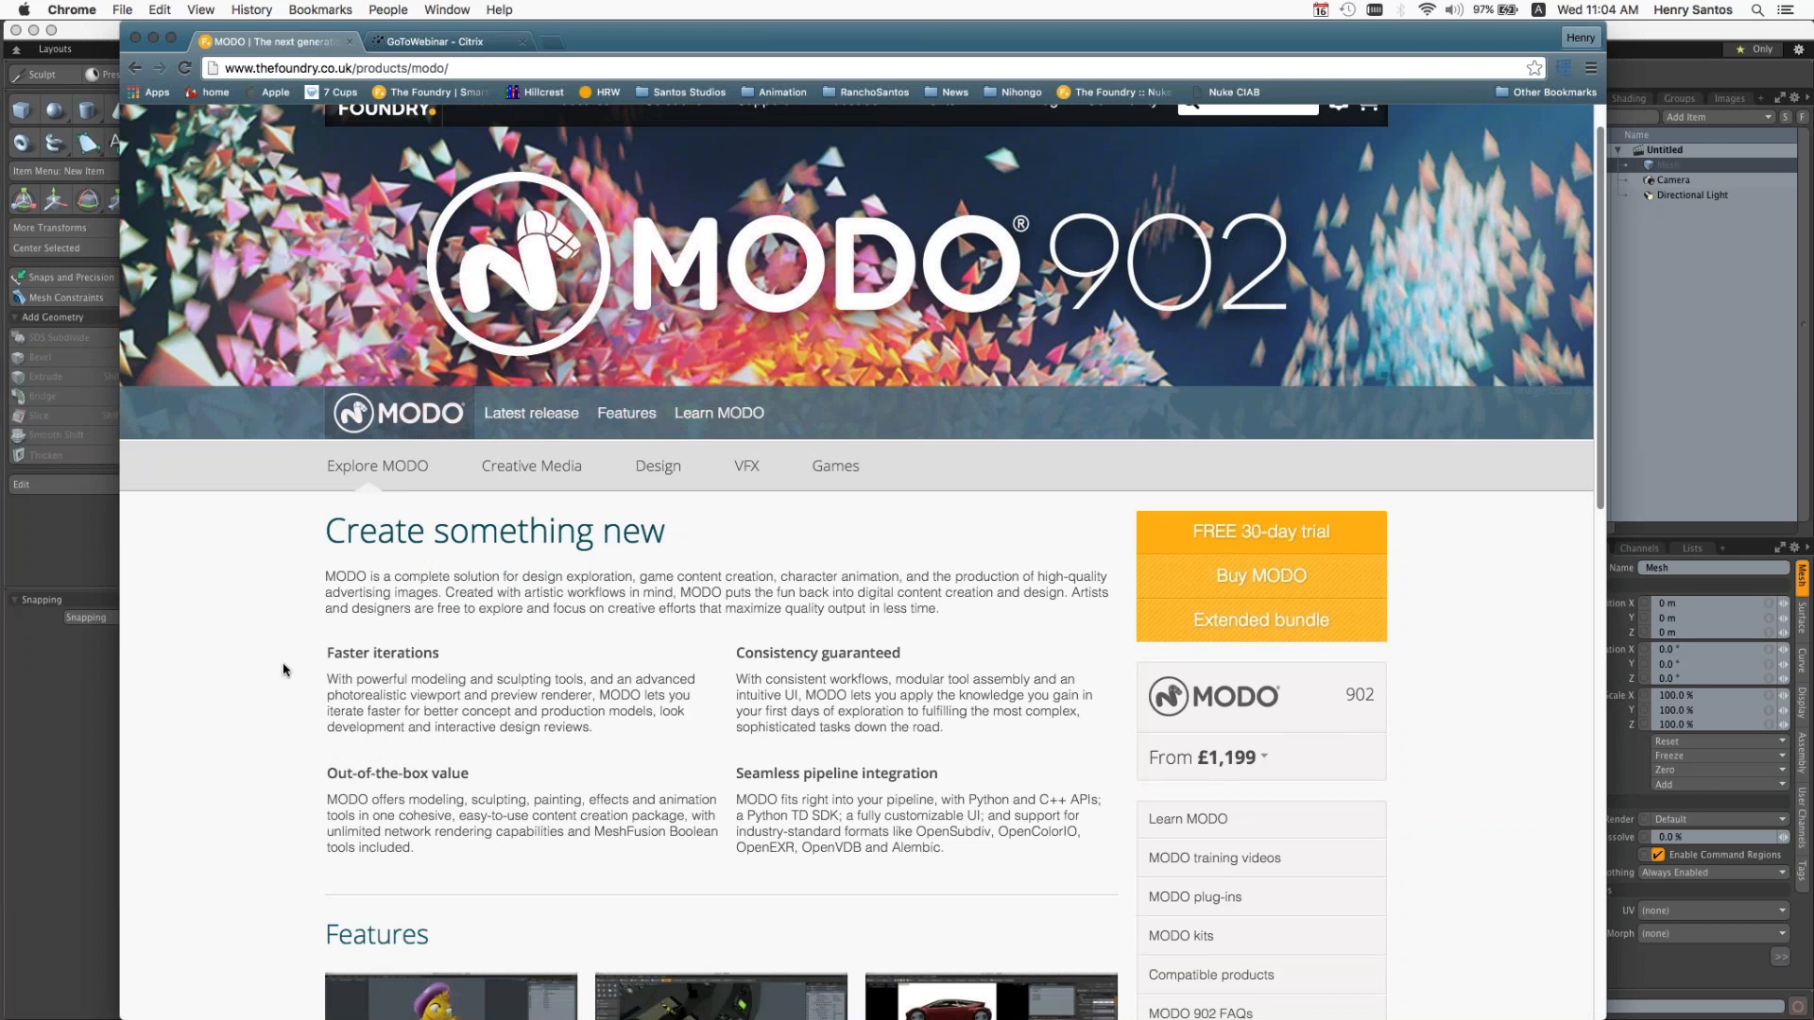
scroll(284, 669, "down", 5)
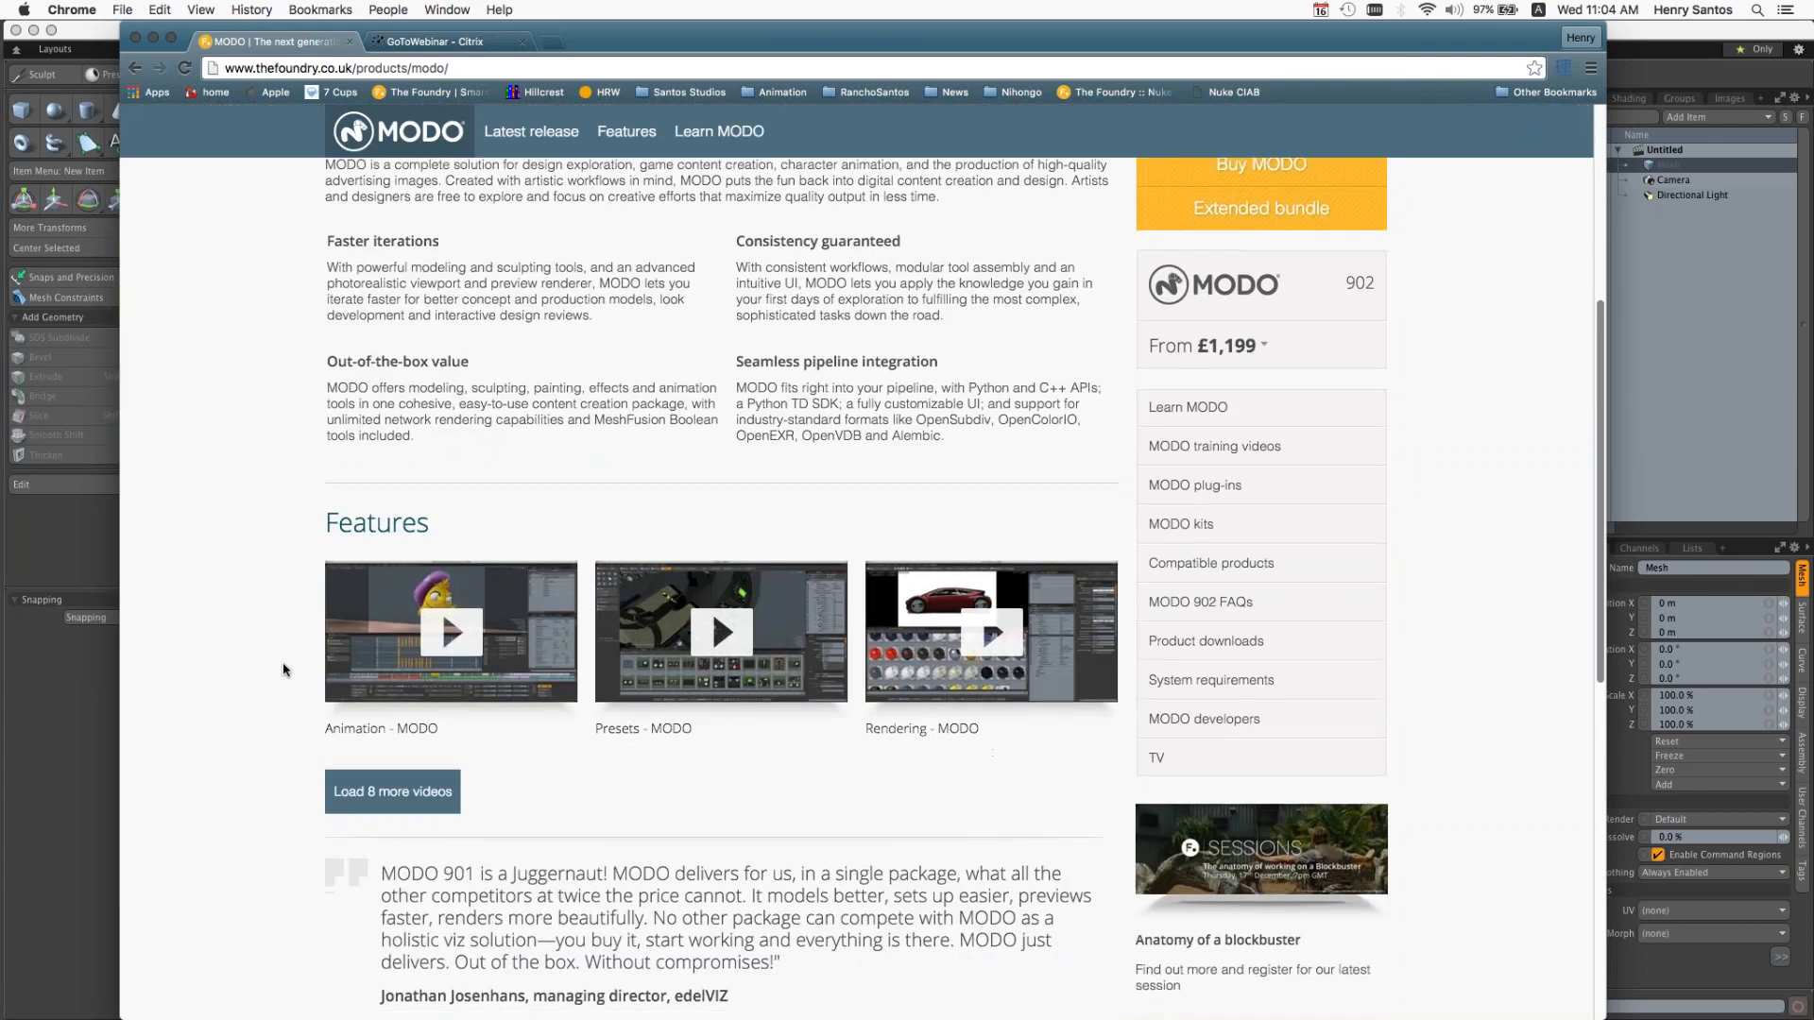
scroll(284, 670, "down", 2)
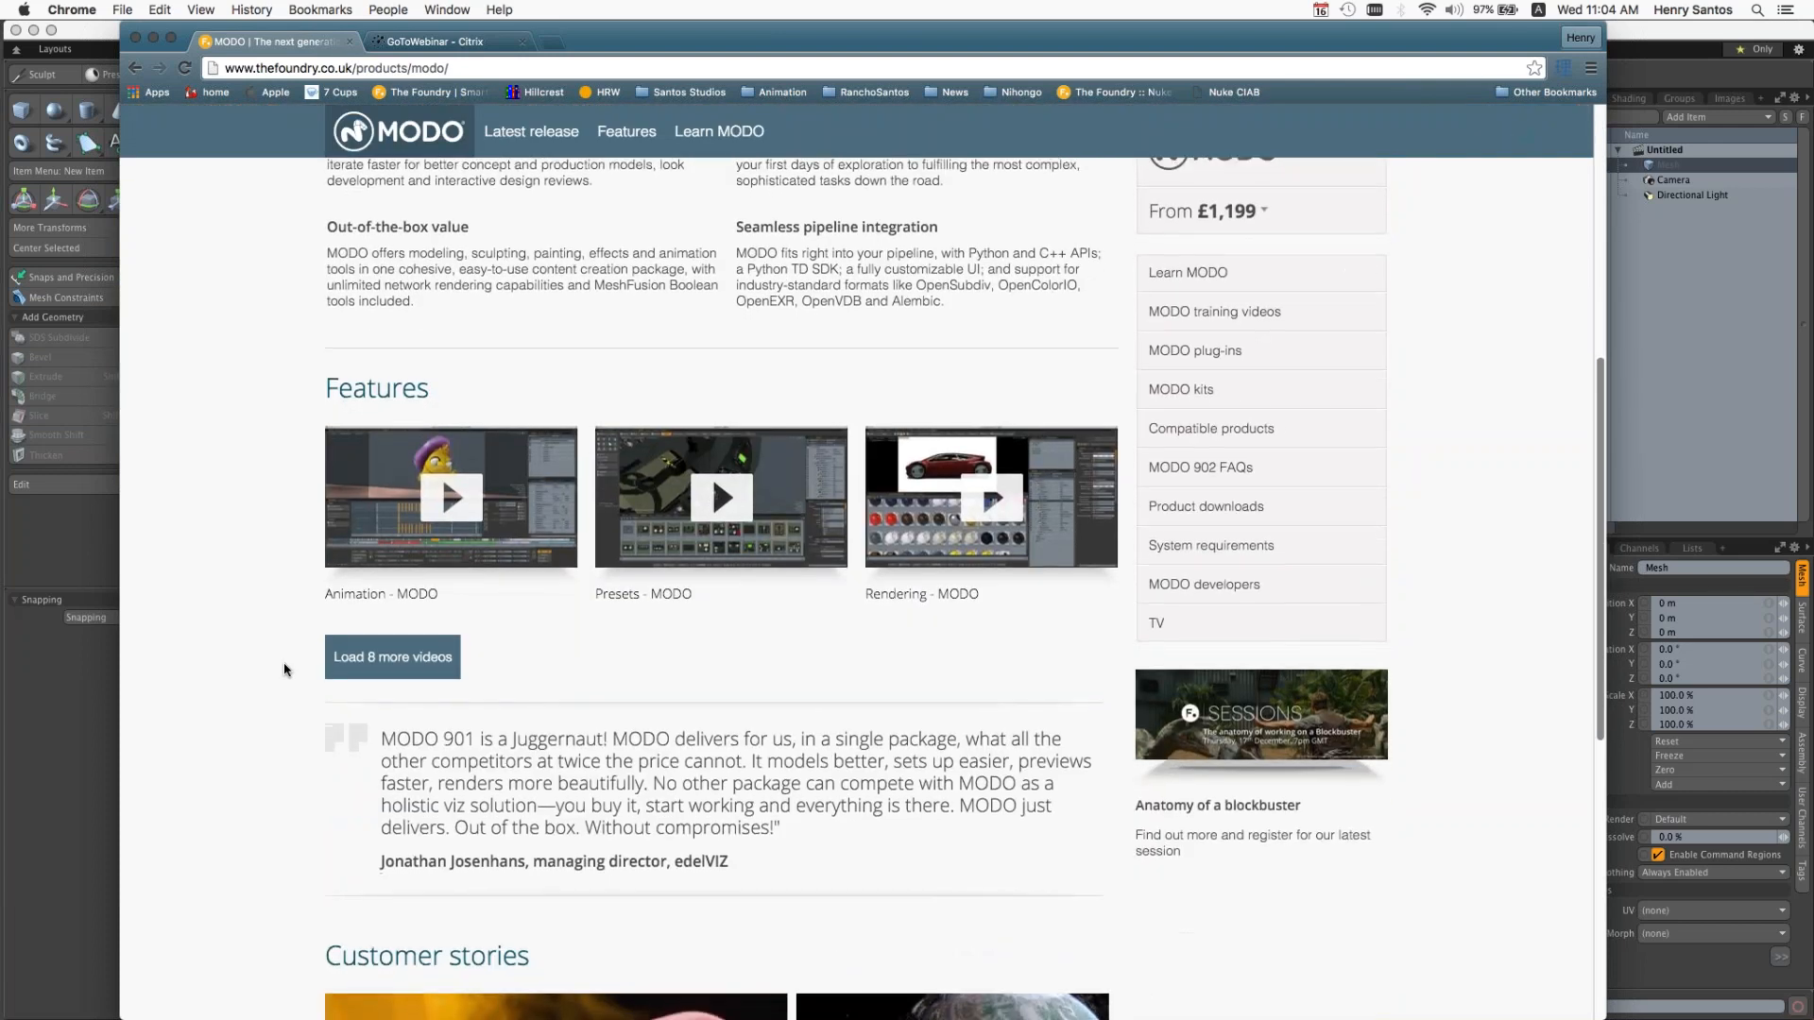
scroll(282, 671, "down", 1)
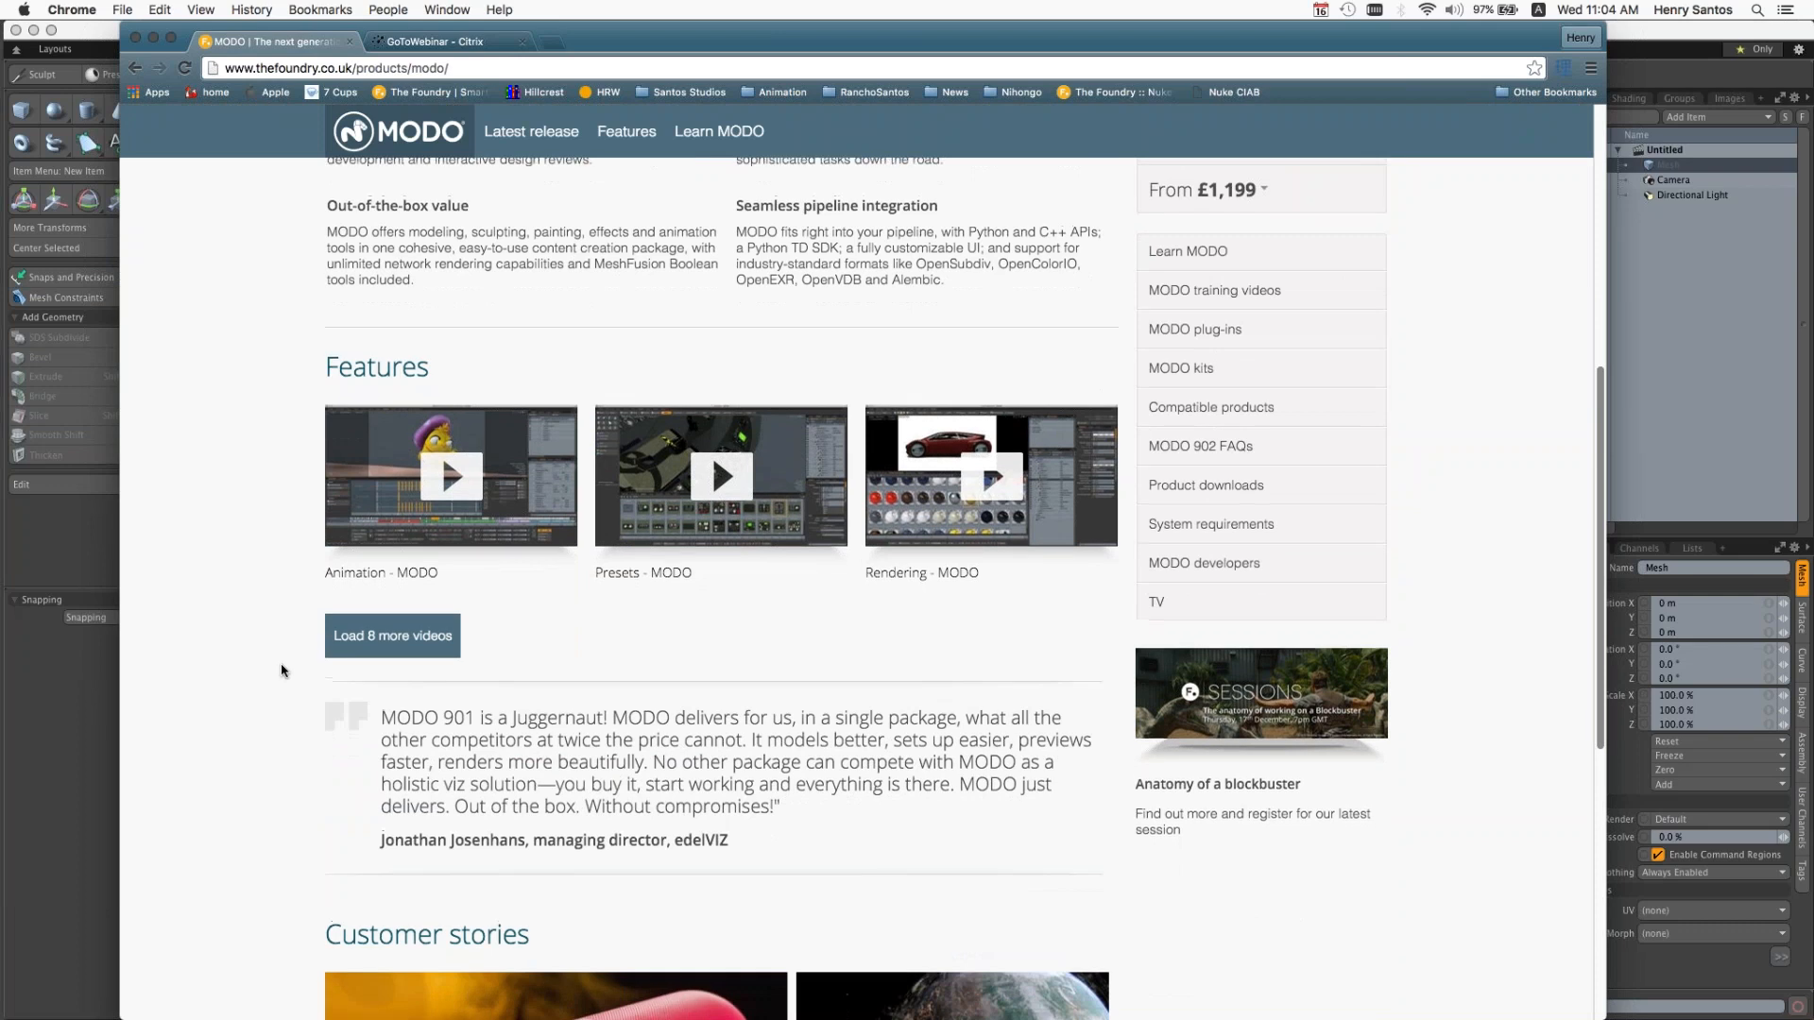
scroll(281, 670, "up", 3)
scroll(280, 668, "up", 1)
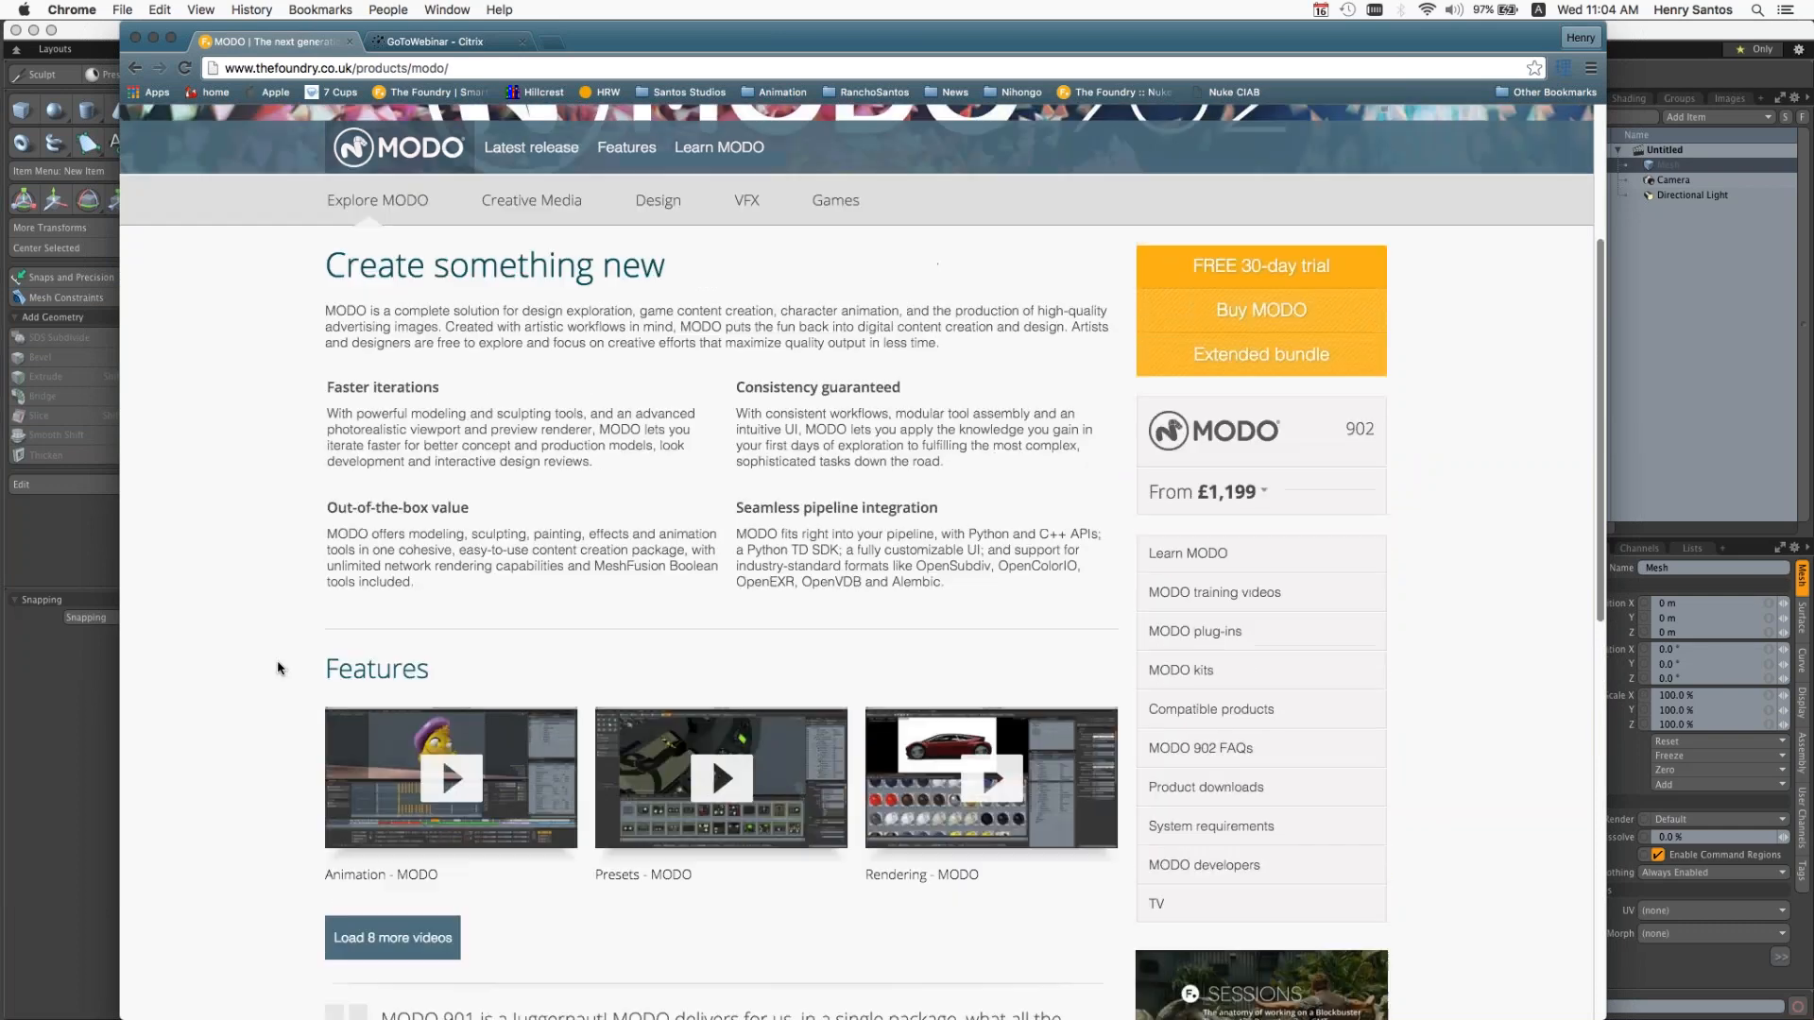
scroll(278, 668, "up", 1)
scroll(277, 668, "up", 1)
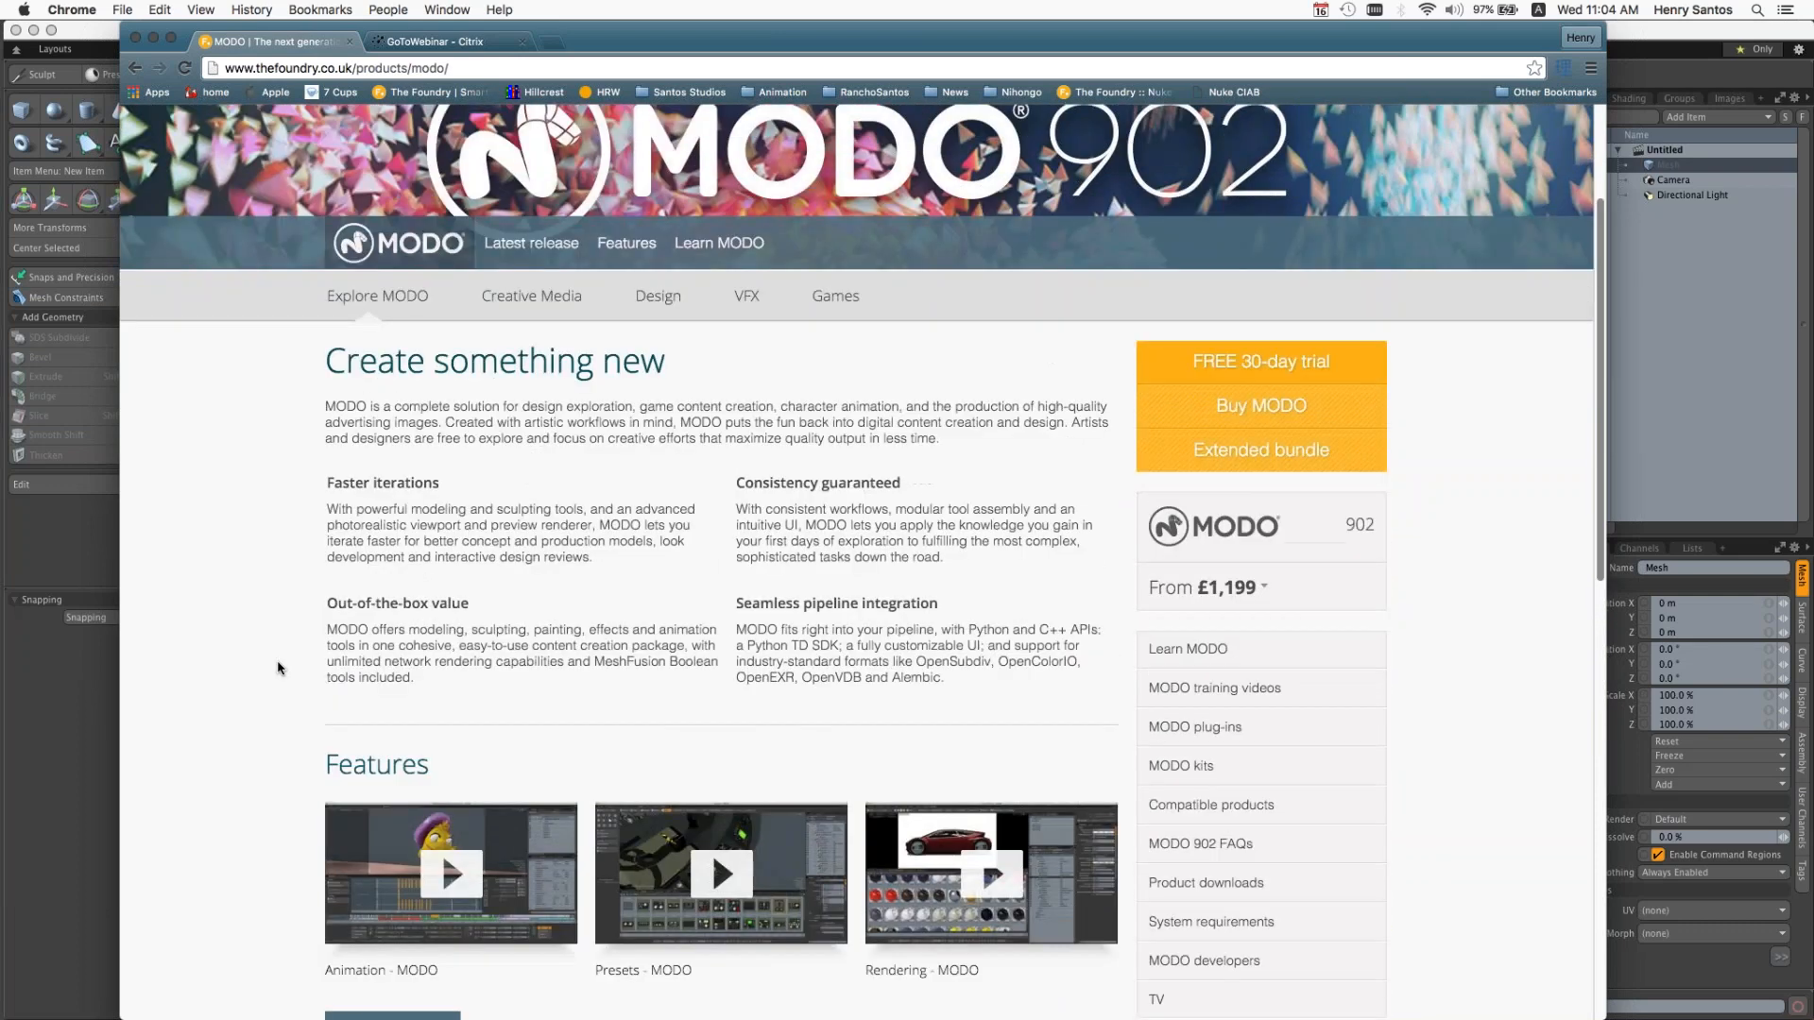
scroll(278, 668, "up", 2)
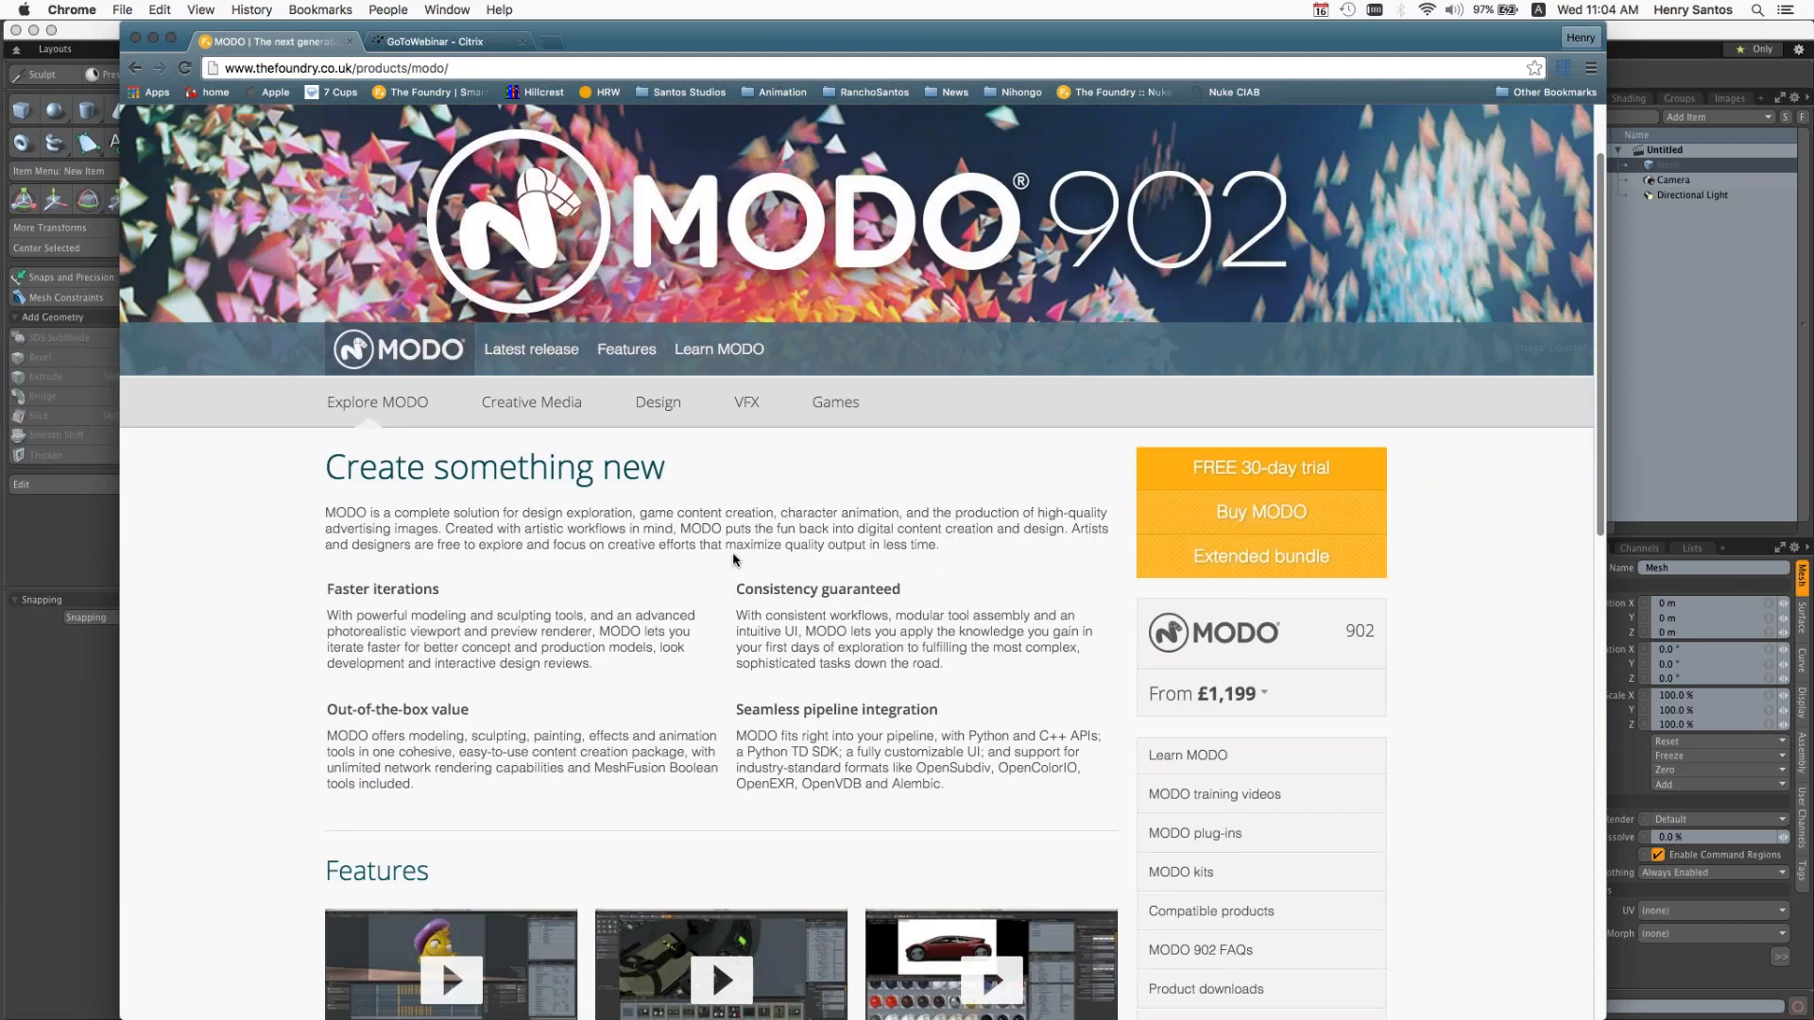
scroll(734, 561, "up", 1)
scroll(734, 561, "up", 1)
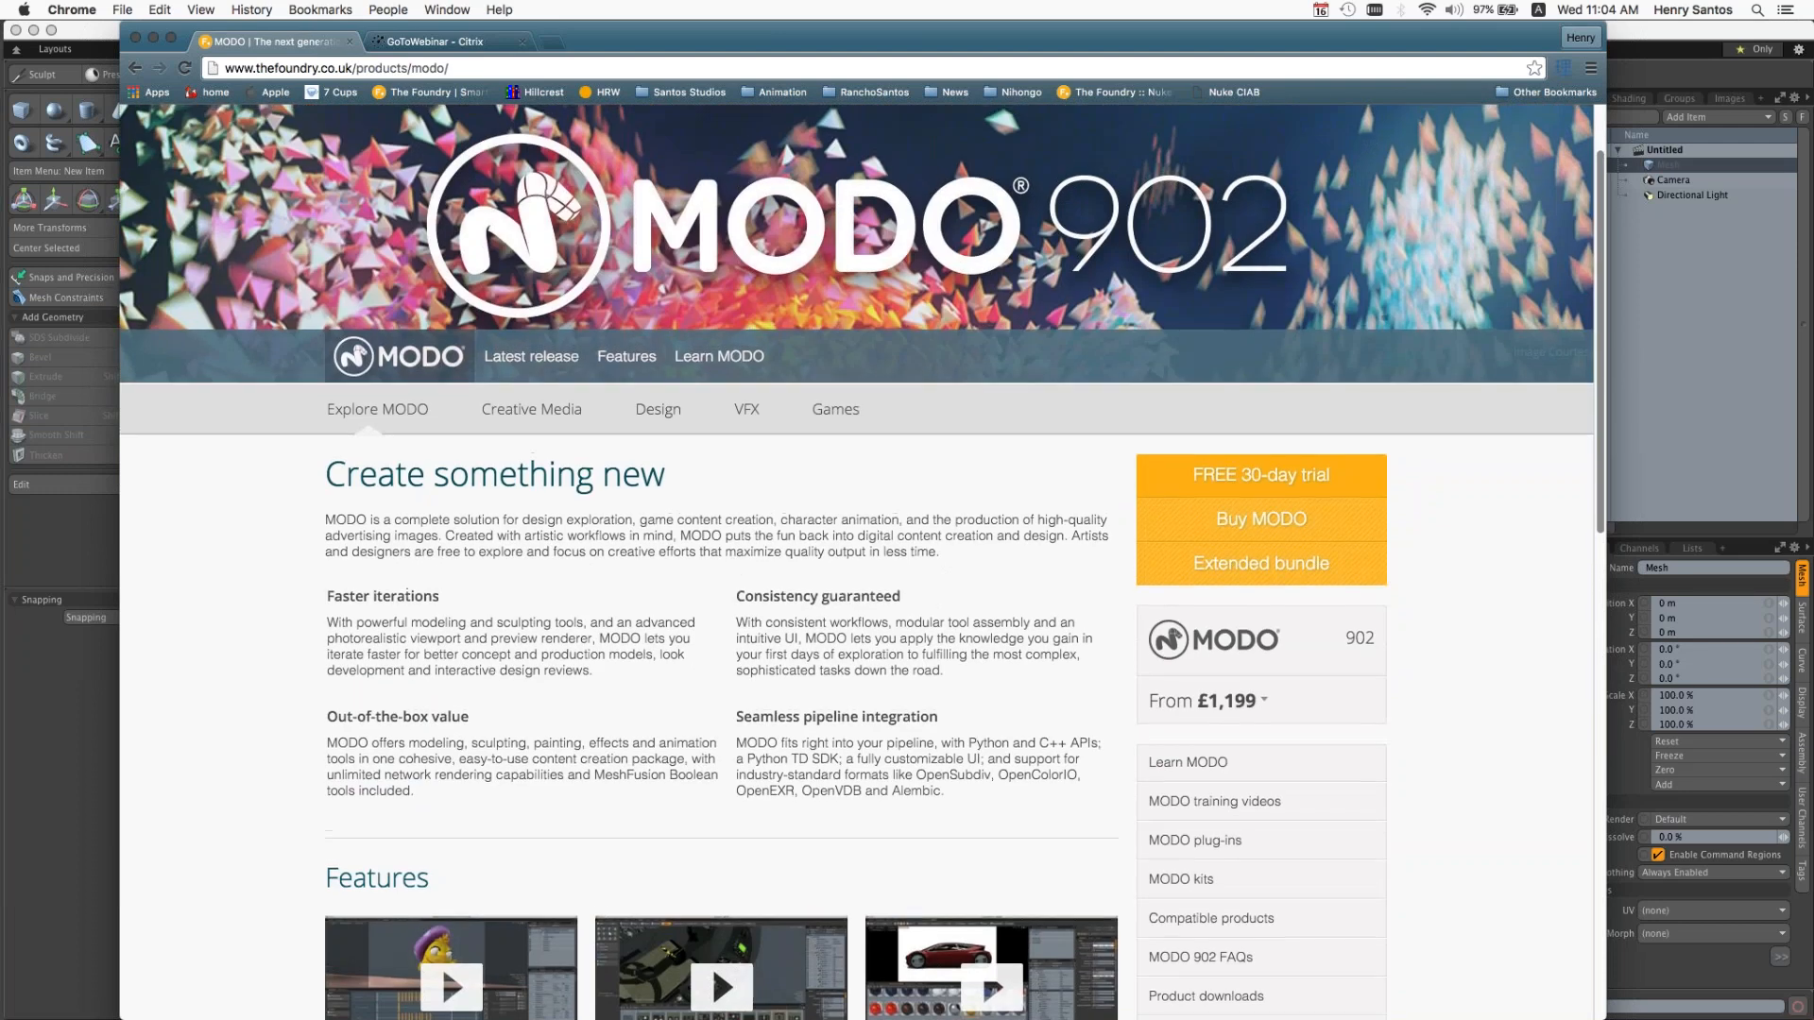
Step: Open the Design section of the MODO product page and review its descriptions and feature videos
left_click(656, 411)
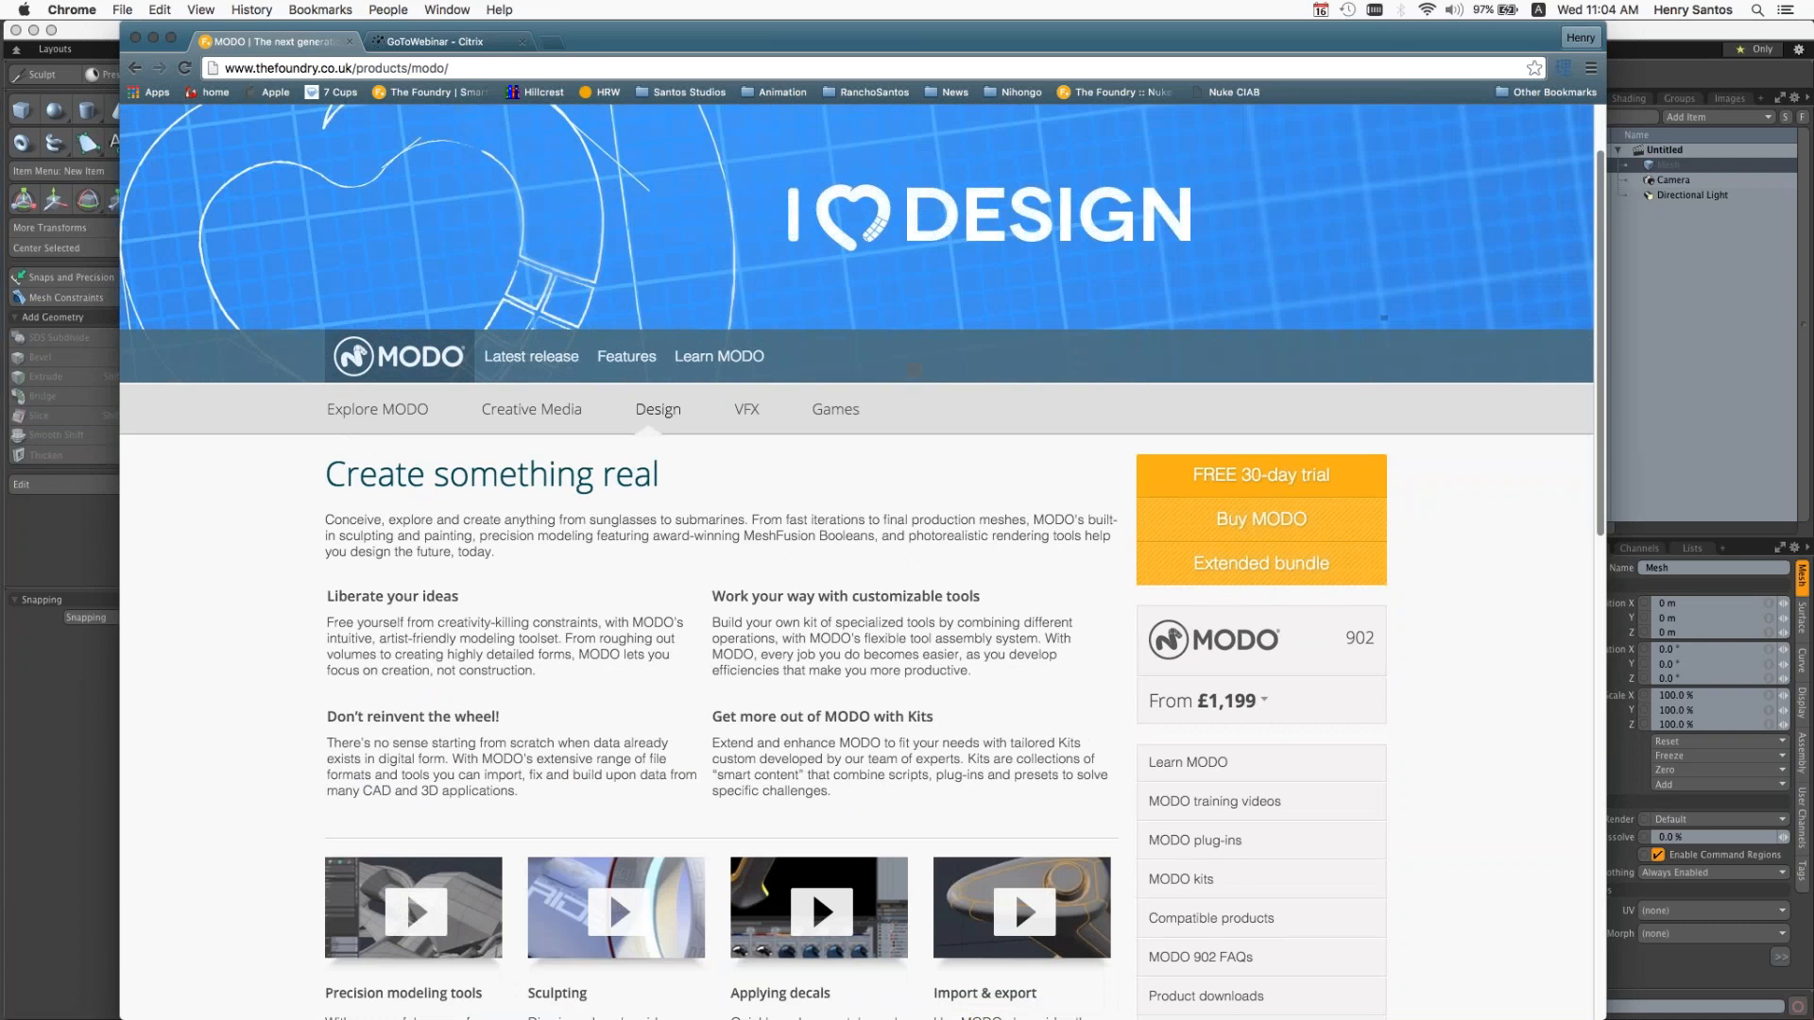
scroll(262, 585, "up", 2)
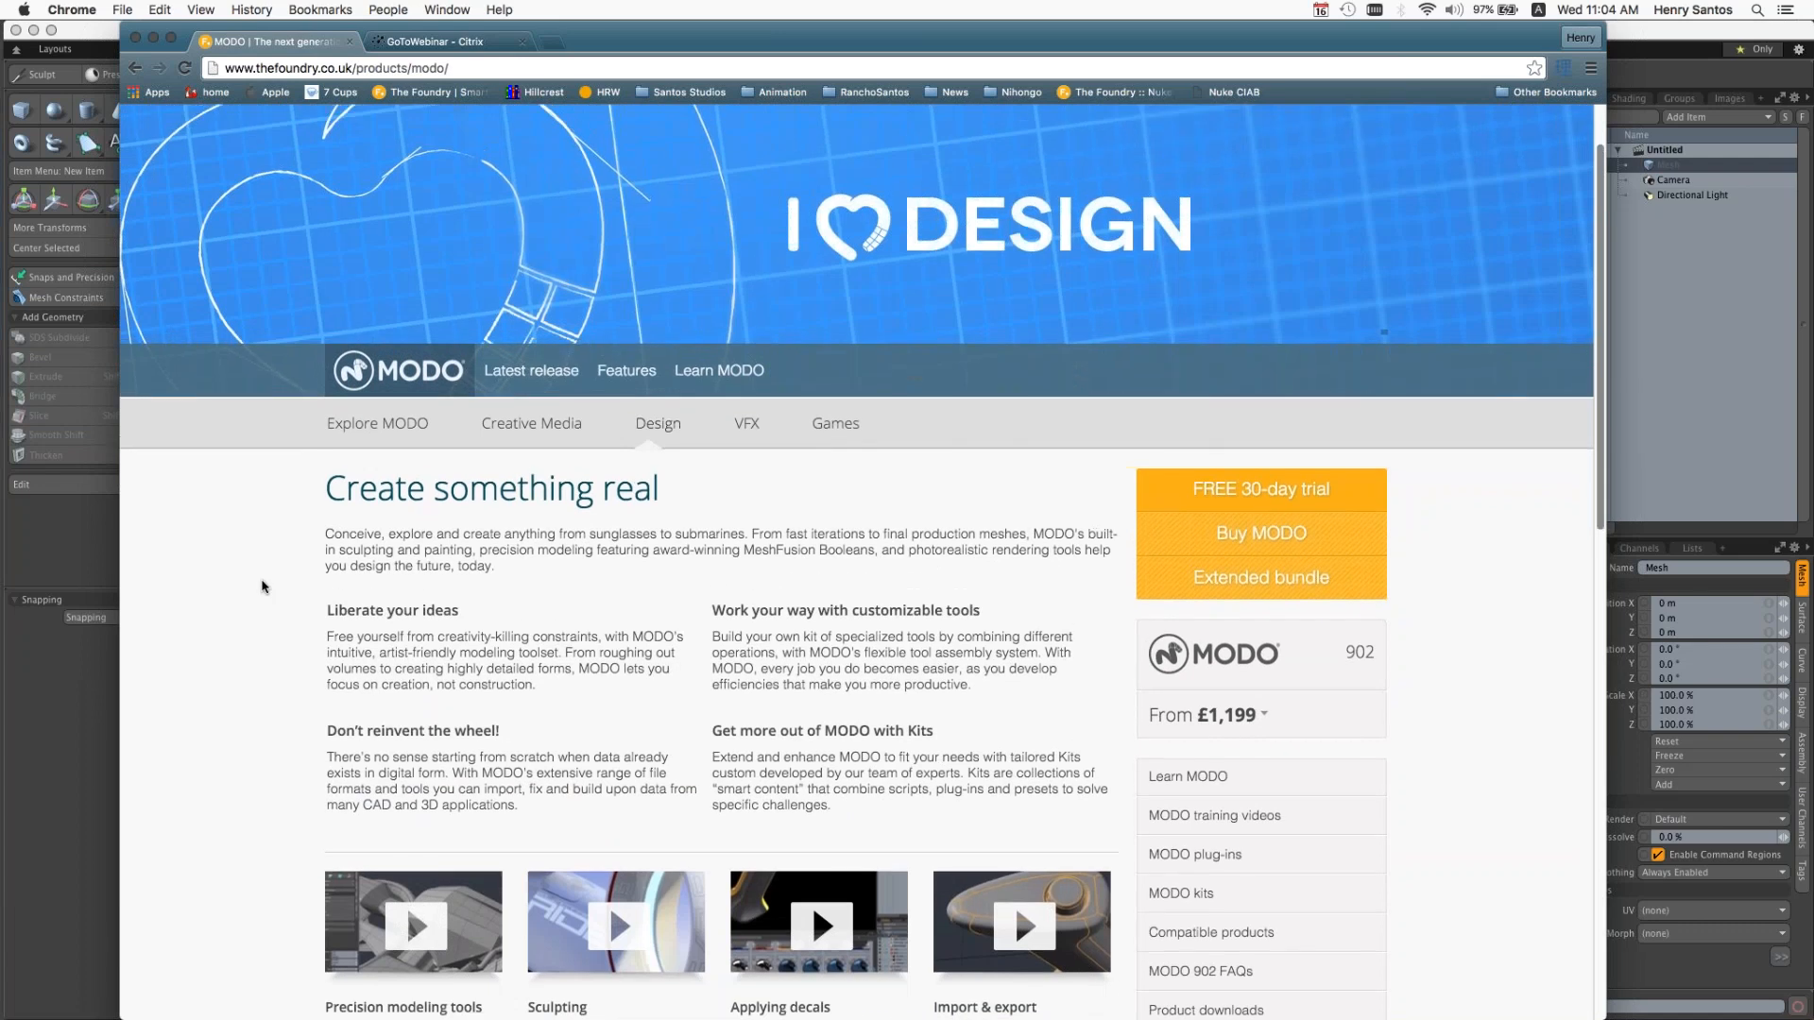
scroll(261, 585, "up", 3)
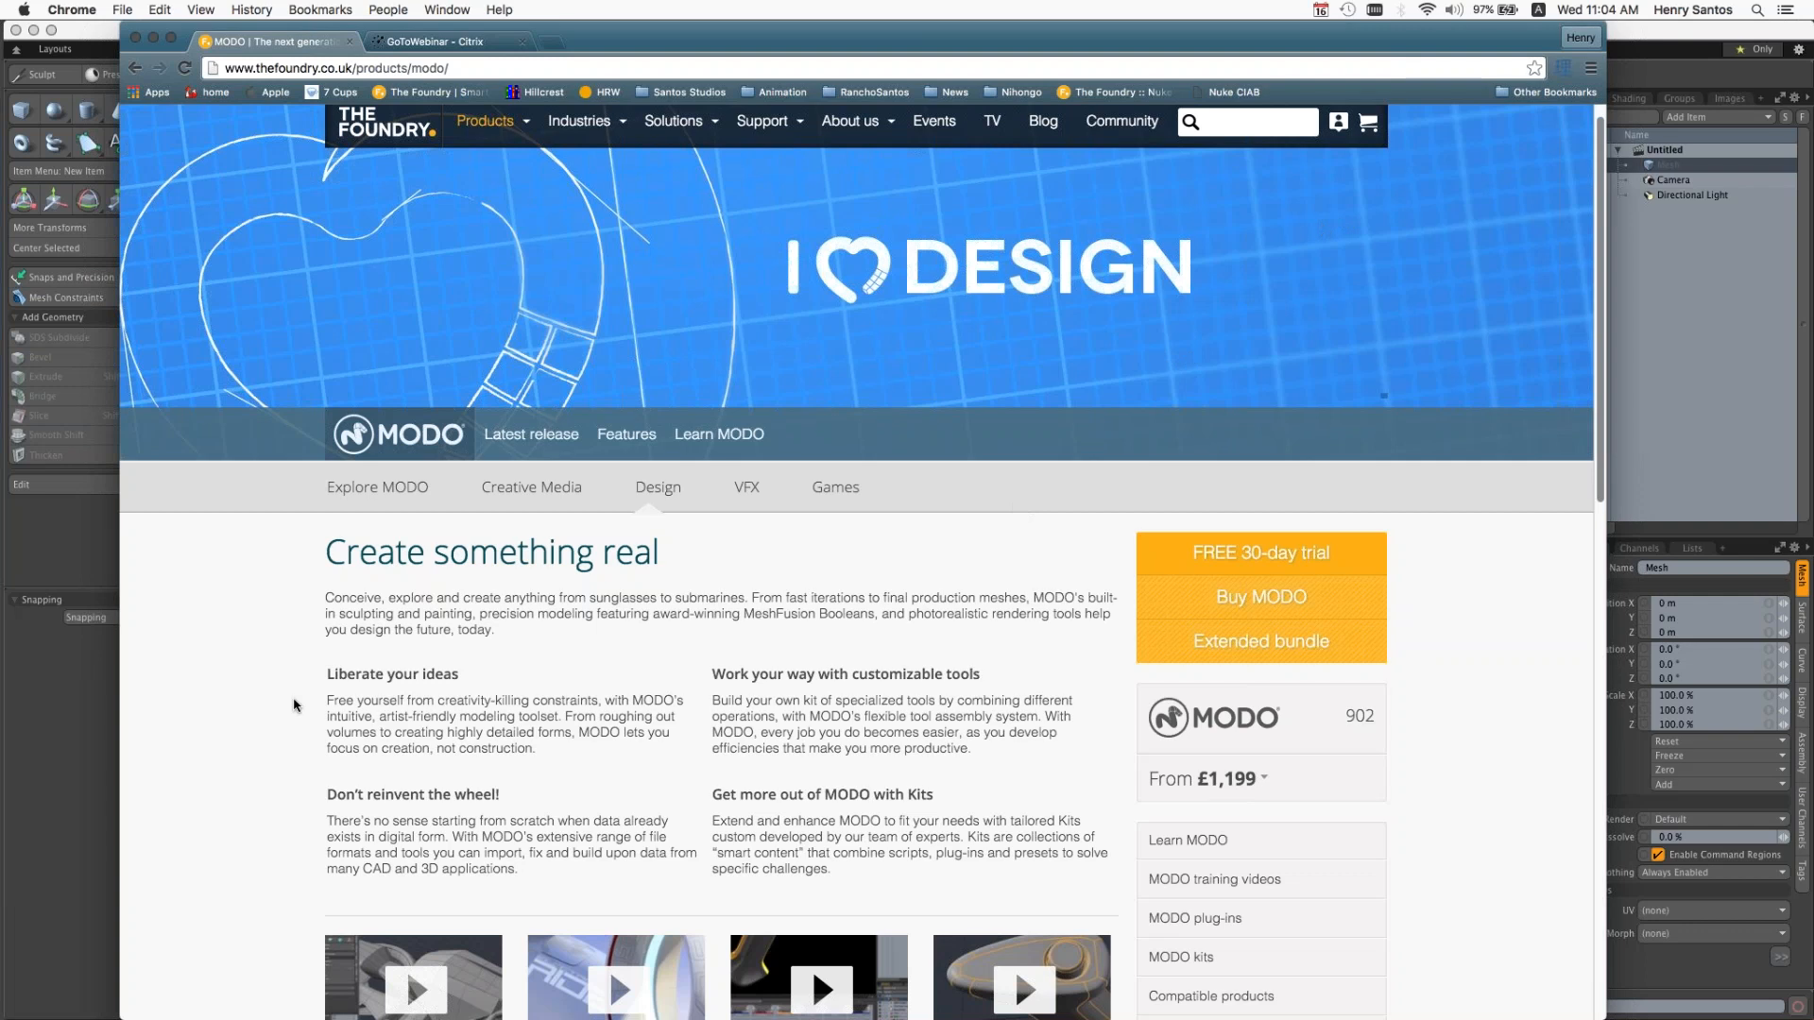
scroll(294, 705, "down", 1)
scroll(294, 705, "down", 1)
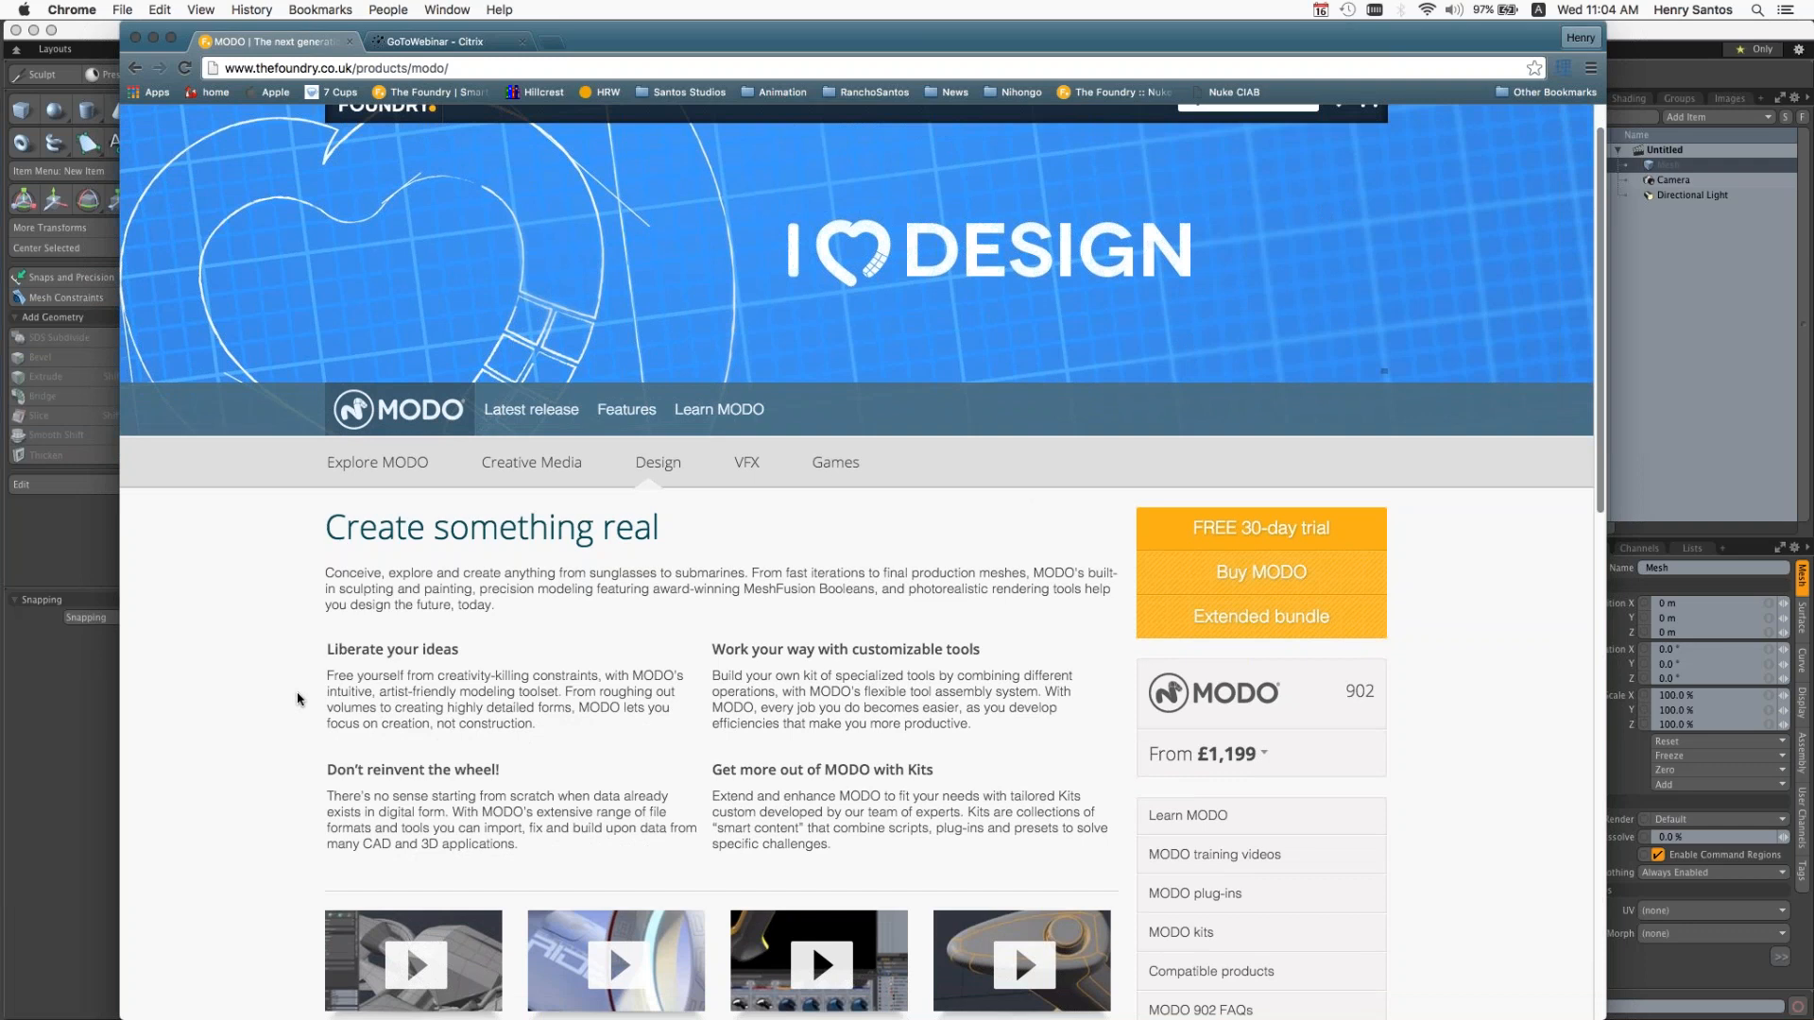
scroll(298, 699, "down", 2)
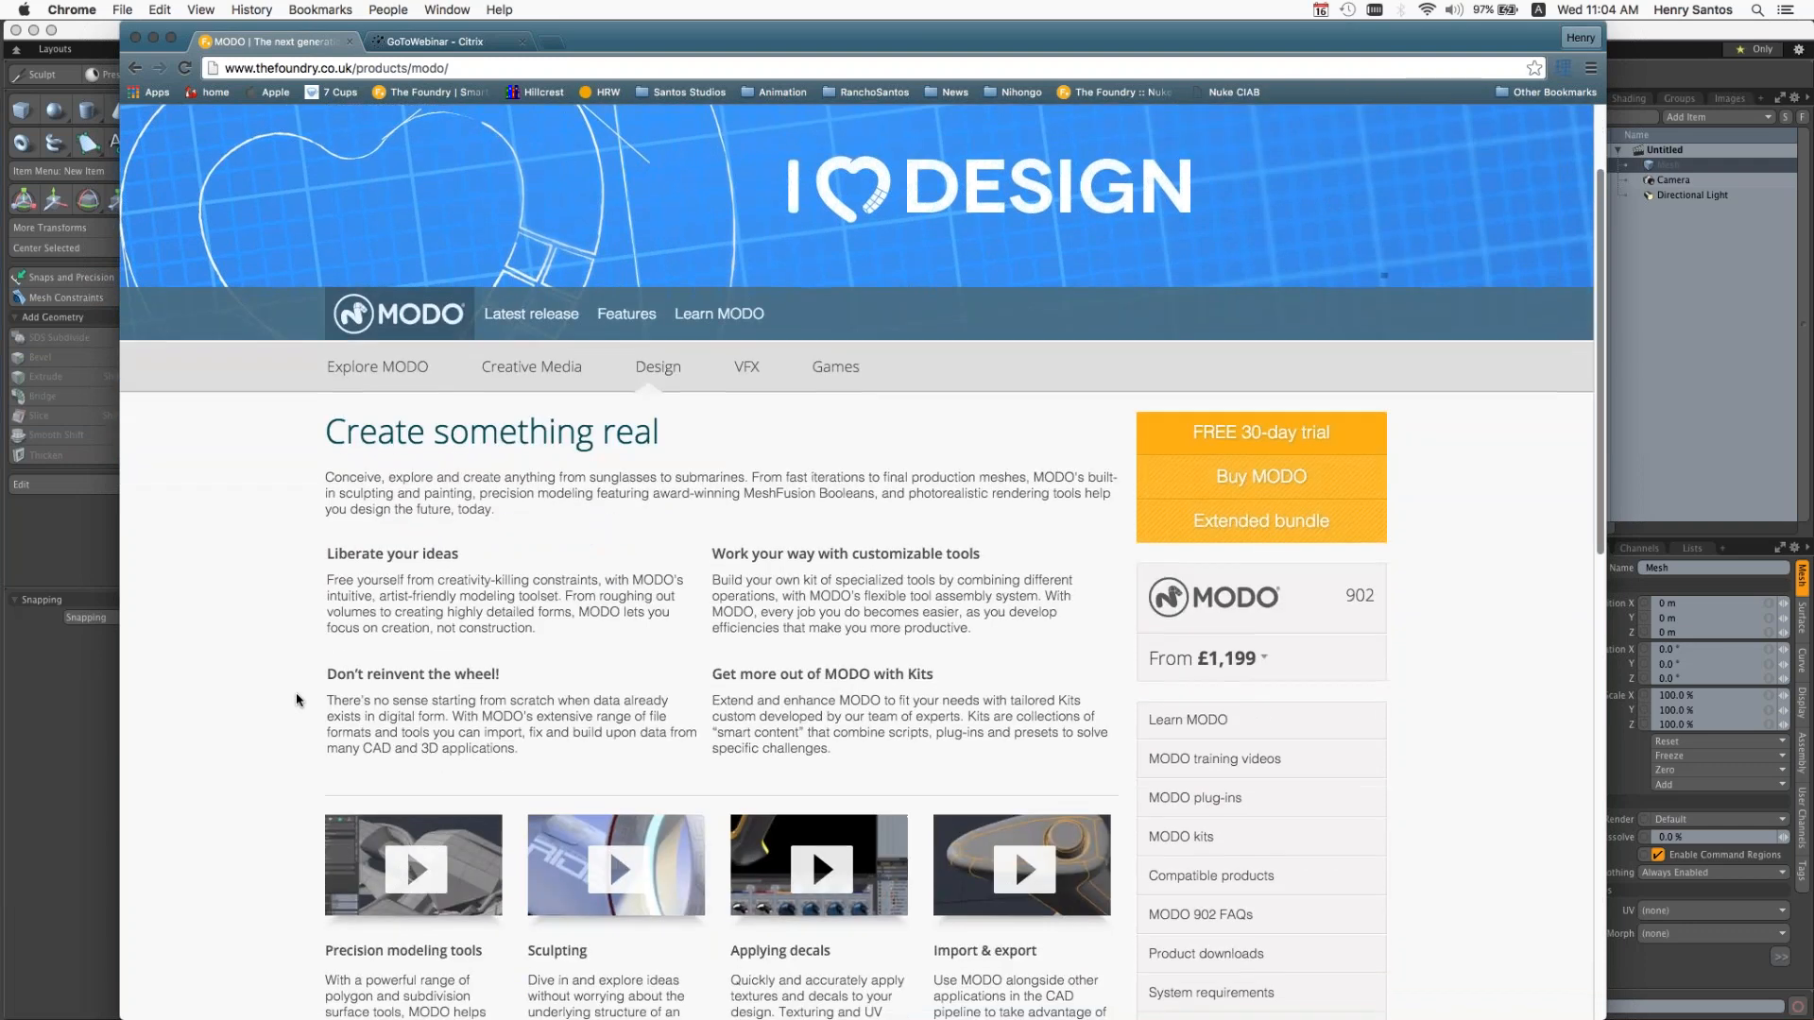
scroll(298, 699, "down", 3)
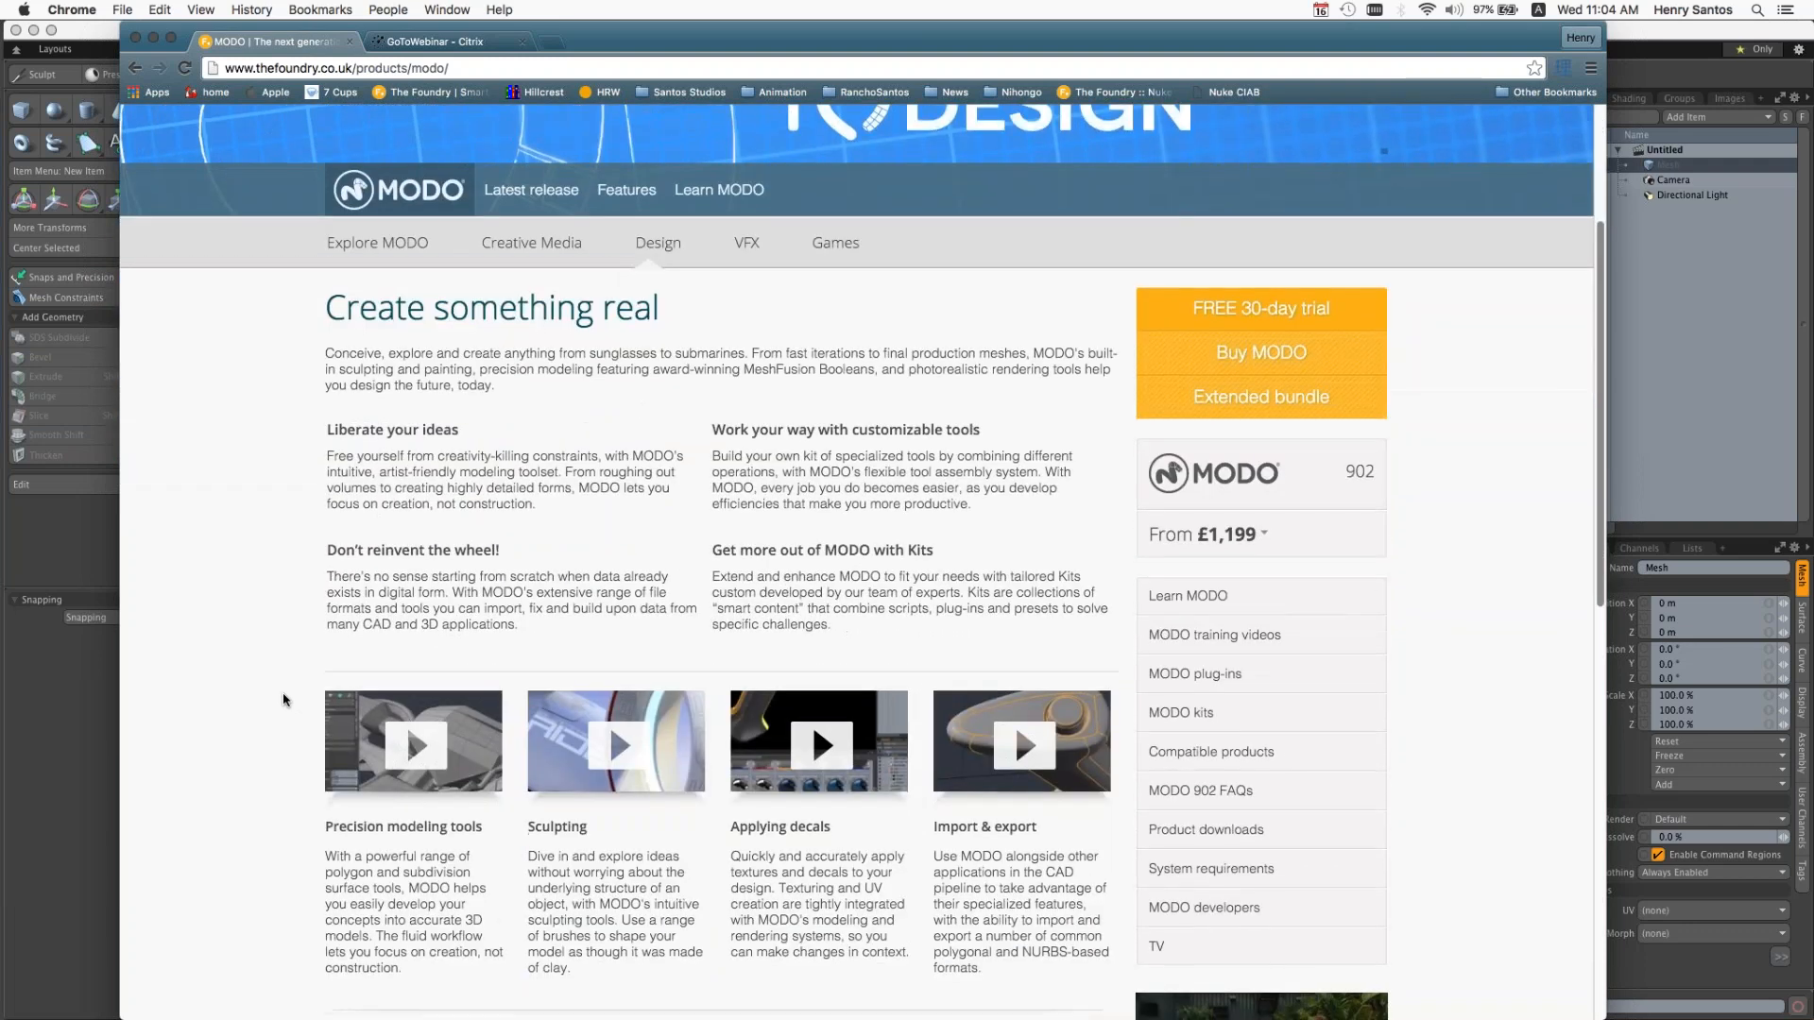
scroll(284, 700, "down", 3)
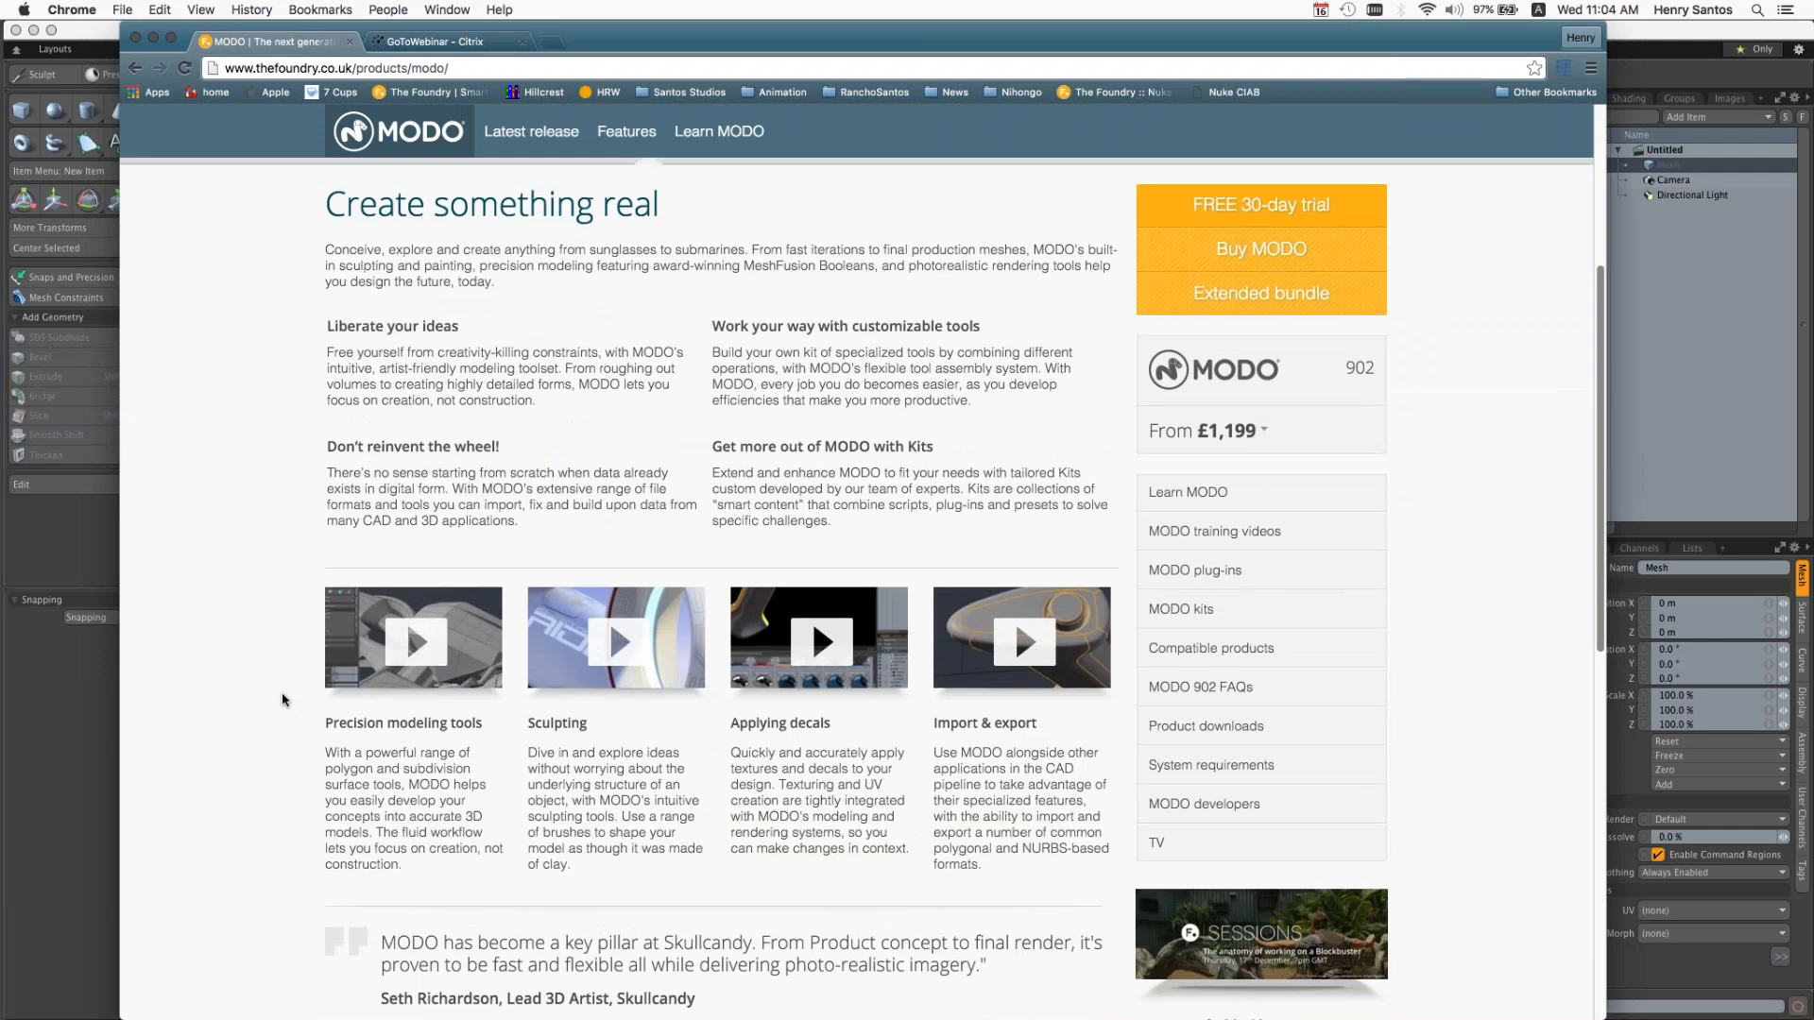
scroll(284, 700, "up", 3)
scroll(283, 701, "up", 1)
scroll(282, 700, "up", 5)
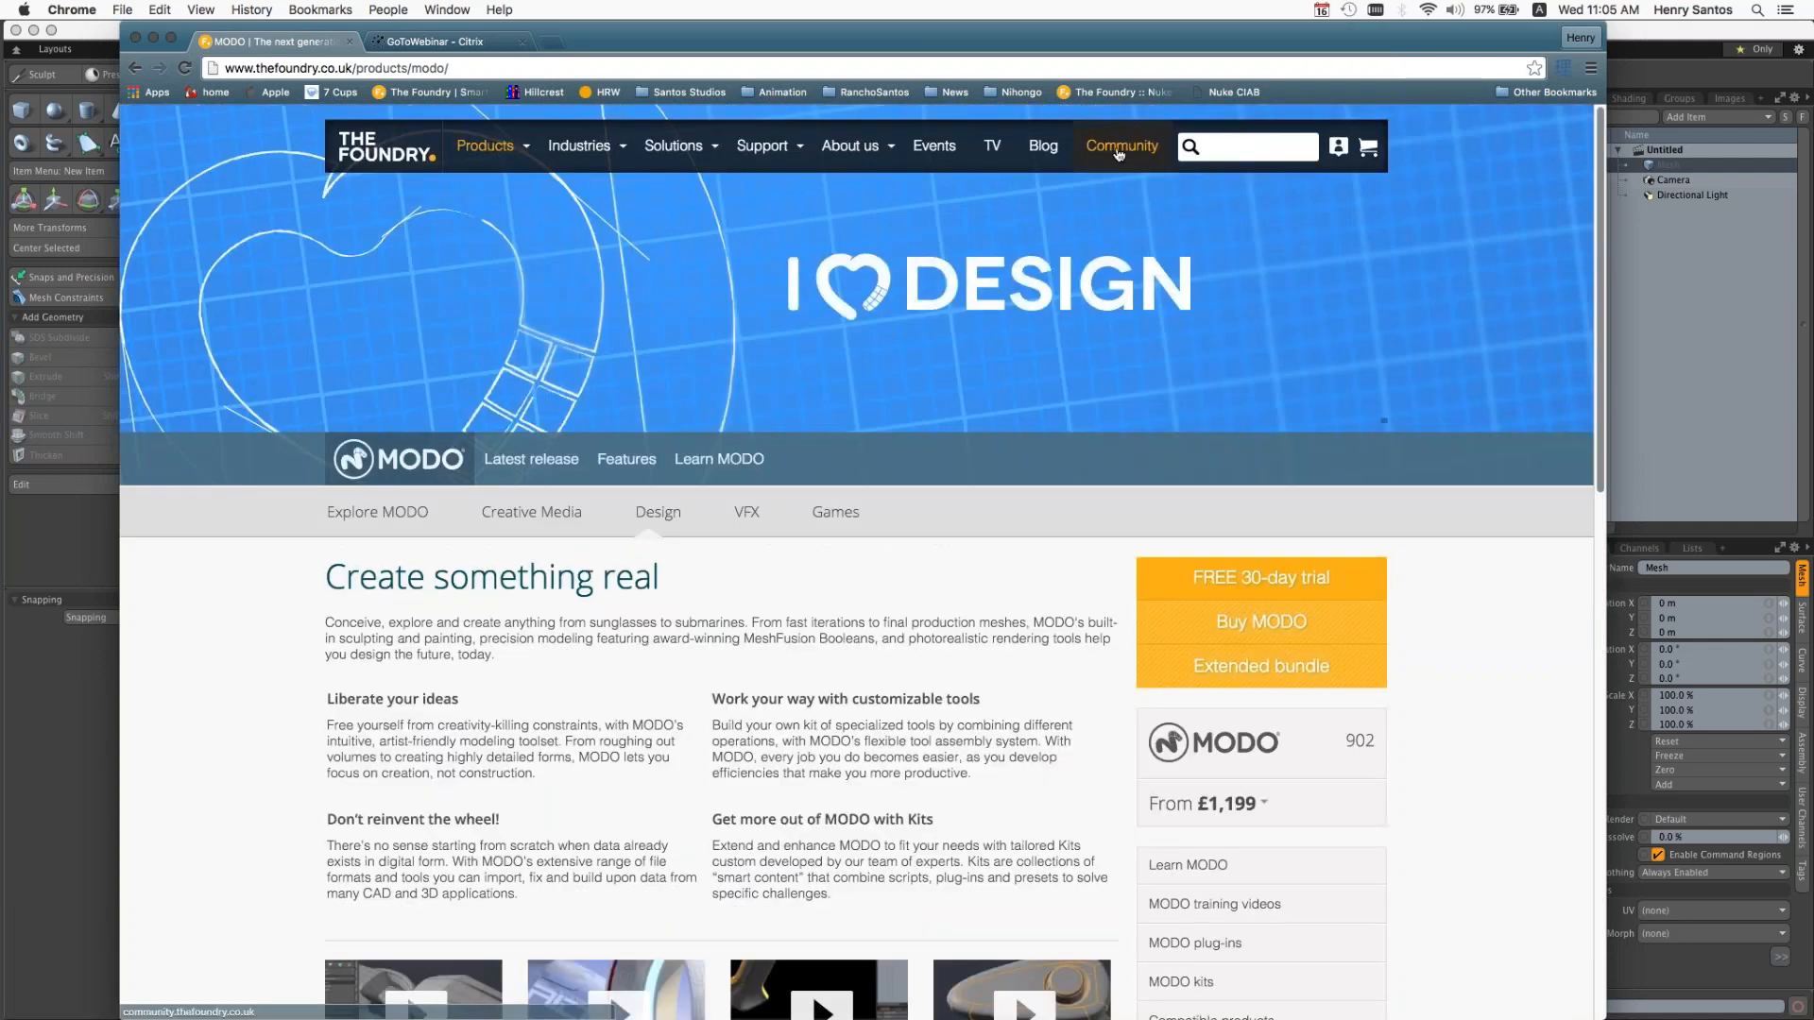
Step: Go to The Foundry community site, open its gallery and browse the latest images
left_click(1118, 154)
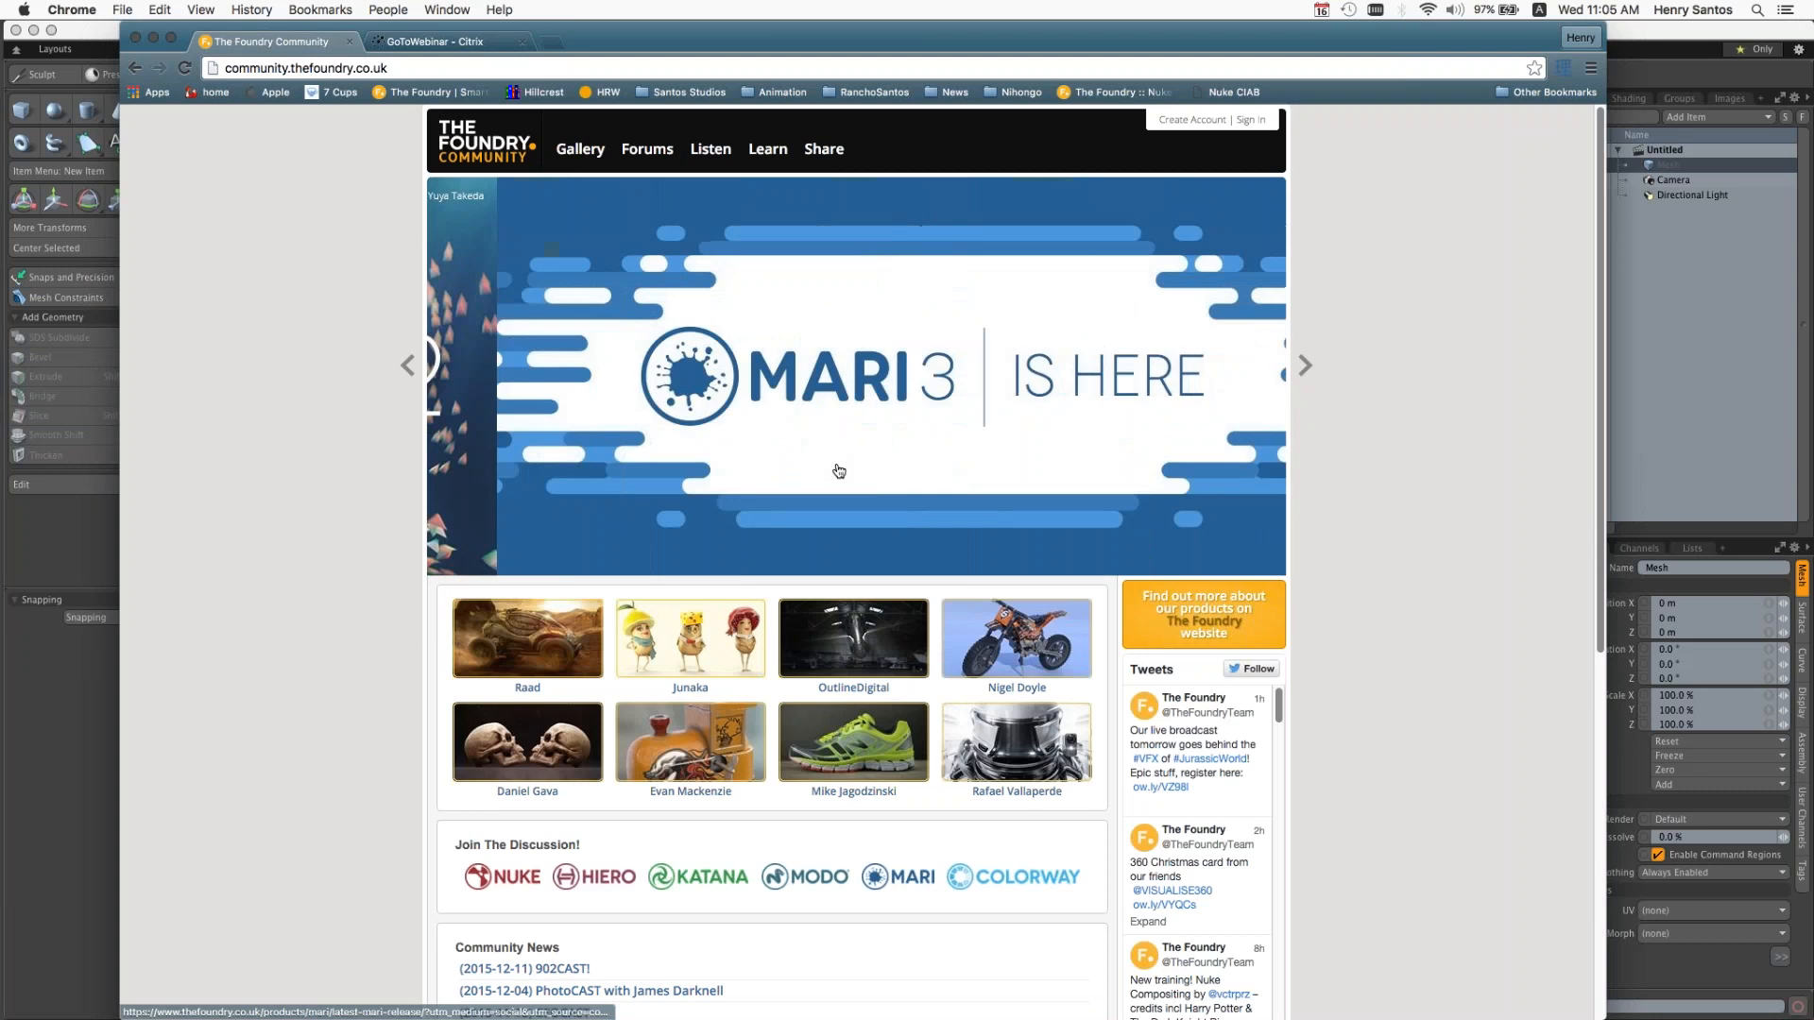
left_click(593, 154)
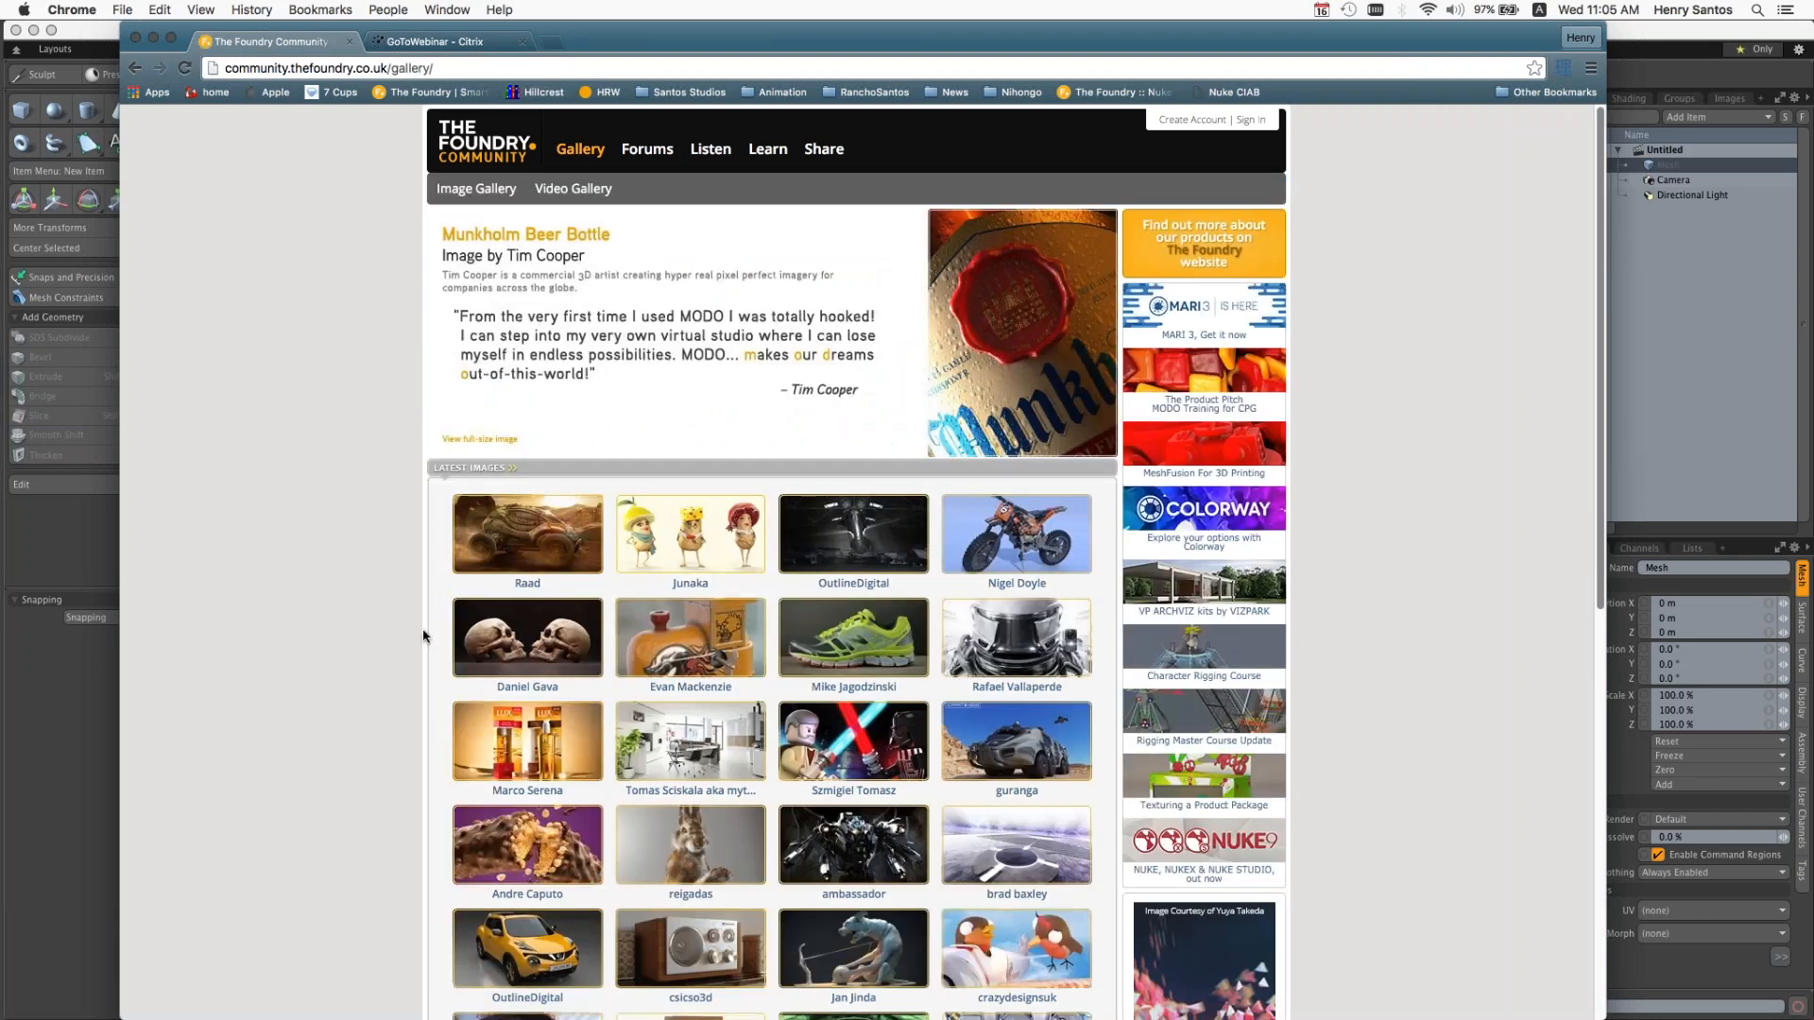
scroll(424, 636, "down", 1)
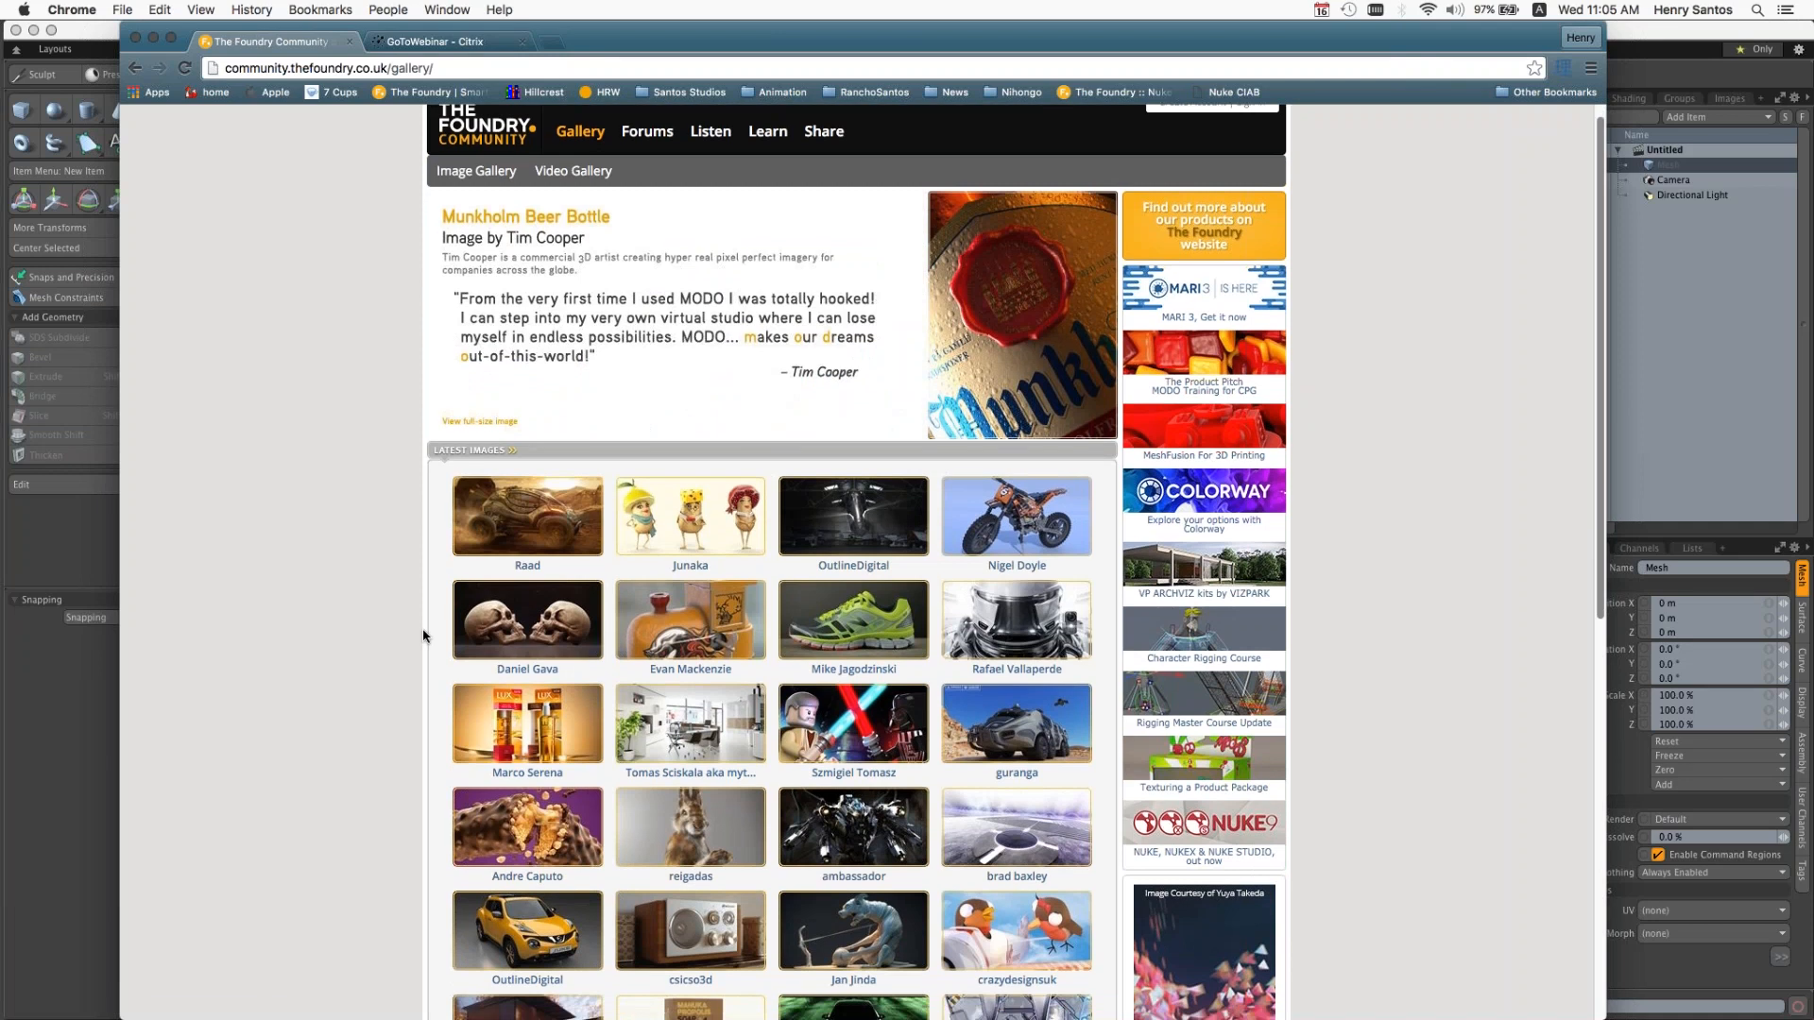
scroll(423, 636, "down", 1)
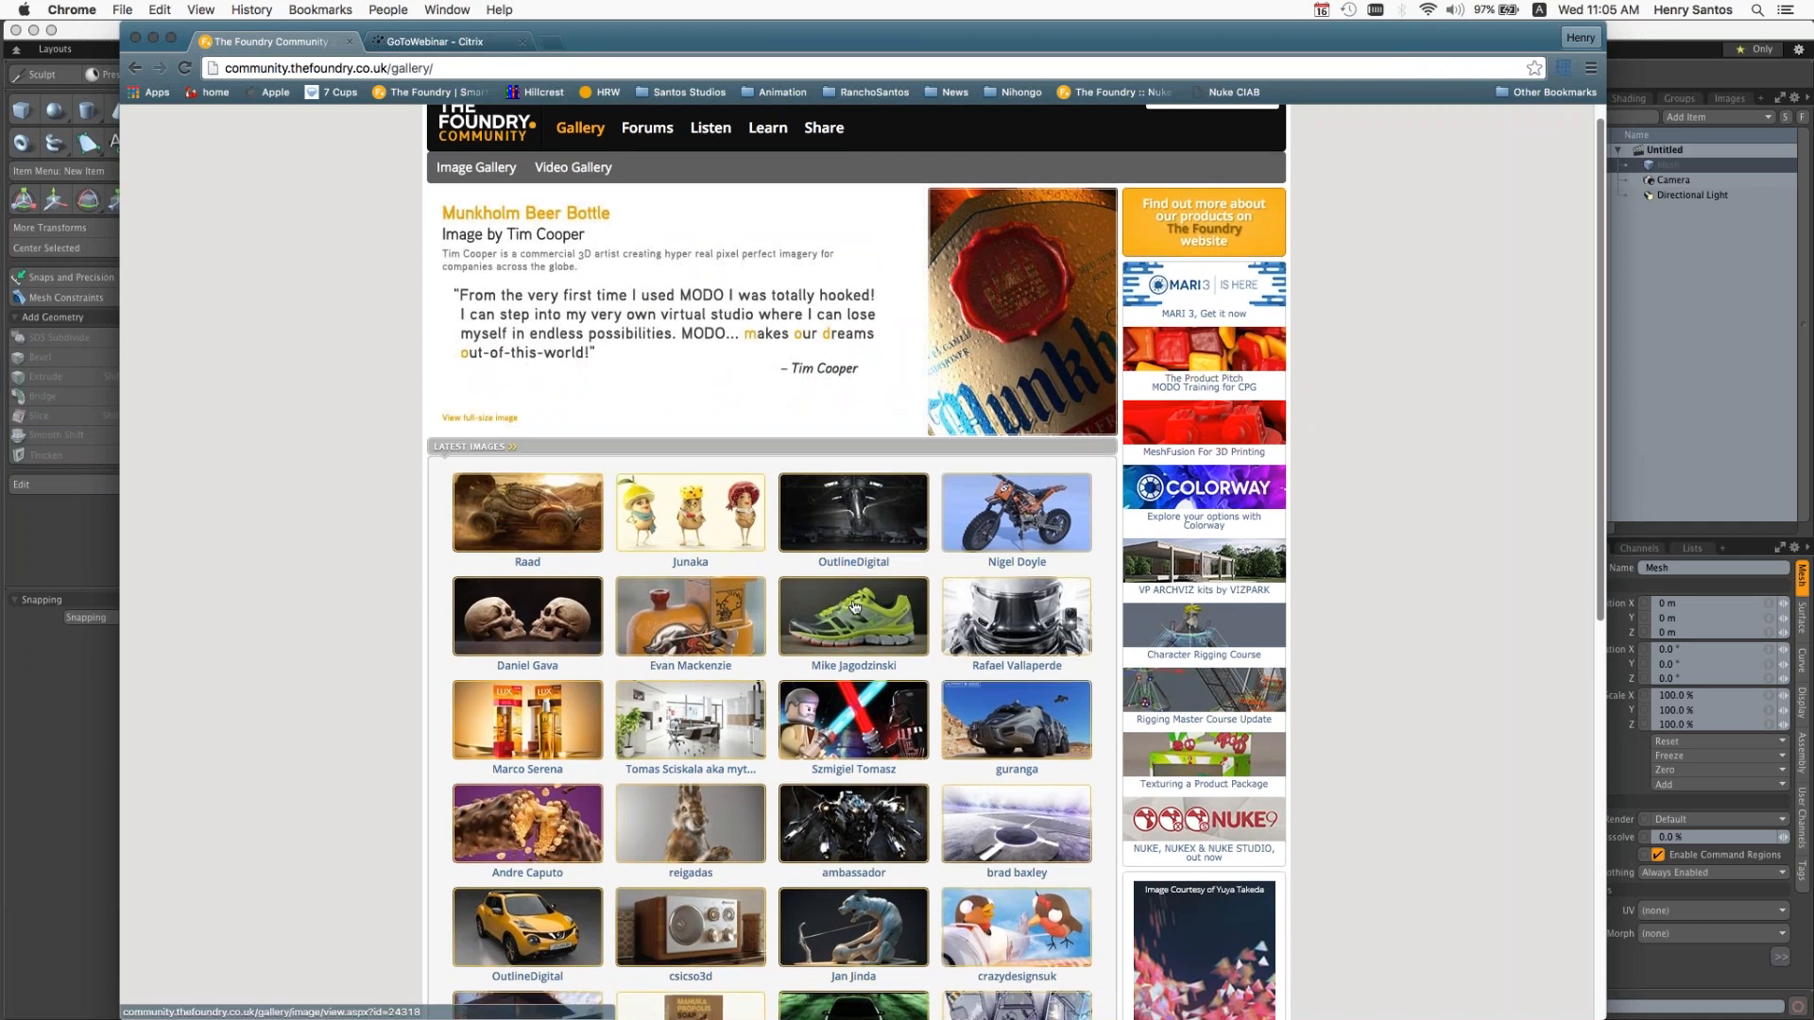
scroll(854, 607, "down", 1)
scroll(855, 608, "down", 1)
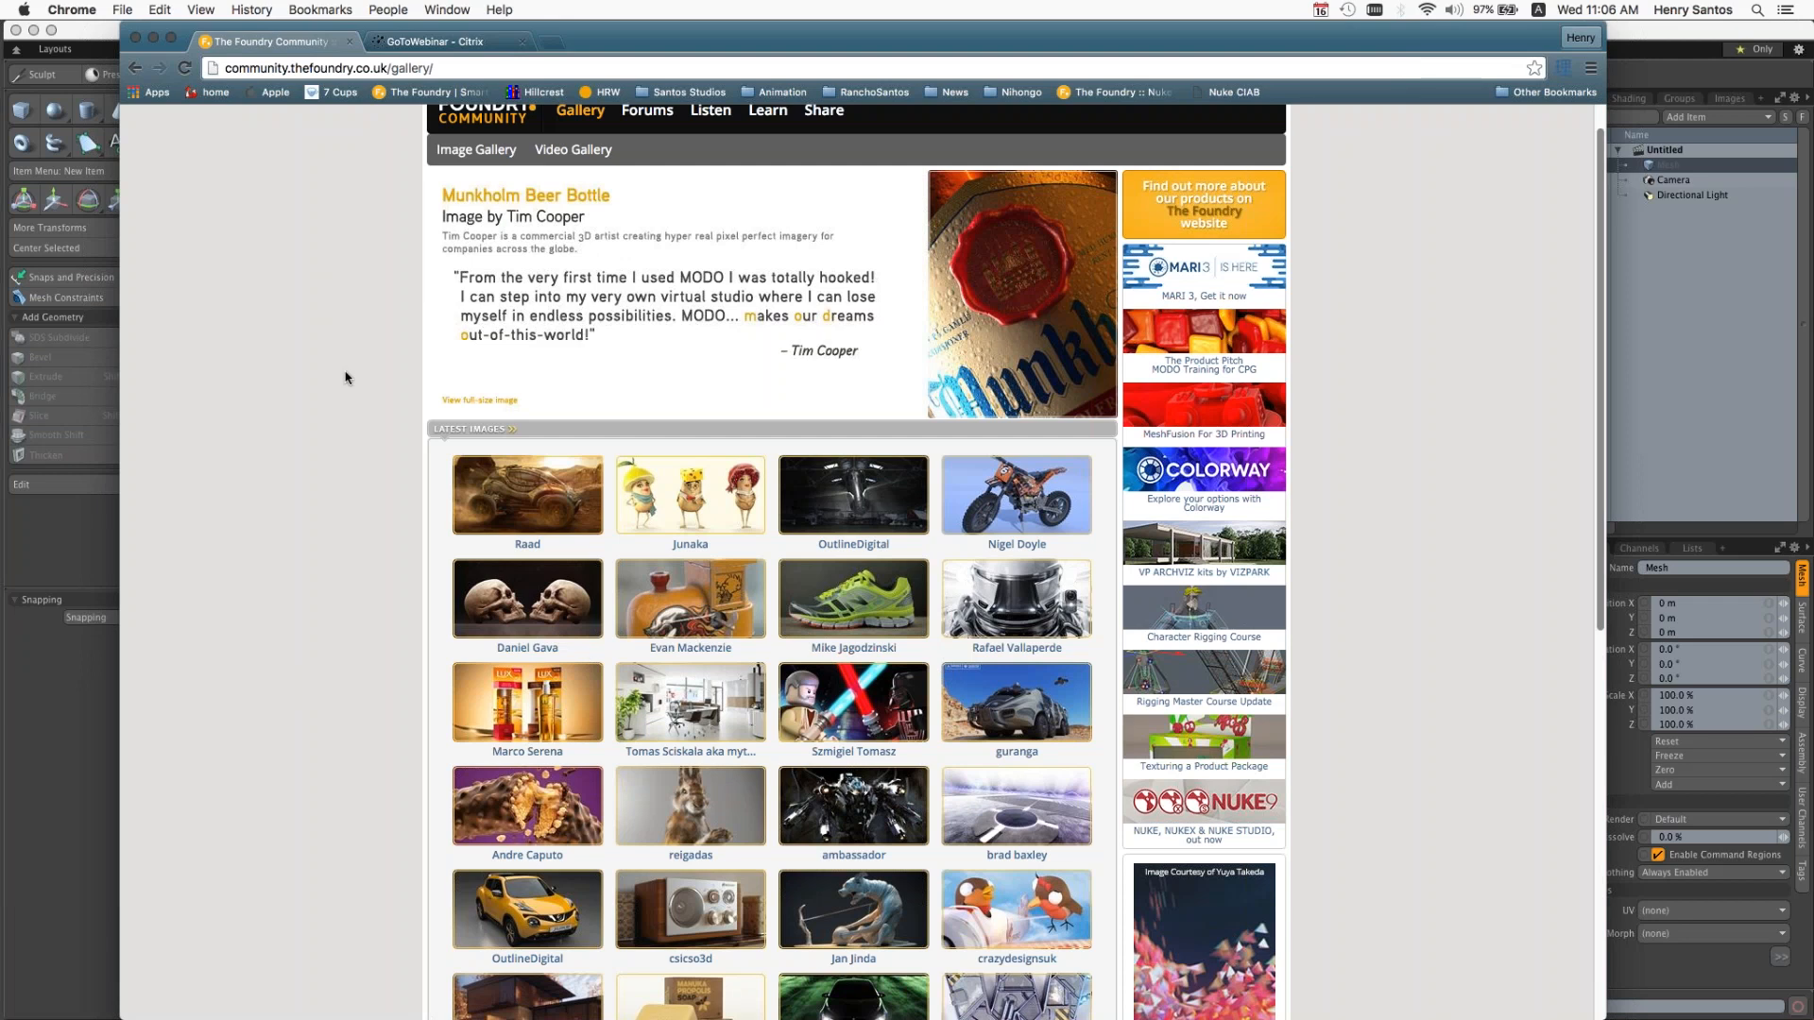
scroll(346, 378, "up", 1)
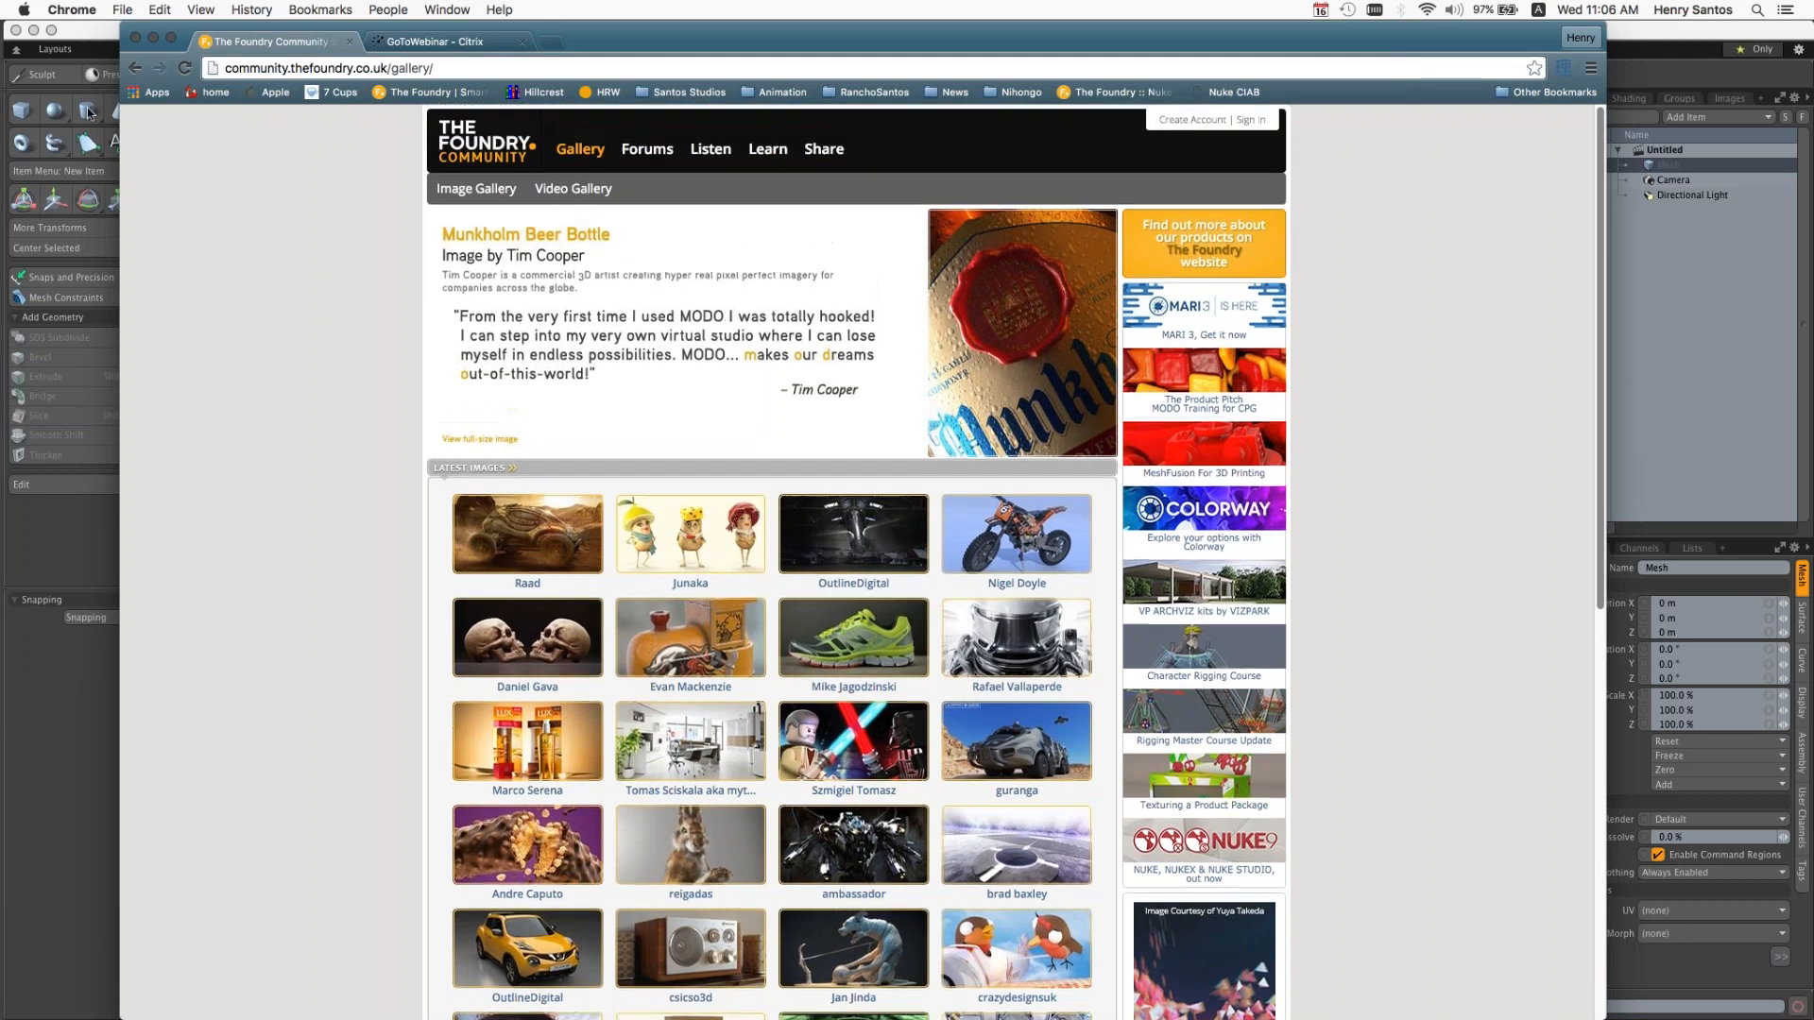
Step: Switch to the MODO application and orbit the perspective view of the empty scene
left_click(100, 39)
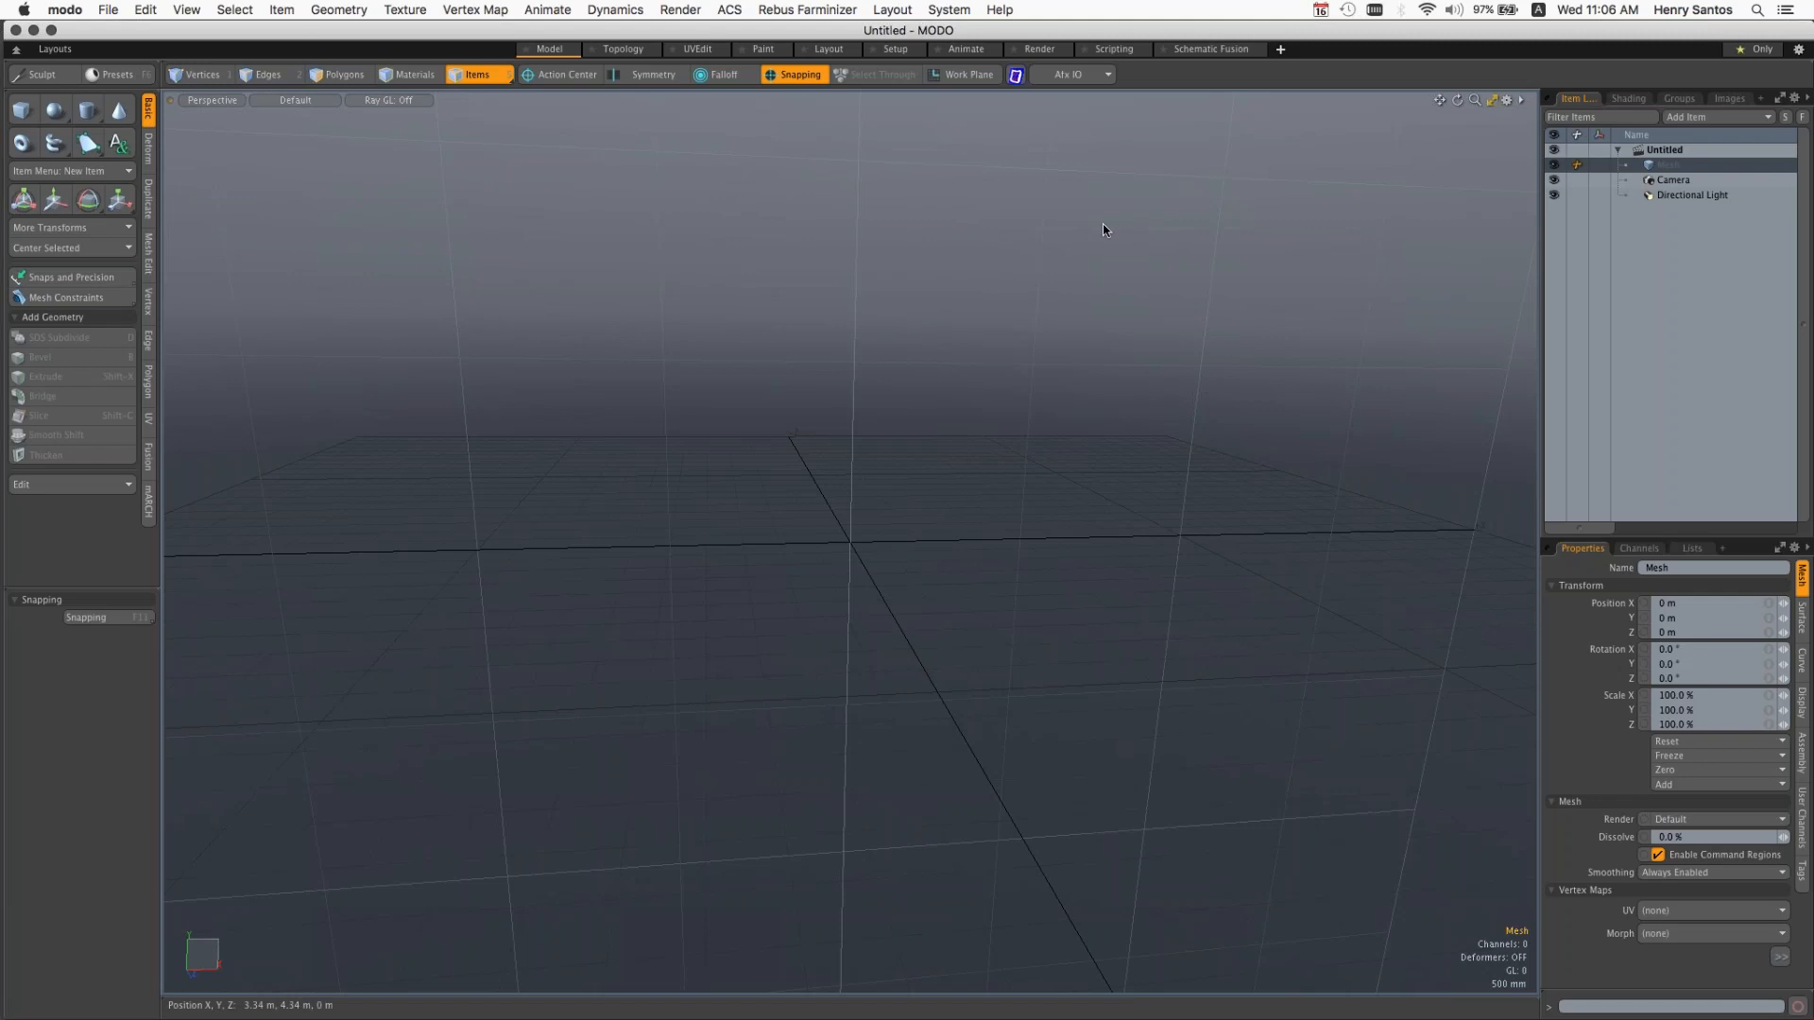
key("alt")
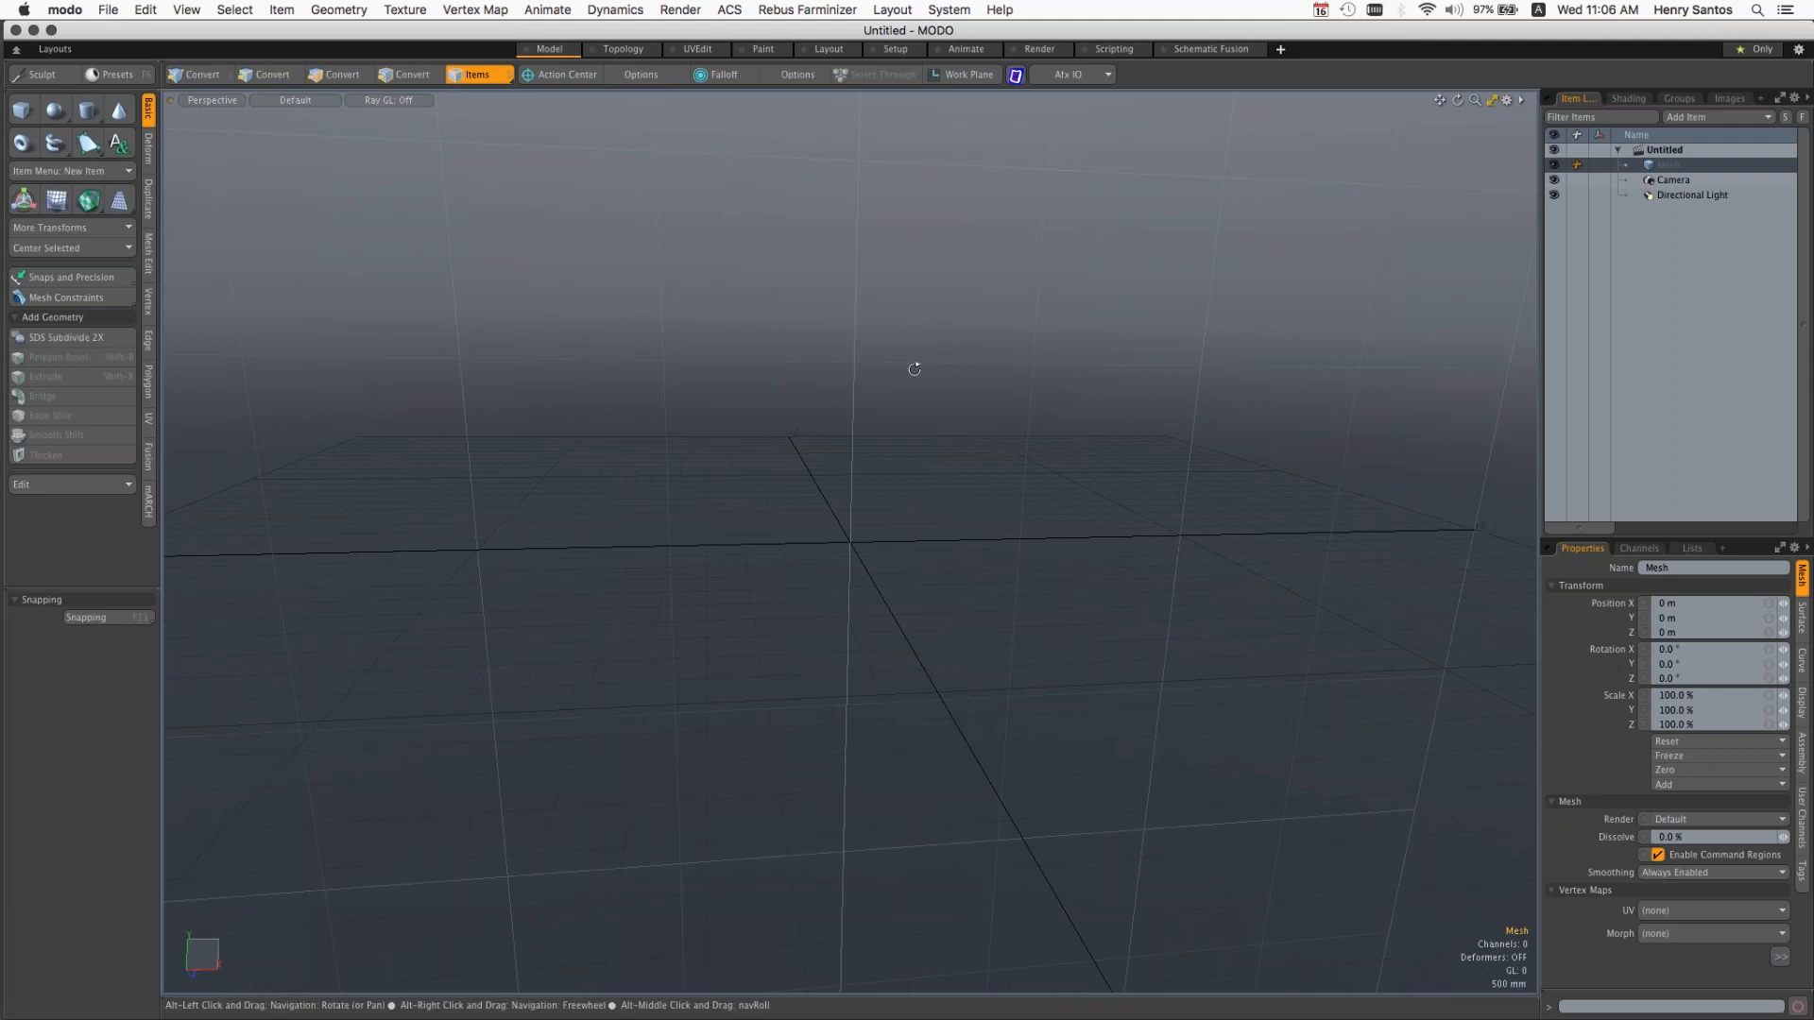
left_click_drag(914, 368, 1020, 448, "alt")
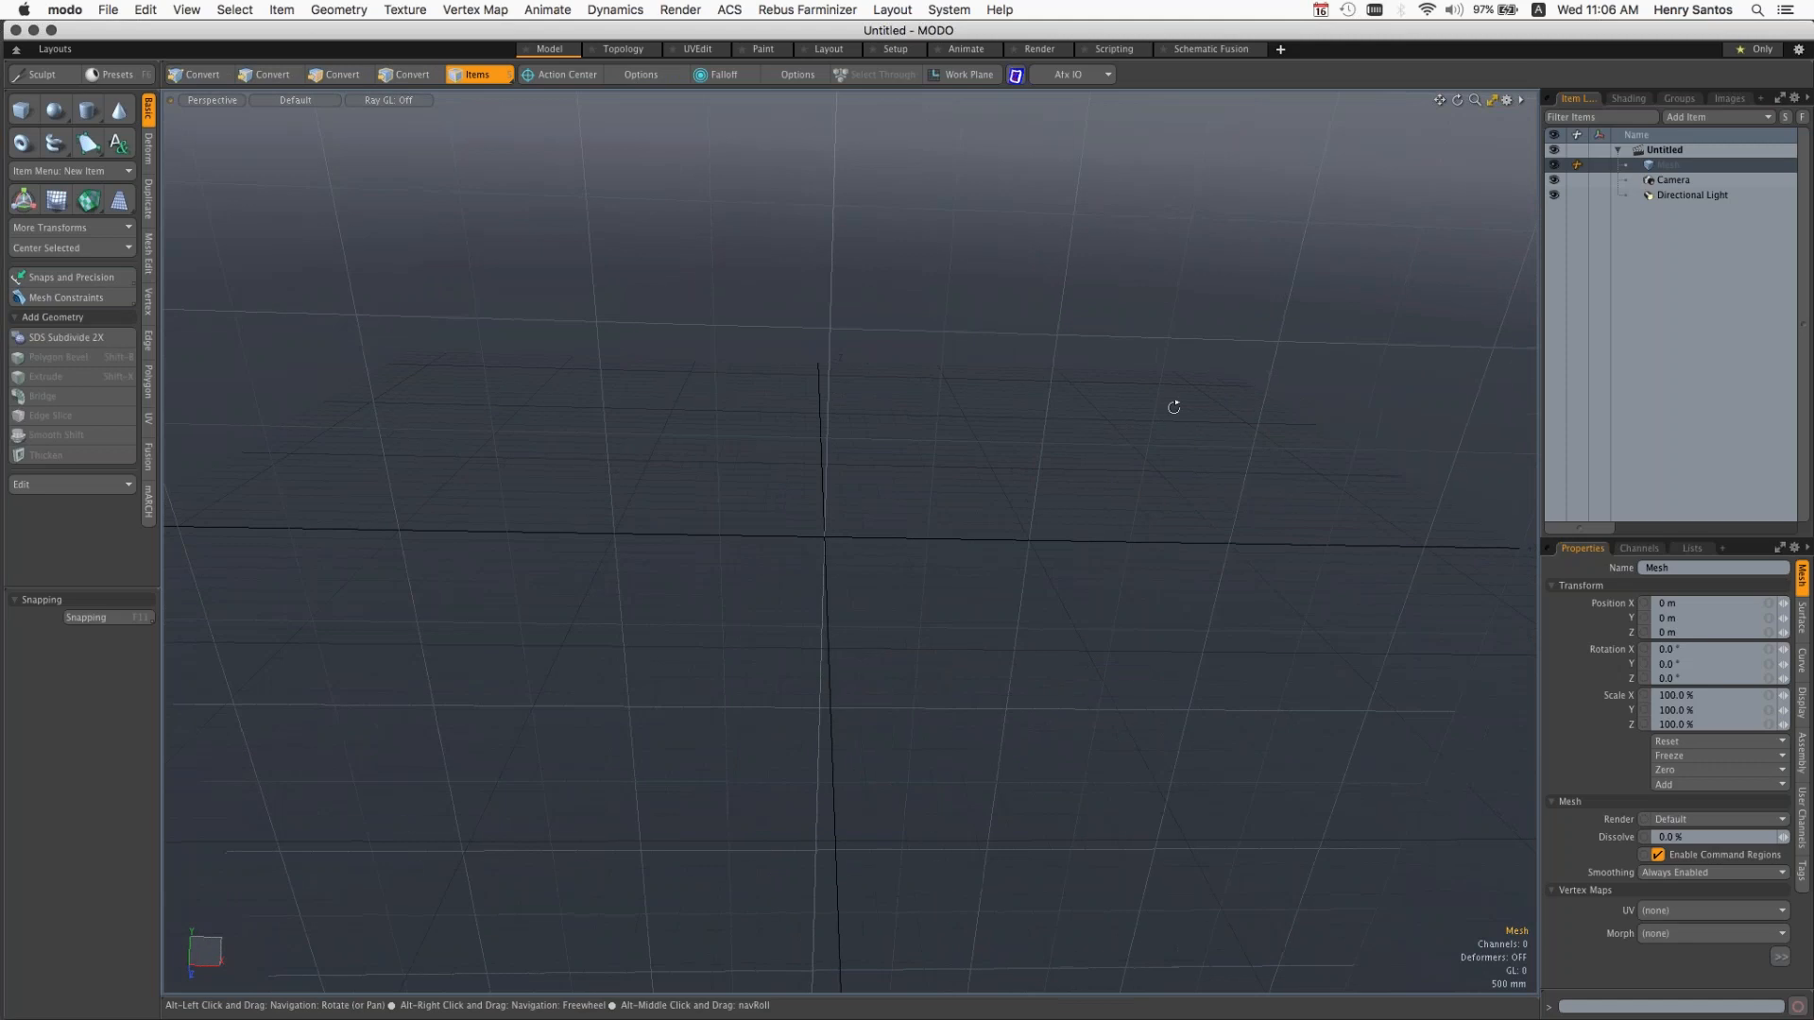
left_click_drag(1175, 405, 1101, 416, "alt")
left_click_drag(864, 331, 1151, 410, "alt")
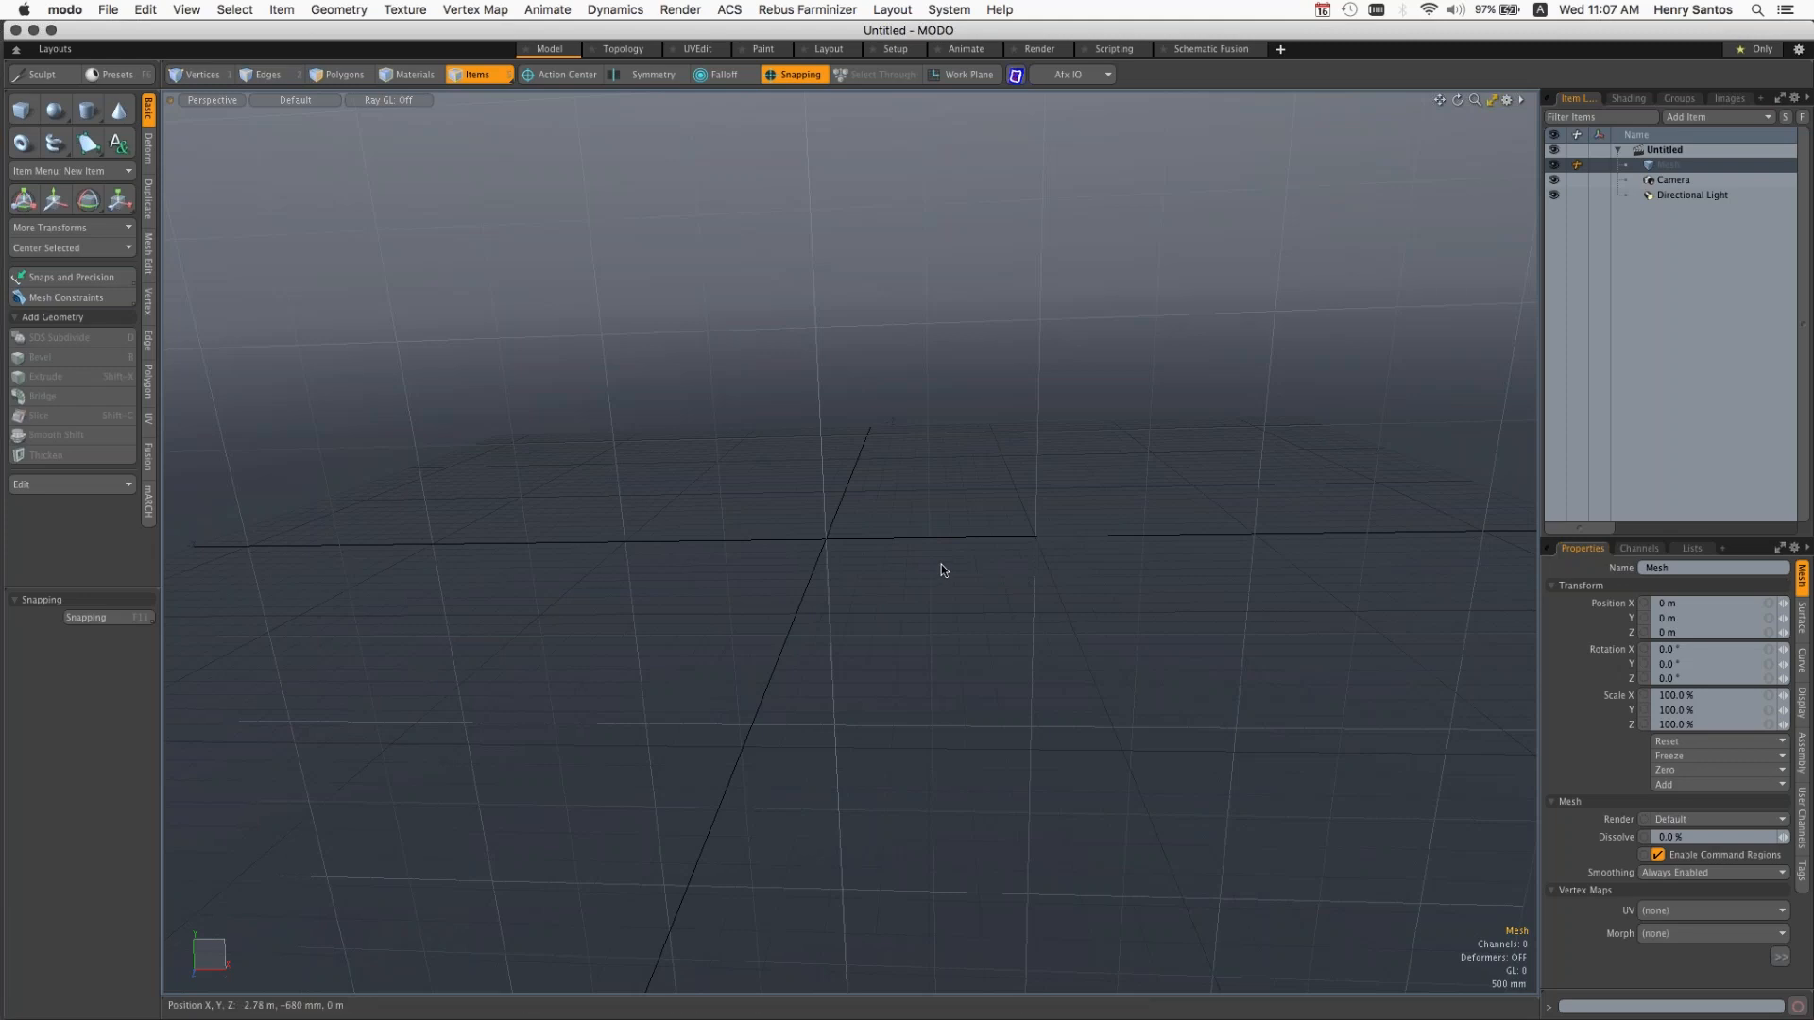
Step: Open the existing scene Novedge_Bridge_StudyModel1.lxo from the Scenes folder
left_click(110, 10)
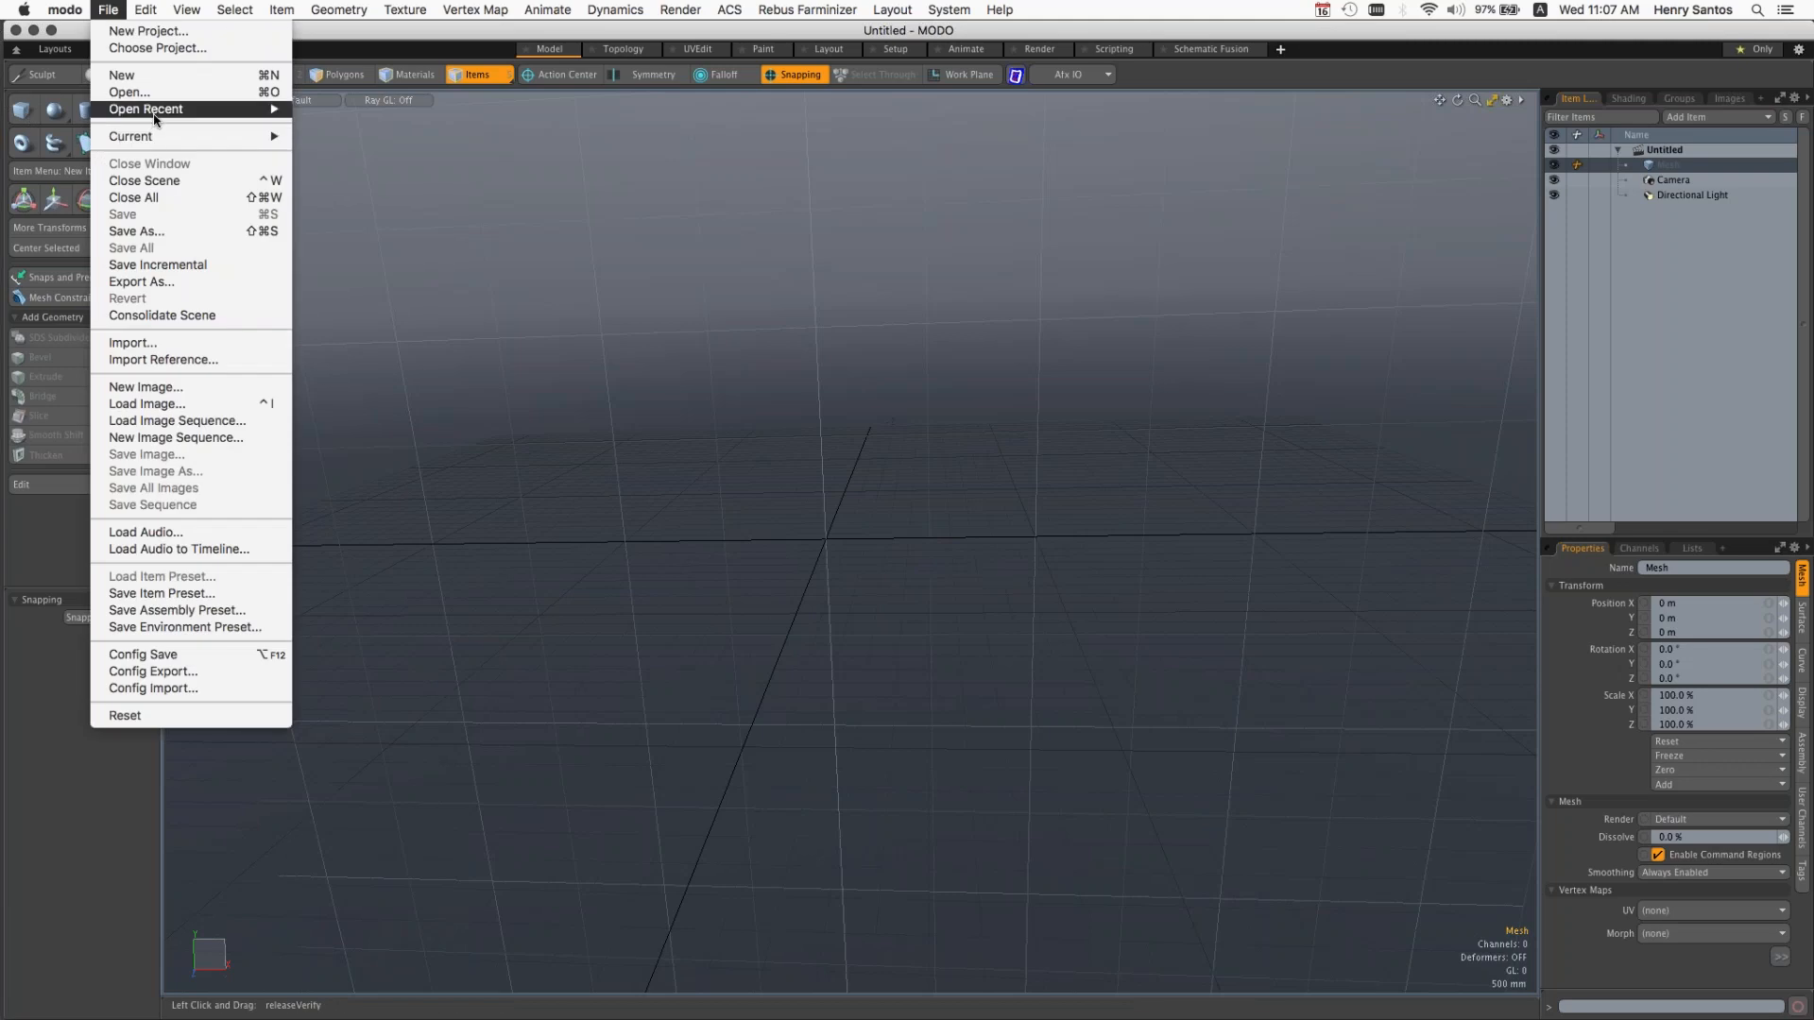
mouse_move(155, 119)
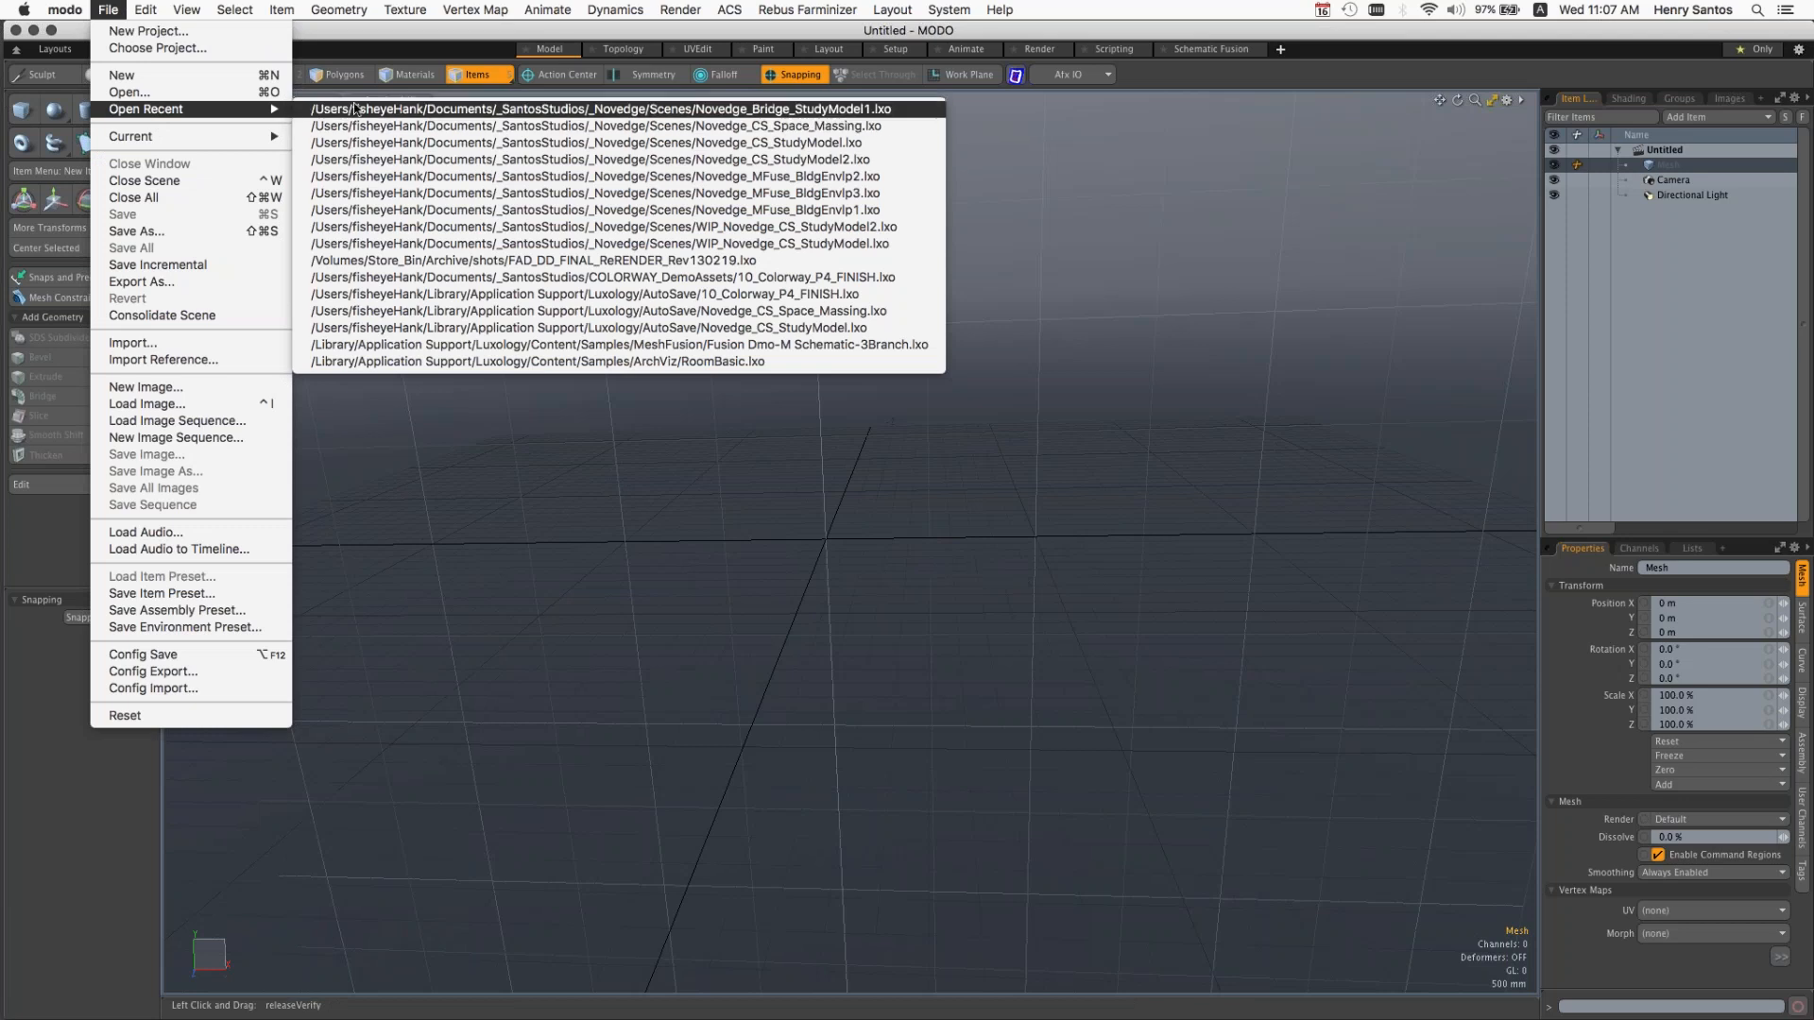
left_click(201, 93)
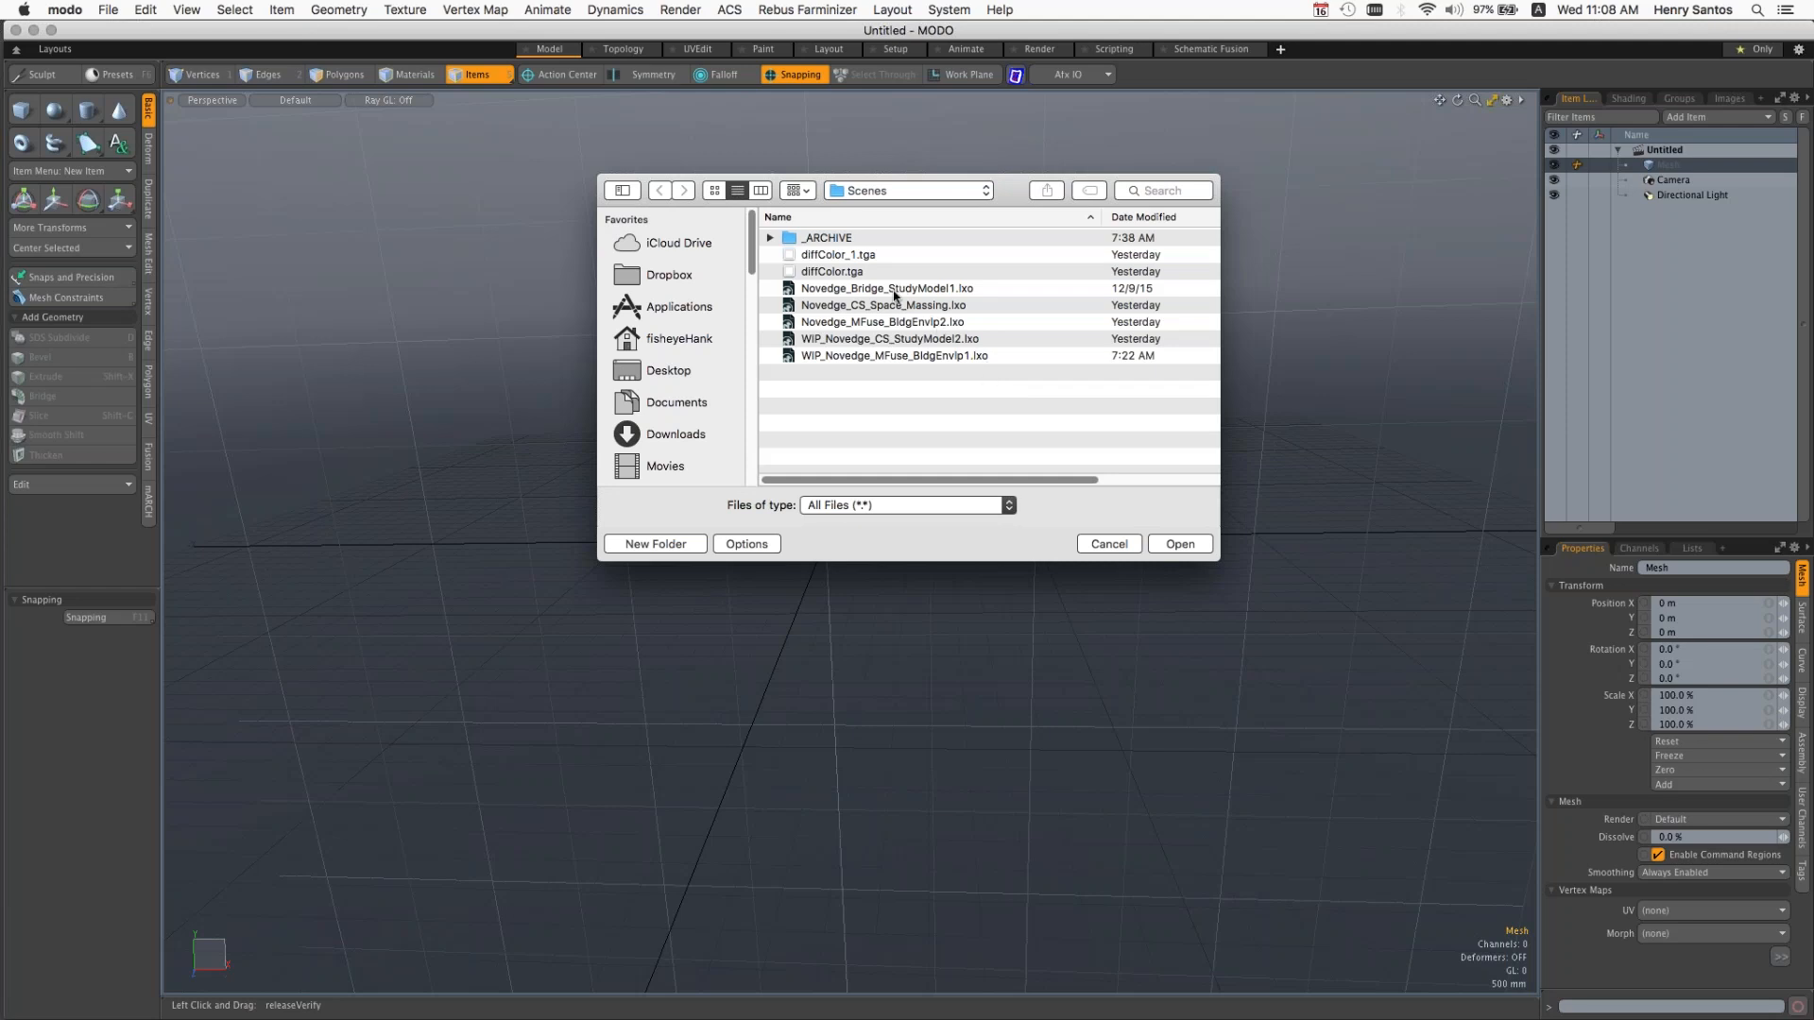
left_click(939, 290)
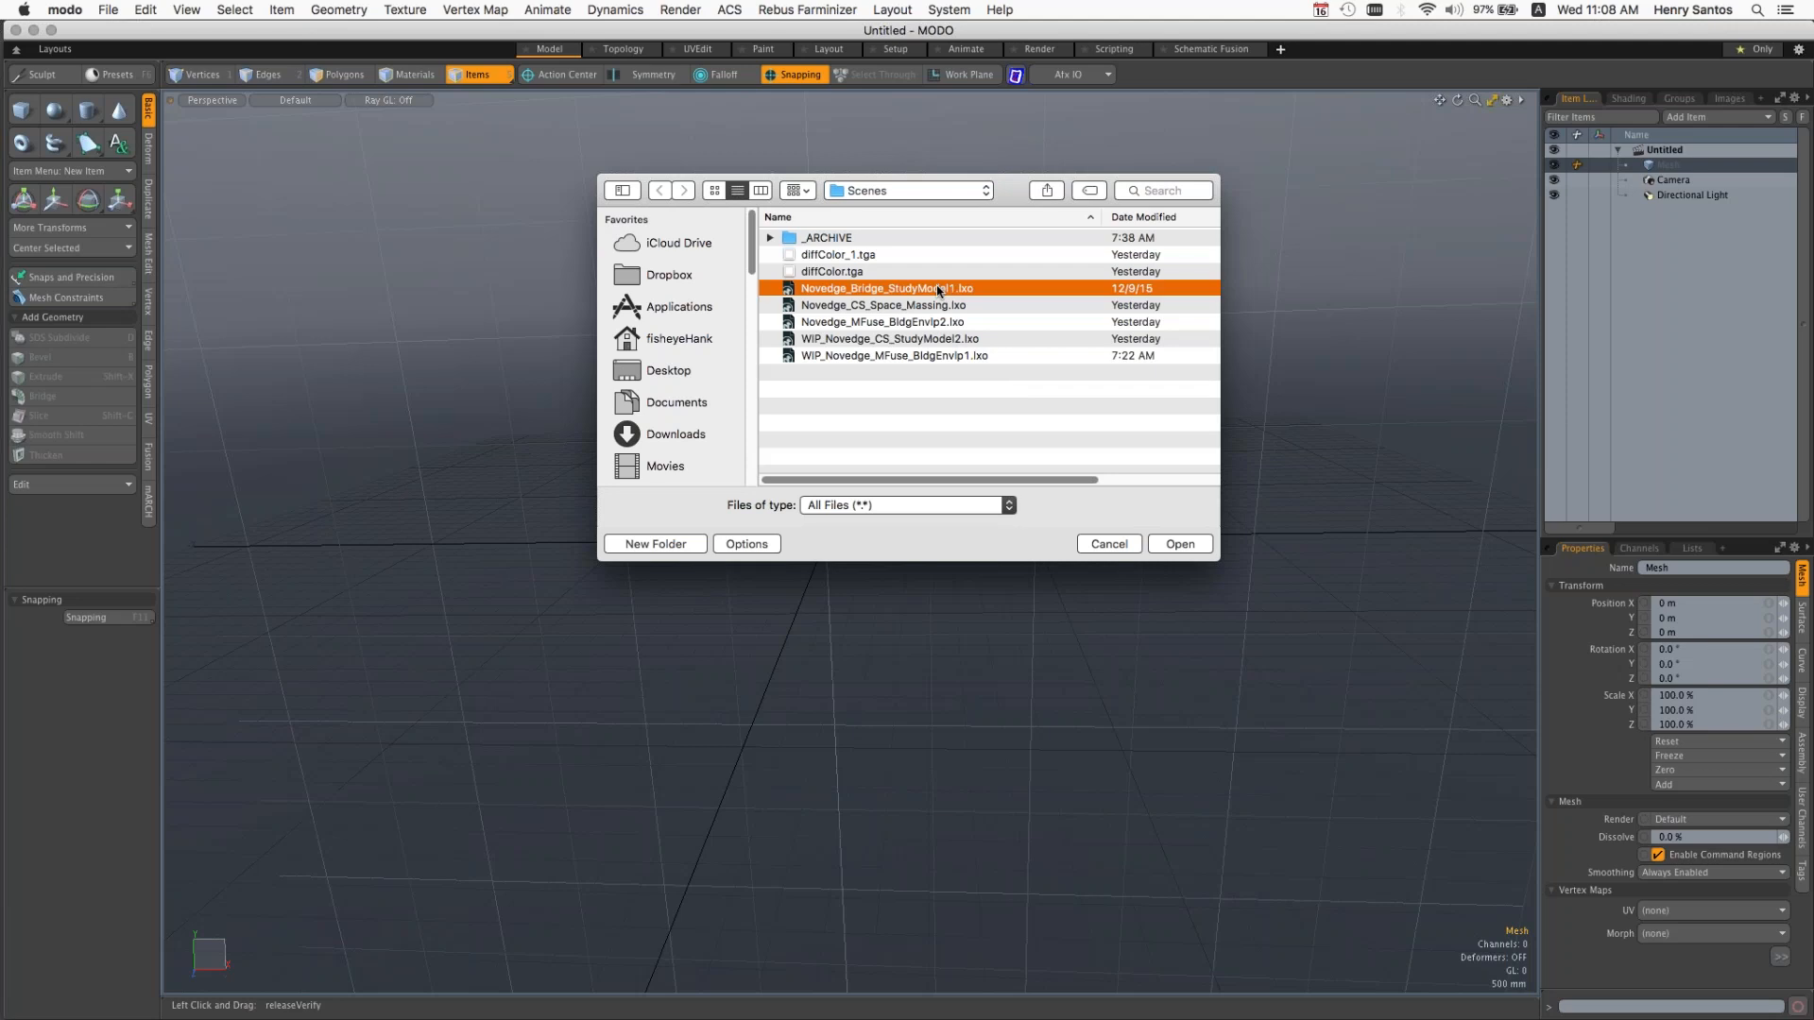
left_click(1182, 544)
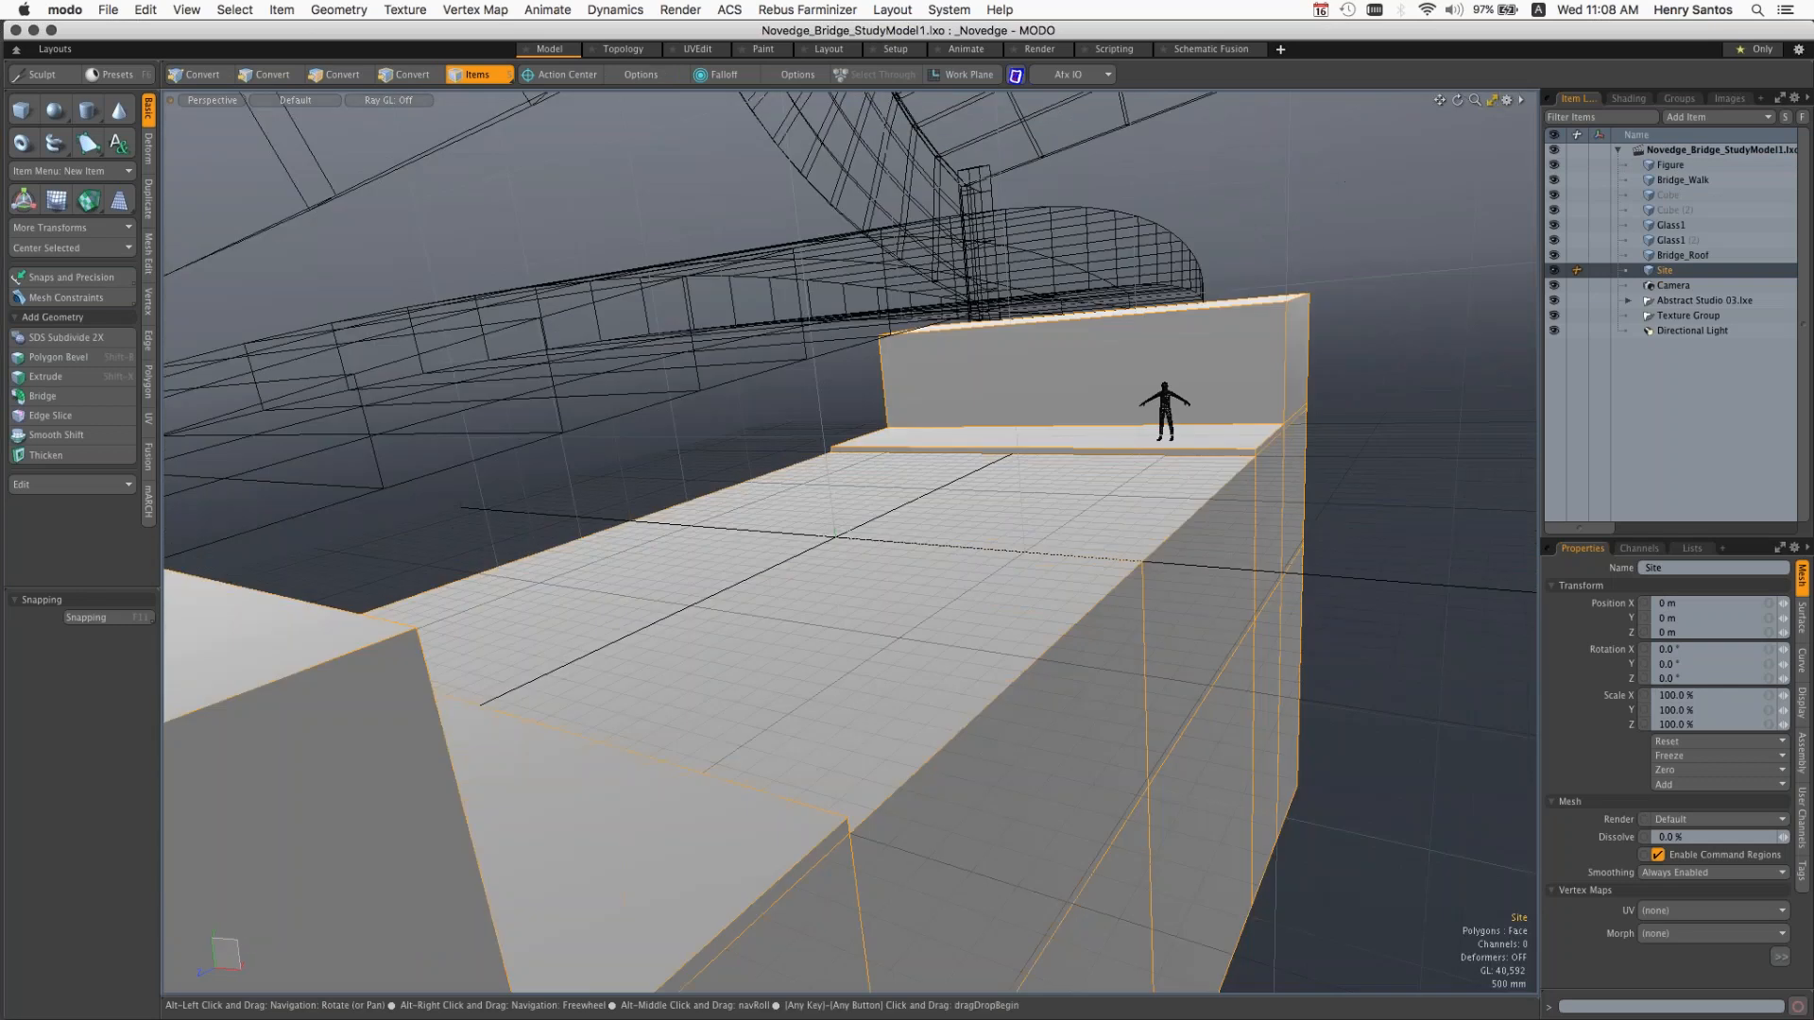
Step: Deselect the Site mesh and view the whole bridge model from several angles in the perspective view
left_click_drag(850, 542, 727, 555, "alt")
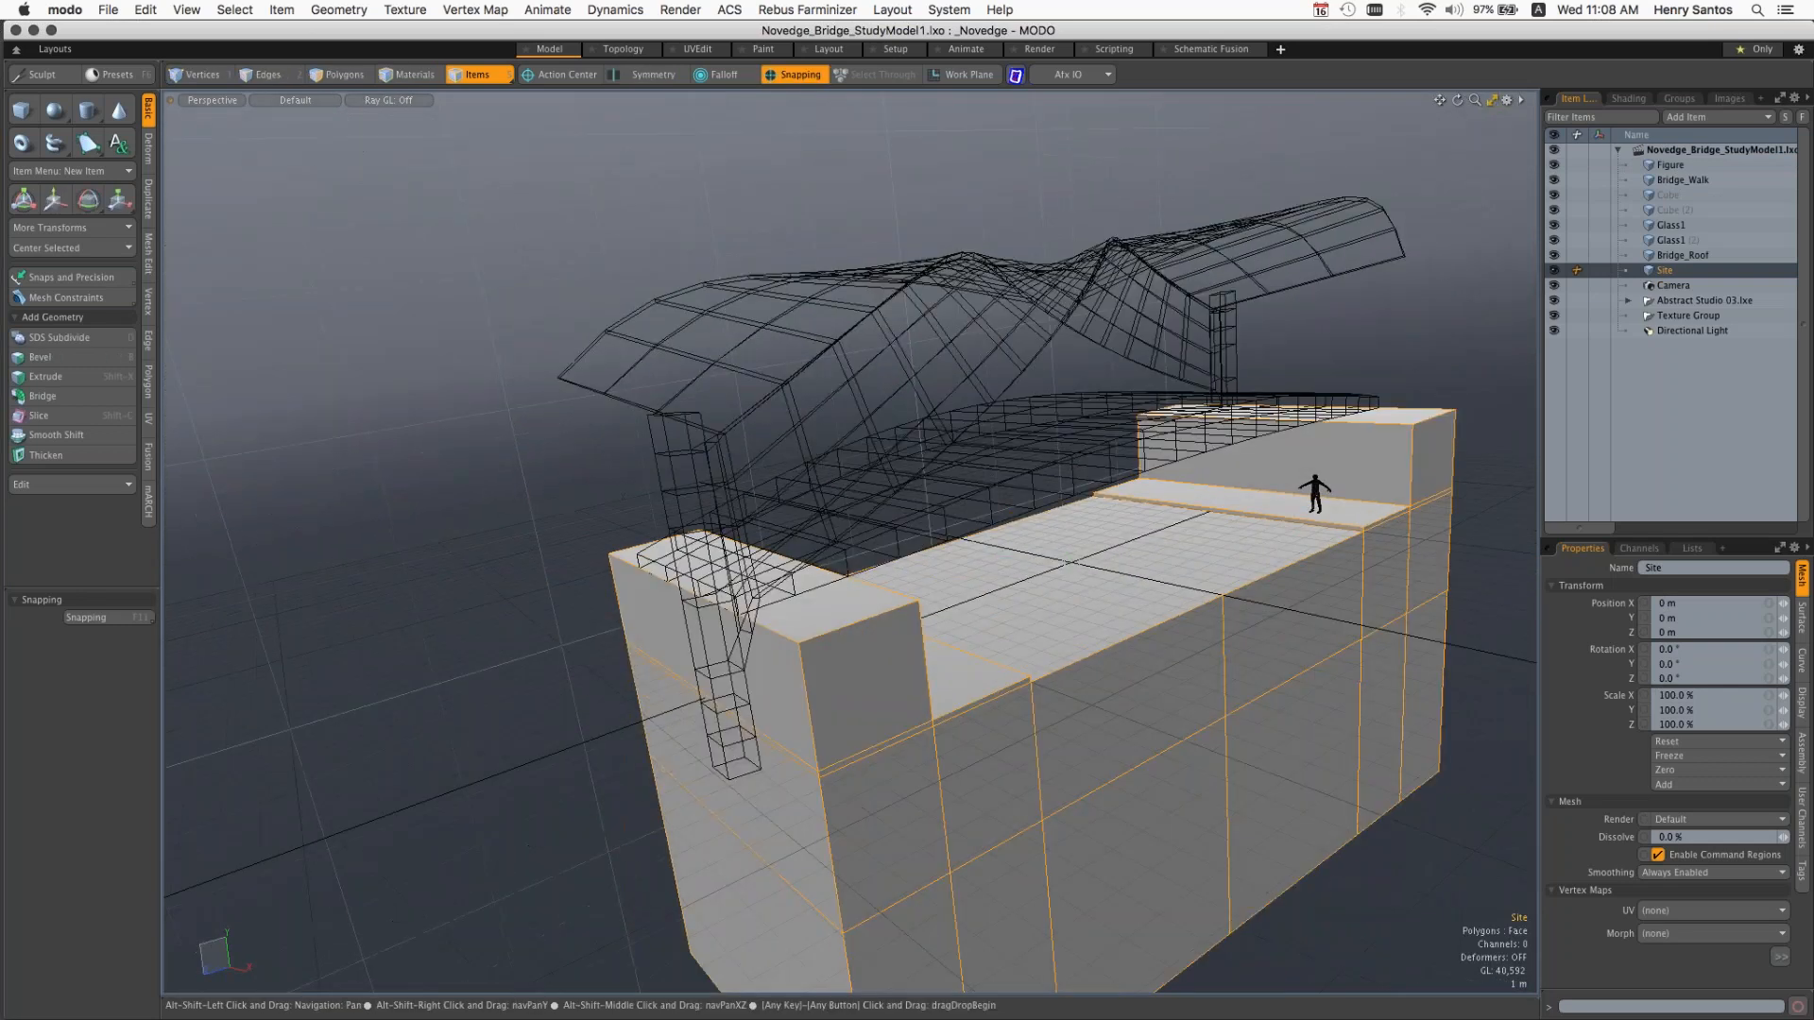
left_click_drag(1462, 363, 1283, 319, "alt+shift")
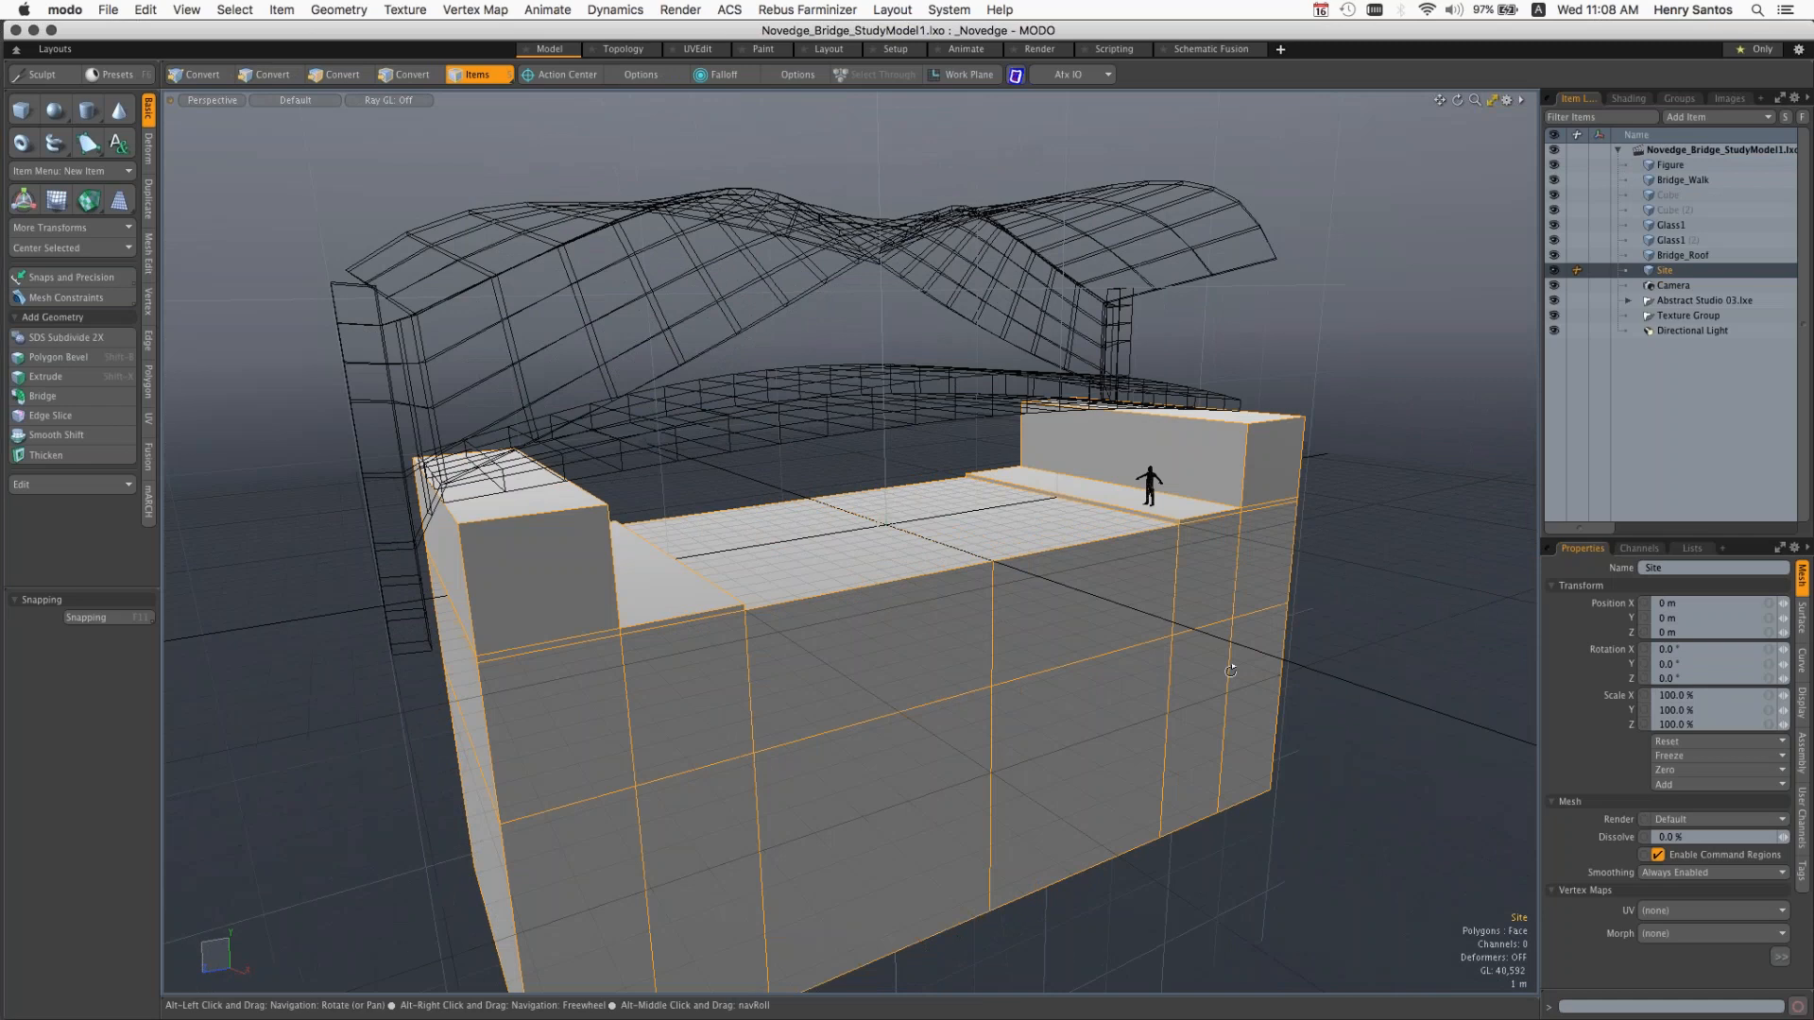
left_click_drag(1231, 670, 1200, 666, "alt")
left_click_drag(662, 371, 638, 367, "ctrl+alt")
left_click(639, 367)
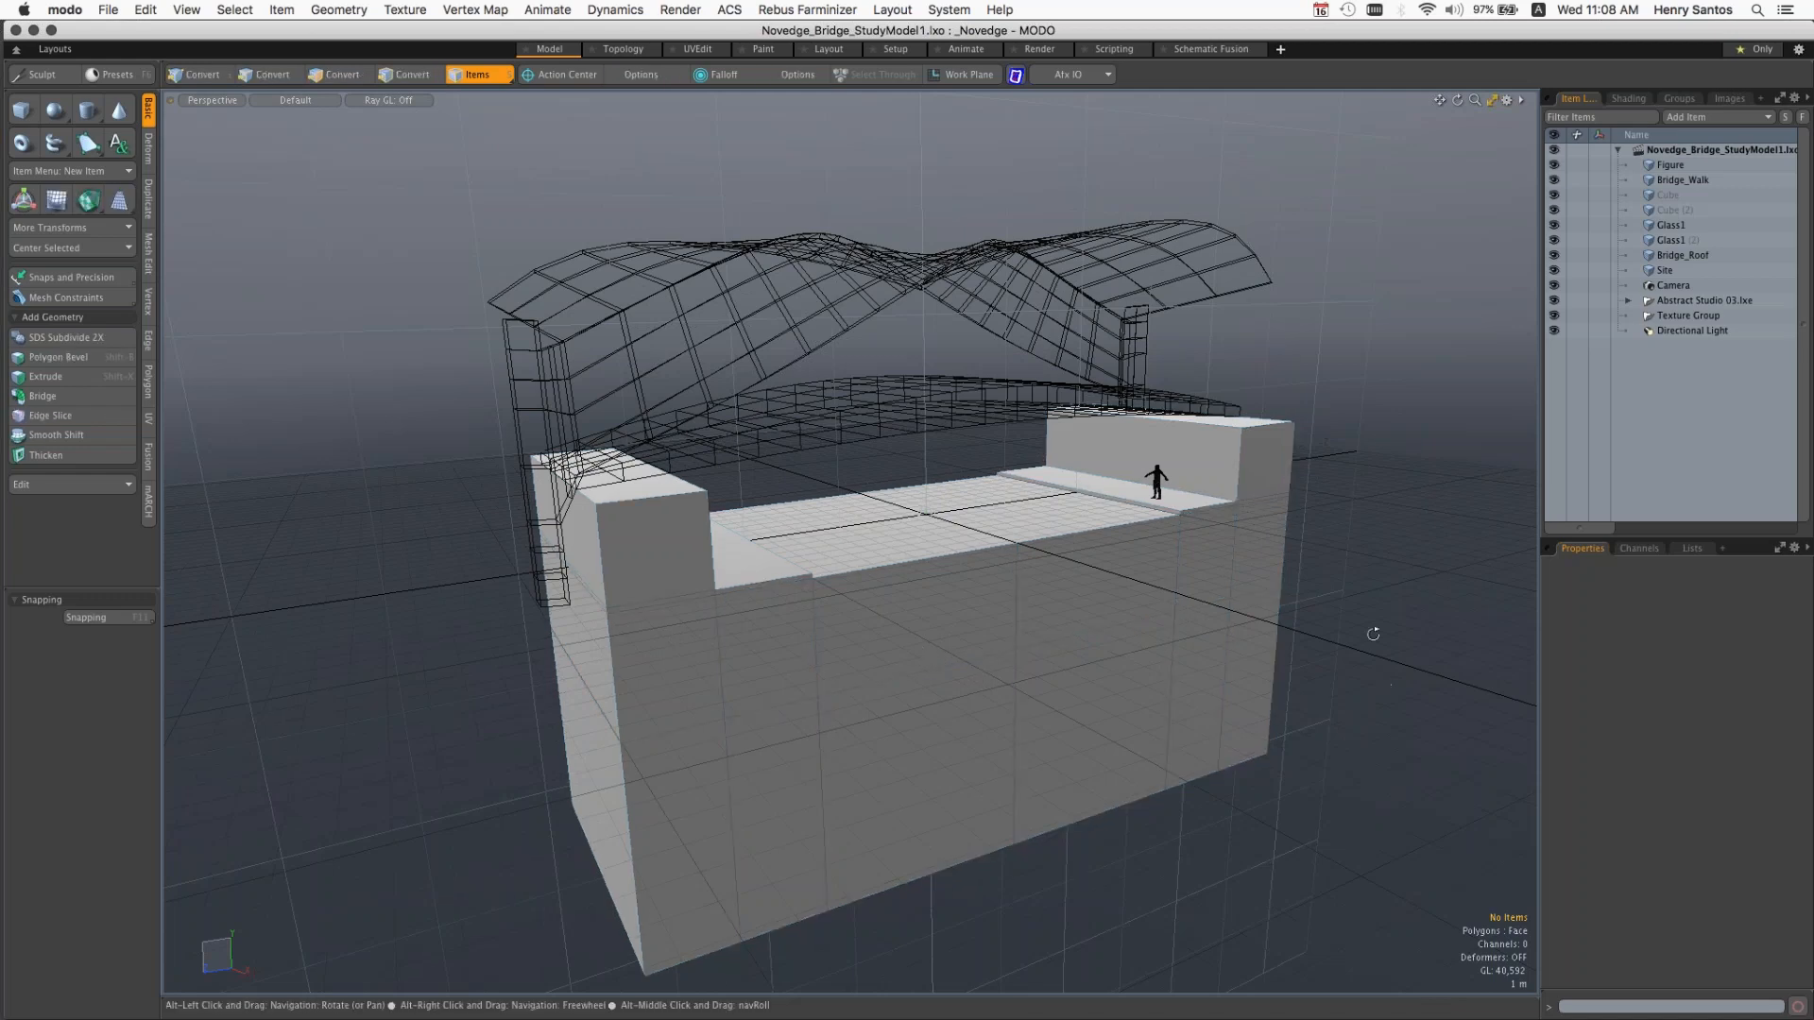
left_click_drag(1373, 634, 1297, 656, "alt")
scroll(1297, 656, "down", 3)
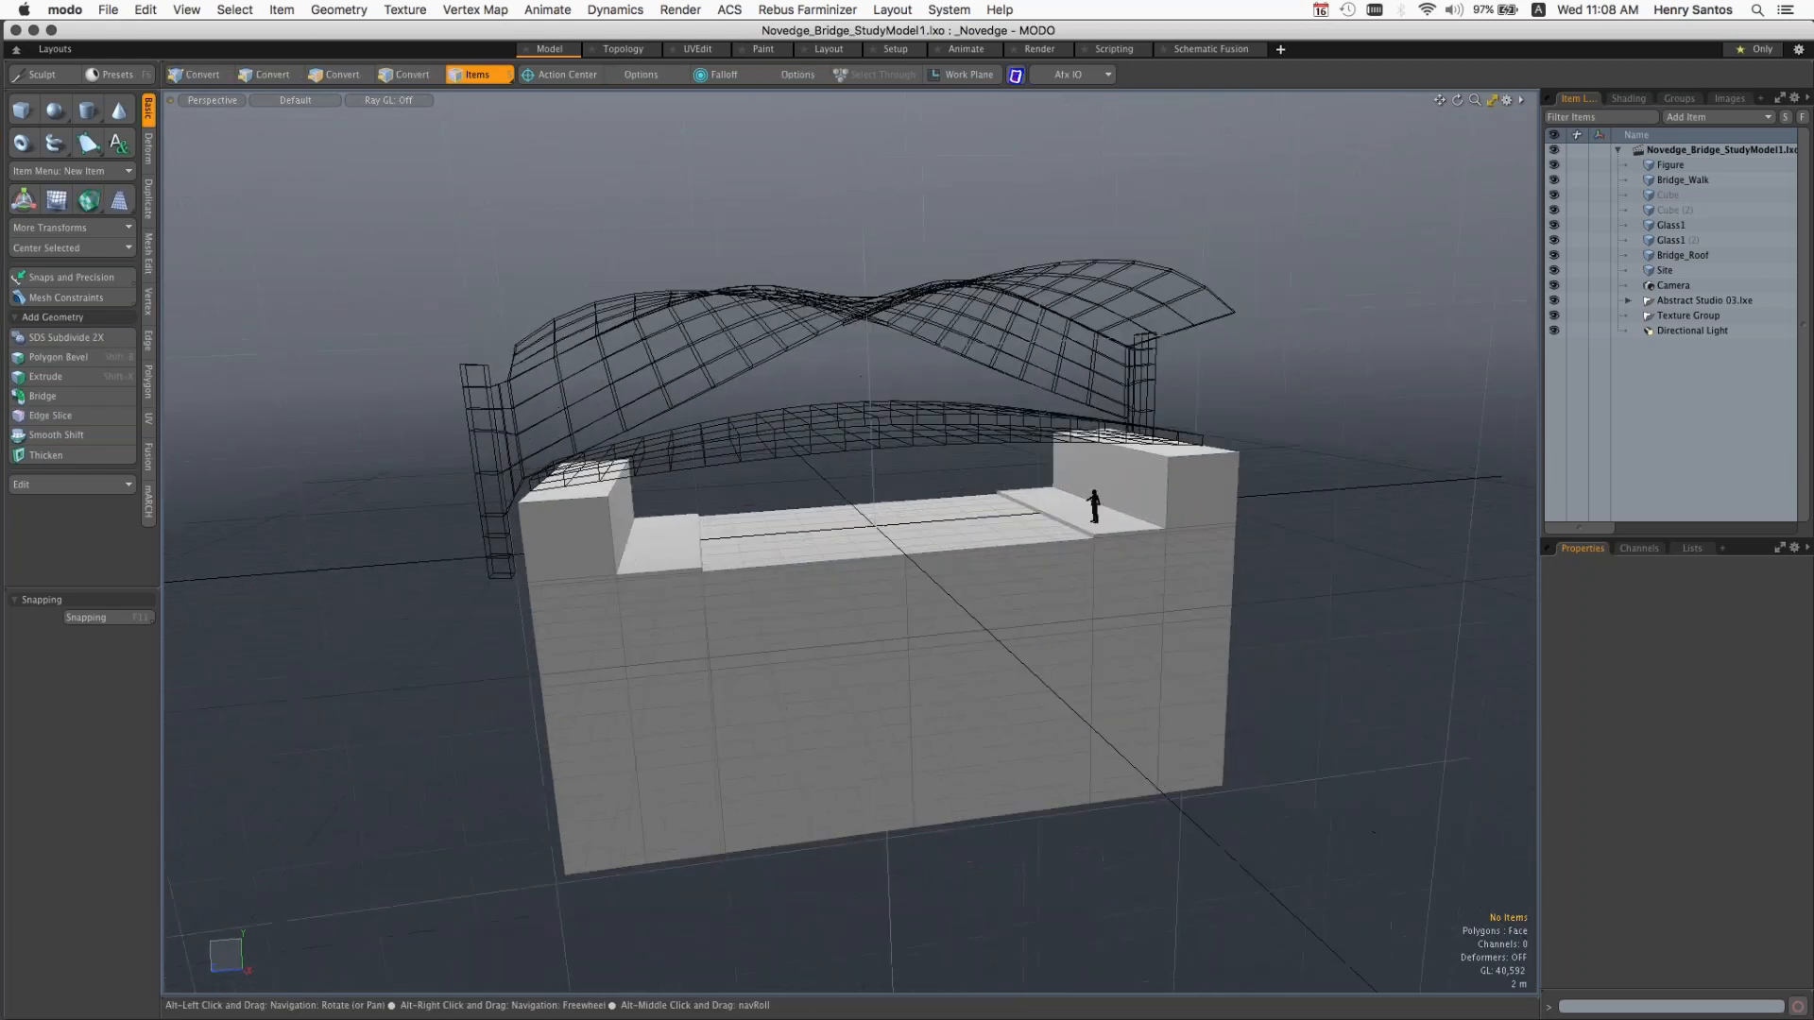
left_click_drag(1193, 744, 1191, 624, "alt")
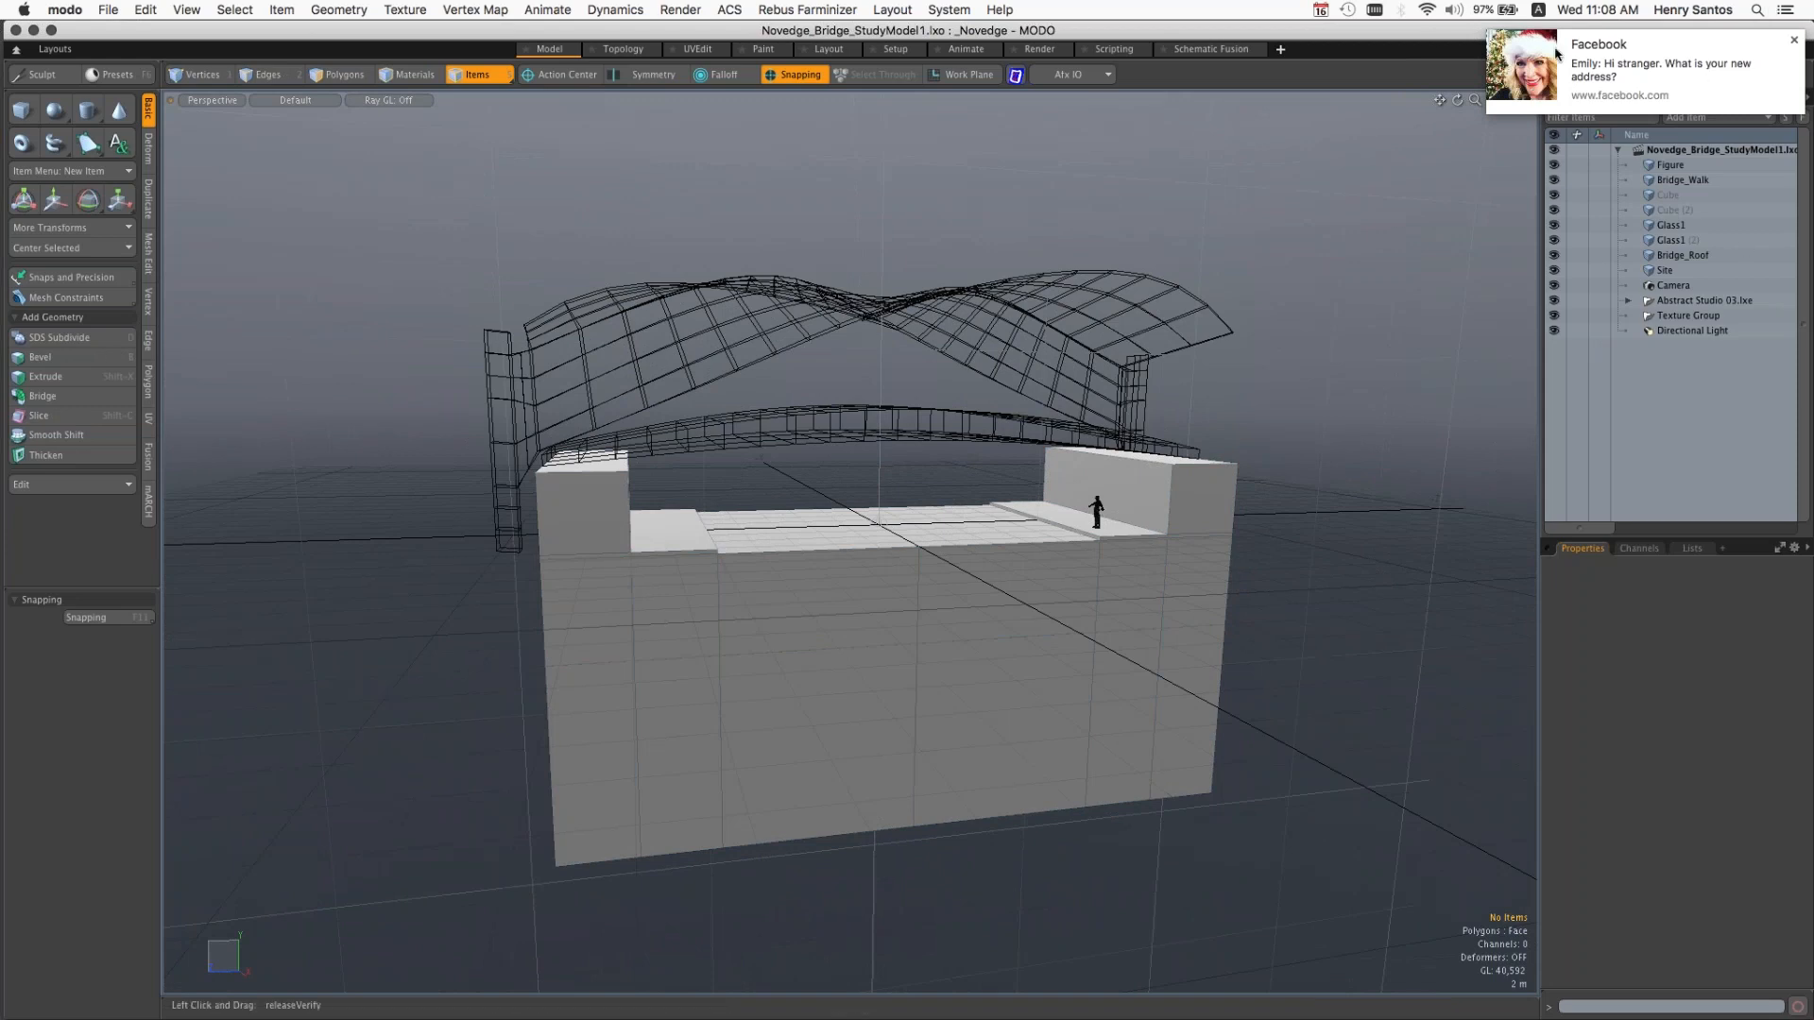
Step: Dismiss the Facebook notification covering the item list and return to the bridge model's perspective view
mouse_move(1813, 5)
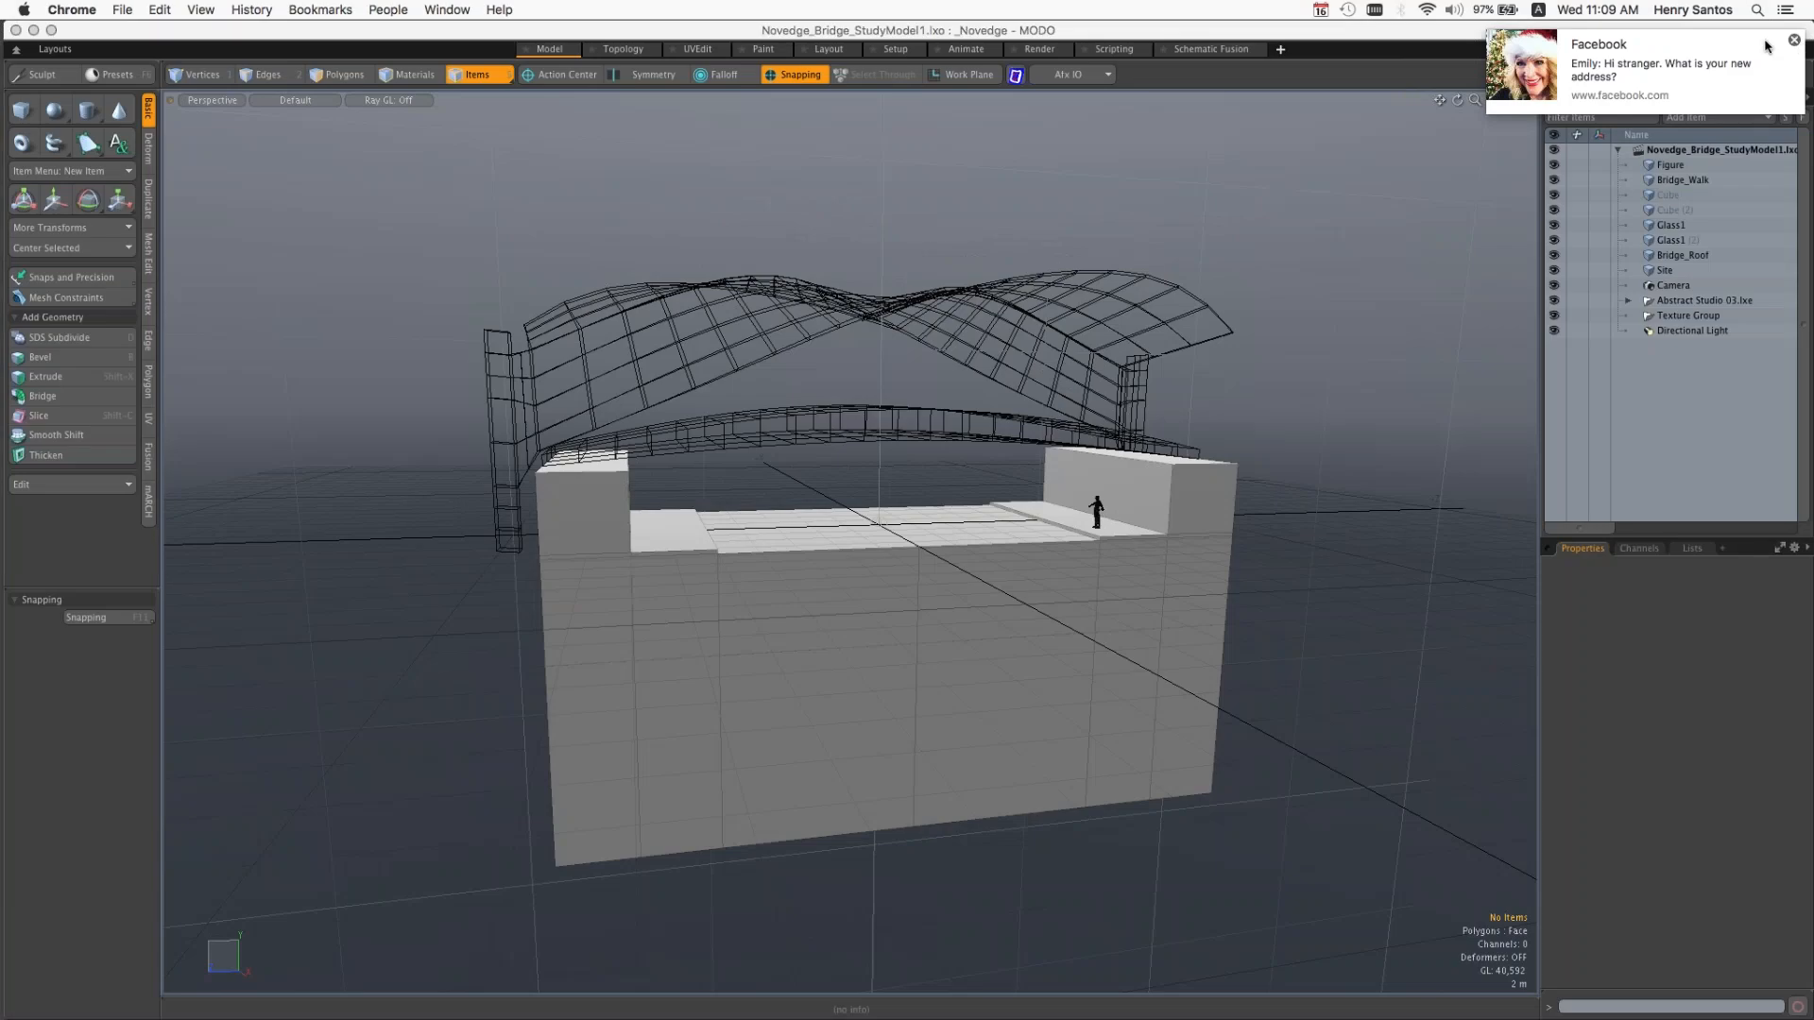
left_click(1767, 47)
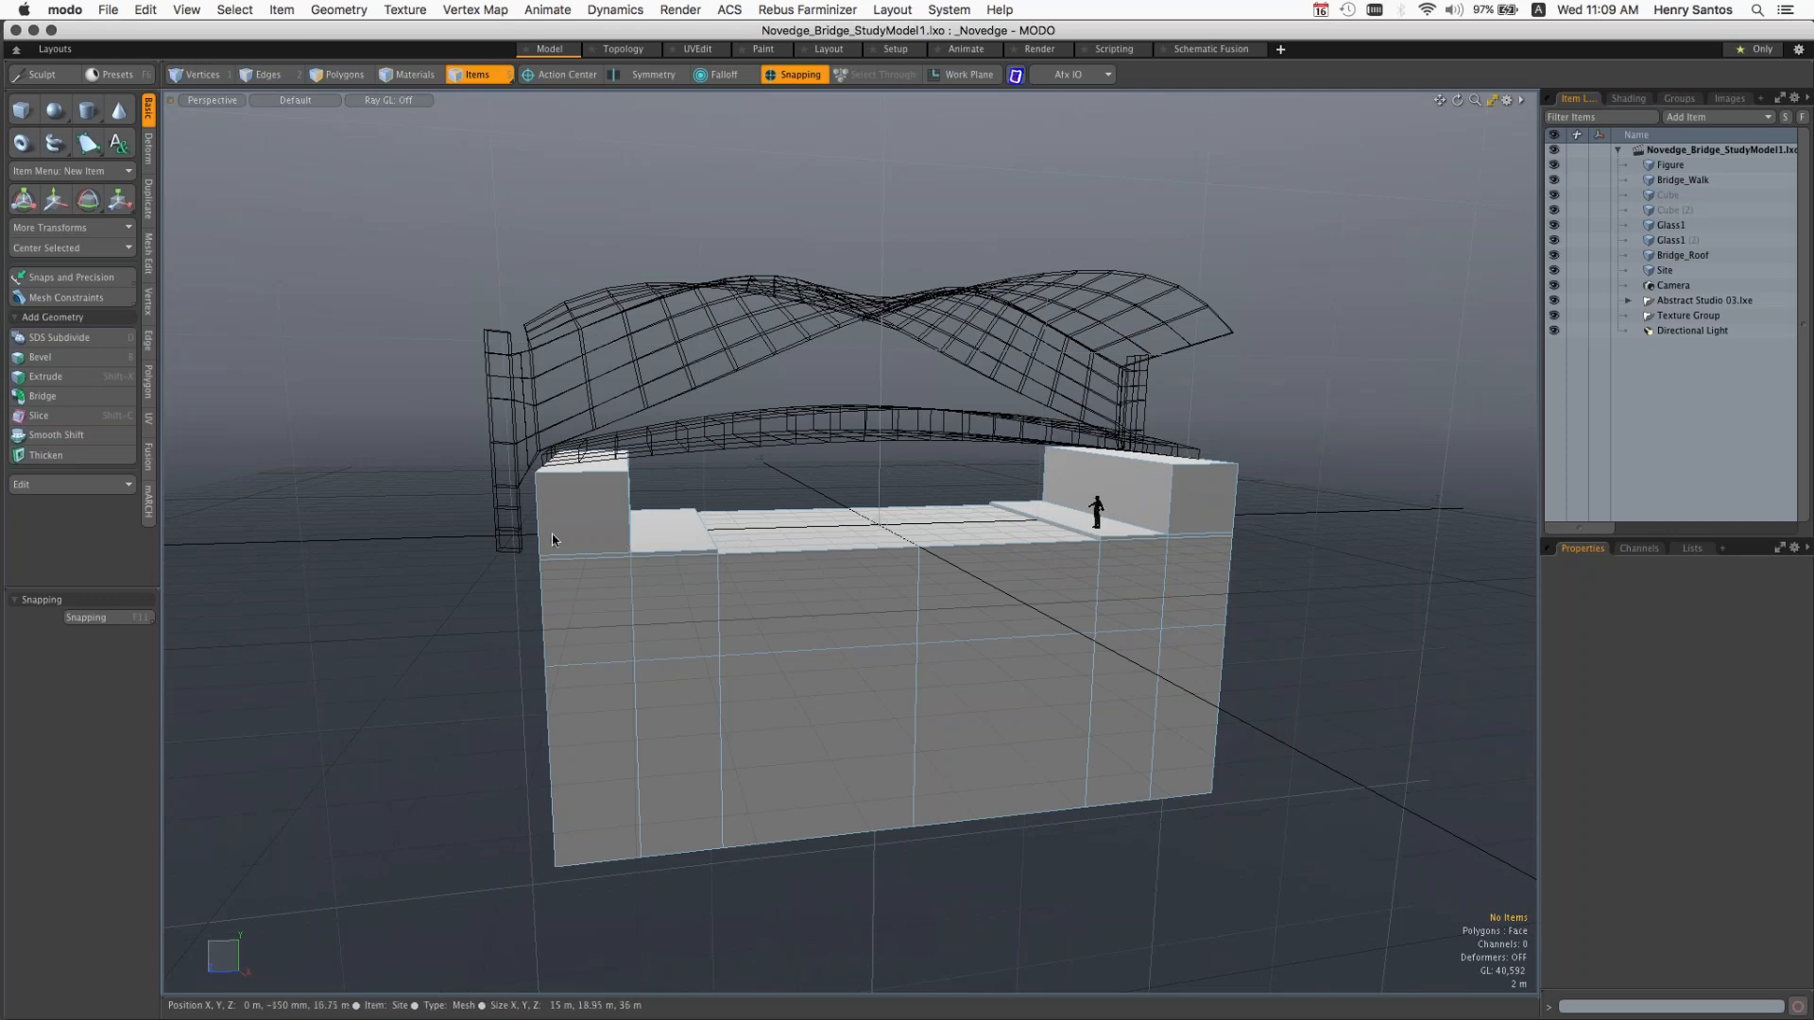
key("alt")
mouse_move(500, 544)
left_mouse_down("alt")
mouse_move(535, 569)
mouse_move(508, 566)
left_mouse_up("alt")
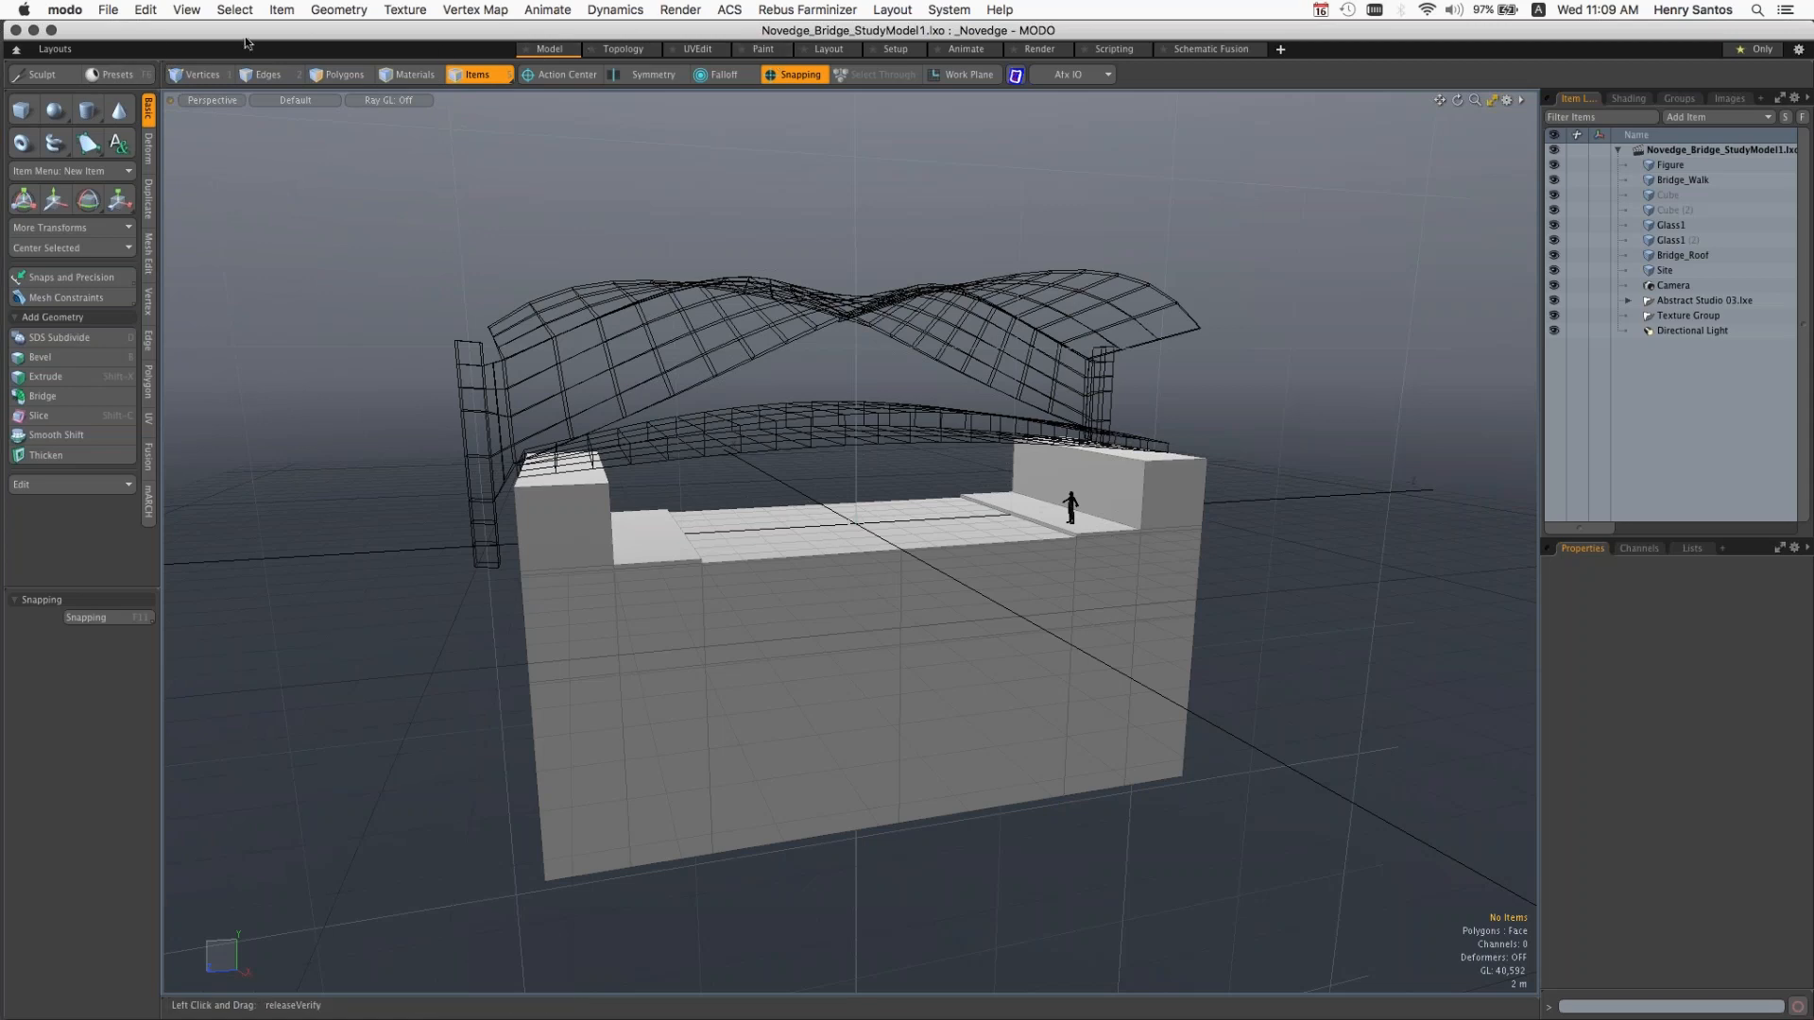
Step: Look through the Topology, UVEdit and Paint layouts, viewing the bridge model from different angles in Paint
left_click(636, 51)
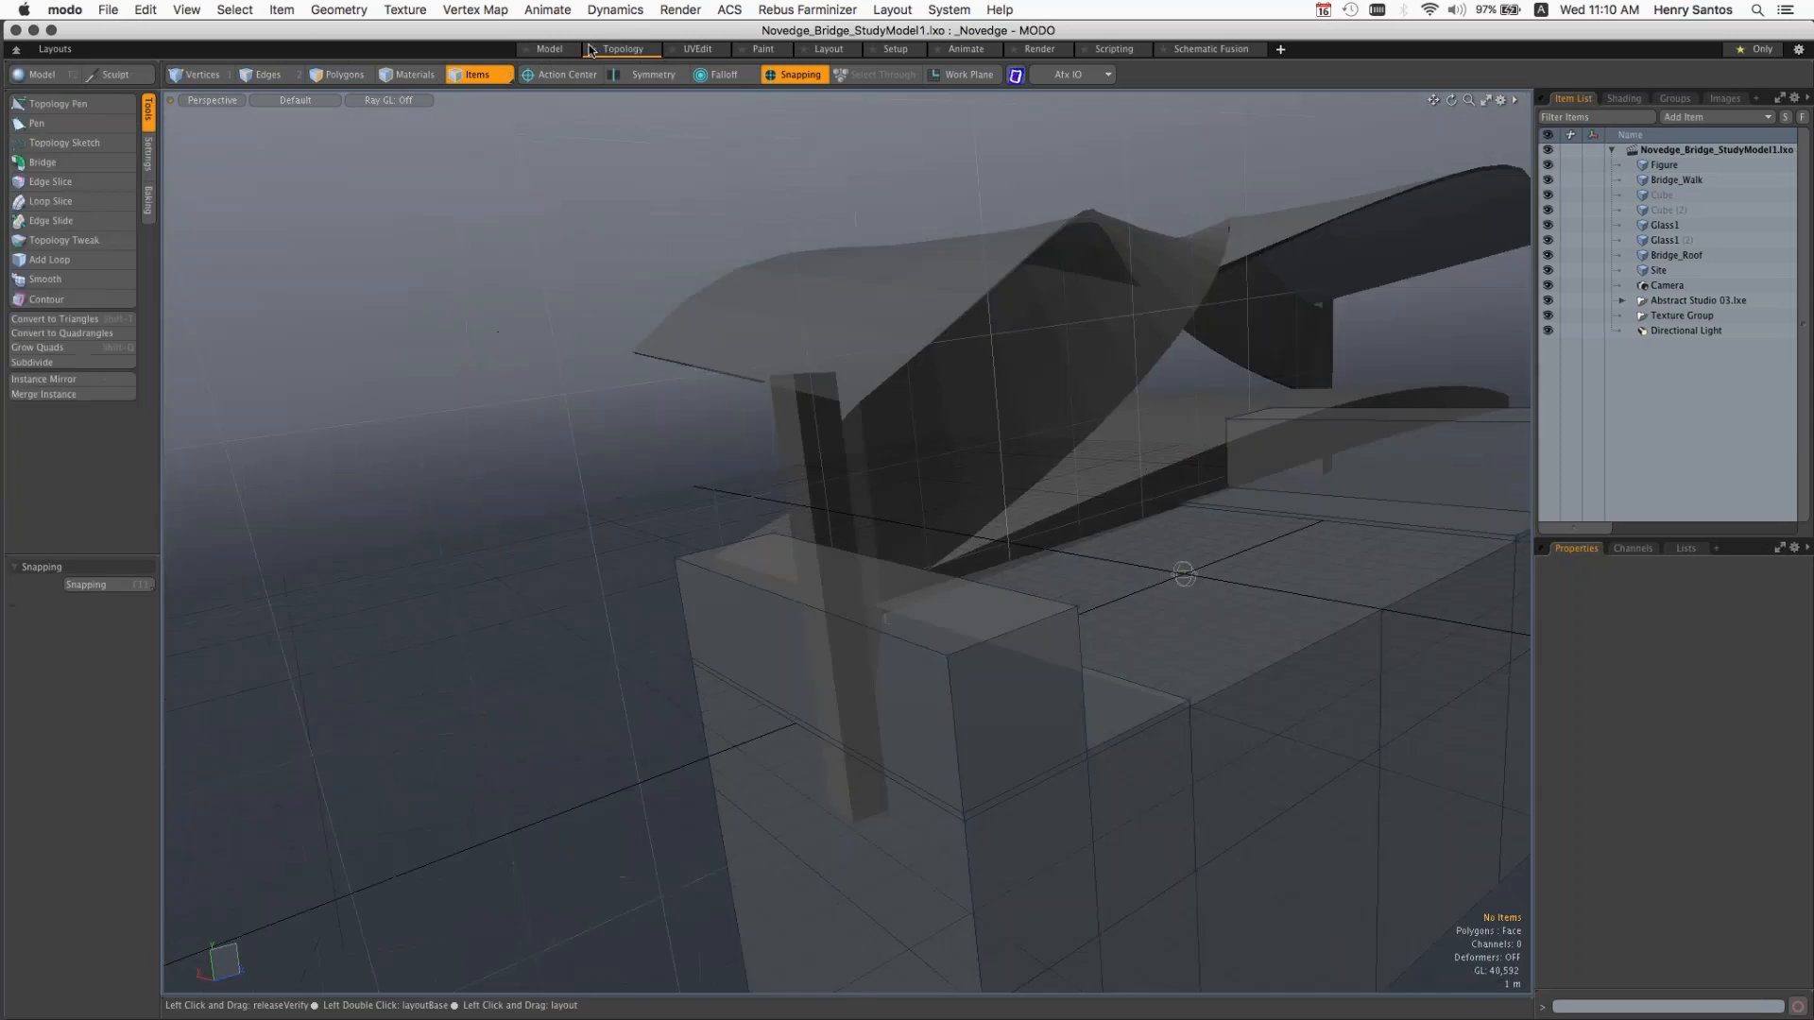
left_click(711, 49)
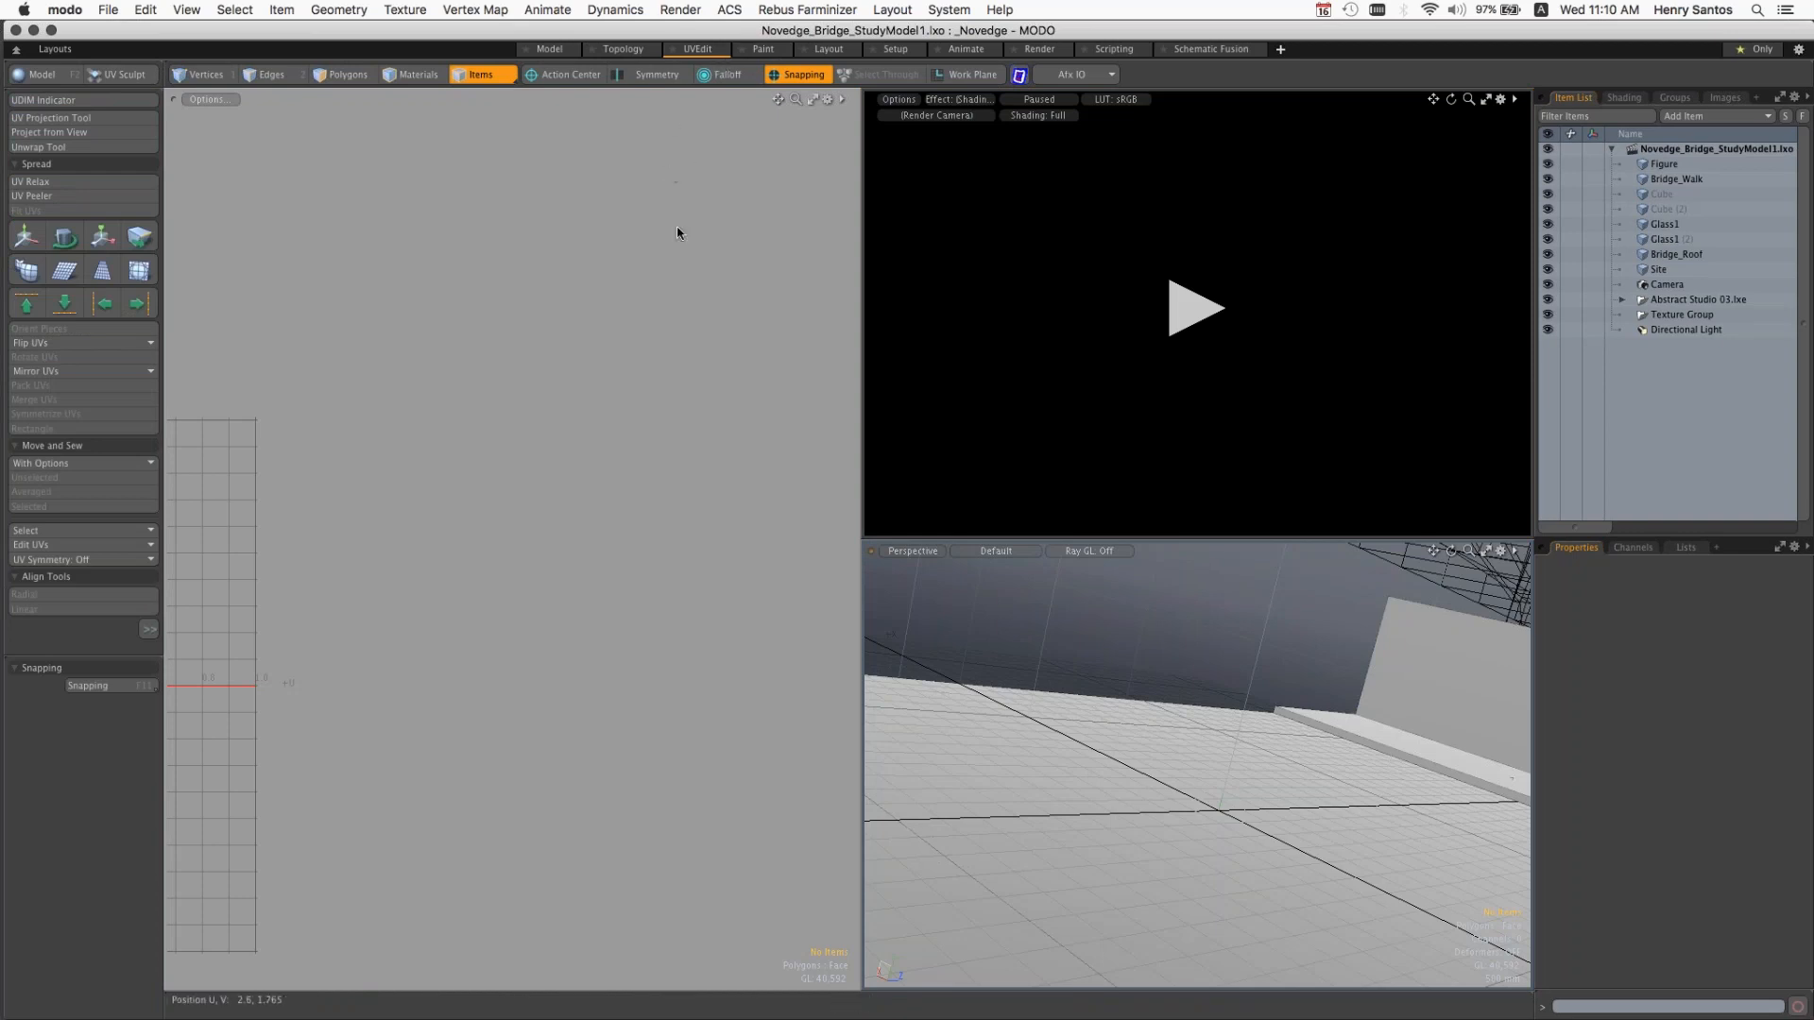
left_click(772, 52)
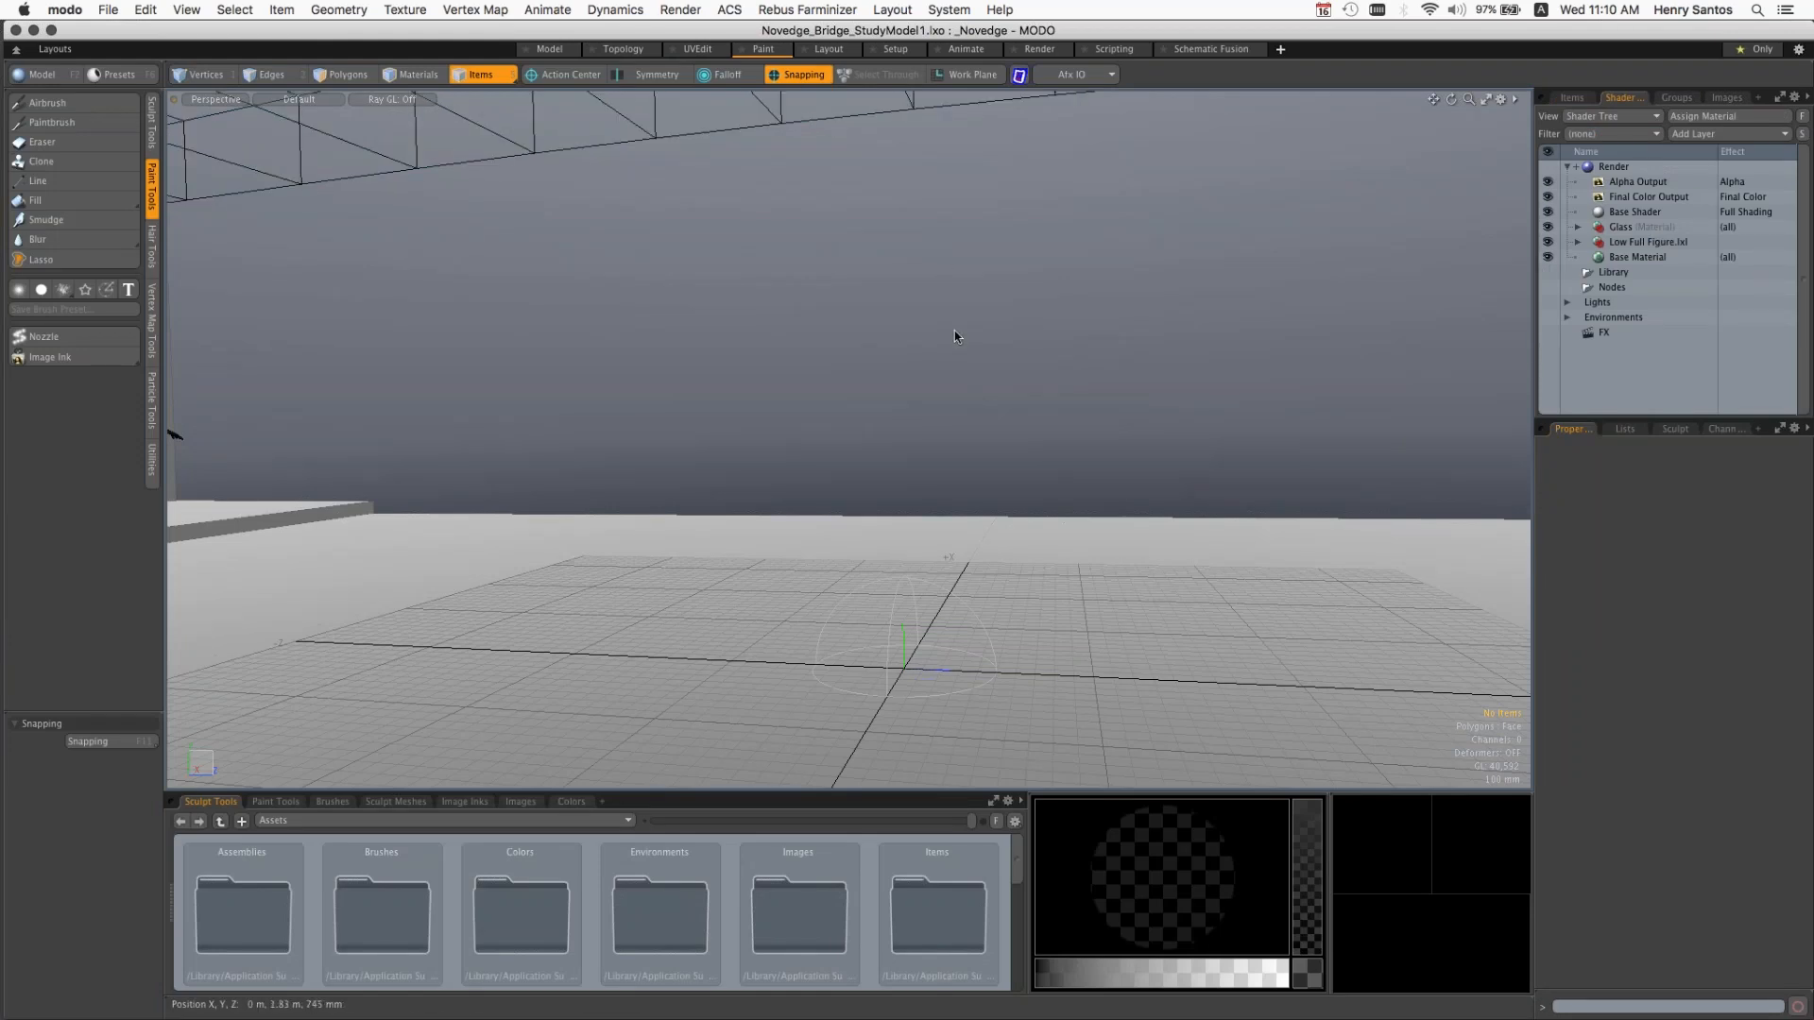
left_click_drag(820, 326, 874, 388, "alt")
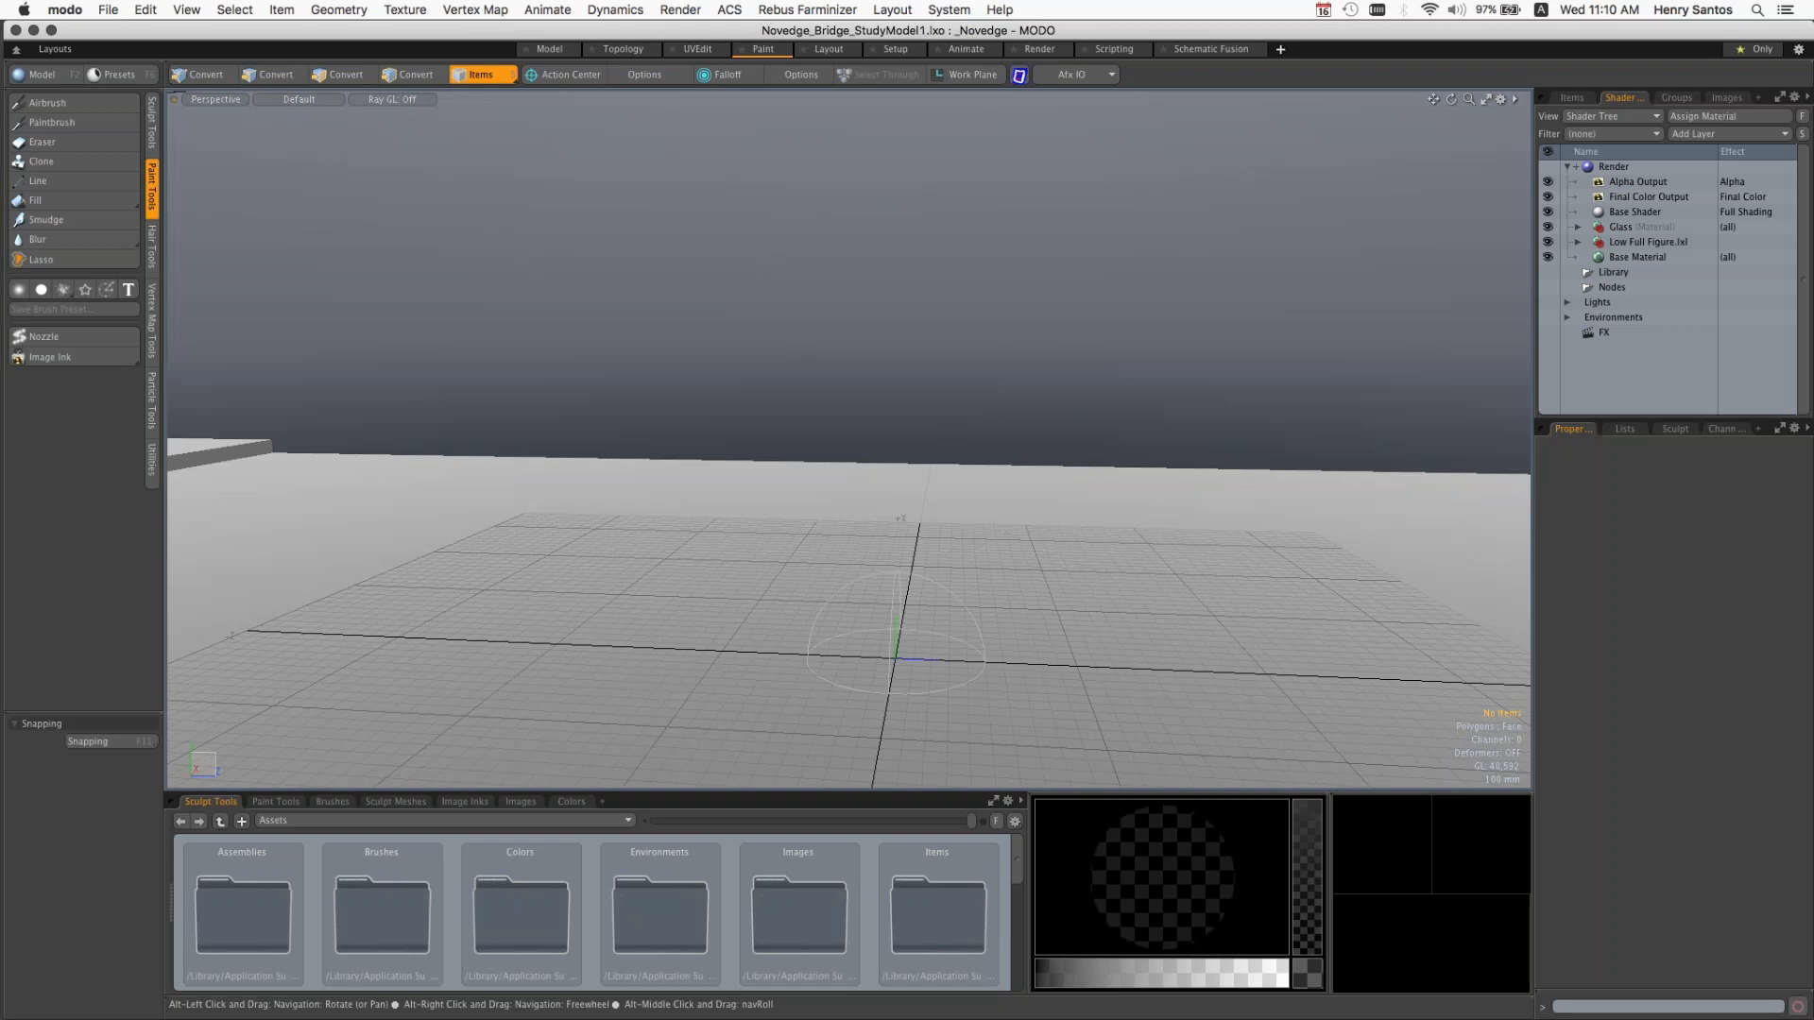
left_click_drag(1075, 341, 1170, 327, "ctrl+alt")
left_click_drag(1170, 327, 1153, 473, "alt+shift")
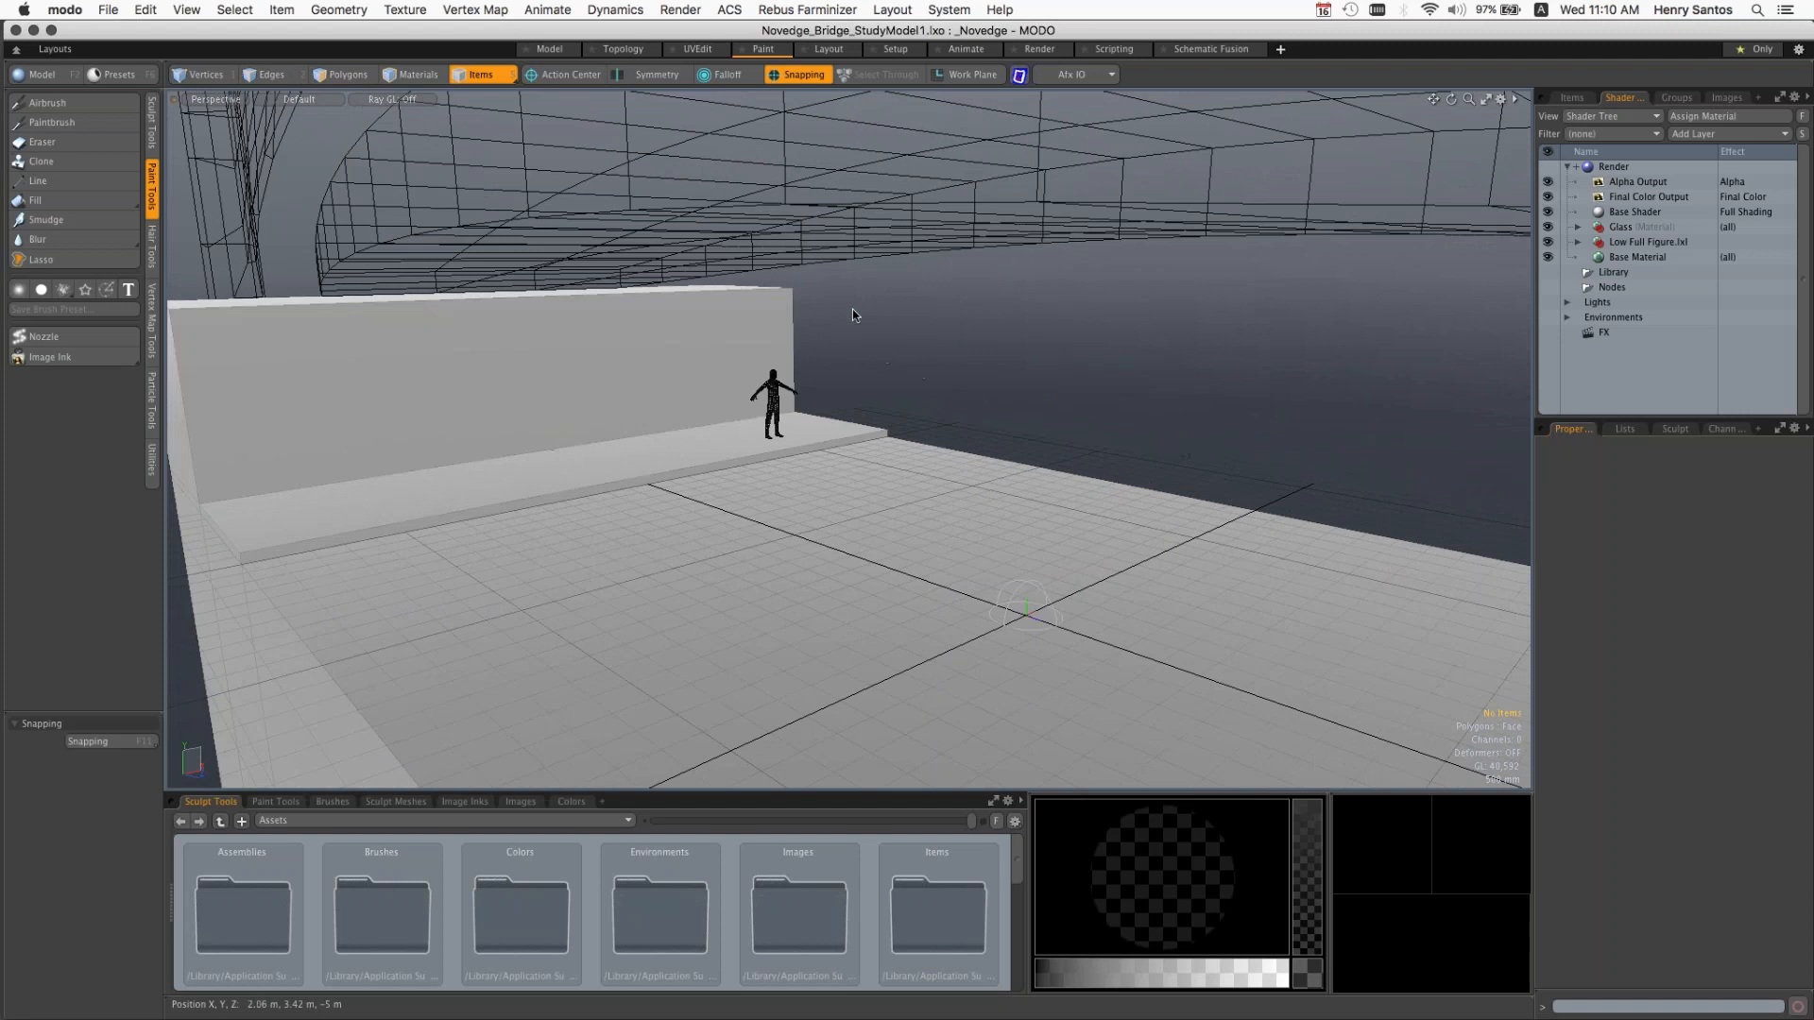
Step: Look through the Layout, Setup, Animate and Render layouts, and return to the Model layout
left_click(843, 55)
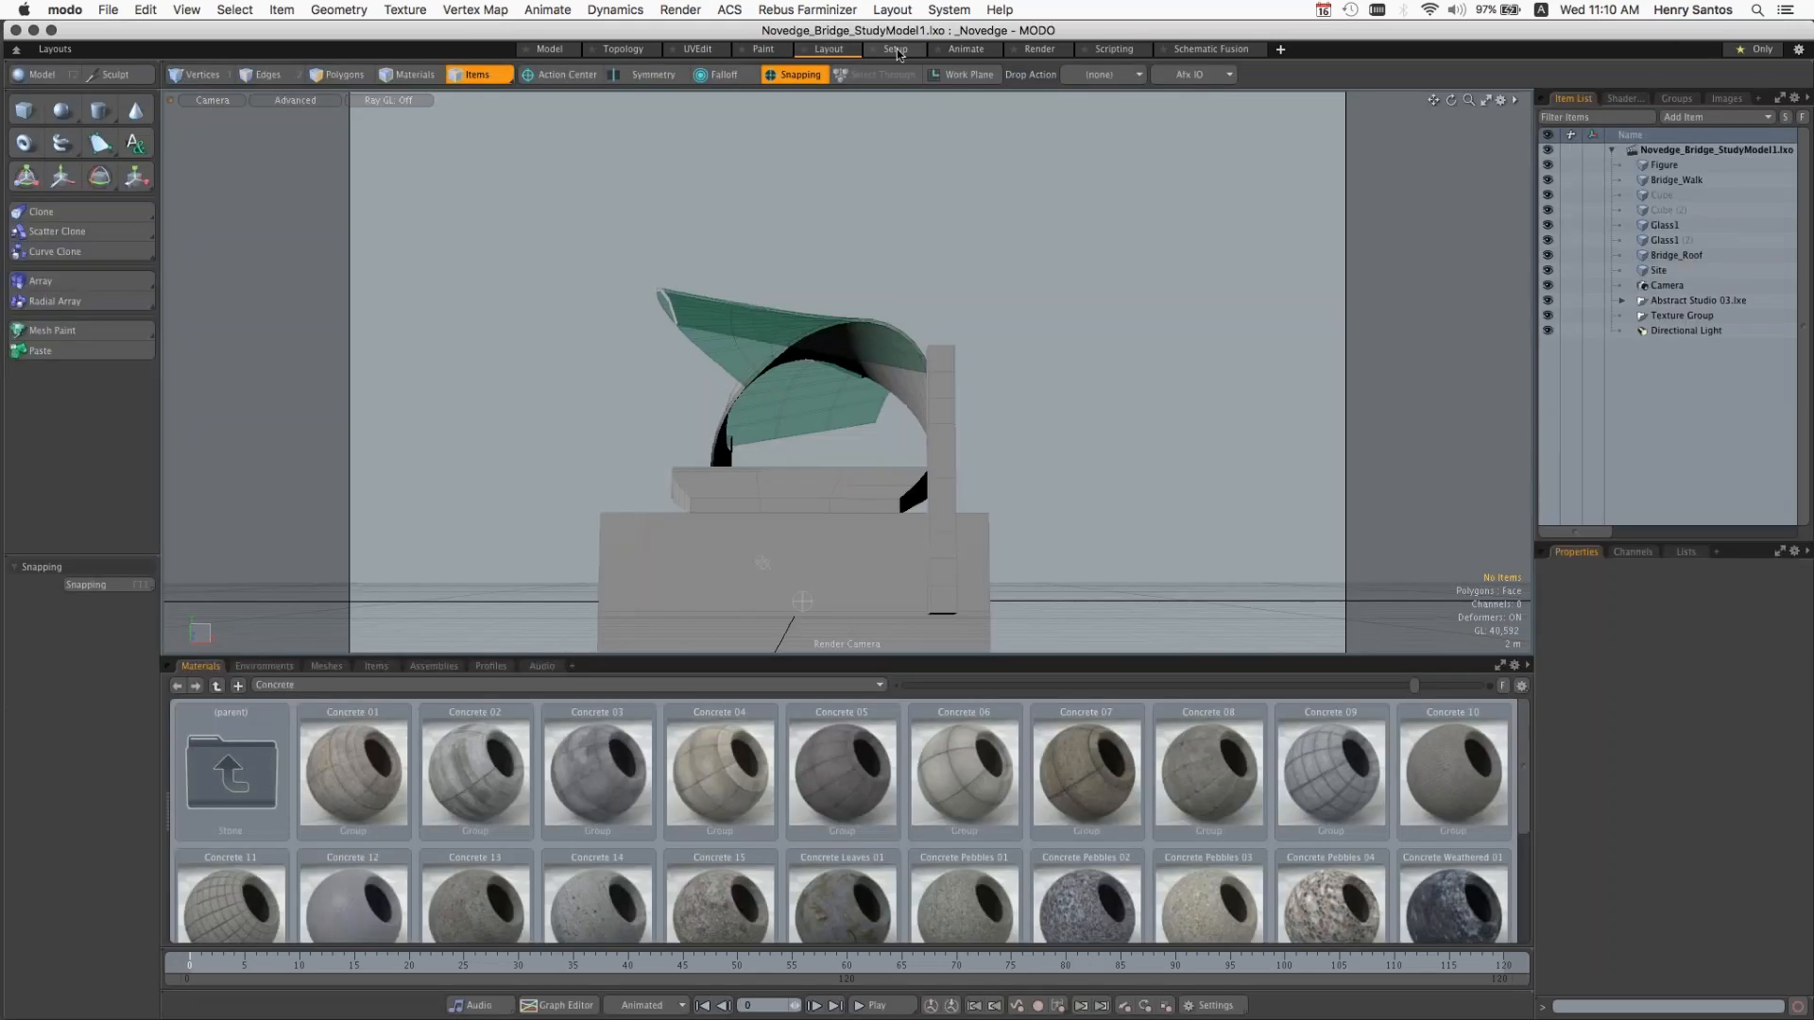
left_click(896, 51)
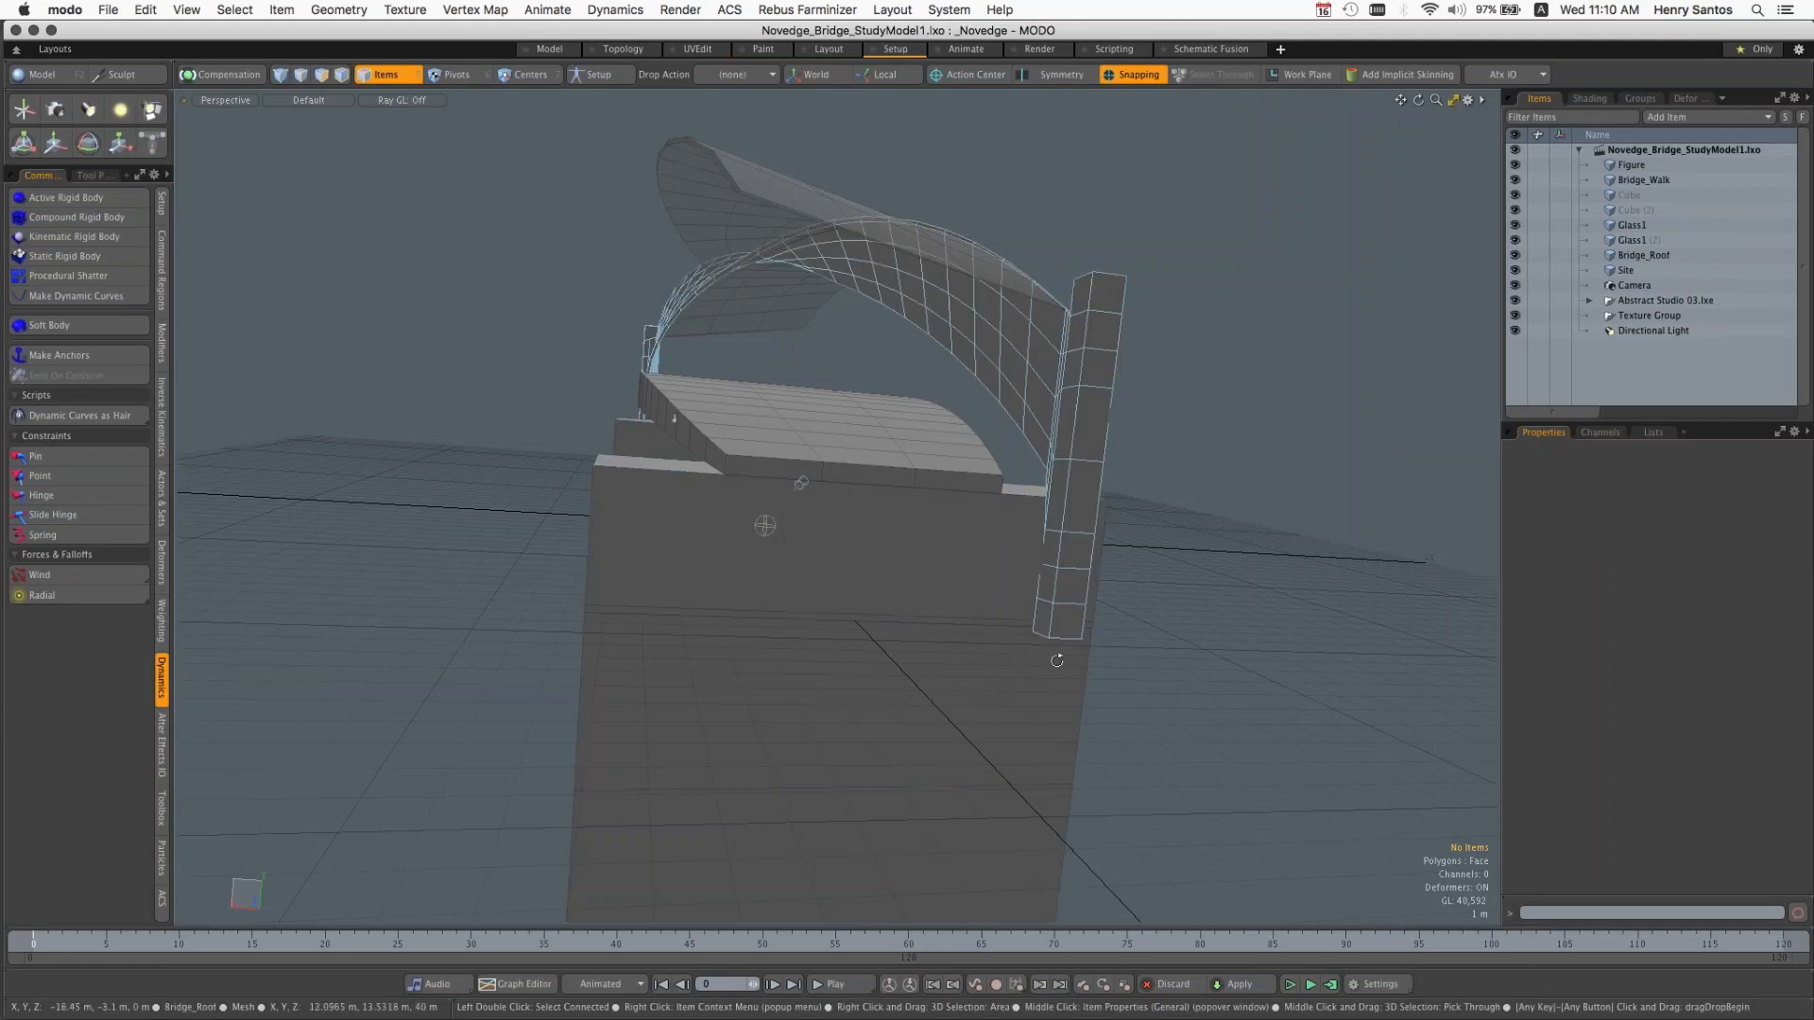
left_click_drag(931, 665, 973, 567, "alt")
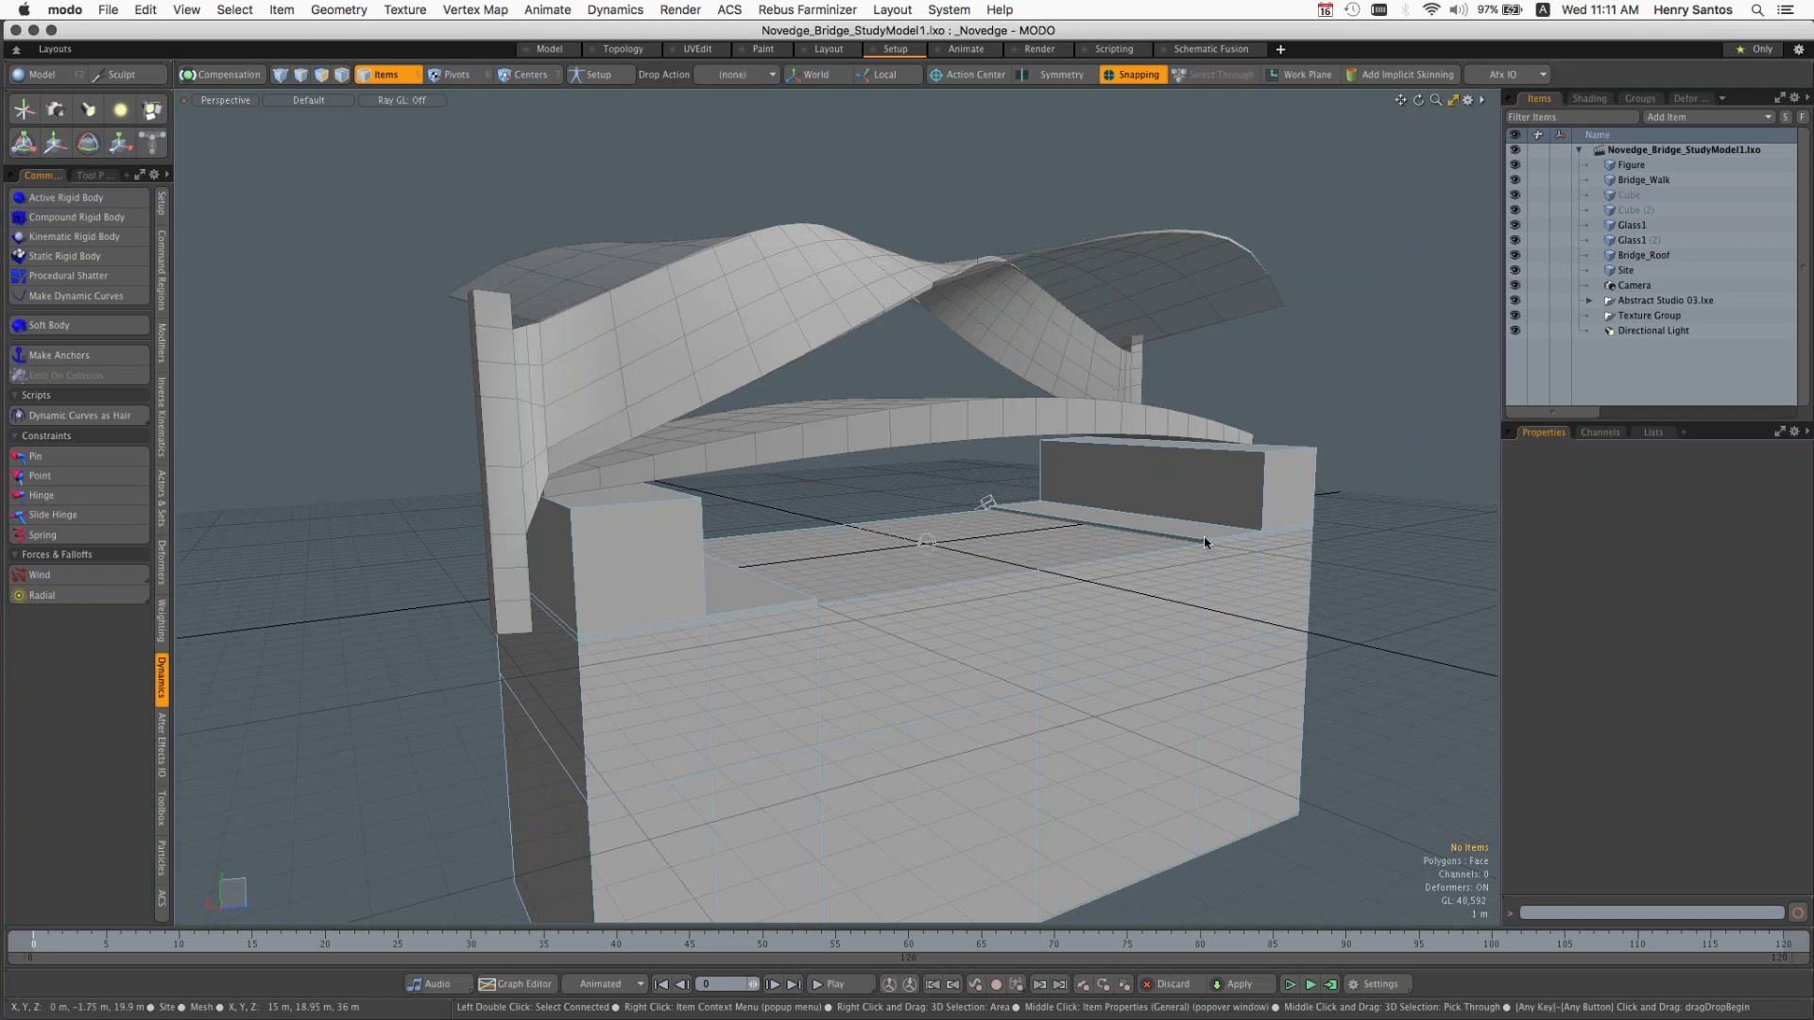
left_click(964, 49)
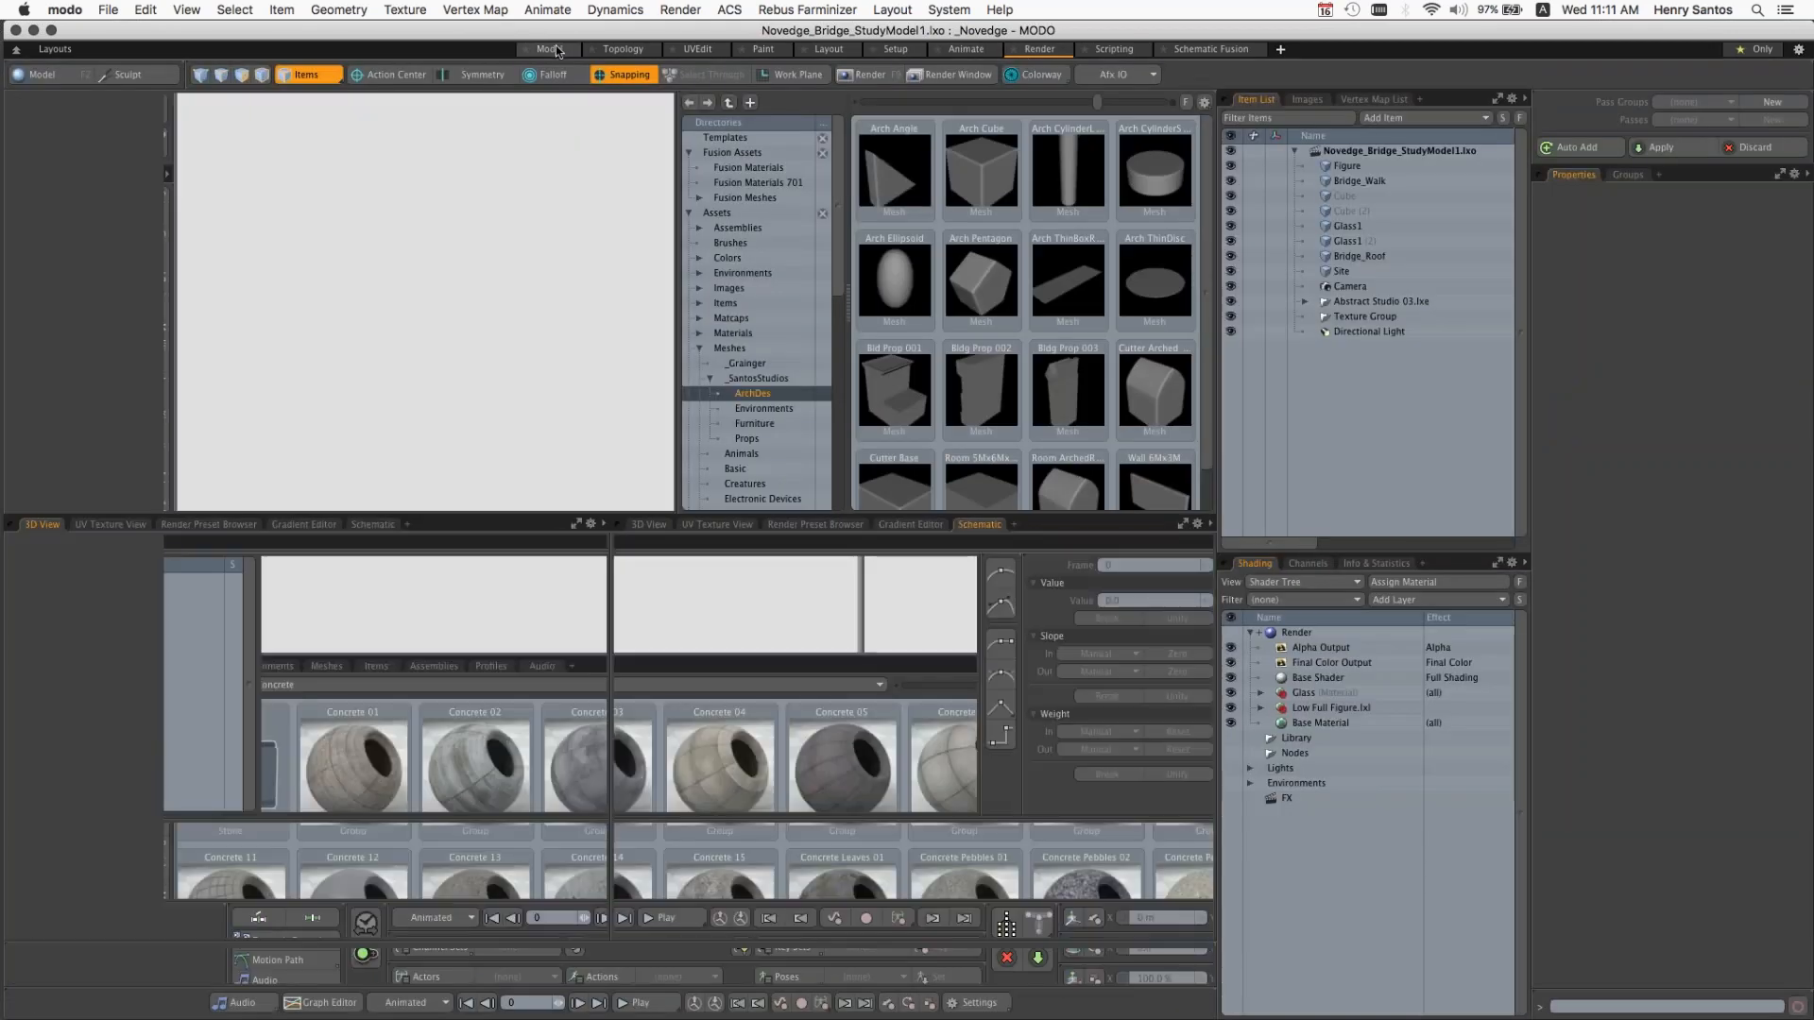
left_click(557, 50)
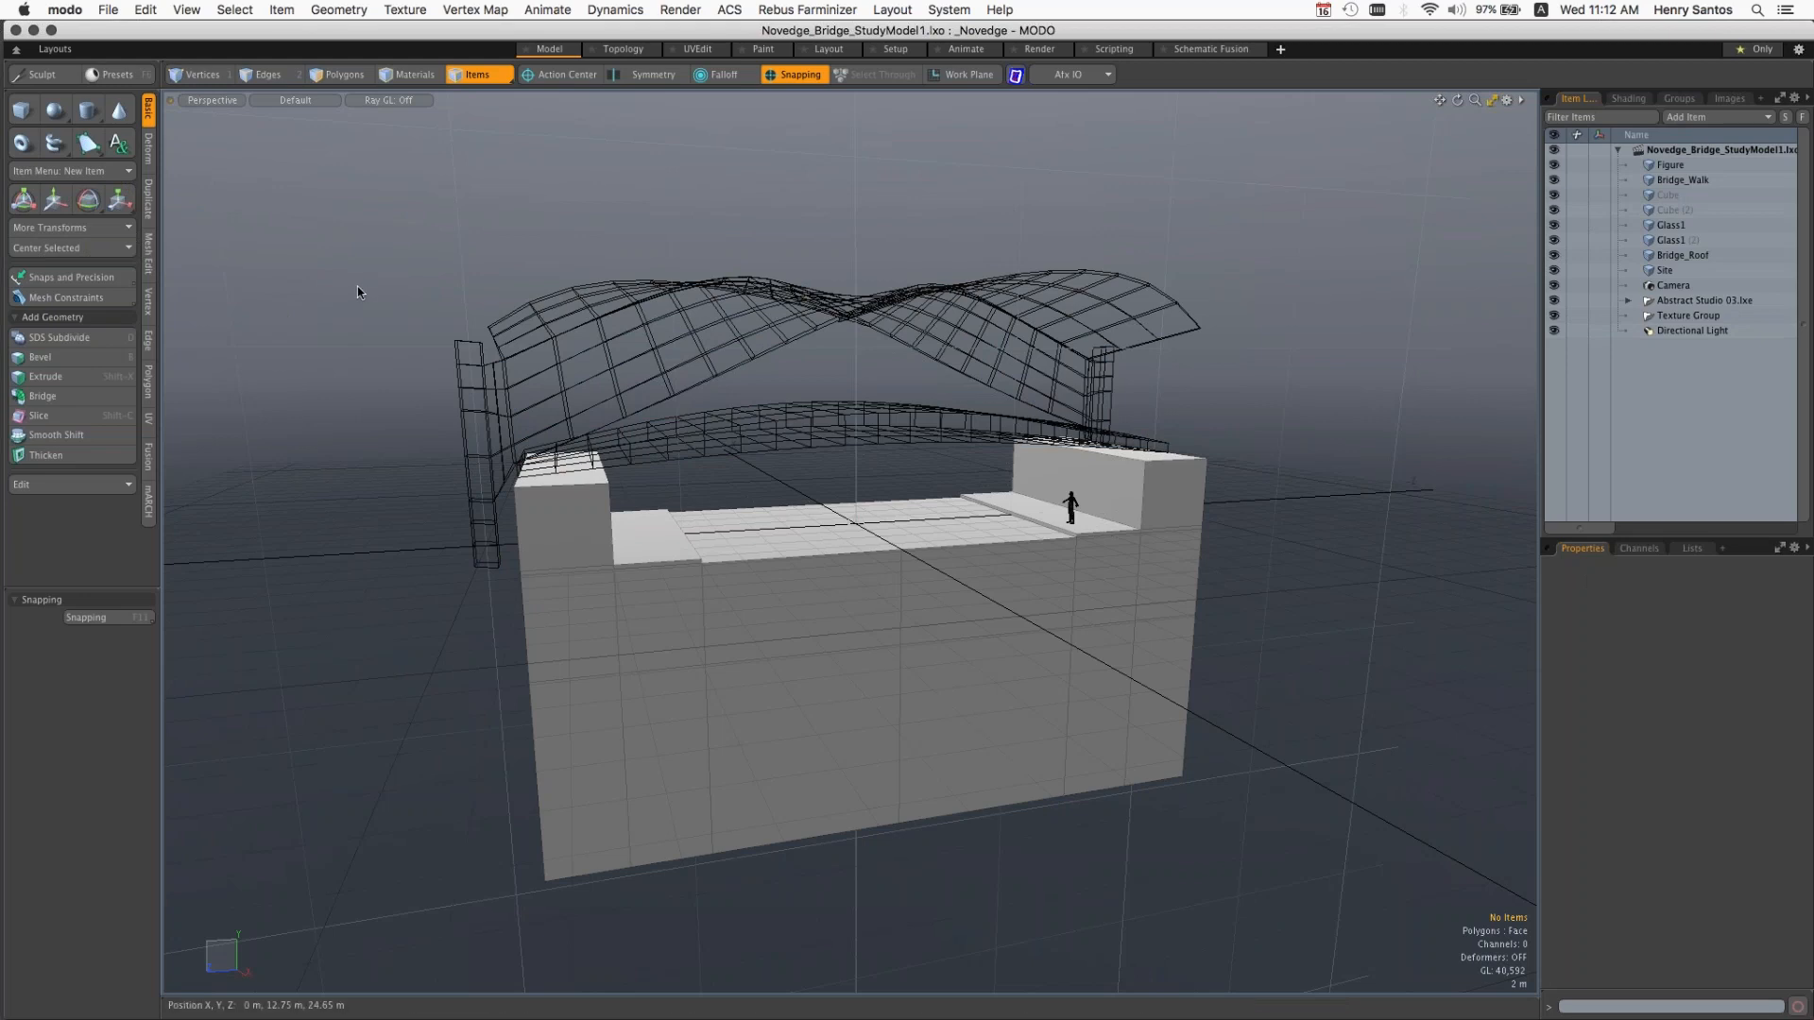
Step: Set Trackball Rotation to No in the perspective viewport's drawing and control properties
left_click(451, 342)
key("alt")
left_click_drag(379, 475, 424, 425, "alt")
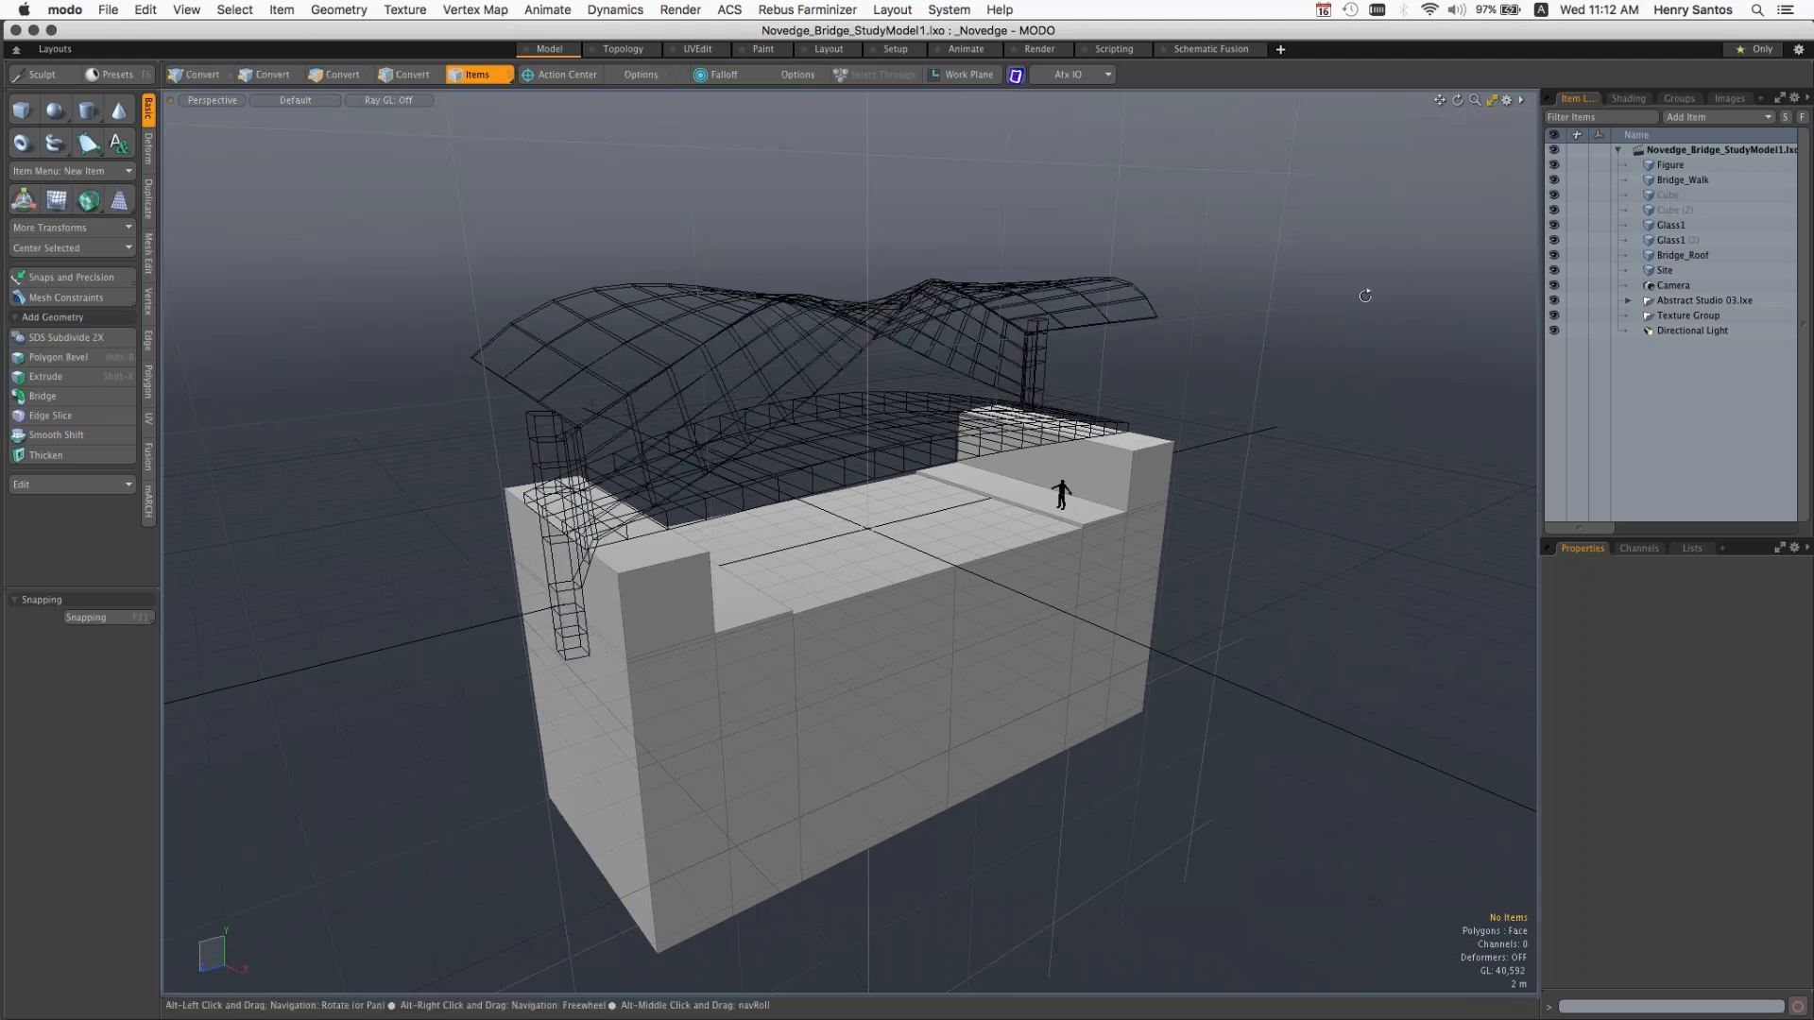
left_click_drag(1366, 296, 1172, 484, "alt")
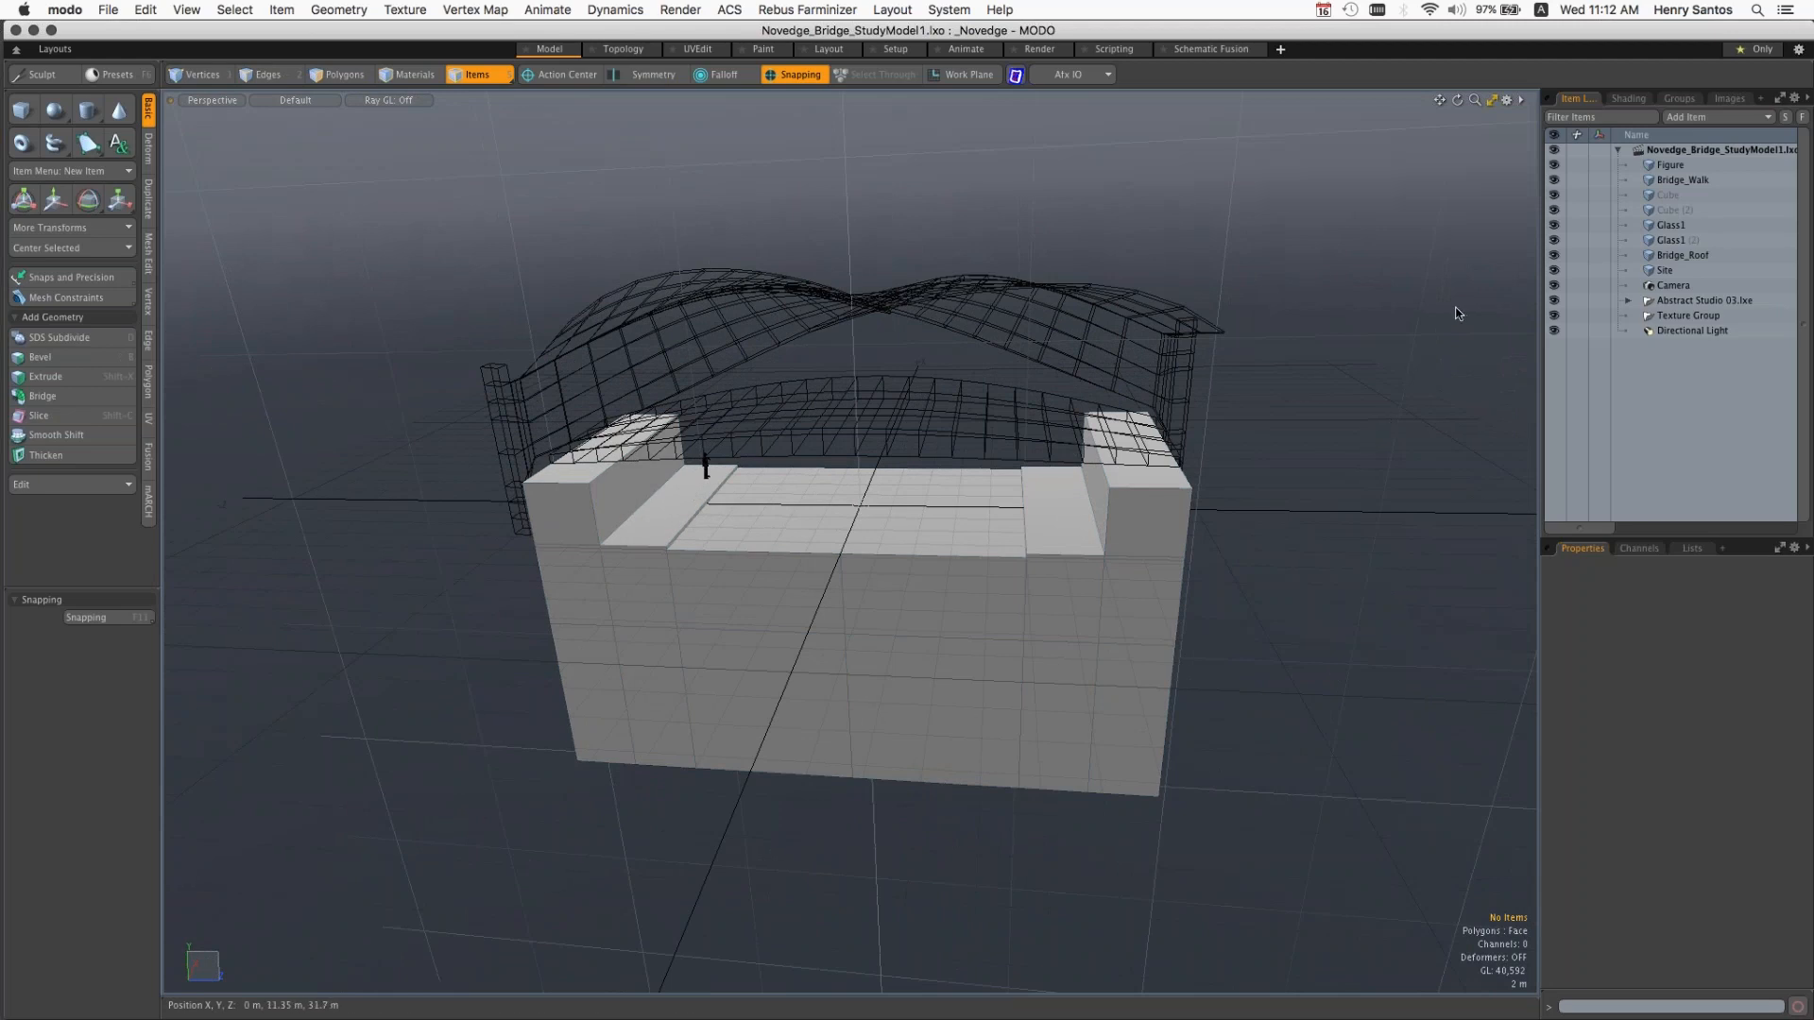
left_click(1508, 102)
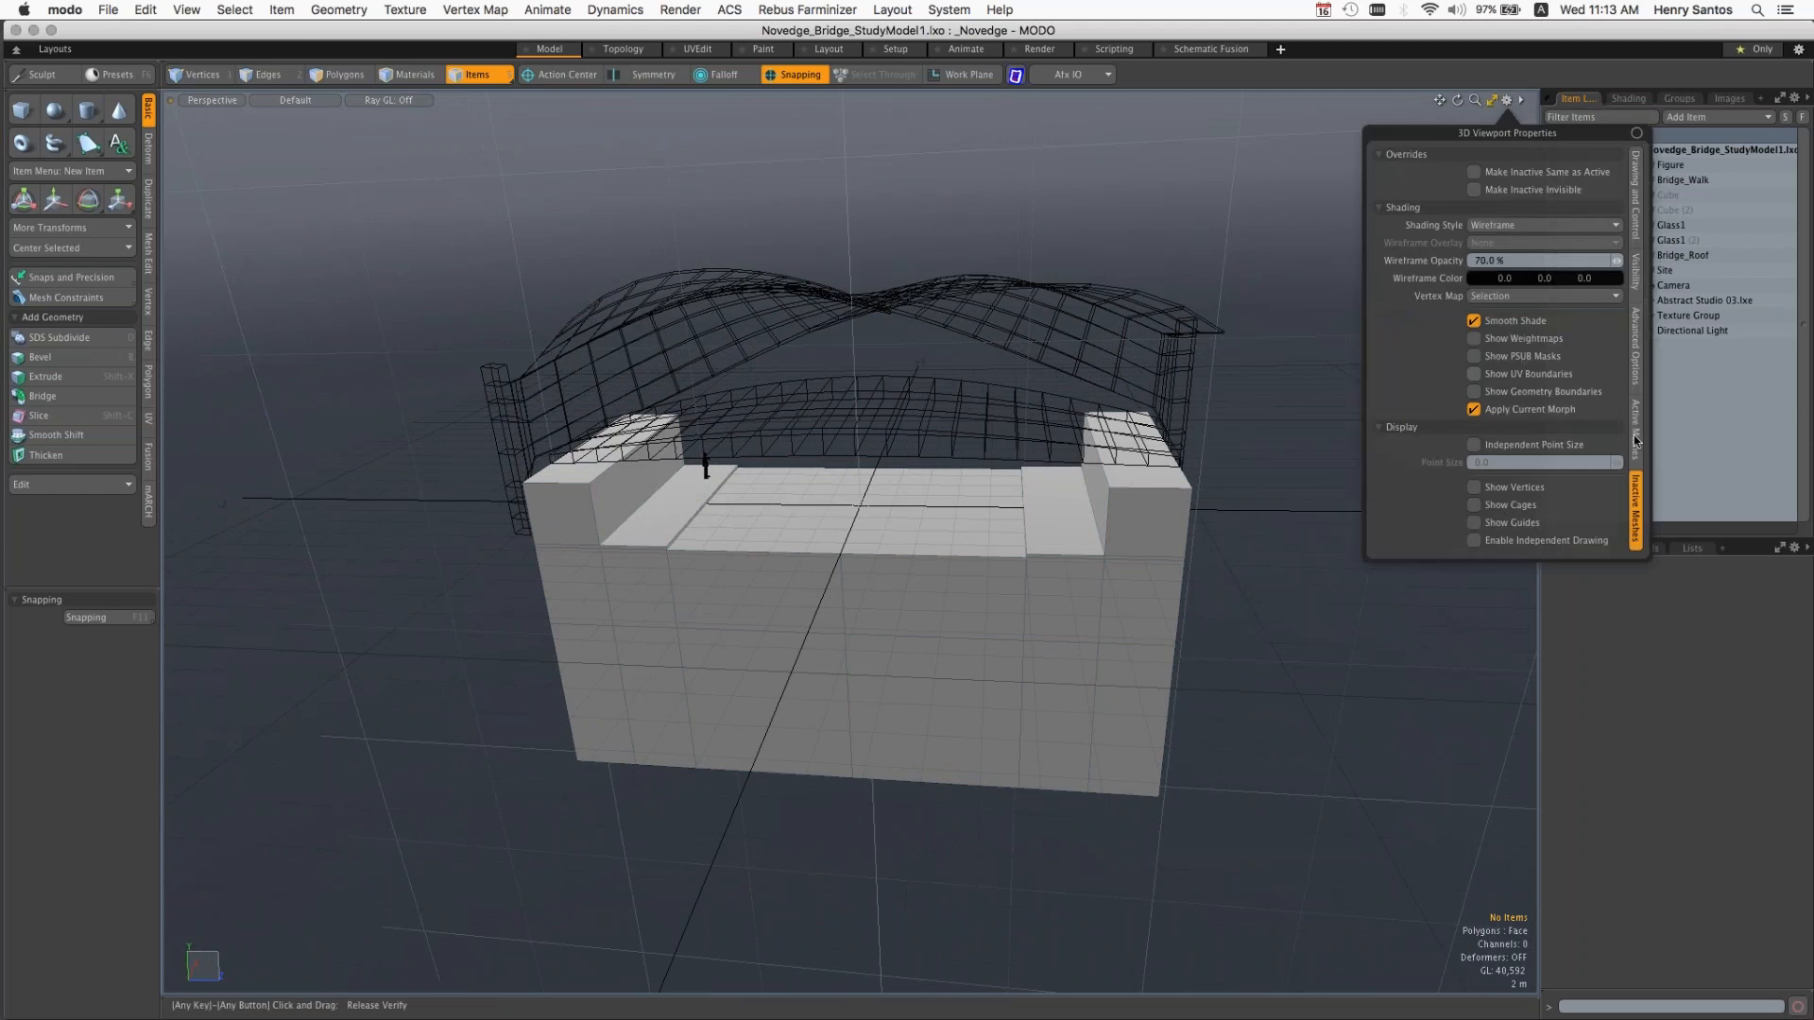
left_click(1638, 212)
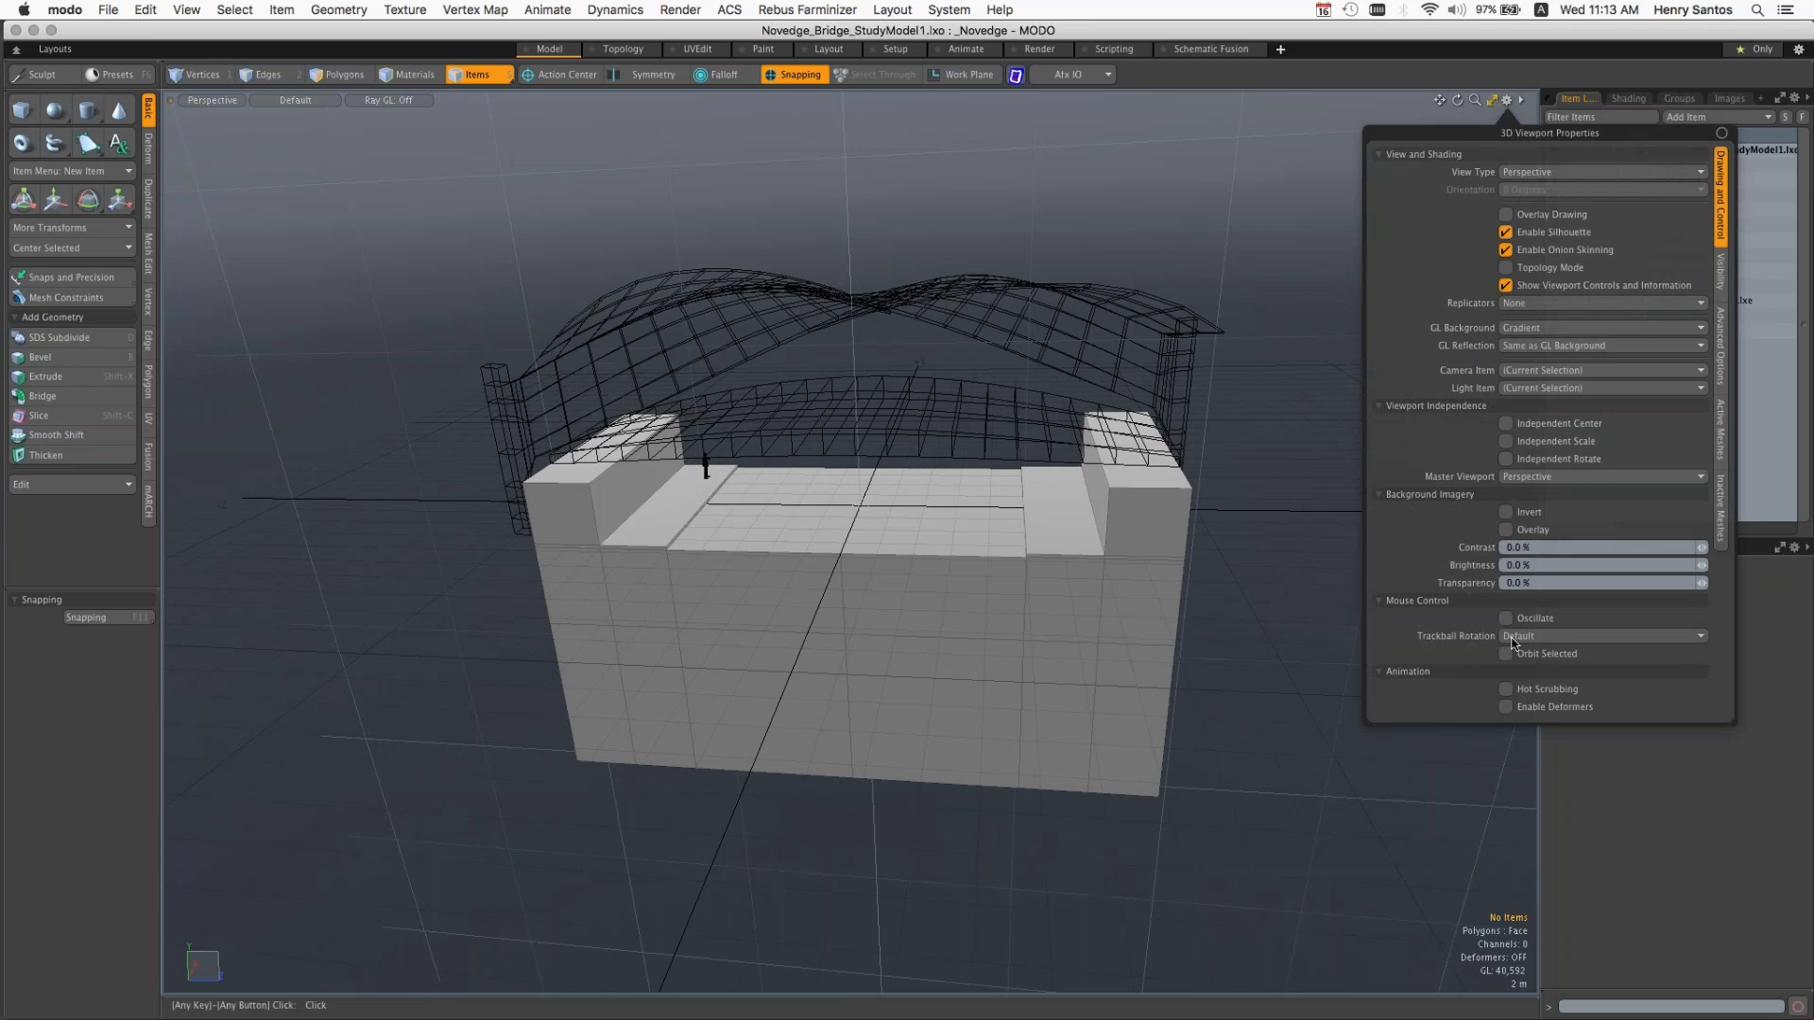
left_click(1516, 639)
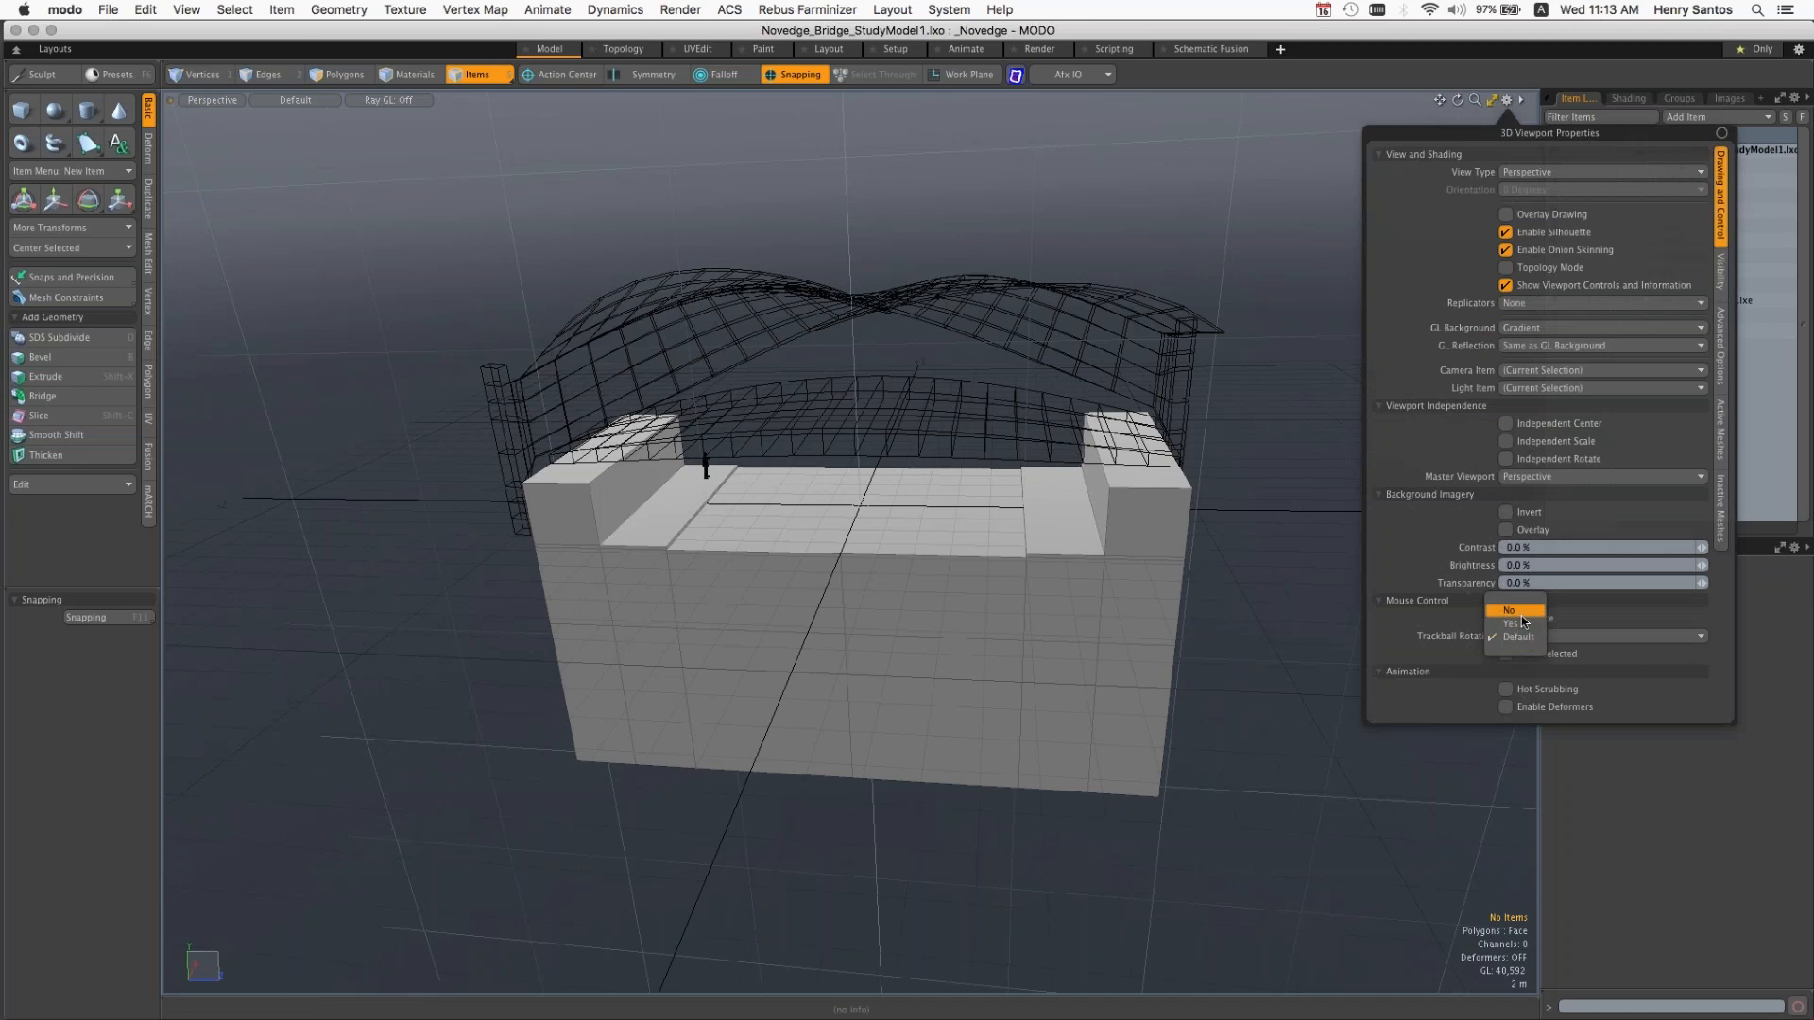
left_click(1521, 614)
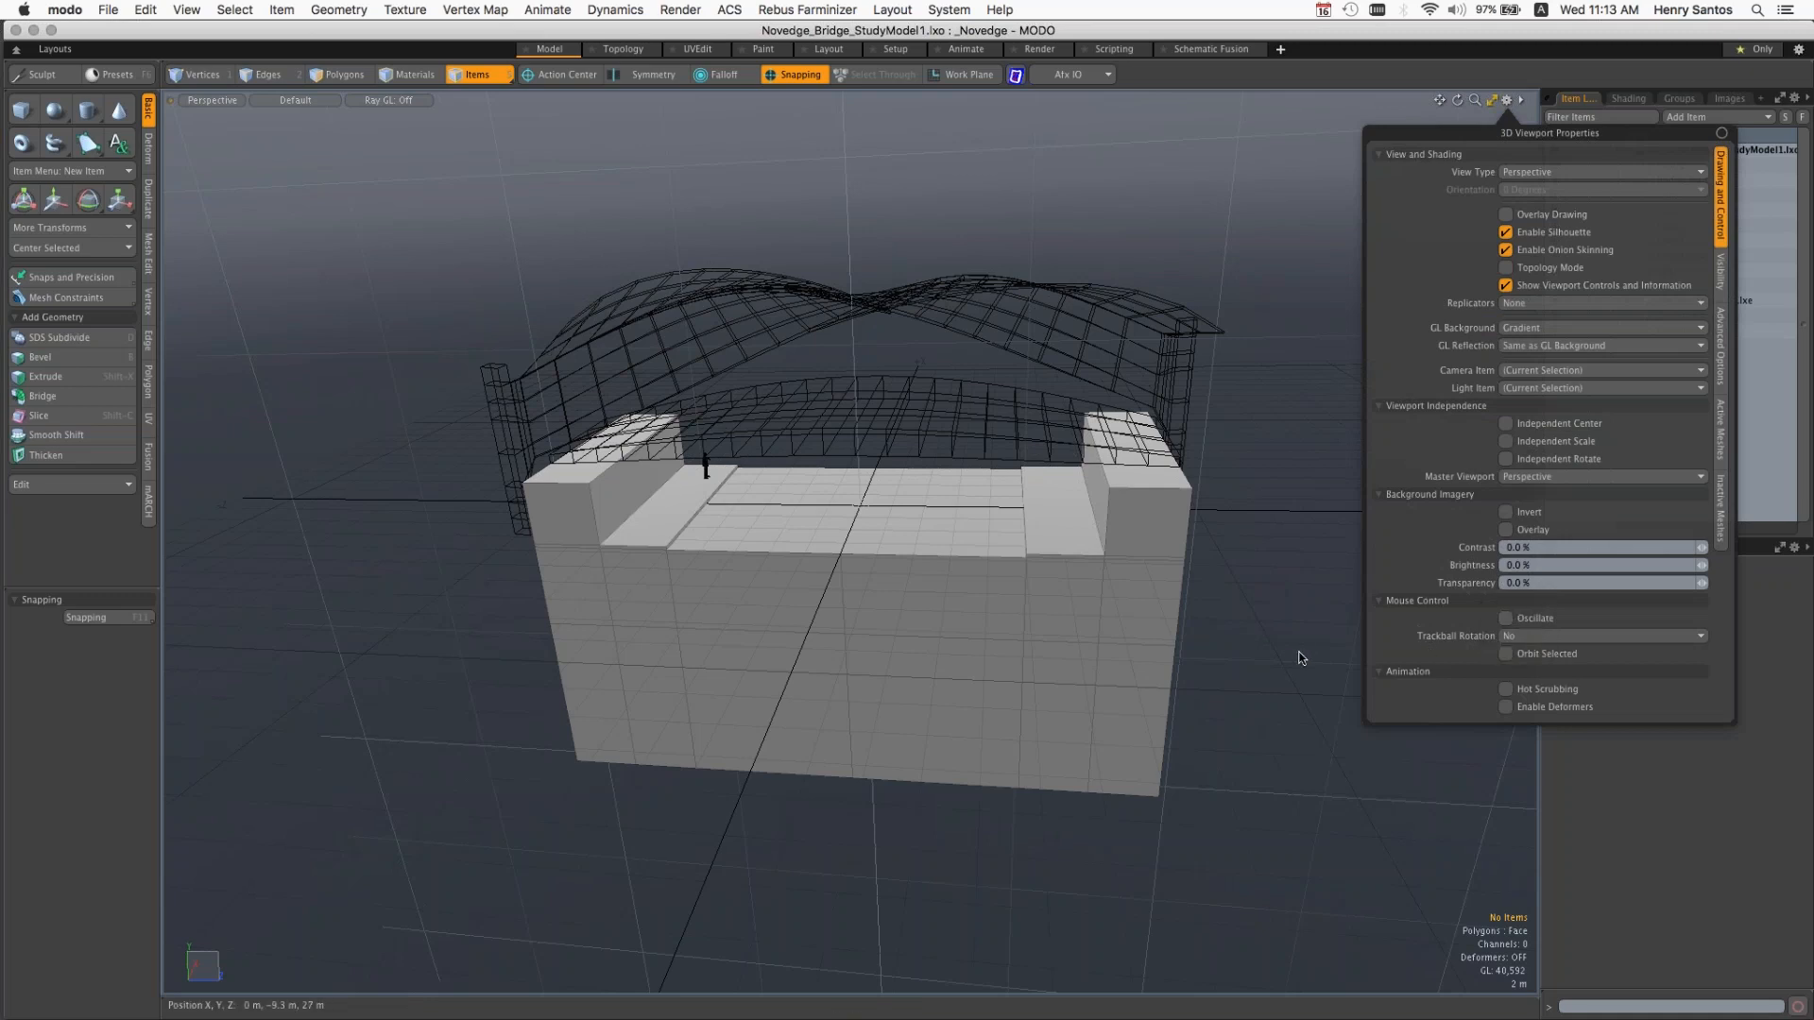
Step: Orbit the bridge model to try the changed rotation behaviour, and create a new empty scene alongside it
left_click_drag(1392, 708, 1164, 699, "alt")
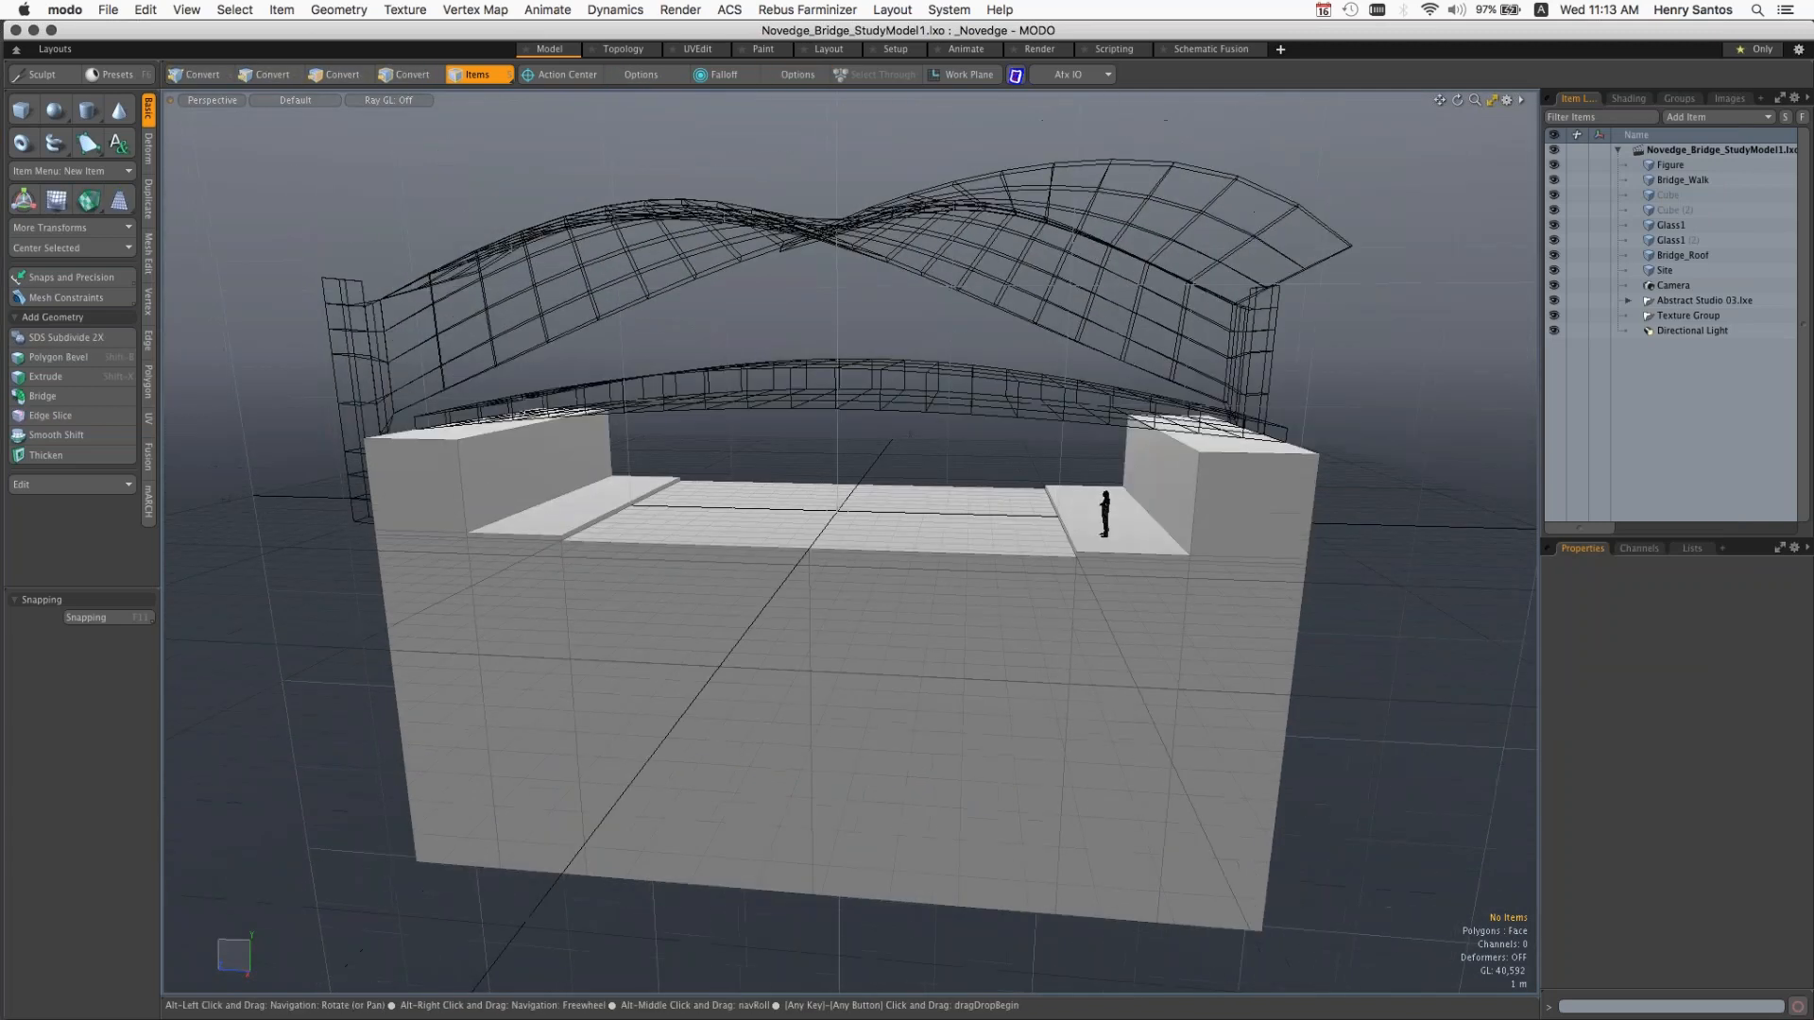
left_click_drag(1077, 631, 1101, 660, "alt")
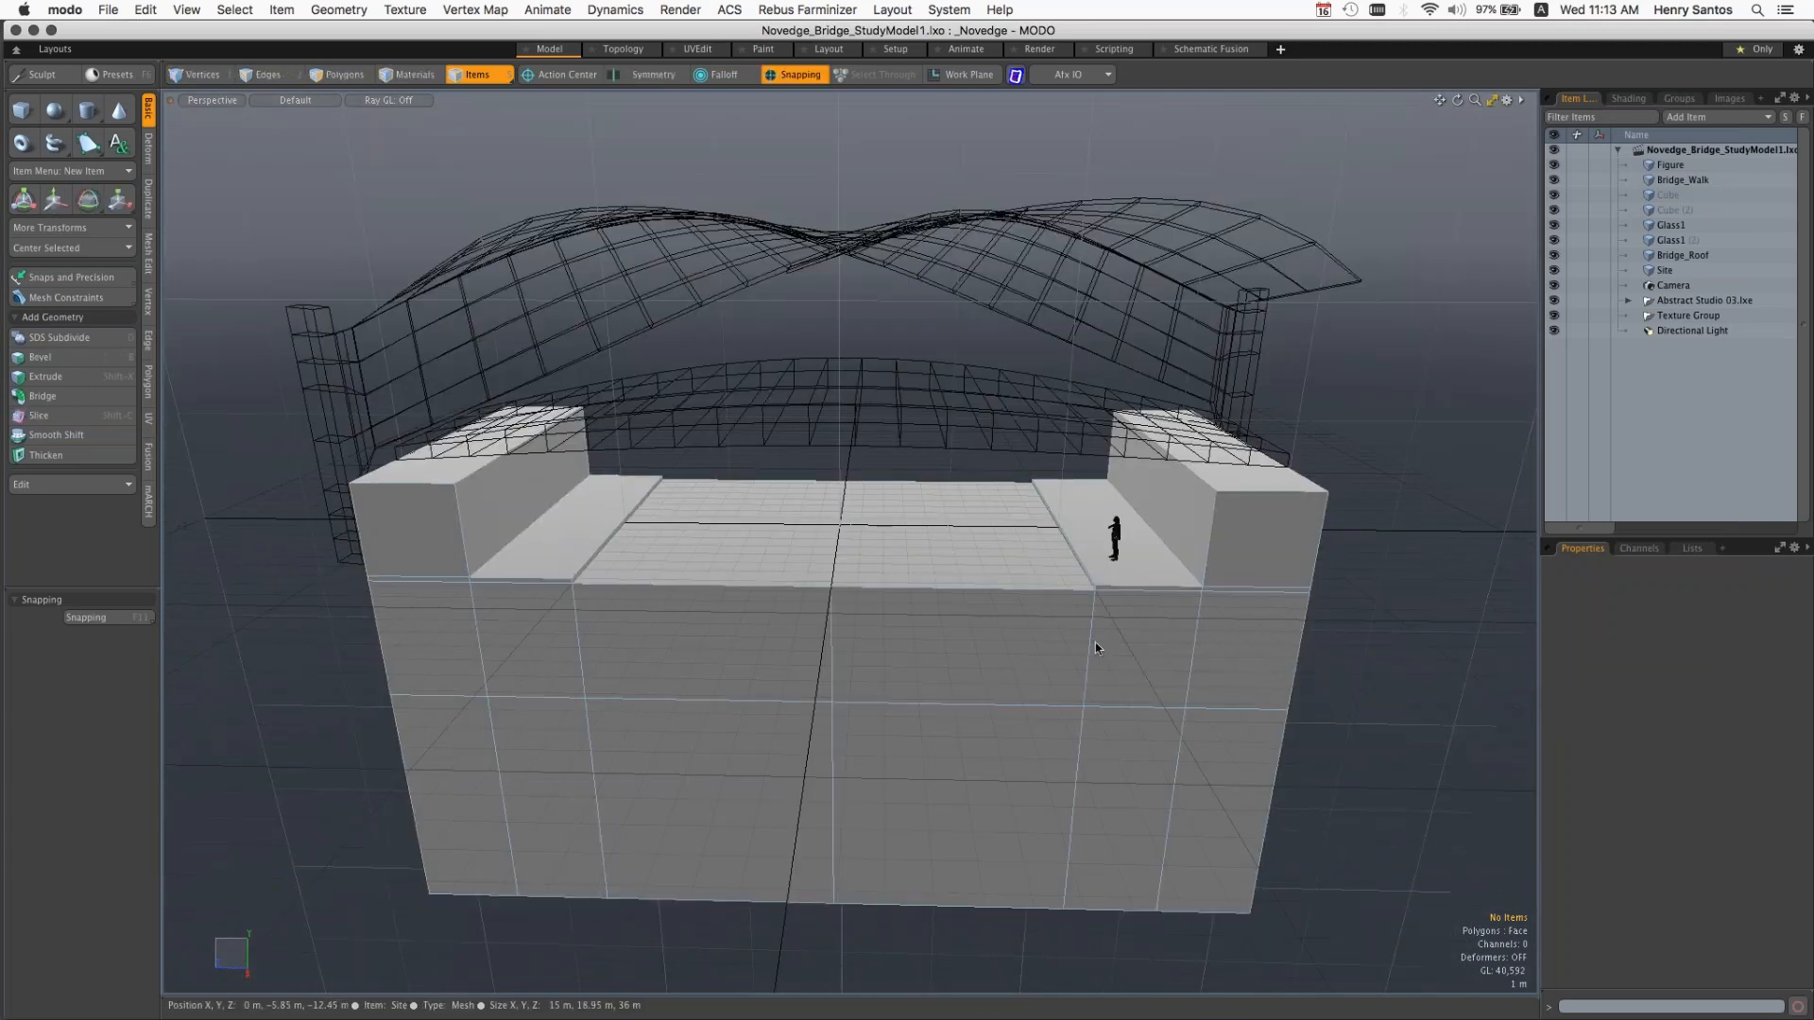
key("ctrl")
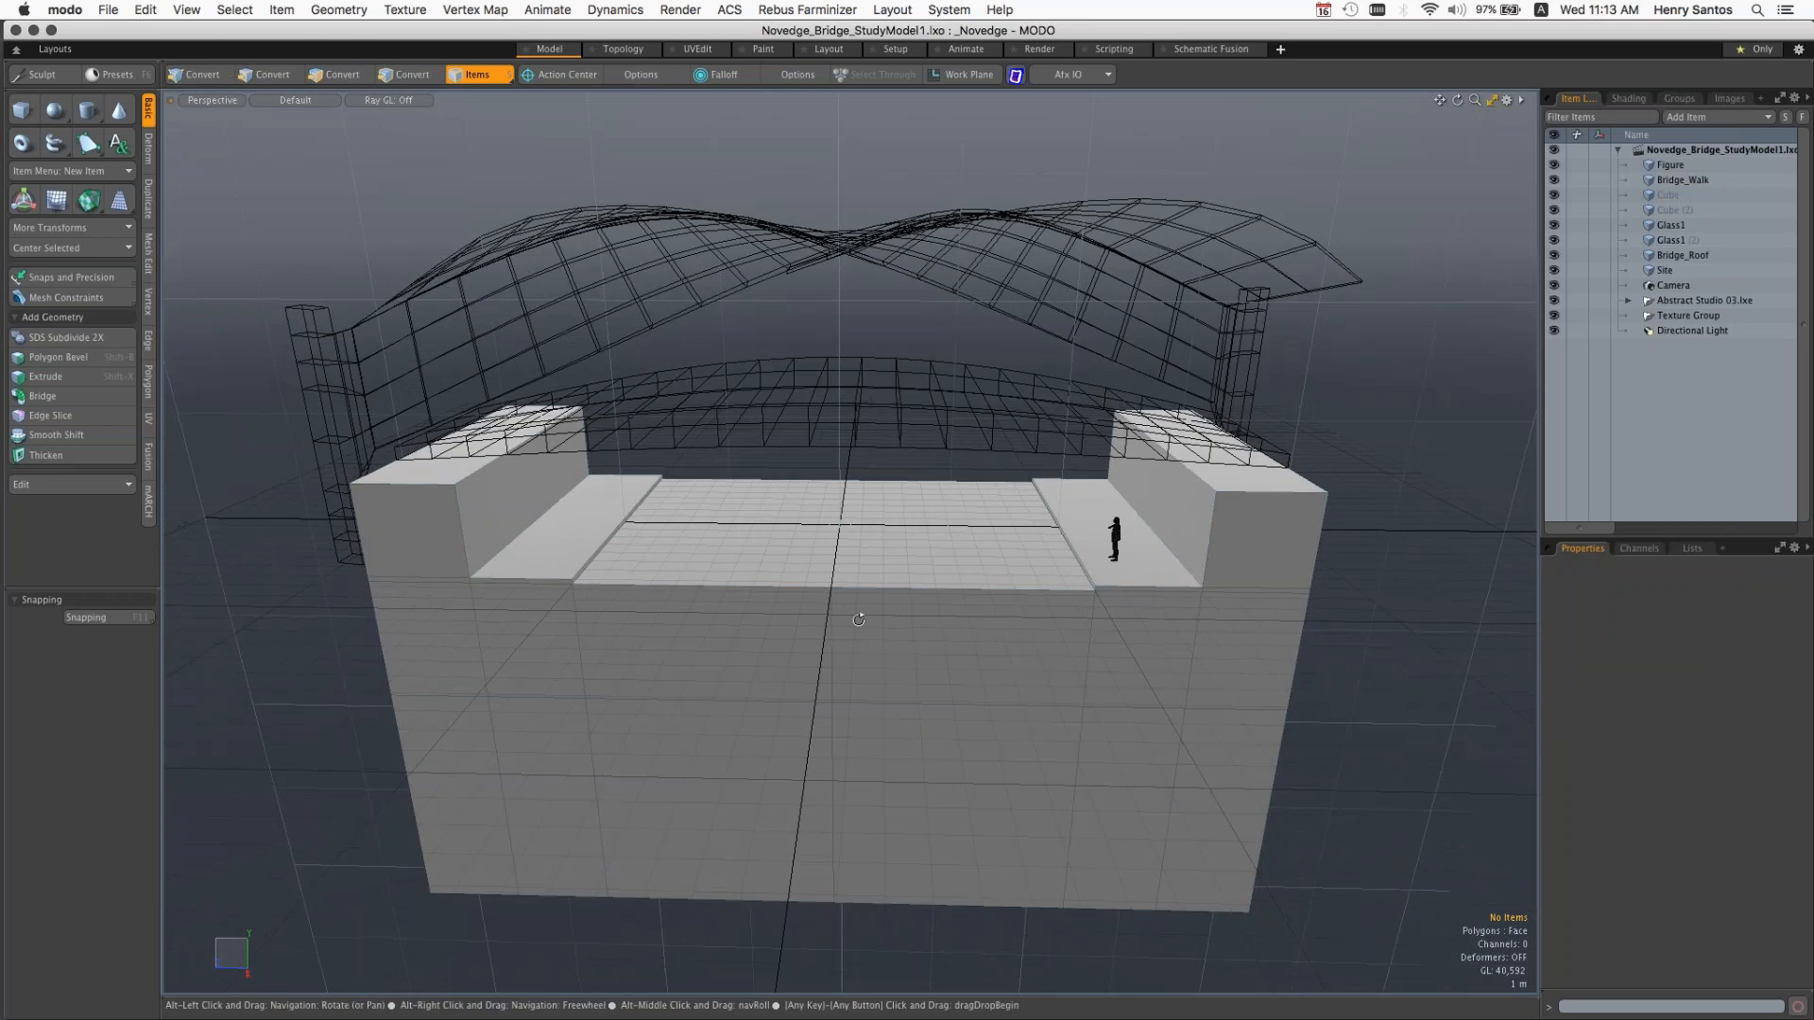
left_click_drag(838, 613, 1093, 581, "alt")
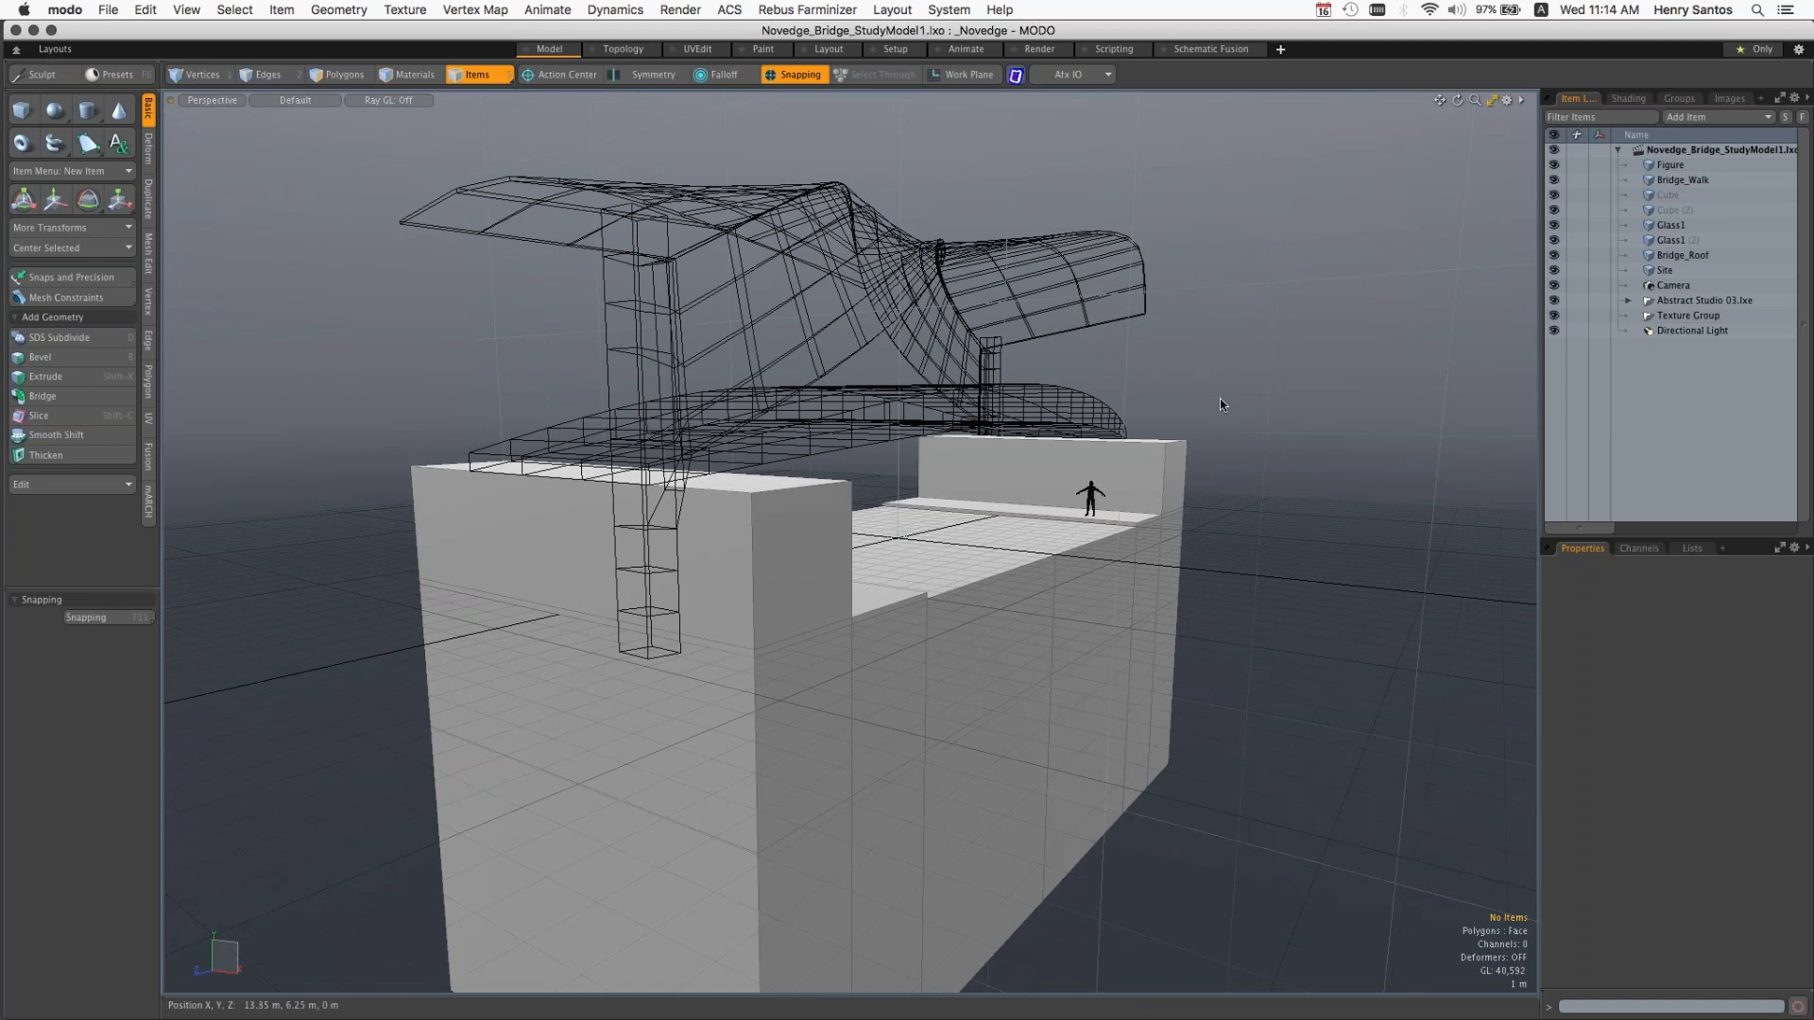
key("alt")
left_click_drag(1244, 443, 1483, 471, "alt")
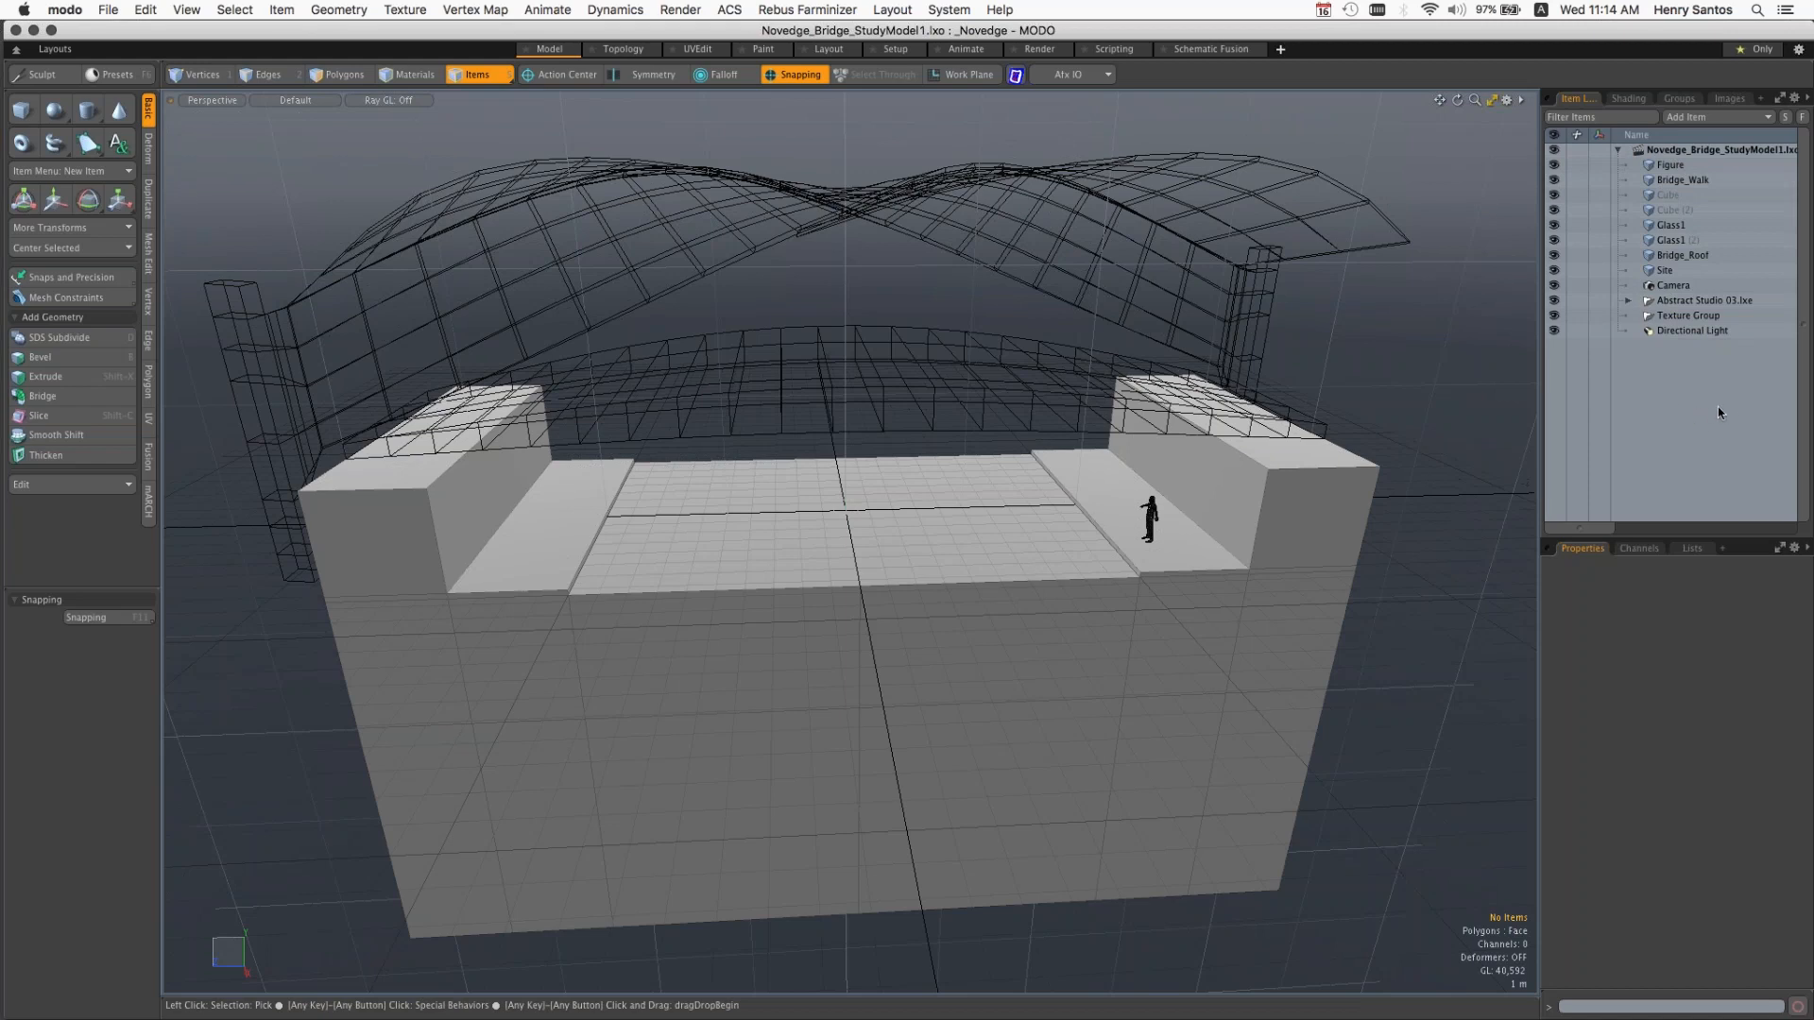
key("super+n")
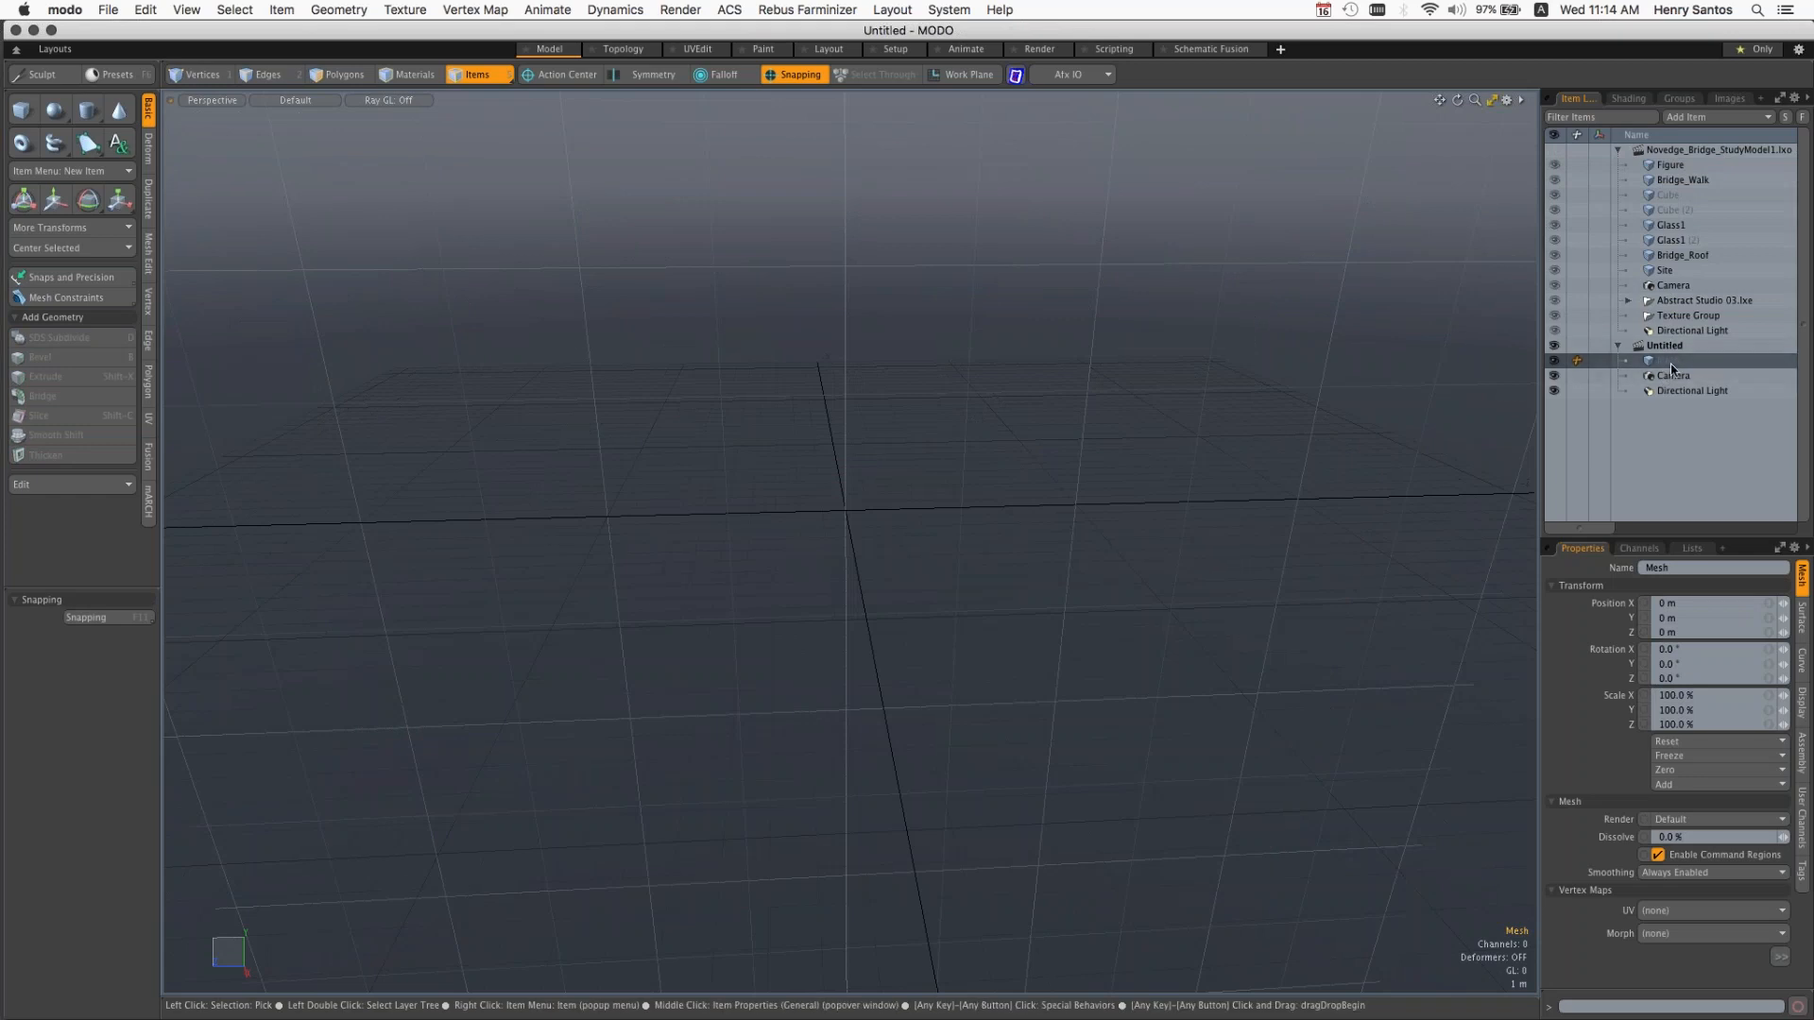
Step: Collapse the bridge study scene's items, show that scene inside the empty one, orbit around it, and hide it again
left_click(1618, 149)
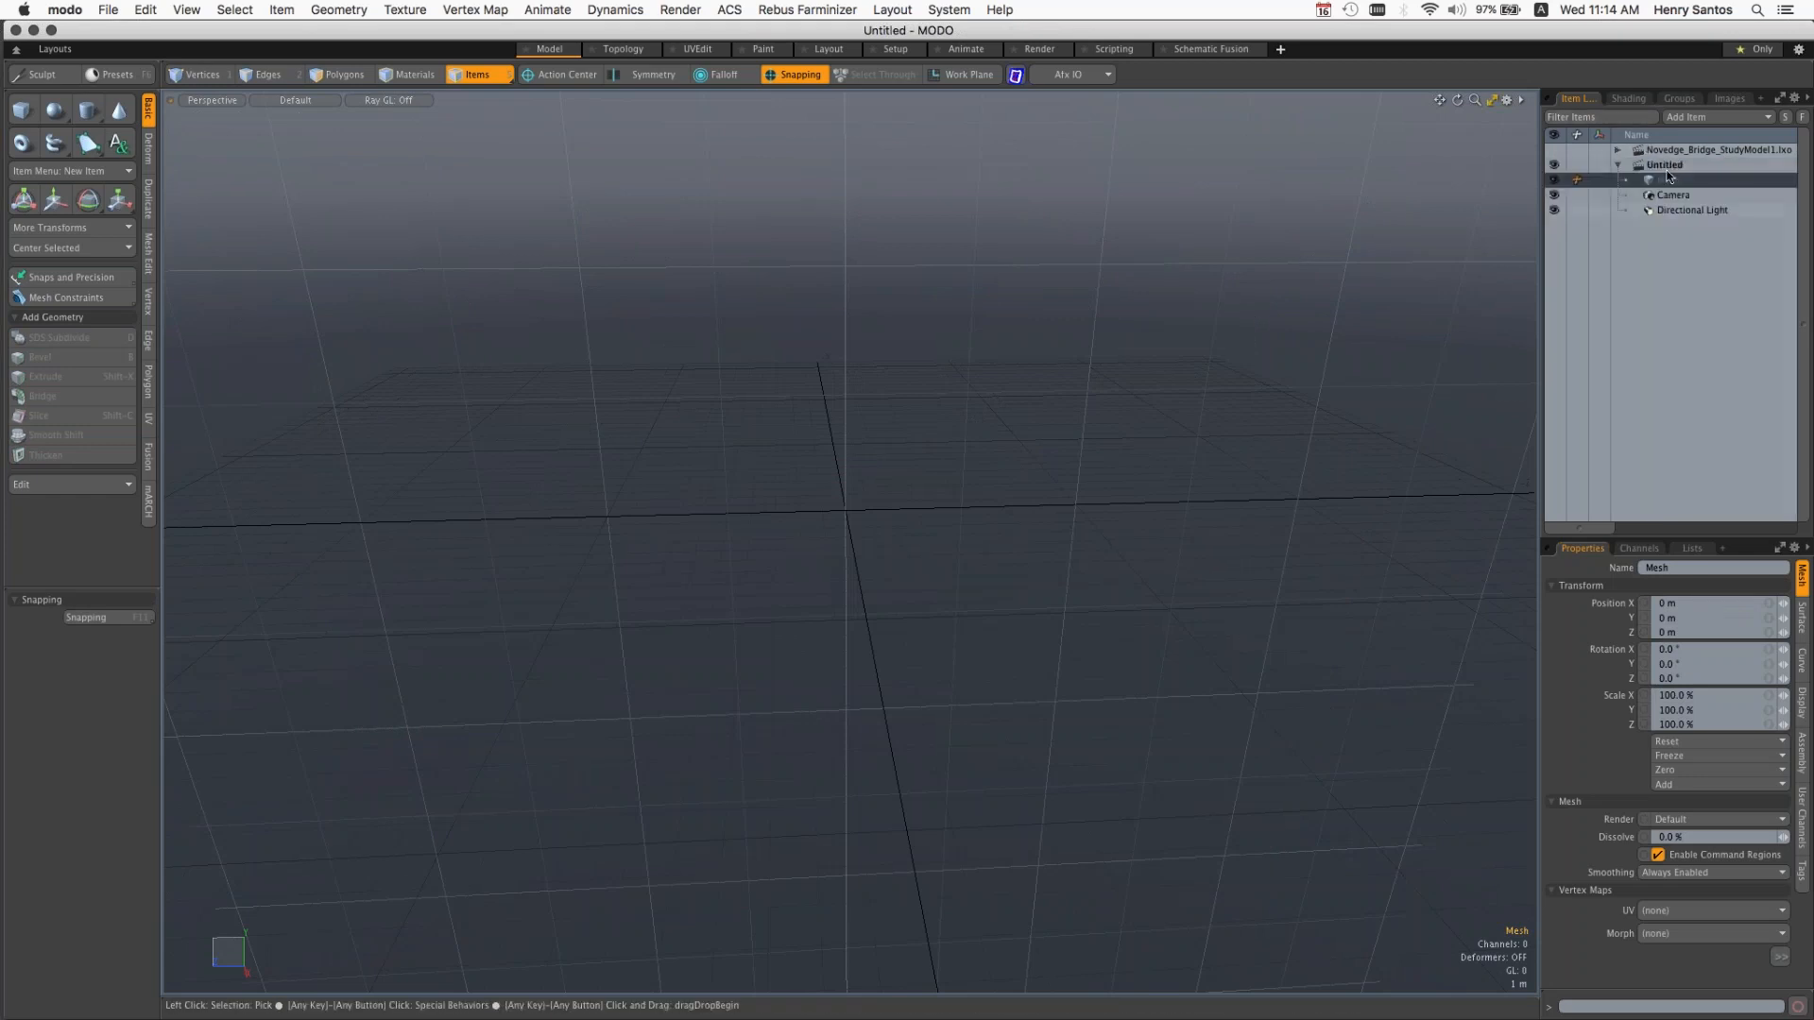
left_click(1554, 152)
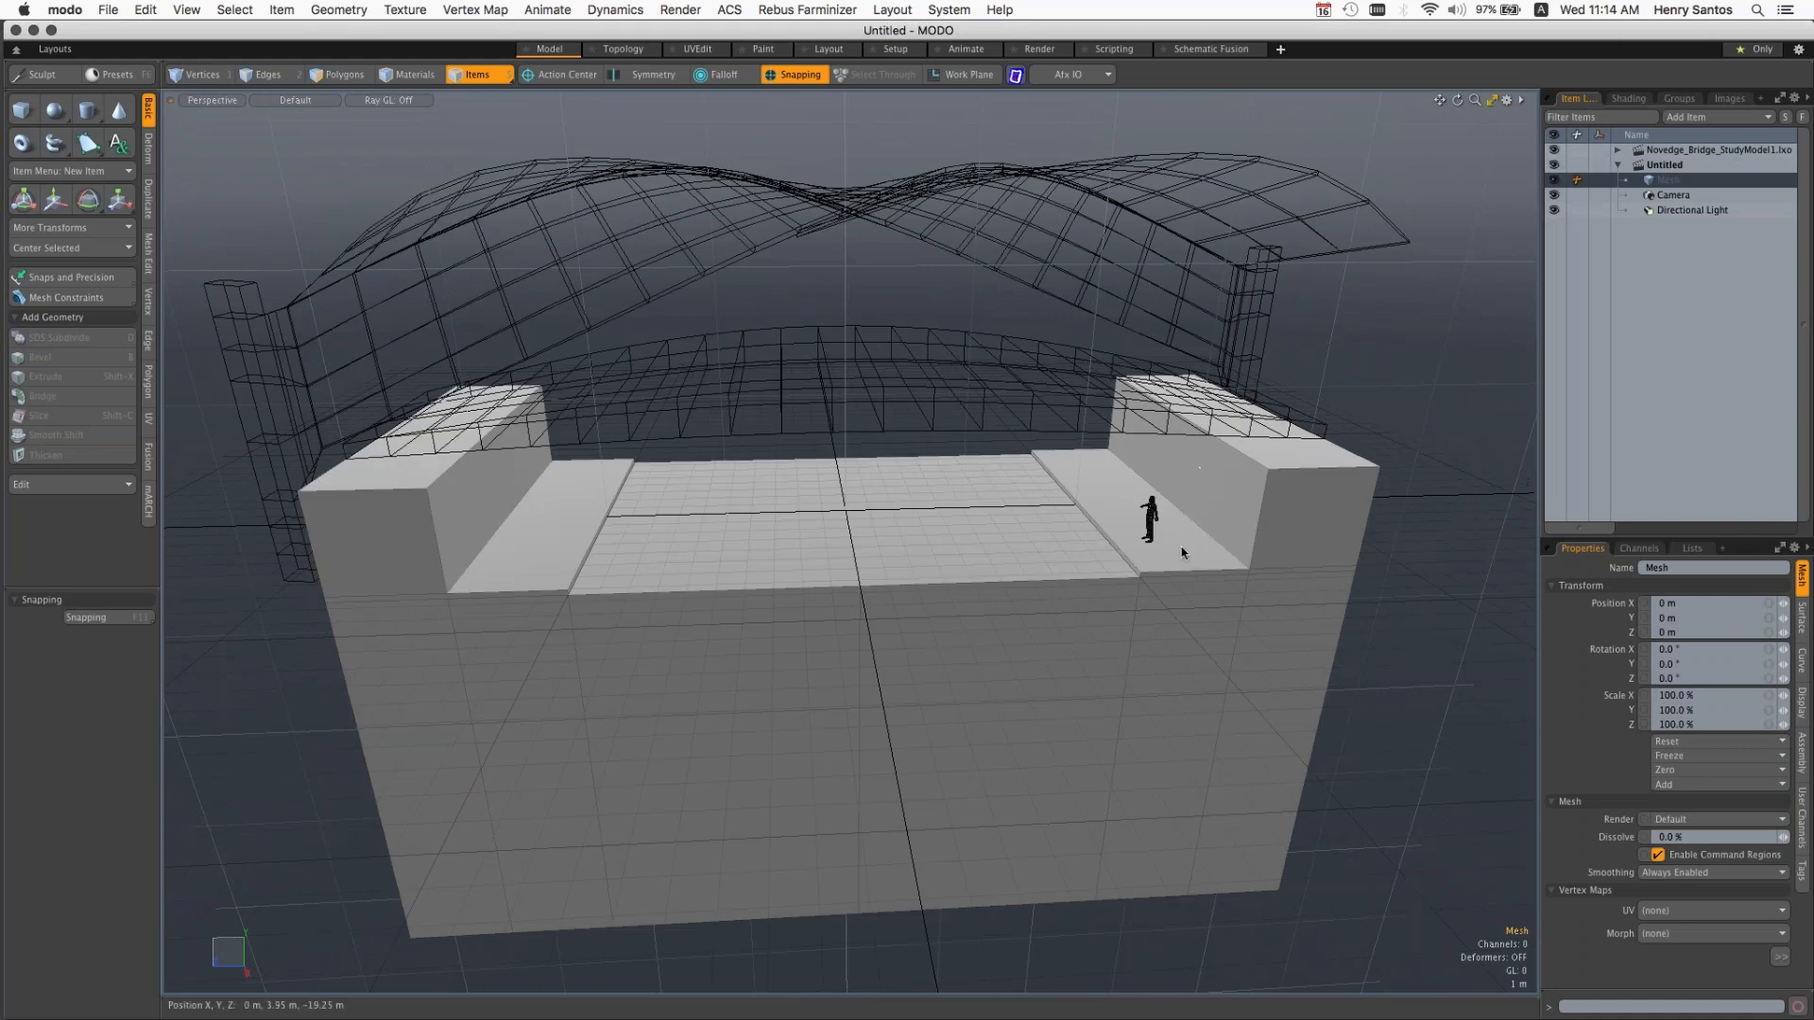
left_click_drag(1173, 556, 1163, 501, "alt")
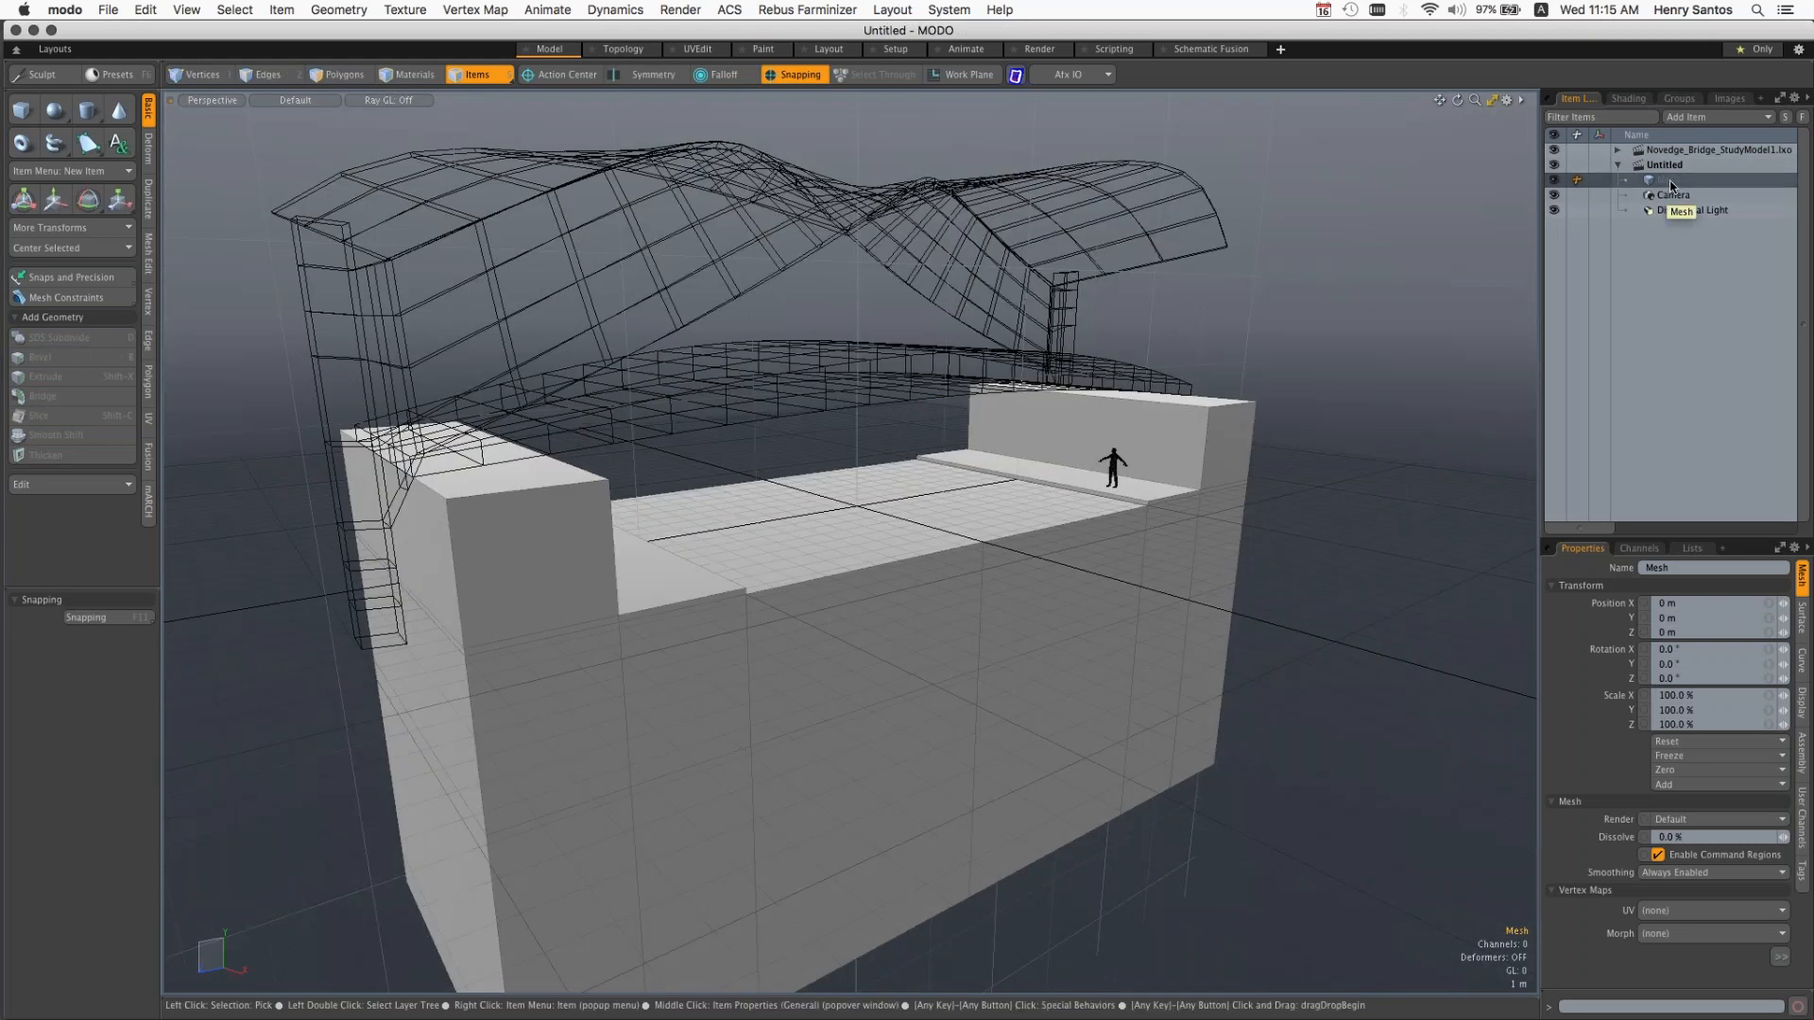
left_click(1554, 151)
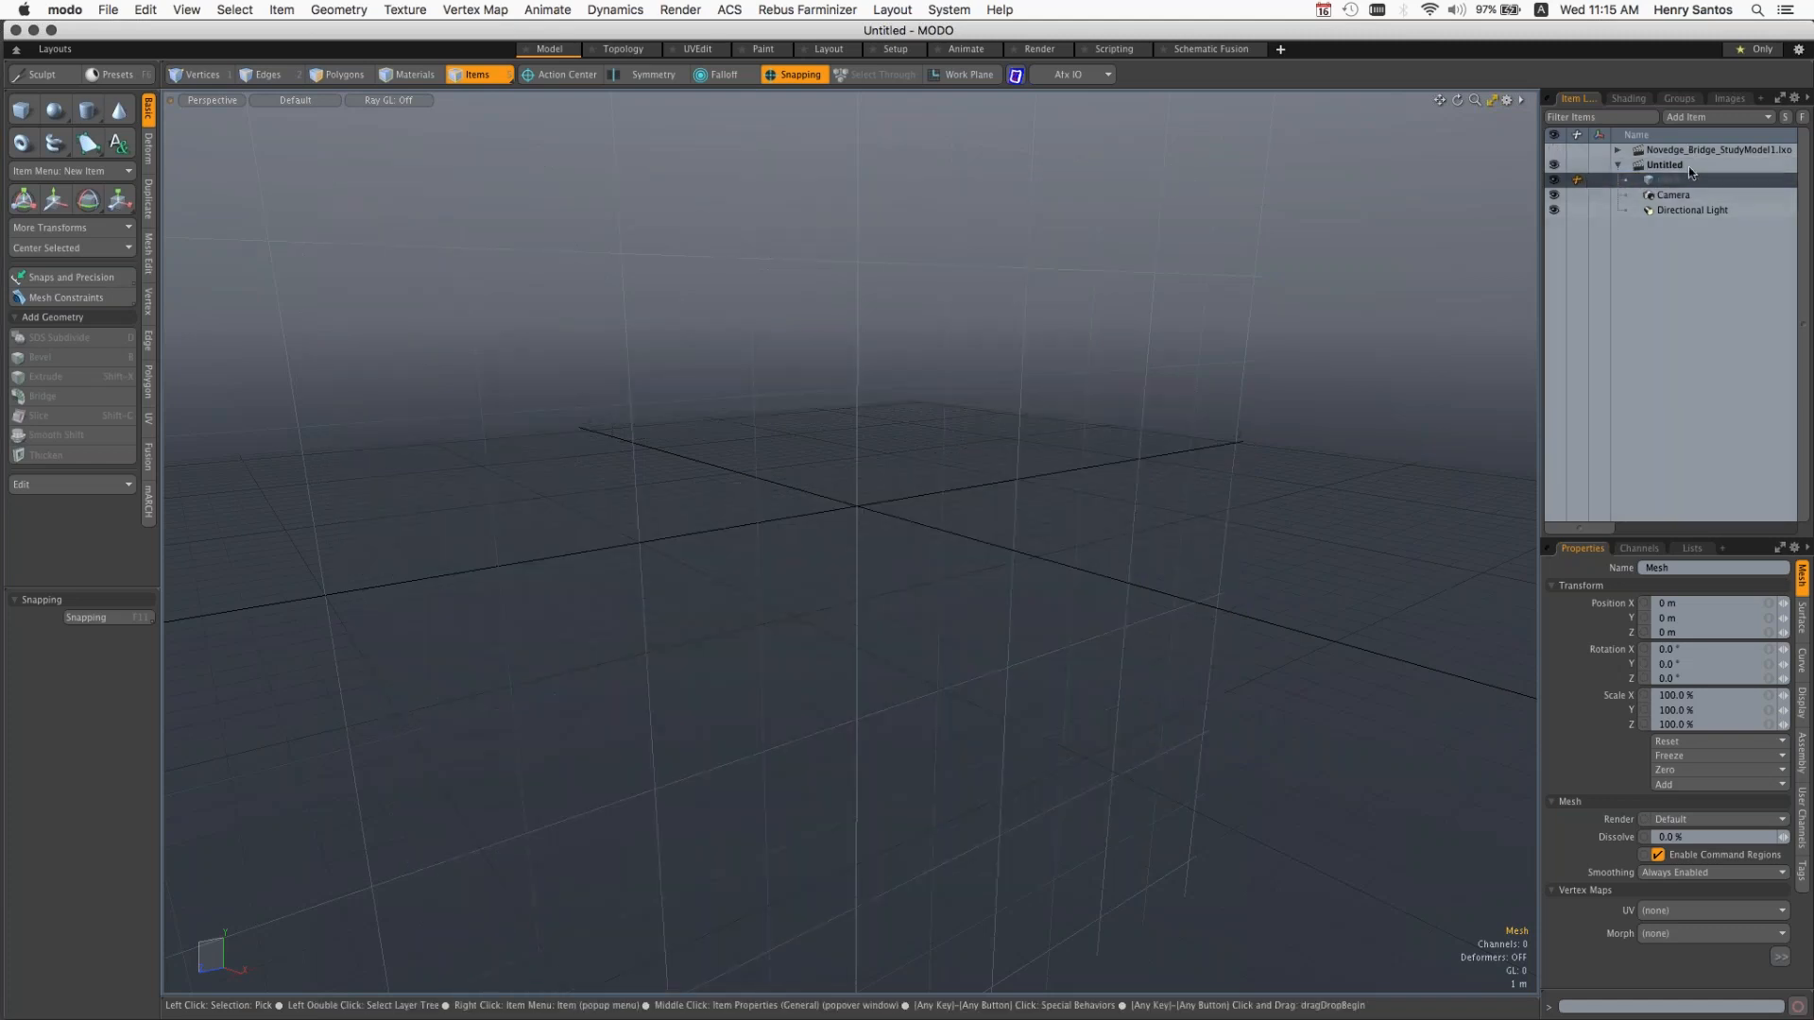
Step: Make Novedge_Bridge_StudyModel1.lxo the current scene, collapse the Untitled scene's items, and orbit the bridge model
left_click(1648, 151)
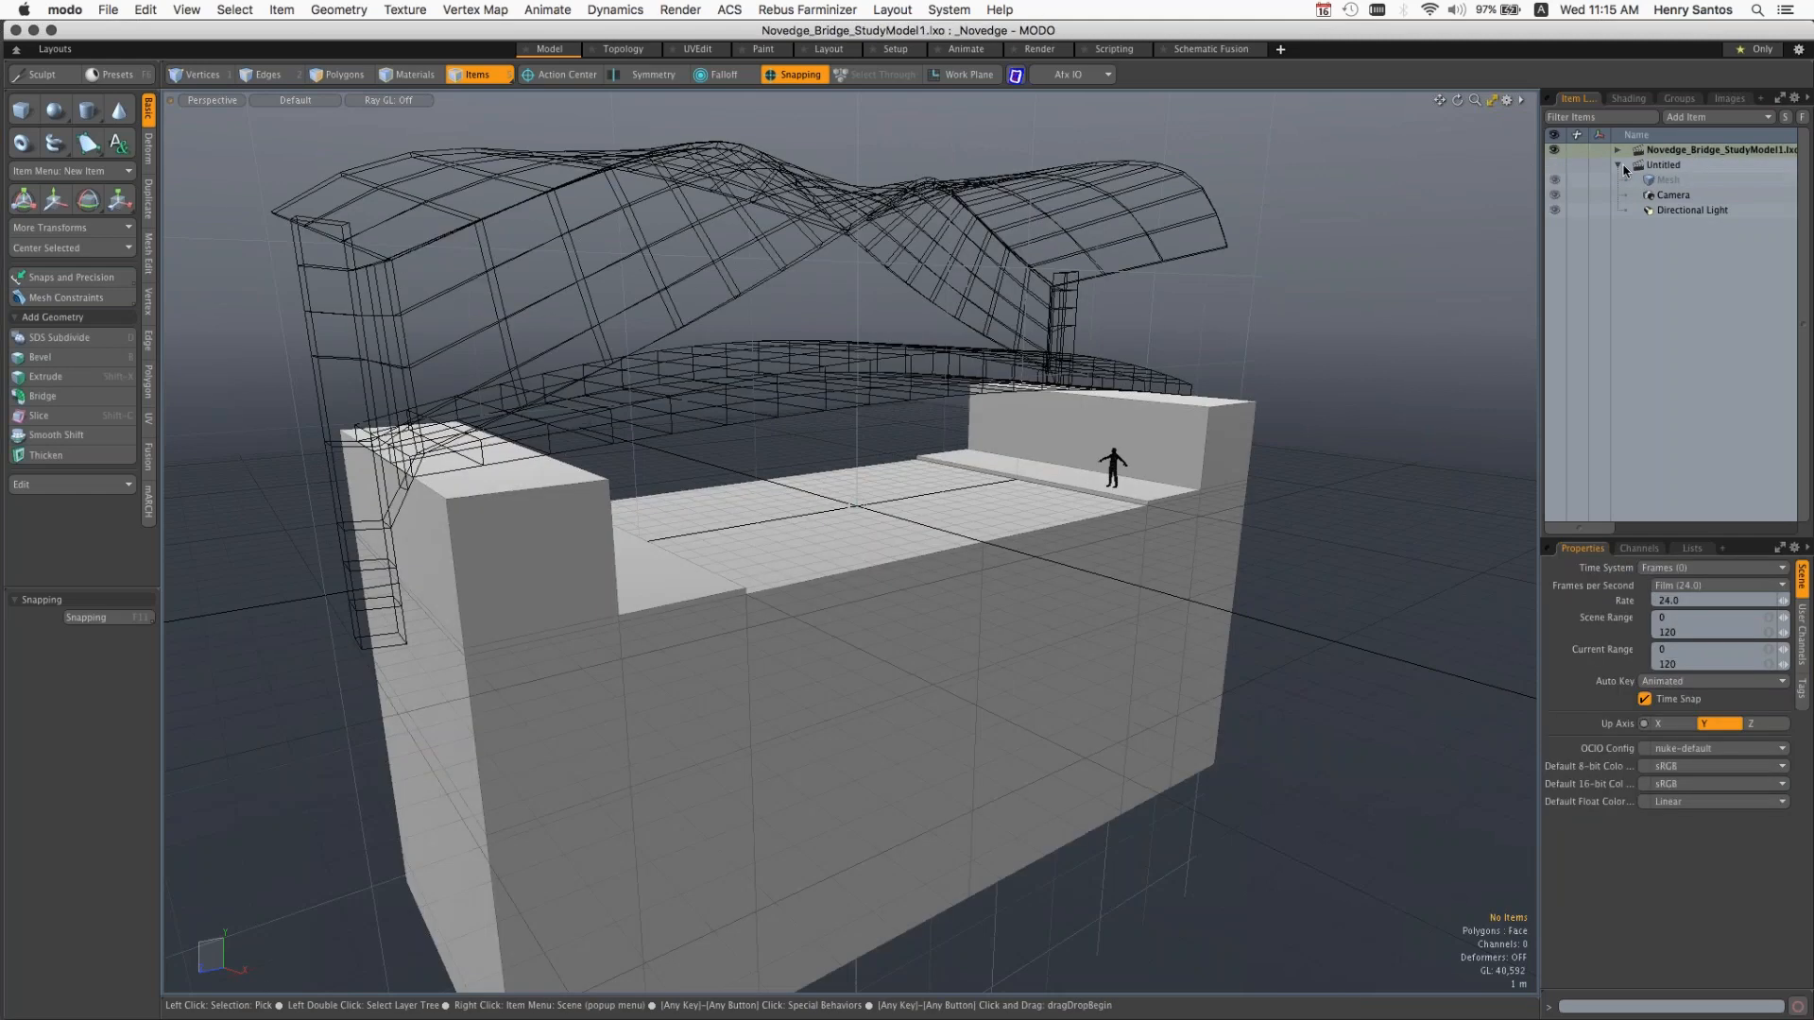
left_click(1619, 167)
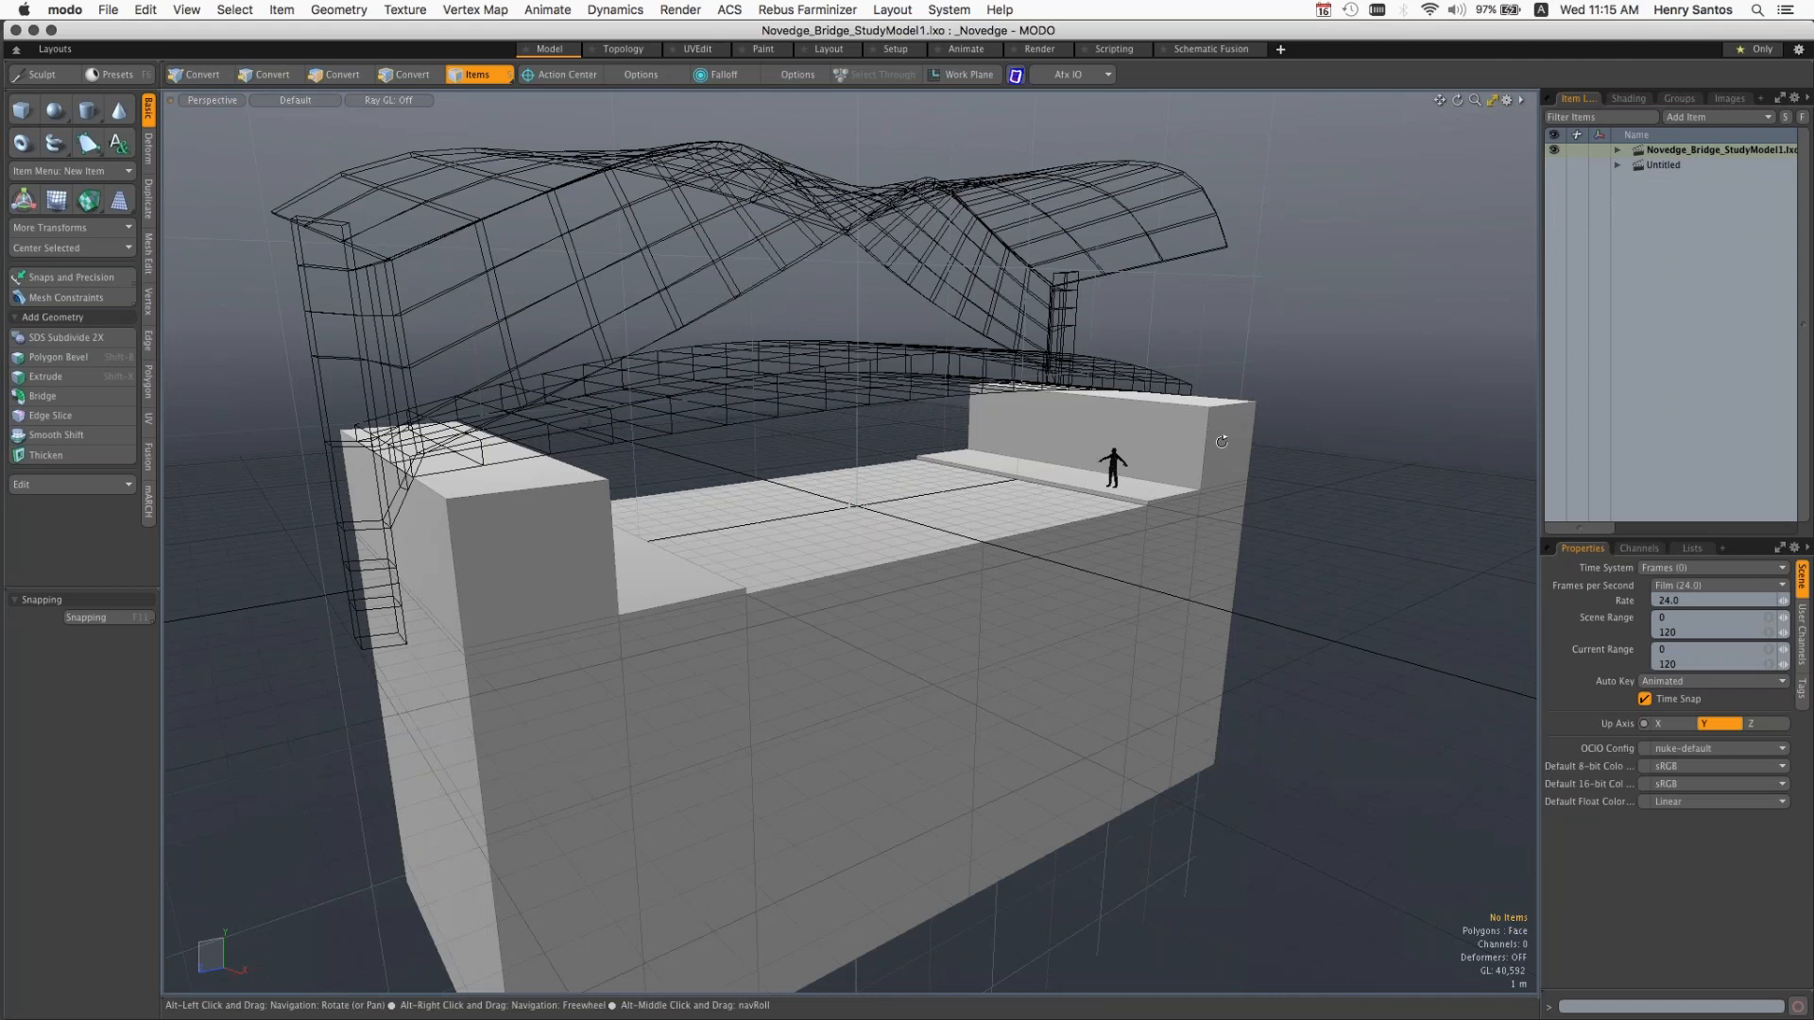
mouse_move(1222, 441)
left_mouse_down("alt")
mouse_move(1096, 453)
mouse_move(1206, 454)
left_mouse_up("alt")
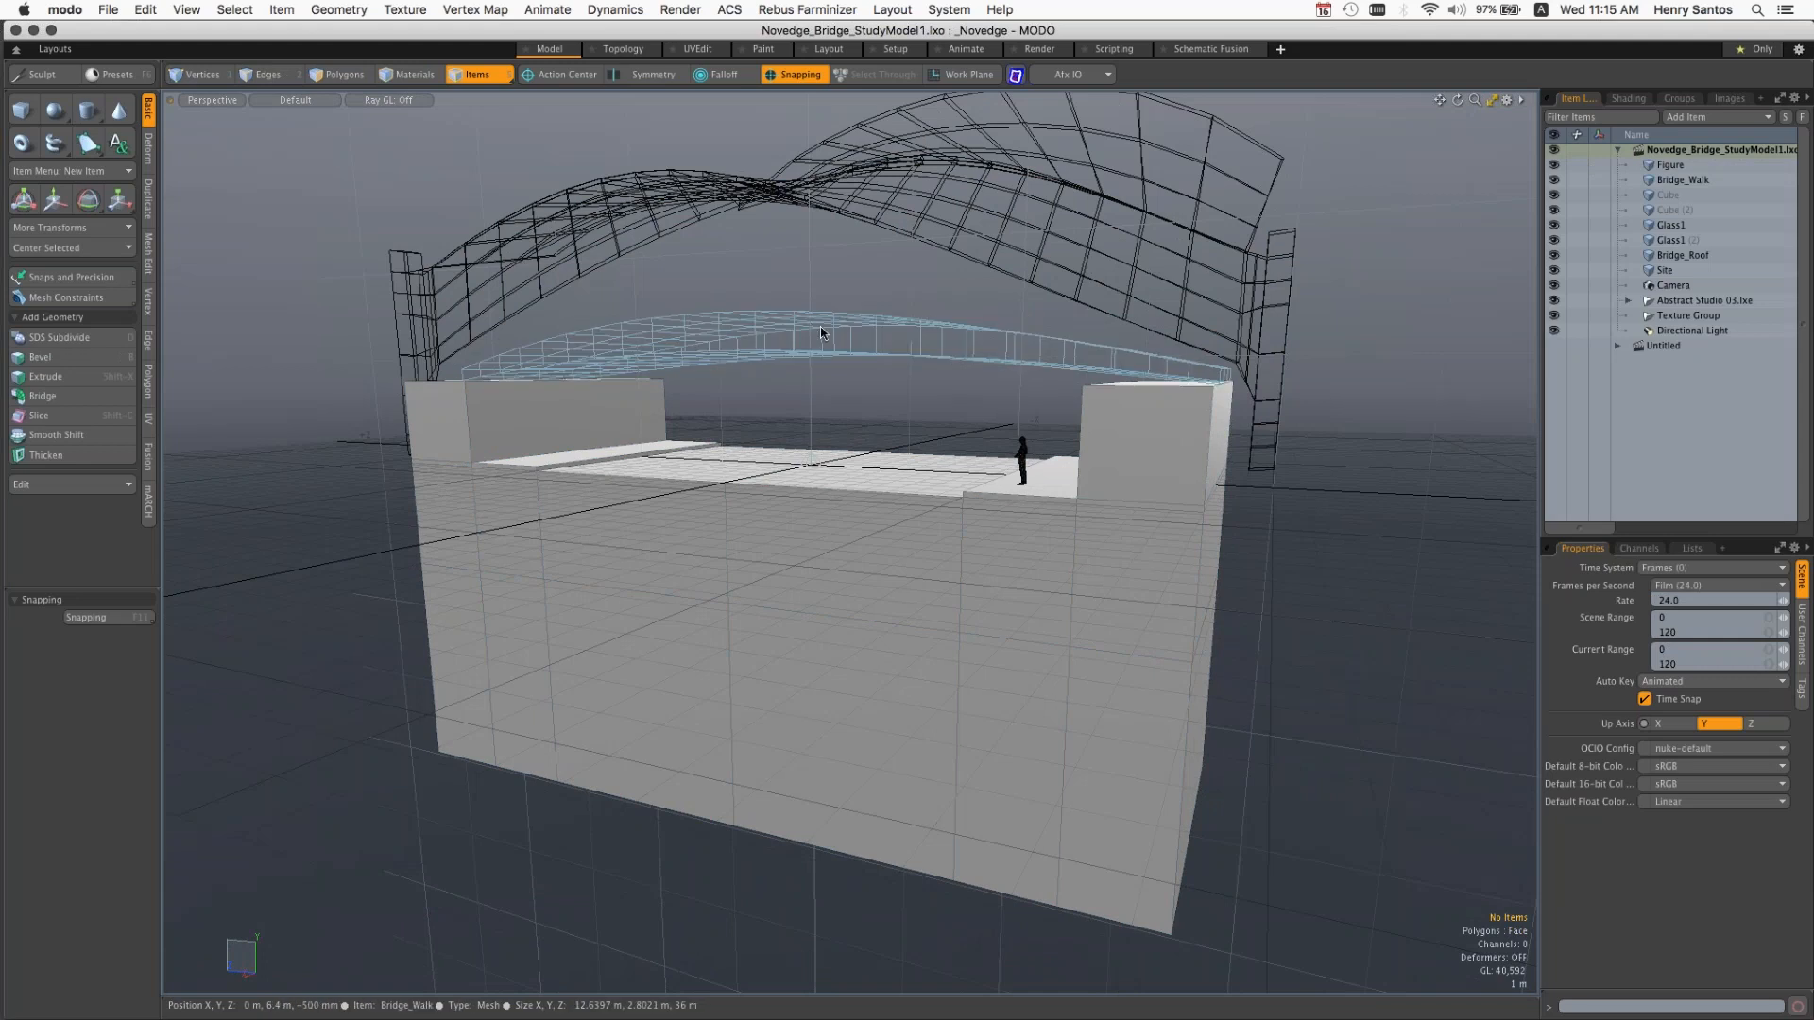
Step: Select the Bridge_Walk, Bridge_Roof and Glass1 items in turn in the viewport, orbiting to reach the glass canopy
left_click(849, 325)
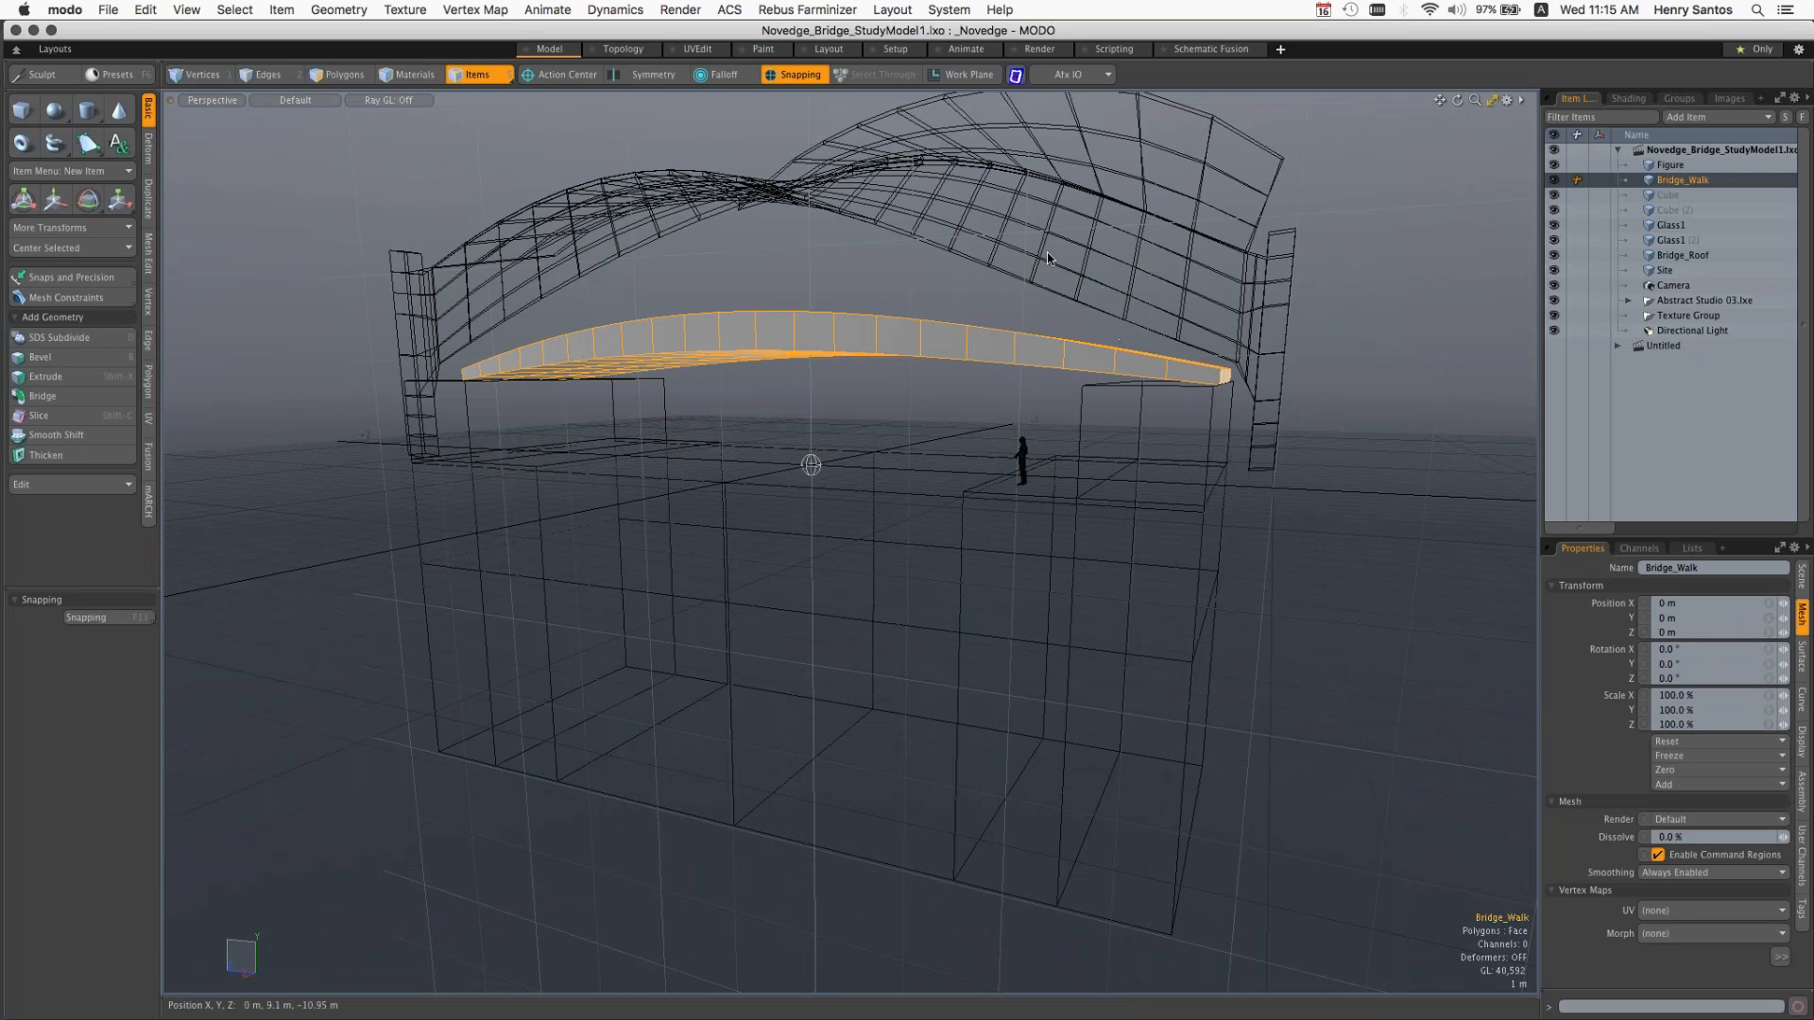
left_click(1016, 282)
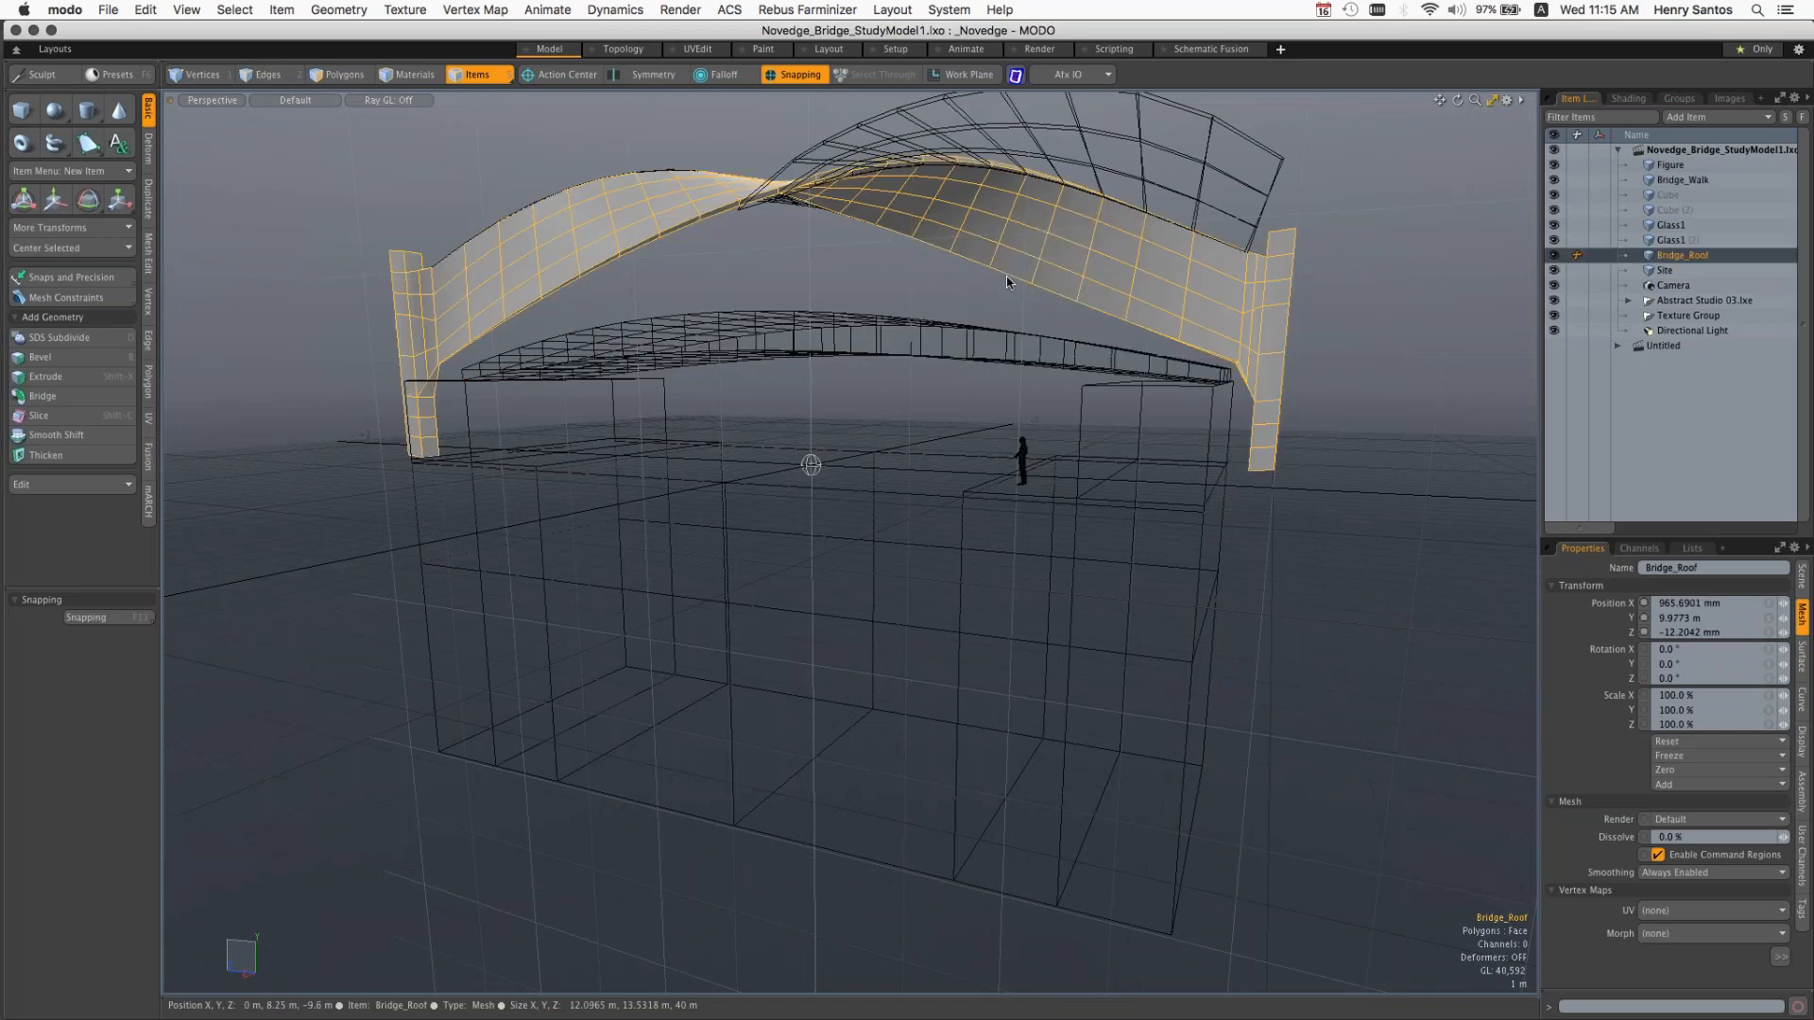
key("alt")
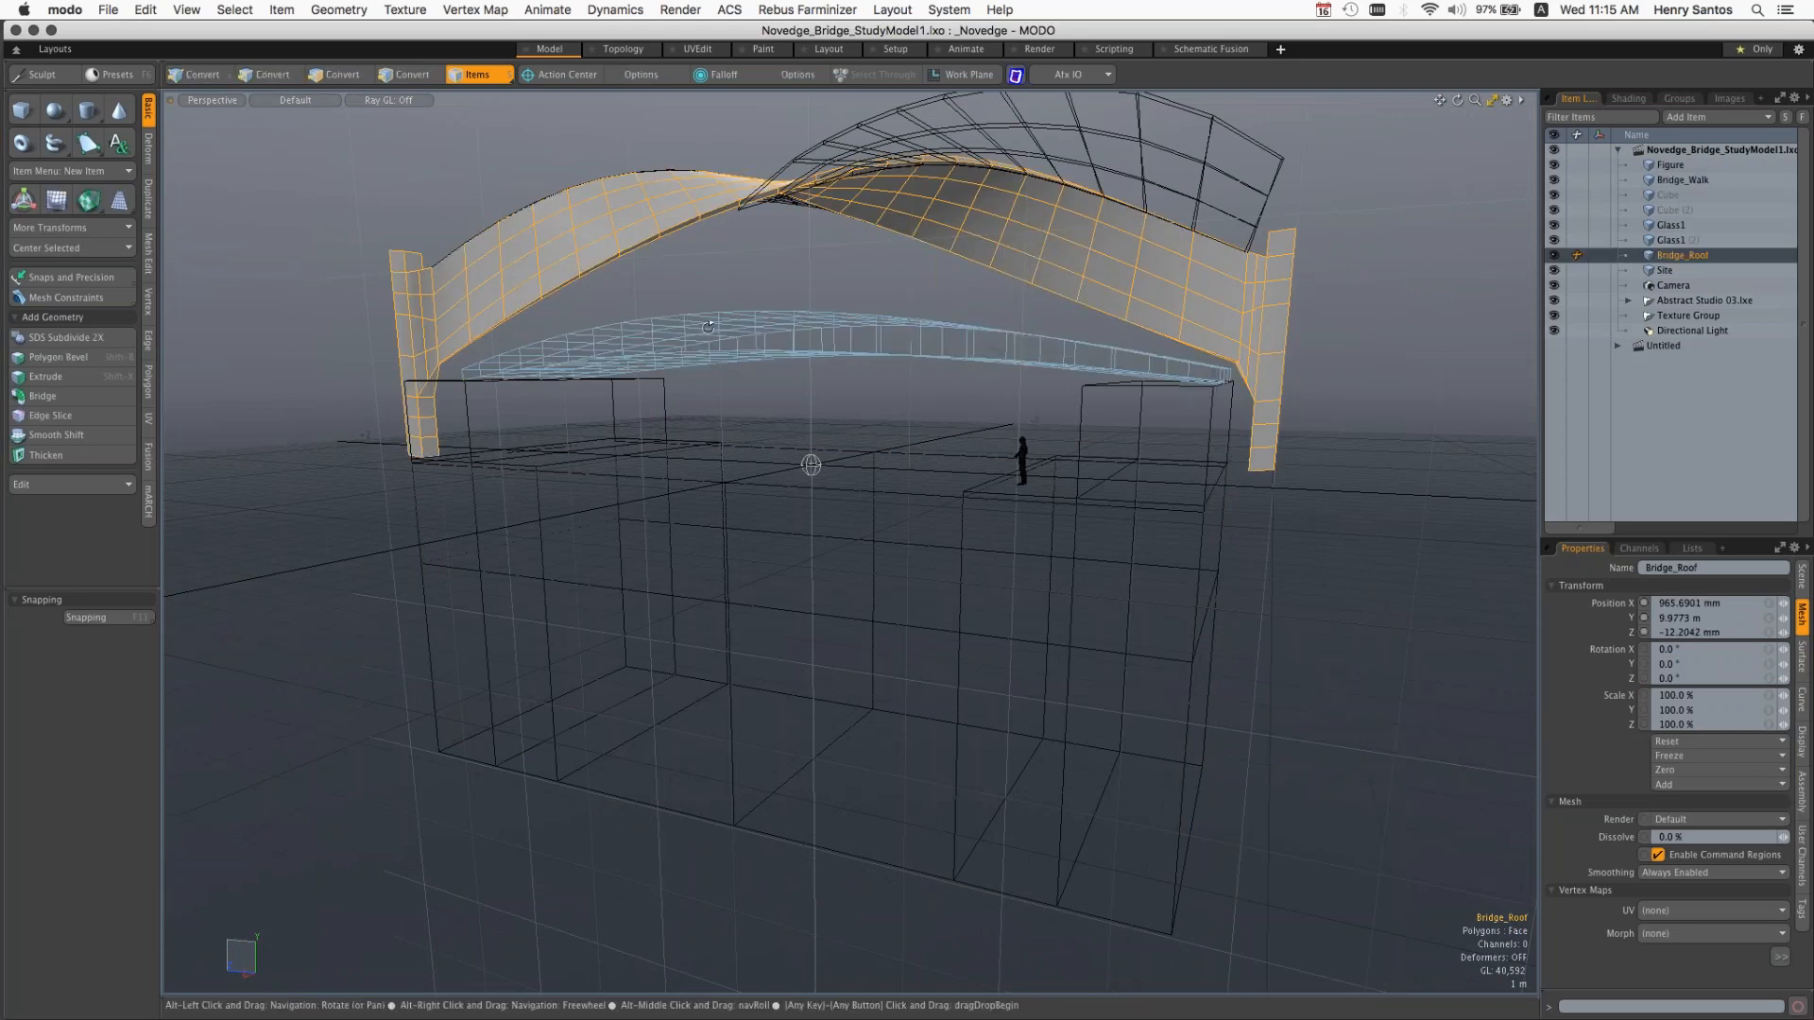
left_click_drag(708, 327, 1039, 382, "alt")
left_click(992, 174)
left_click(693, 262)
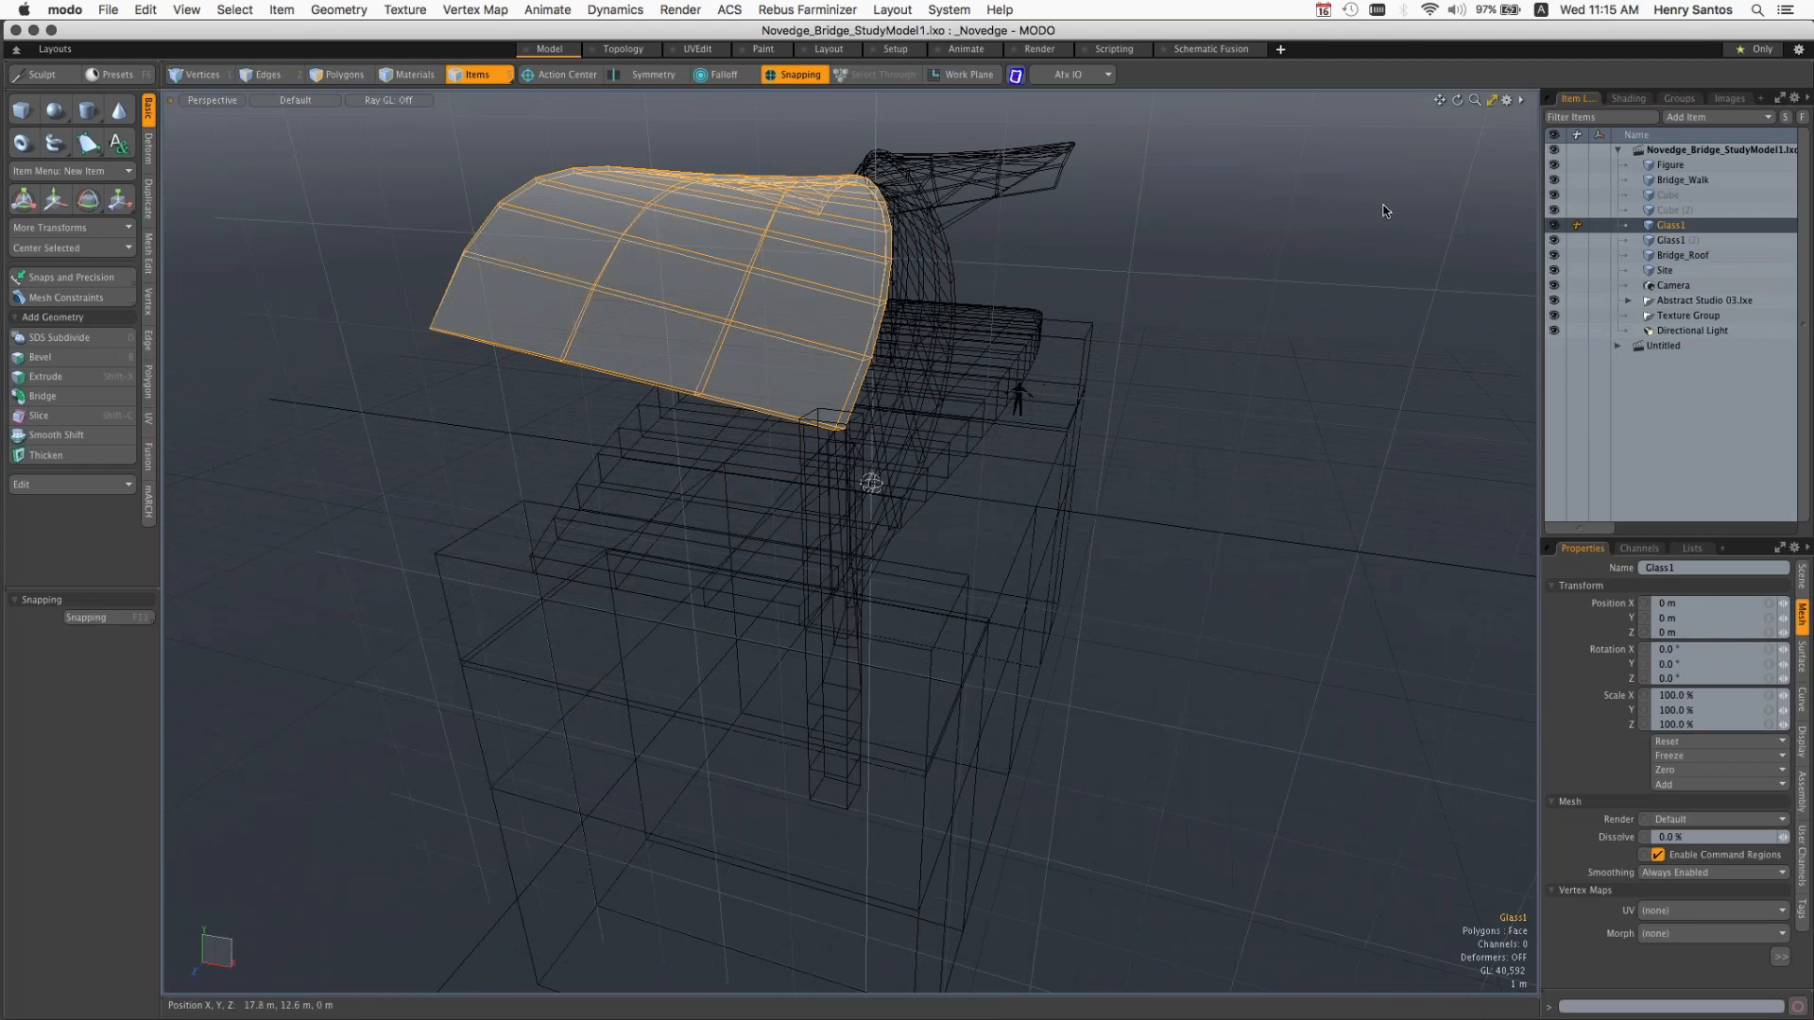
Step: Switch from the single view to the four-viewport arrangement, fit the bridge in the orthographic views, and enlarge the perspective viewport
left_click(1493, 102)
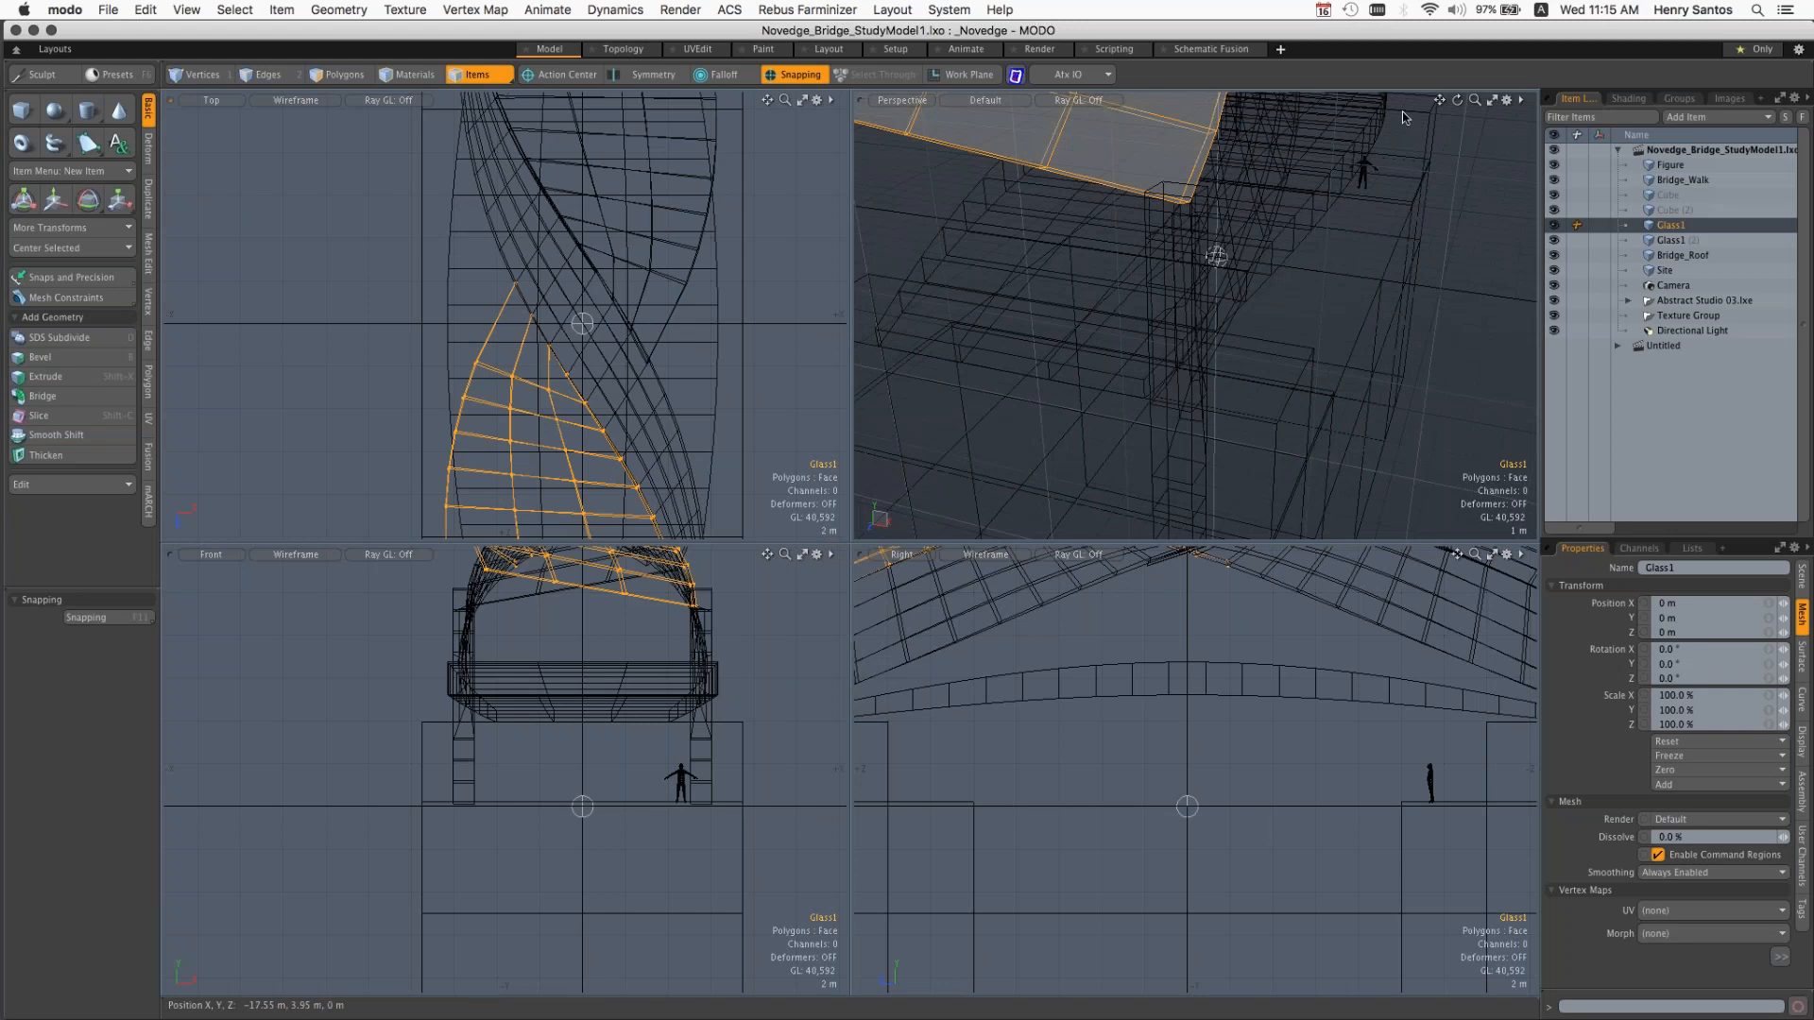
left_click(1493, 100)
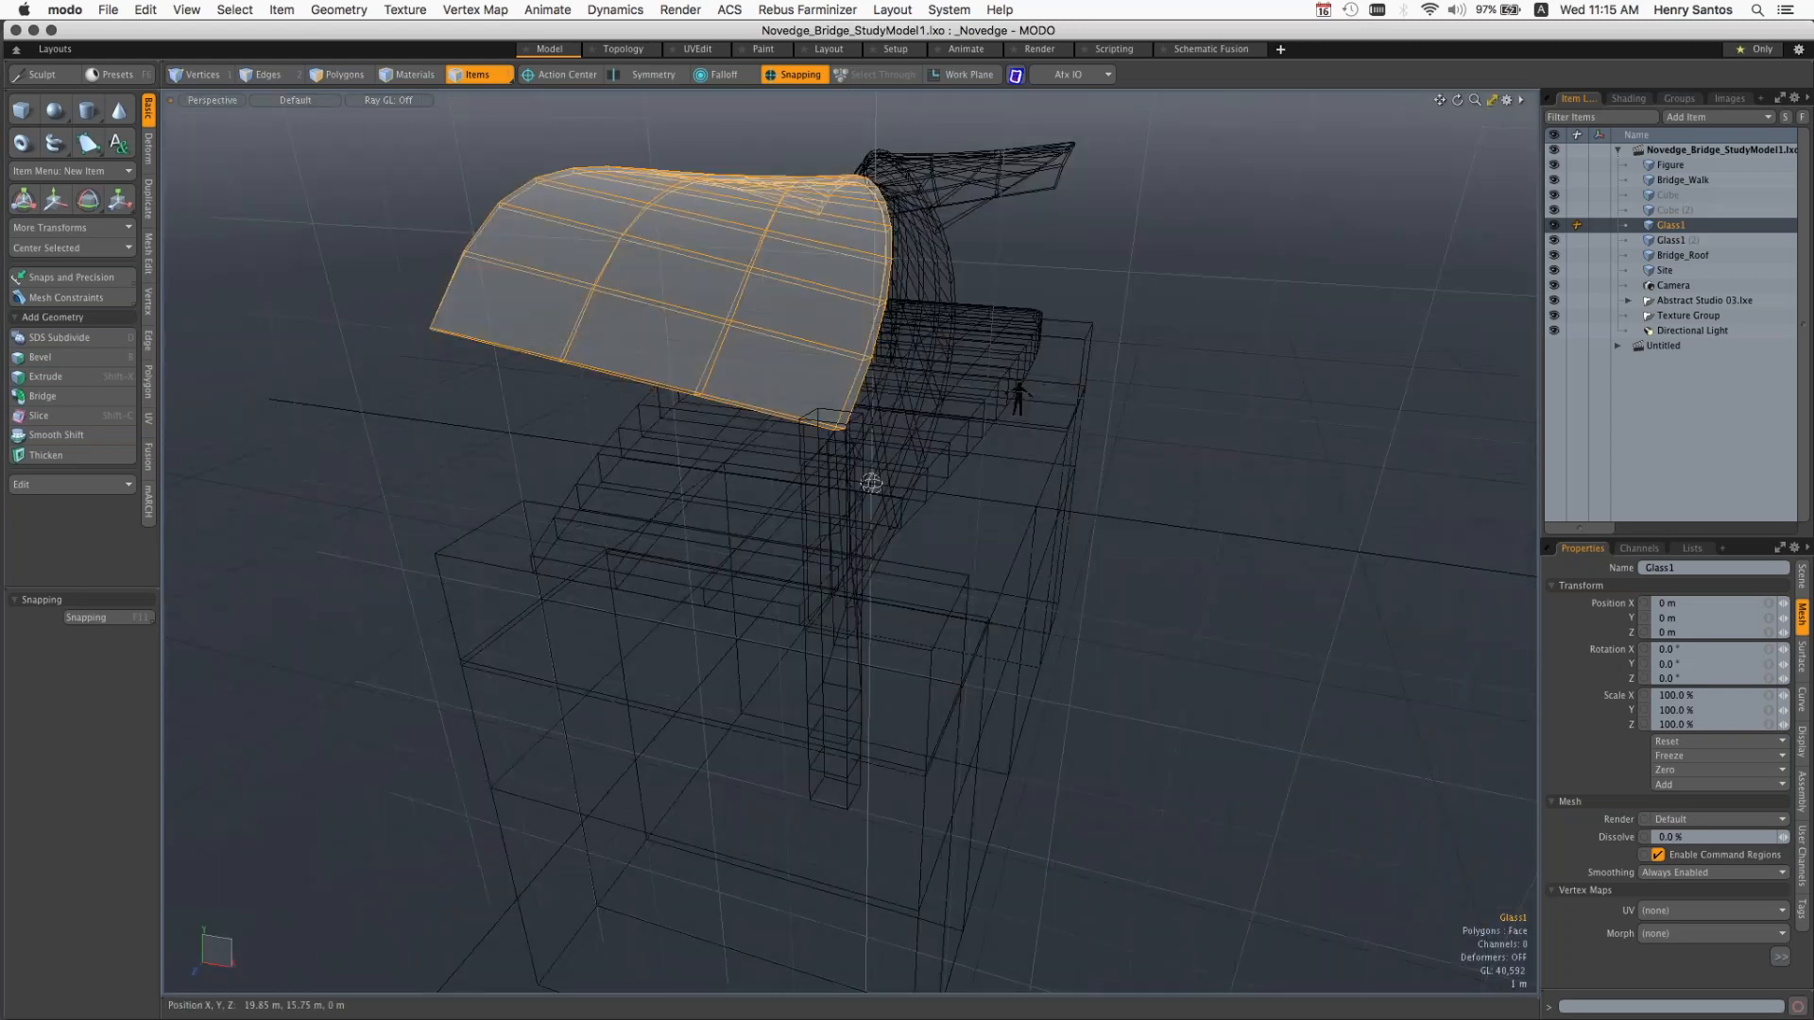
left_click(1493, 101)
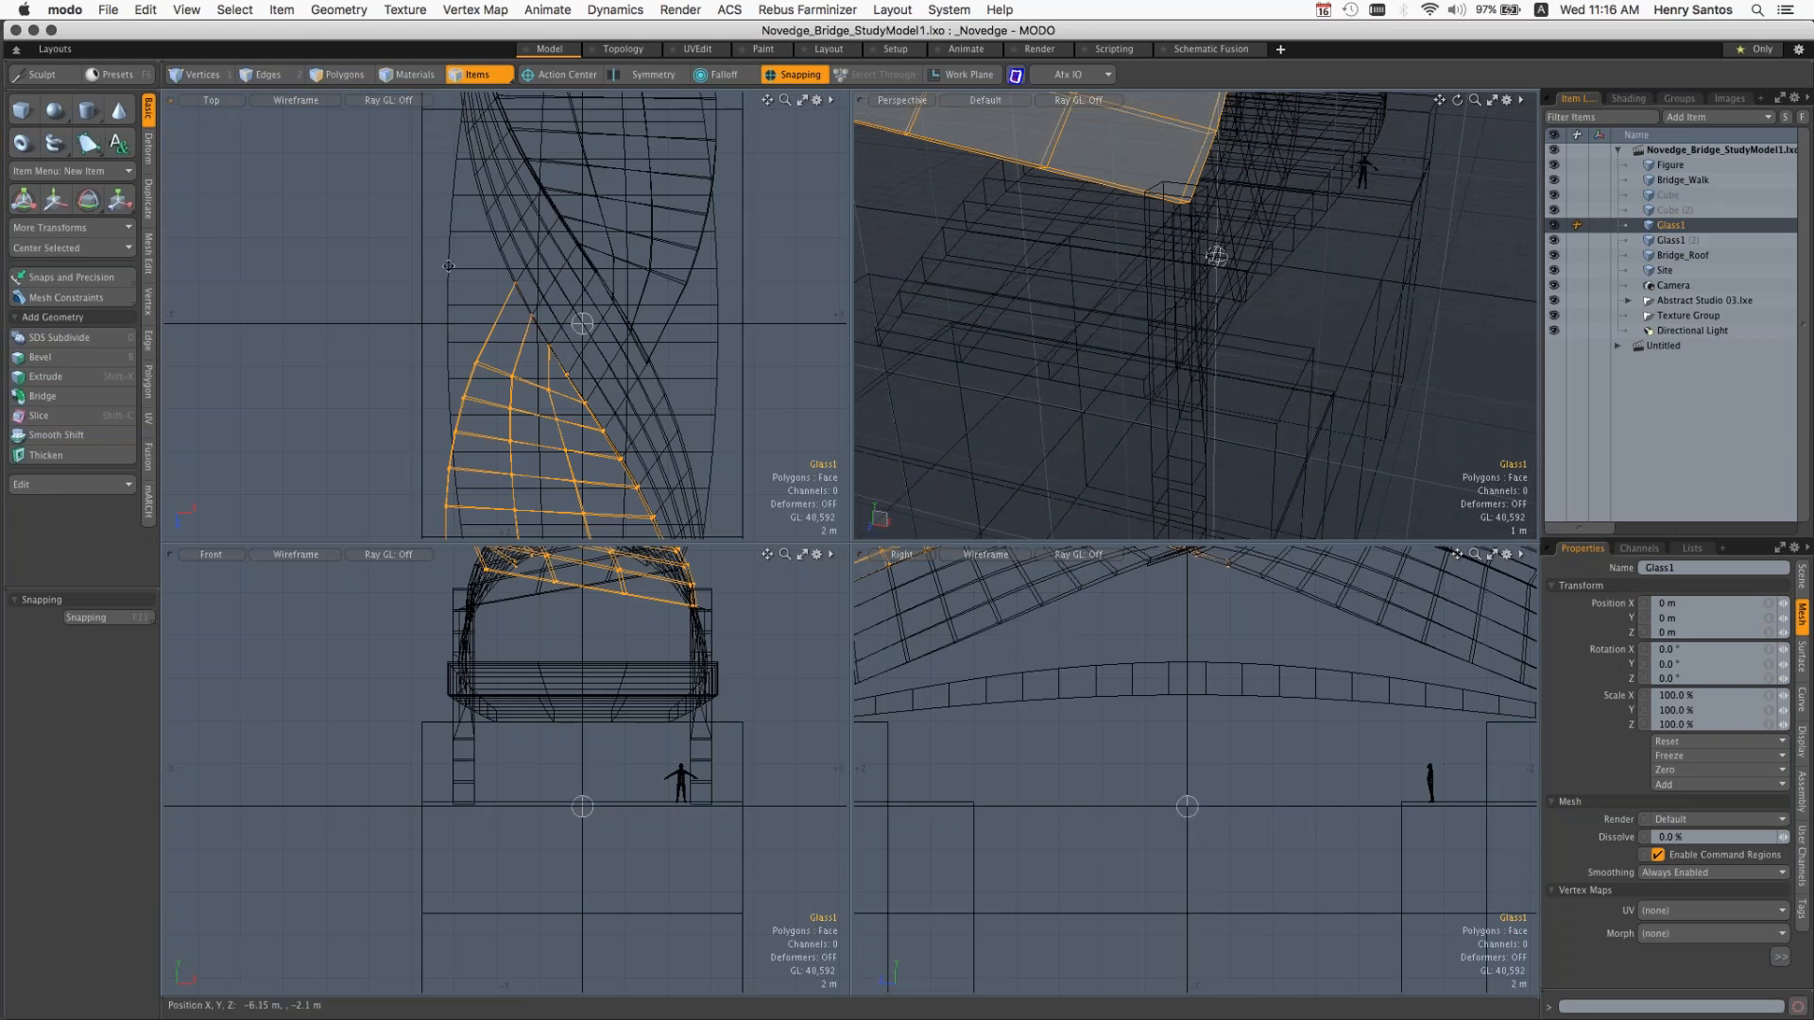
left_click_drag(653, 309, 505, 311, "alt+shift")
left_click_drag(634, 314, 593, 315, "alt+shift")
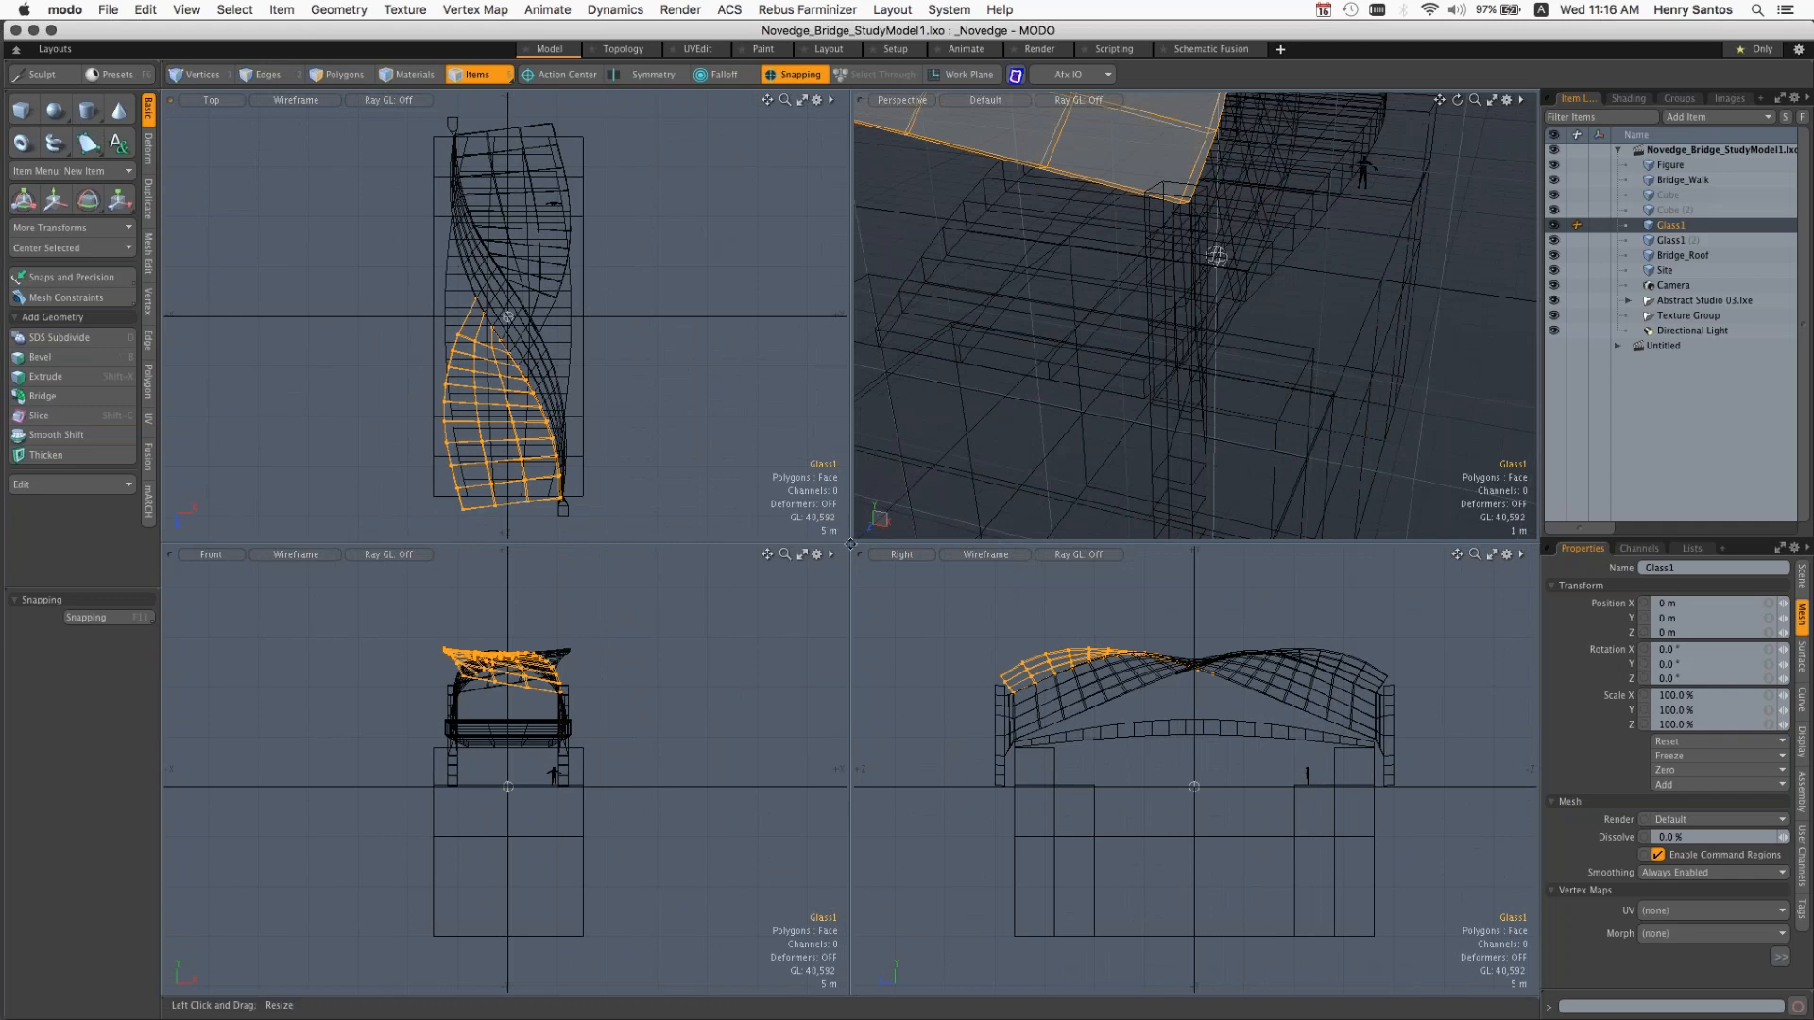
left_click_drag(851, 545, 610, 651)
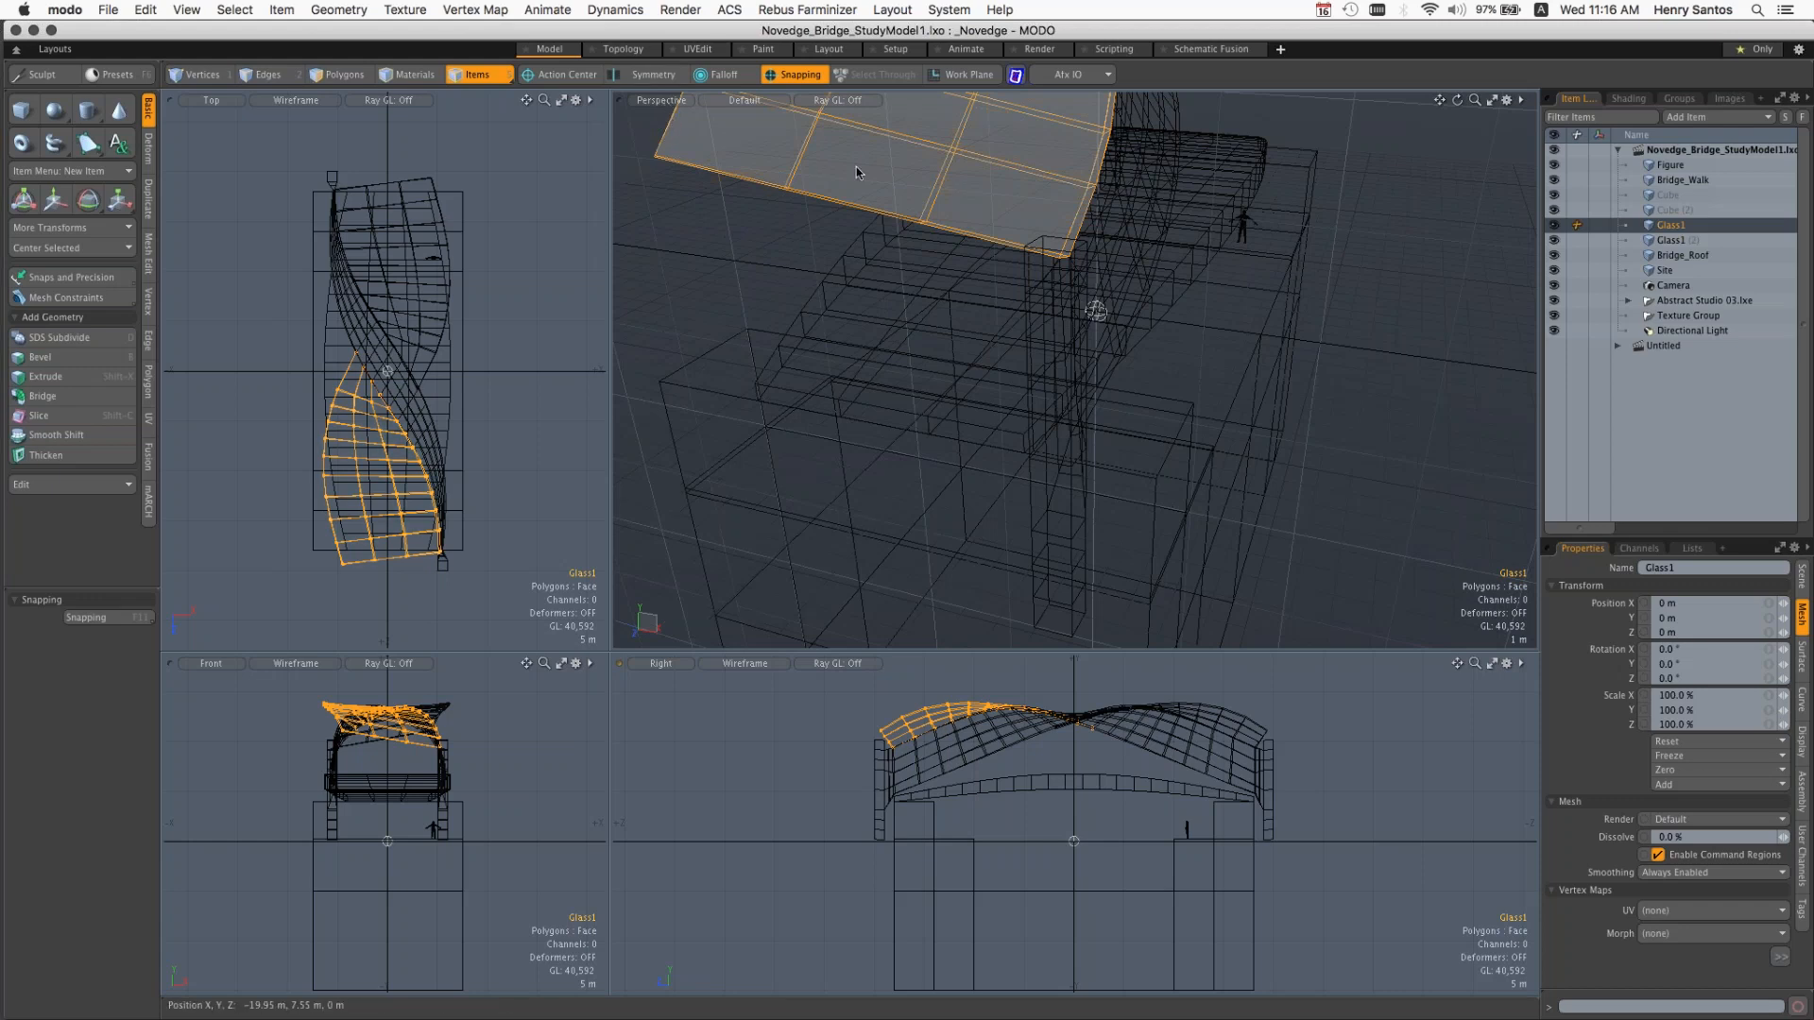
Step: Switch the enlarged perspective viewport to the scene's Camera view and orbit it around the bridge
left_click_drag(1095, 310, 1120, 386, "alt")
left_click(662, 100)
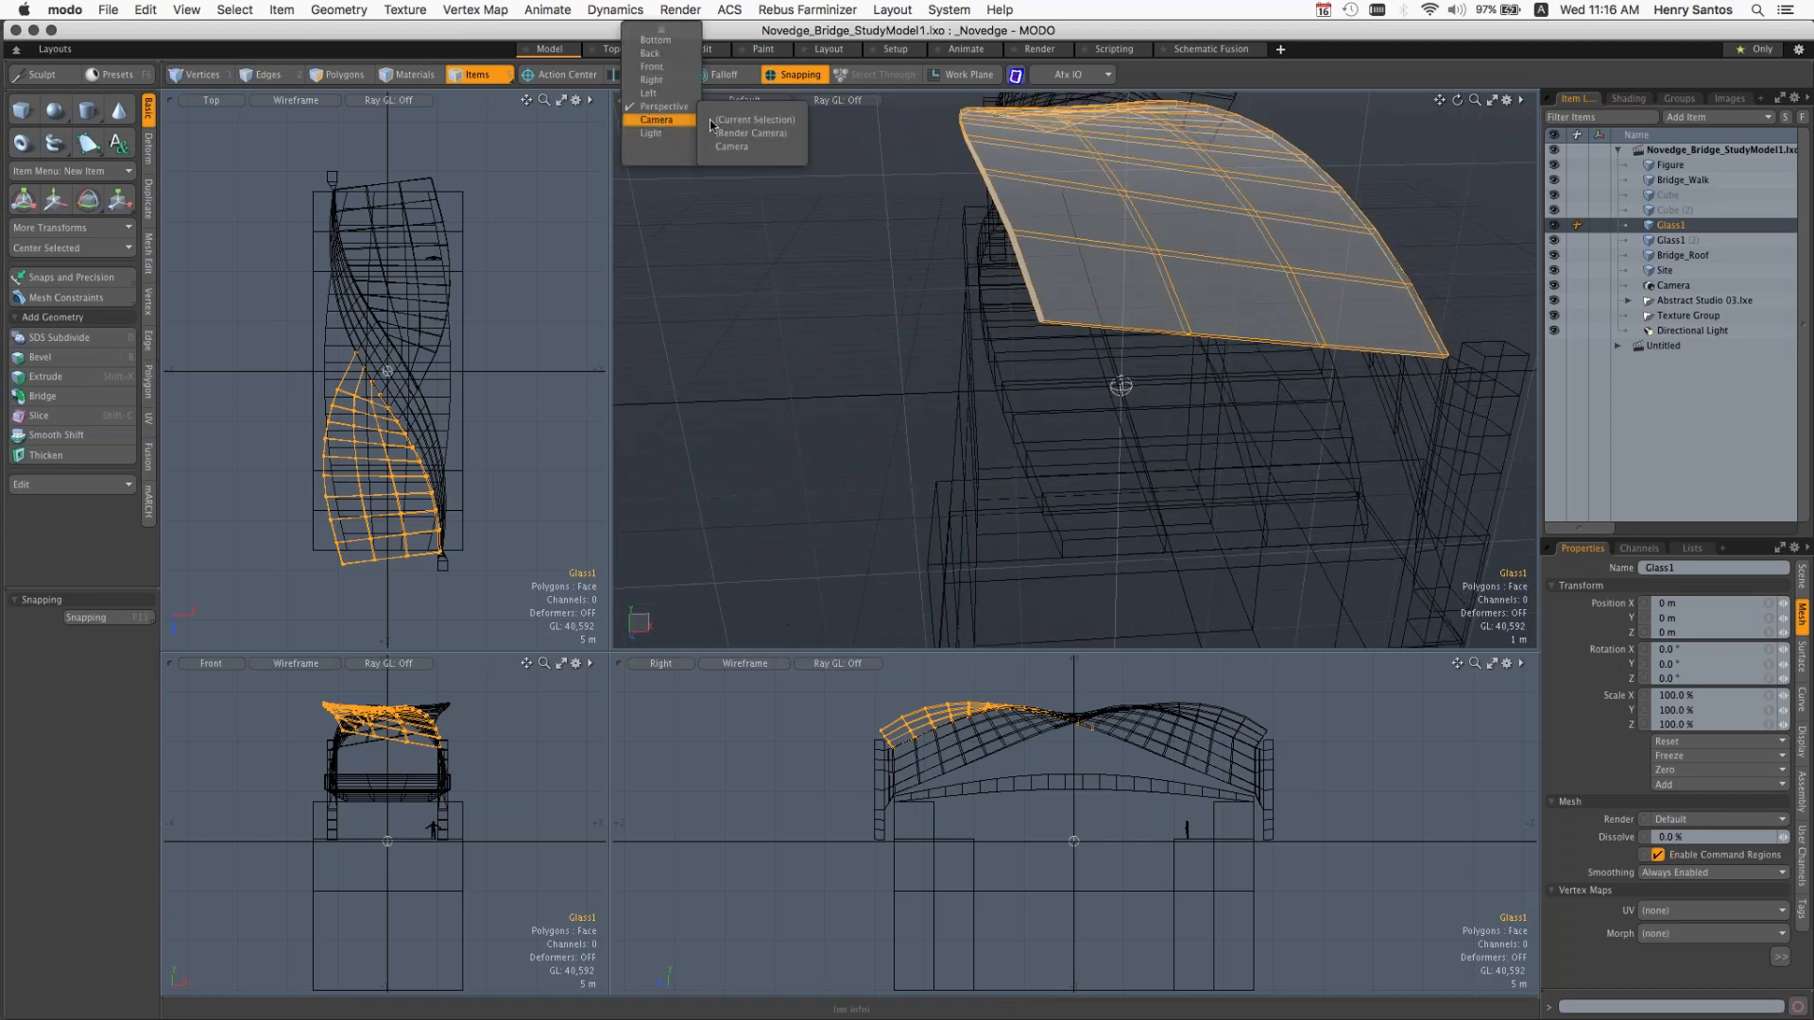
left_click(747, 149)
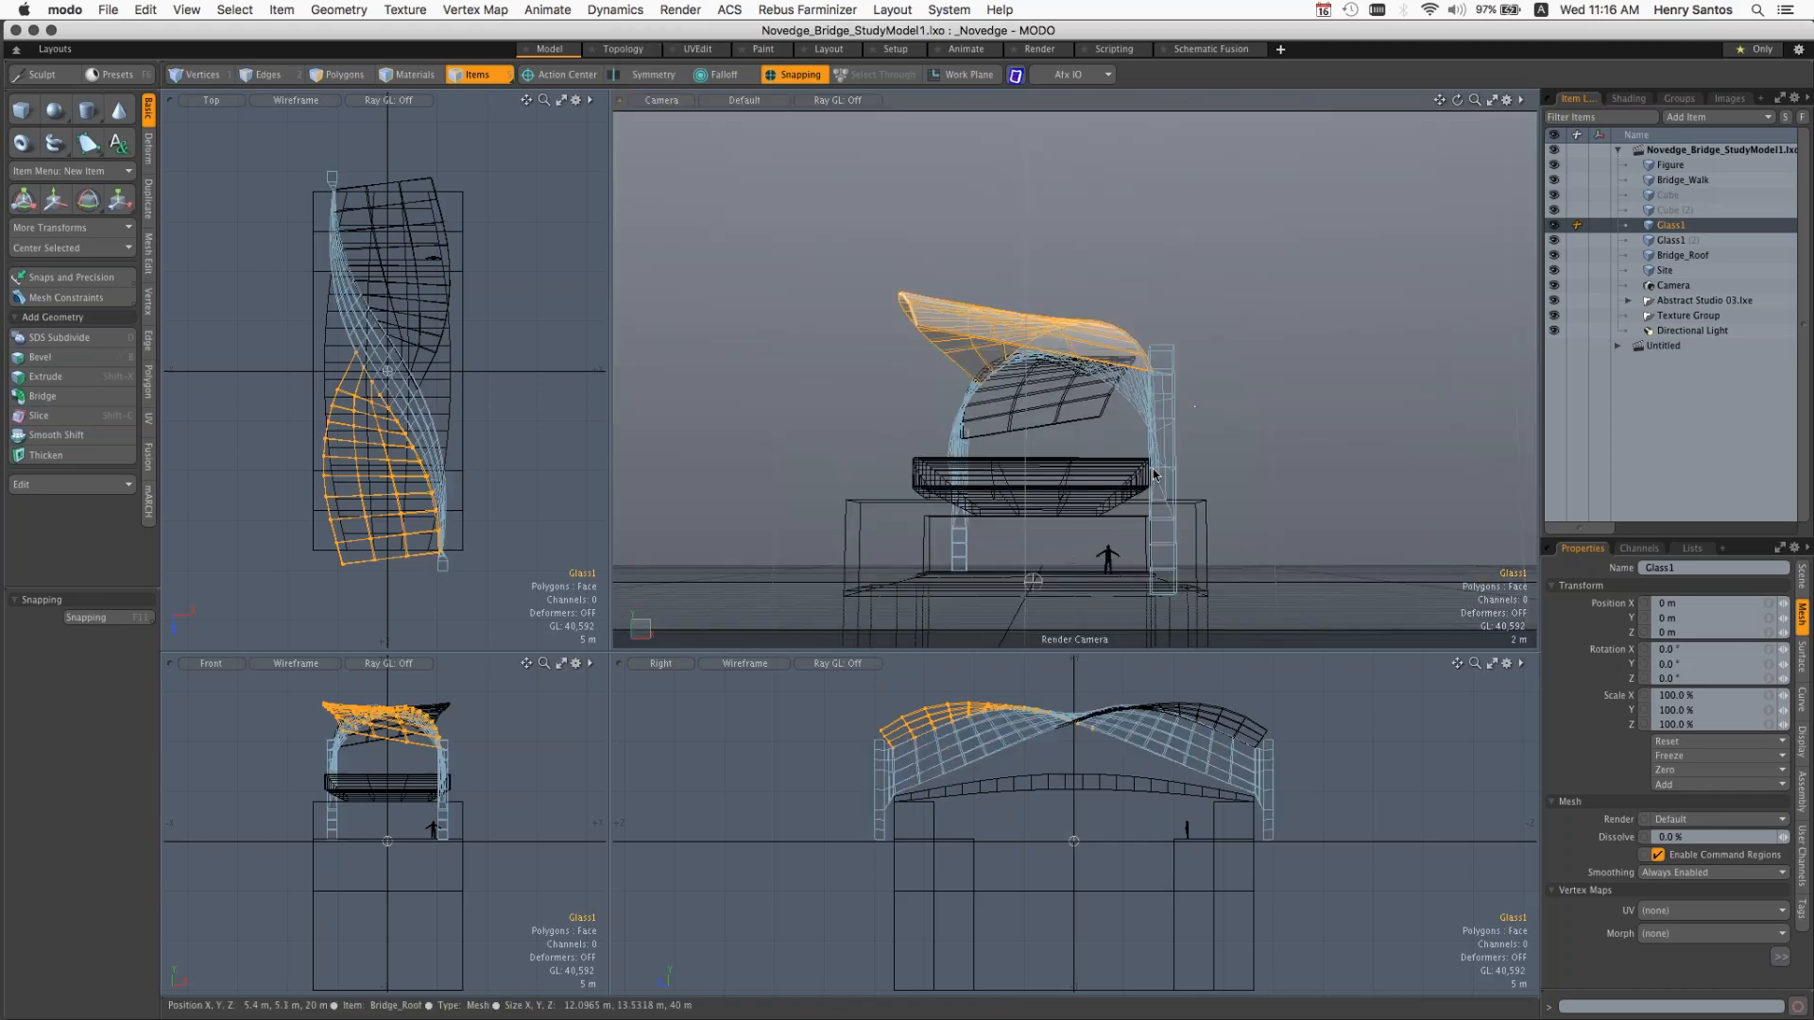
left_click_drag(1067, 426, 1139, 468, "alt")
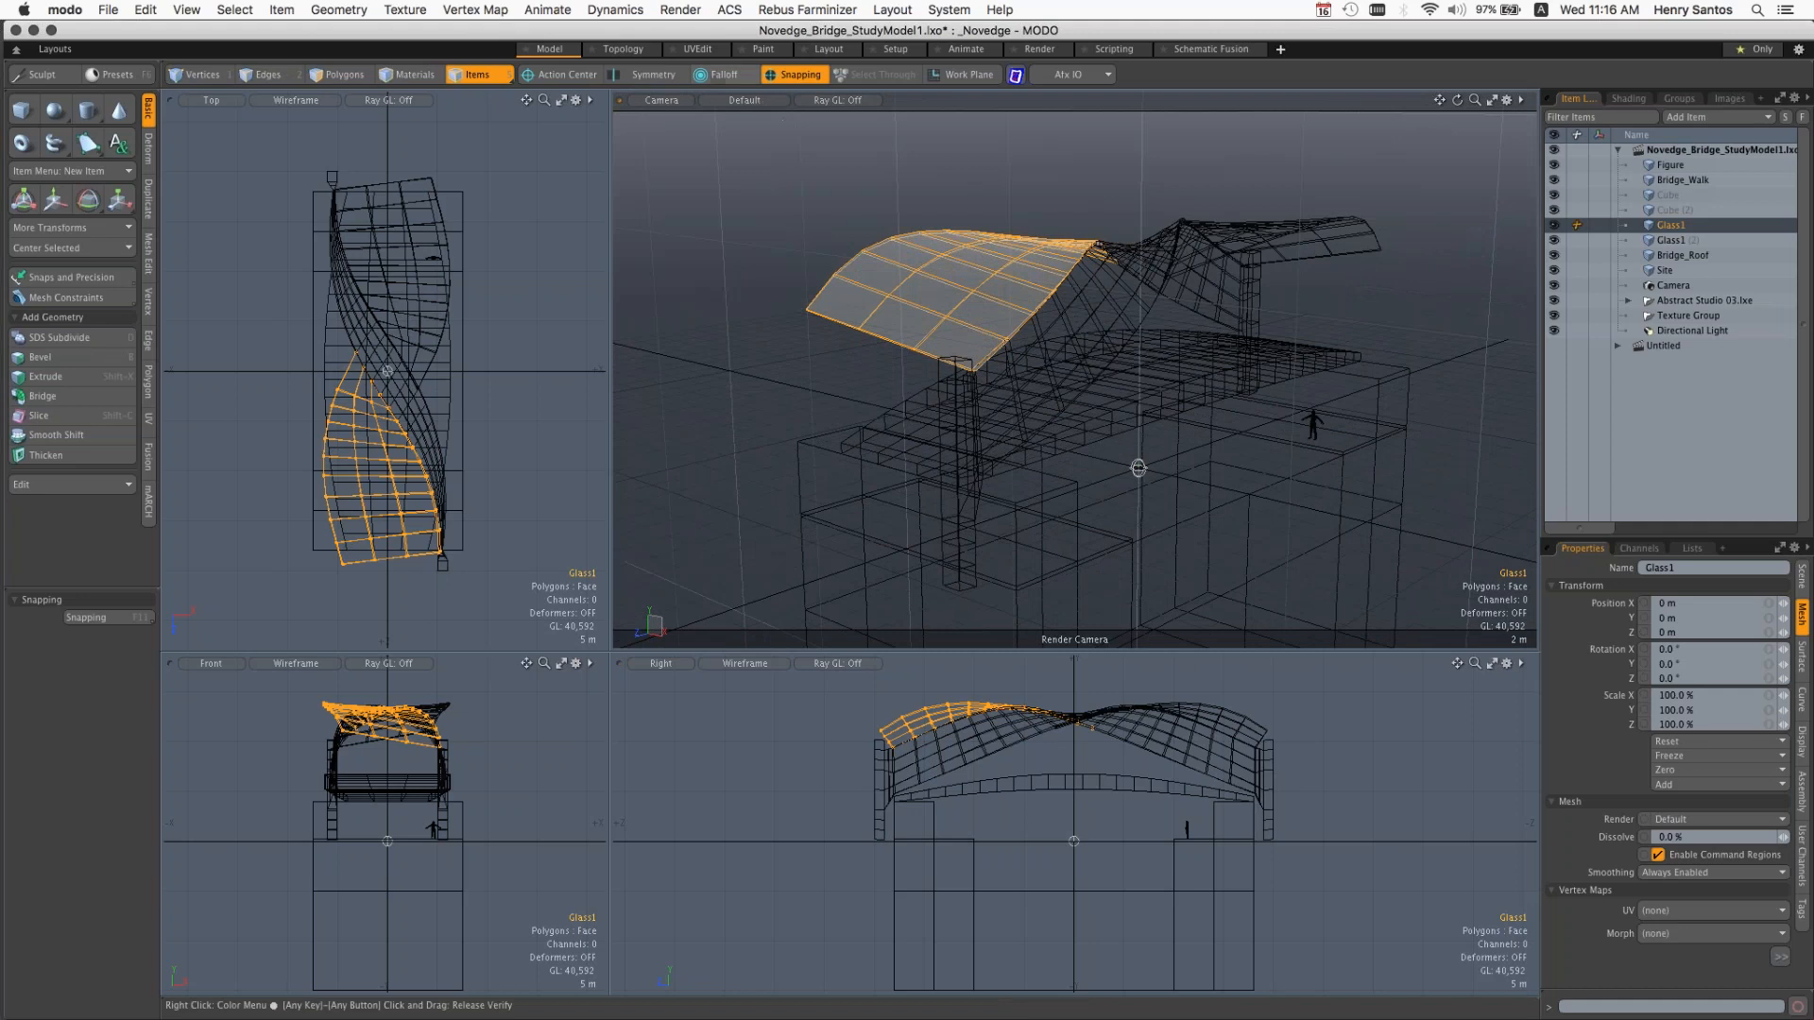
Step: Try the Advanced shading style in the camera viewport, and return it to Default
left_click(742, 100)
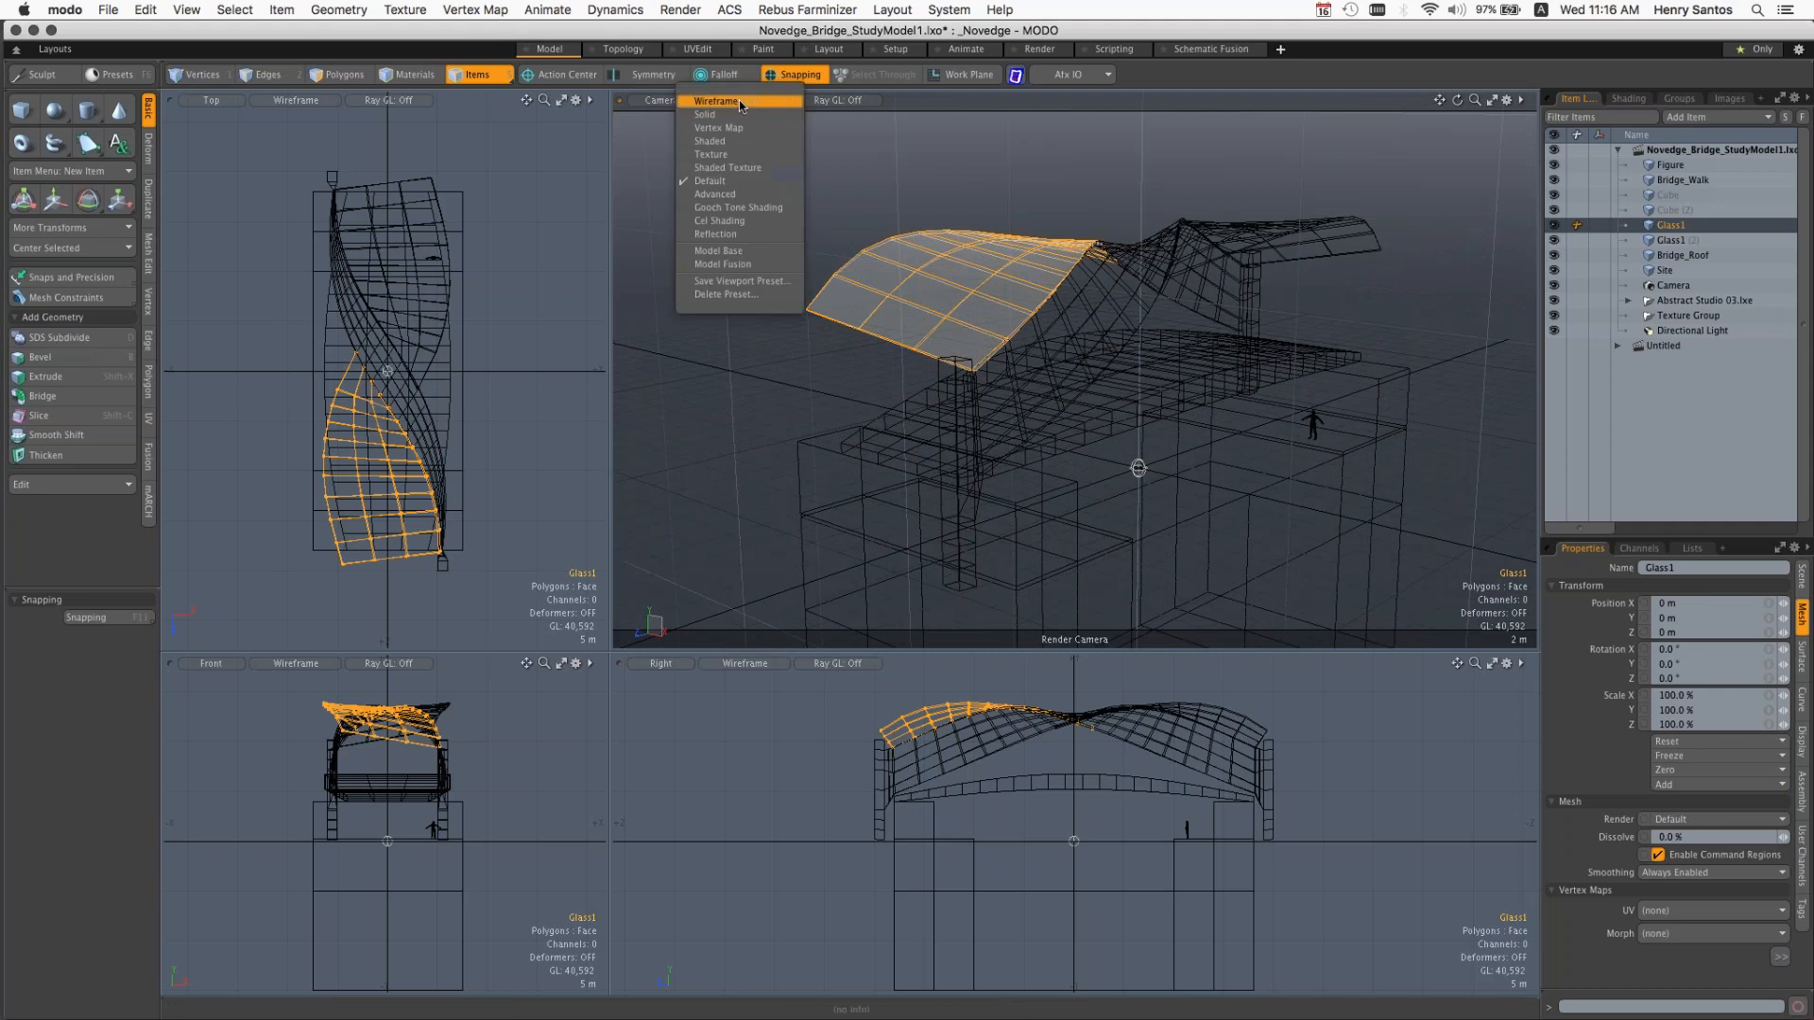
left_click(734, 196)
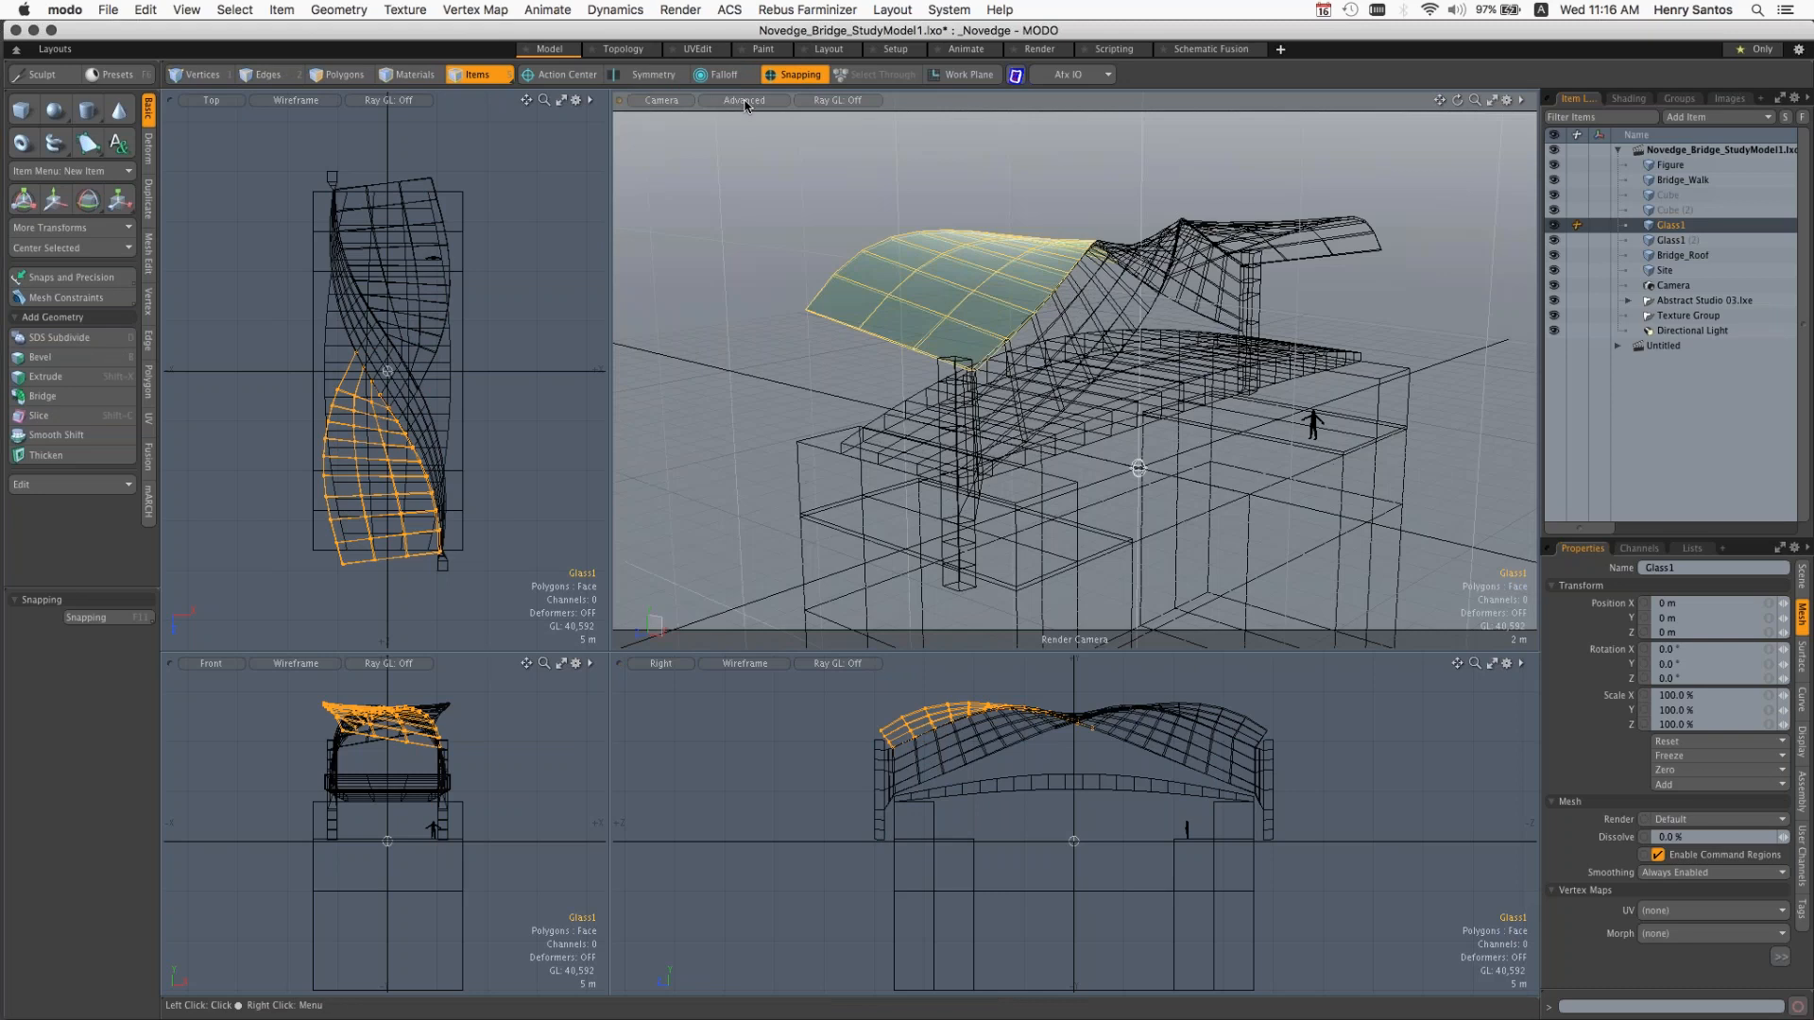
left_click(748, 100)
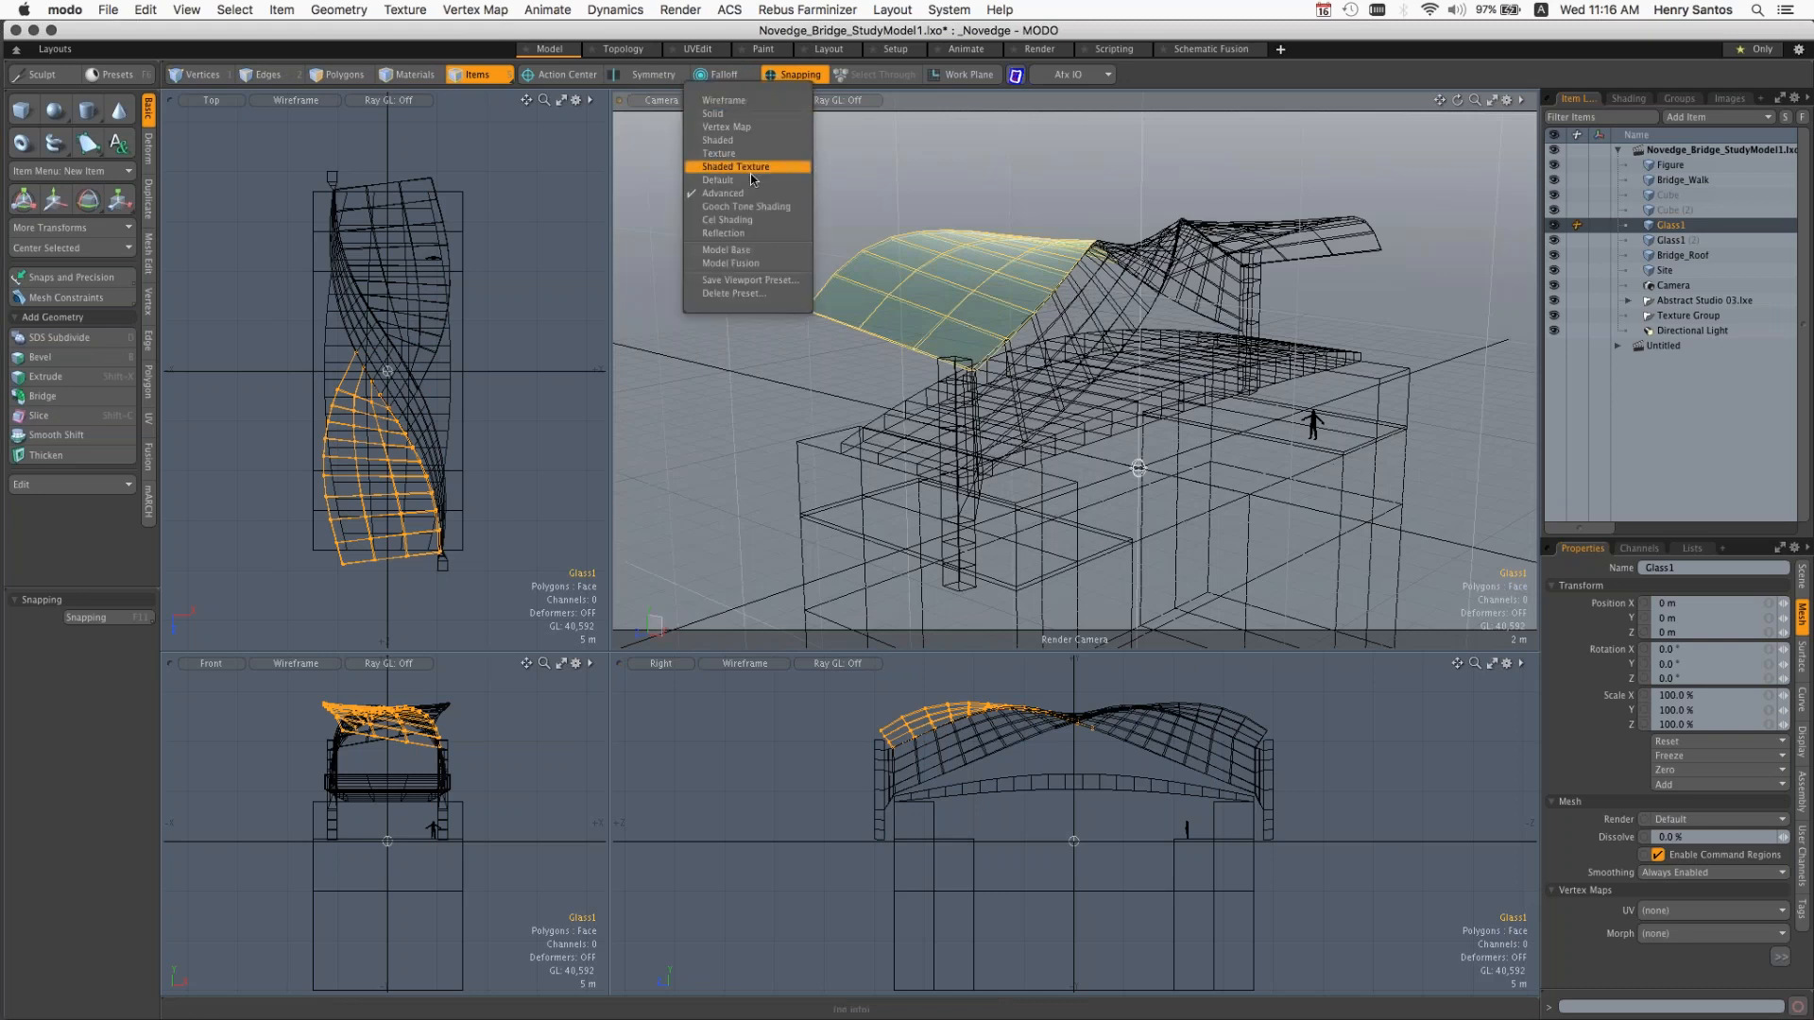
left_click(799, 179)
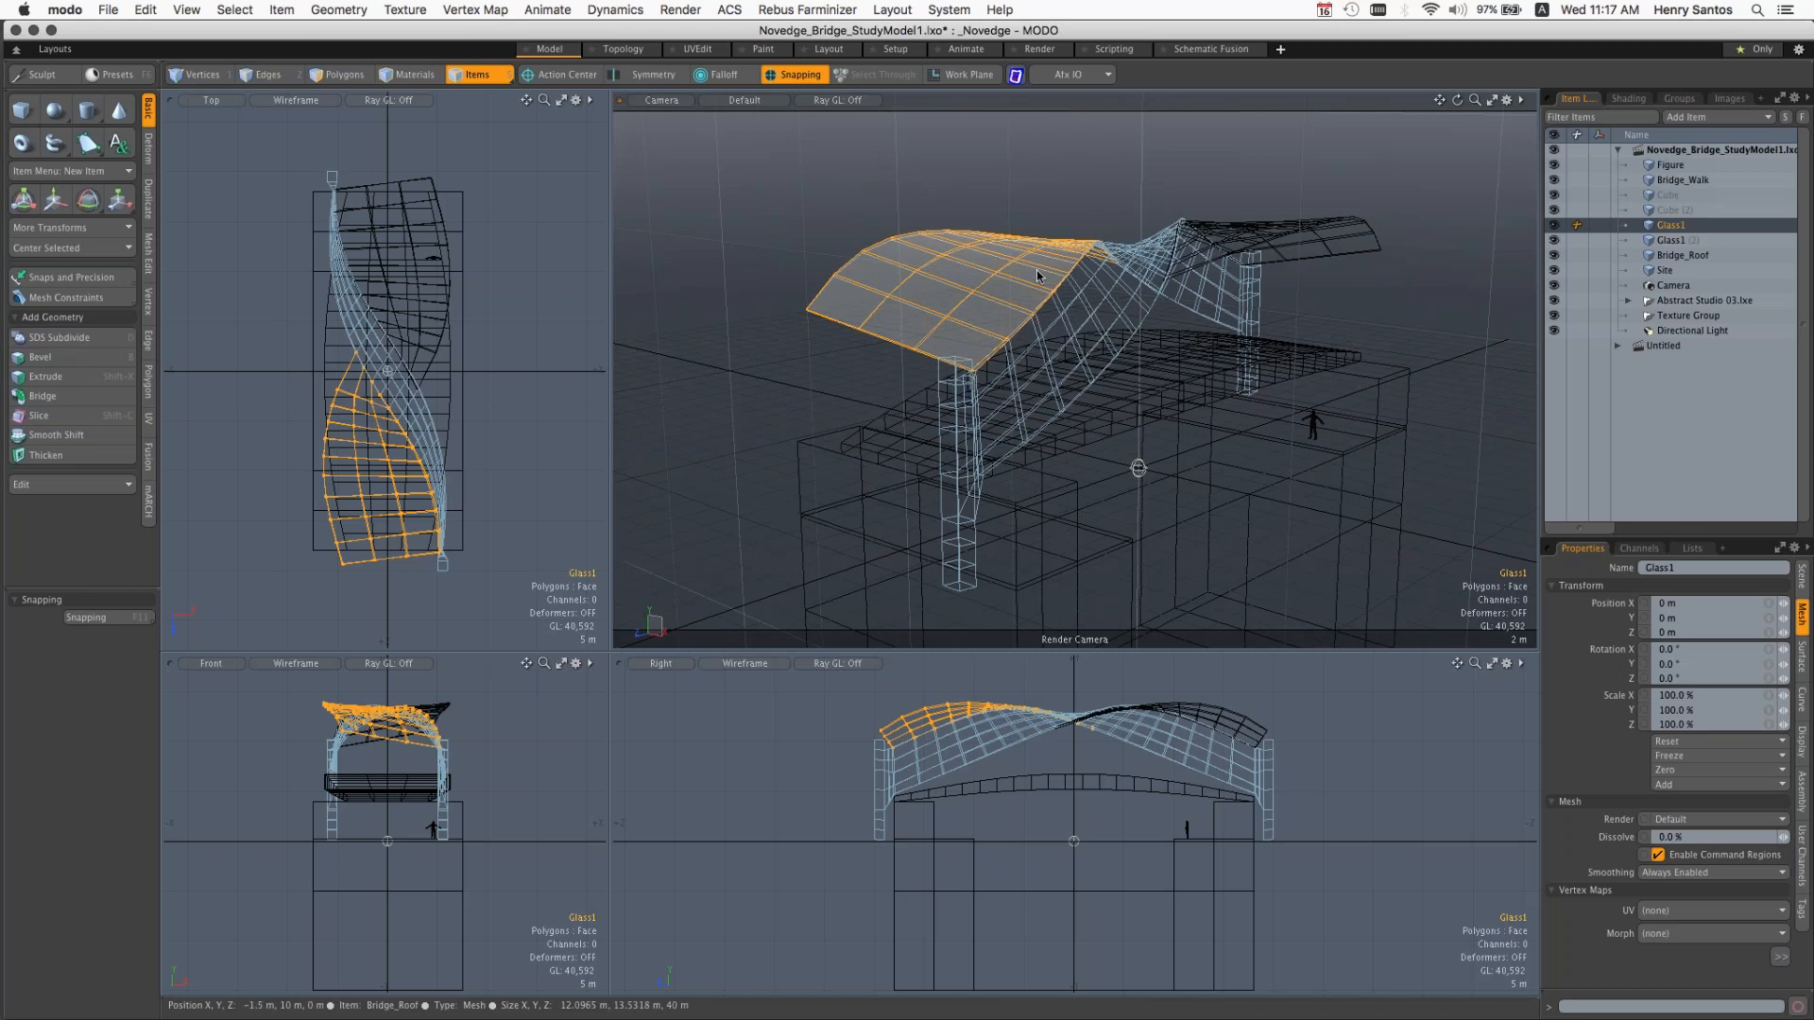
Step: Select Bridge_Roof, enable Make Inactive Same as Active for the camera viewport's inactive meshes, and clear the item selection
left_click(1293, 232)
left_click(1139, 322)
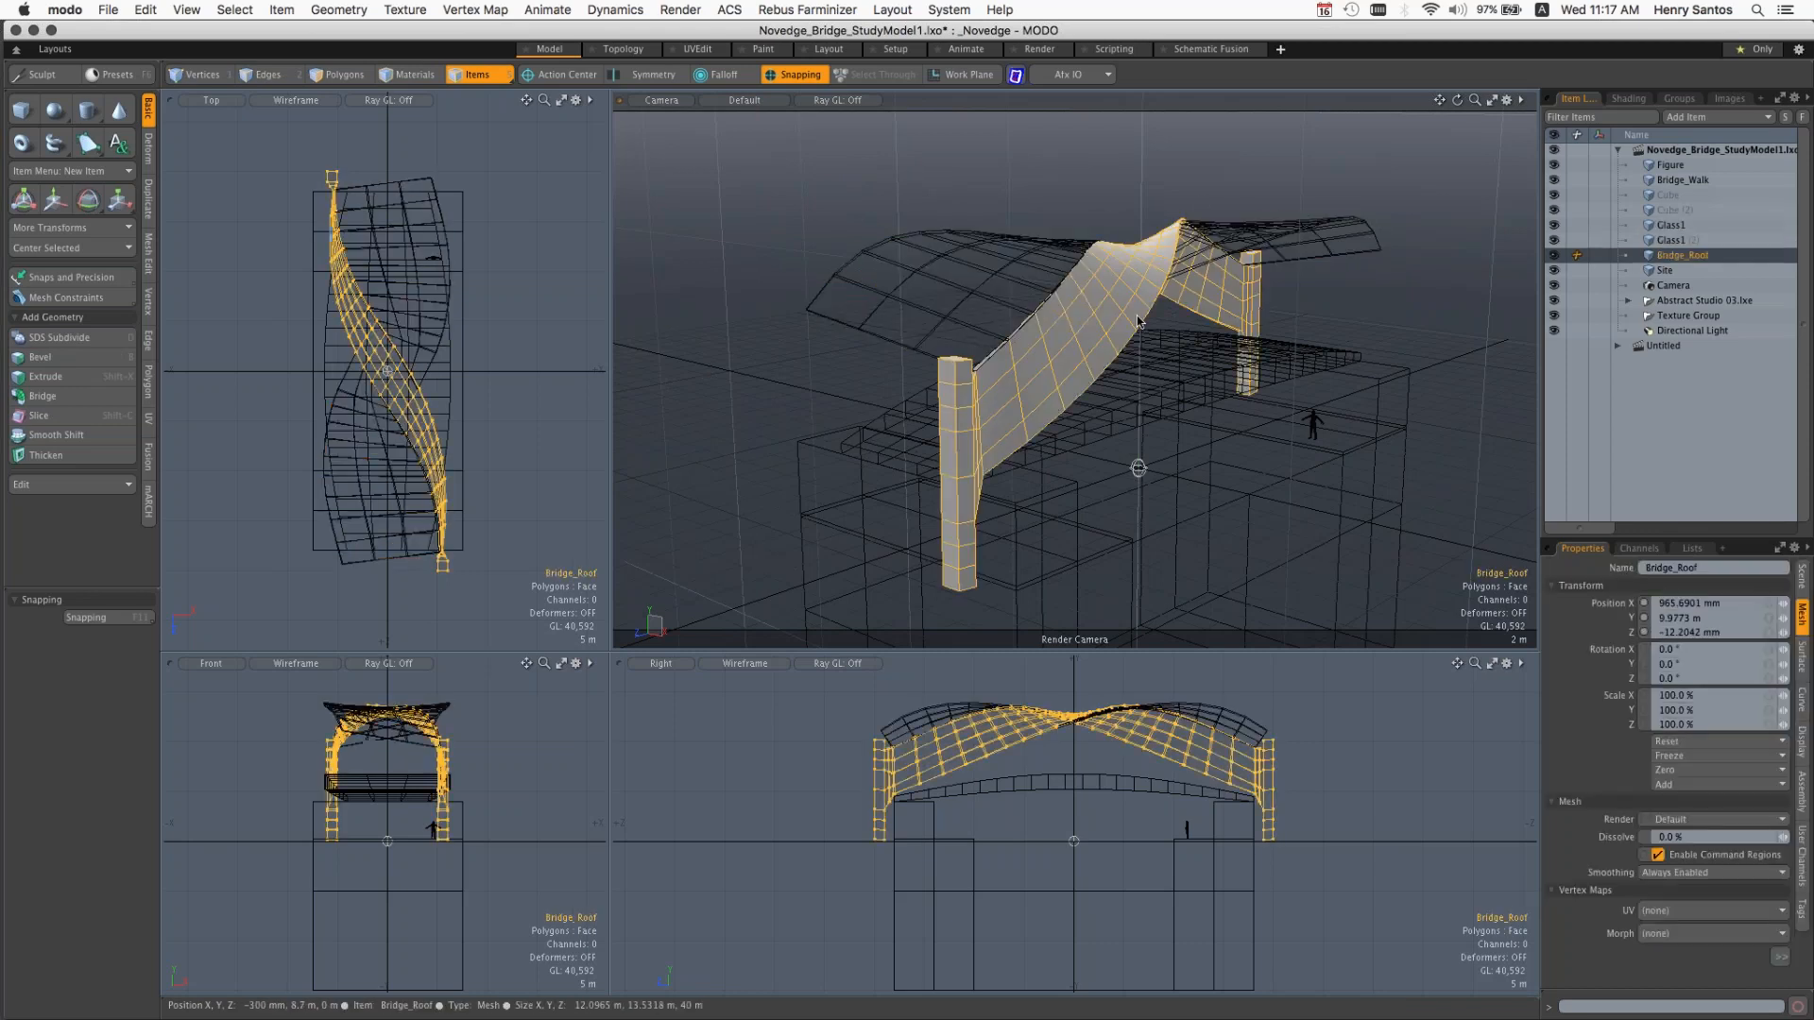
left_click(1507, 100)
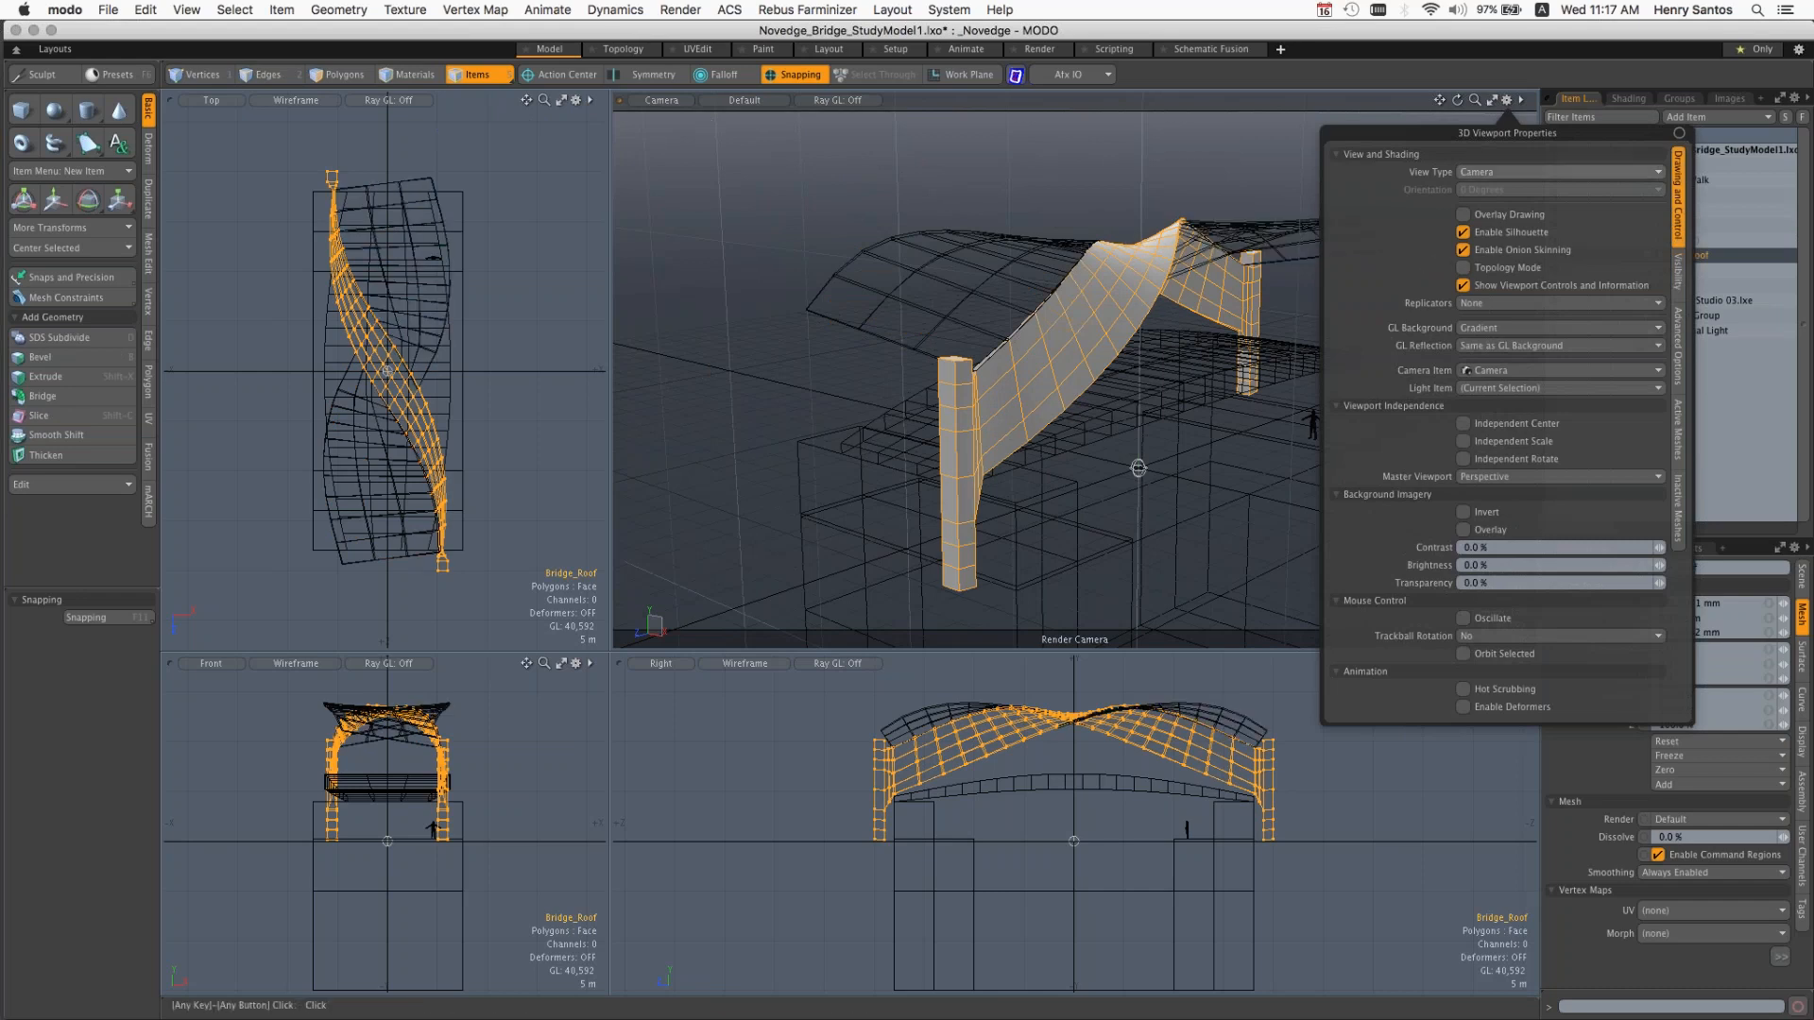
left_click(1680, 519)
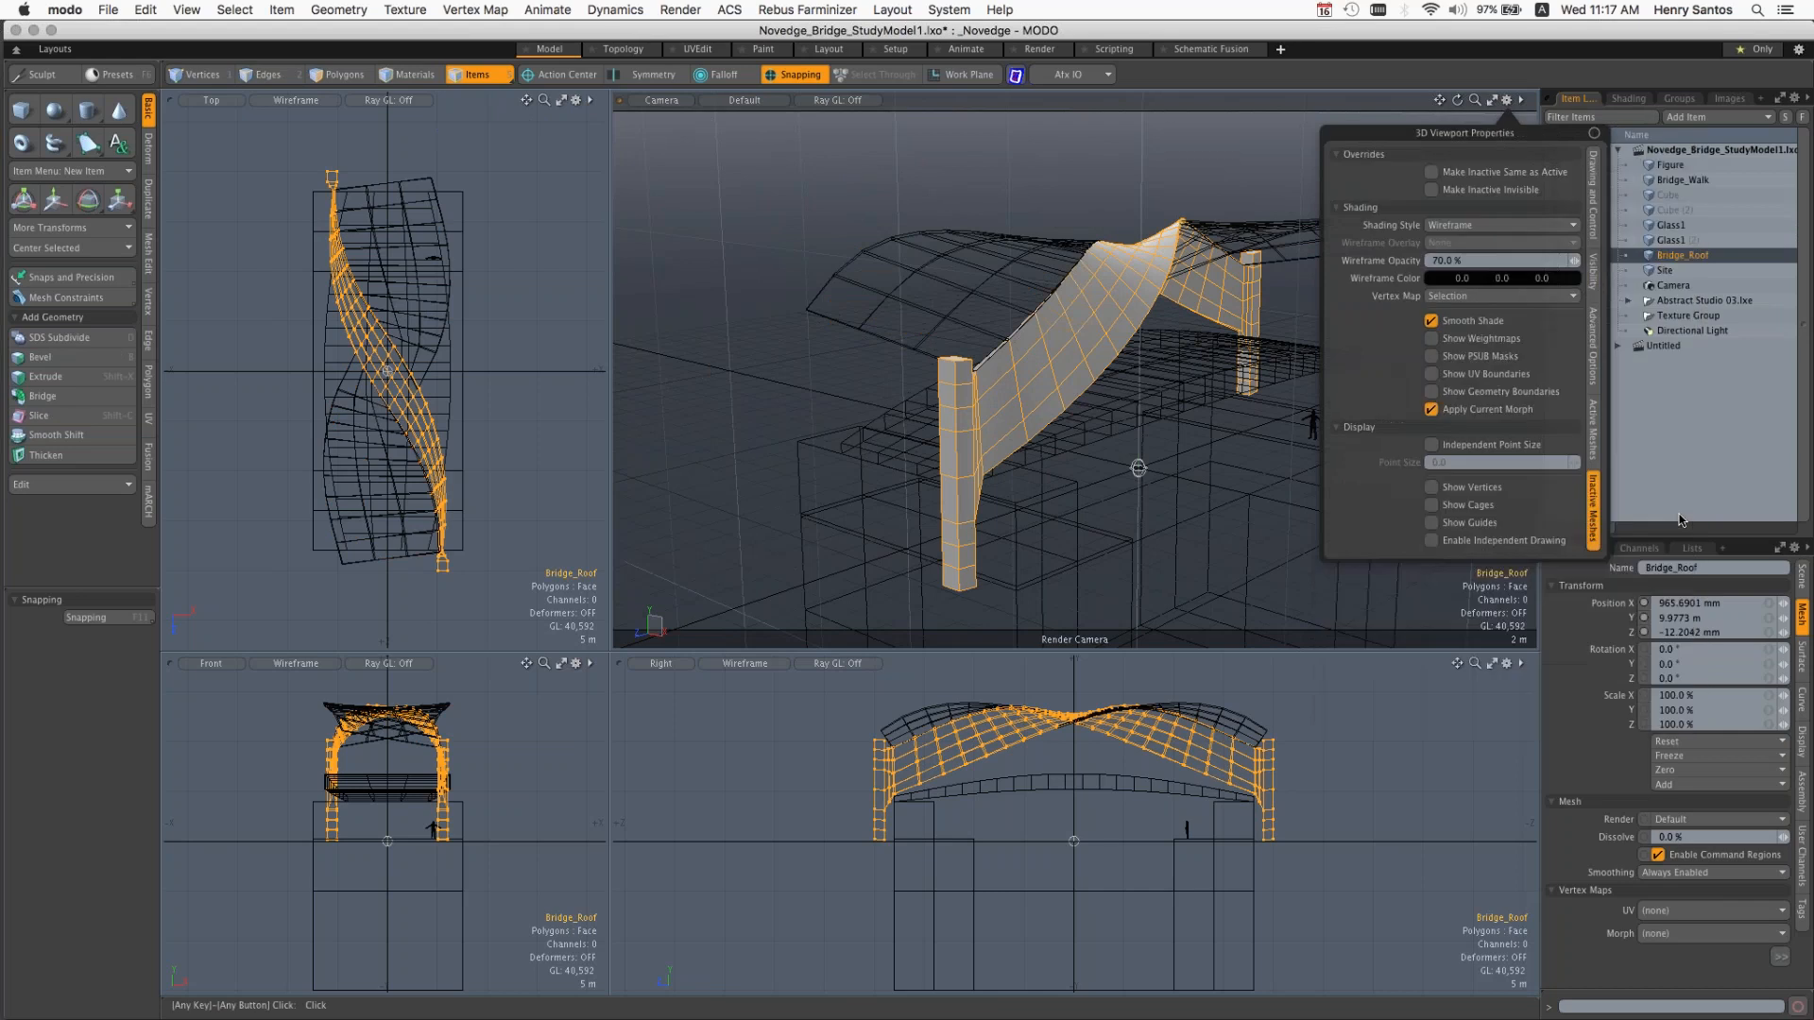
left_click(1461, 176)
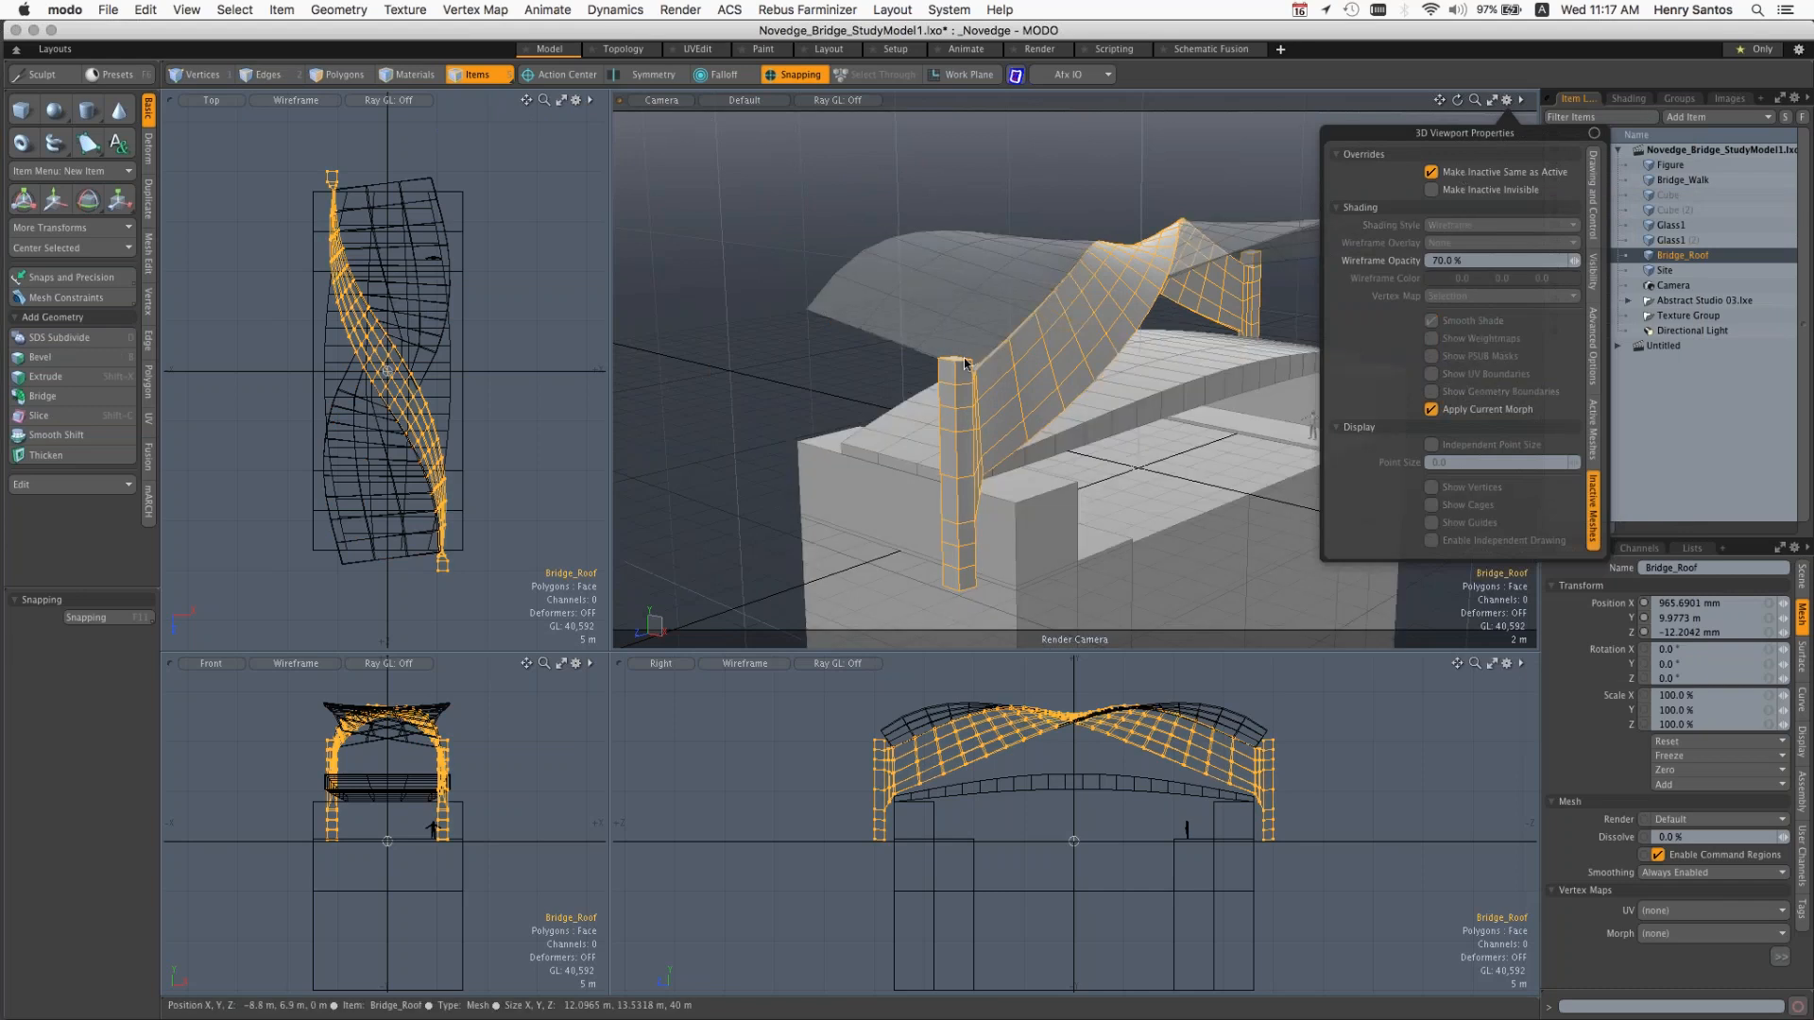
left_click(979, 173)
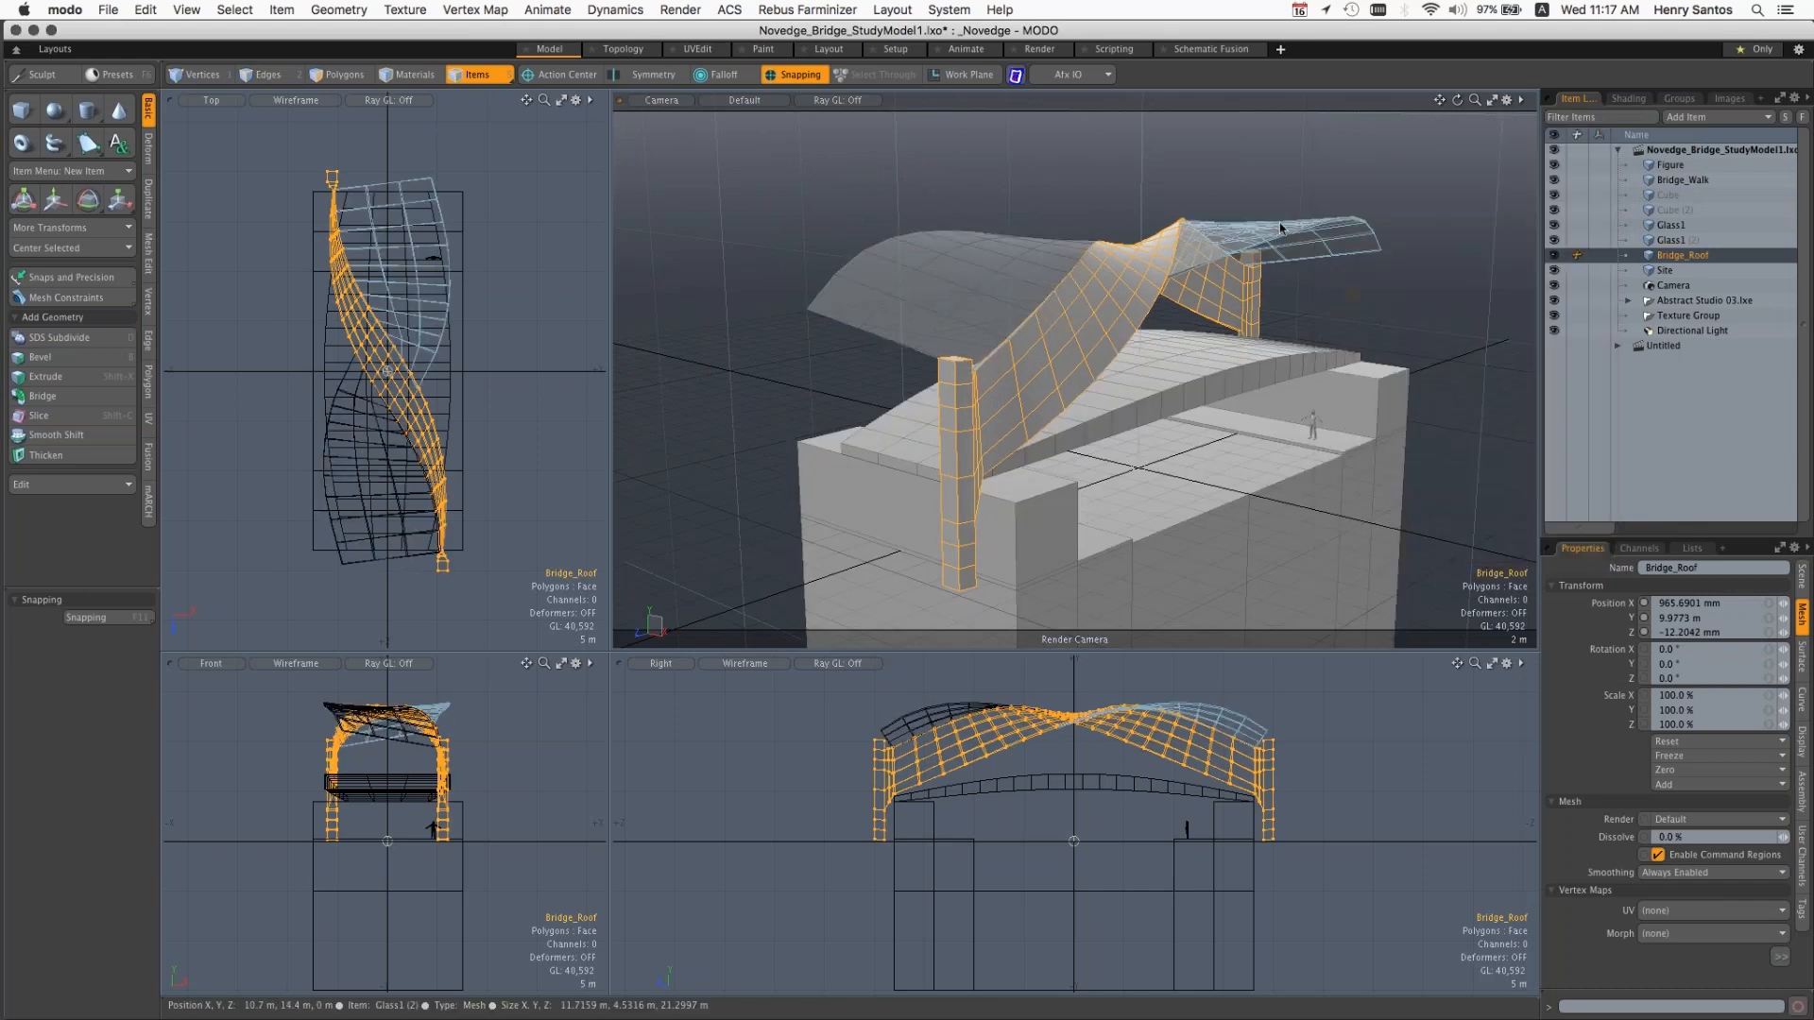
left_click(1372, 184)
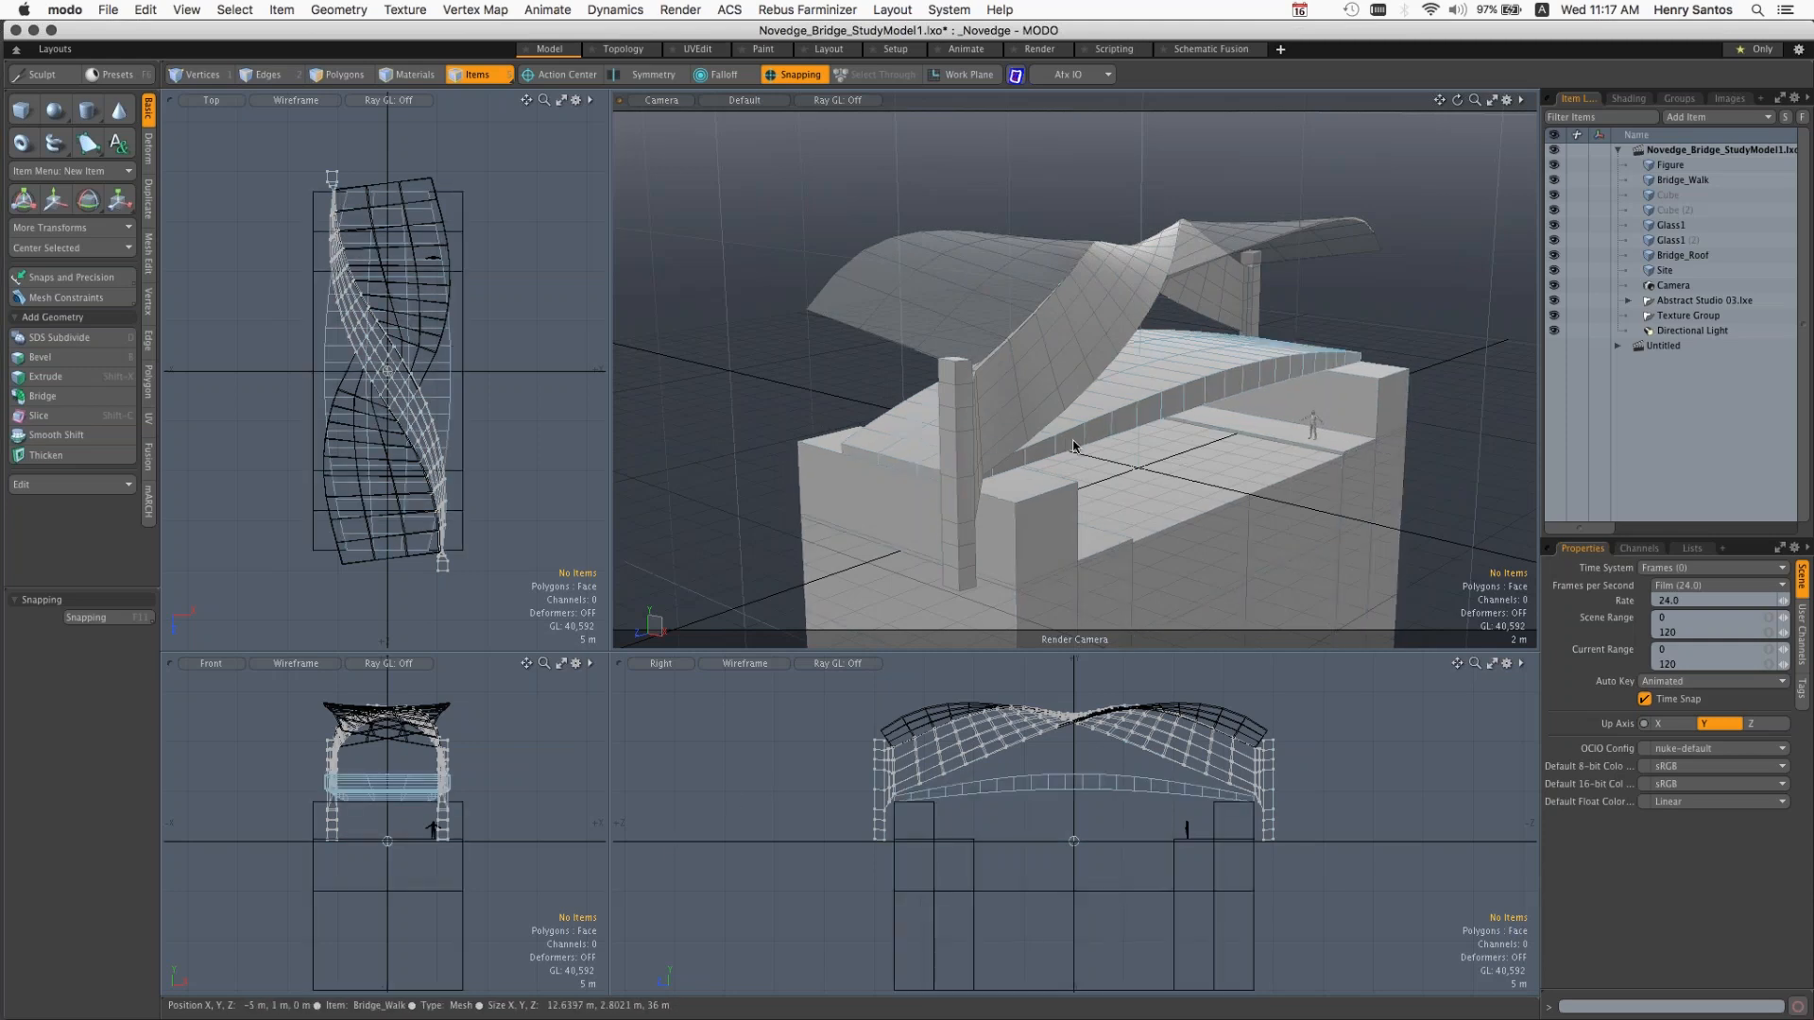
Step: Orbit the shaded bridge in the camera viewport, and switch that viewport back to Perspective
left_click_drag(941, 290, 1255, 506, "alt")
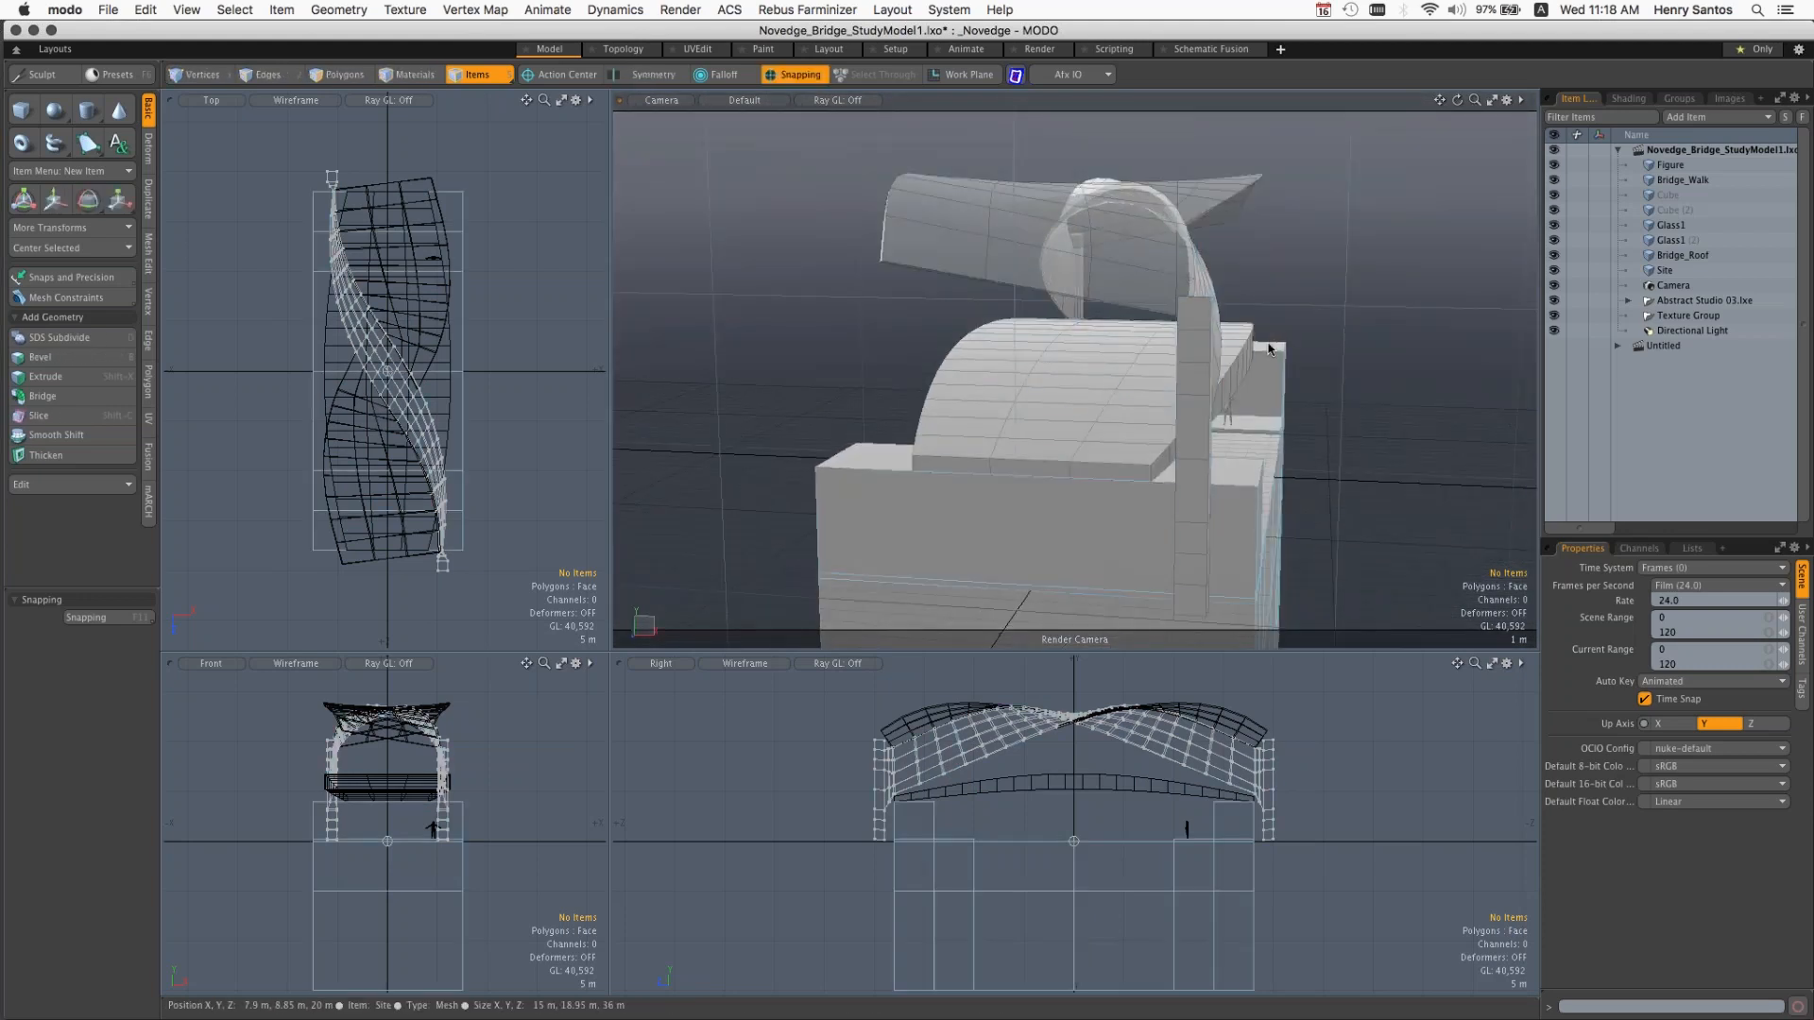
left_click(663, 101)
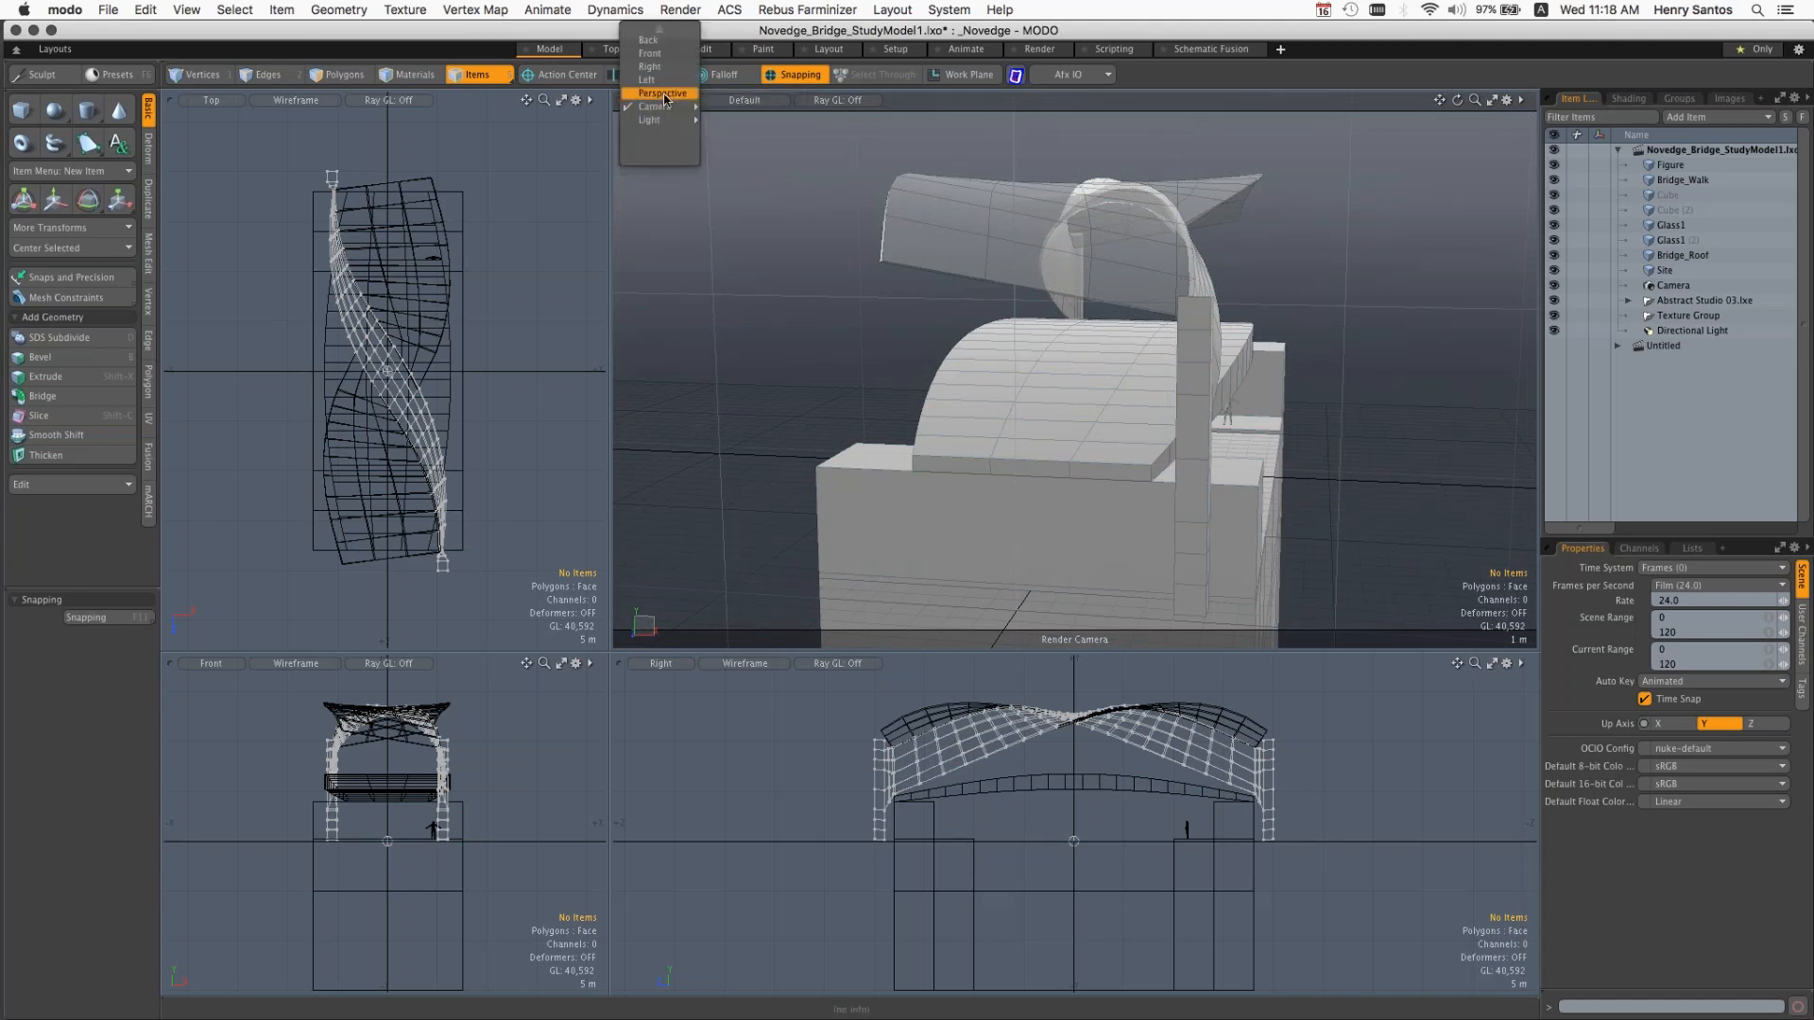
left_click(663, 93)
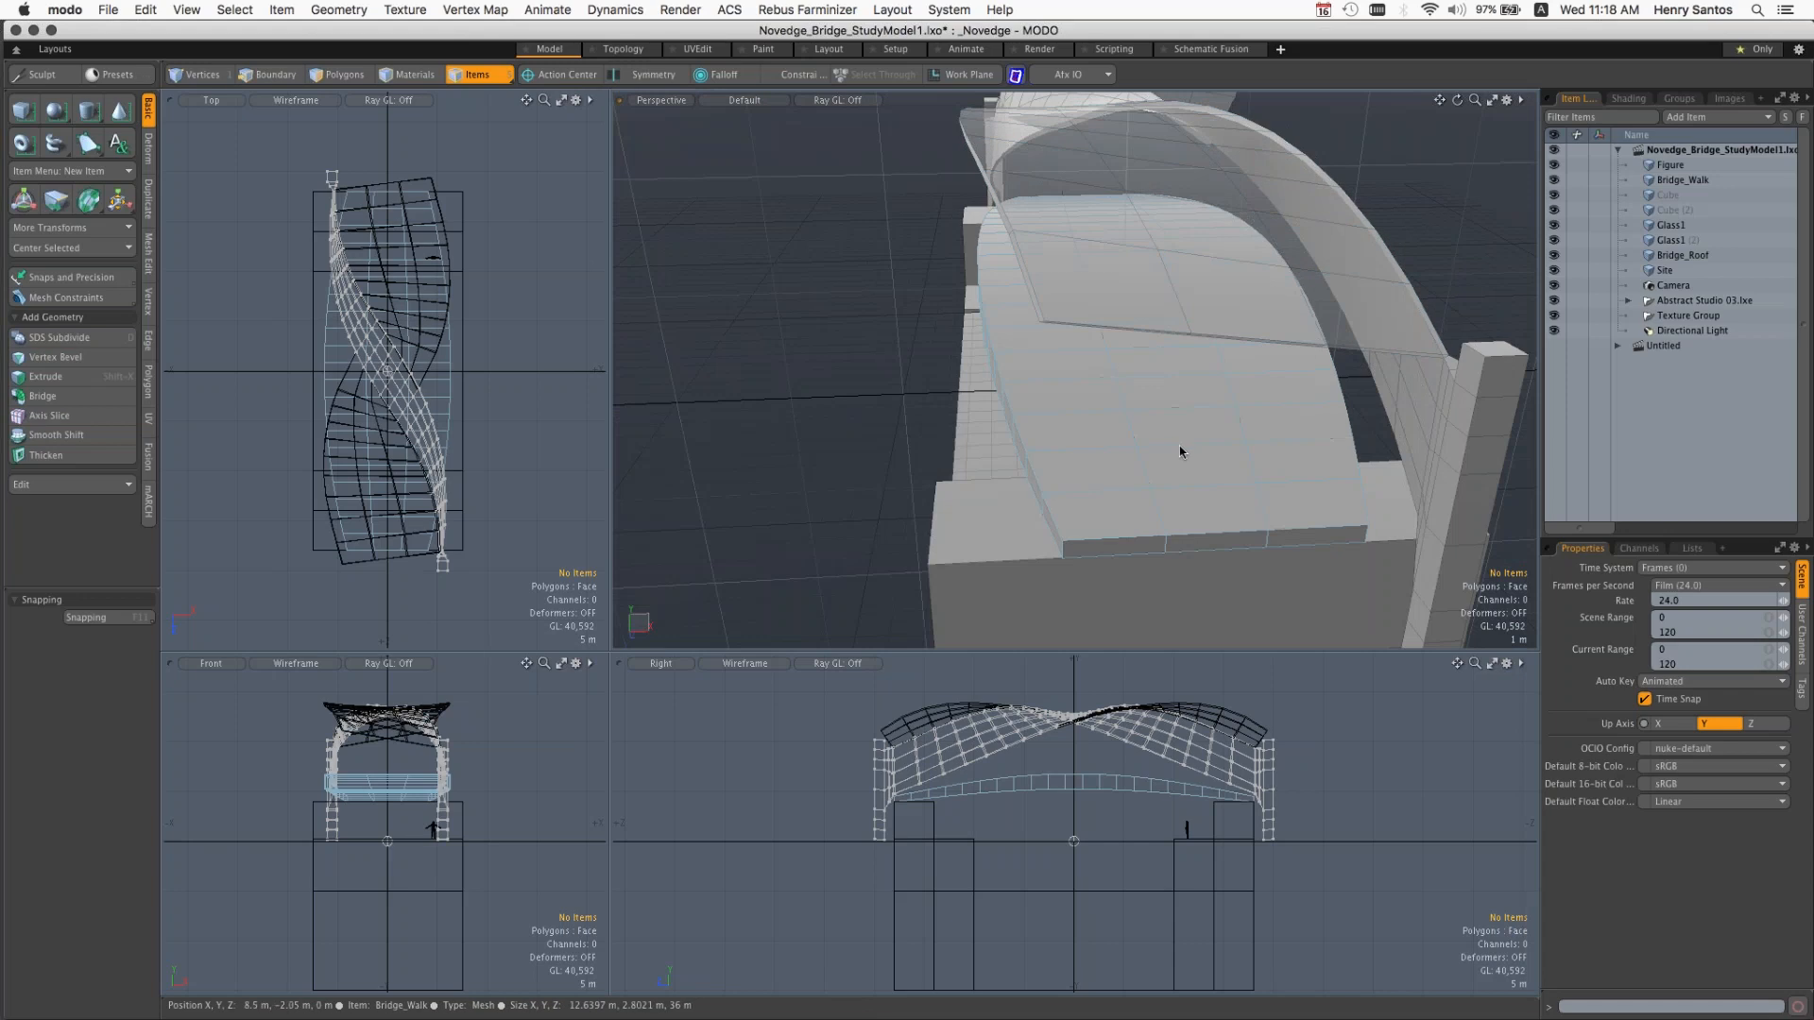
Step: Switch the large perspective viewport through the Top and Right view types, and return it to Perspective
key("ctrl+space")
left_click(1234, 419)
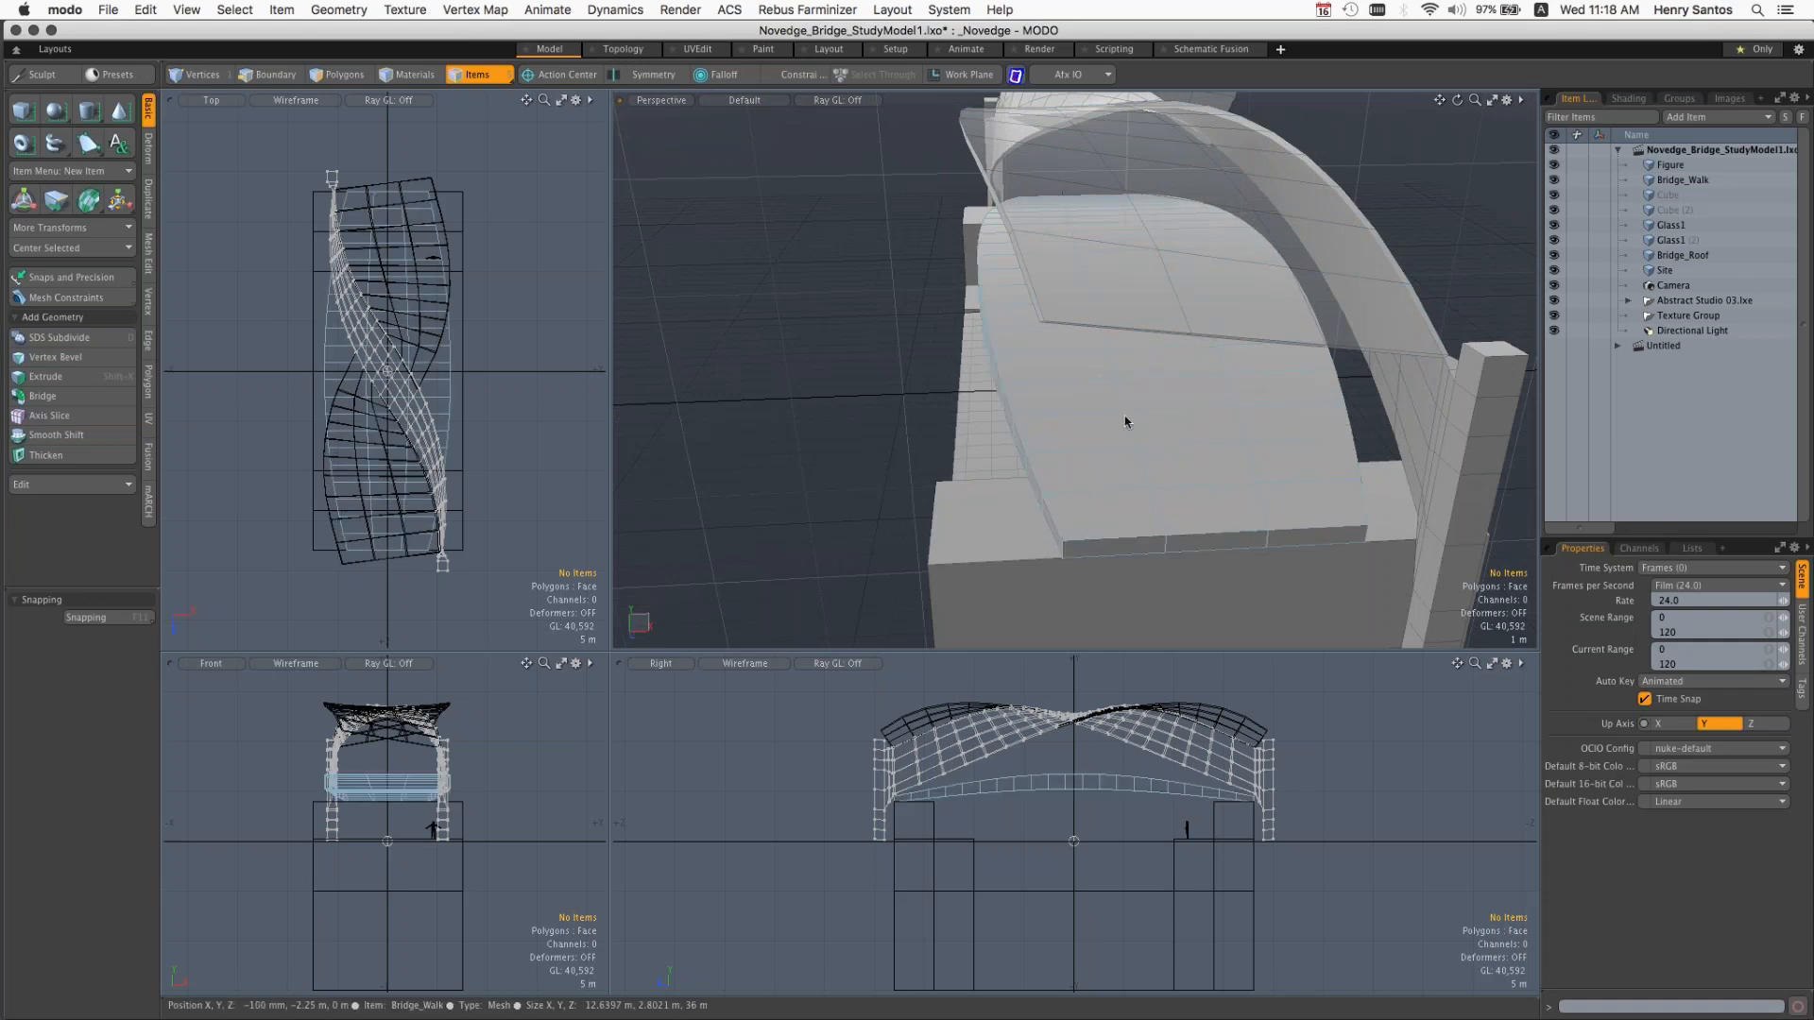
key("ctrl+space")
left_click(1155, 416)
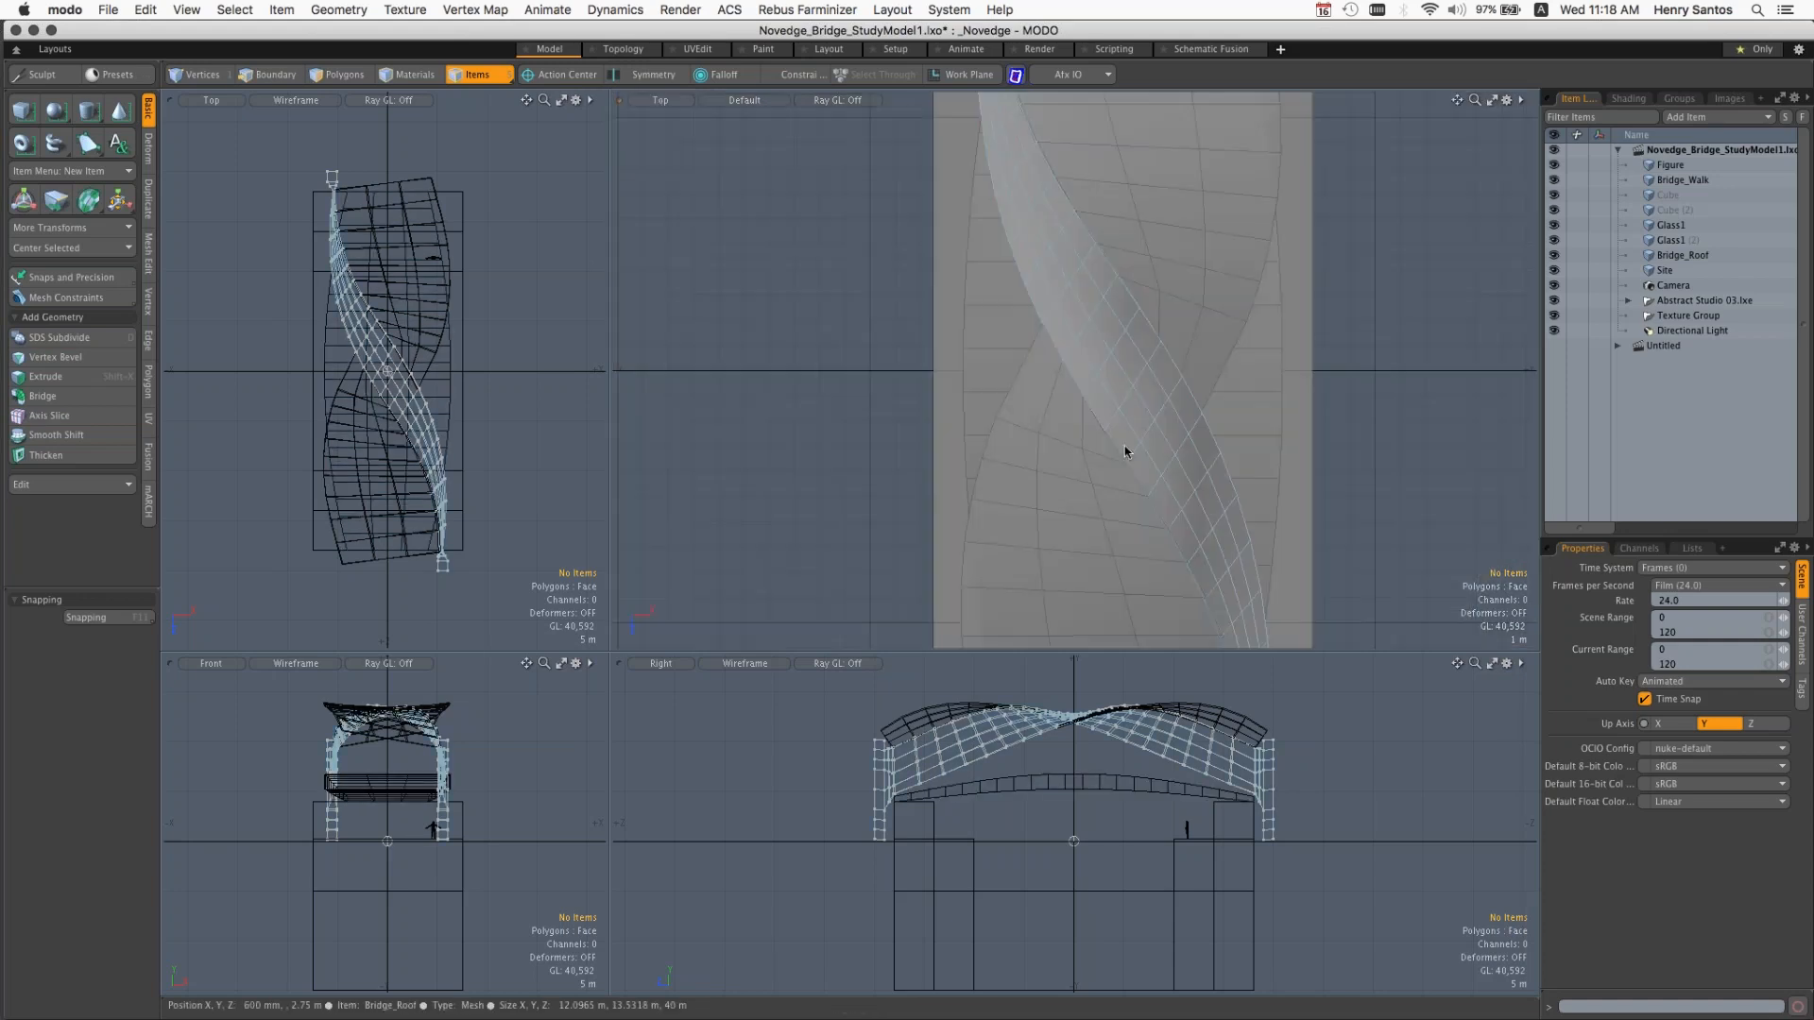
key("ctrl+space")
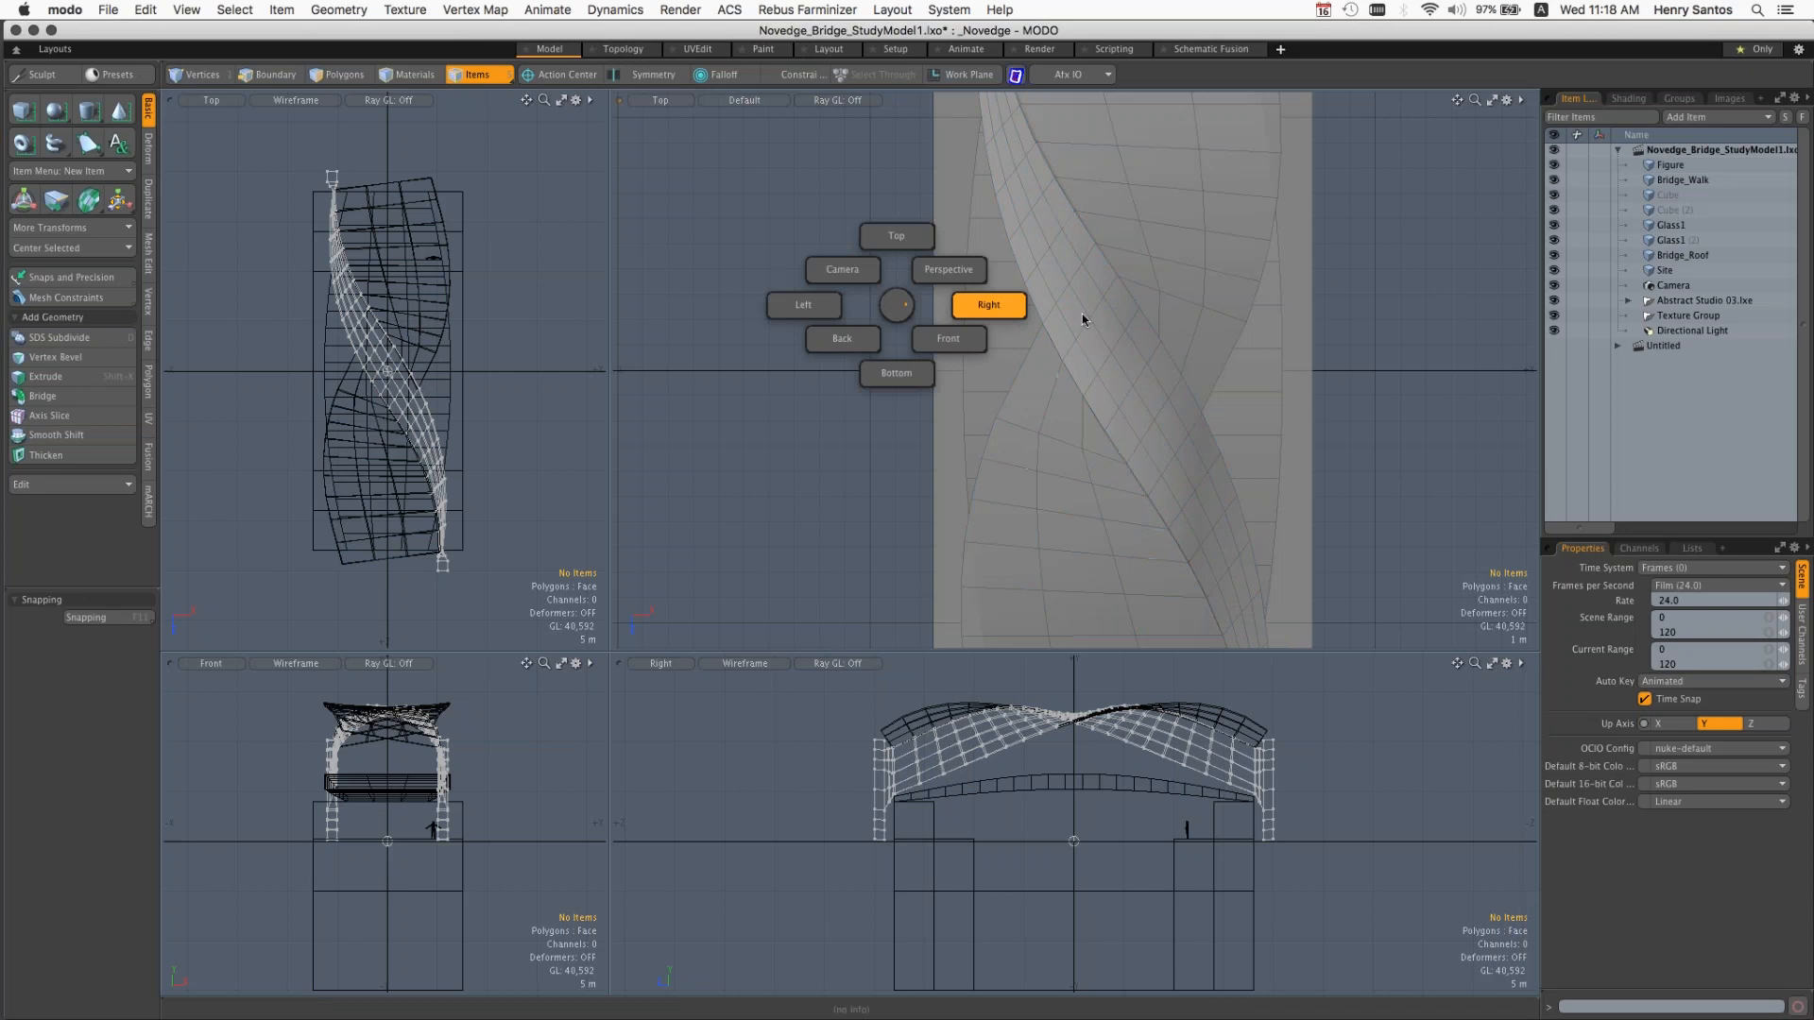
left_click(987, 306)
key("ctrl+space")
left_click(1218, 353)
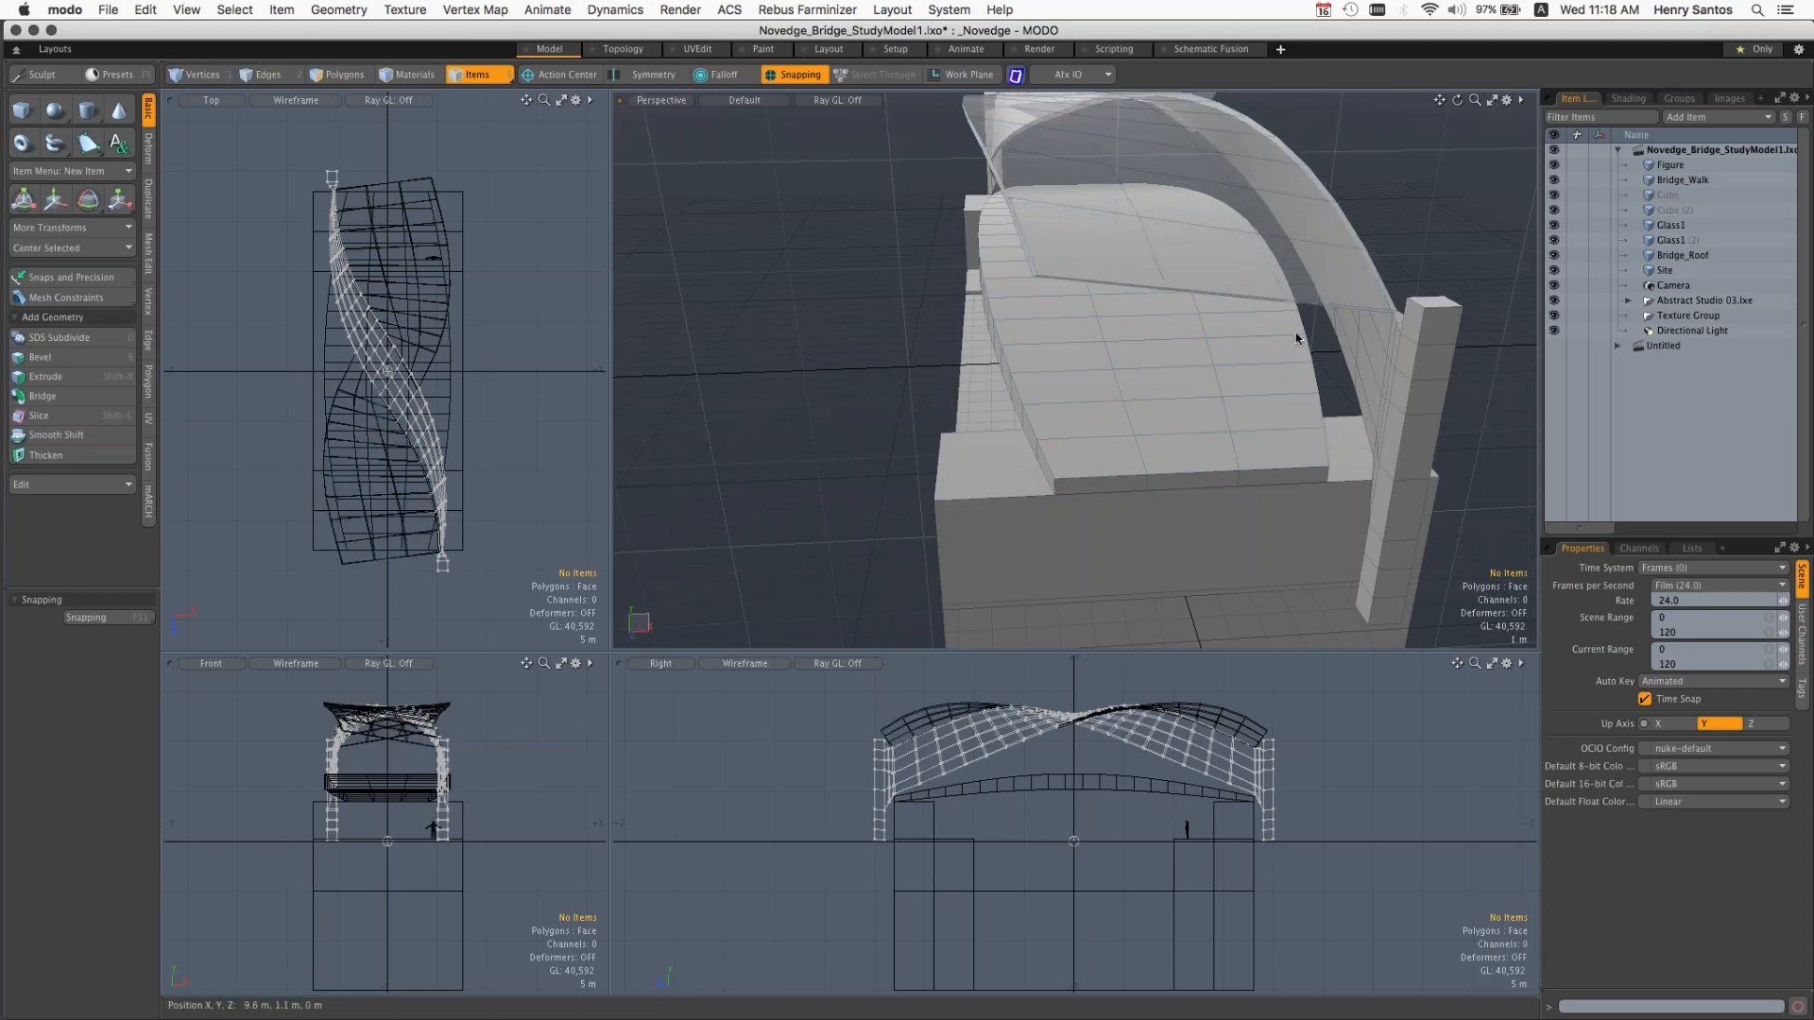
Step: Enlarge the perspective viewport, orbit the shaded bridge, and switch the enlarged viewport to the Top view
key("ctrl+space")
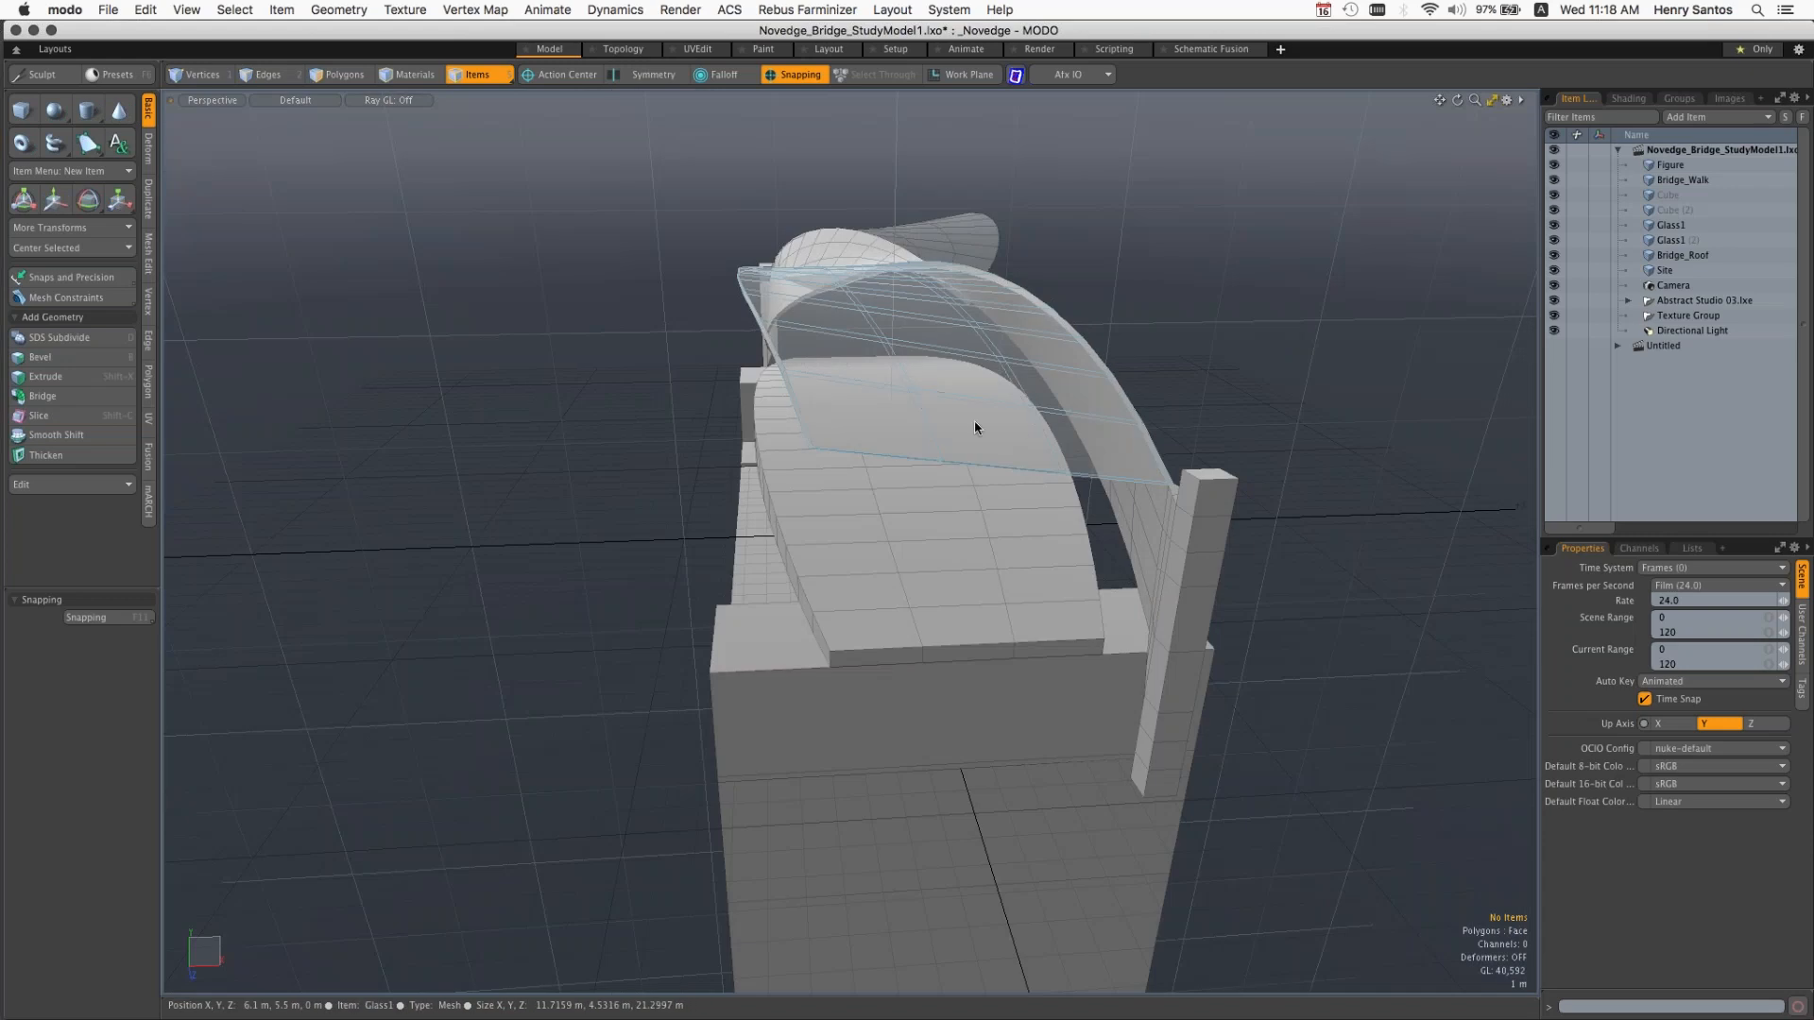
left_click_drag(927, 521, 1033, 559, "alt")
key("ctrl+space")
left_click(983, 486)
left_click_drag(1177, 568, 1040, 544, "ctrl+alt")
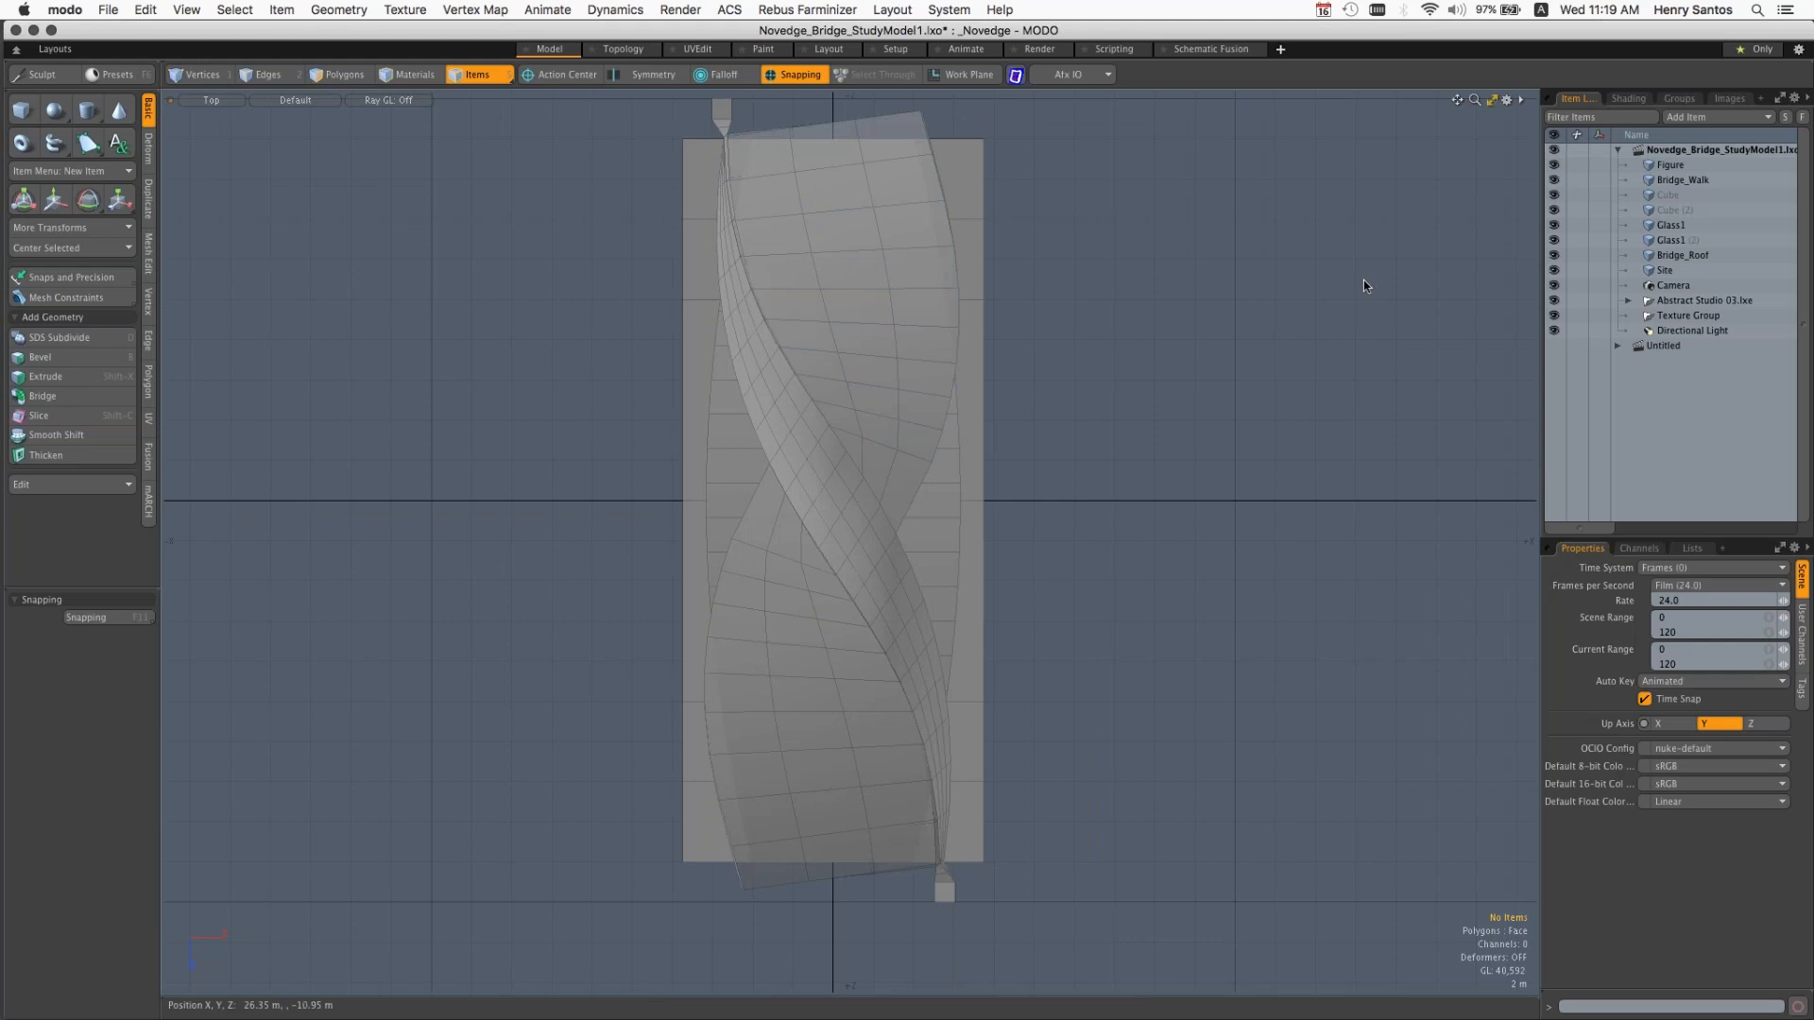
Step: Turn off Make Inactive Same as Active for the enlarged viewport's inactive meshes, and switch that viewport to Perspective
key("o")
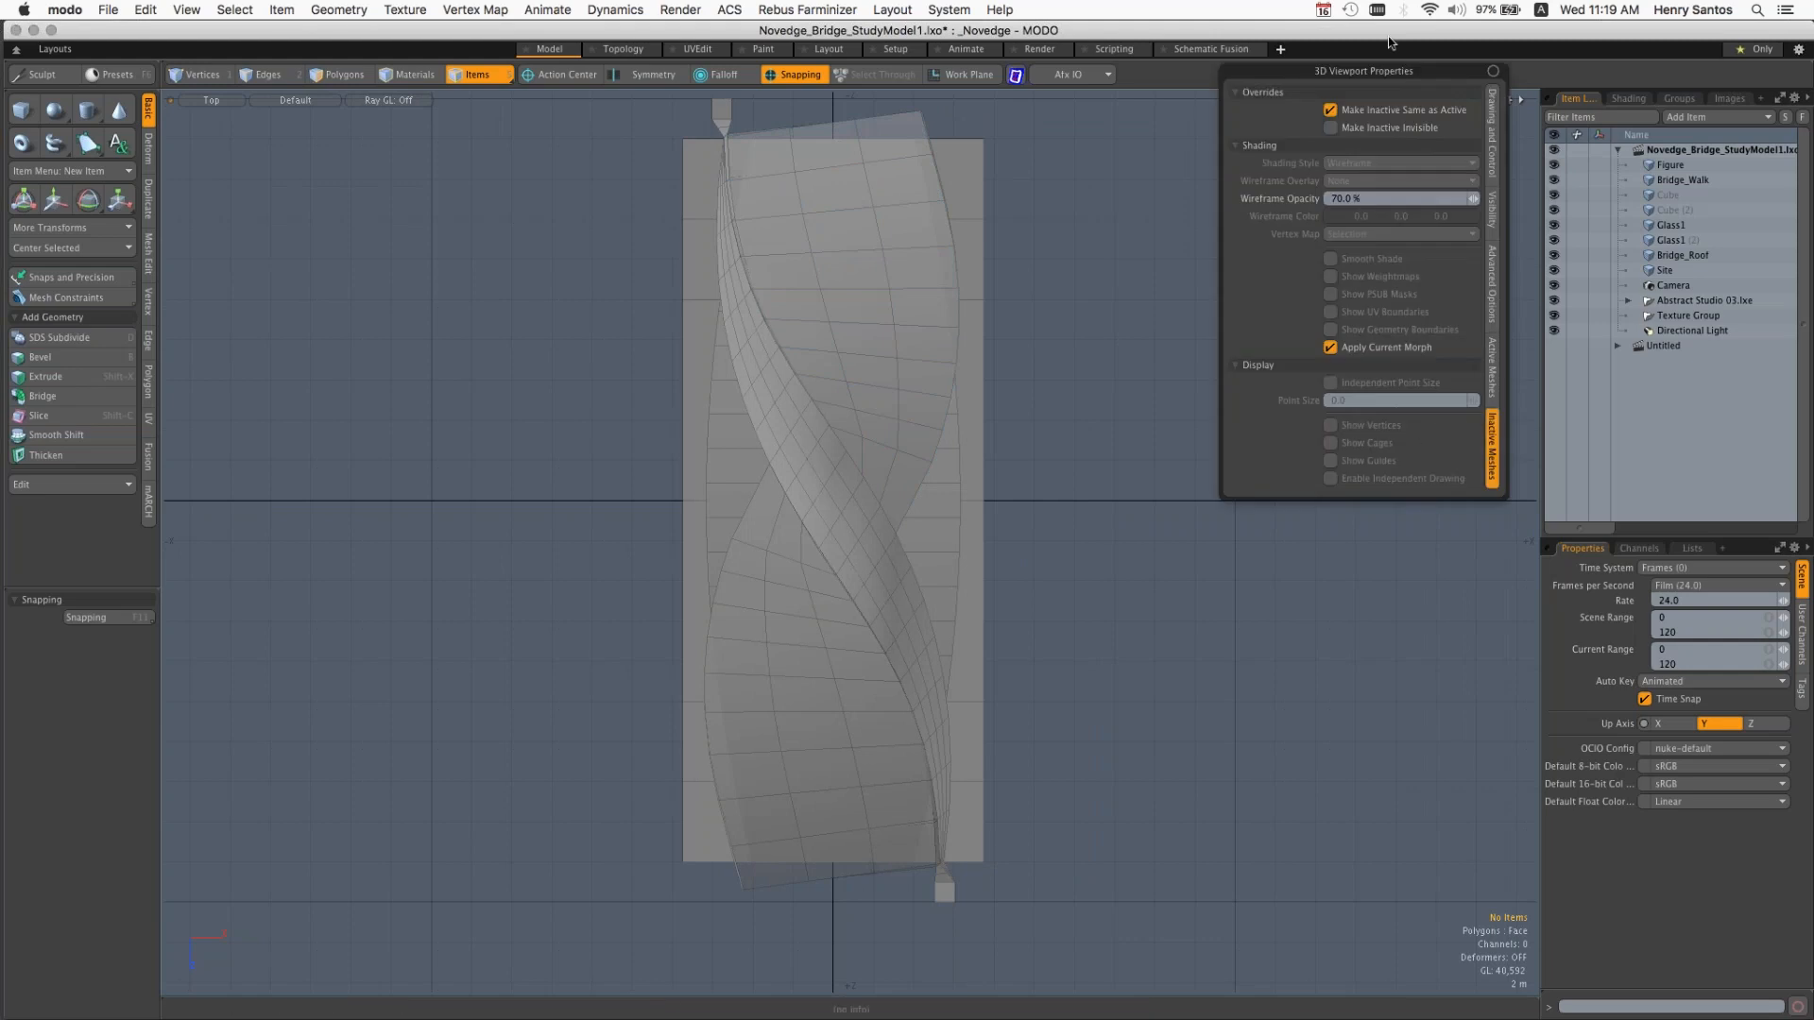
left_click(1351, 110)
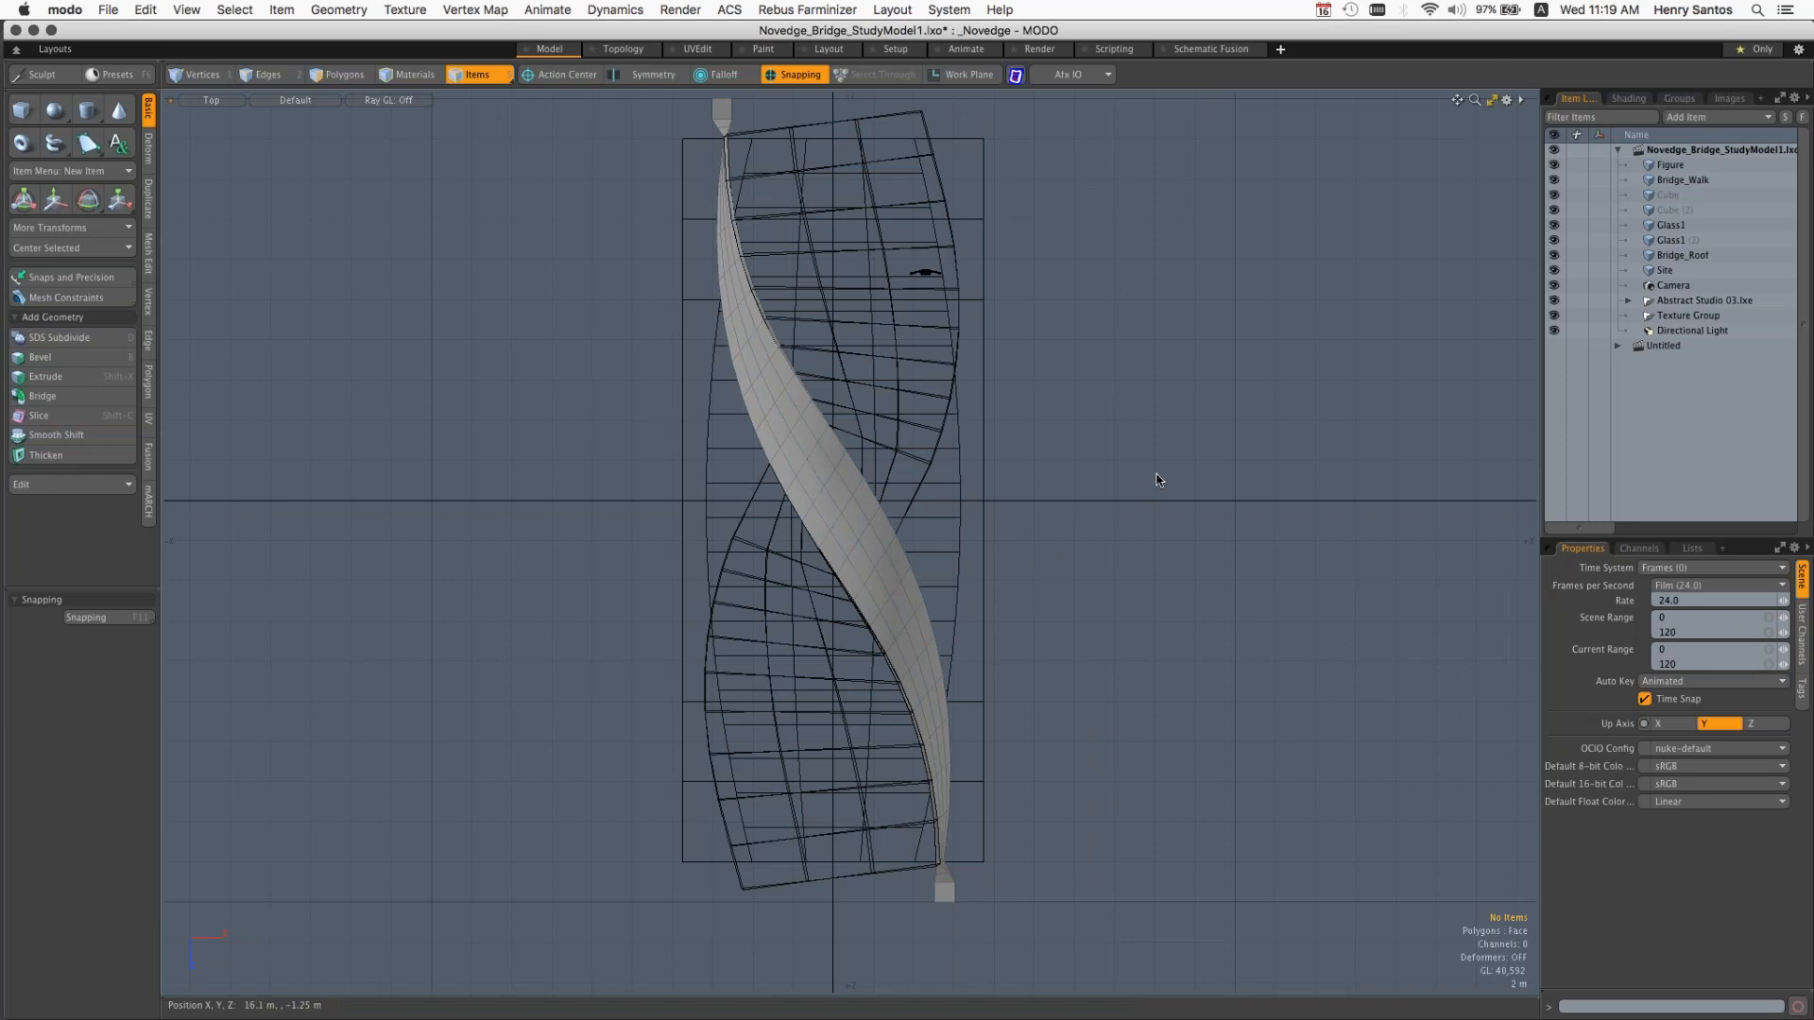
key("ctrl+space")
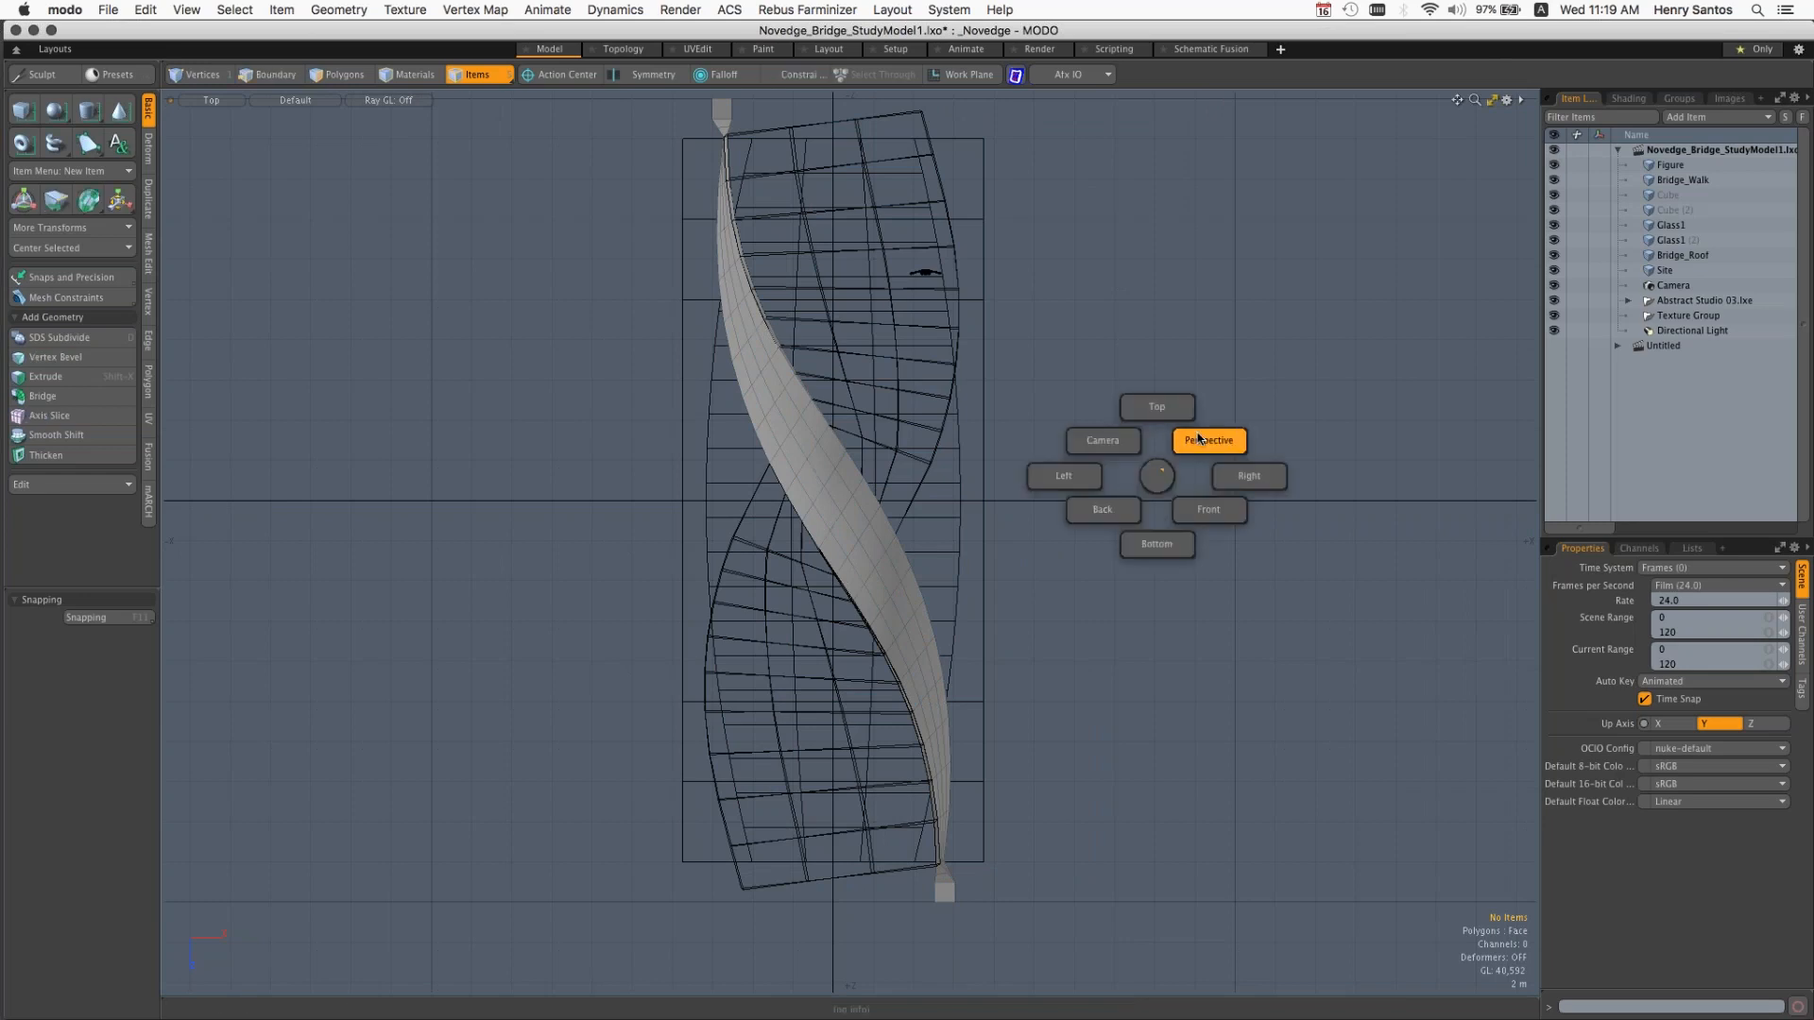
left_click(1198, 434)
left_click_drag(1198, 434, 879, 520, "alt")
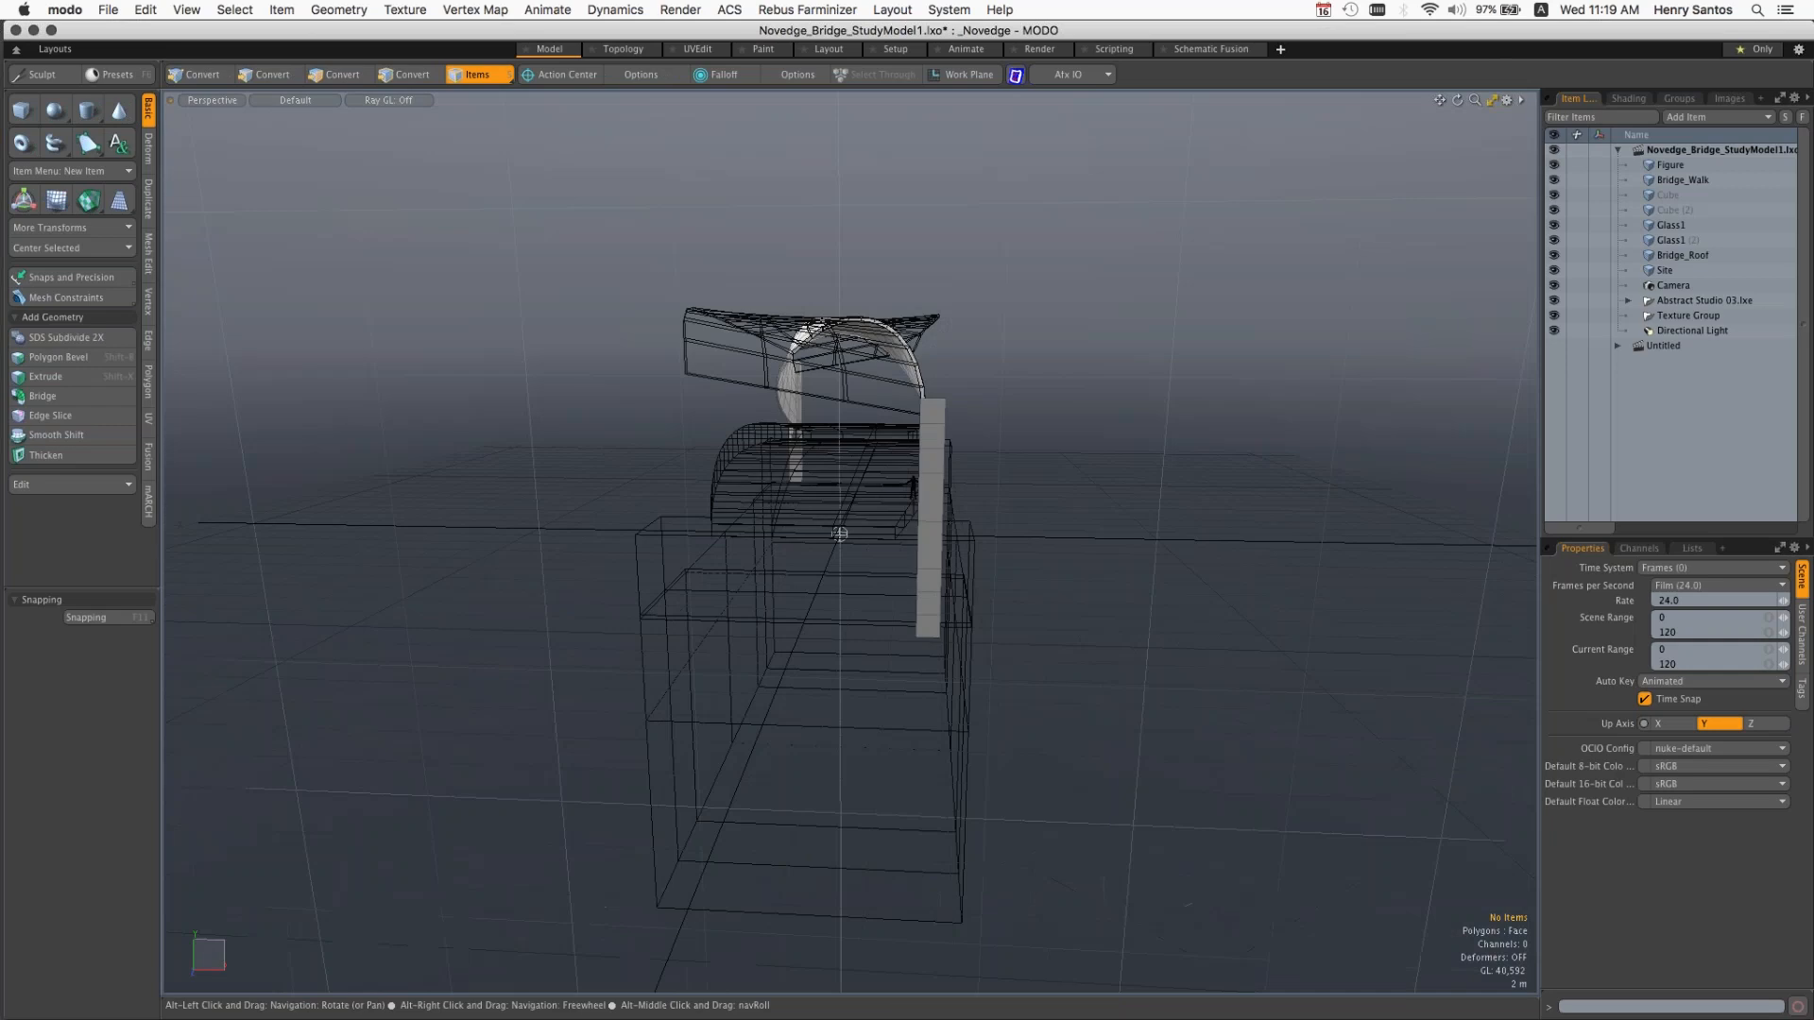
left_click_drag(1092, 553, 1081, 570, "alt")
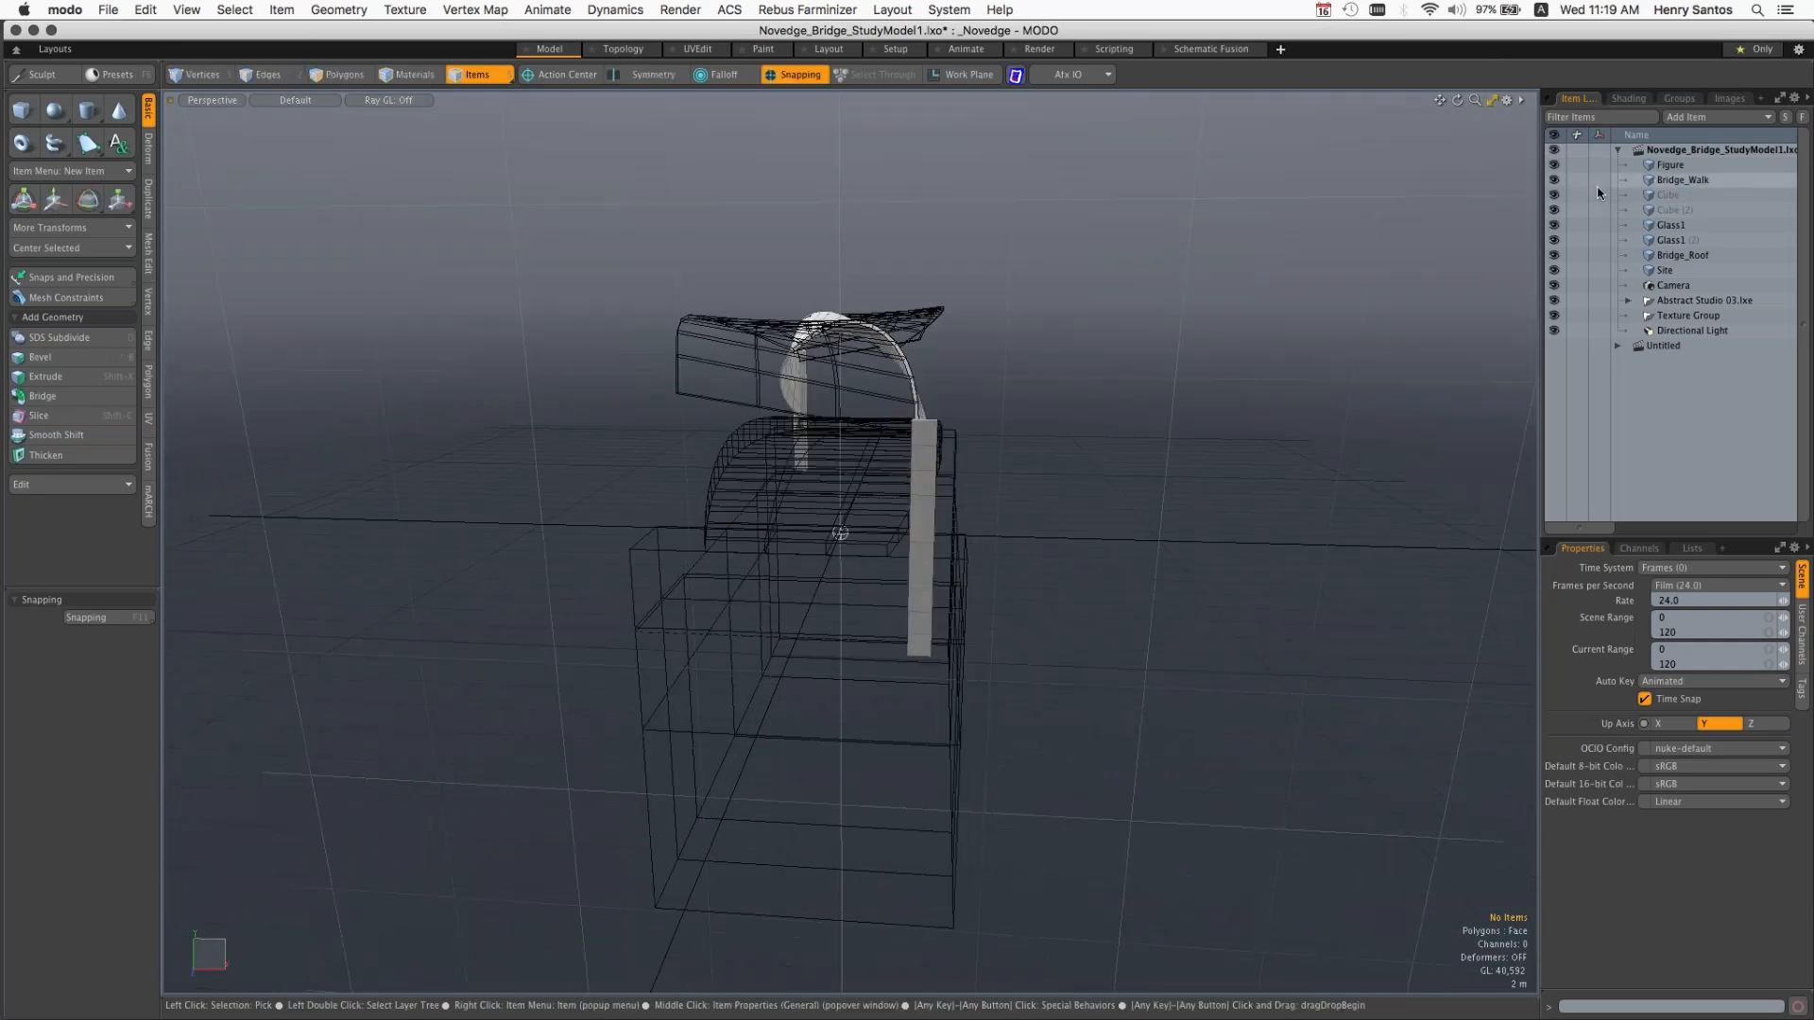
Step: Hide the Bridge_Walk, both Glass1 meshes, Bridge_Roof and Figure, so that only the Site mesh is left in the viewport
left_click(1554, 180)
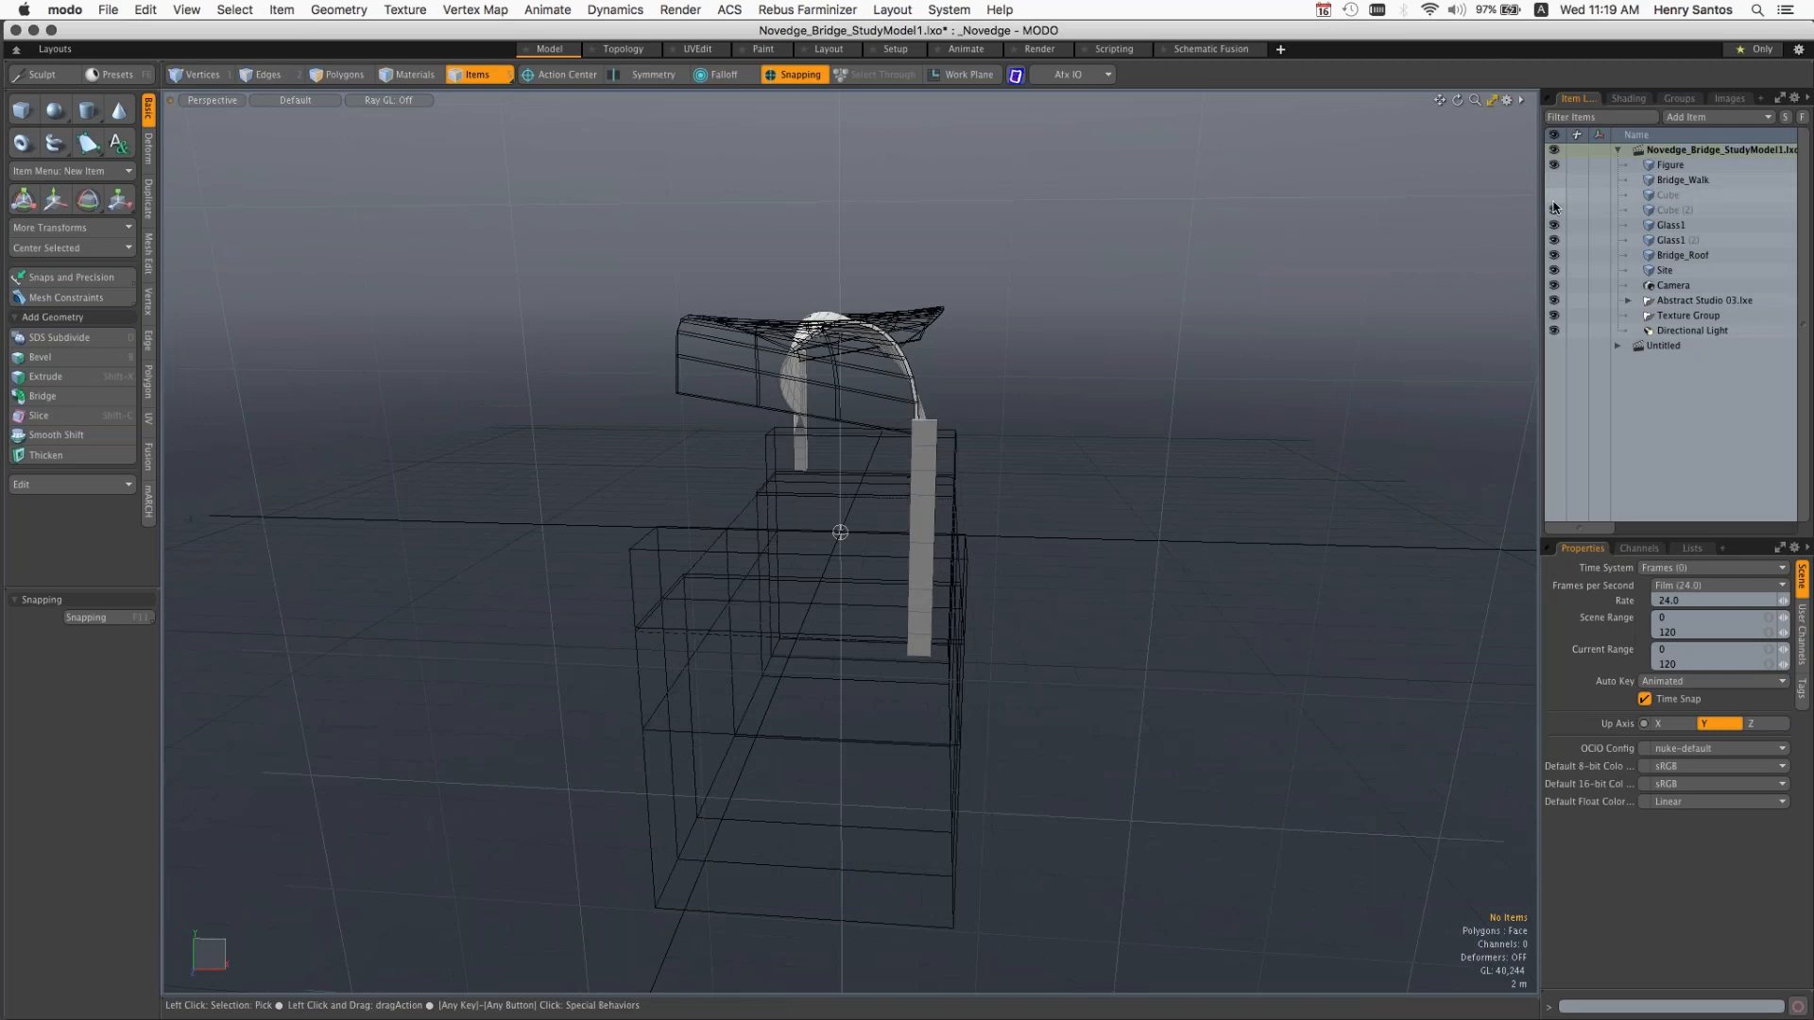
left_click(1554, 225)
left_click(1554, 210)
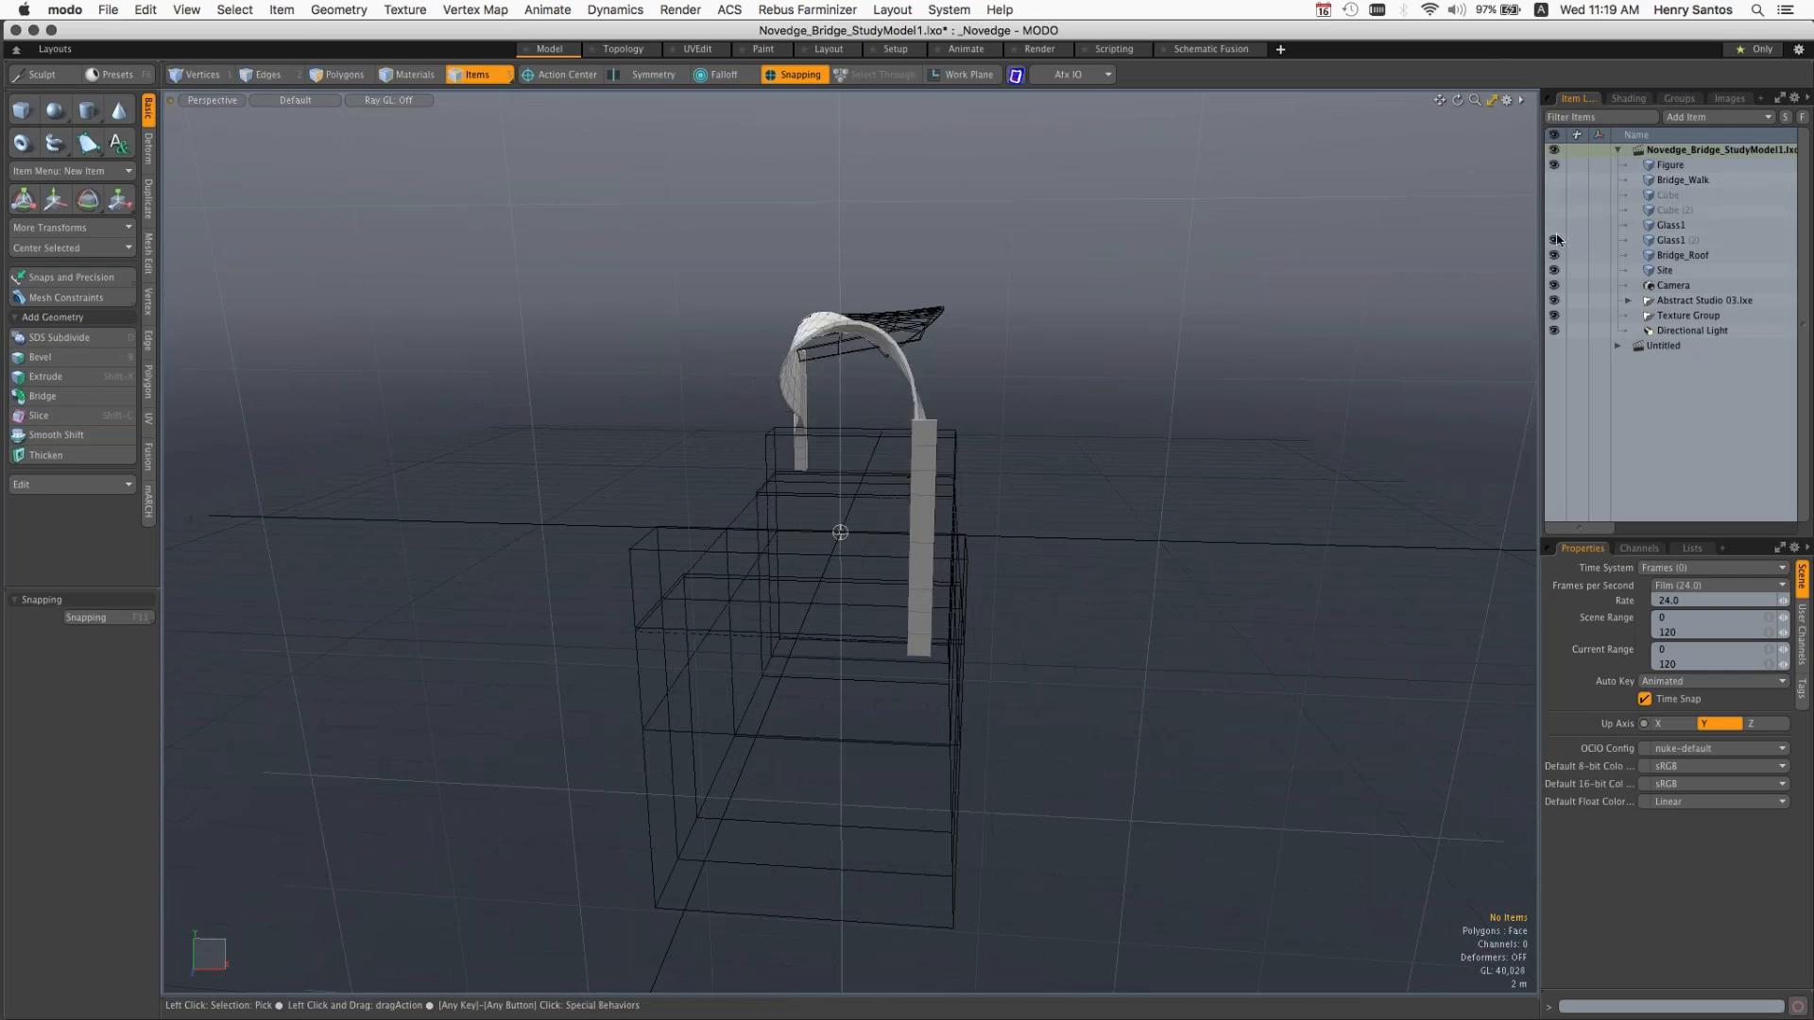
left_click(1555, 240)
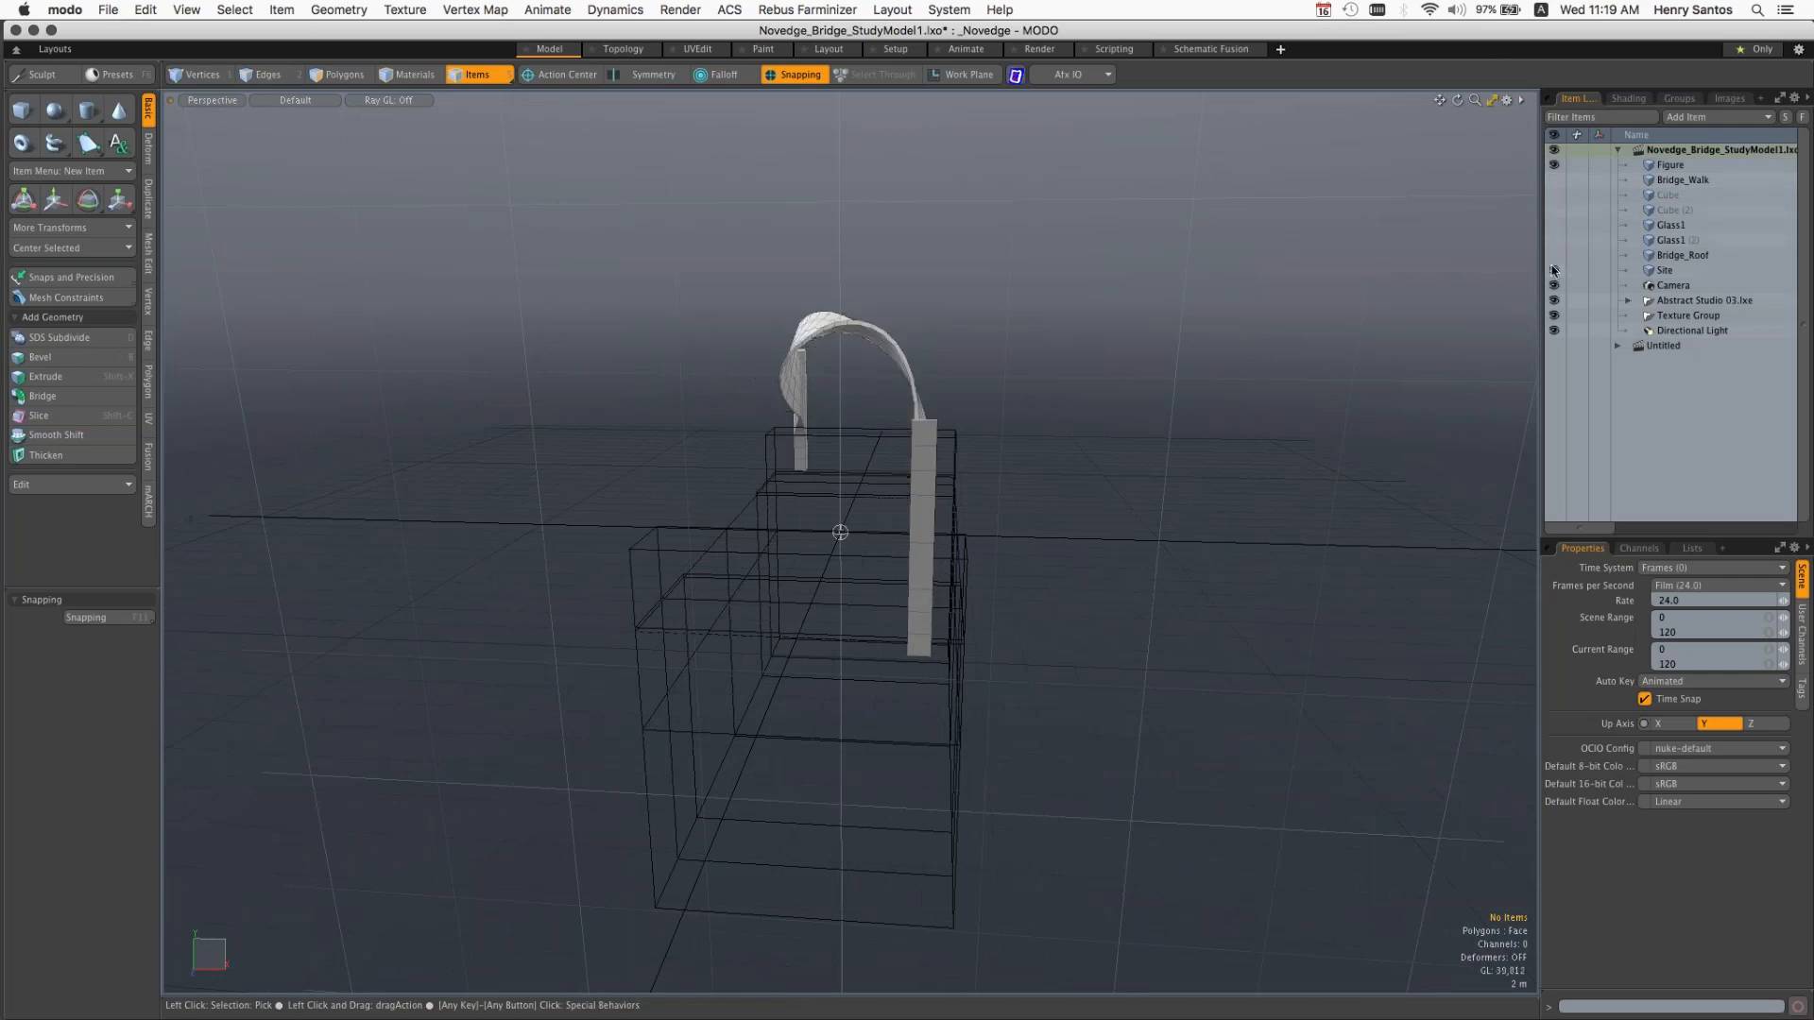
left_click(1555, 255)
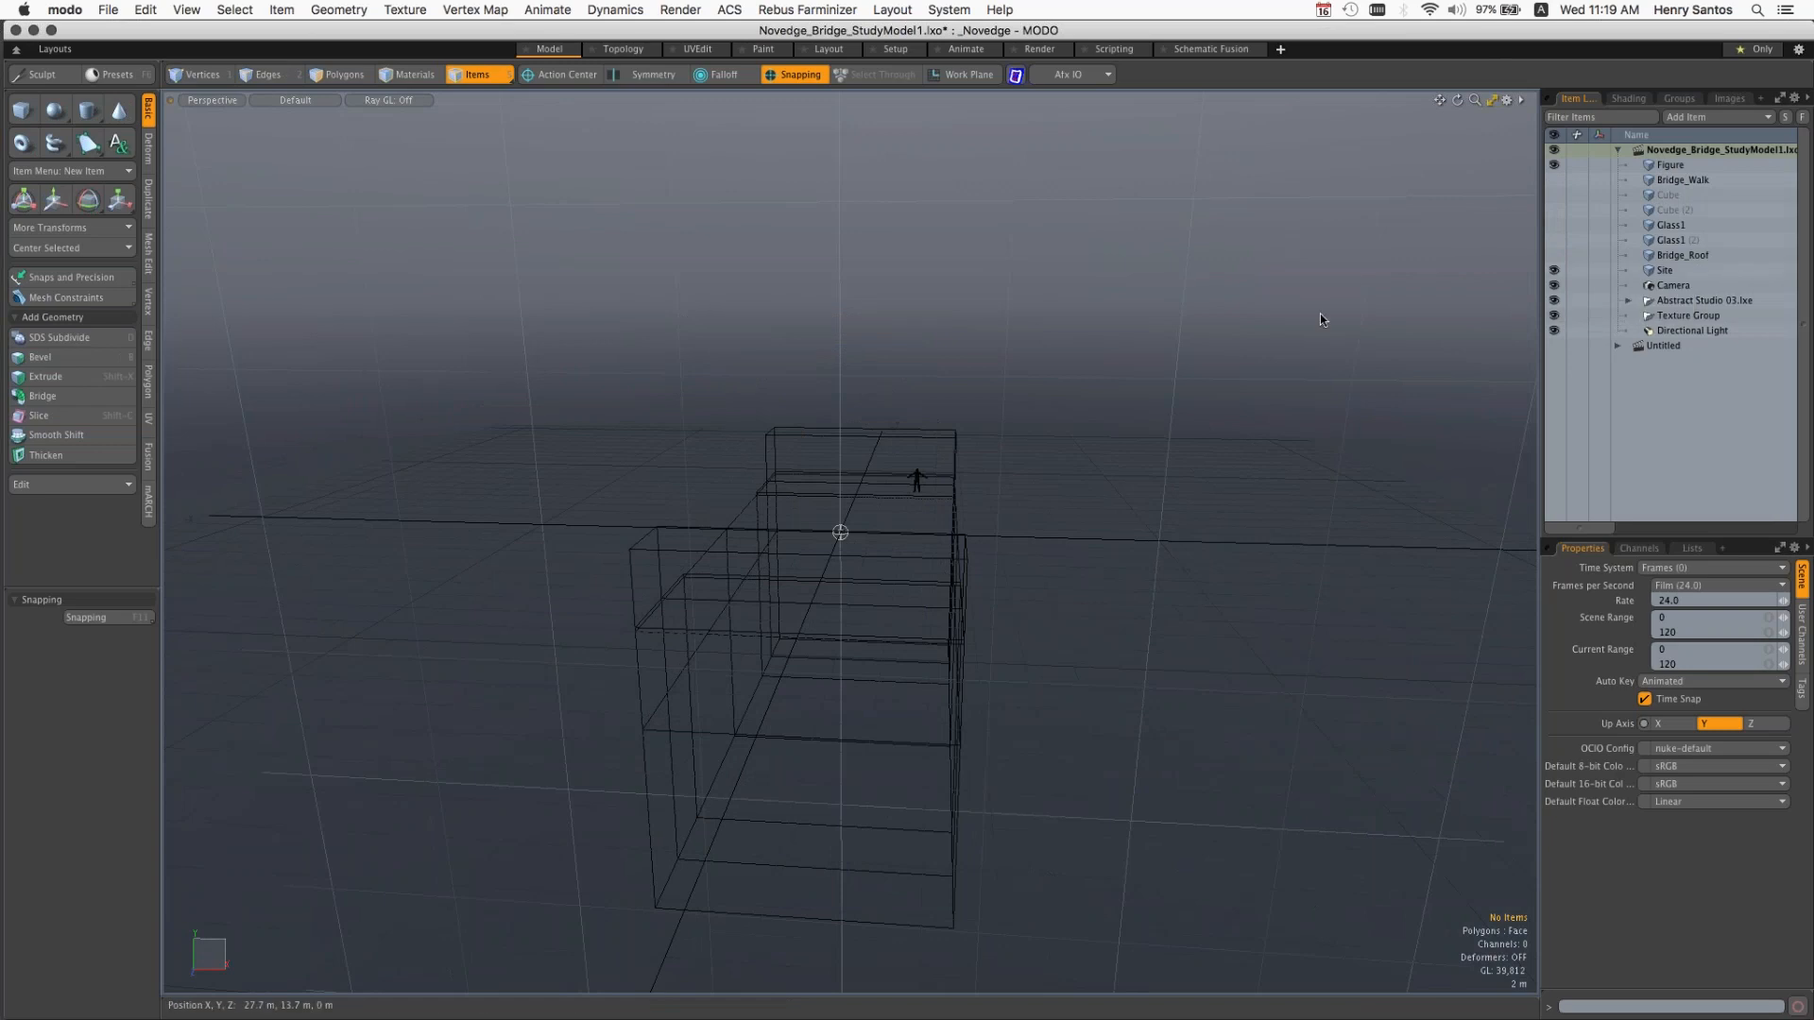
left_click_drag(1287, 450, 1040, 454, "alt")
left_click(1684, 166)
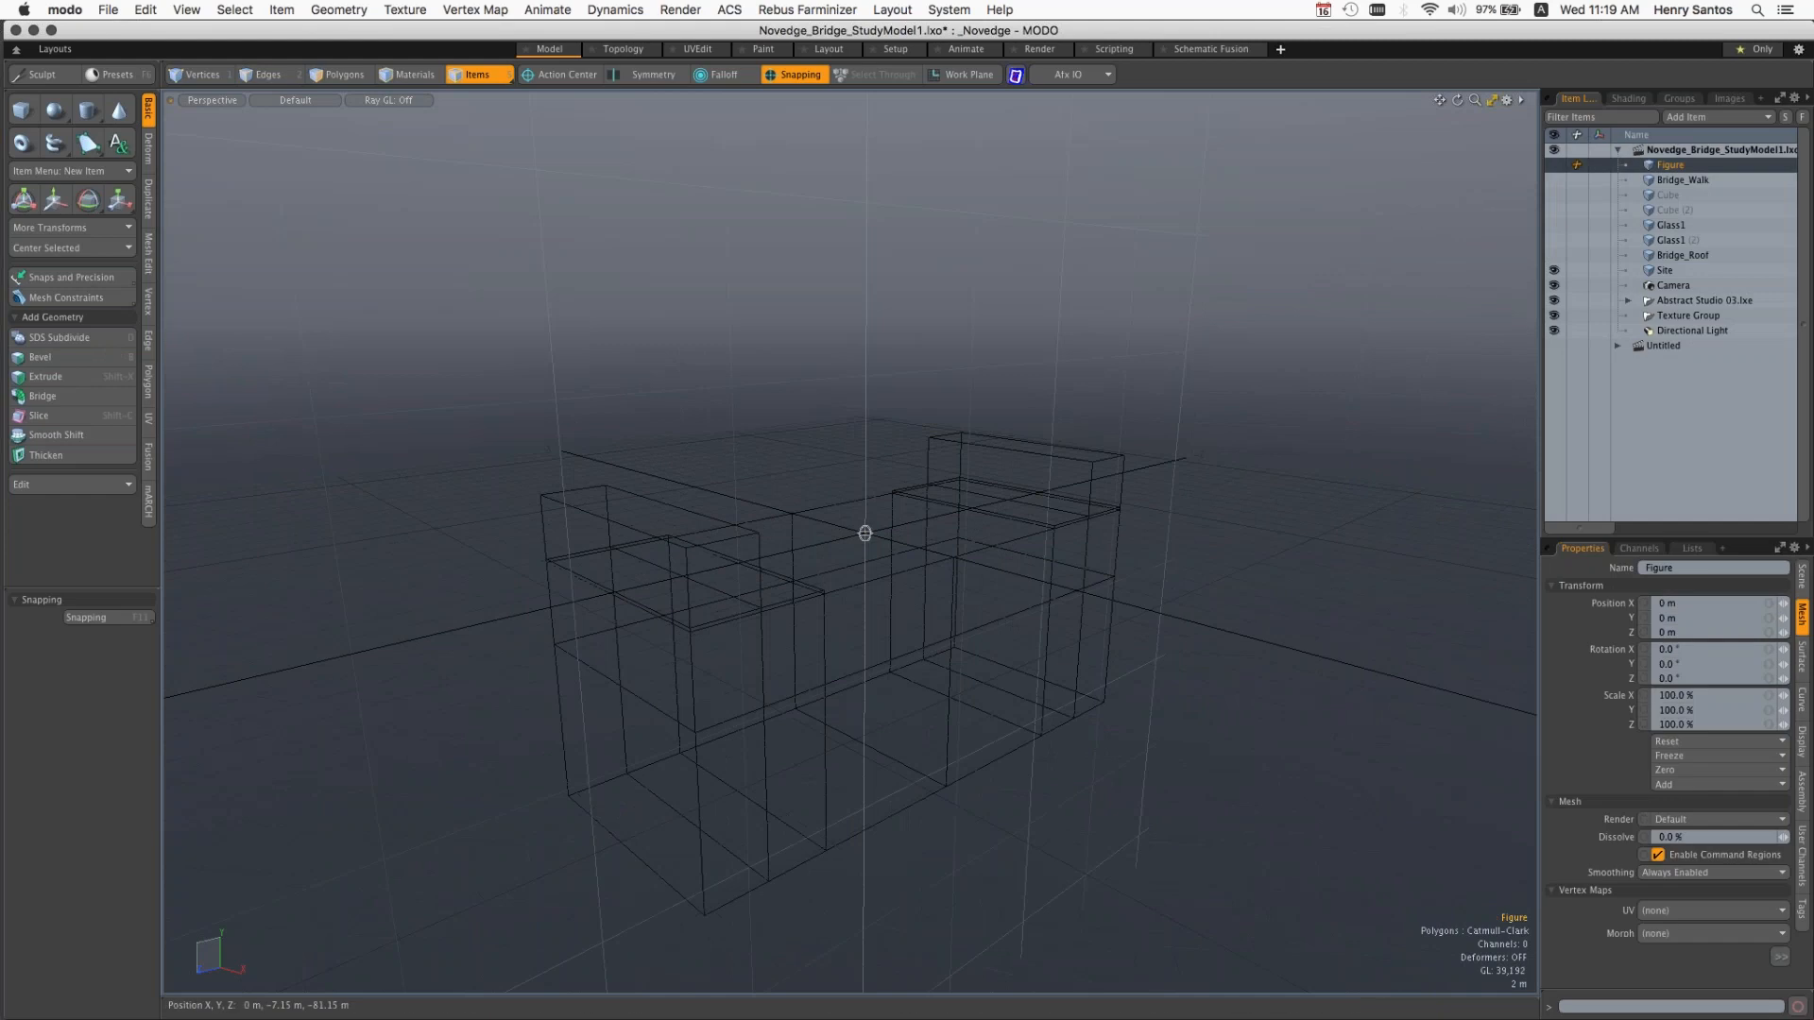
Step: Select the Site mesh and examine its blocks from above and below
left_click_drag(1200, 510, 1148, 519, "alt")
mouse_move(1148, 519)
left_mouse_down("ctrl+alt")
mouse_move(1193, 517)
mouse_move(1196, 492)
mouse_move(1394, 515)
left_mouse_up("ctrl+alt")
left_click(1196, 491)
left_click_drag(1393, 515, 1332, 515, "ctrl+alt")
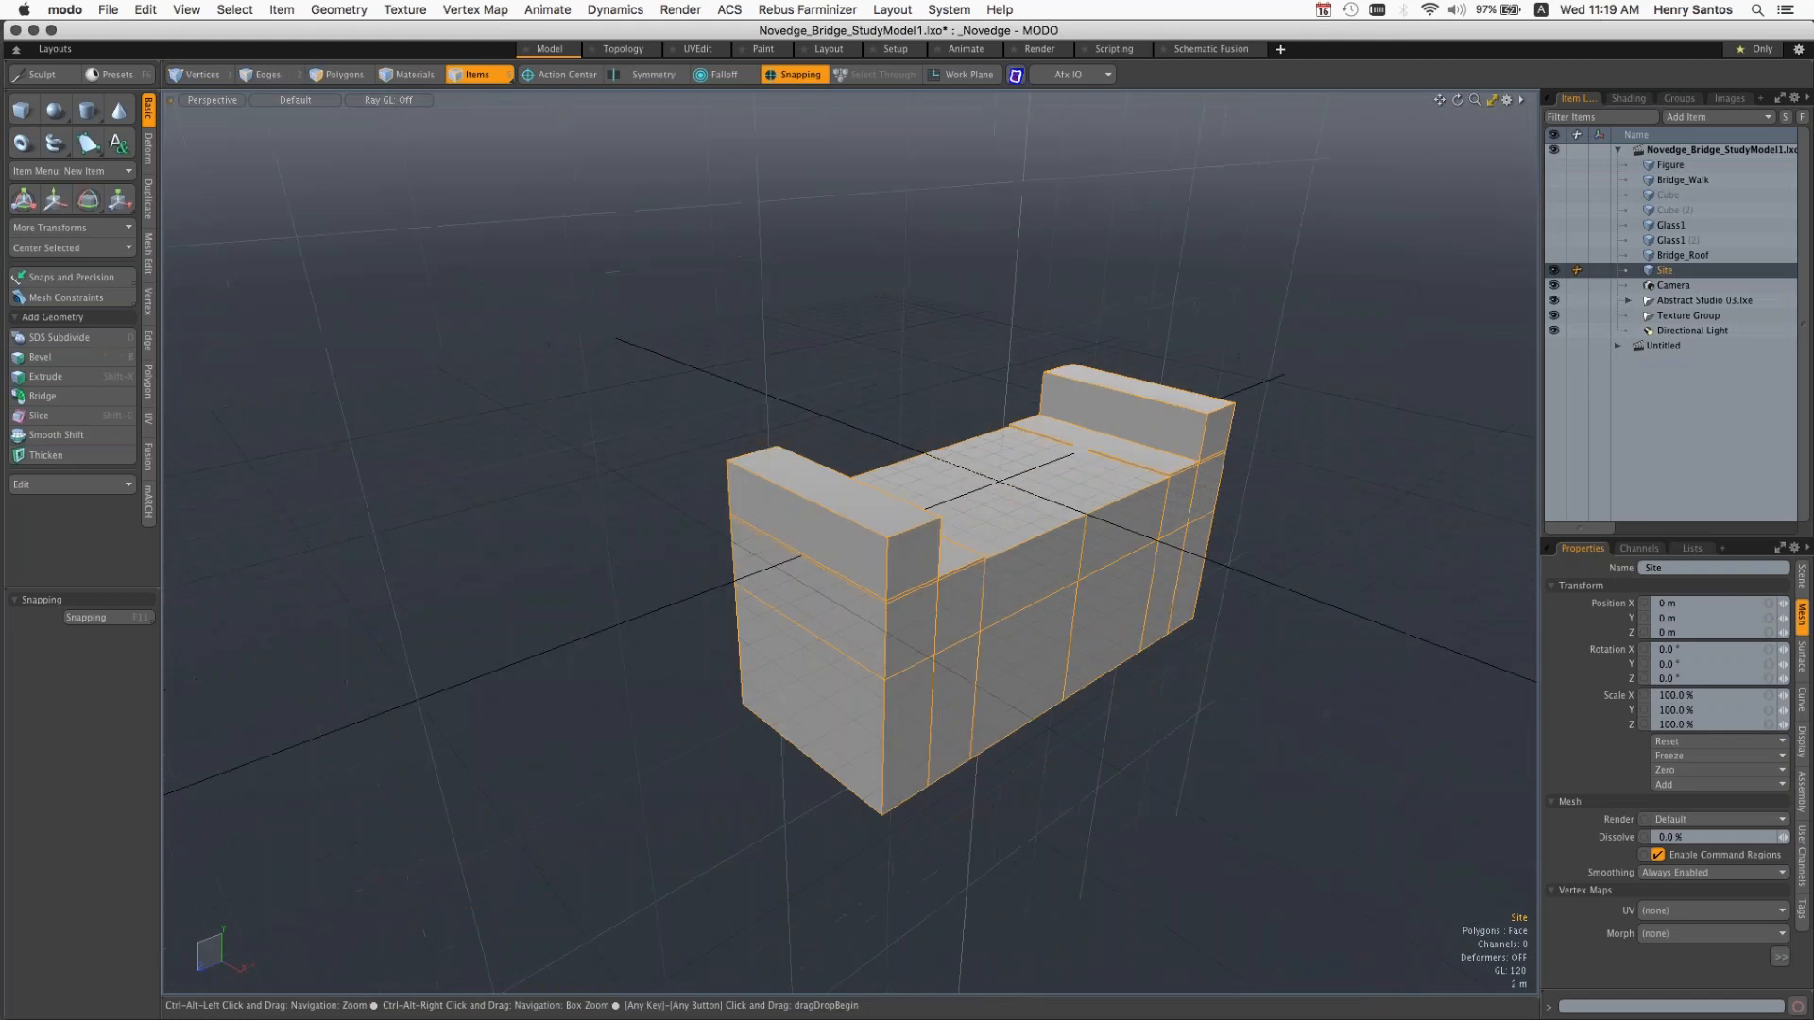
left_click_drag(1167, 516, 1214, 516, "ctrl+alt")
left_click_drag(1214, 516, 1134, 462, "alt")
left_click_drag(1019, 406, 1175, 375, "alt+shift")
left_click_drag(1188, 605, 1130, 508, "alt")
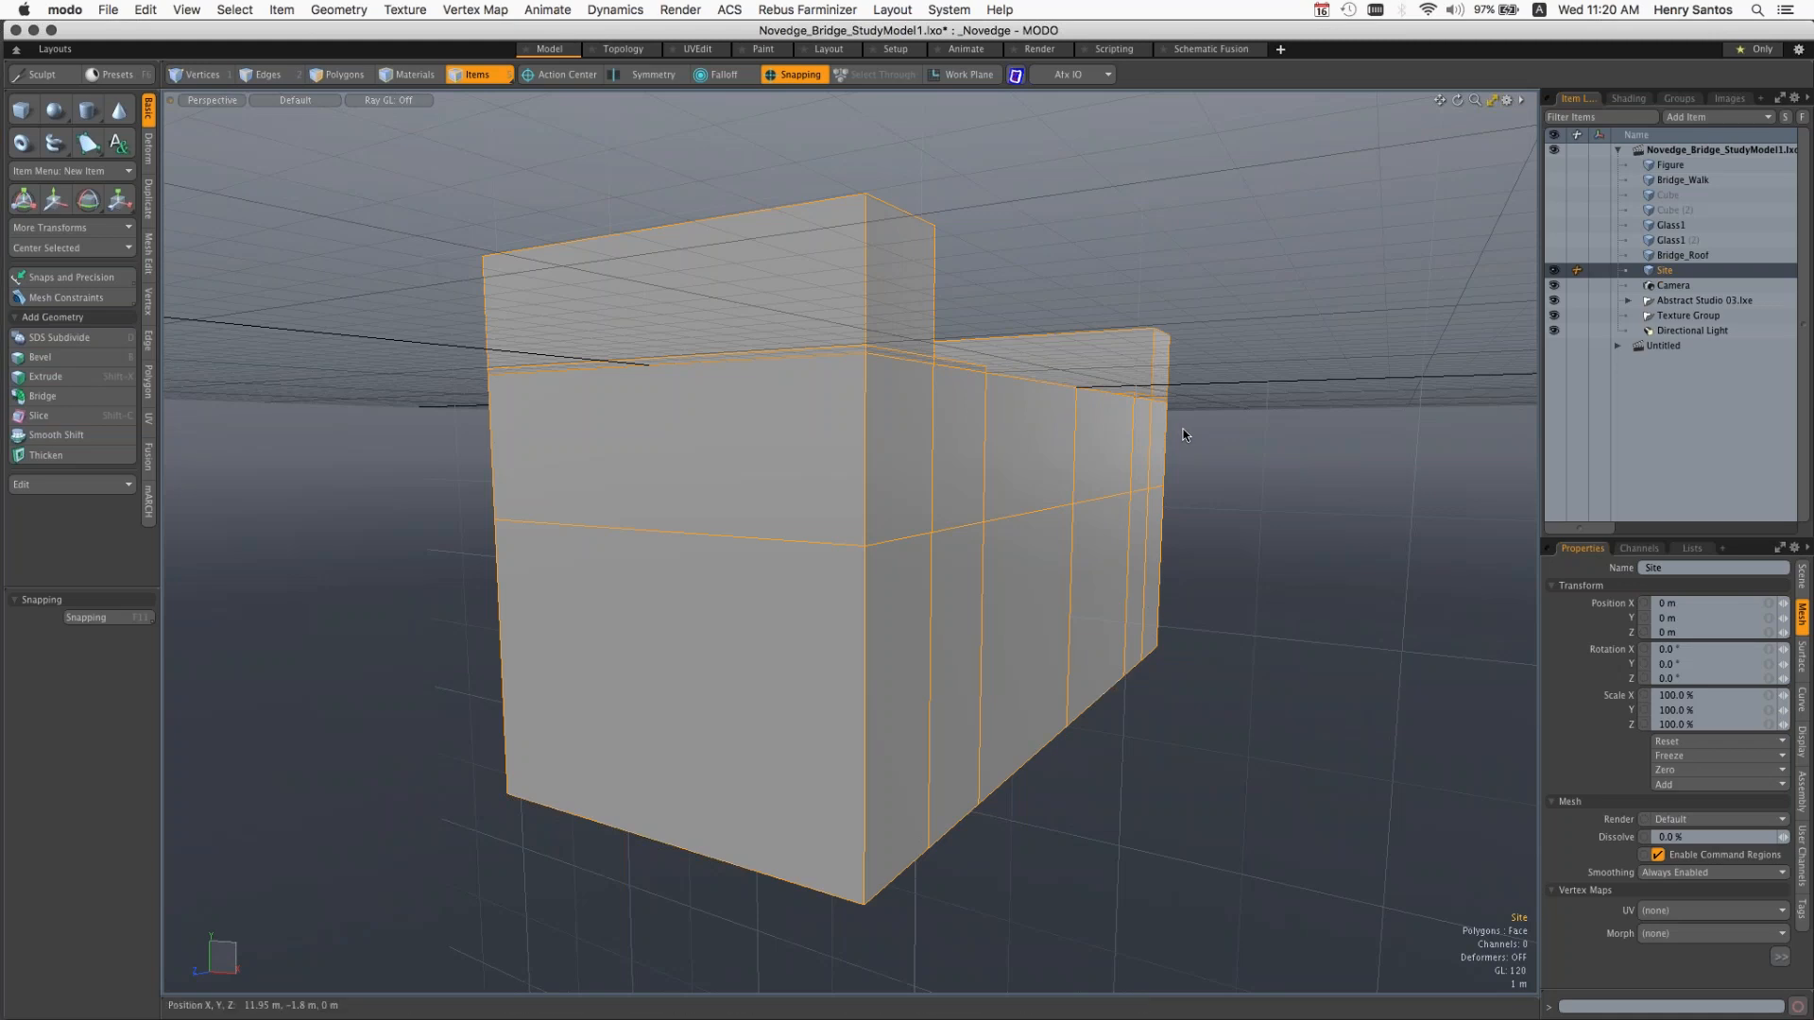
key("alt")
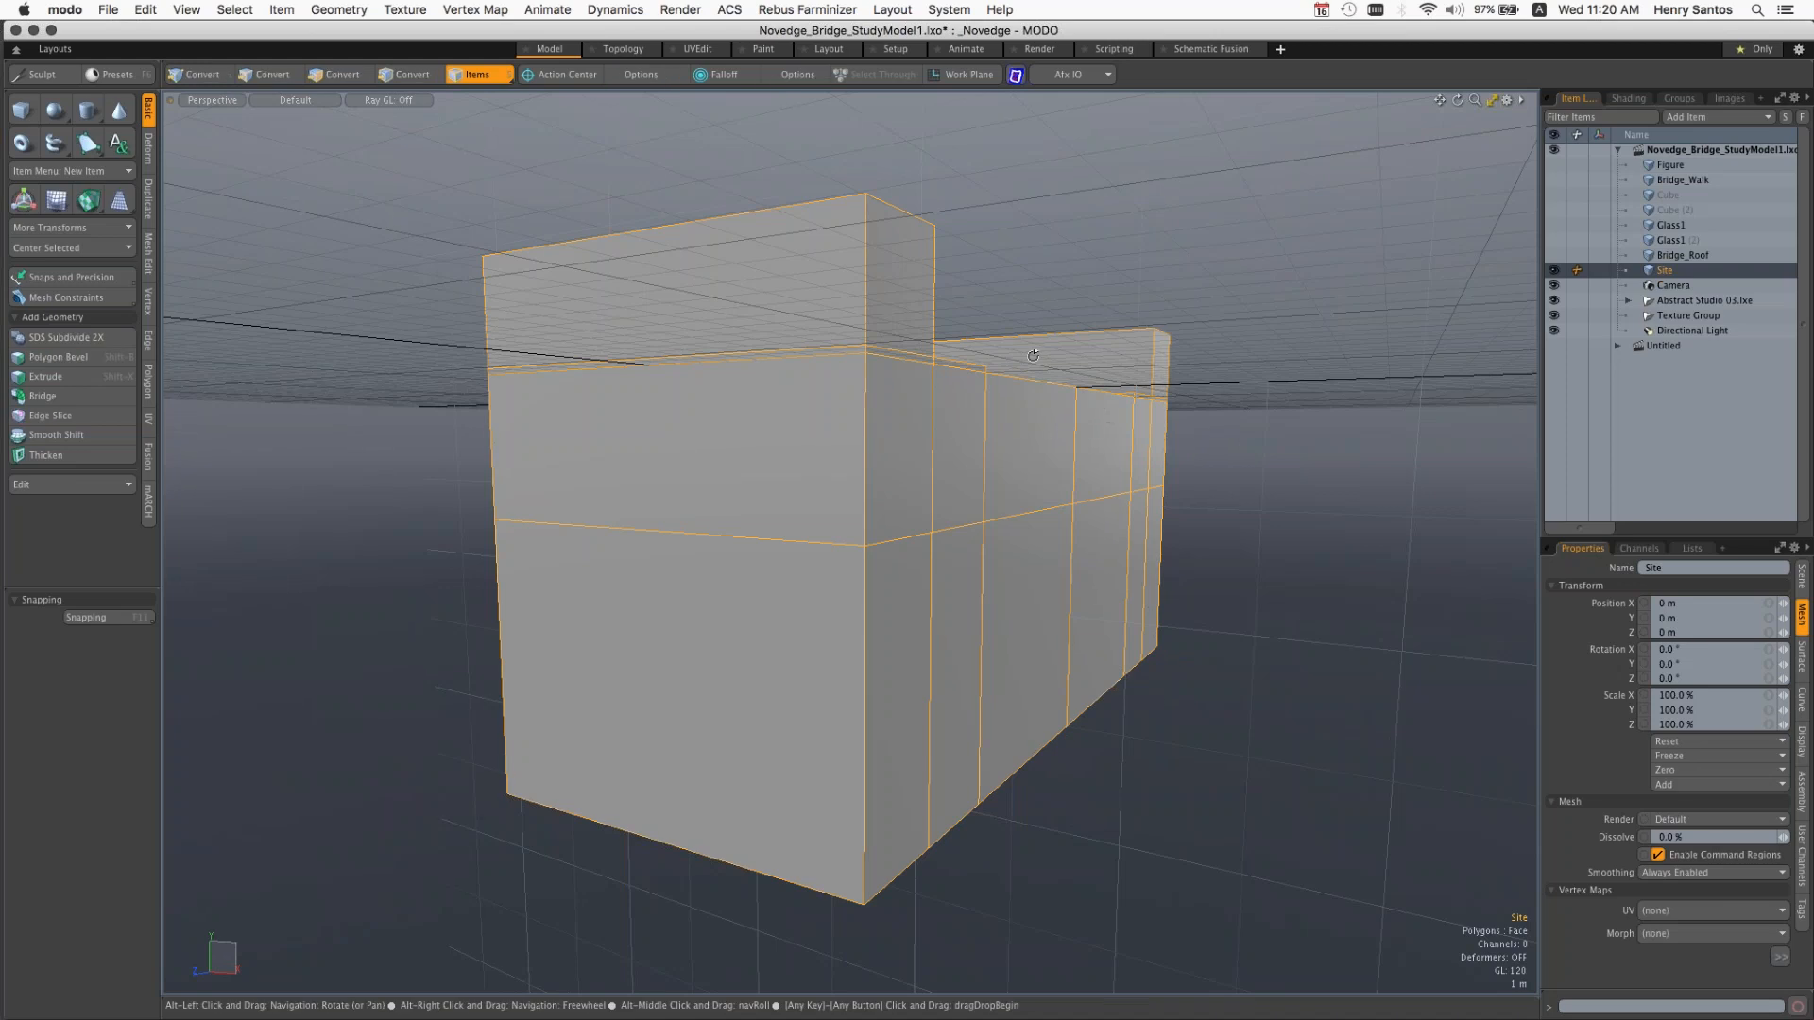
left_click_drag(1033, 355, 966, 395, "alt")
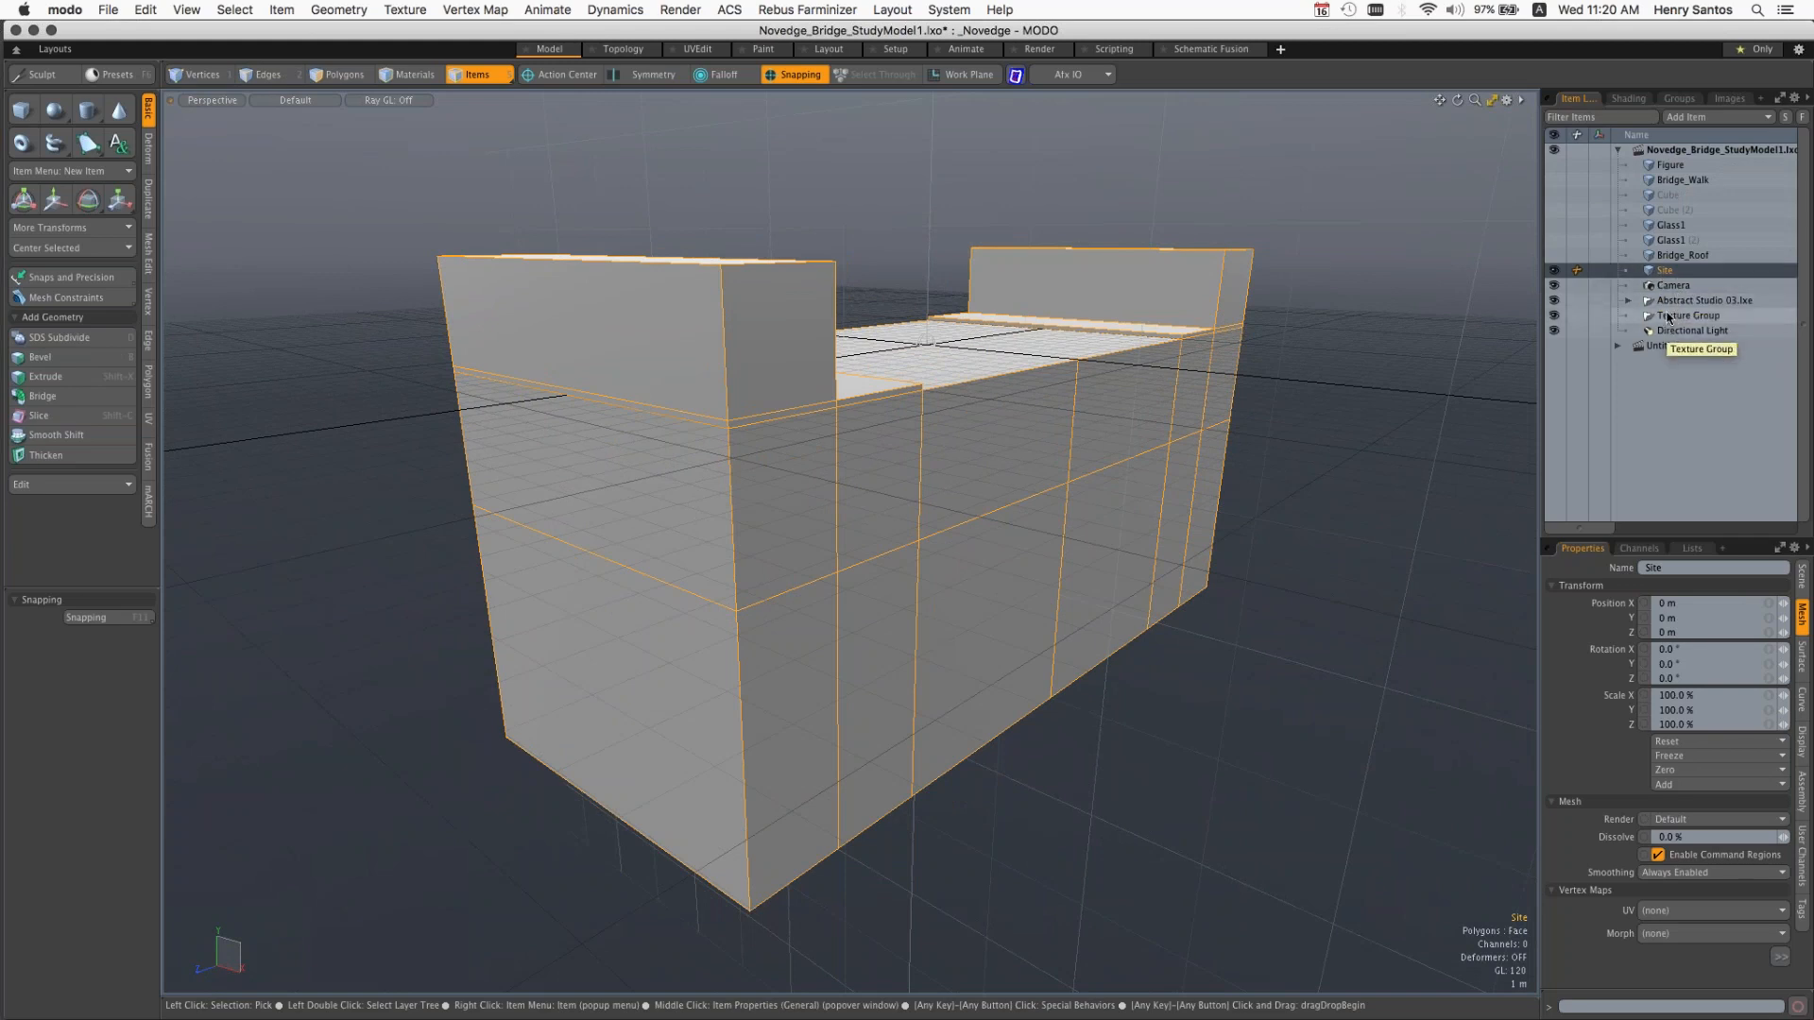
Step: Look inside the Abstract Studio 03.lxe group and collapse it, and clear and reselect the Site mesh in the viewport
left_click(1629, 300)
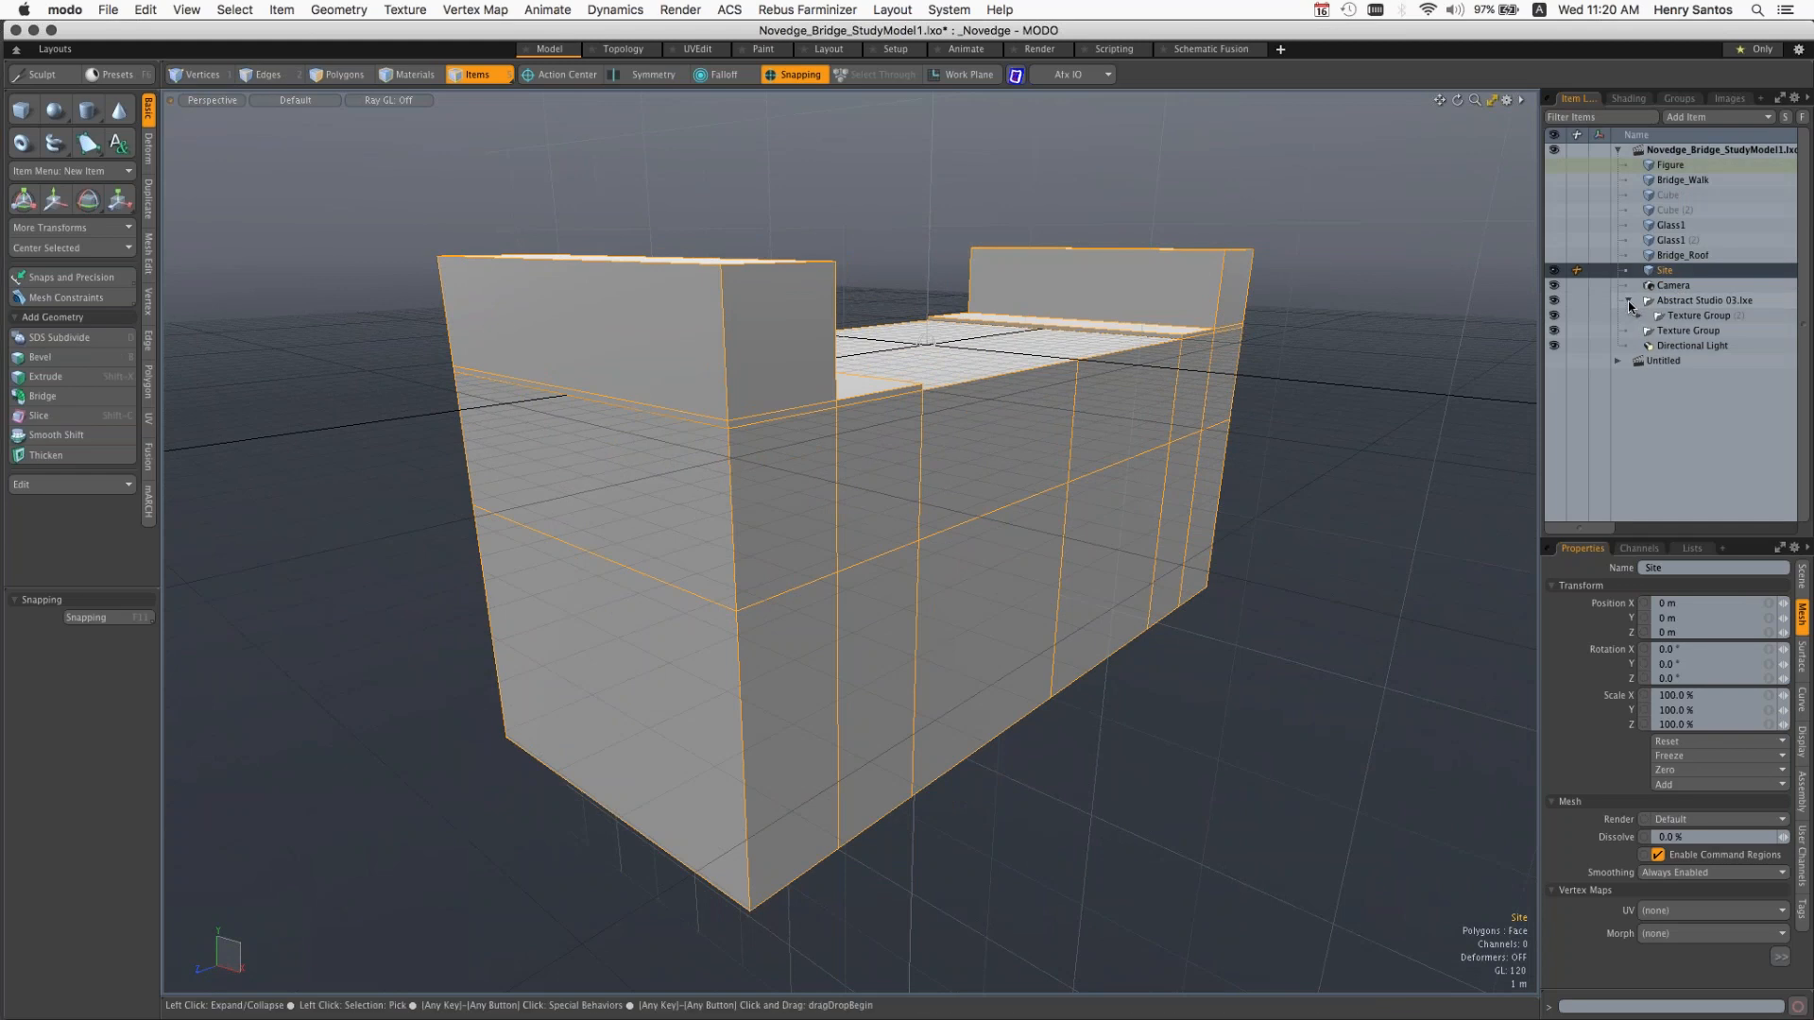
left_click(1629, 301)
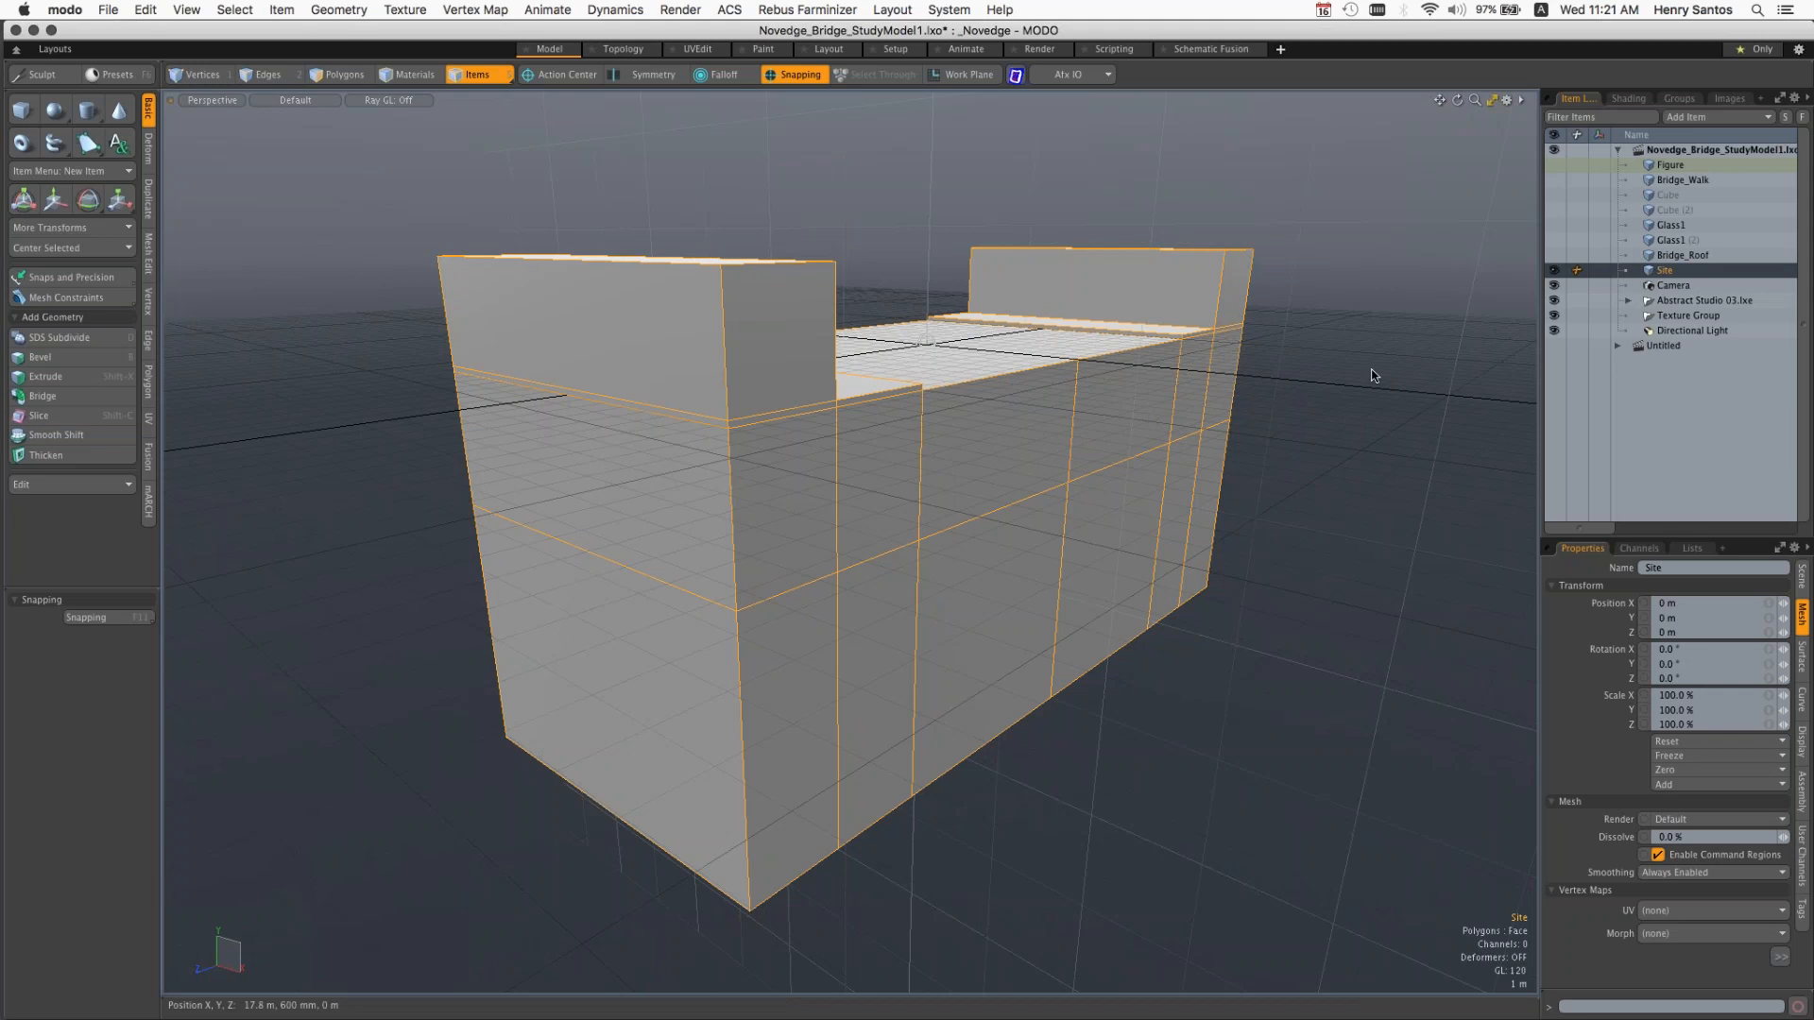
left_click(1143, 404)
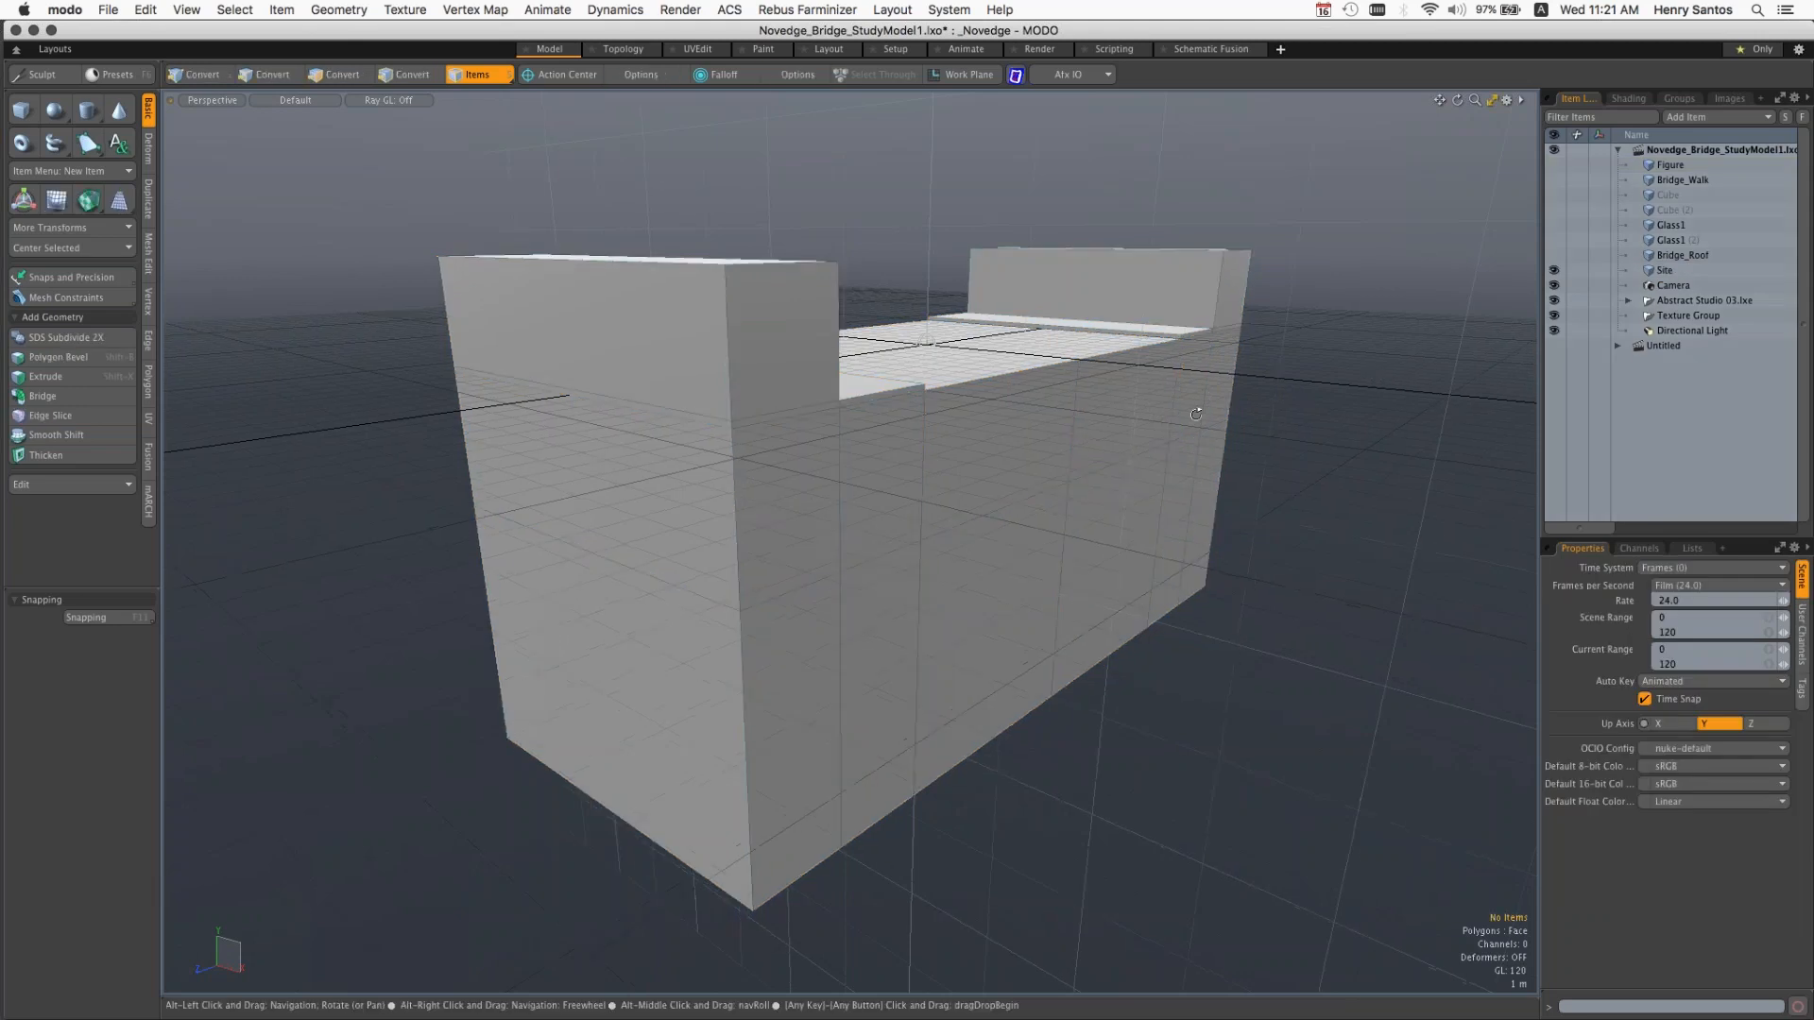
left_click_drag(1196, 414, 1125, 408, "alt")
left_click(1124, 408)
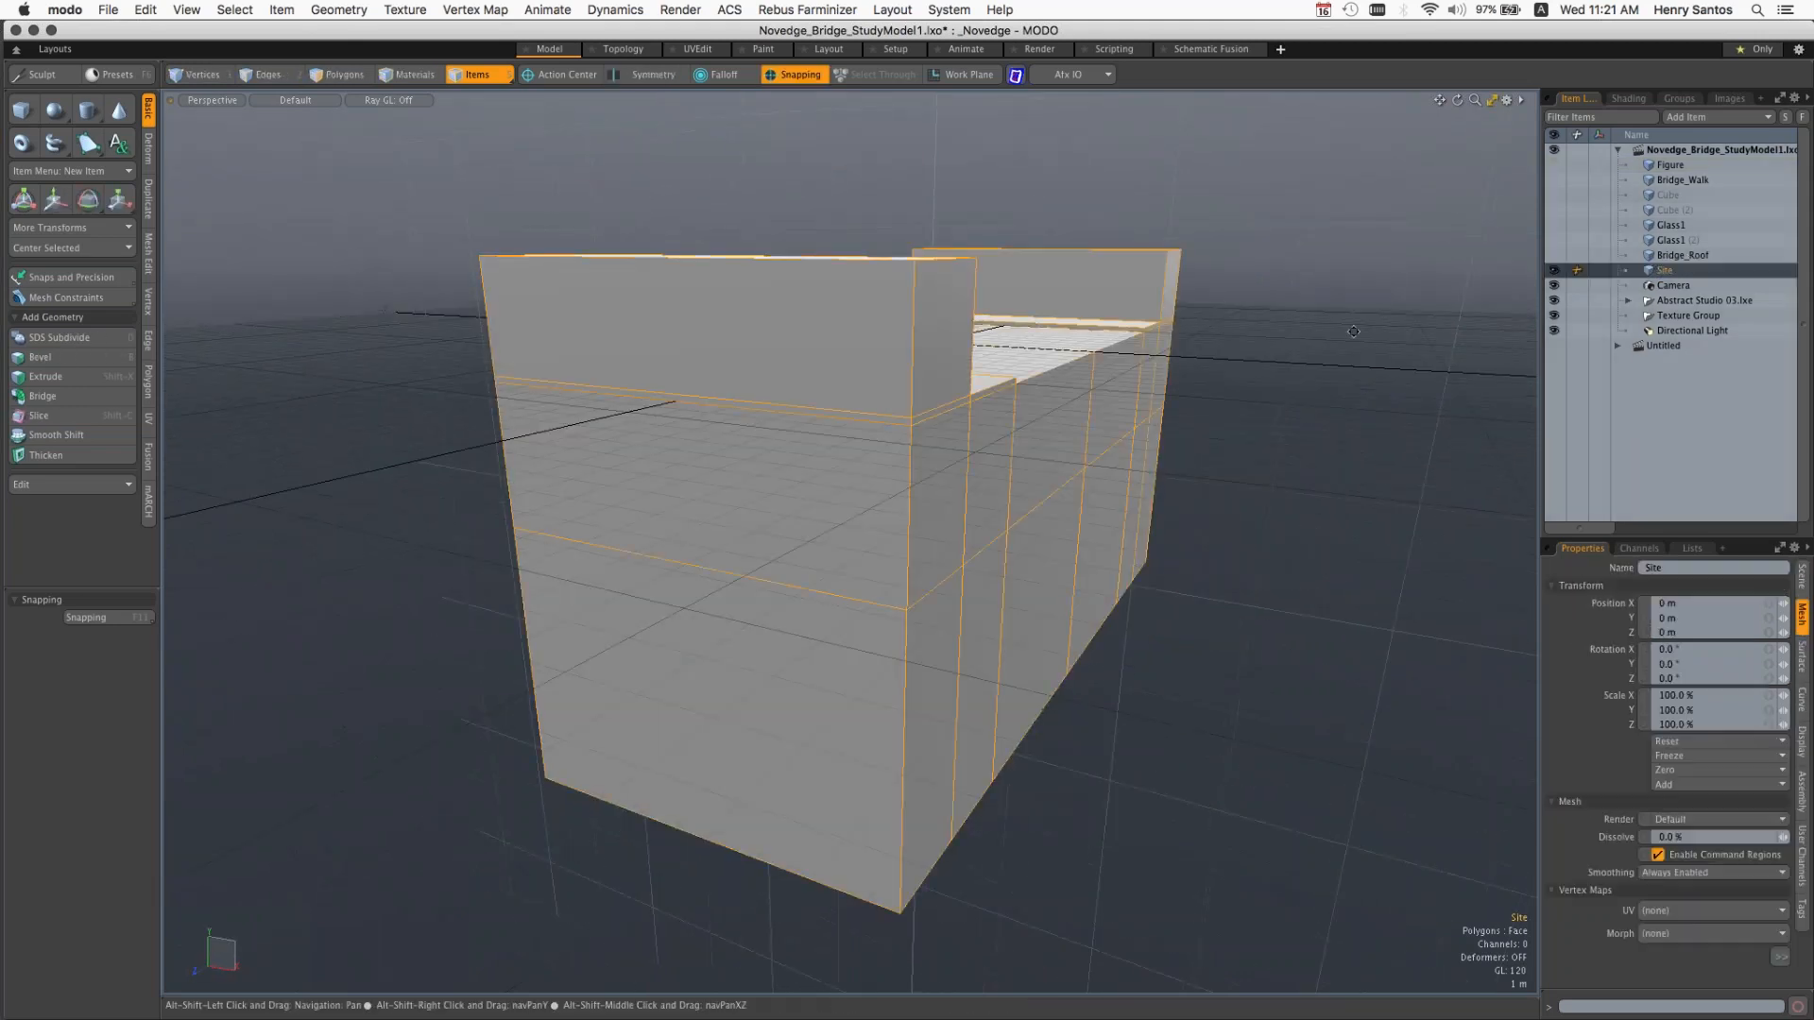
left_click_drag(1327, 340, 1232, 358, "alt+shift")
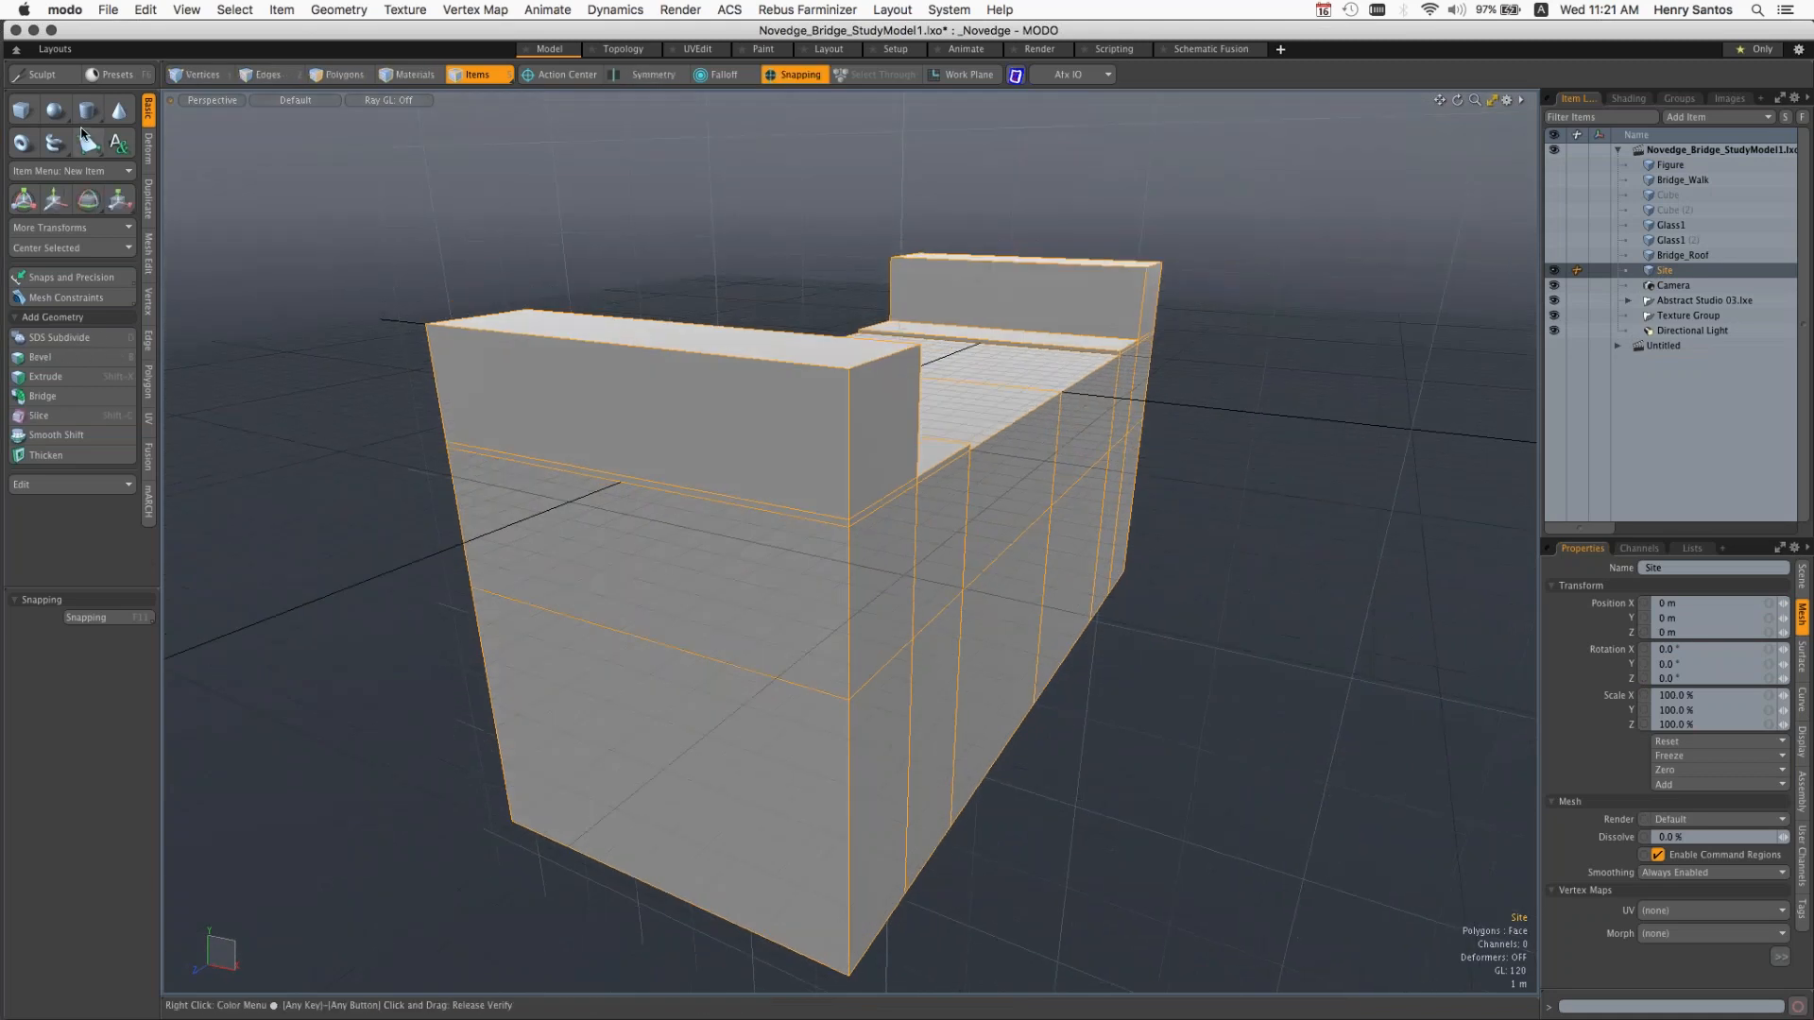
Step: Add a cube primitive of about 8.6 by 6.1 by 13.5 m to the Site mesh, beside the existing block
left_click(21, 113)
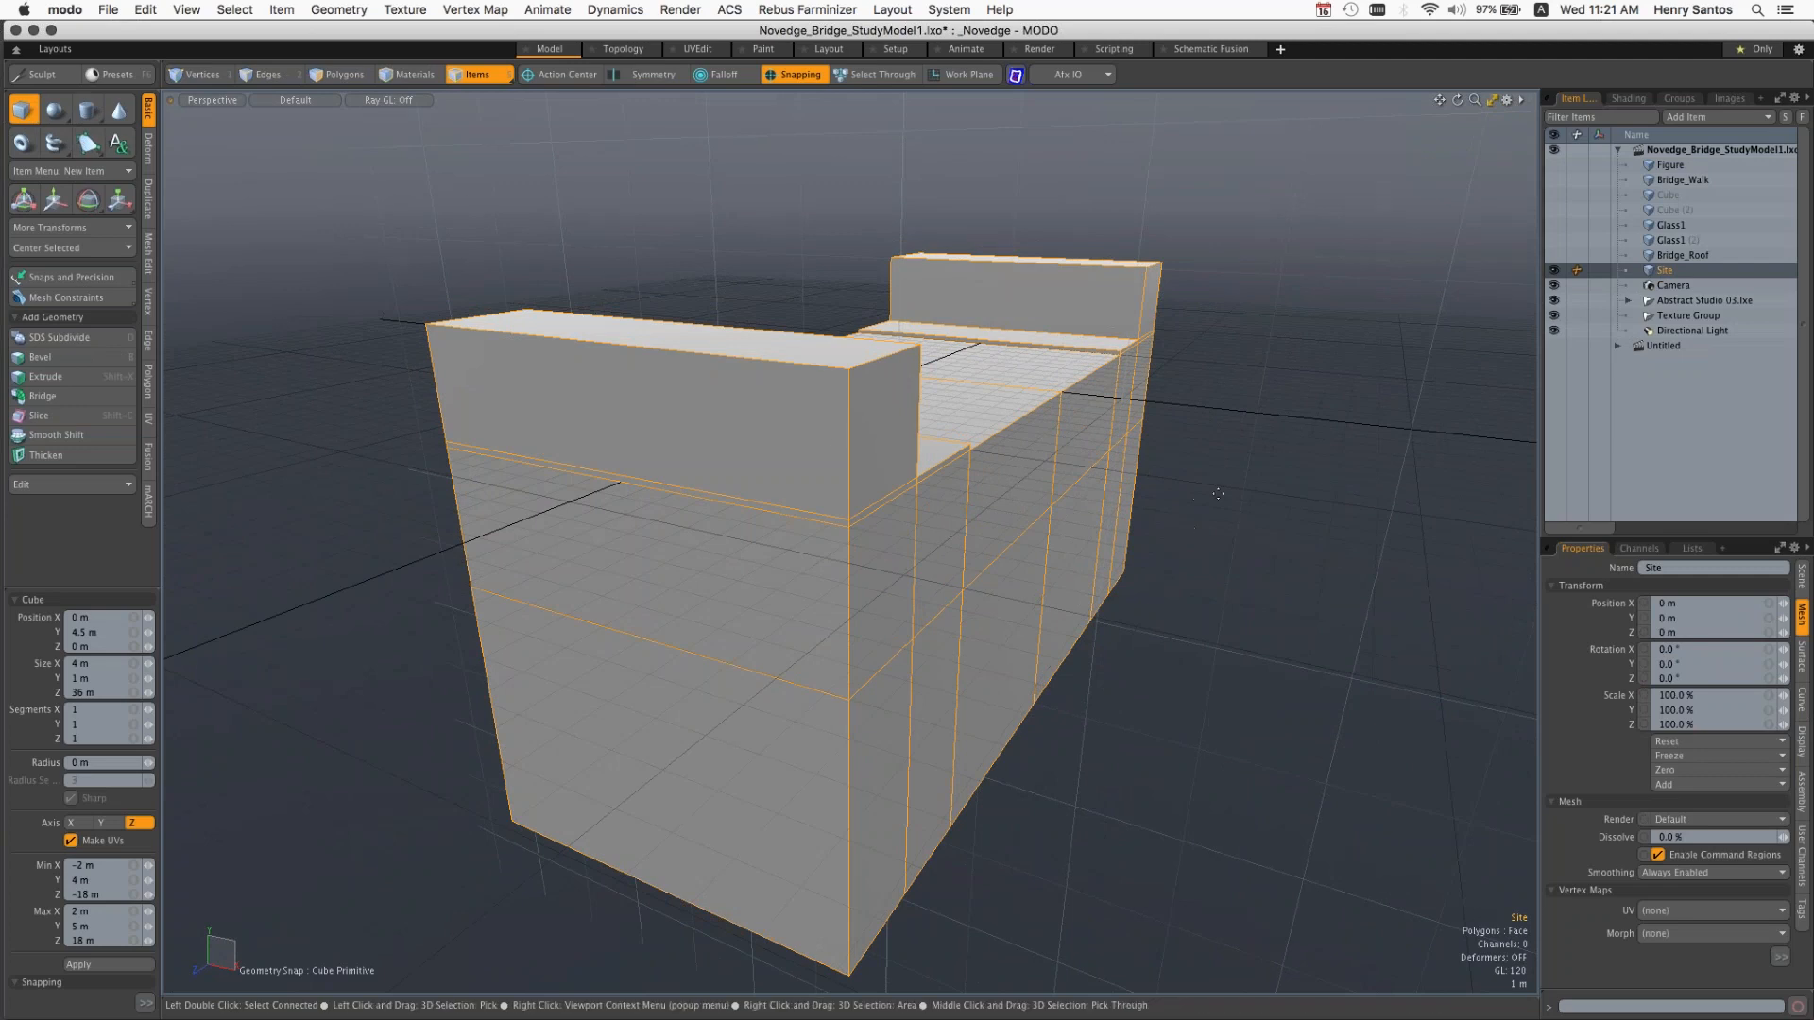
left_click_drag(1254, 520, 1234, 409, "alt")
left_click_drag(1234, 408, 1490, 572)
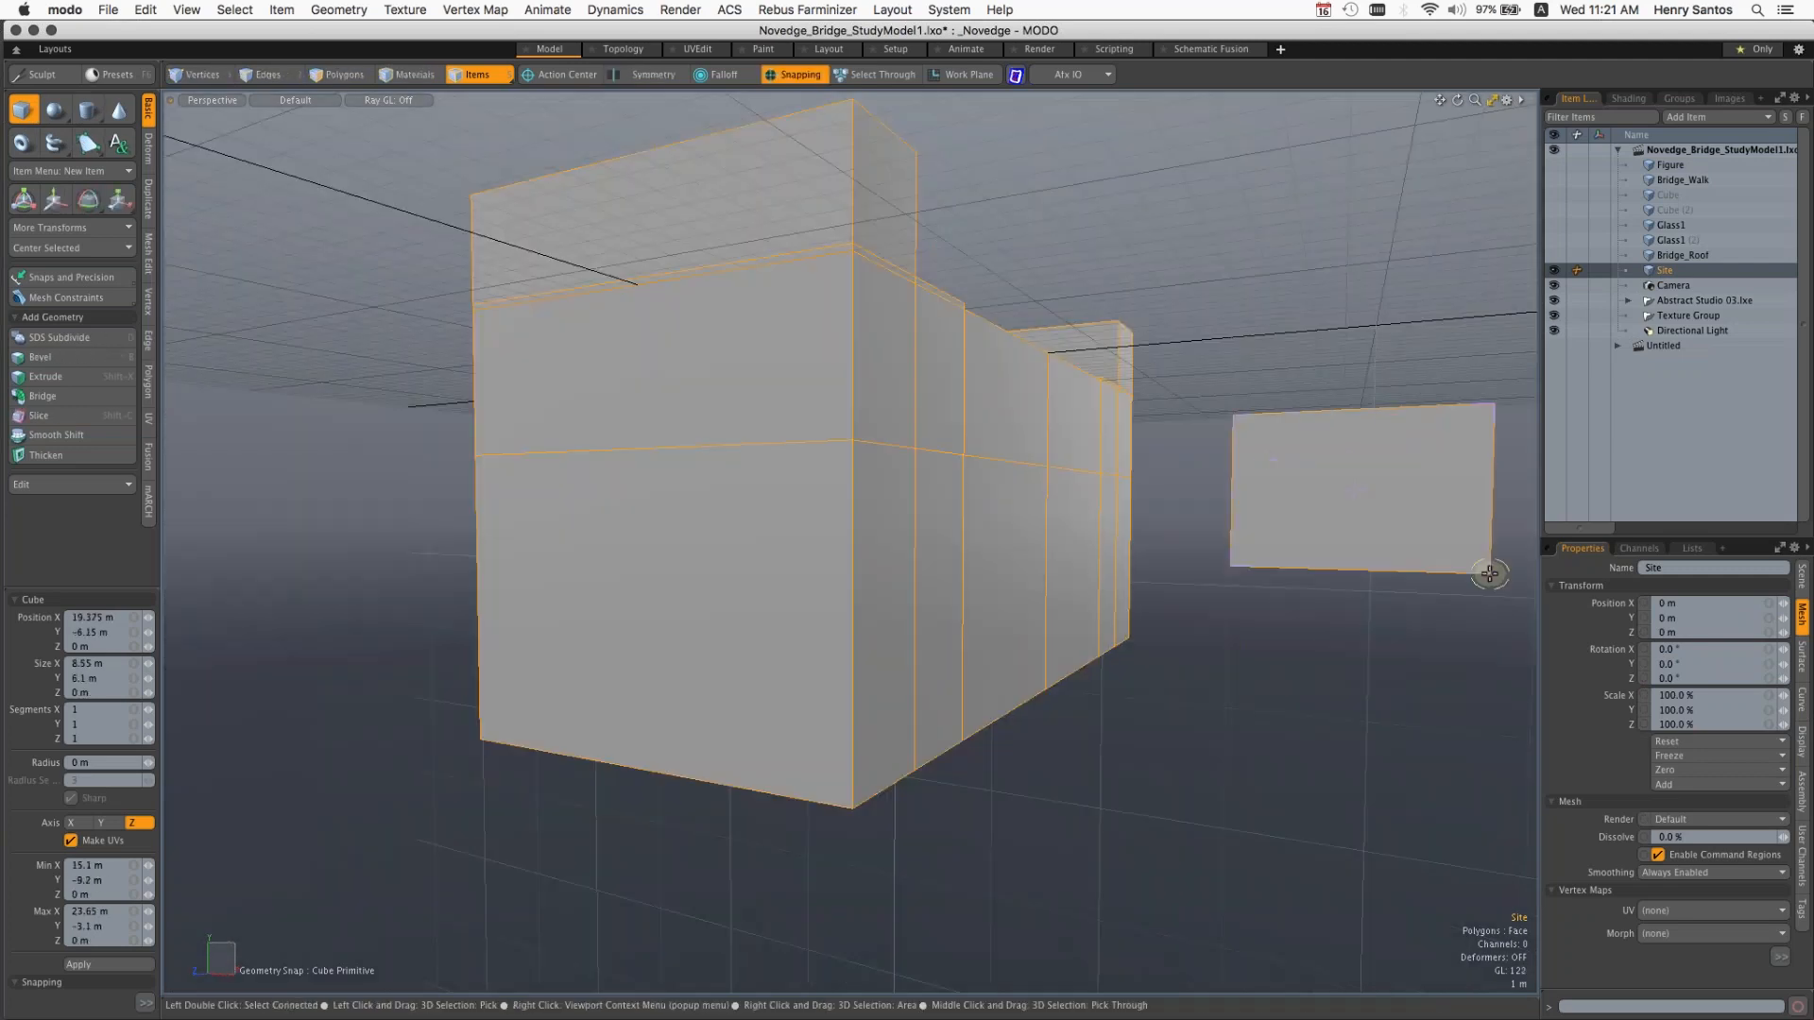
mouse_move(1358, 525)
left_mouse_down("alt")
mouse_move(1198, 592)
mouse_move(1367, 635)
left_mouse_up("alt")
left_click_drag(1229, 767, 912, 983)
key("alt")
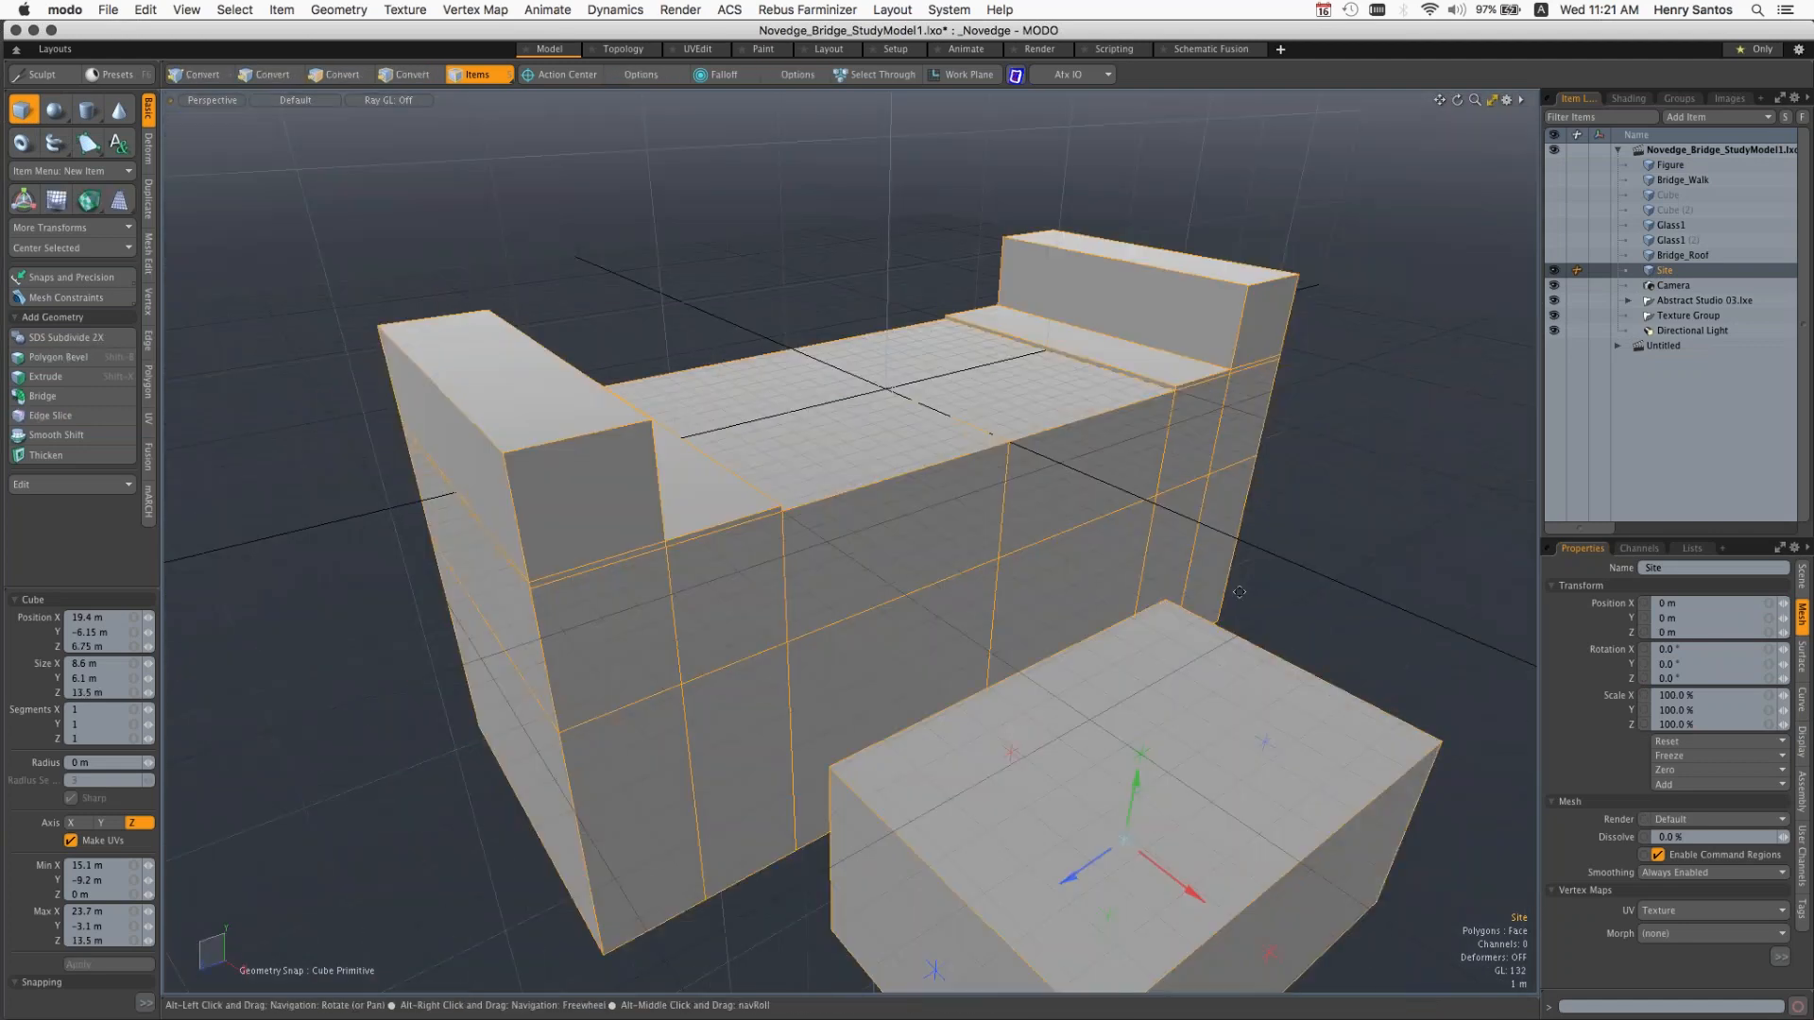
left_click_drag(1239, 591, 1178, 479, "alt+shift")
left_click_drag(1179, 480, 1076, 291, "alt+shift")
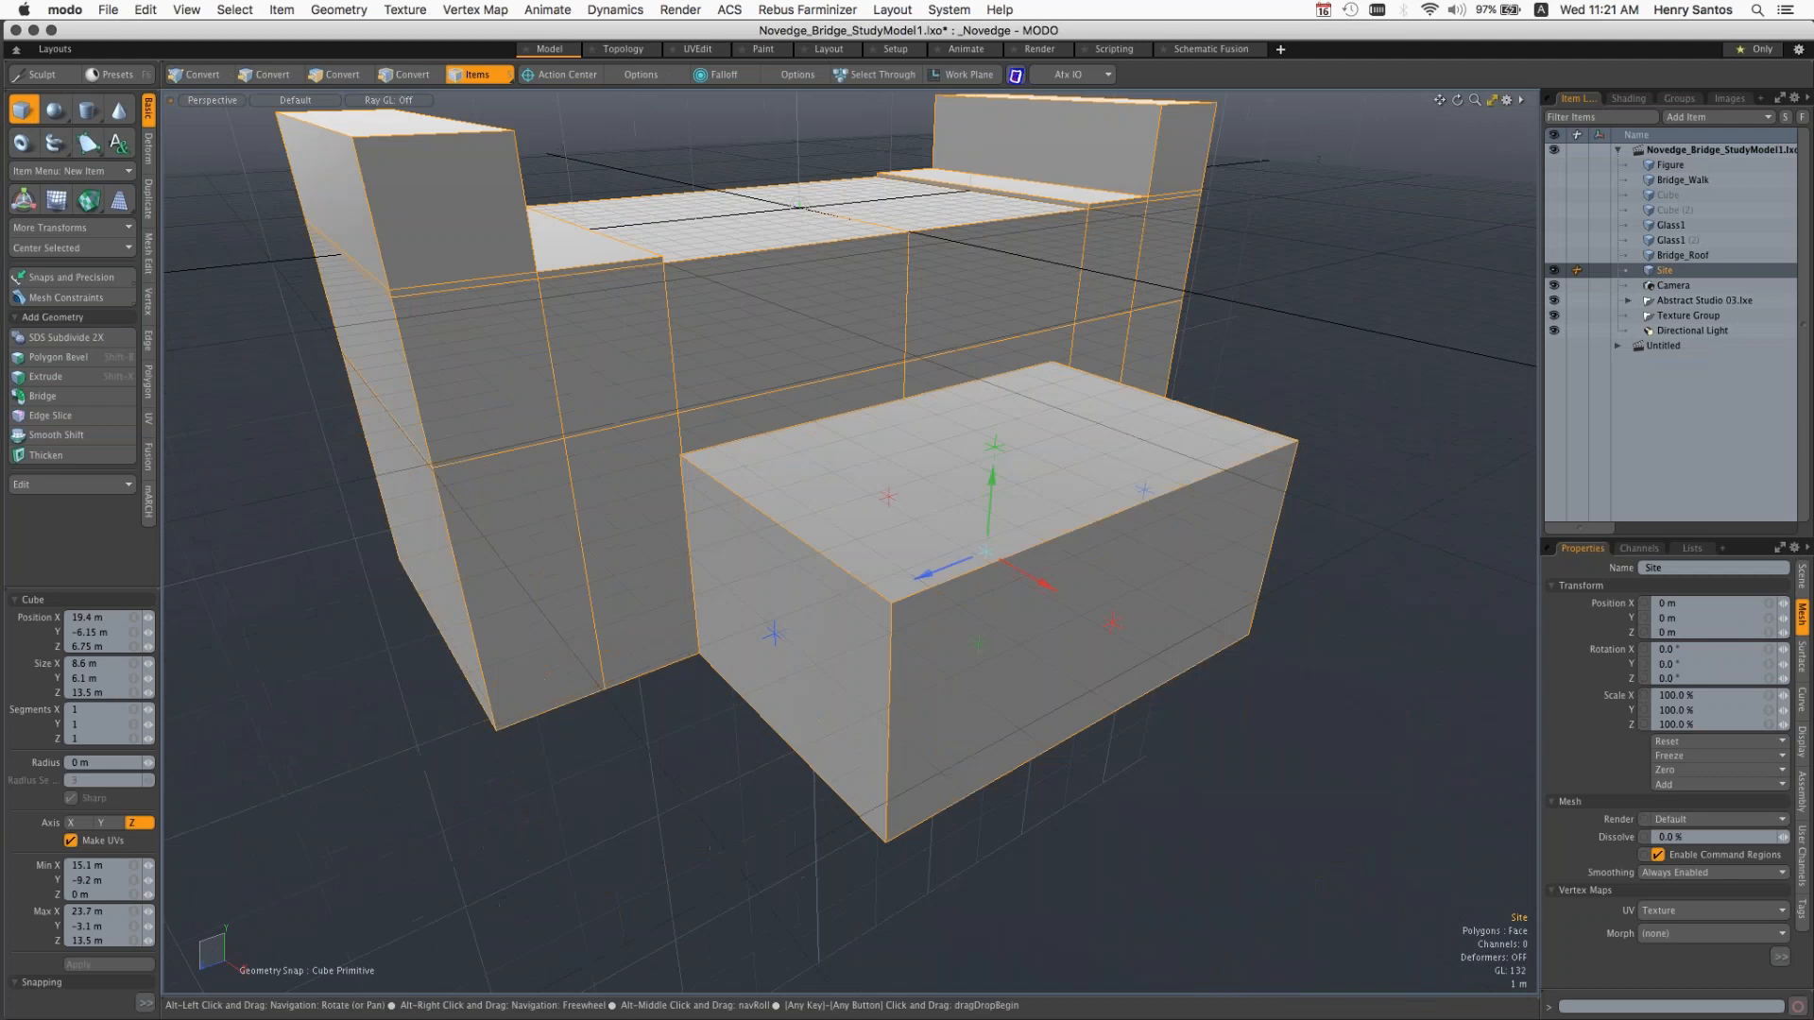
key("Escape")
Step: Cycle through the Materials, Polygons, Edges and Vertices selection modes, and return to Items mode
left_click_drag(1001, 463, 1162, 501, "alt")
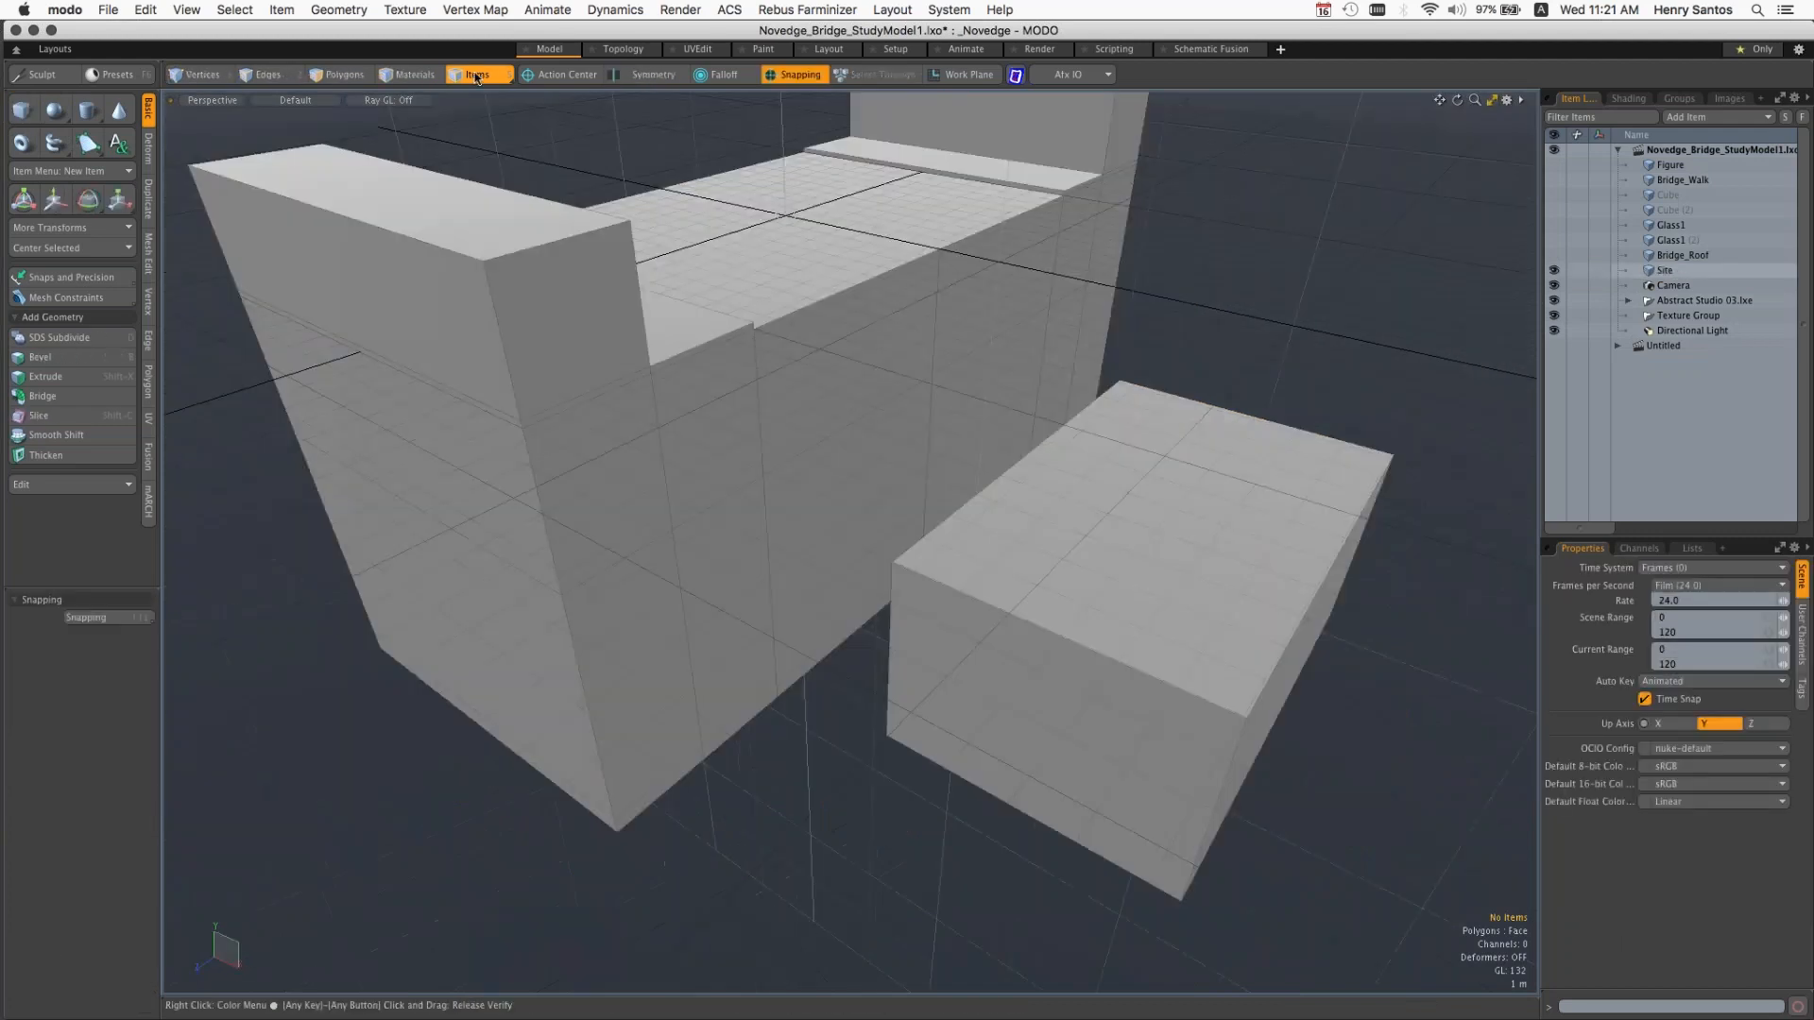
left_click(413, 75)
left_click(340, 75)
left_click(274, 76)
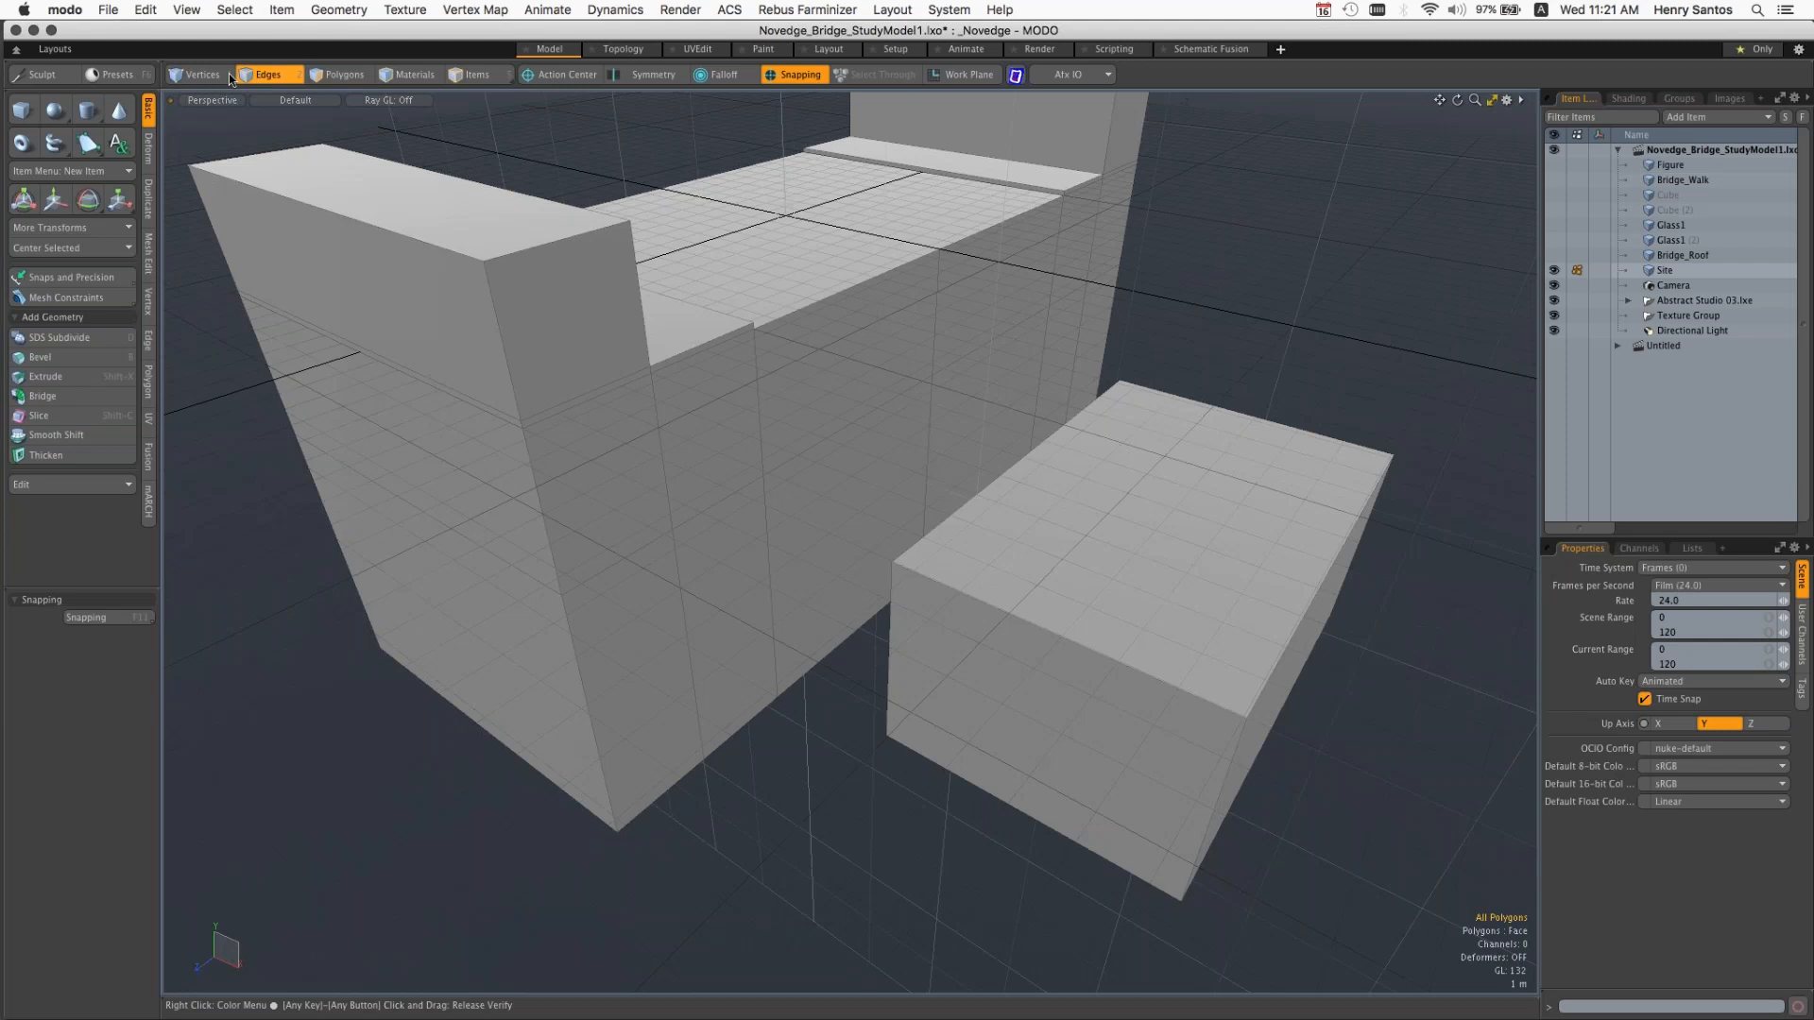
left_click(225, 76)
left_click(475, 75)
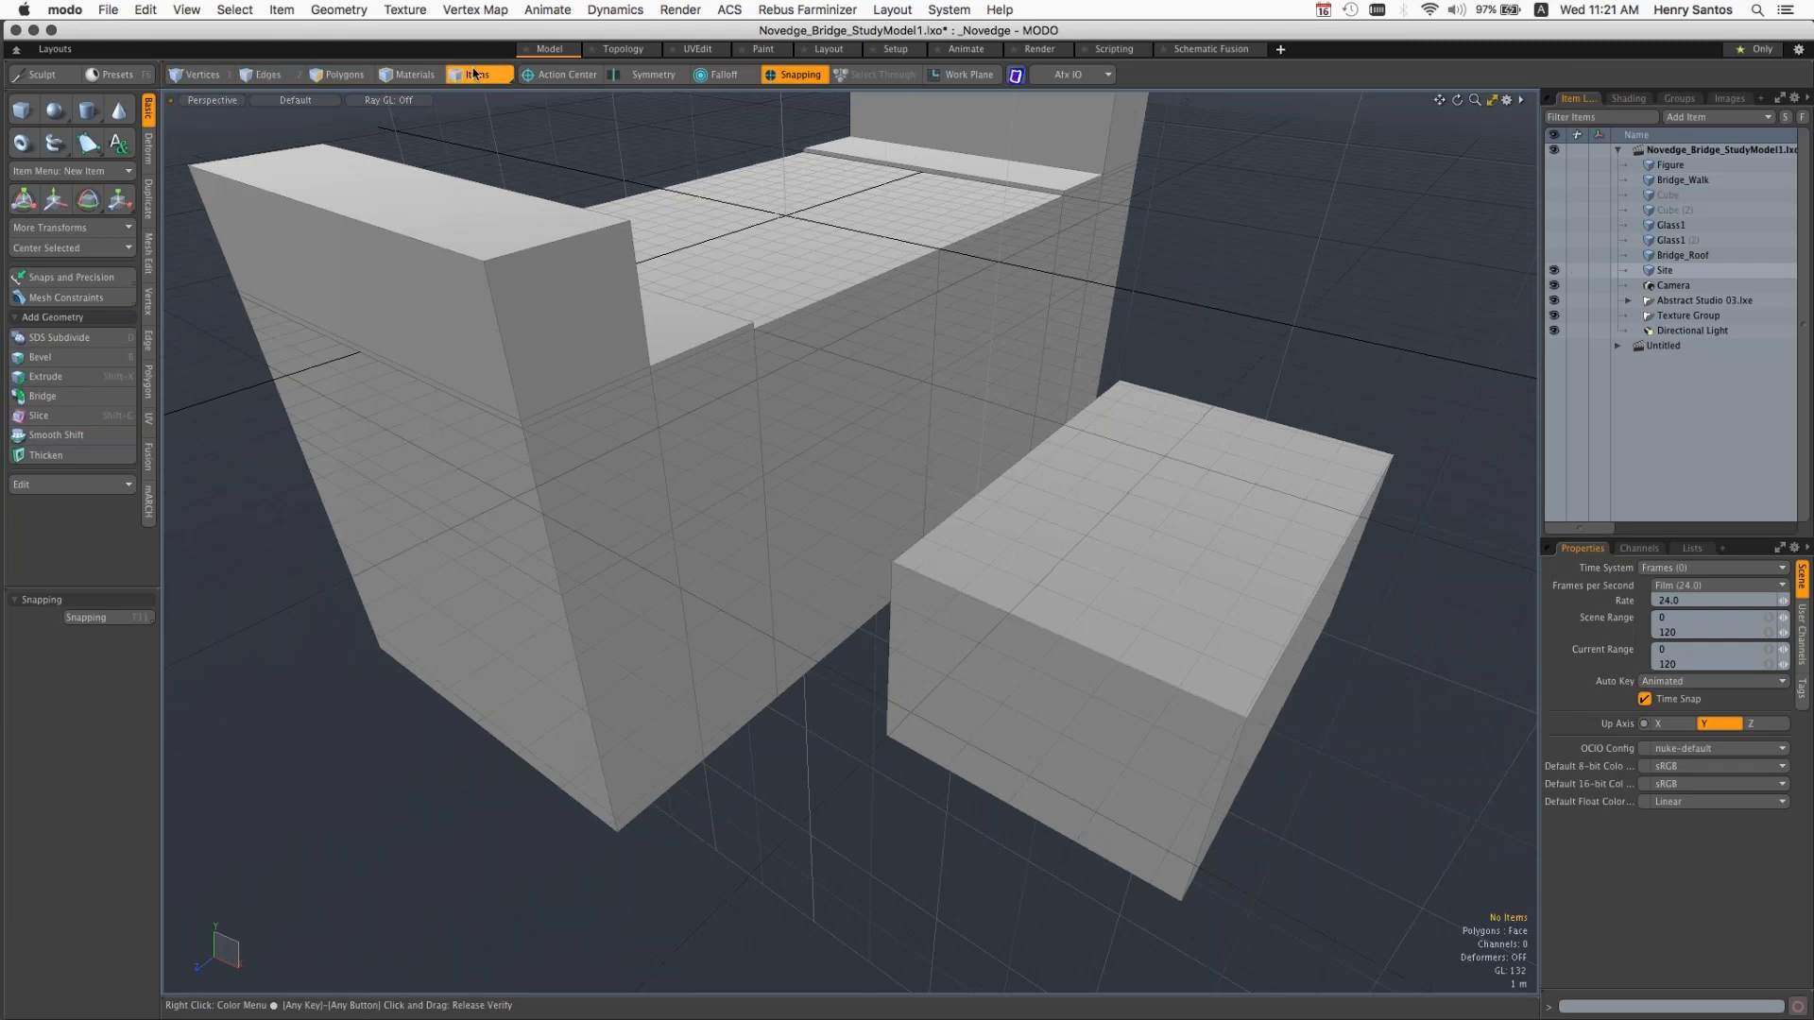
Step: Select the Site mesh, clear the selection, and select Site again by picking the new box
left_click(1110, 268)
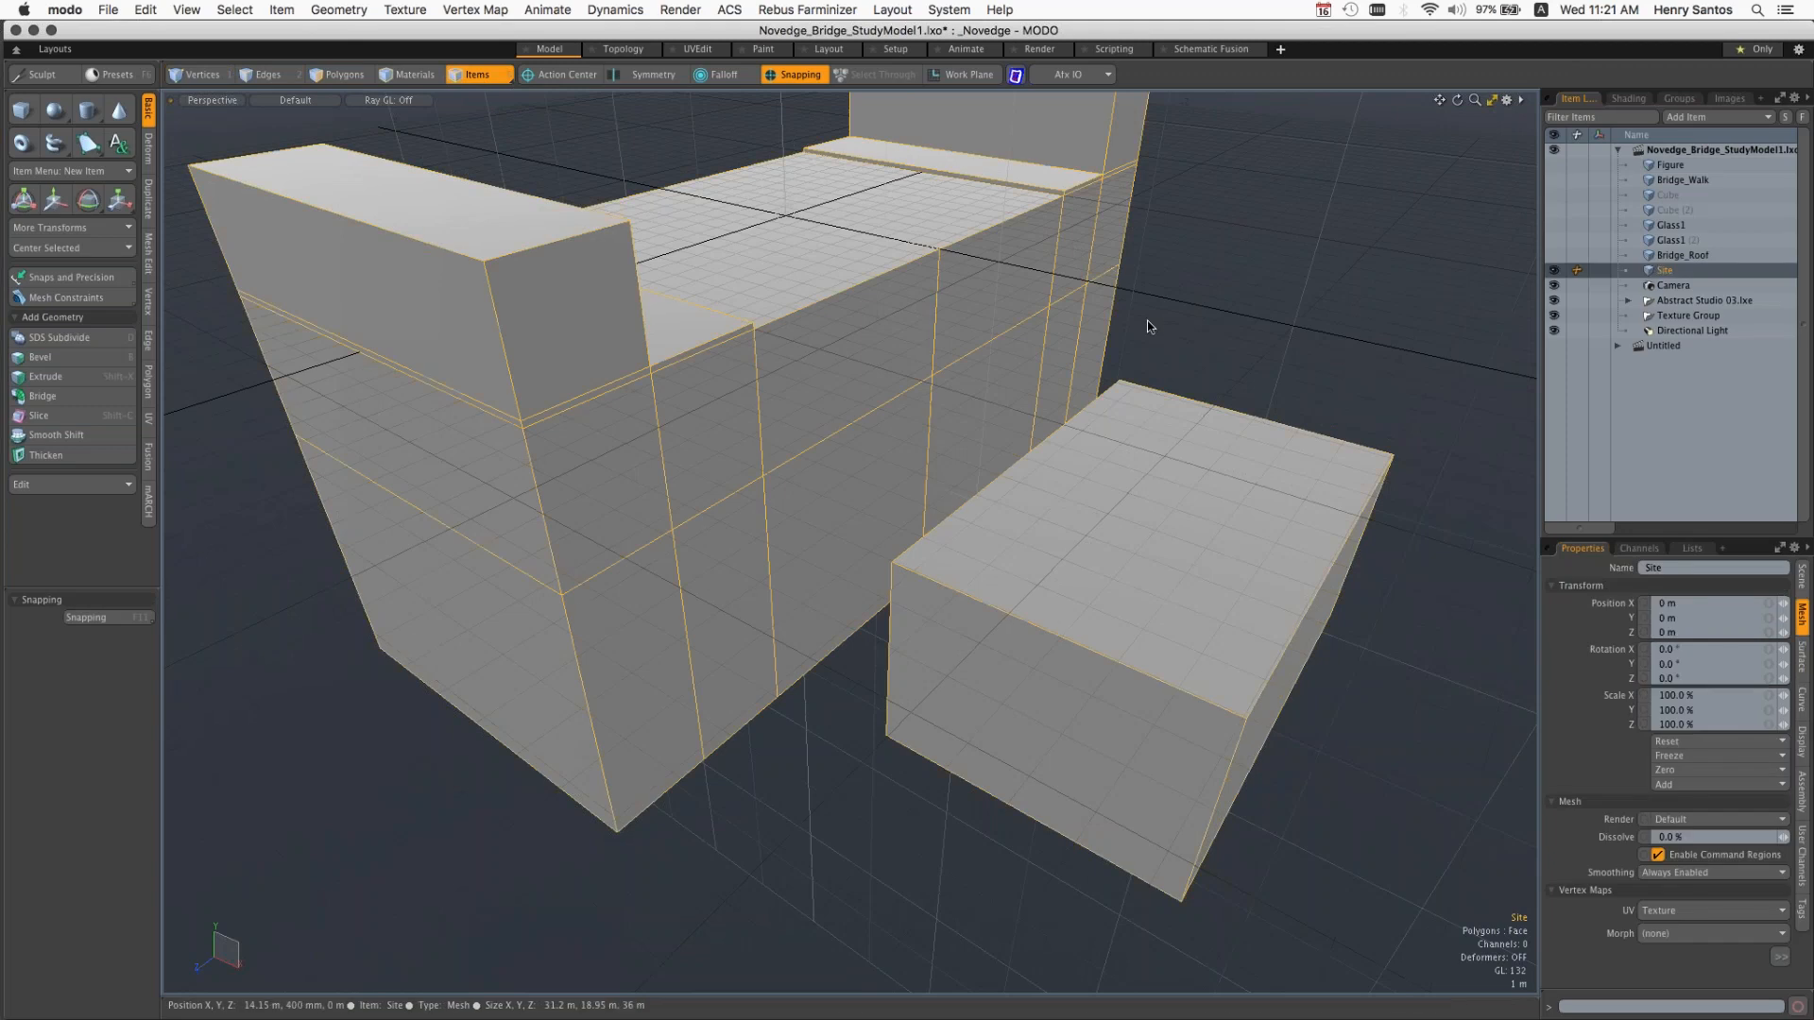
key("alt")
left_click_drag(1107, 510, 1202, 462, "alt")
left_click(1235, 234)
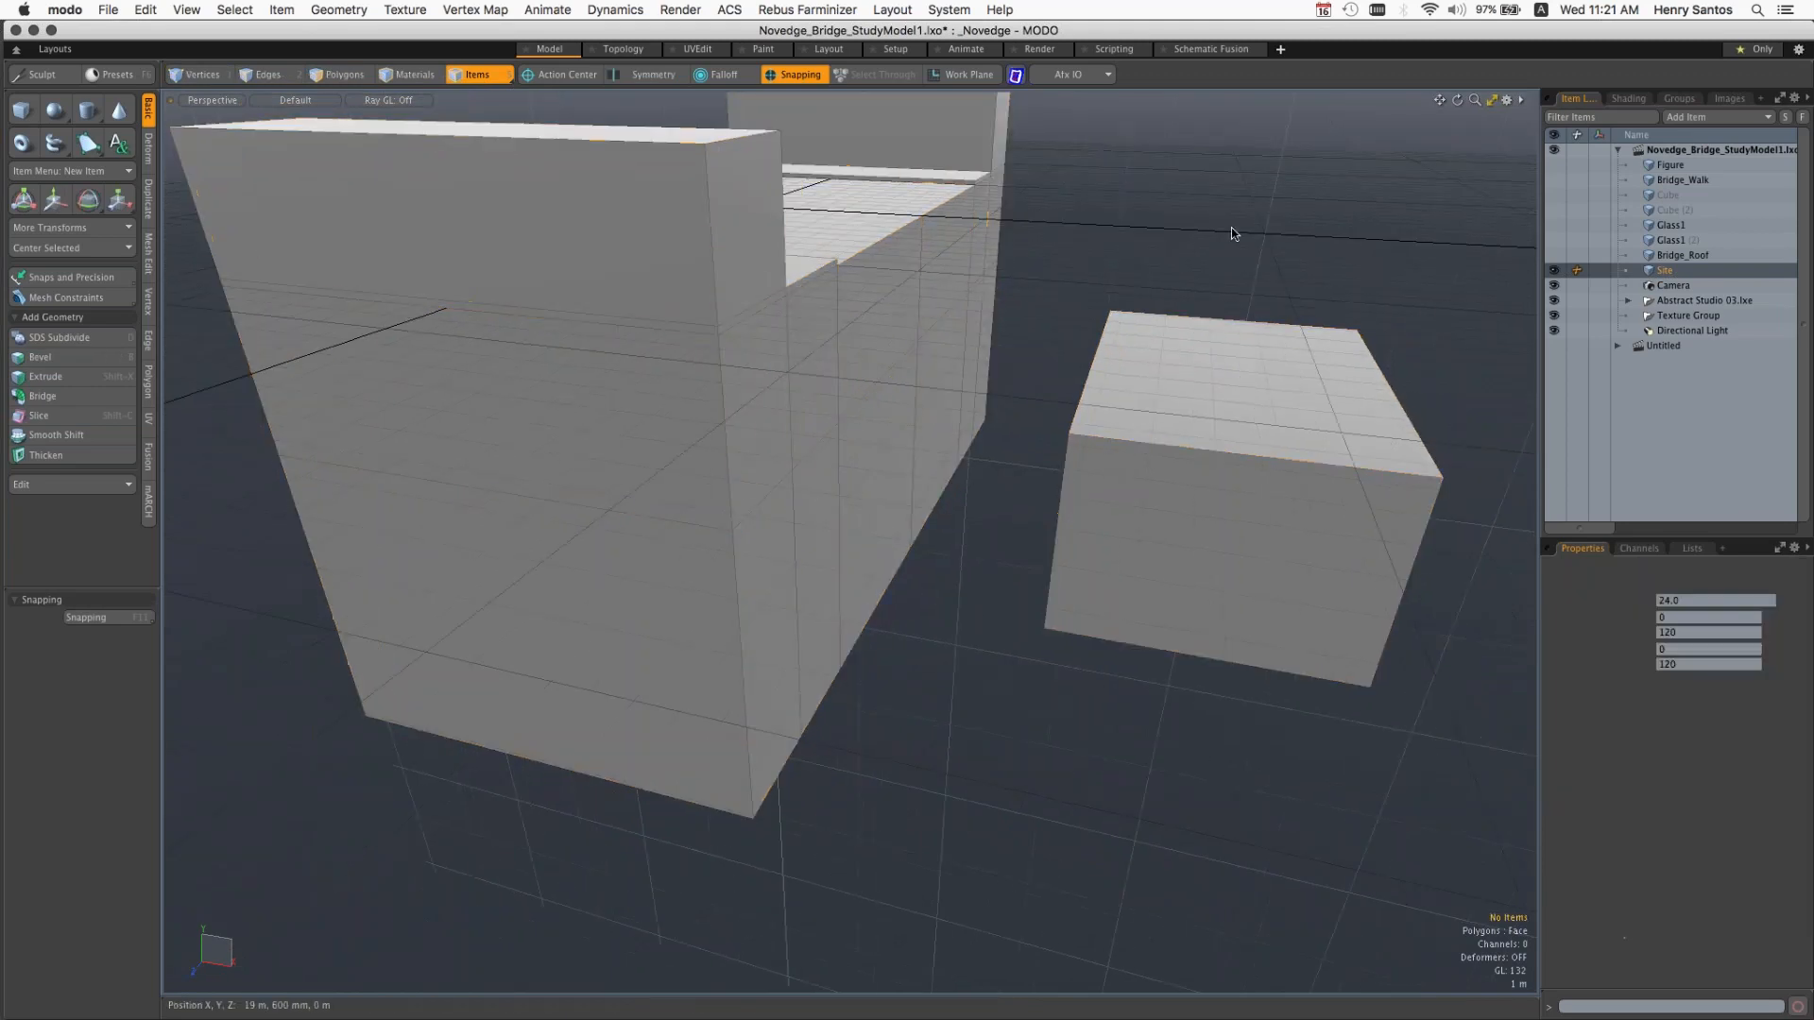
left_click(1187, 498)
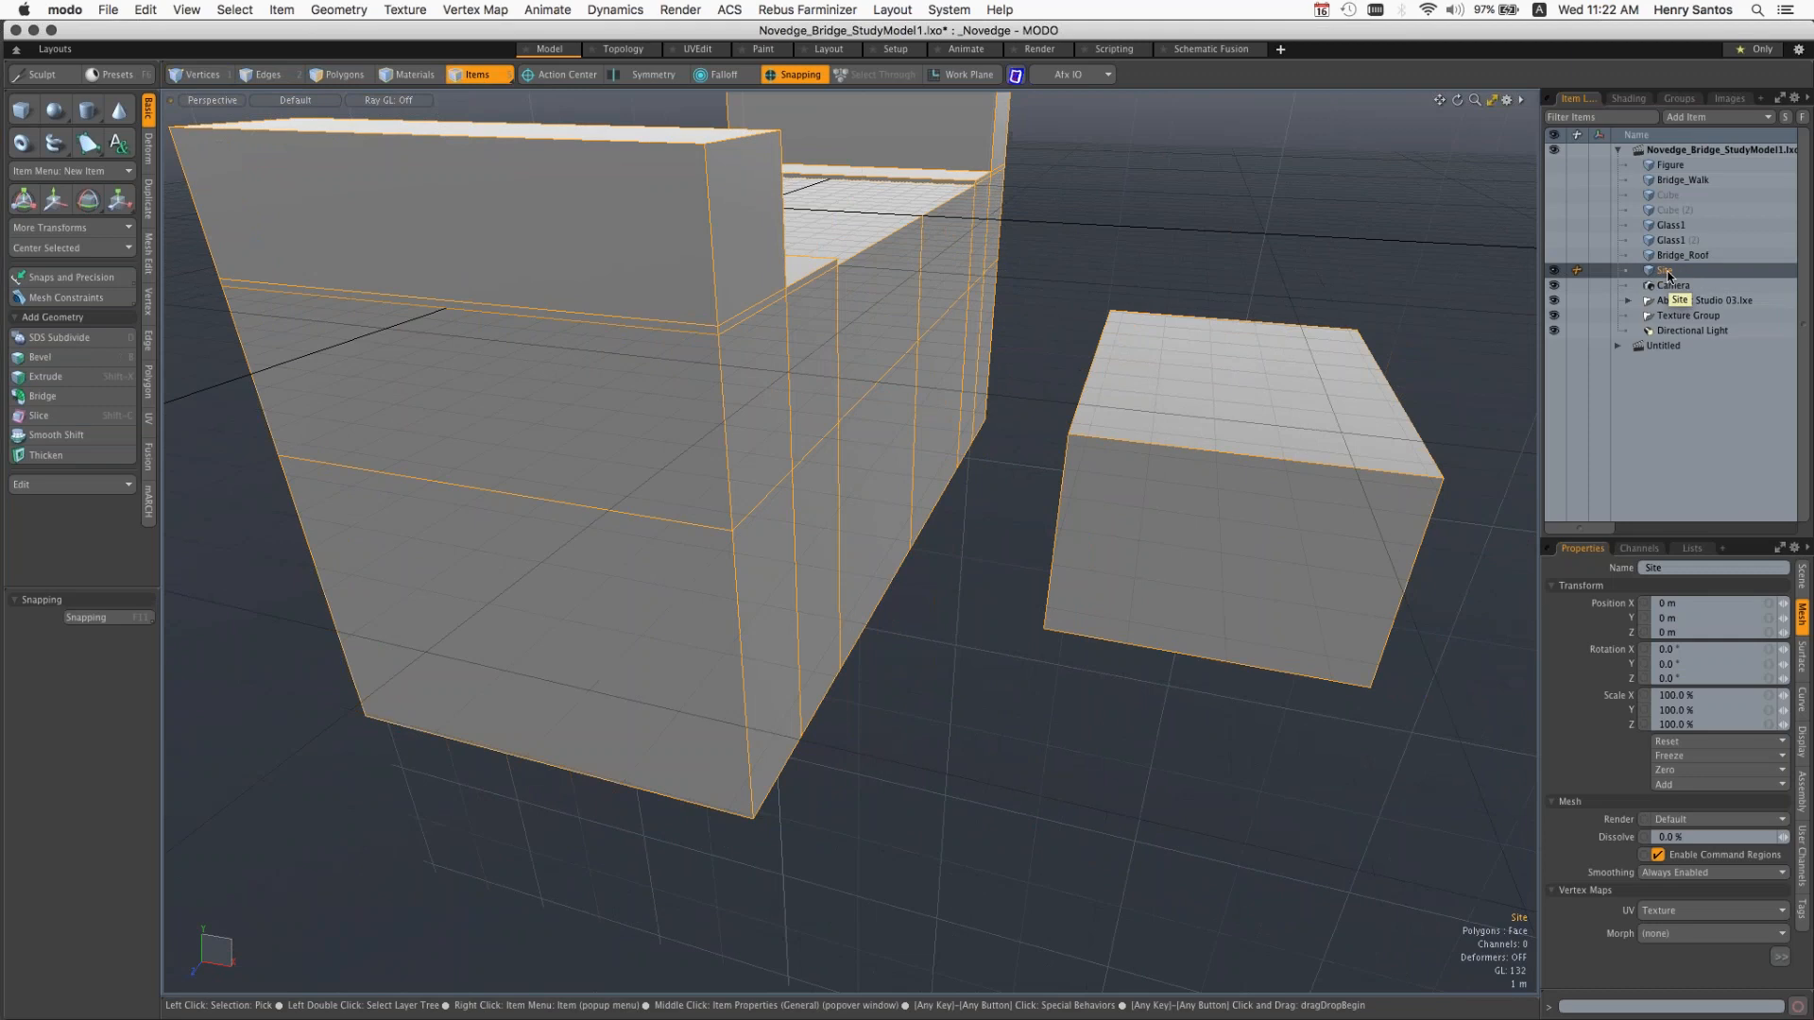
Step: Try moving the whole Site mesh upward as an item, undo the move, and clear the selection
key("w")
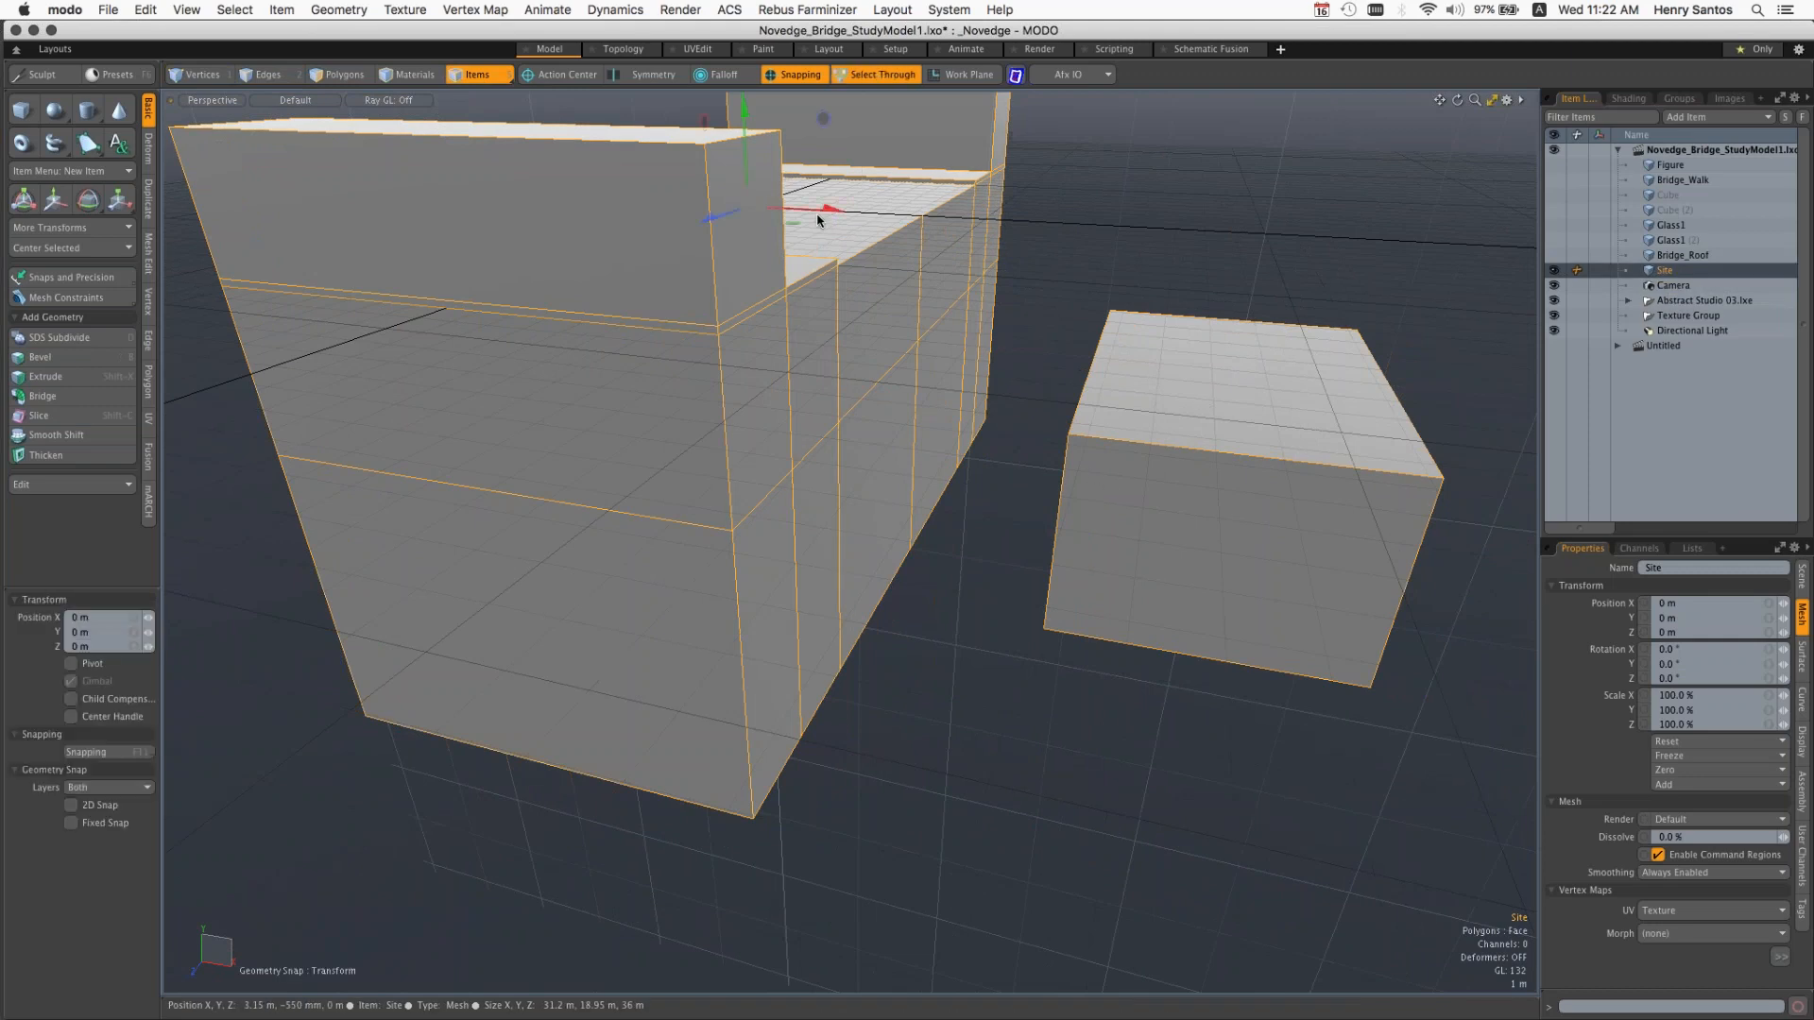
left_click_drag(818, 220, 820, 180)
key("super+z")
key("q")
left_click(1134, 218)
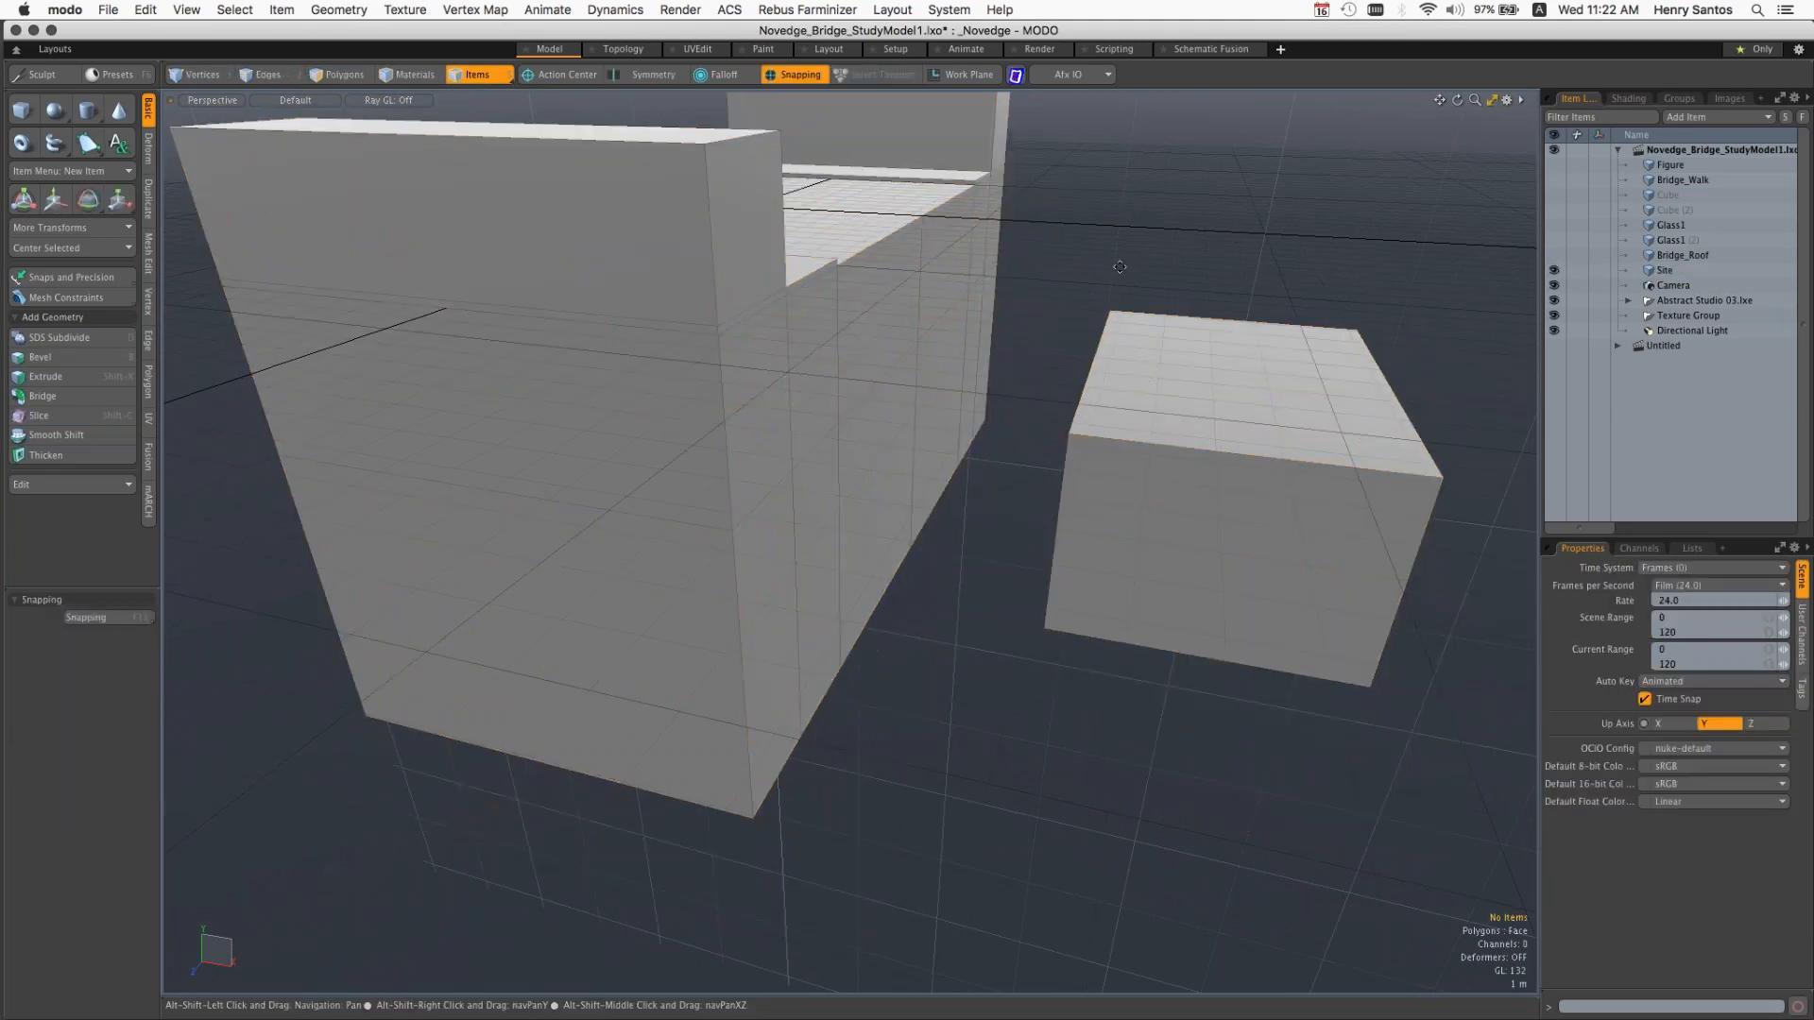
Step: Select the Site mesh by picking the separate box, go through the Polygons, Edges and Vertices selection modes, and return to Polygons mode
left_click_drag(1120, 267, 1114, 288, "alt+shift")
left_click(1094, 515)
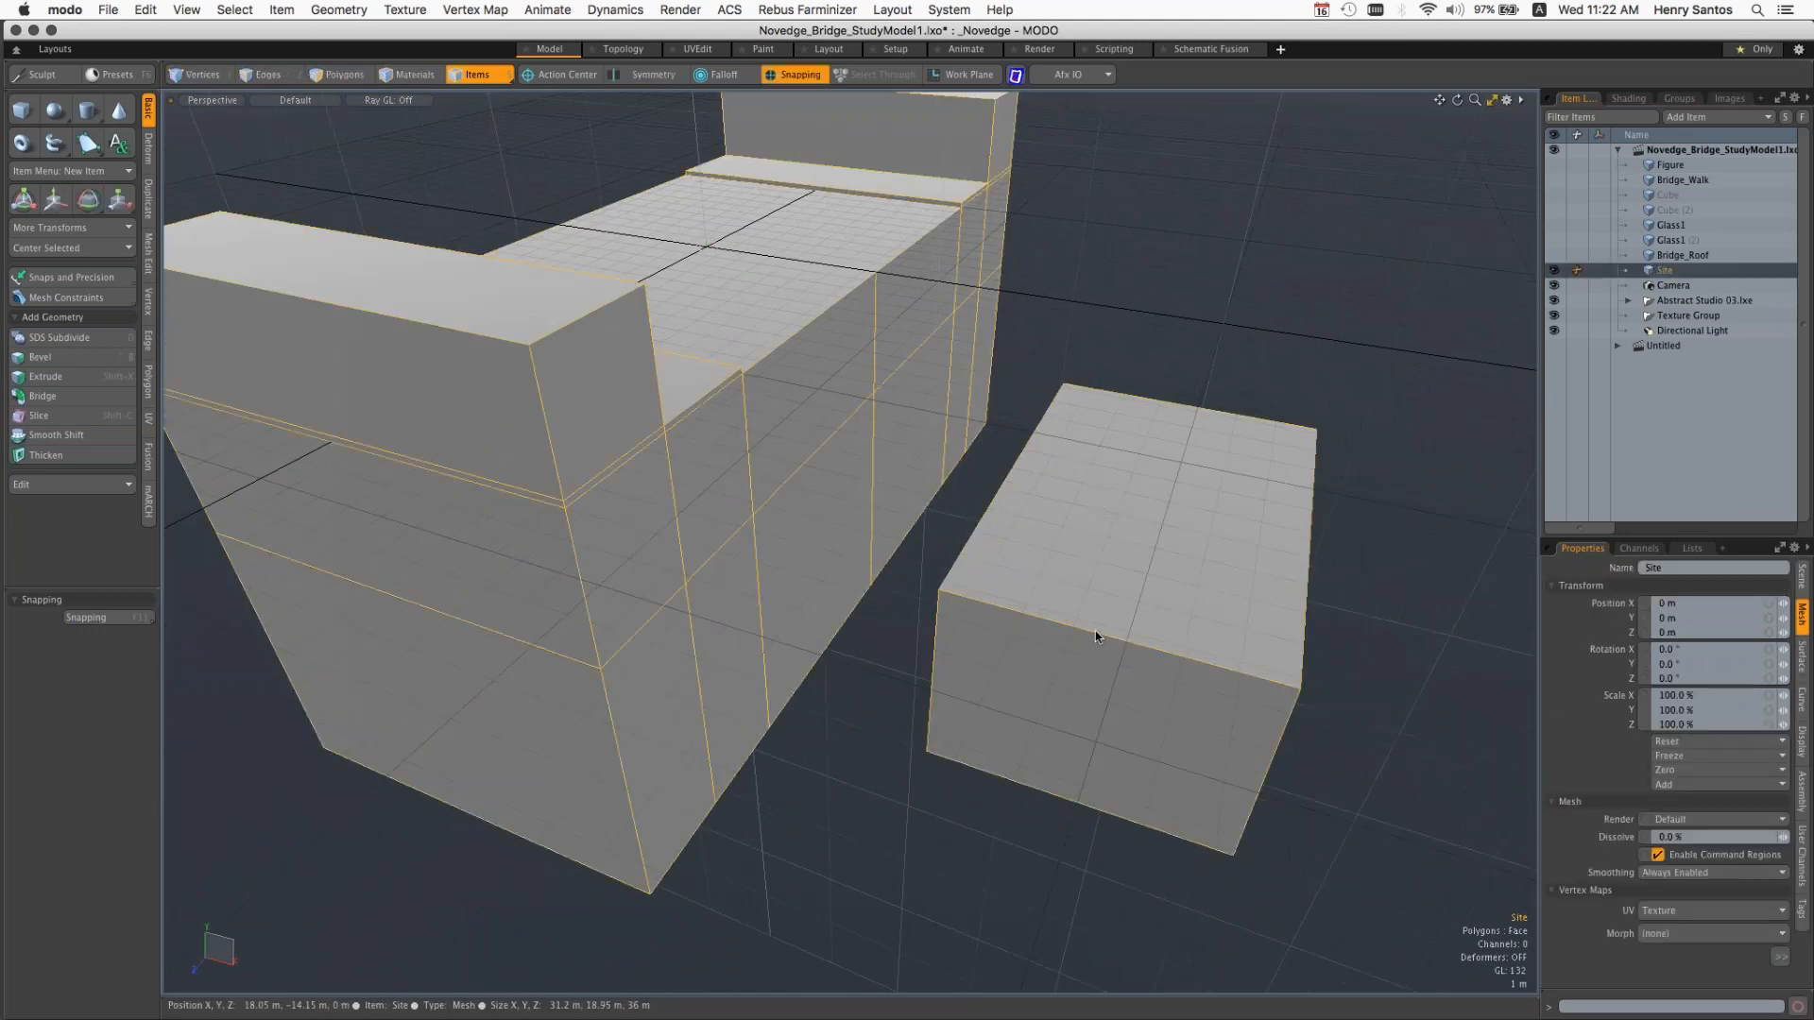
left_click(340, 75)
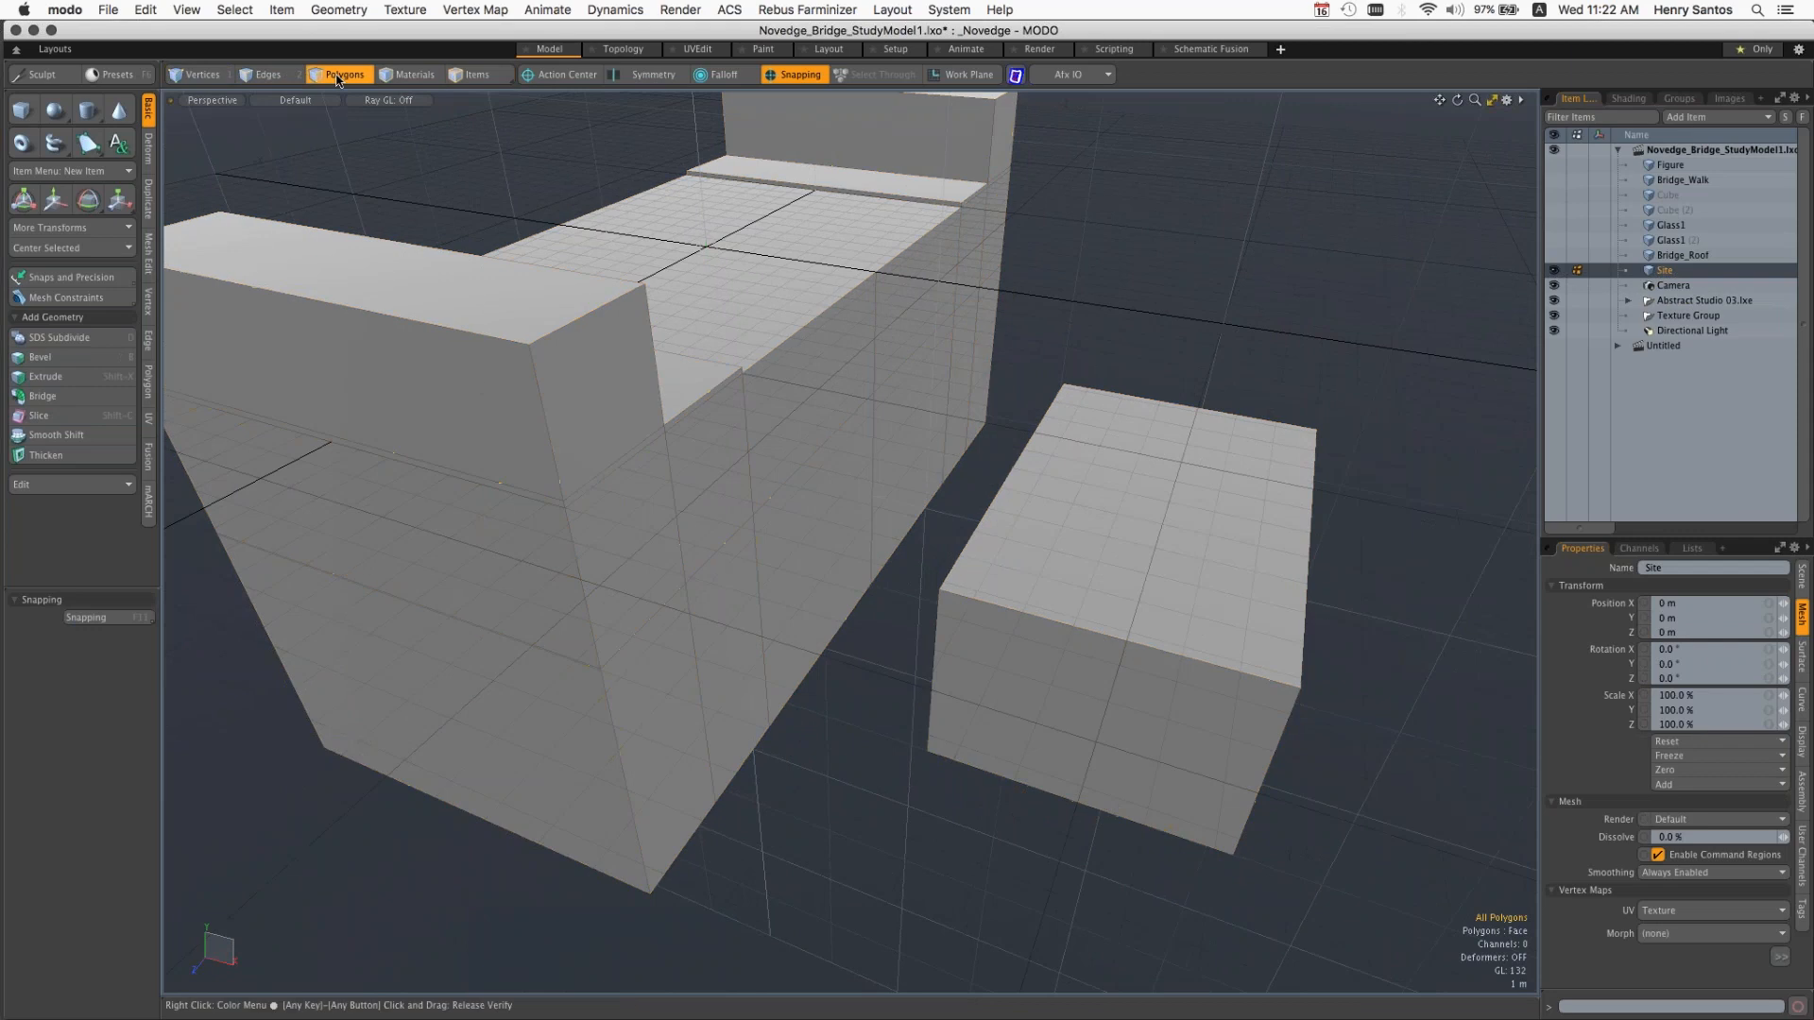
left_click(267, 76)
left_click(203, 76)
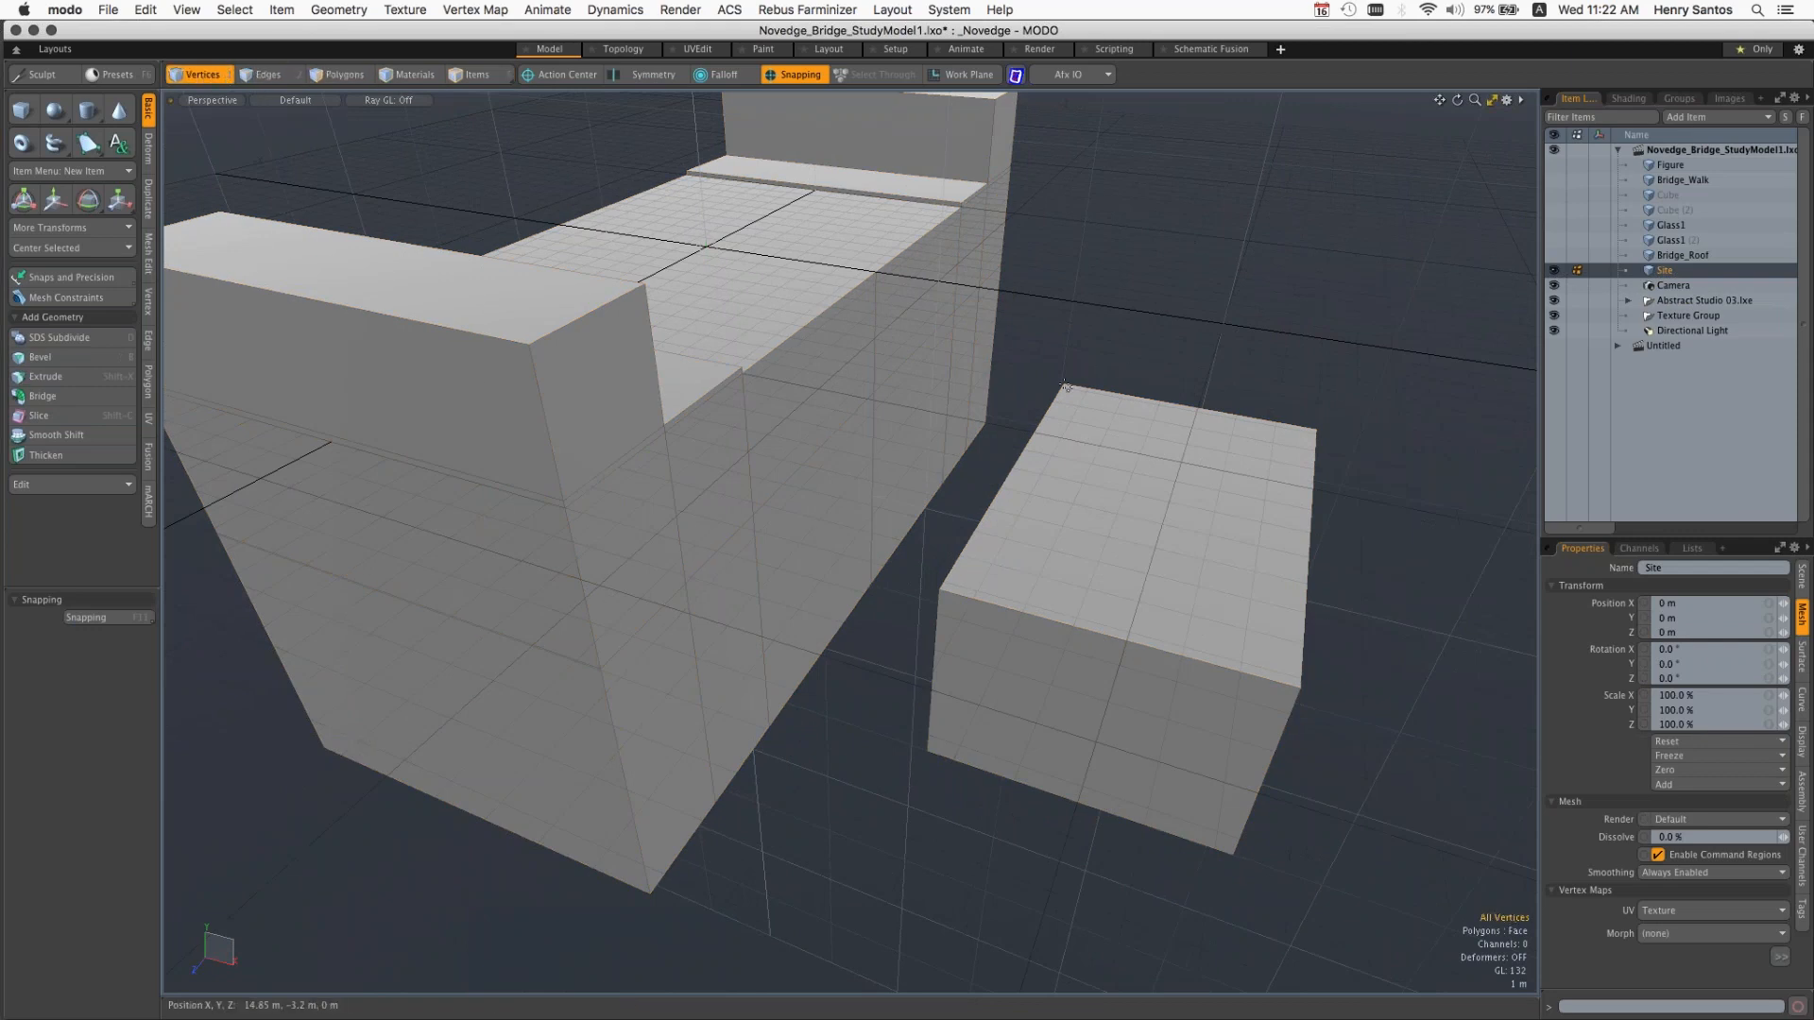
key("3")
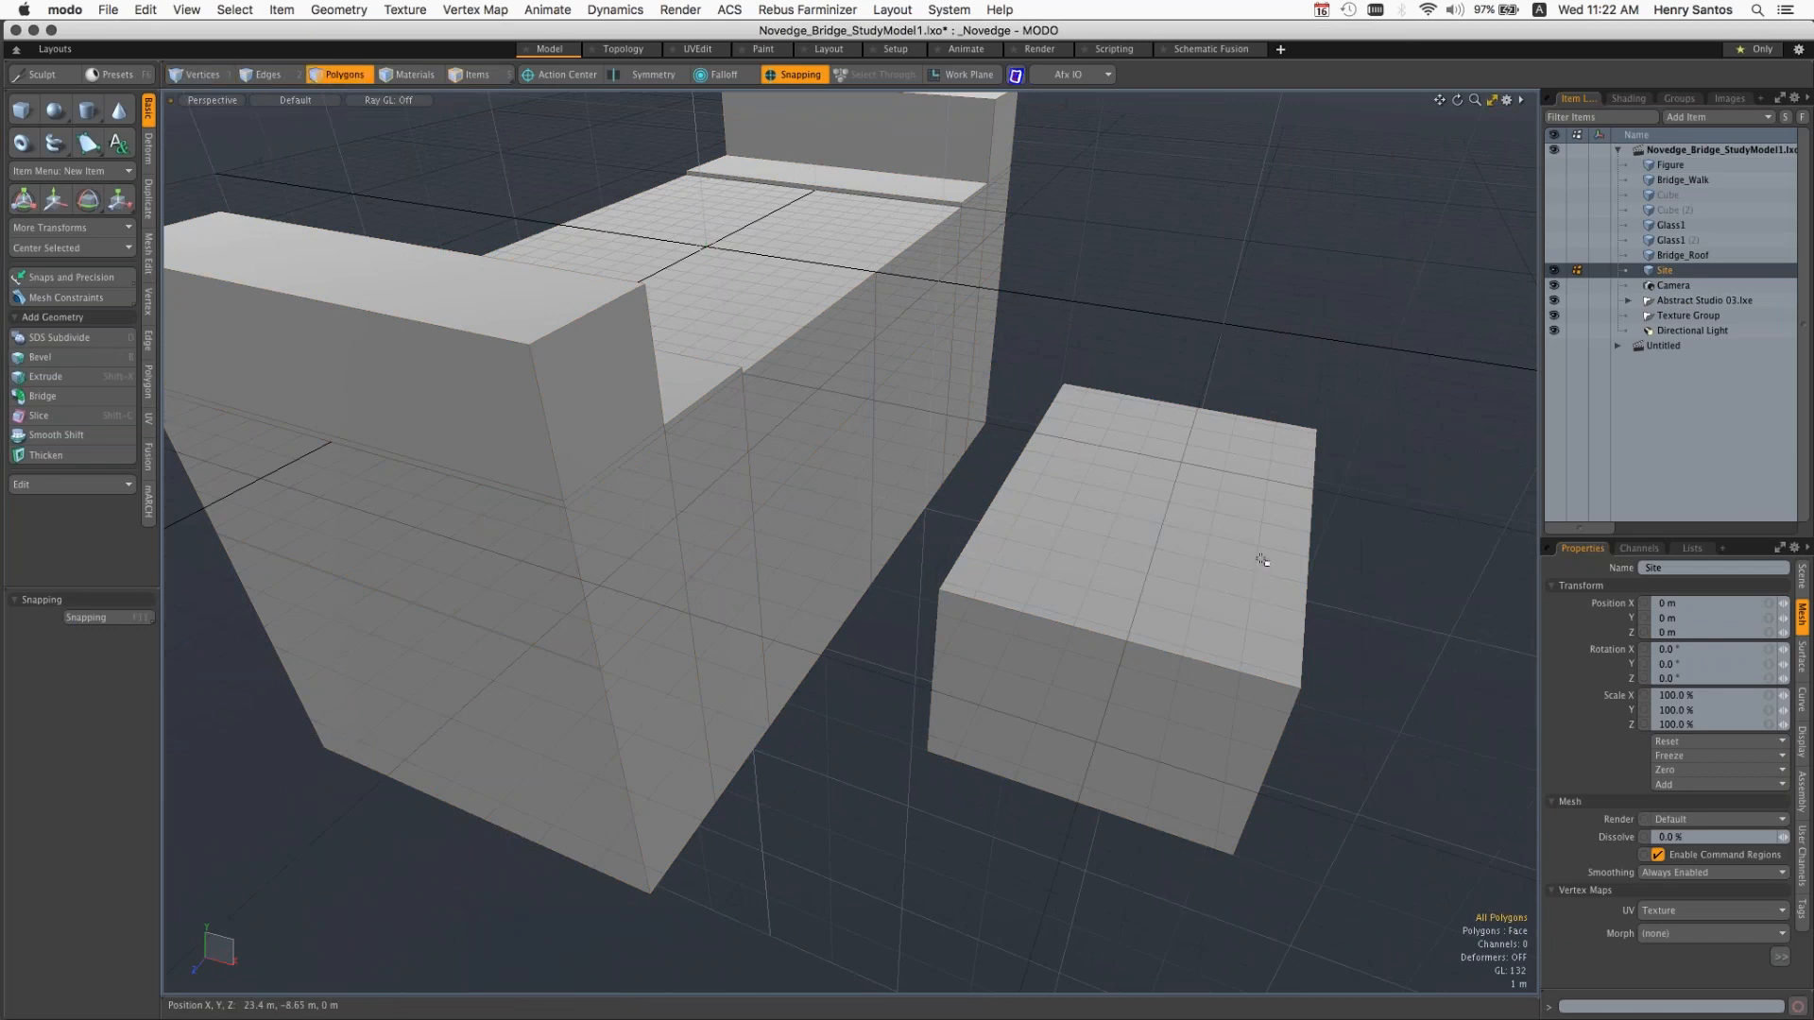
Step: Select the separate box's top polygon, move it 6.35 m in X and 3.4 m in Y, and clear the selection
left_click(1166, 605)
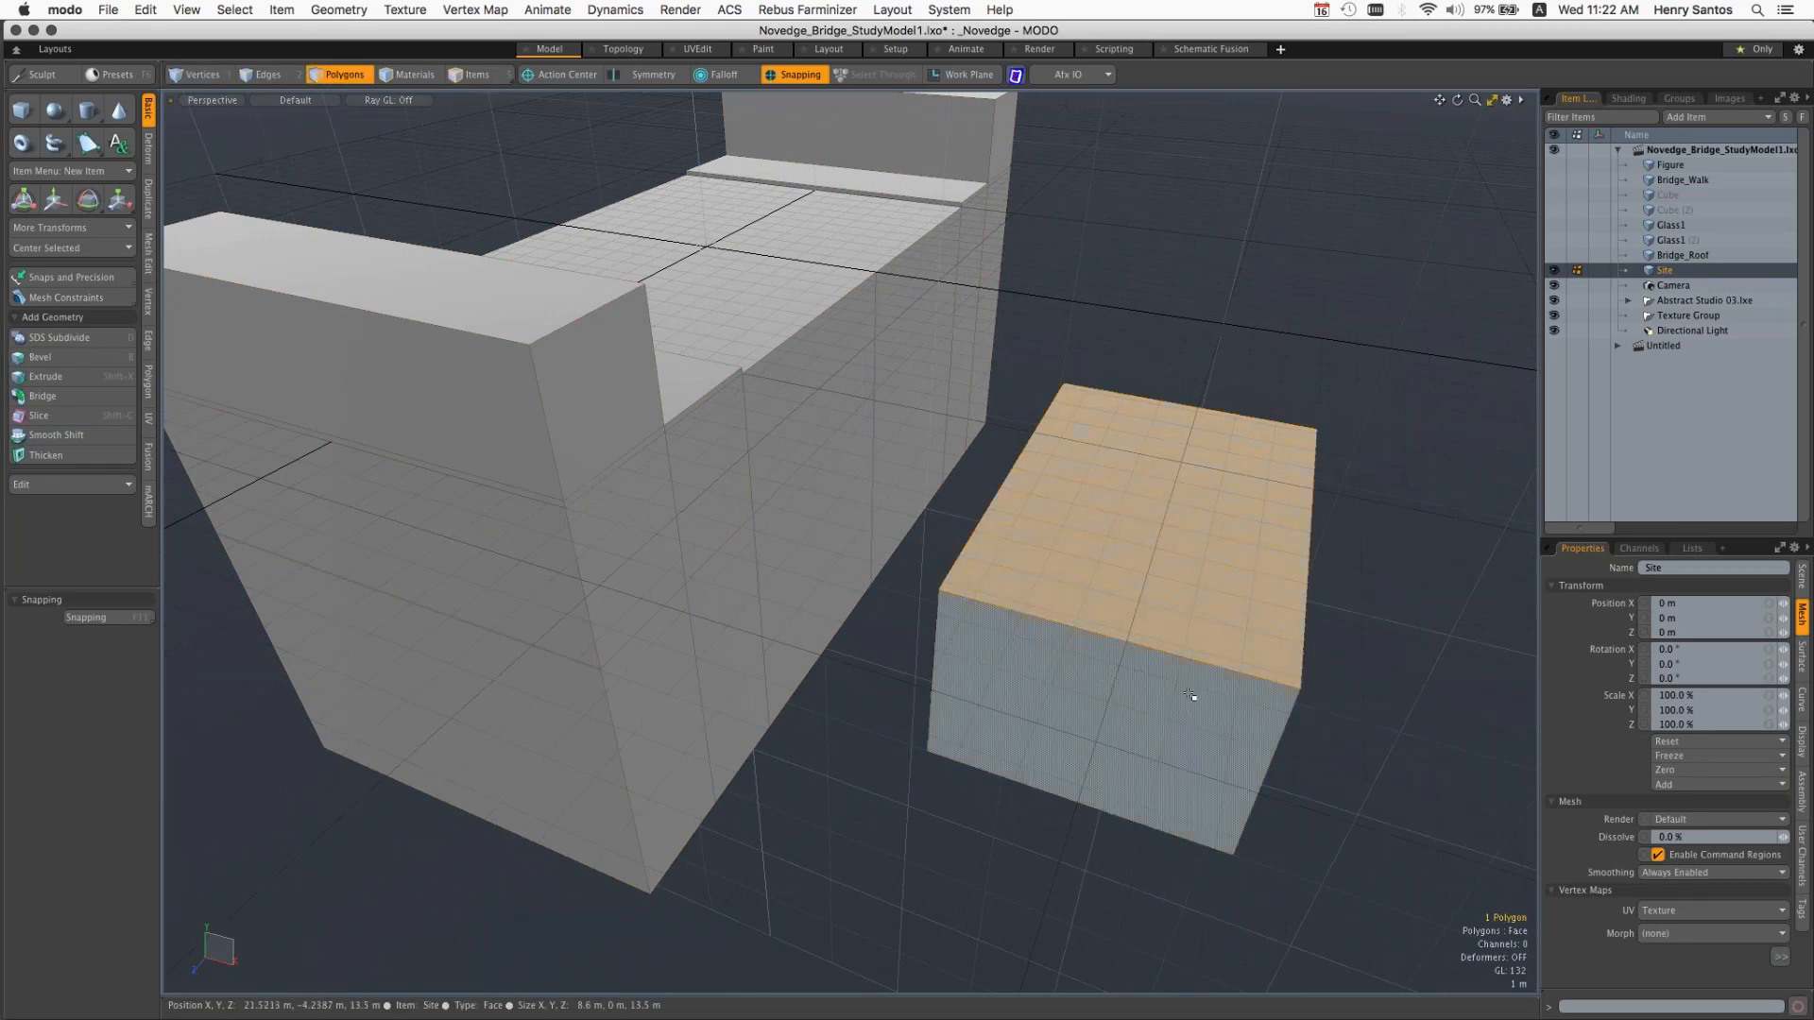
key("w")
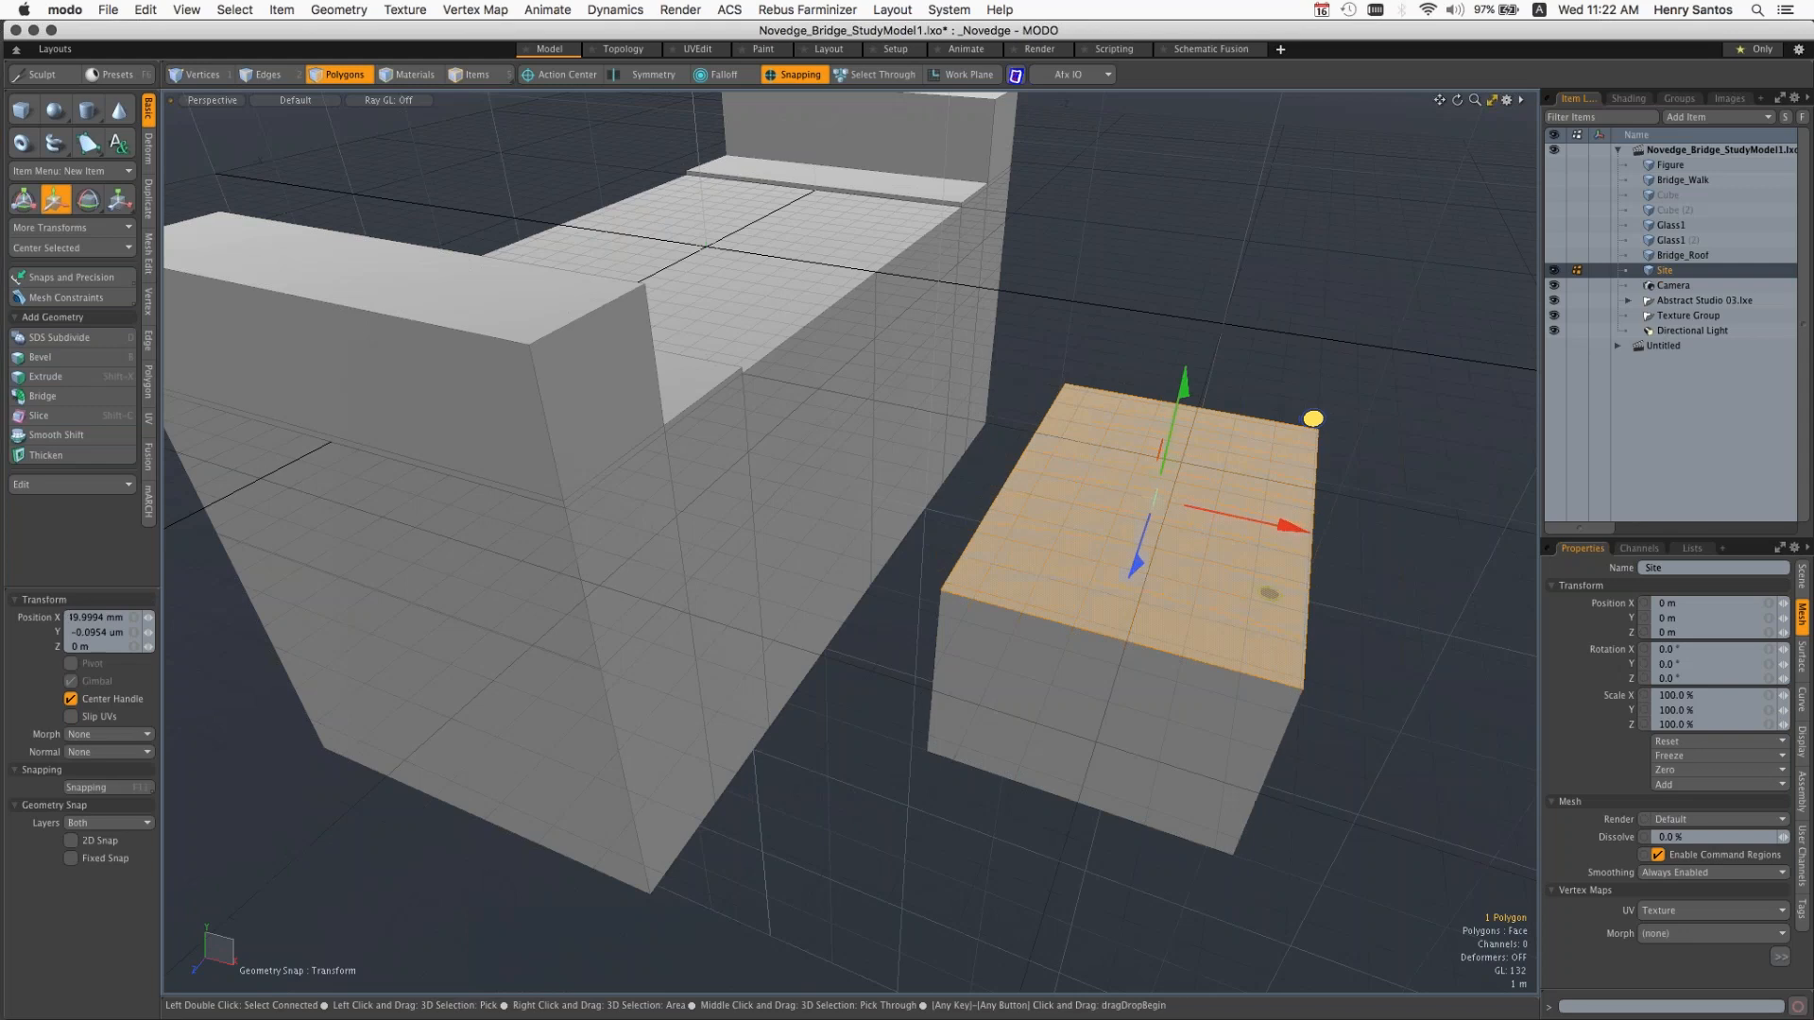
left_click_drag(1307, 409, 1512, 326)
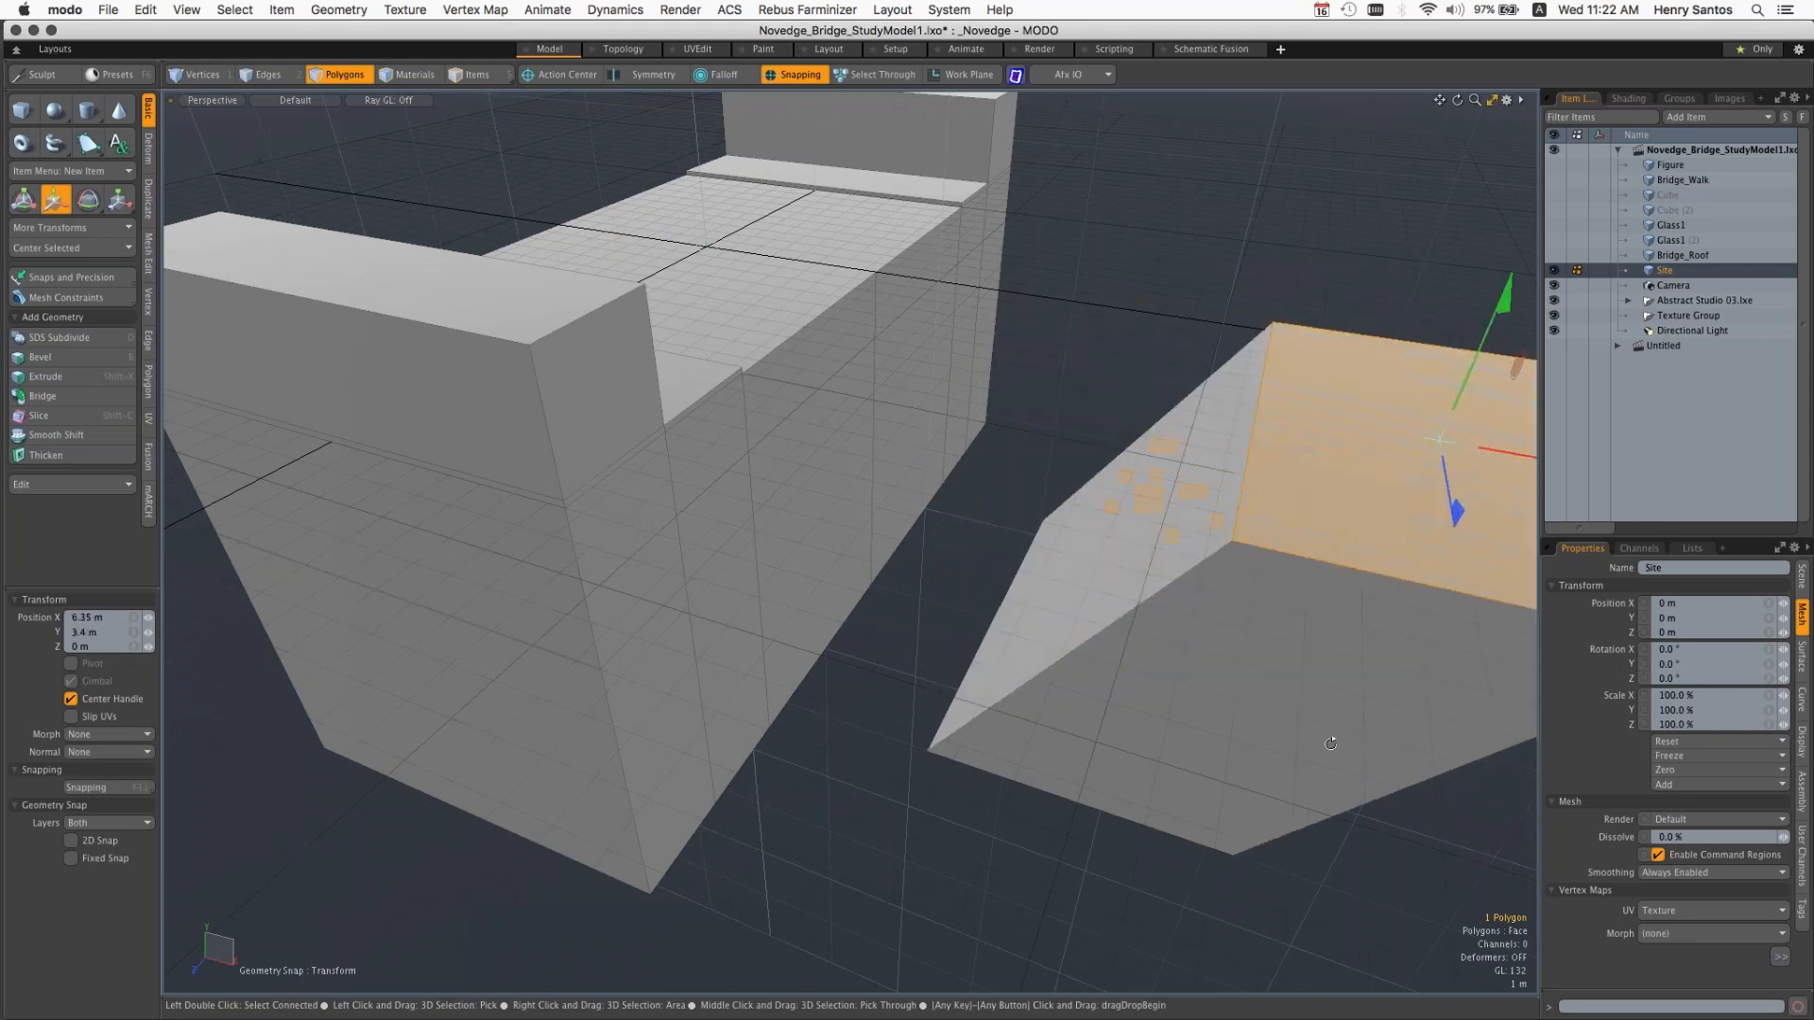
left_click_drag(1330, 743, 1227, 658, "alt")
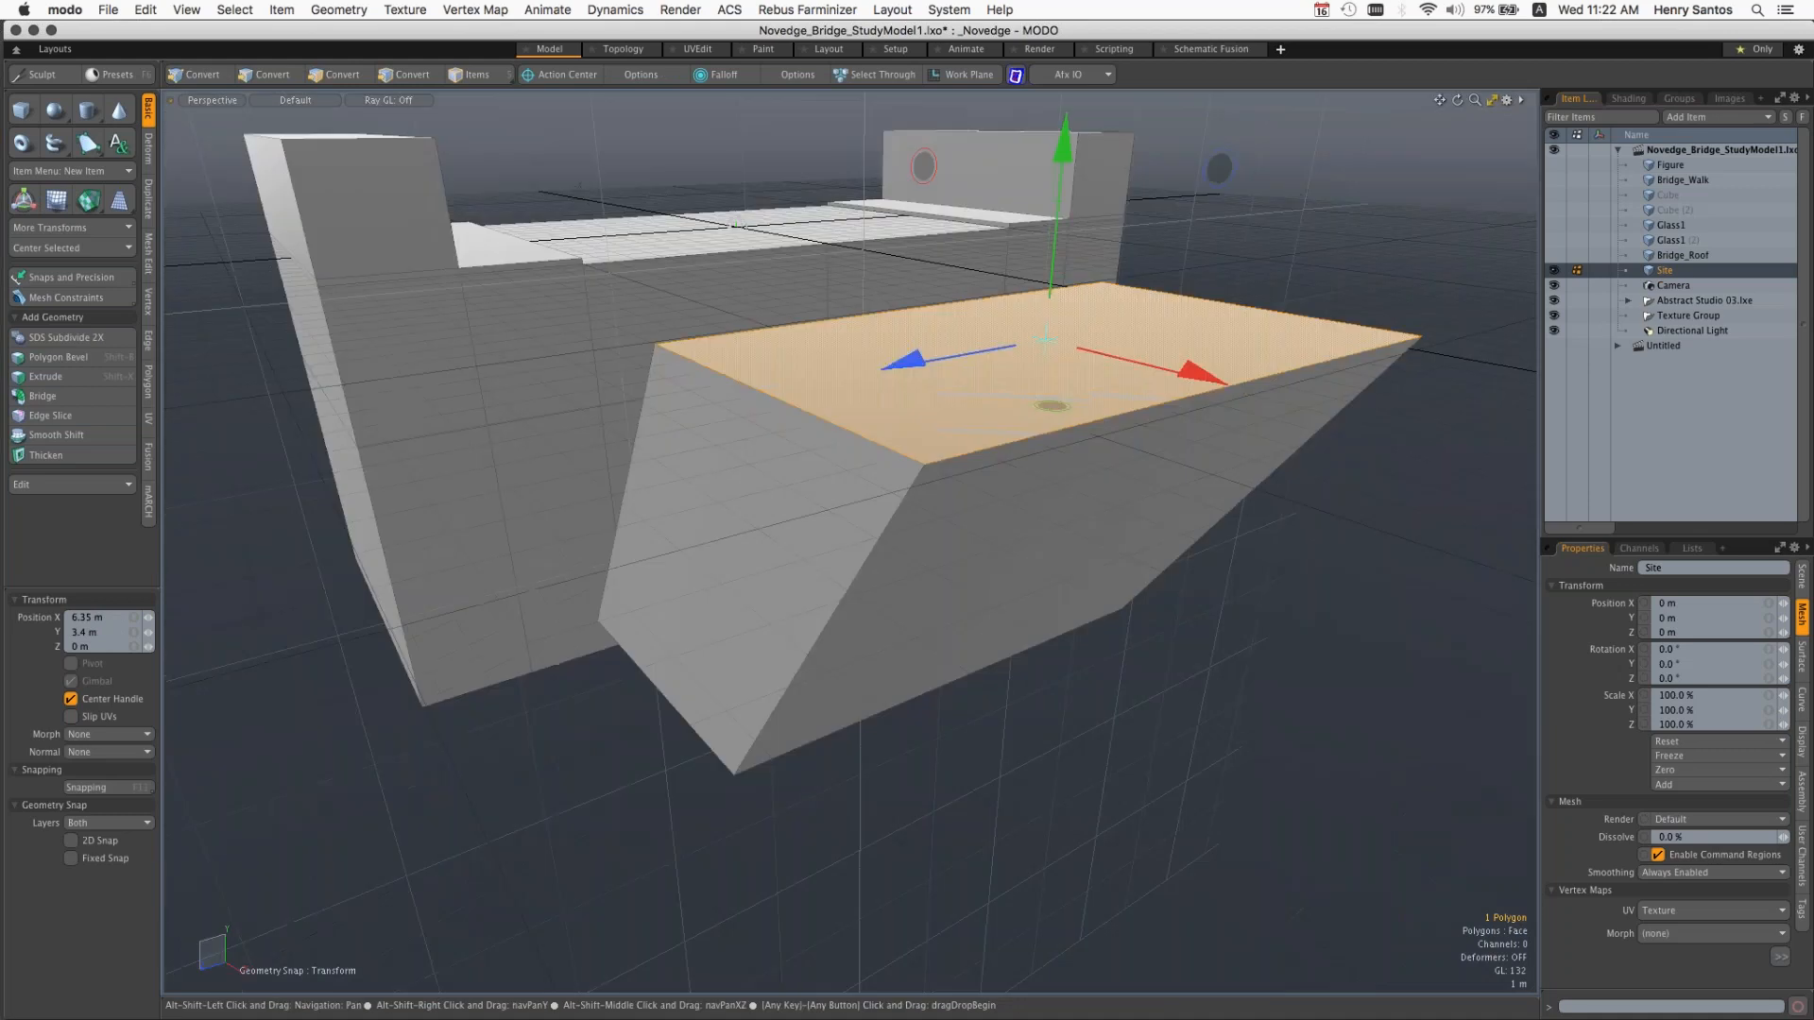
scroll(1227, 656, "down", 3)
key("space")
left_click(1227, 656)
Step: Reshape the box with the element-based Move tool by repositioning its far upper corners, its front upper edge and its outer corners
key("t")
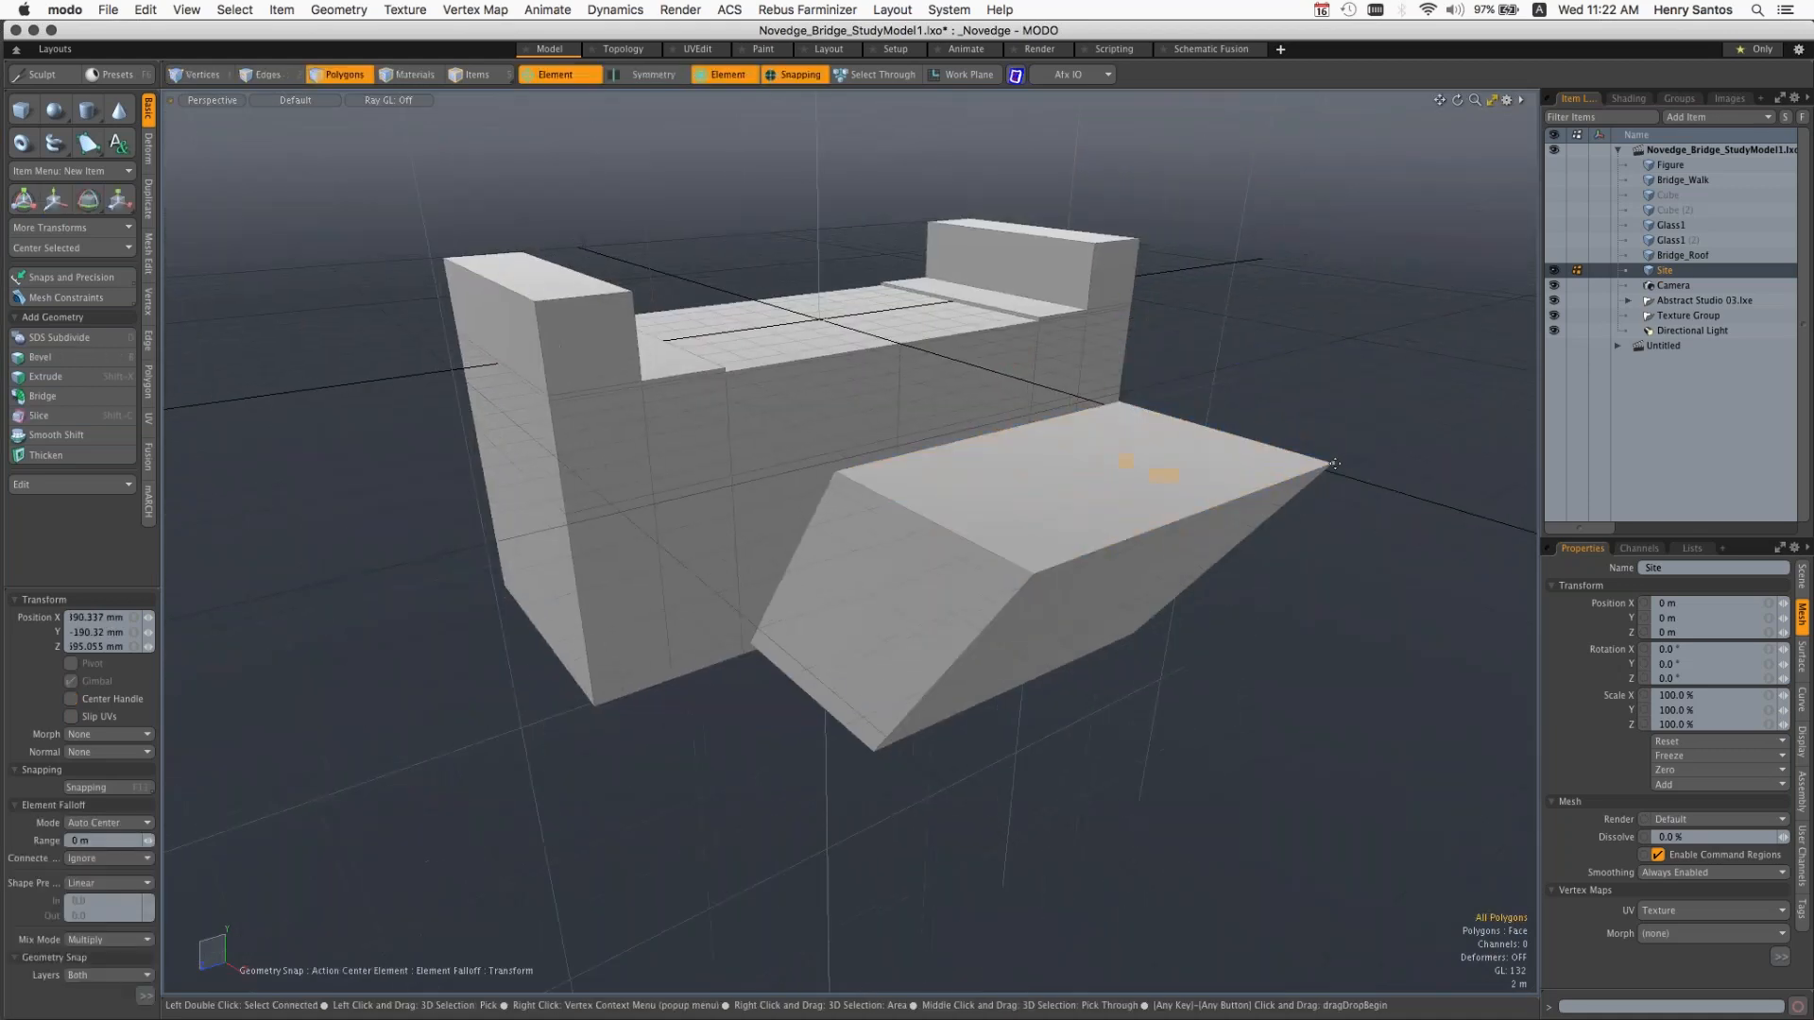
left_click_drag(1337, 463, 1148, 504)
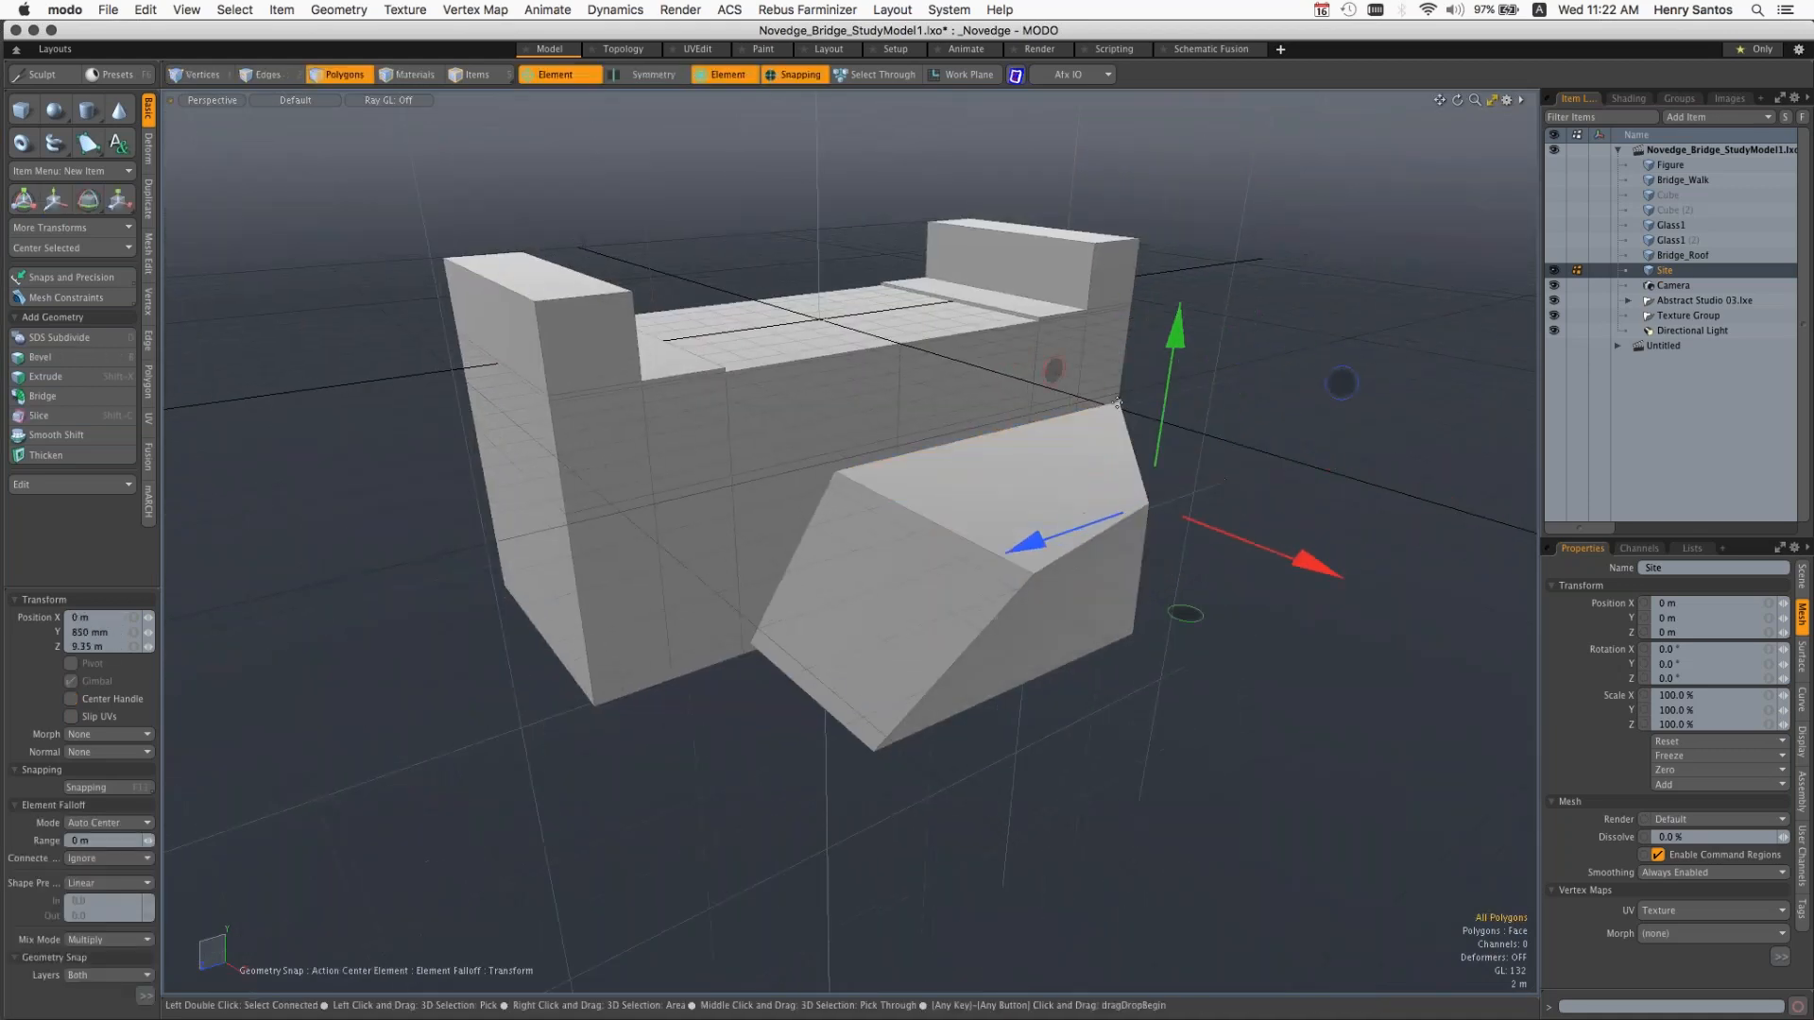
left_click_drag(1118, 400, 1177, 433)
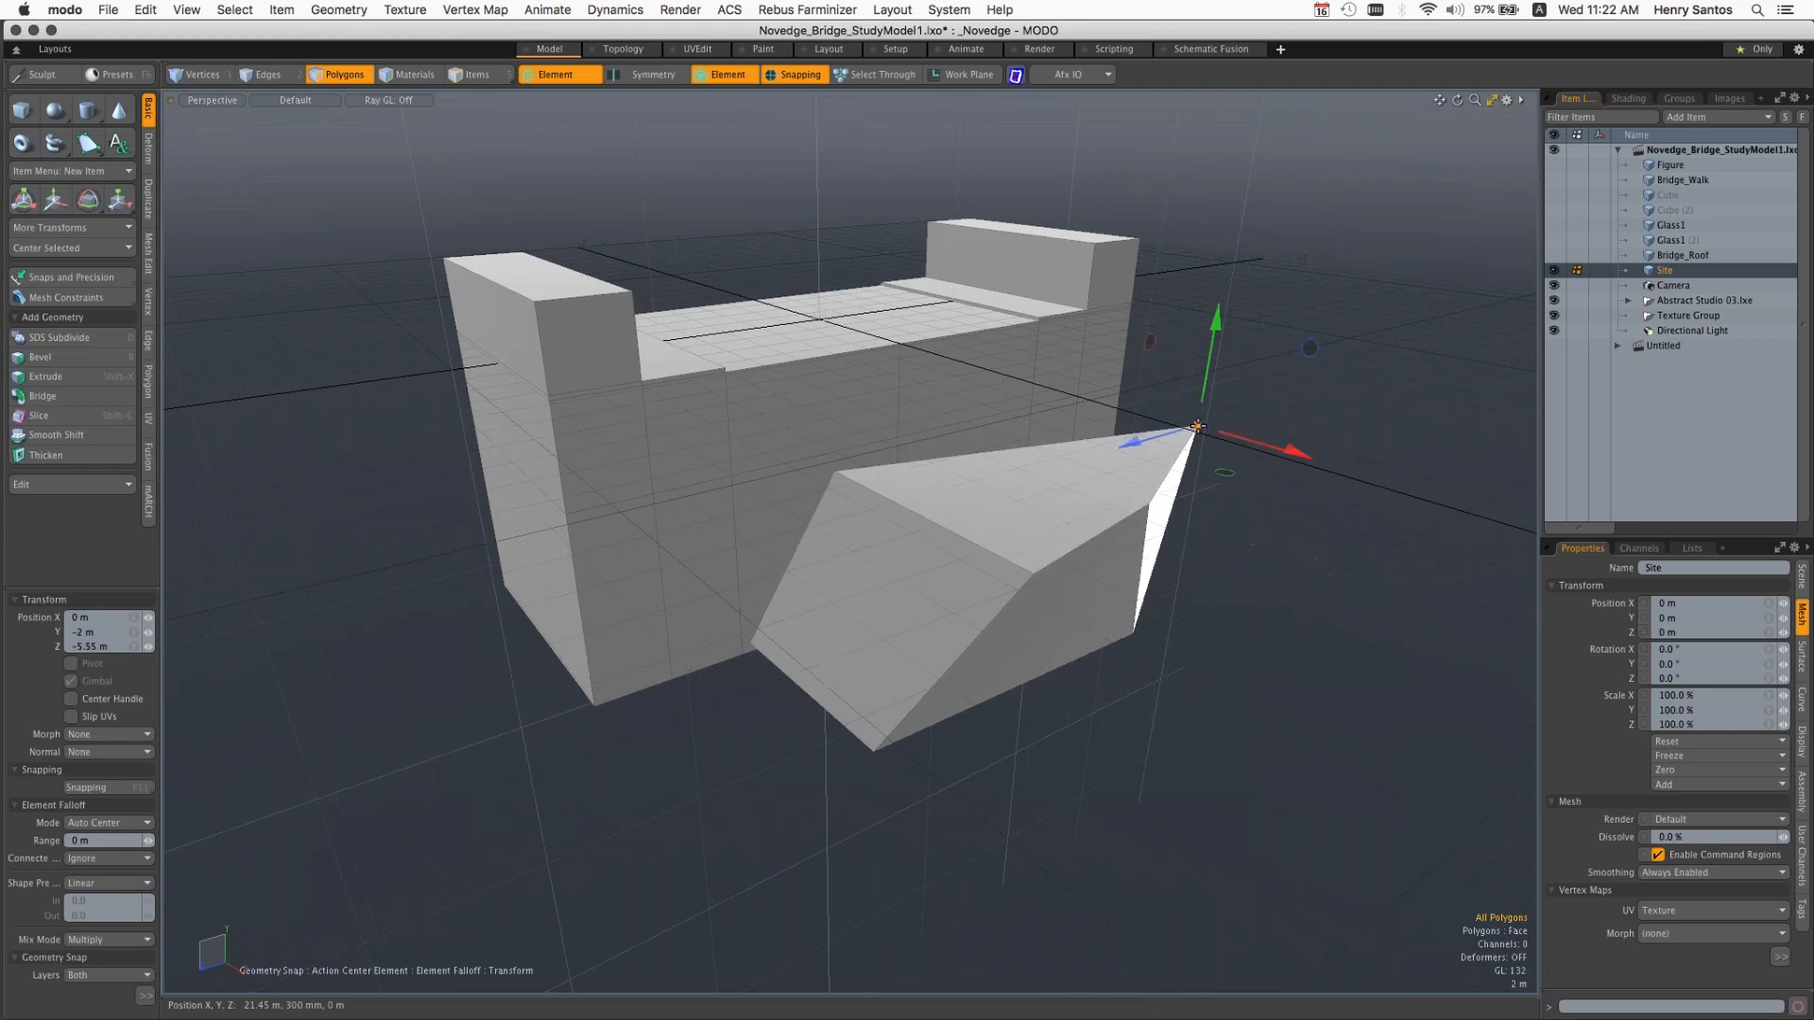
left_click(903, 504)
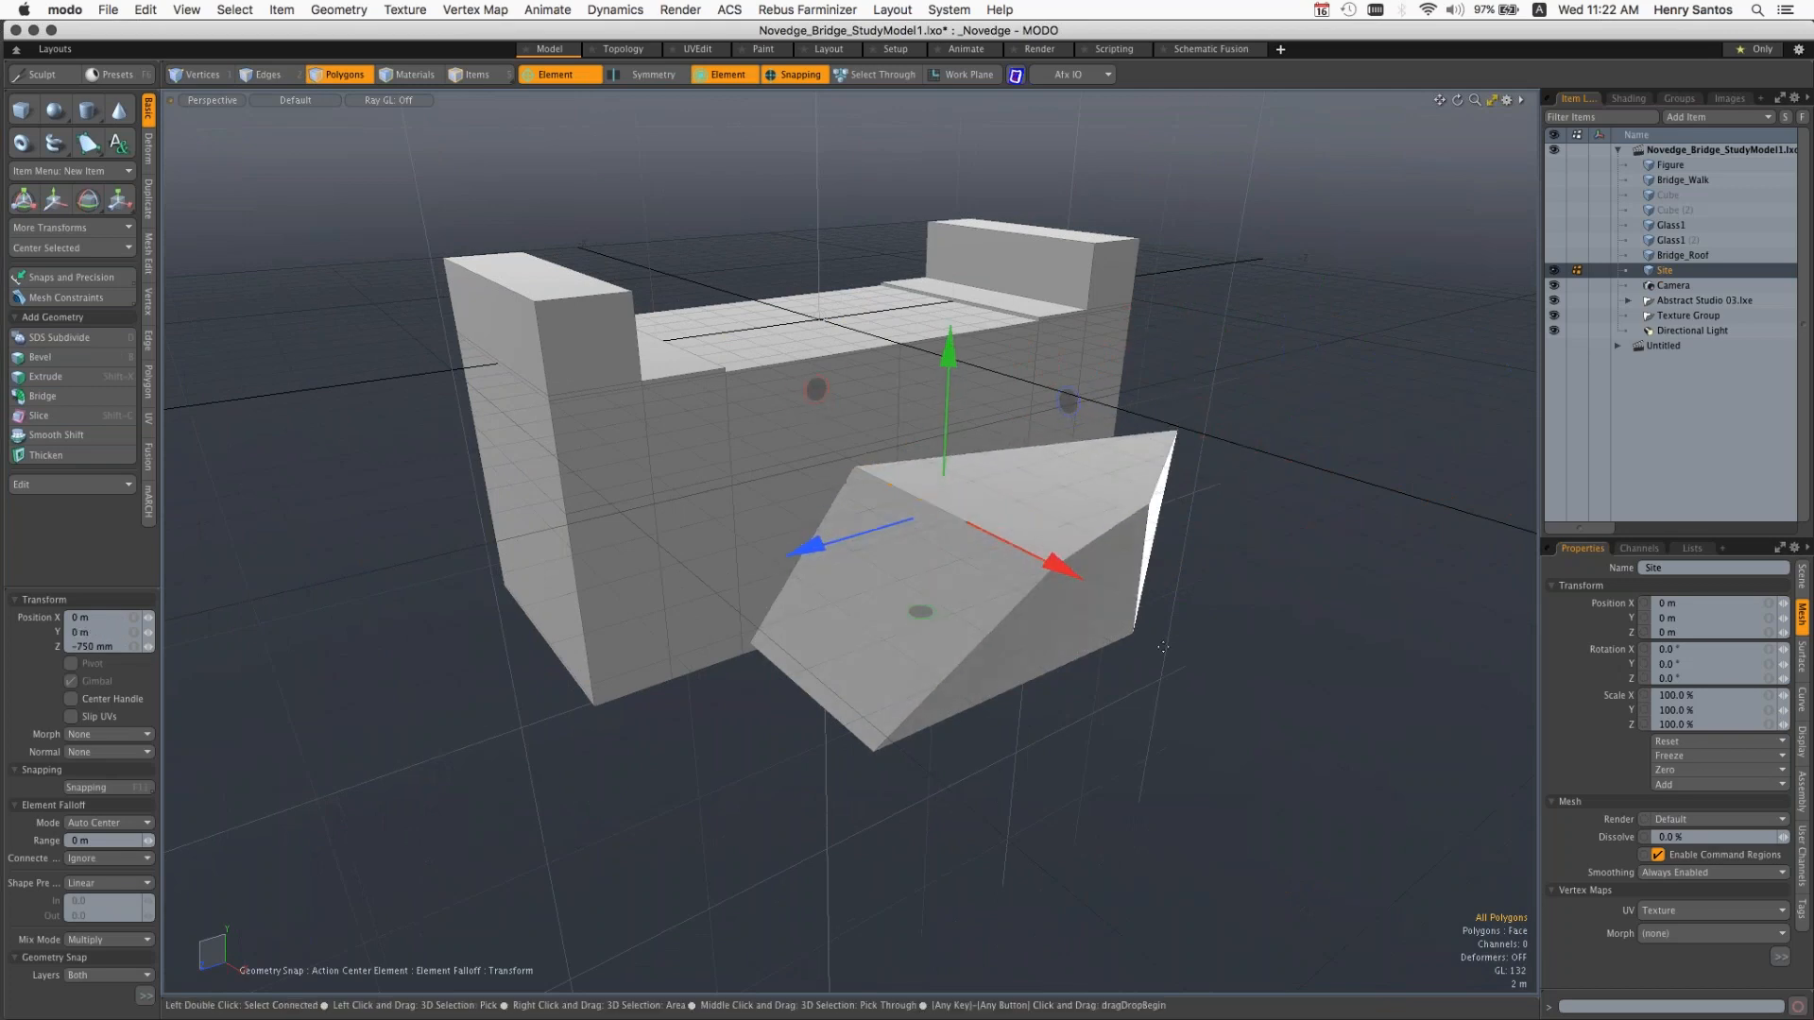
left_click_drag(1101, 656, 1217, 666, "alt")
left_click_drag(1154, 371, 1148, 425)
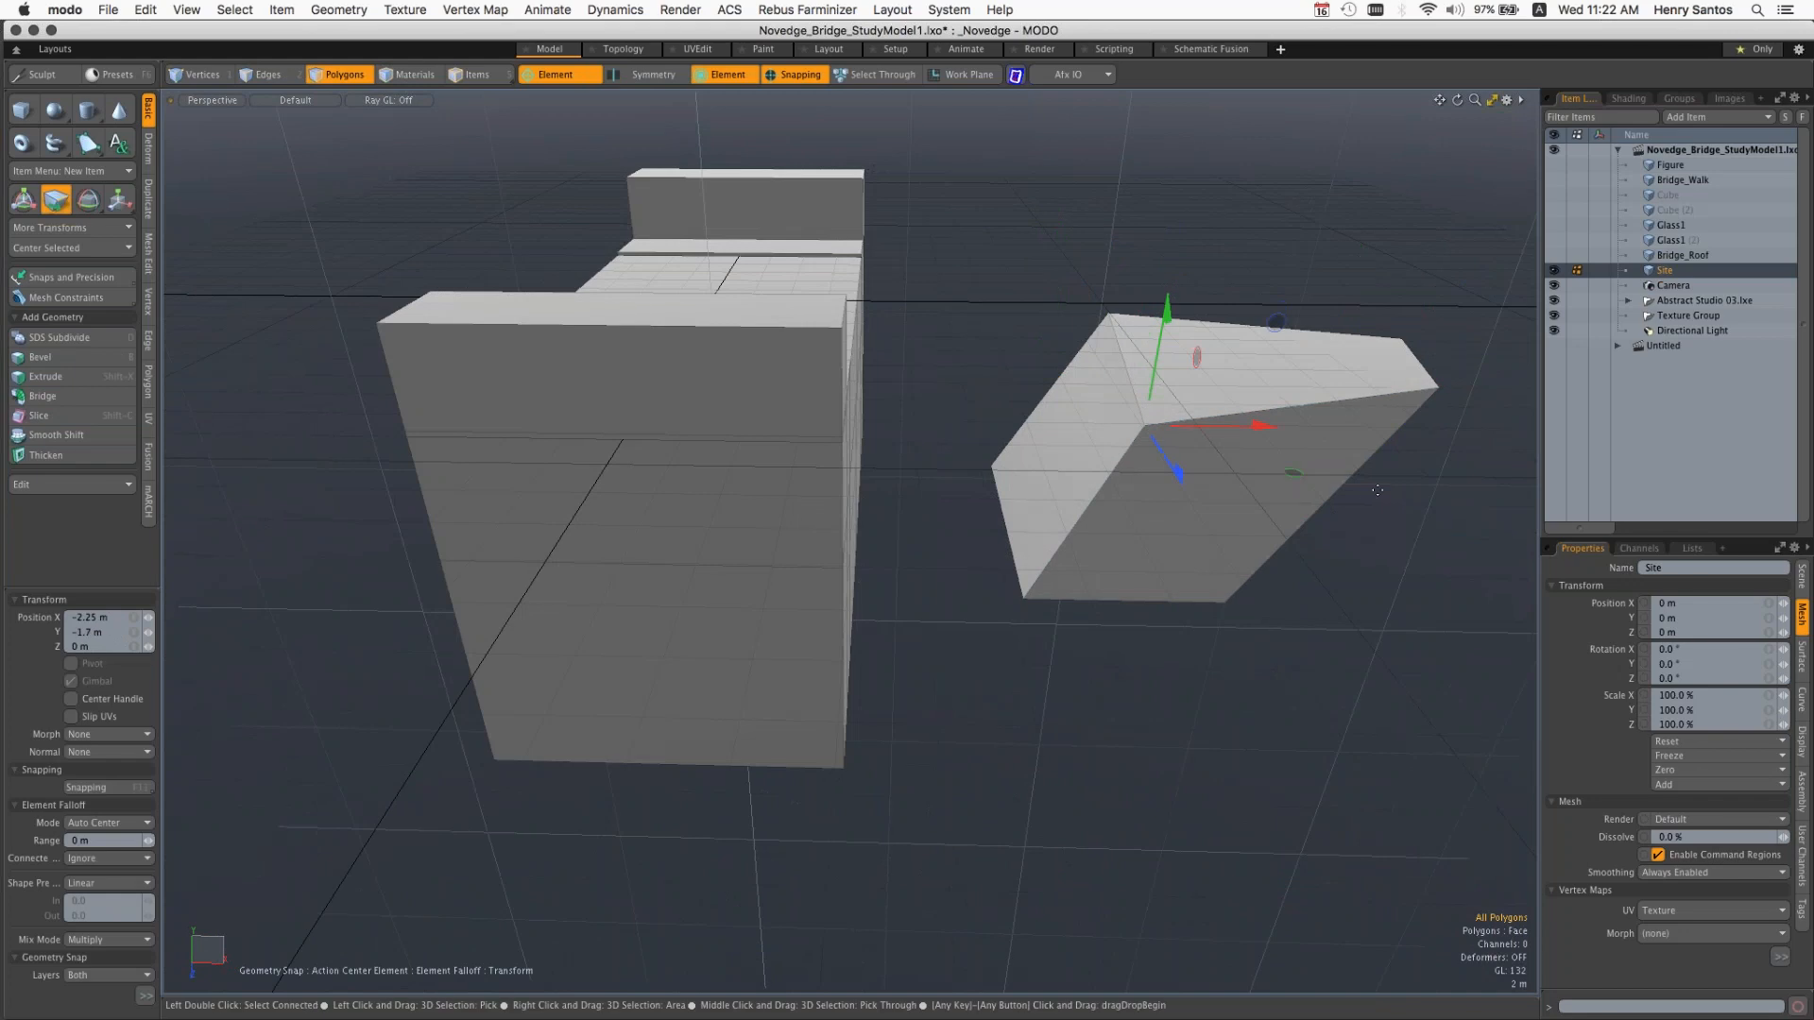
left_click_drag(1320, 512, 1302, 571)
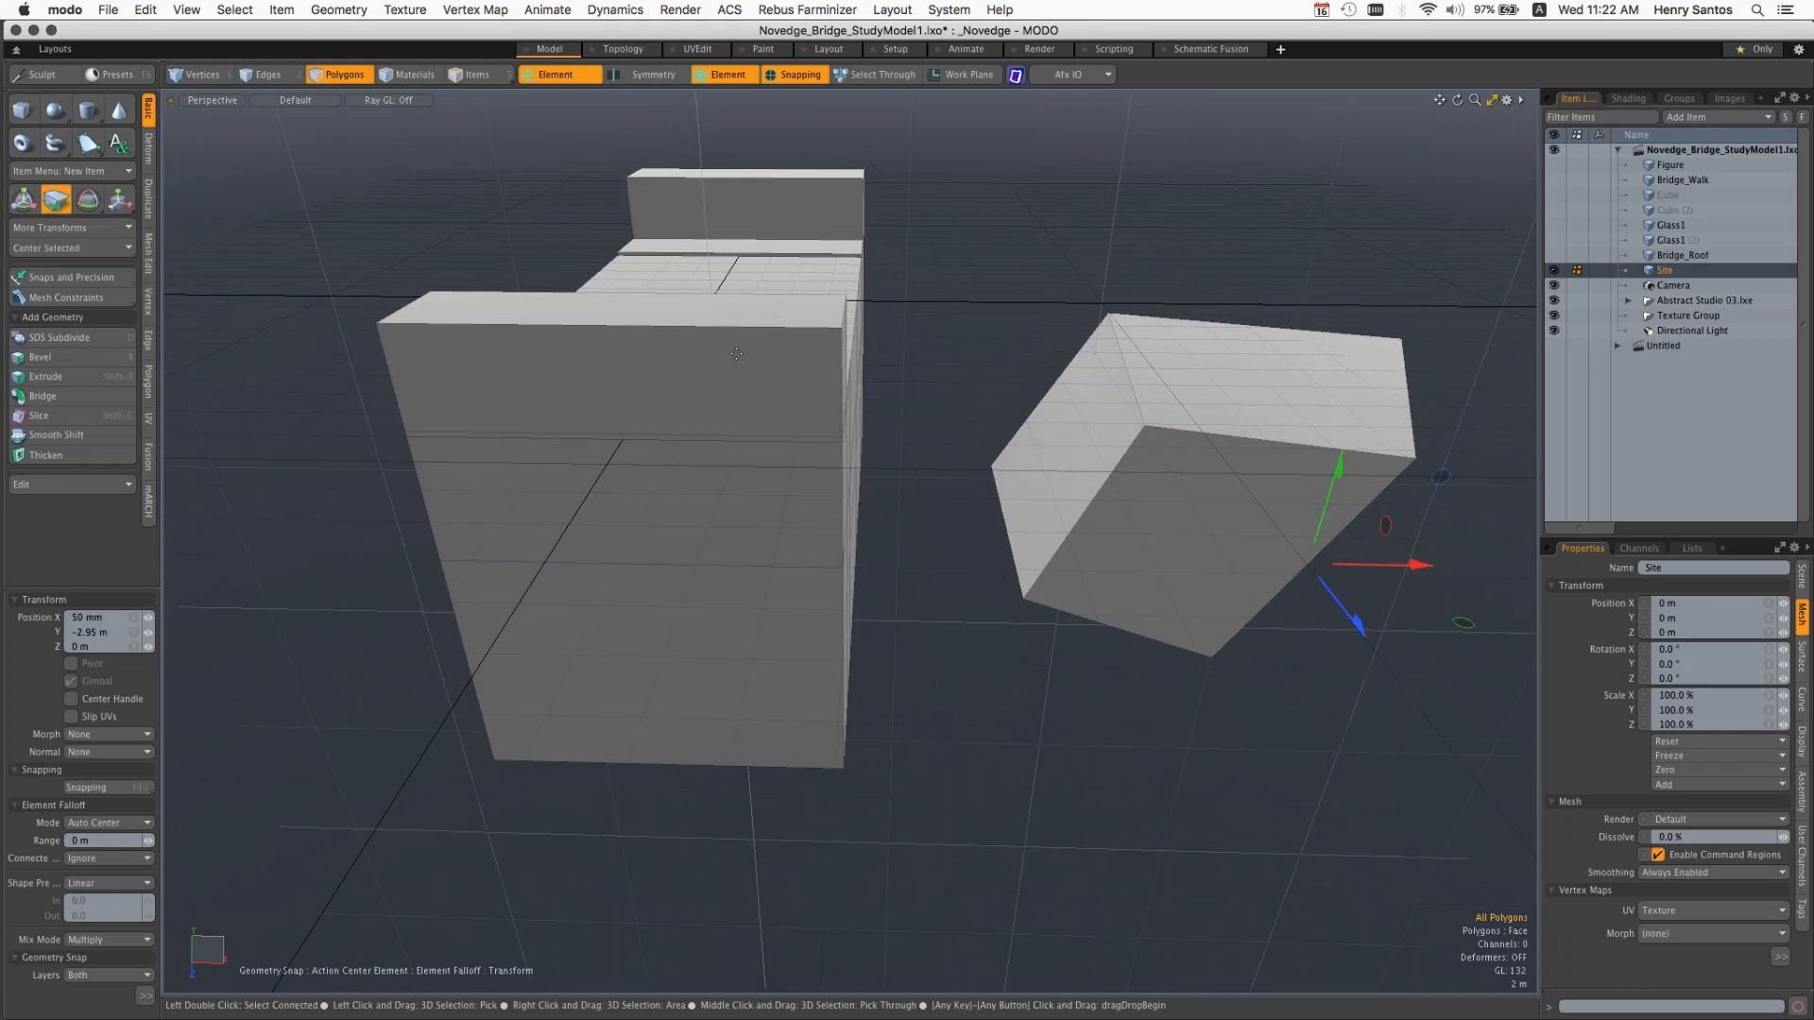
Step: Move further faces and edges of the box with the element-based Move tool, working from the front and the opposite side
key("alt")
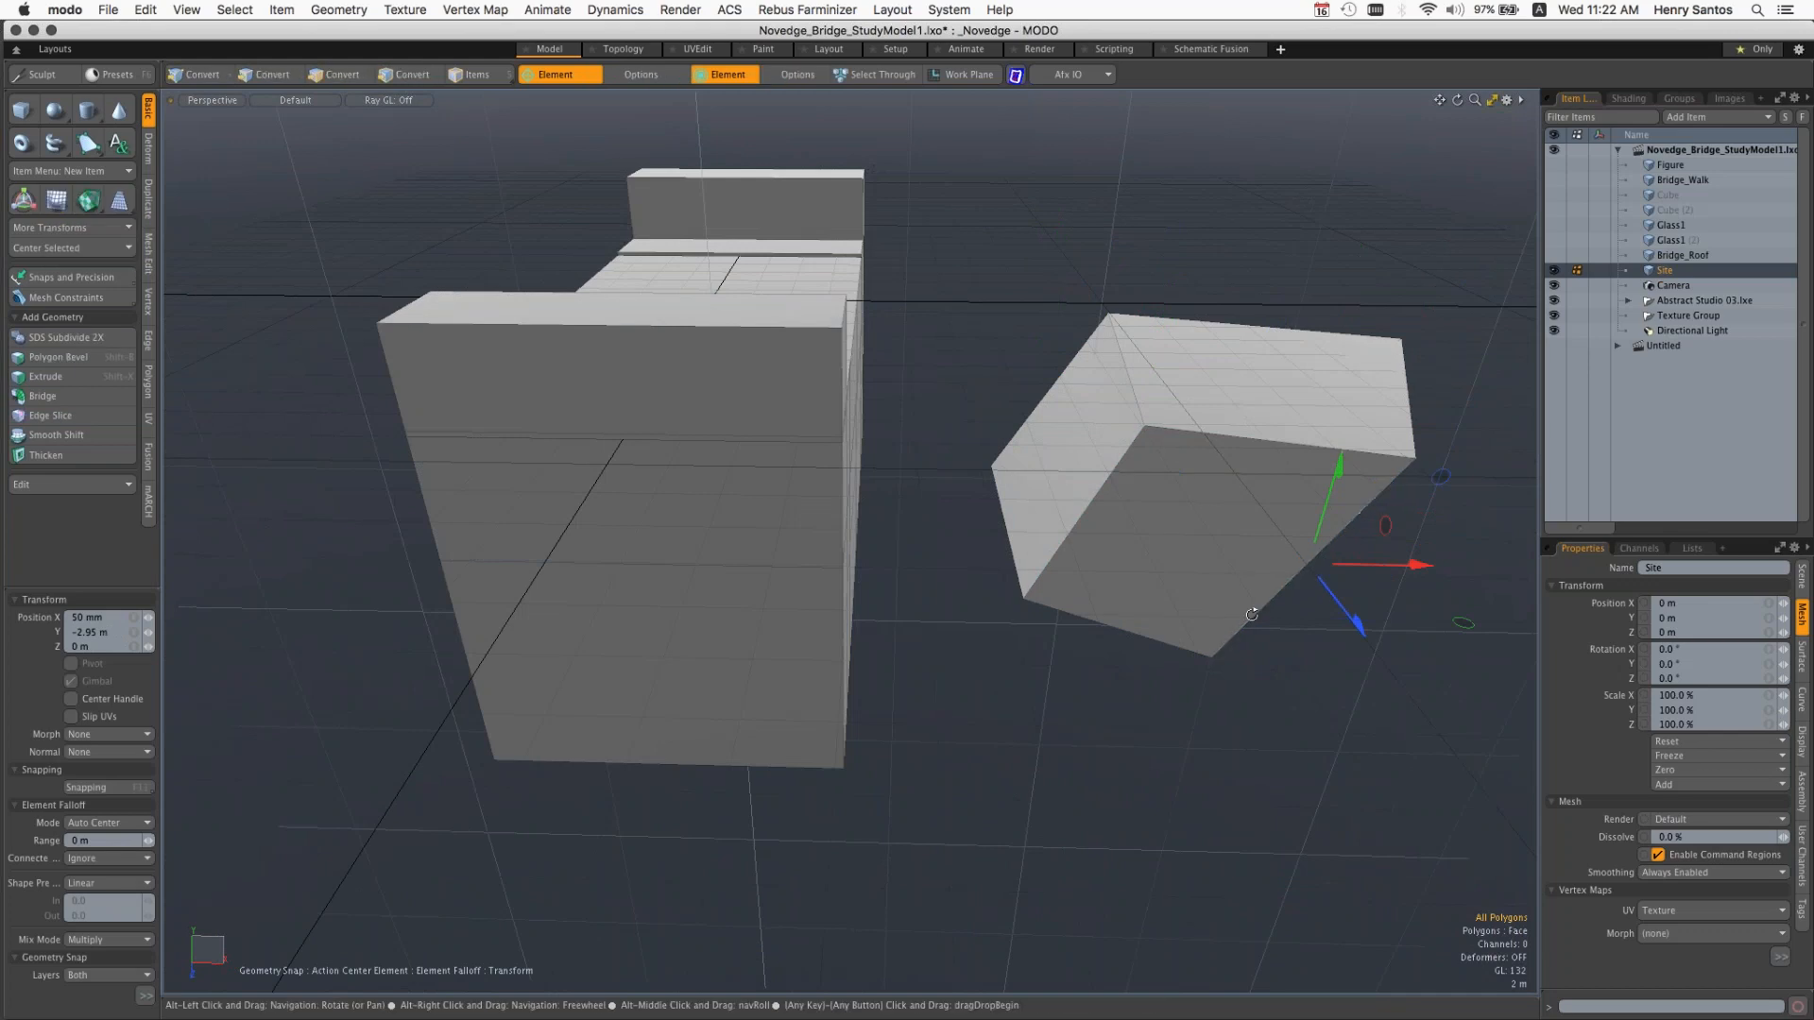
left_click_drag(1252, 615, 1155, 550, "alt")
left_click_drag(994, 422, 1208, 487)
left_click_drag(1177, 675, 1299, 688, "alt")
mouse_move(1155, 480)
left_mouse_down()
mouse_move(1119, 493)
mouse_move(1136, 508)
left_mouse_up()
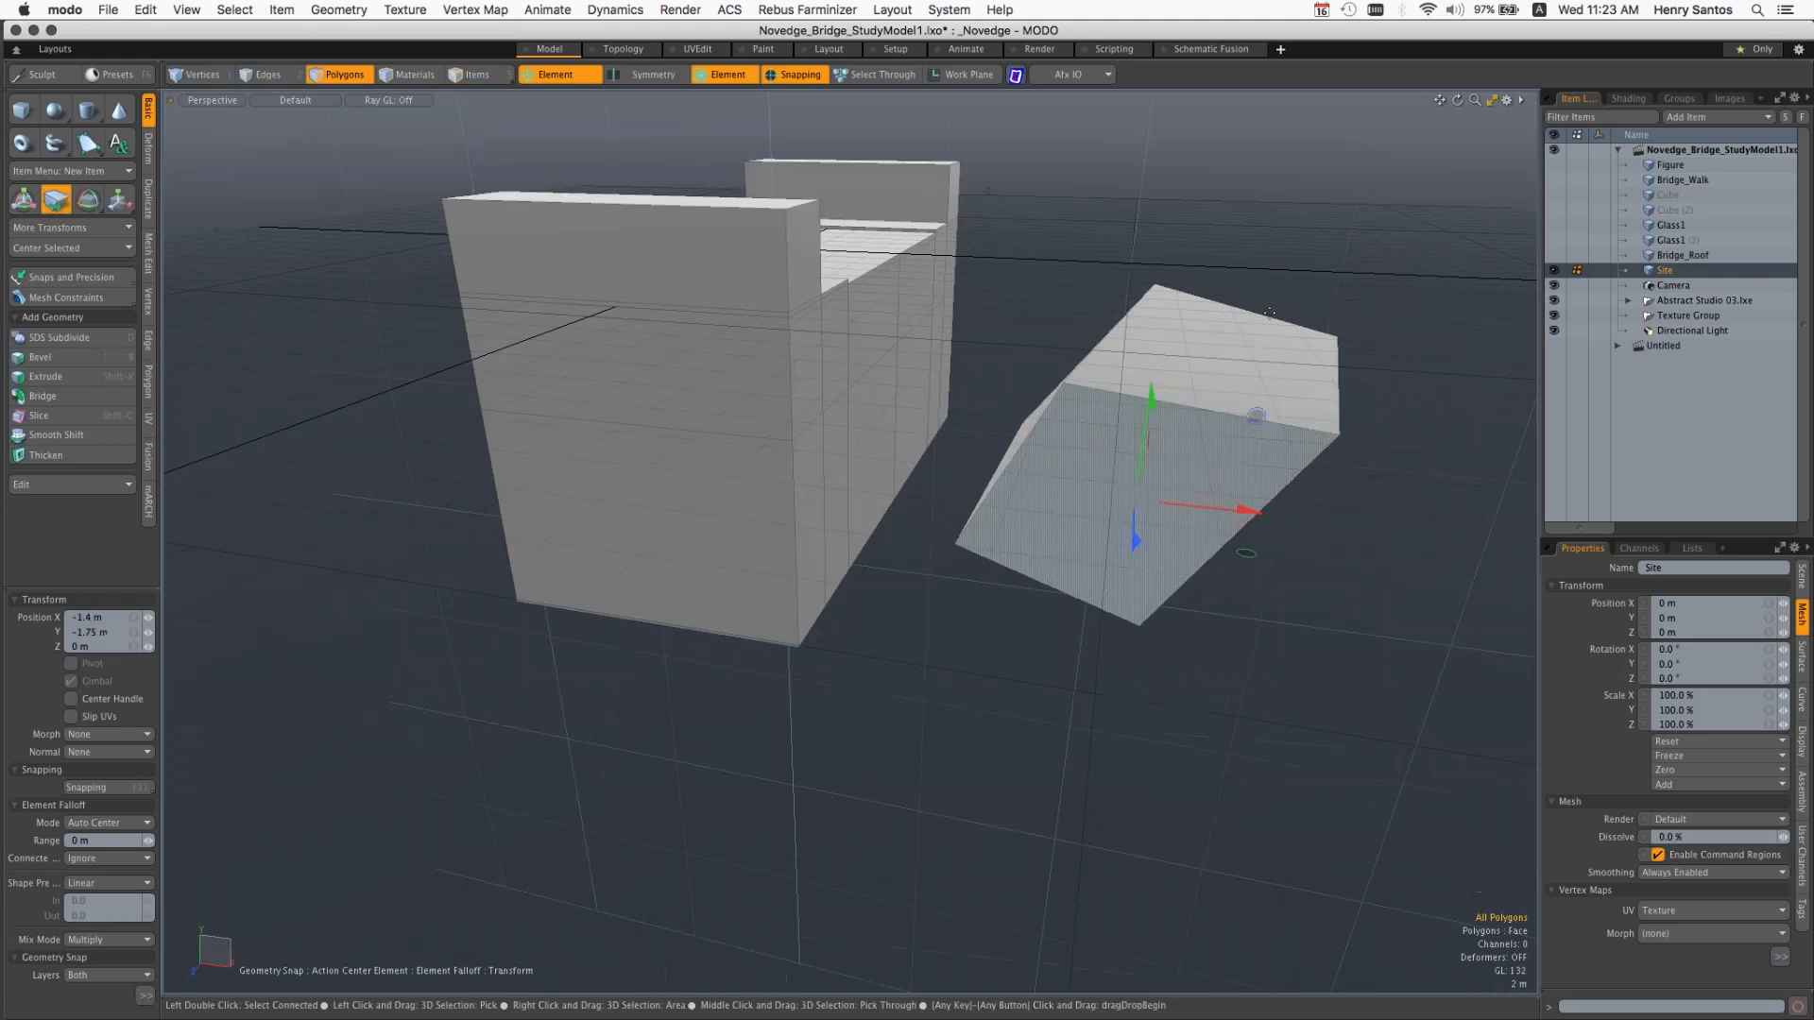
left_click_drag(1230, 349, 1119, 342)
Step: Pull the box's slanted face and a lower corner outward on its opposite side, exit the Move tool, and clear the selection
key("alt")
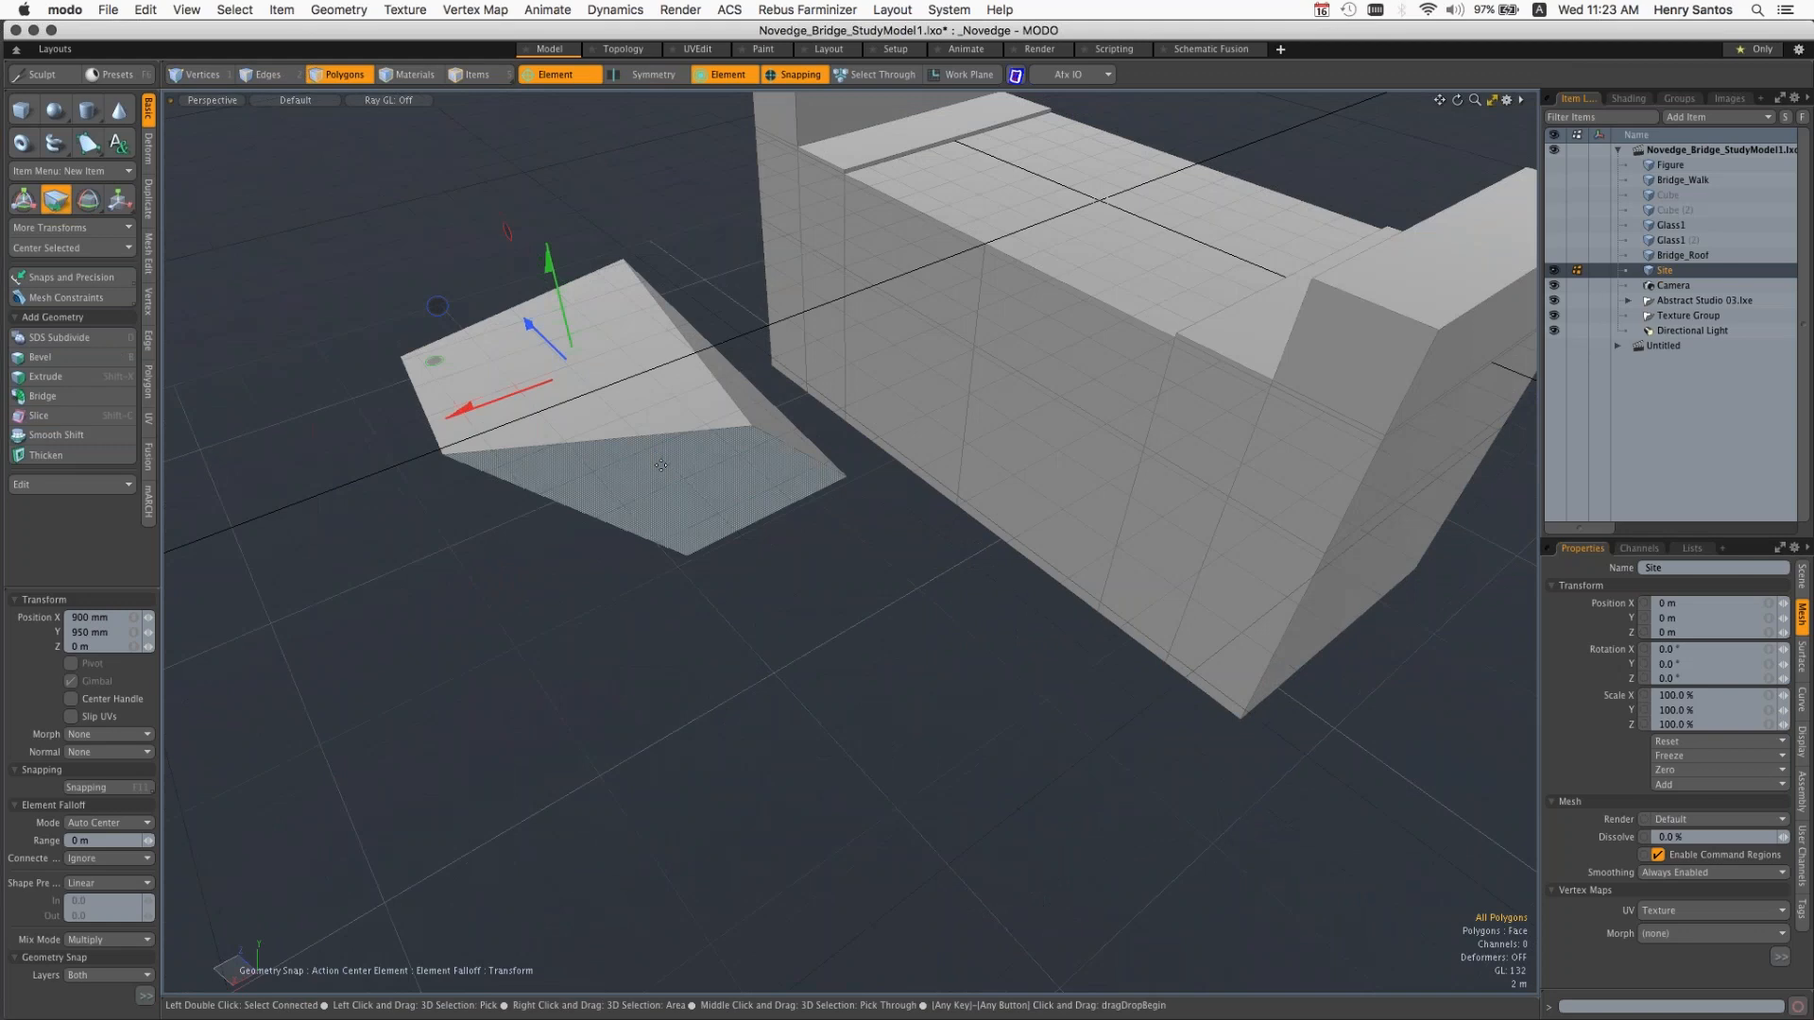
left_click_drag(661, 465, 600, 367)
left_click_drag(822, 489, 850, 564)
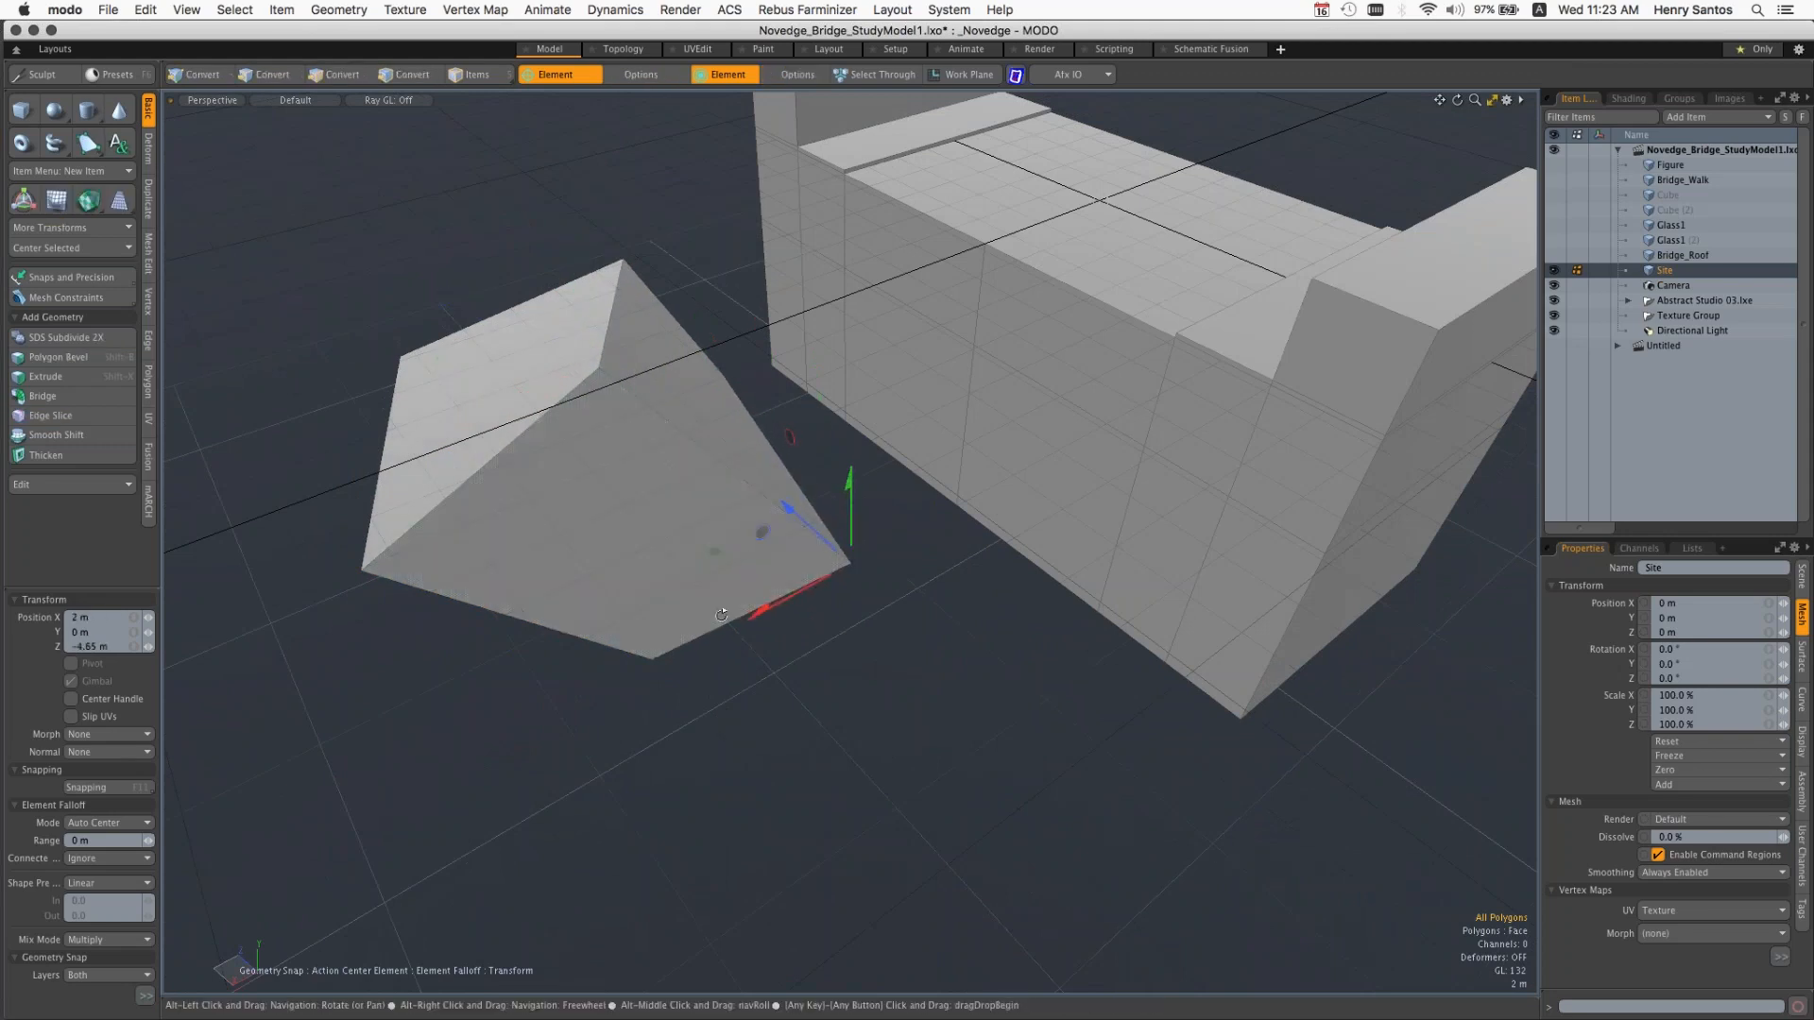
left_click_drag(721, 615, 893, 539, "alt")
key("q")
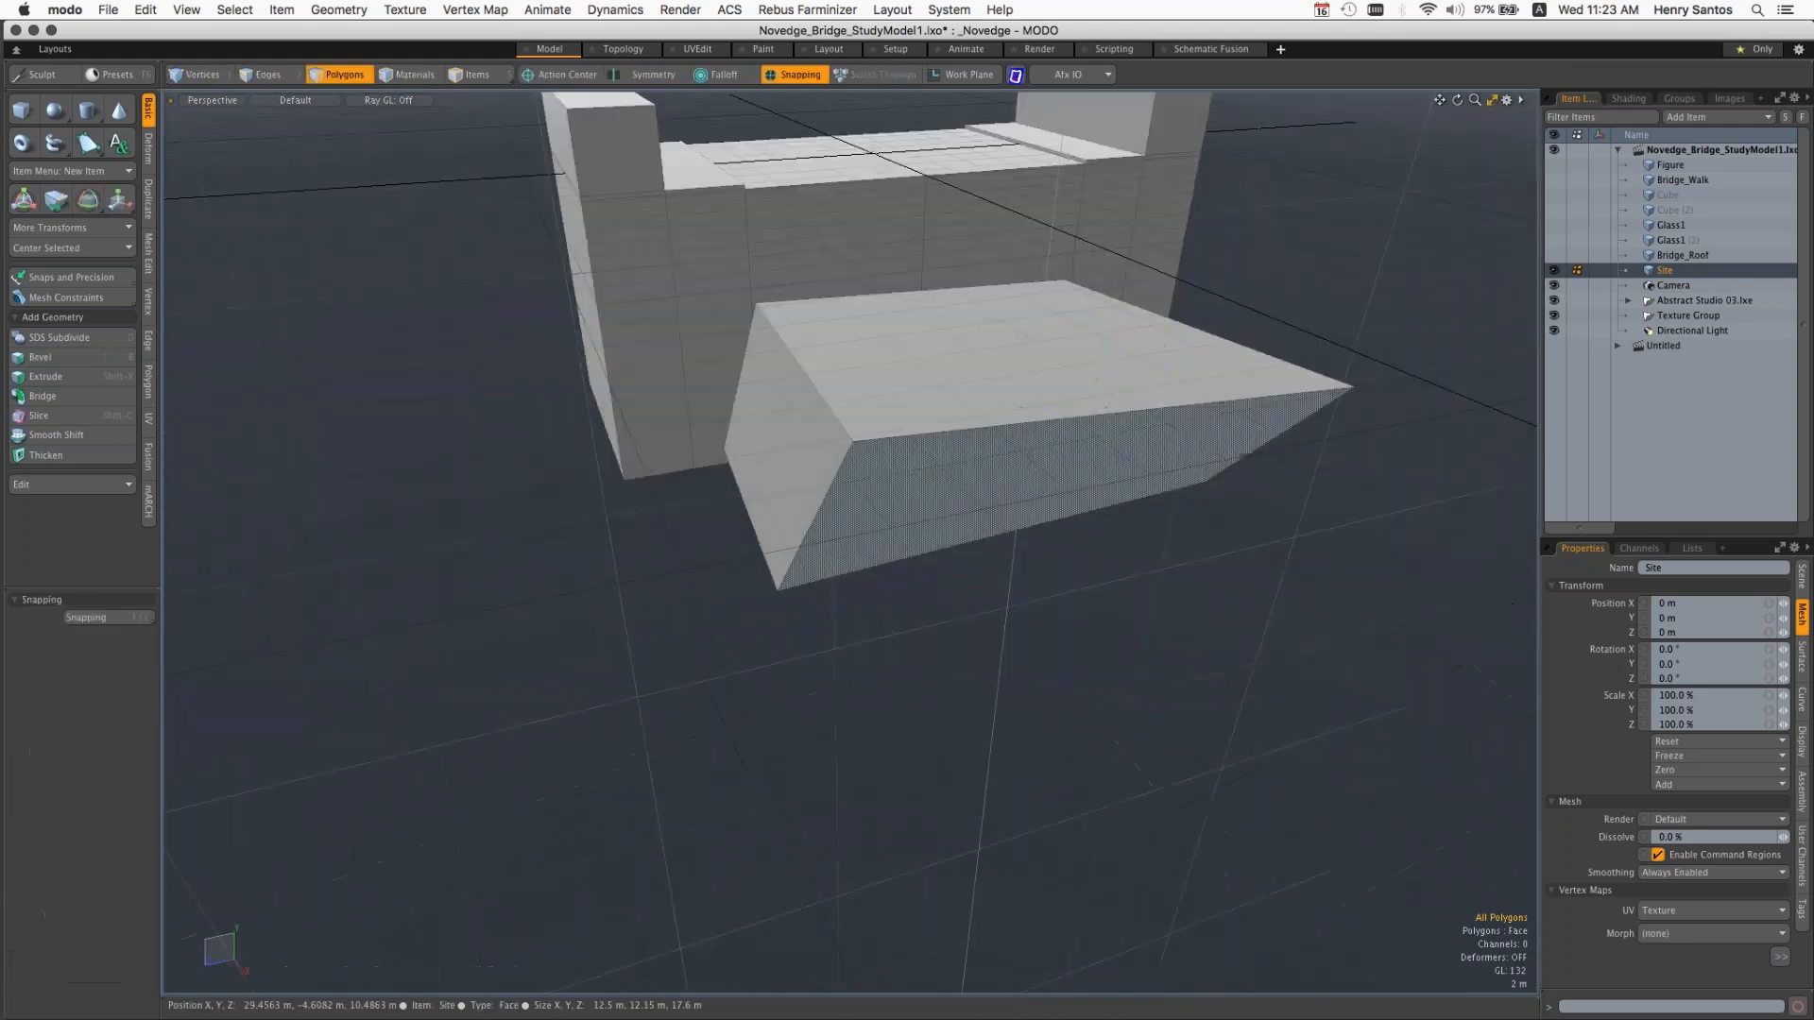
left_click_drag(1000, 632, 1030, 723, "alt")
double_click(967, 542)
left_click(1210, 652)
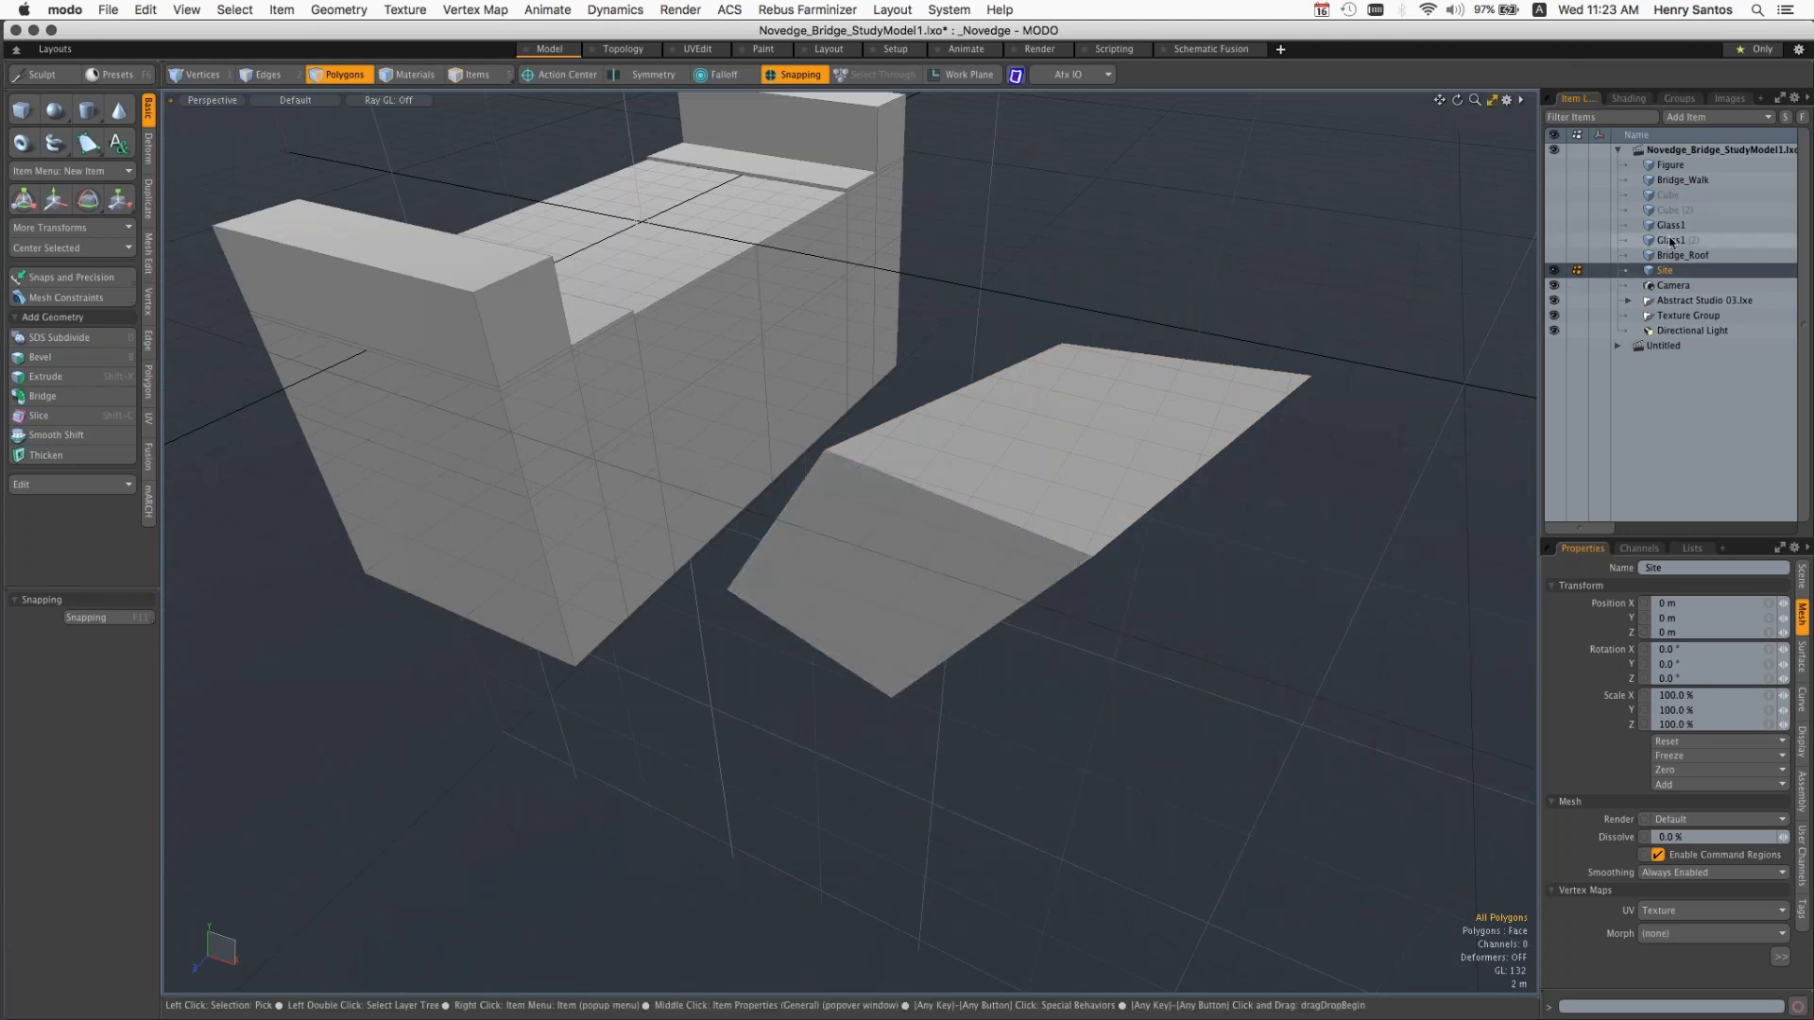
Step: Show the Bridge_Roof mesh and make it the active item in place of Site
left_click(1554, 256)
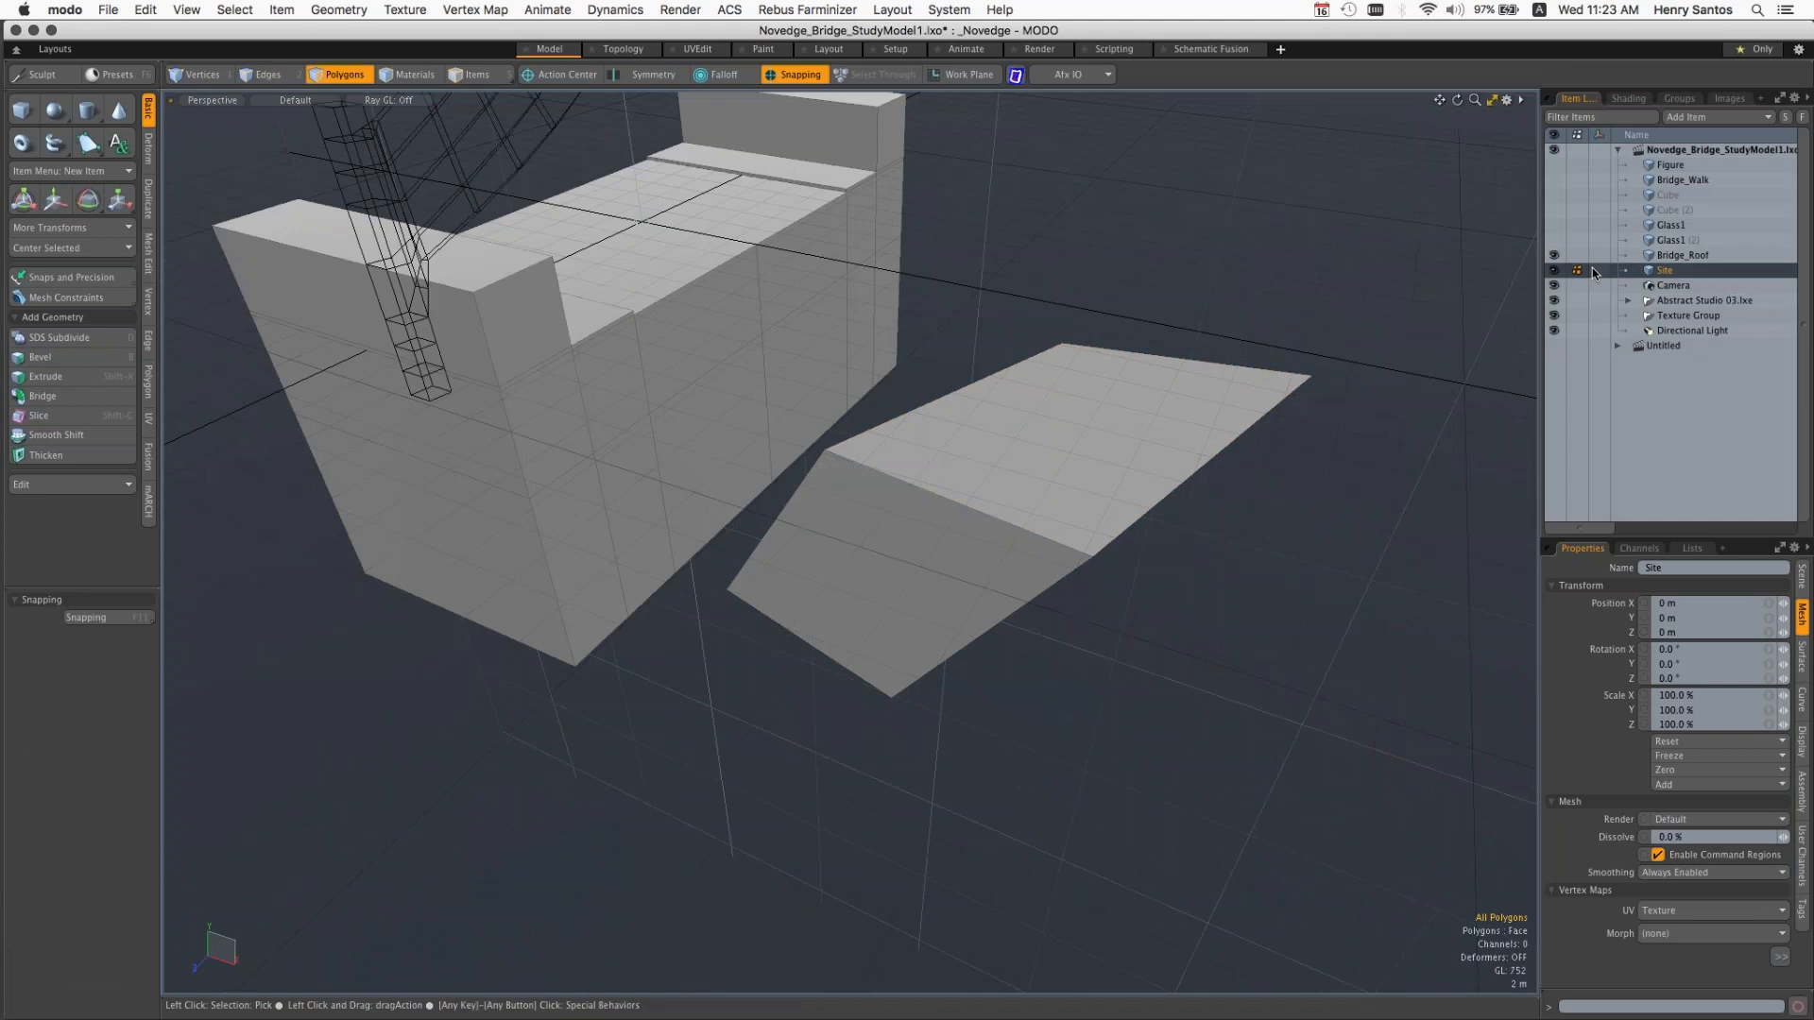
left_click(1670, 258)
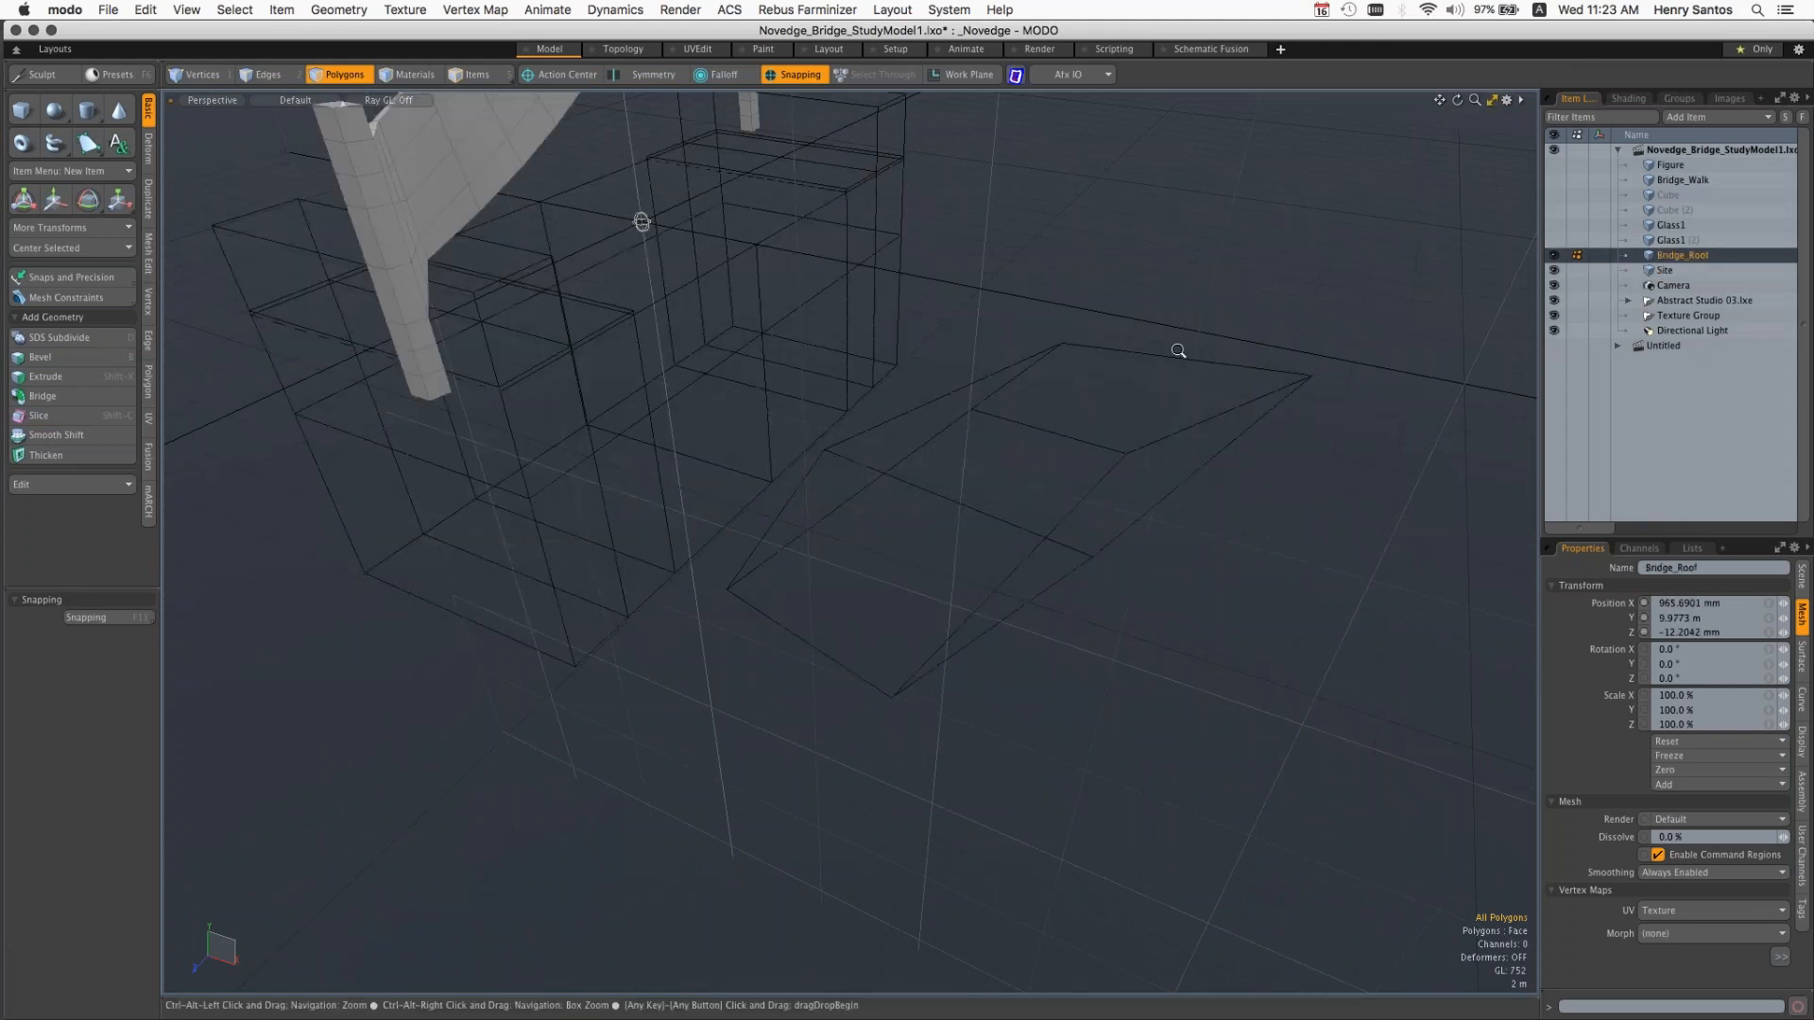
left_click_drag(1178, 351, 1159, 344, "ctrl+alt")
left_click_drag(860, 273, 1086, 389, "alt+shift")
Step: Hide the Site mesh, show it again, and make Site the active item
left_click(1555, 271)
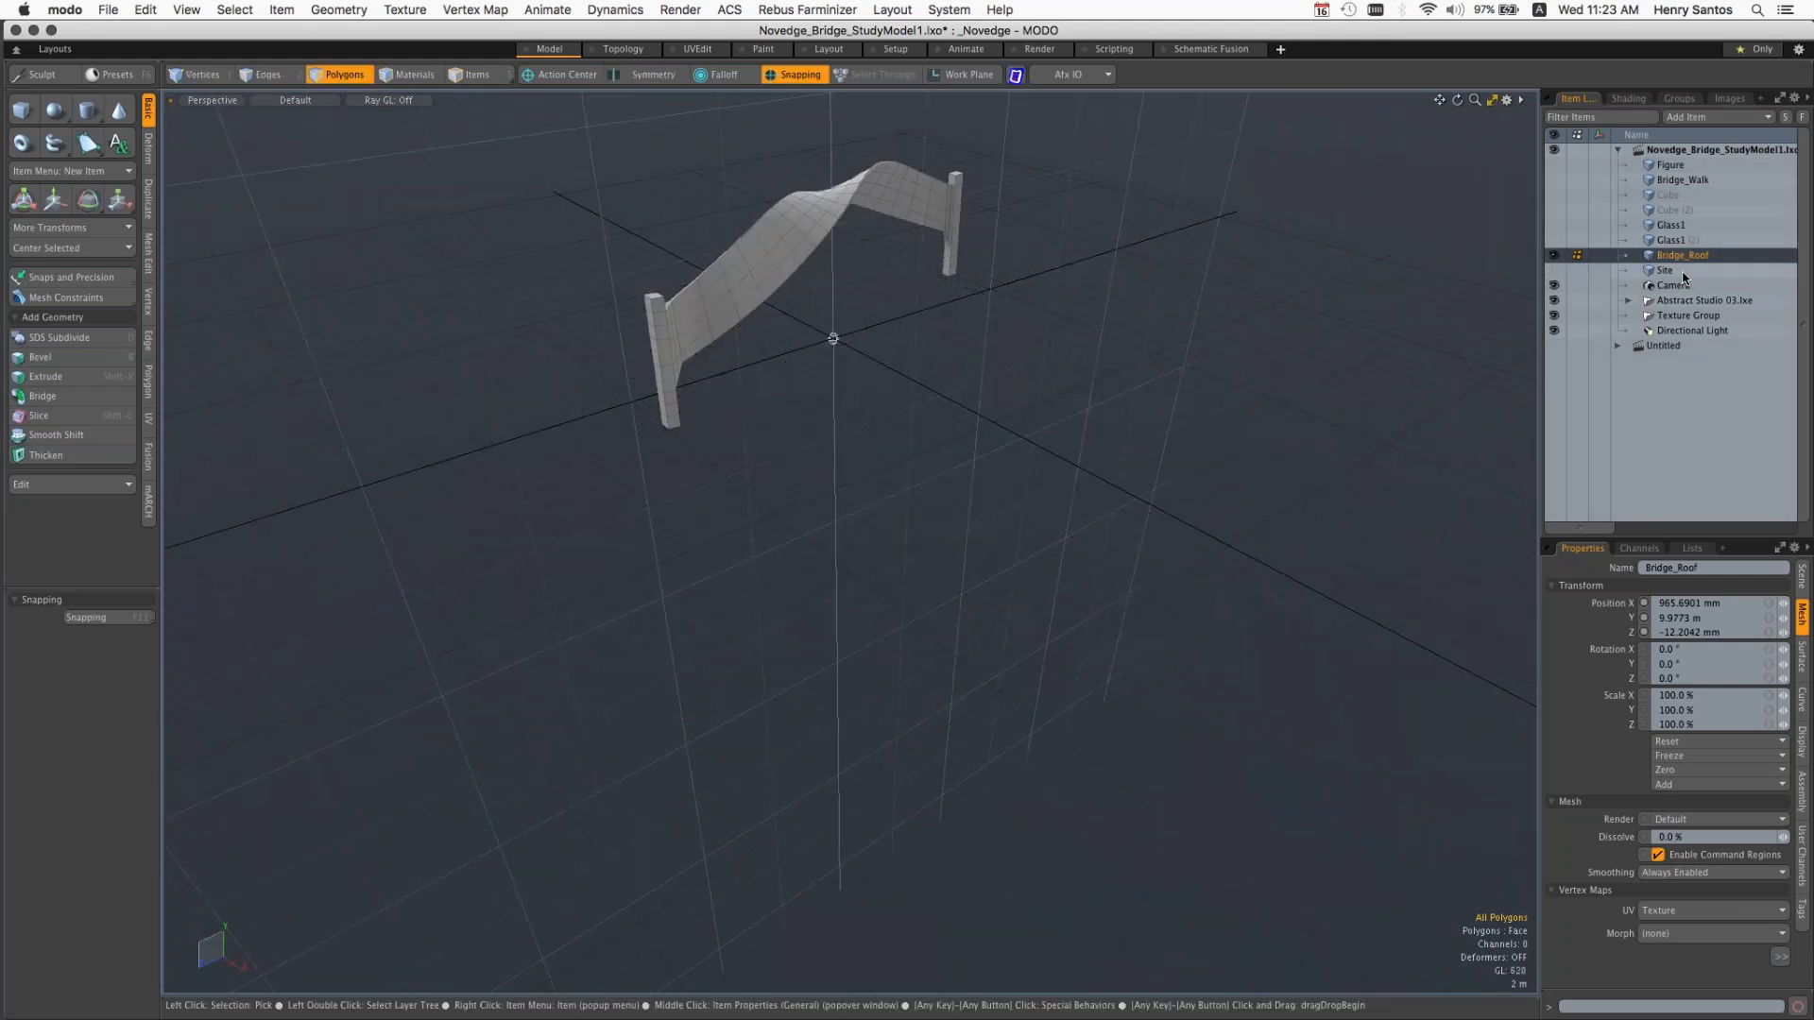
left_click(1559, 272)
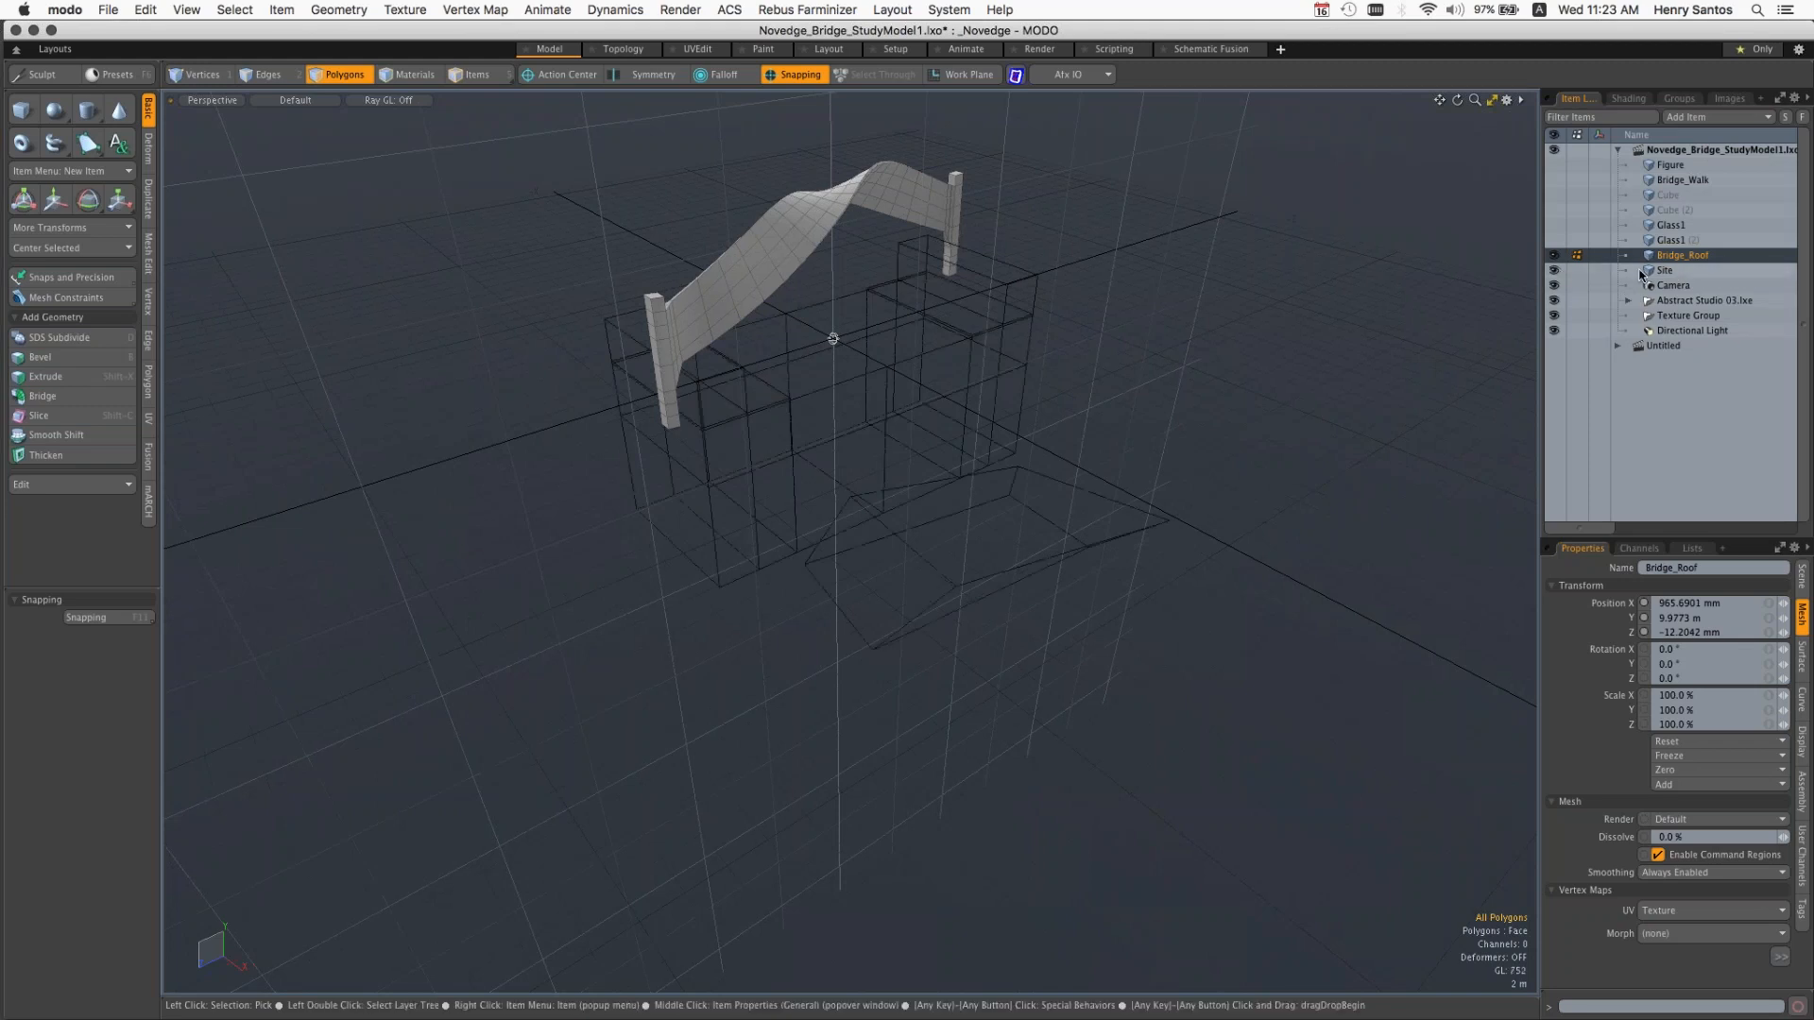
left_click(1682, 271)
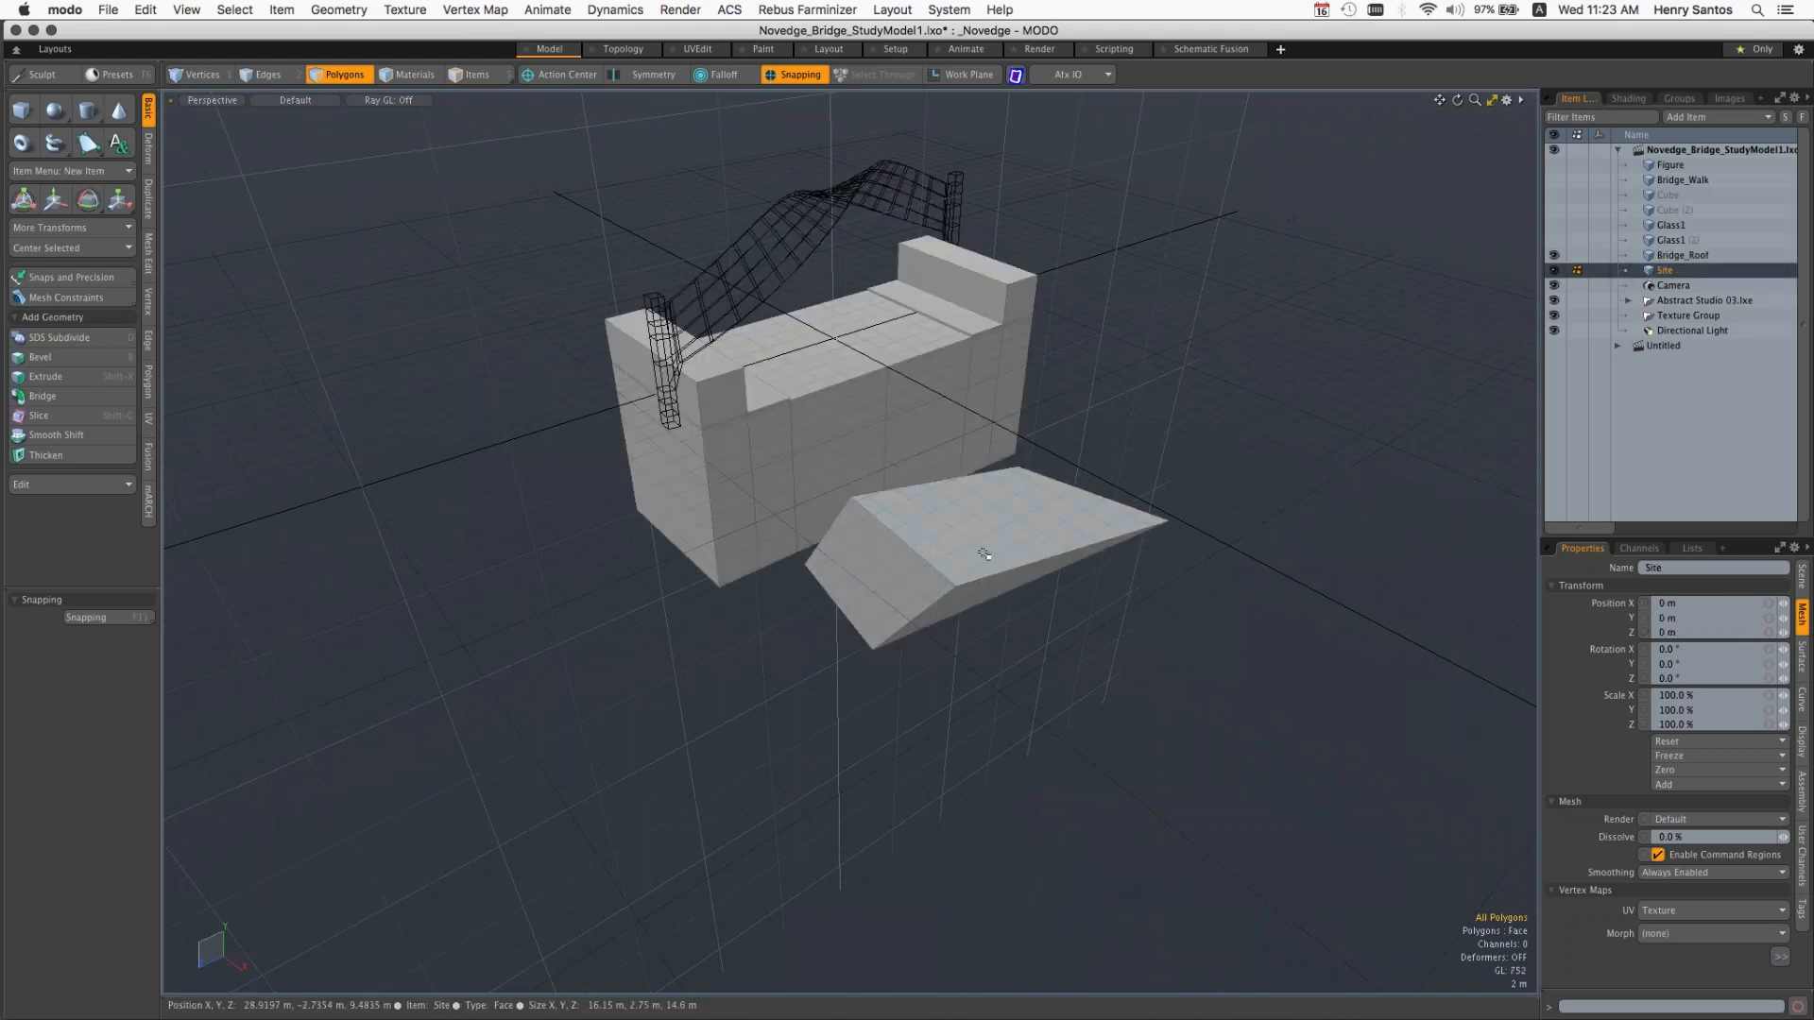
Step: Select the reshaped box's top polygon, extend the selection to all connected polygons, and reduce it to the top polygon again
left_click(1122, 546)
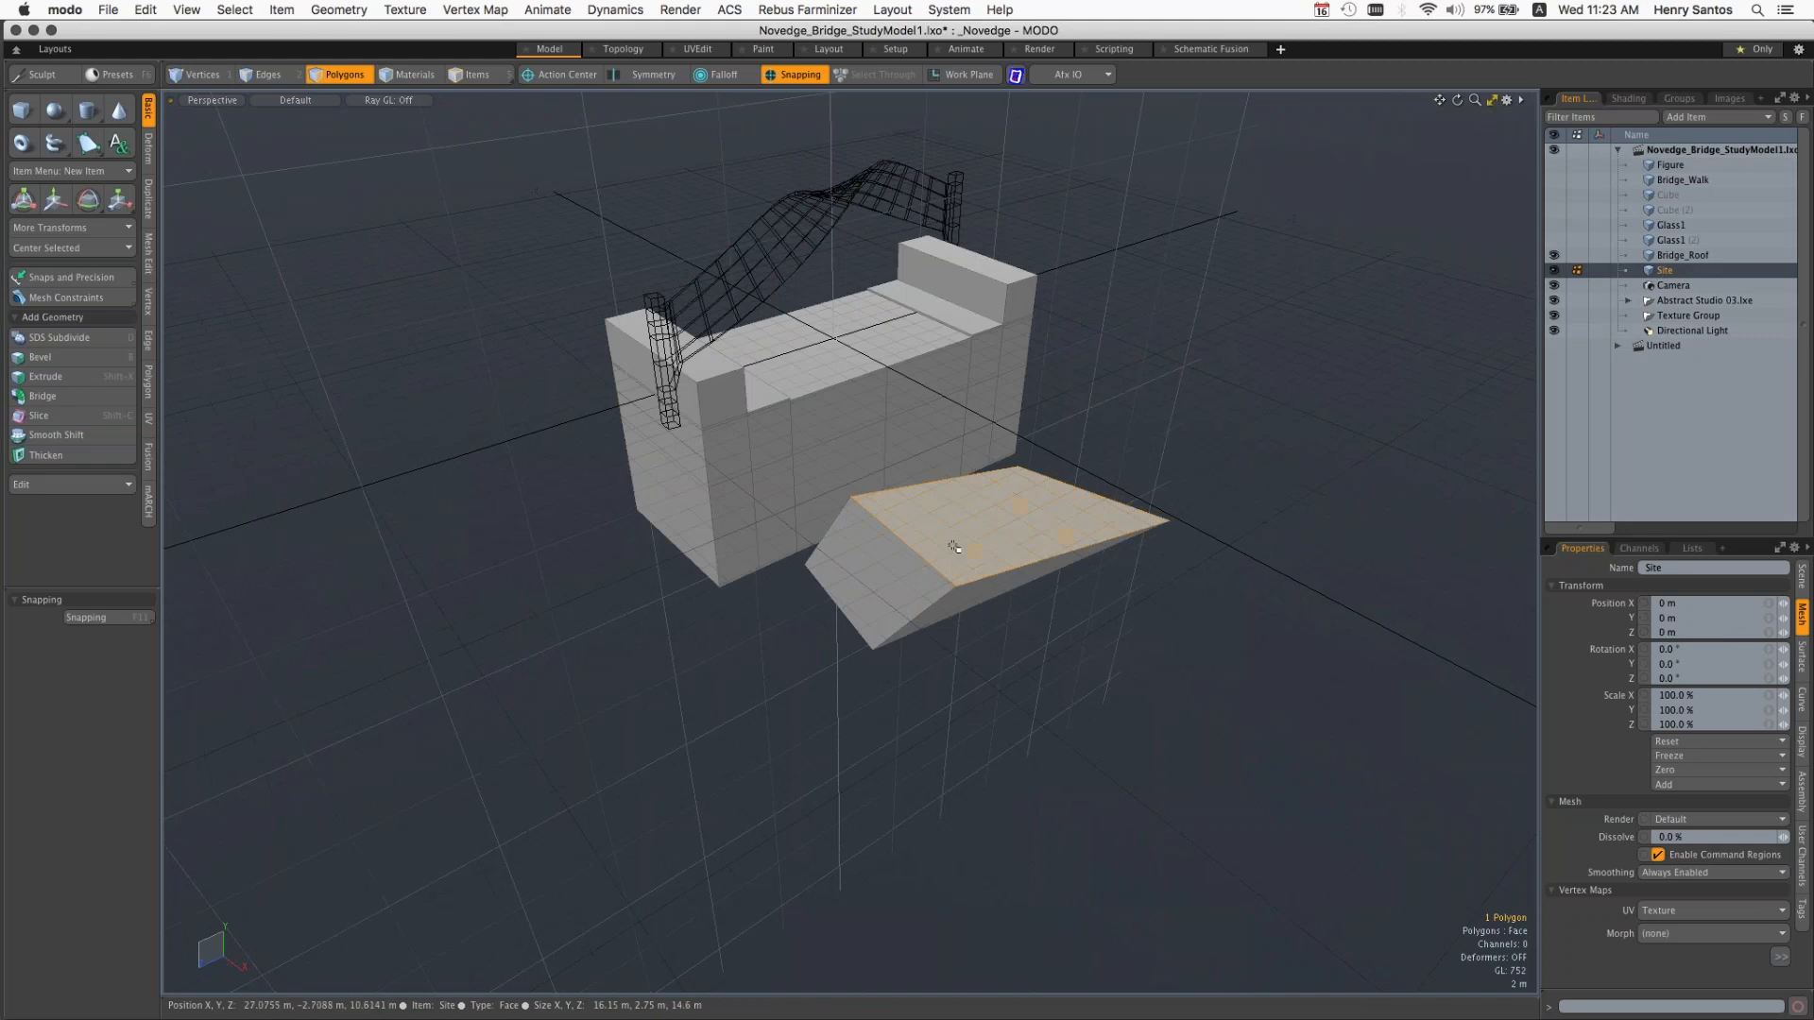
double_click(992, 545)
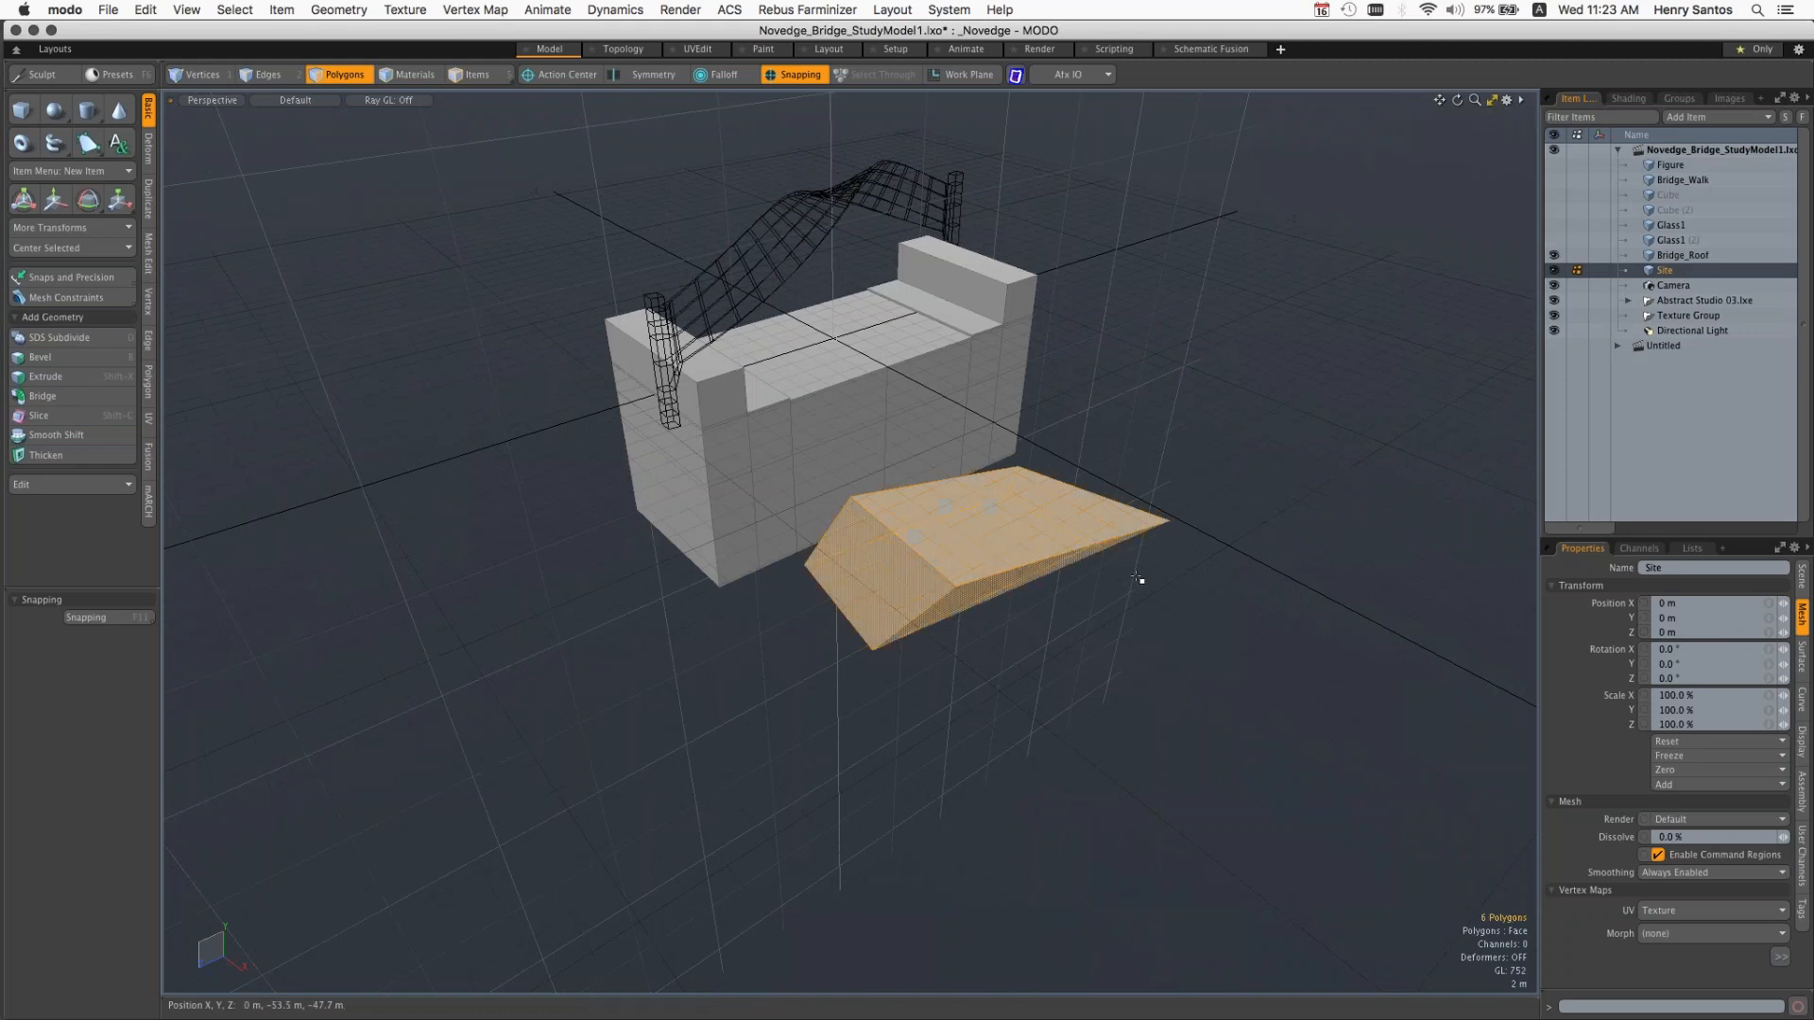
left_click(973, 539)
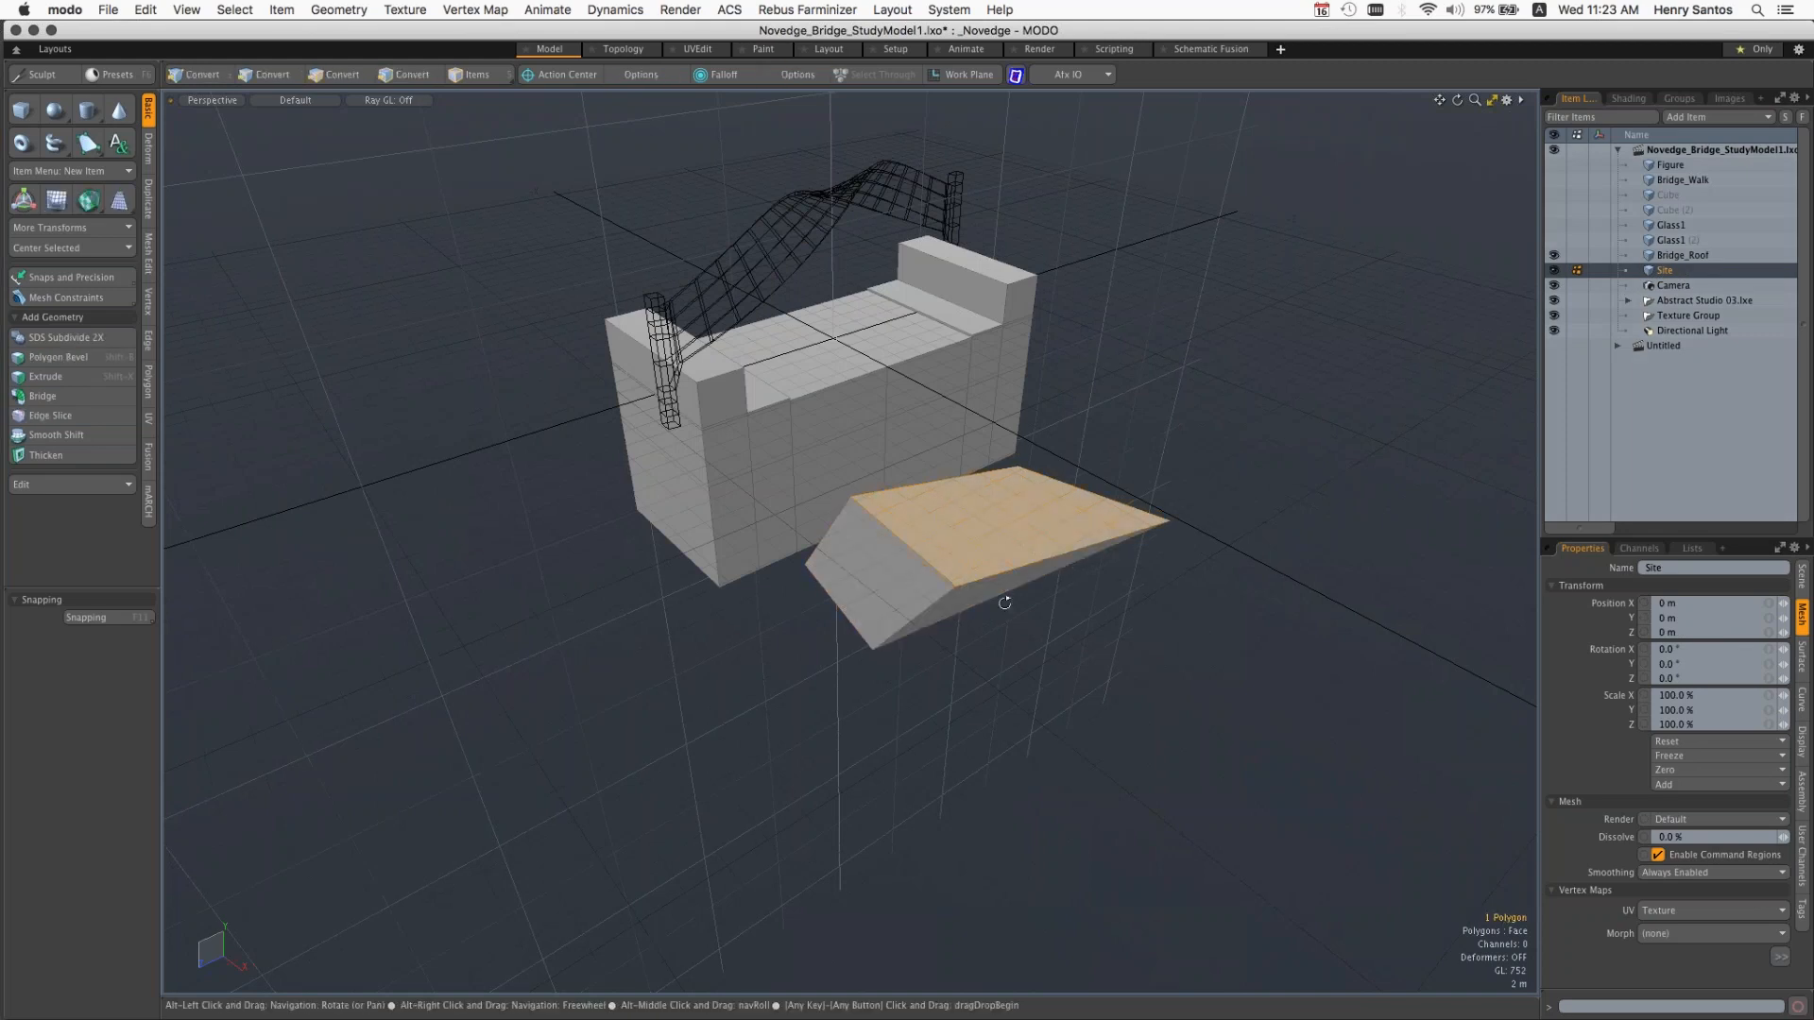
Step: Select all connected polygons of the reshaped box and delete them from the Site mesh
left_click_drag(1004, 602, 1148, 517, "alt")
scroll(1110, 515, "up", 5)
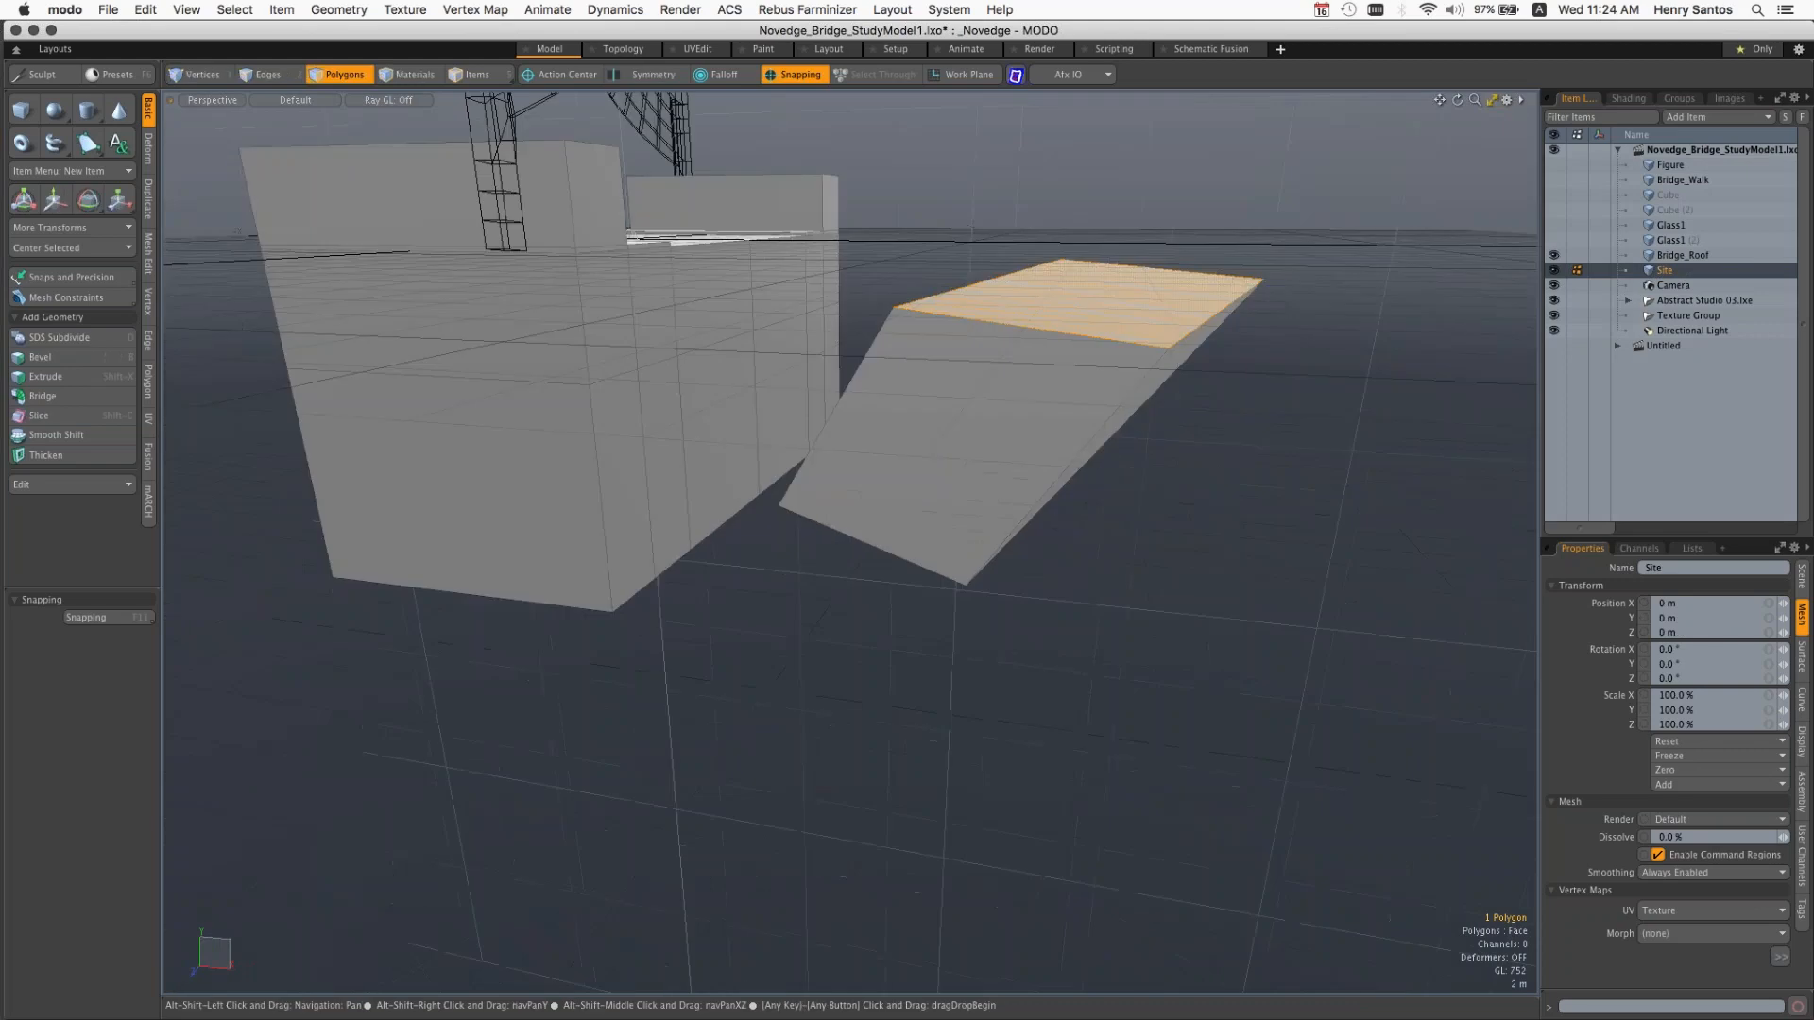
left_click_drag(1075, 402, 965, 511, "alt+shift")
double_click(964, 512)
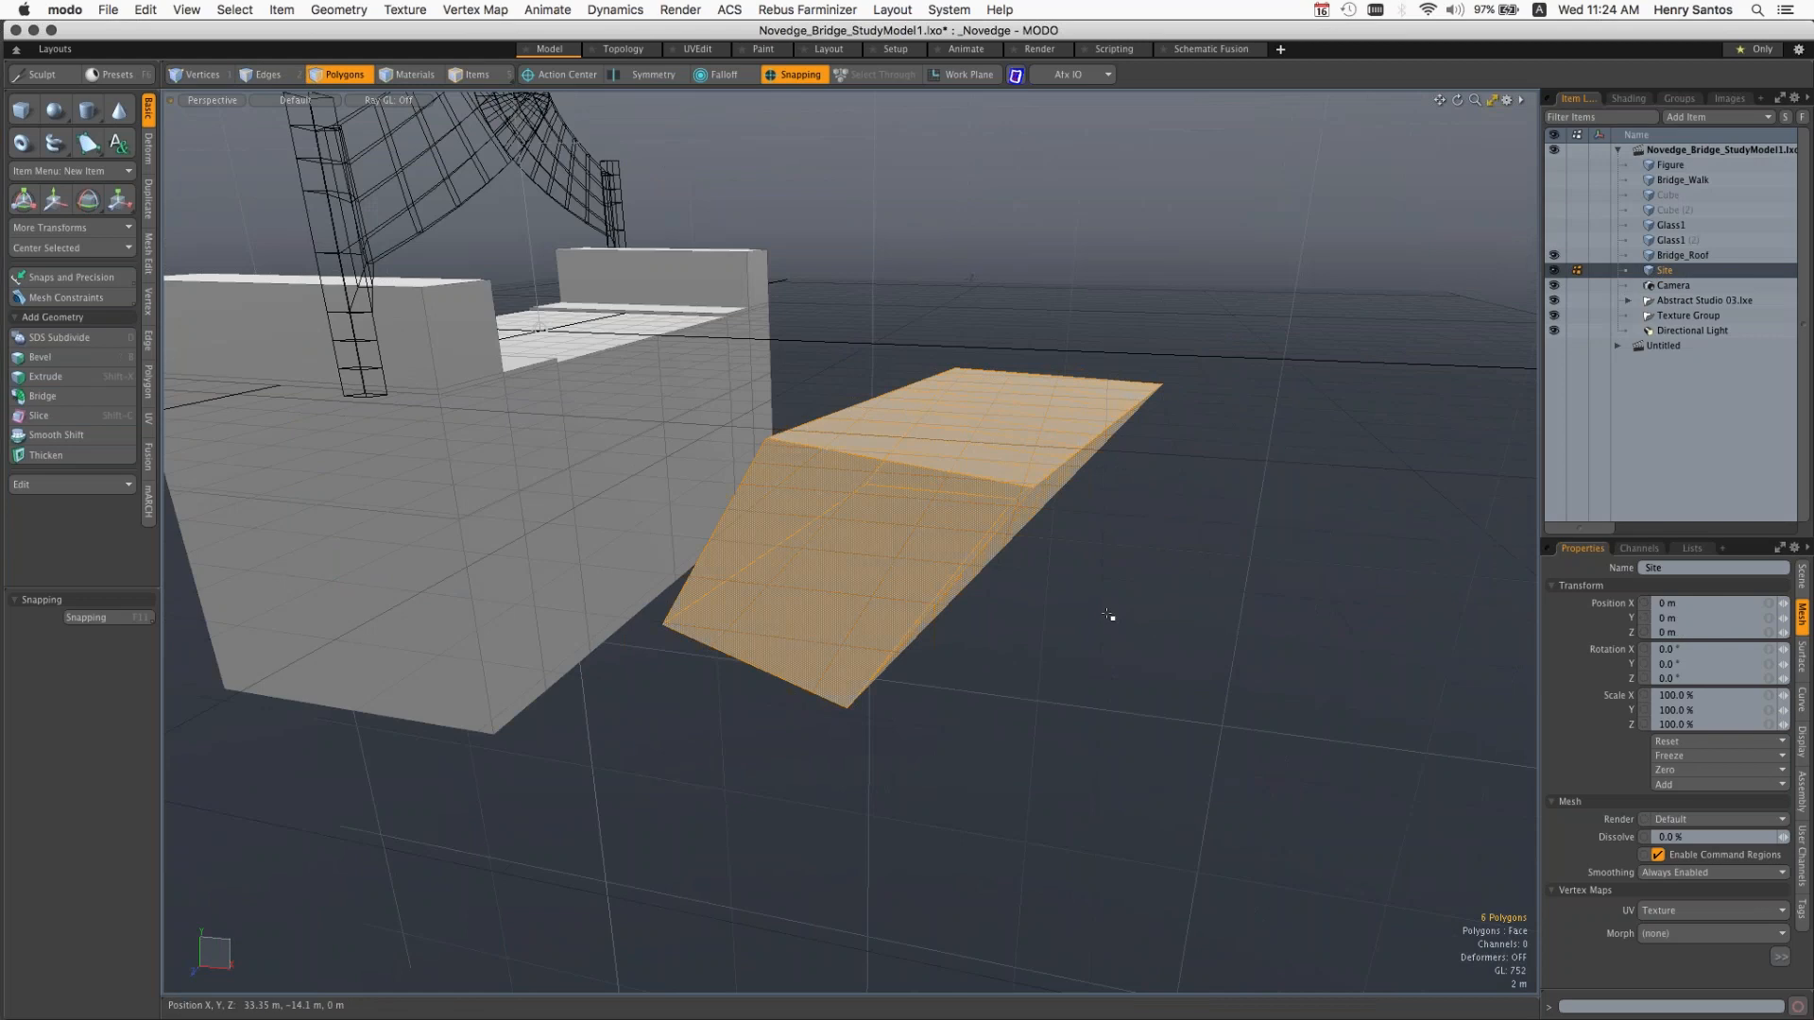
key("Delete")
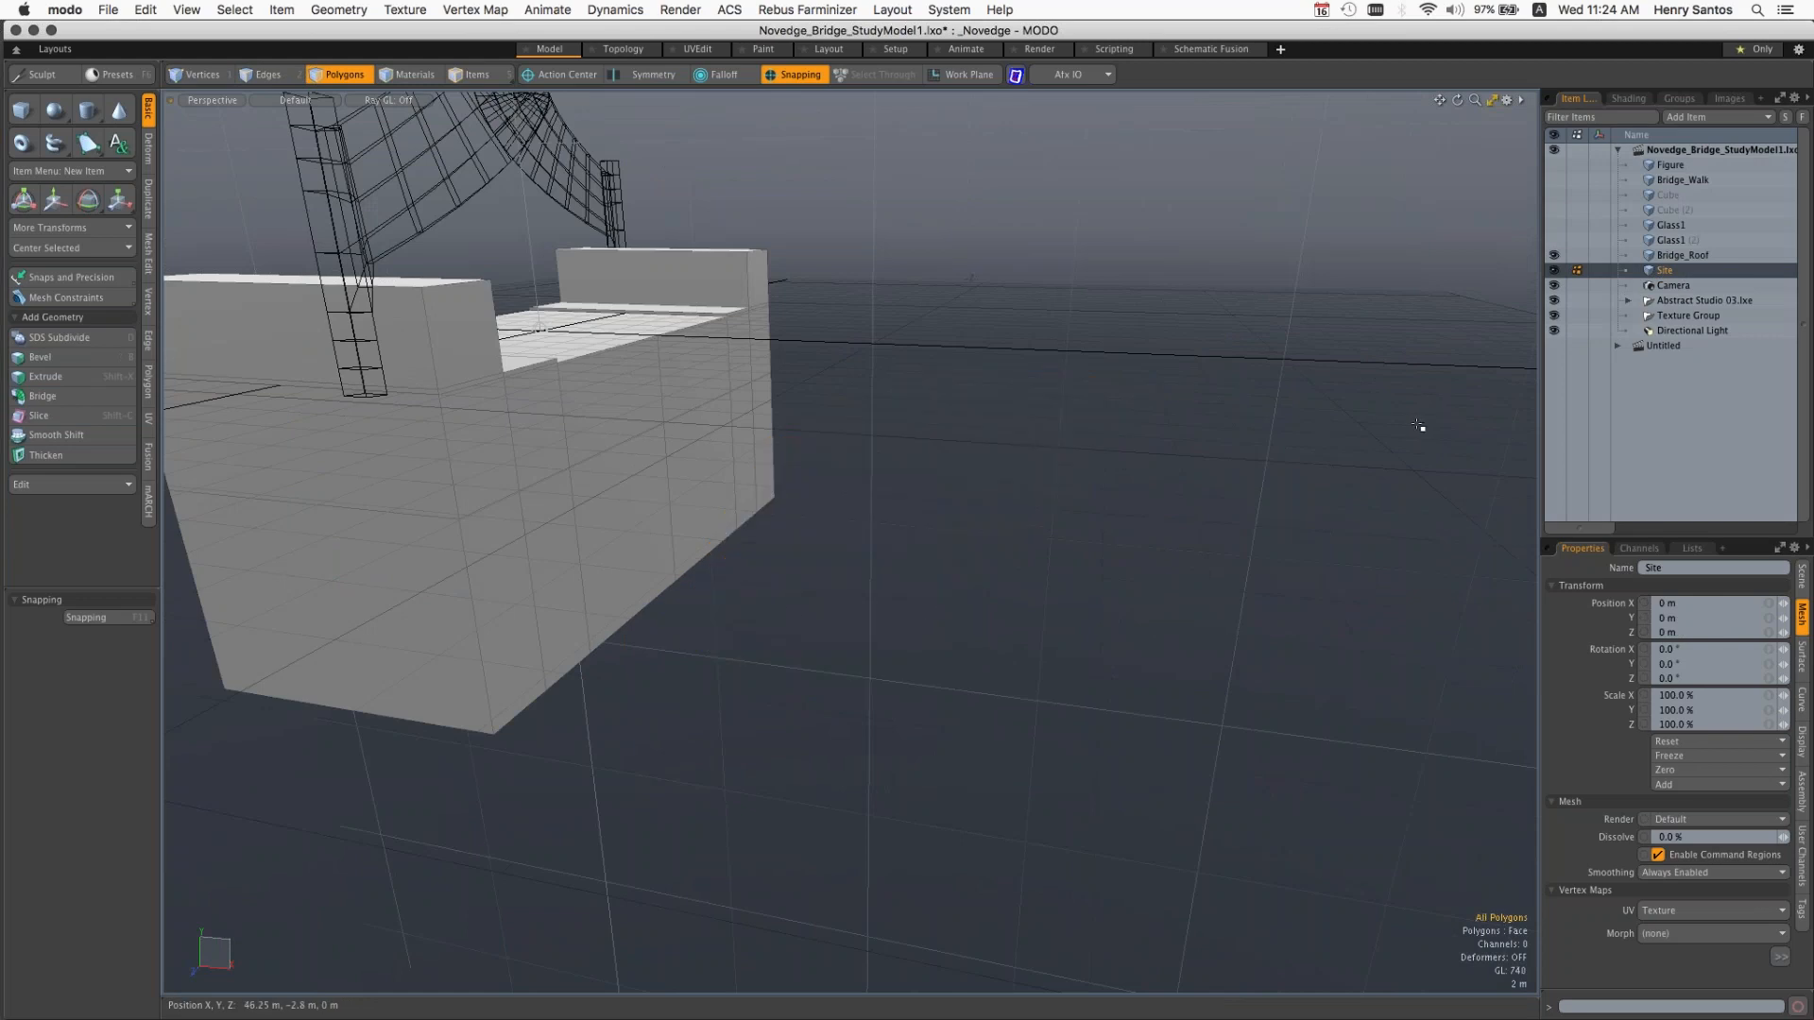
Step: Add a new empty mesh item to the scene and pick it in the item list
key("n")
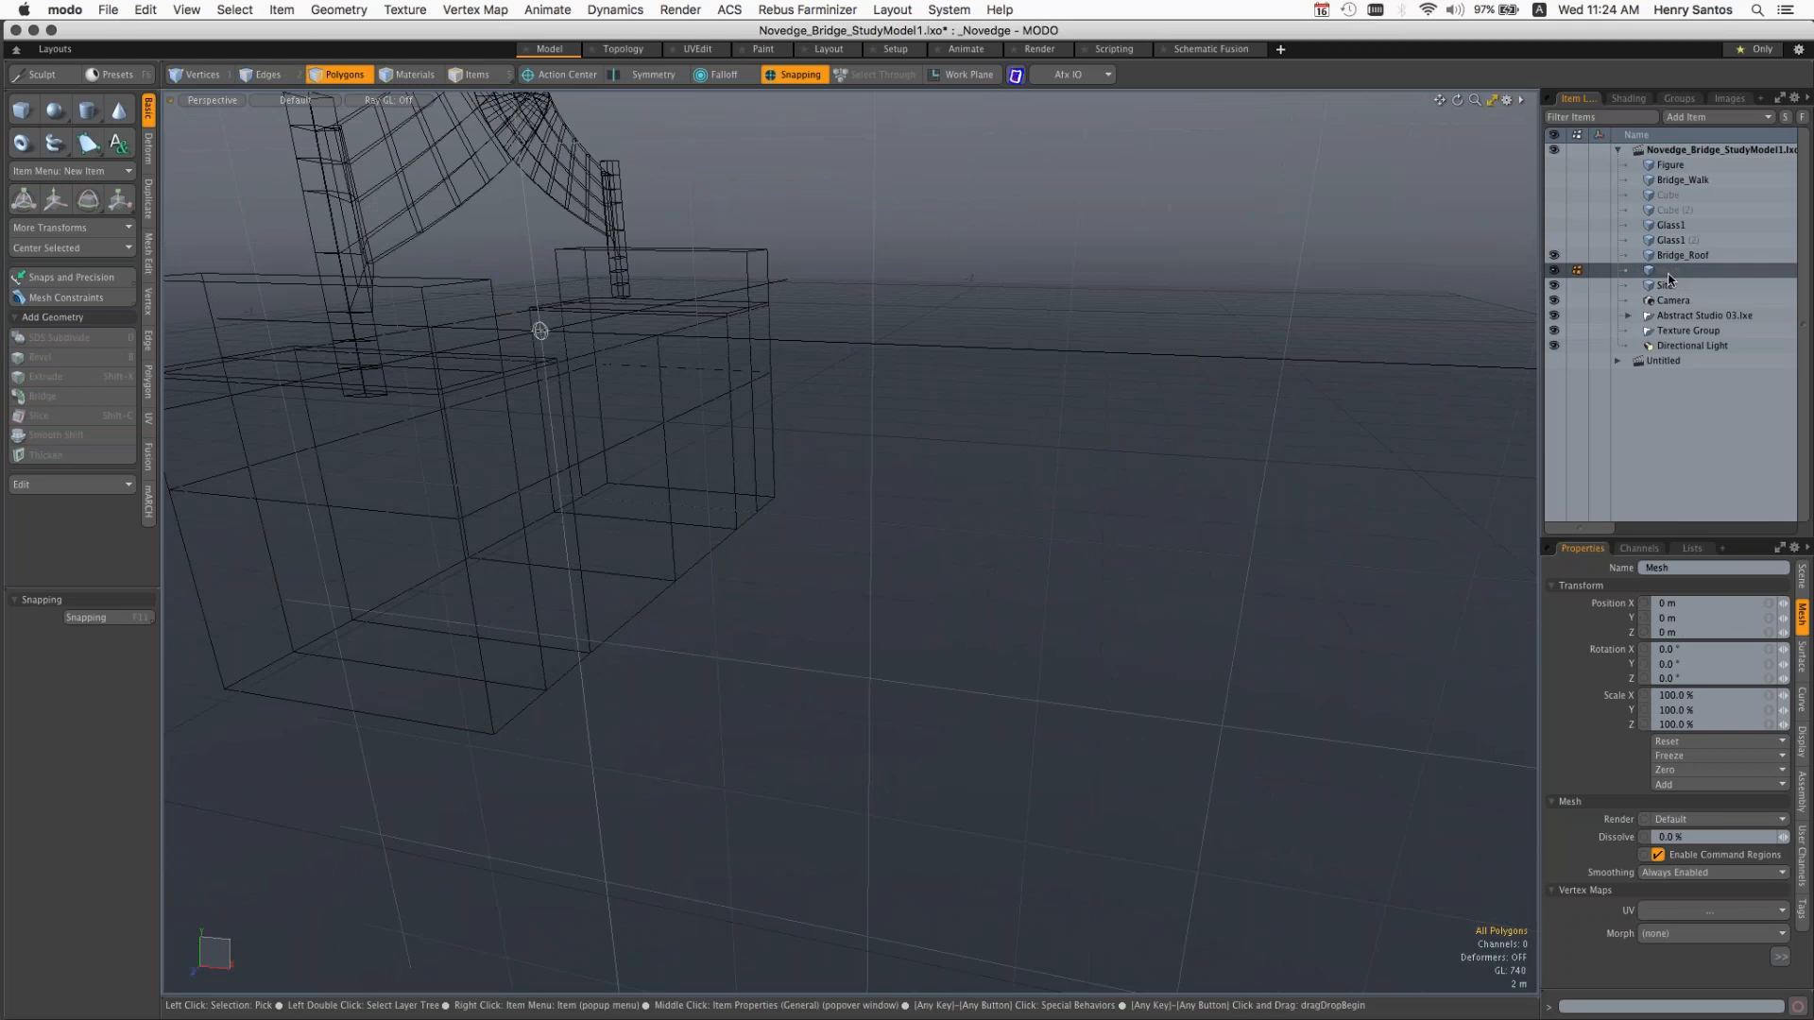
double_click(1667, 274)
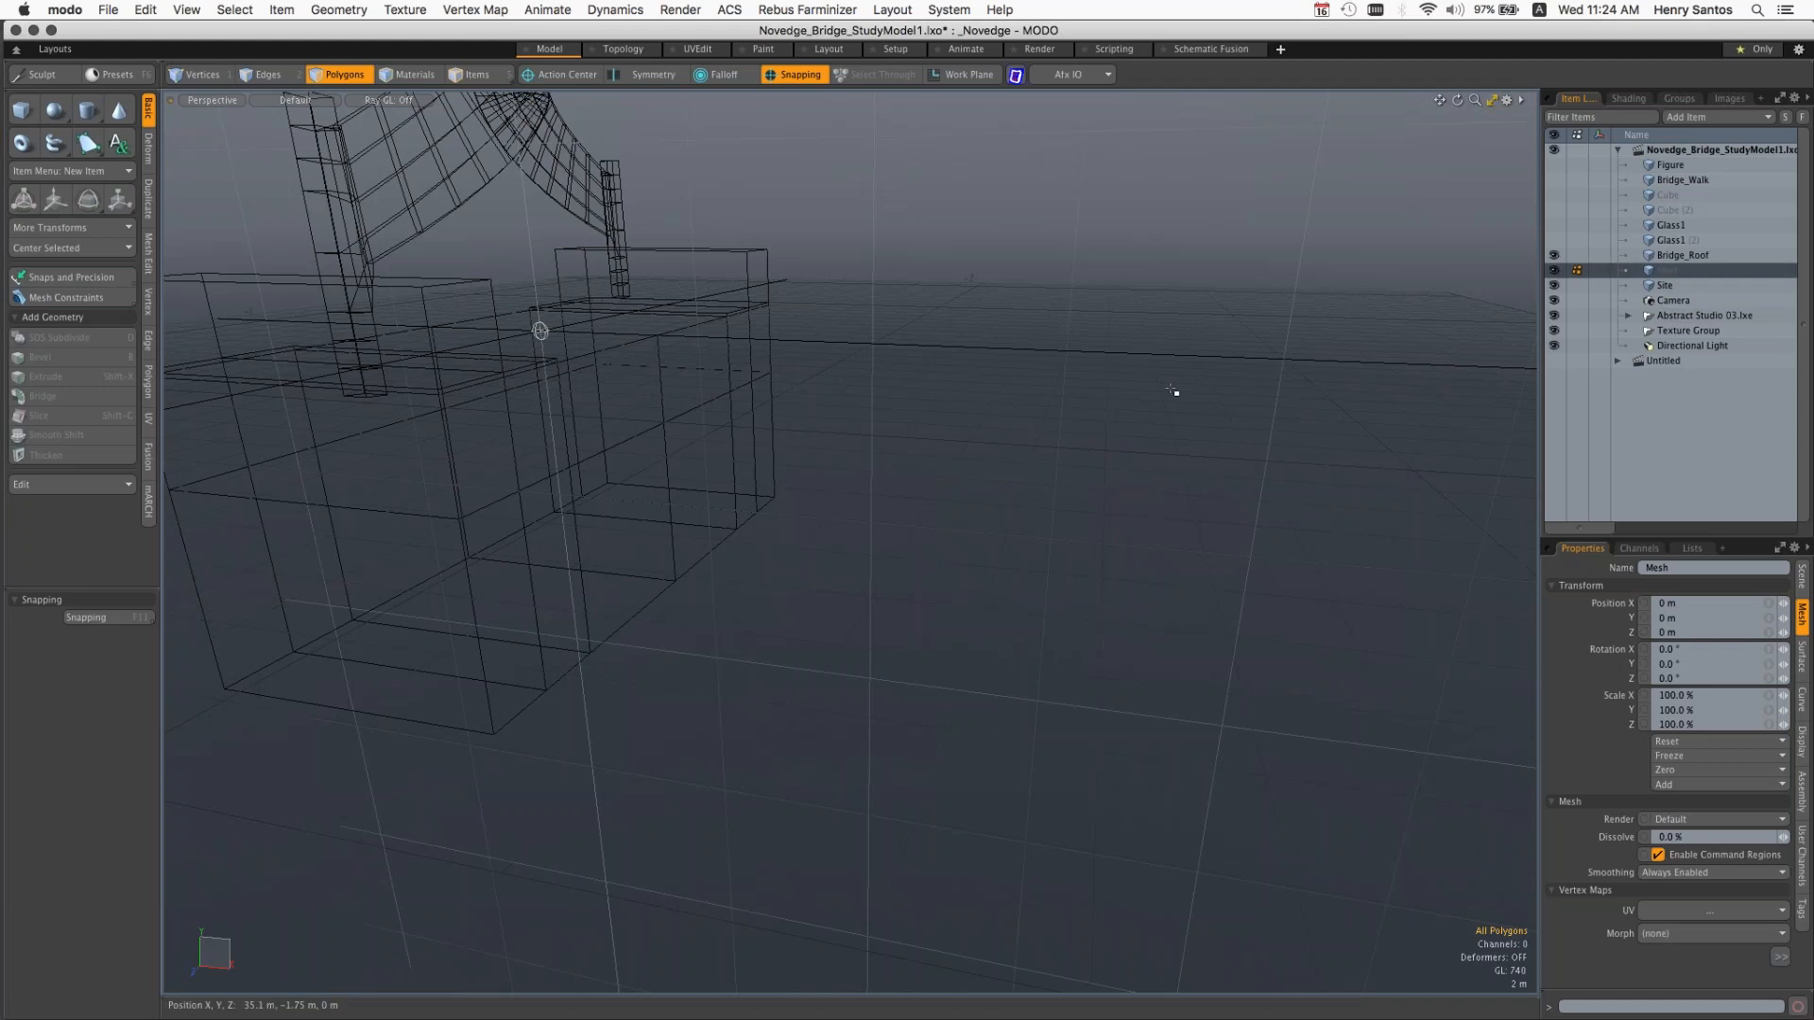
Step: Paste the cut box polygons into the new empty mesh item and toggle the selection of the box's top polygon
key("super+v")
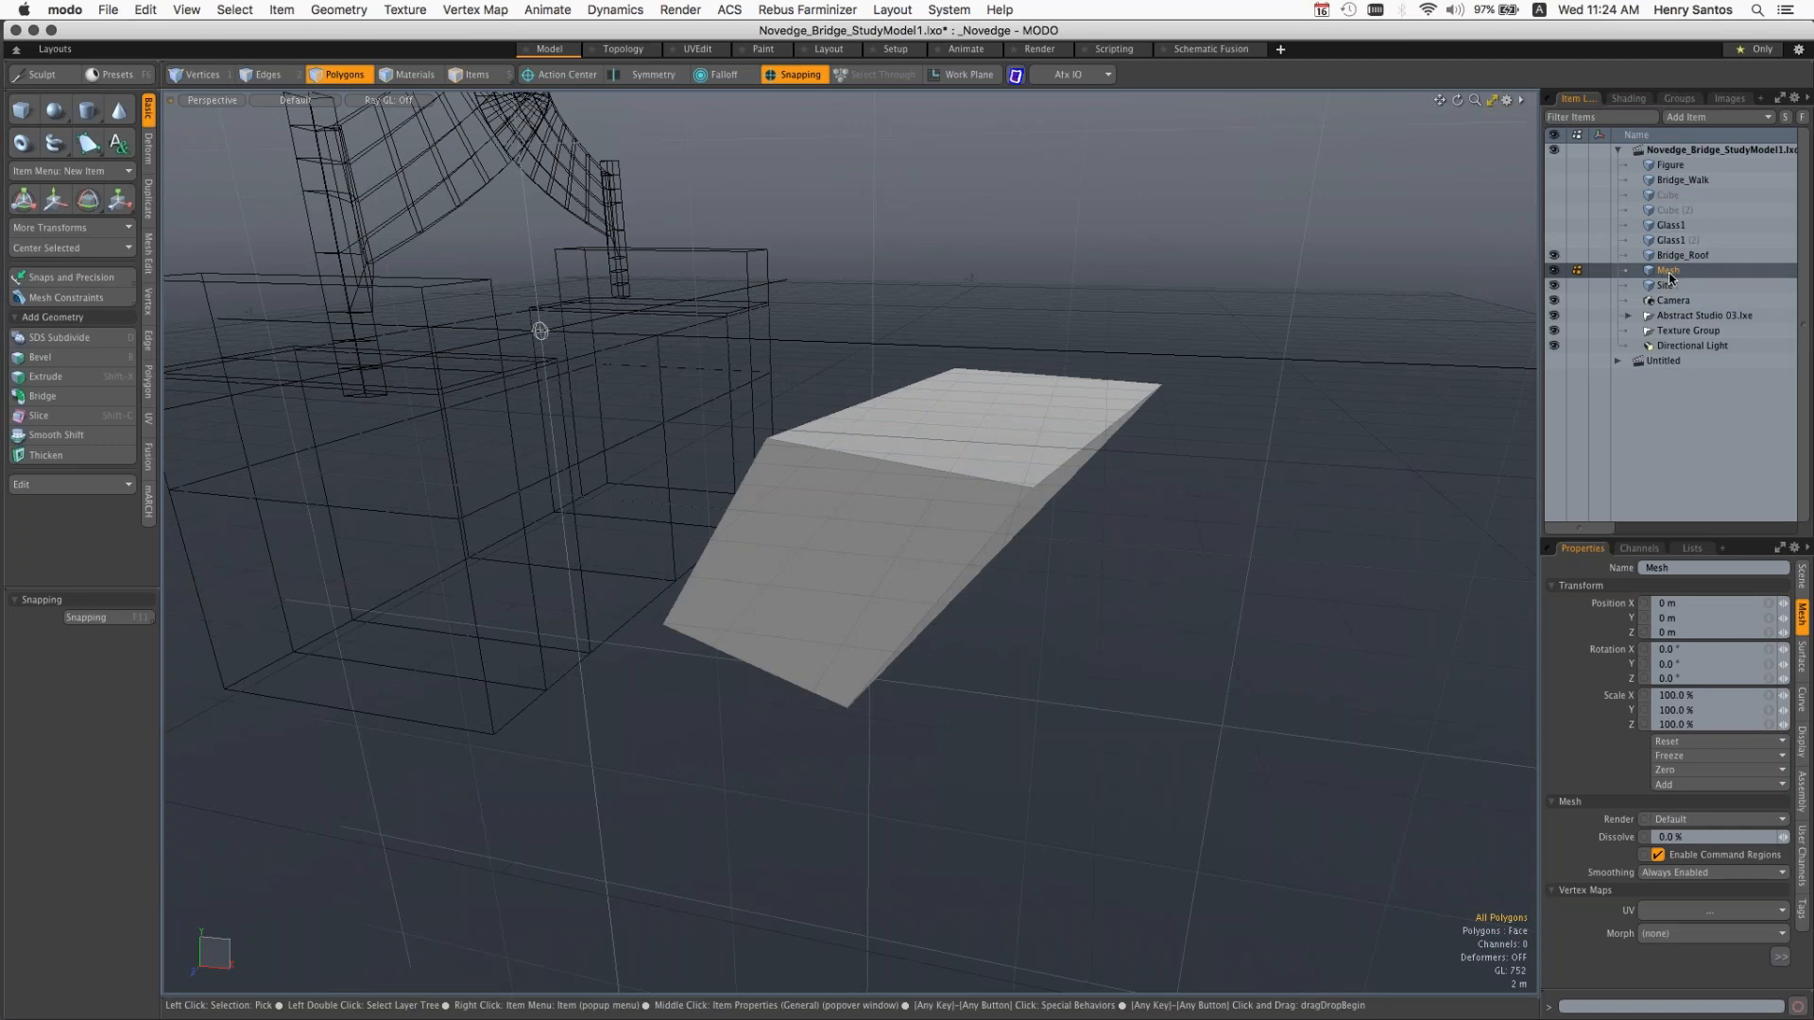
key("alt")
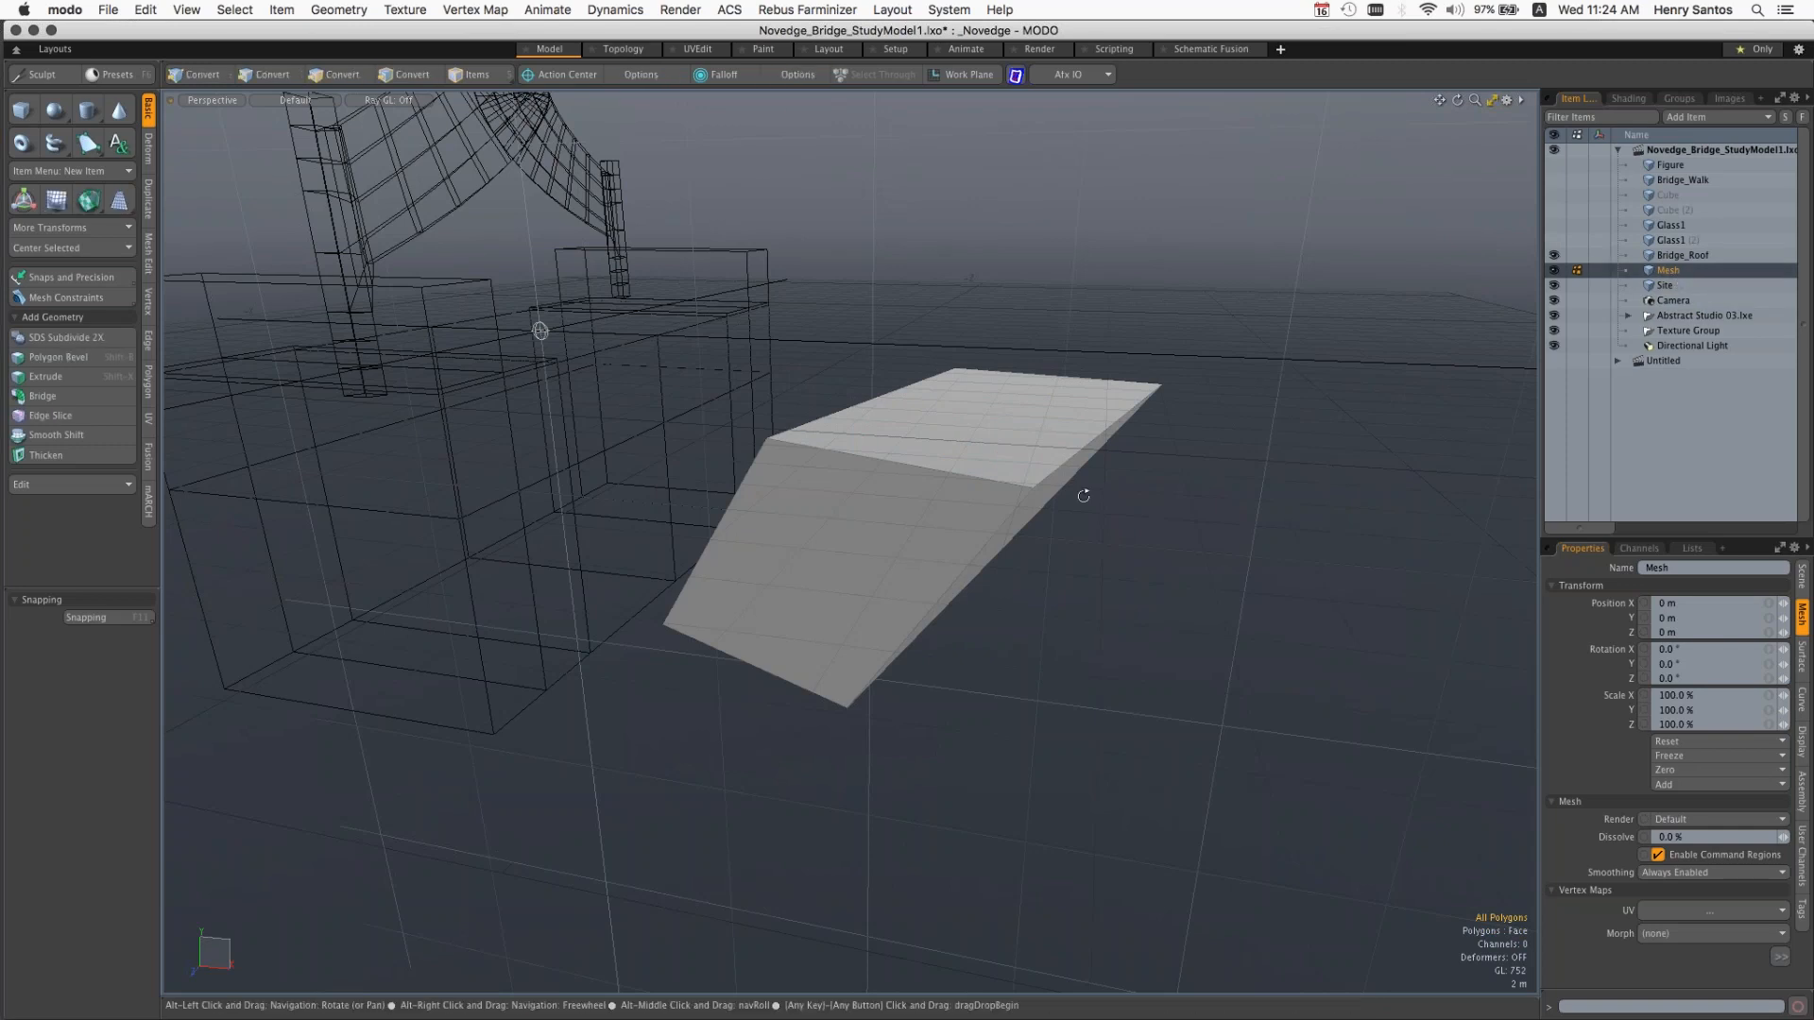
left_click_drag(1084, 496, 995, 531, "alt")
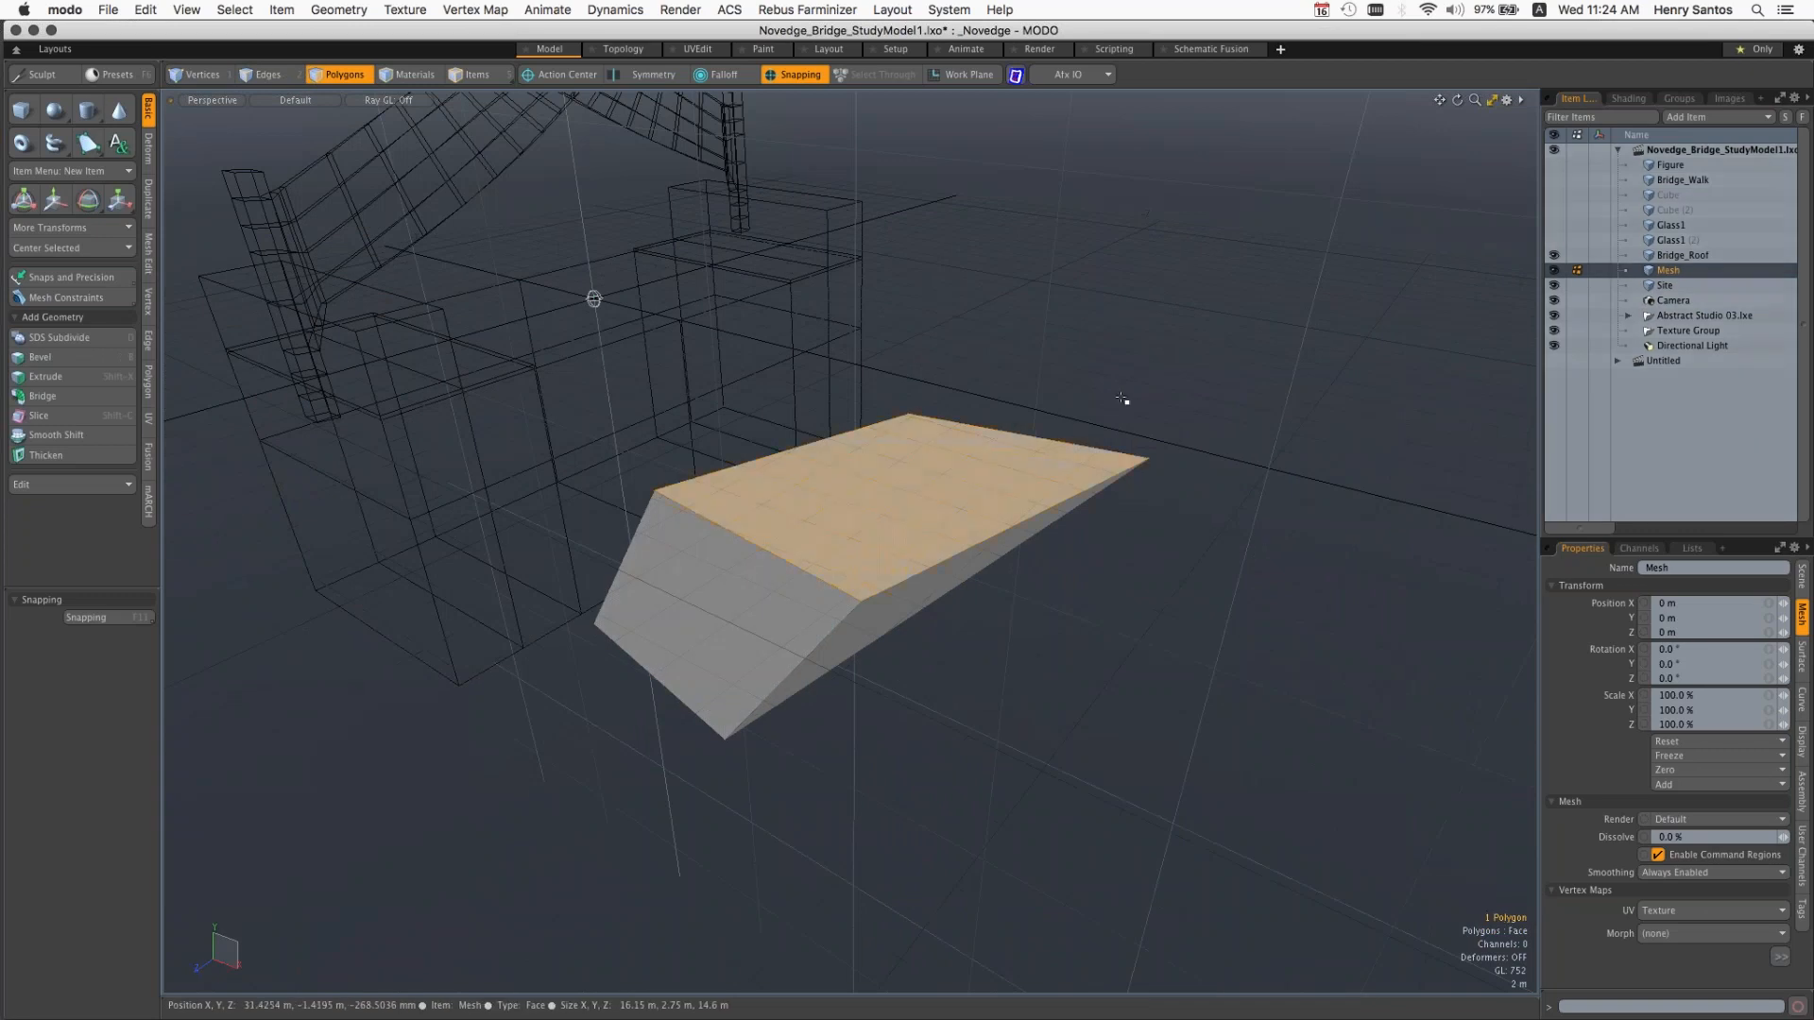
left_click(877, 537)
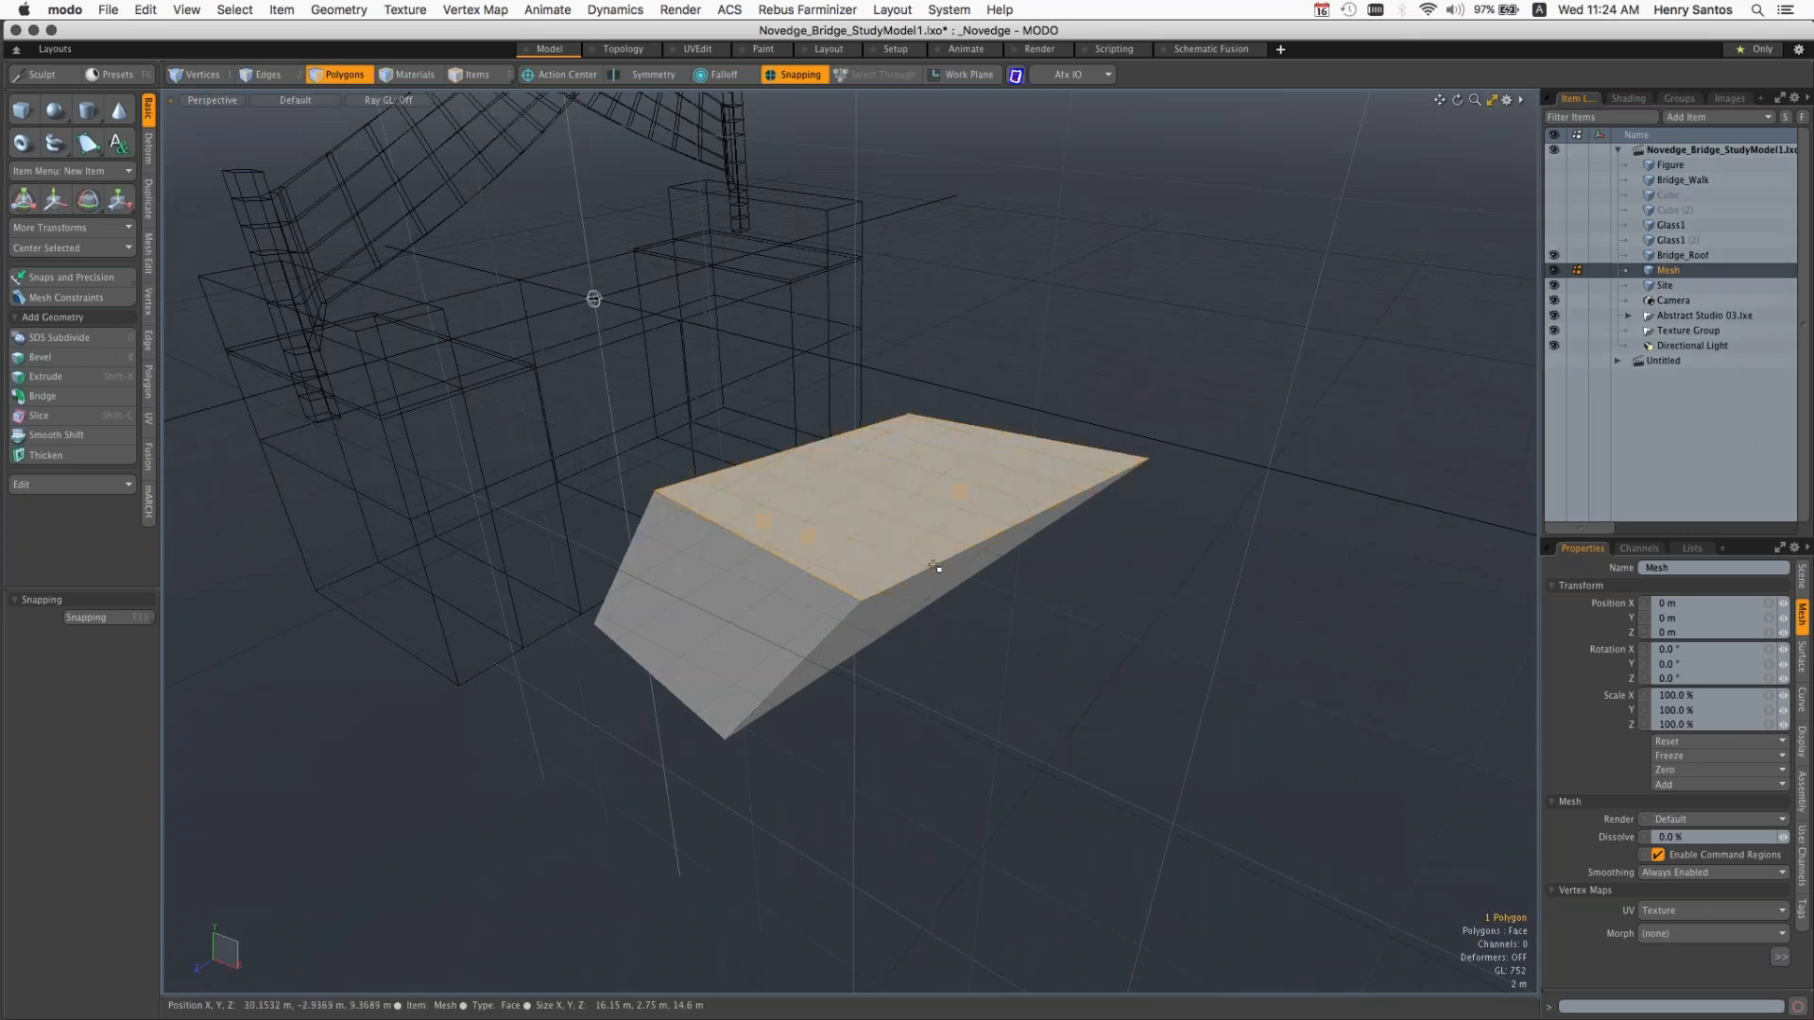
Step: Switch to vertex selection and delete the new mesh item containing the pasted box from the scene
left_click_drag(934, 562, 1121, 540, "alt")
scroll(1004, 473, "up", 5)
key("space")
right_click(1647, 273)
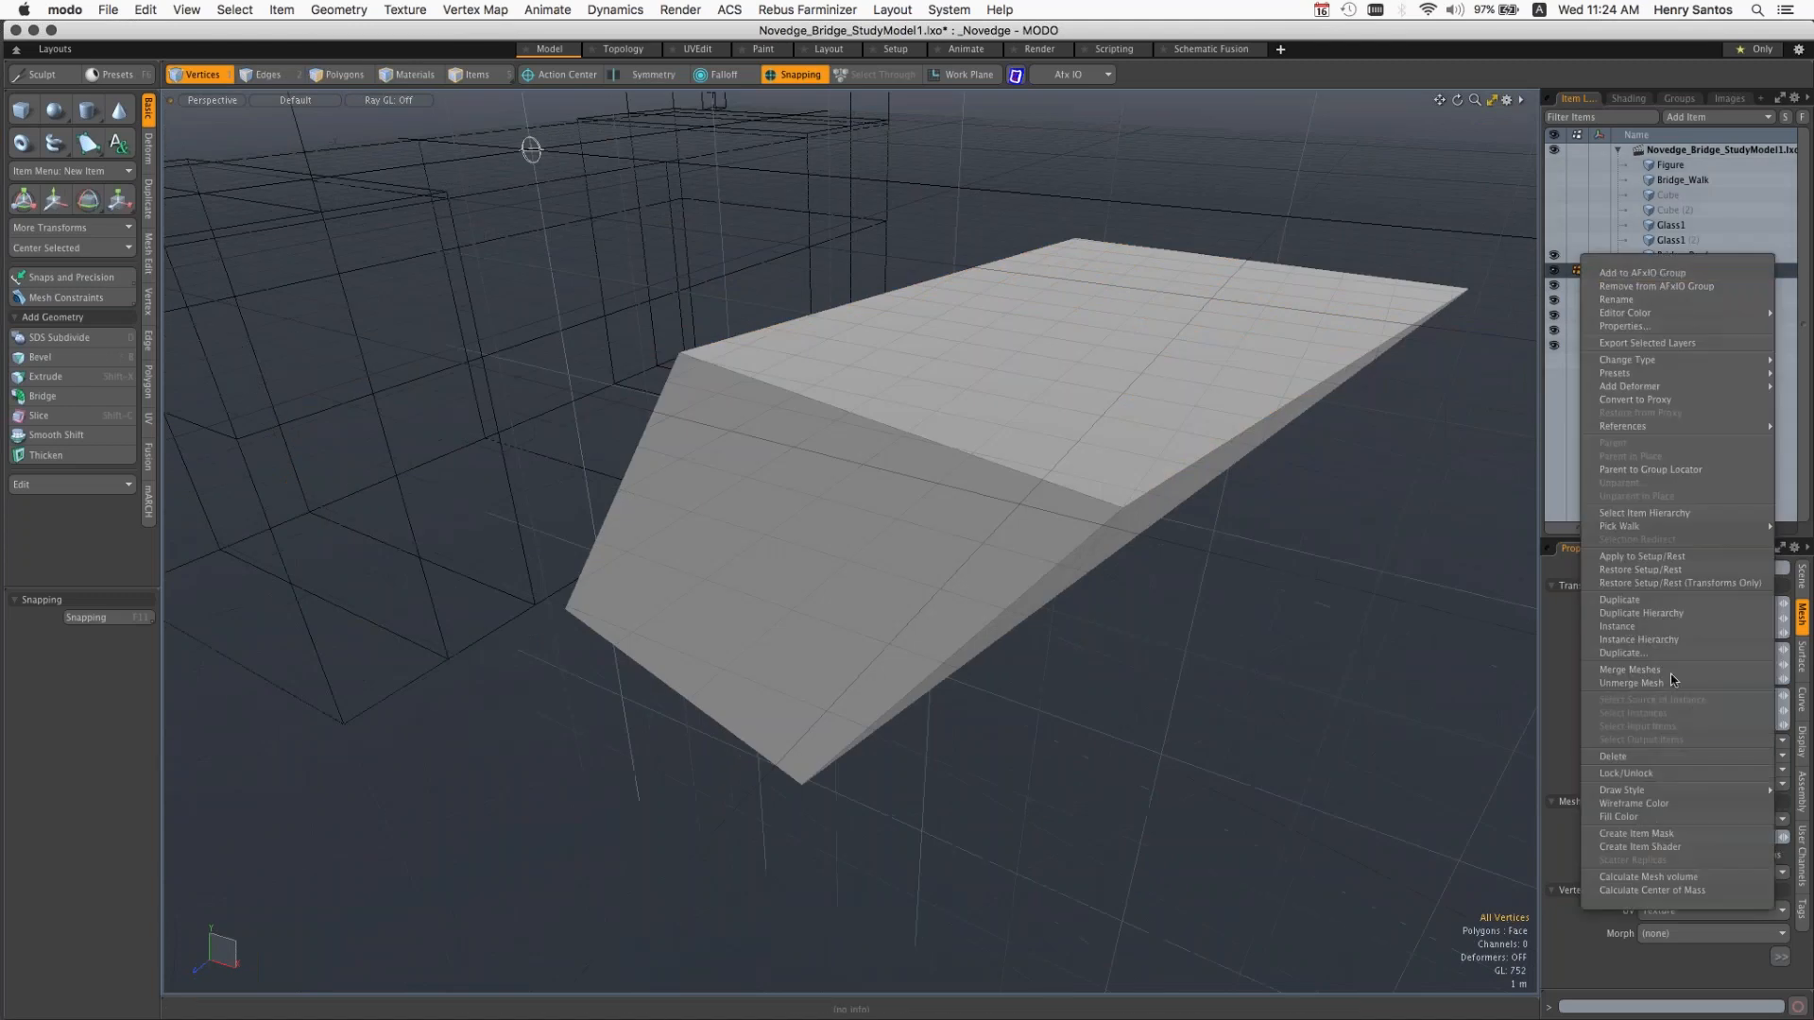
left_click(1656, 758)
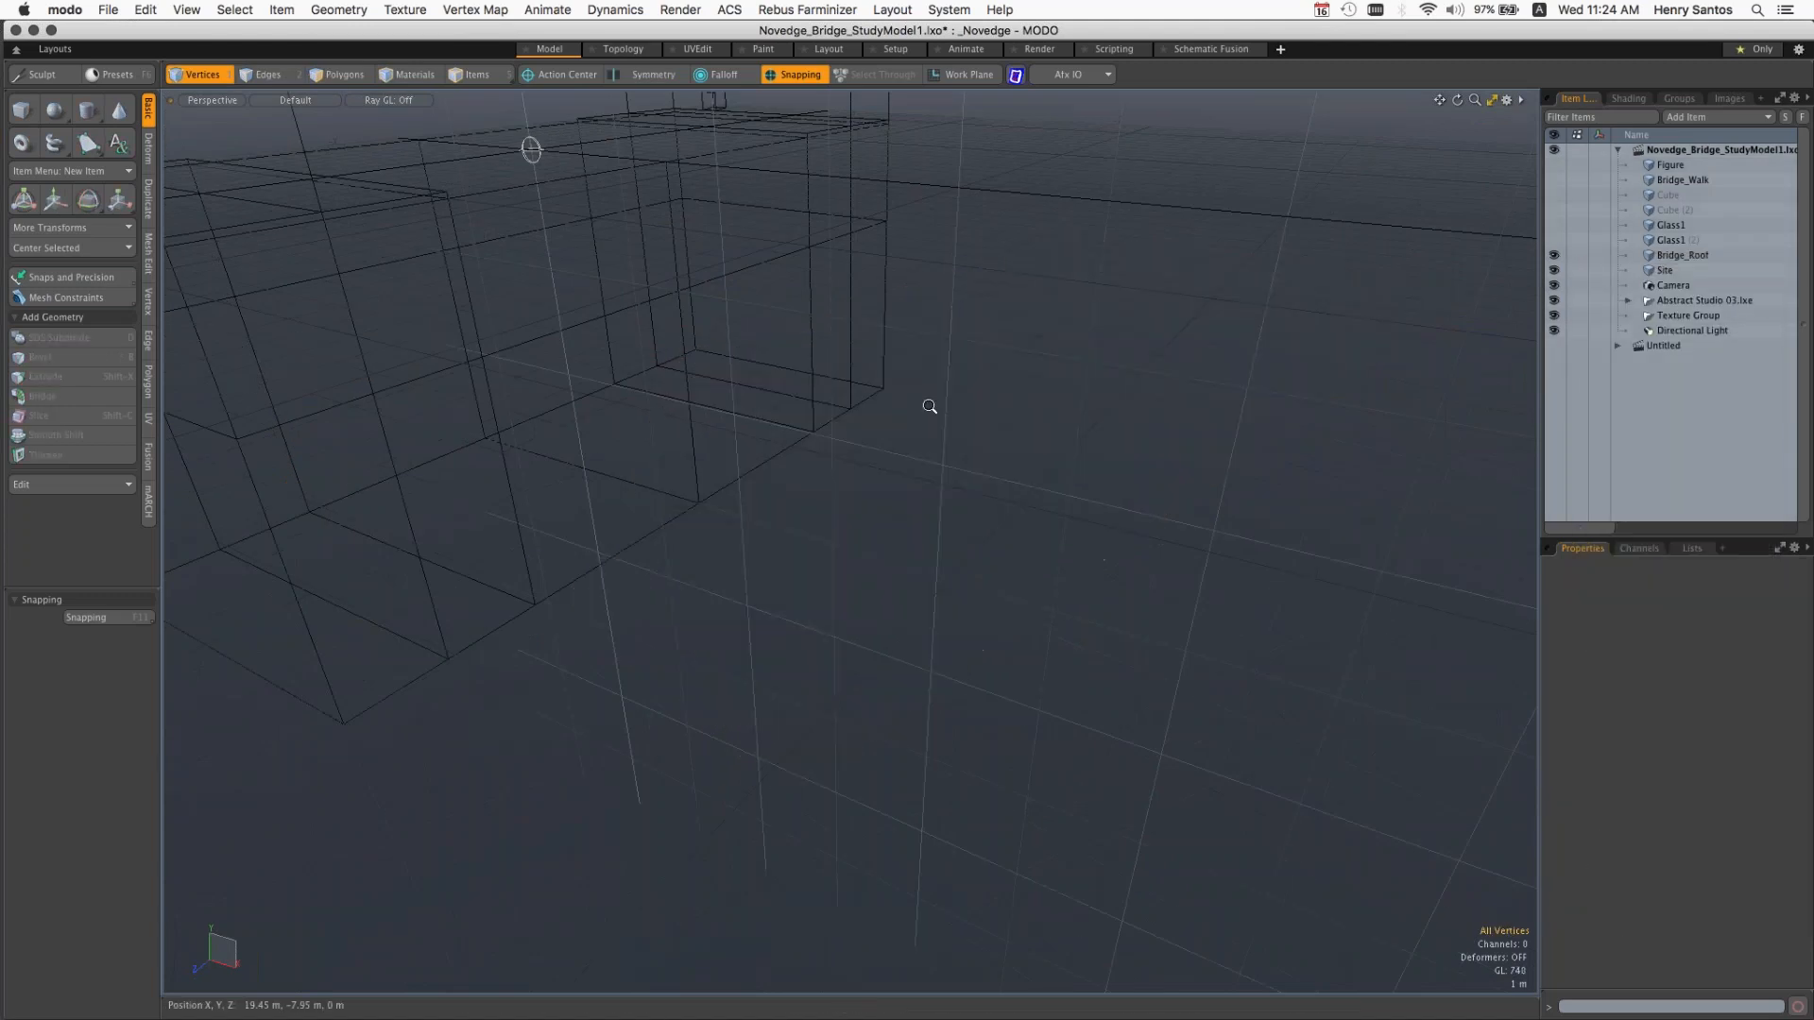
Step: Reveal the alternate versions of the primitive, transform and geometry tools in the toolbox
left_click_drag(897, 399, 1153, 453, "ctrl+alt")
left_click_drag(923, 422, 1137, 284, "alt")
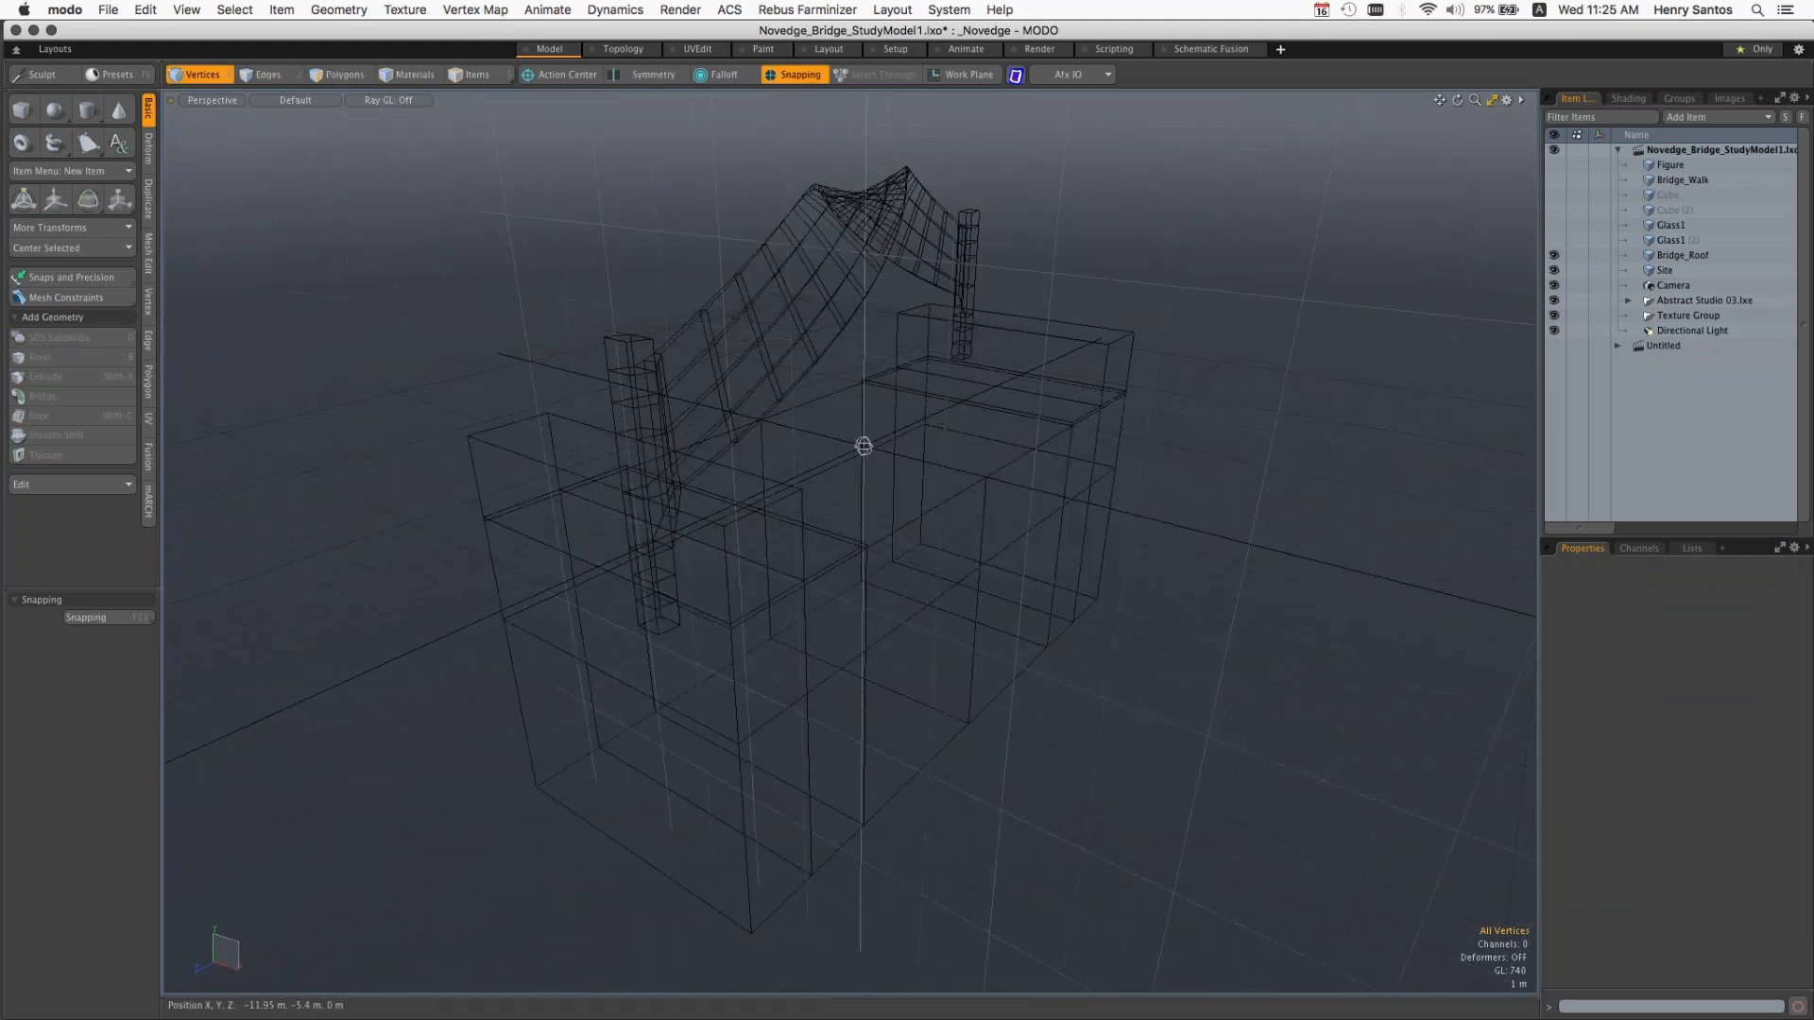
key("alt")
left_click_drag(742, 510, 884, 511, "alt")
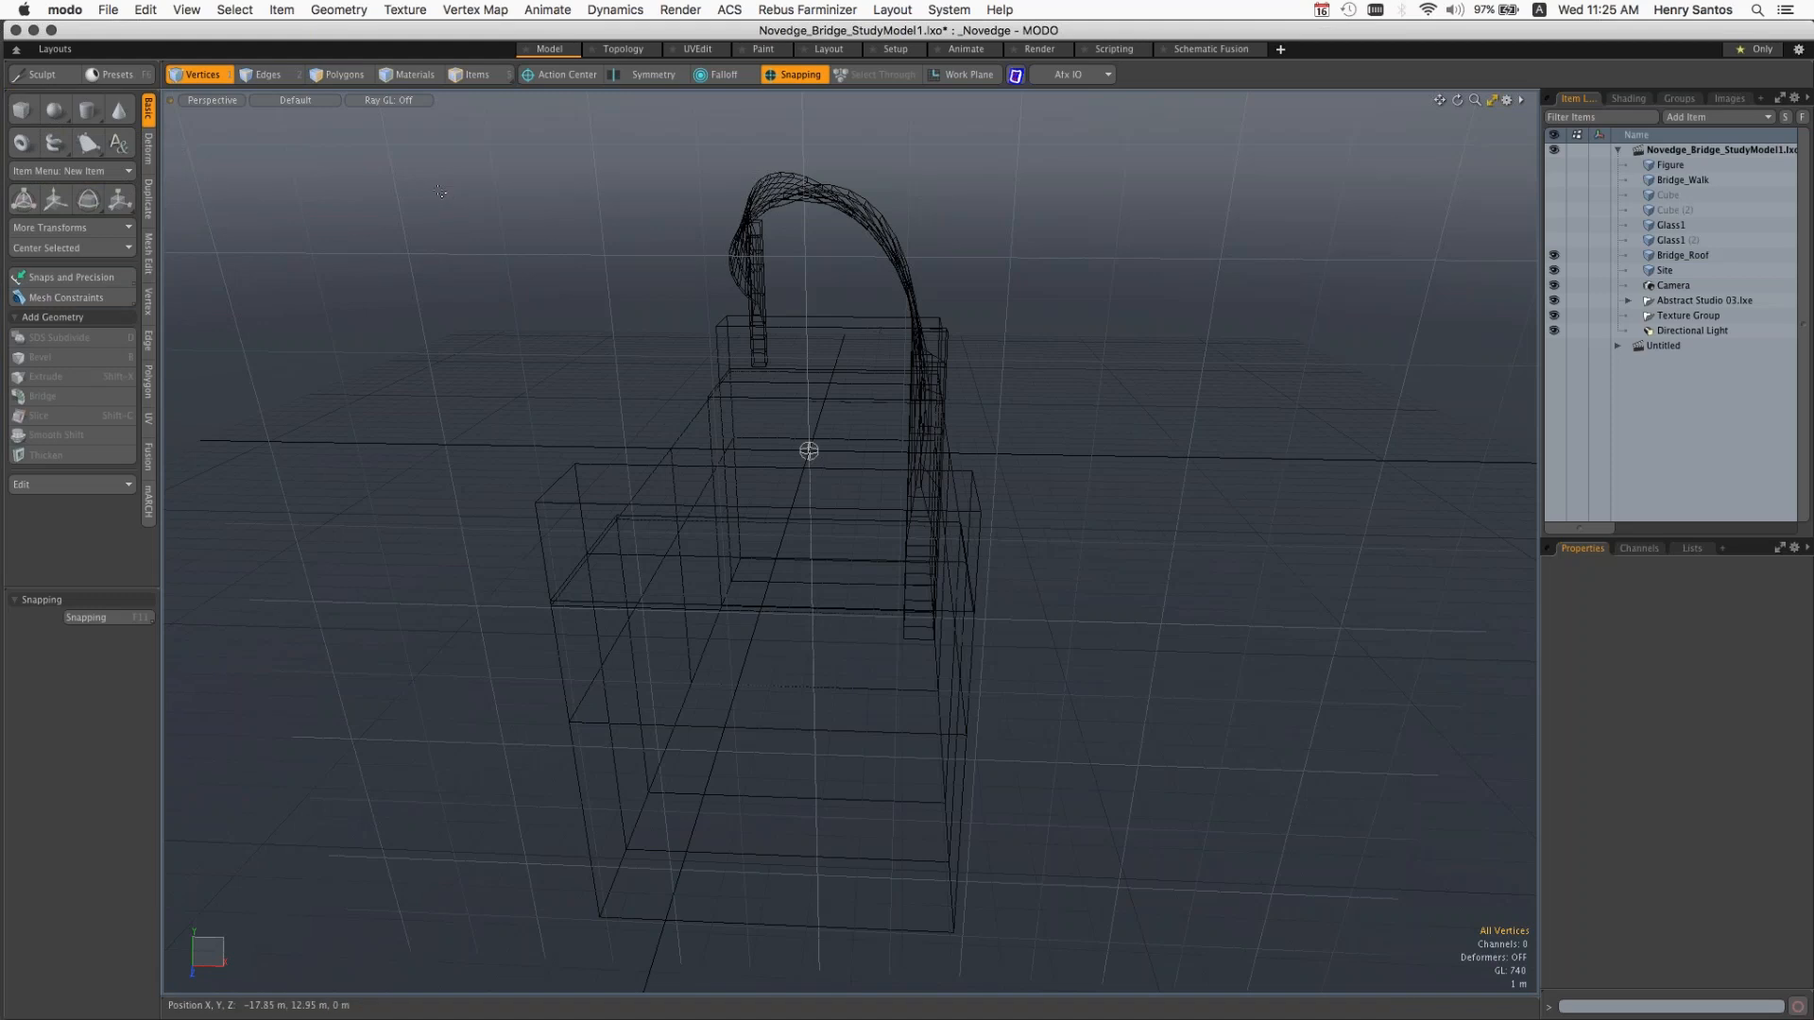
key("ctrl")
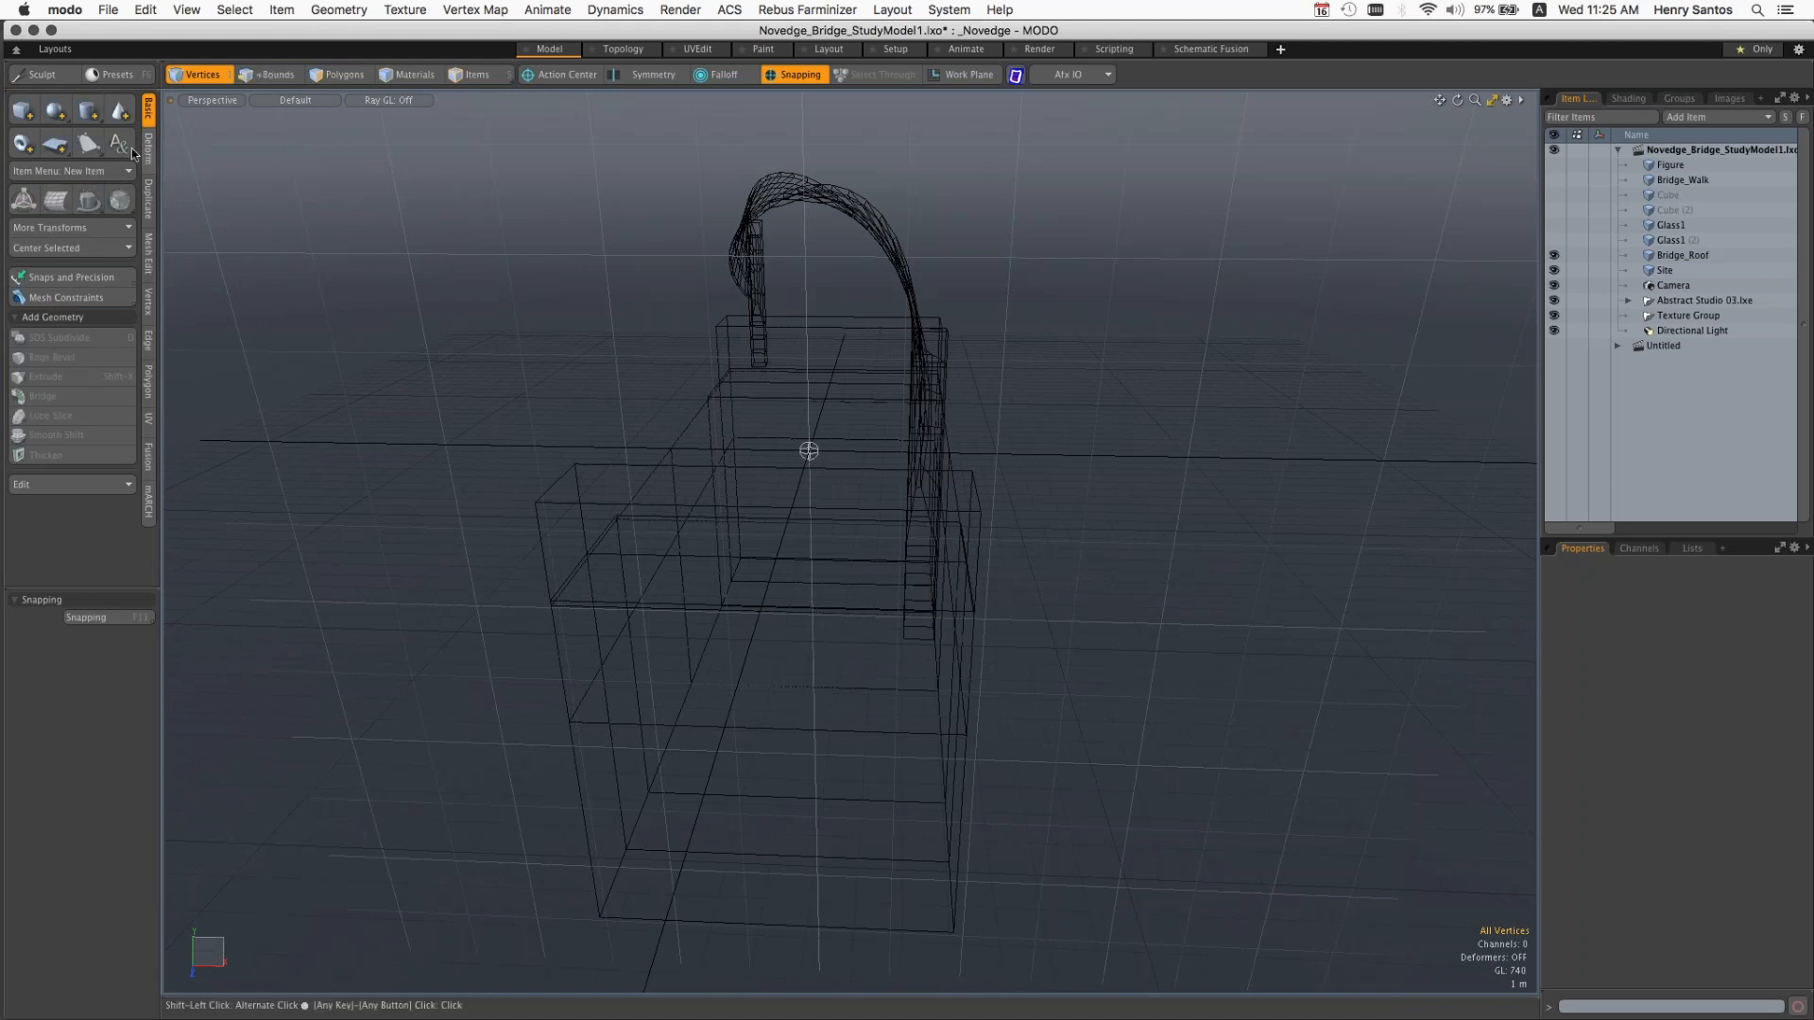
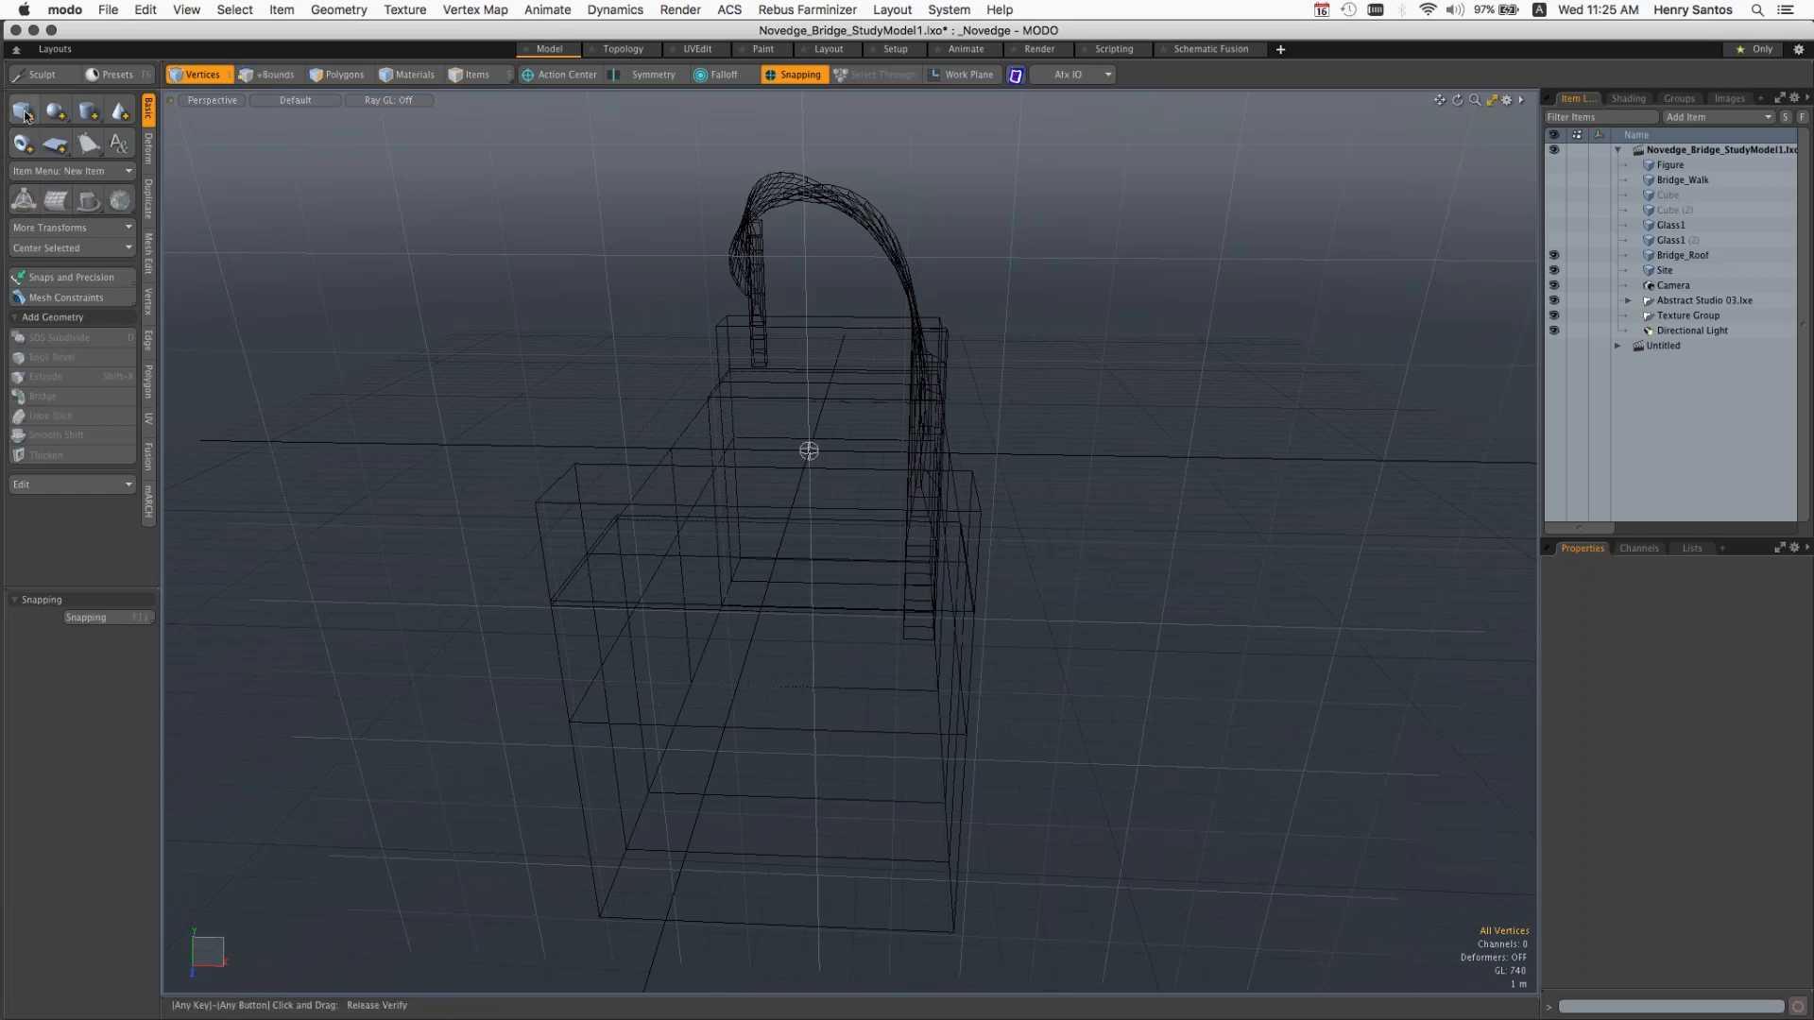
Step: Add a unit cube as a new mesh item and move it up about 2.1 m
left_click(31, 118, "shift")
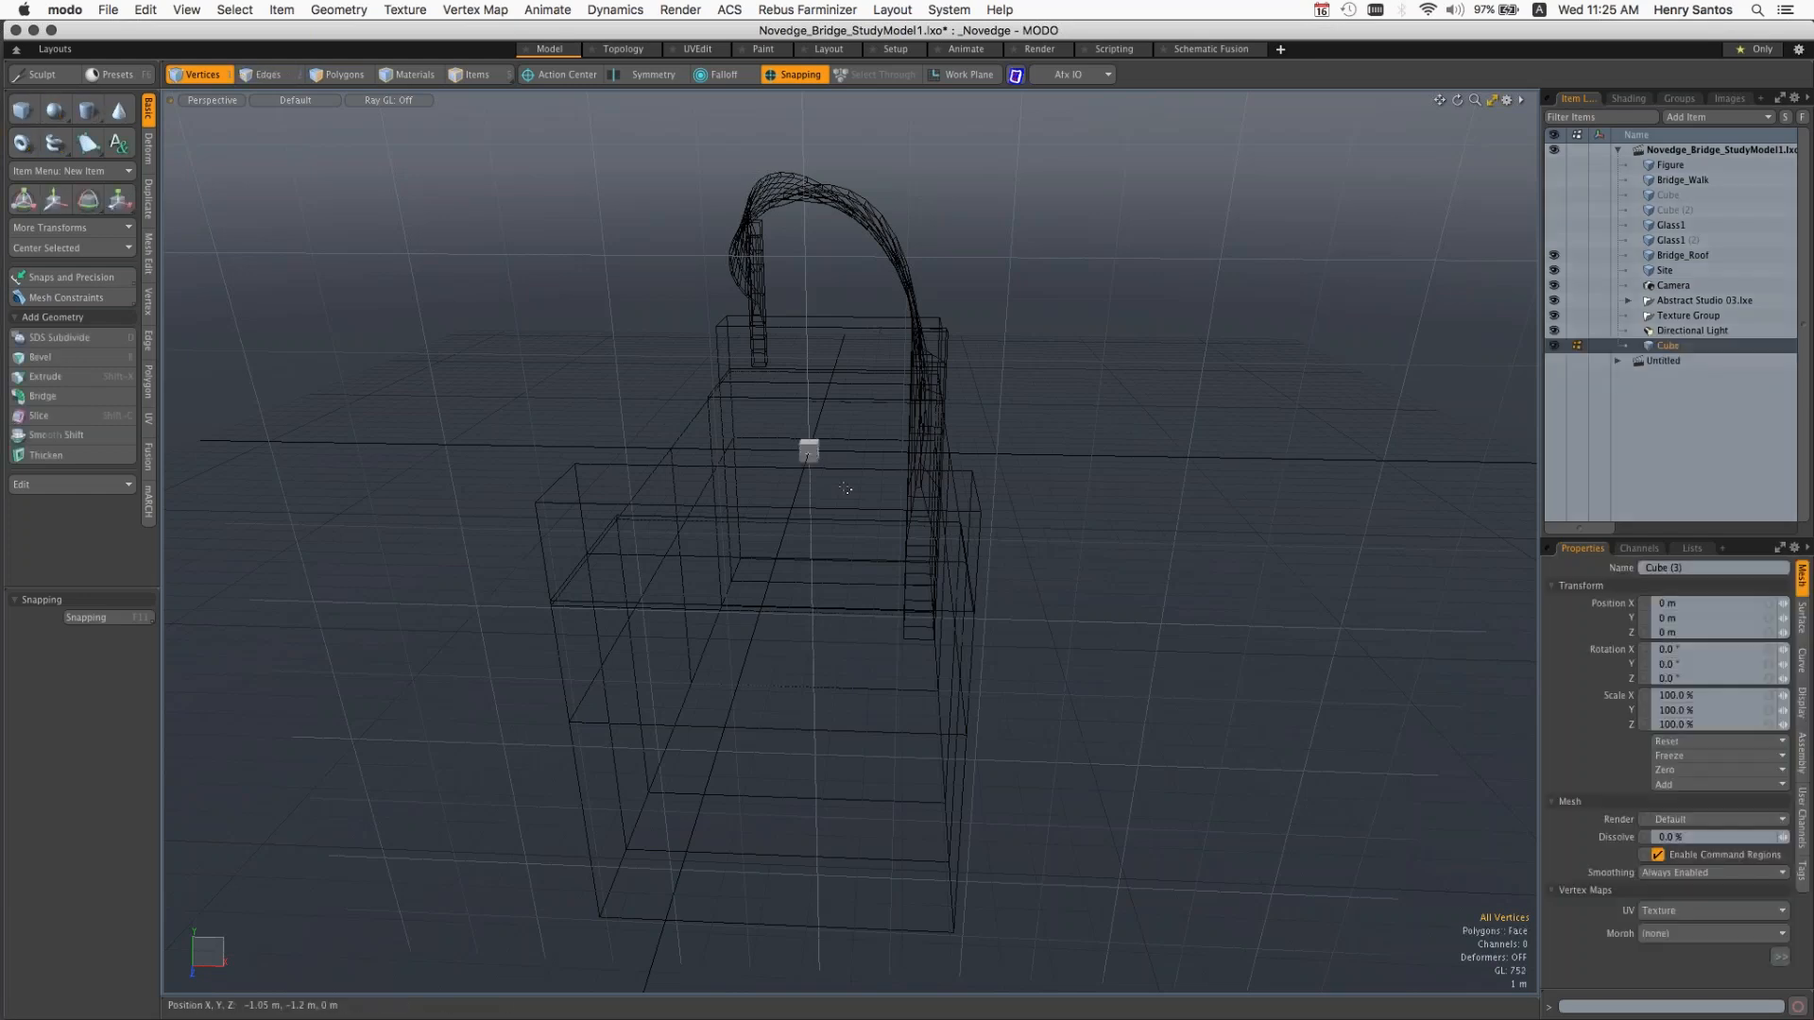
left_click_drag(826, 447, 945, 433, "ctrl+alt")
key("w")
left_click_drag(793, 453, 749, 446)
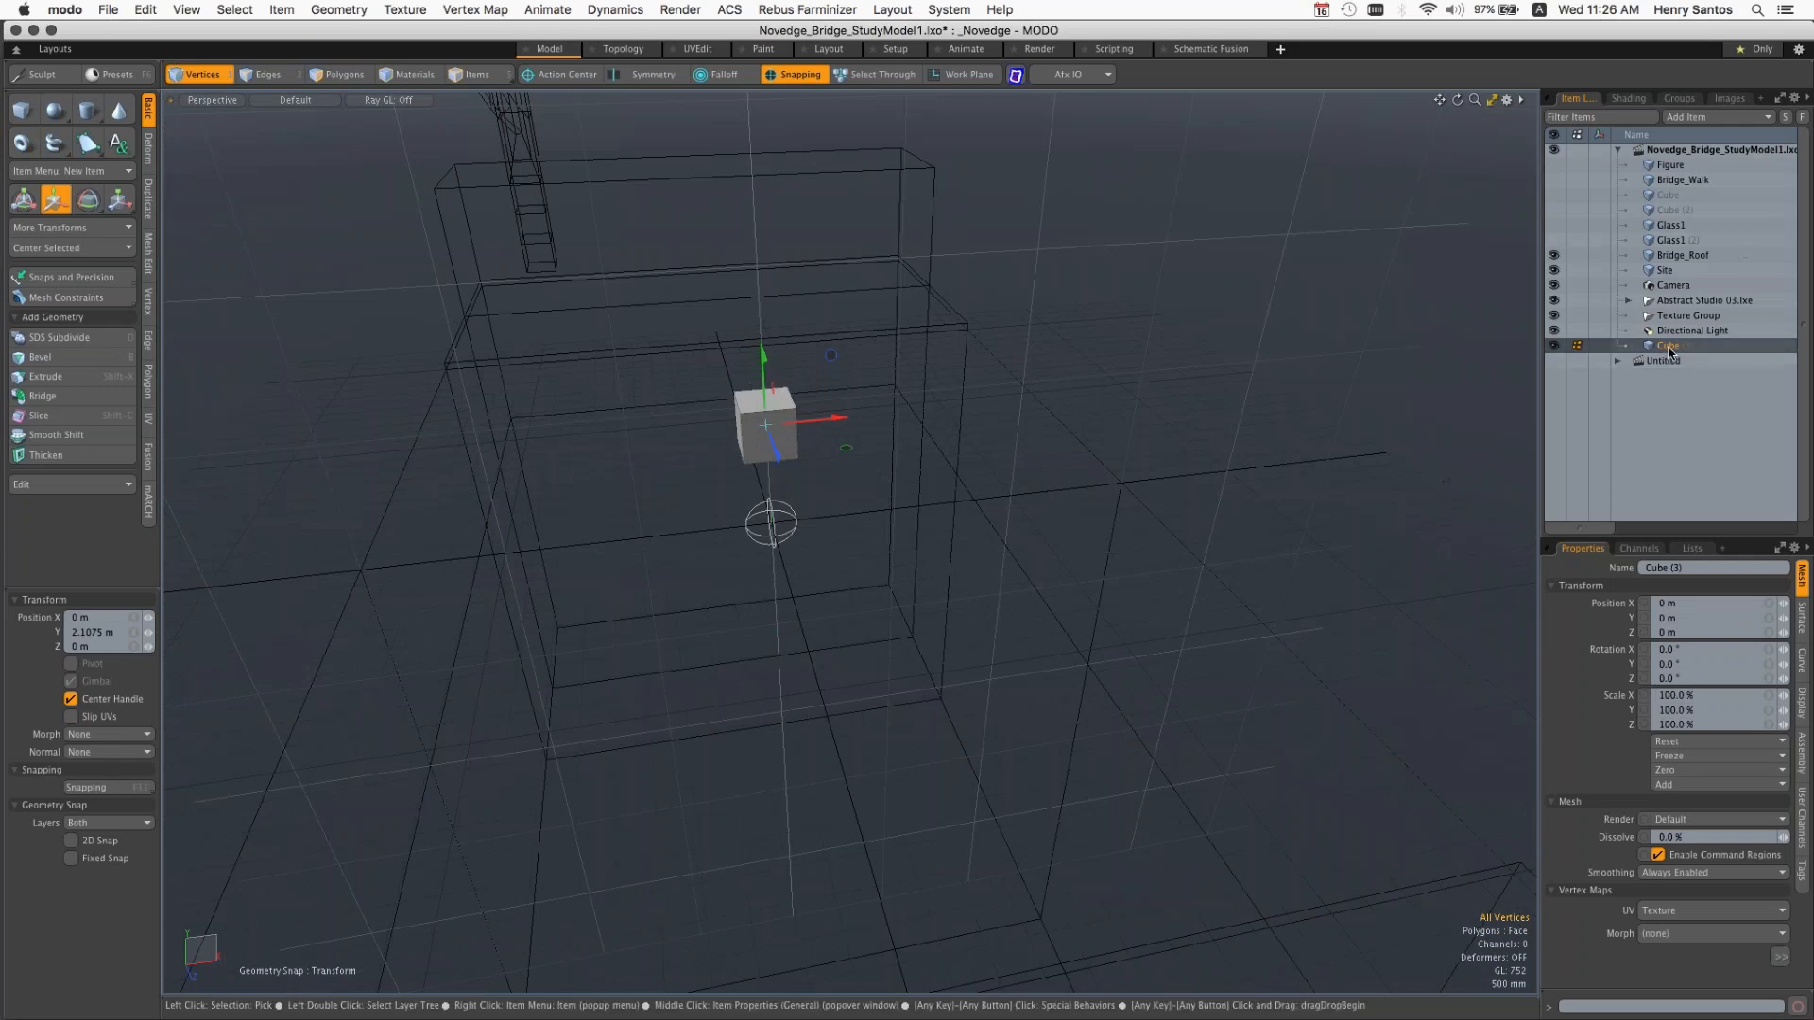
Step: Reorder the new cube below Site in the item list and move it about 5.05 m in X, 5 m in Y and 19 m in Z
left_click_drag(1669, 352, 1685, 280)
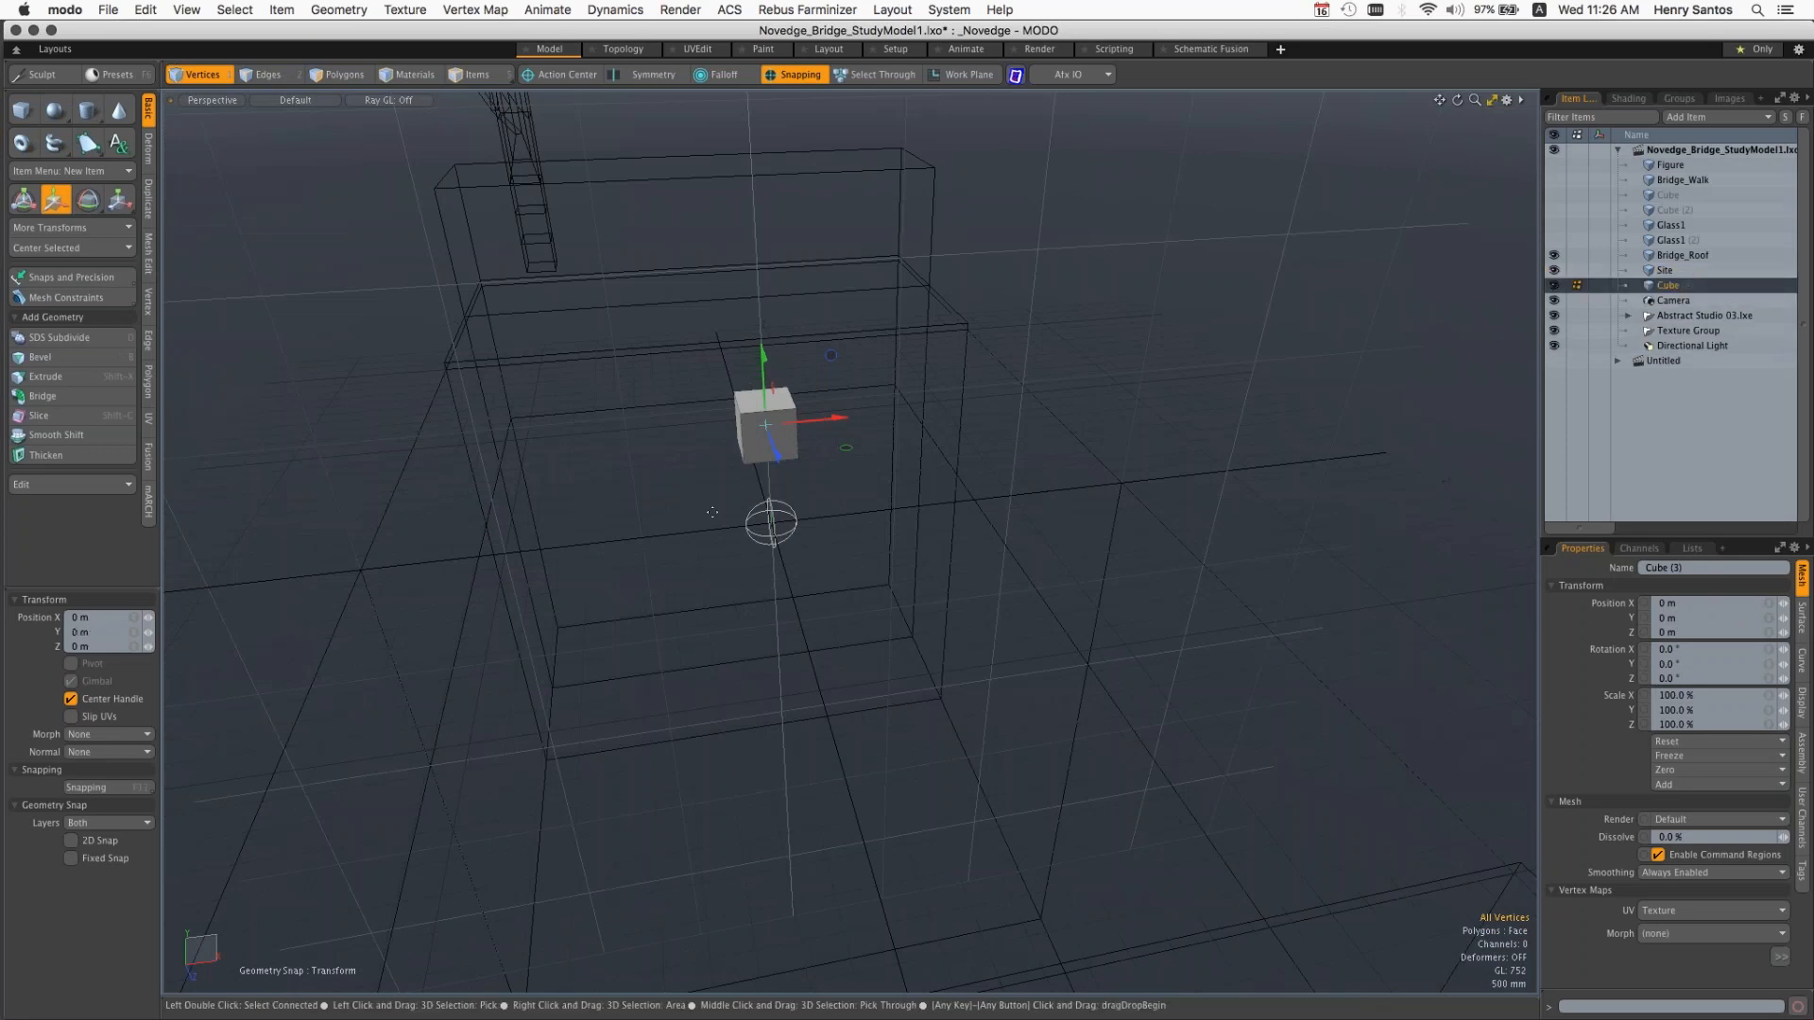
key("ctrl")
left_click_drag(707, 504, 473, 445, "ctrl+alt")
mouse_move(748, 453)
left_mouse_down()
mouse_move(452, 515)
mouse_move(333, 505)
mouse_move(535, 449)
left_mouse_up()
left_click_drag(633, 384, 323, 312)
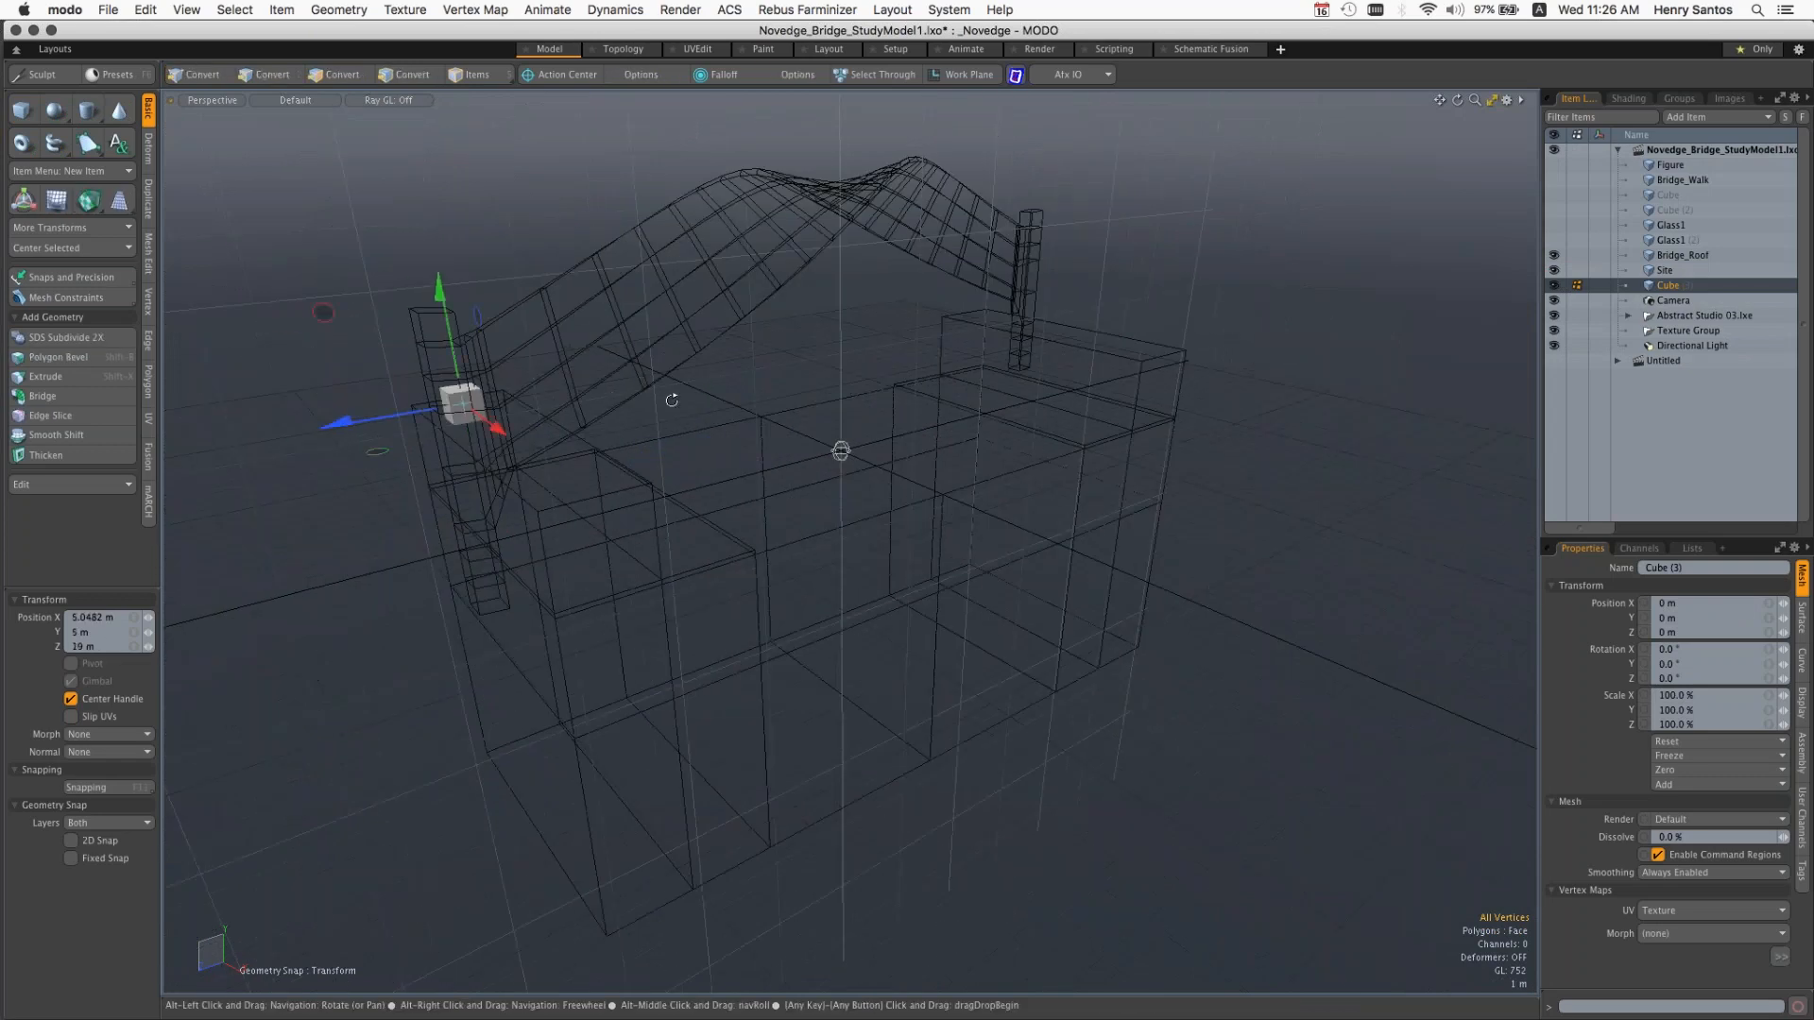
left_click_drag(672, 401, 794, 381, "alt")
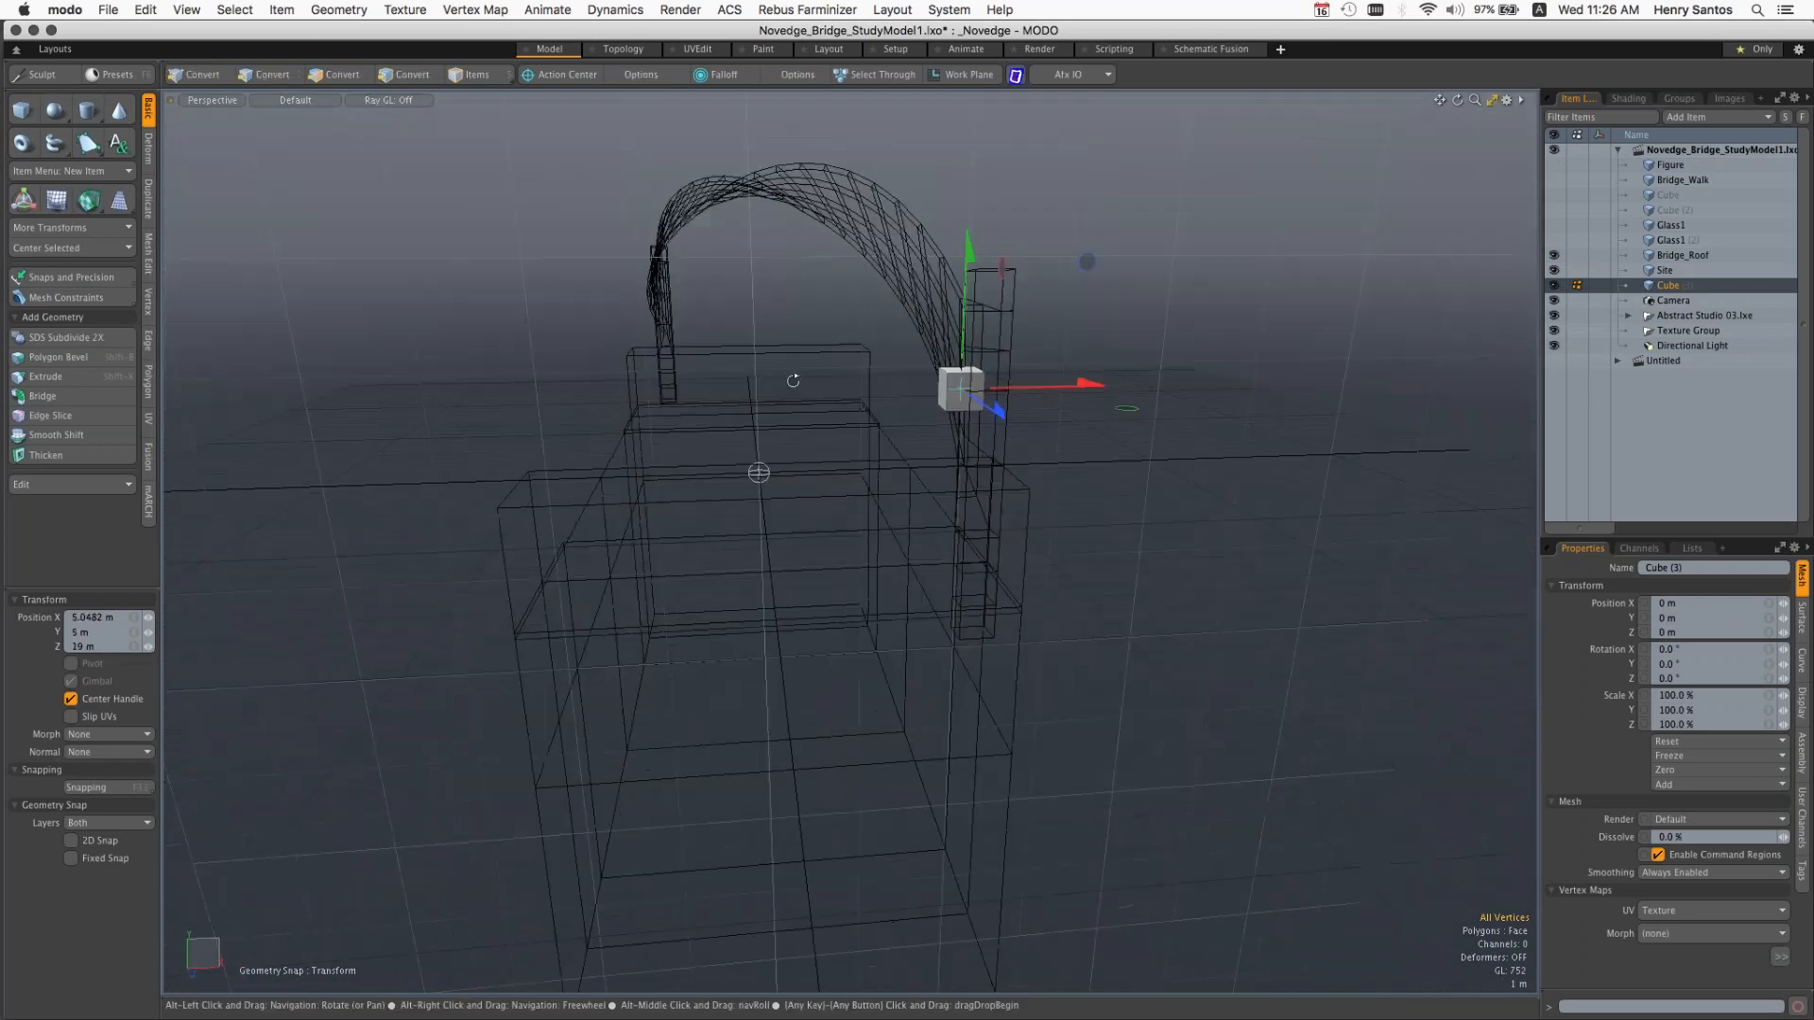
Step: Delete the new cube from the scene
right_click(1671, 290)
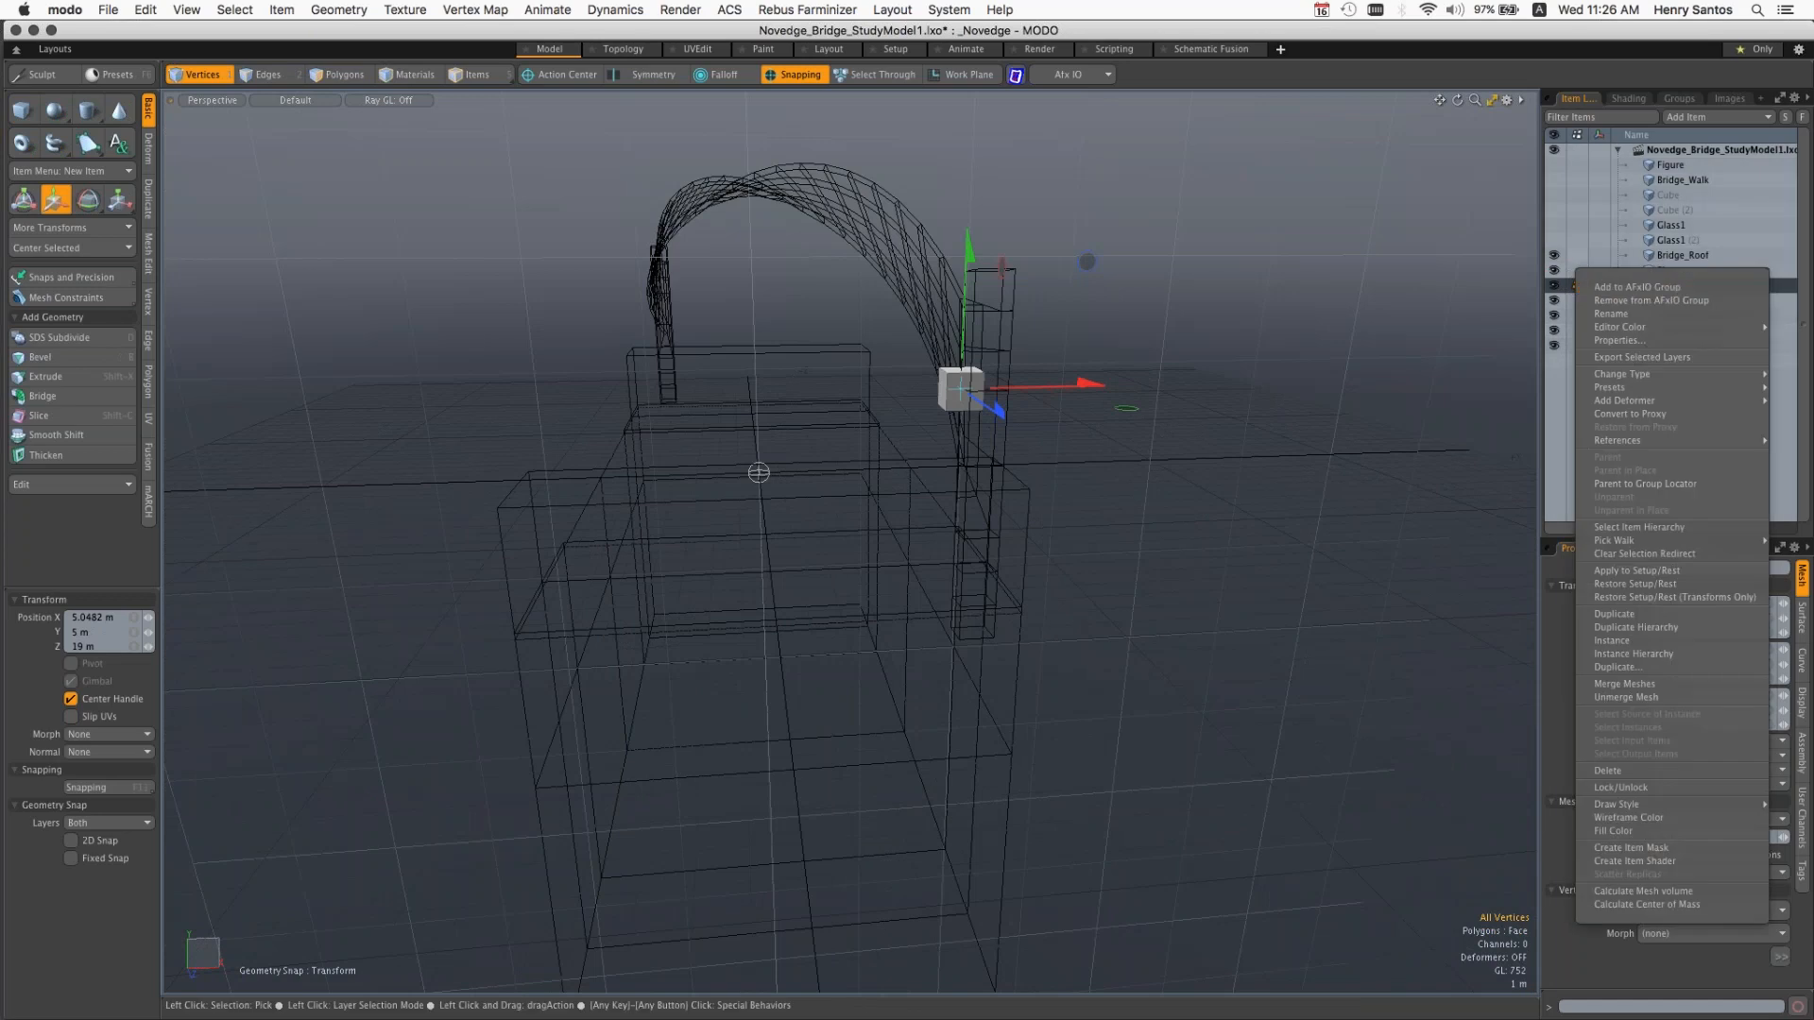
left_click(1608, 770)
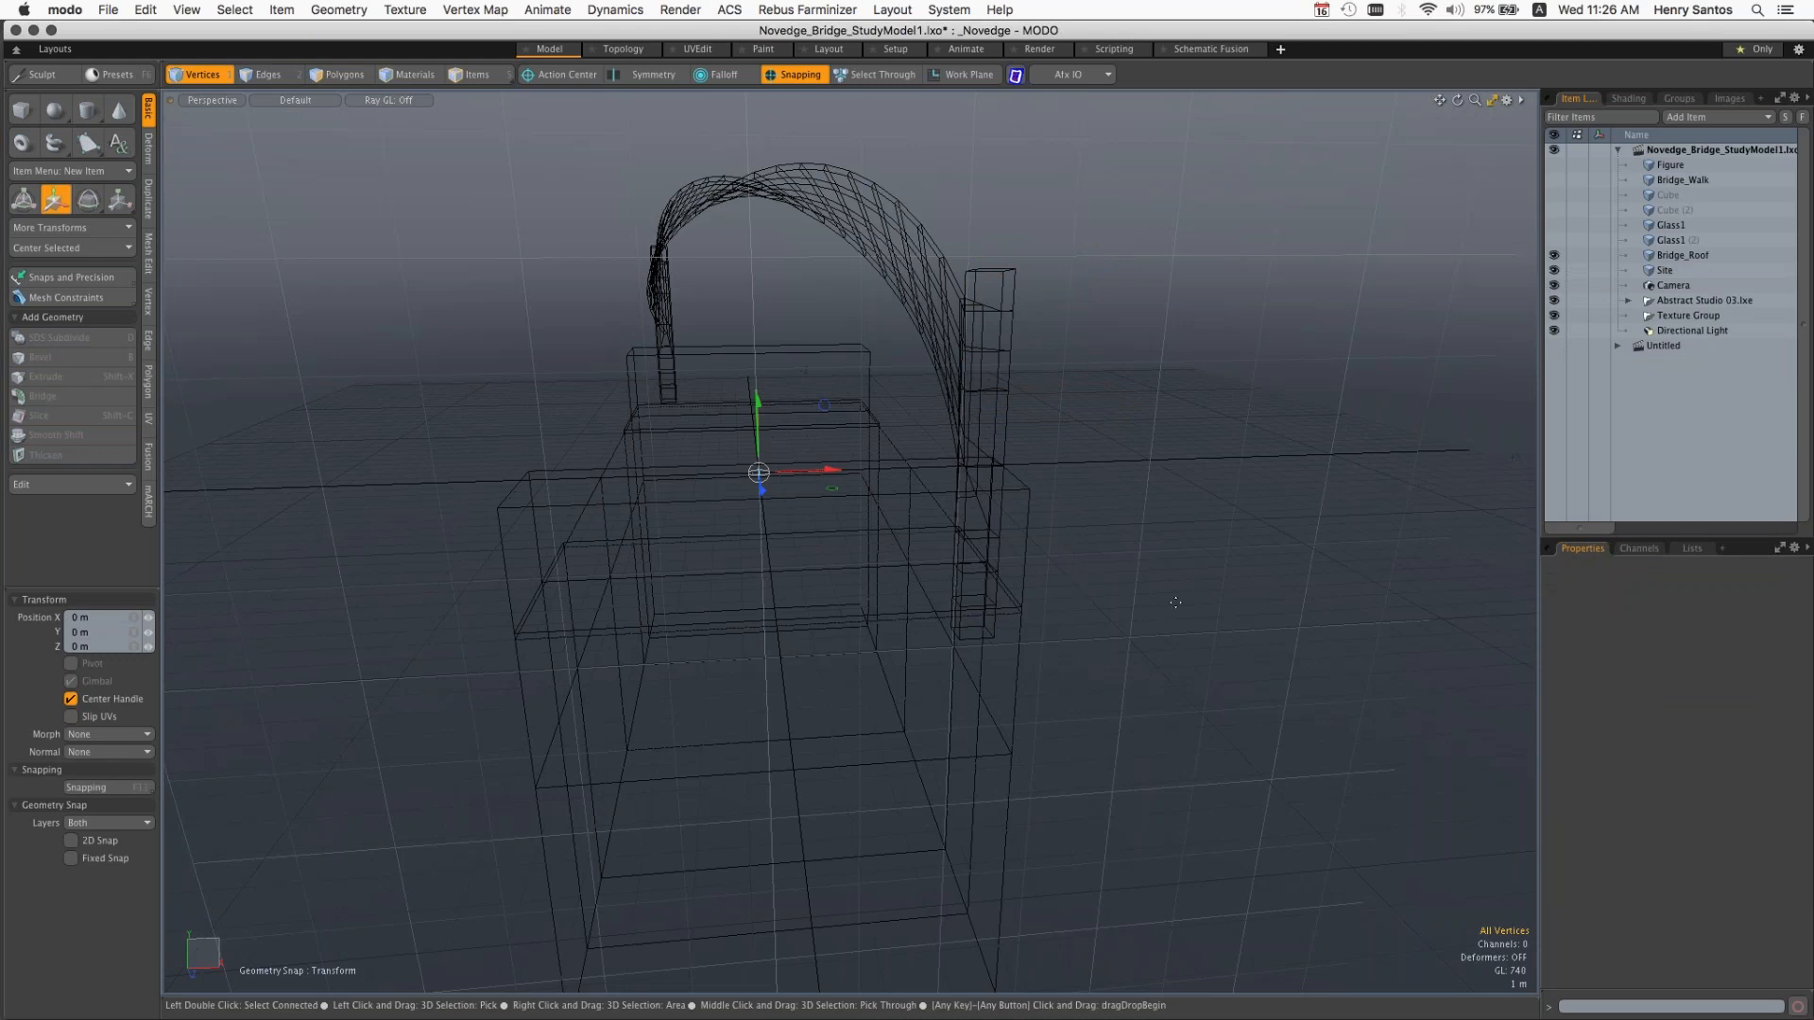
key("alt")
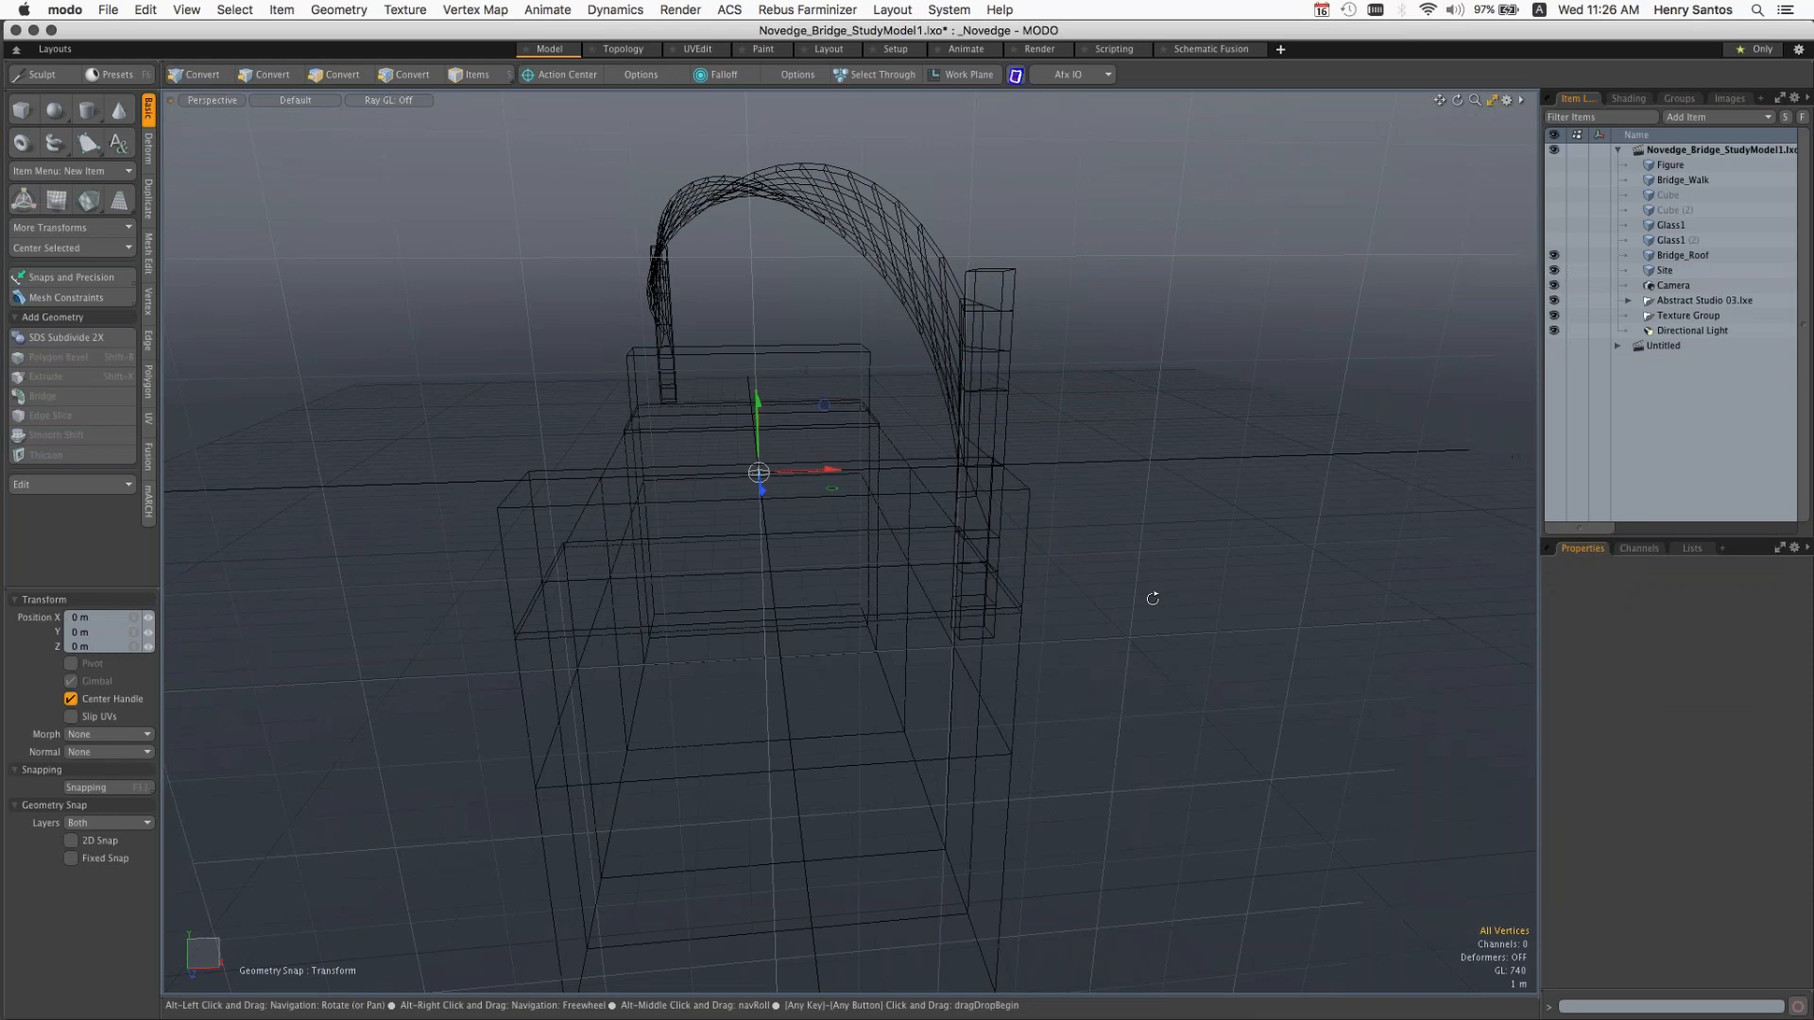
left_click_drag(1152, 599, 1050, 563, "alt")
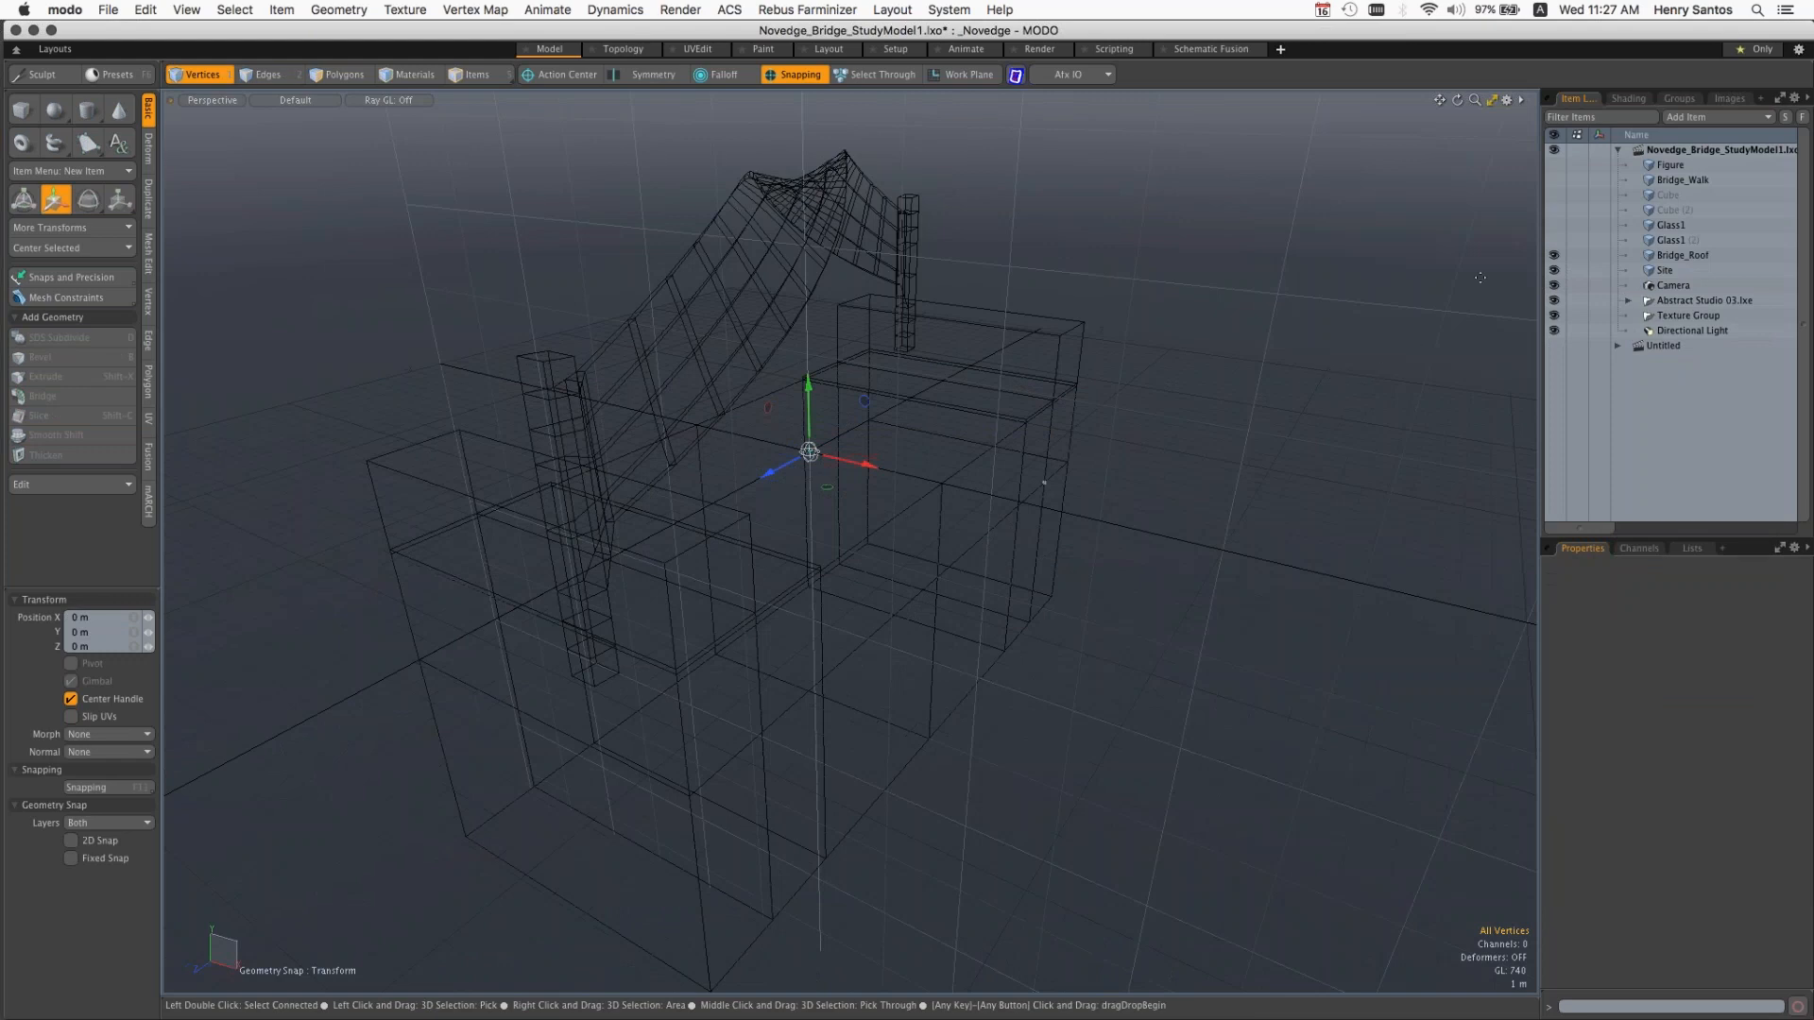
Step: Make the Site mesh the active item and turn on the Dimensions Tool to show its overall size
left_click(1667, 272)
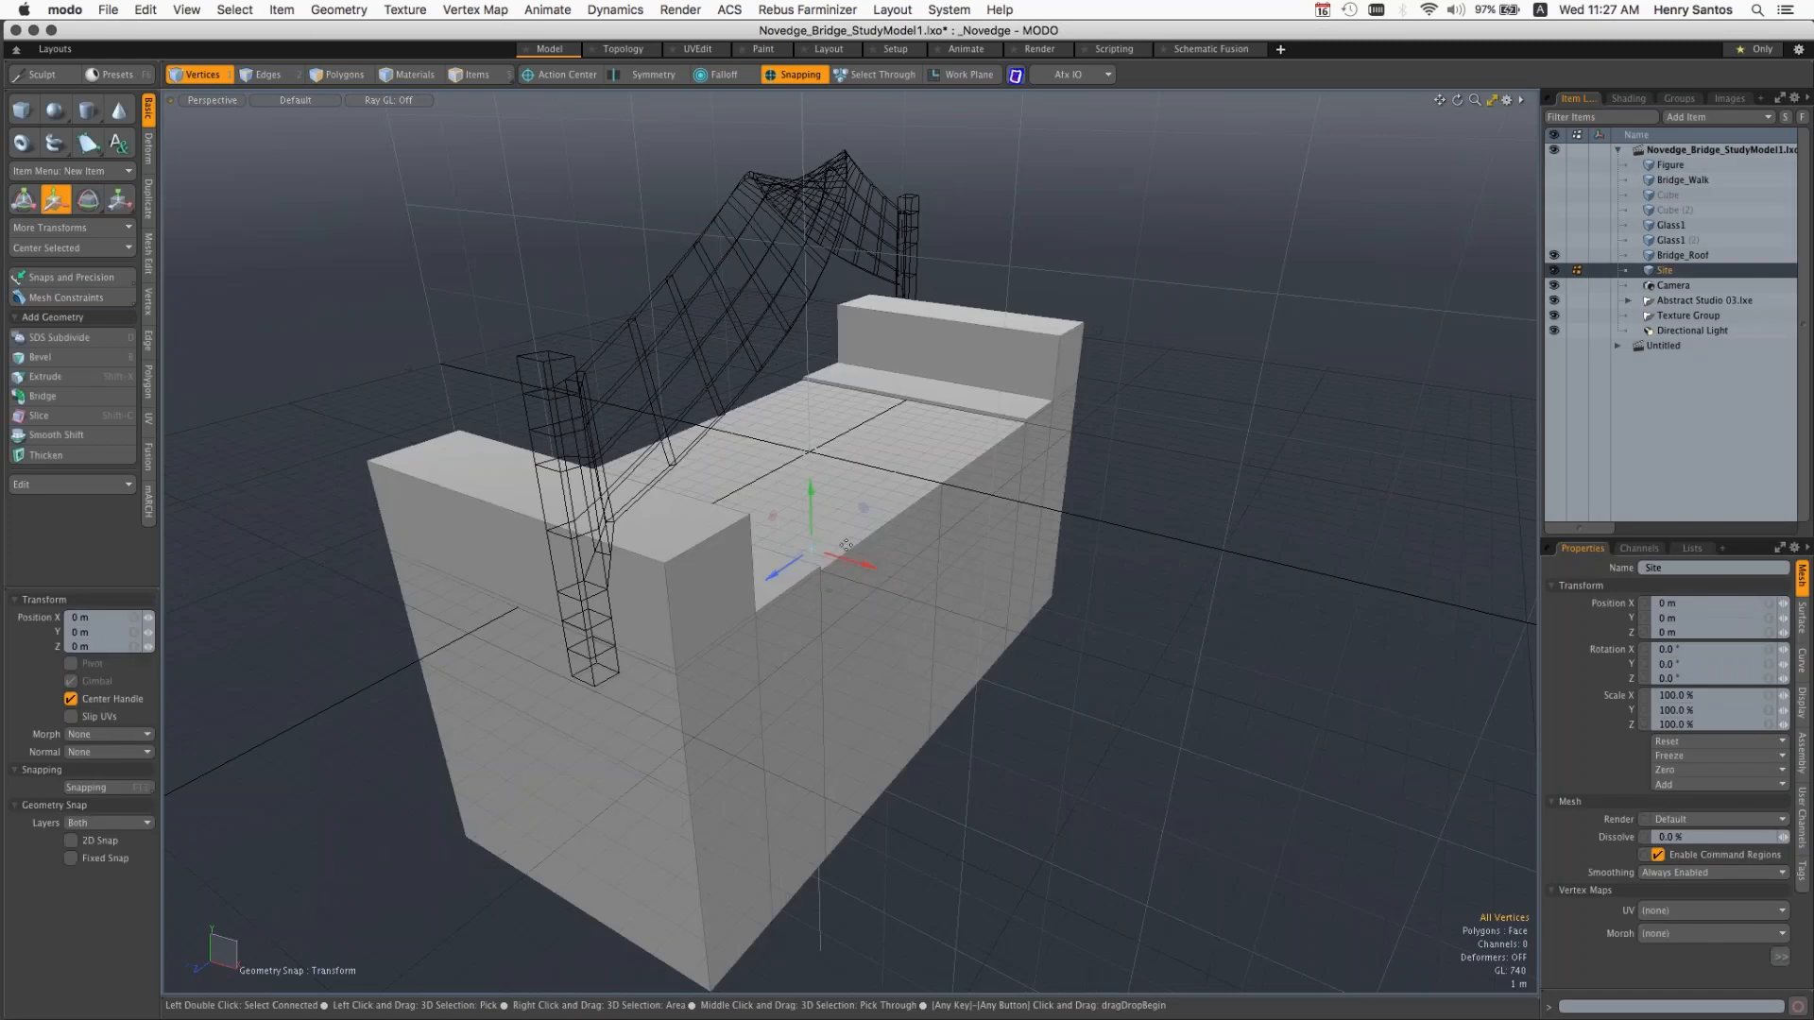
left_click_drag(853, 492, 814, 484, "ctrl+alt")
left_click_drag(815, 484, 803, 562, "alt+shift")
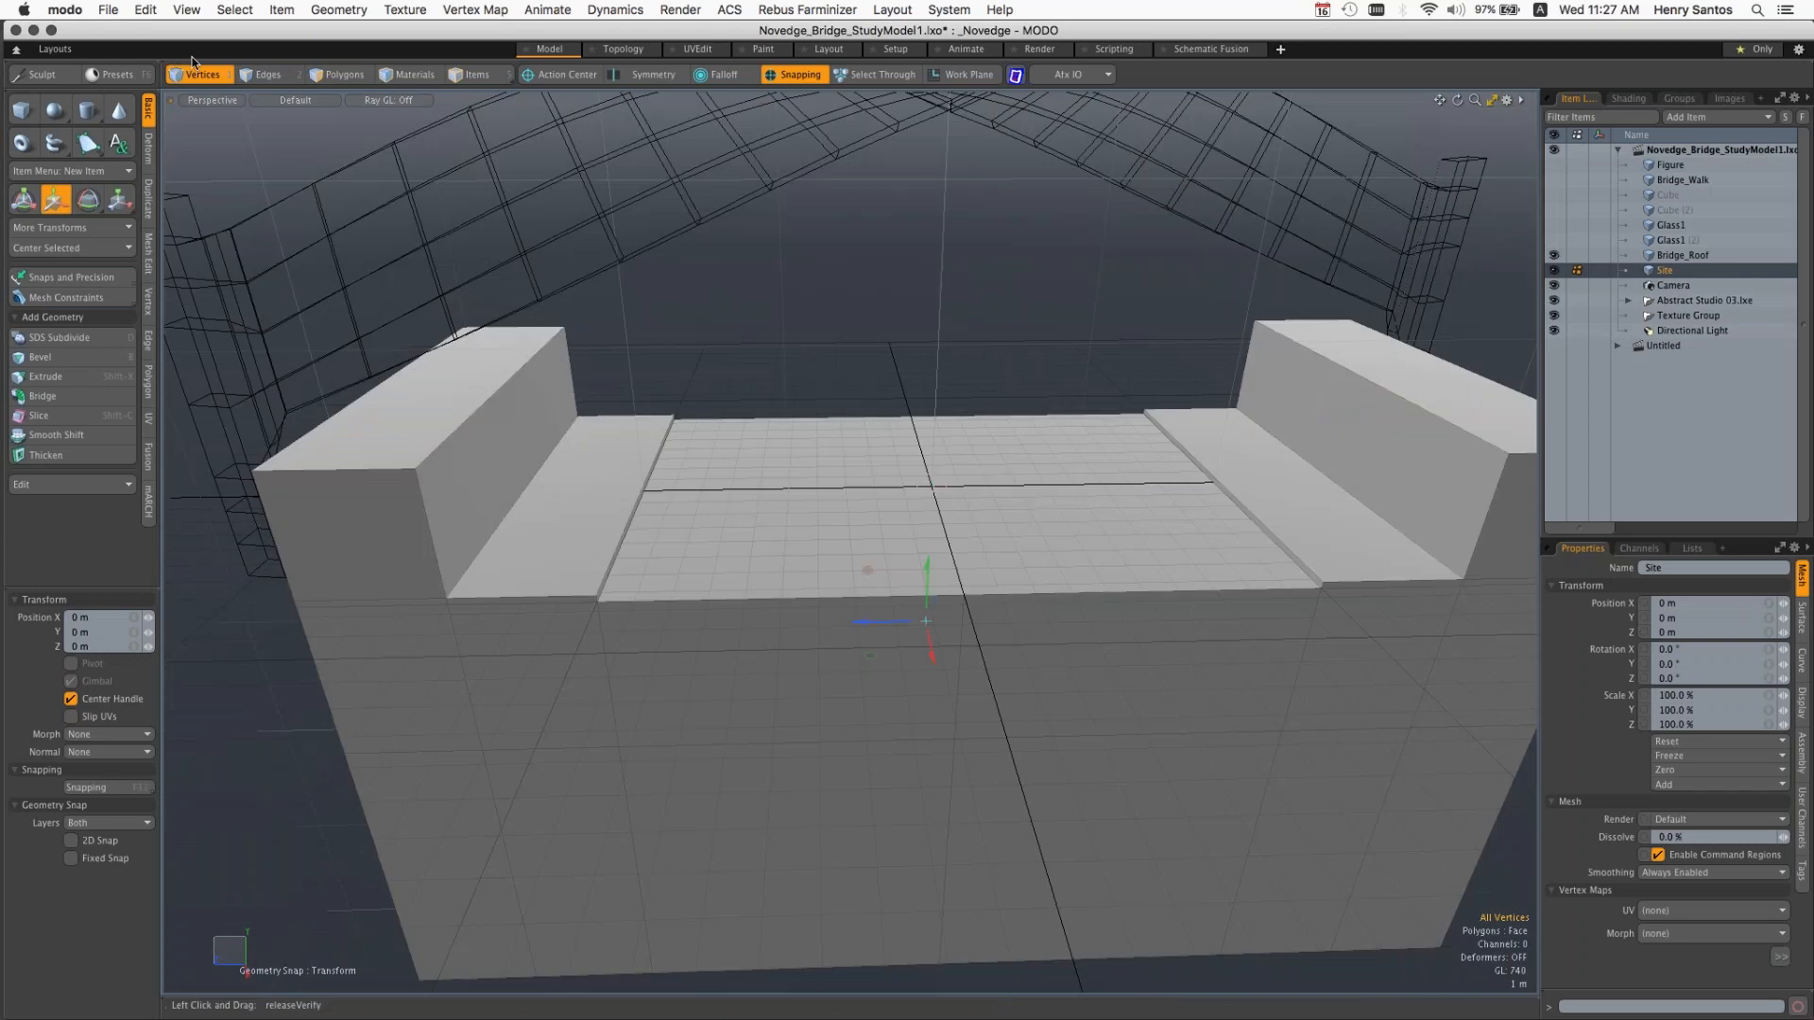
left_click(146, 10)
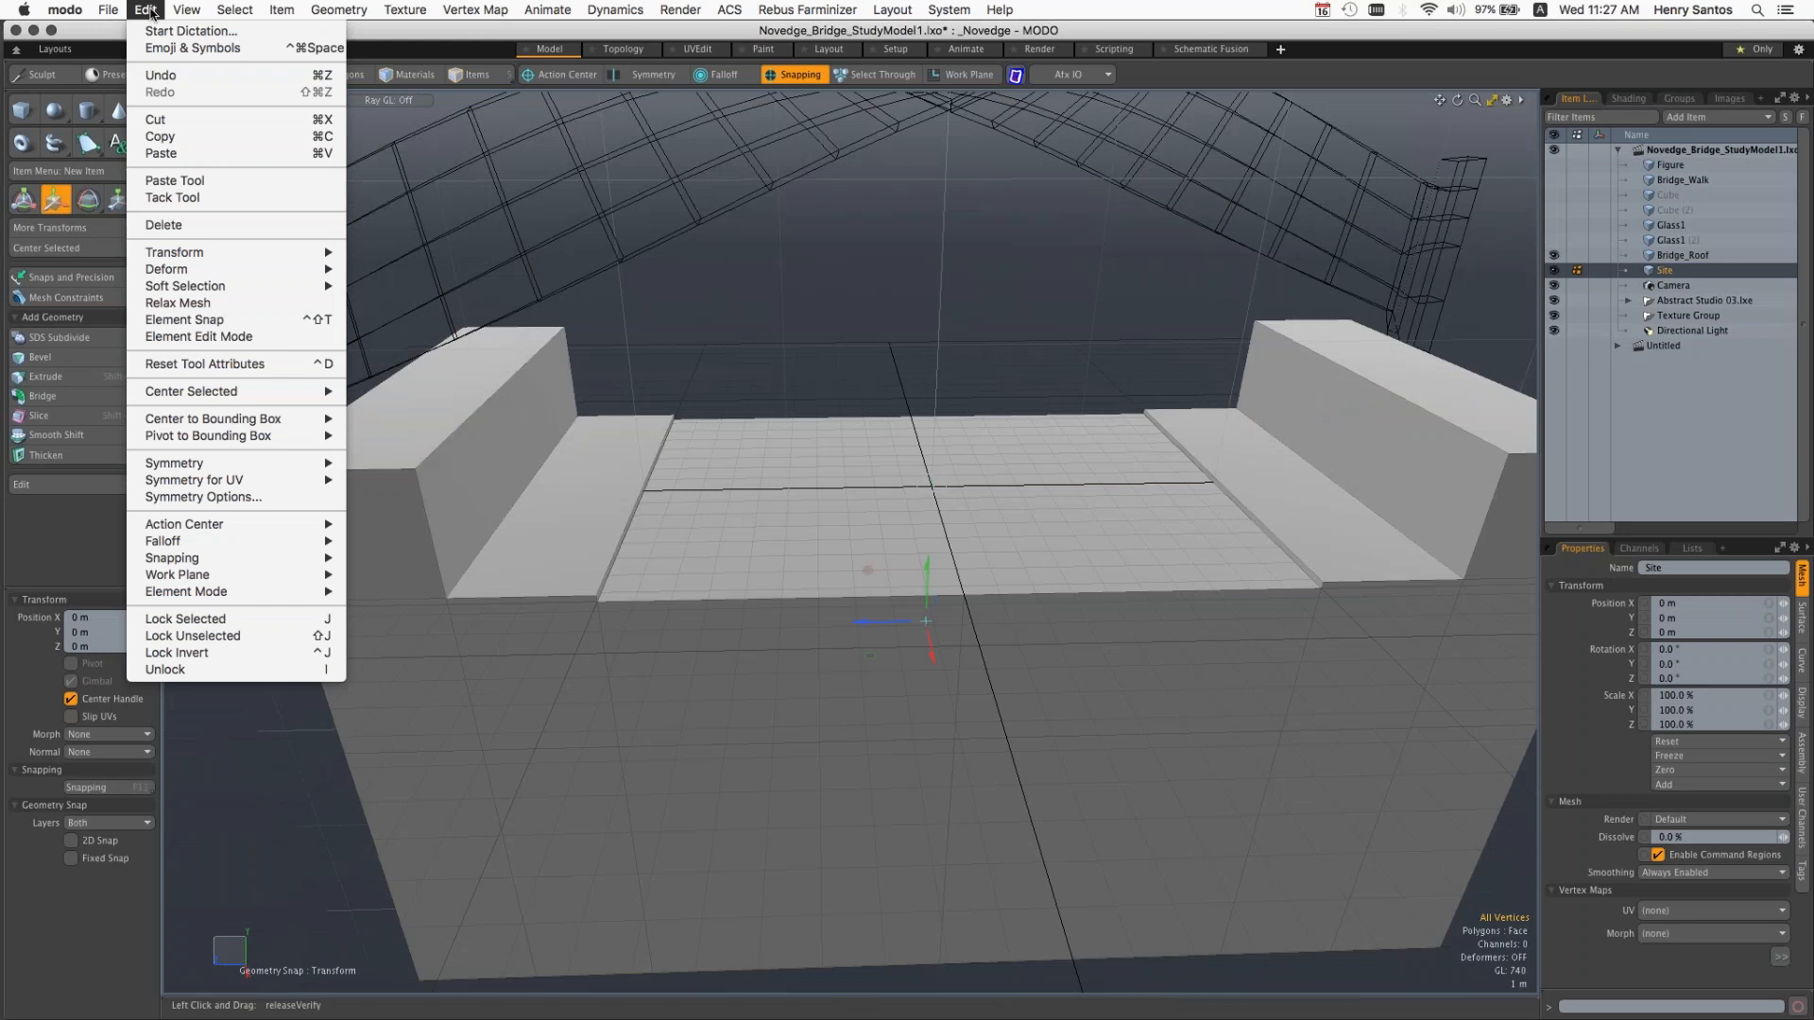
mouse_move(180, 11)
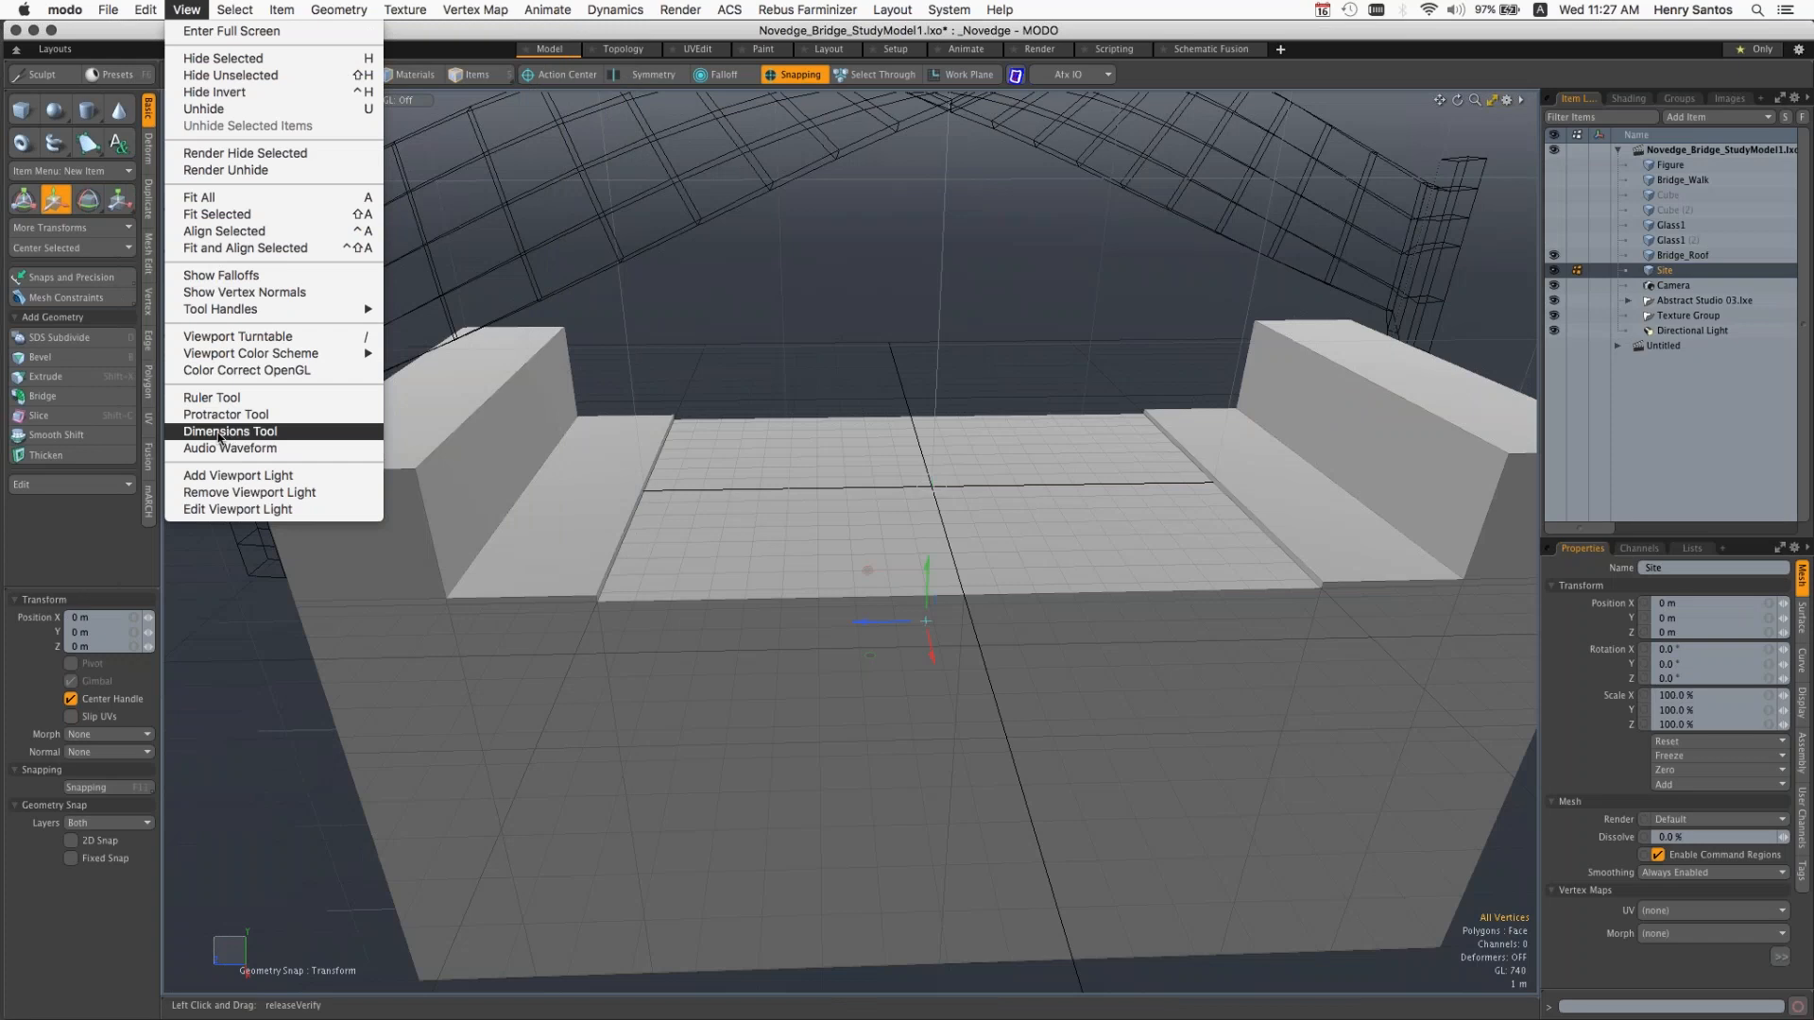
left_click(219, 435)
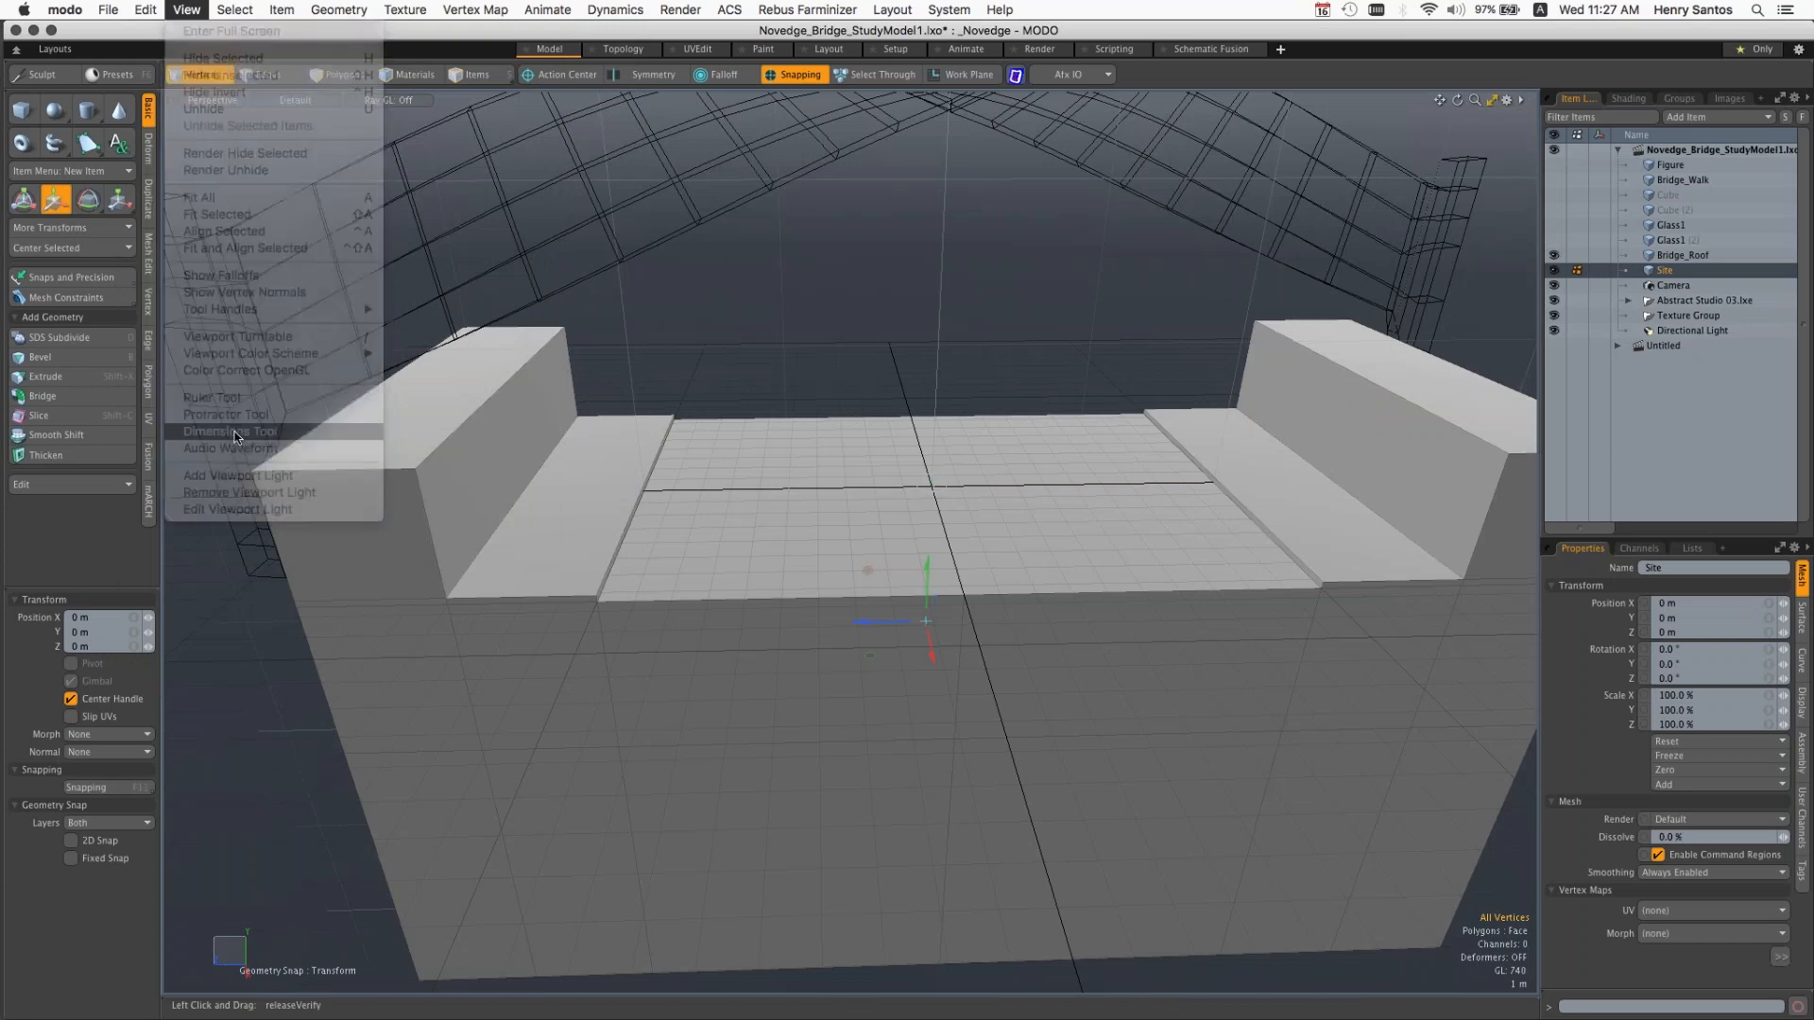
Step: Check that the Dimensions Tool is enabled and examine the Site mesh's dimensions from several angles
left_click(147, 10)
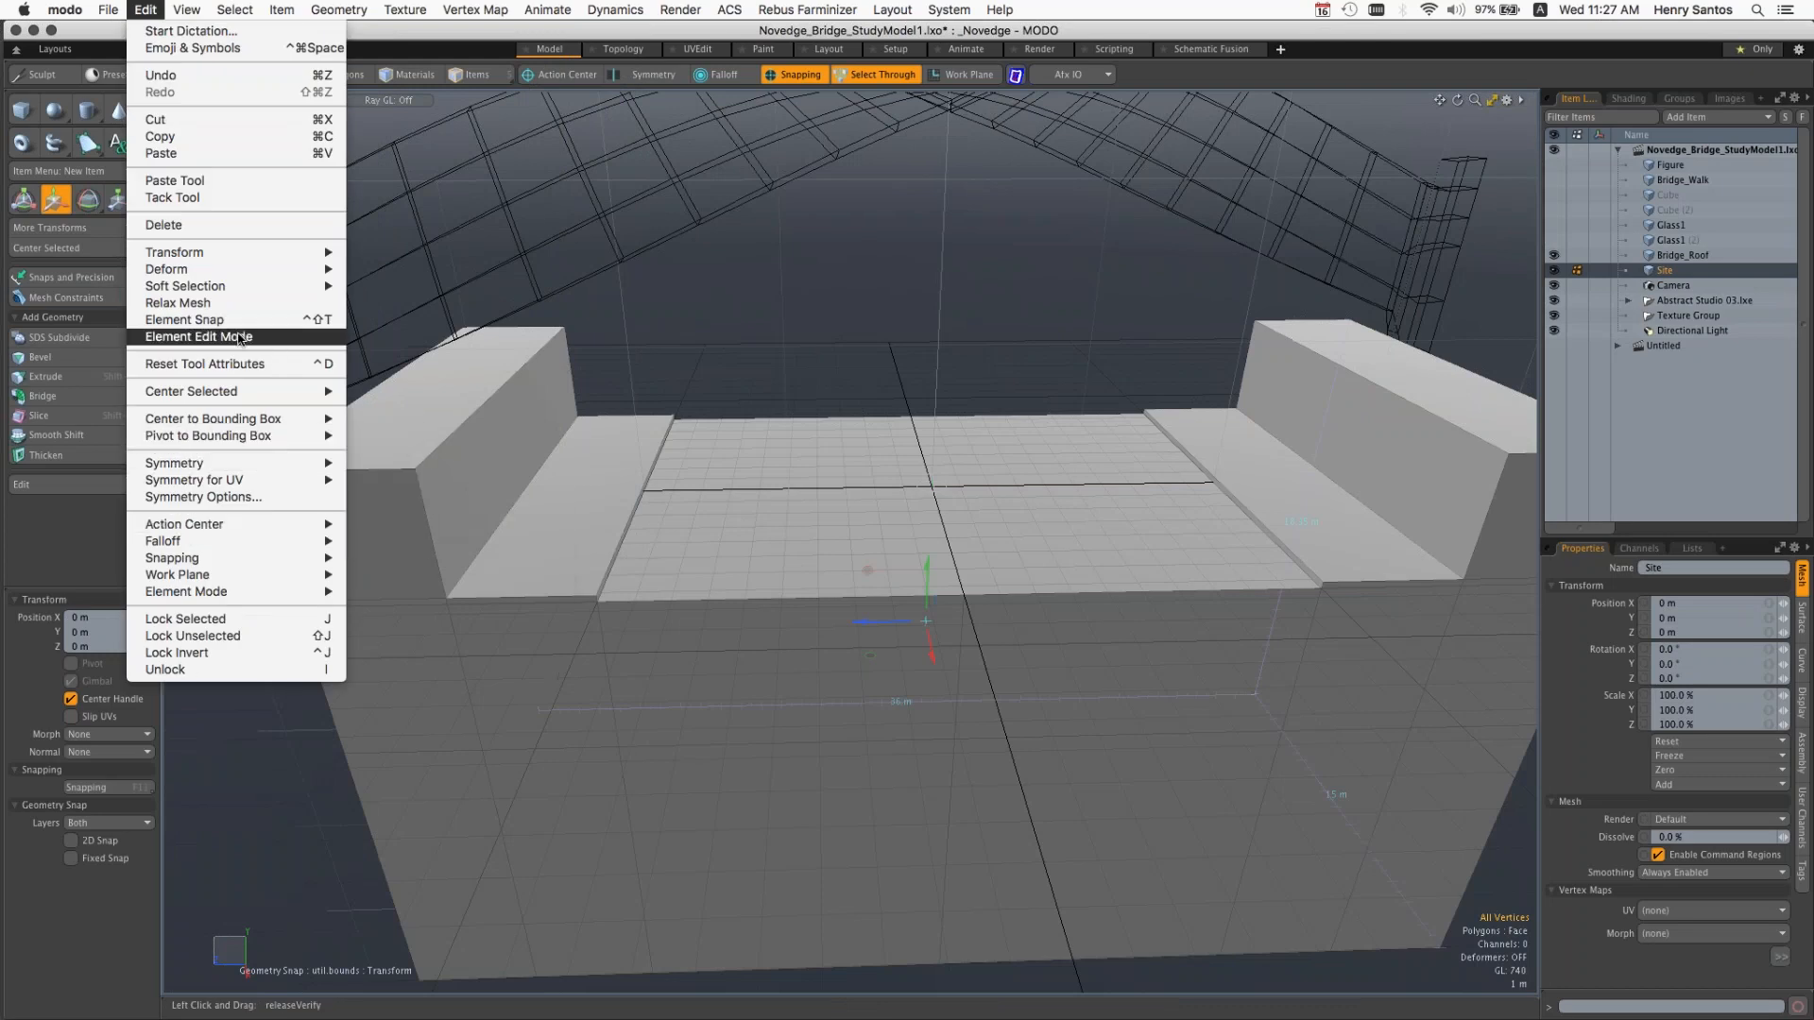
mouse_move(186, 10)
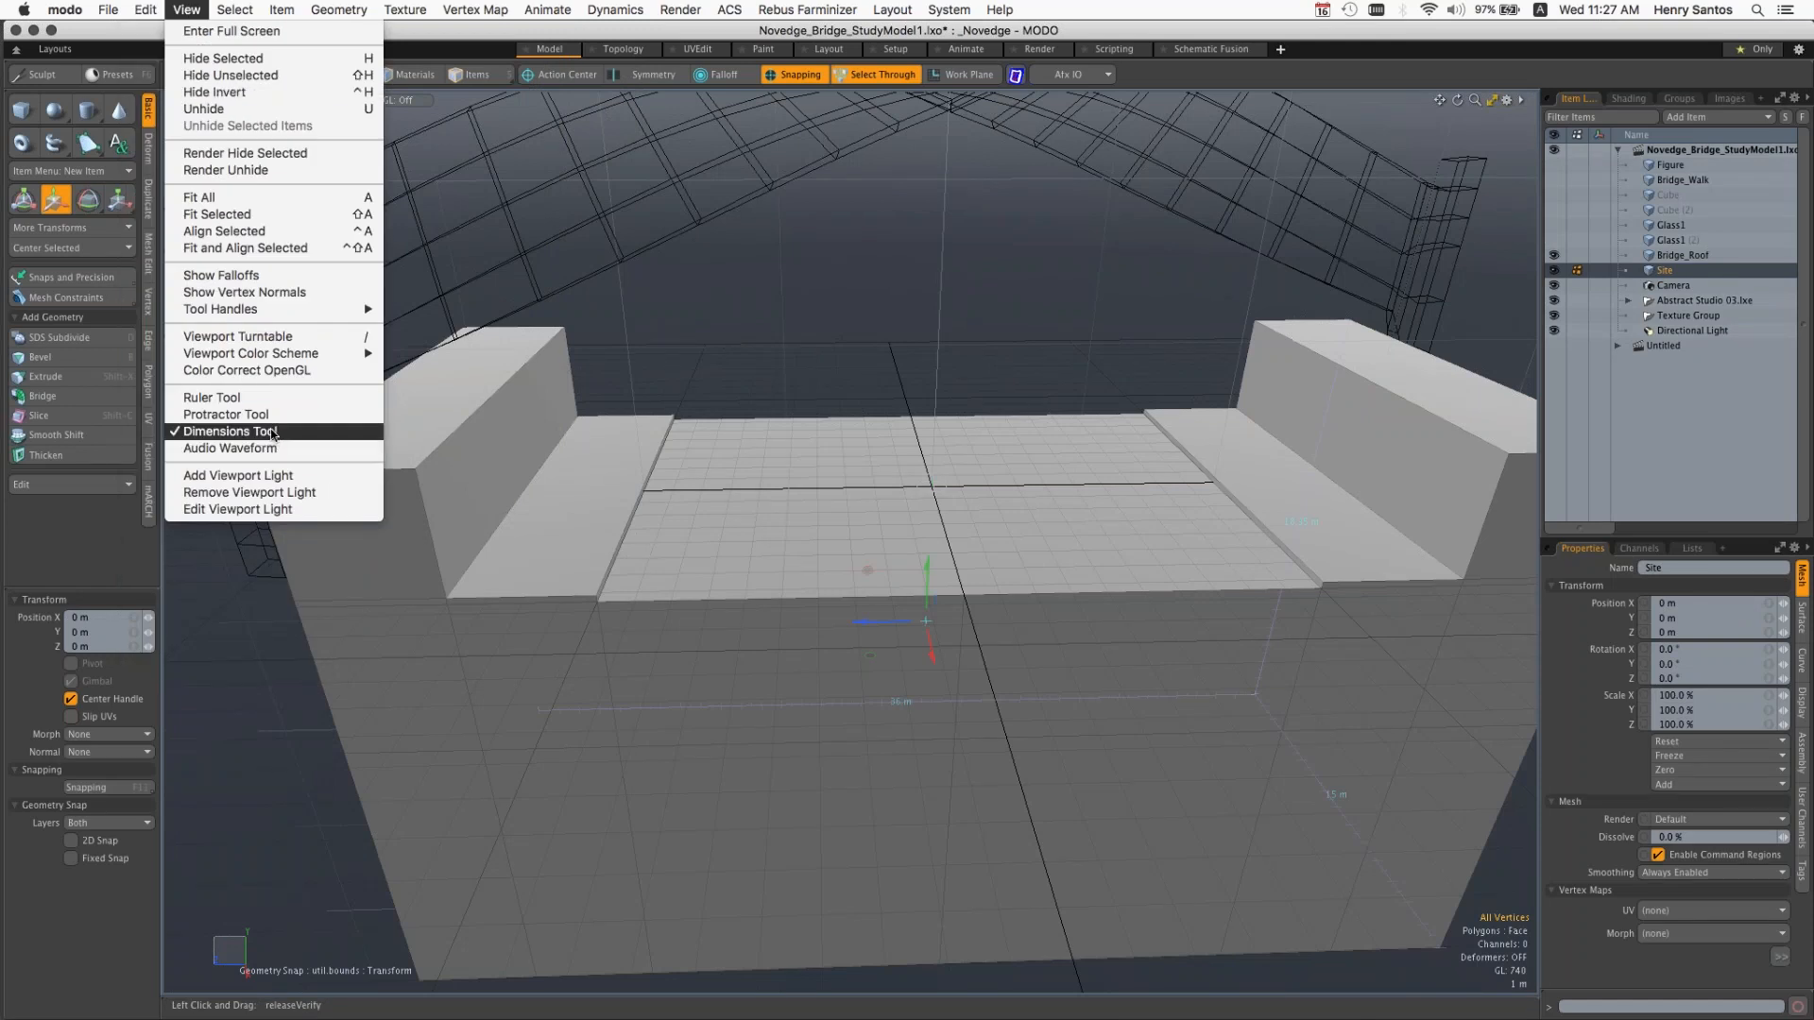
left_click(722, 537)
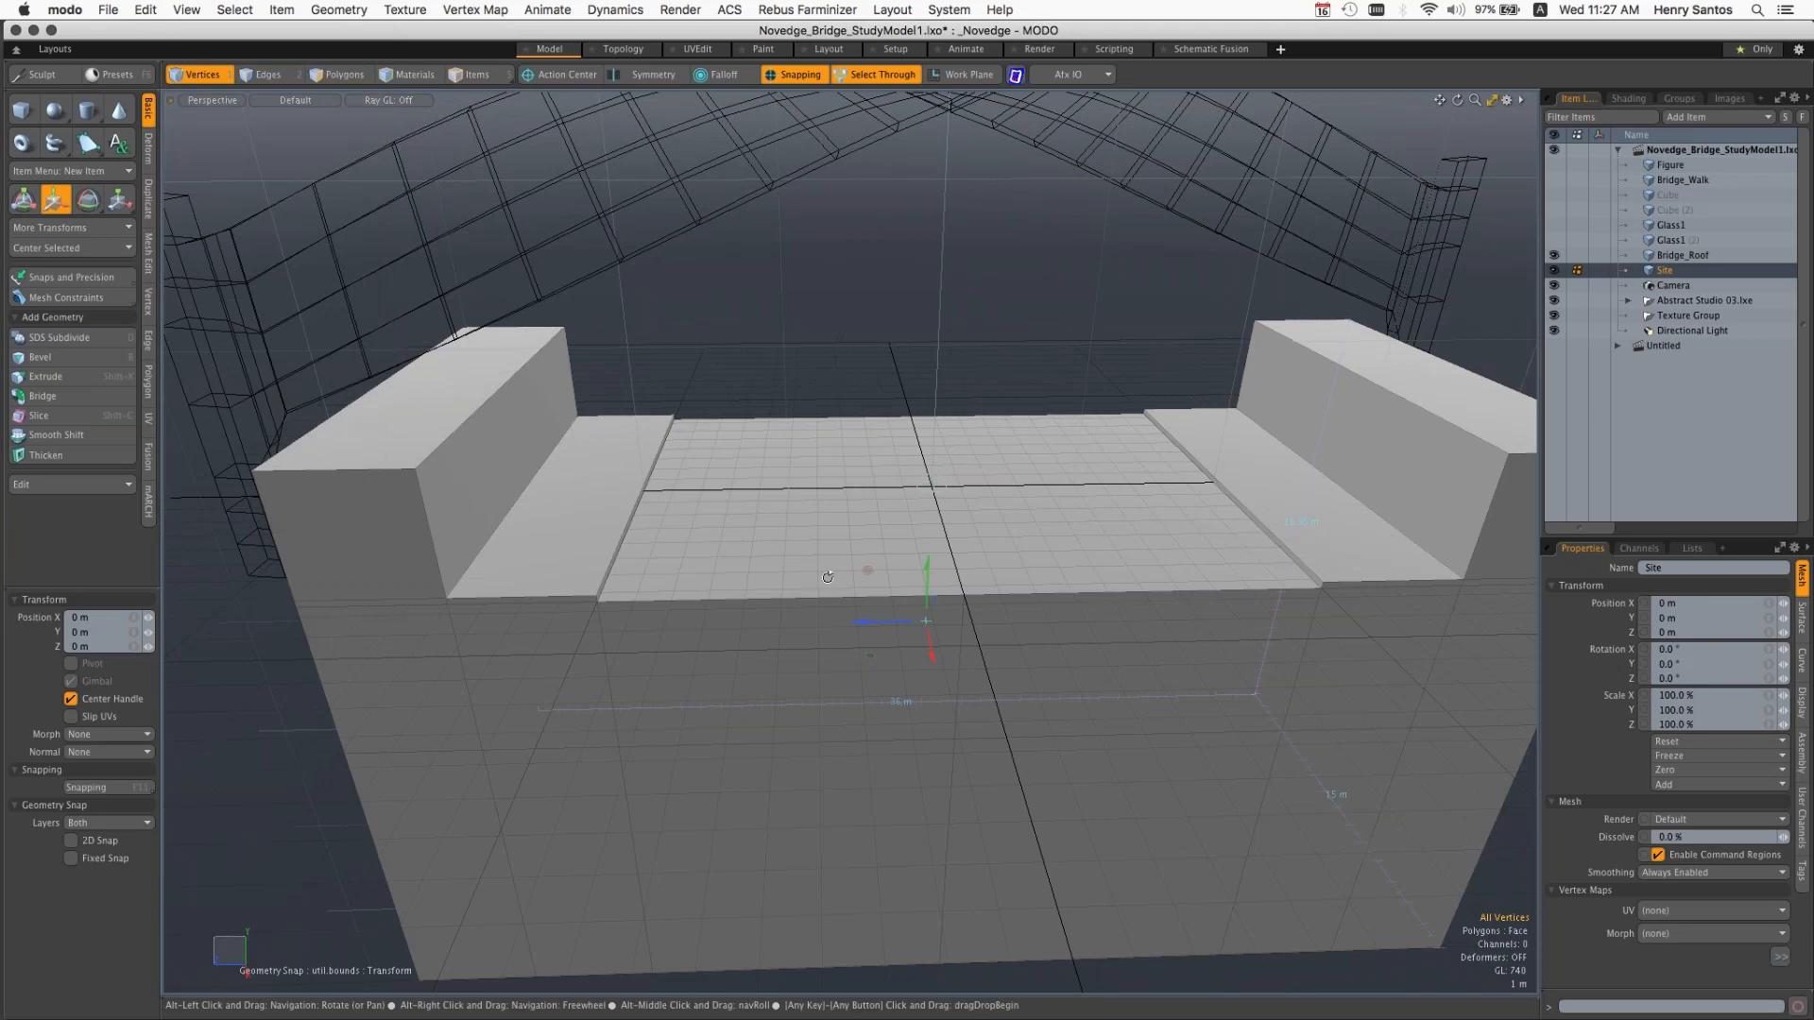
left_click_drag(828, 577, 1104, 461, "alt")
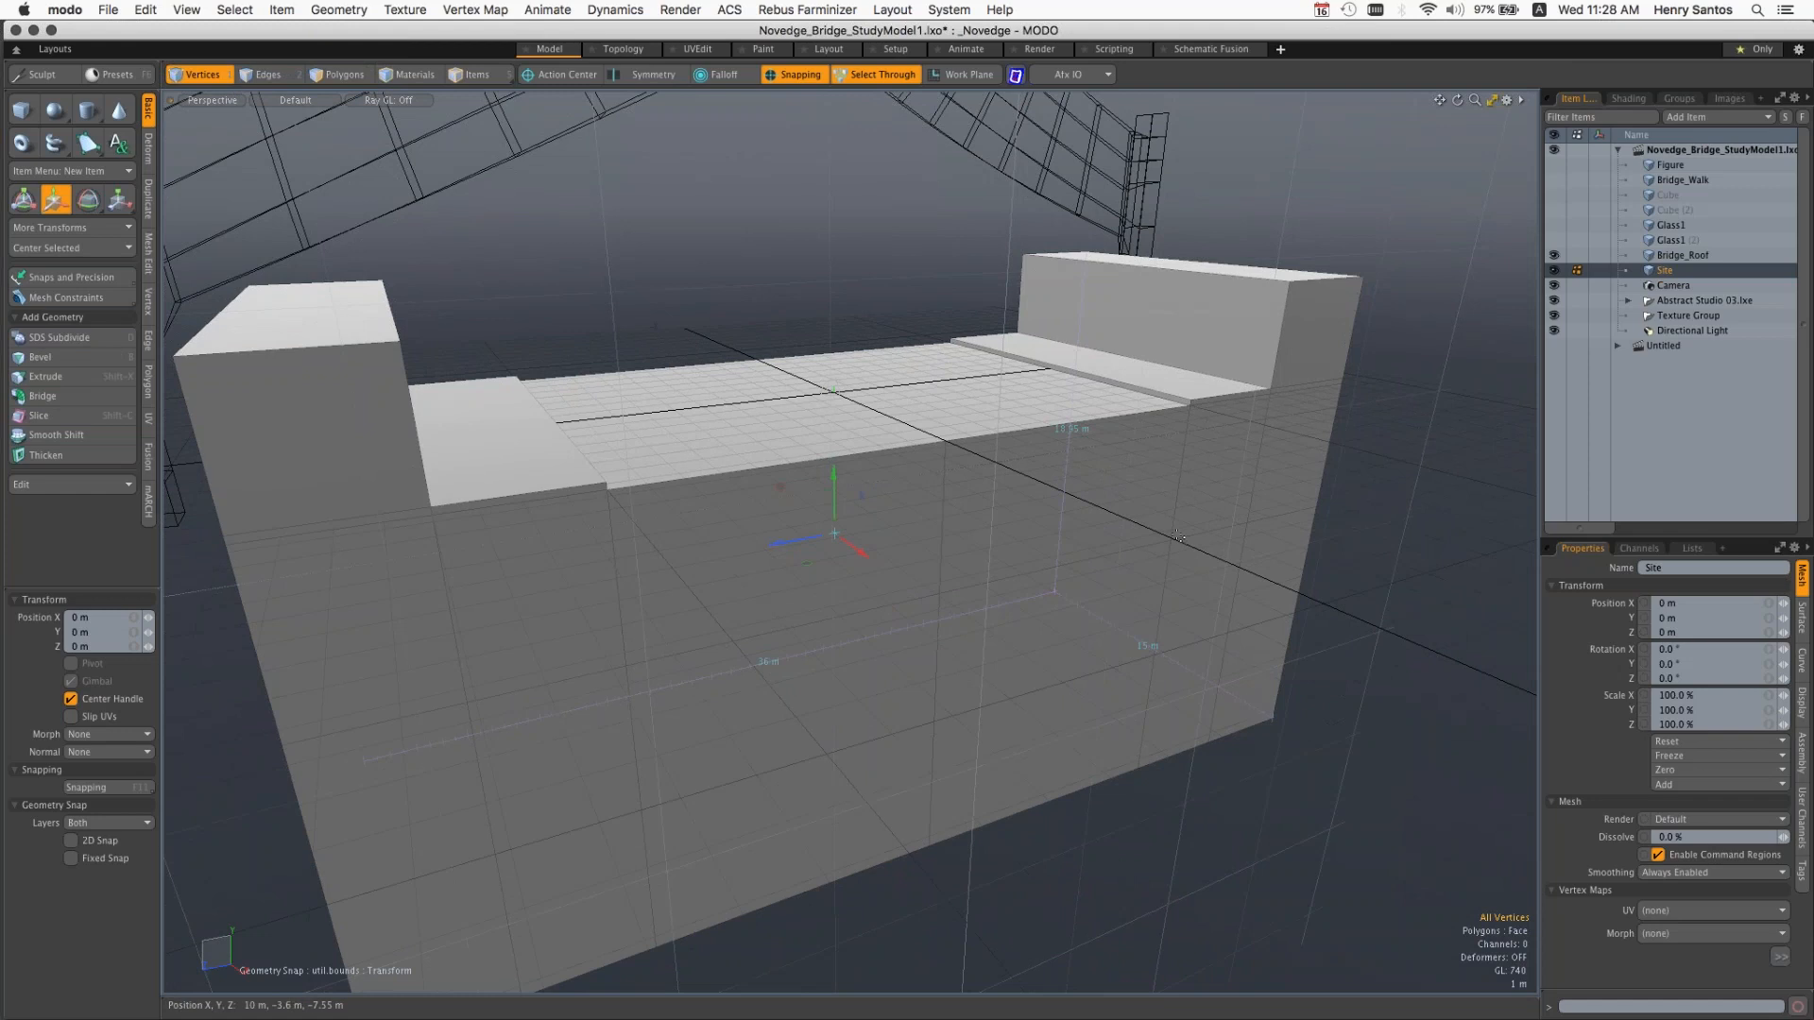
key("alt")
mouse_move(1231, 582)
left_mouse_down("alt")
mouse_move(1189, 546)
mouse_move(1247, 576)
mouse_move(1251, 552)
mouse_move(1167, 562)
mouse_move(1214, 581)
left_mouse_up("alt")
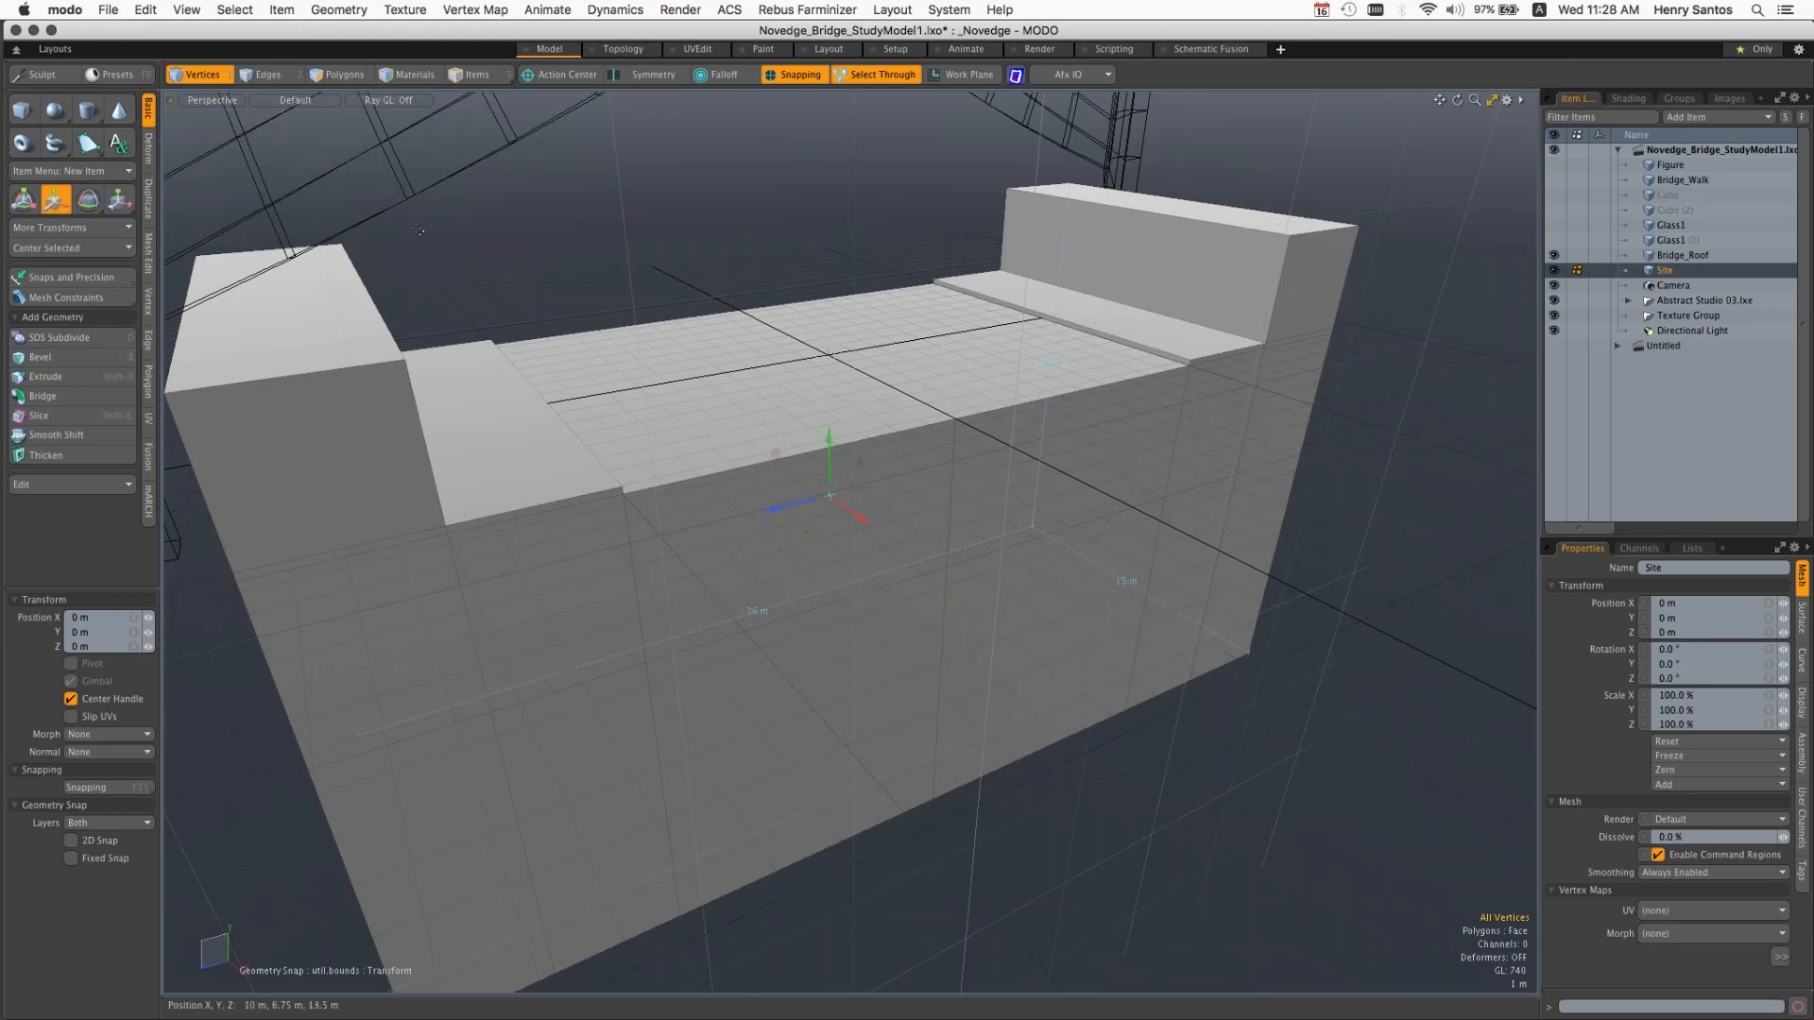
key("alt")
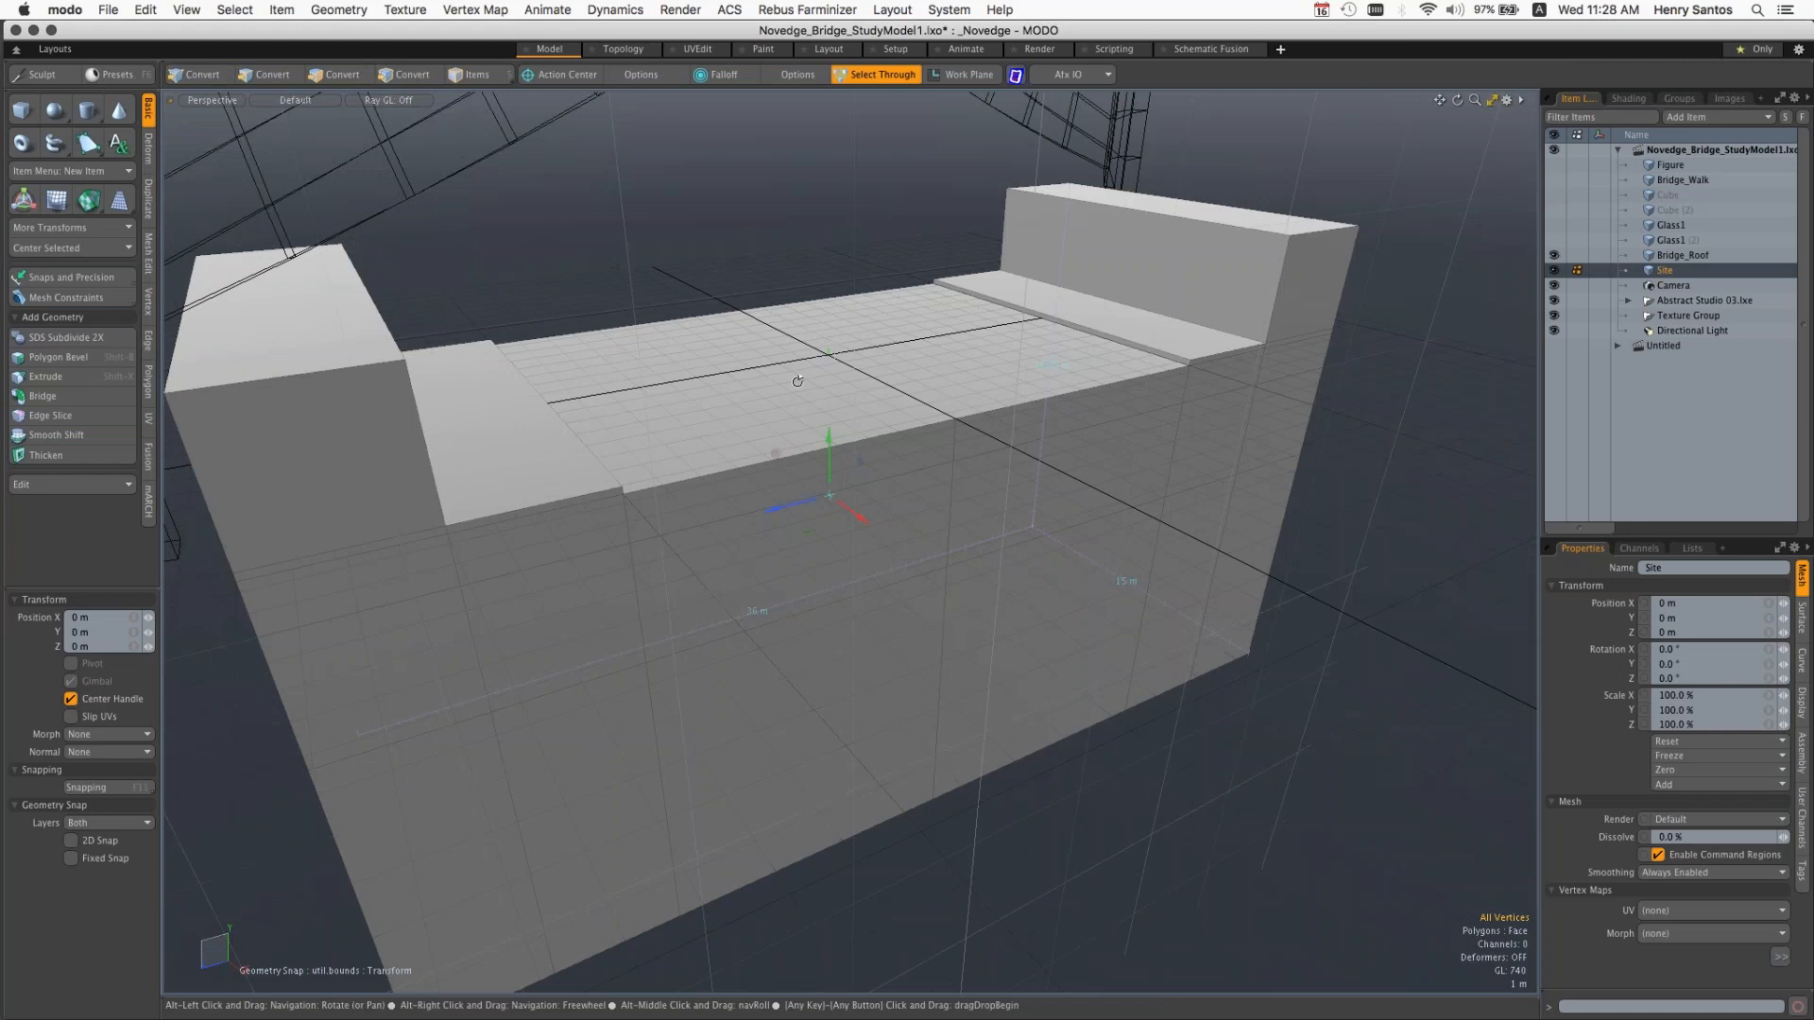
mouse_move(798, 381)
left_mouse_down("alt")
mouse_move(769, 373)
mouse_move(835, 360)
mouse_move(815, 361)
left_mouse_up("alt")
Step: Open the OpenGL preferences and toggle Trackball Rotation off and back on
left_click(65, 9)
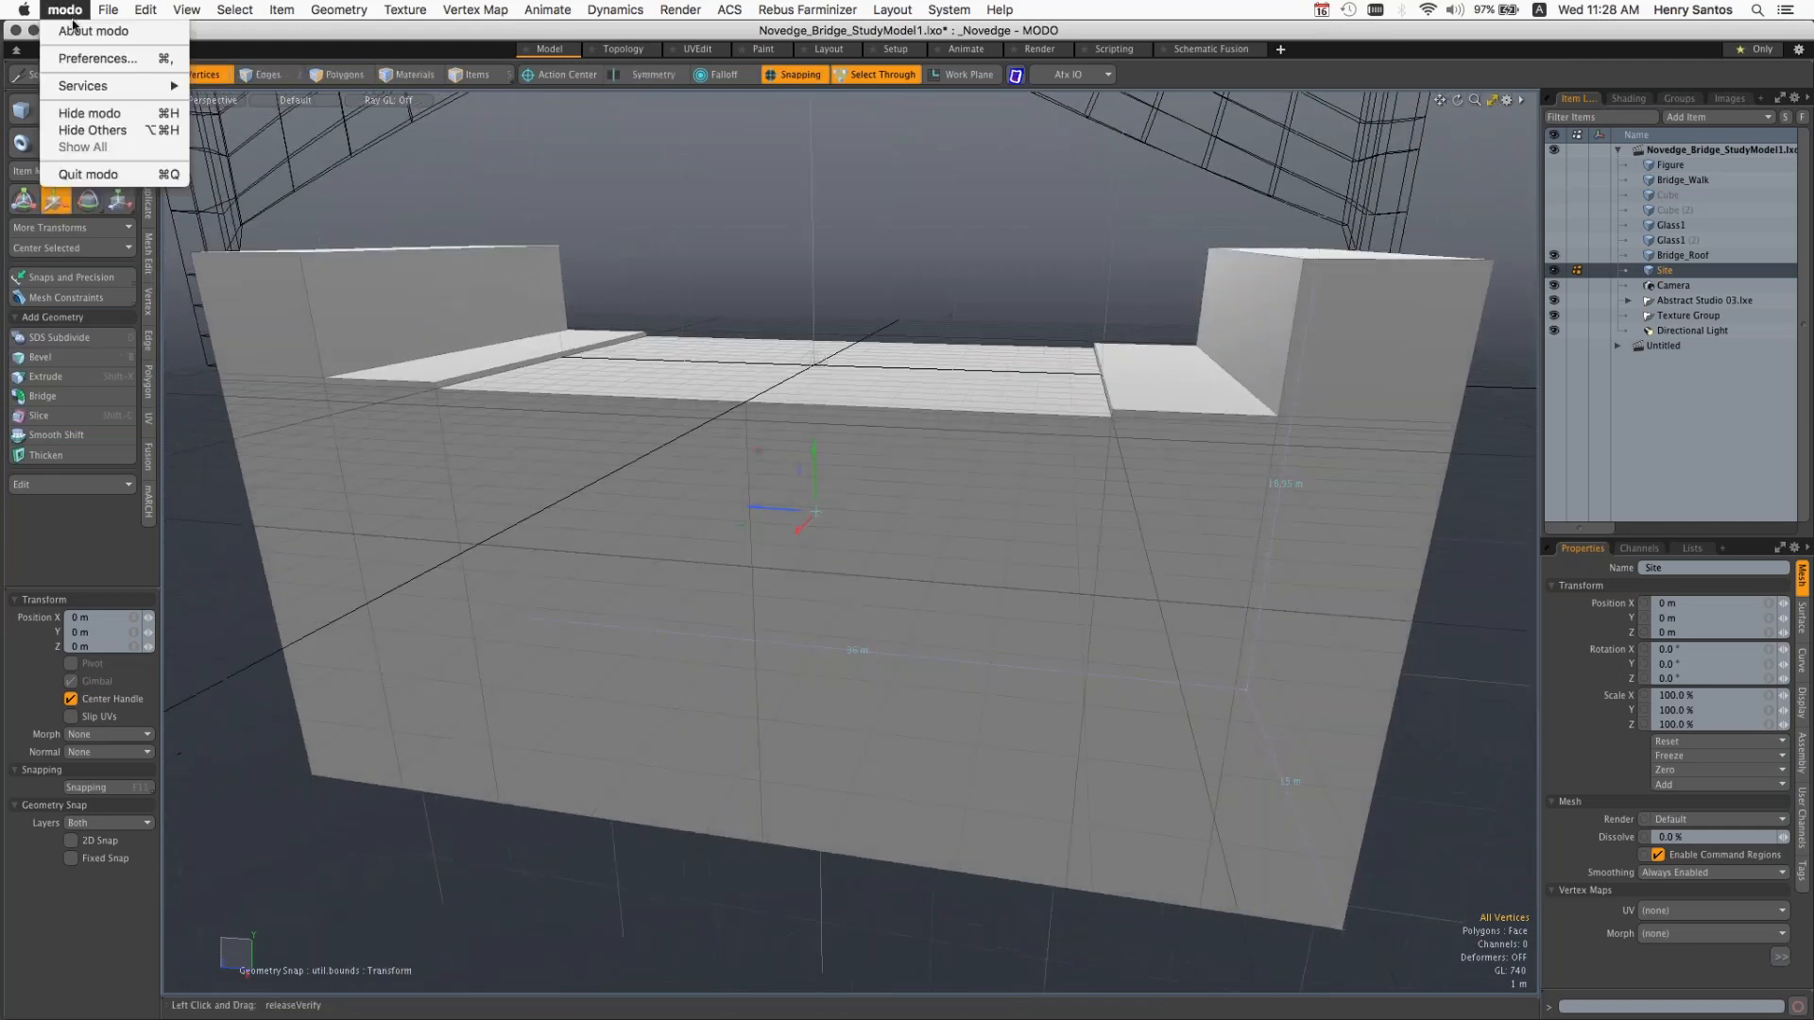
left_click(90, 60)
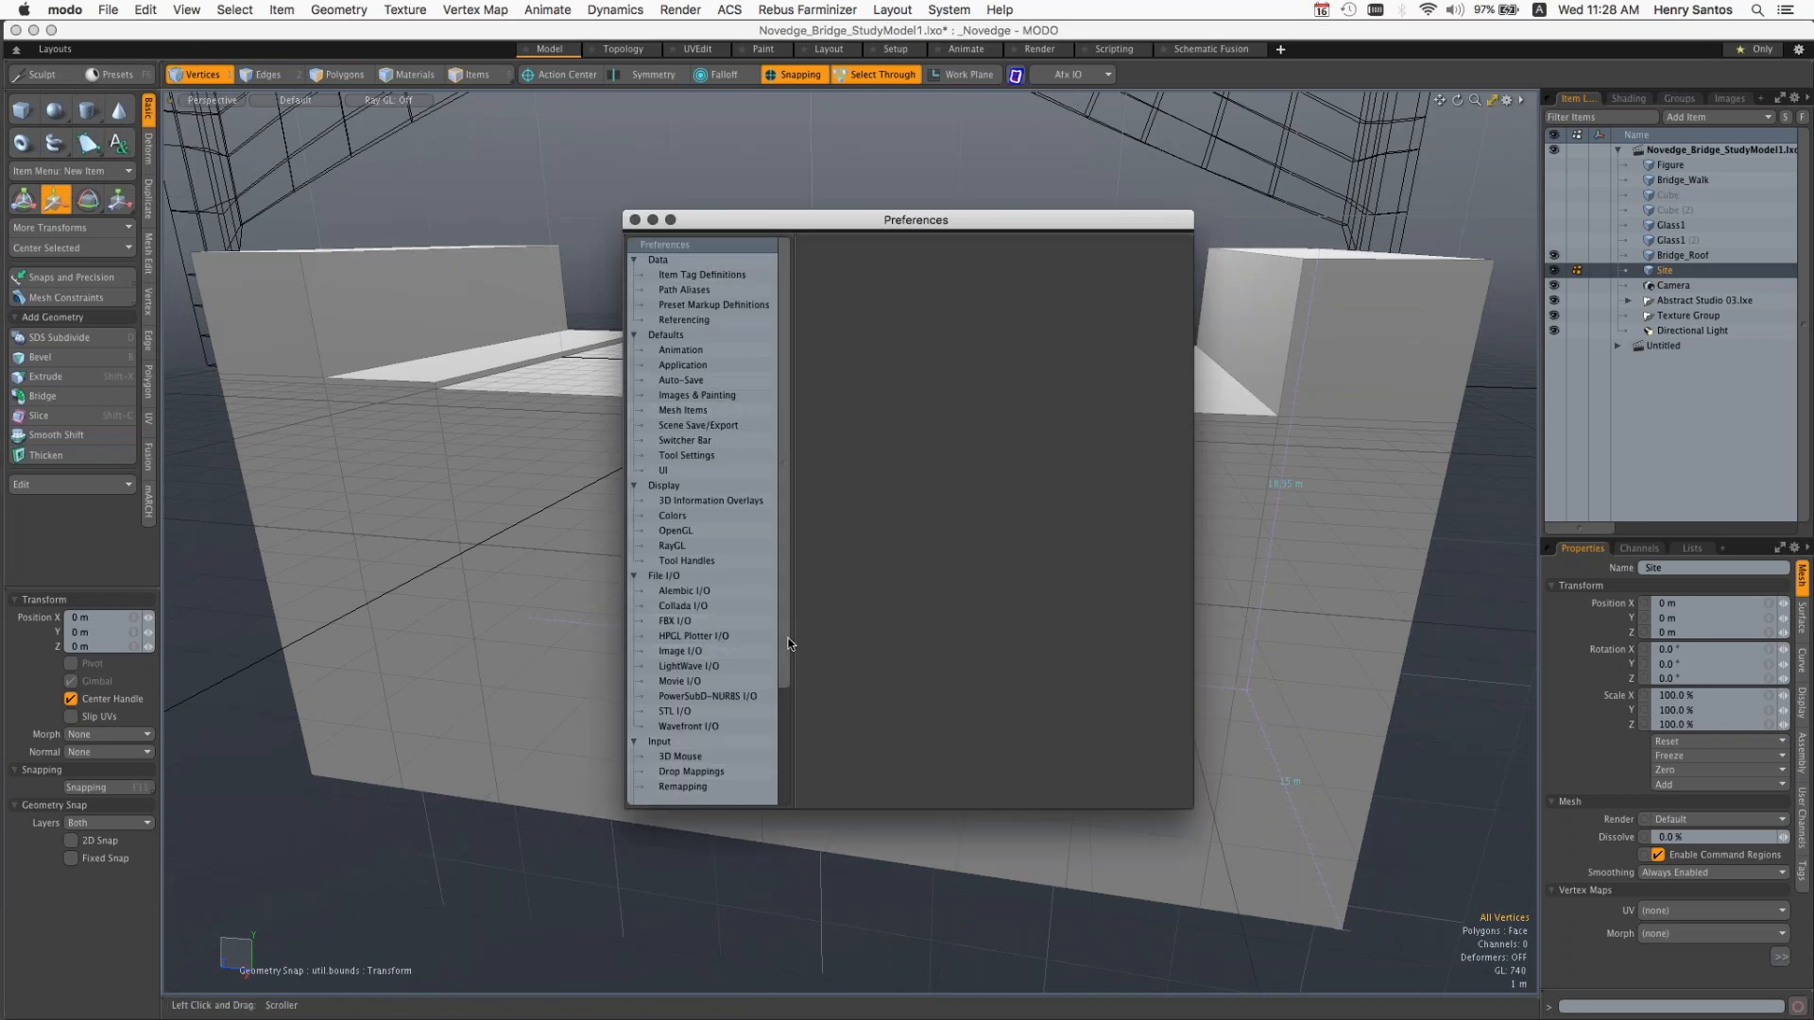
scroll(783, 710, "down", 3)
left_click_drag(782, 711, 777, 655)
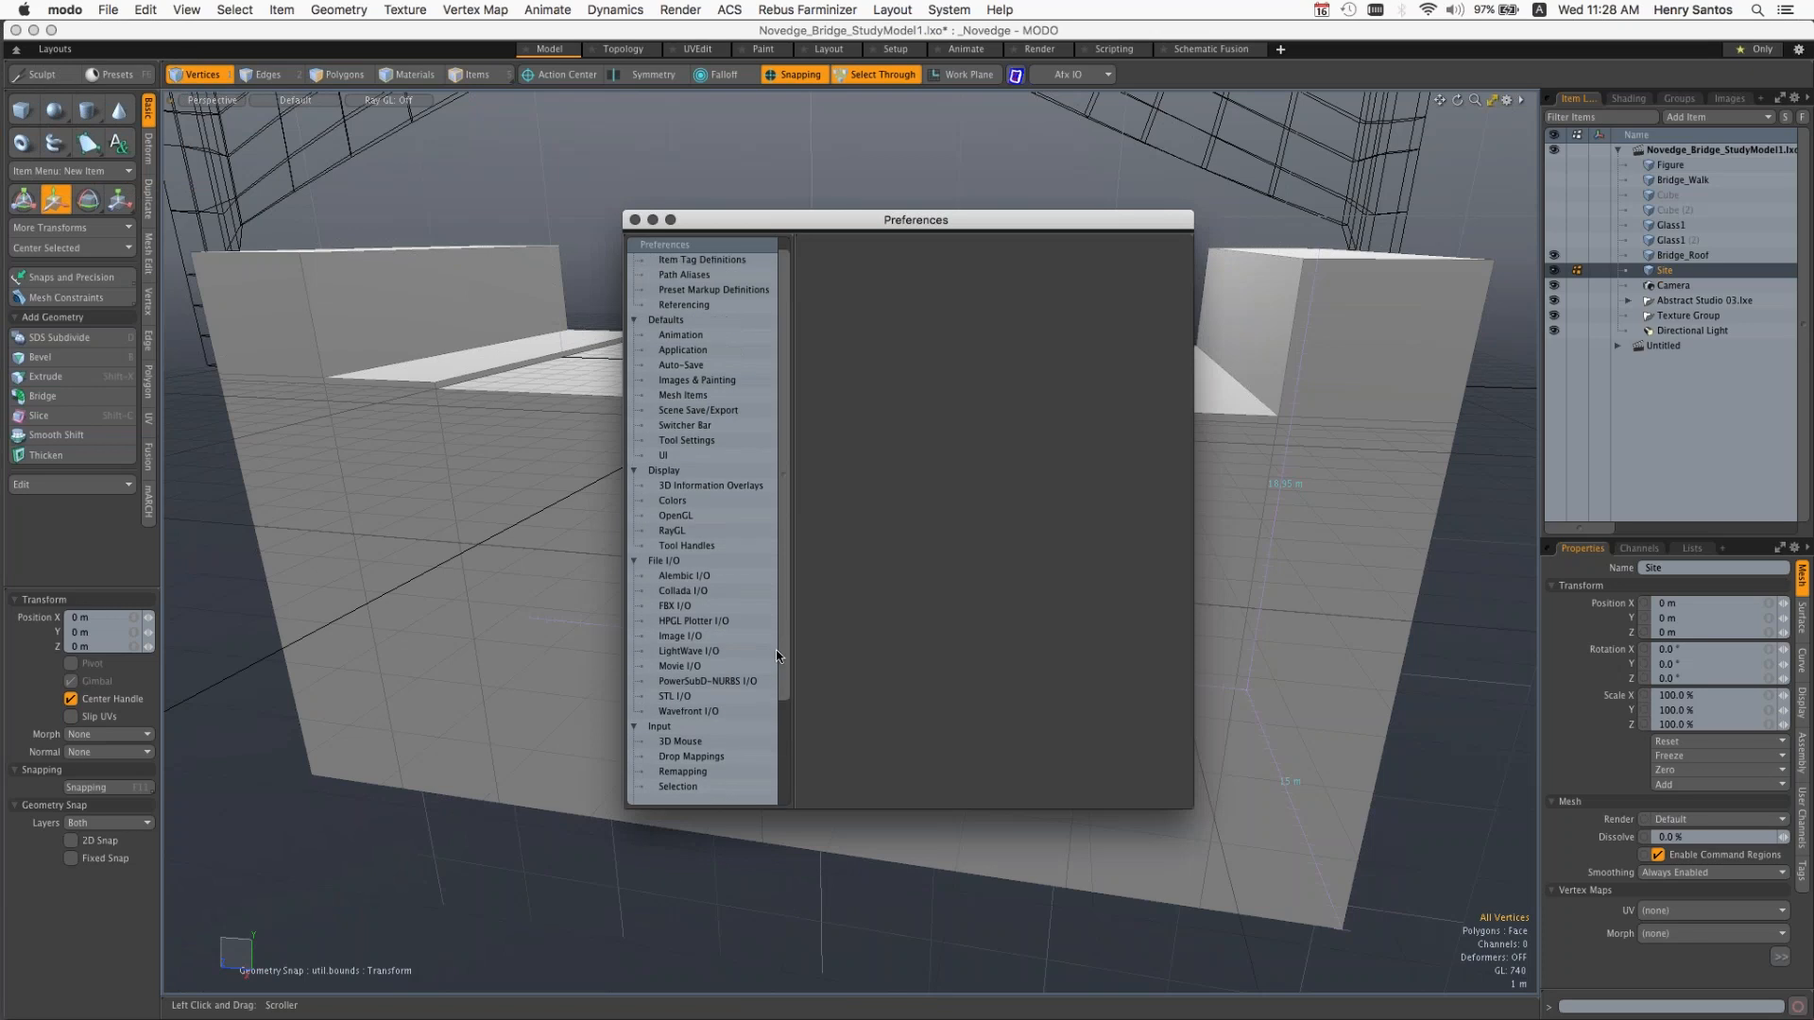
left_click(691, 518)
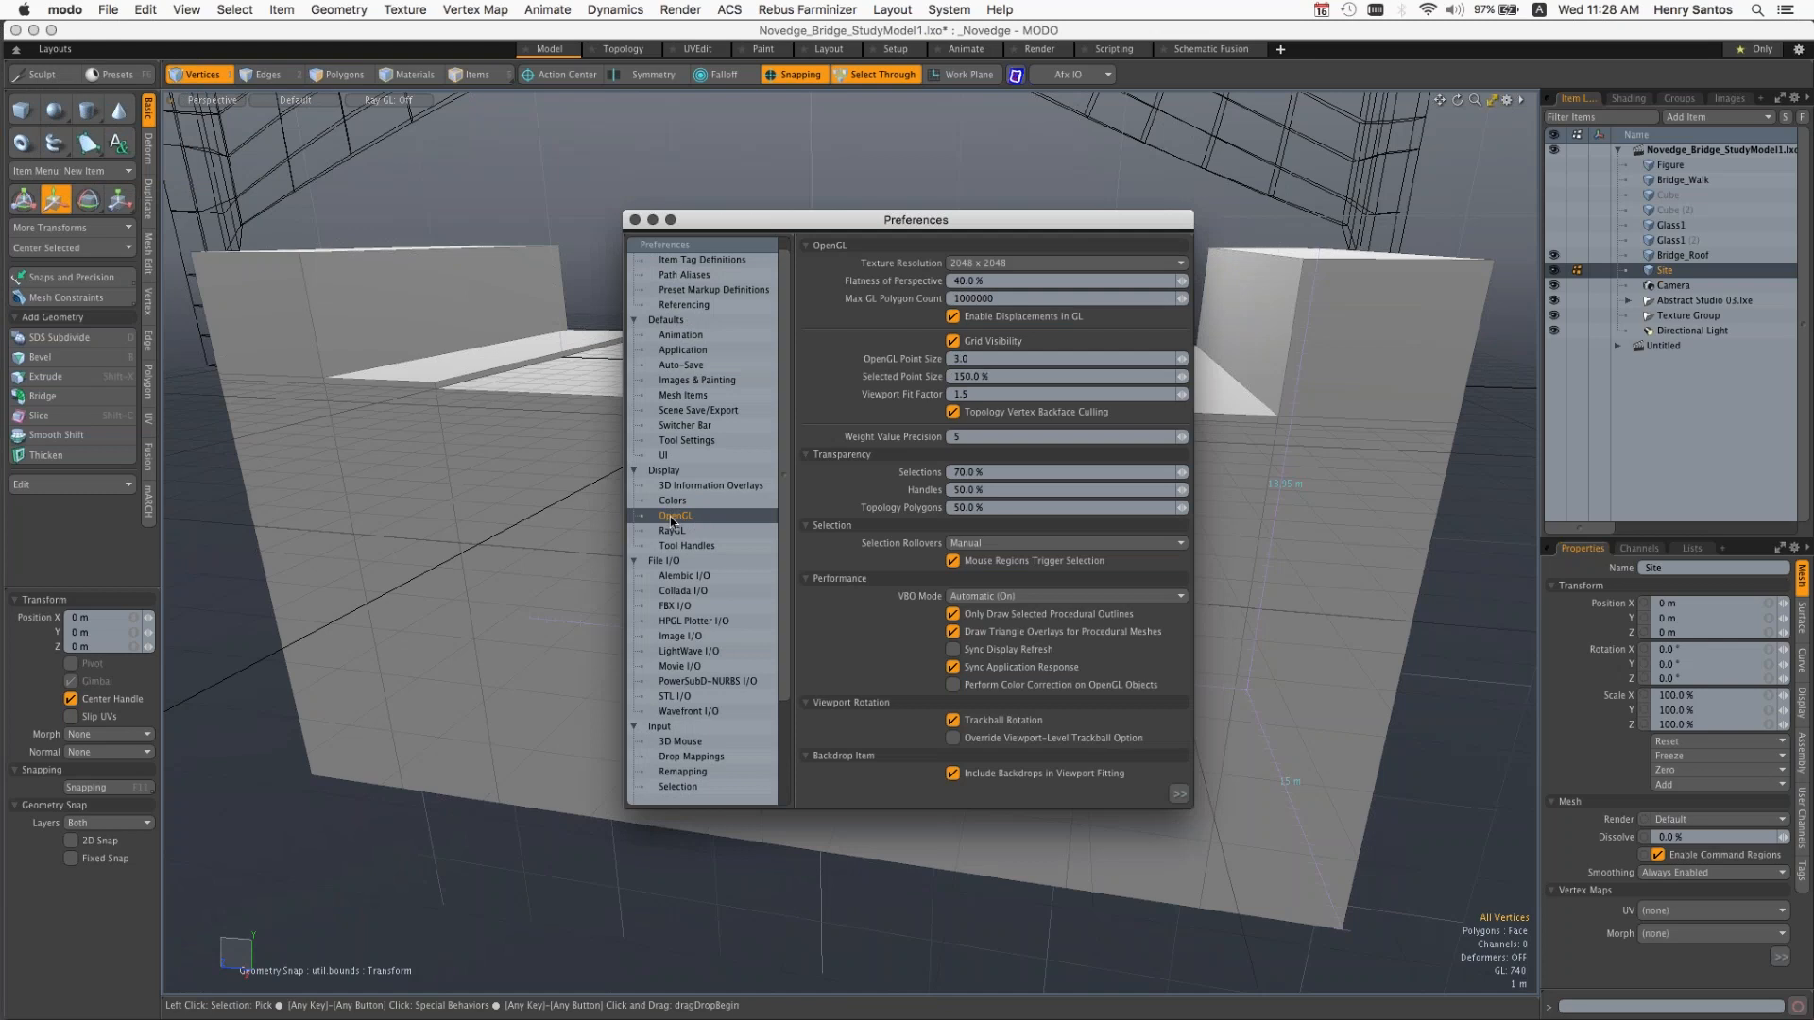
left_click(1005, 722)
left_click(1004, 722)
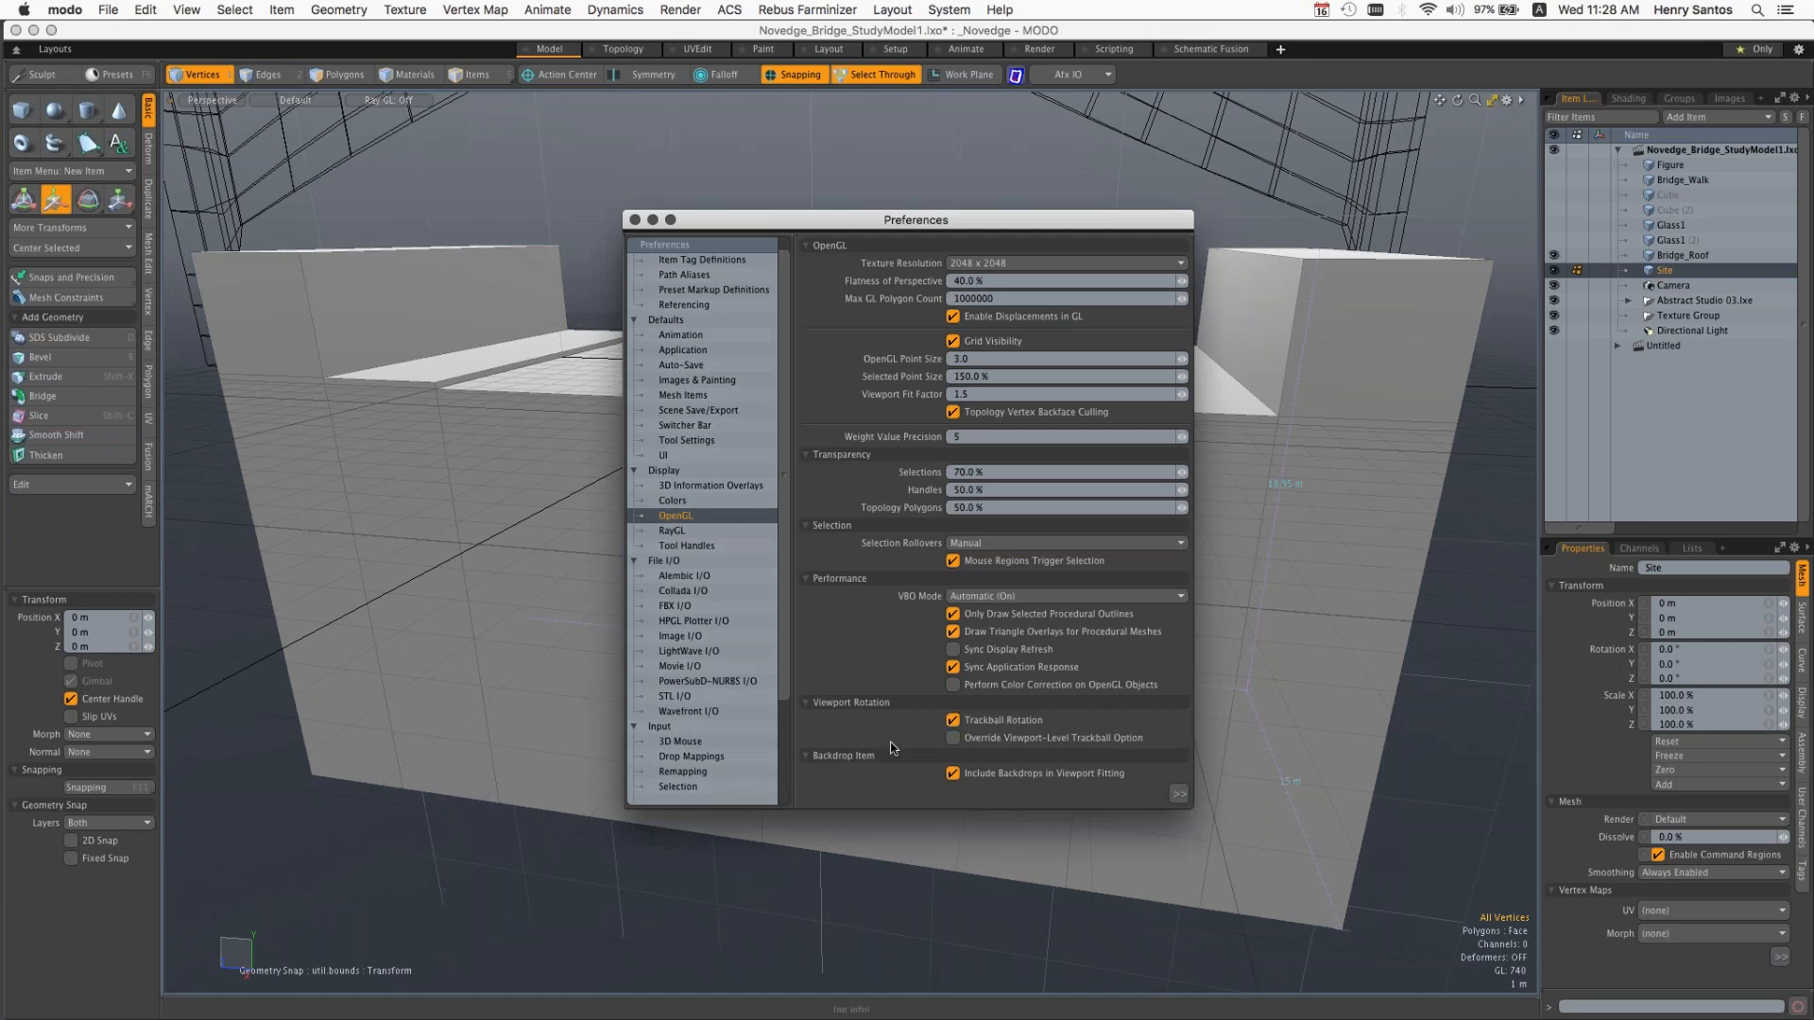
Step: Review the mouse input presets in the Remapping preferences and keep the MODO preset
left_click(699, 772)
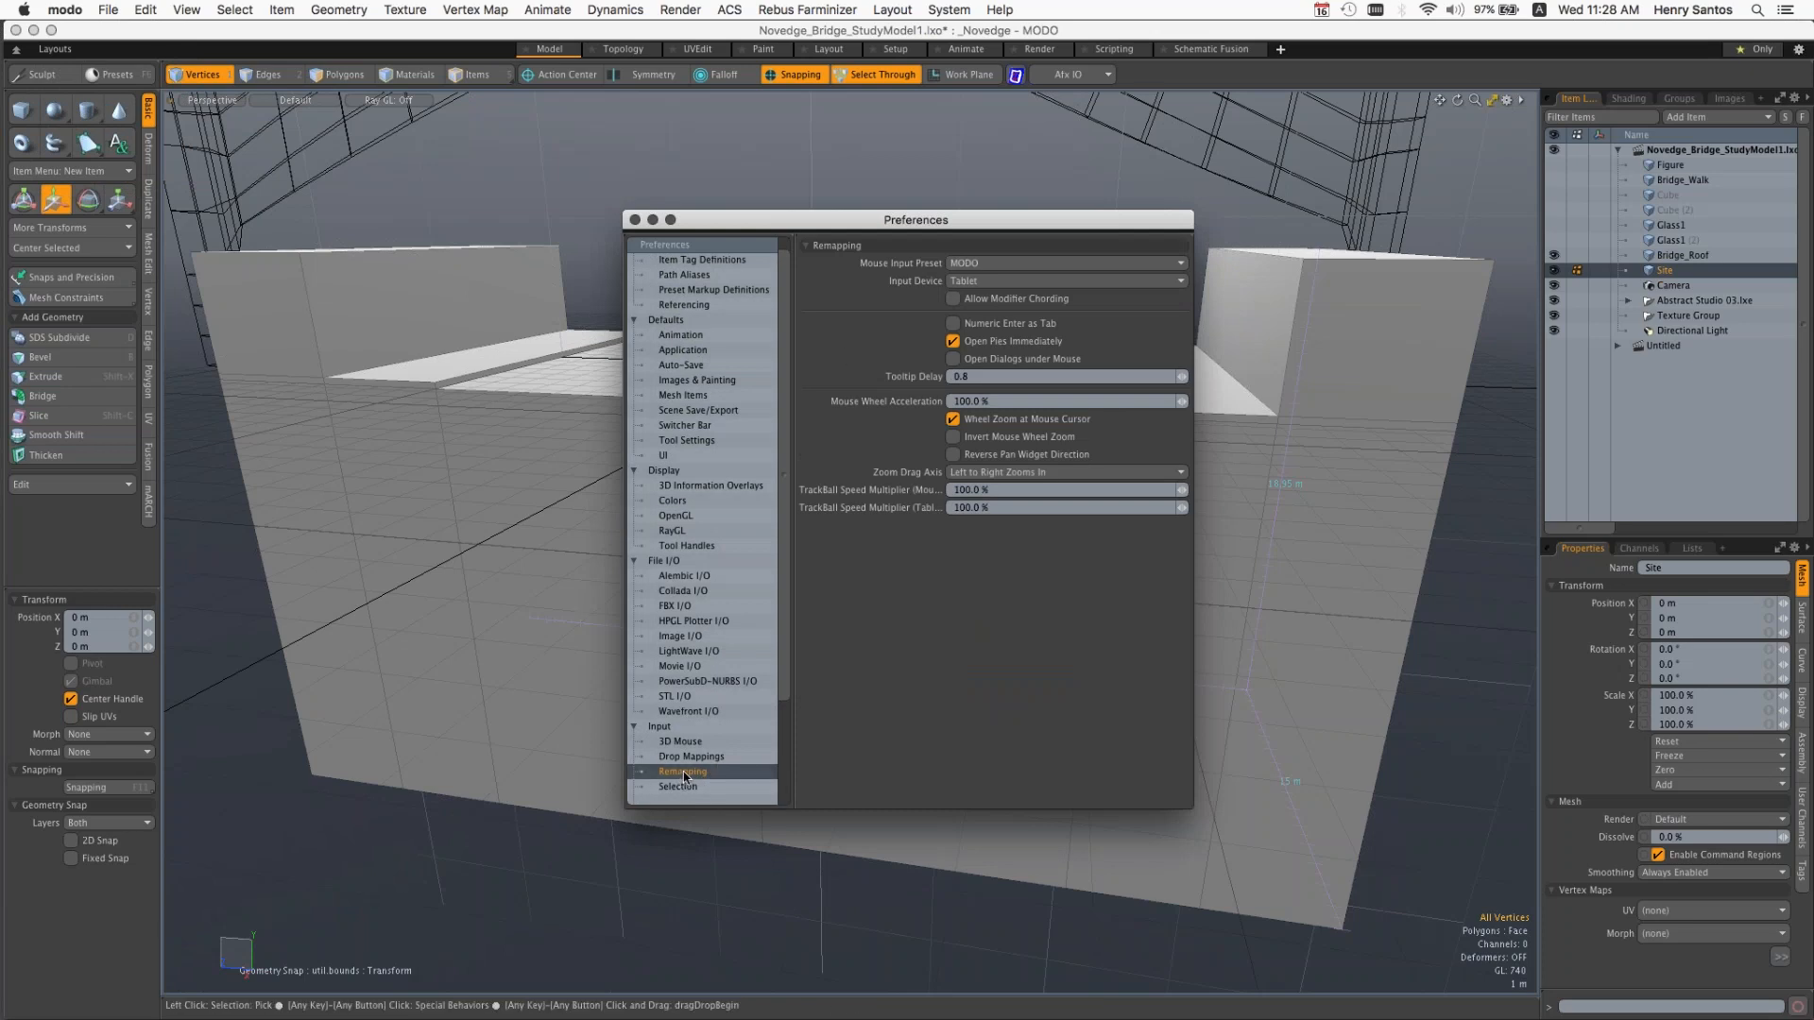
left_click_drag(778, 220, 489, 234)
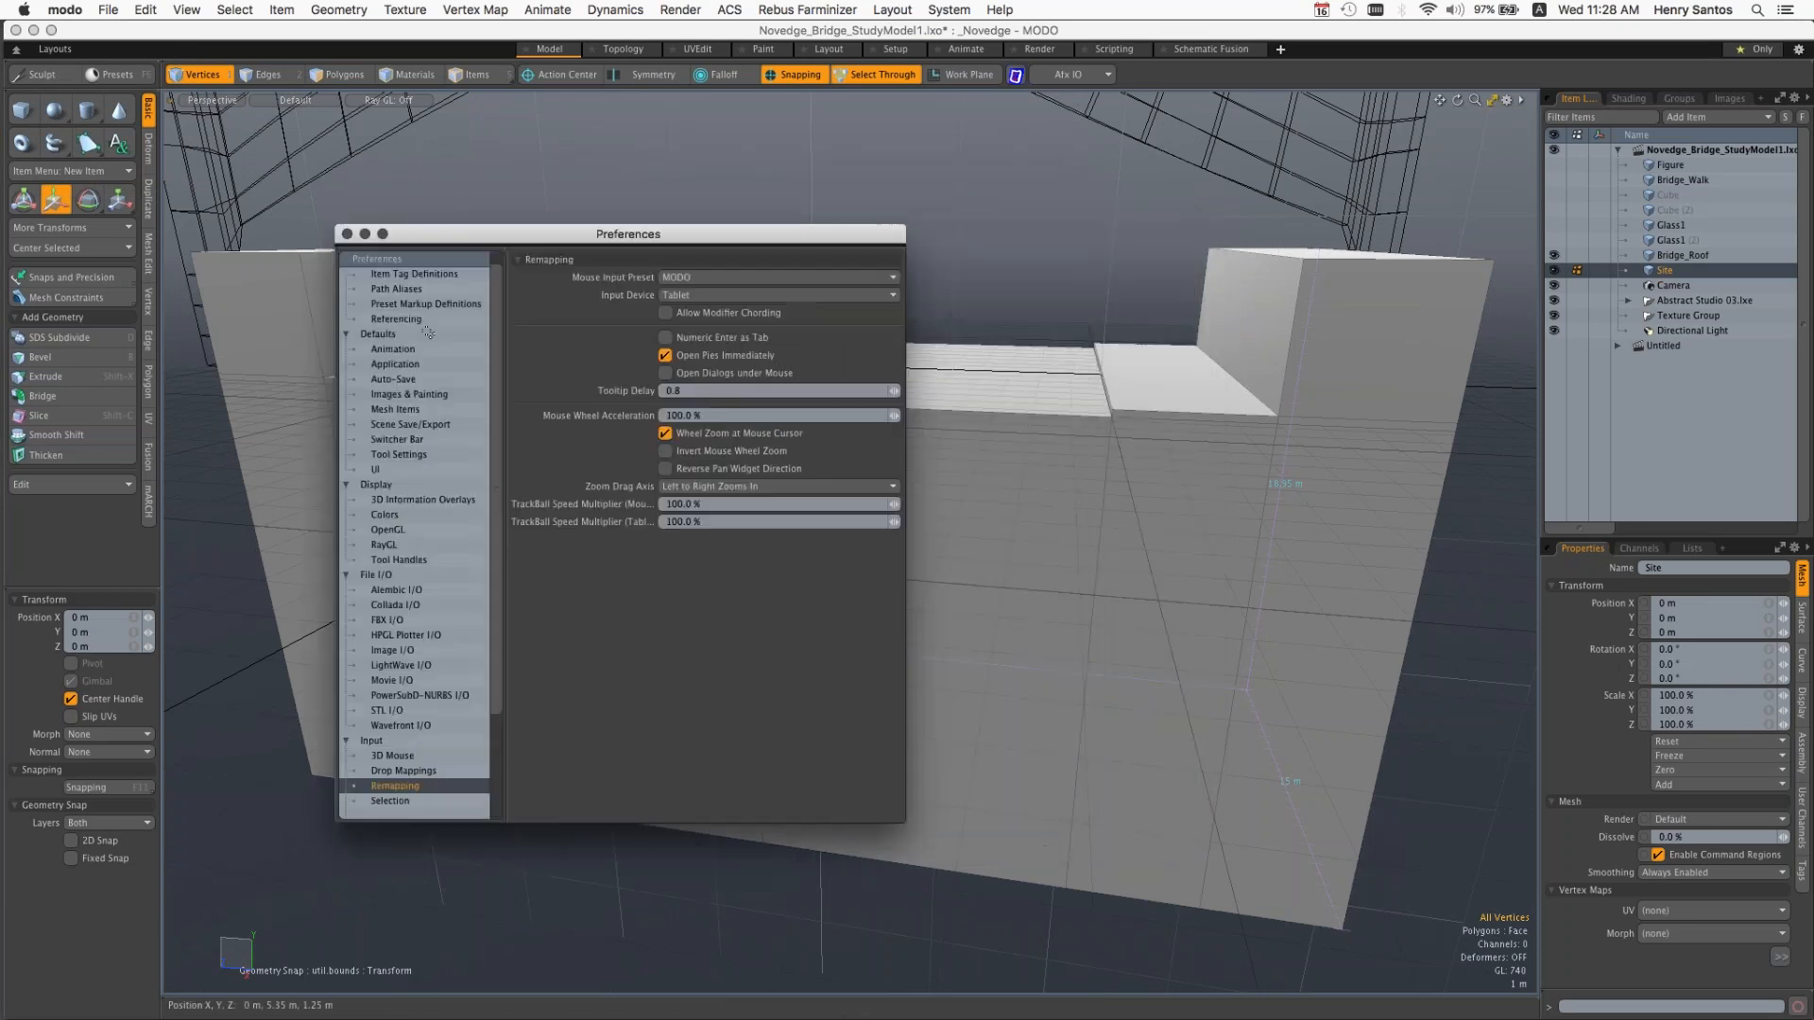
left_click_drag(428, 332, 381, 214)
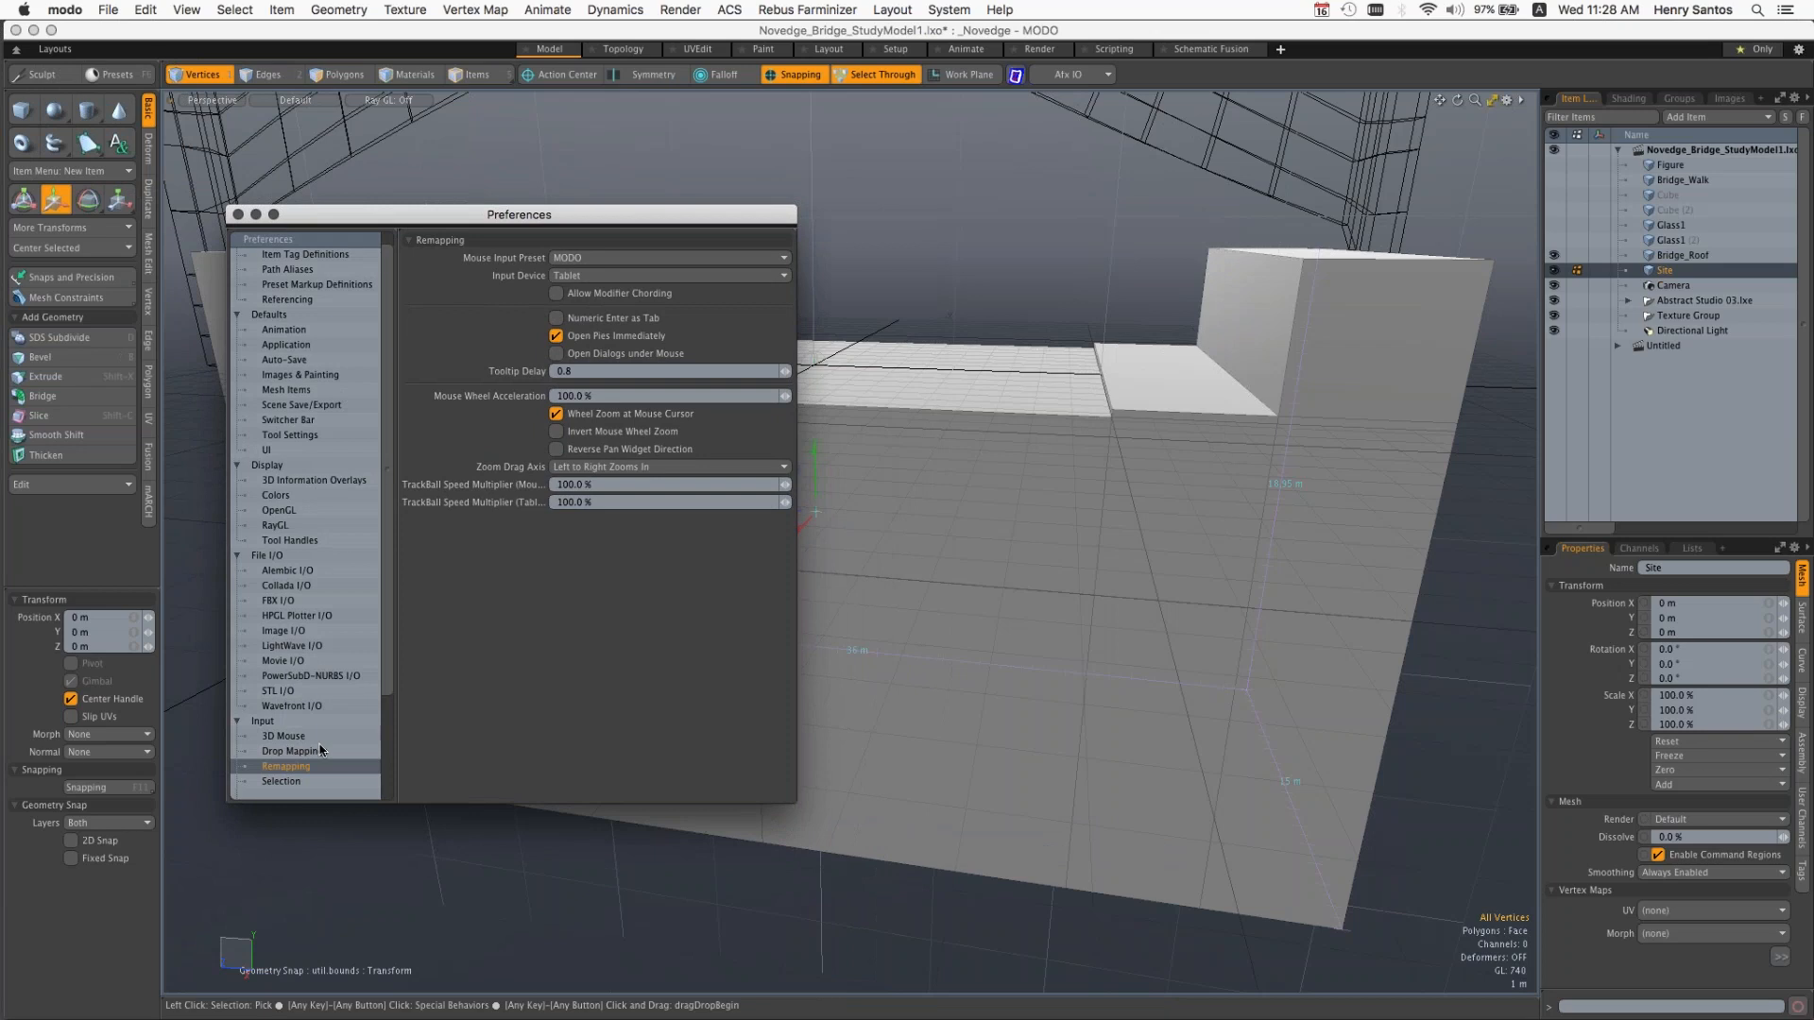
left_click(595, 259)
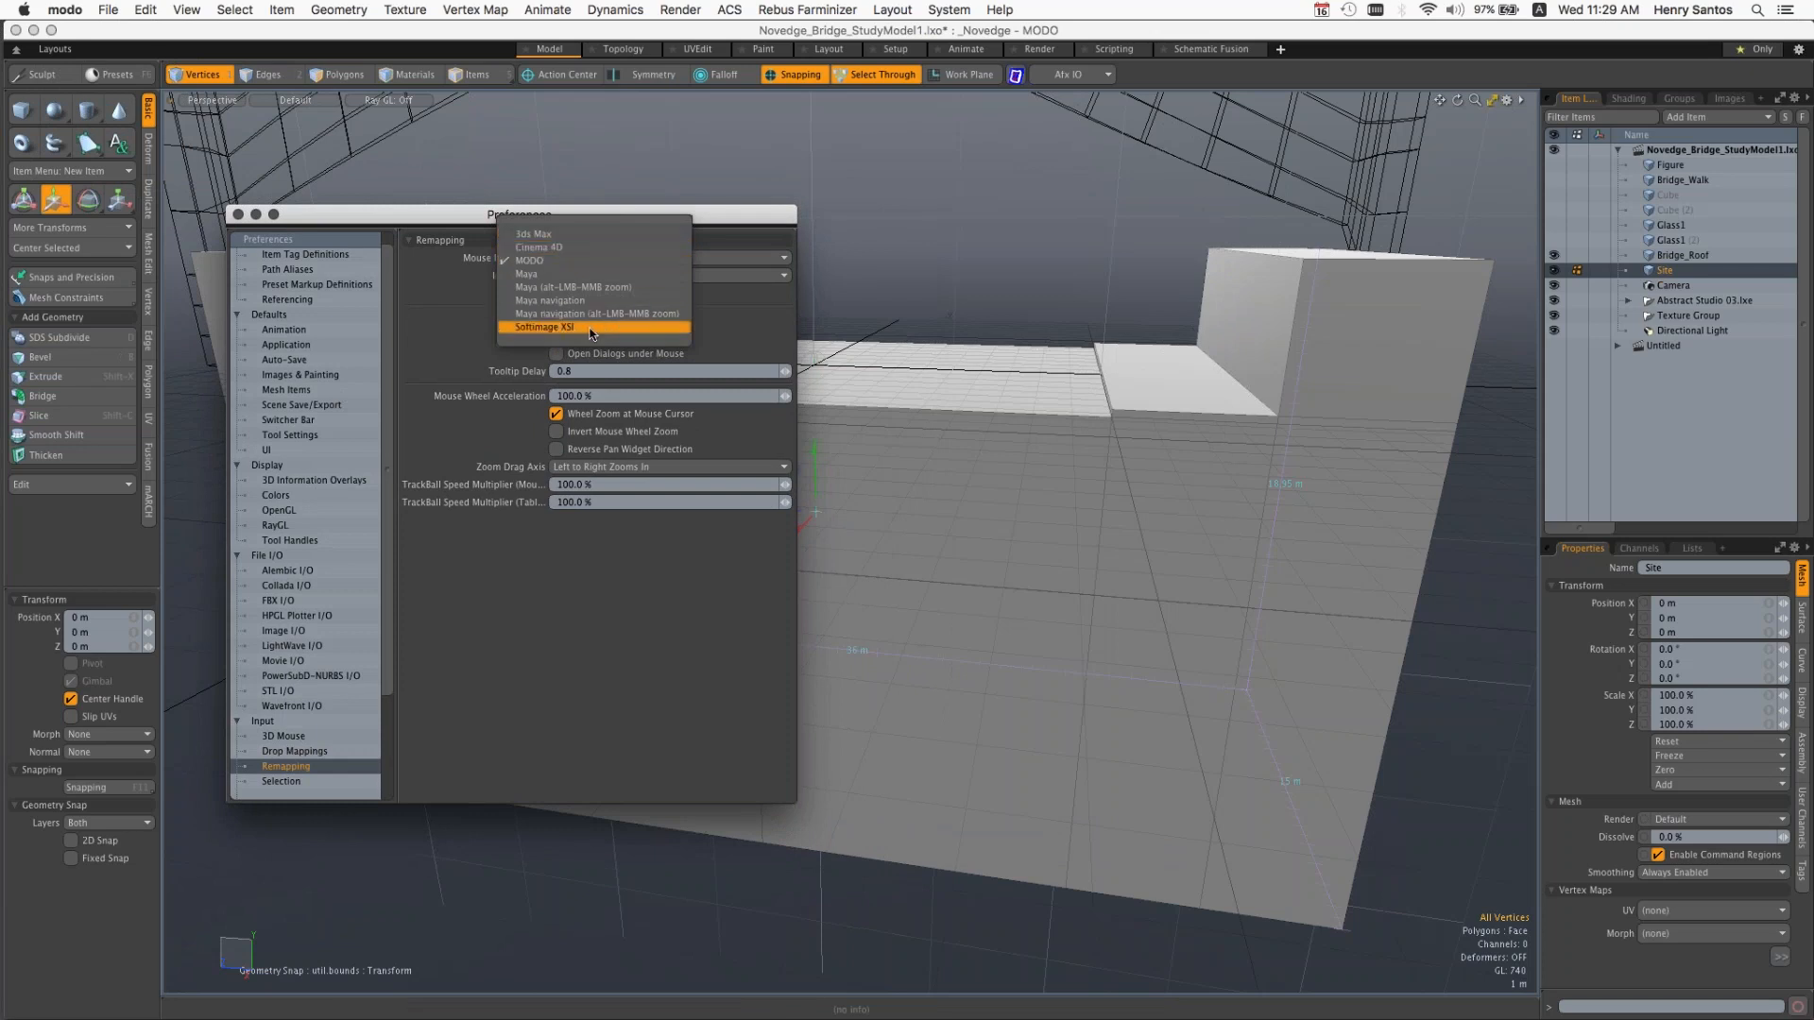
left_click(570, 261)
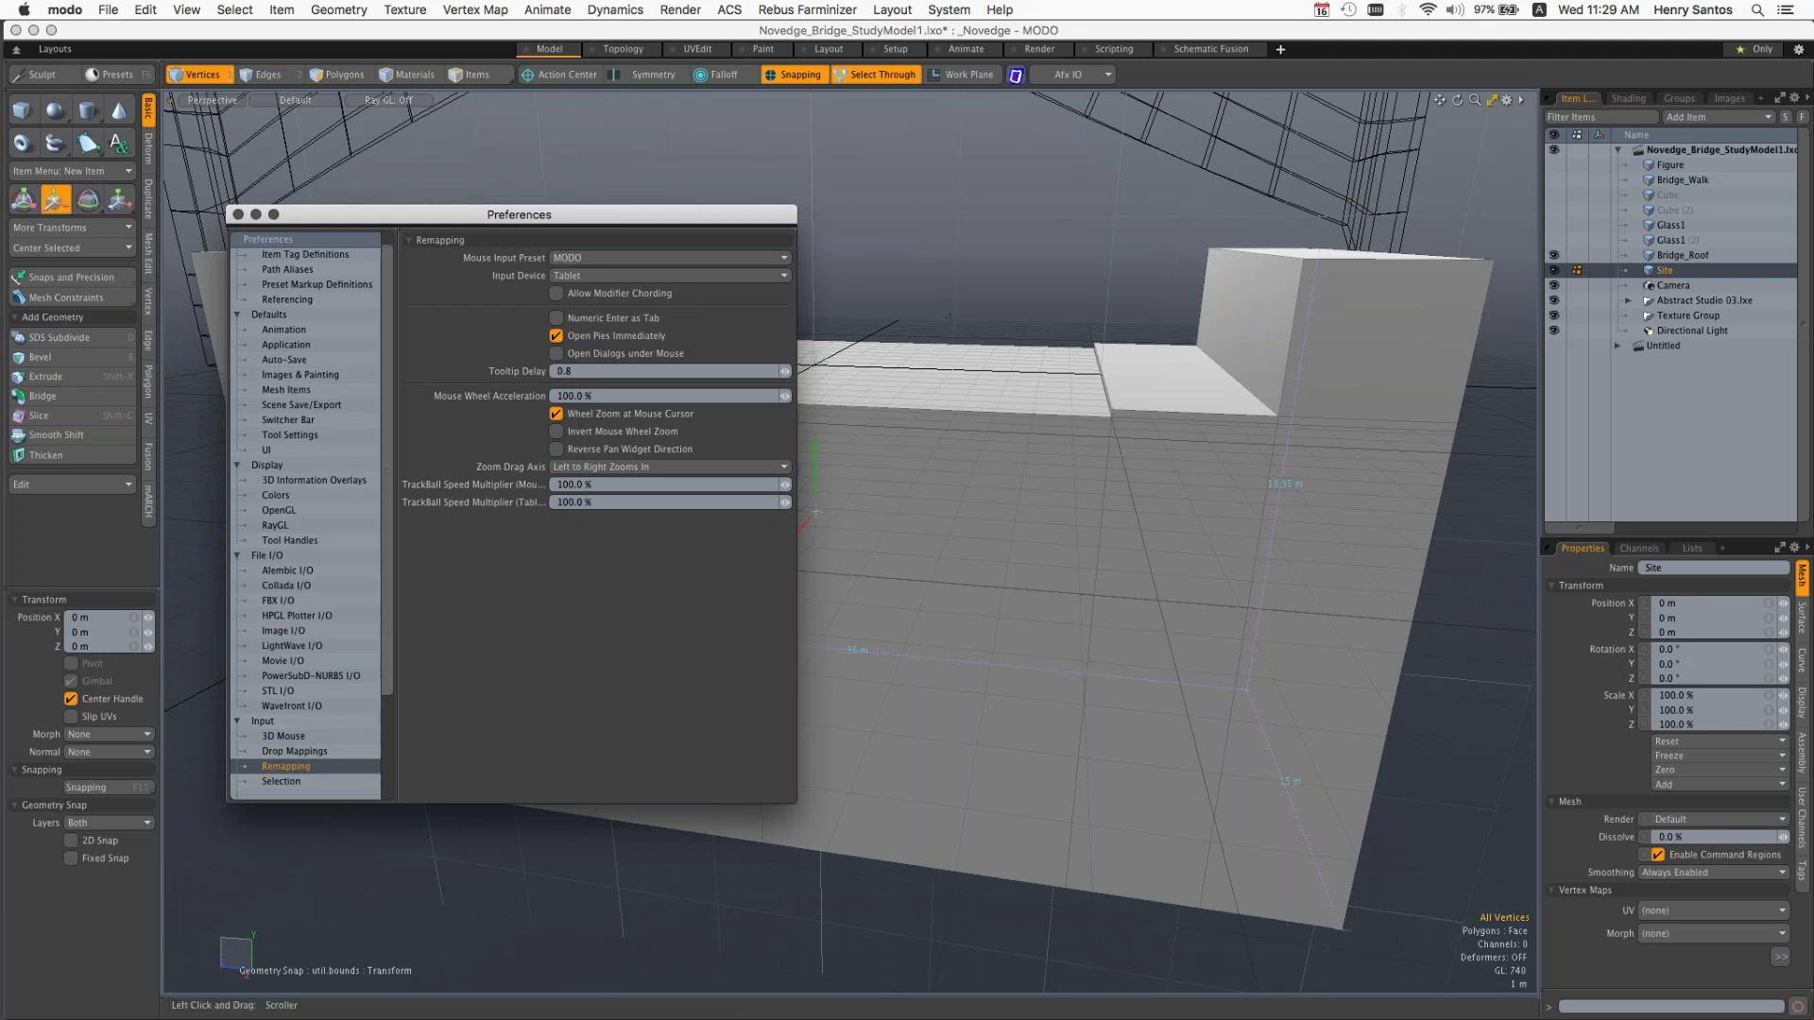
Step: Review the Units preferences, then close the preferences window
left_click_drag(383, 667, 383, 737)
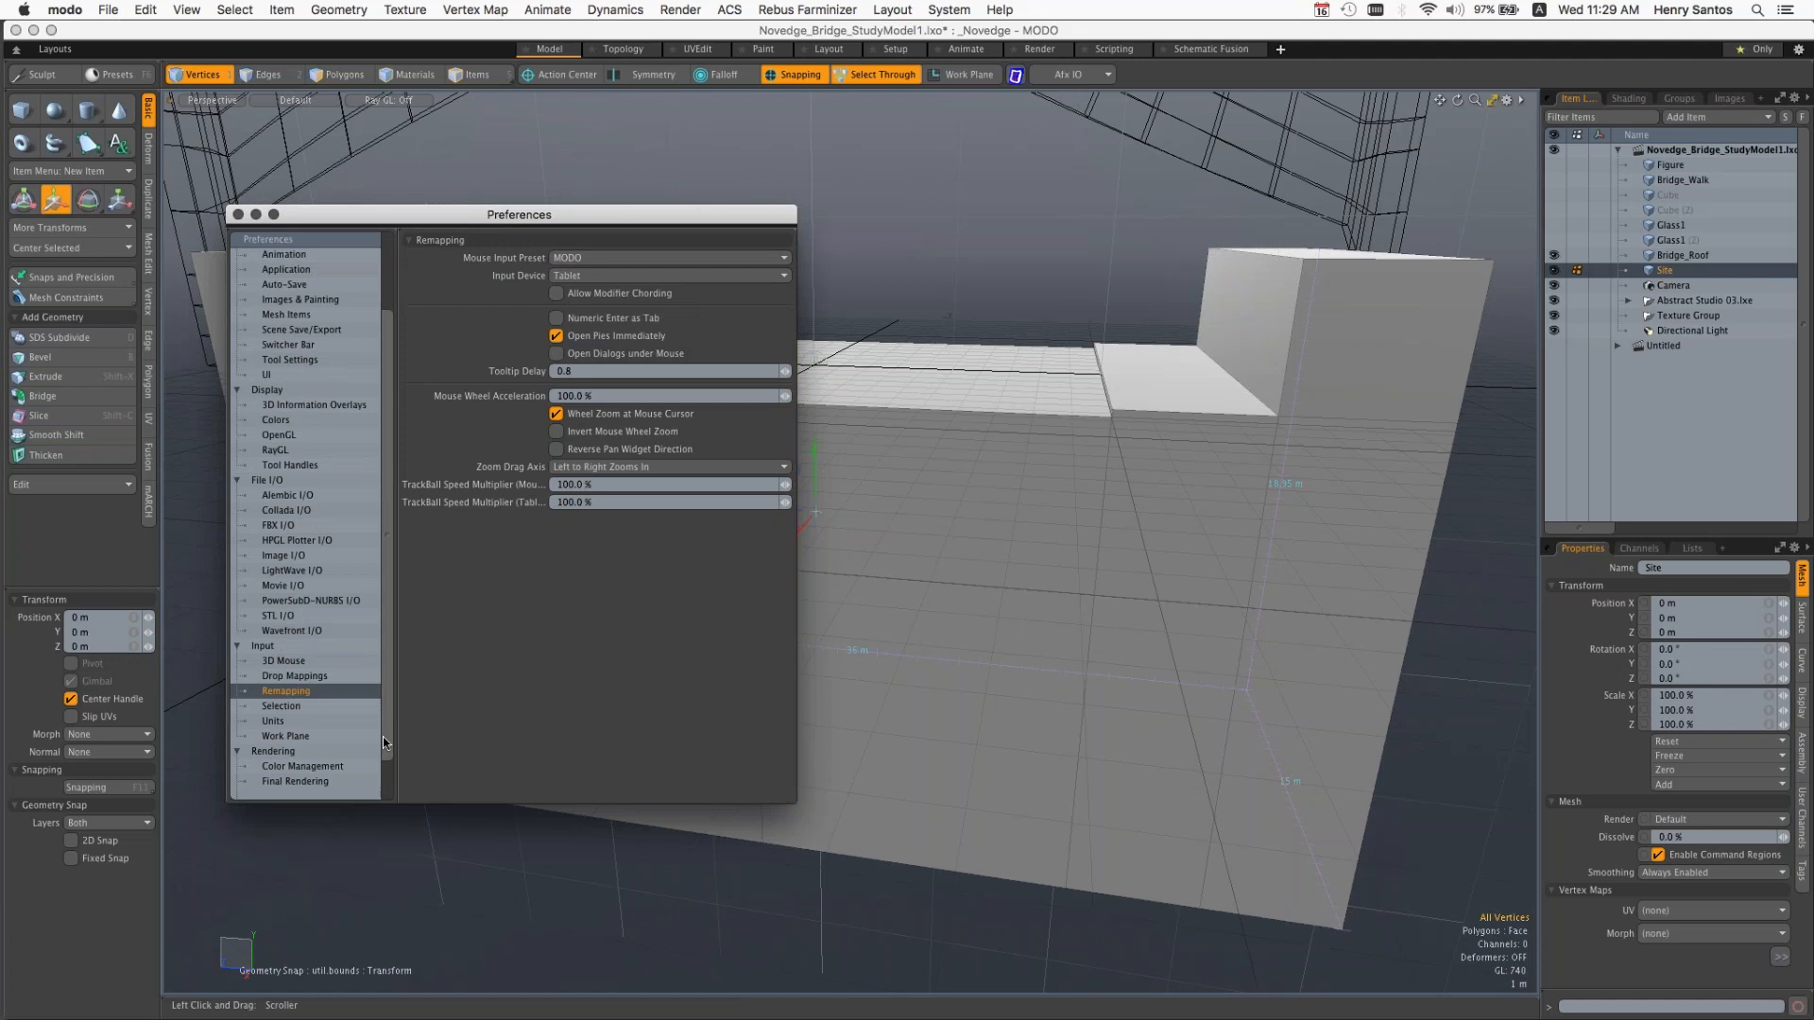
left_click(340, 722)
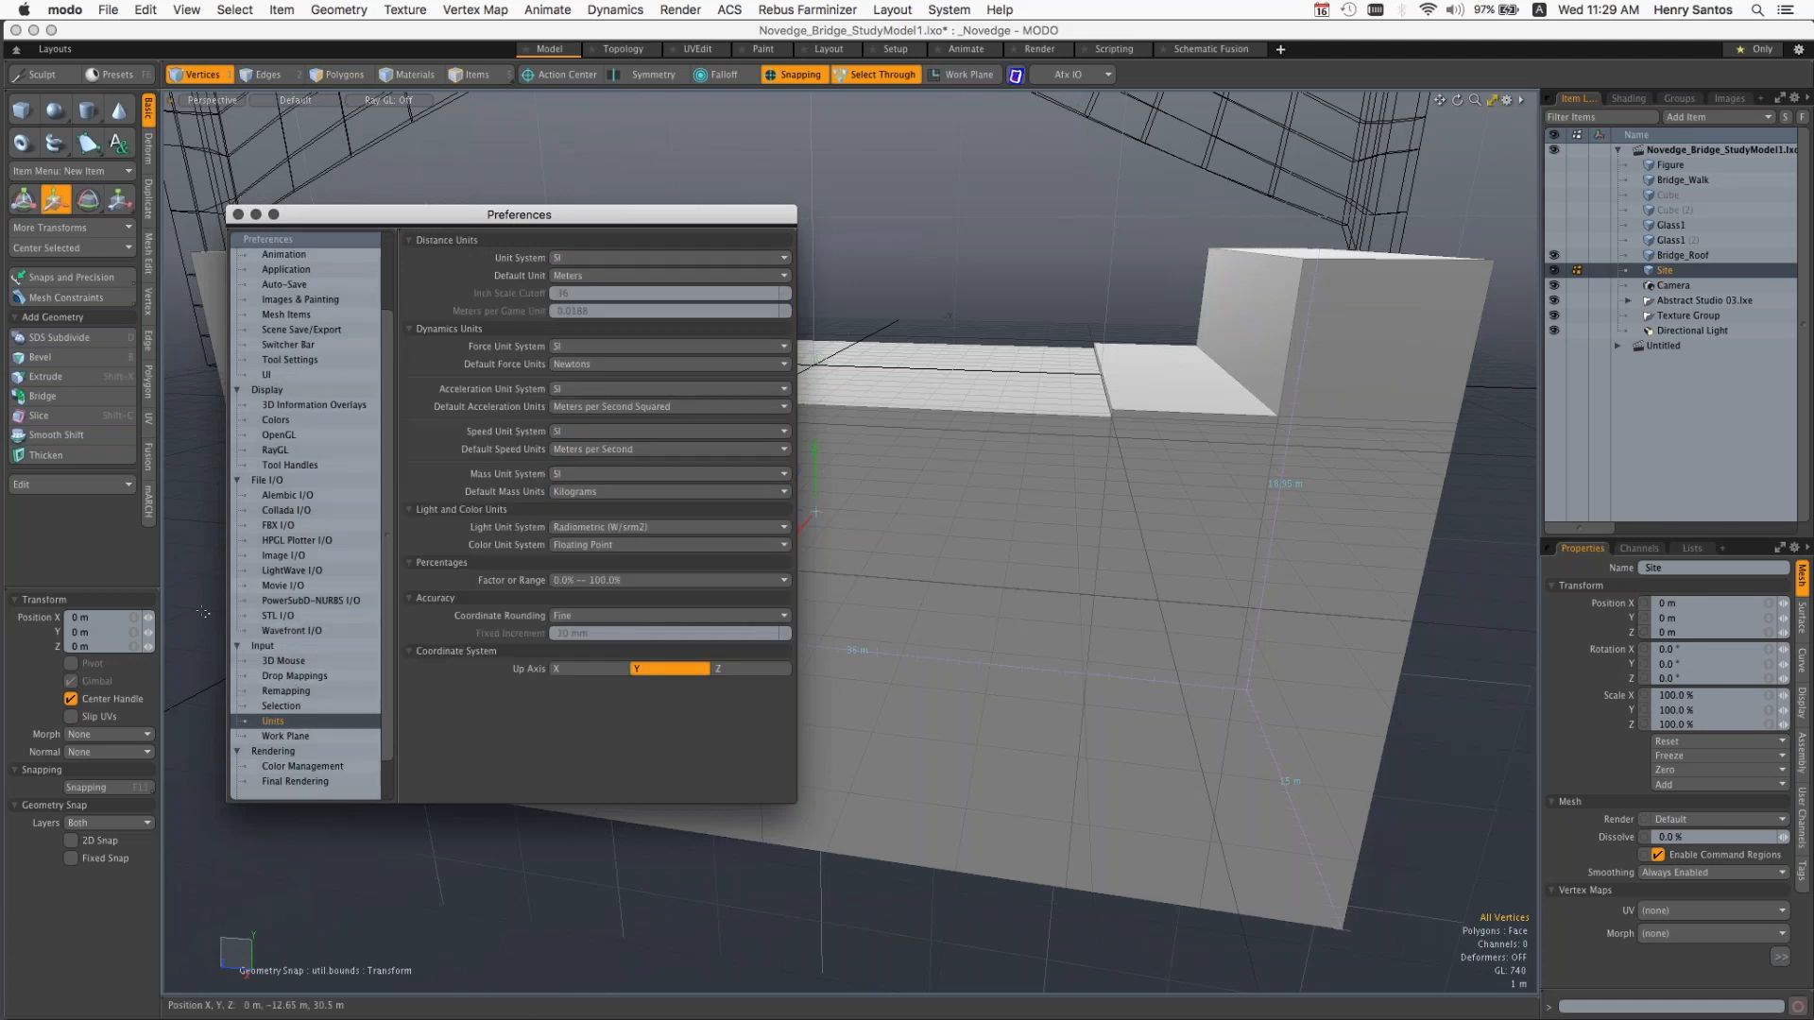
left_click(238, 214)
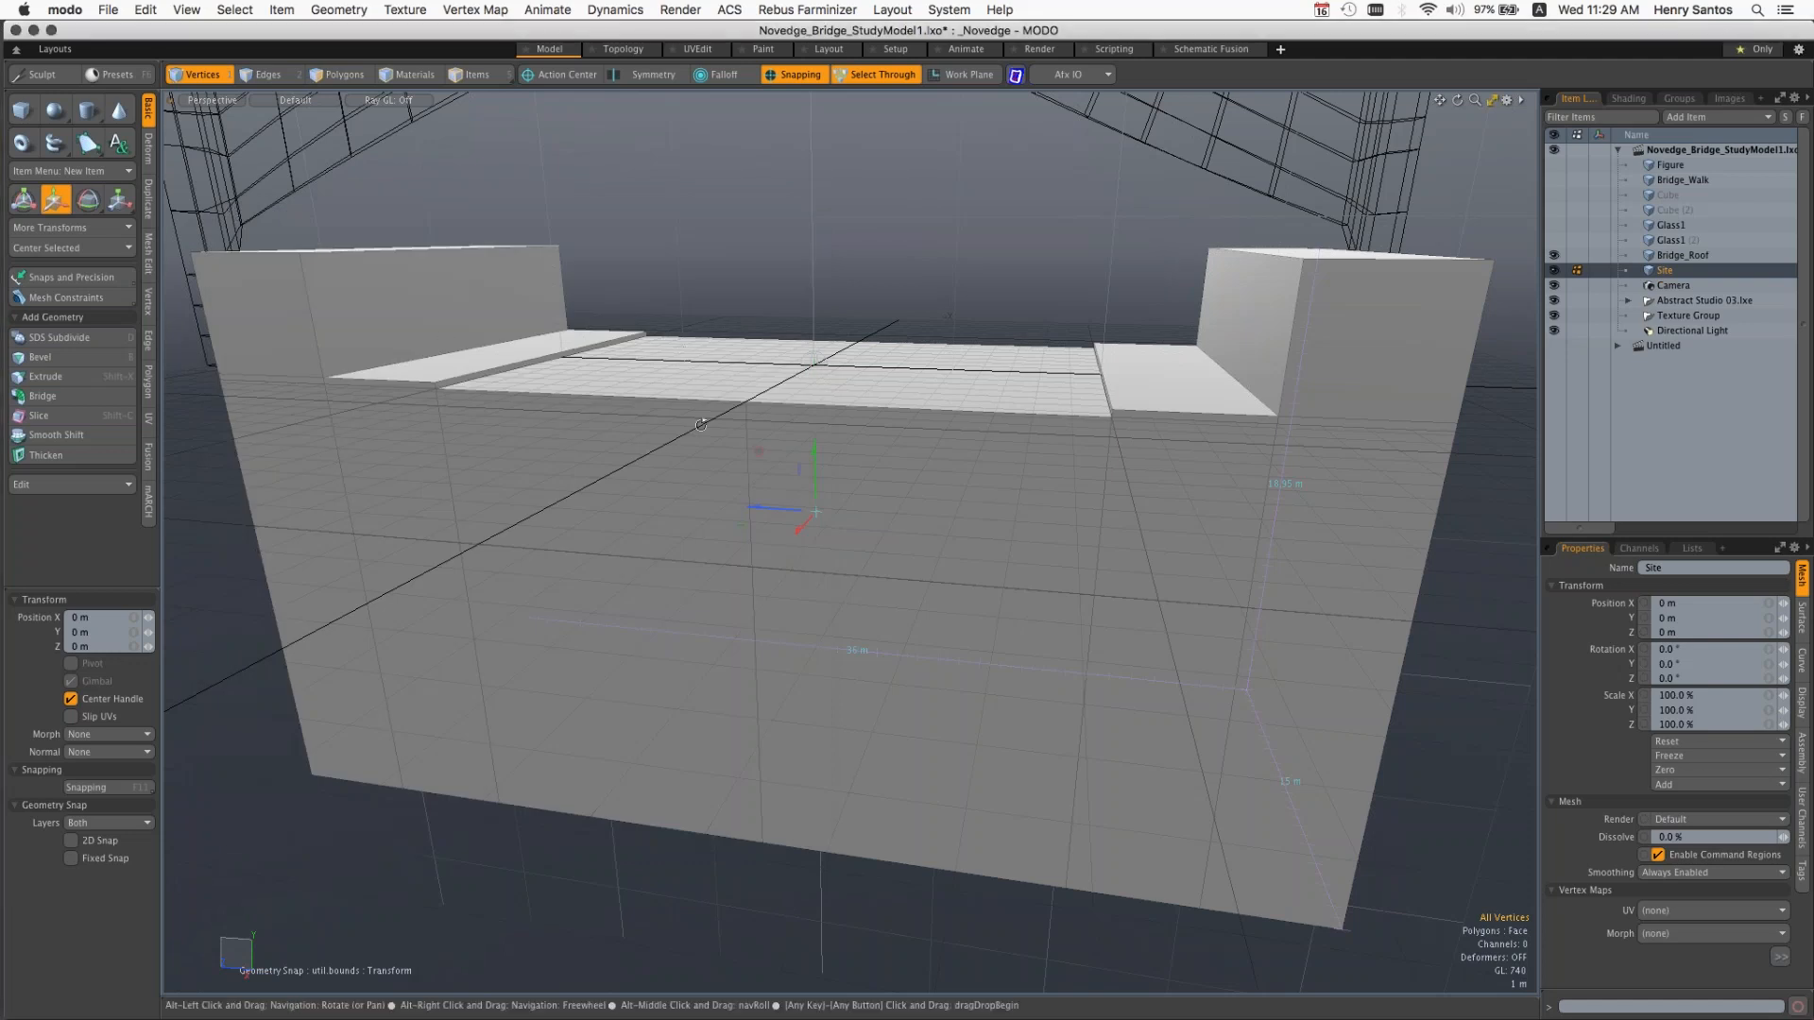
Step: Drop the Move tool and make the Bridge_Roof mesh the active item for checking its dimensions
left_click_drag(700, 425, 820, 477, "alt")
left_click_drag(763, 360, 912, 388, "alt+shift")
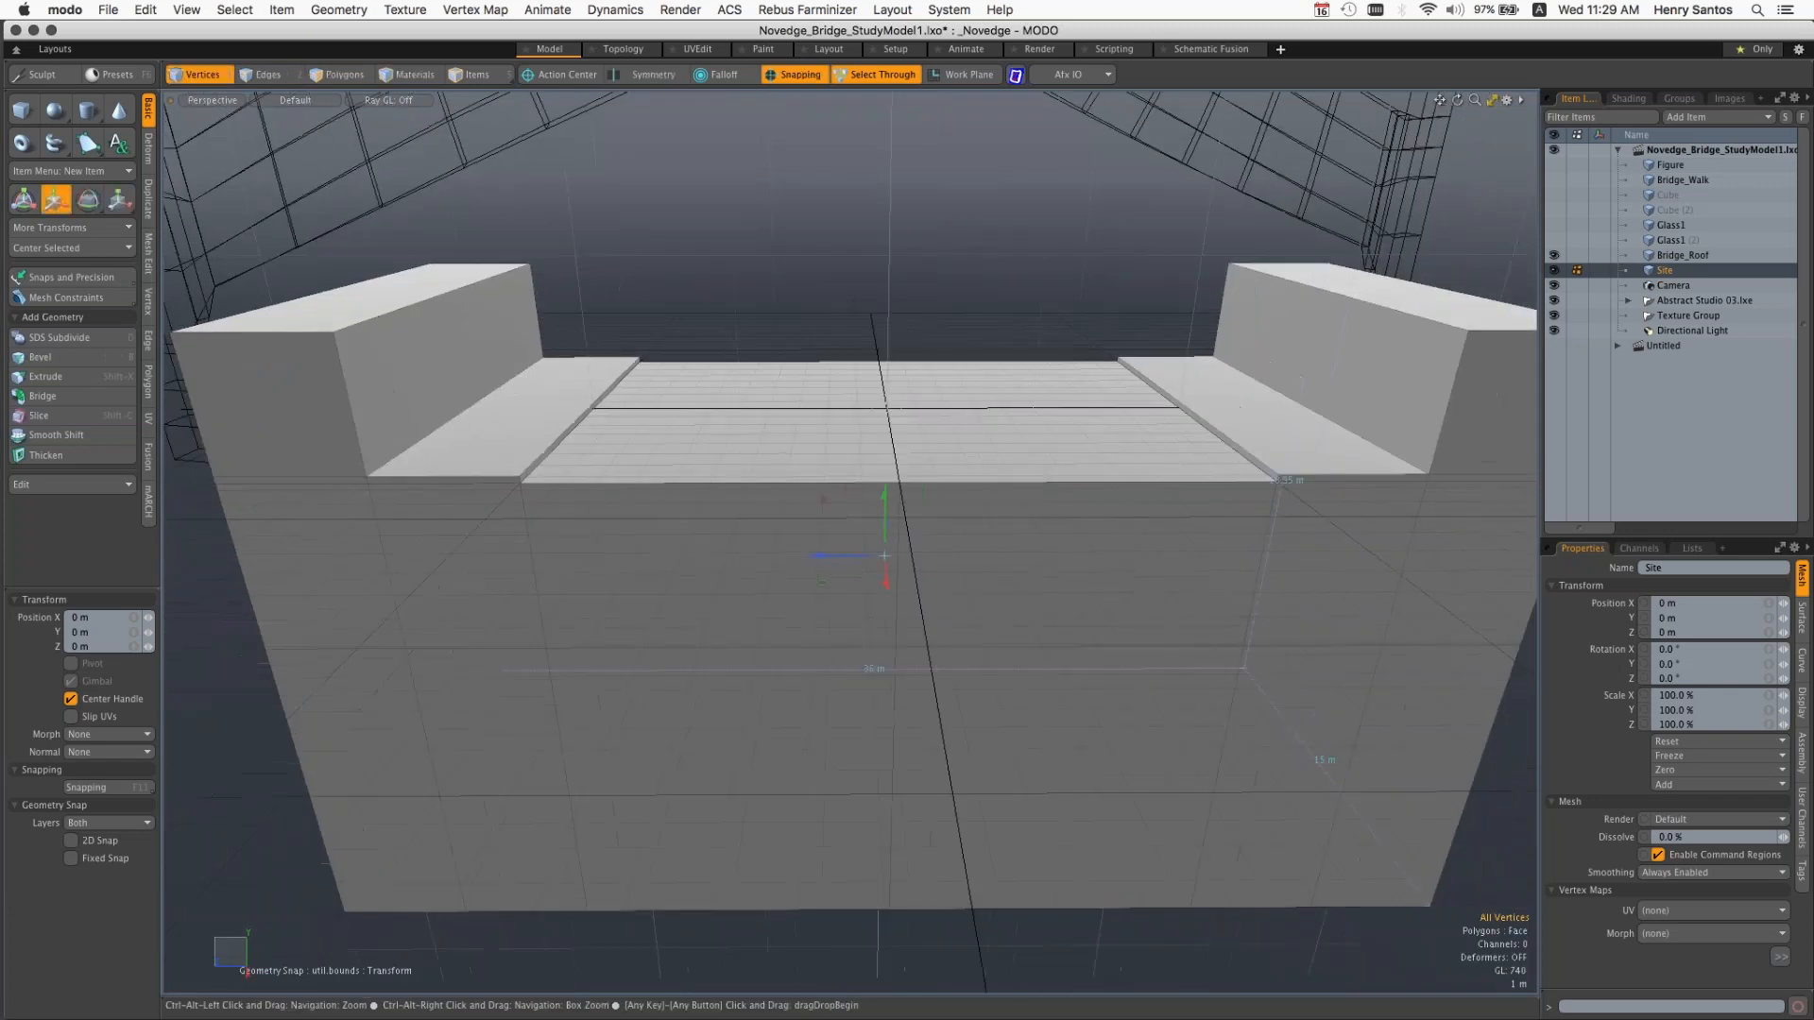
left_click_drag(813, 453, 916, 469, "ctrl+alt")
key("space")
left_click(1680, 261)
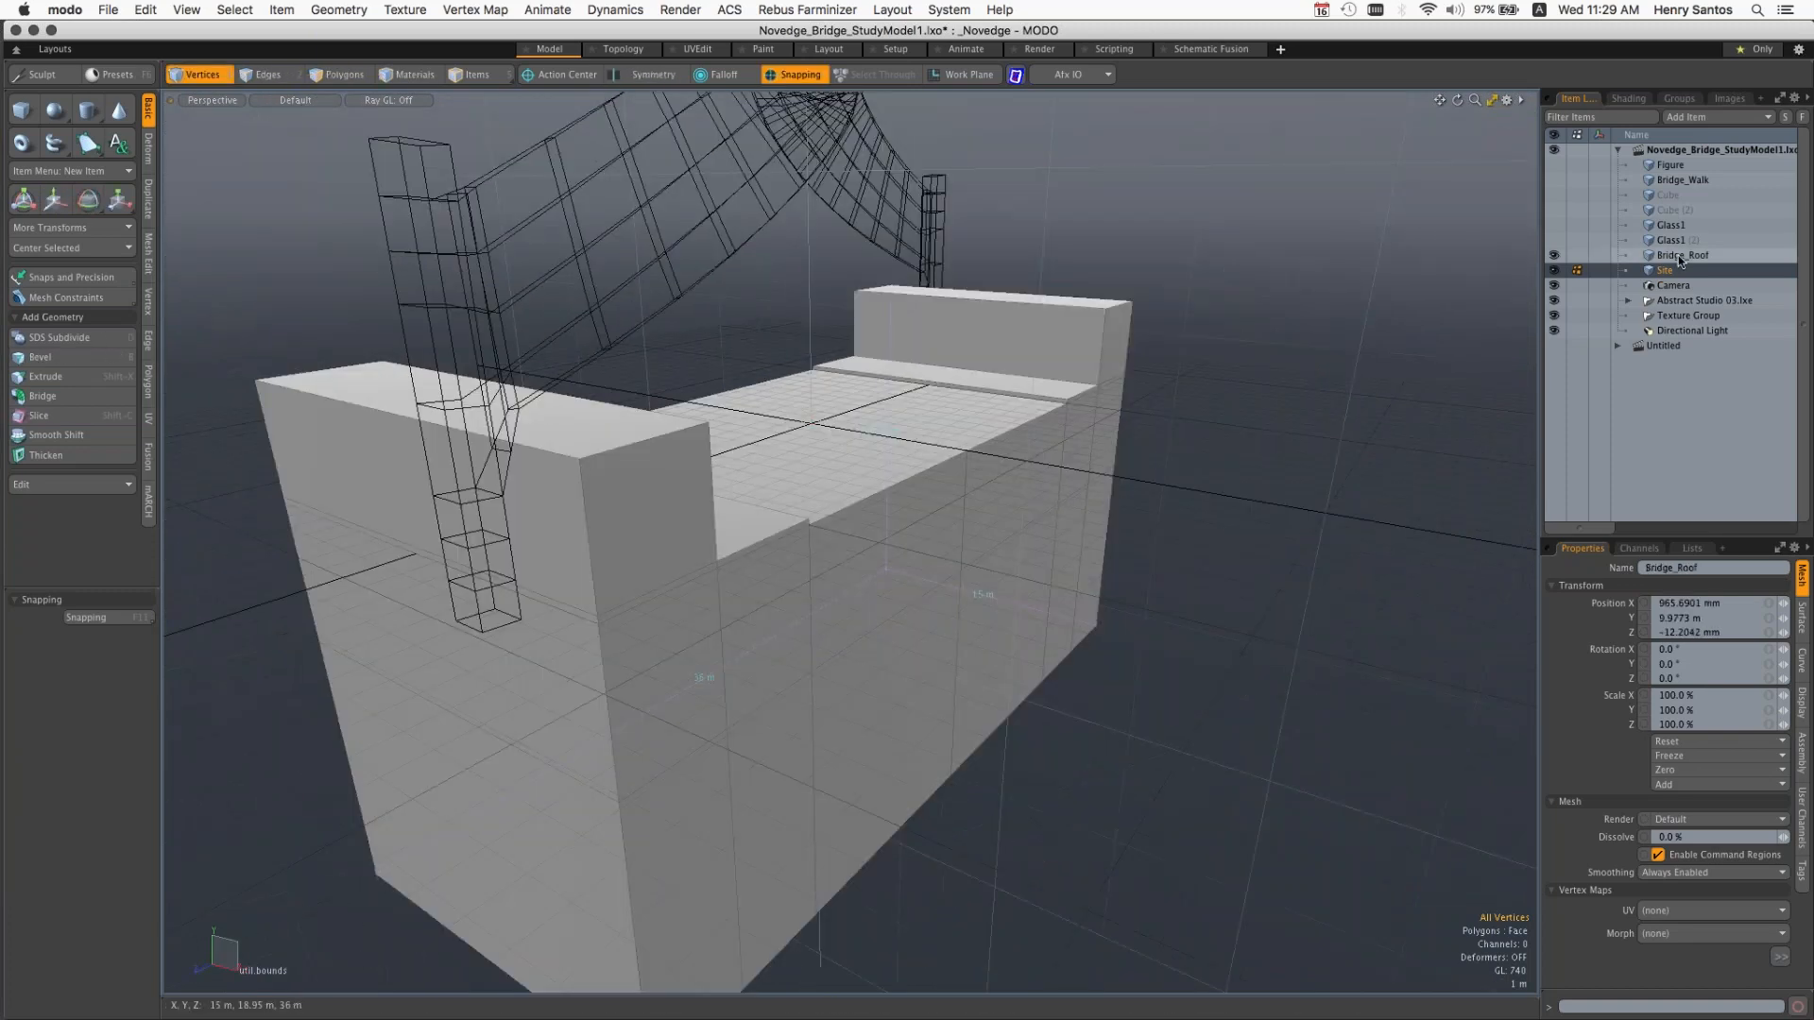
Step: Make Bridge_Roof the active item and turn on visibility for both Glass1 meshes, Bridge_Walk and Figure
left_click(1680, 257)
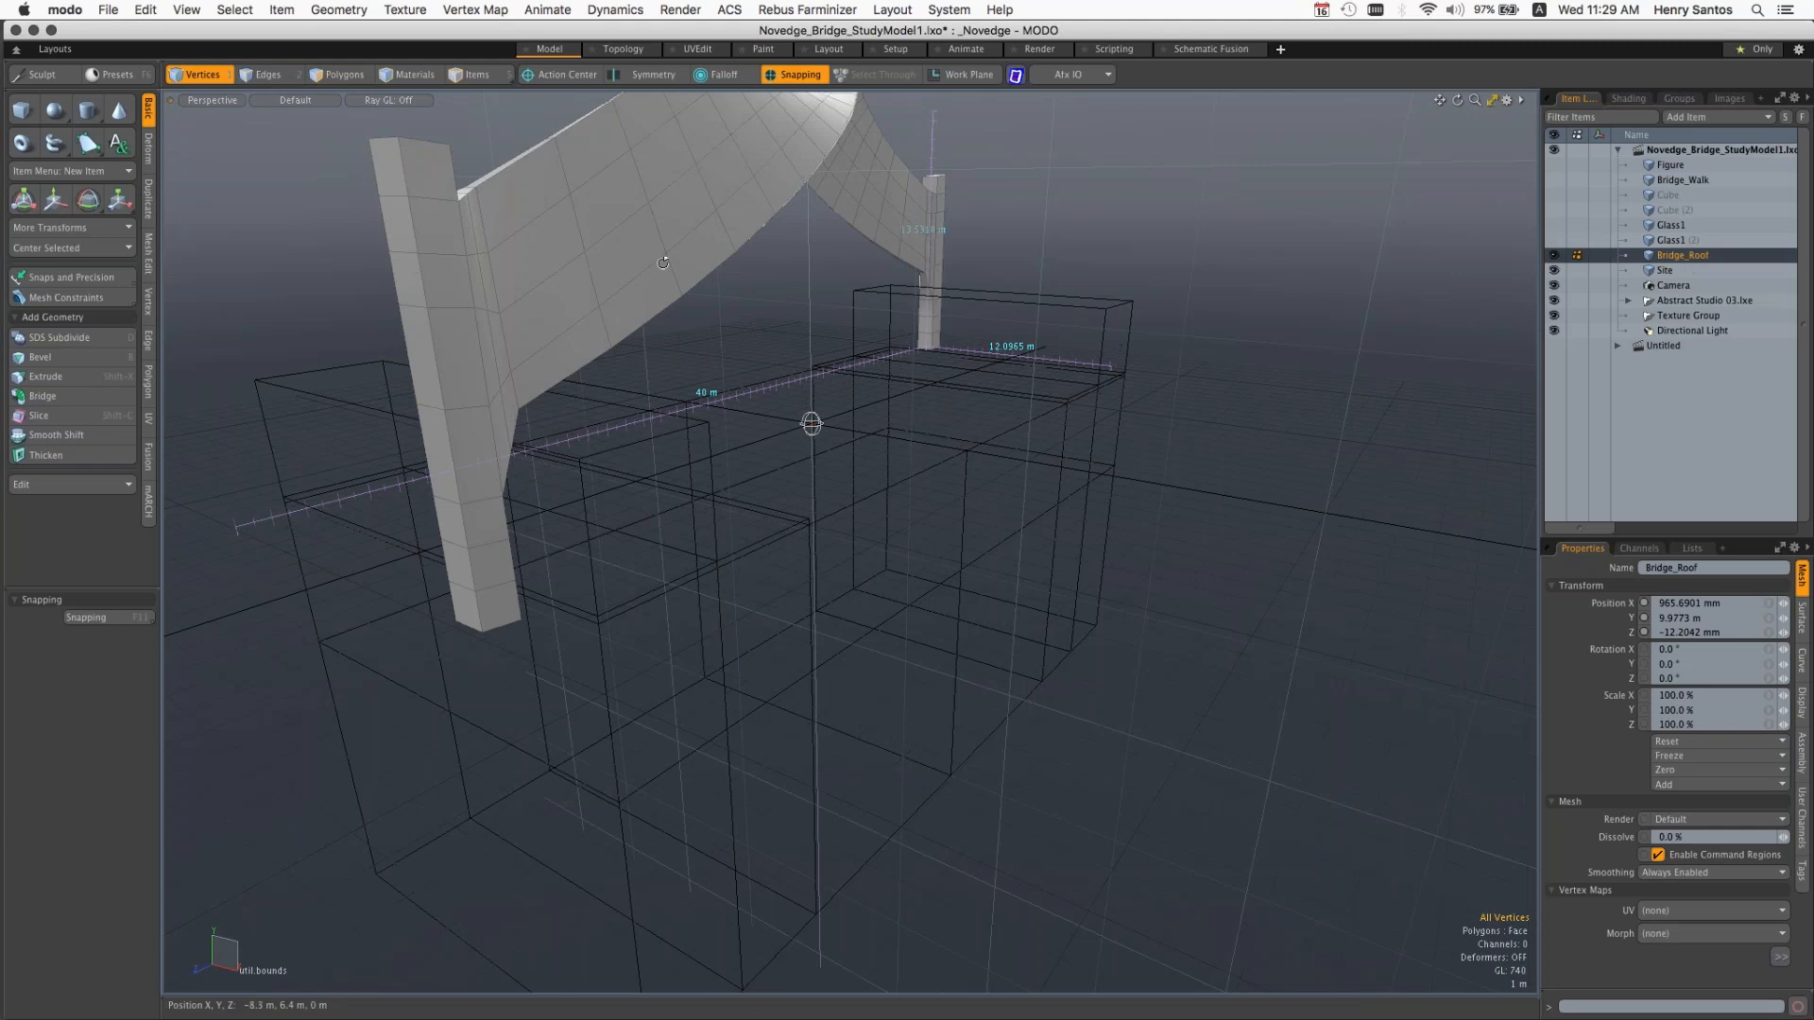
key("alt")
left_click_drag(664, 264, 605, 265, "alt")
left_click(1555, 225)
left_click(1554, 240)
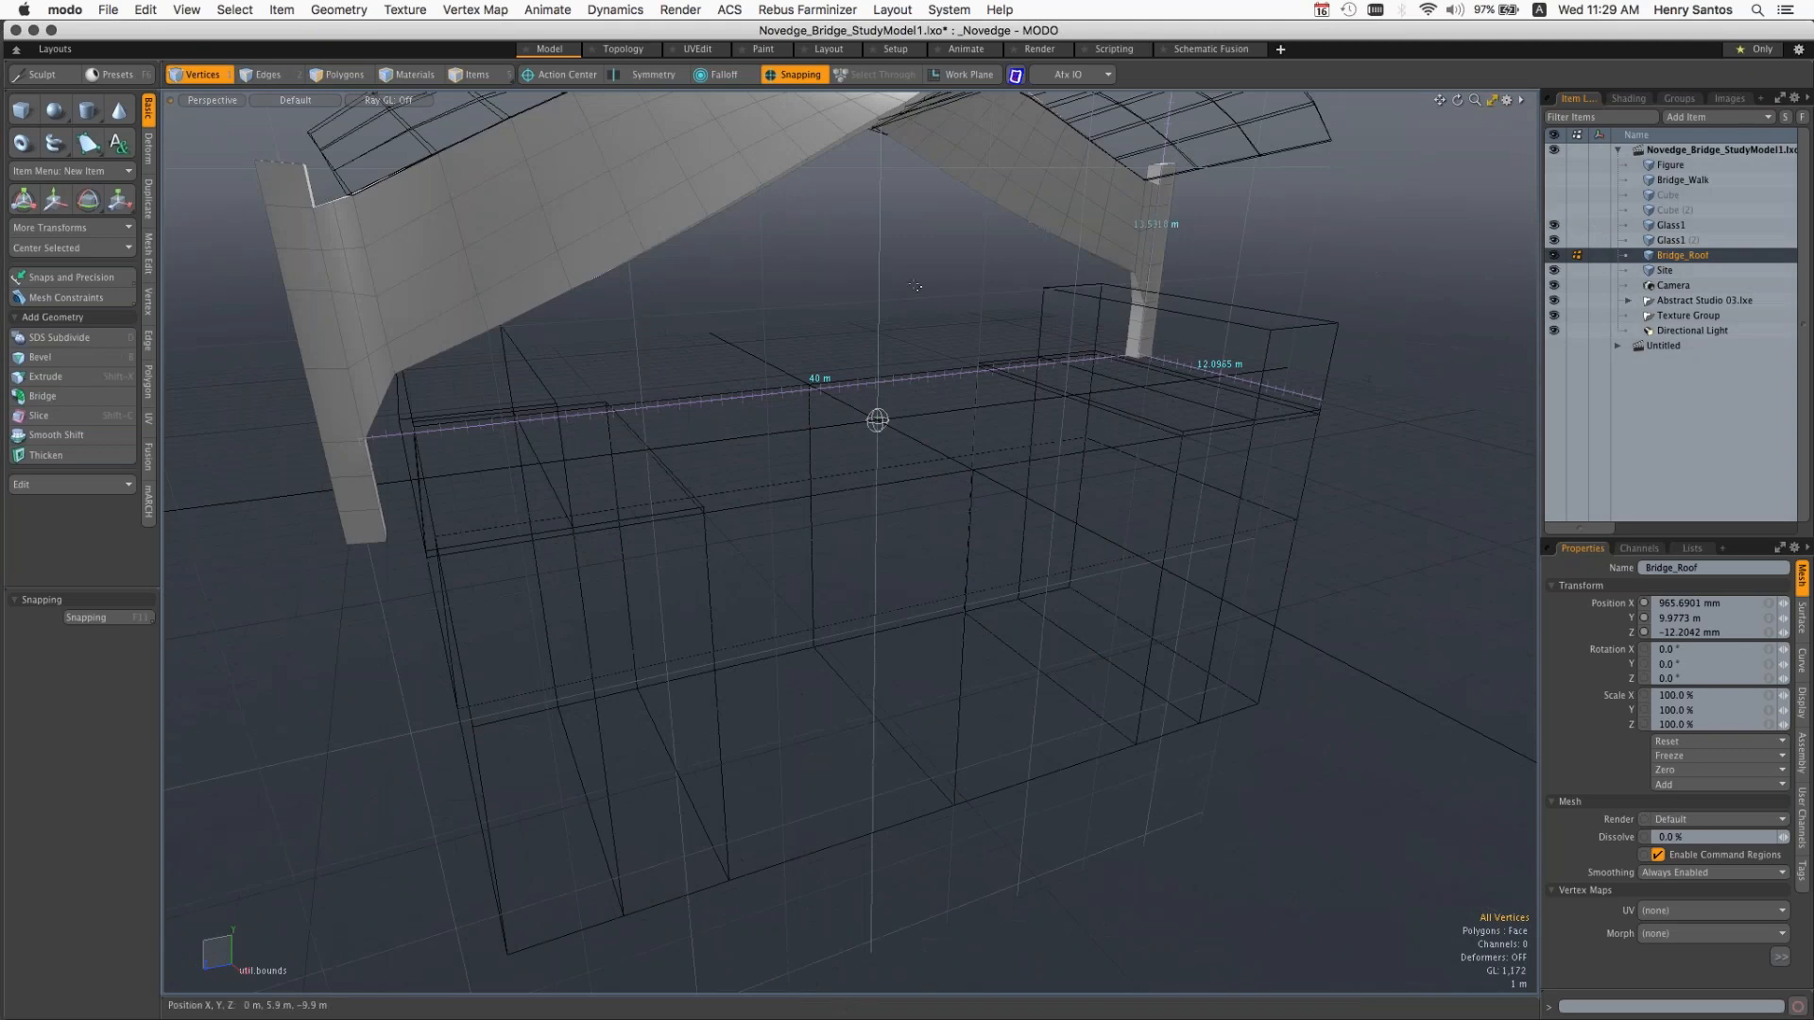
left_click_drag(1148, 300, 1072, 378, "ctrl+alt")
left_click(1554, 179)
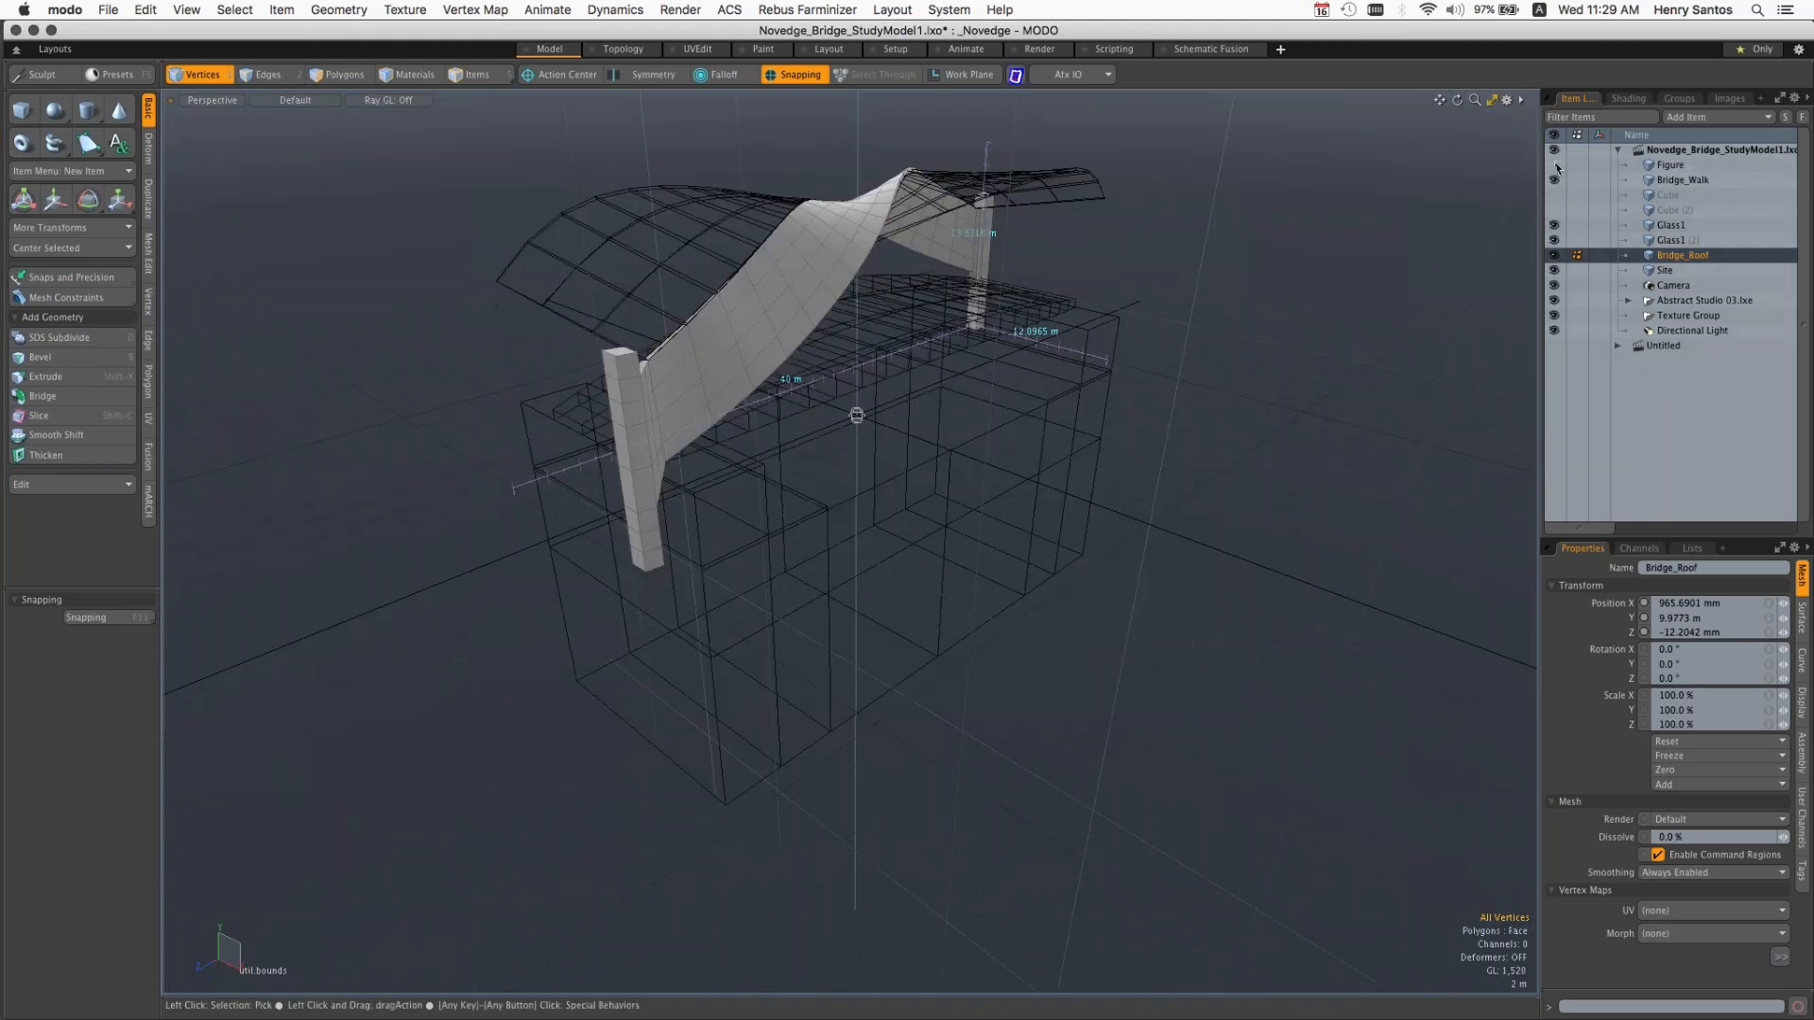
left_click(1555, 165)
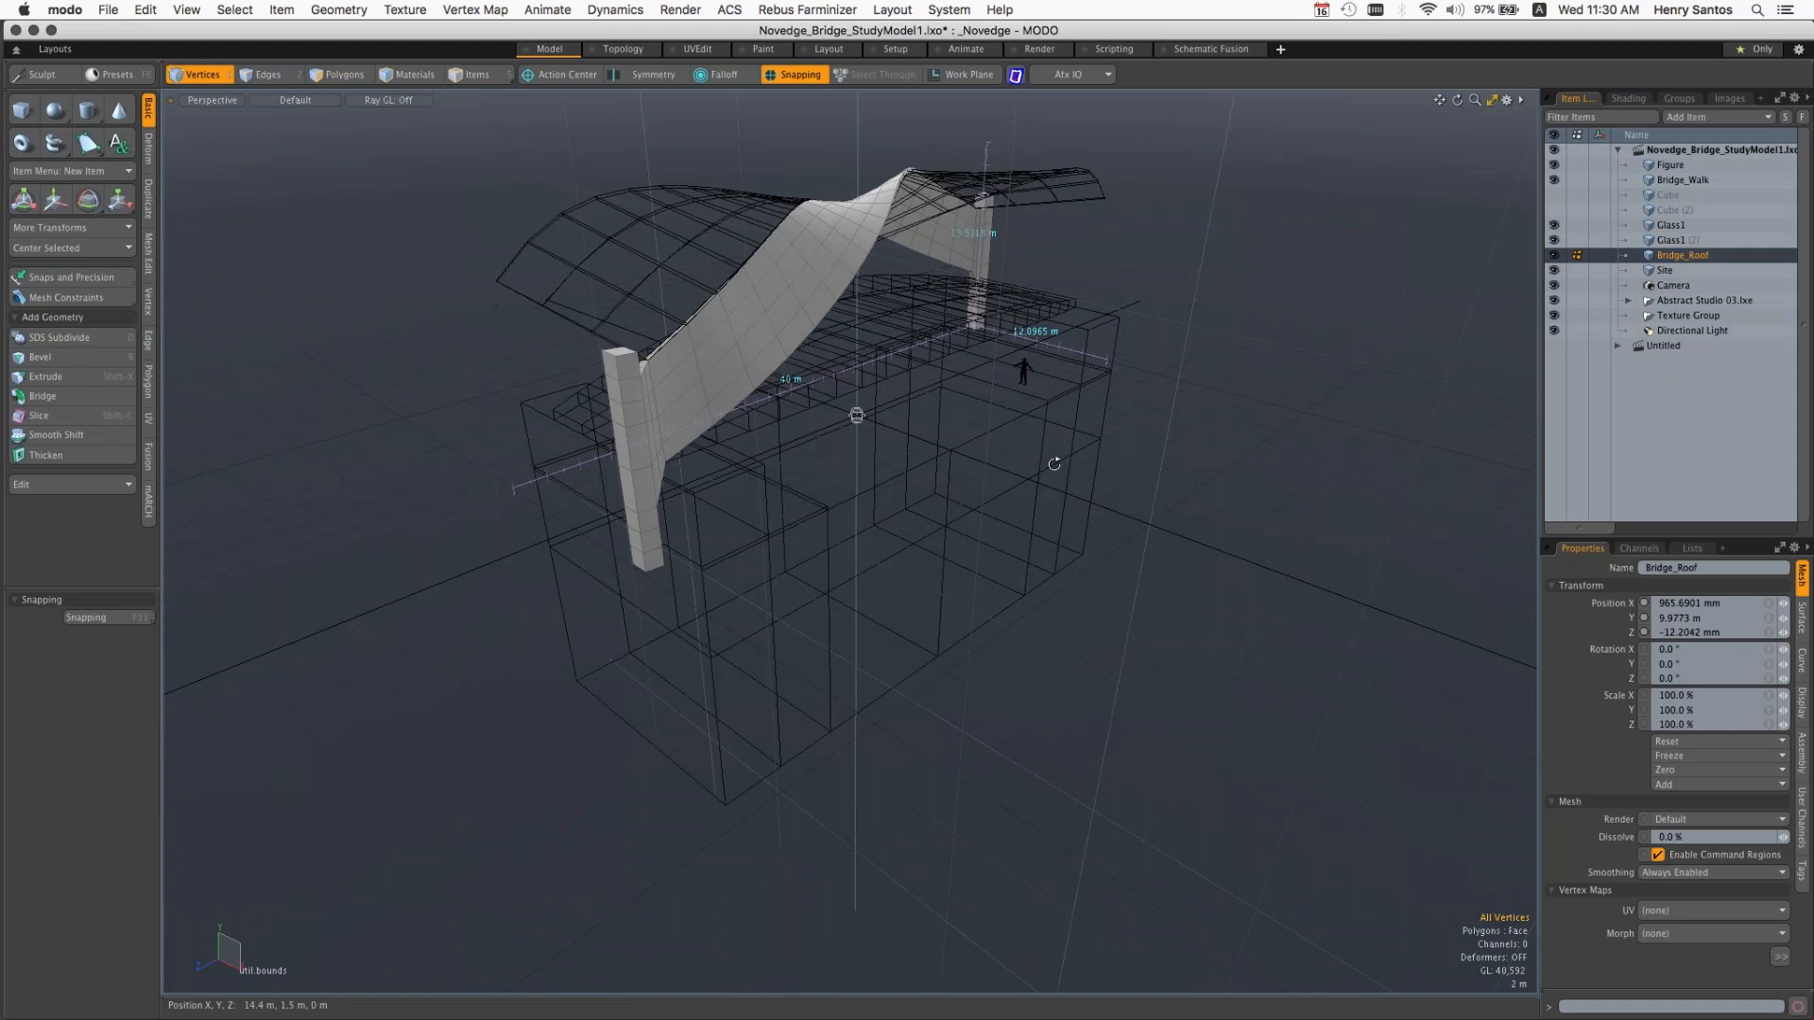
Step: Toggle Make Inactive Same as Active on and back off for the inactive meshes in the 3D viewport properties
left_click_drag(1054, 464, 928, 444, "alt")
left_click_drag(773, 529, 660, 535, "ctrl+alt")
left_click(1506, 99)
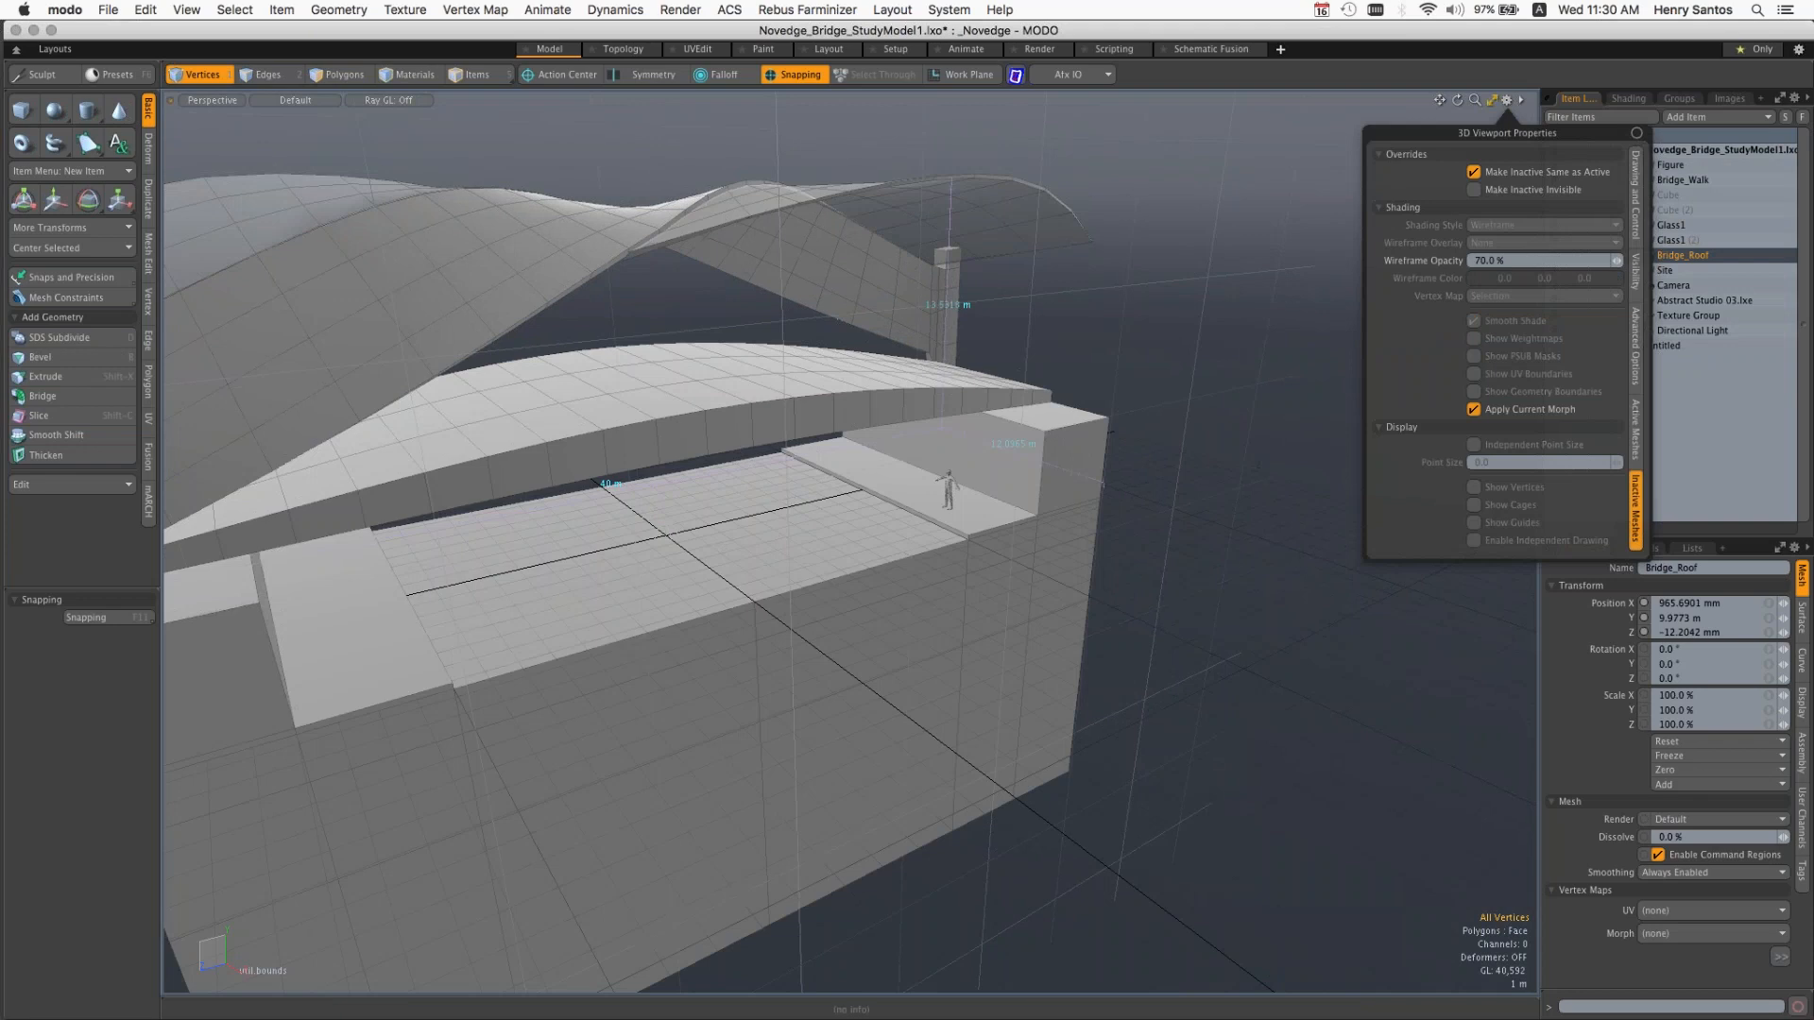
left_click(1475, 173)
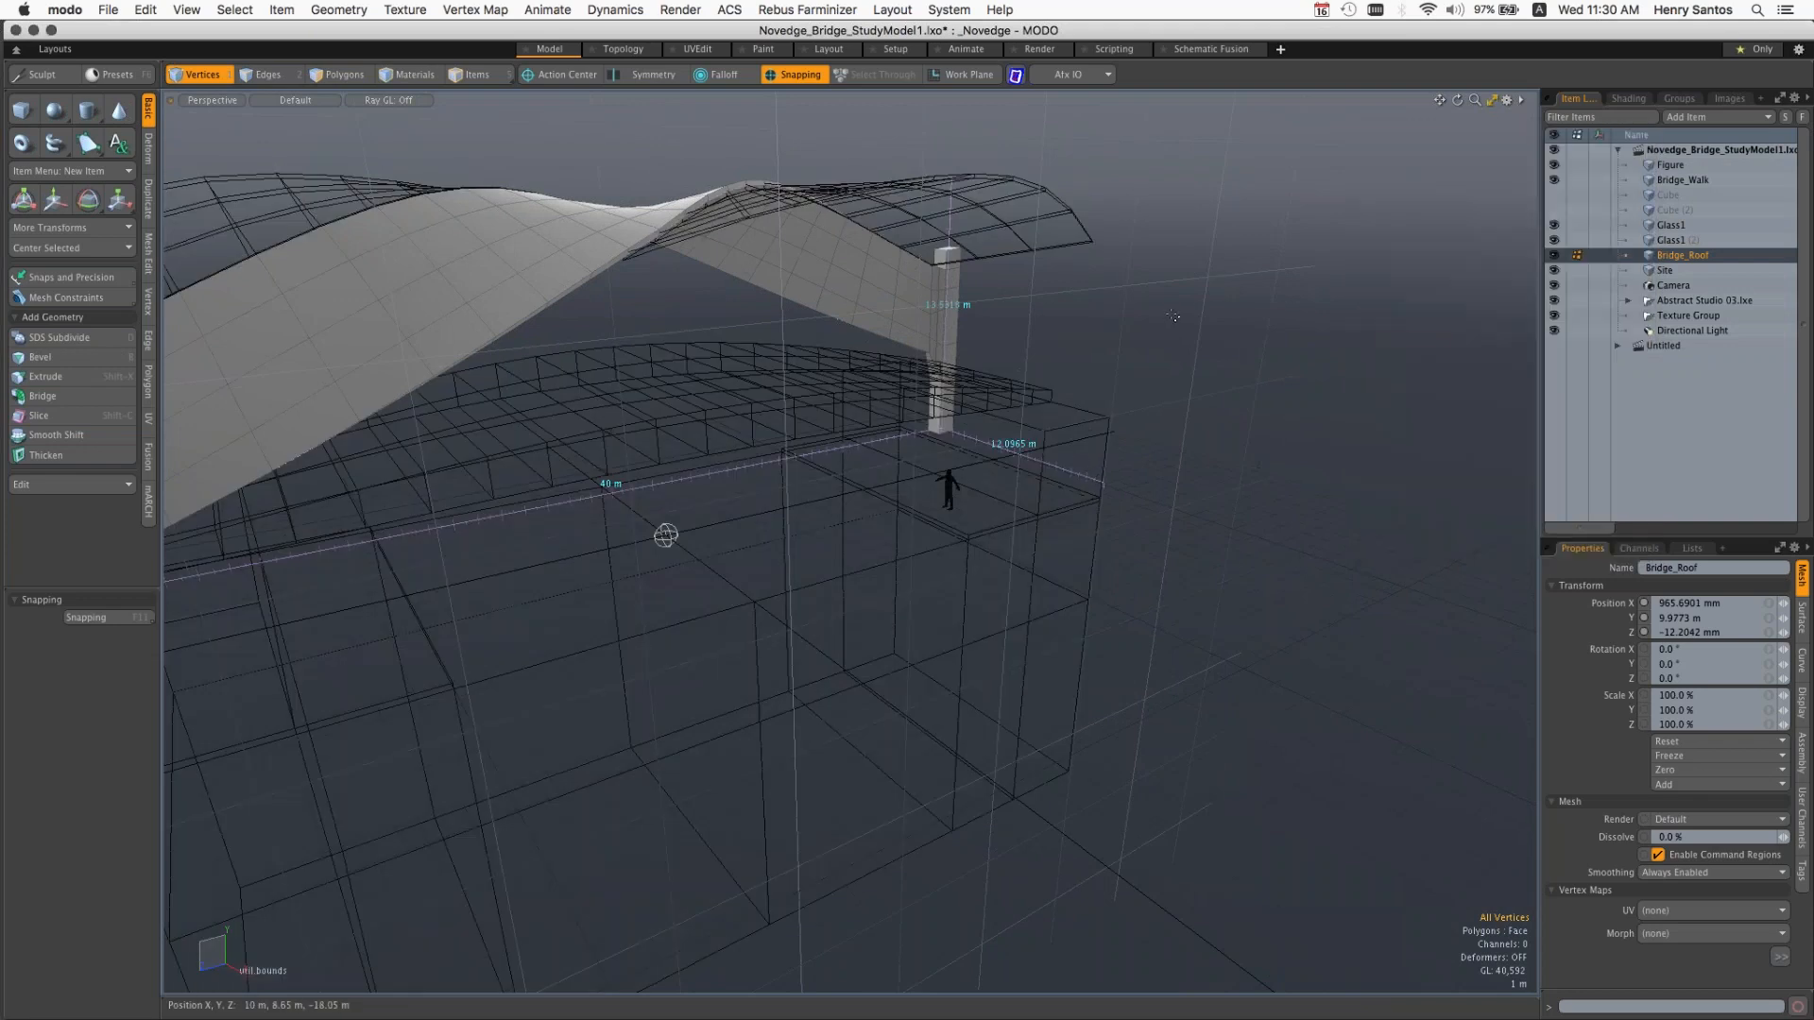
Step: Open the render Preview window over the viewport and start its rendering of the bridge scene
key("F8")
left_click_drag(951, 335, 1332, 200)
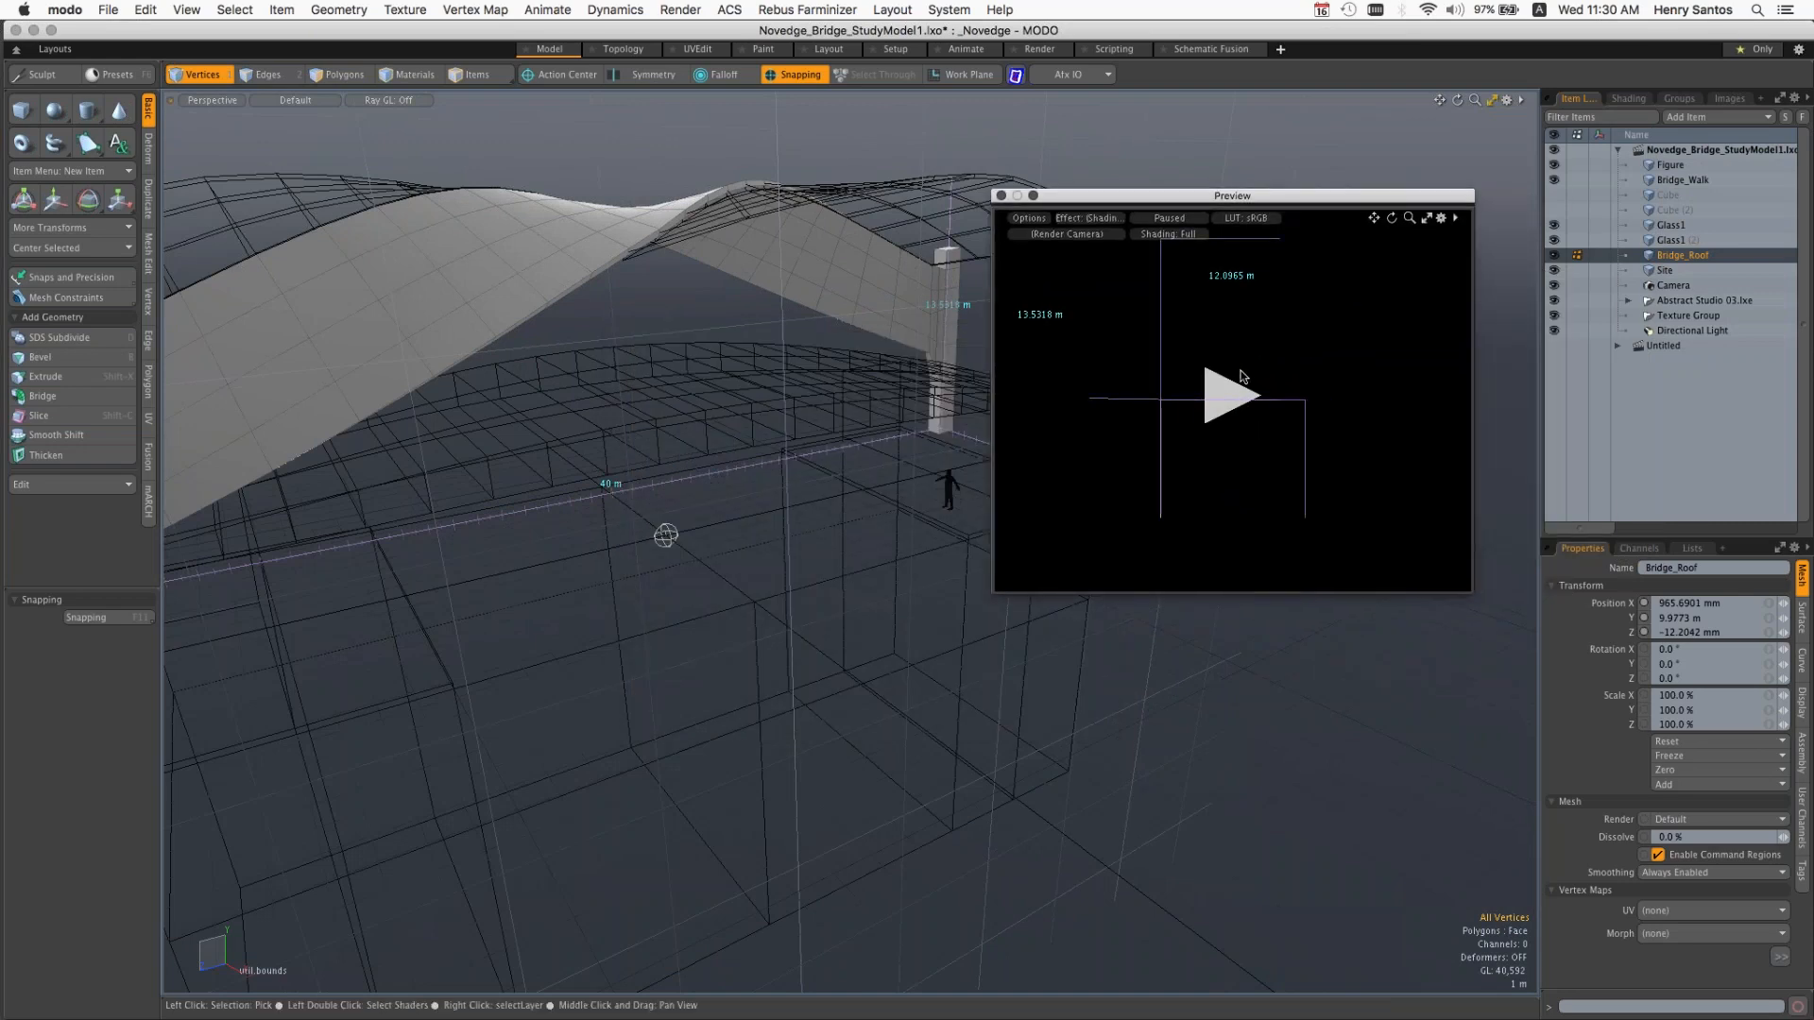
left_click(1214, 406)
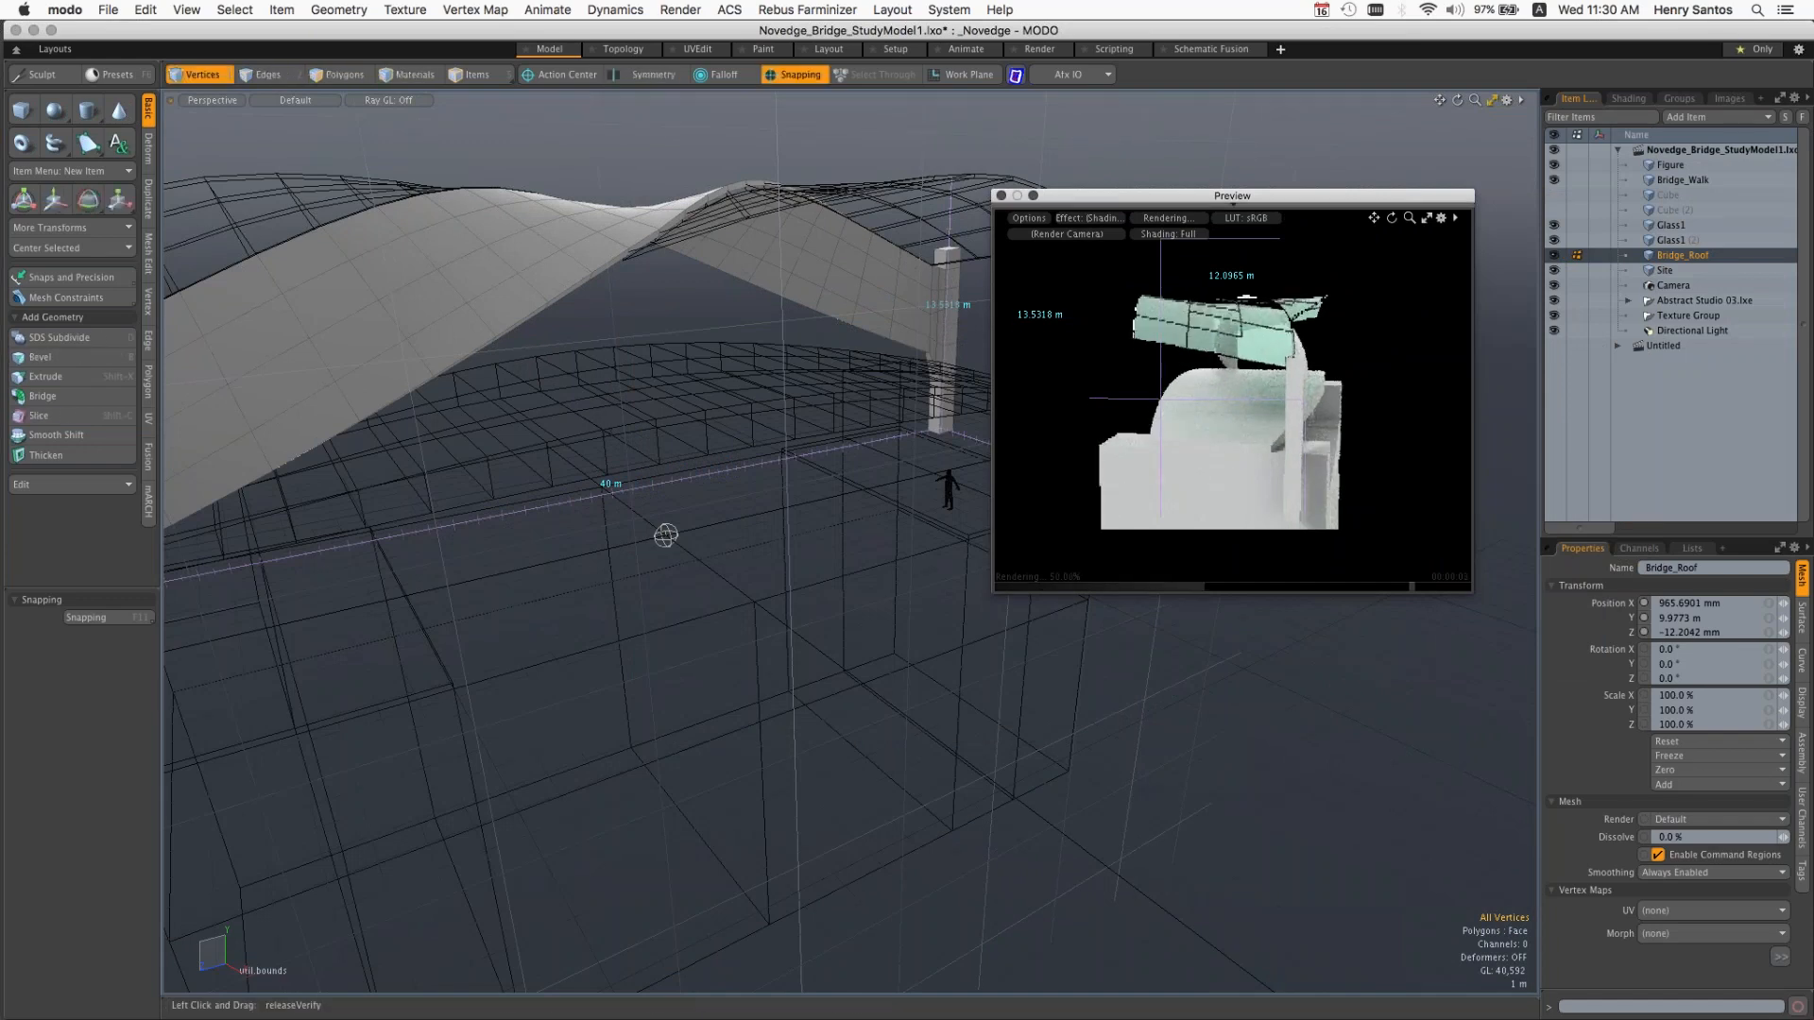
Step: Reveal the Preview window's tab bar, then reposition and enlarge the window beside the item list
left_click(1233, 205)
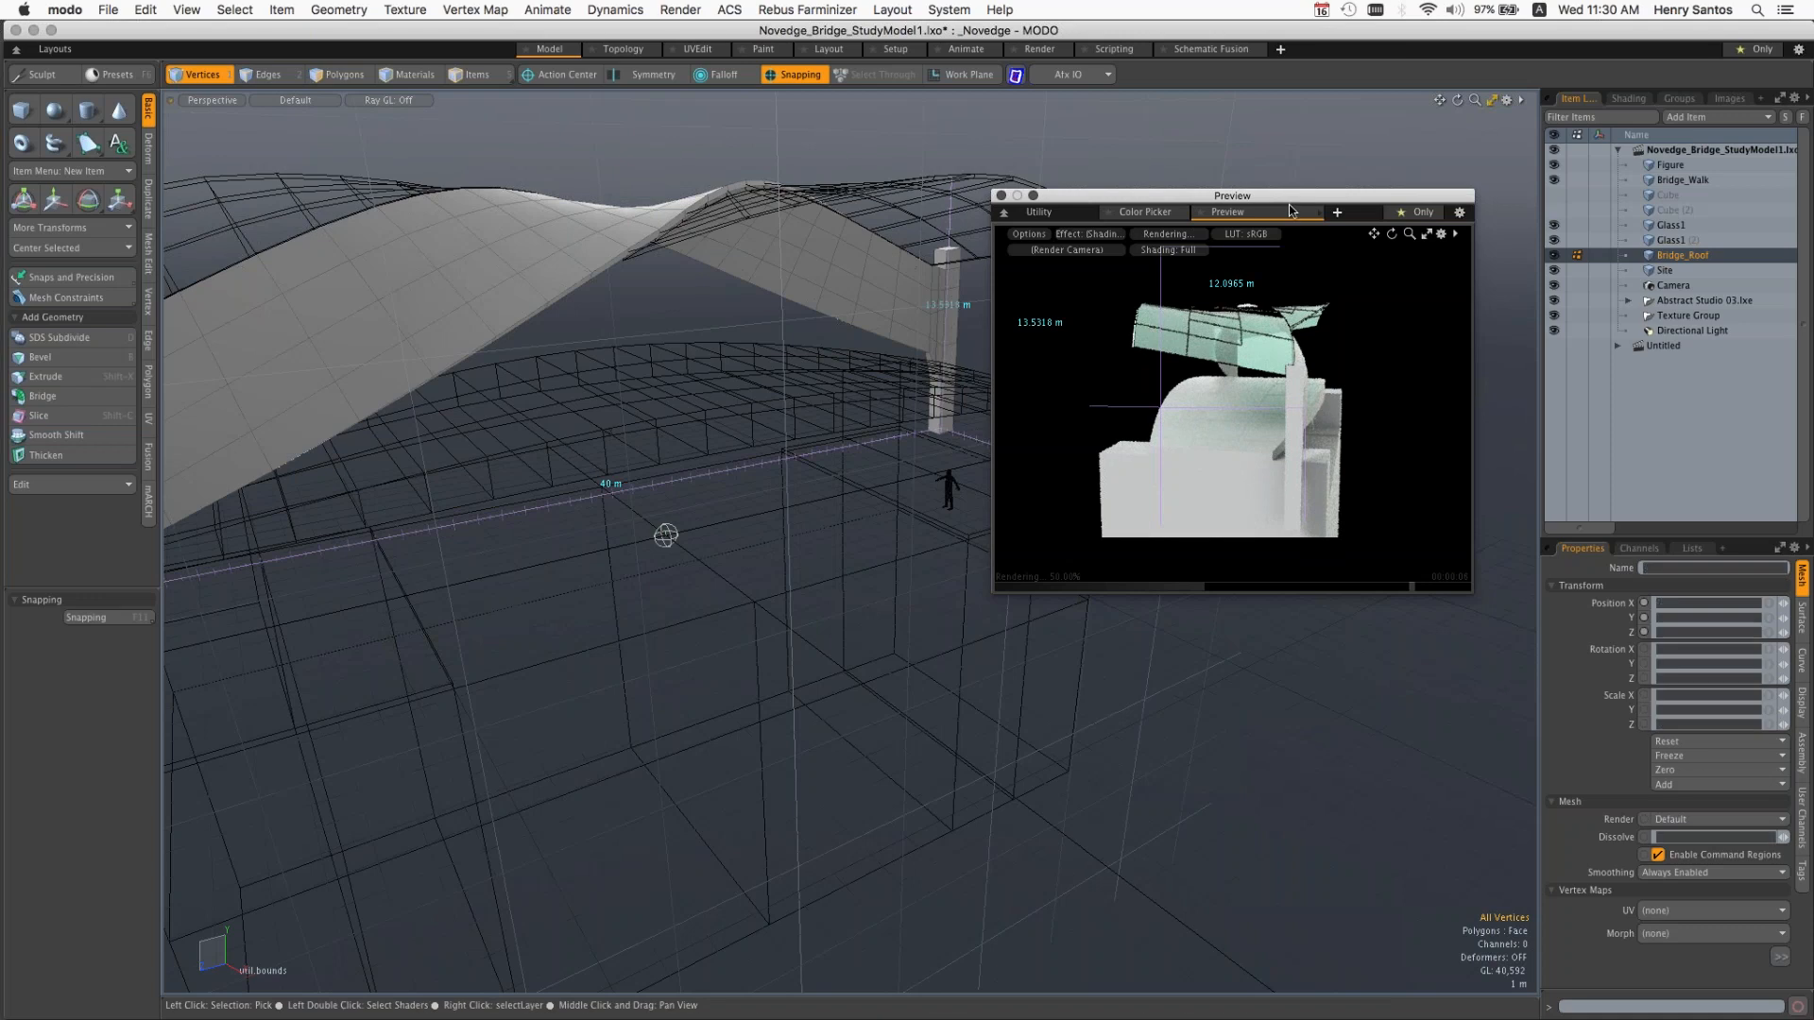
left_click_drag(1291, 210, 1266, 98)
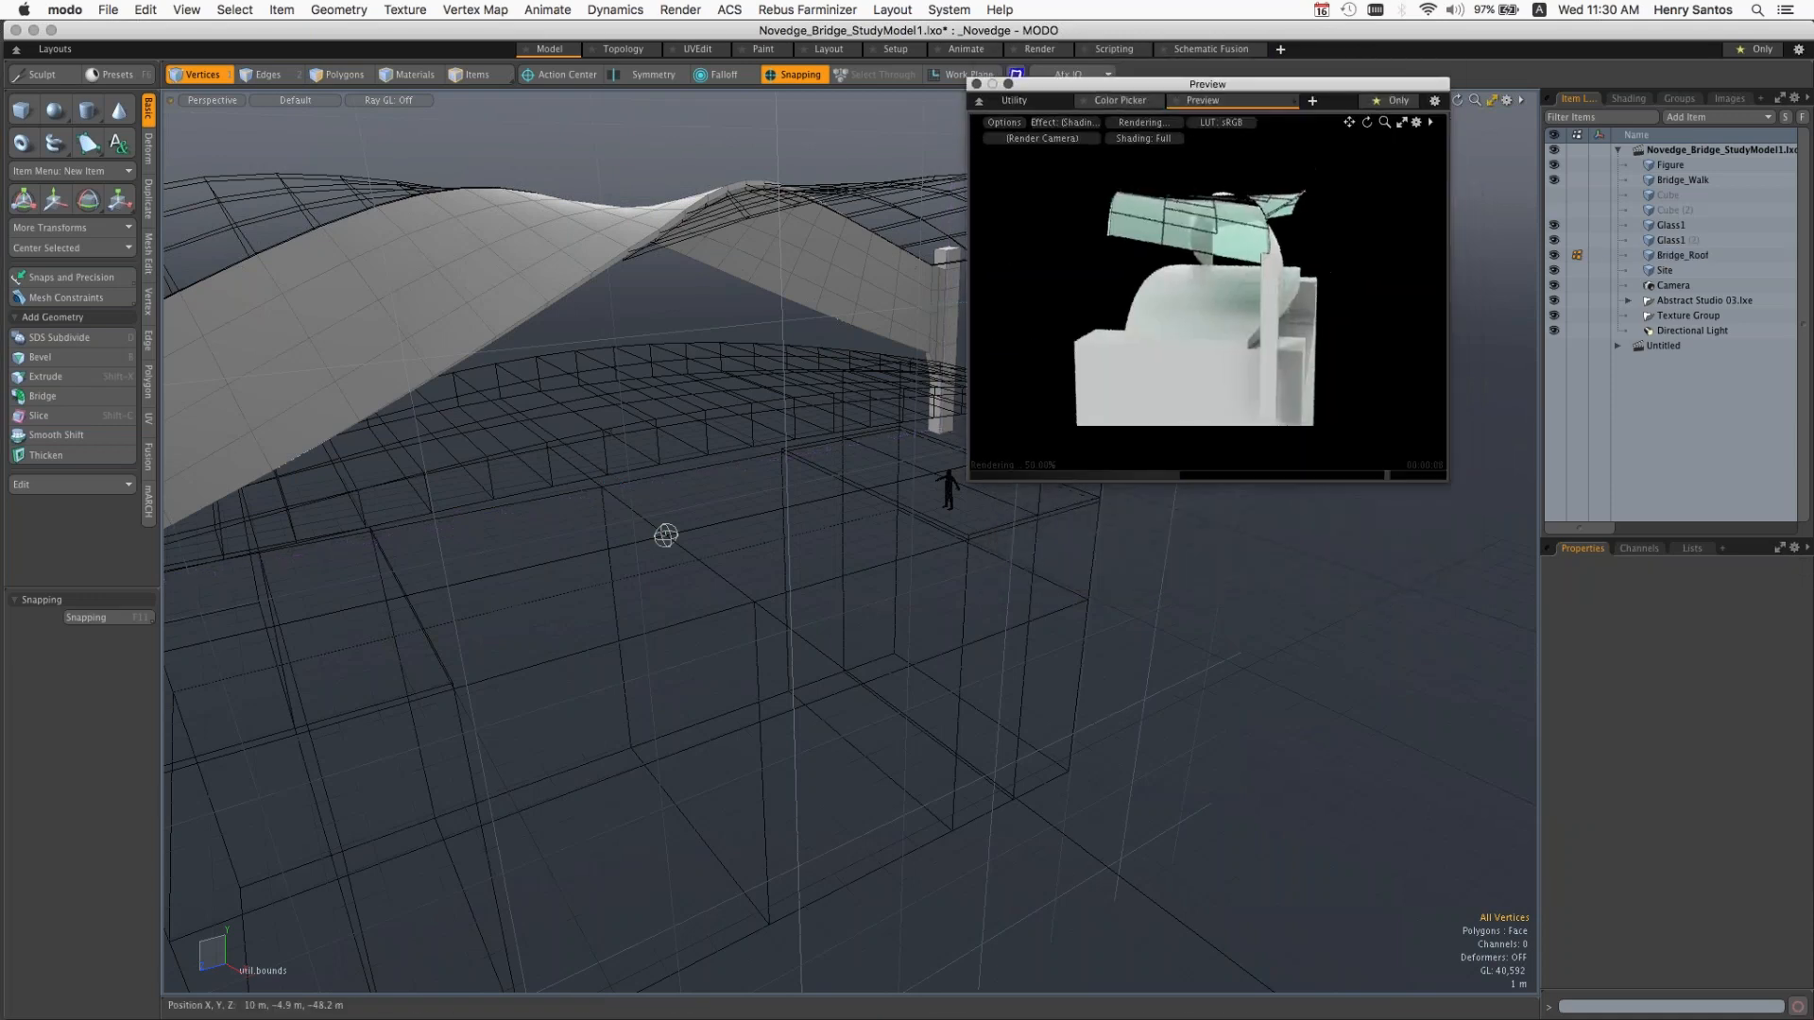
left_click_drag(1443, 482, 1539, 666)
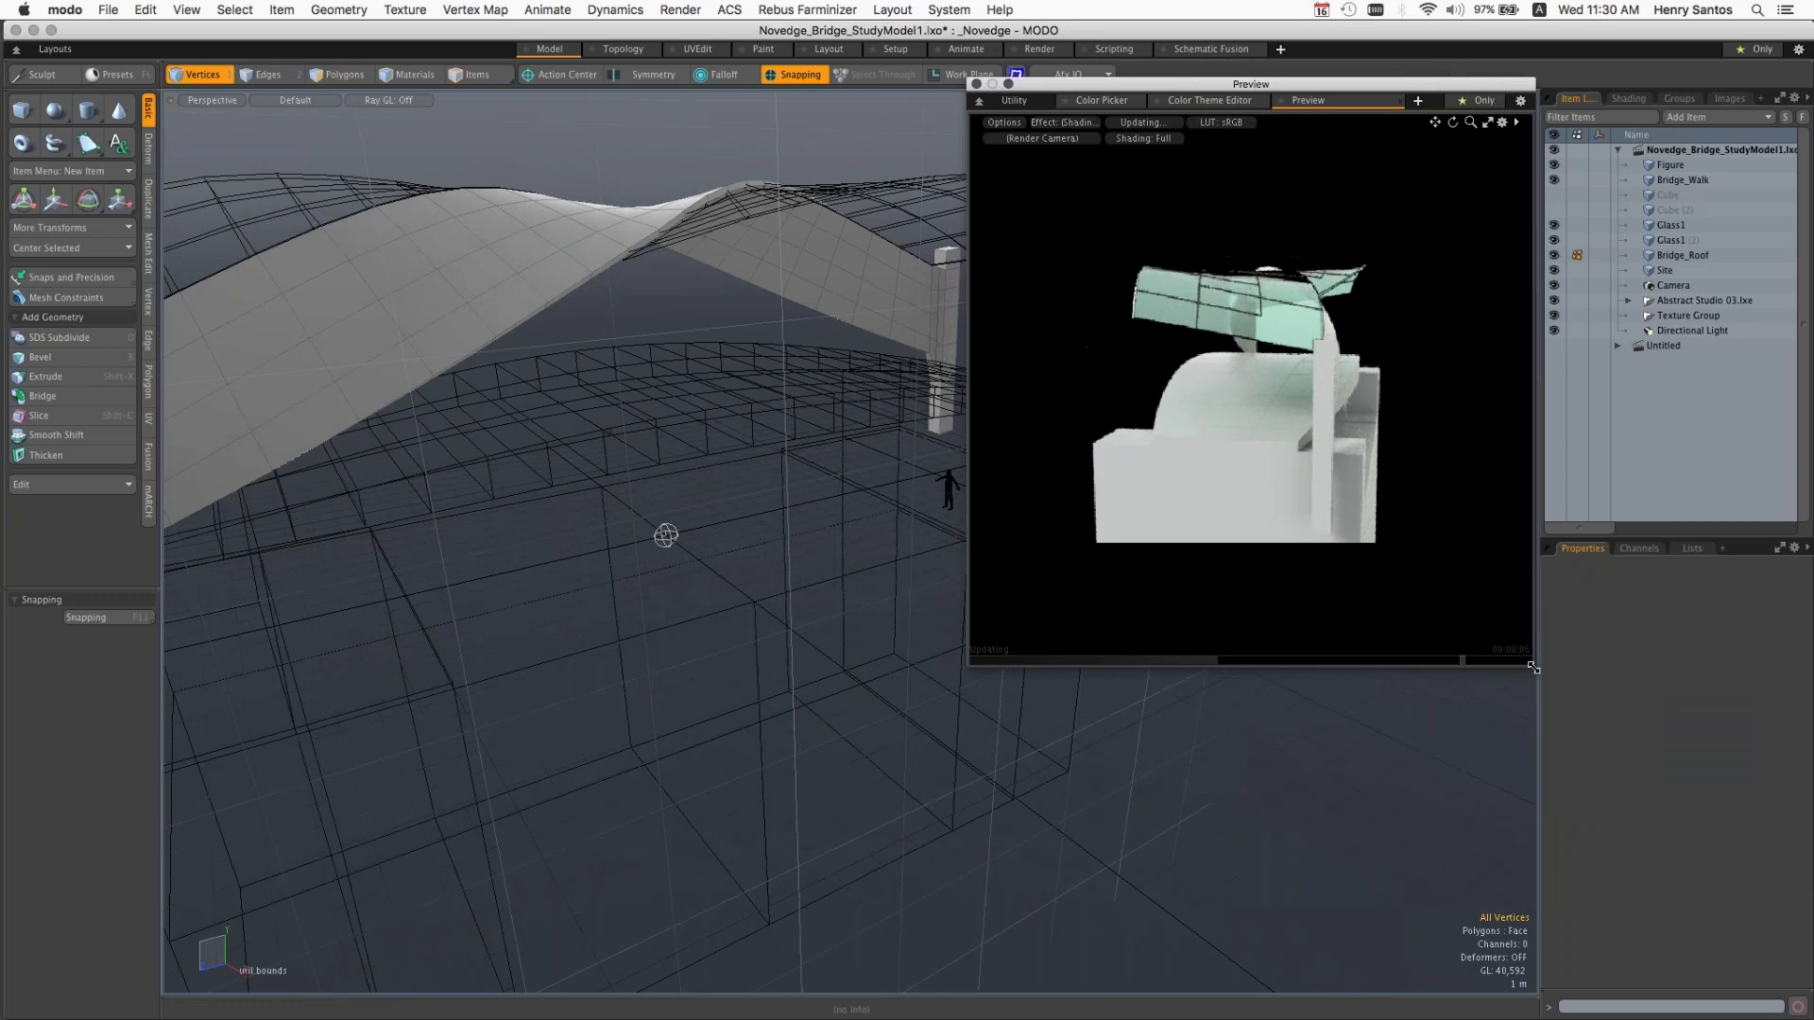
Step: Orbit the rendered Preview to view the bridge from several sides and select the Site mesh within it
left_click_drag(1284, 451, 1306, 396, "alt")
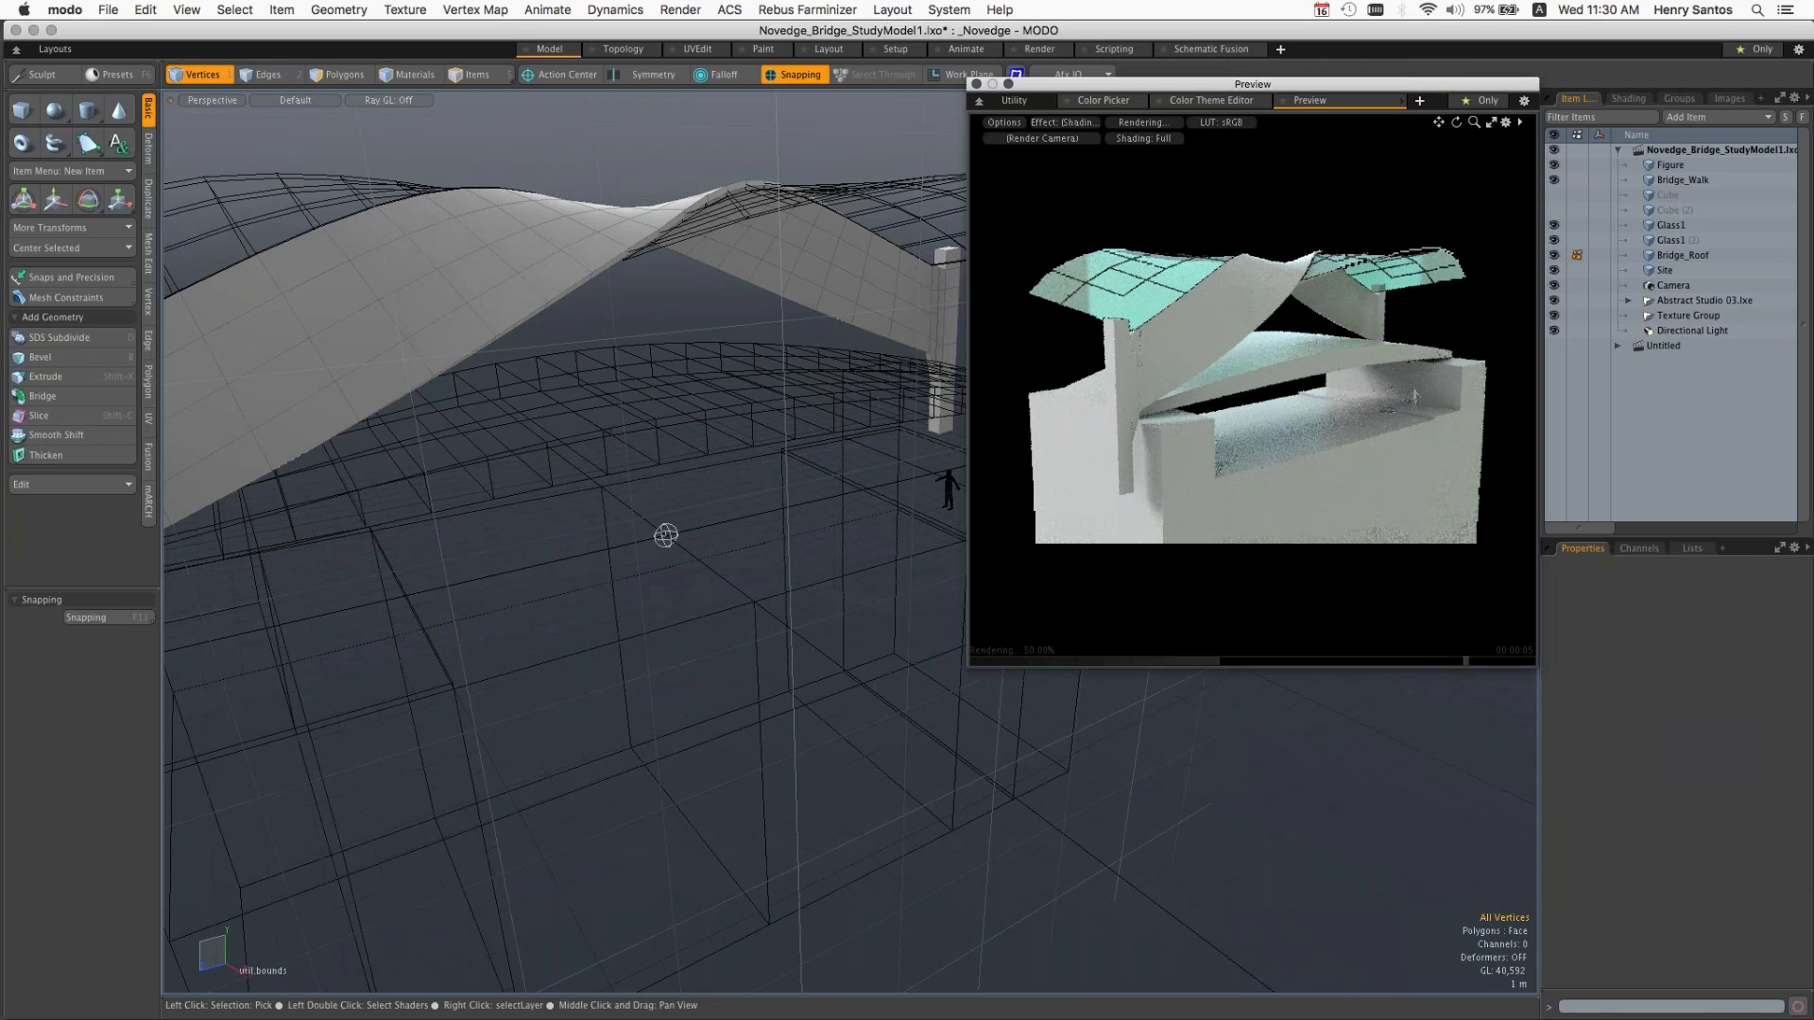
left_click_drag(1284, 428, 1187, 427, "alt")
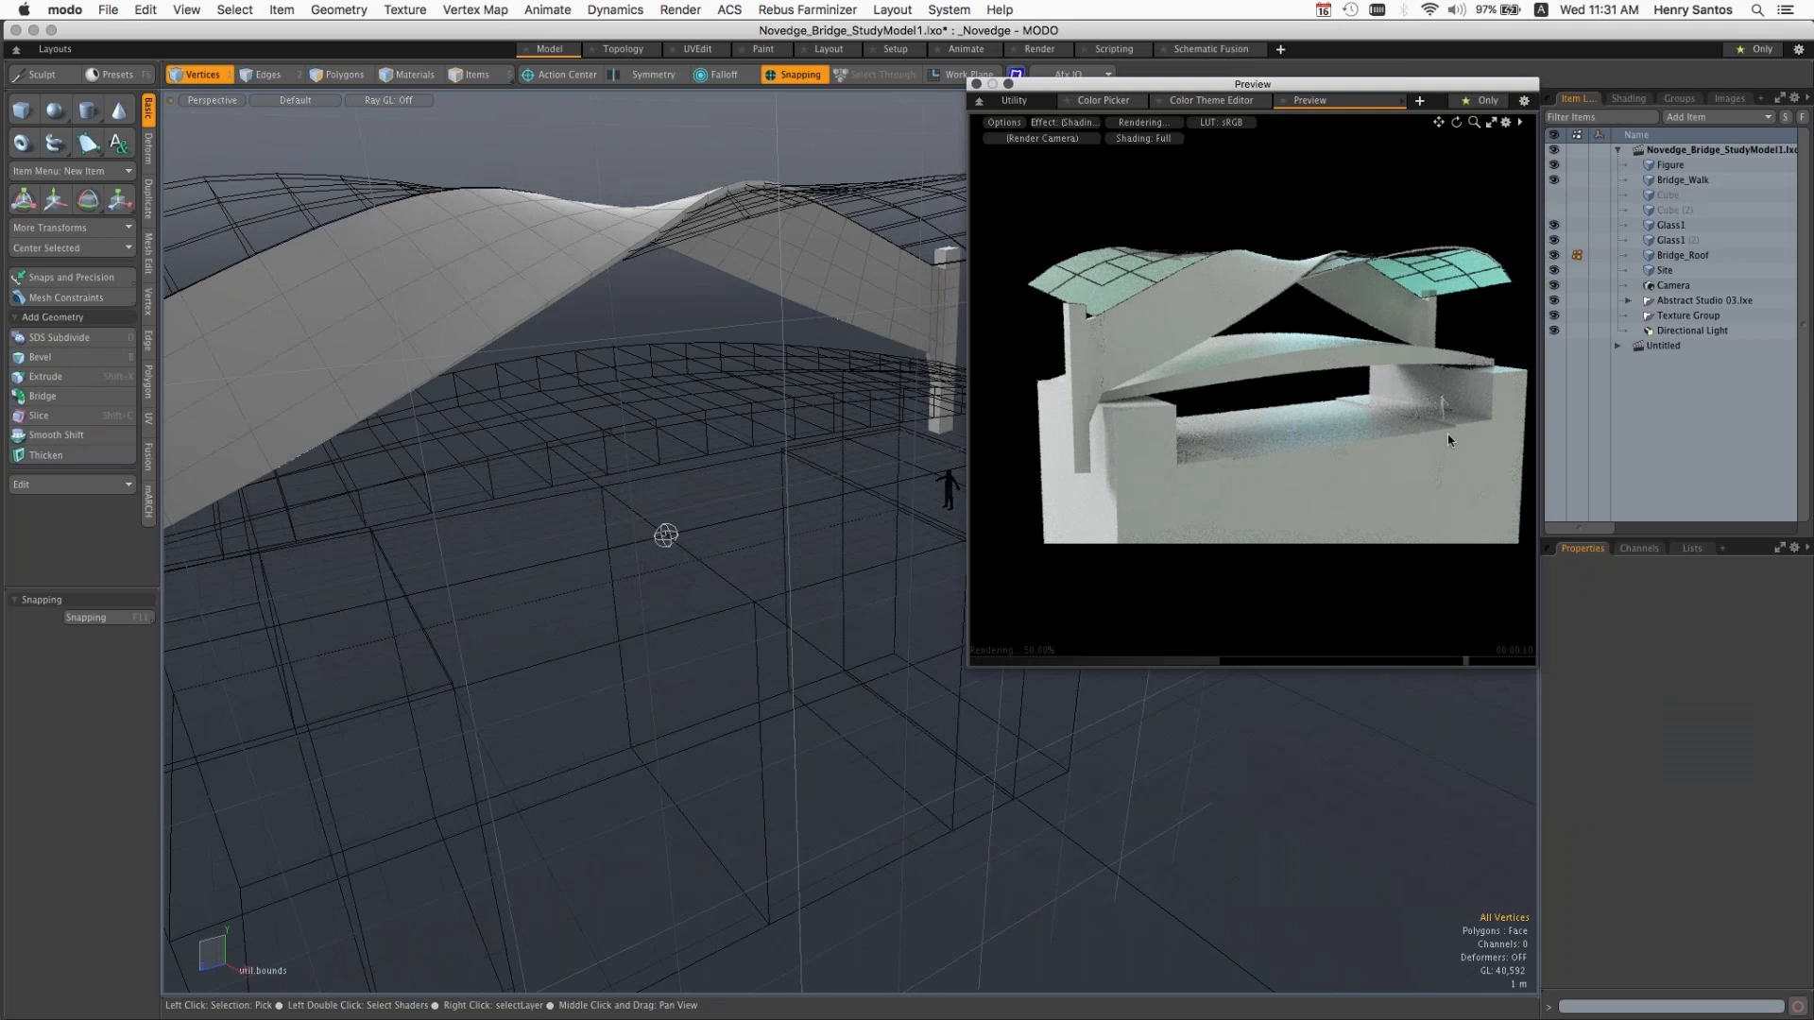
mouse_move(1293, 428)
left_mouse_down("alt")
mouse_move(1122, 428)
mouse_move(1297, 416)
left_mouse_up("alt")
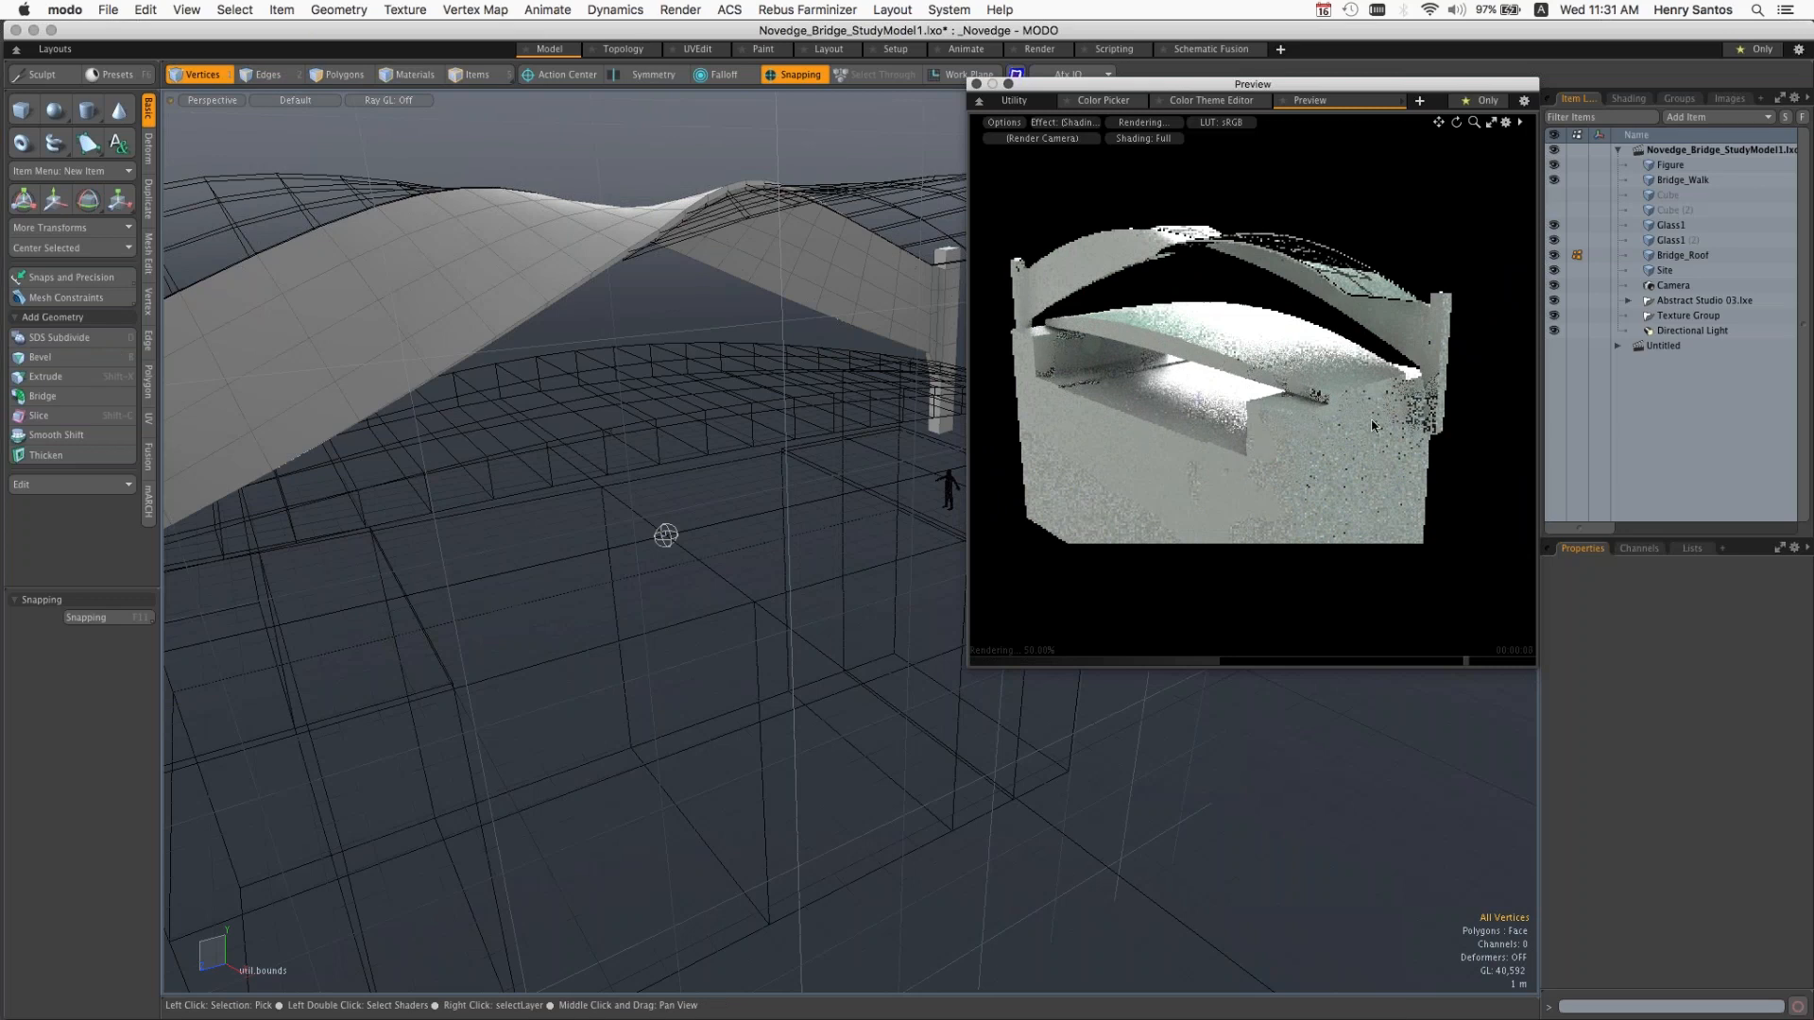
left_click(1321, 448)
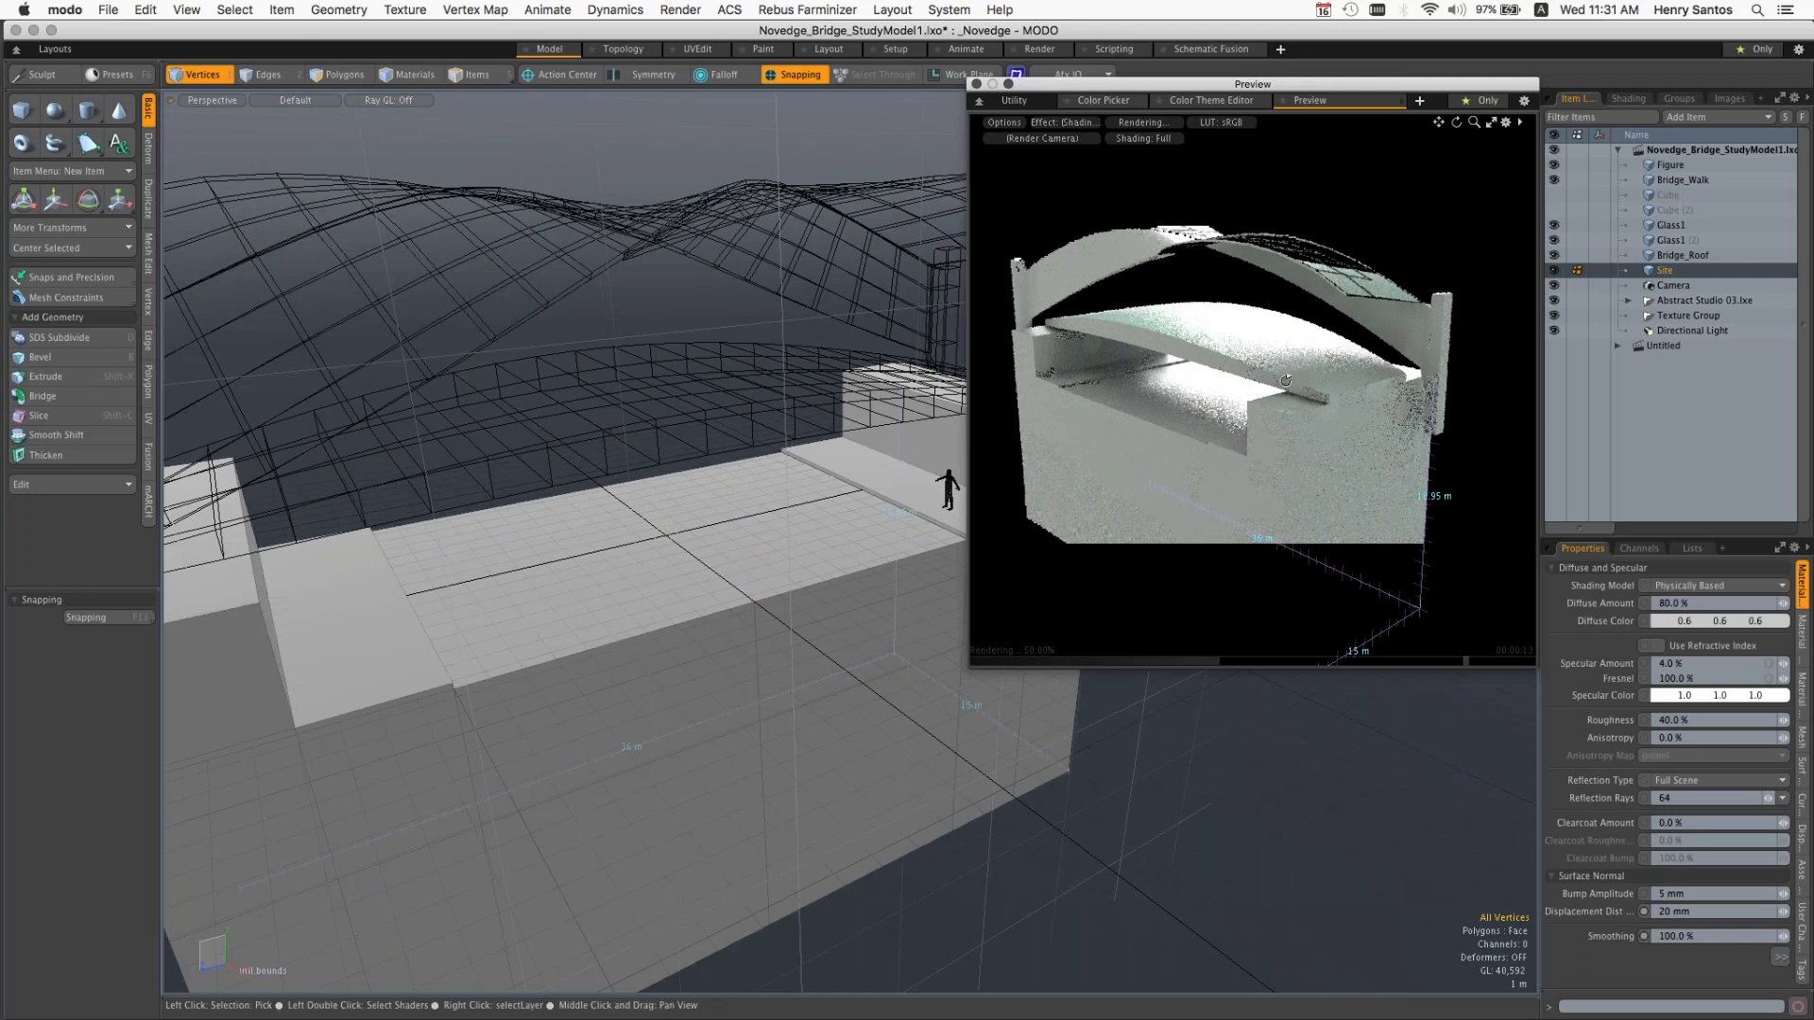
left_click_drag(1286, 381, 1408, 394, "alt")
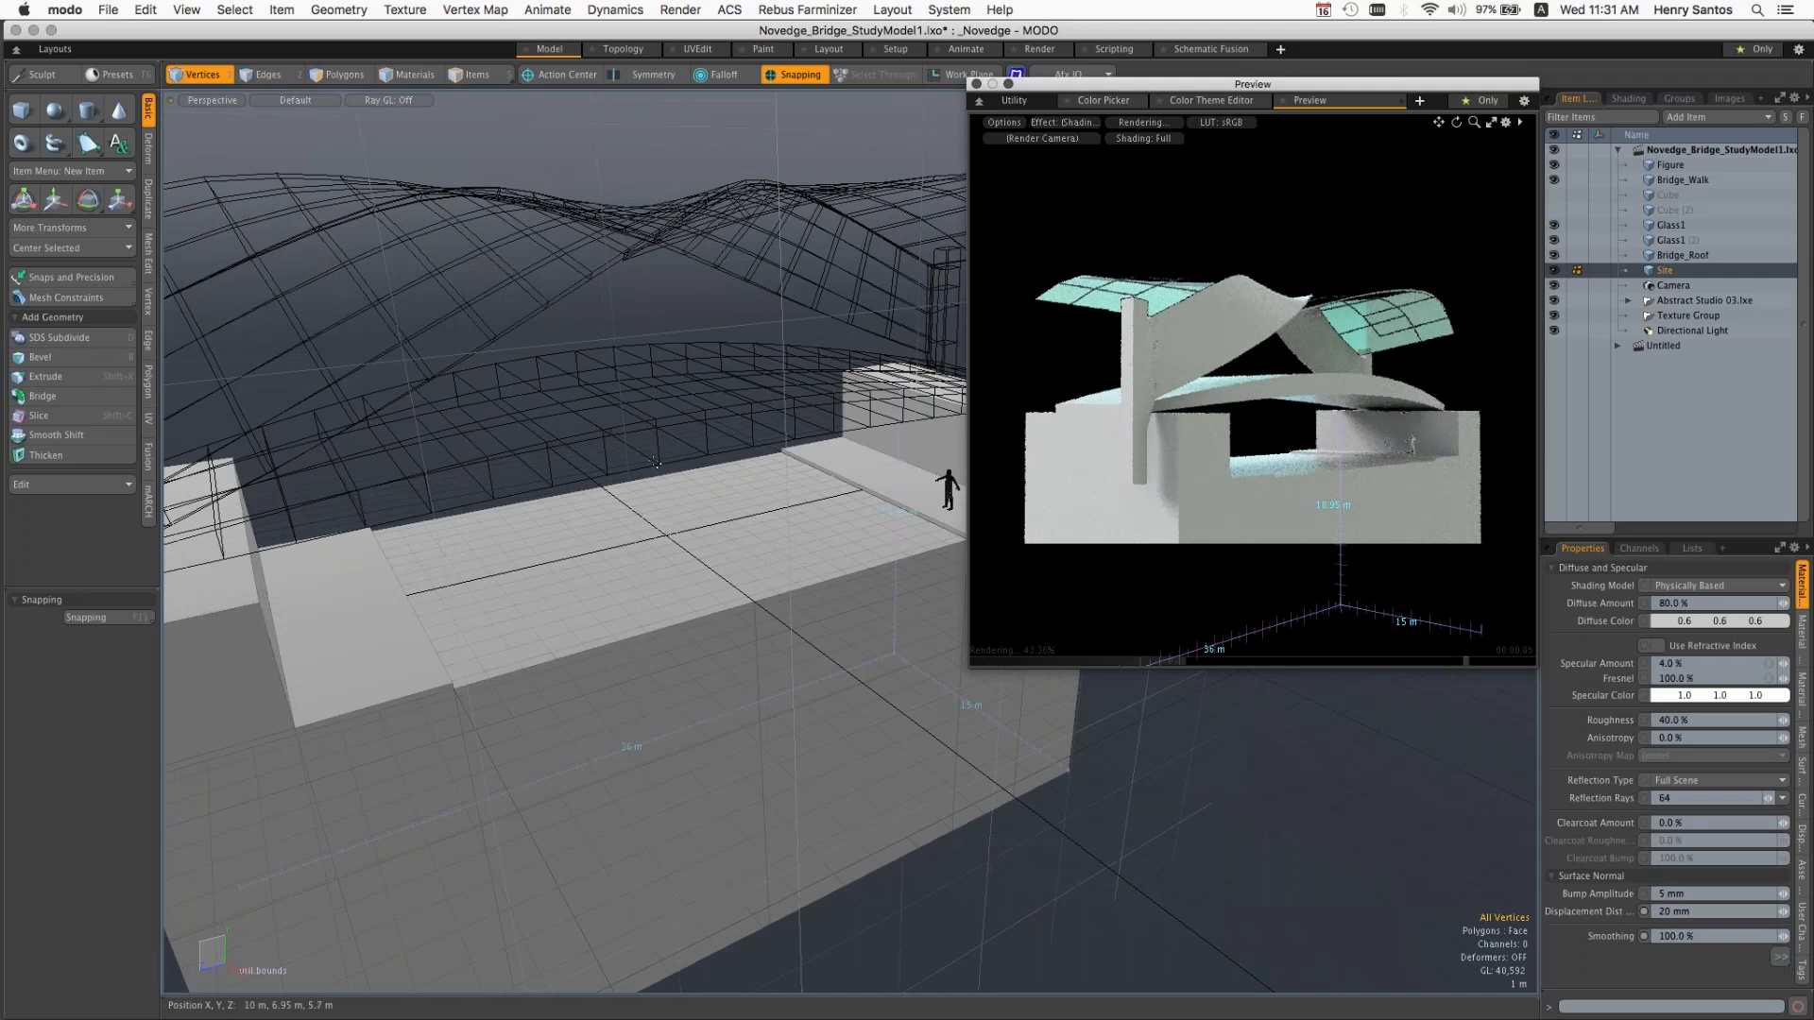
Step: Select the Bridge_Walk mesh in Items mode, activate the Scale tool and view the mesh from several angles
key("2")
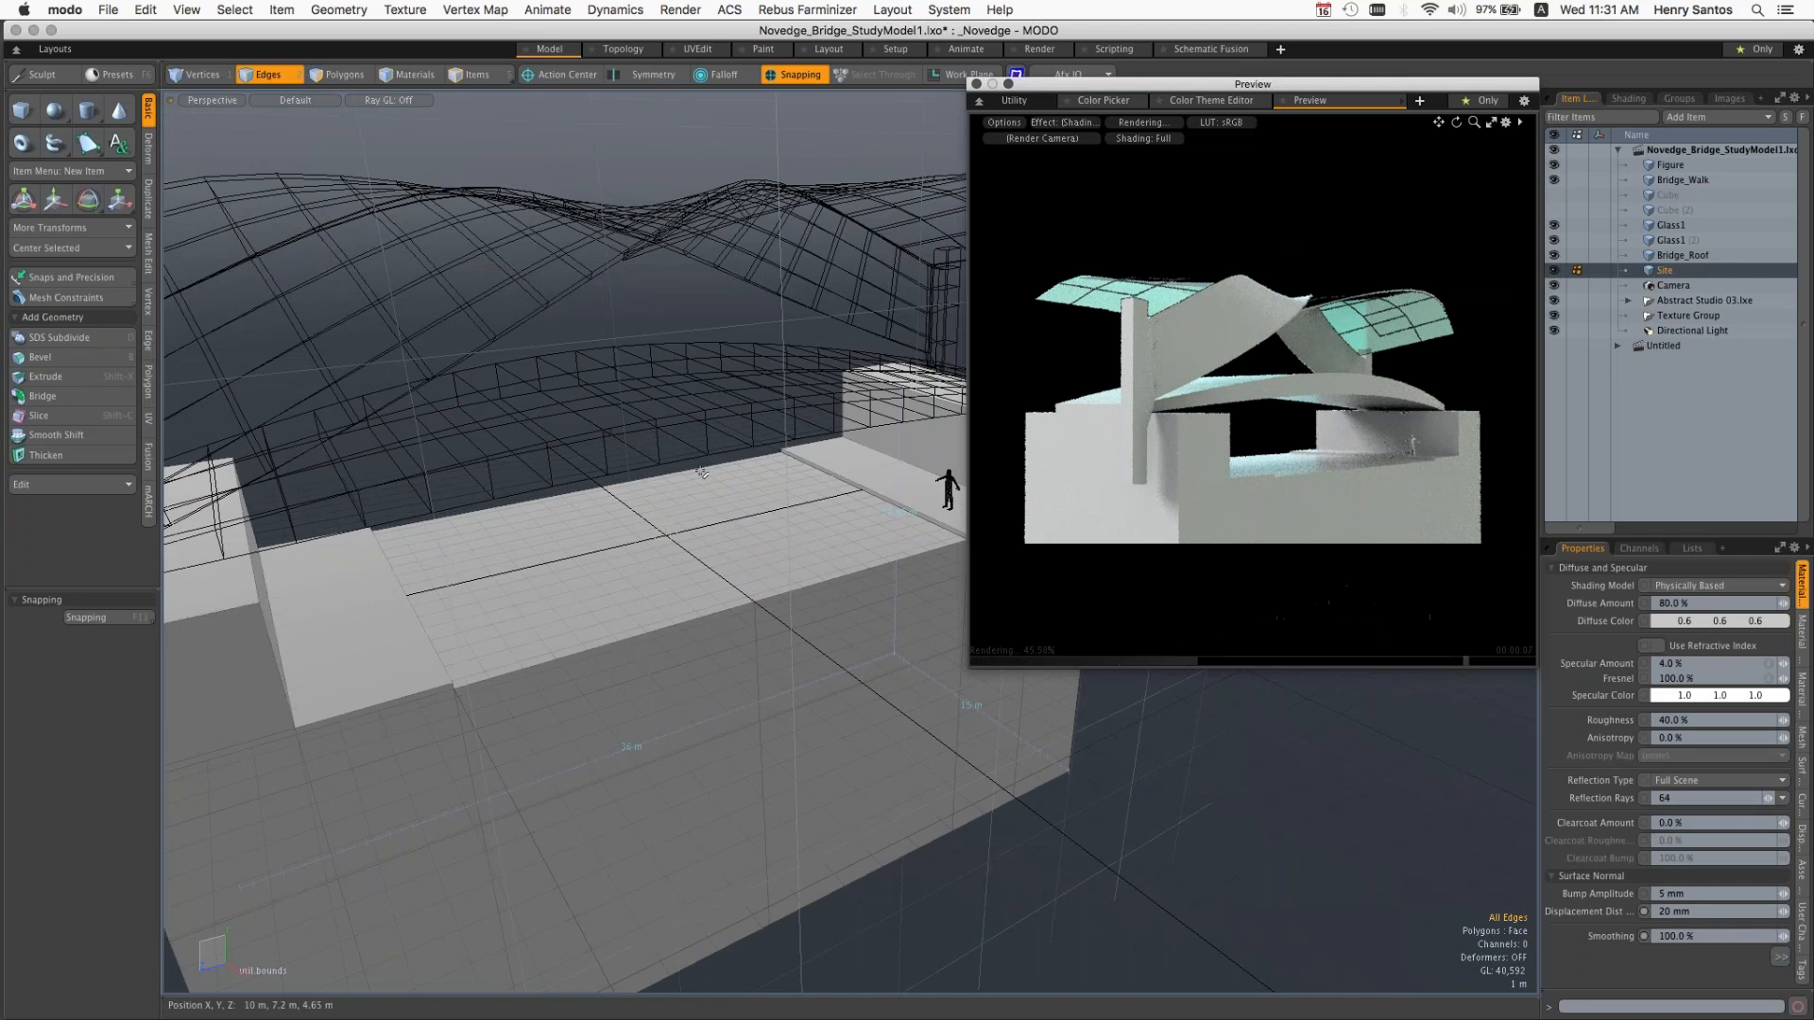
key("5")
left_click(667, 434)
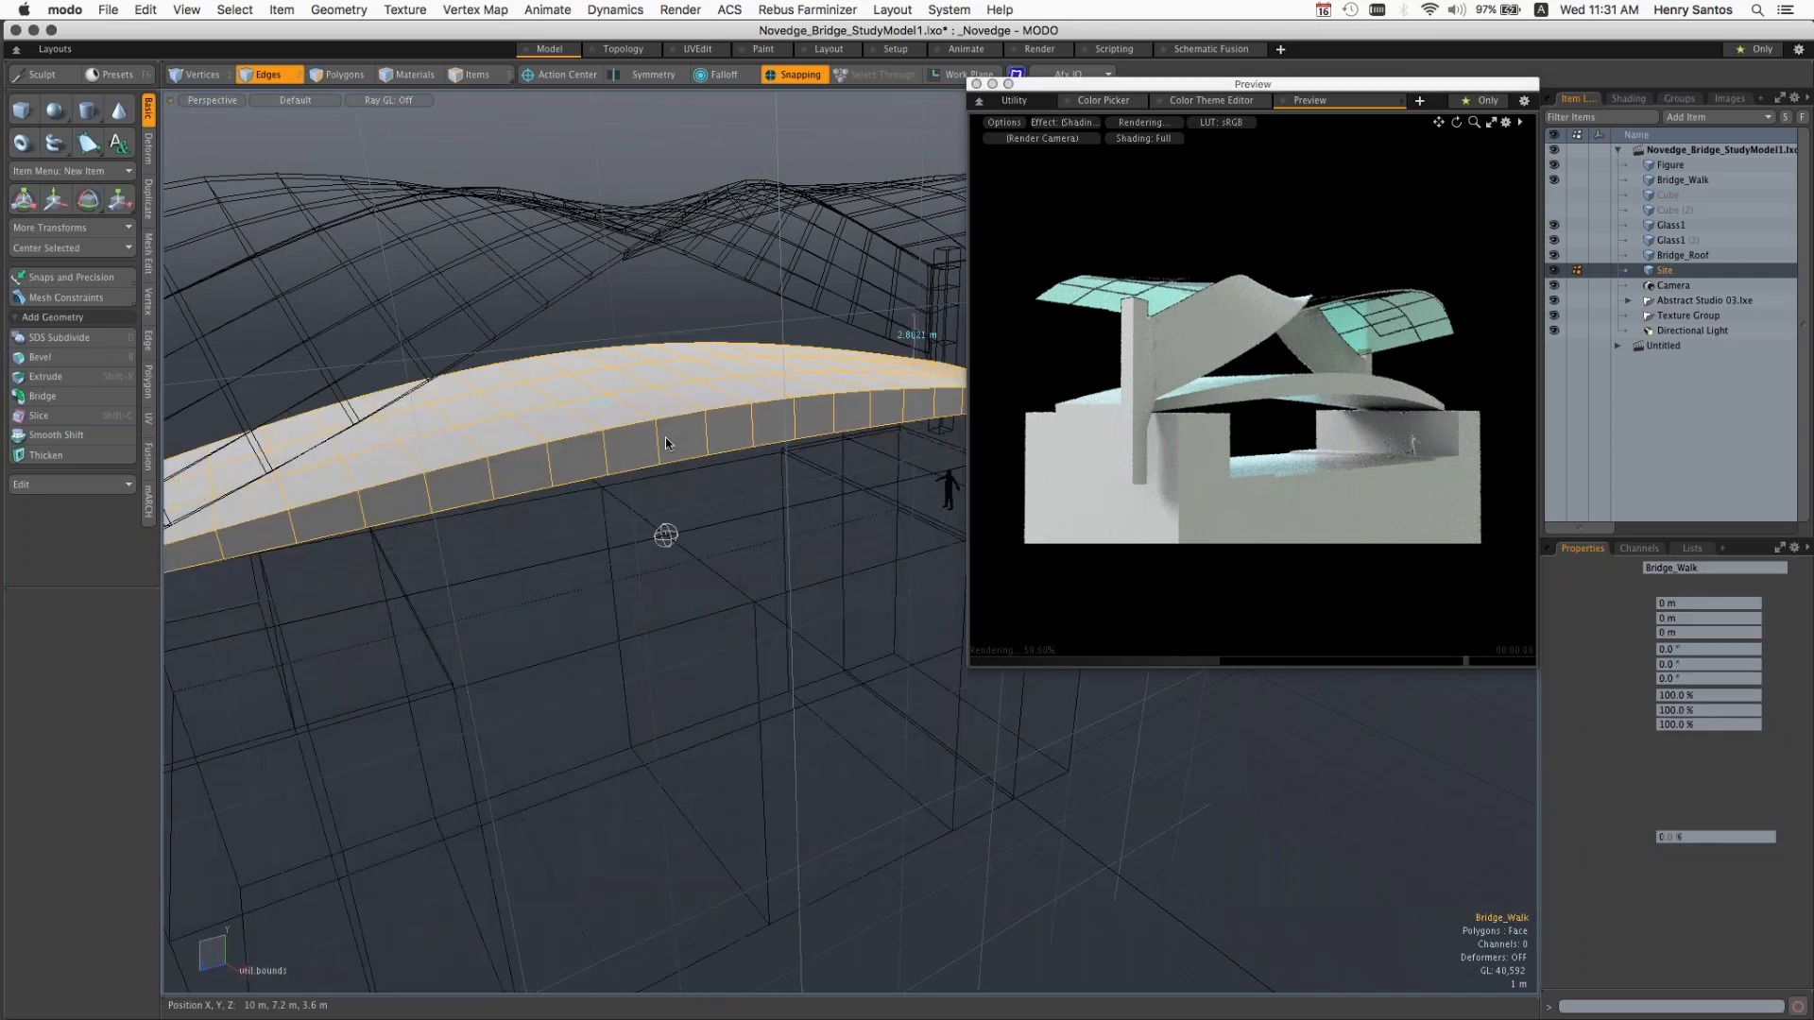
left_click_drag(666, 536, 729, 510, "alt")
key("r")
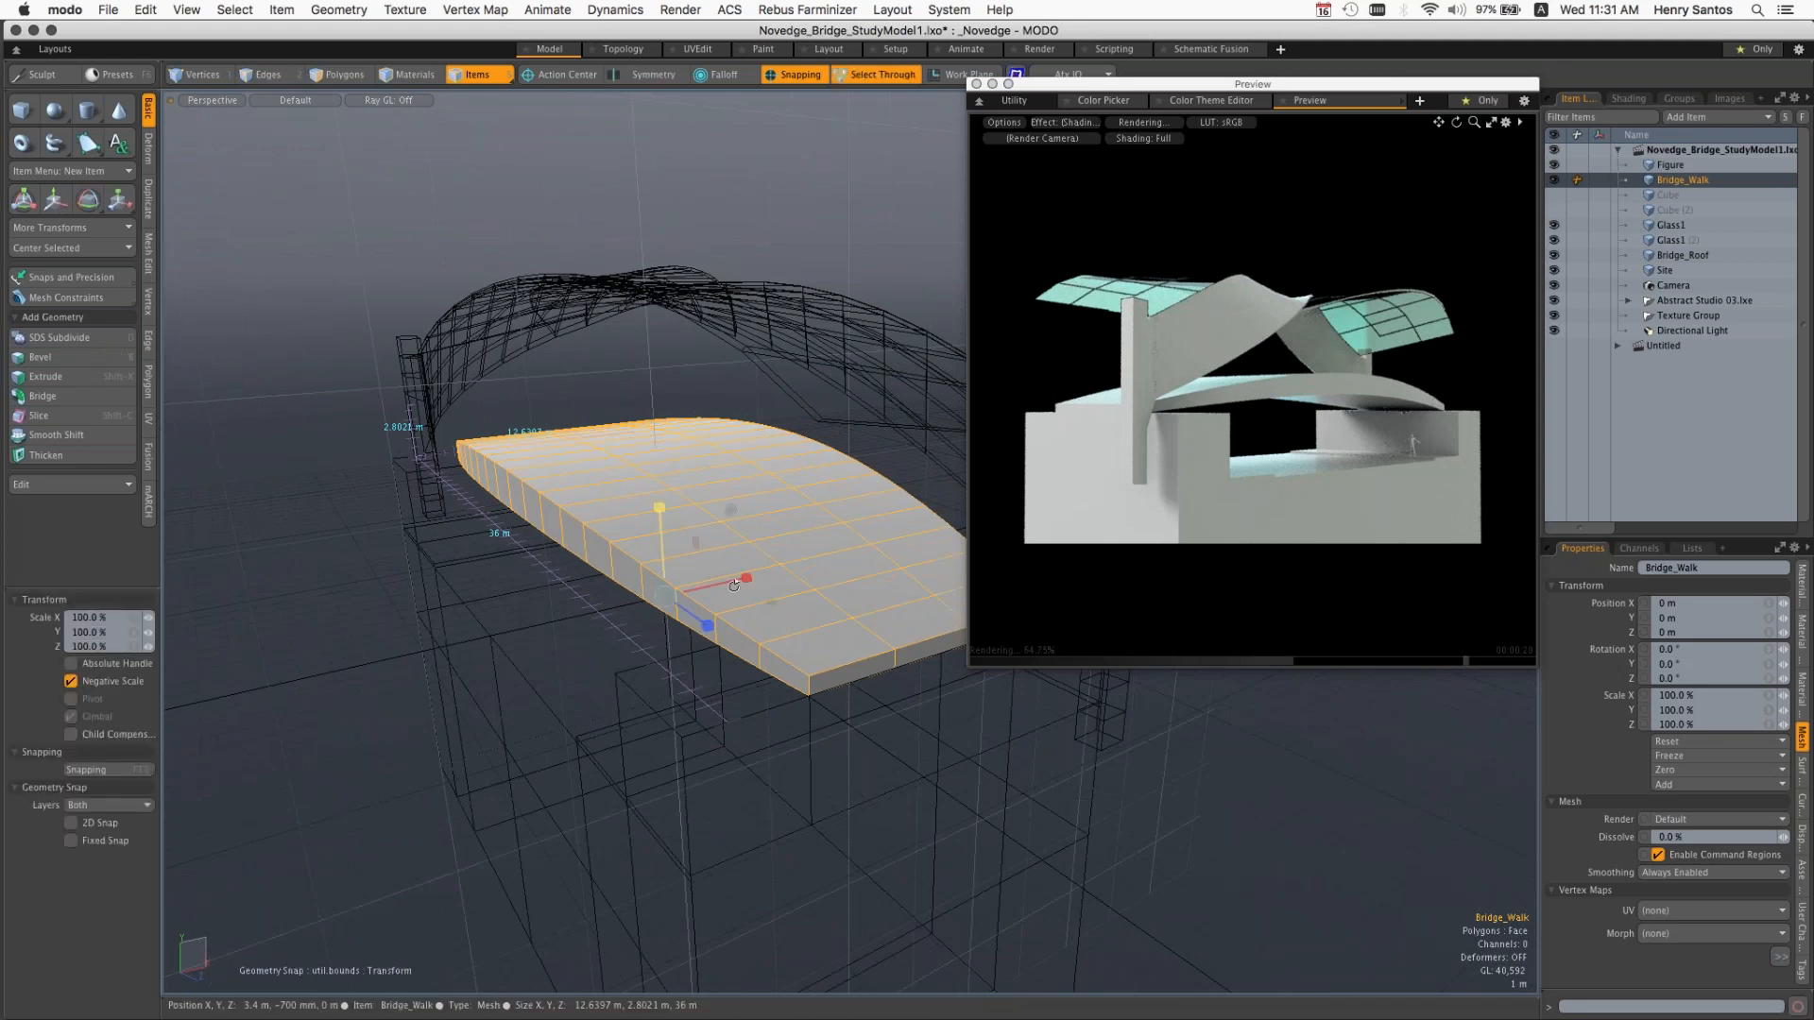
left_click_drag(734, 585, 753, 514, "alt")
scroll(637, 479, "up", 3)
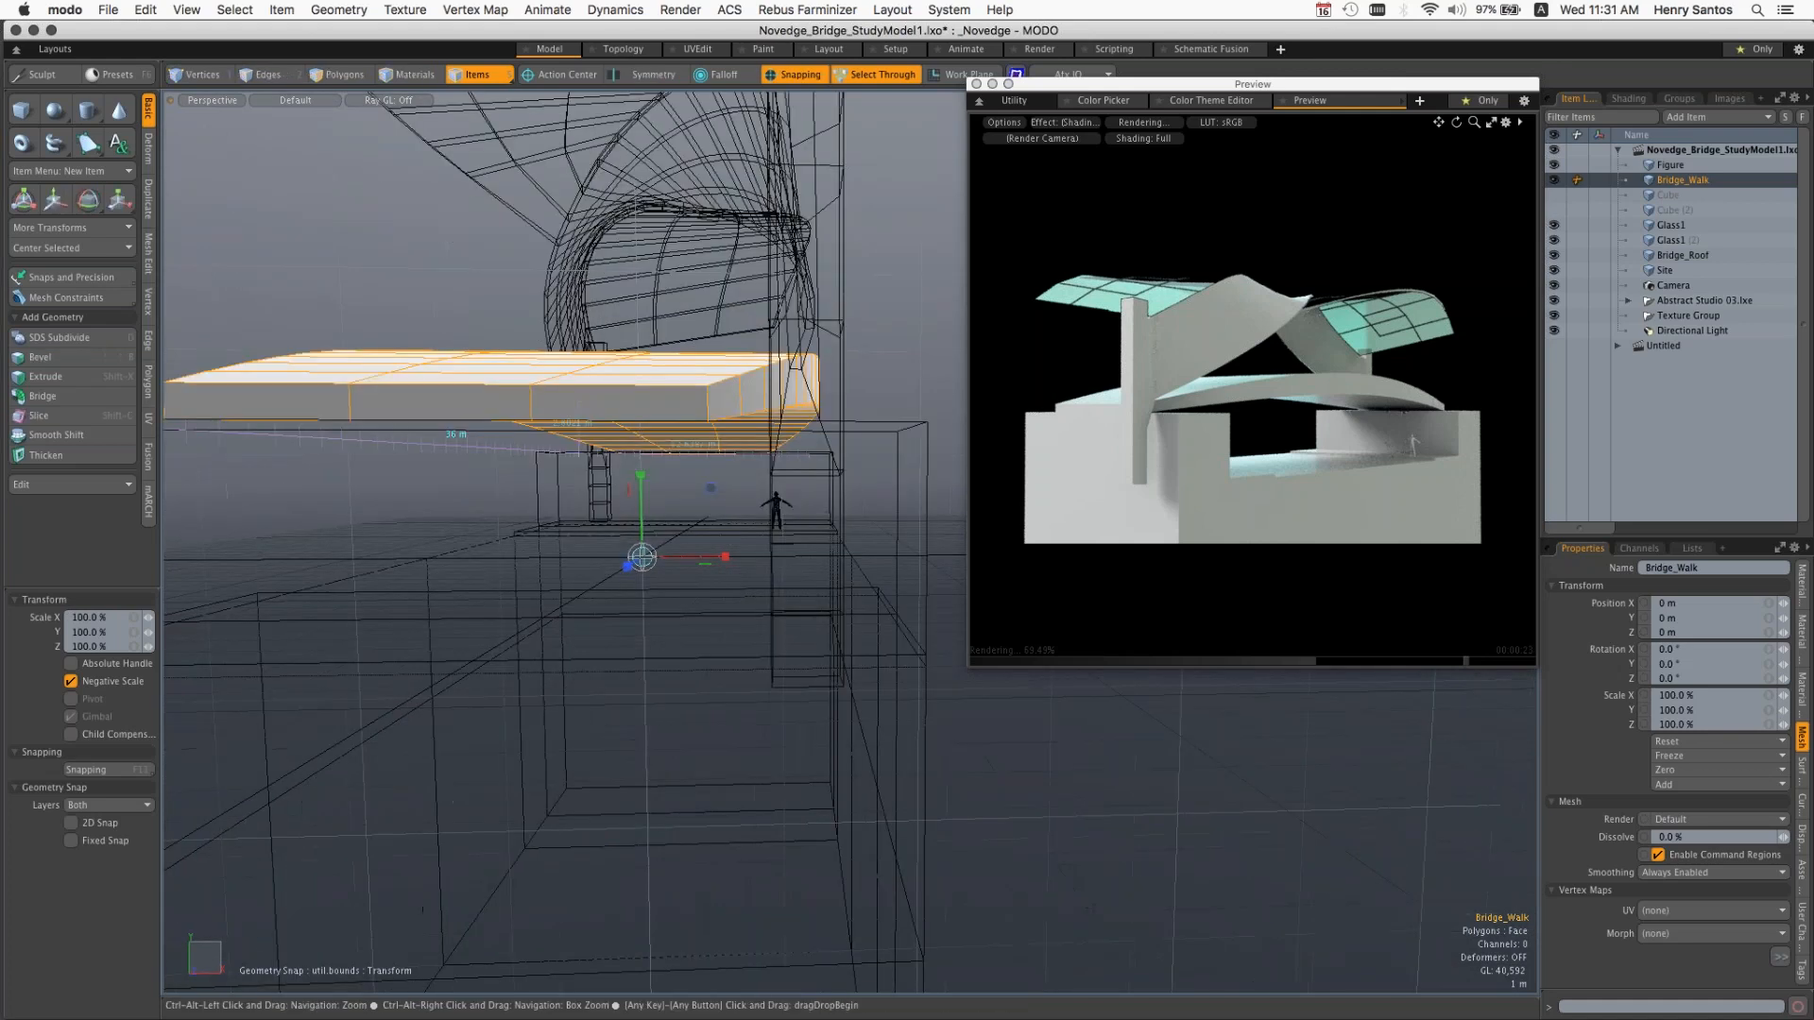
left_click_drag(637, 474, 724, 501, "alt")
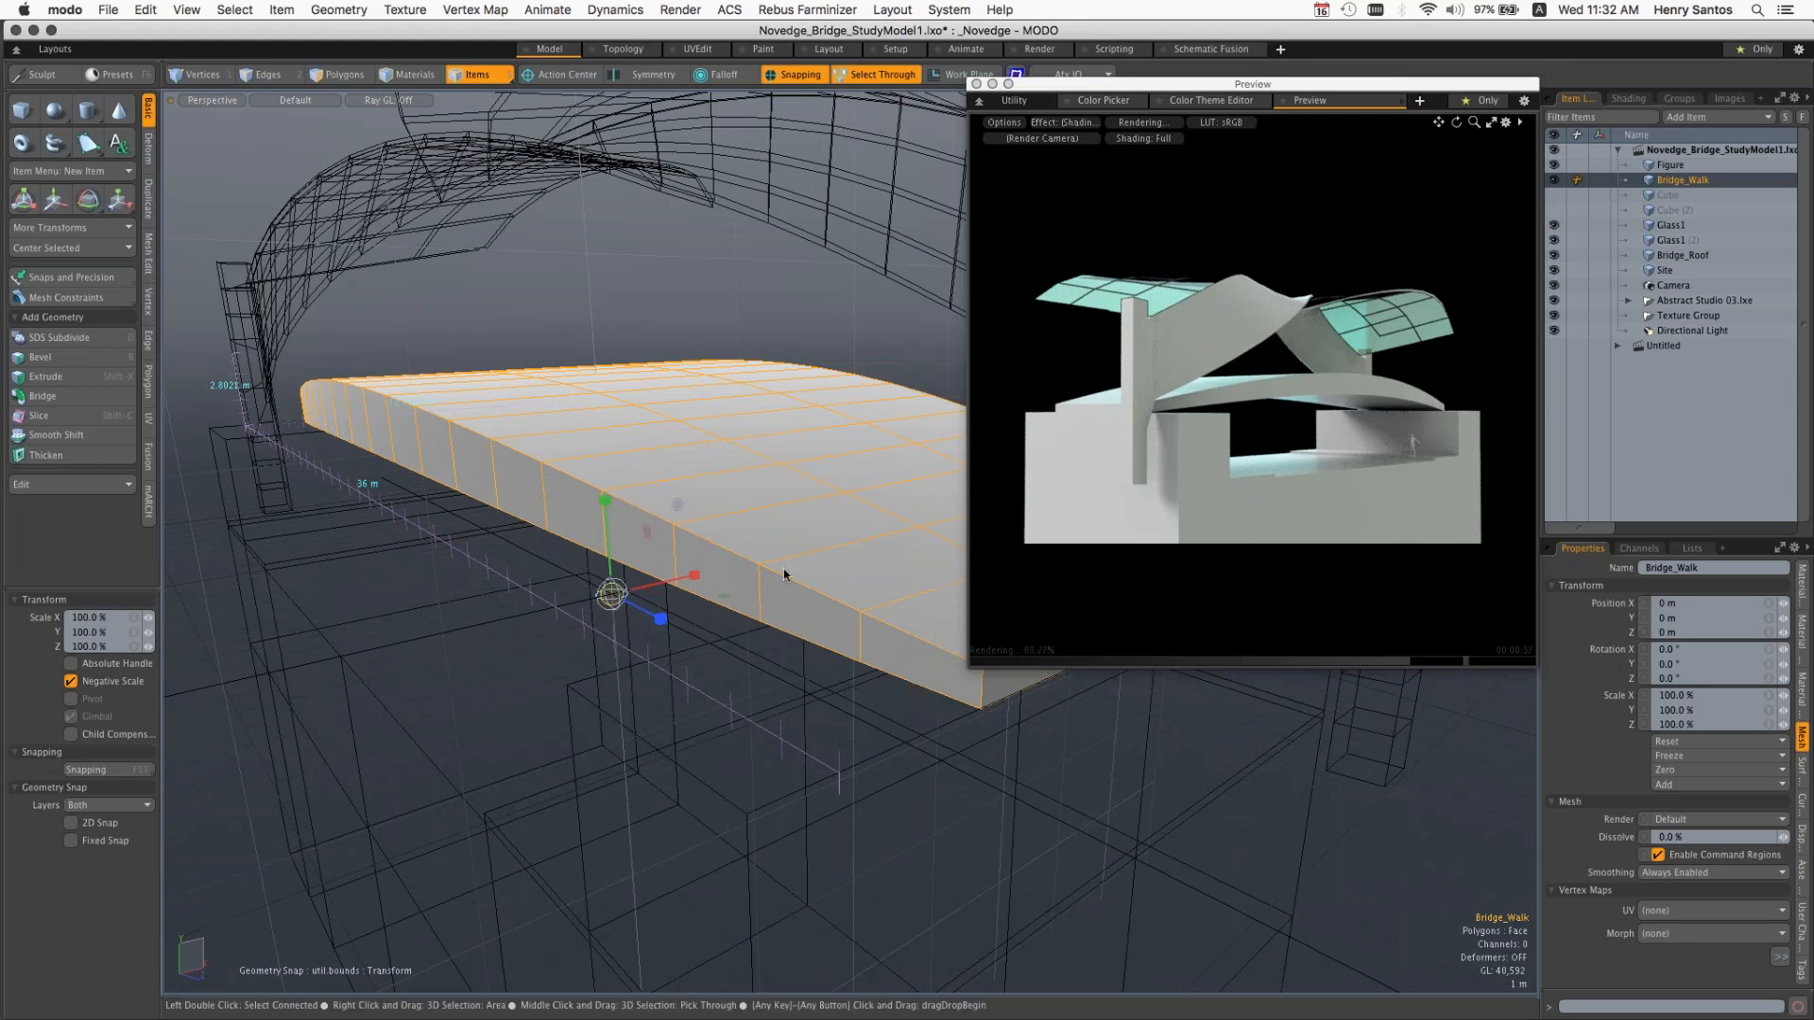
Step: Try moving the Bridge_Walk item to about -3.15 m in X and -4.45 m in Z, and undo the move
key("w")
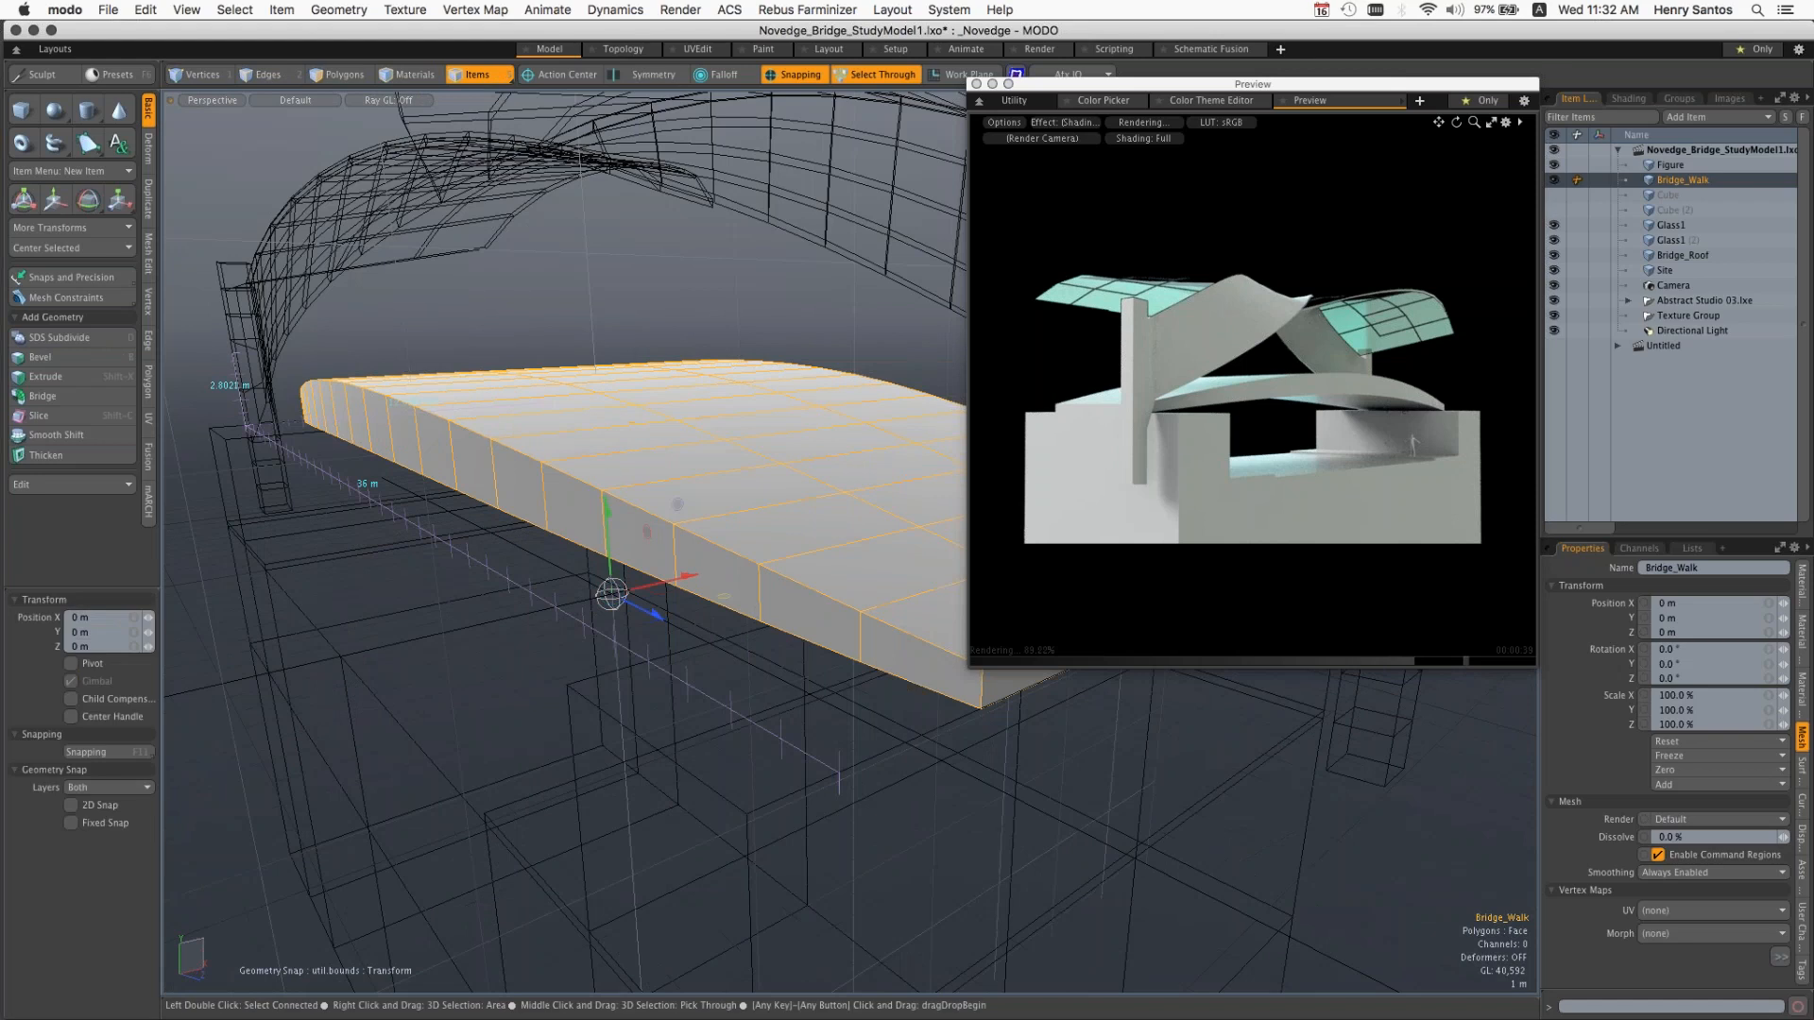
left_click_drag(611, 593, 571, 591)
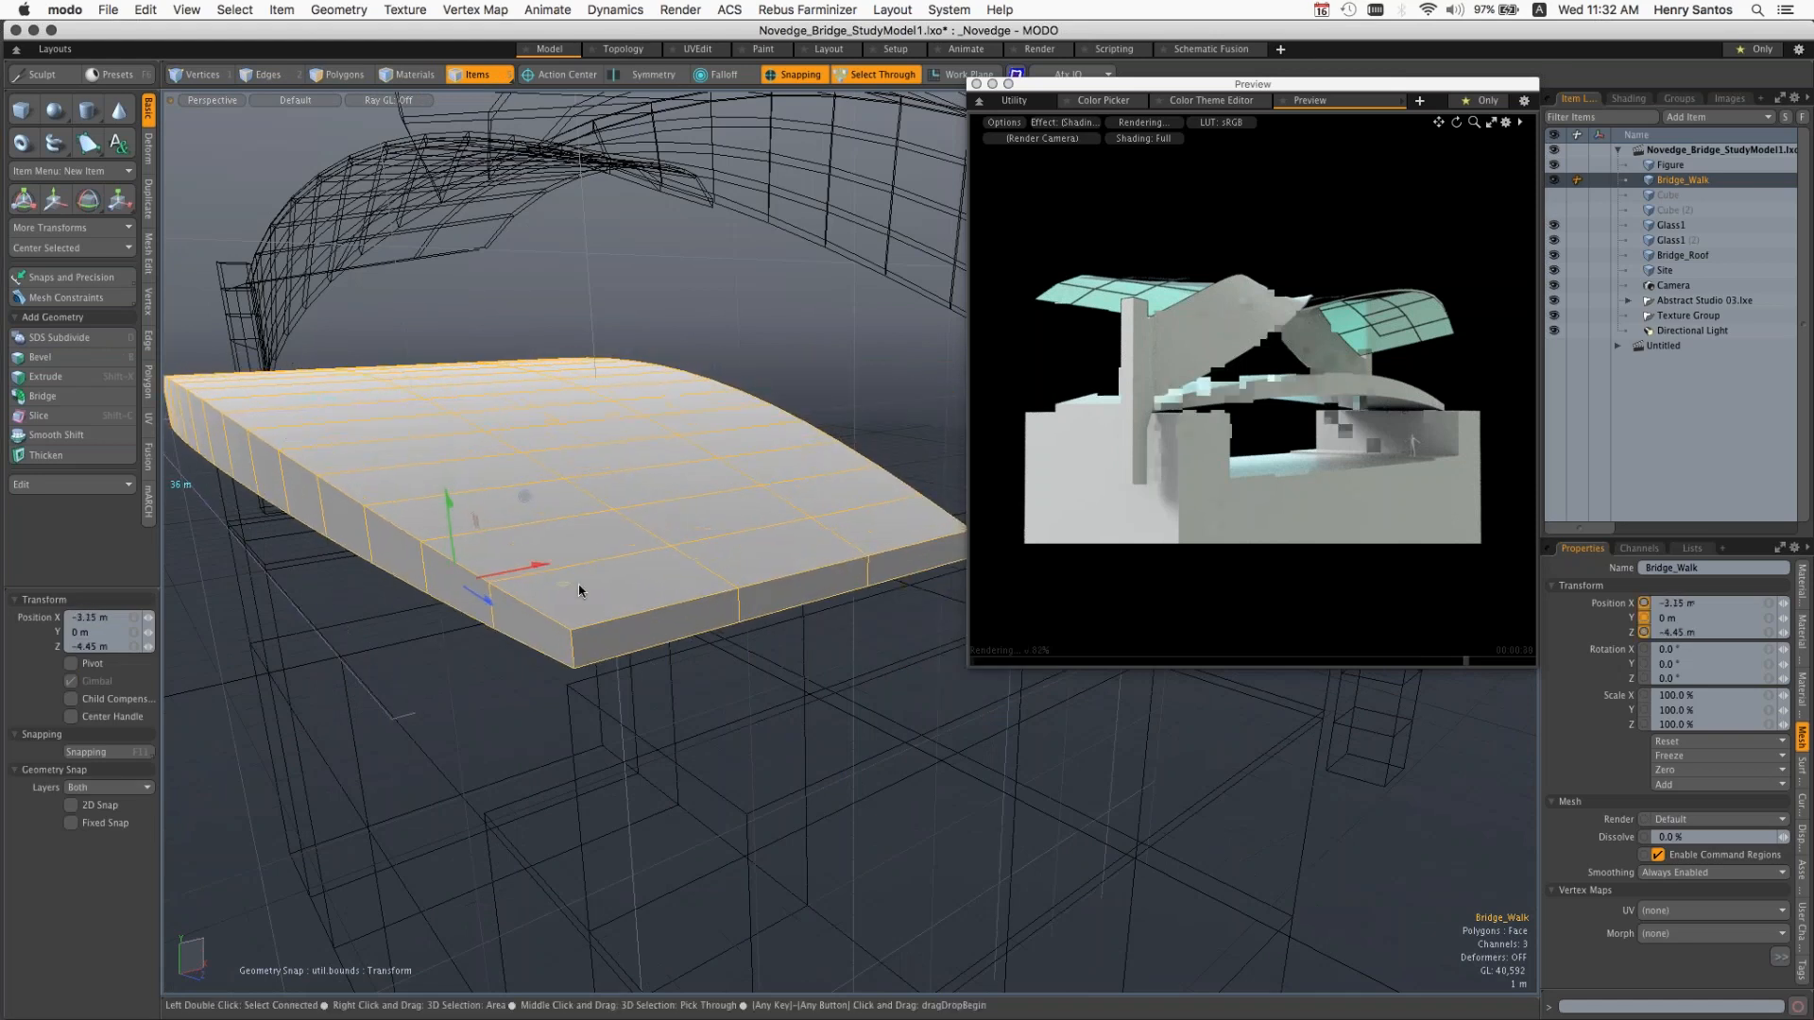
key("super+z")
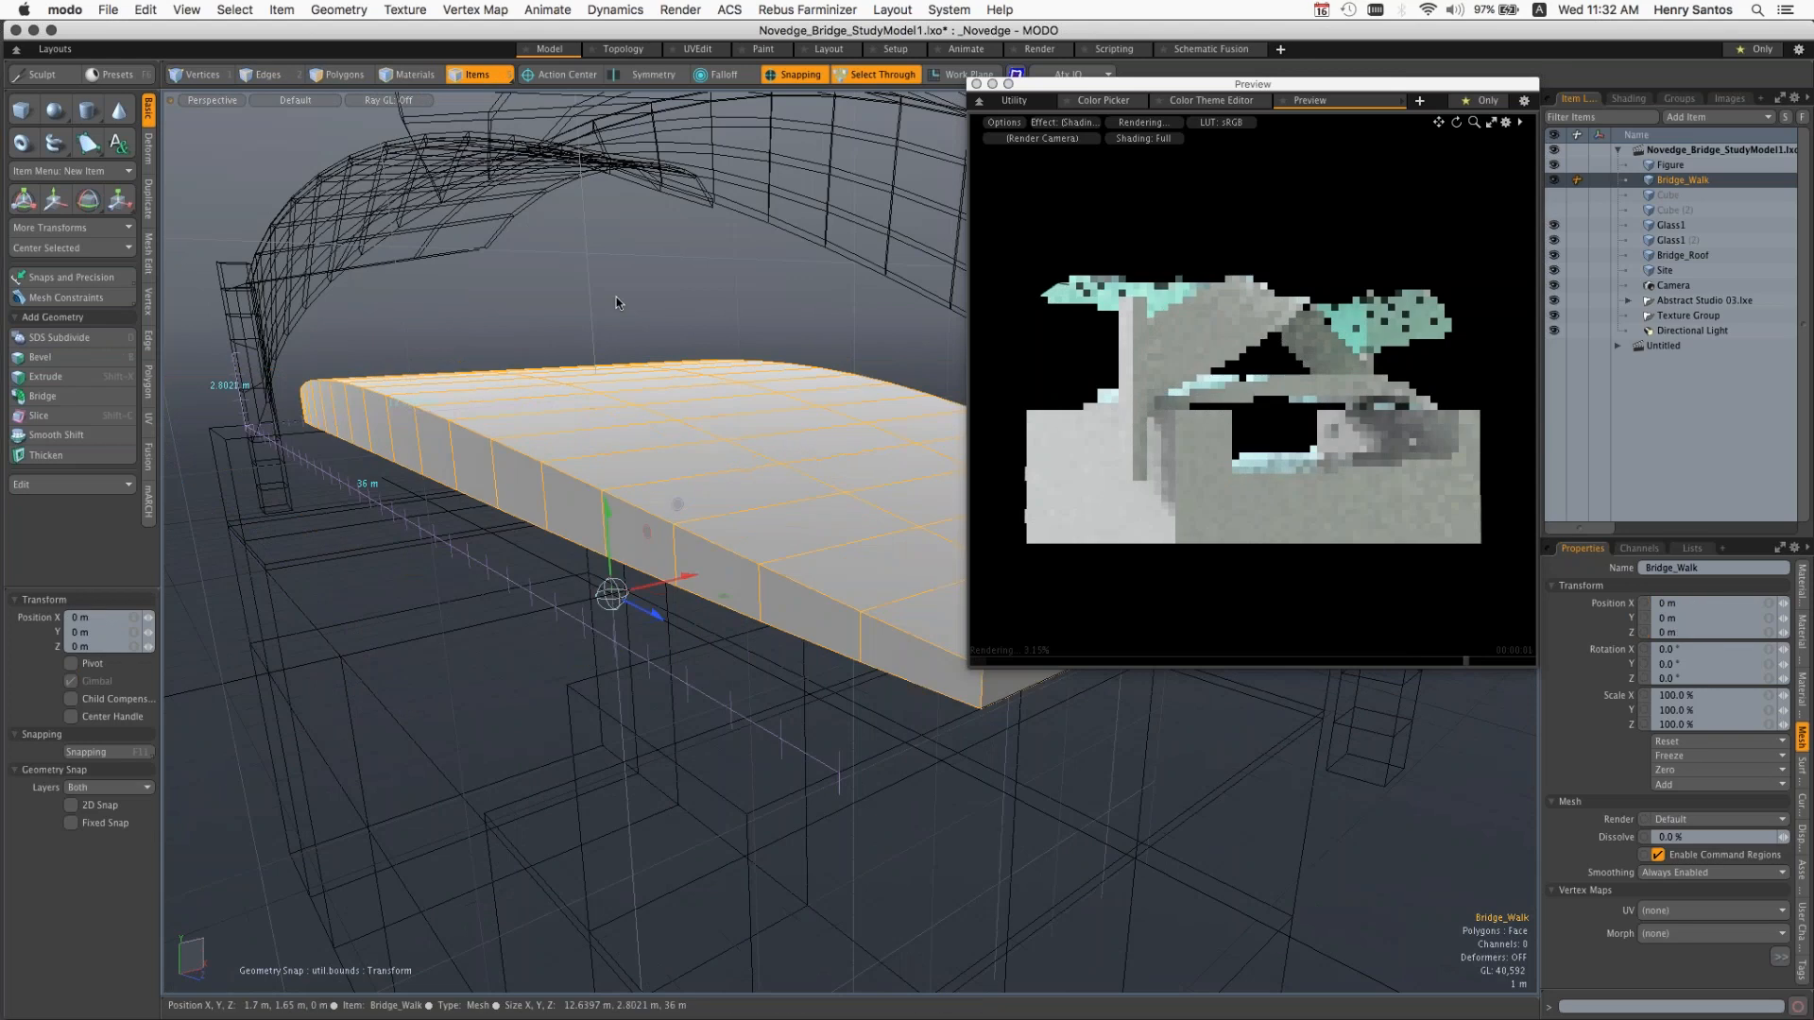
Step: Shrink the Preview window and select all connected polygons of Bridge_Walk in Polygons mode
left_click(349, 76)
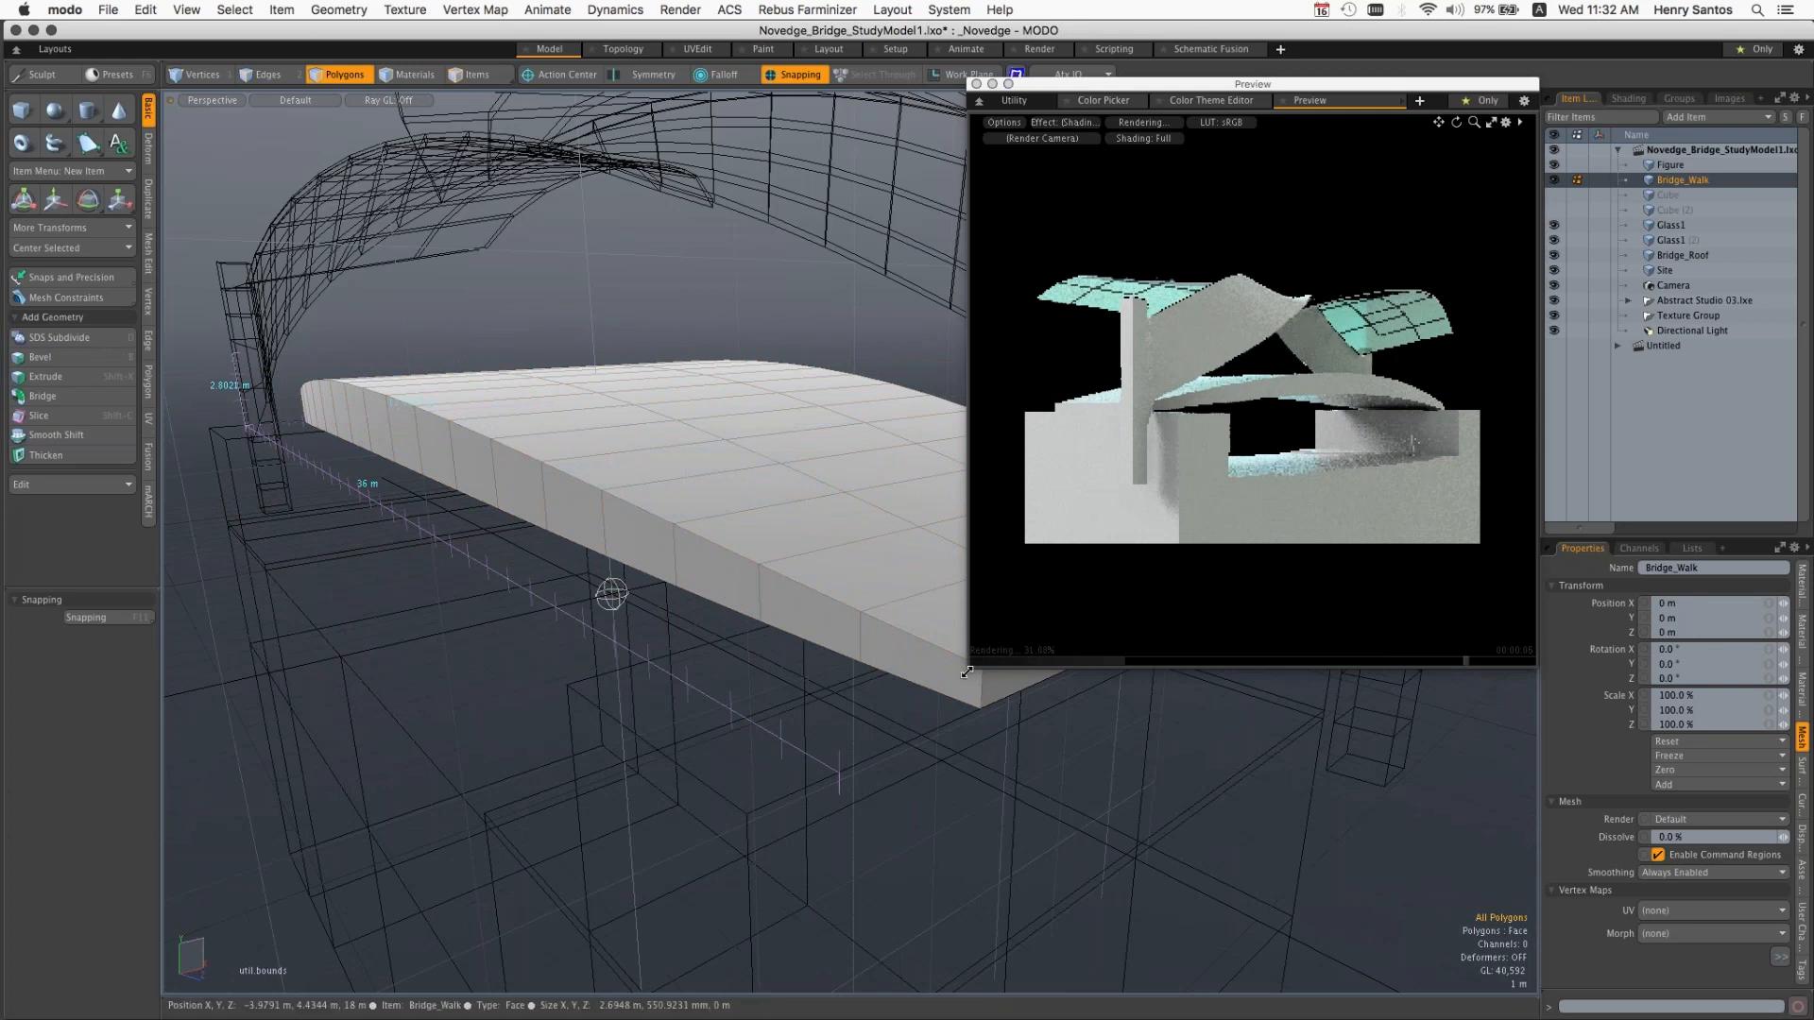
left_click_drag(997, 660, 1069, 554)
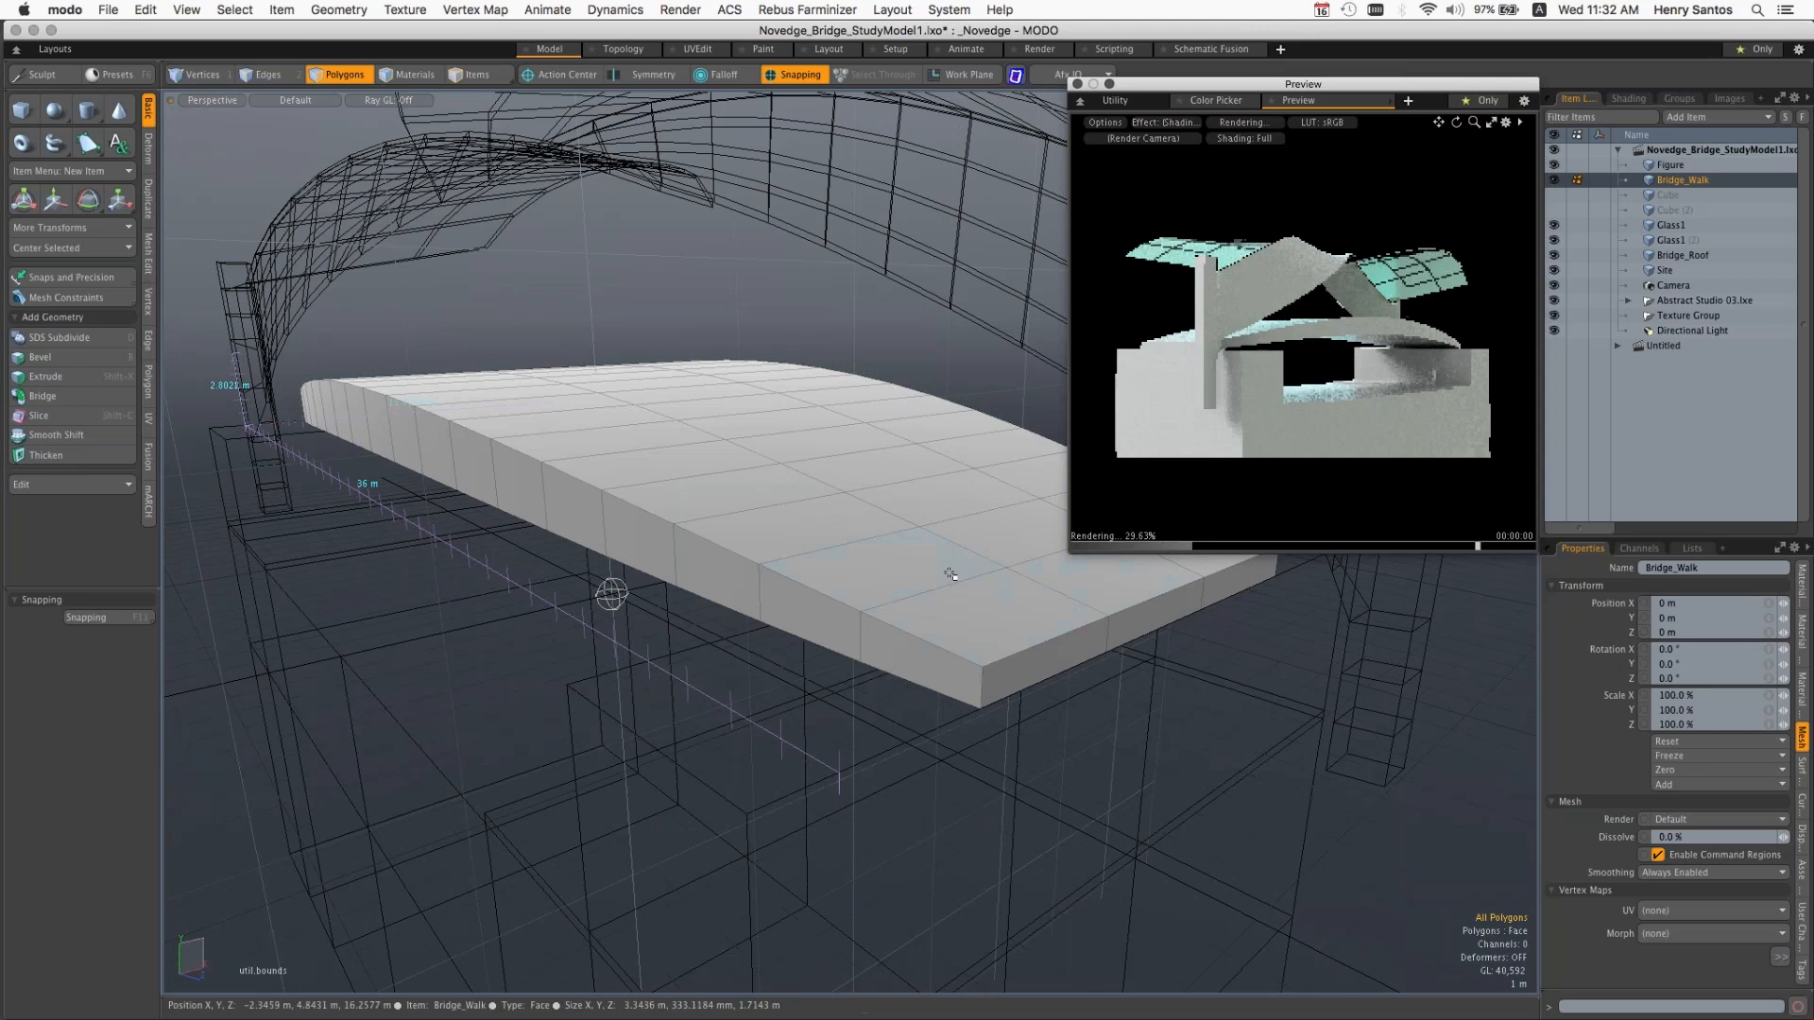
key("alt")
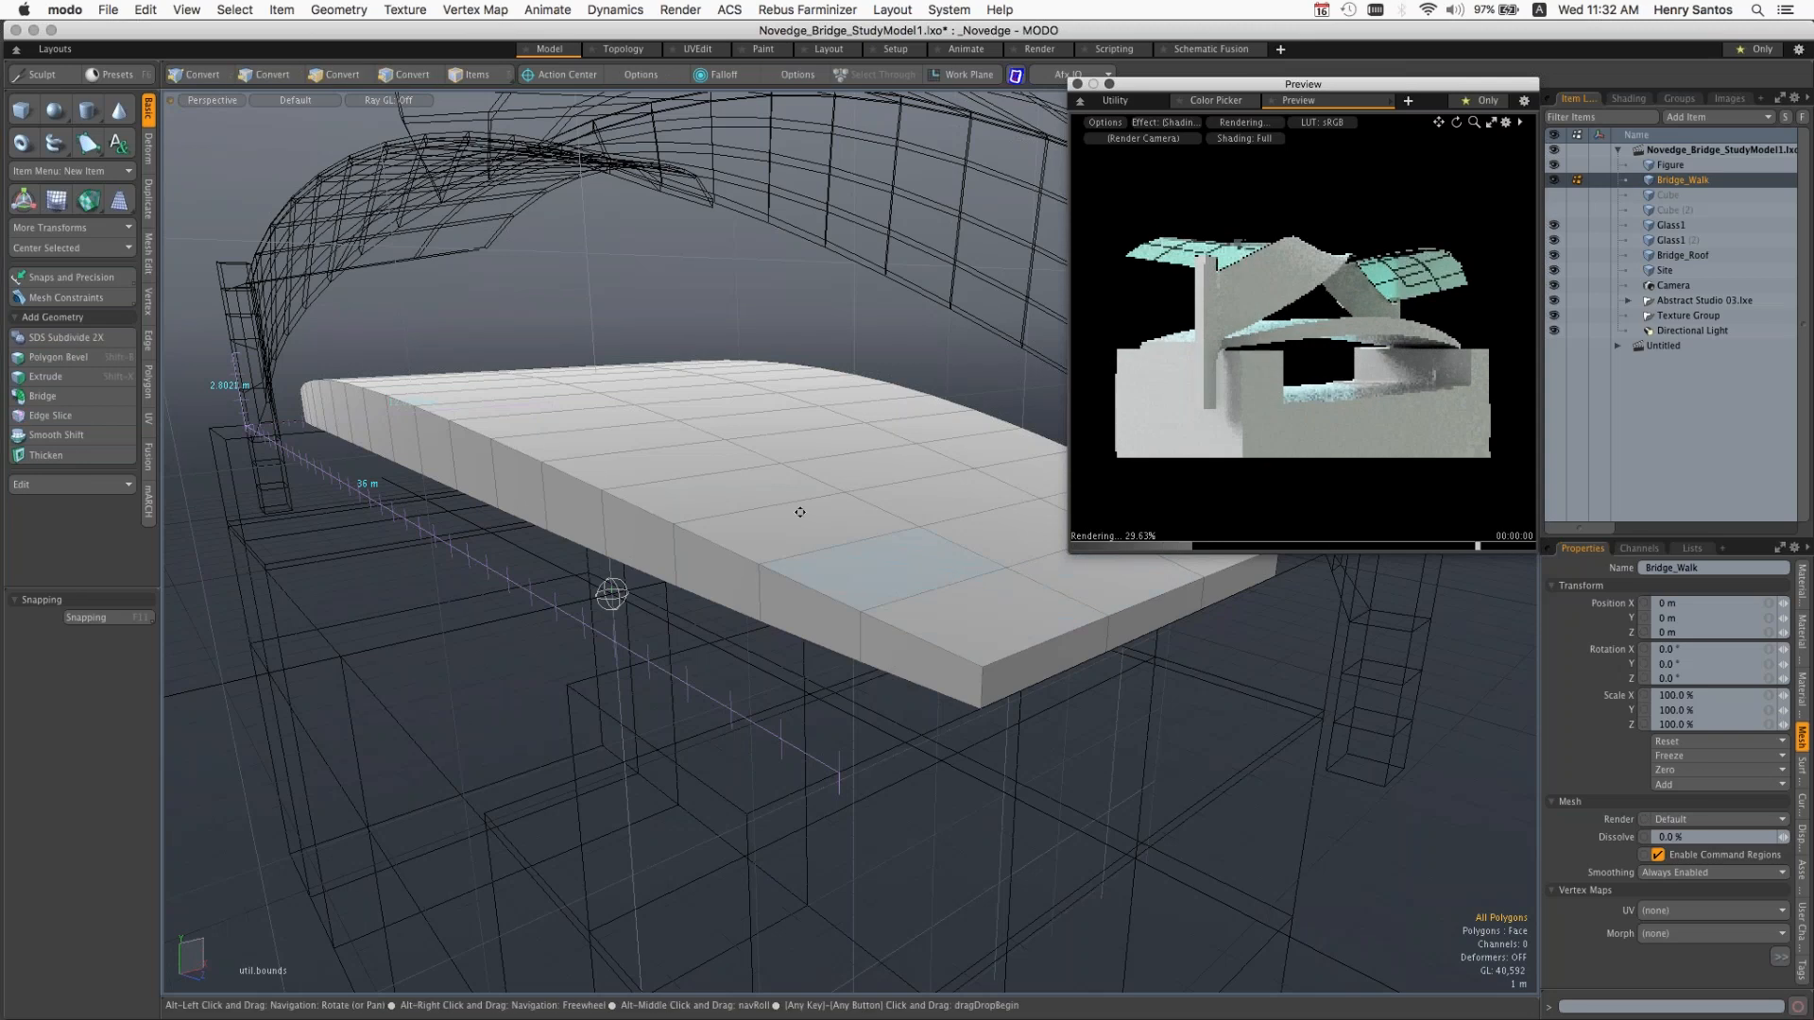
left_click_drag(800, 512, 814, 444, "alt")
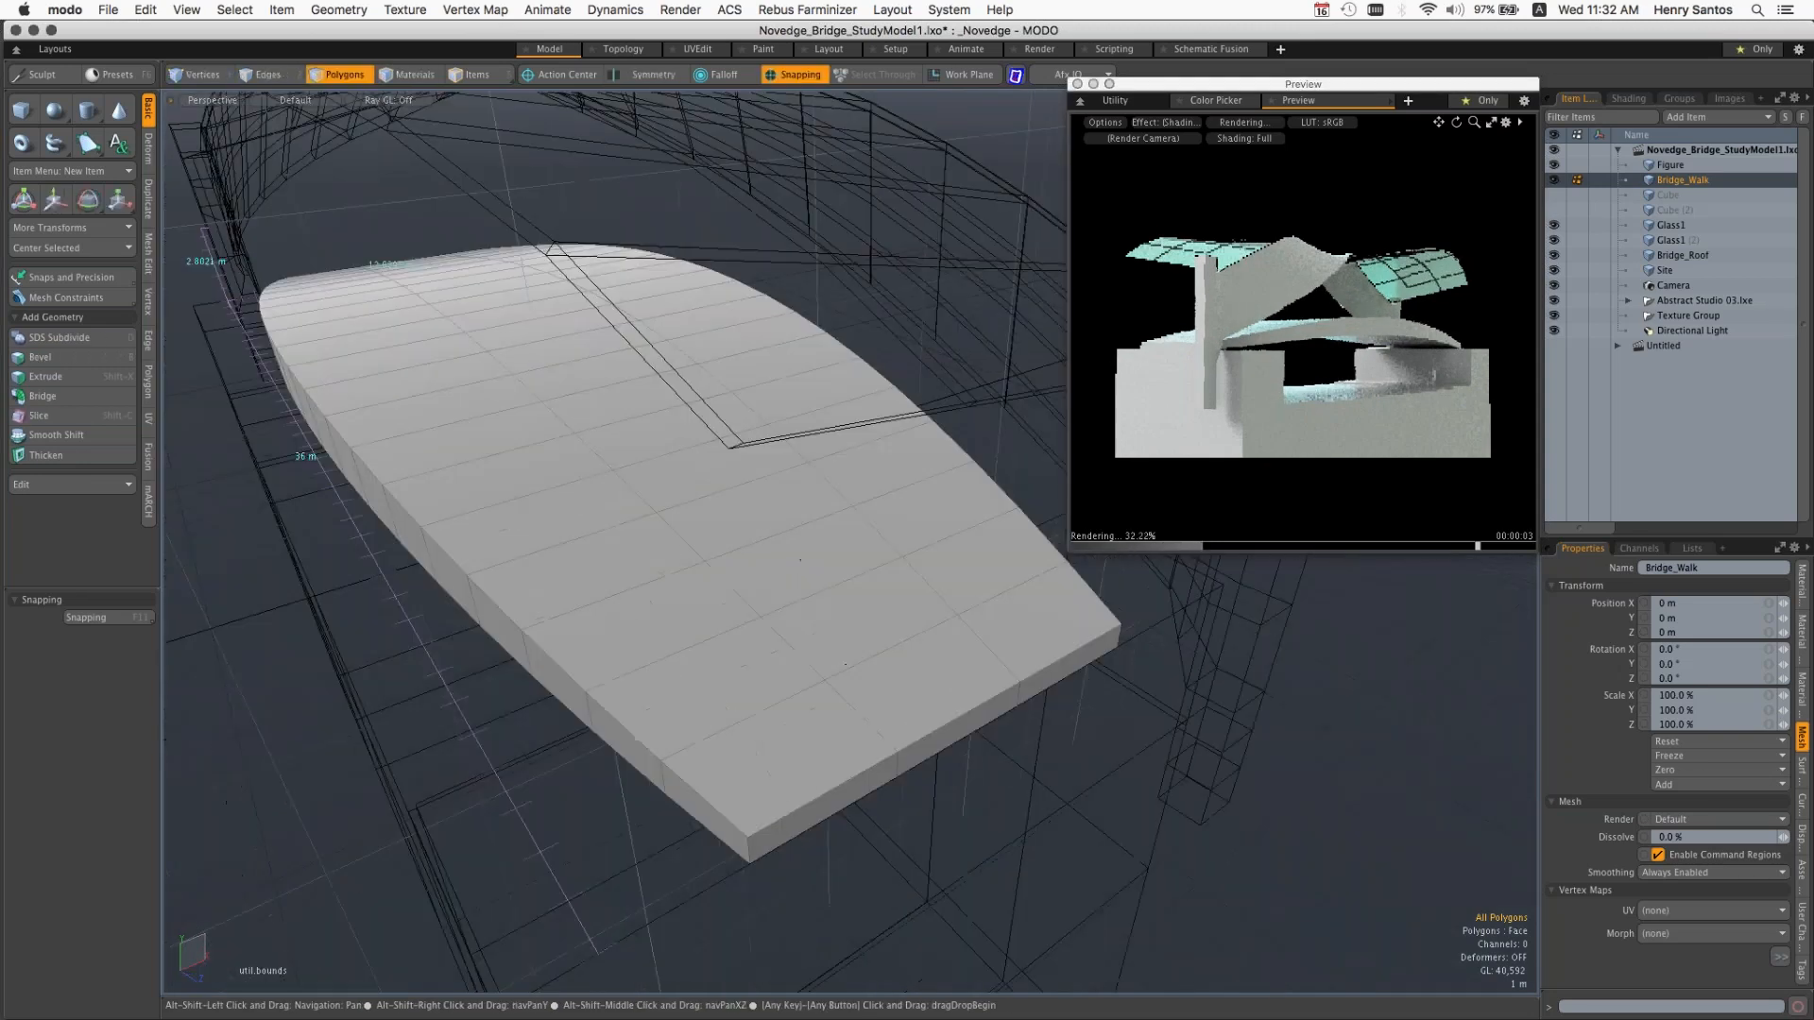
left_click_drag(837, 680, 842, 611, "alt")
left_click(842, 611)
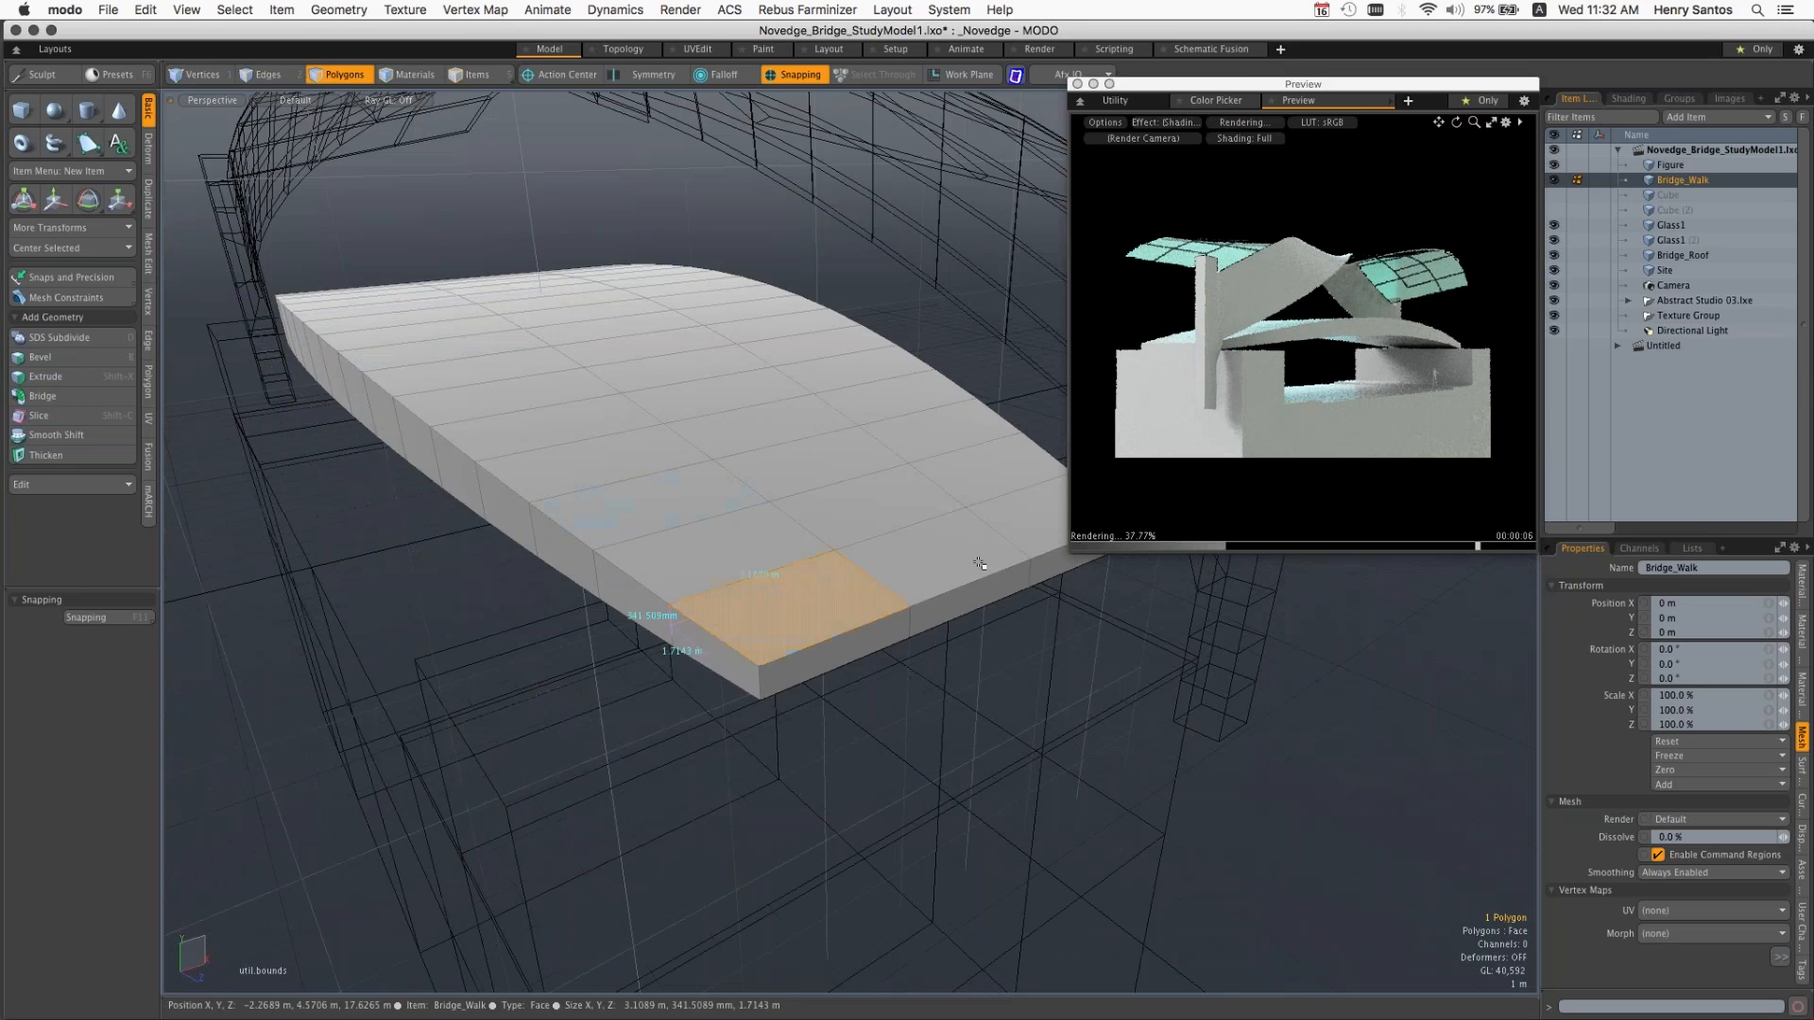
double_click(860, 606)
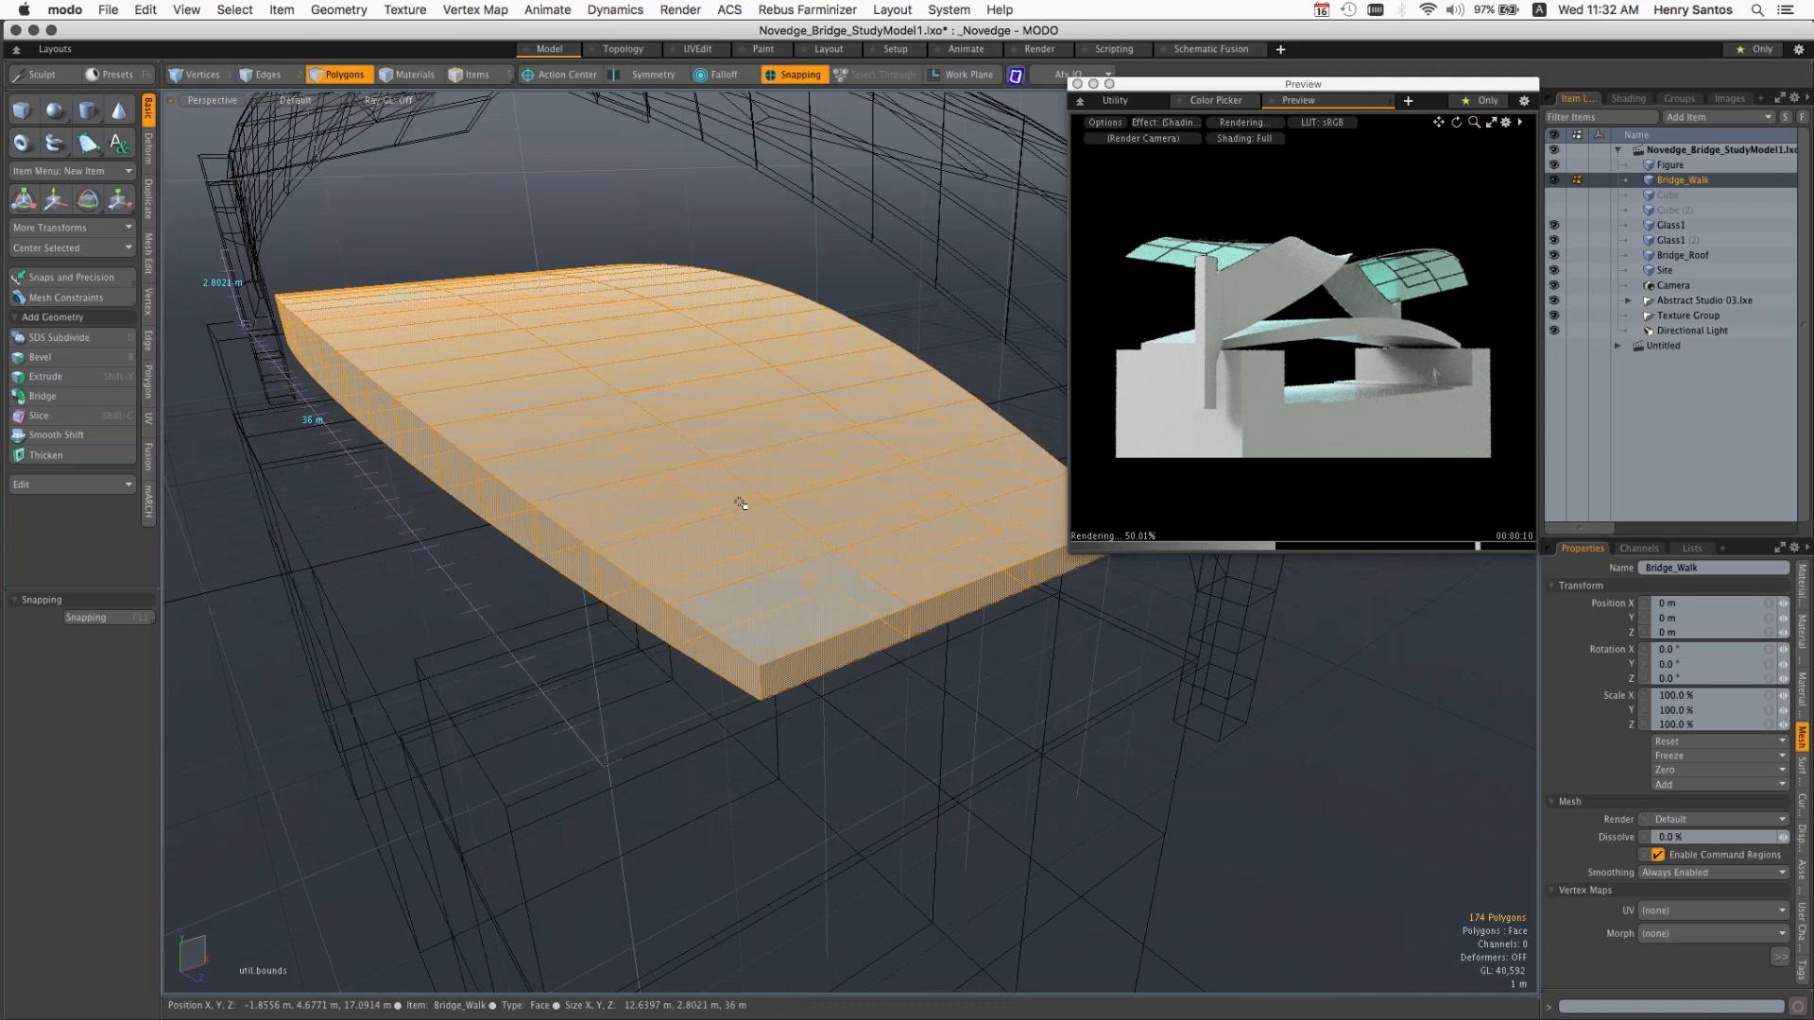
Step: Scale the selected Bridge_Walk polygons slightly narrower along X, then drop the tool and clear the selection
key("r")
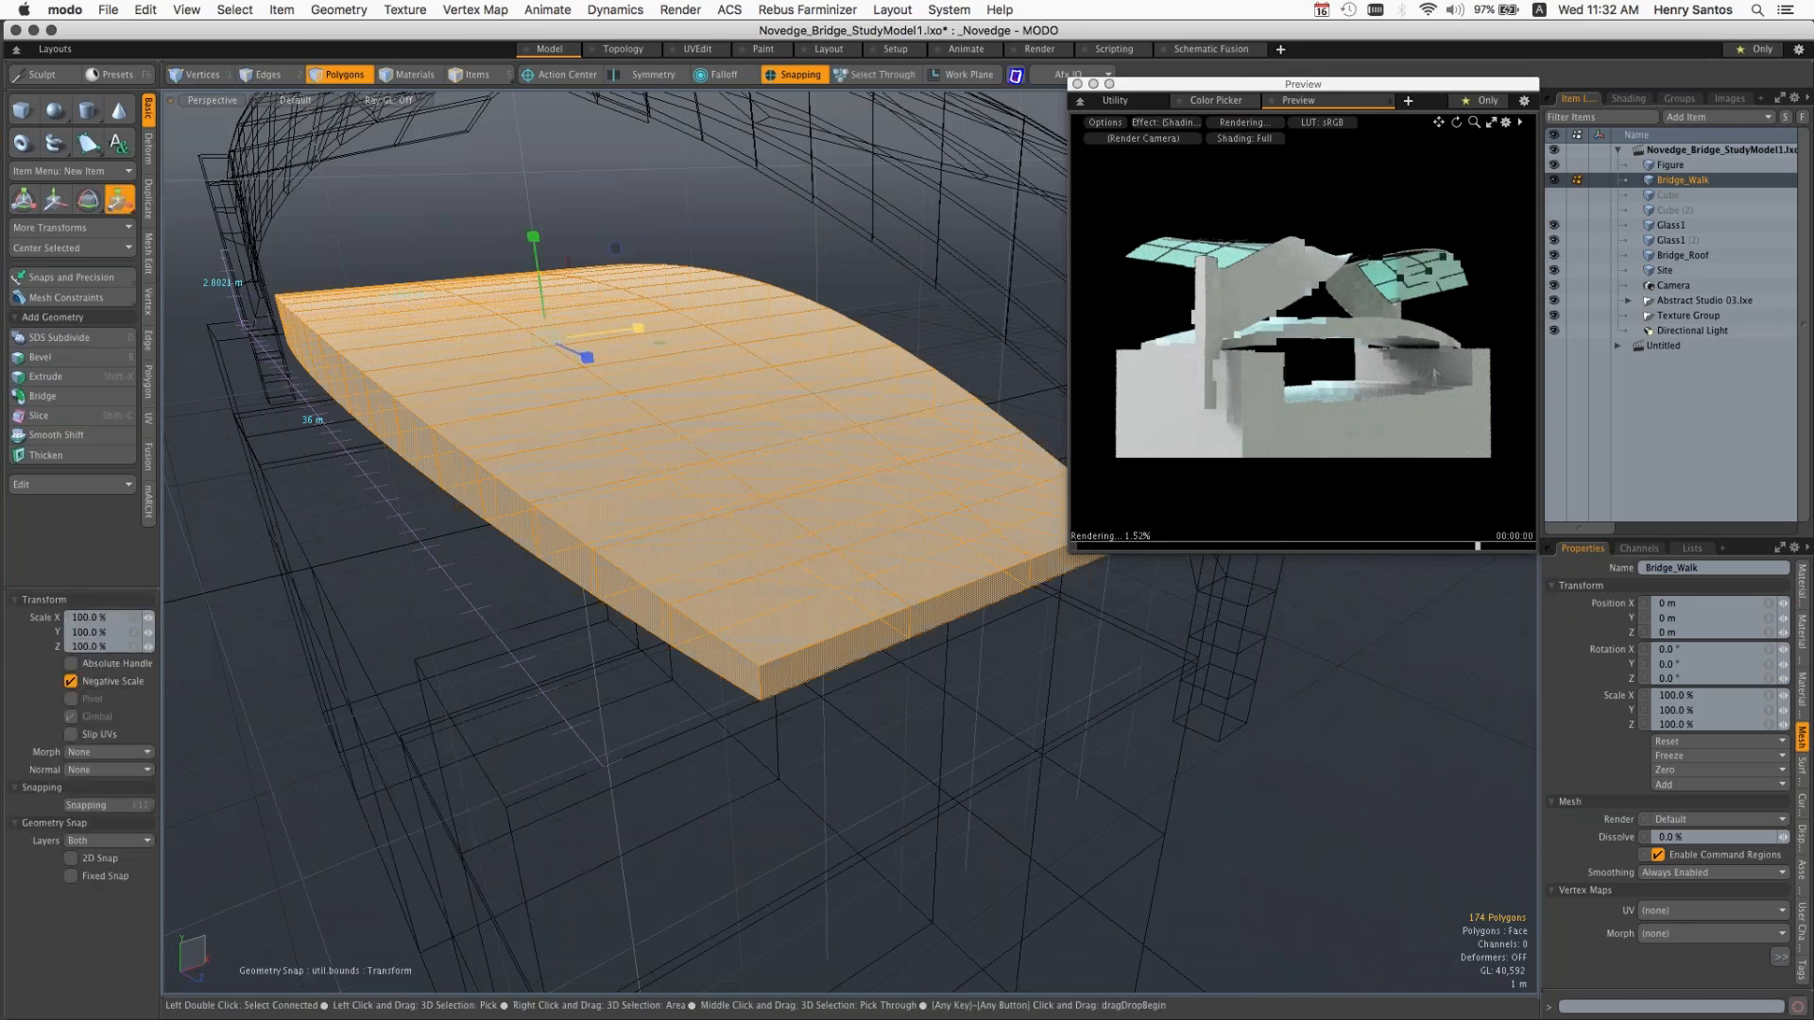
left_click_drag(639, 328, 631, 329)
key("space")
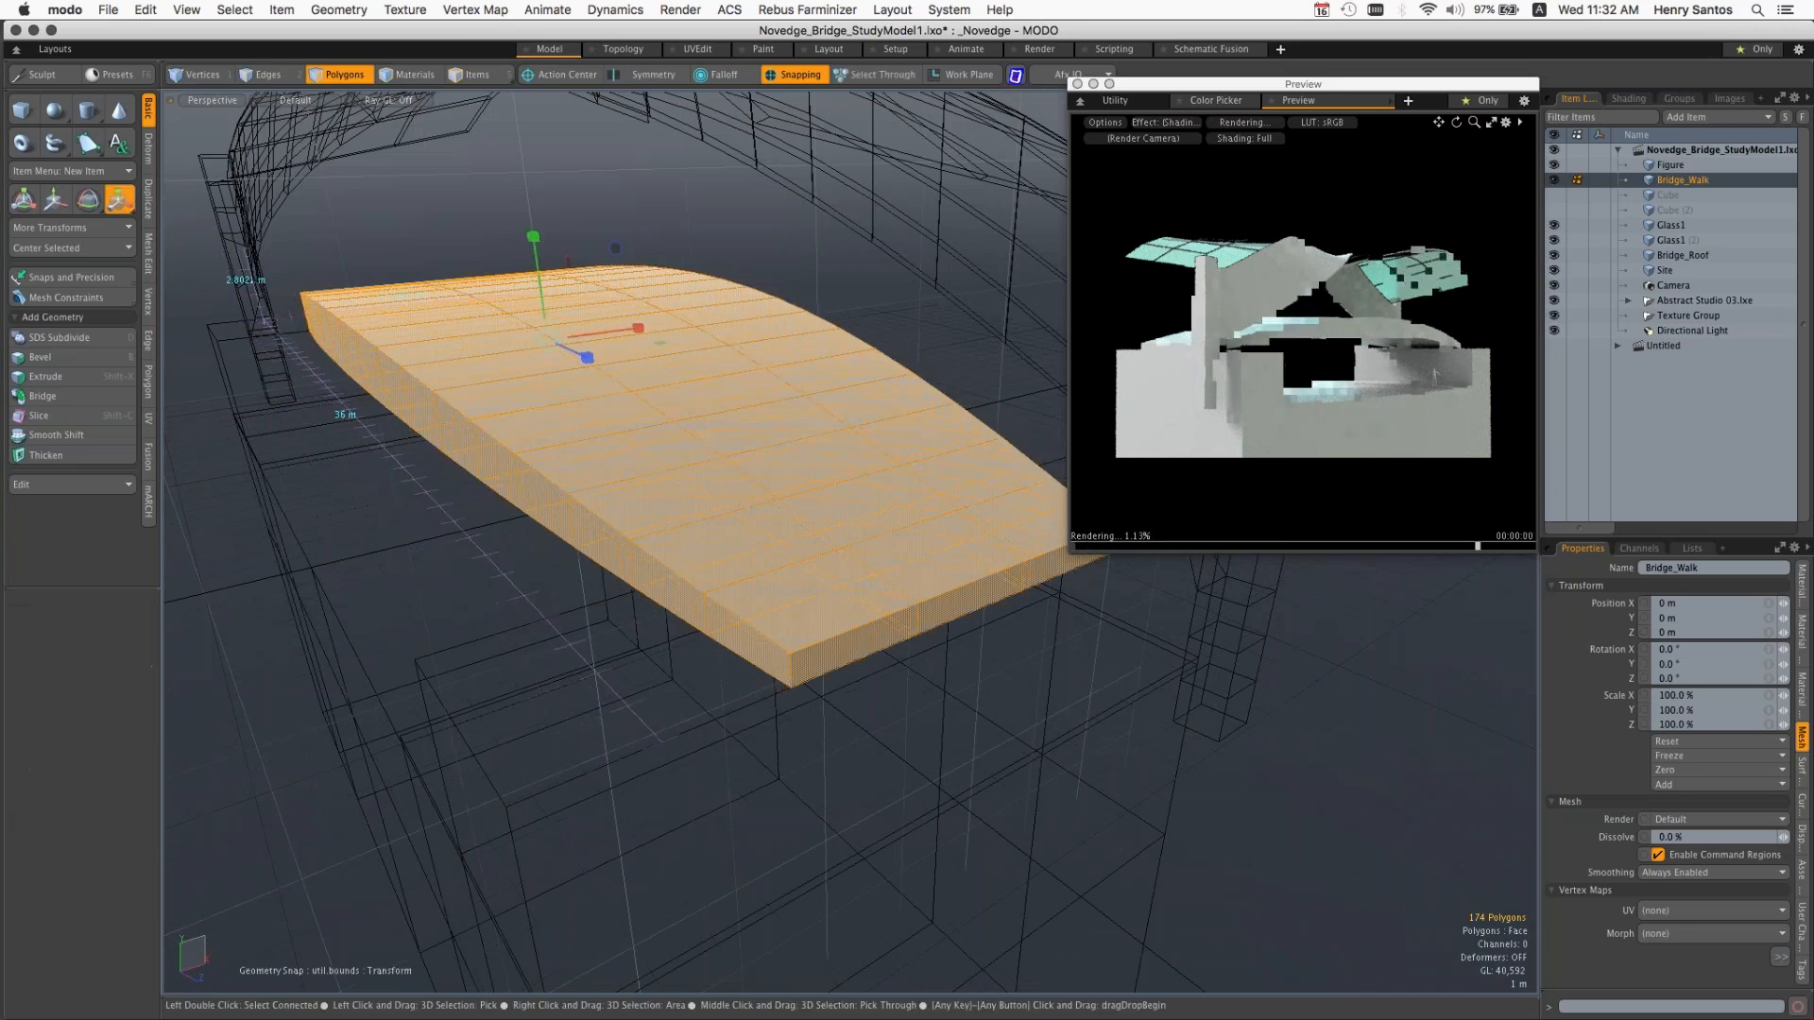
left_click(711, 266)
Step: Scale the whole Bridge_Walk mesh along X to about 37.5% with no polygons selected
key("r")
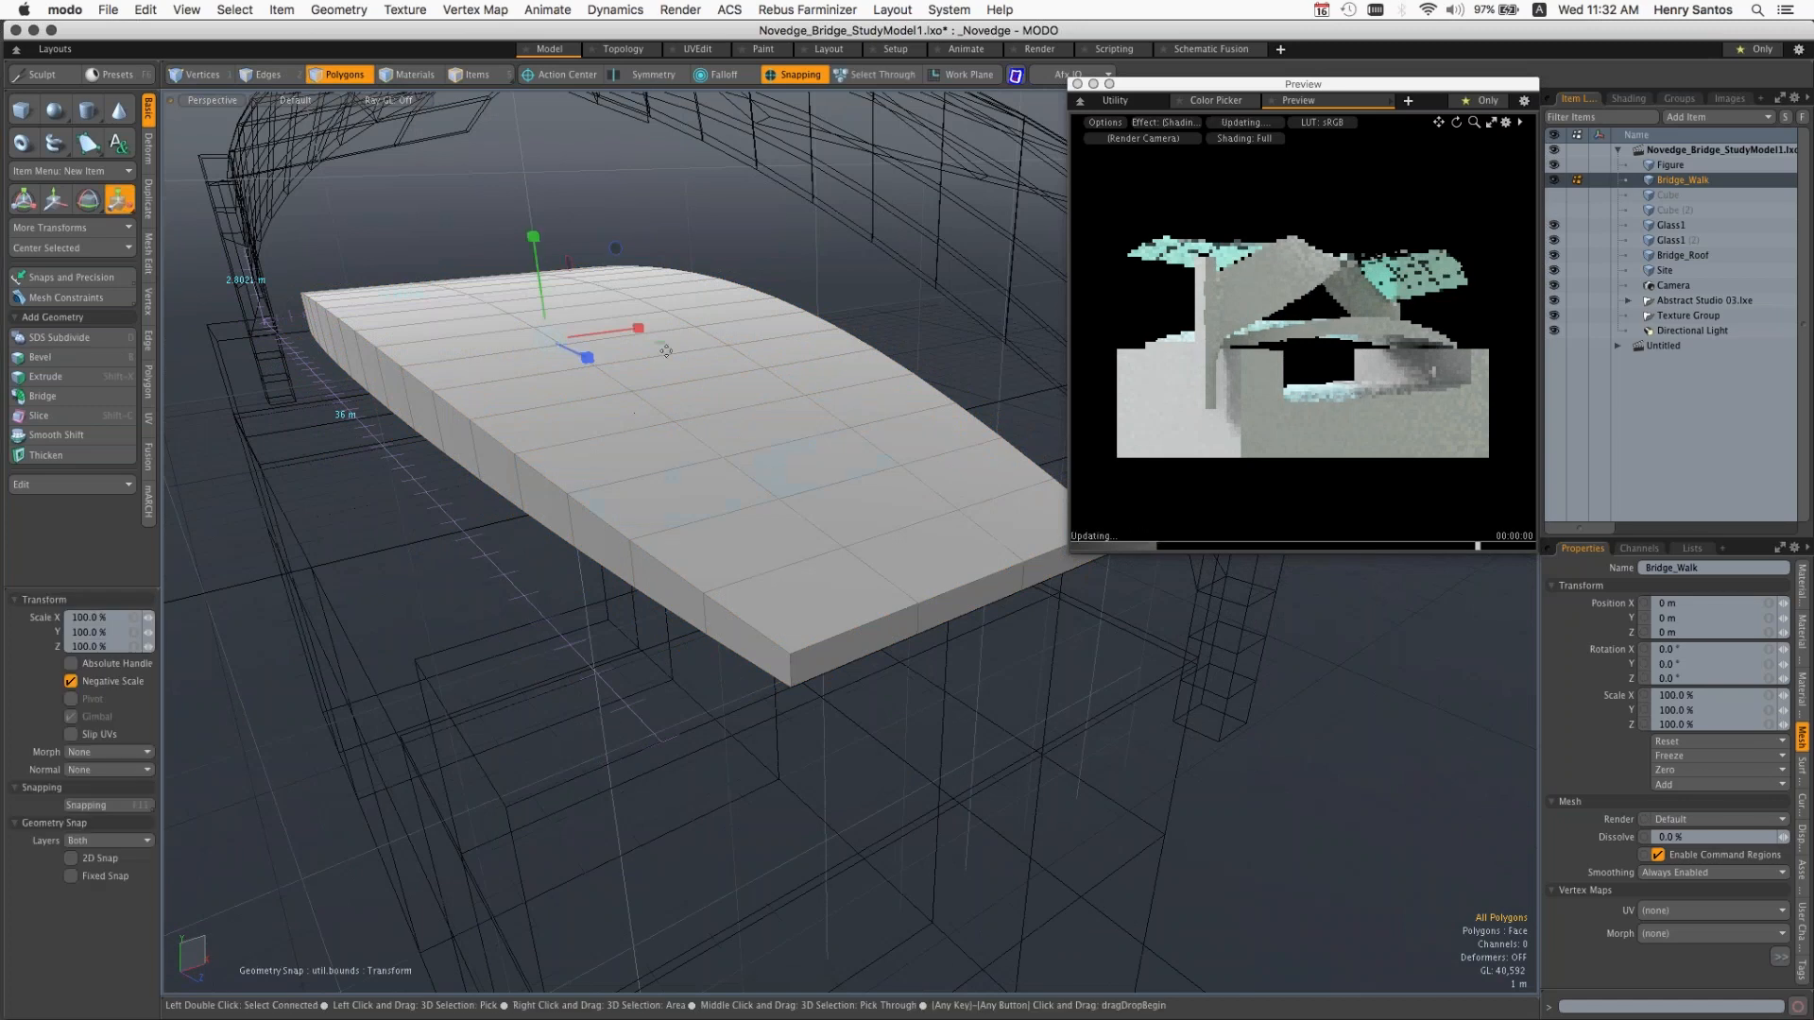
left_click_drag(642, 503, 570, 504)
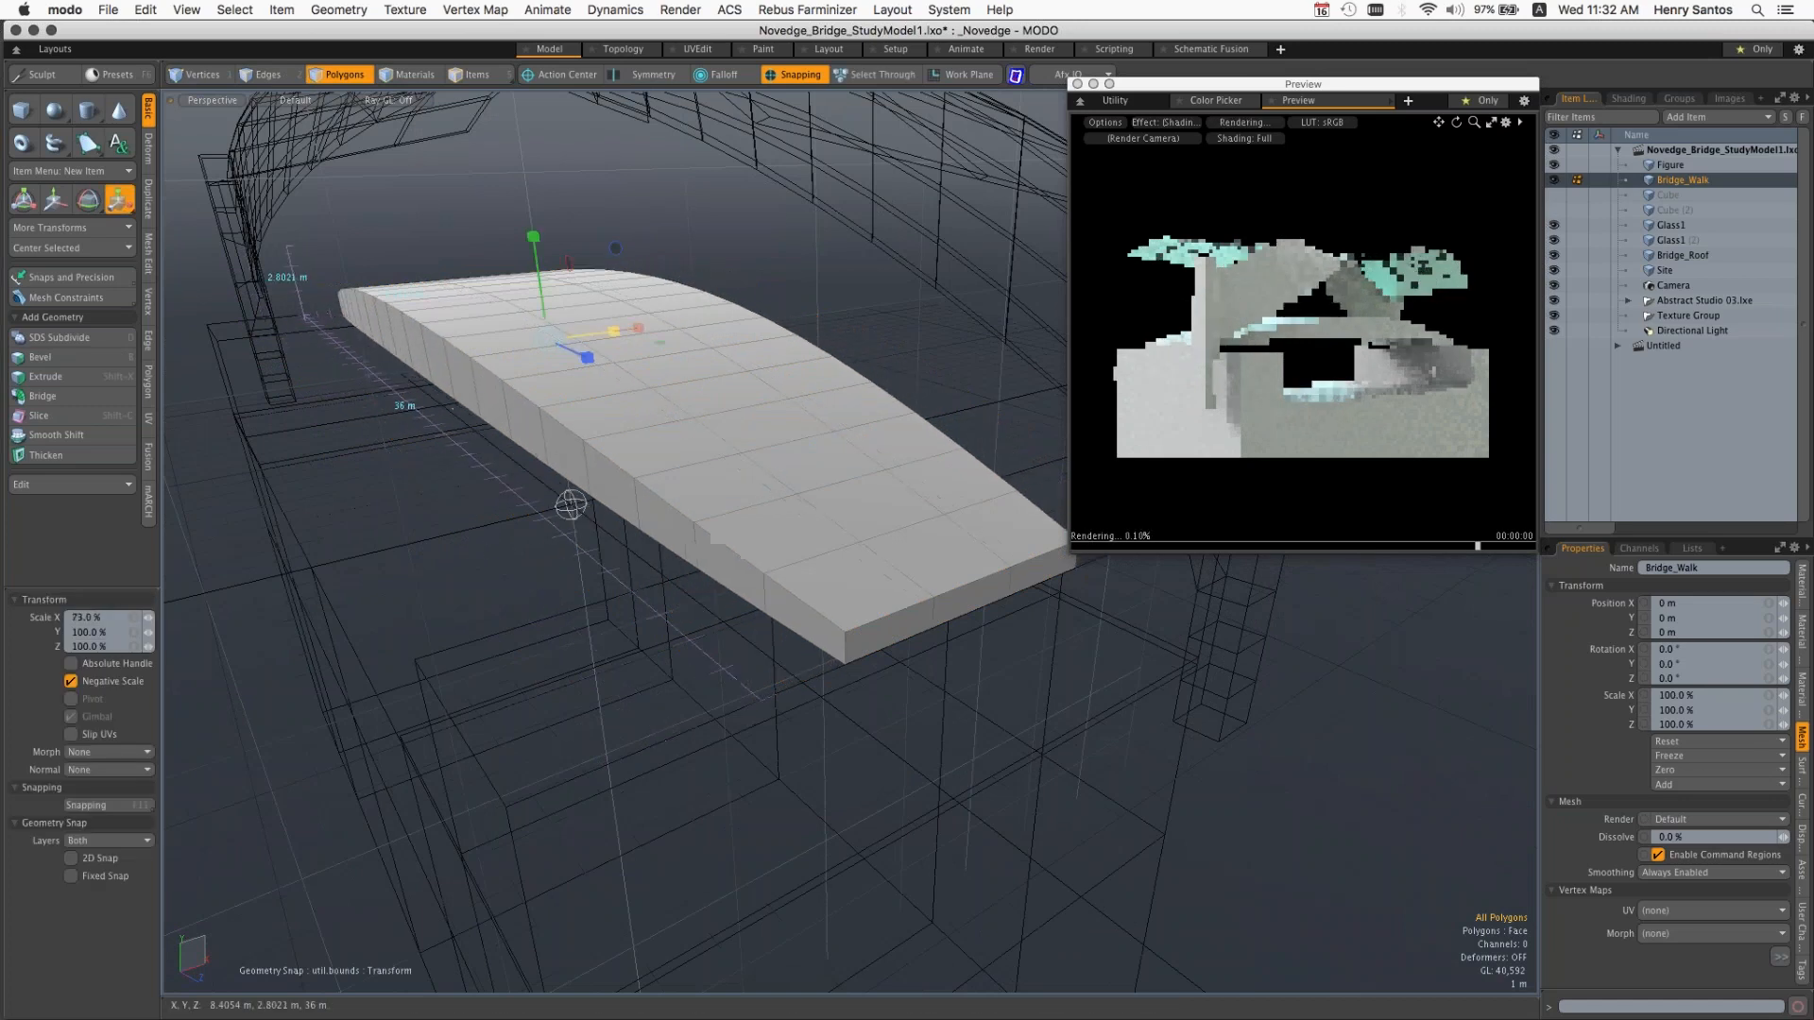
left_click_drag(614, 331, 580, 336)
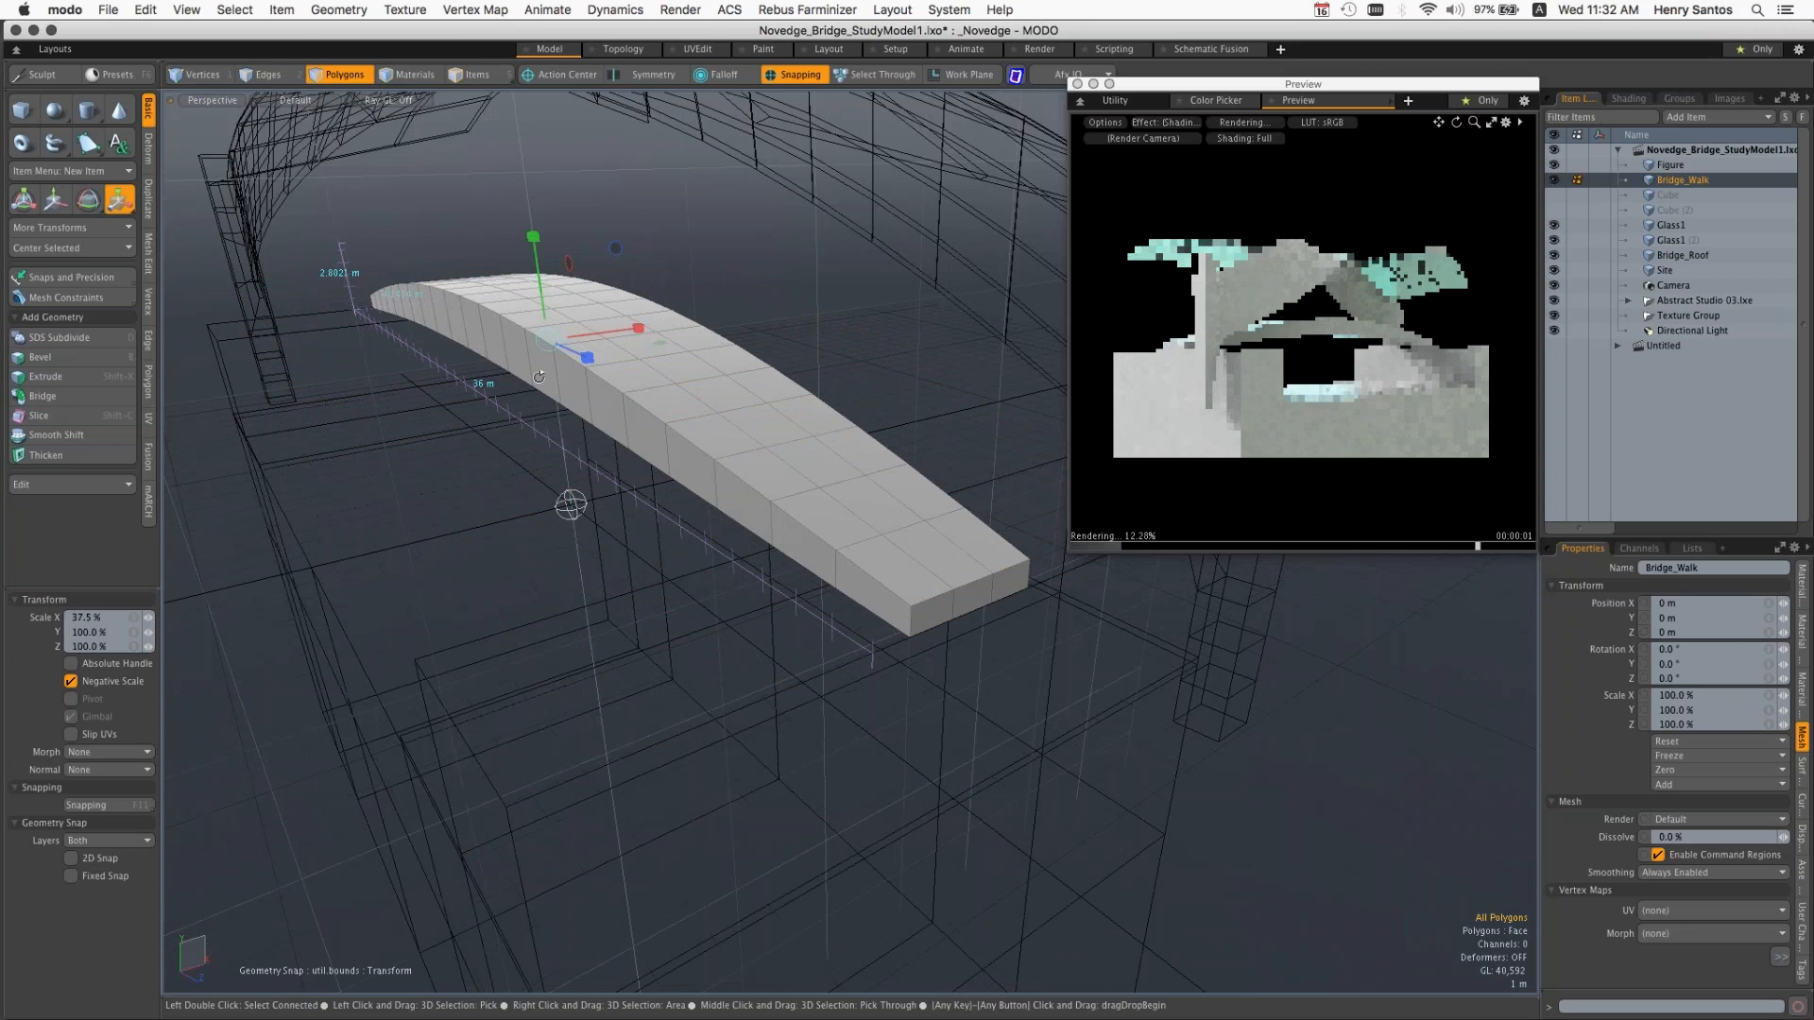
Step: Try flattening the whole Bridge_Walk mesh to about 42.5% along Y, and undo the scaling
left_click_drag(571, 505, 574, 462, "alt")
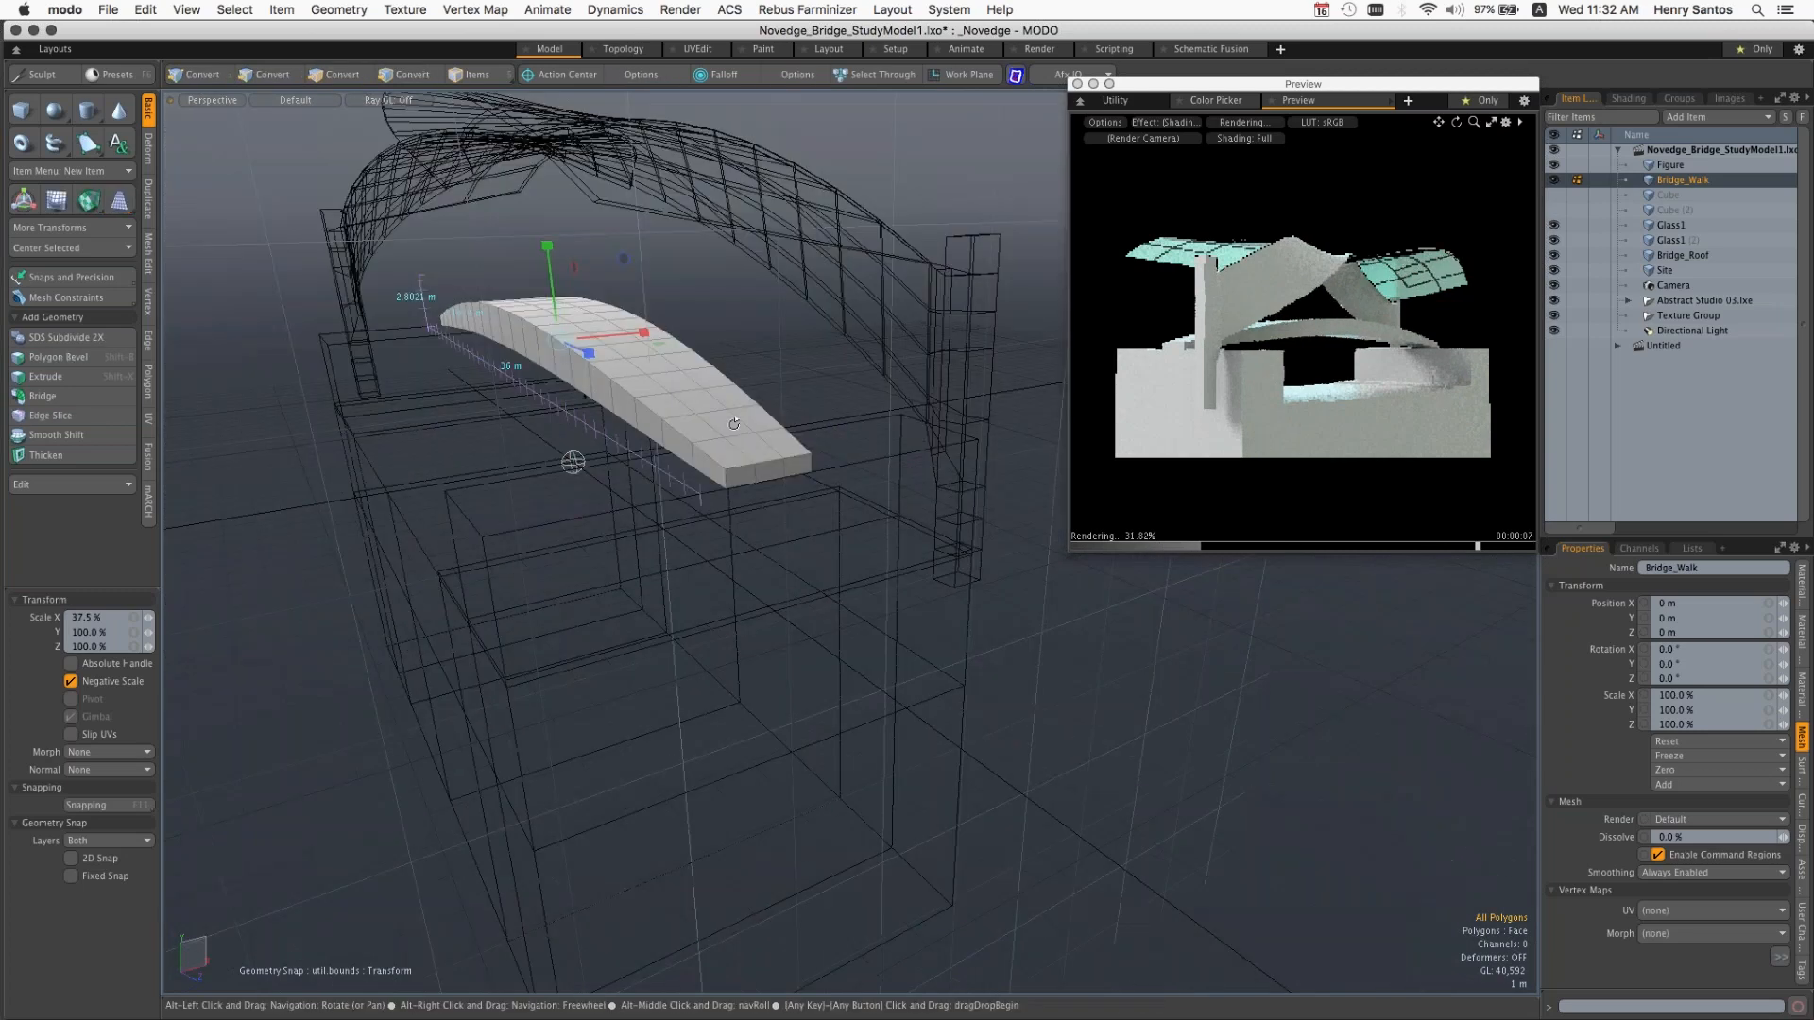
left_click_drag(734, 424, 707, 387, "alt")
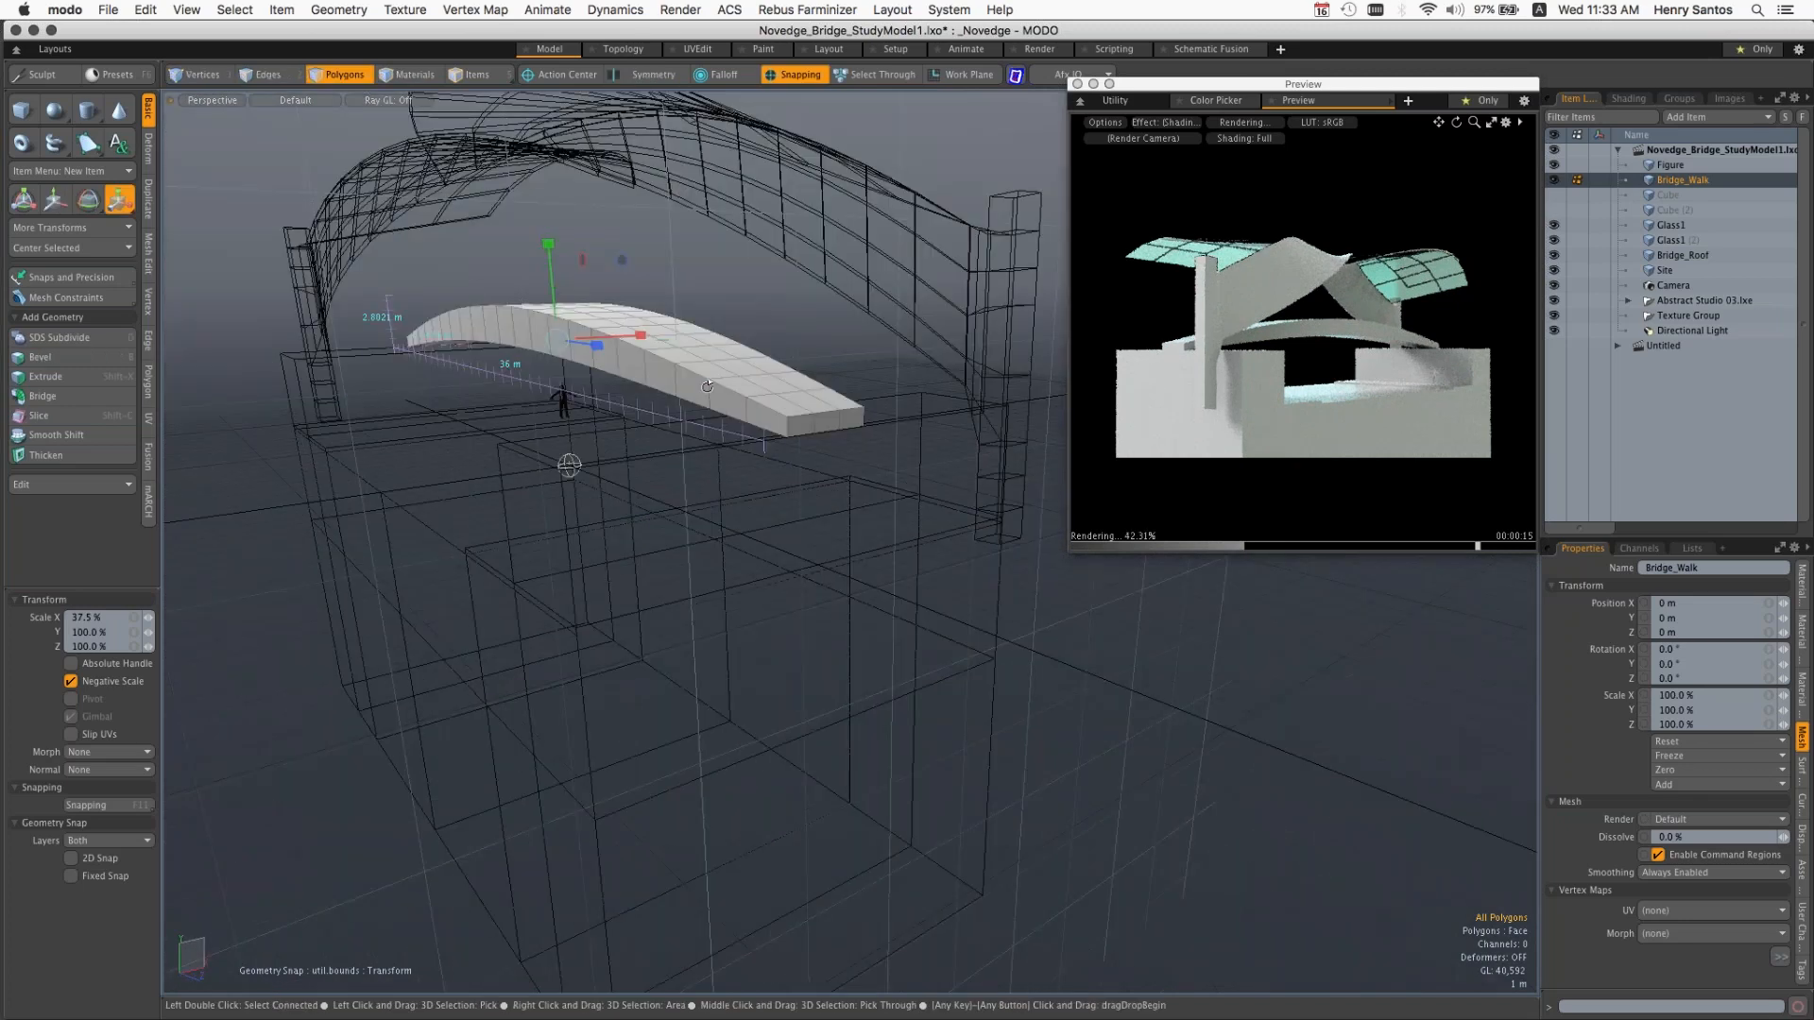
mouse_move(708, 386)
left_mouse_down("alt")
mouse_move(669, 374)
mouse_move(728, 386)
left_mouse_up("alt")
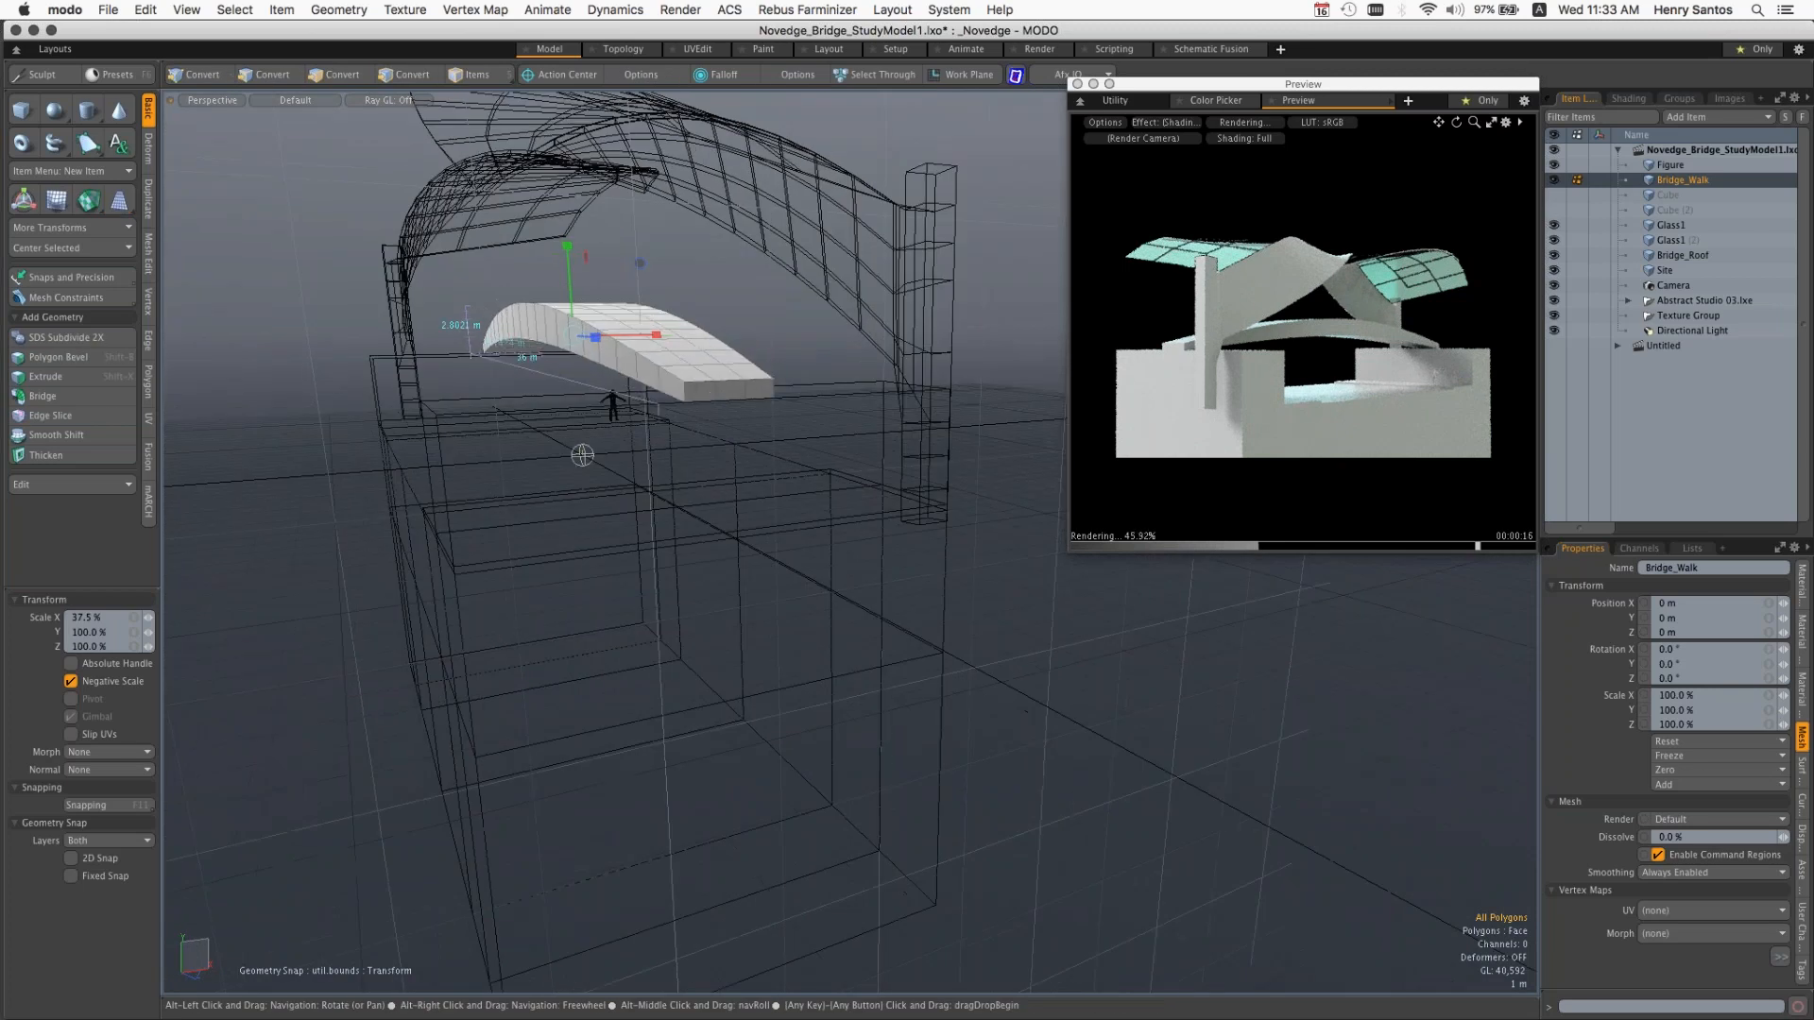
left_click_drag(568, 247, 587, 413)
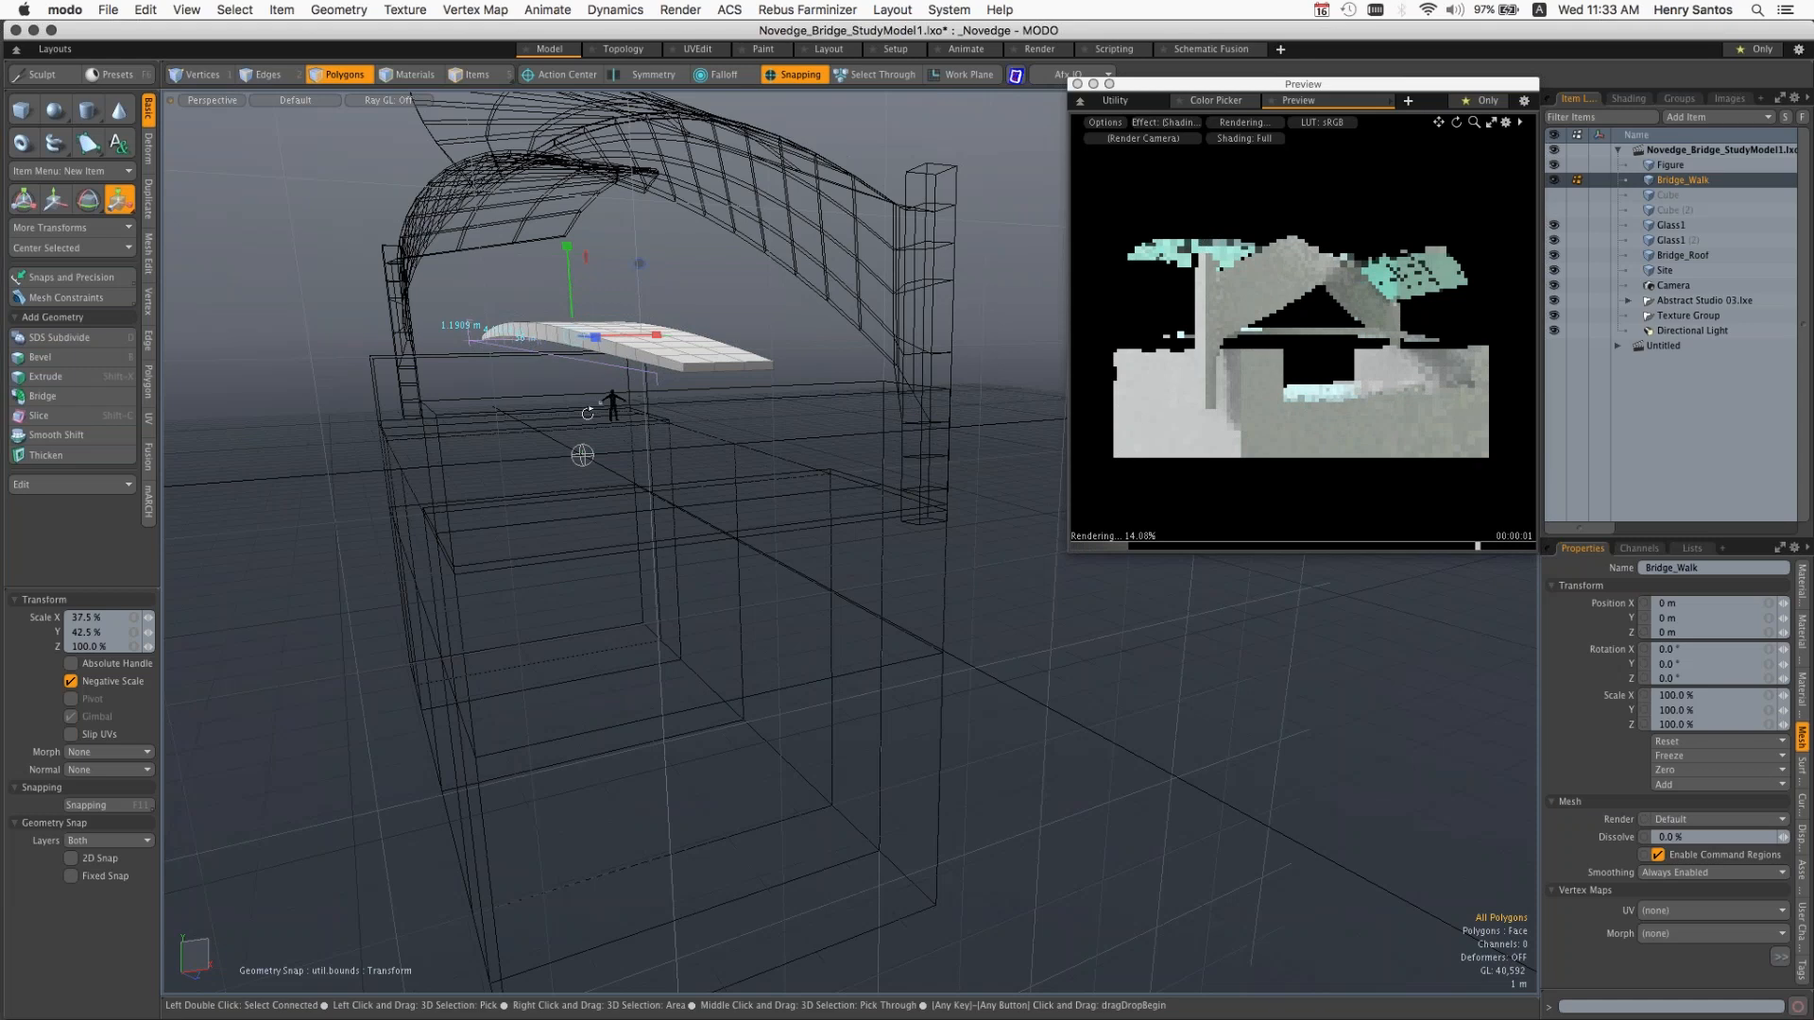
left_click_drag(587, 413, 660, 382, "alt")
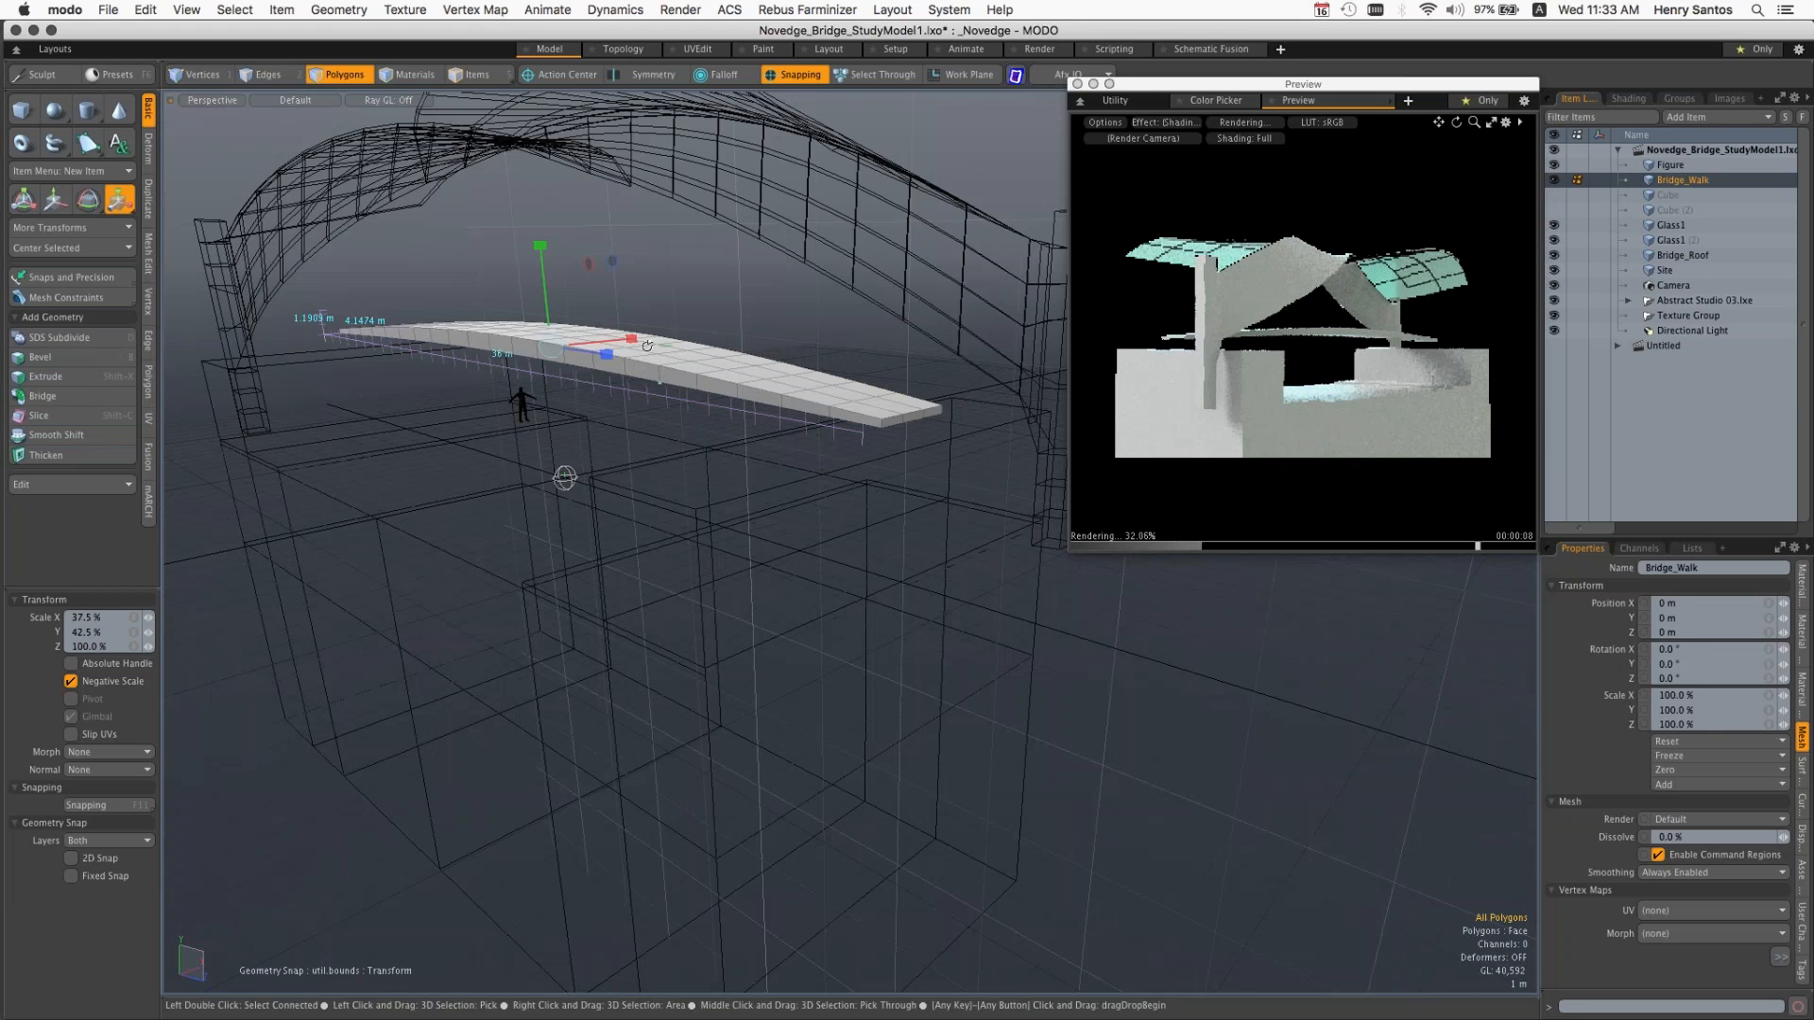
left_click_drag(647, 346, 578, 457, "alt")
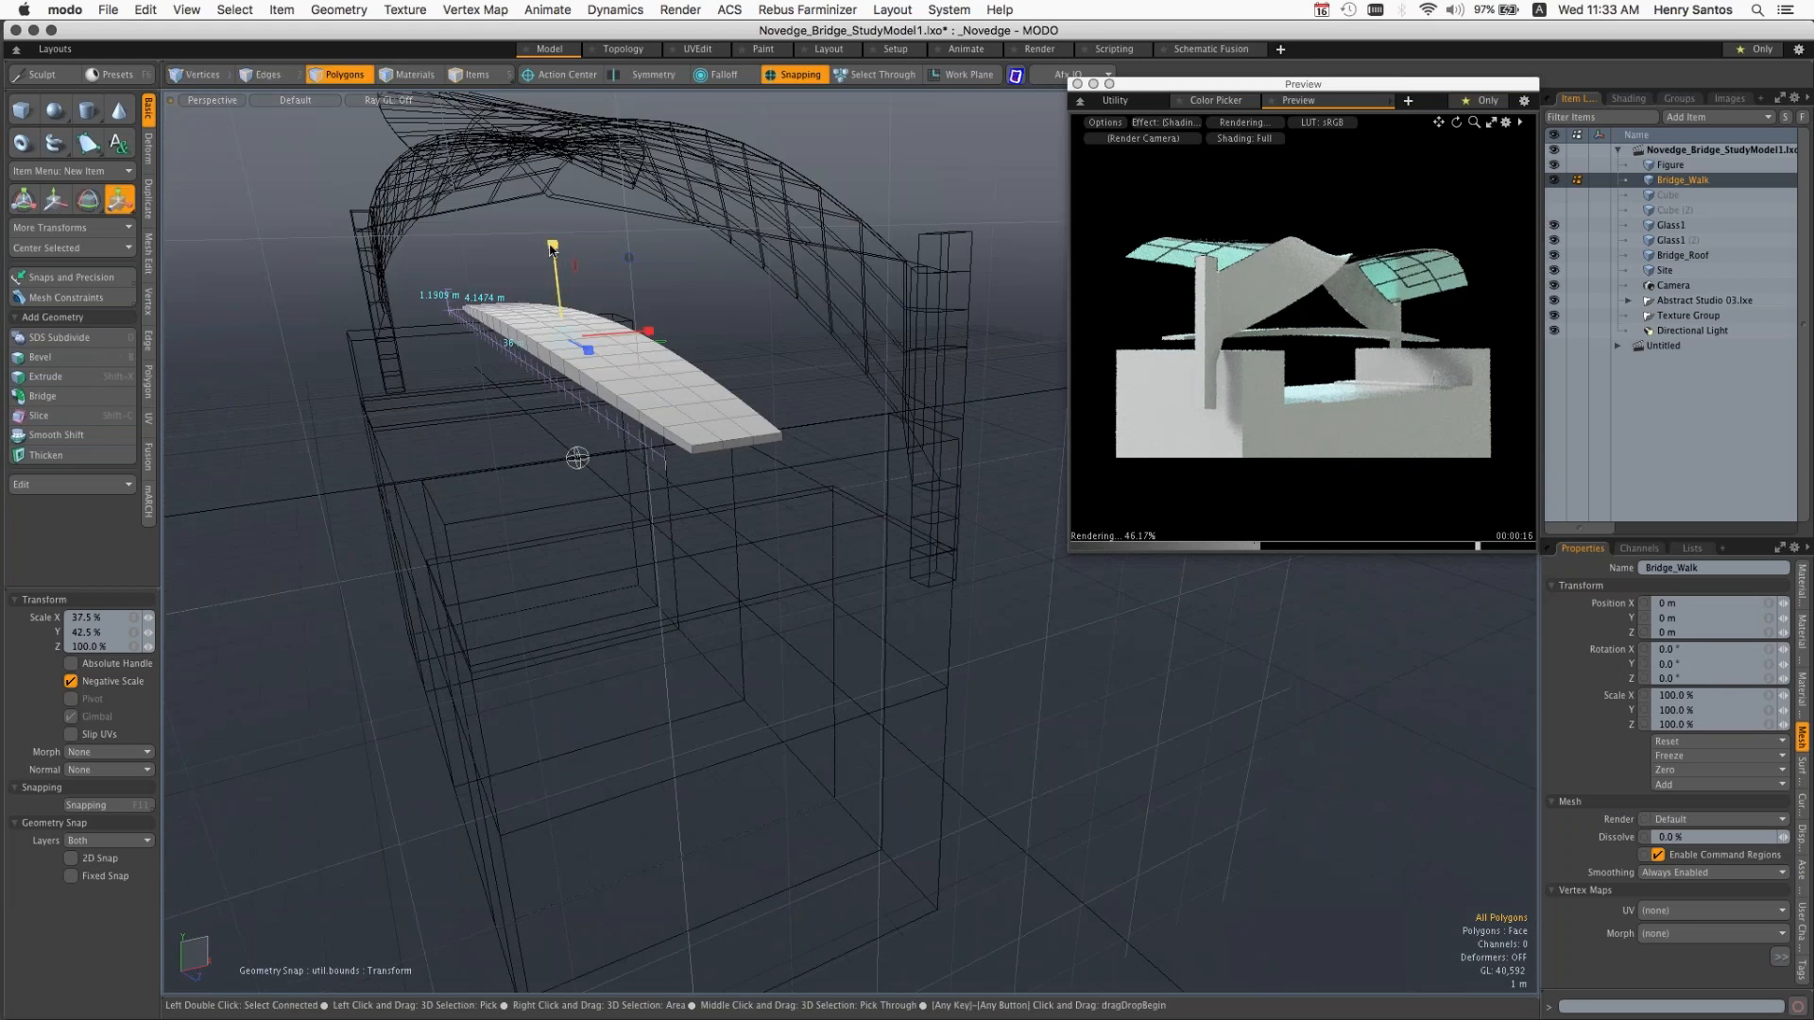
key("super+z")
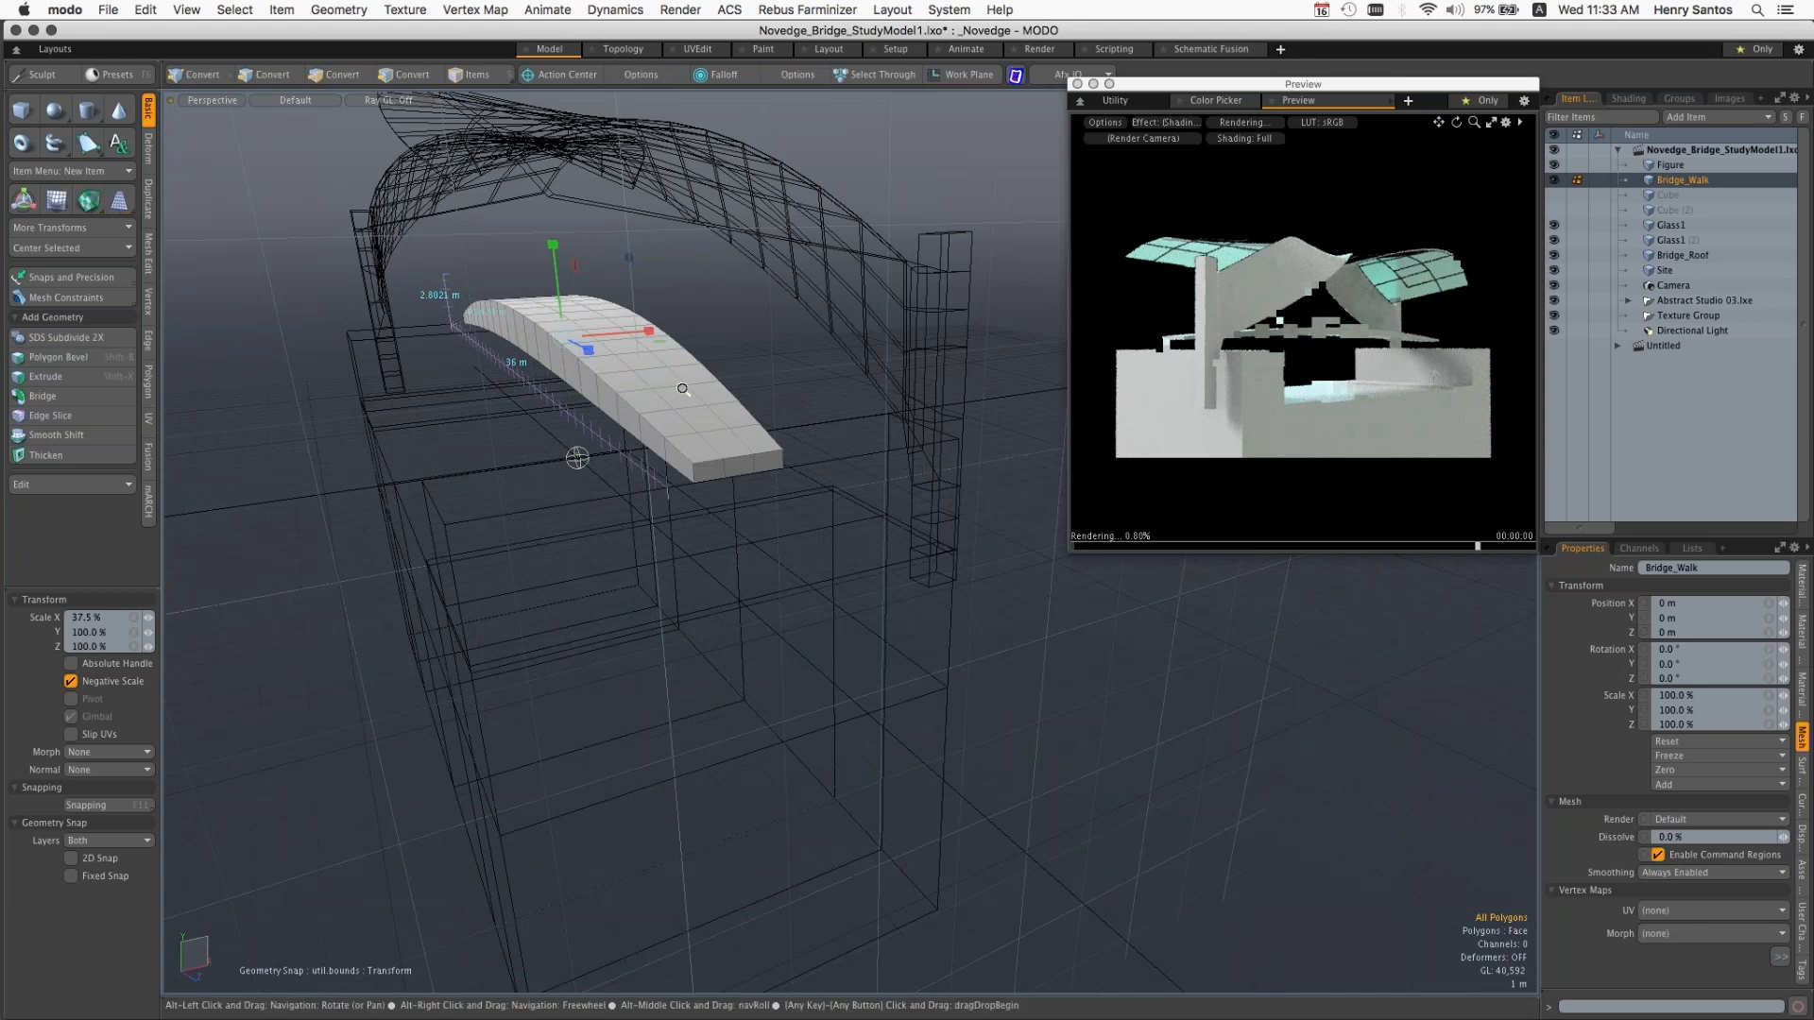
Step: Scale the Bridge_Walk mesh along Y to about 43.5%, centred on the lower corner of its near end
left_click_drag(682, 388, 683, 395, "ctrl+alt")
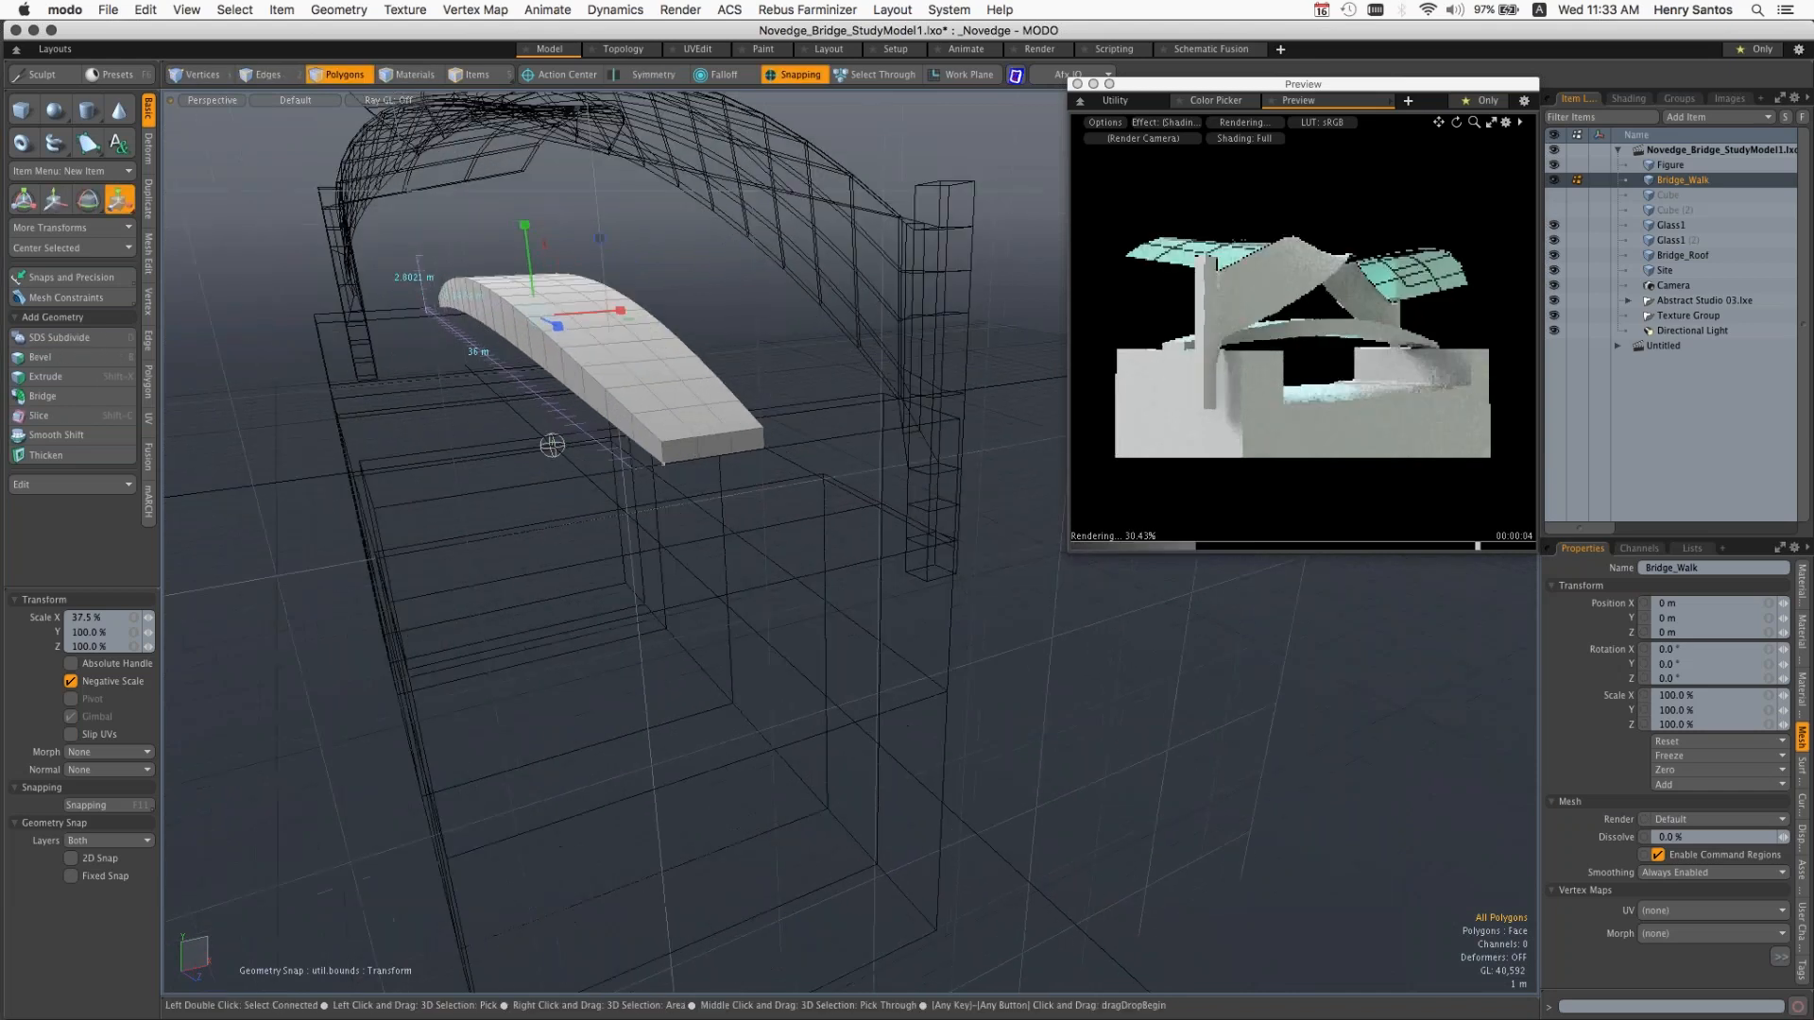
left_click(664, 467)
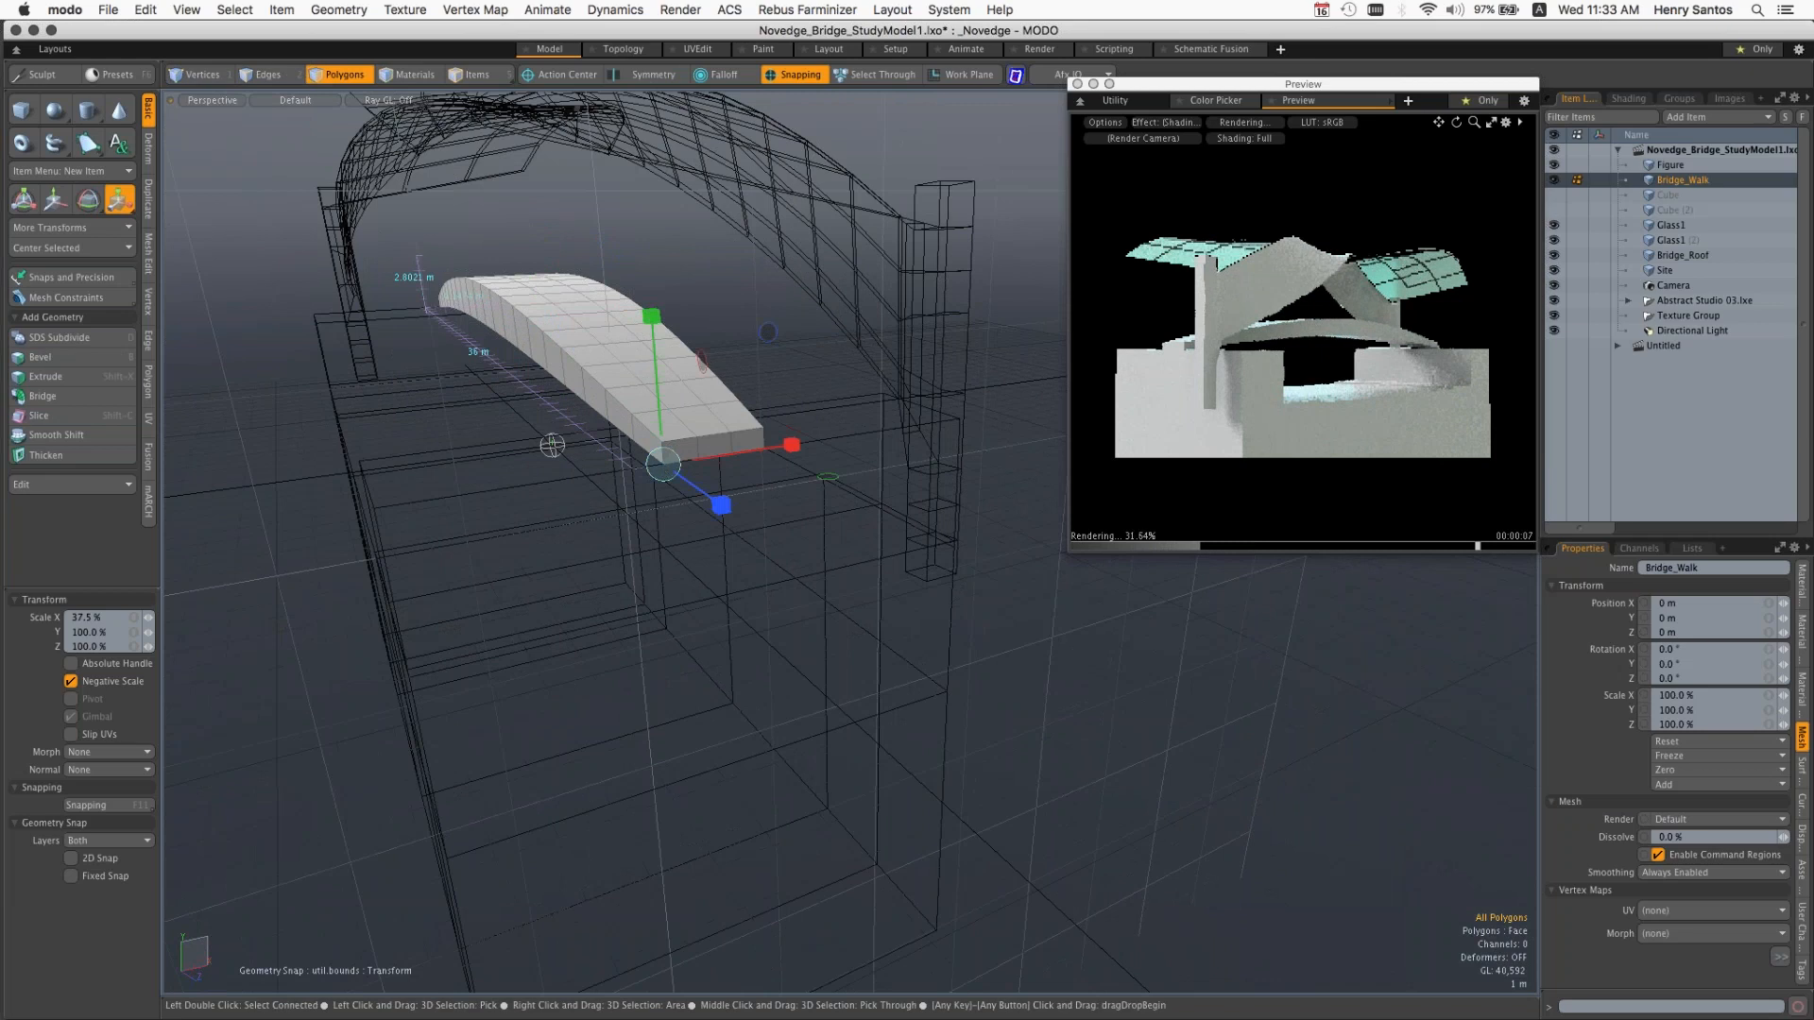
left_click_drag(651, 316, 659, 406)
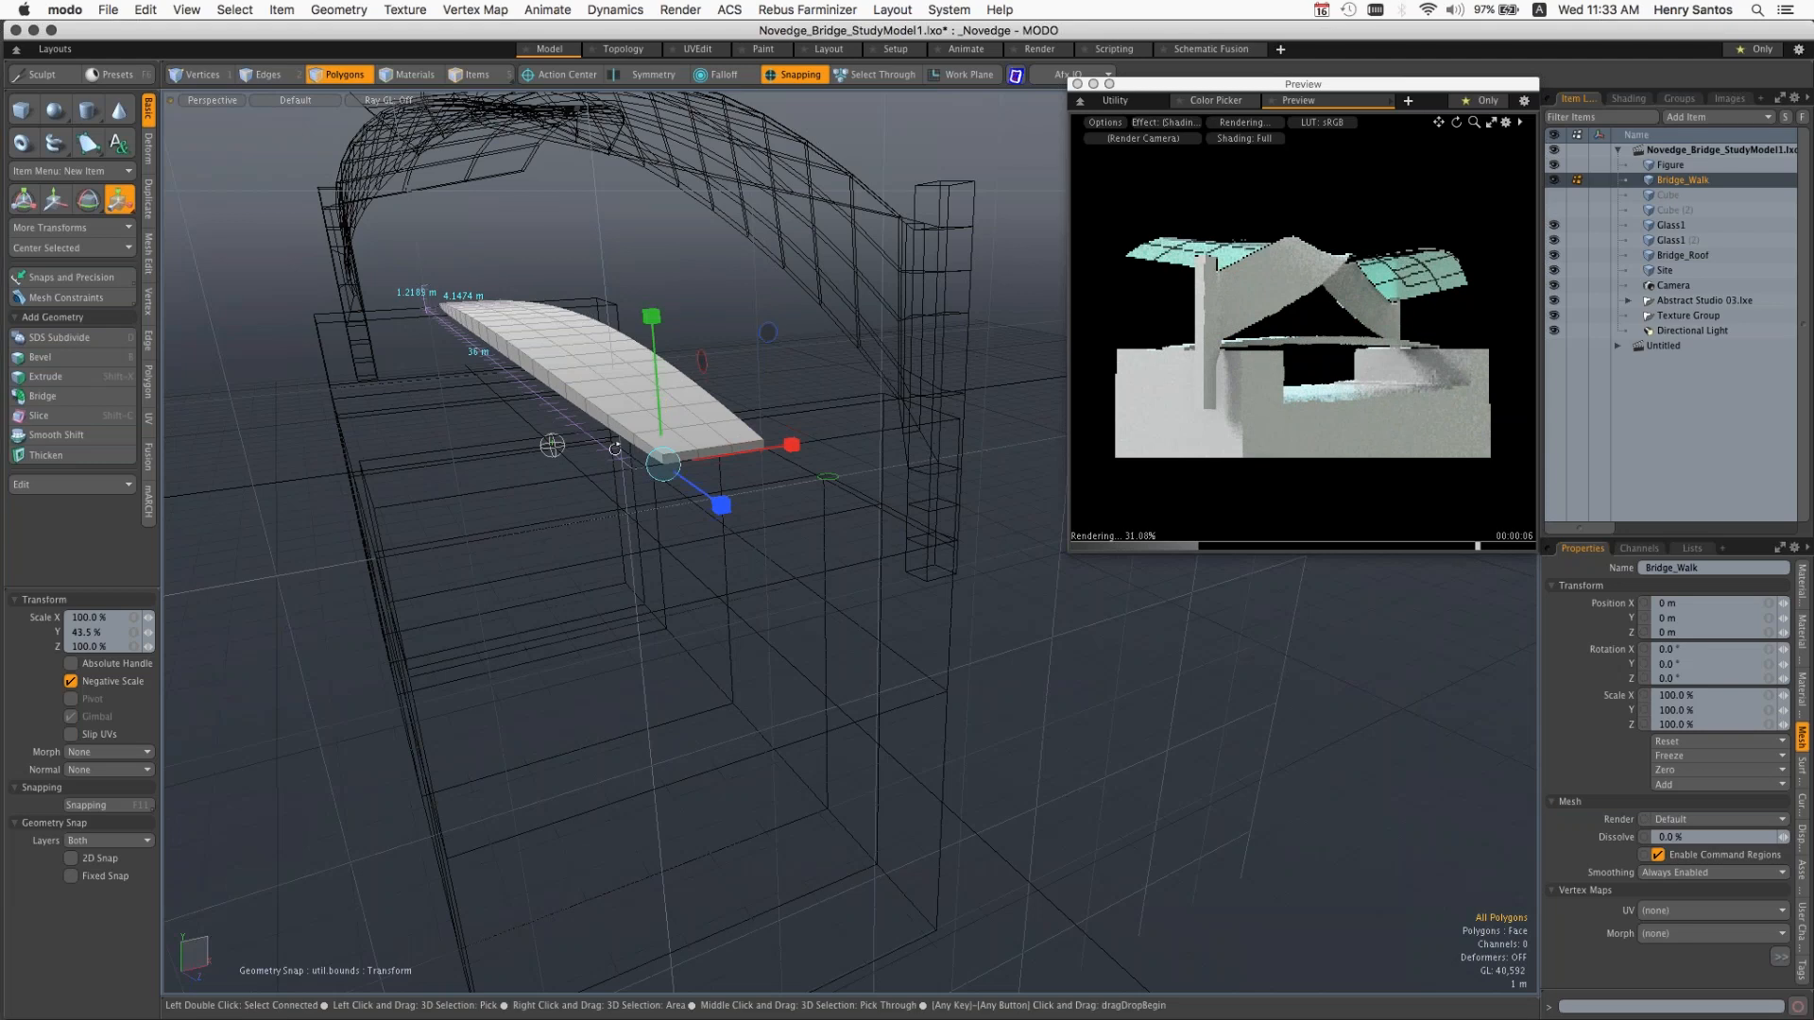
Step: Try widening Bridge_Walk to about 149% along X from that same corner, and undo the scaling
left_click_drag(615, 449, 745, 441, "alt")
left_click_drag(489, 418, 548, 424)
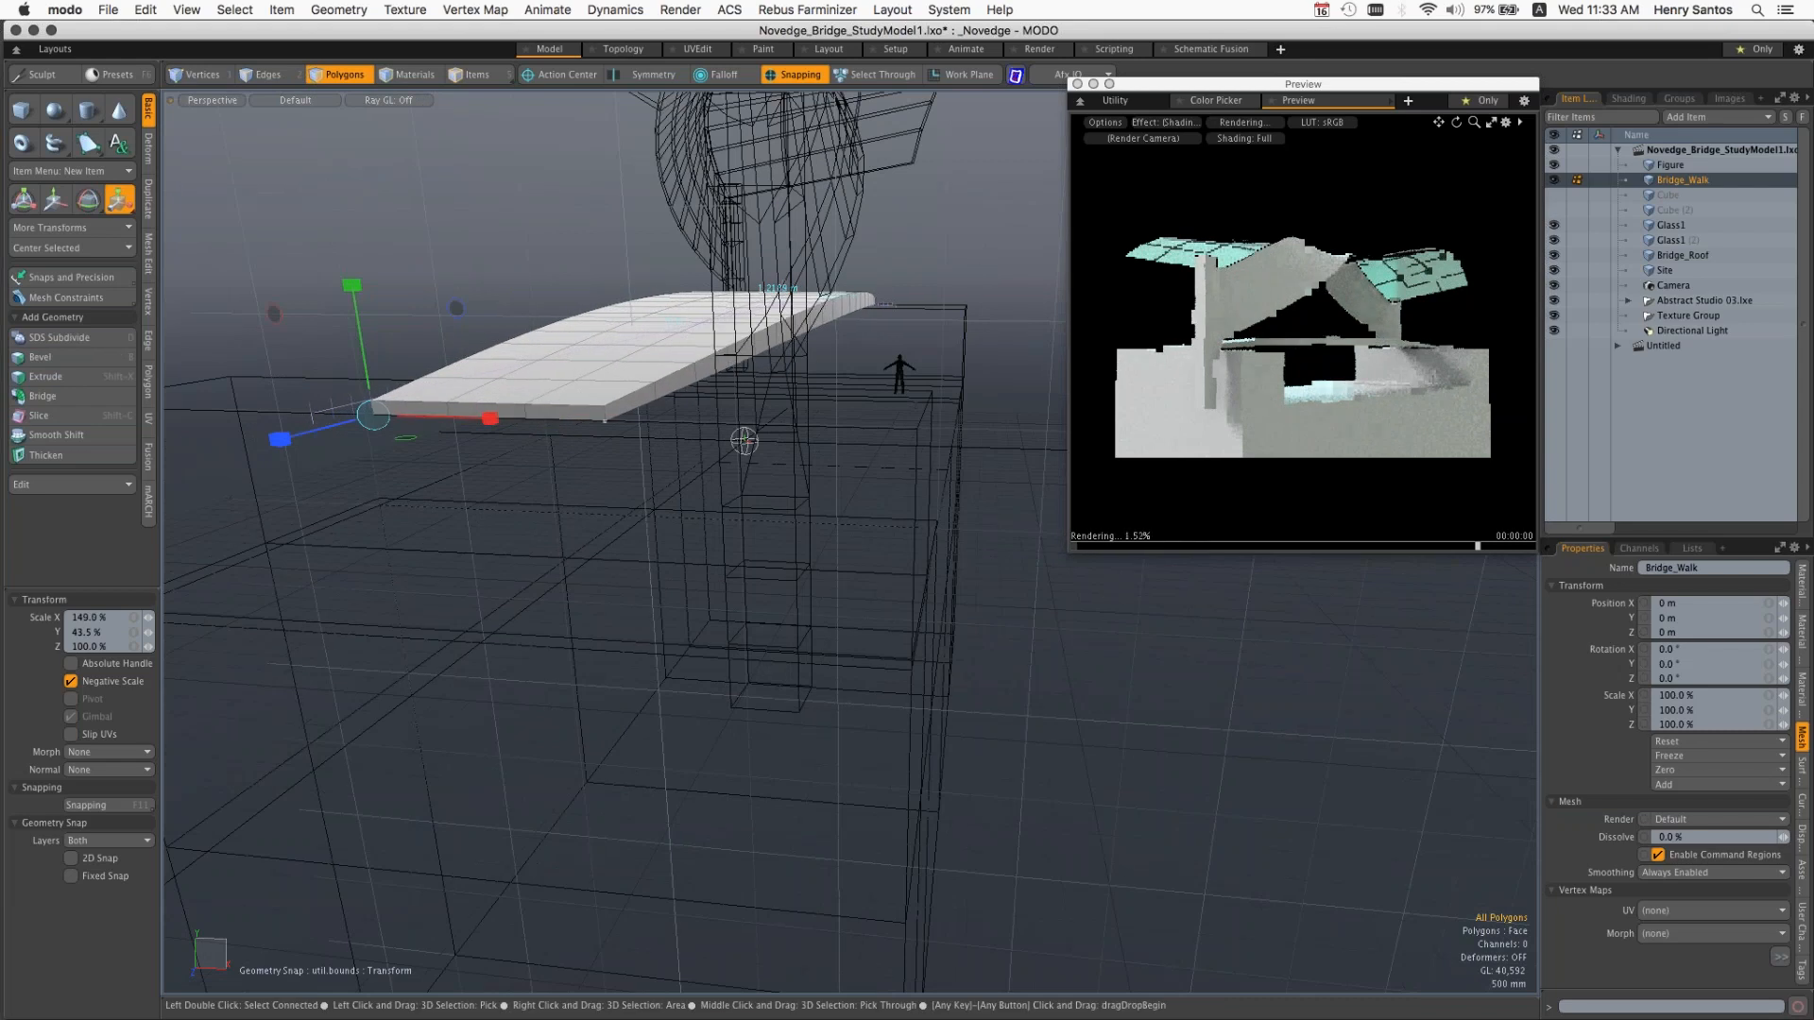
key("super+z")
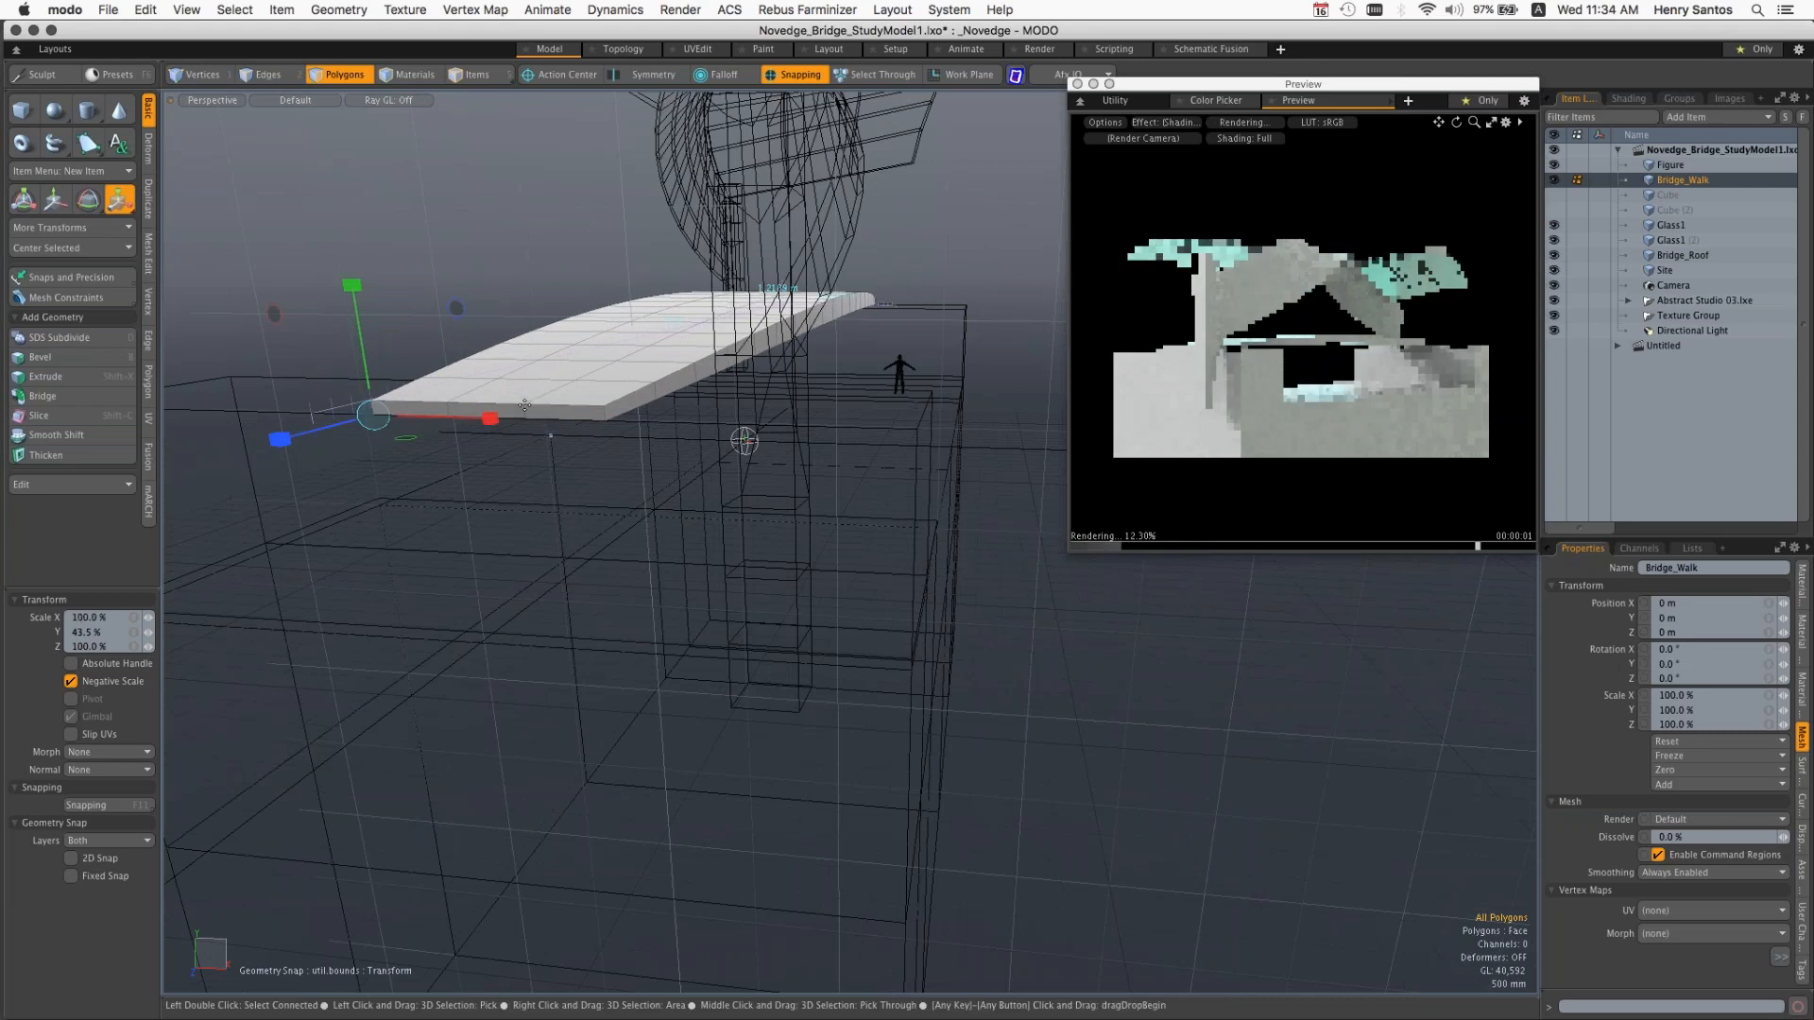
key("super+z")
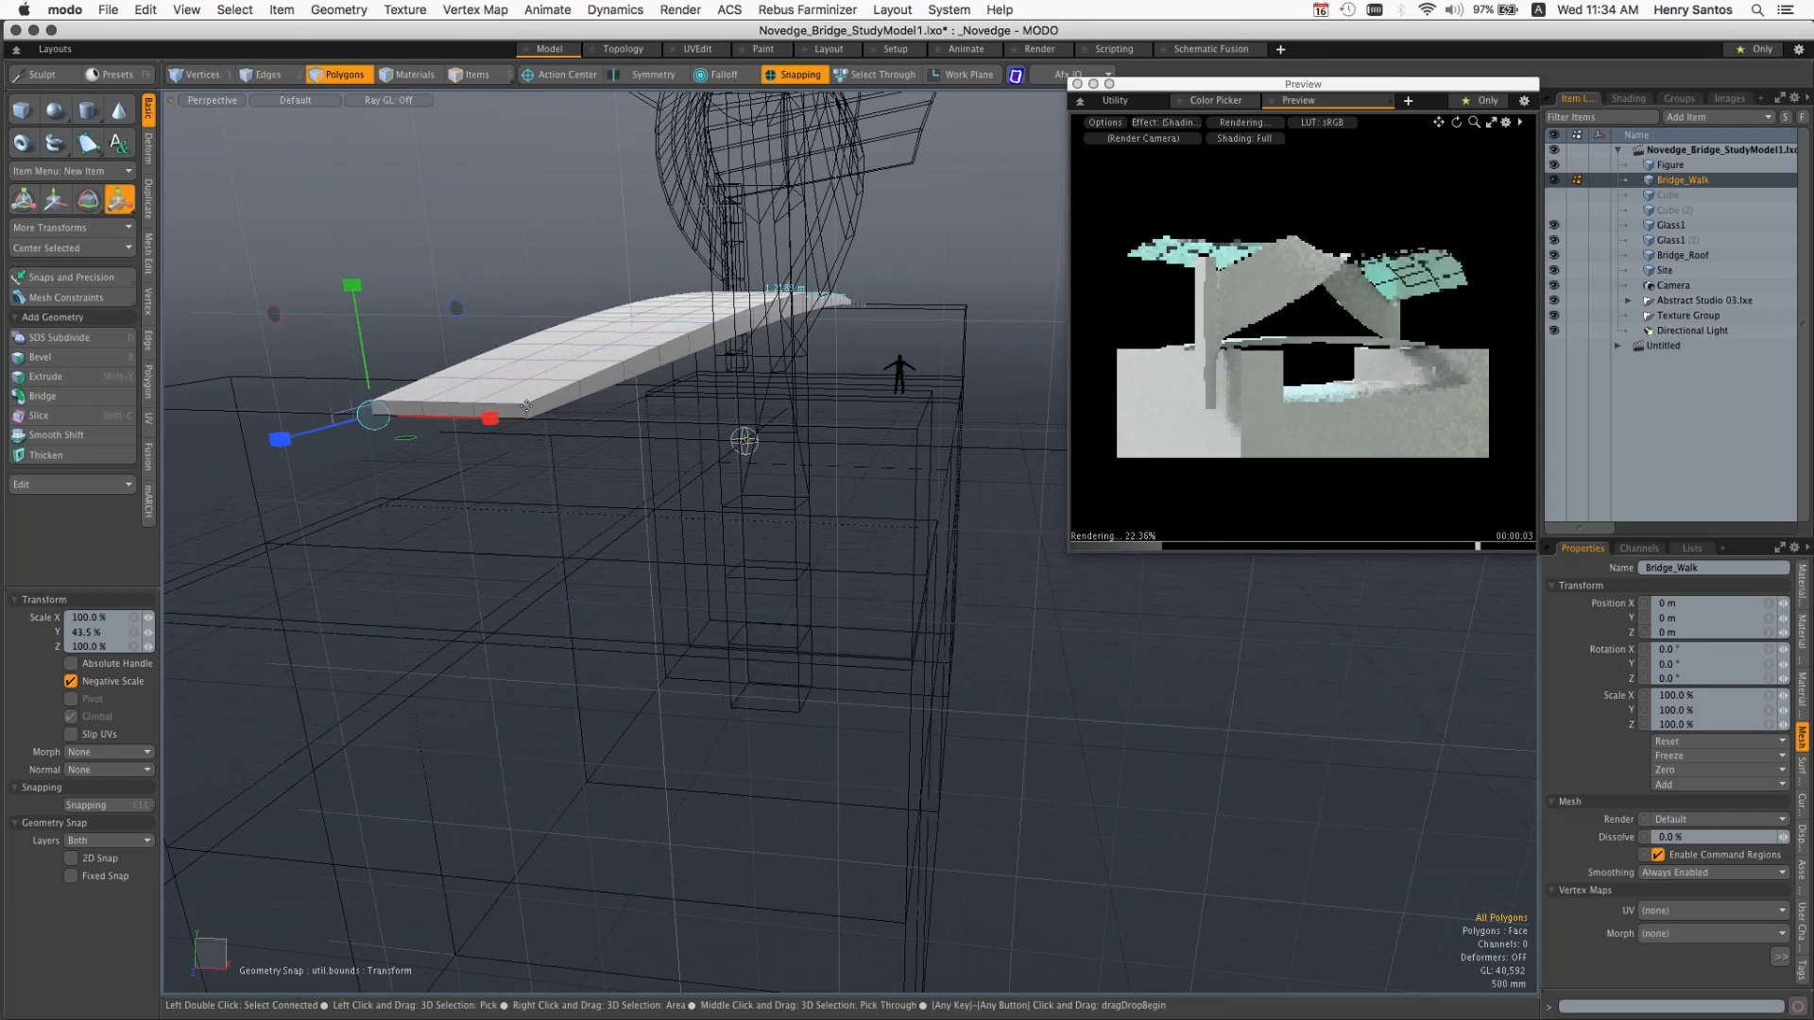
Step: Scale Bridge_Walk along Y to about 199.5% from the opposite end corner, rescale it from the end face to about 93.5%, and drop the tool
left_click(526, 406)
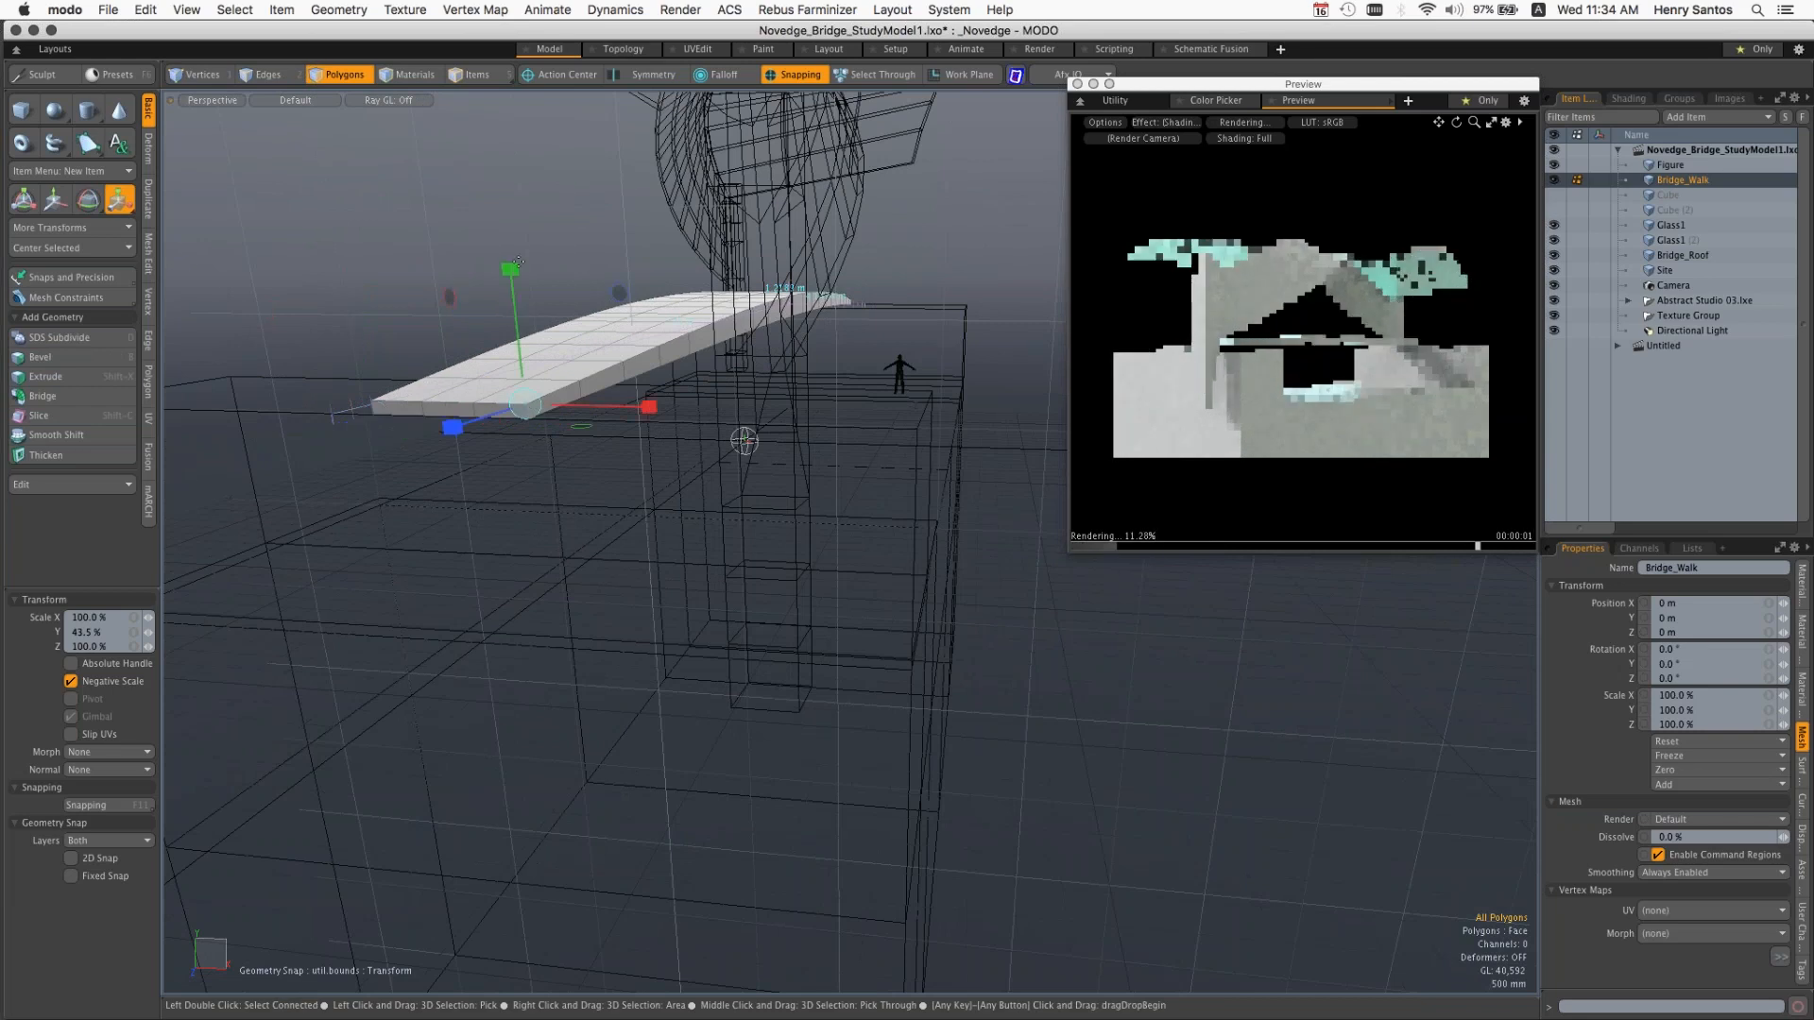
left_click_drag(510, 269, 494, 130)
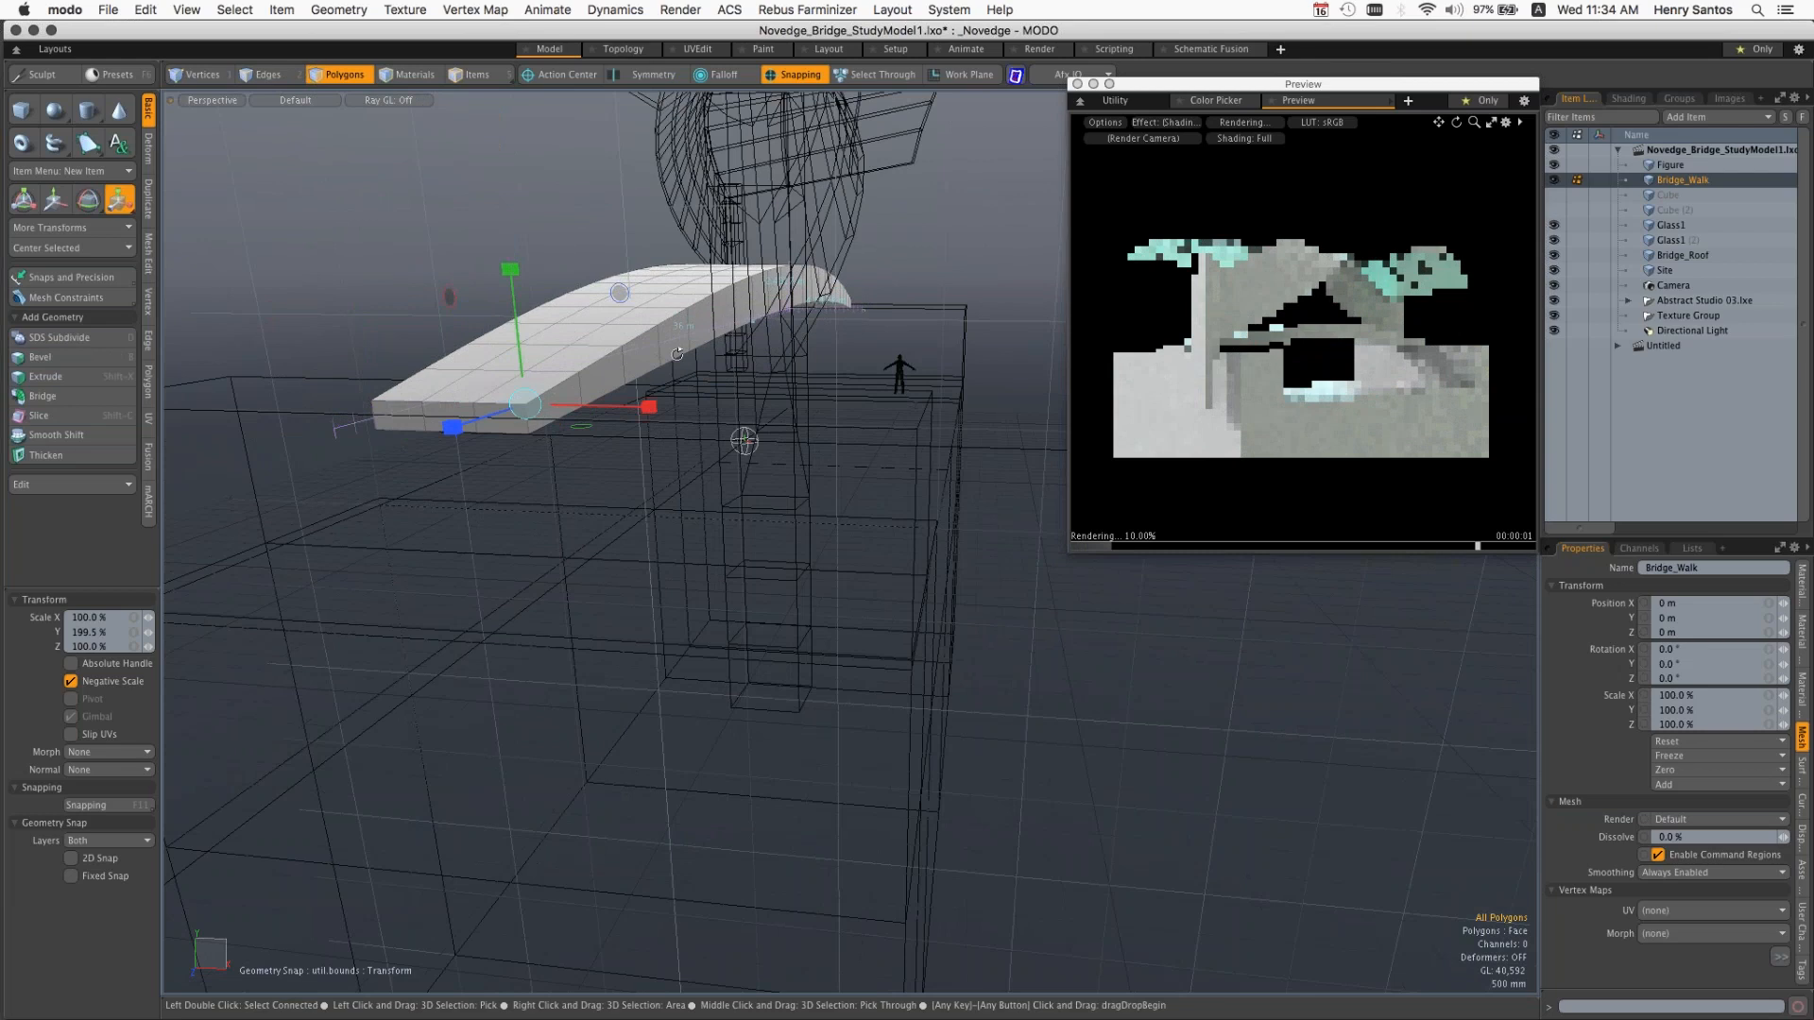
left_click_drag(678, 353, 604, 359, "alt")
left_click_drag(539, 462, 460, 487, "alt")
left_click(900, 391)
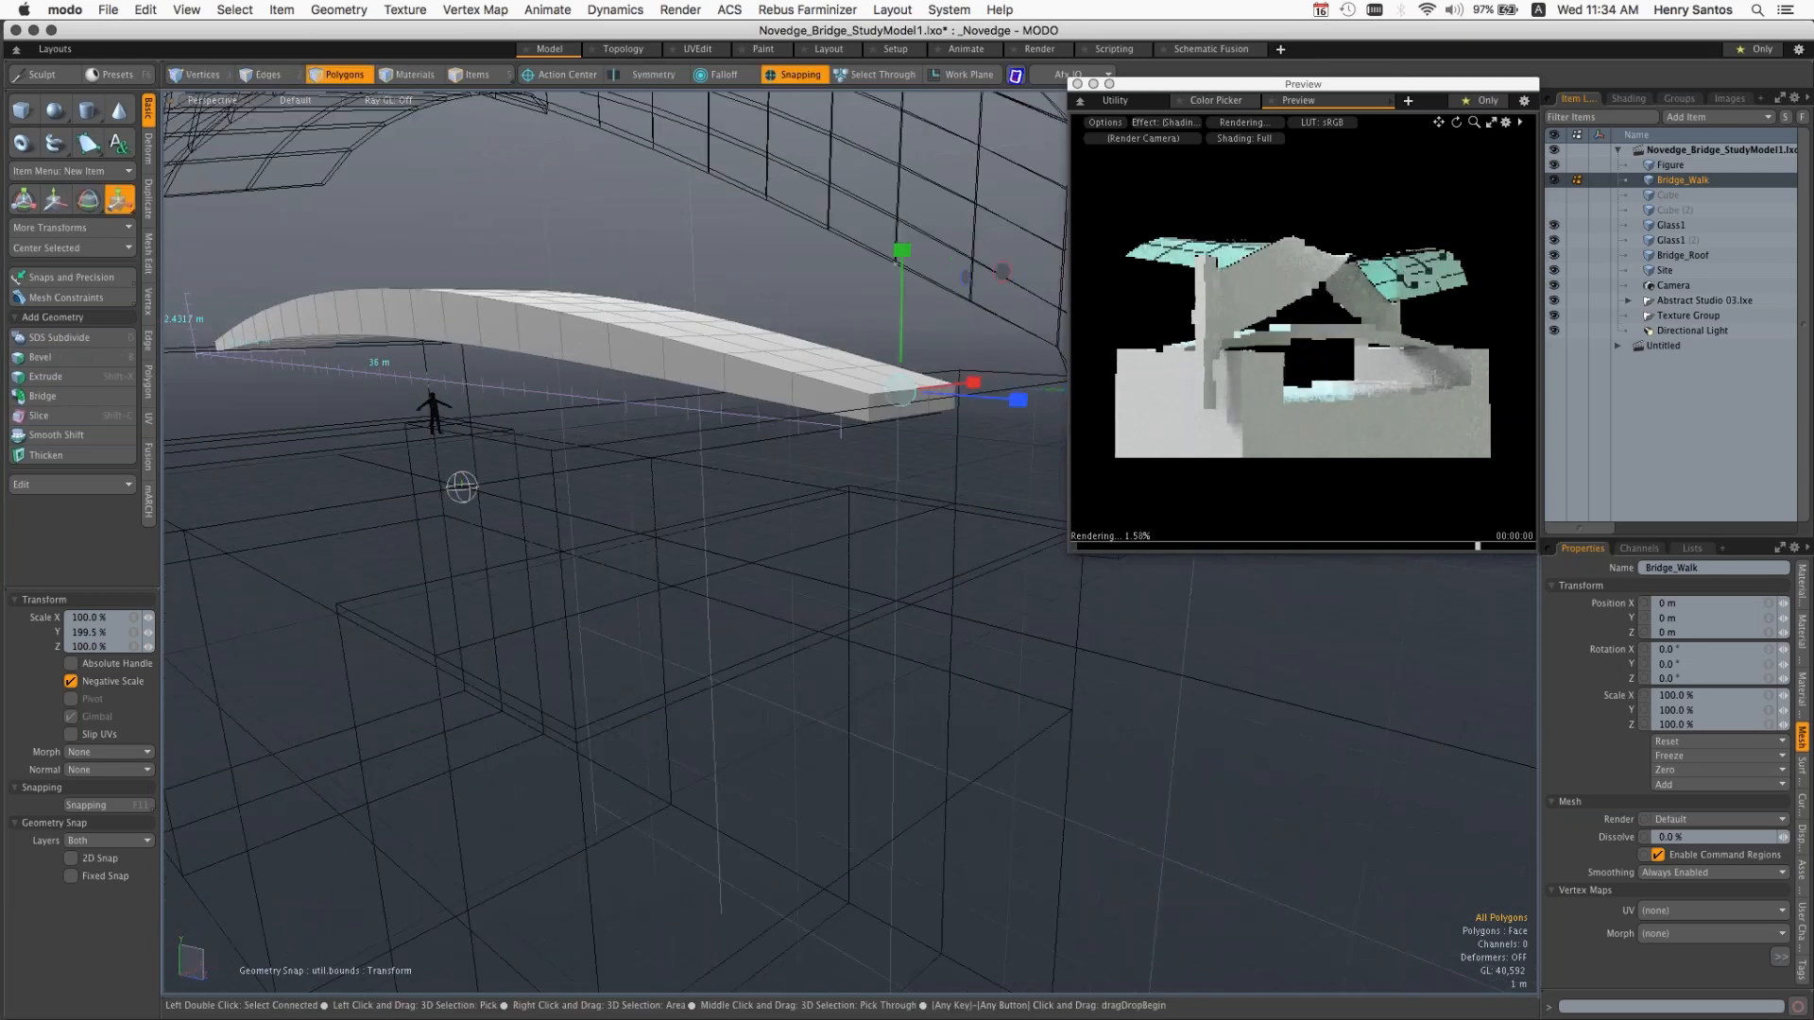
mouse_move(902, 250)
left_mouse_down()
mouse_move(903, 289)
mouse_move(896, 262)
left_mouse_up()
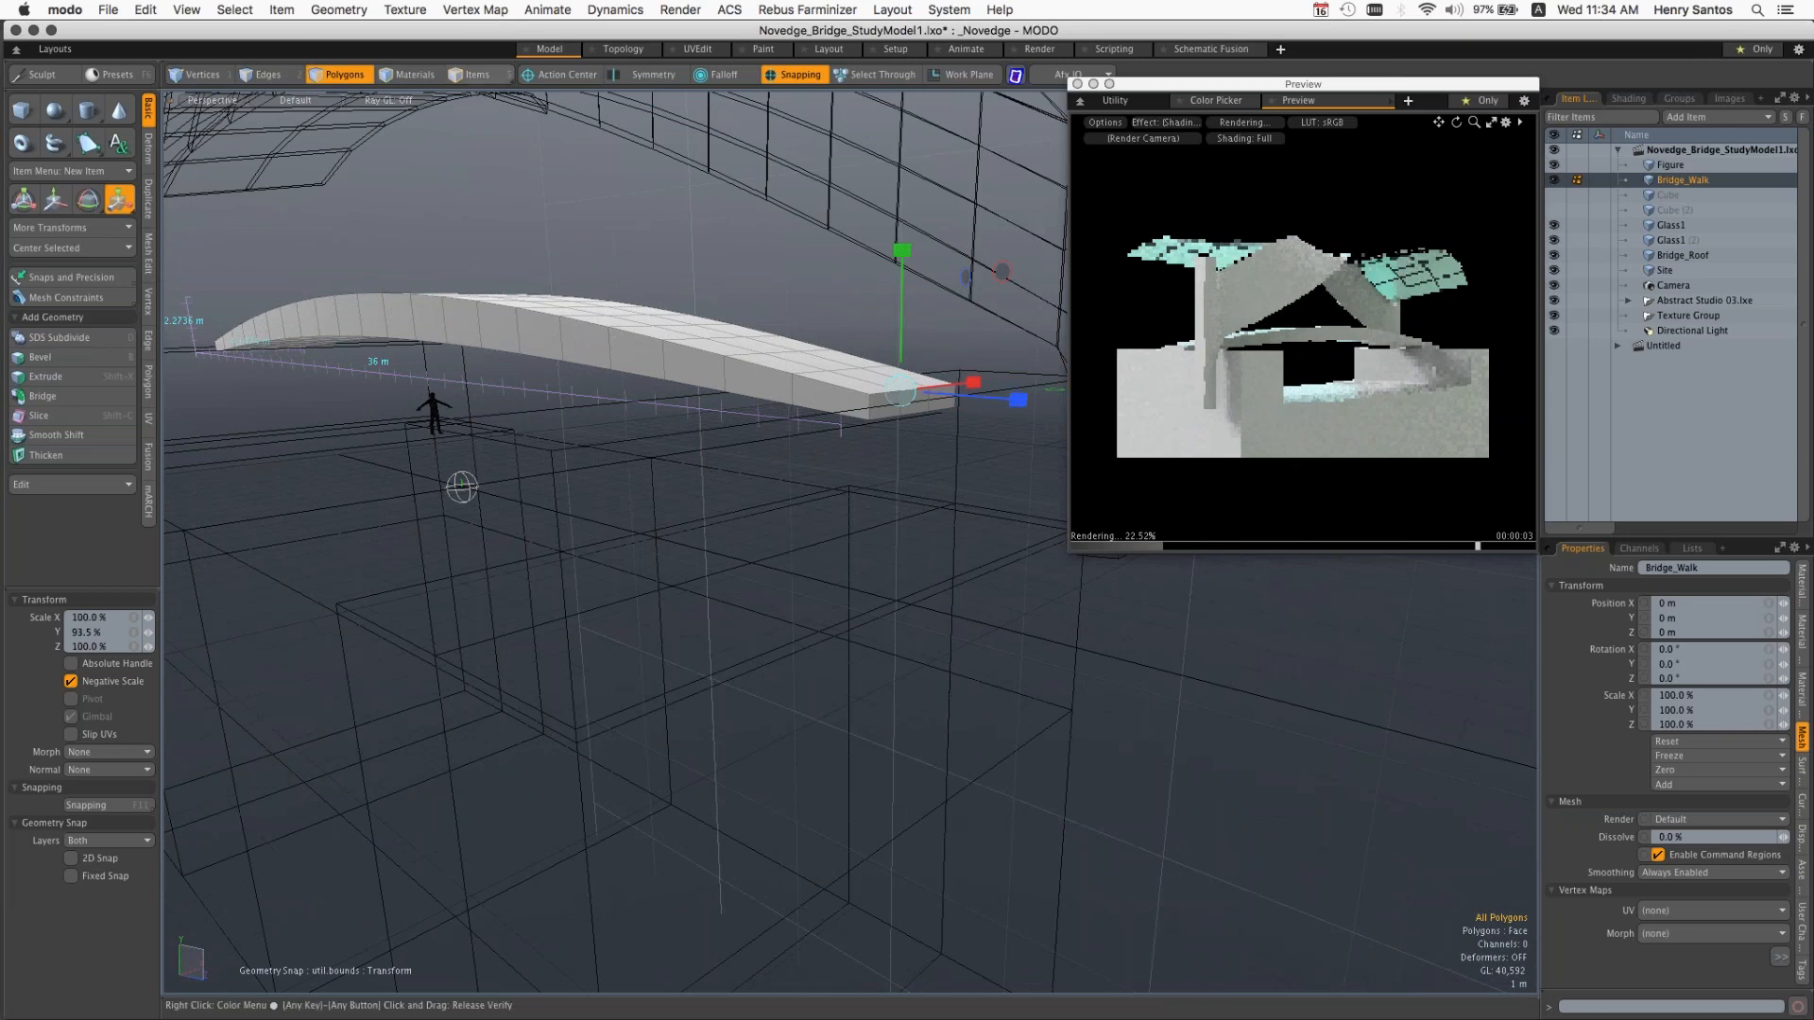
key("space")
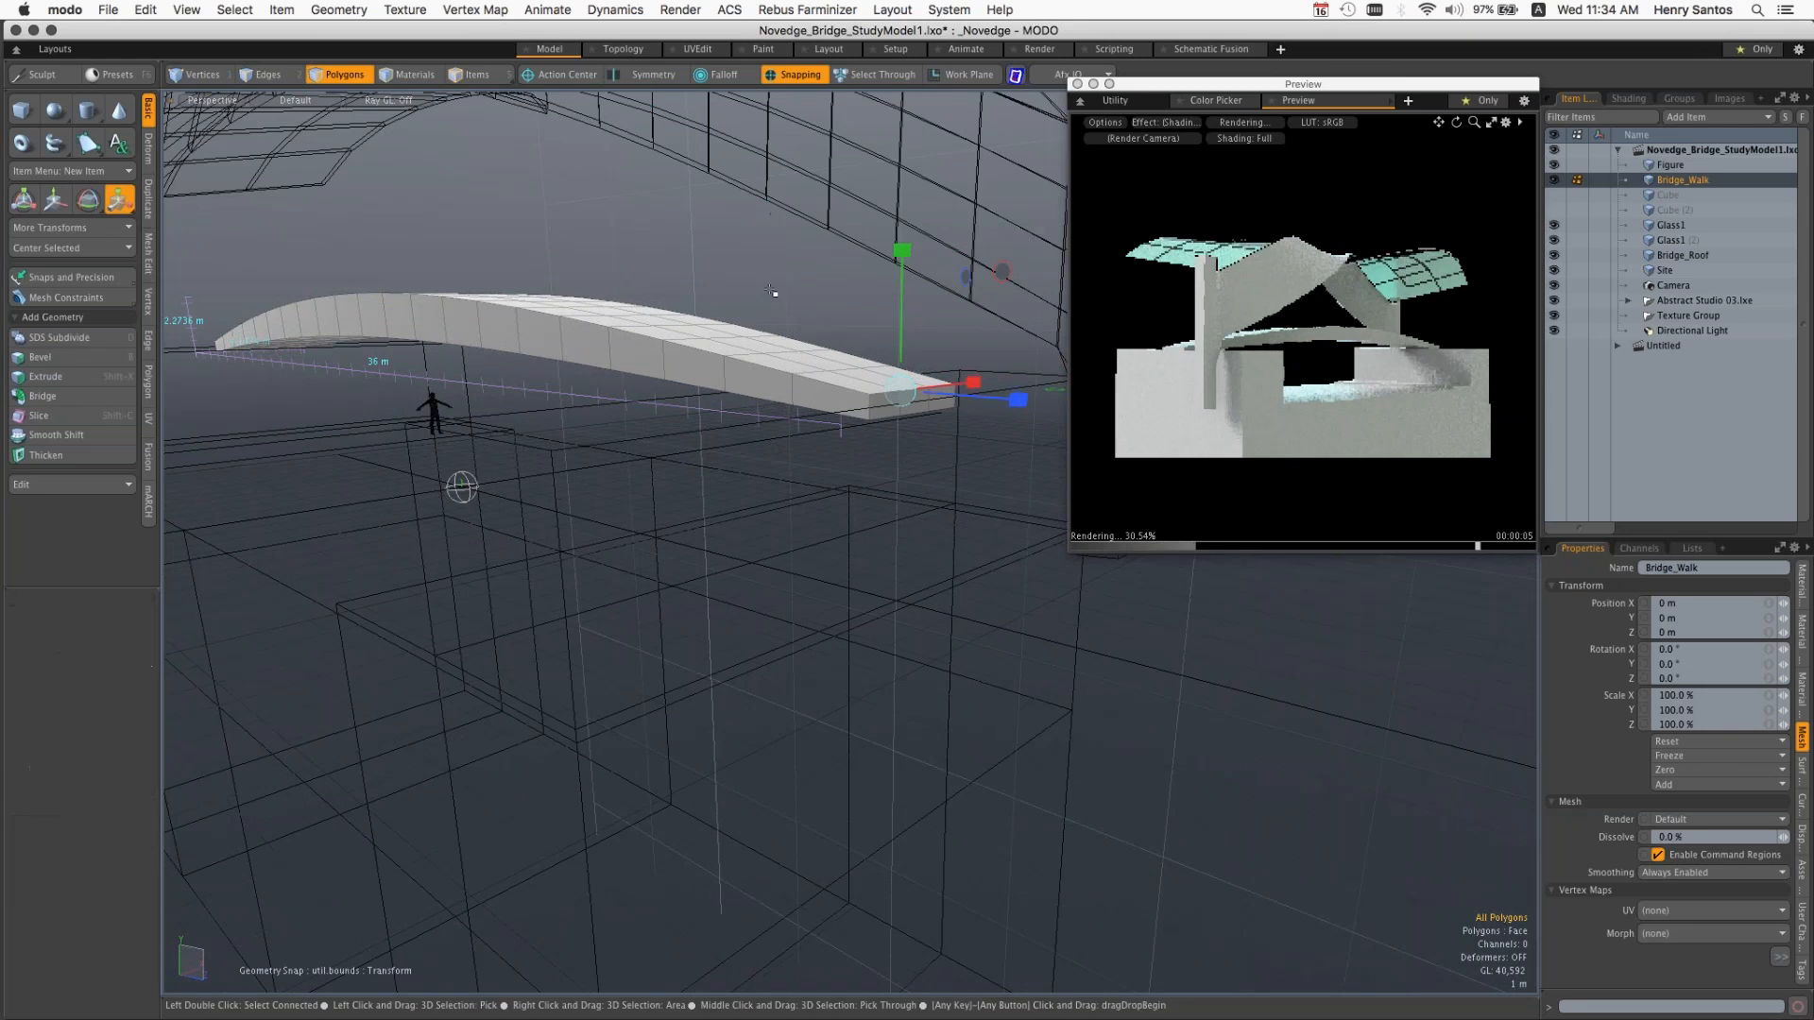
Step: Switch through Vertices mode back to Polygons mode and select the three polygons on the end face of Bridge_Walk
left_click(557, 74)
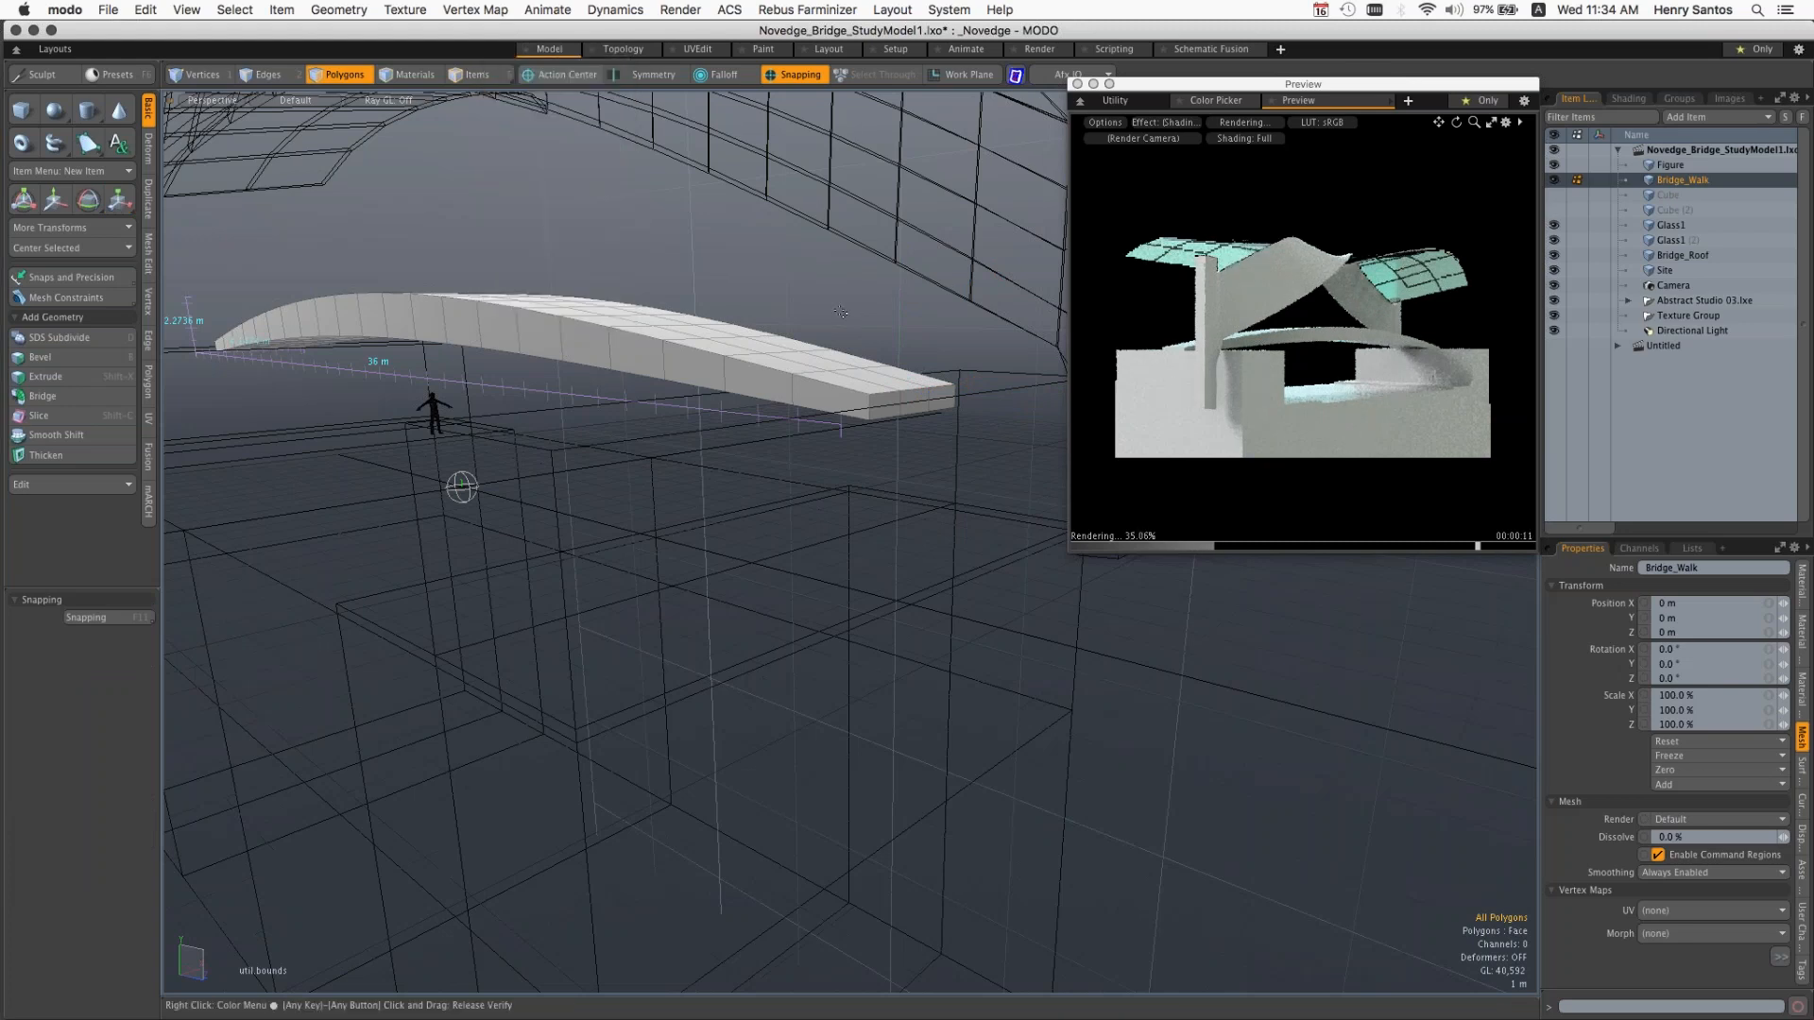
key("1")
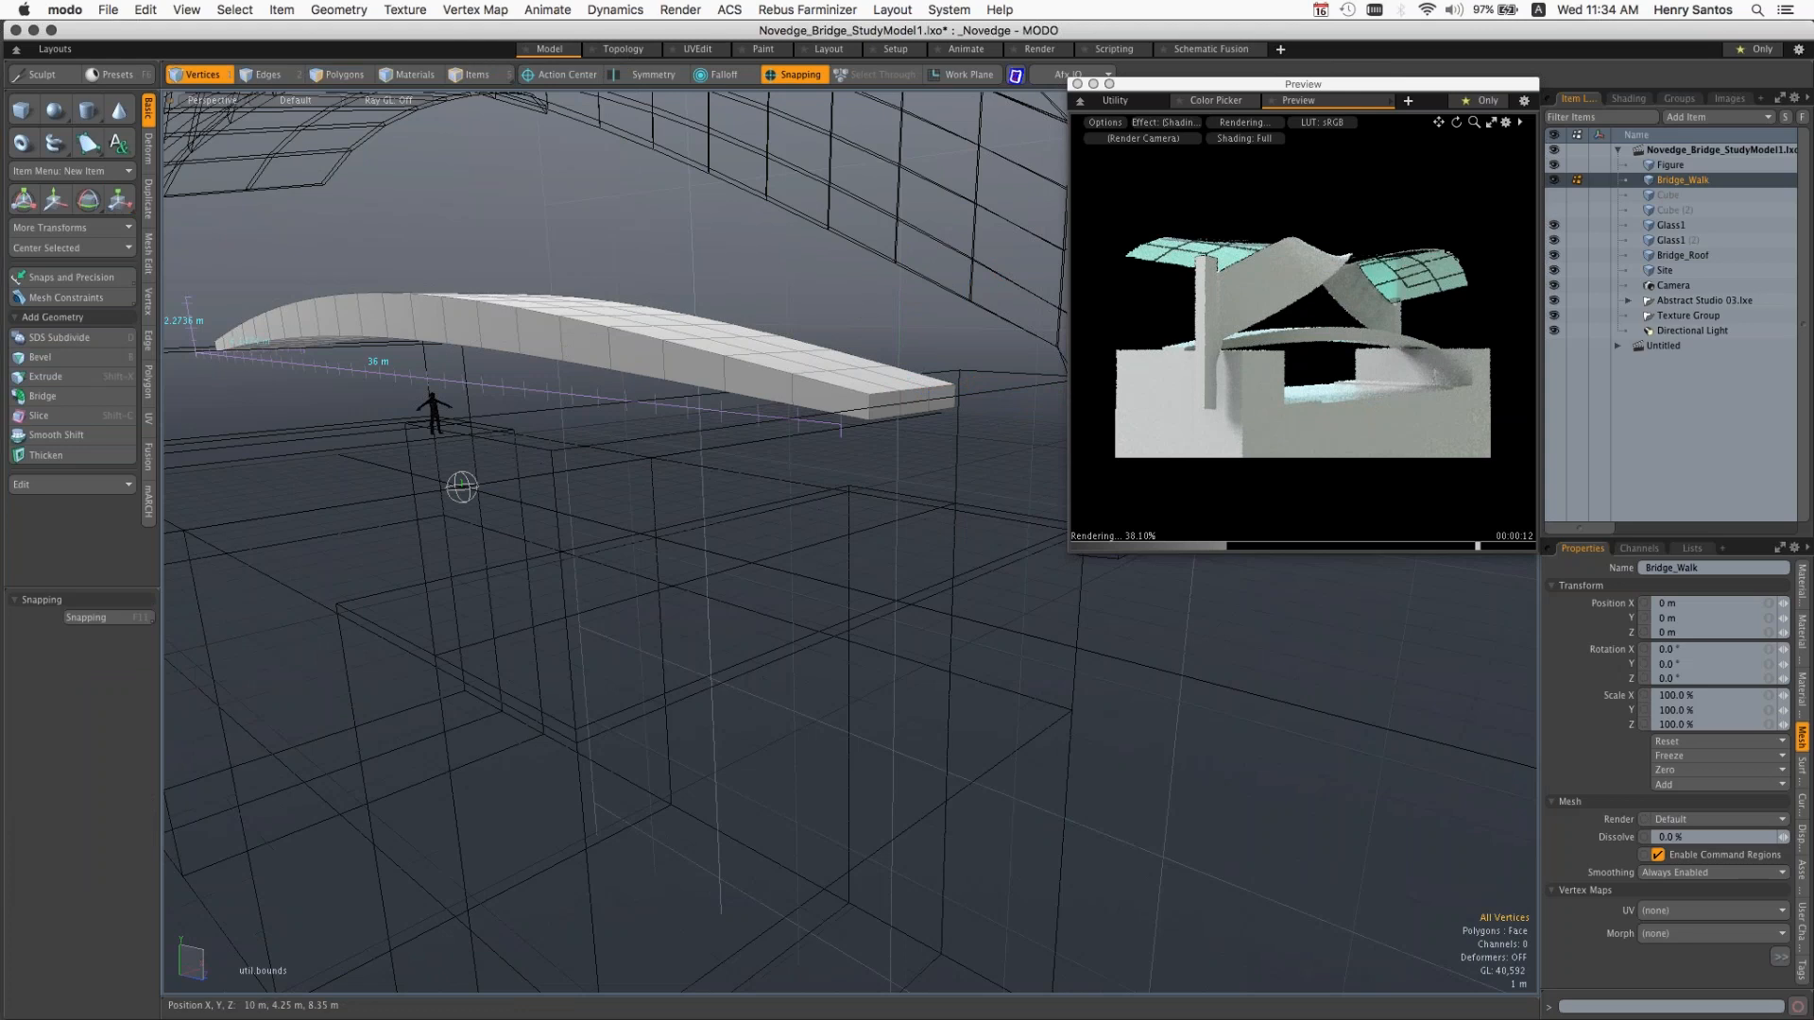
left_click_drag(461, 488, 572, 427, "alt")
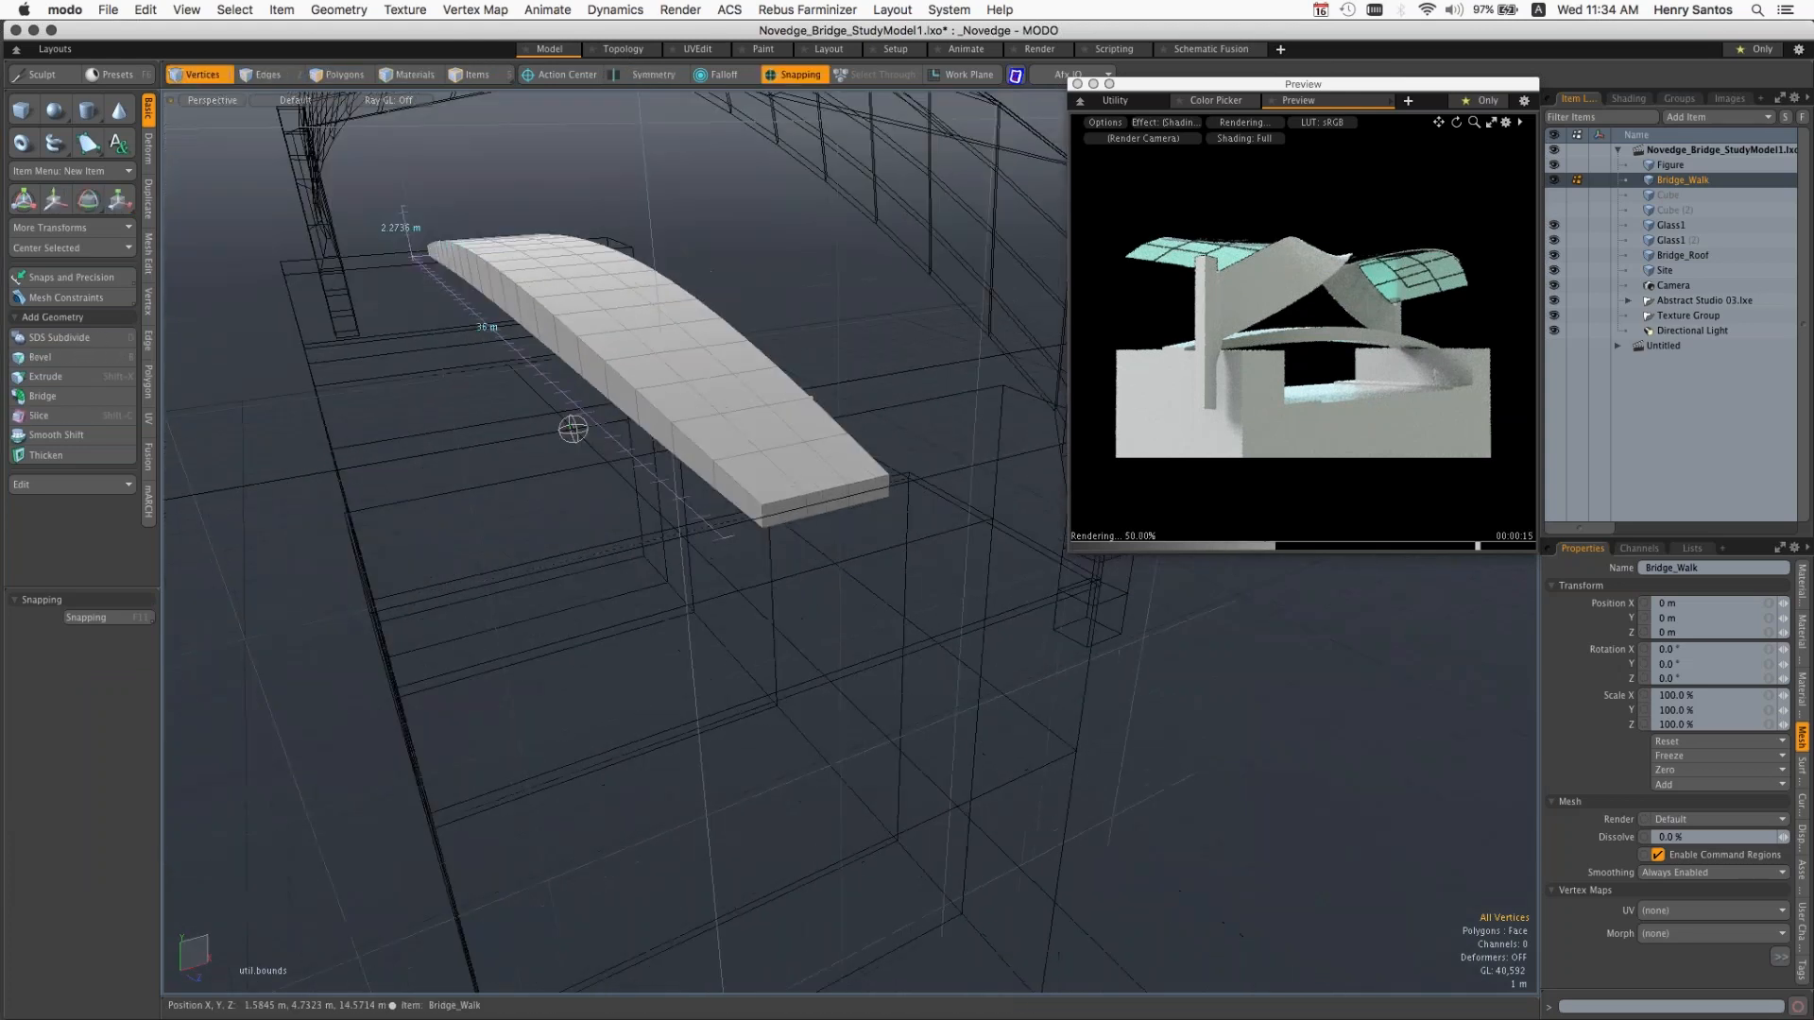
key("3")
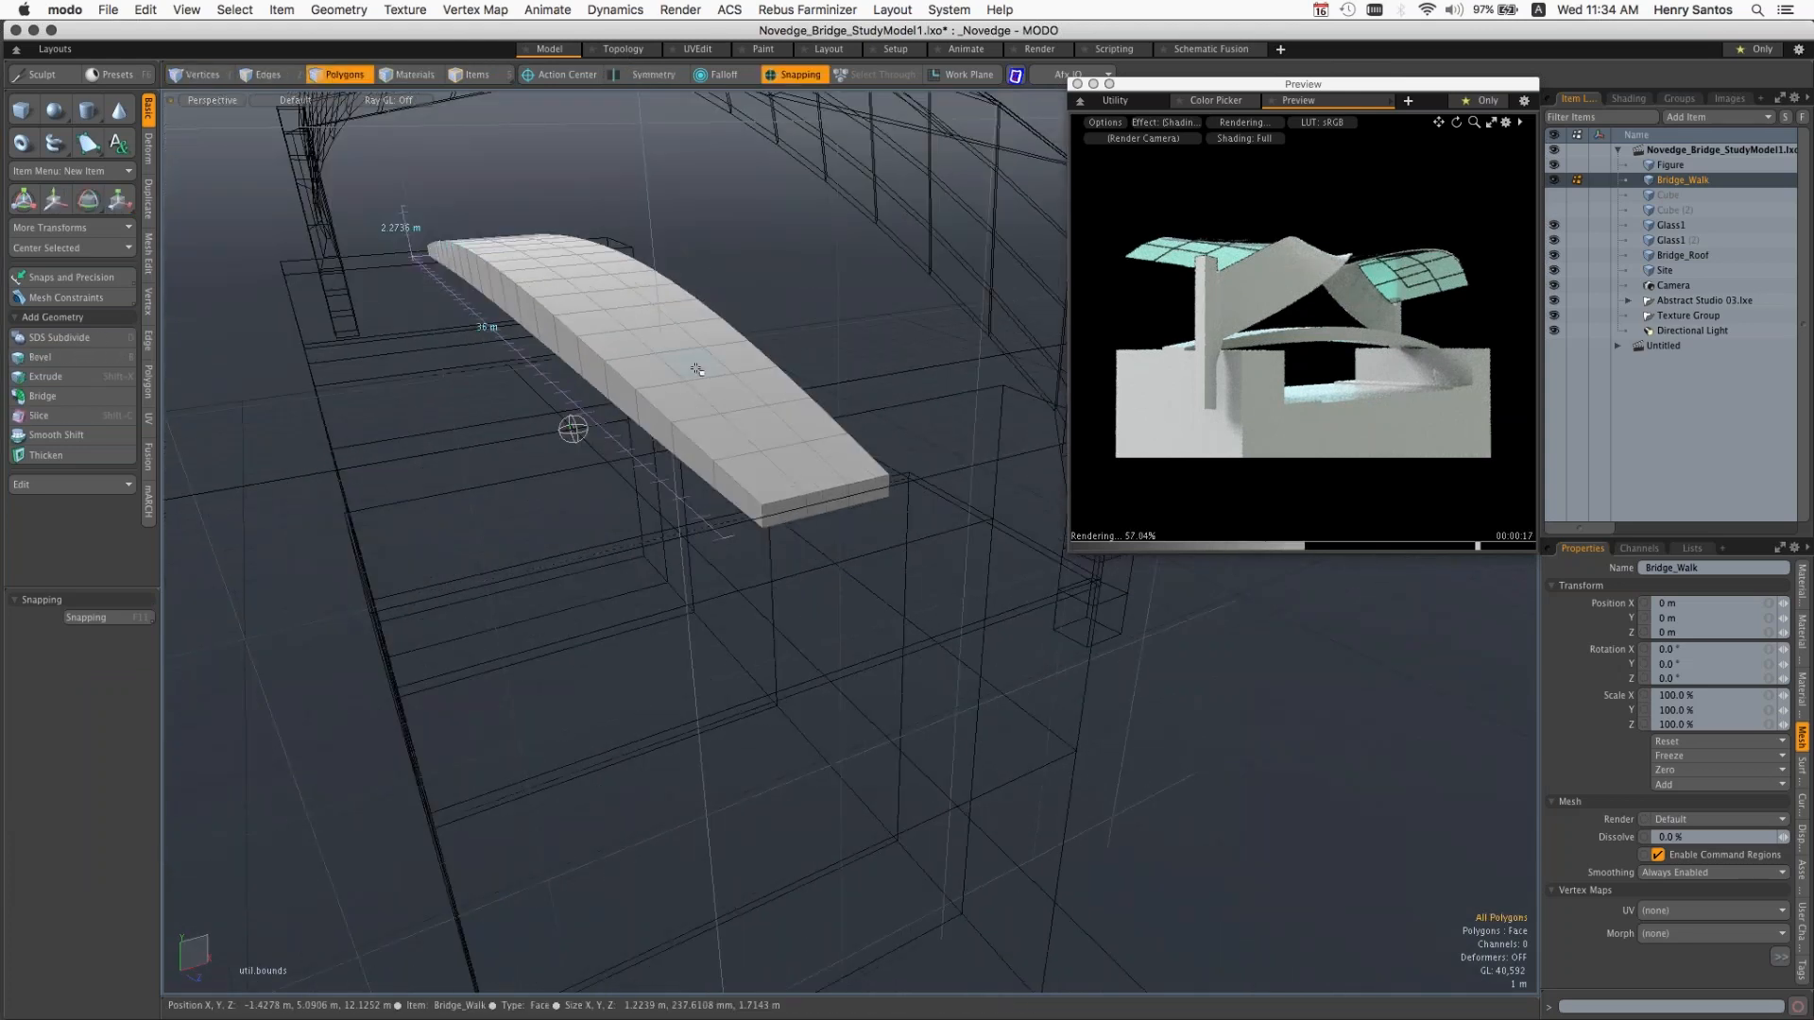
left_click(803, 470)
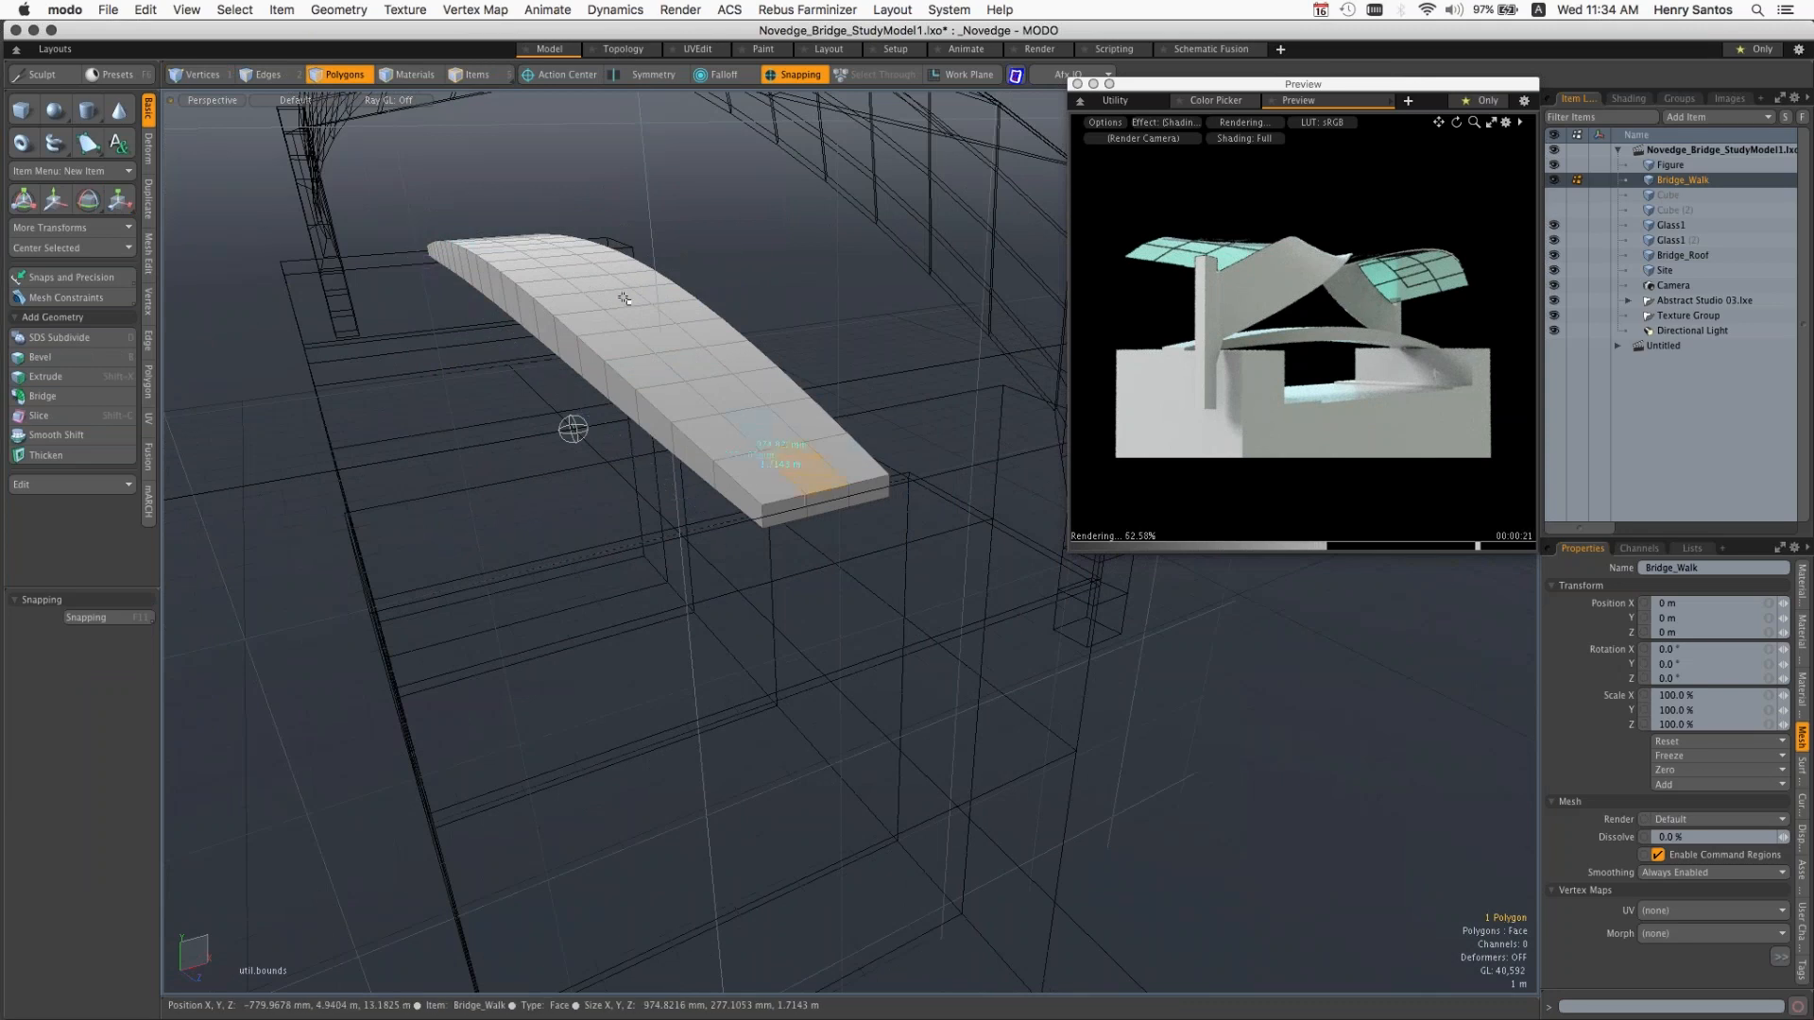
left_click(789, 515)
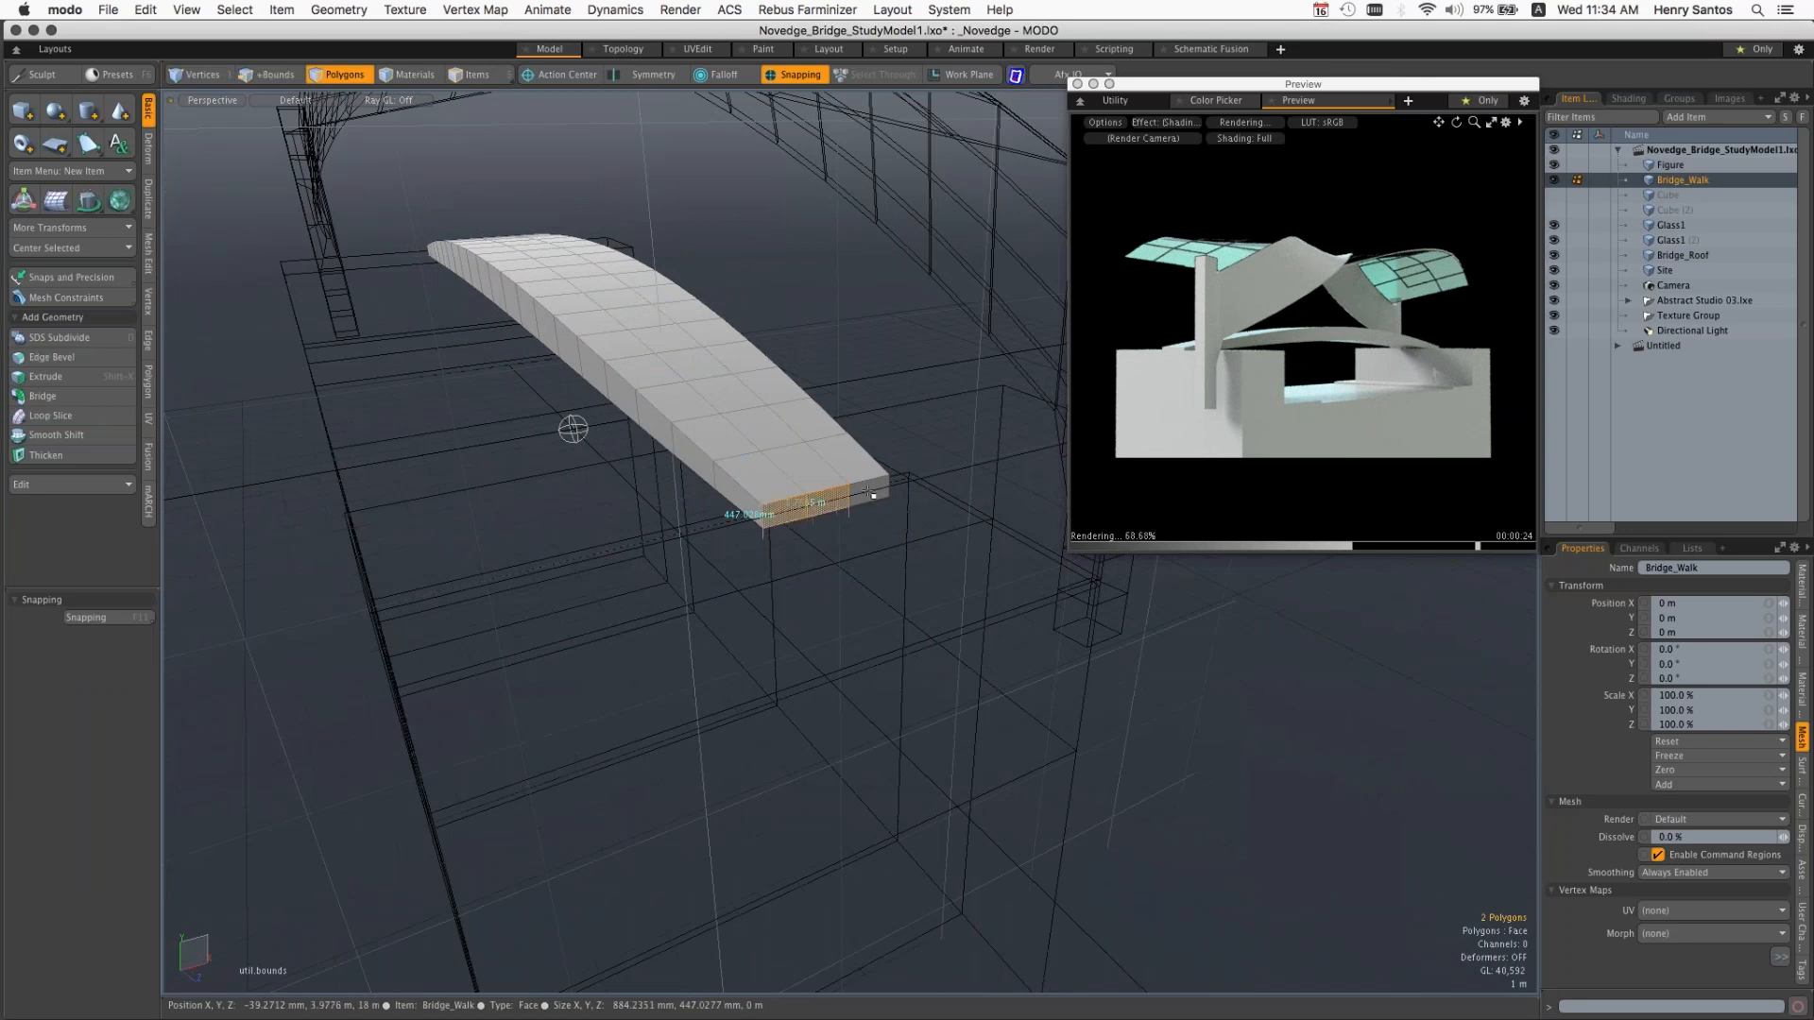
left_click(869, 492, "shift")
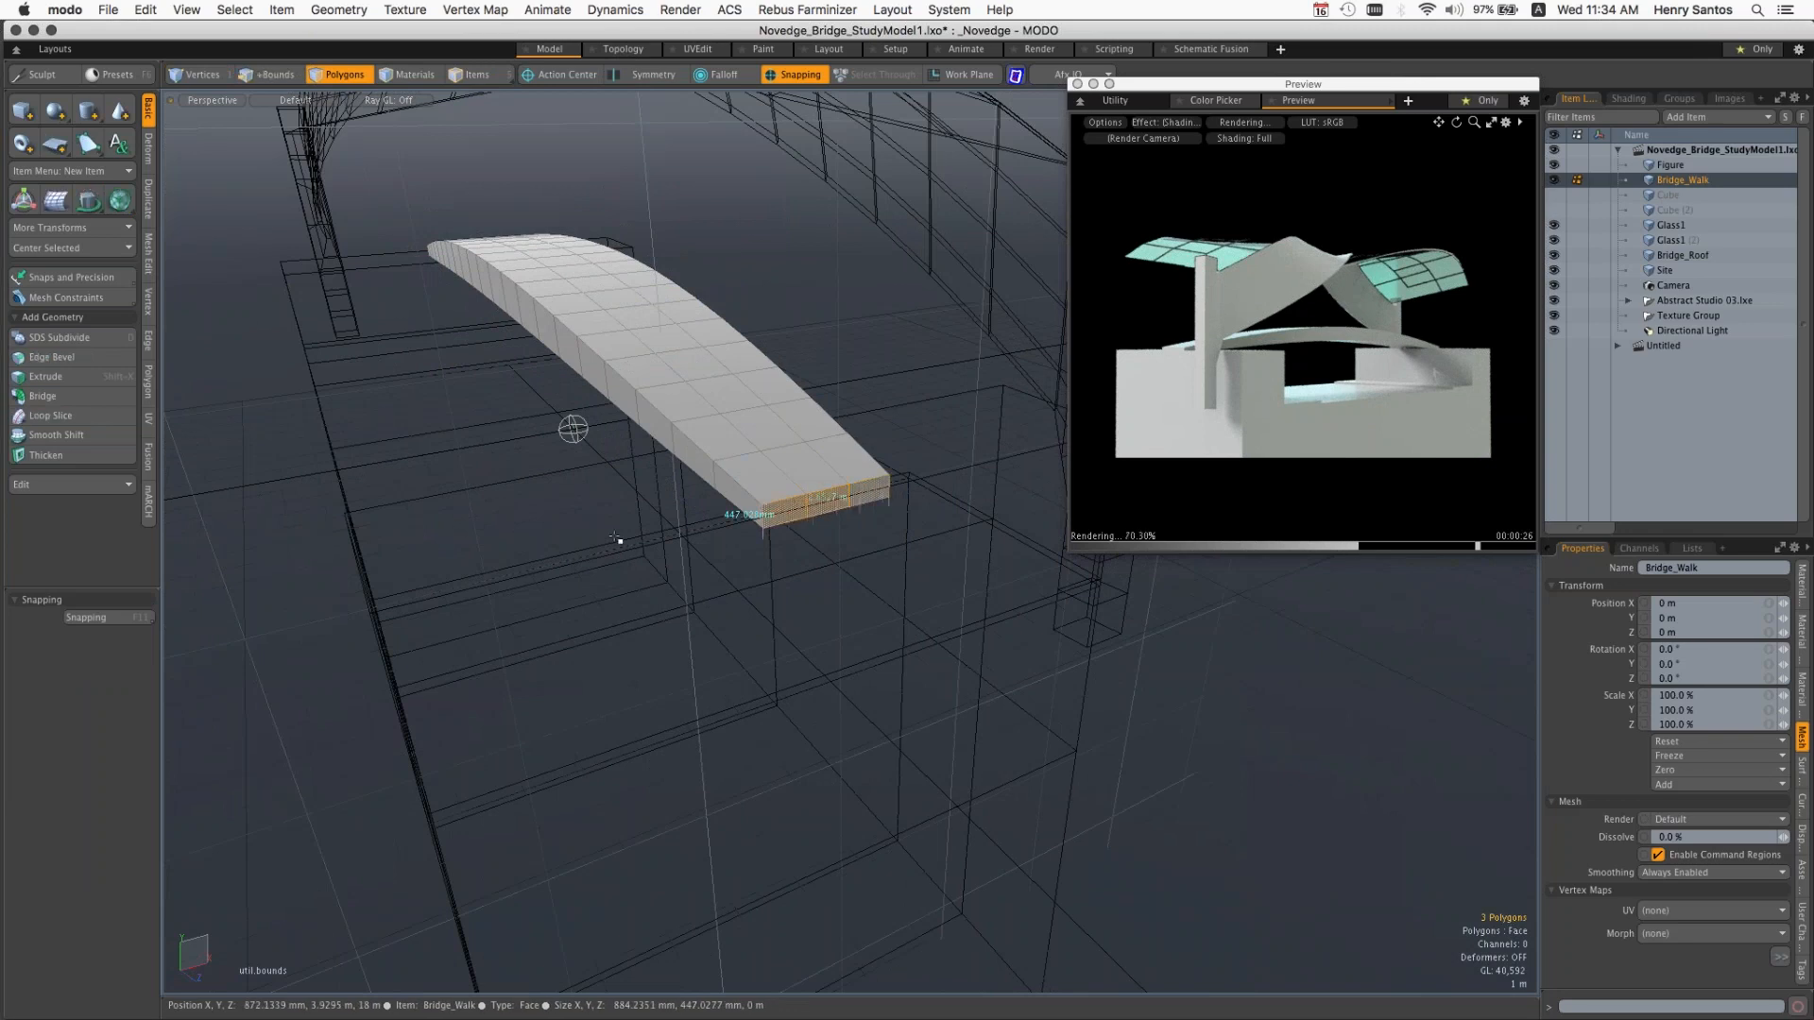
Step: Try rotating the selected end polygons around their own centre on the Y axis, and undo the rotation
left_click_drag(617, 539, 697, 518, "alt")
key("e")
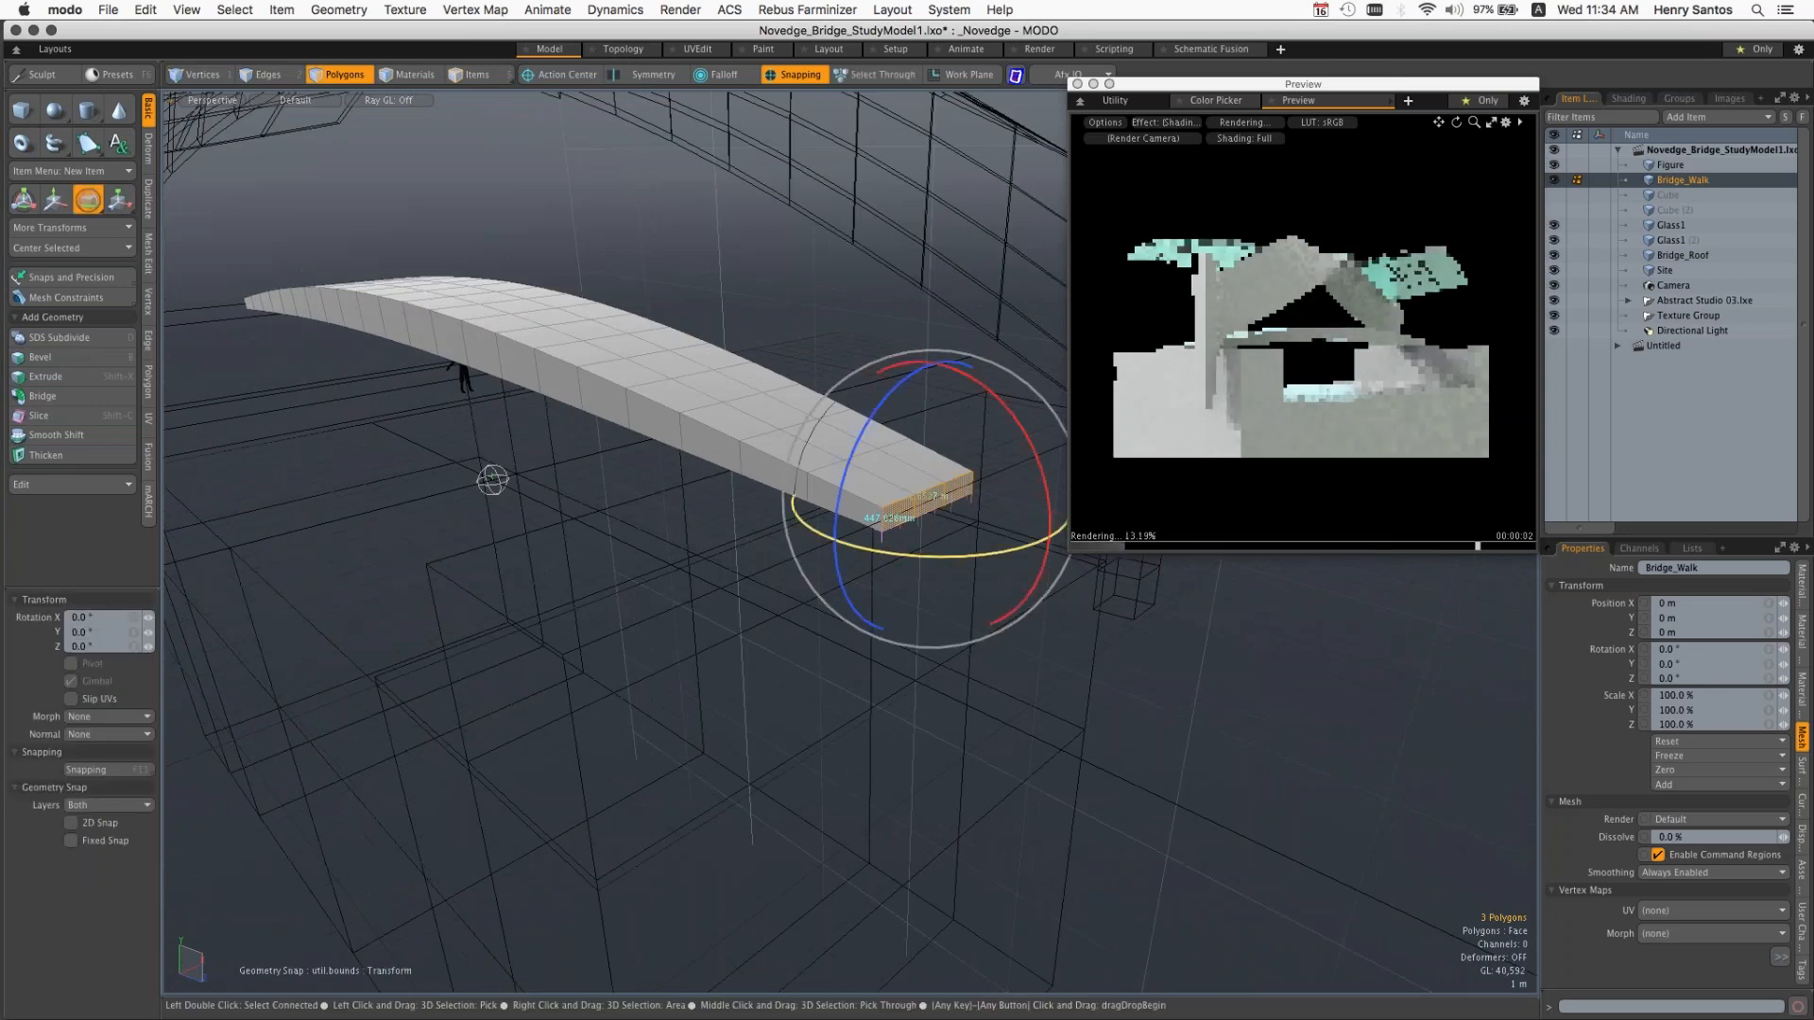
left_click_drag(1001, 548, 947, 526)
key("super+z")
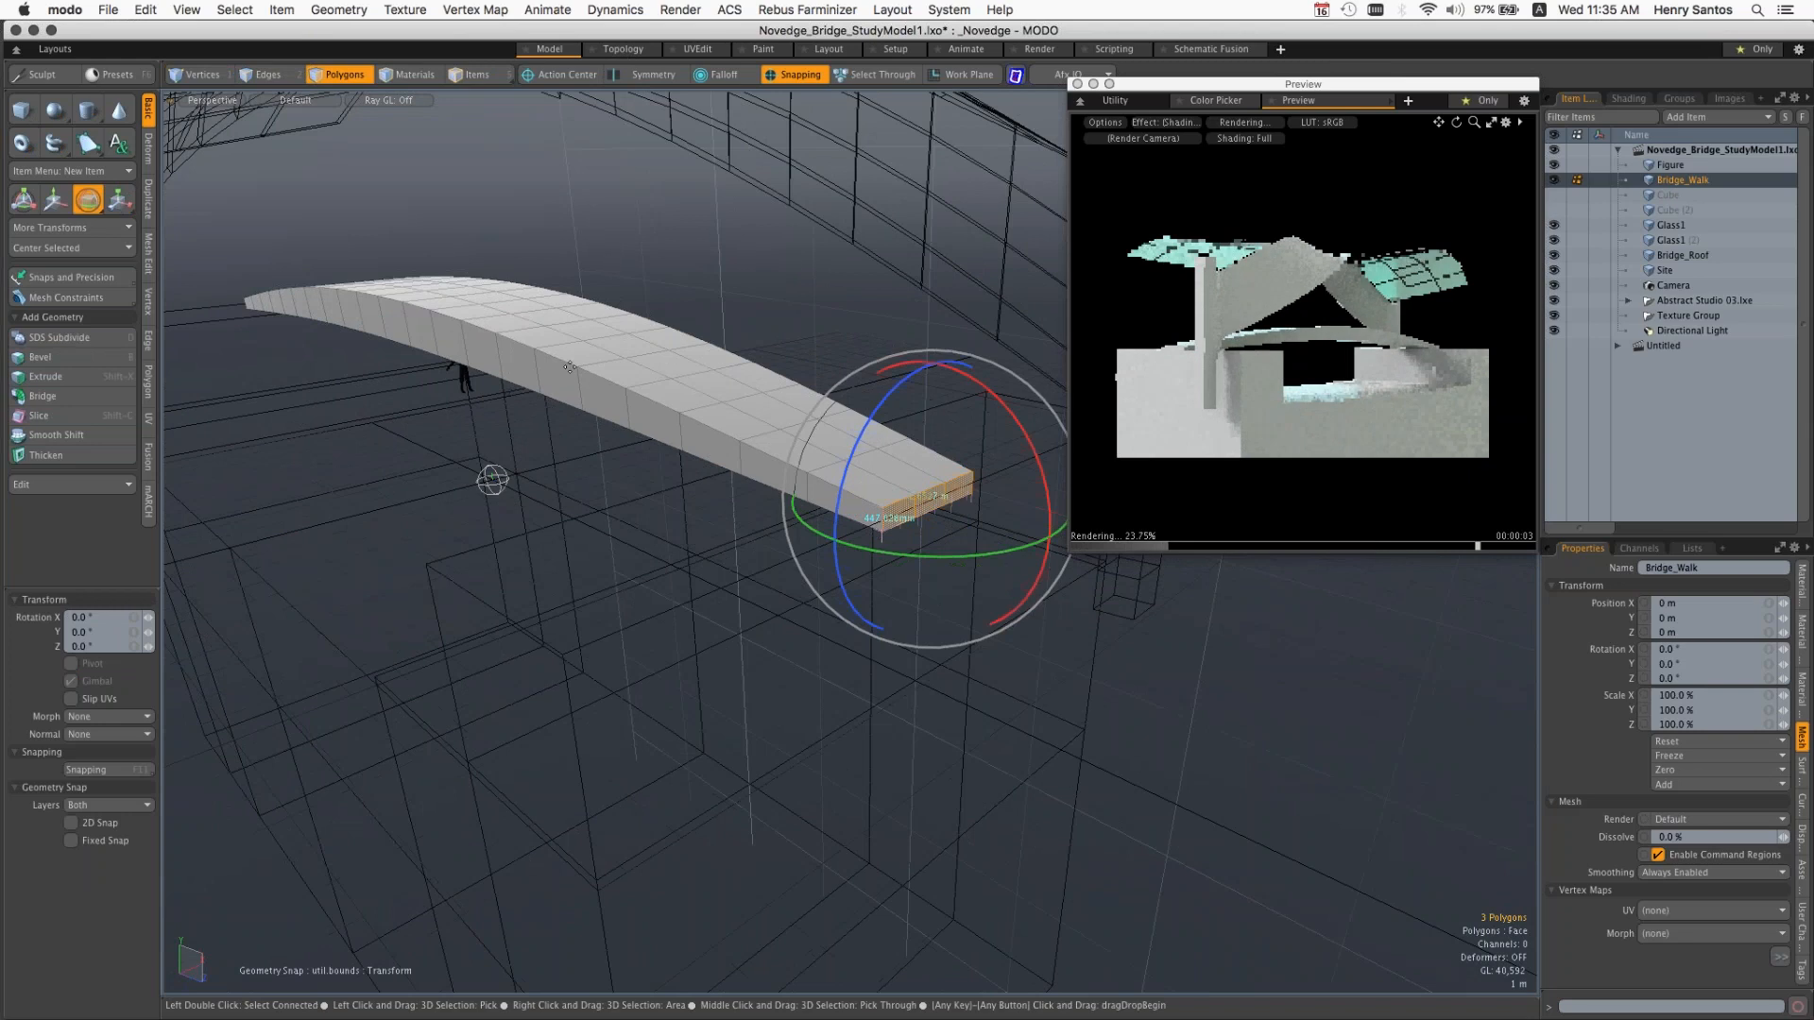
Step: Set the action center to Origin, try rotating the end polygons about -8° around Y, and undo the rotation
left_click(569, 81)
left_click(555, 174)
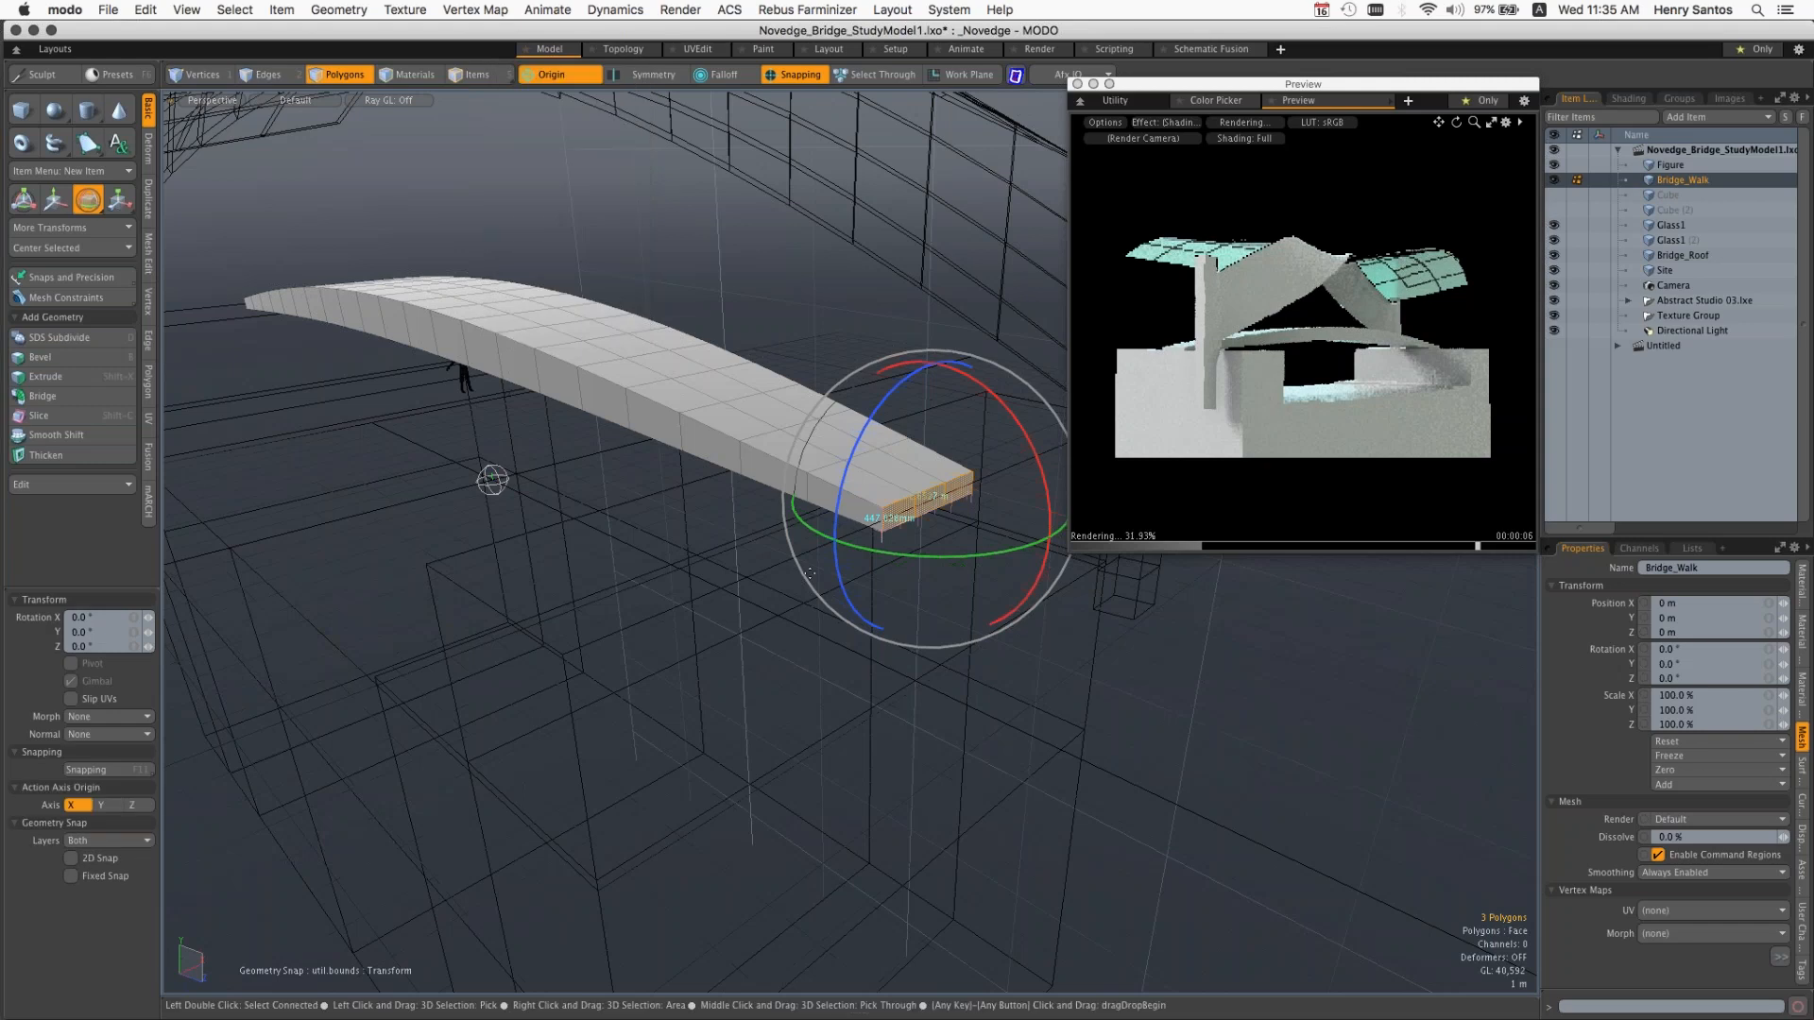
mouse_move(498, 508)
left_mouse_down()
mouse_move(471, 507)
mouse_move(520, 512)
mouse_move(487, 519)
left_mouse_up()
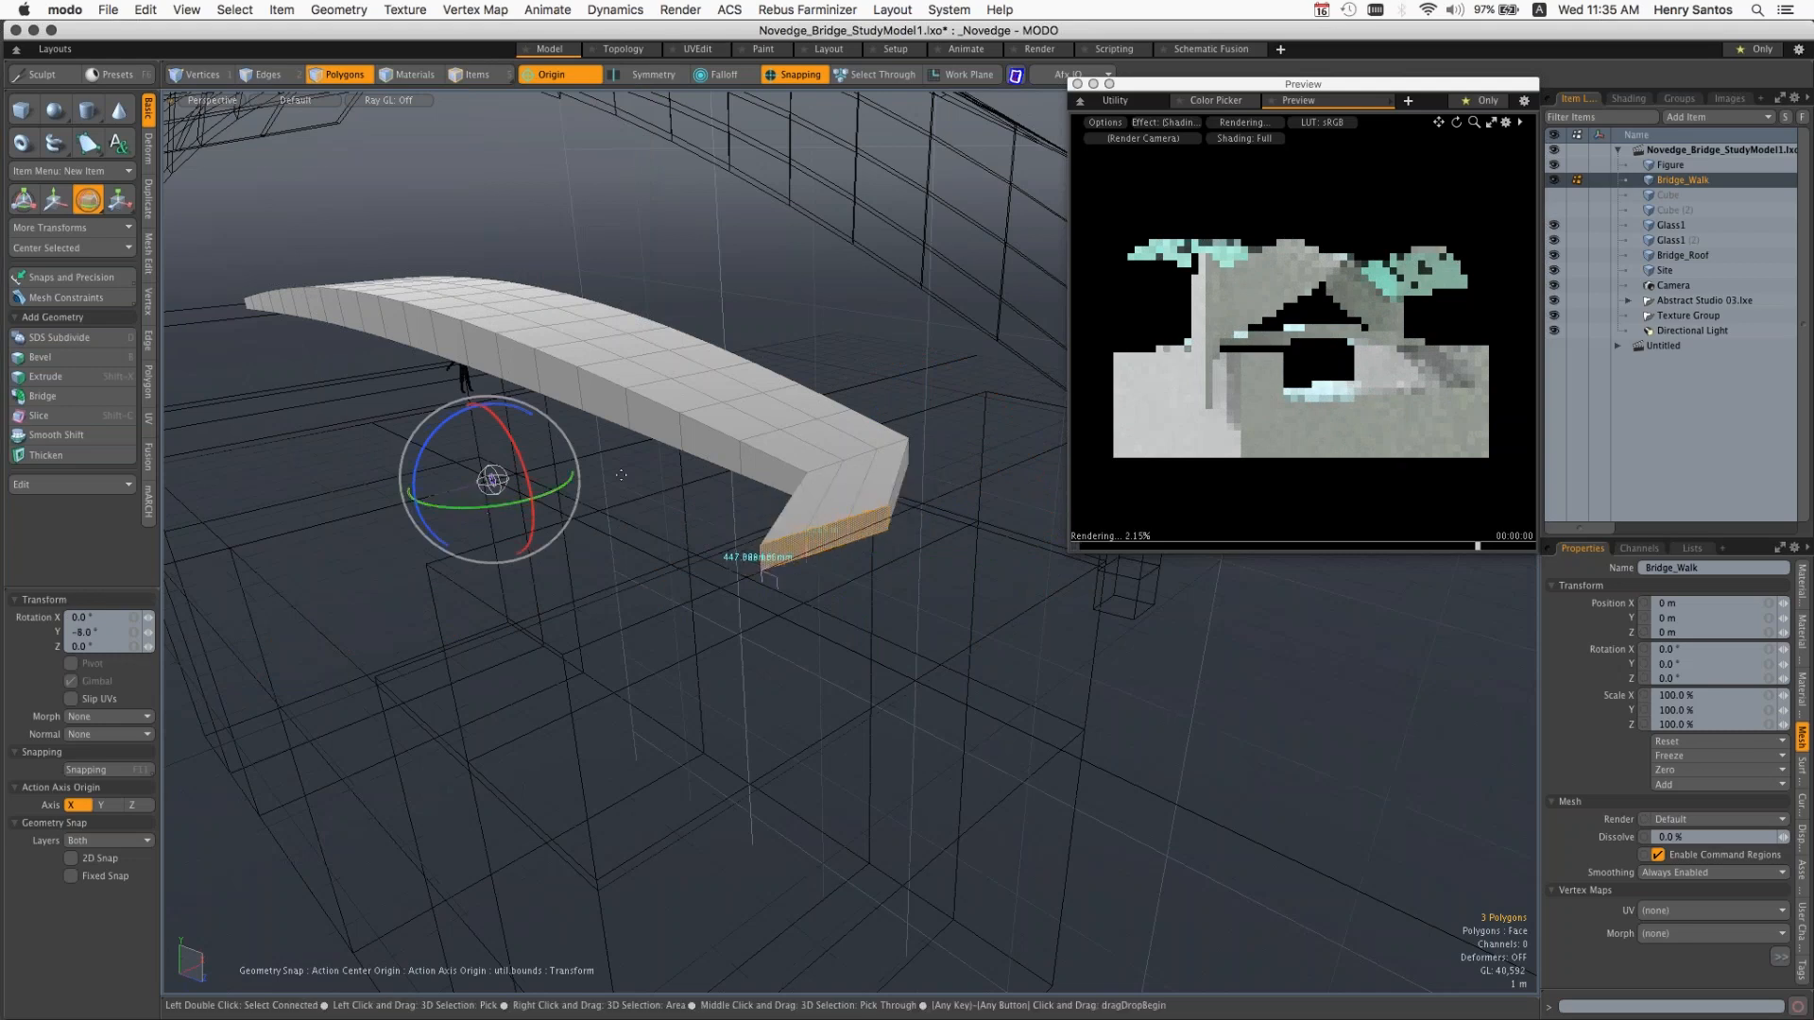
key("super+z")
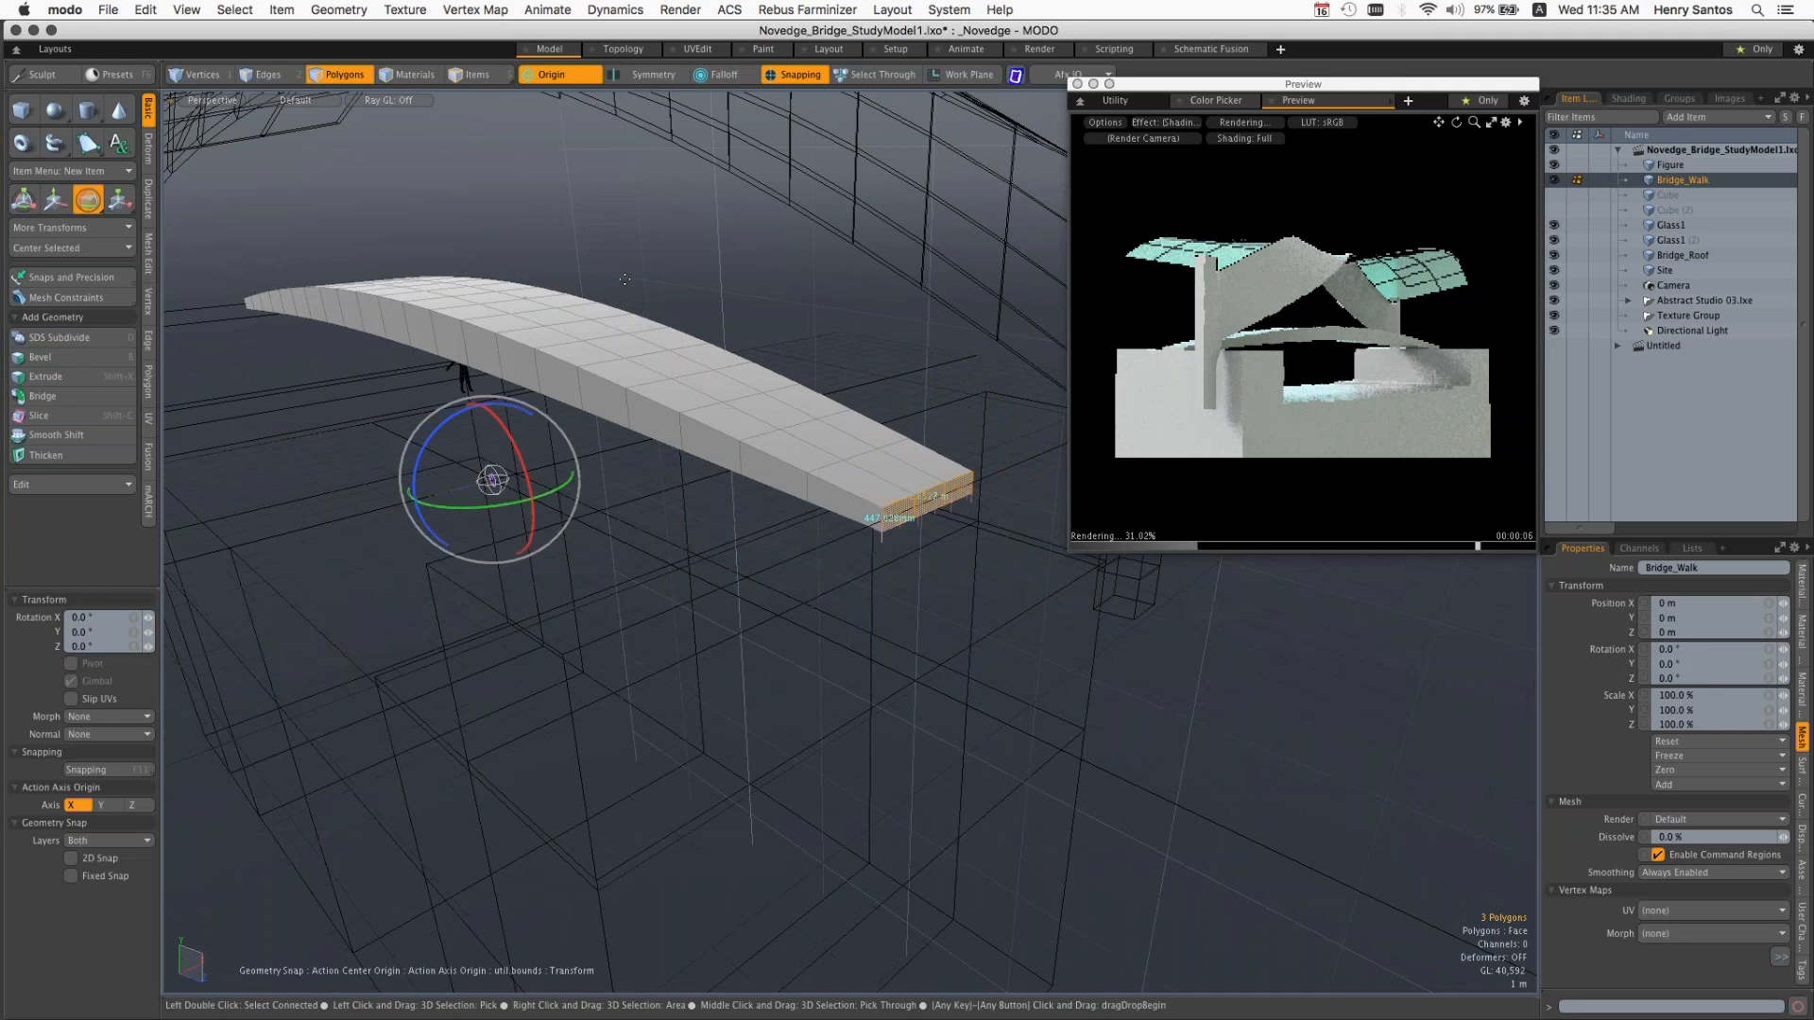
Step: Apply a Linear falloff, rotate the end polygons slightly around Y, then drop the tool and clear the selection
left_click(733, 81)
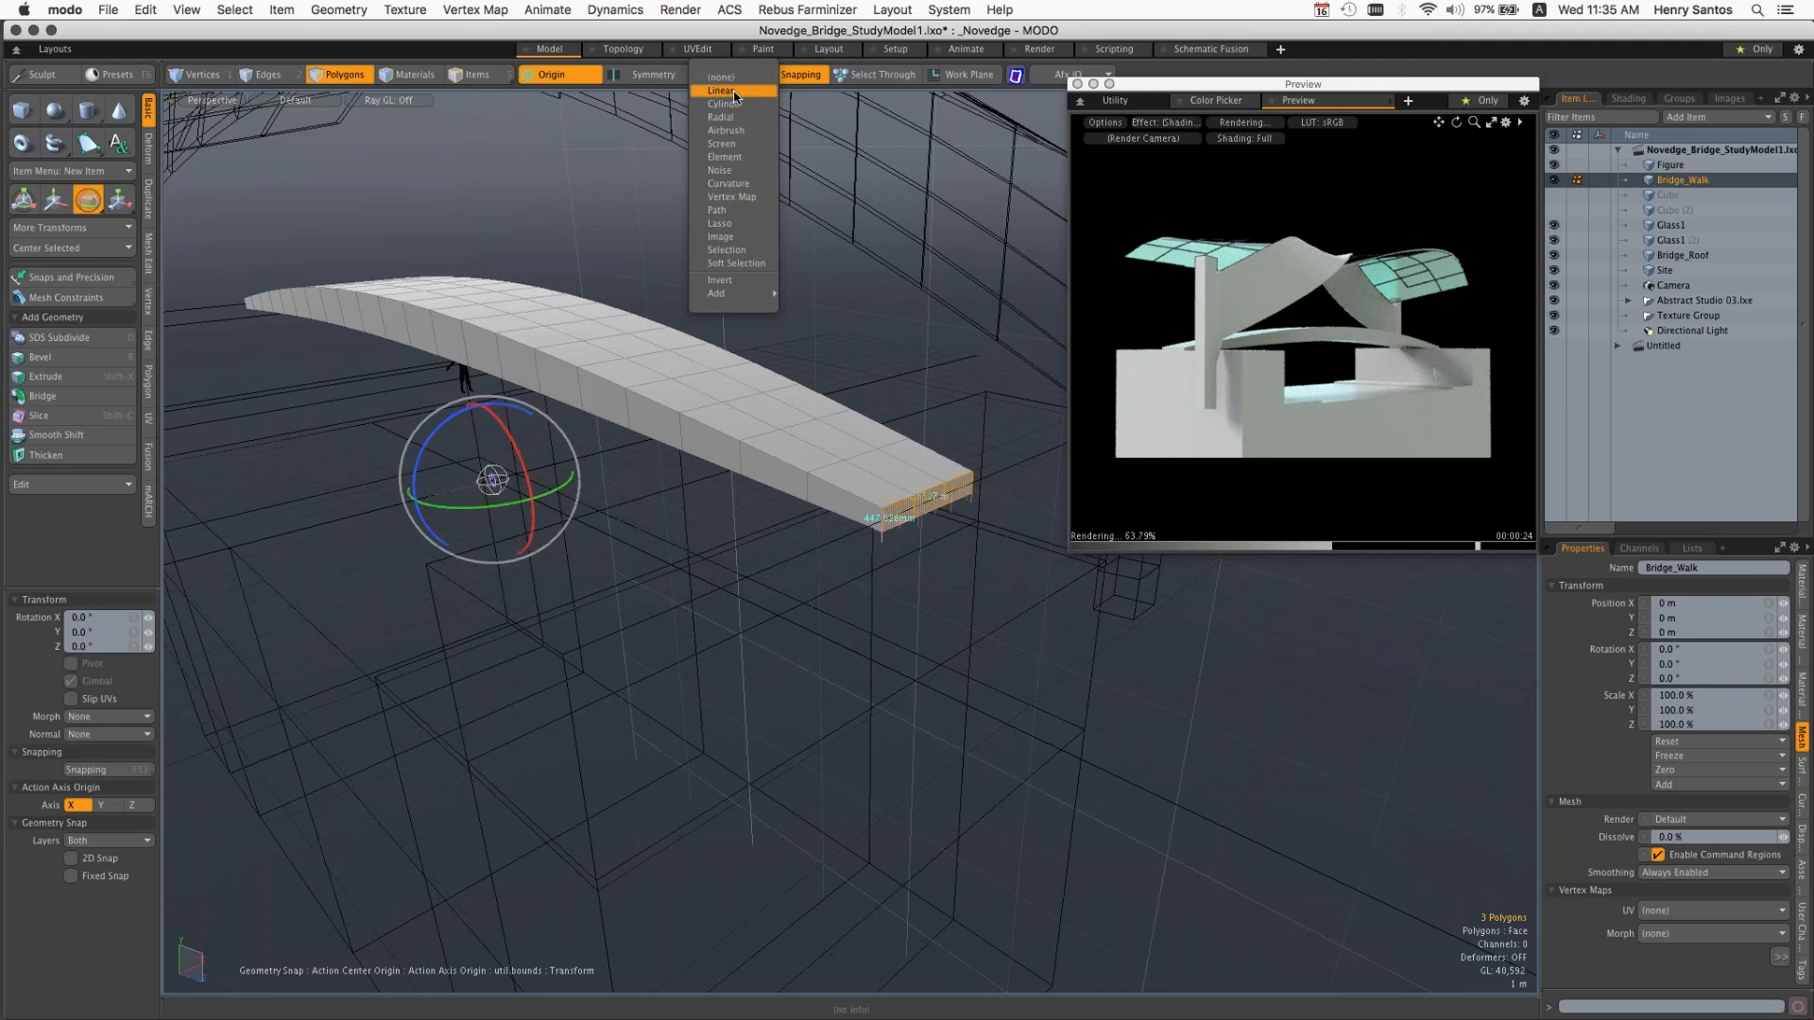
left_click(734, 92)
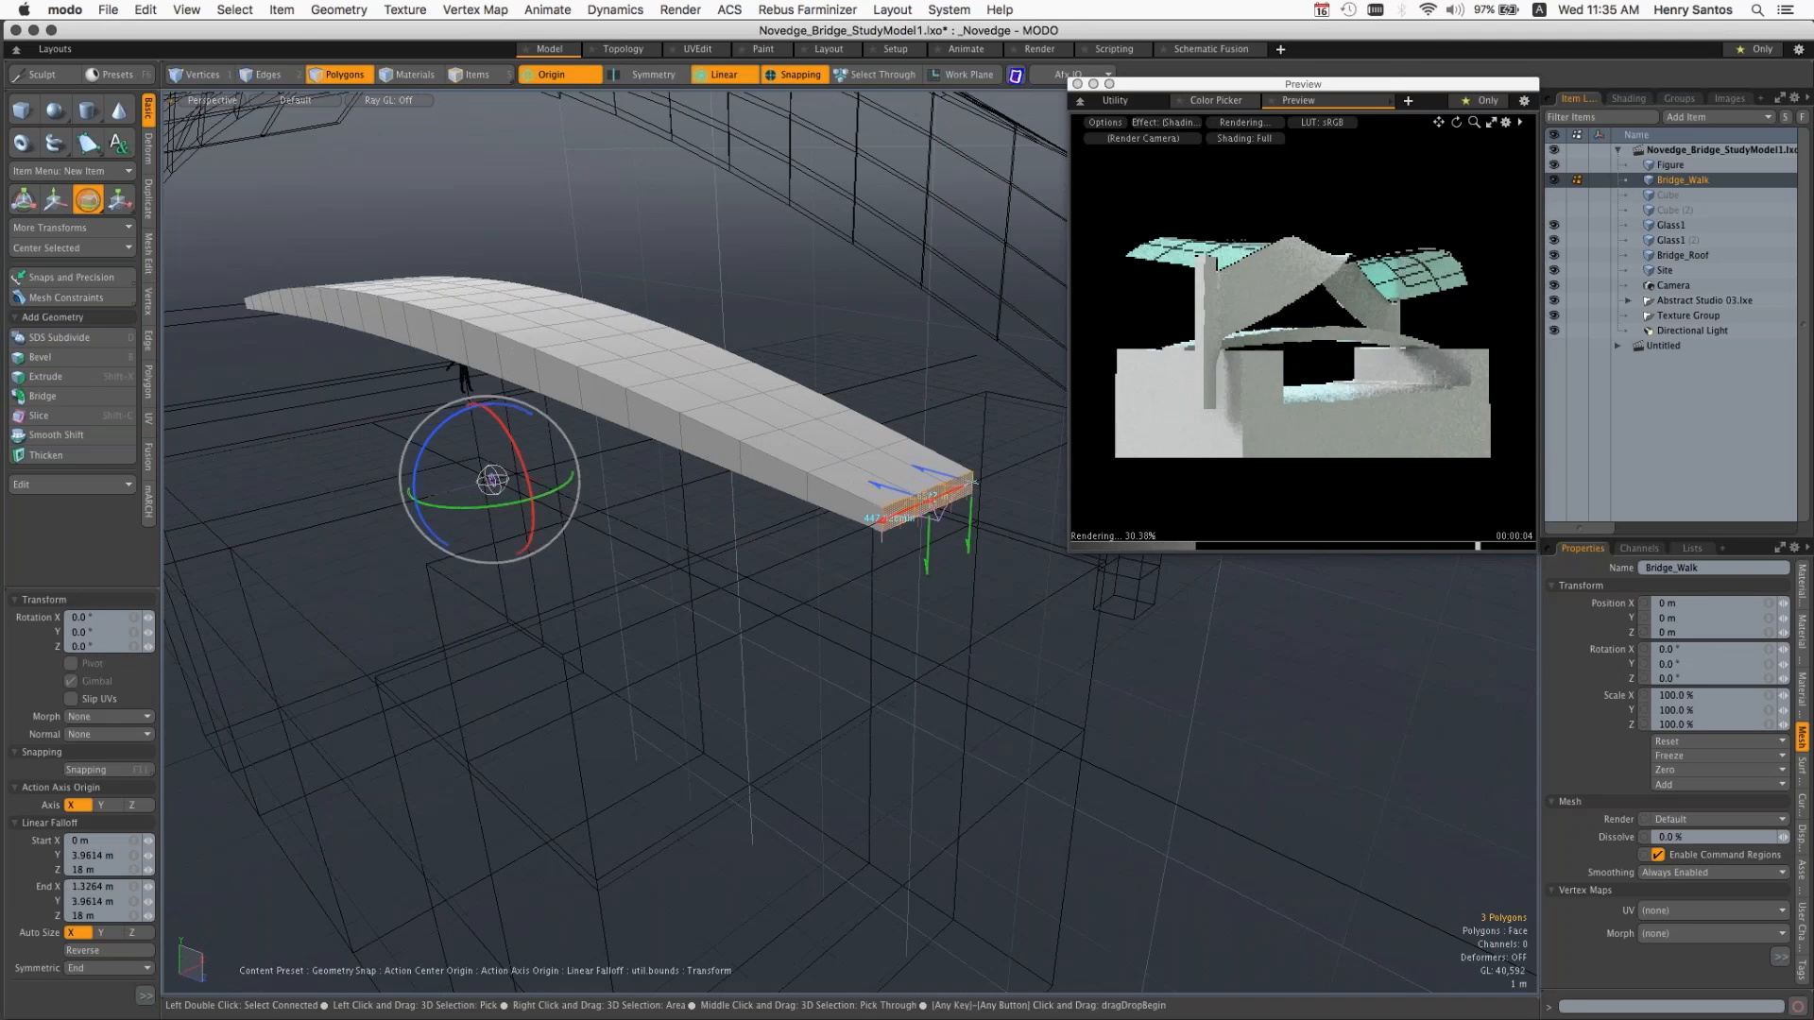
mouse_move(545, 498)
left_mouse_down()
mouse_move(530, 538)
mouse_move(510, 487)
mouse_move(563, 493)
left_mouse_up()
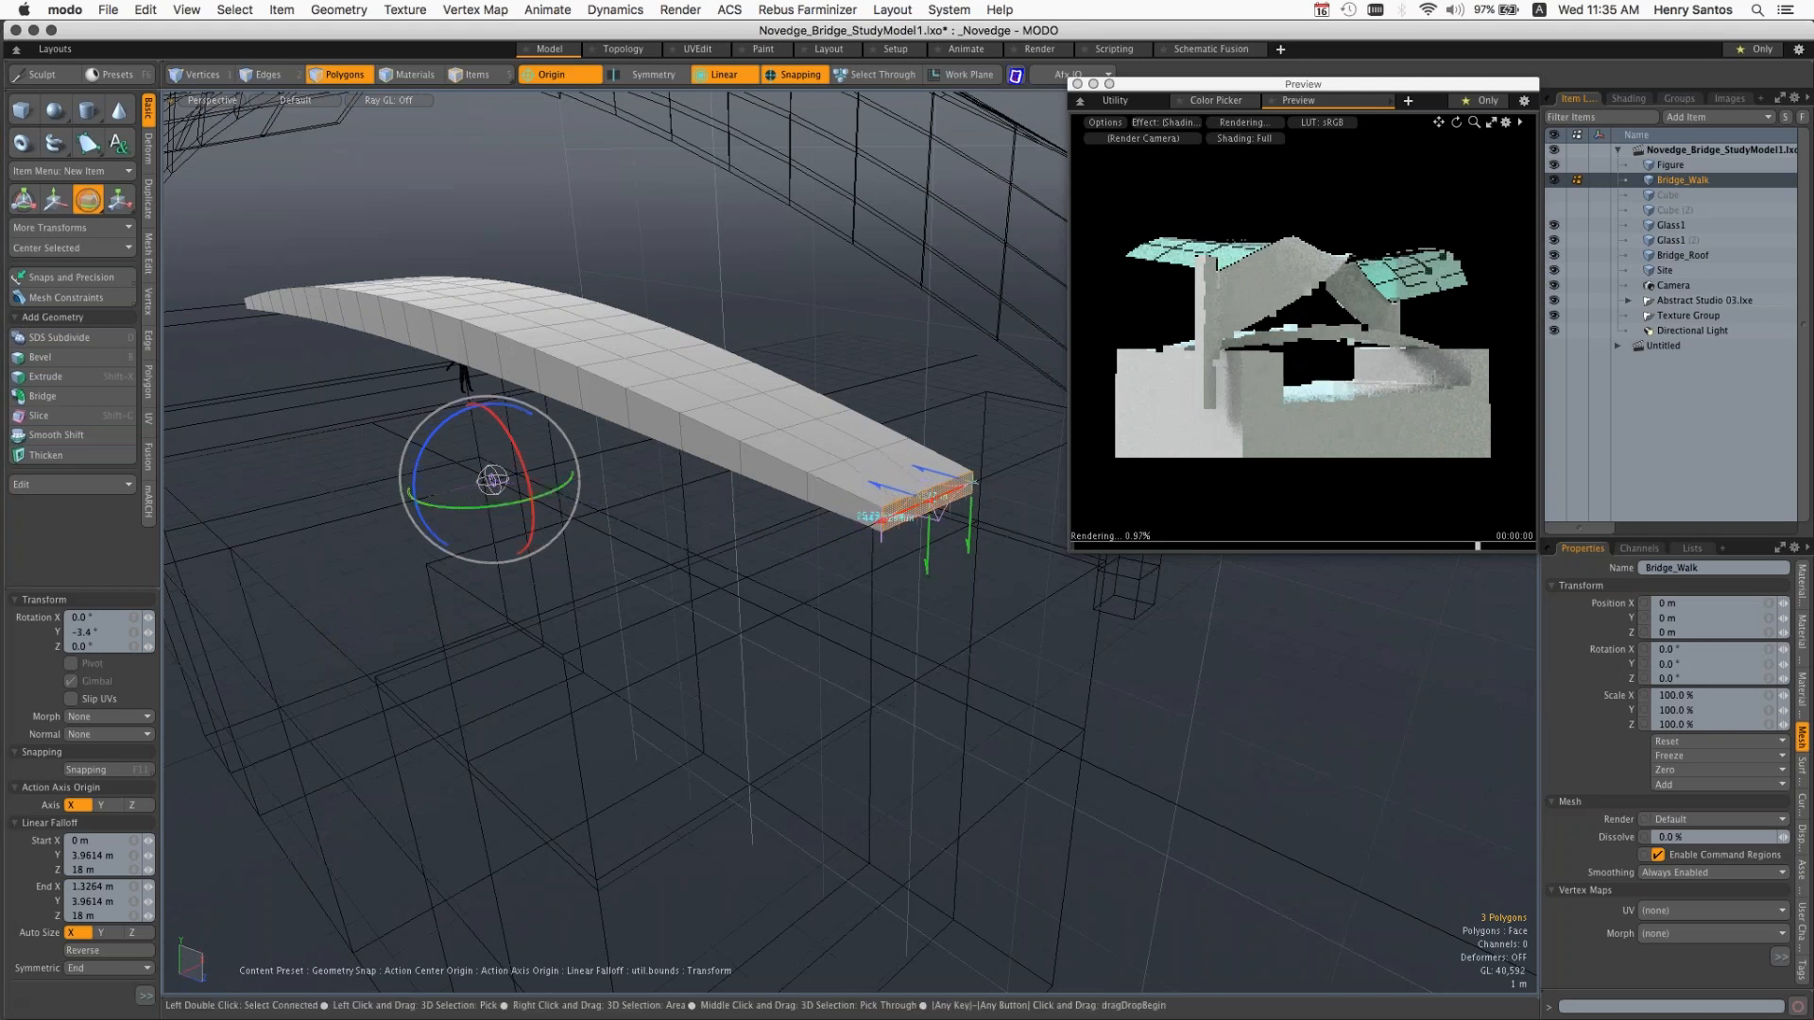
key("q")
left_click(900, 422)
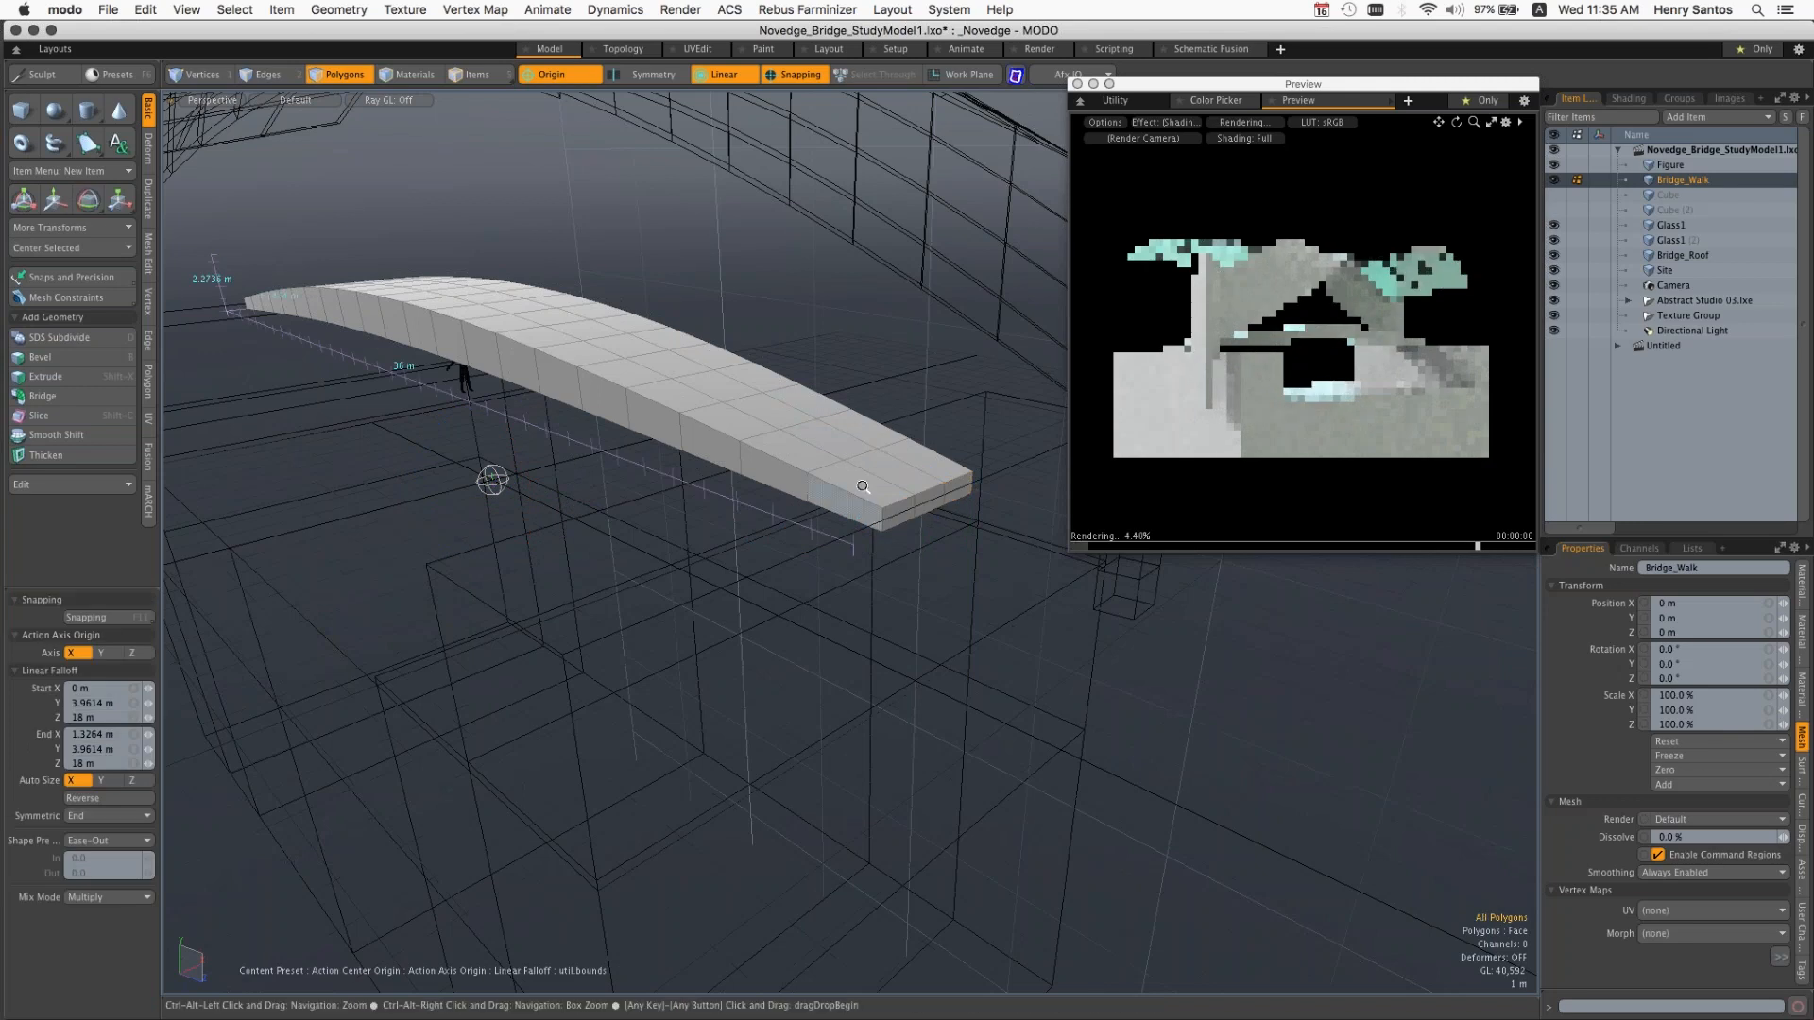
Step: Select all connected polygons of the Bridge_Walk mesh and set the action center to (none)
scroll(862, 487, "up", 2)
left_click_drag(865, 502, 864, 511, "alt")
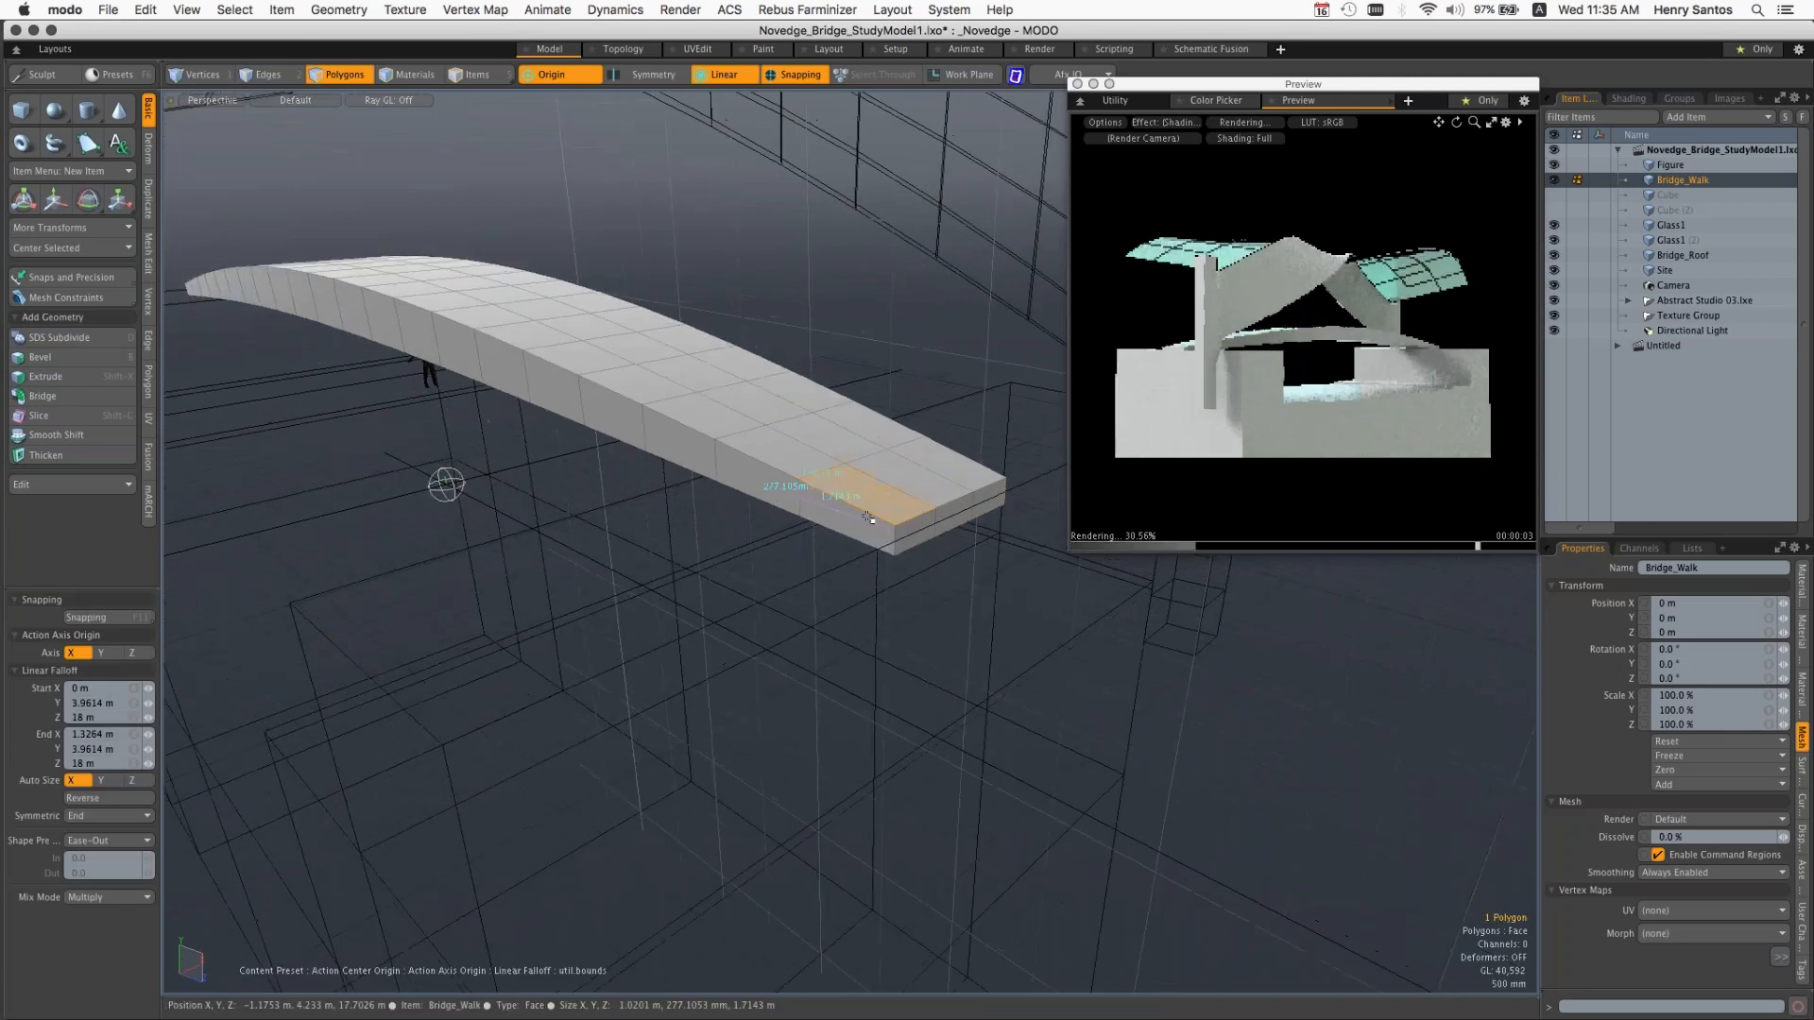
double_click(864, 511)
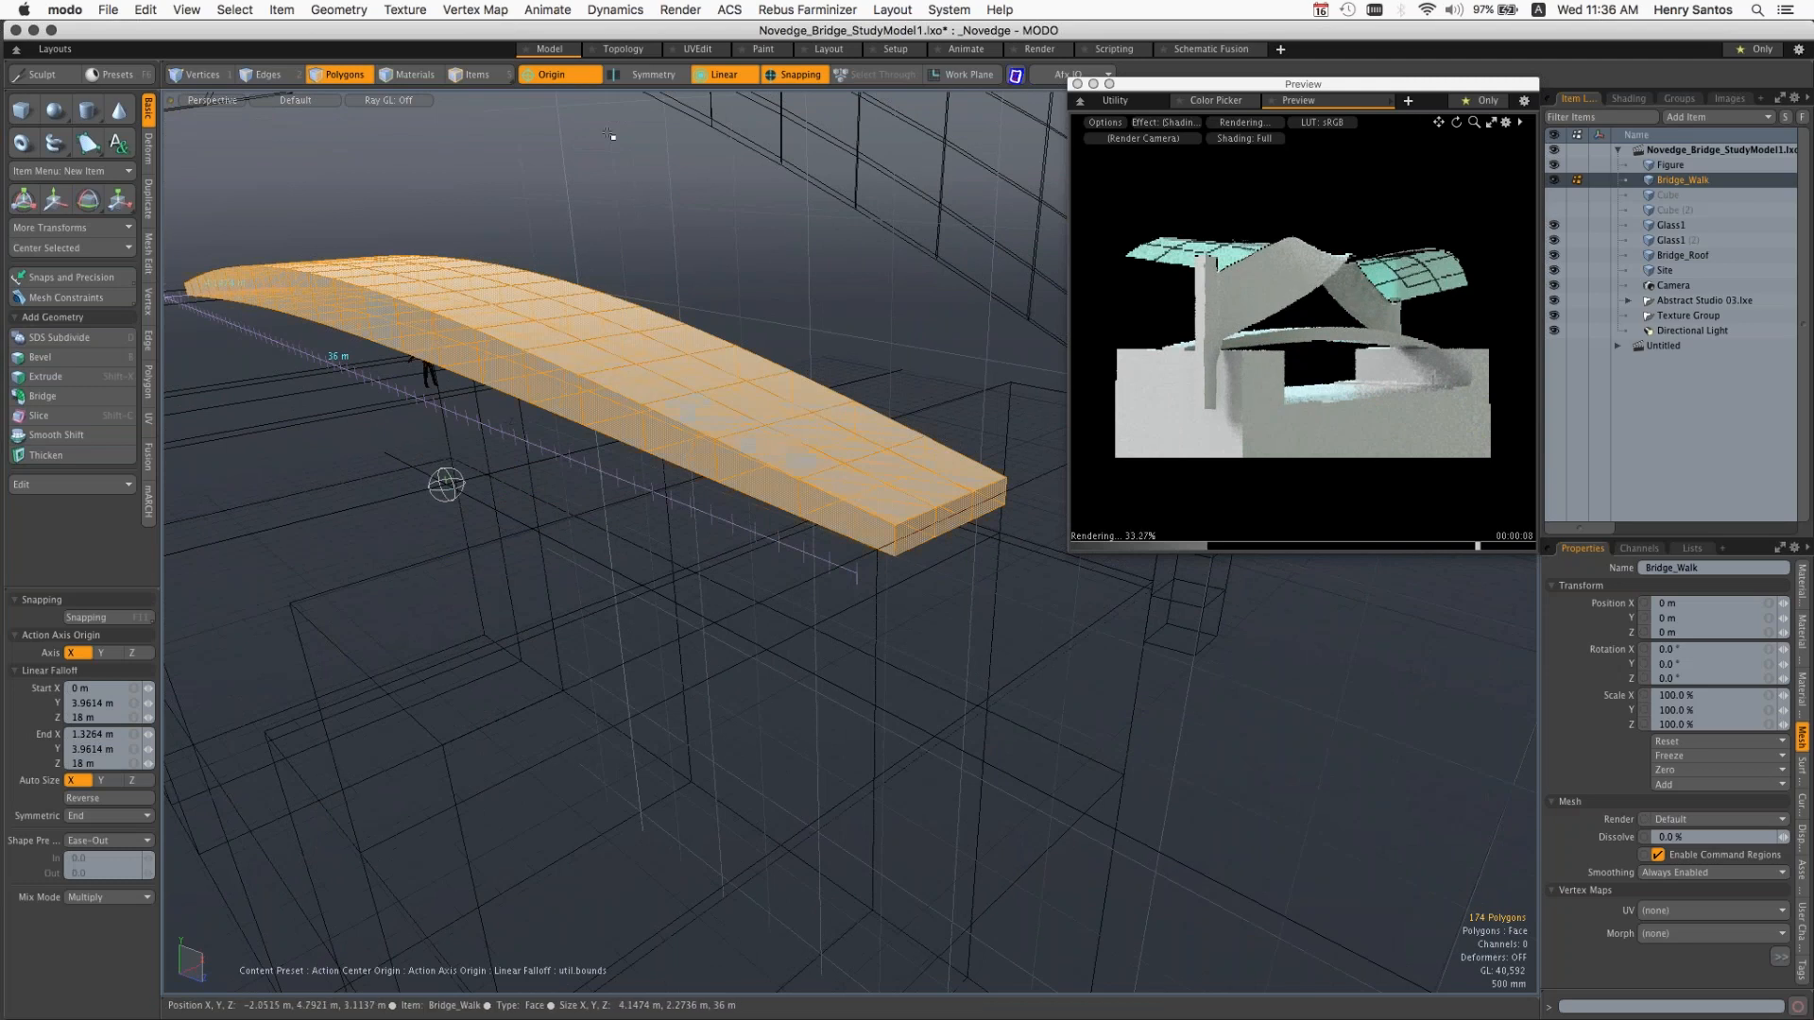
left_click(560, 76)
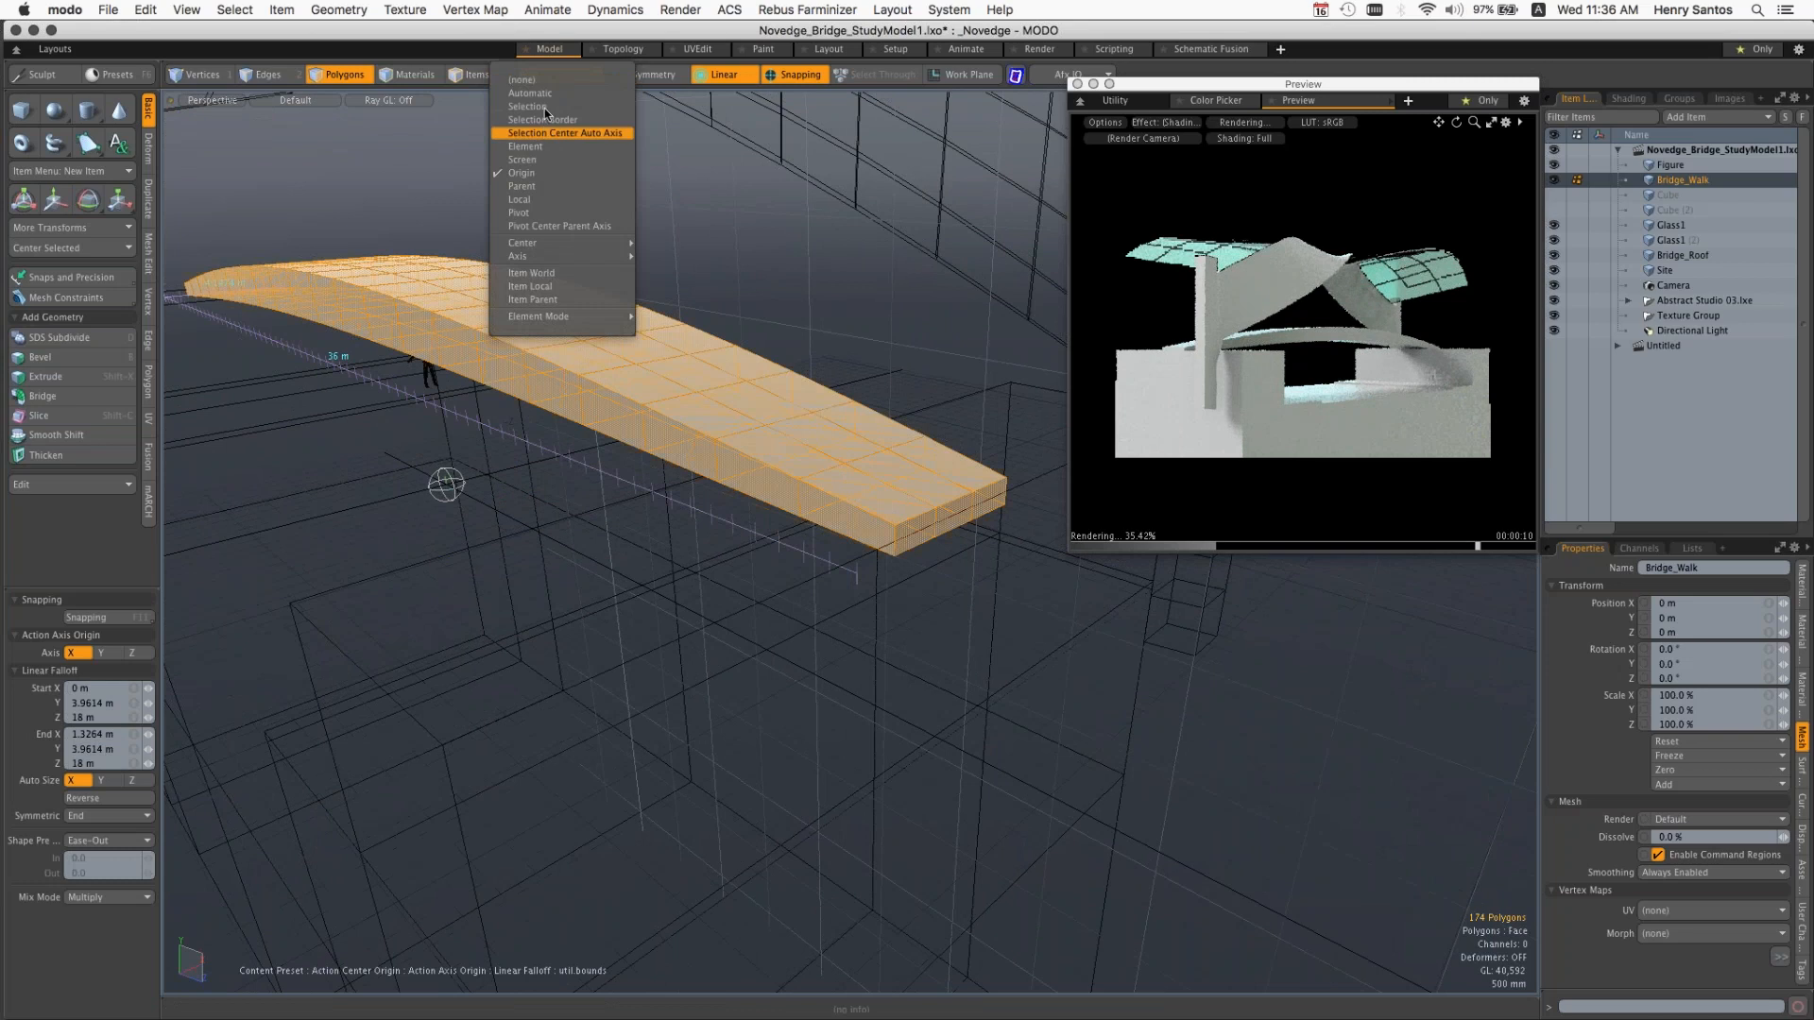
left_click(534, 149)
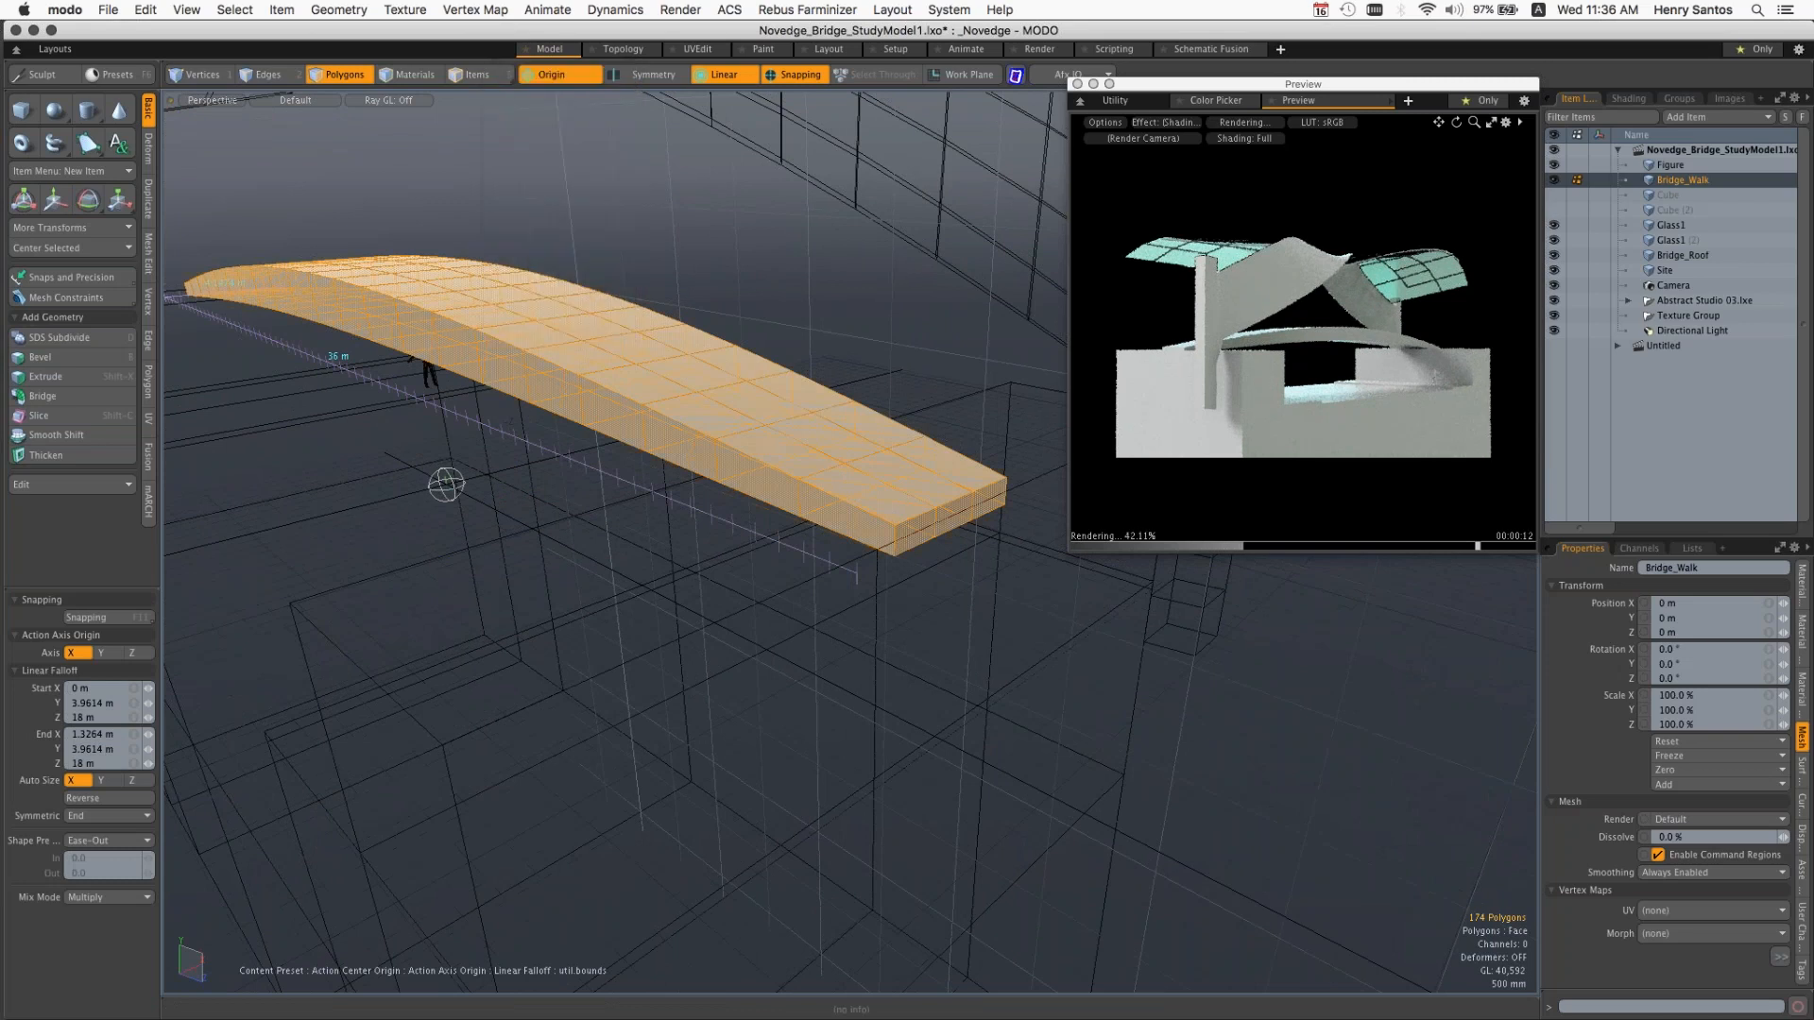
left_click(567, 75)
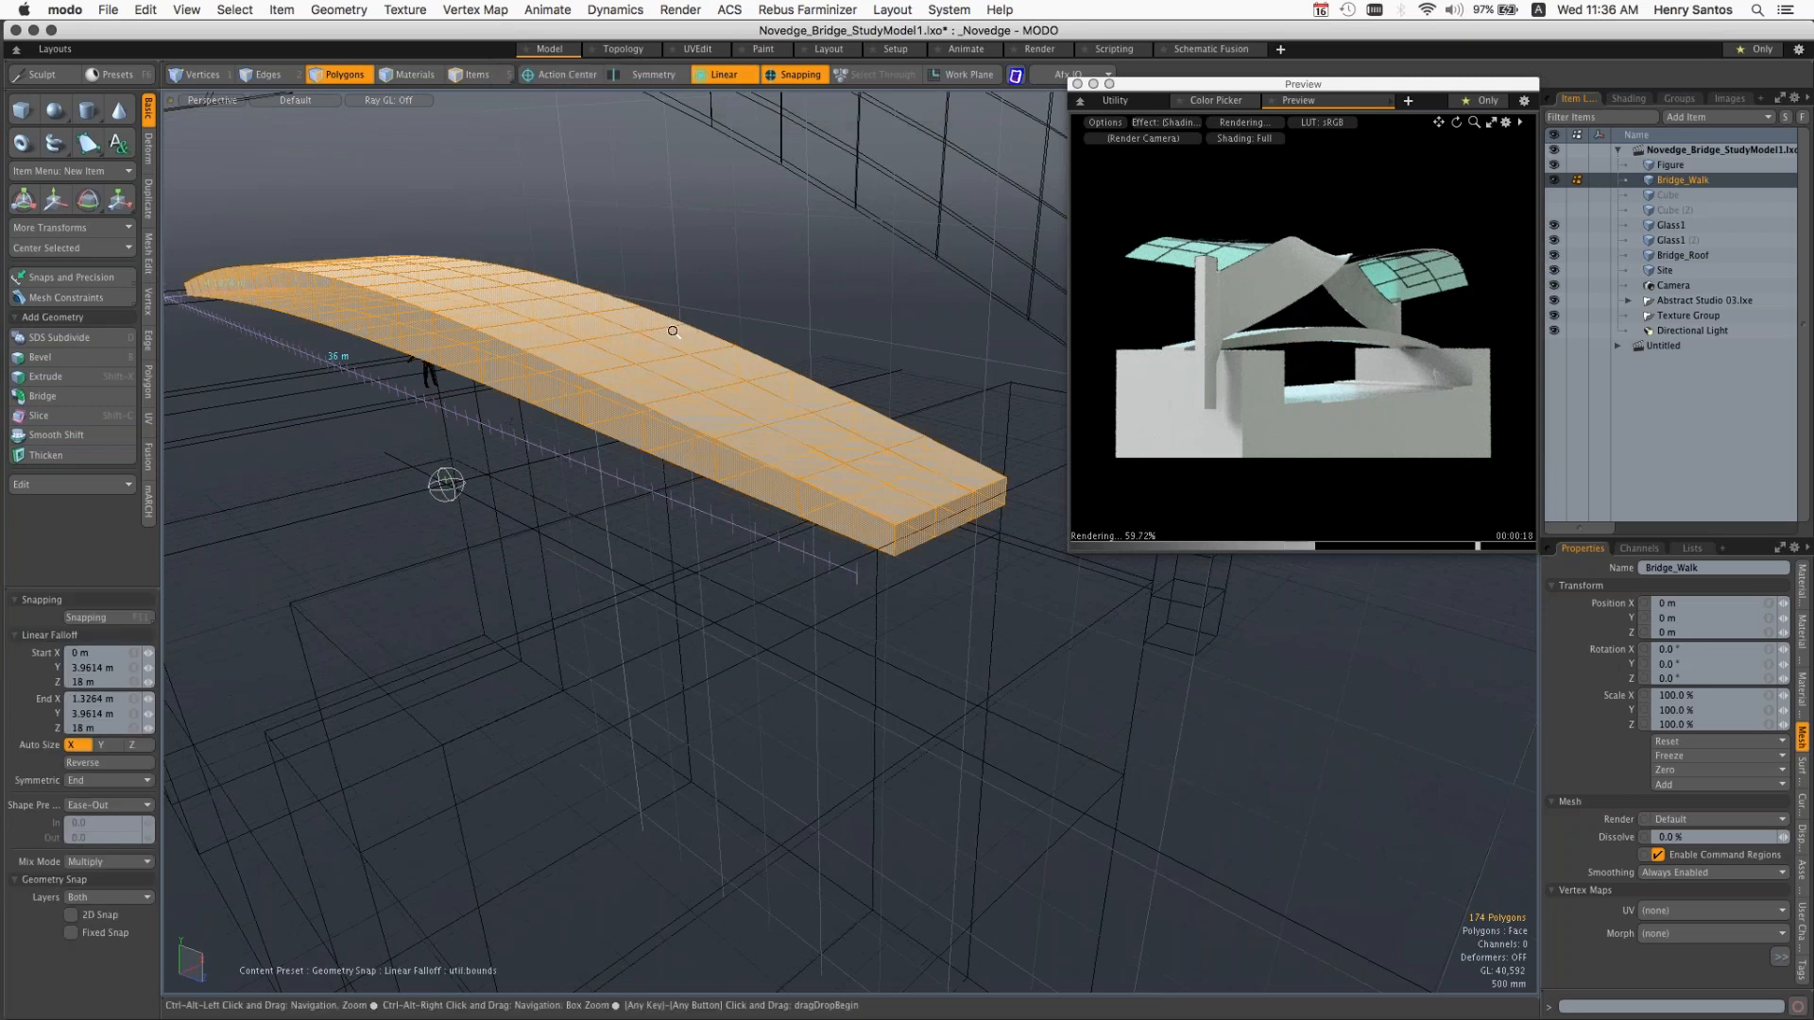
left_click_drag(673, 331, 636, 380, "ctrl+alt")
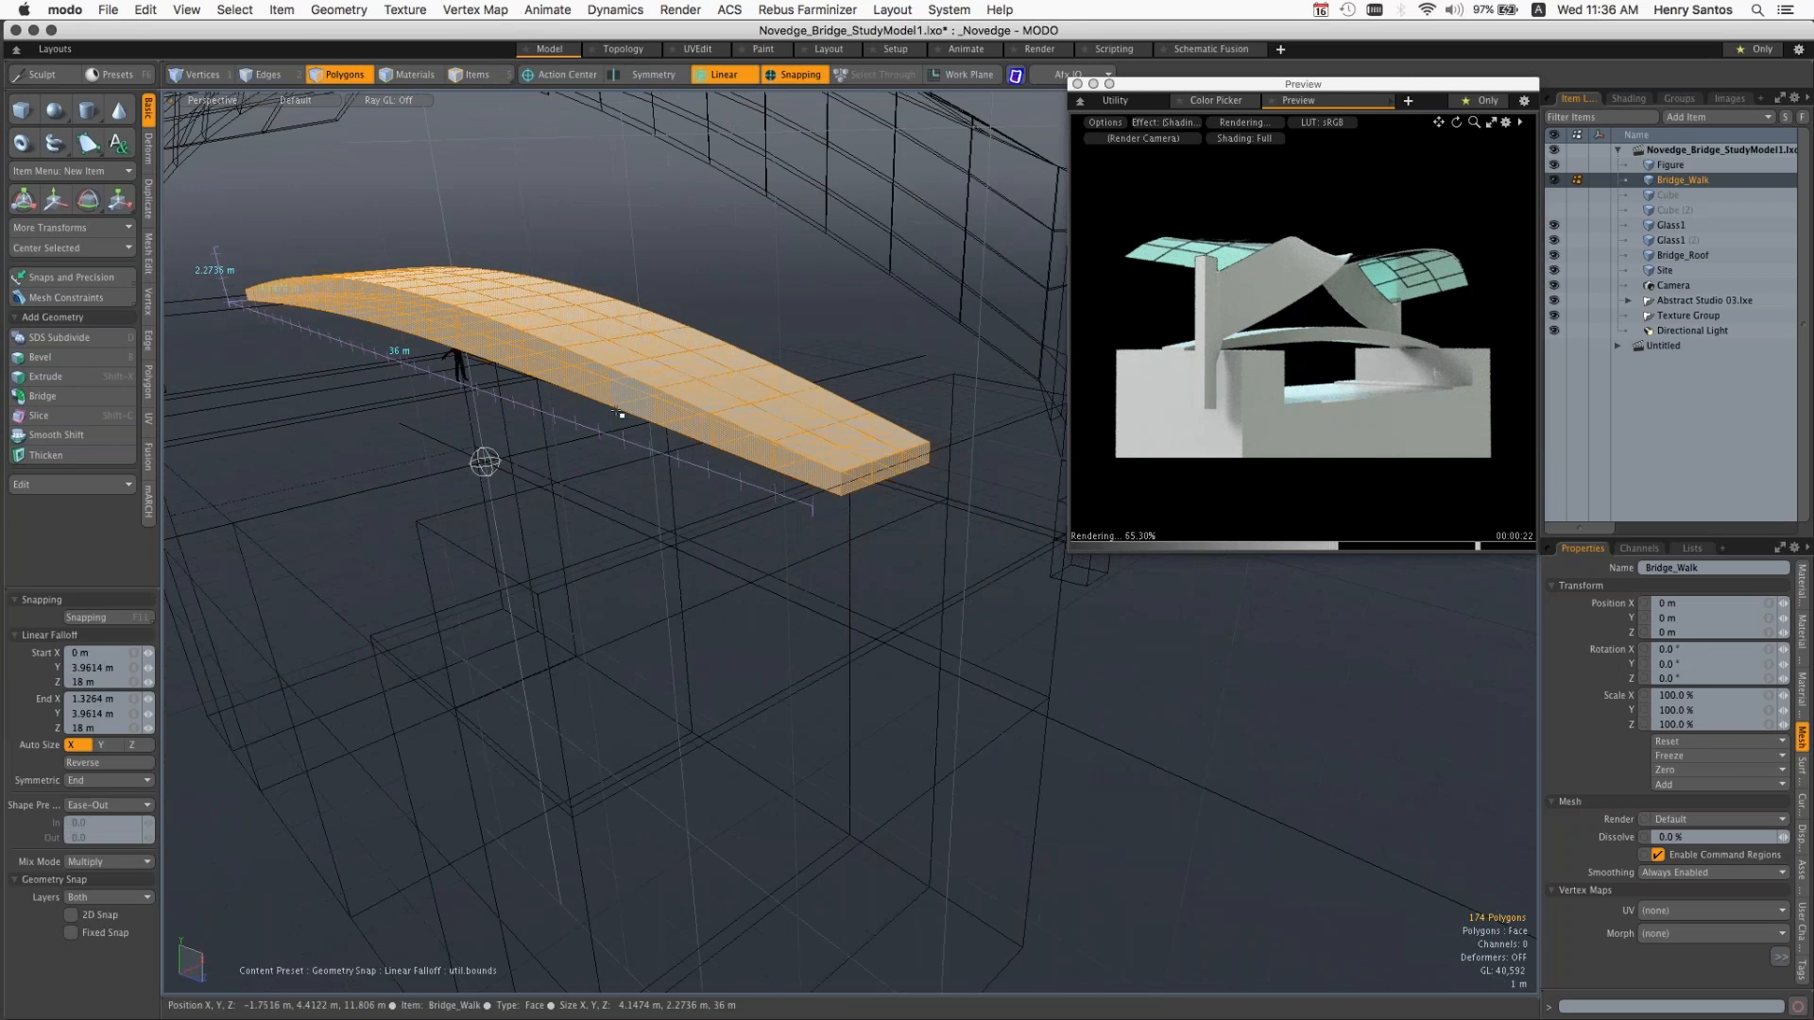
Step: Try lowering the walkway's middle with the symmetric Linear falloff, ending at about -1.62 m on Y
key("w")
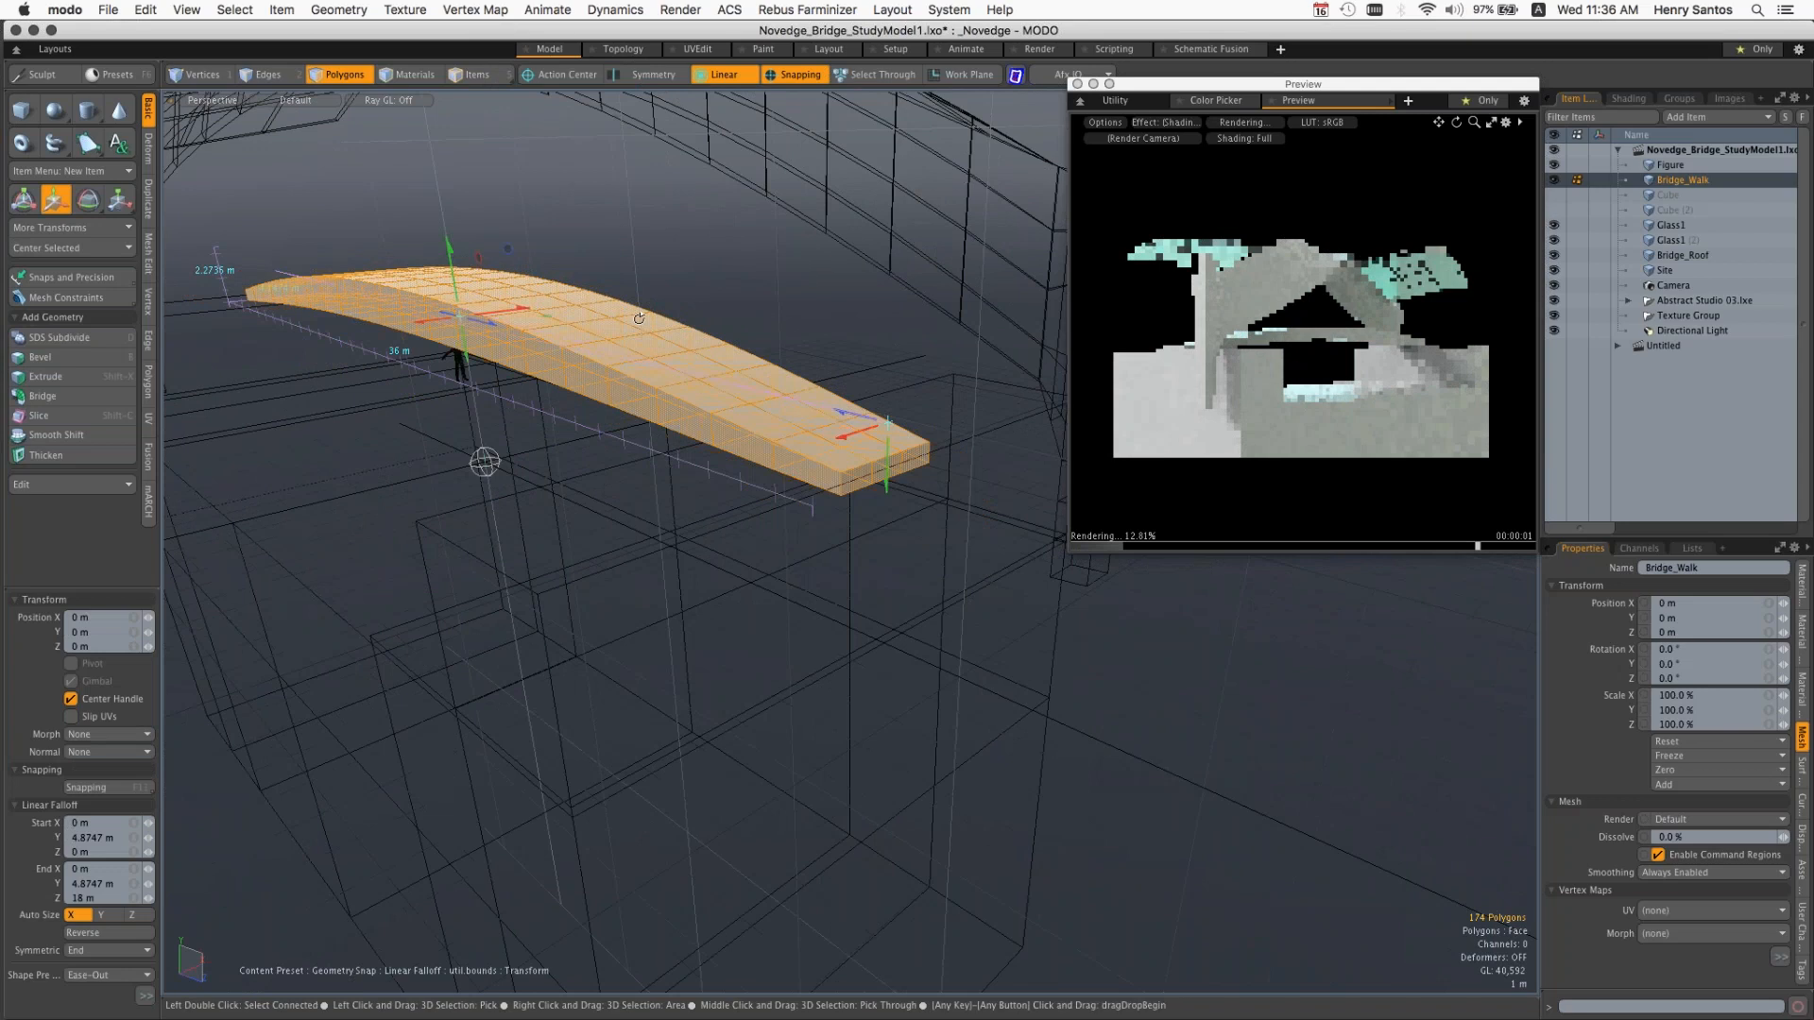
left_click_drag(639, 318, 450, 522, "alt")
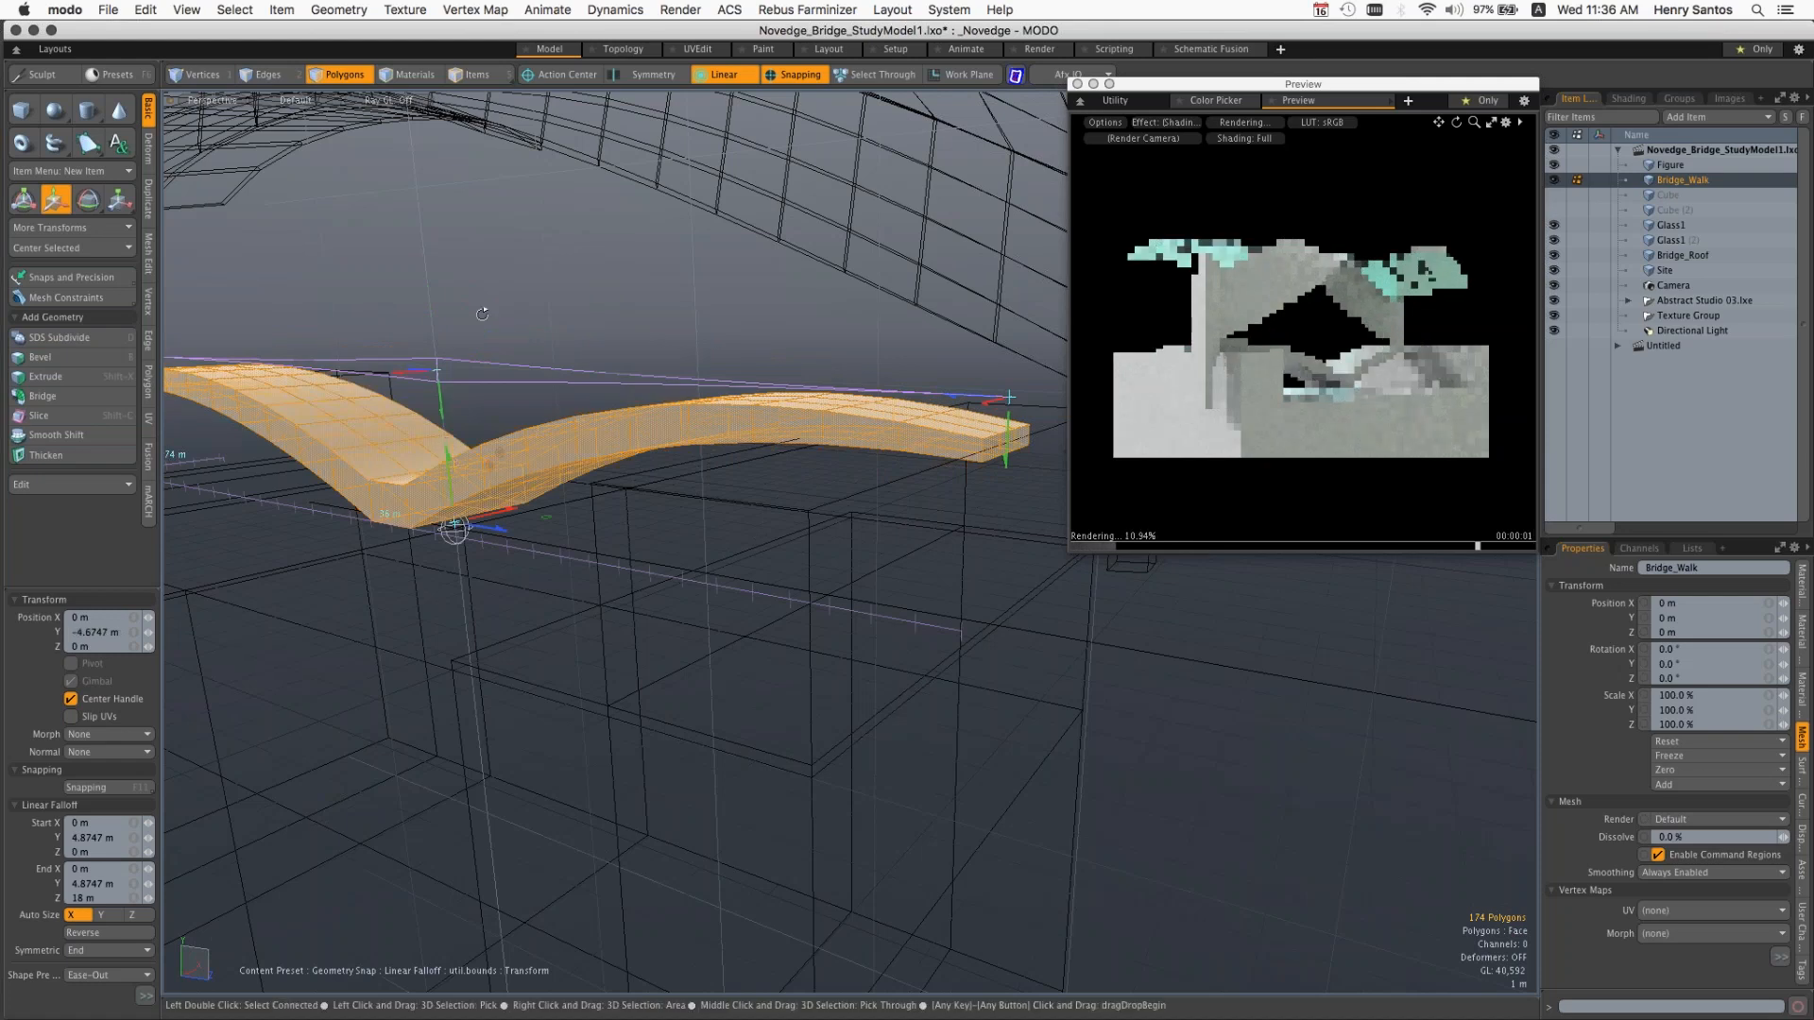
left_click_drag(482, 314, 535, 360, "alt")
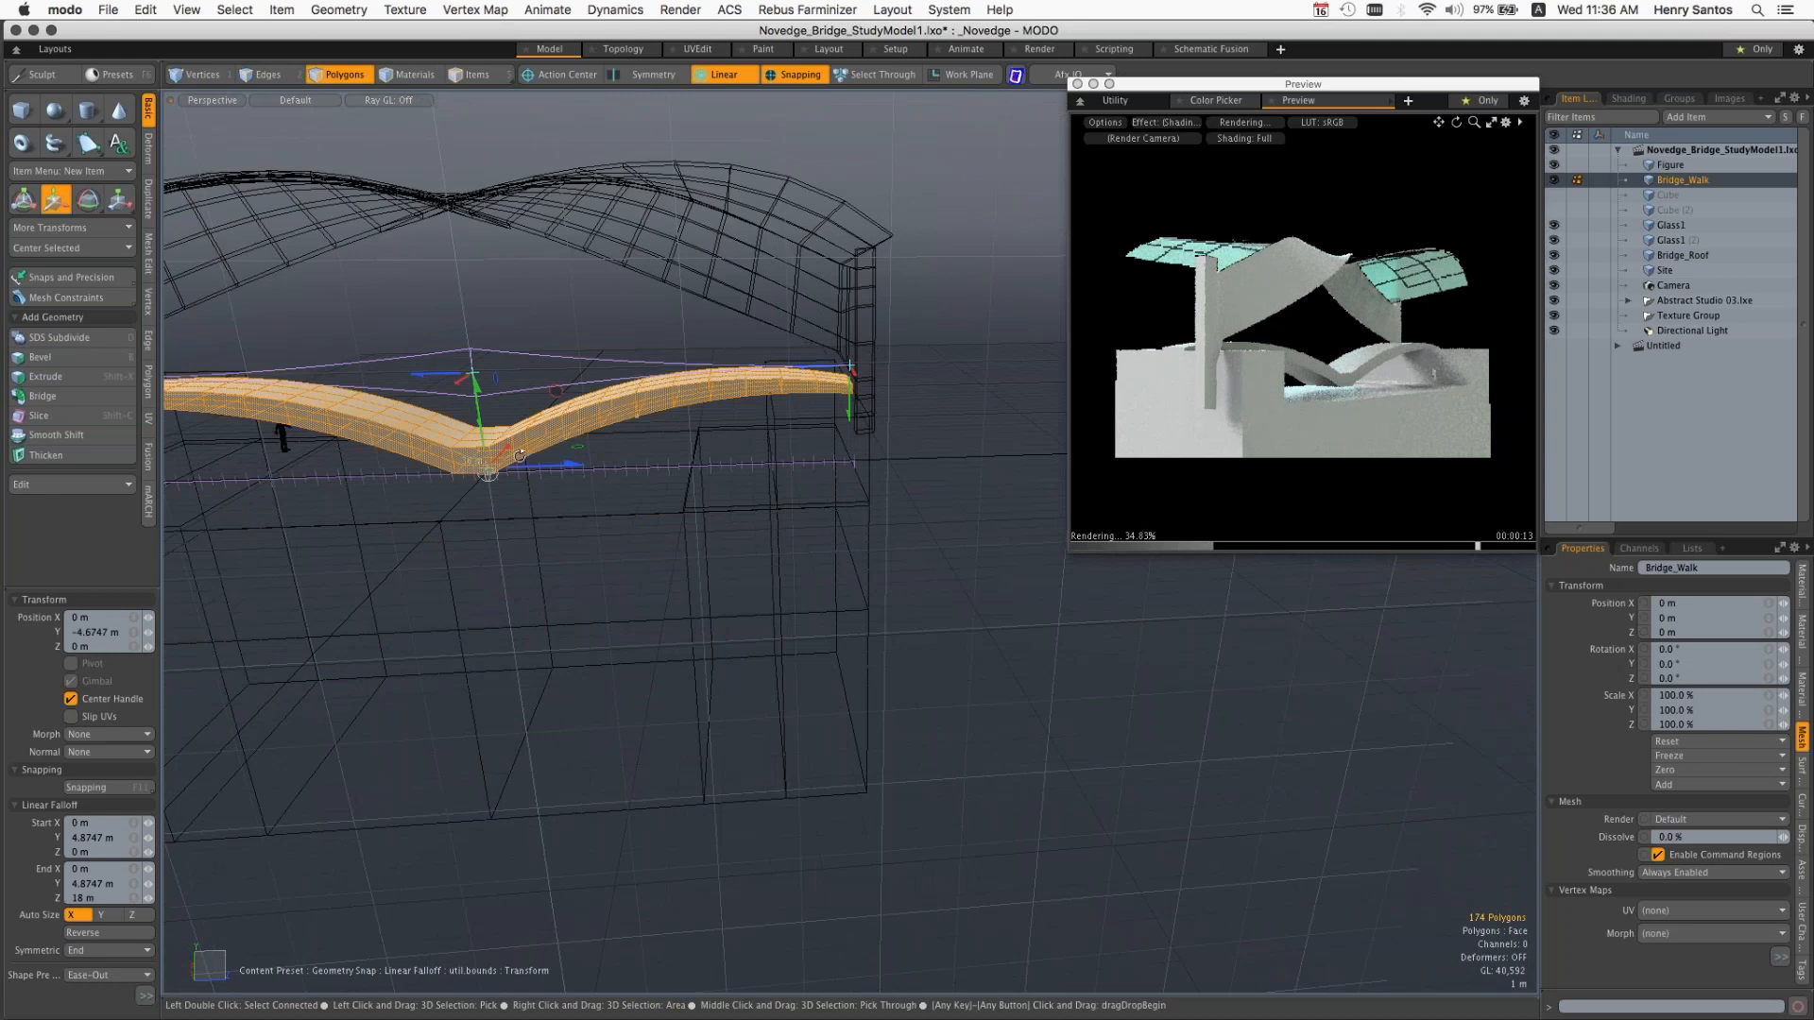
left_click_drag(520, 456, 525, 456, "alt")
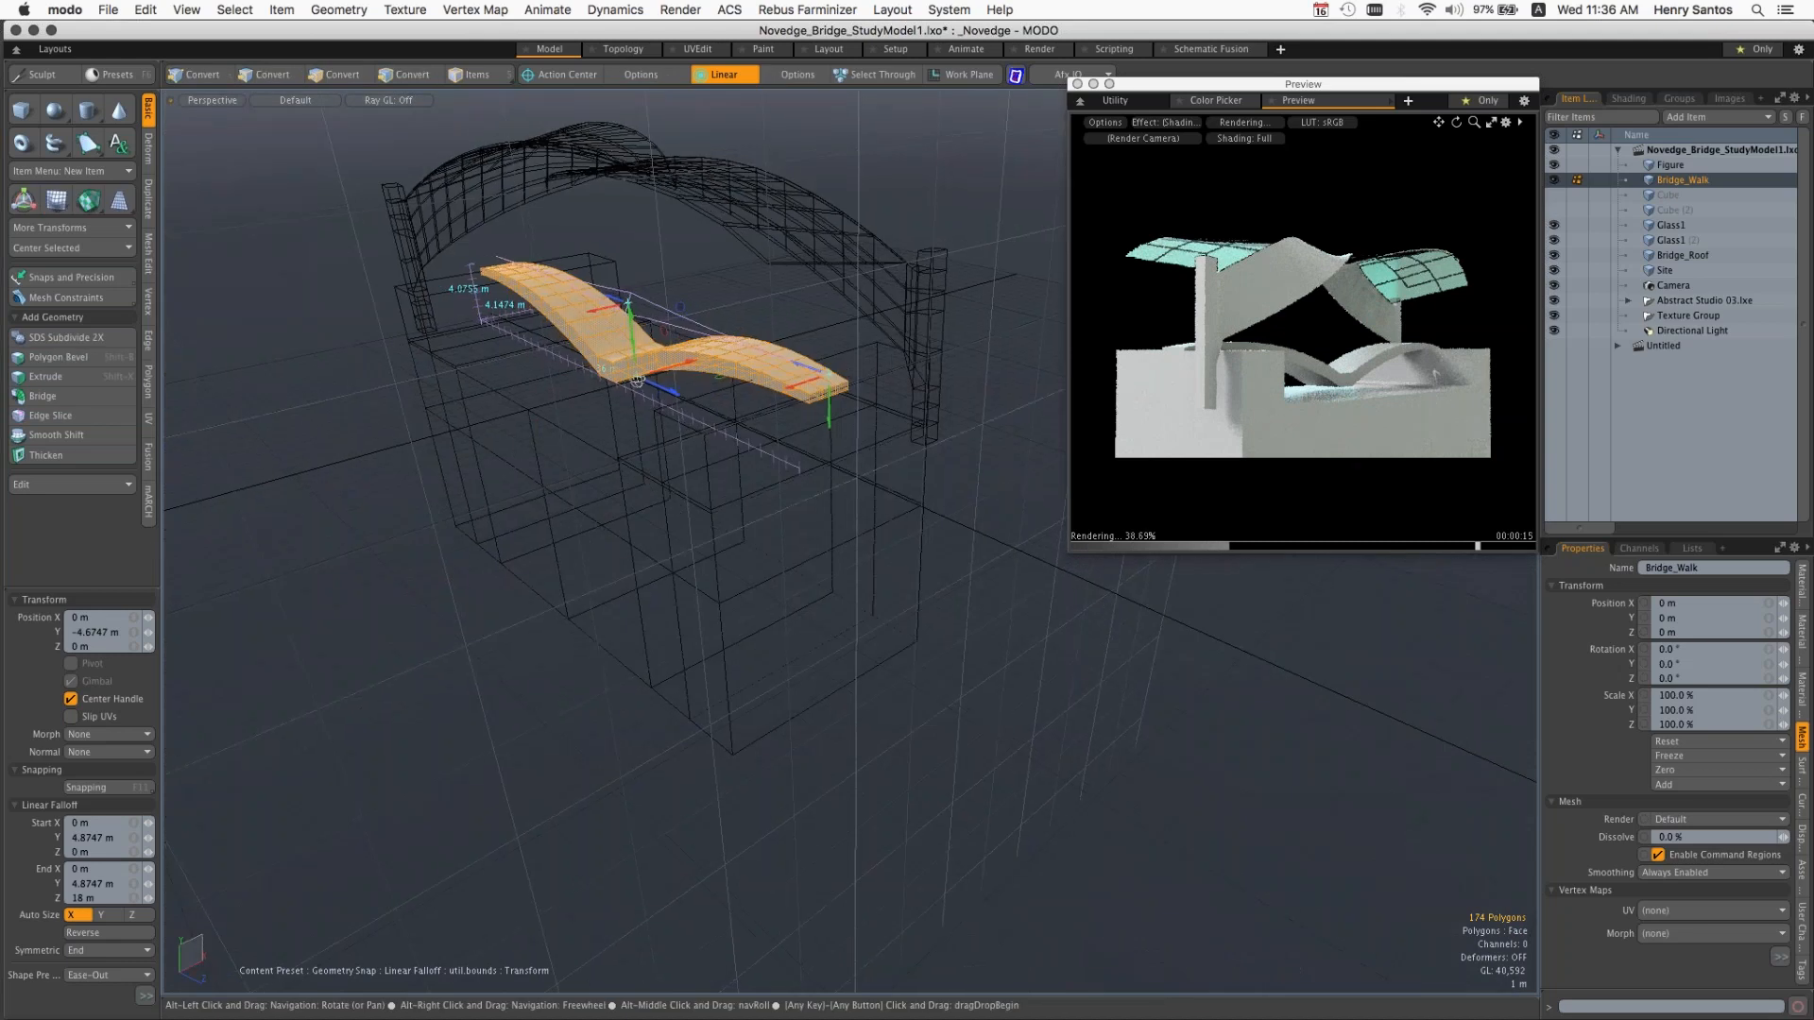
scroll(651, 357, "up", 4)
mouse_move(640, 270)
left_mouse_down()
mouse_move(643, 302)
mouse_move(652, 276)
left_mouse_up()
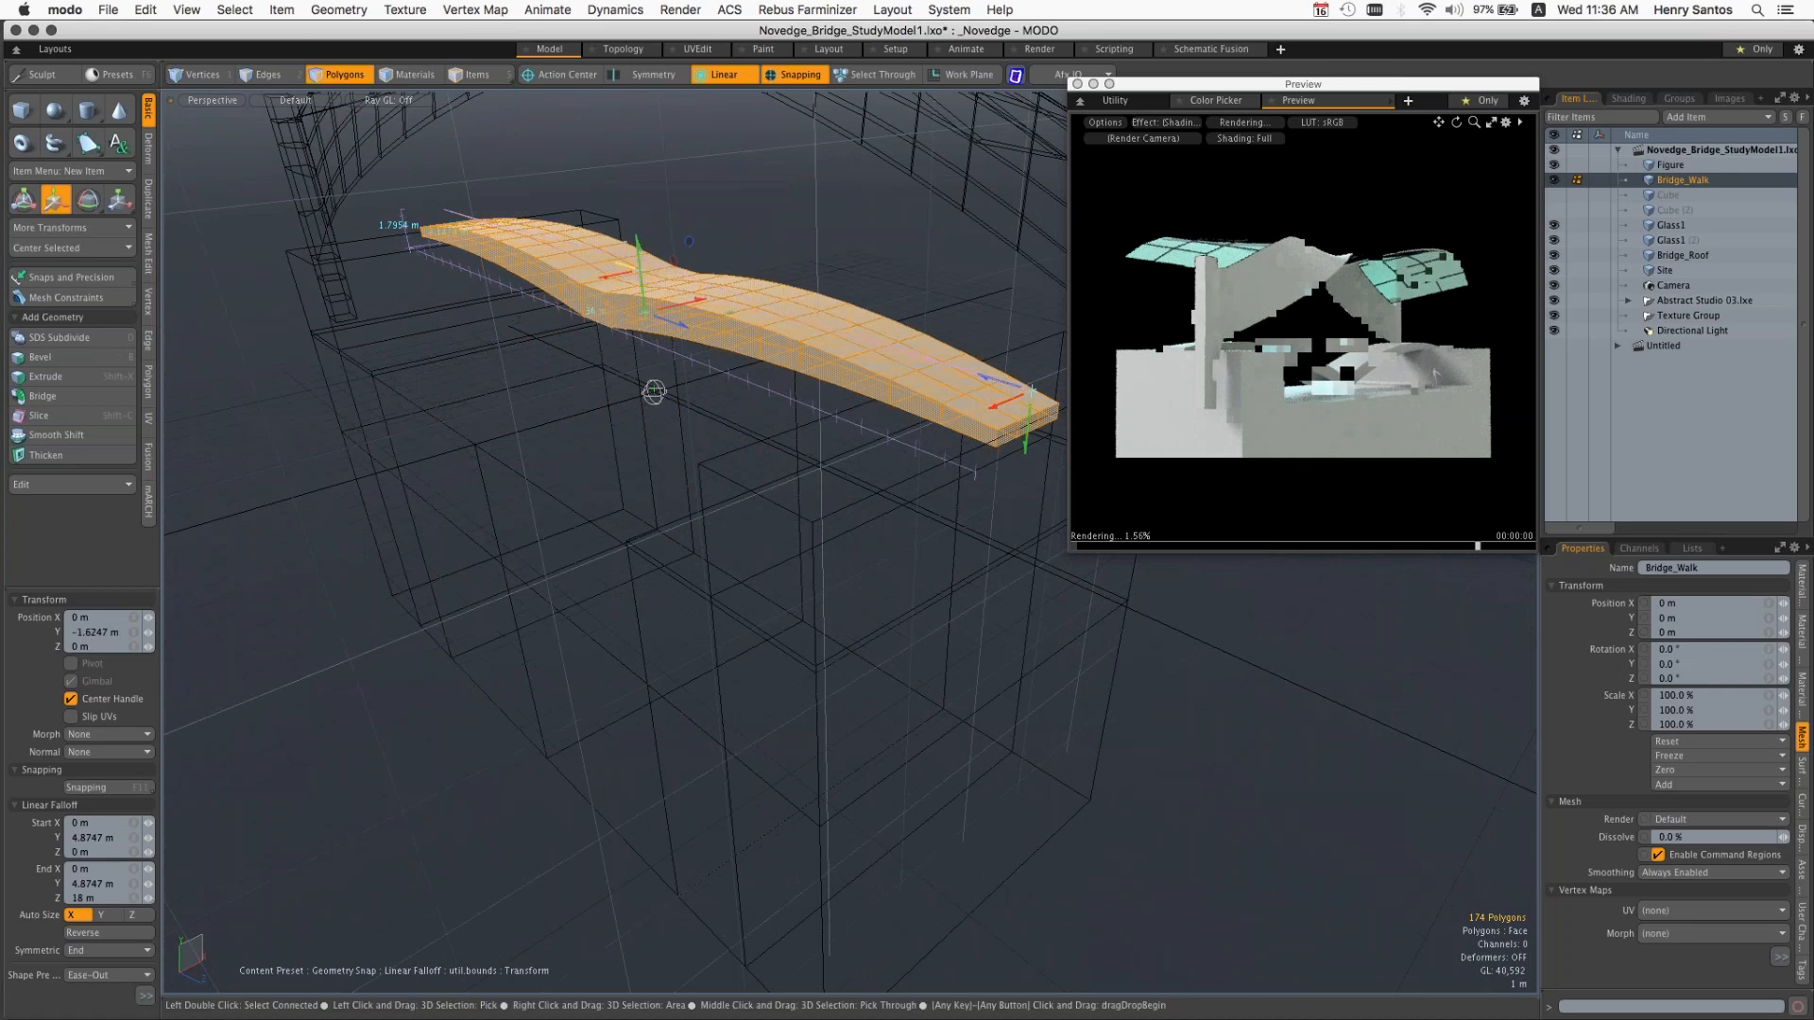
Step: Set the Linear falloff's Symmetric option to None, auto-size it along Z, and try lowering one walkway end to about -9.37 m on Y
left_click(100, 953)
left_click(113, 936)
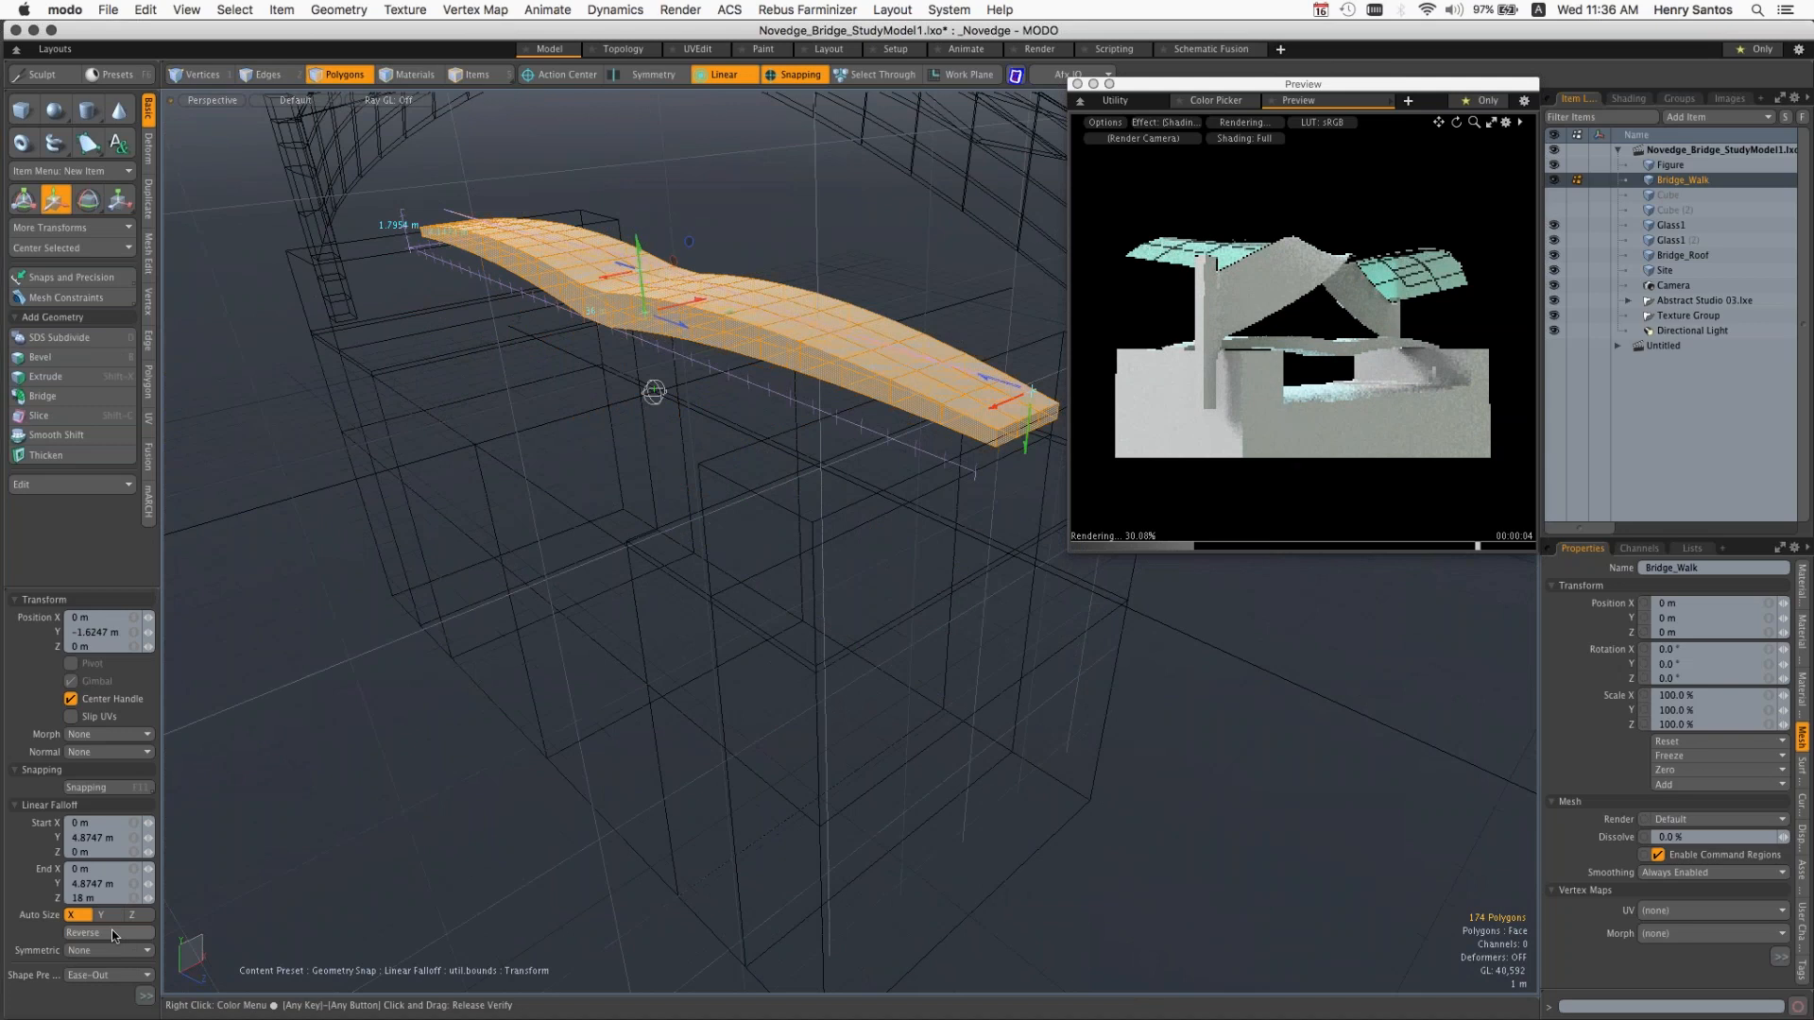
left_click(132, 914)
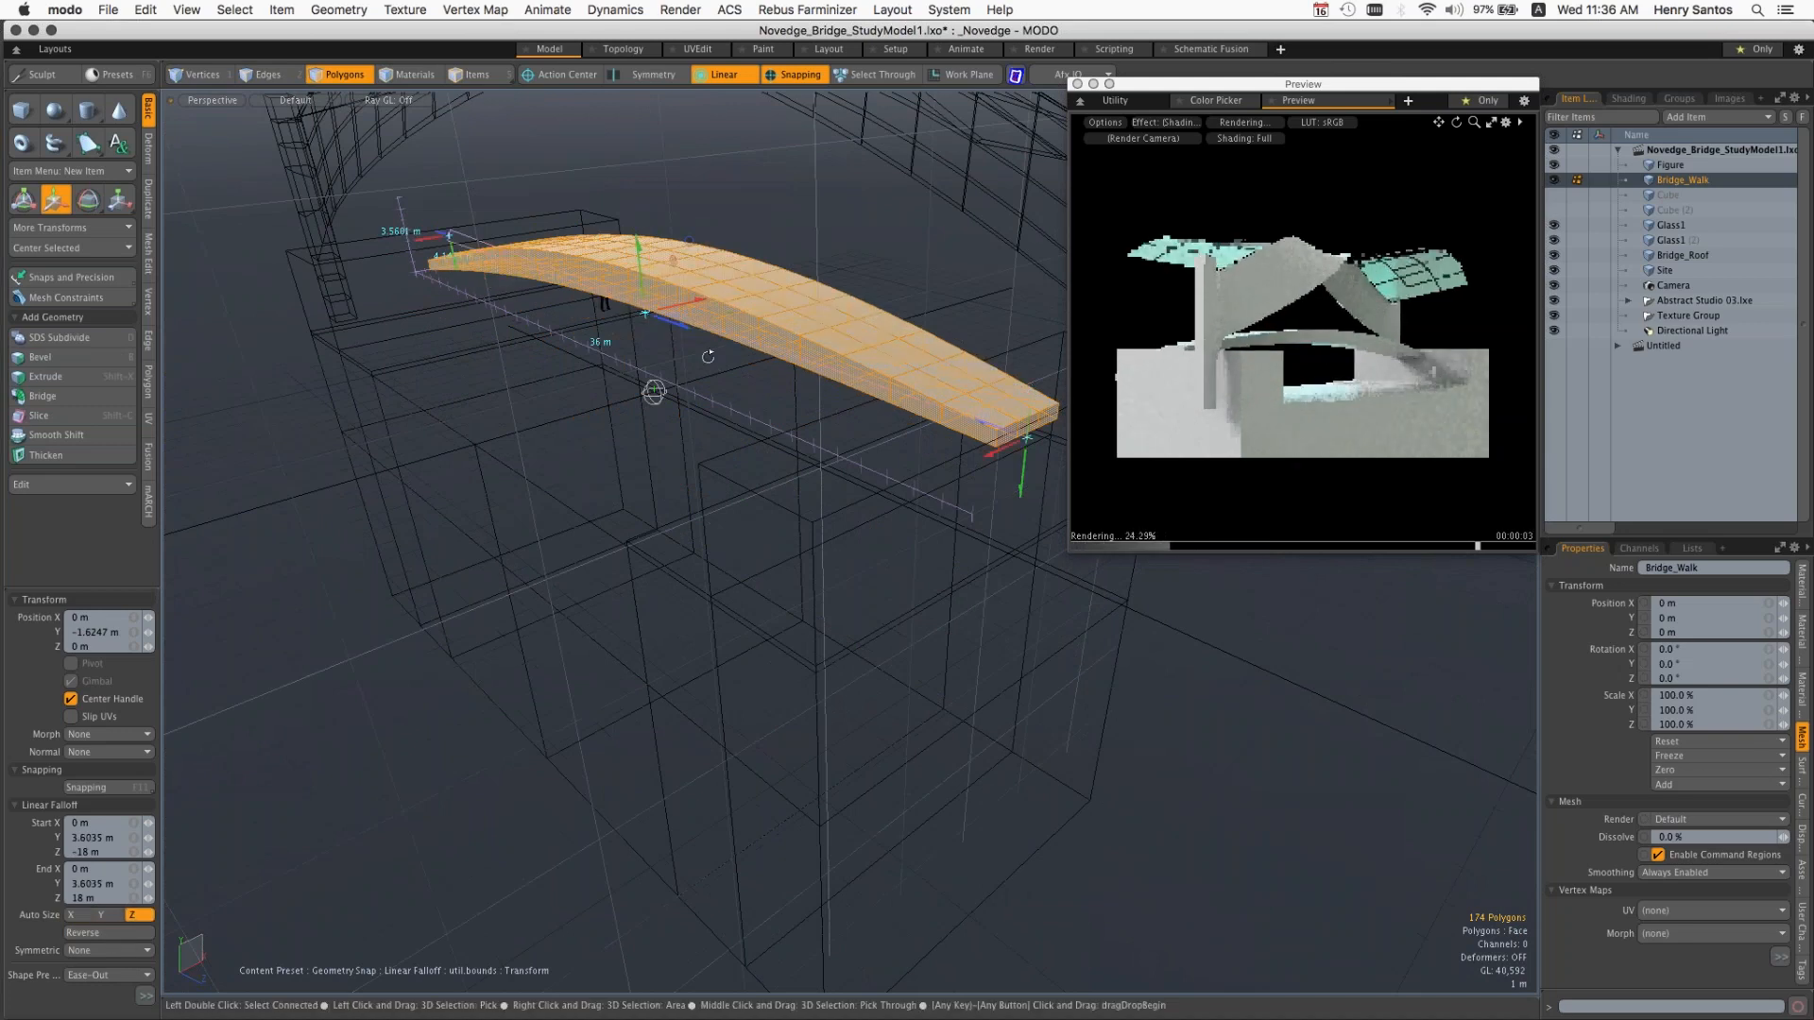
left_click_drag(679, 340, 1046, 395, "alt")
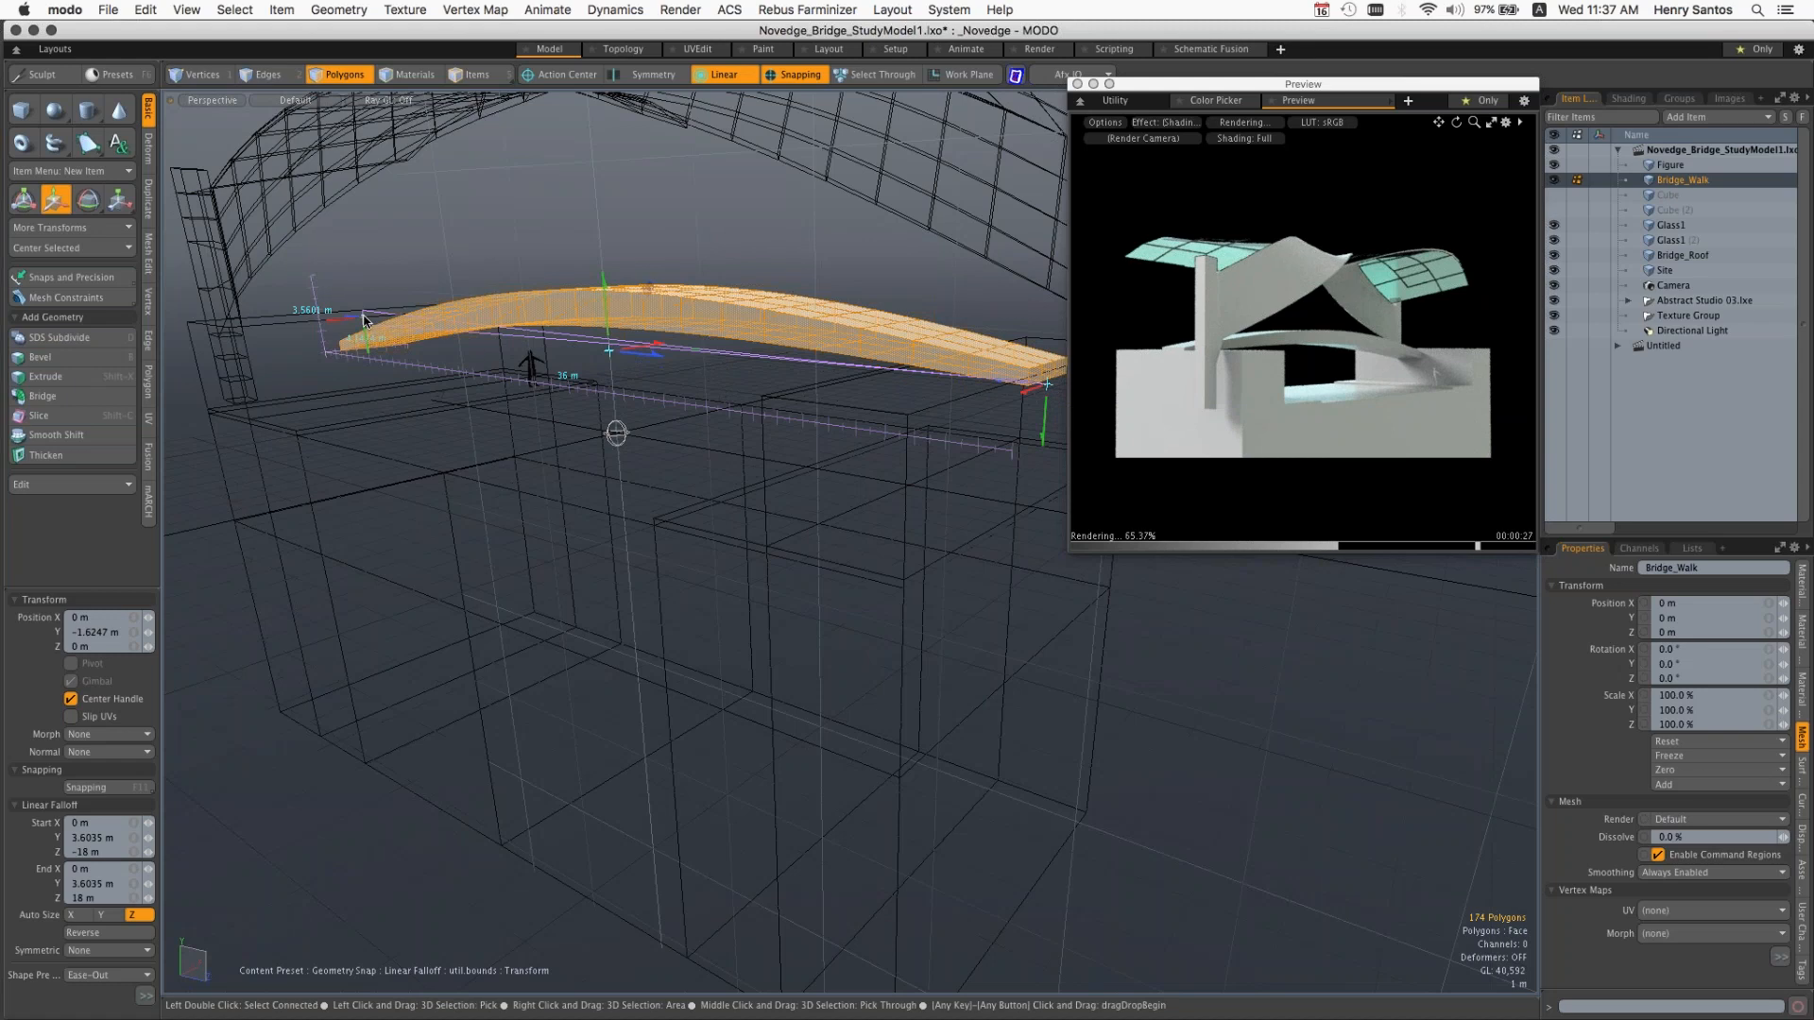
left_click_drag(607, 343, 593, 528)
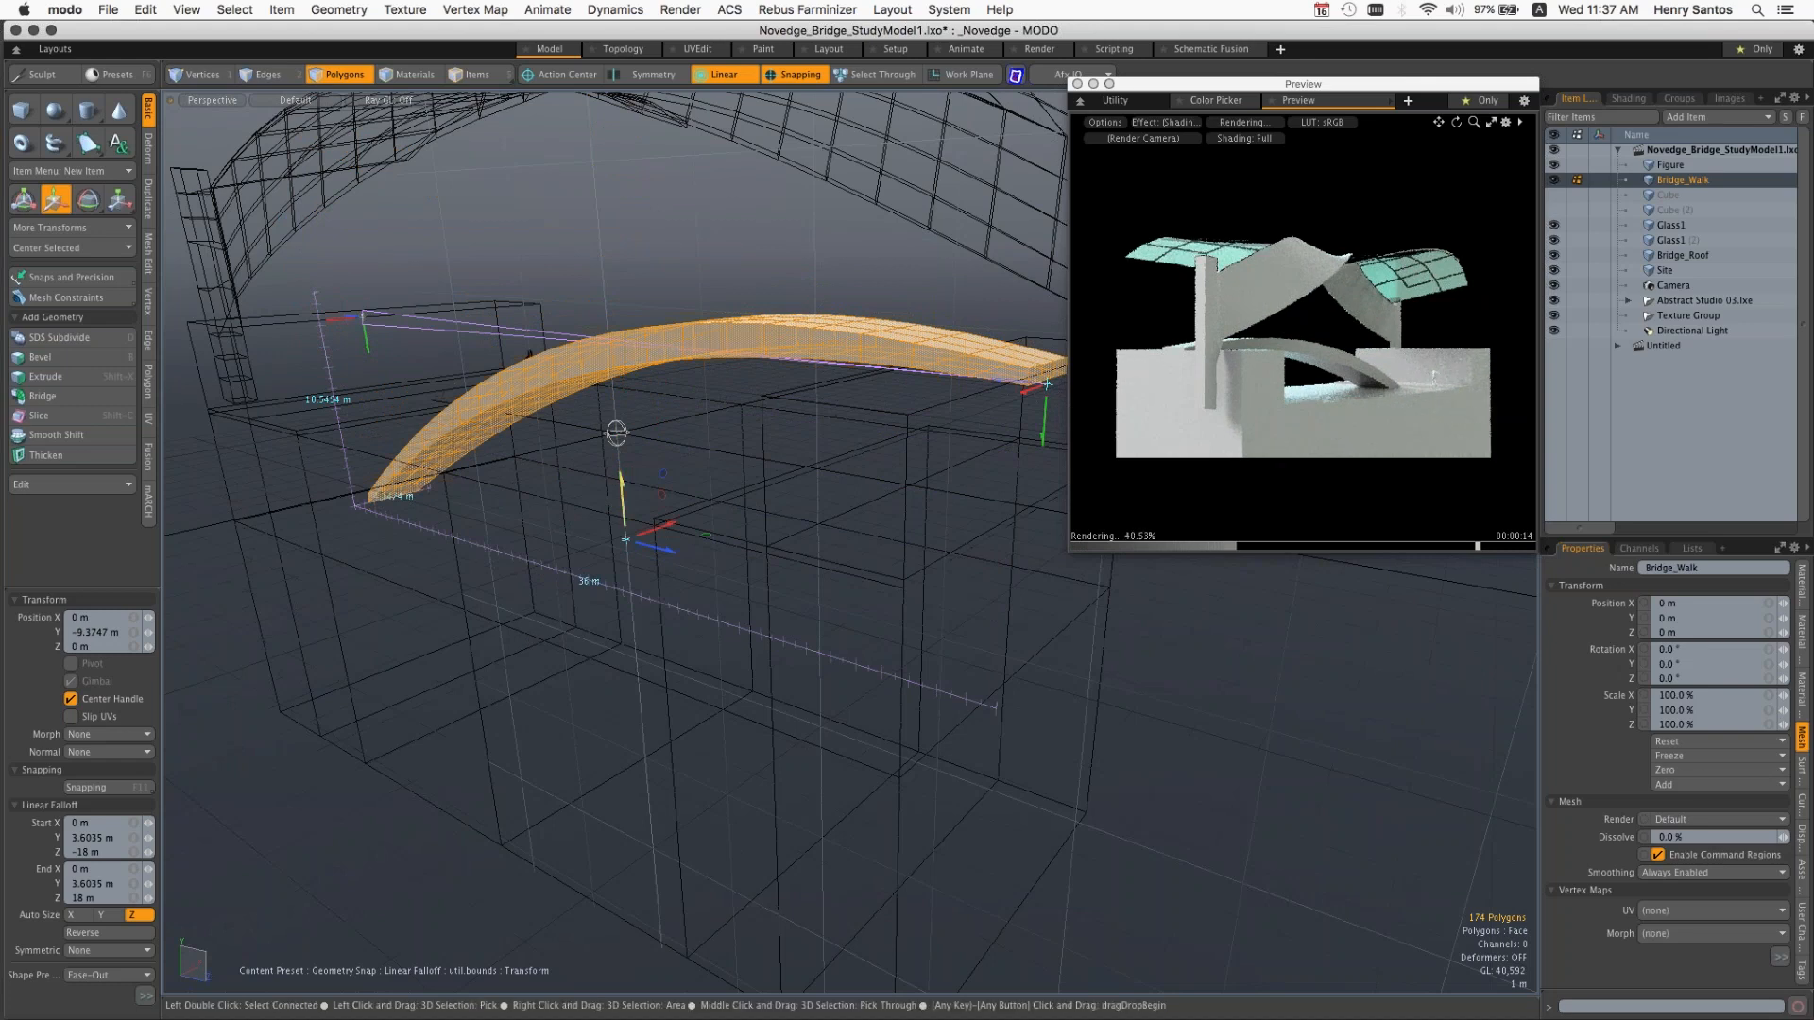
left_click_drag(616, 432, 603, 373)
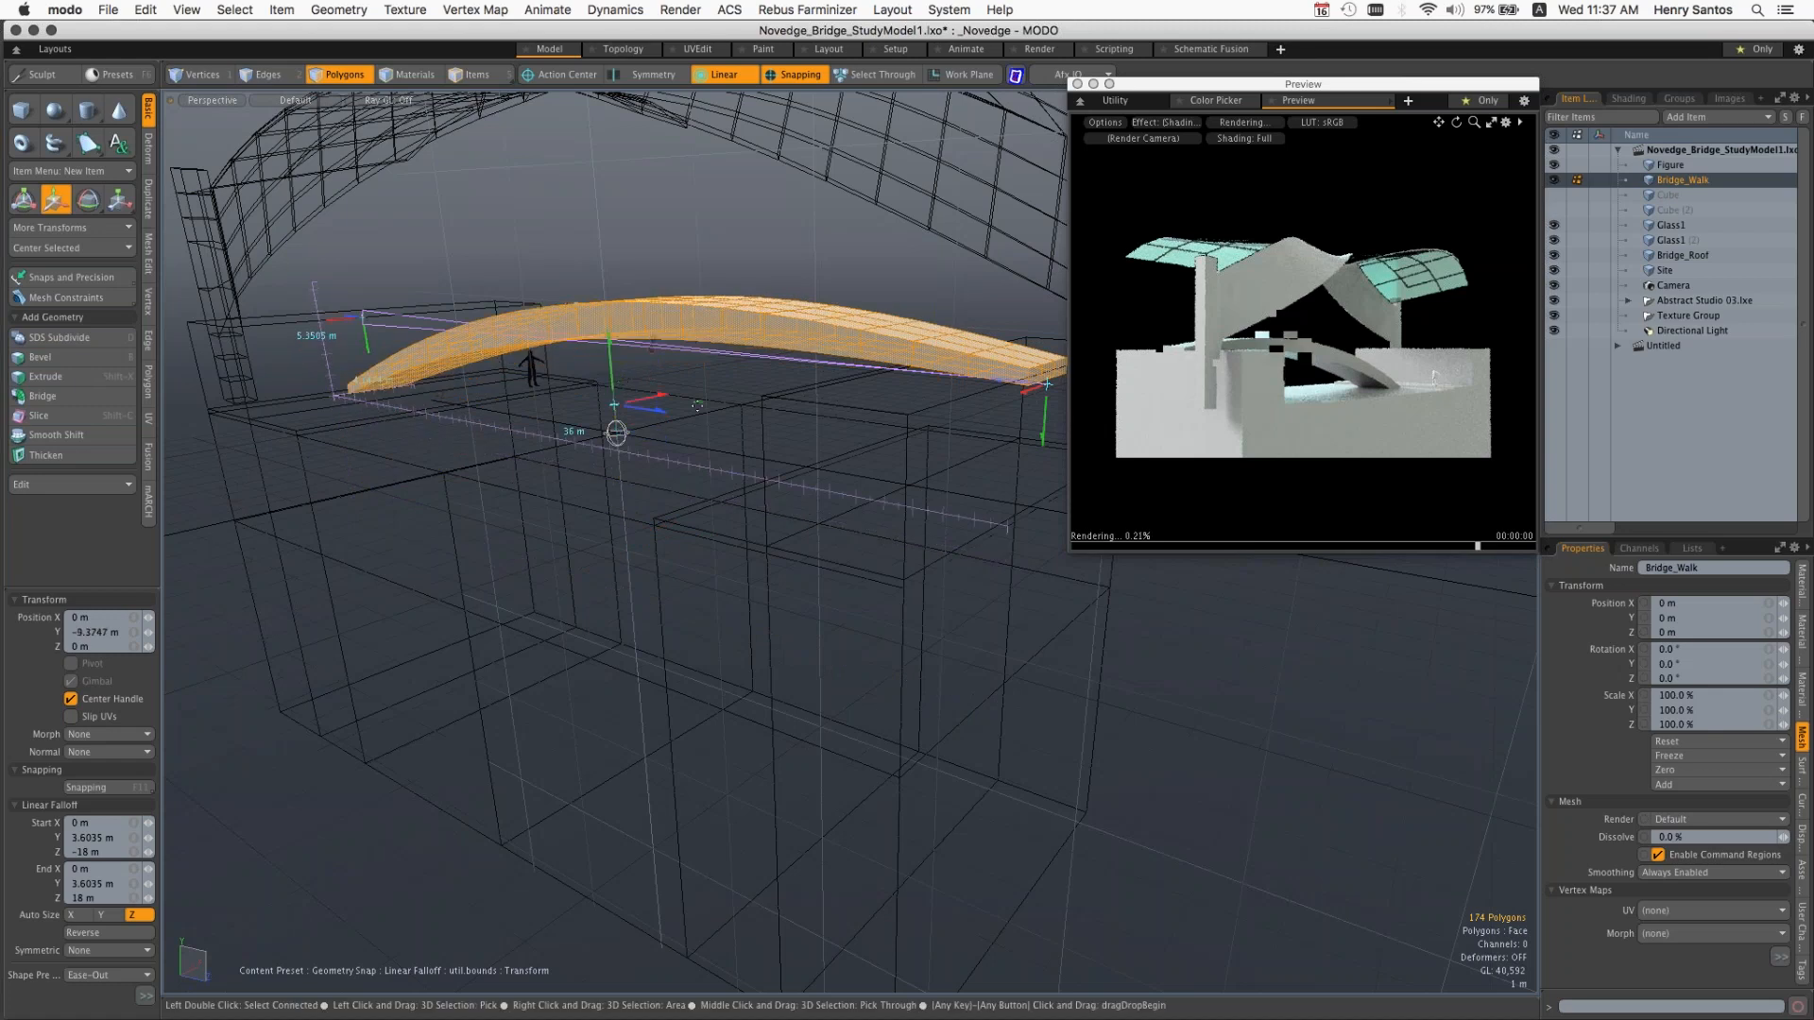
Step: Undo the recent walkway moves, drop the Move tool and turn off the Linear falloff
key("super+z")
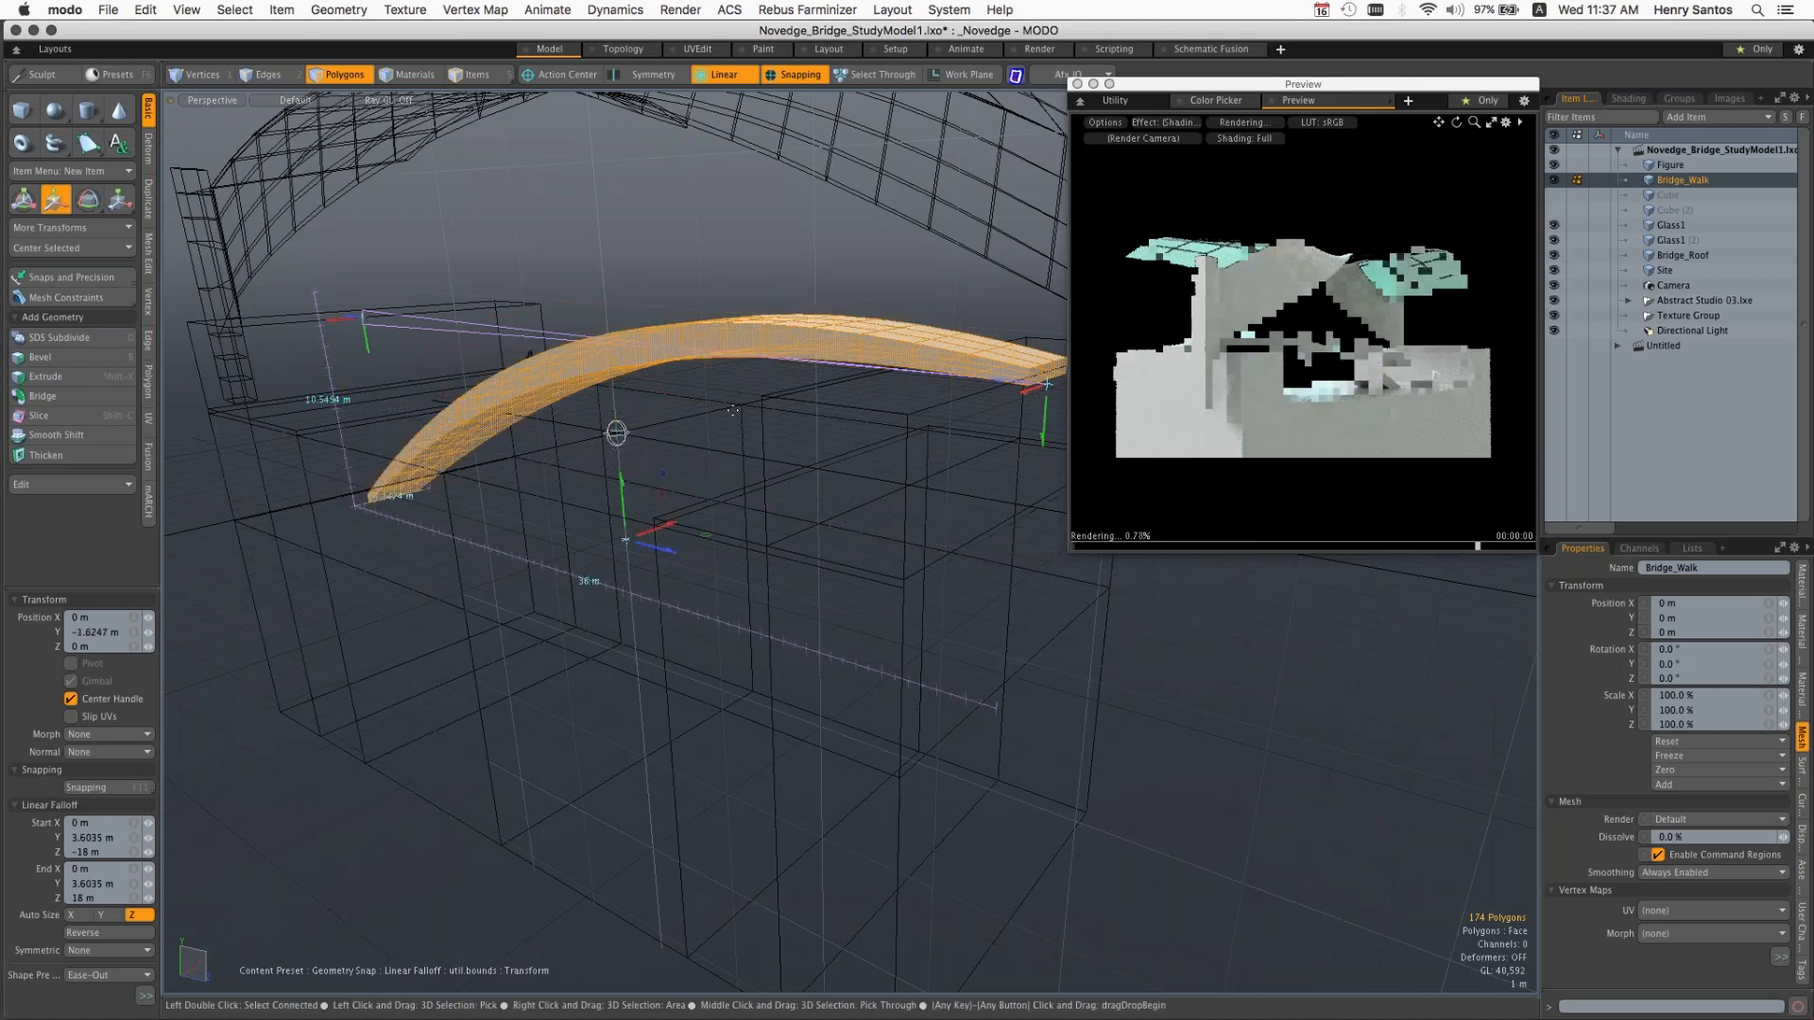
key("super+z")
key("super+z")
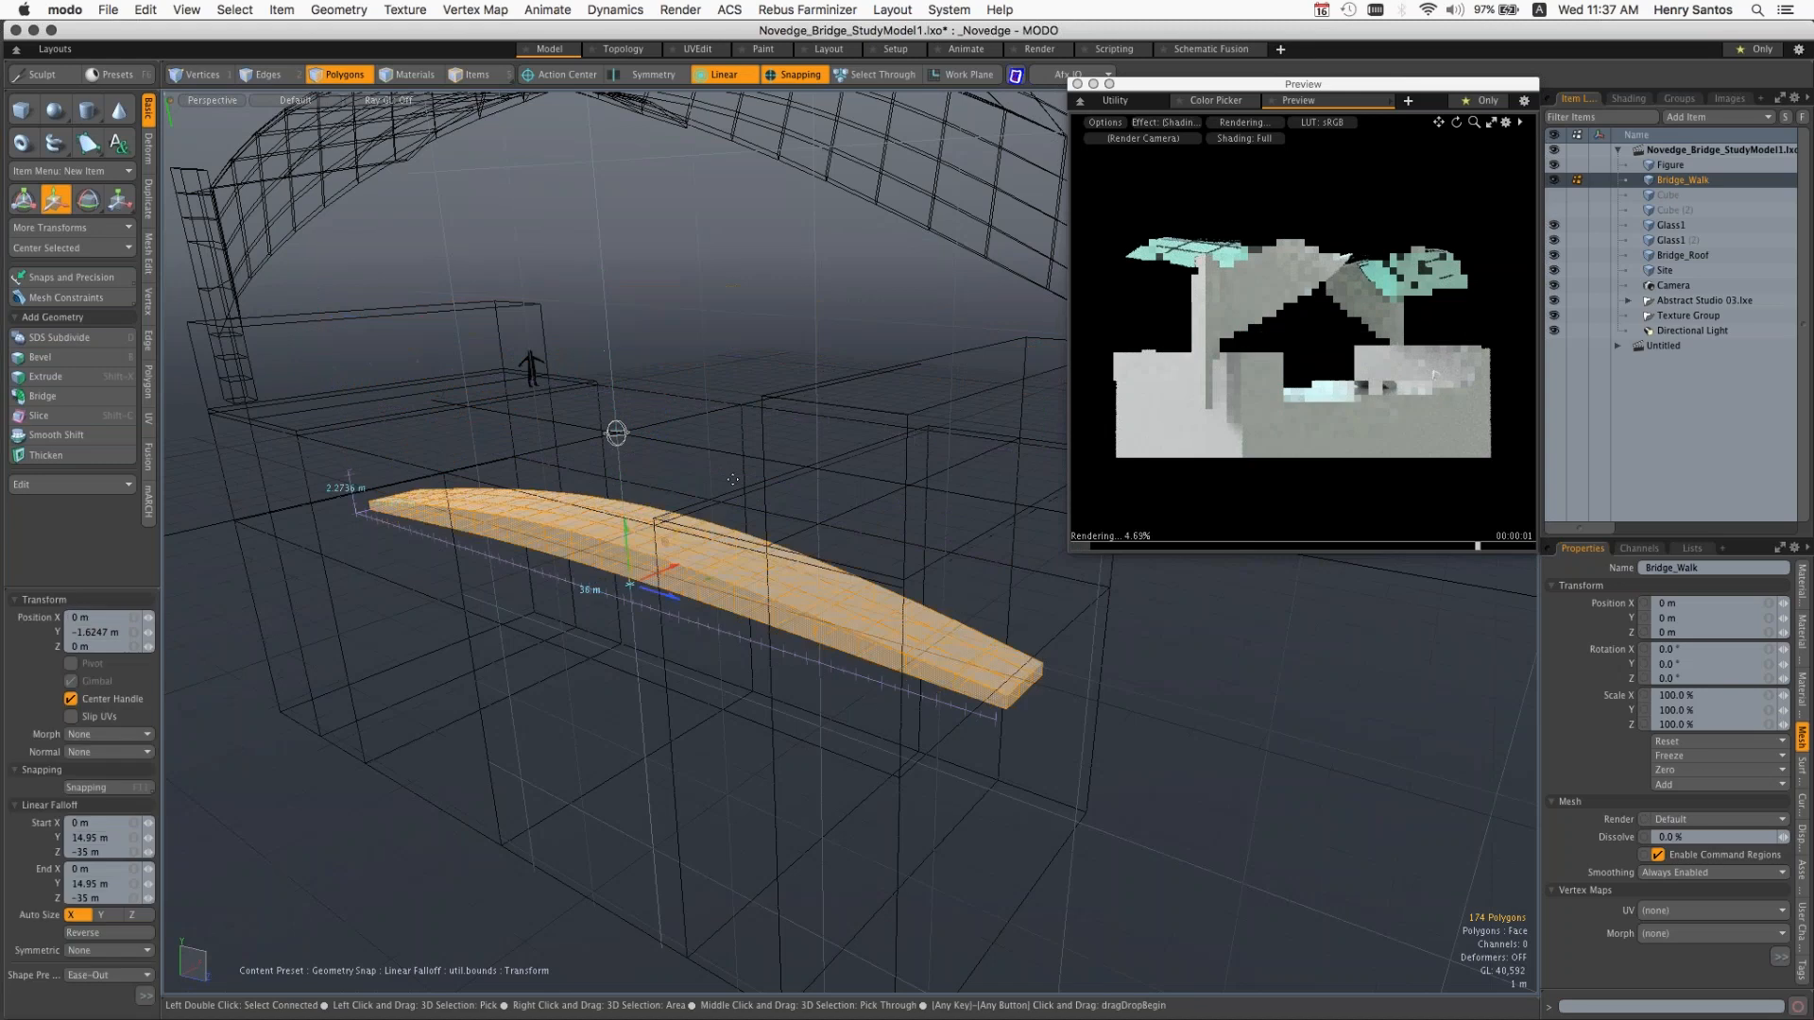
key("super+z")
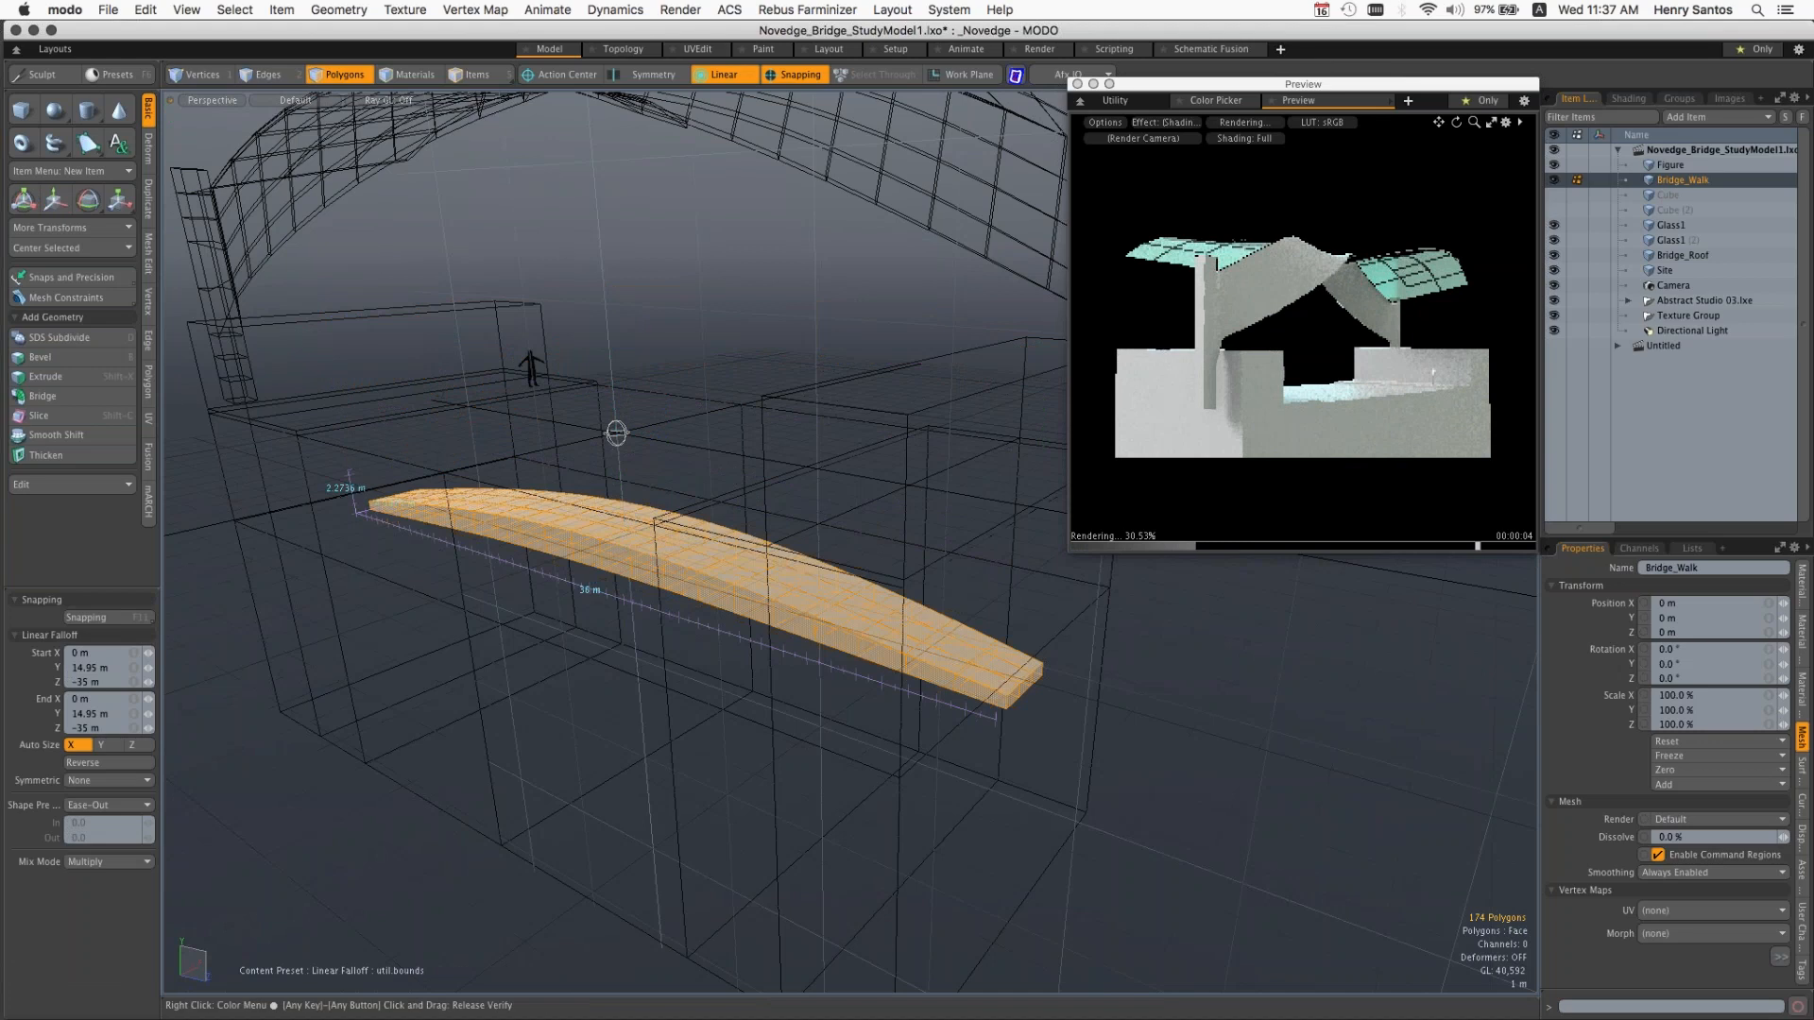
left_click(724, 74)
left_click(708, 73)
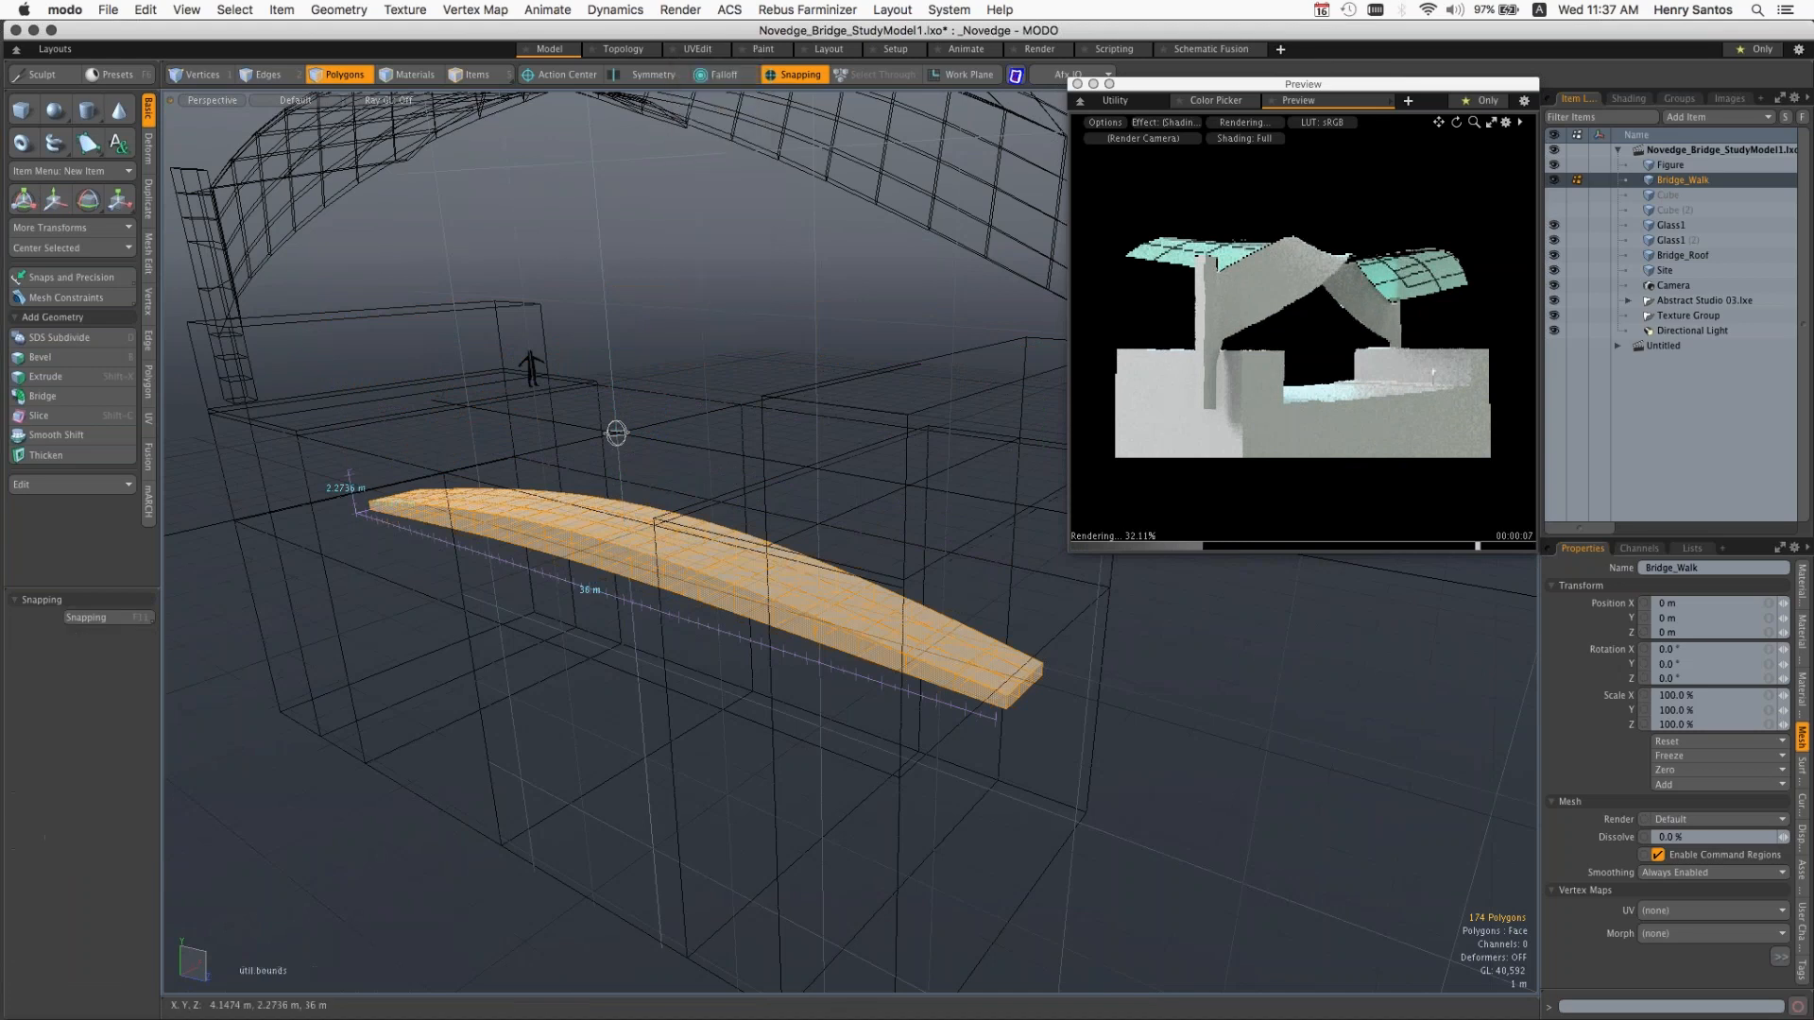
Step: Raise the whole walkway about 9.65 m on Y without falloff, nudge it slightly higher, and drop the Move tool
key("w")
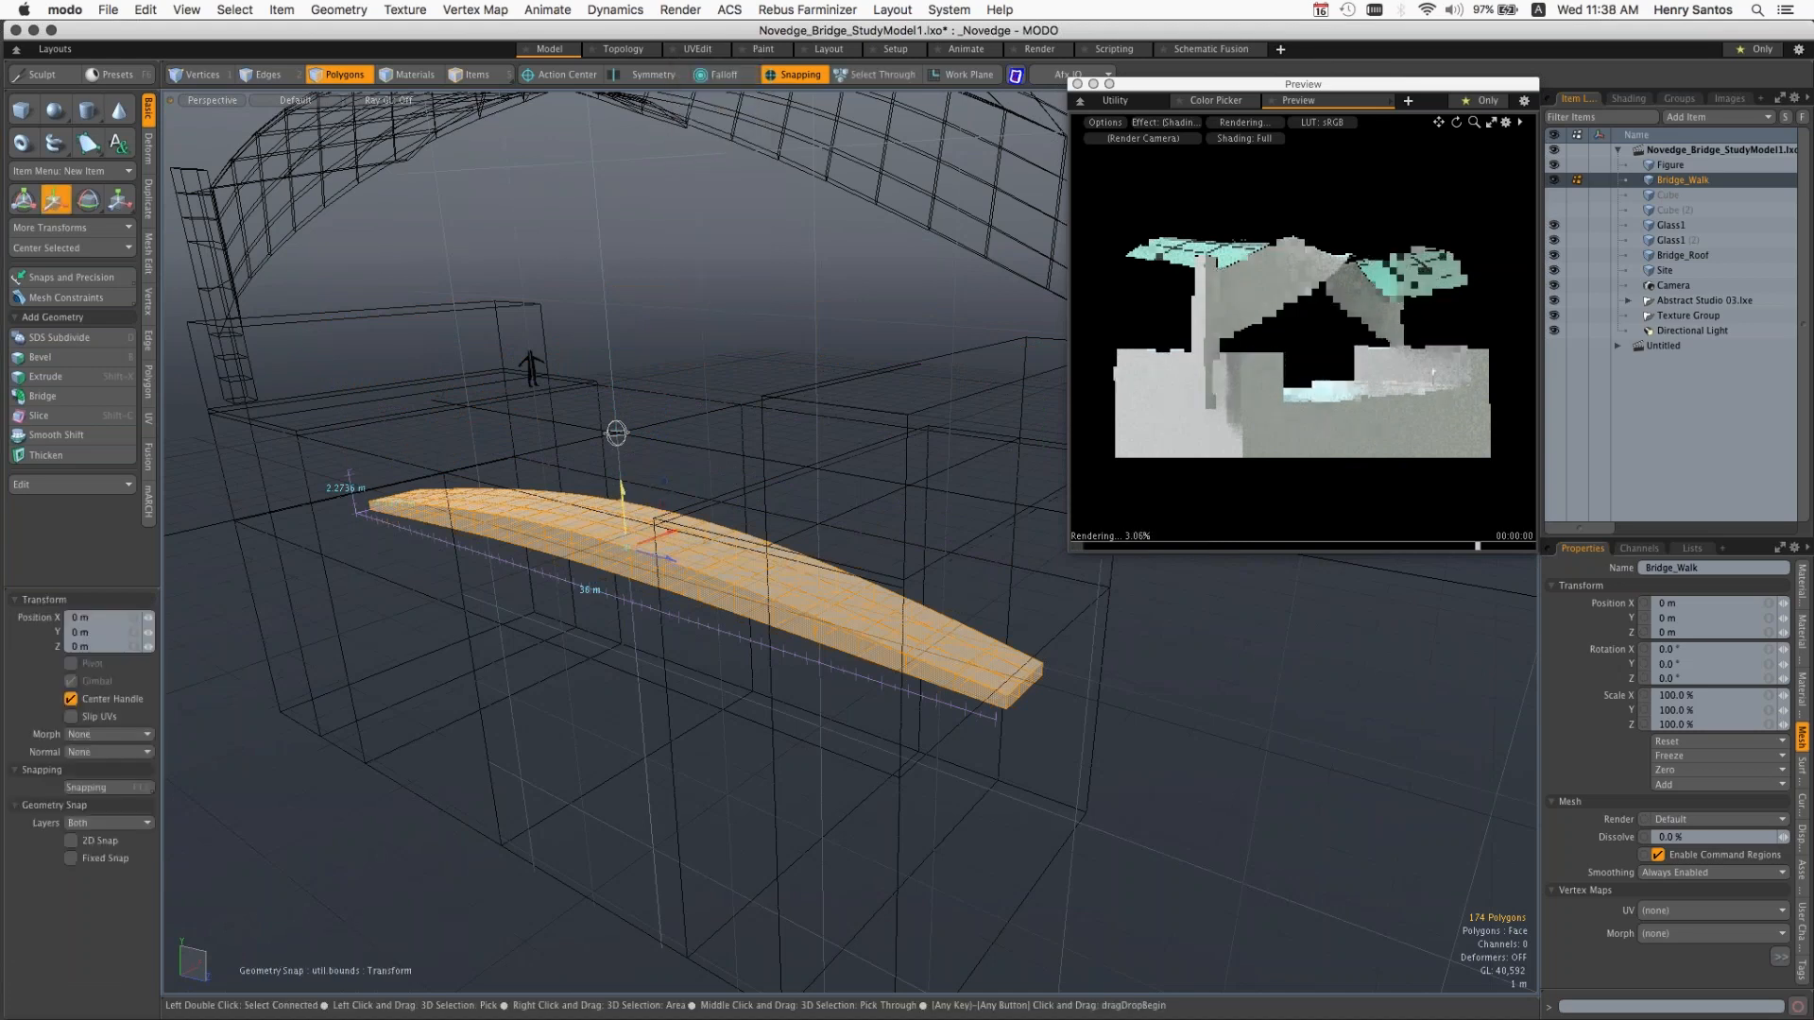
left_click_drag(623, 490, 595, 194)
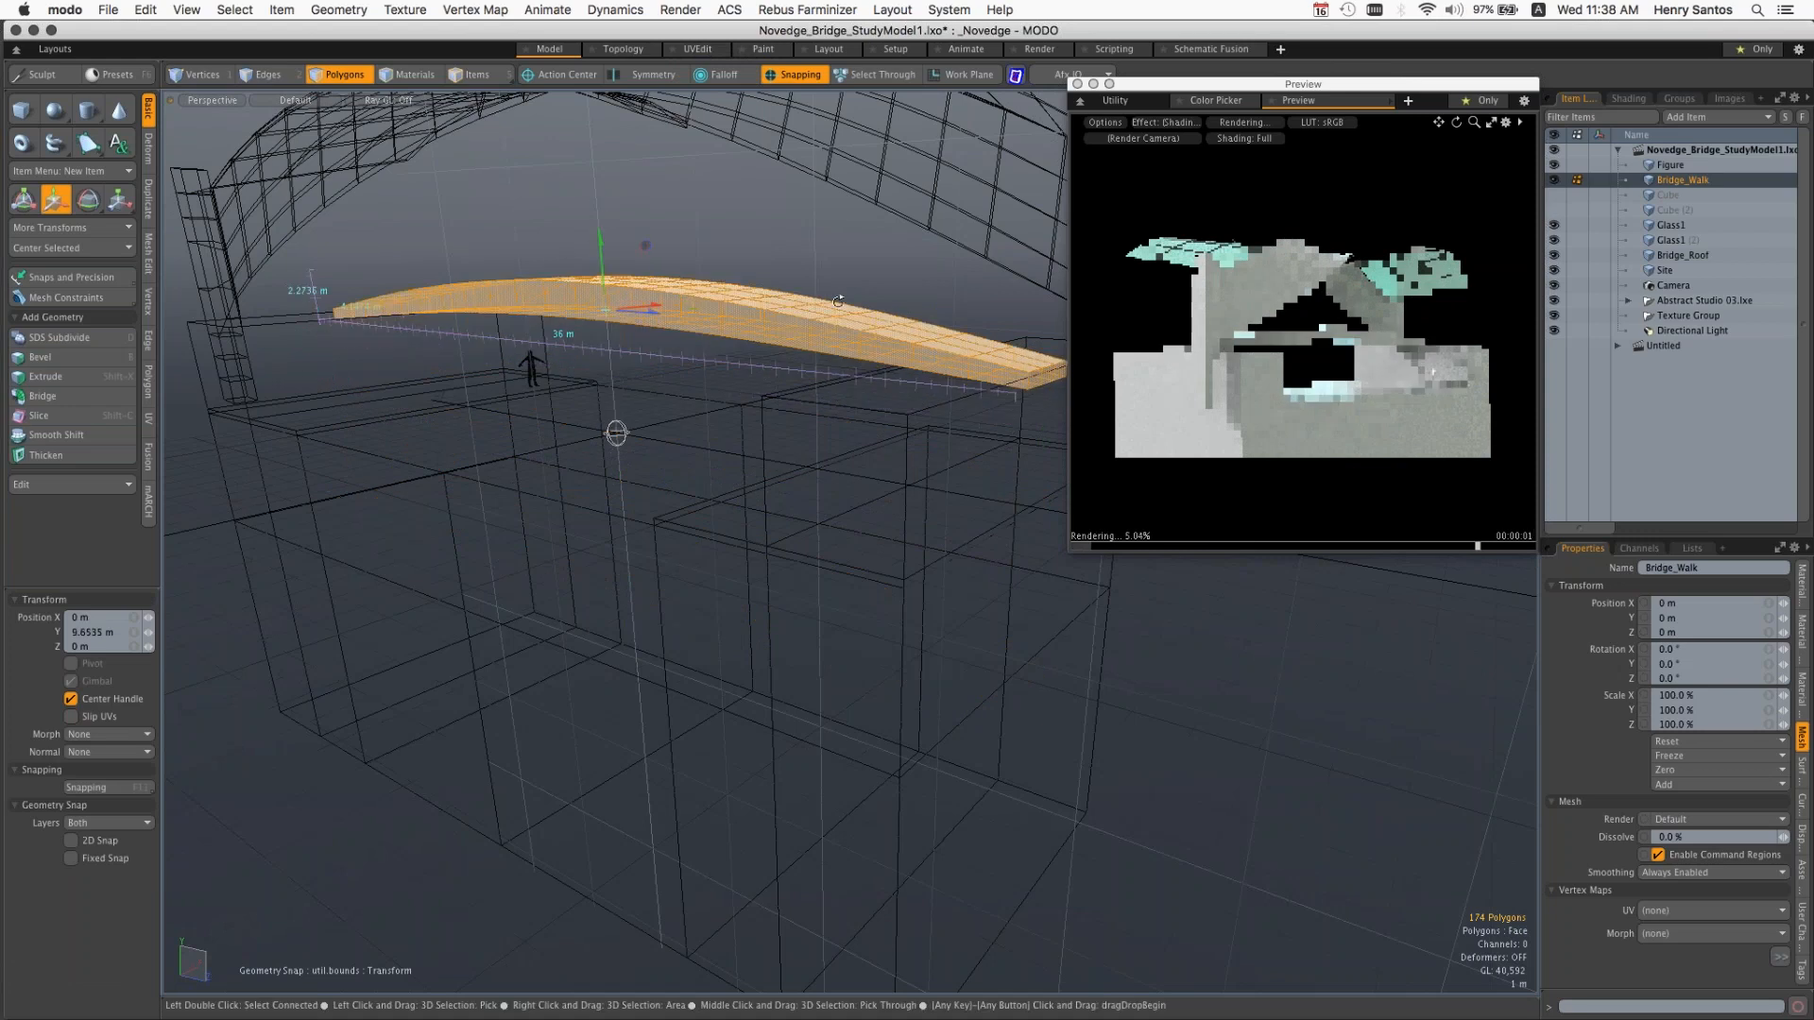
left_click_drag(838, 301, 846, 303, "alt")
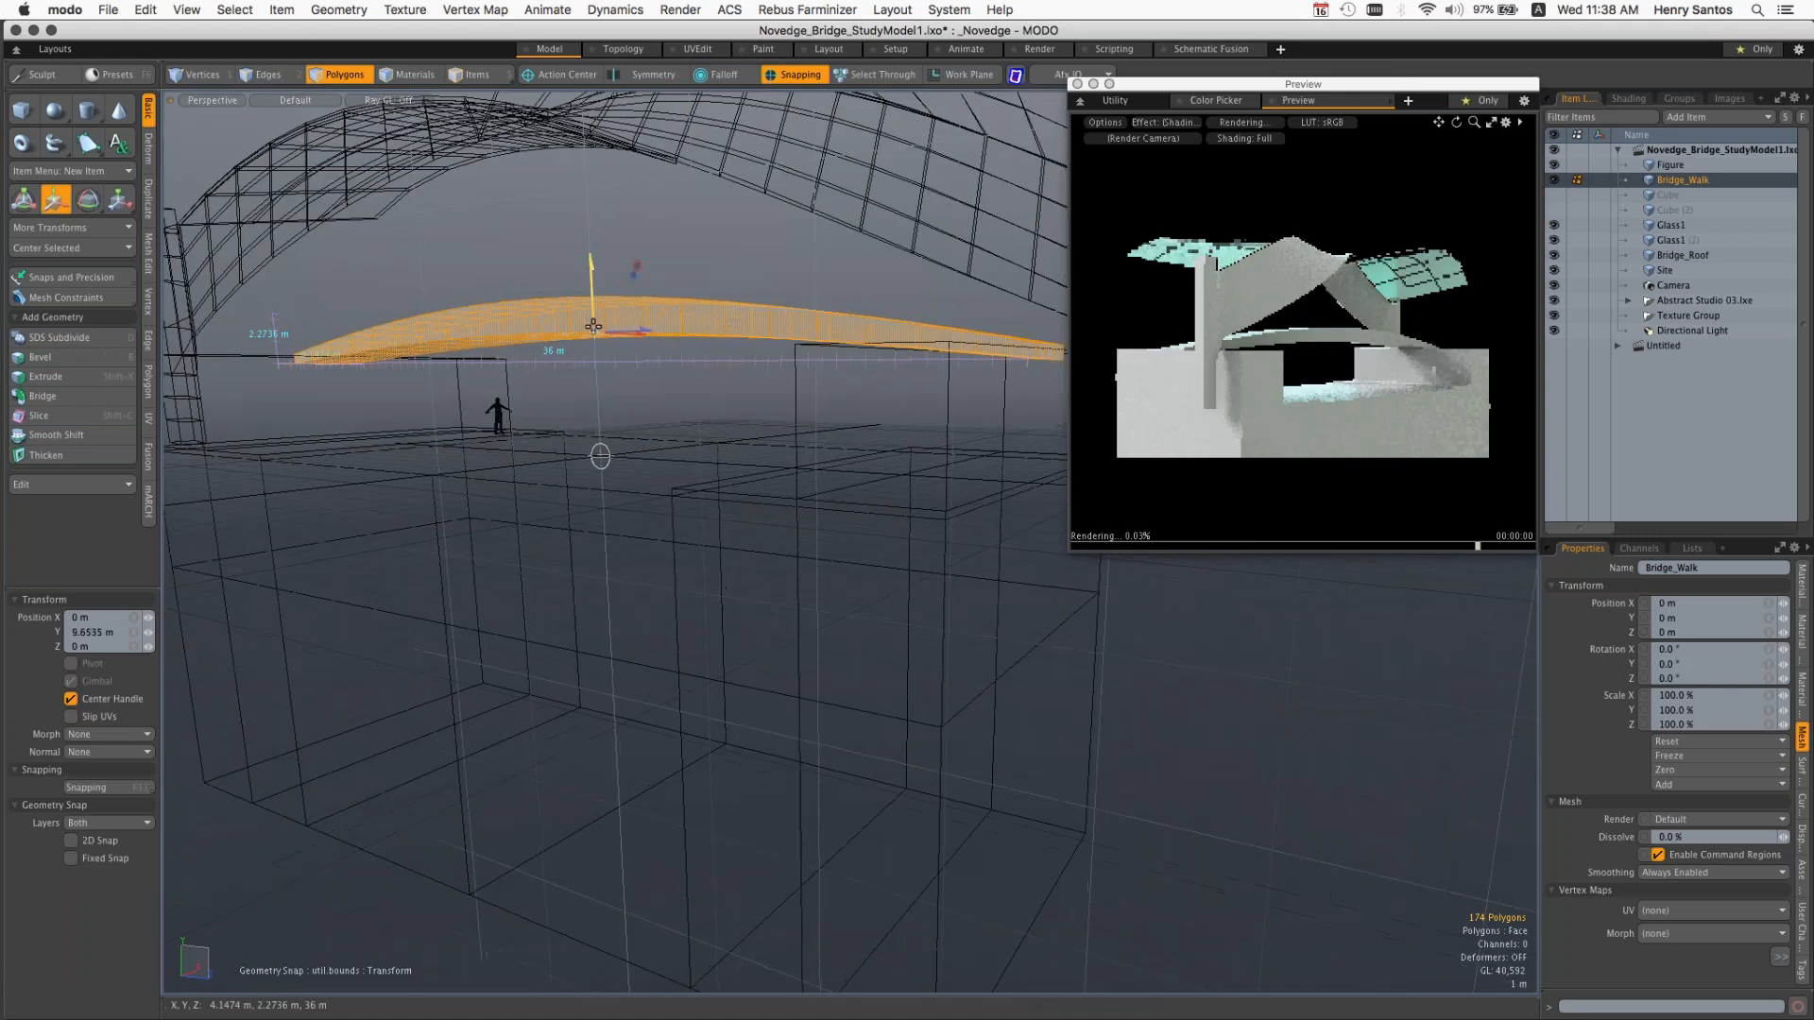
left_click_drag(593, 266, 591, 258)
key("q")
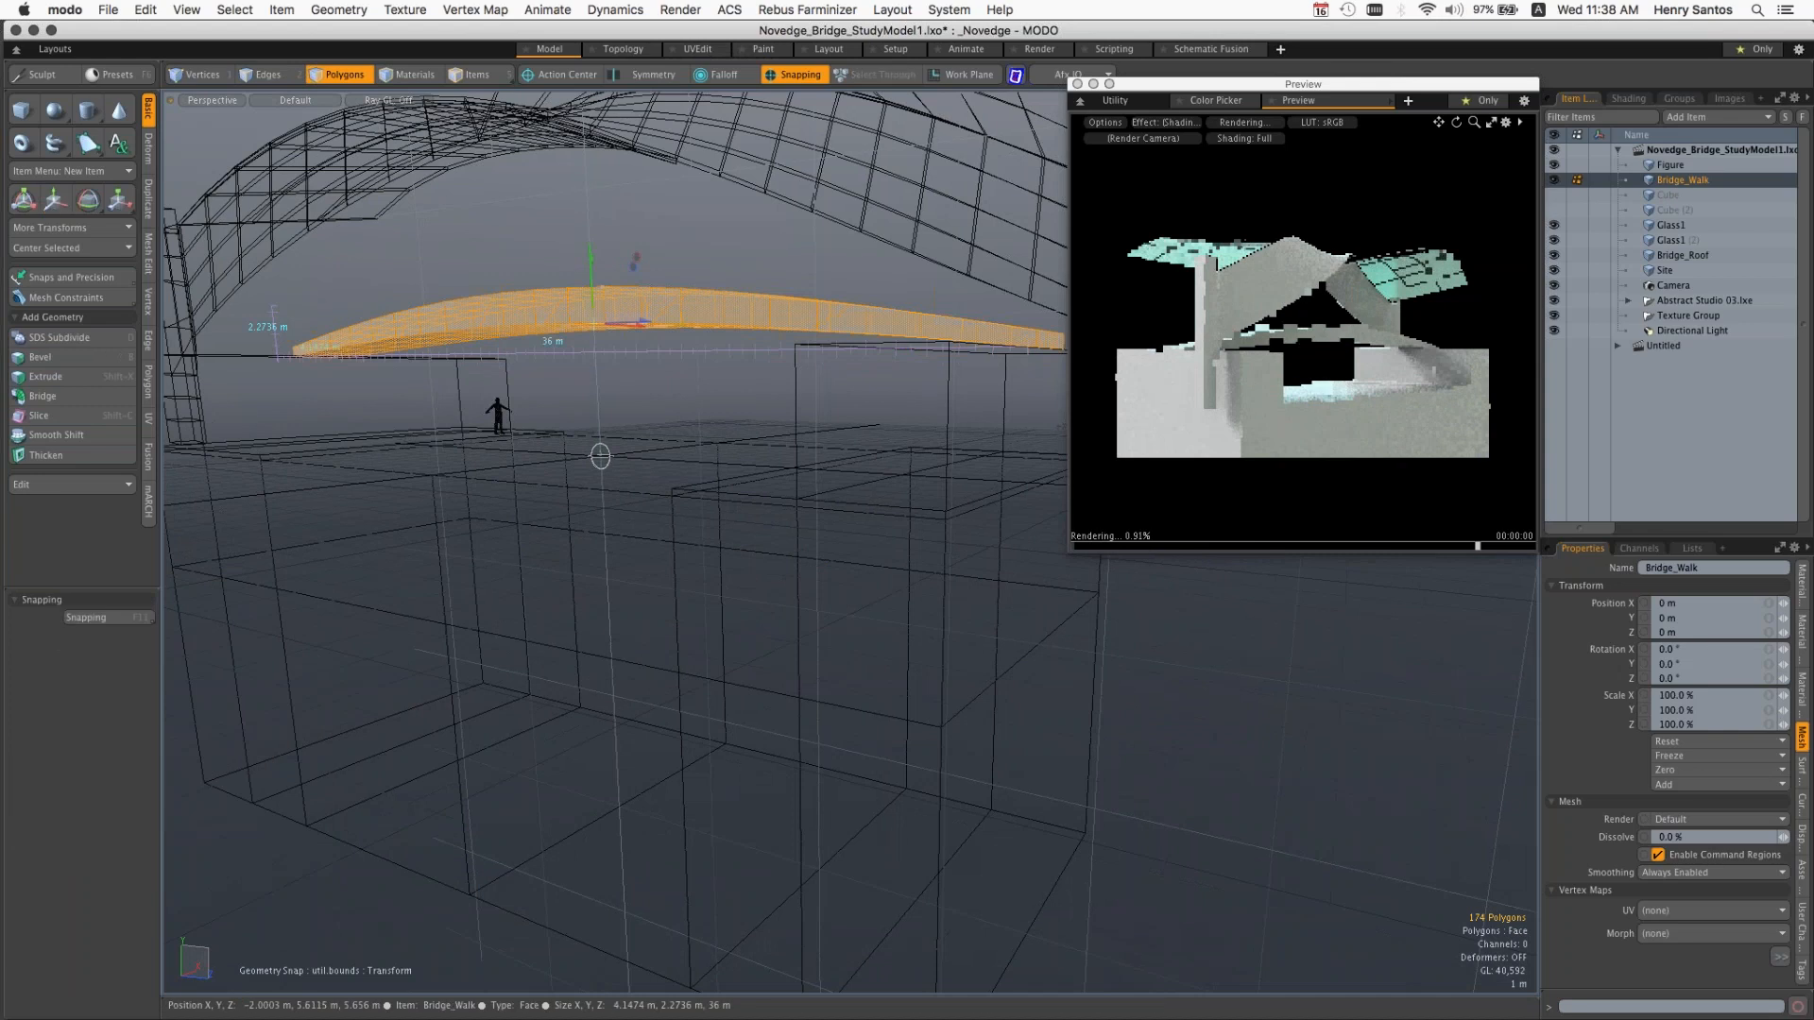
Step: Clear the selection, apply a Soft Selection falloff, and ready one polygon on the walkway's end face for moving
left_click_drag(719, 416, 820, 445, "alt")
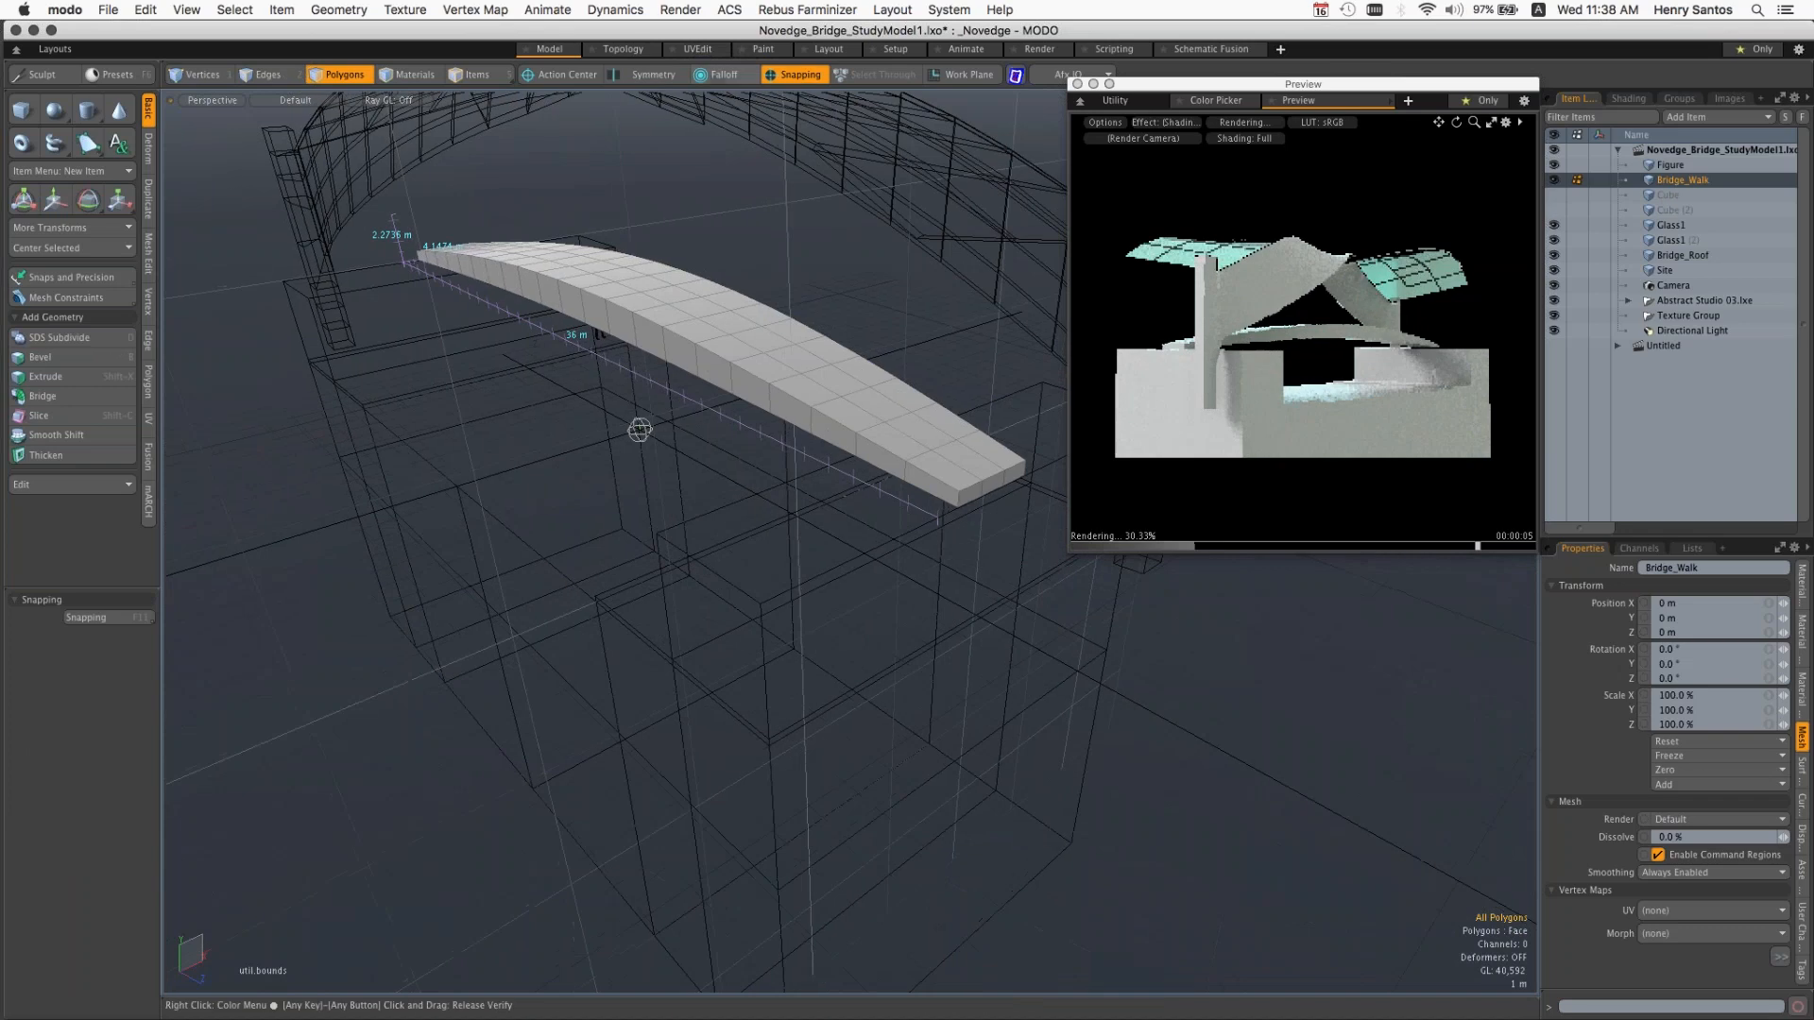
left_click(722, 75)
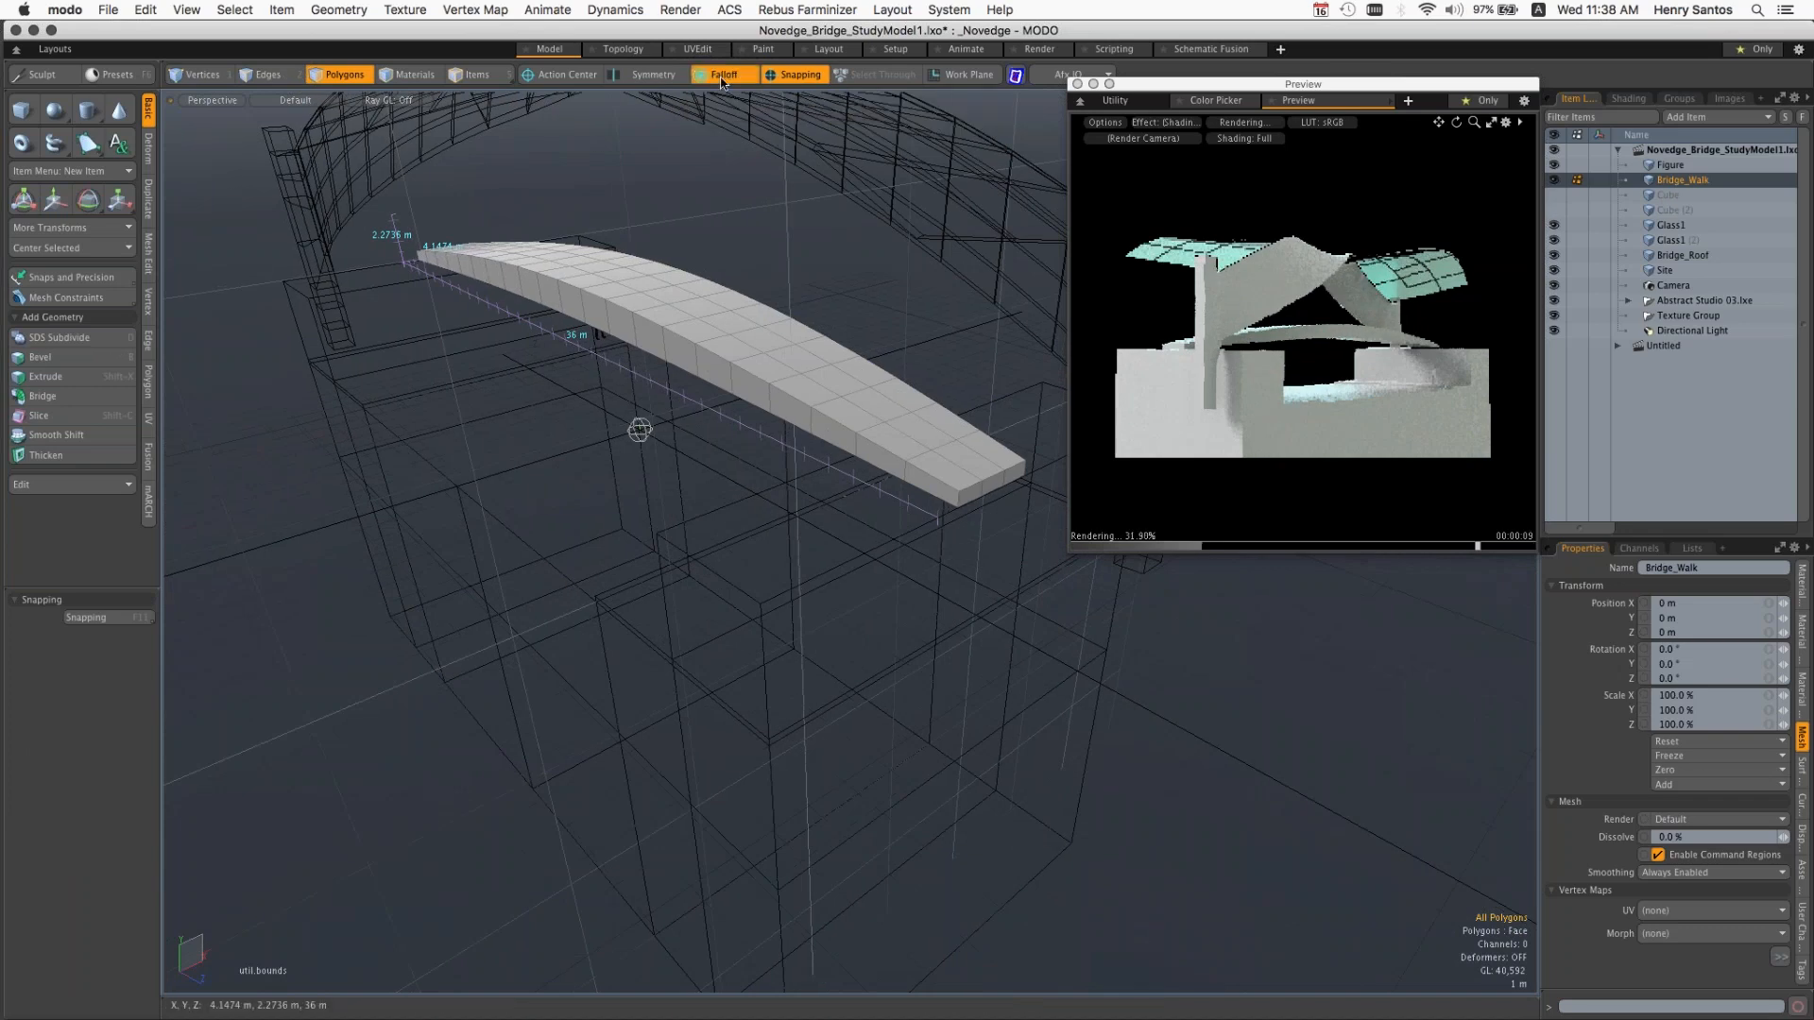
left_click(723, 275)
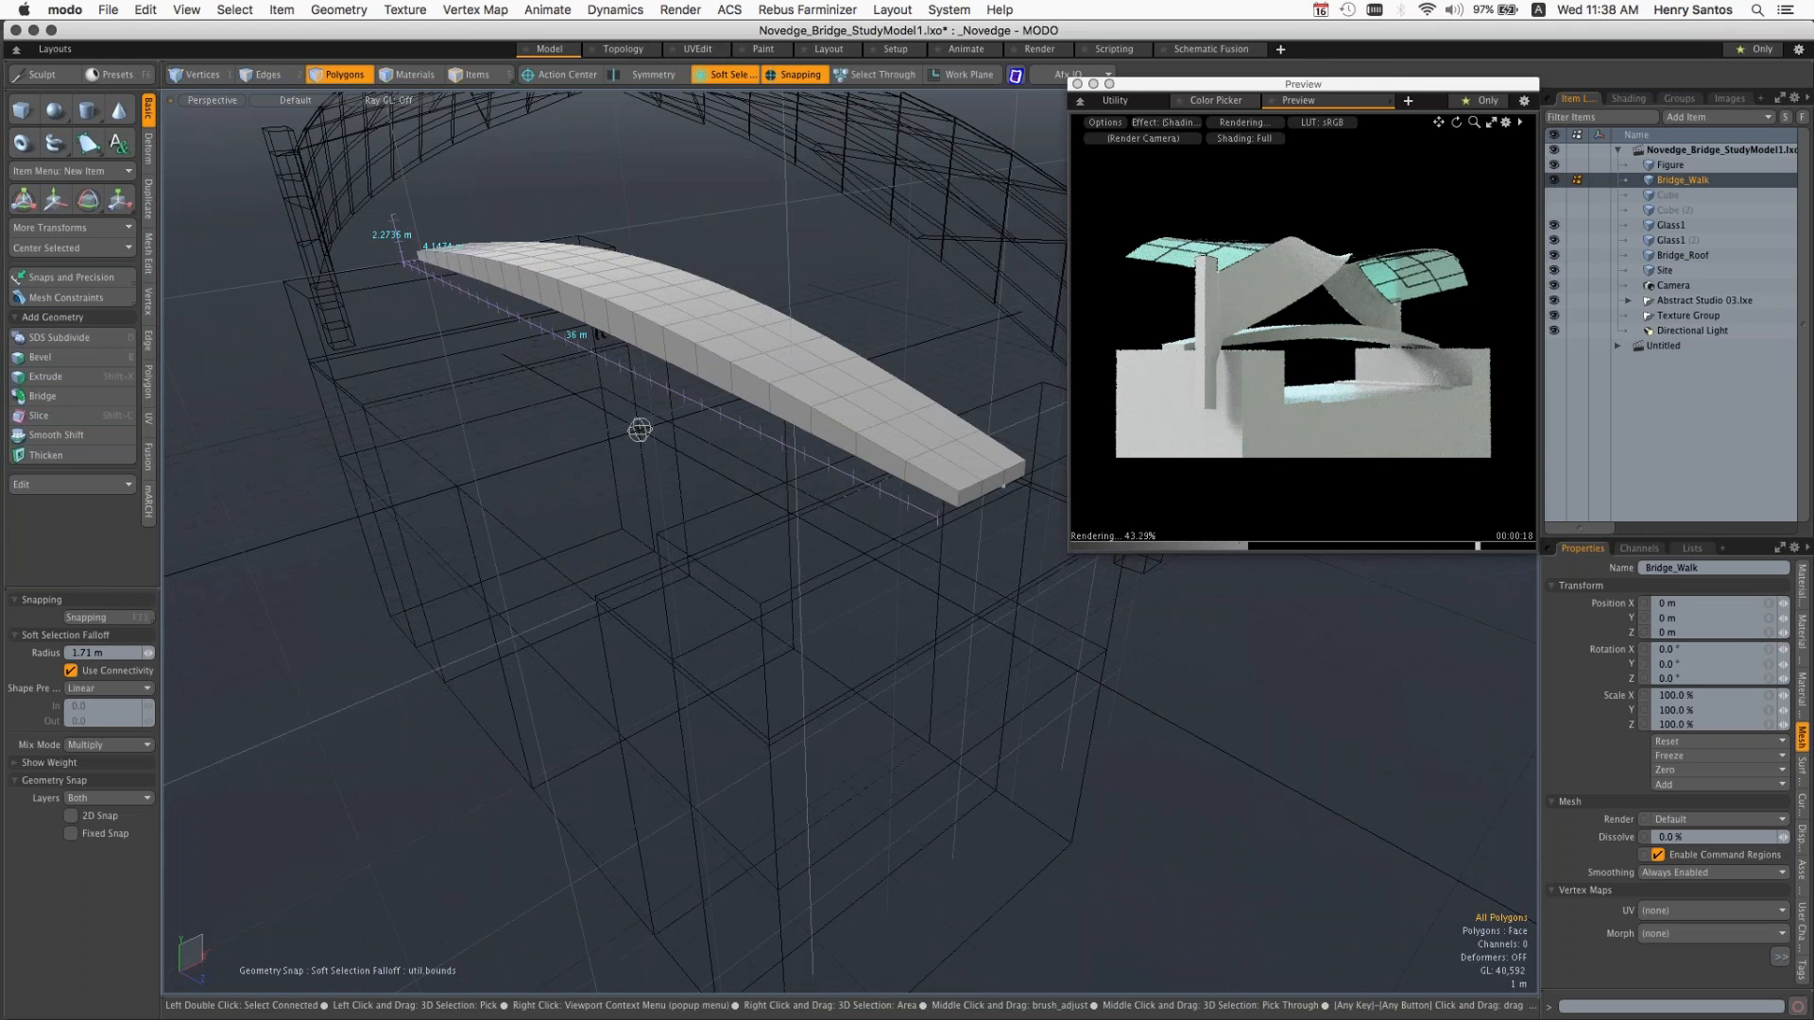
key("w")
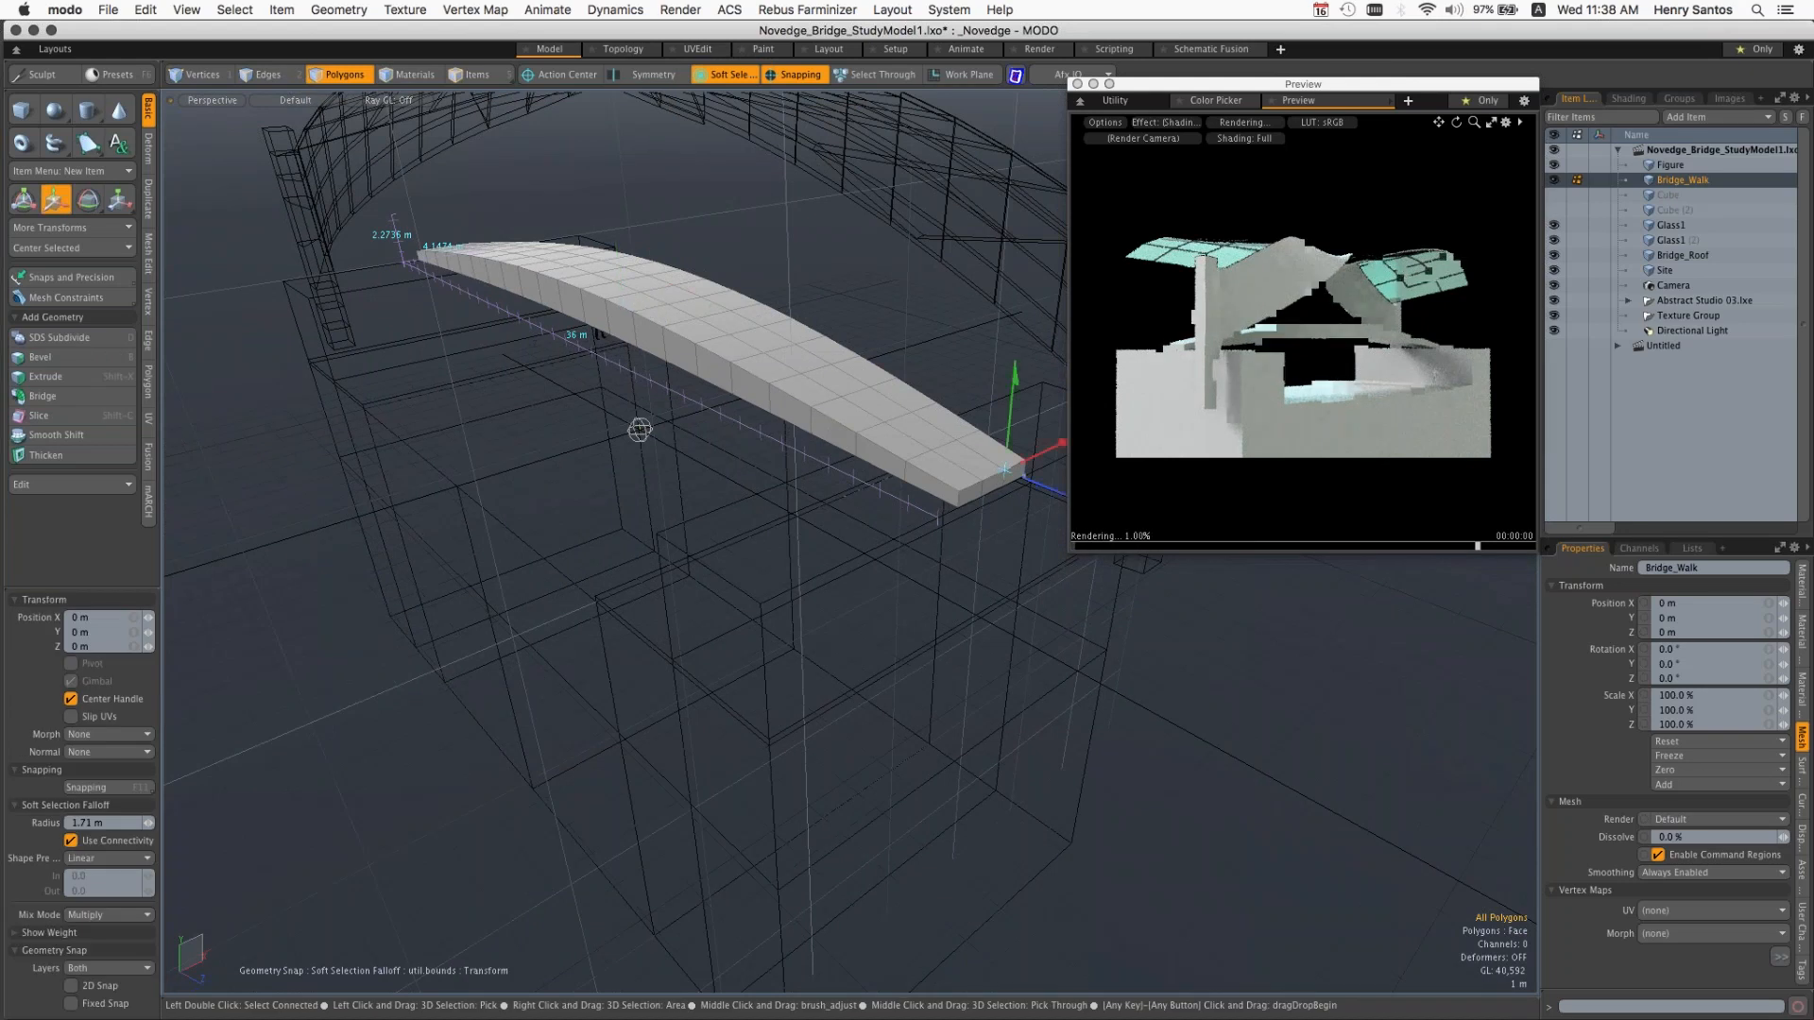
key("q")
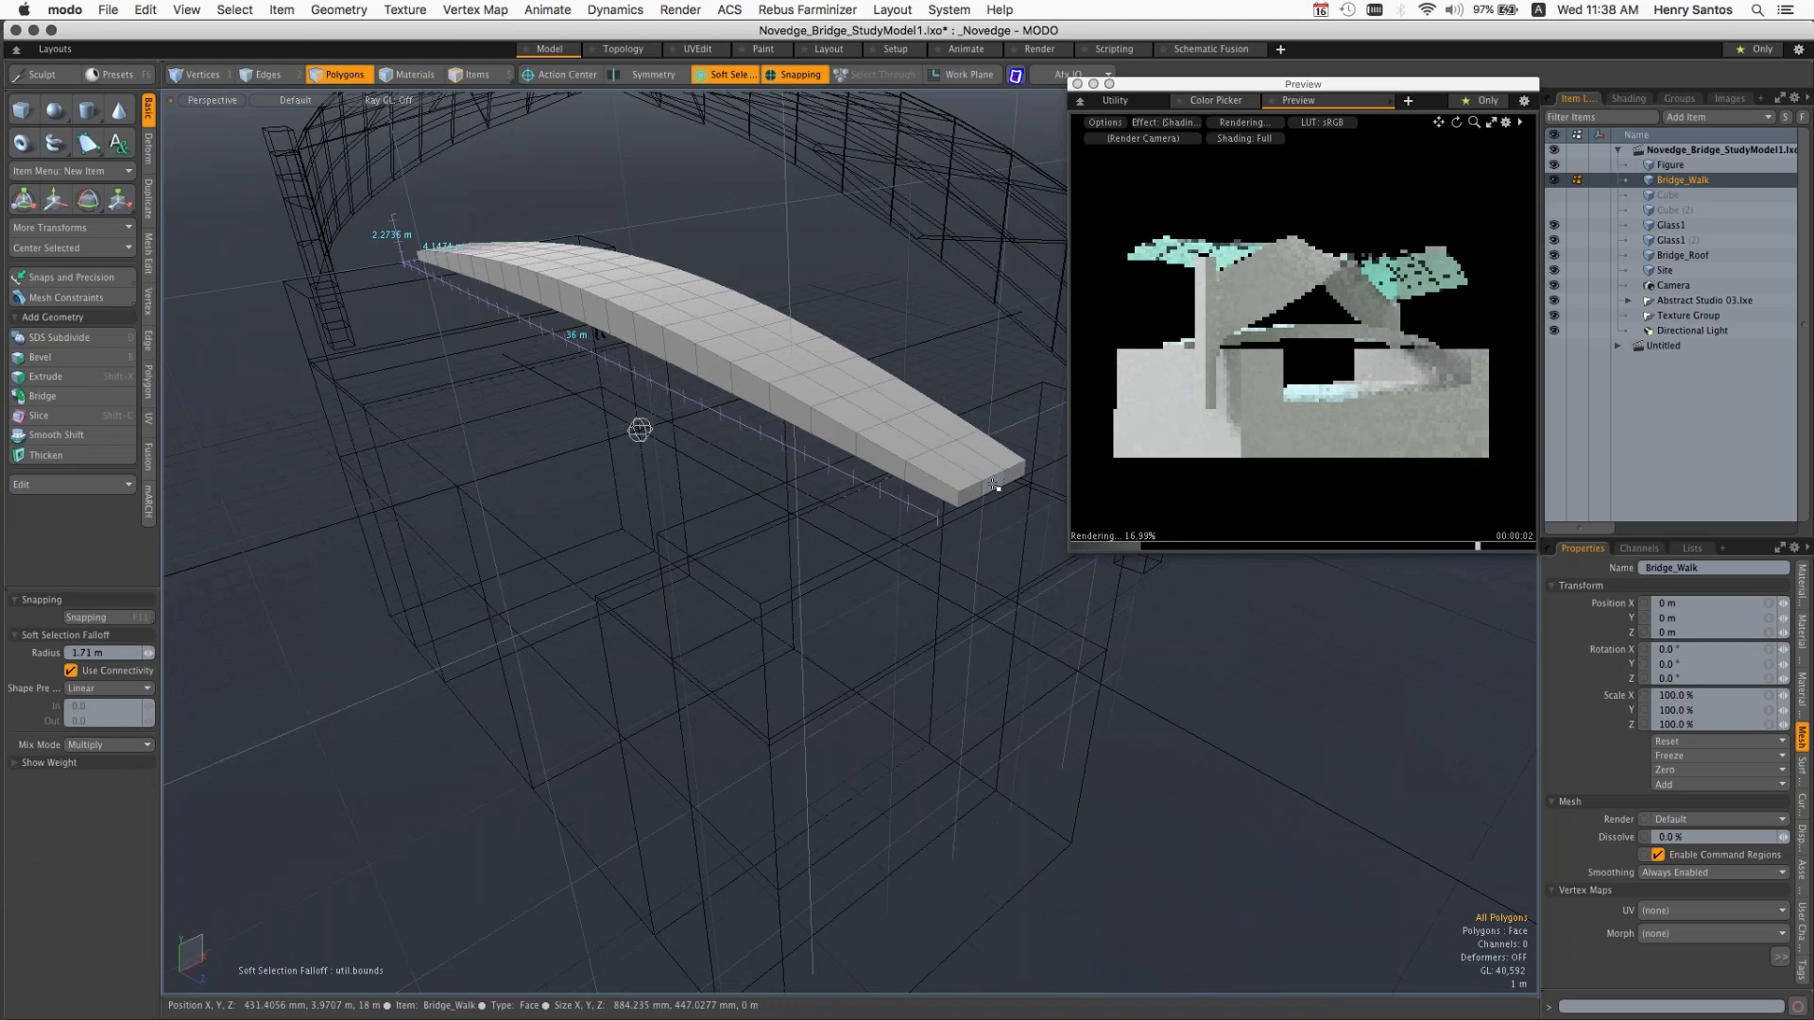
left_click(994, 485)
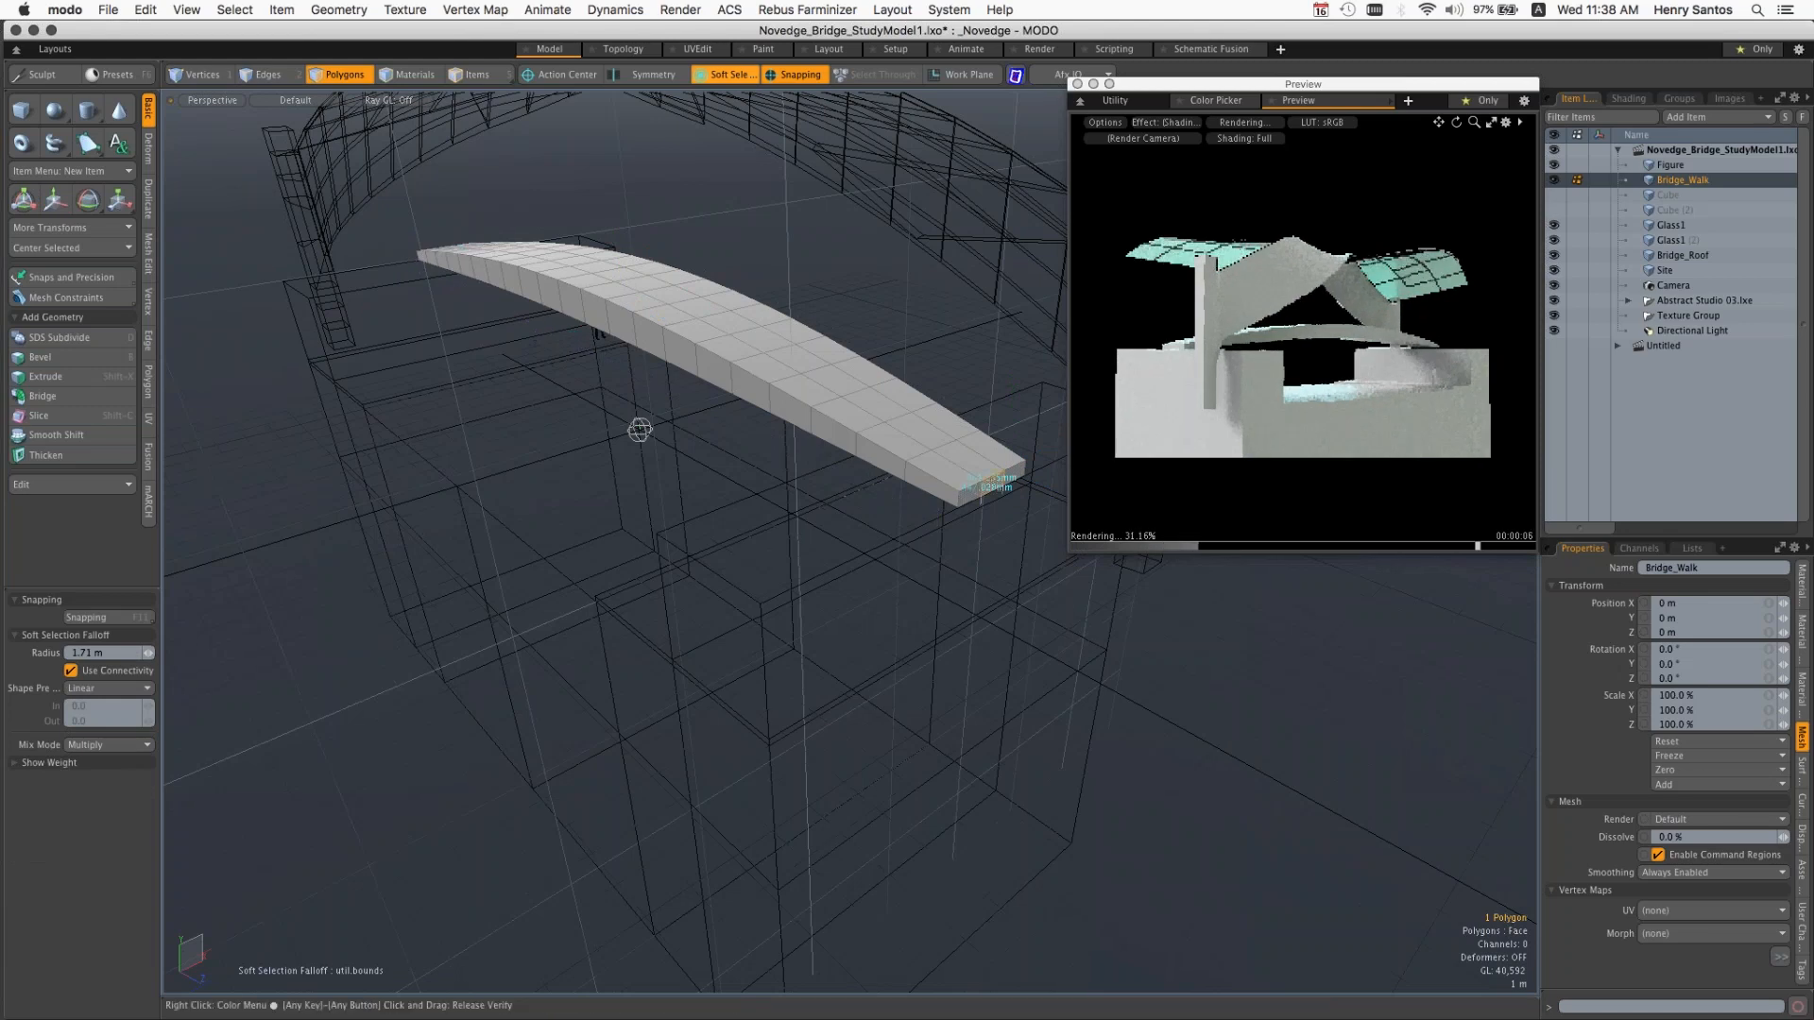
key("w")
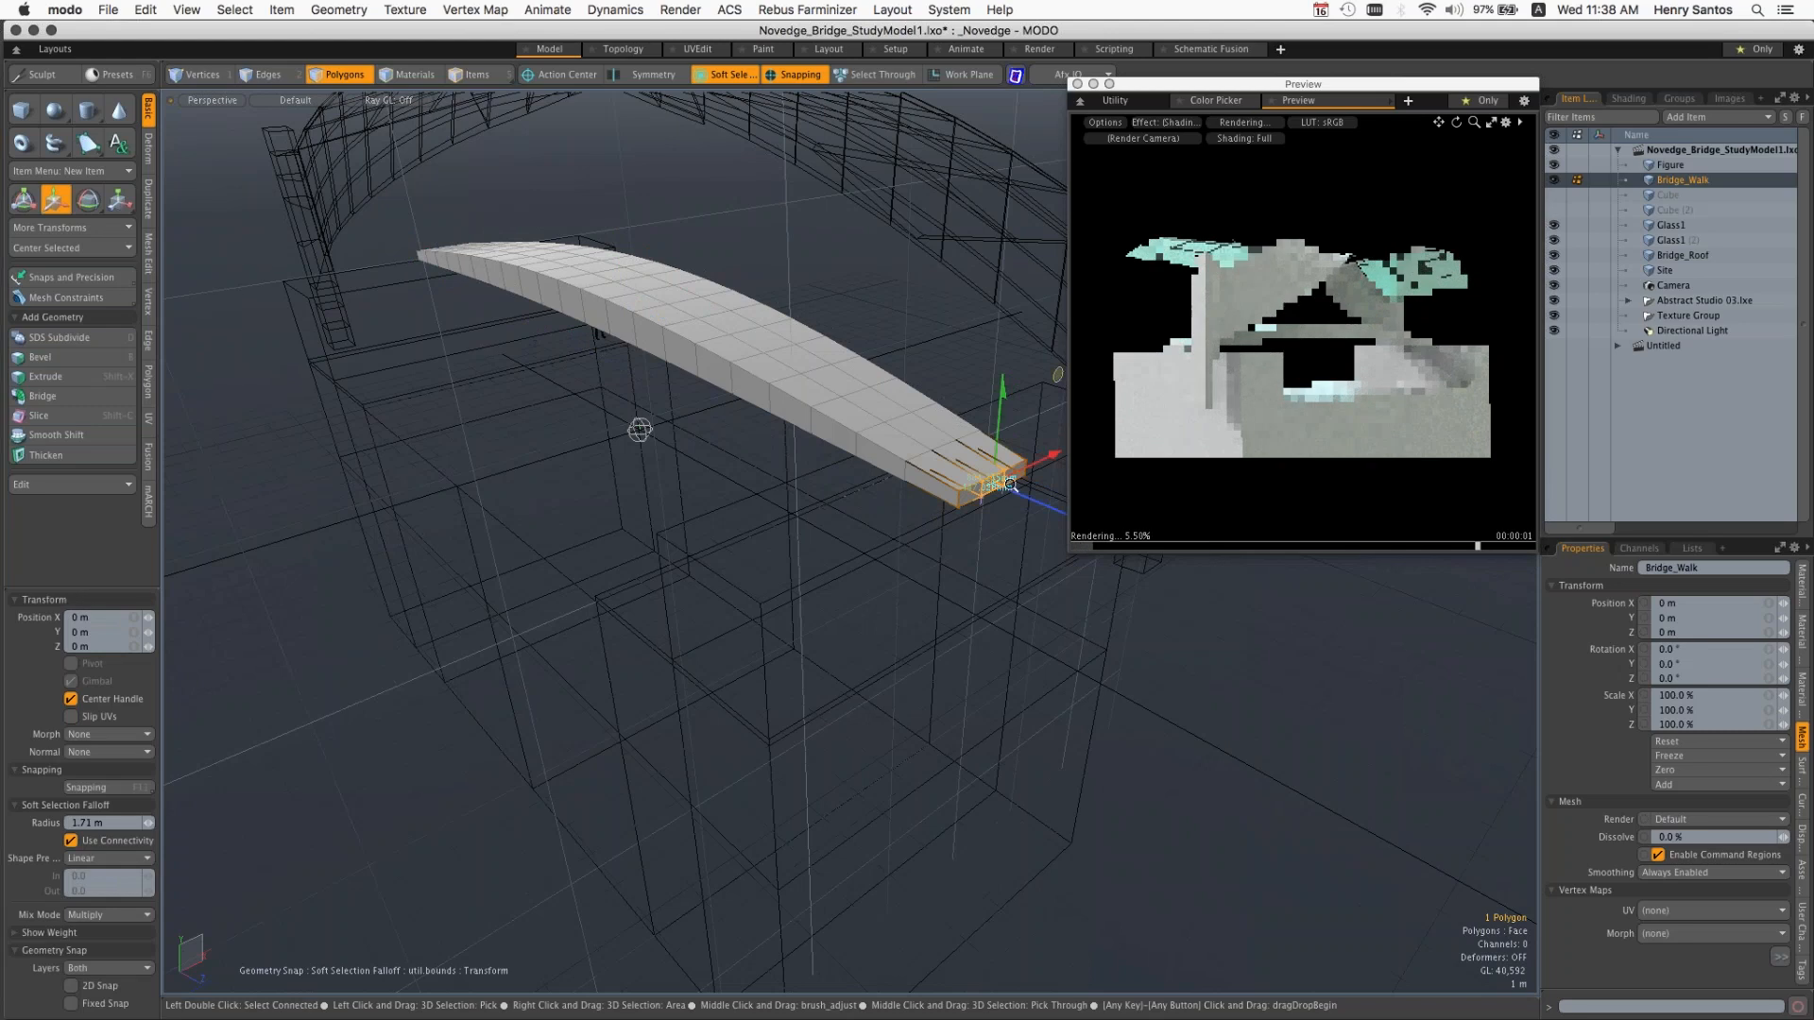
Step: Try moving the end polygon about -6.34 m on X and 2.6 m on Y with the Soft Selection falloff, and undo the move
scroll(1011, 485, "up", 3)
left_click_drag(1011, 484, 661, 452)
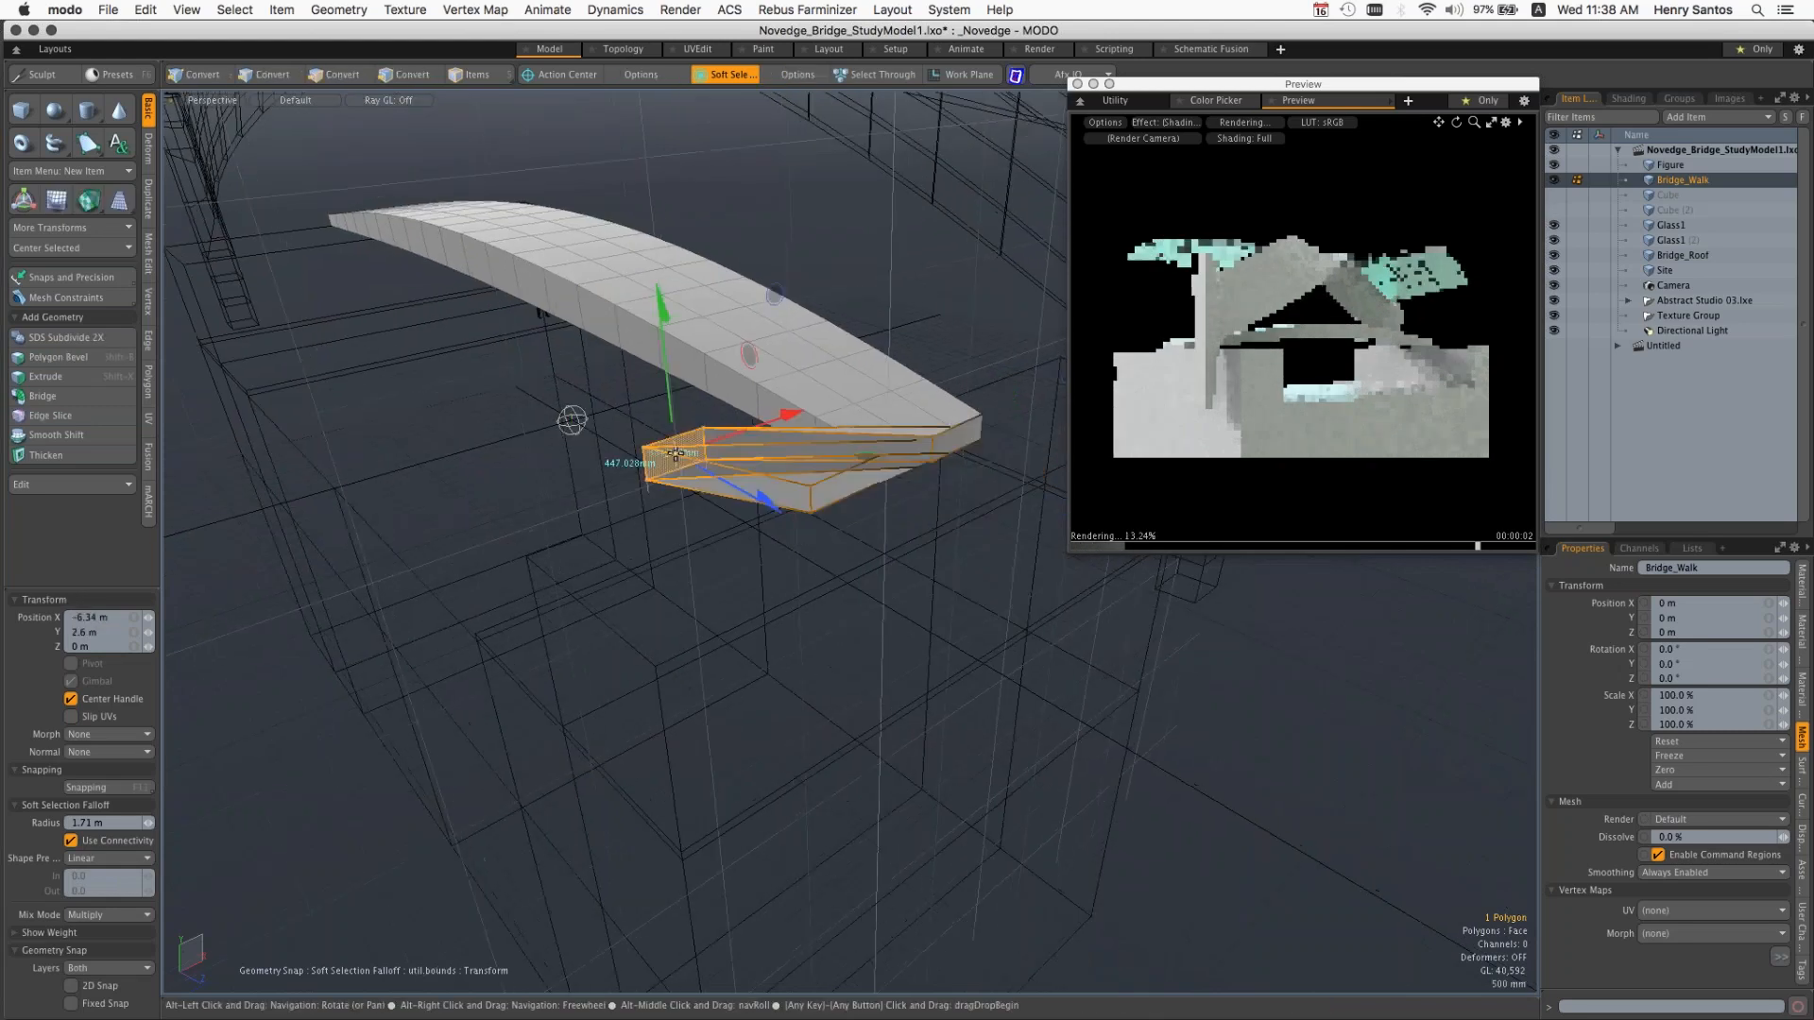
key("super+z")
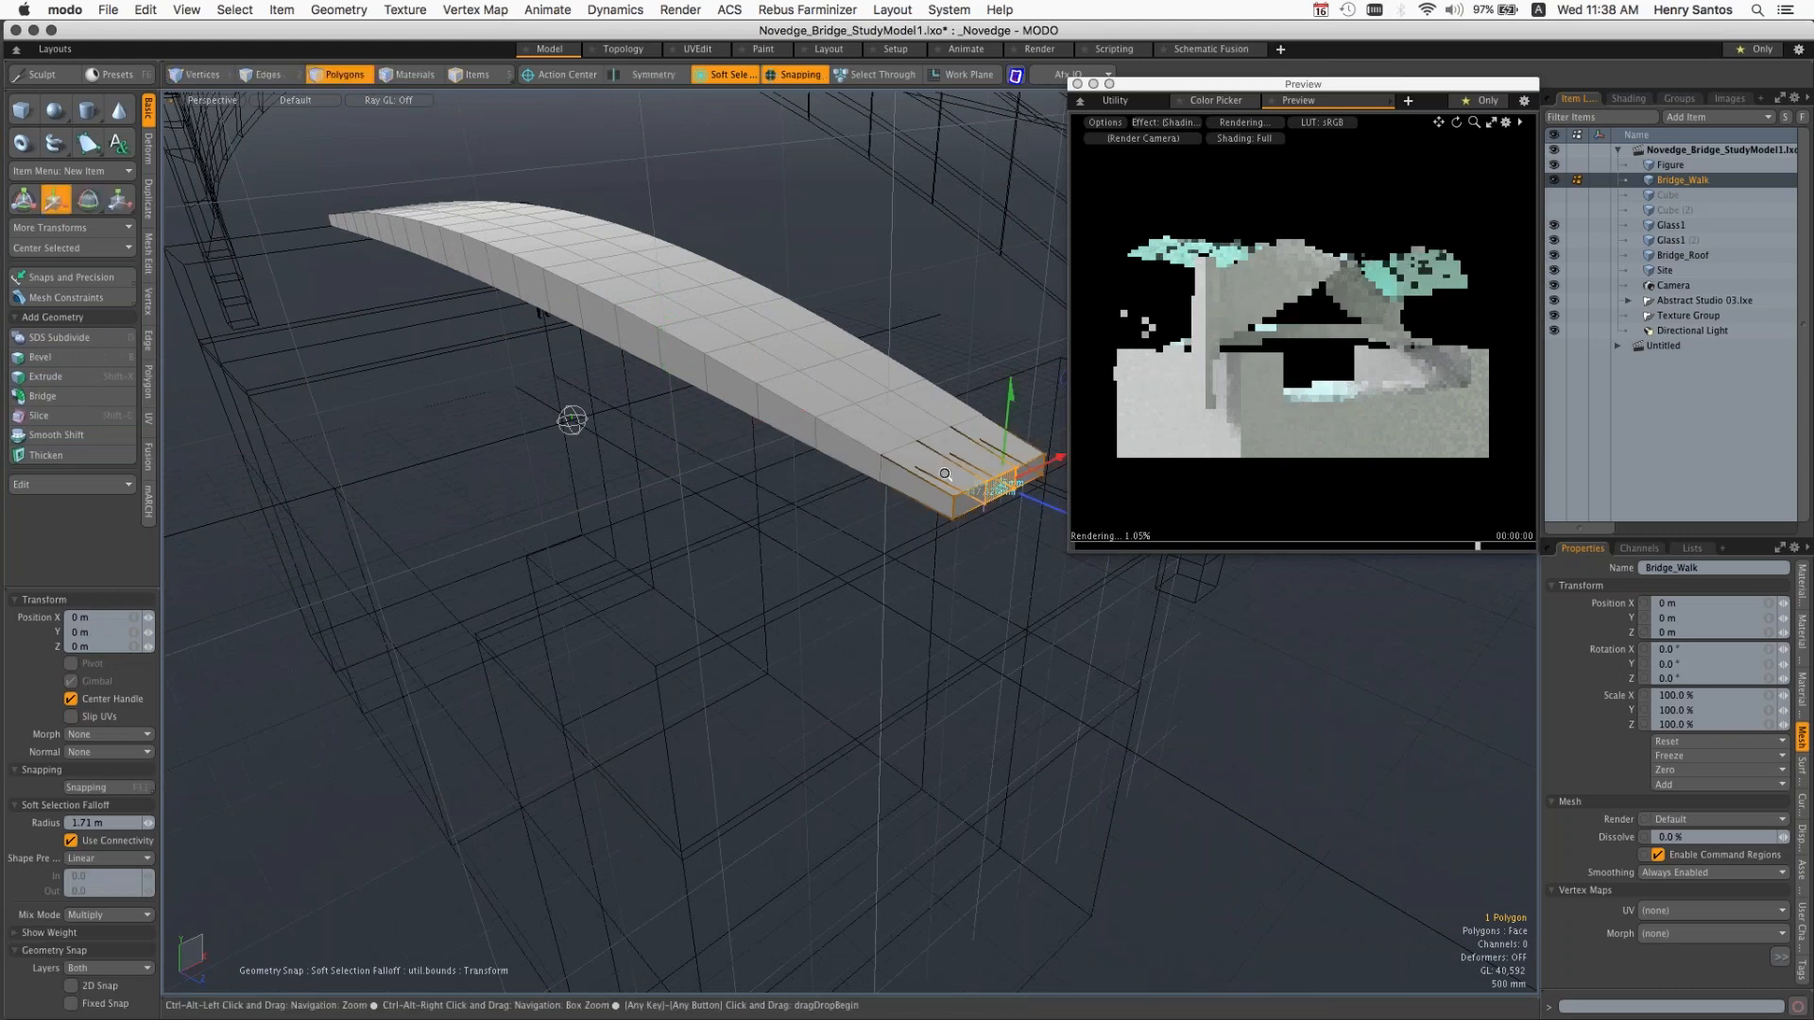
scroll(945, 474, "down", 3)
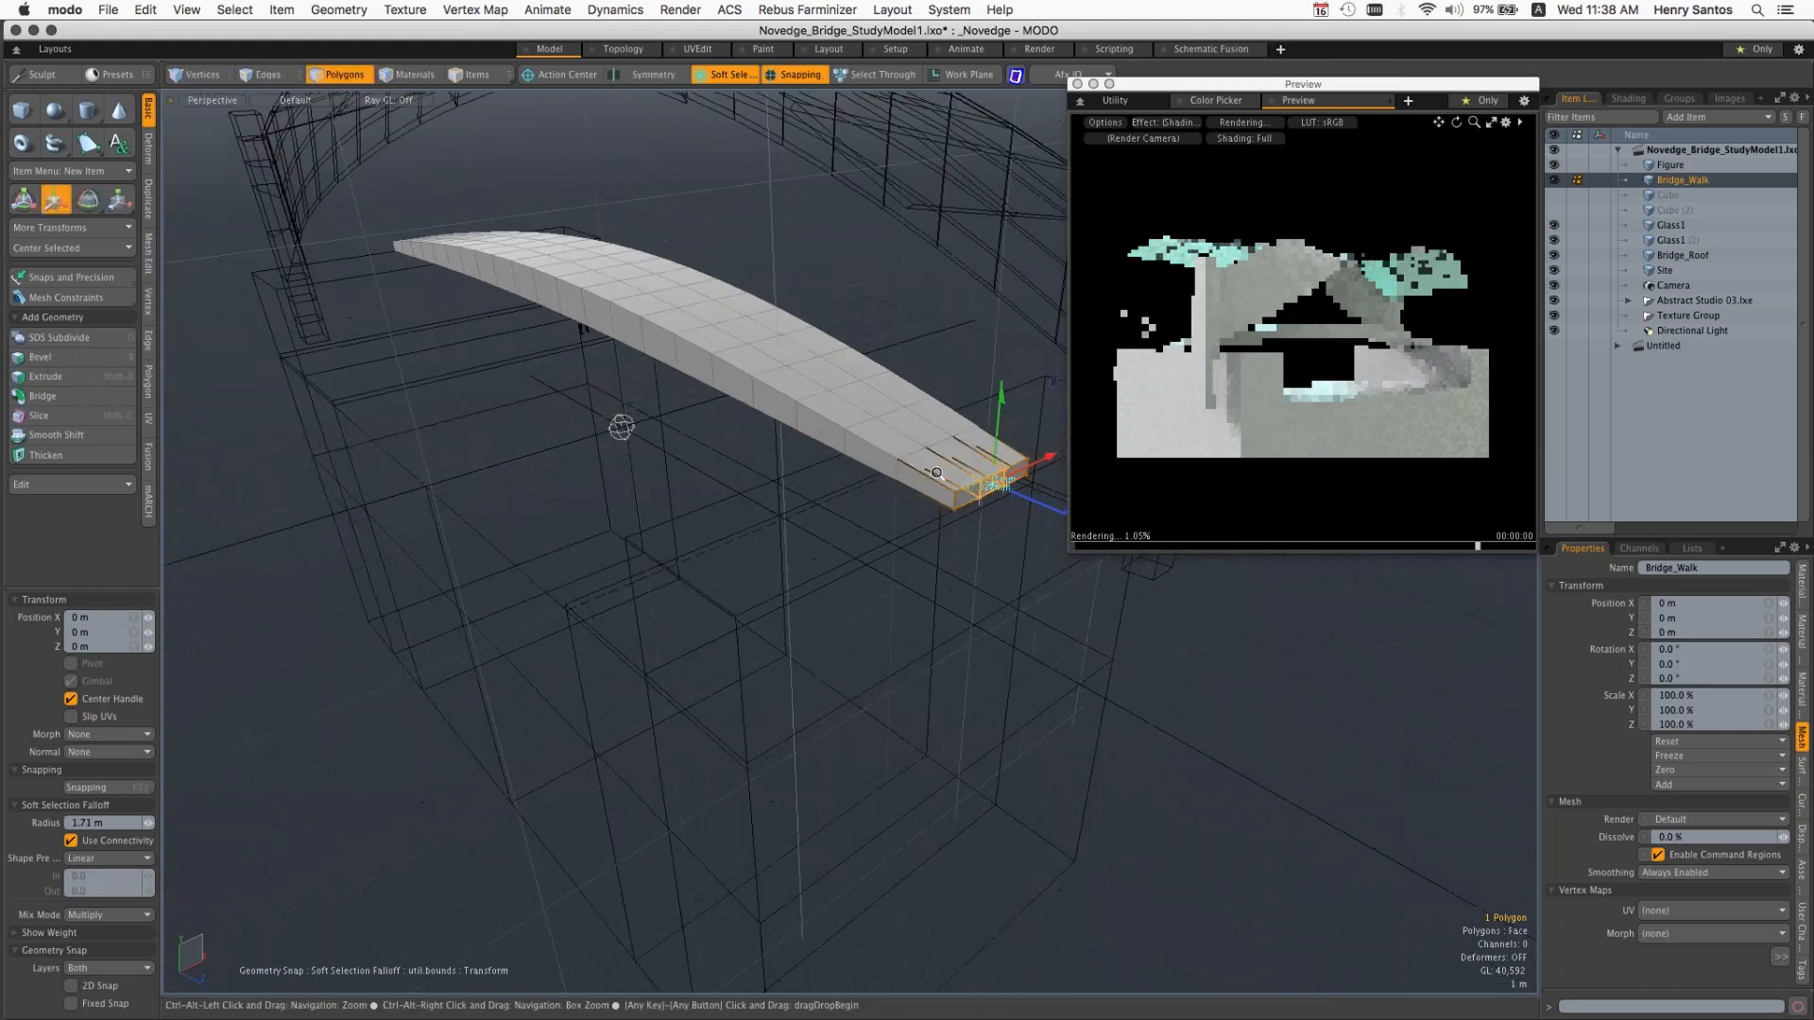
left_click_drag(936, 474, 687, 486, "alt+shift")
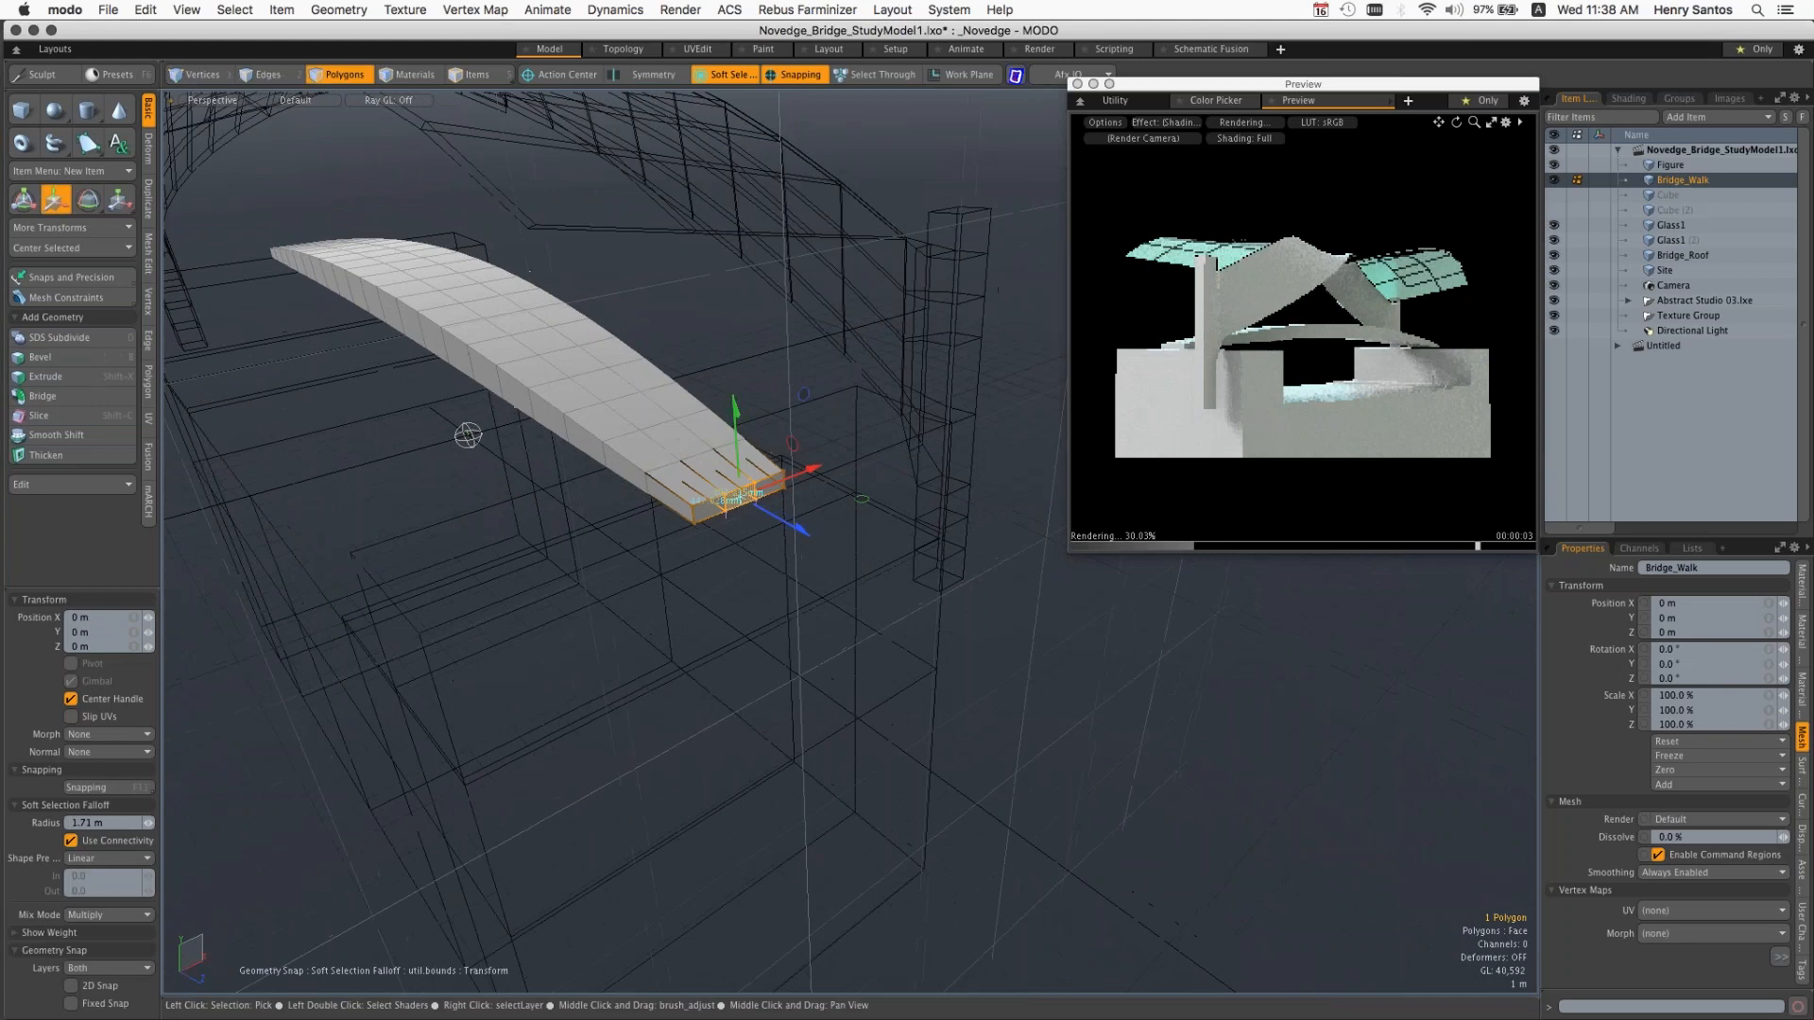
Step: Close the Preview window and set the Soft Selection falloff radius to 7.1 m
left_click(1077, 84)
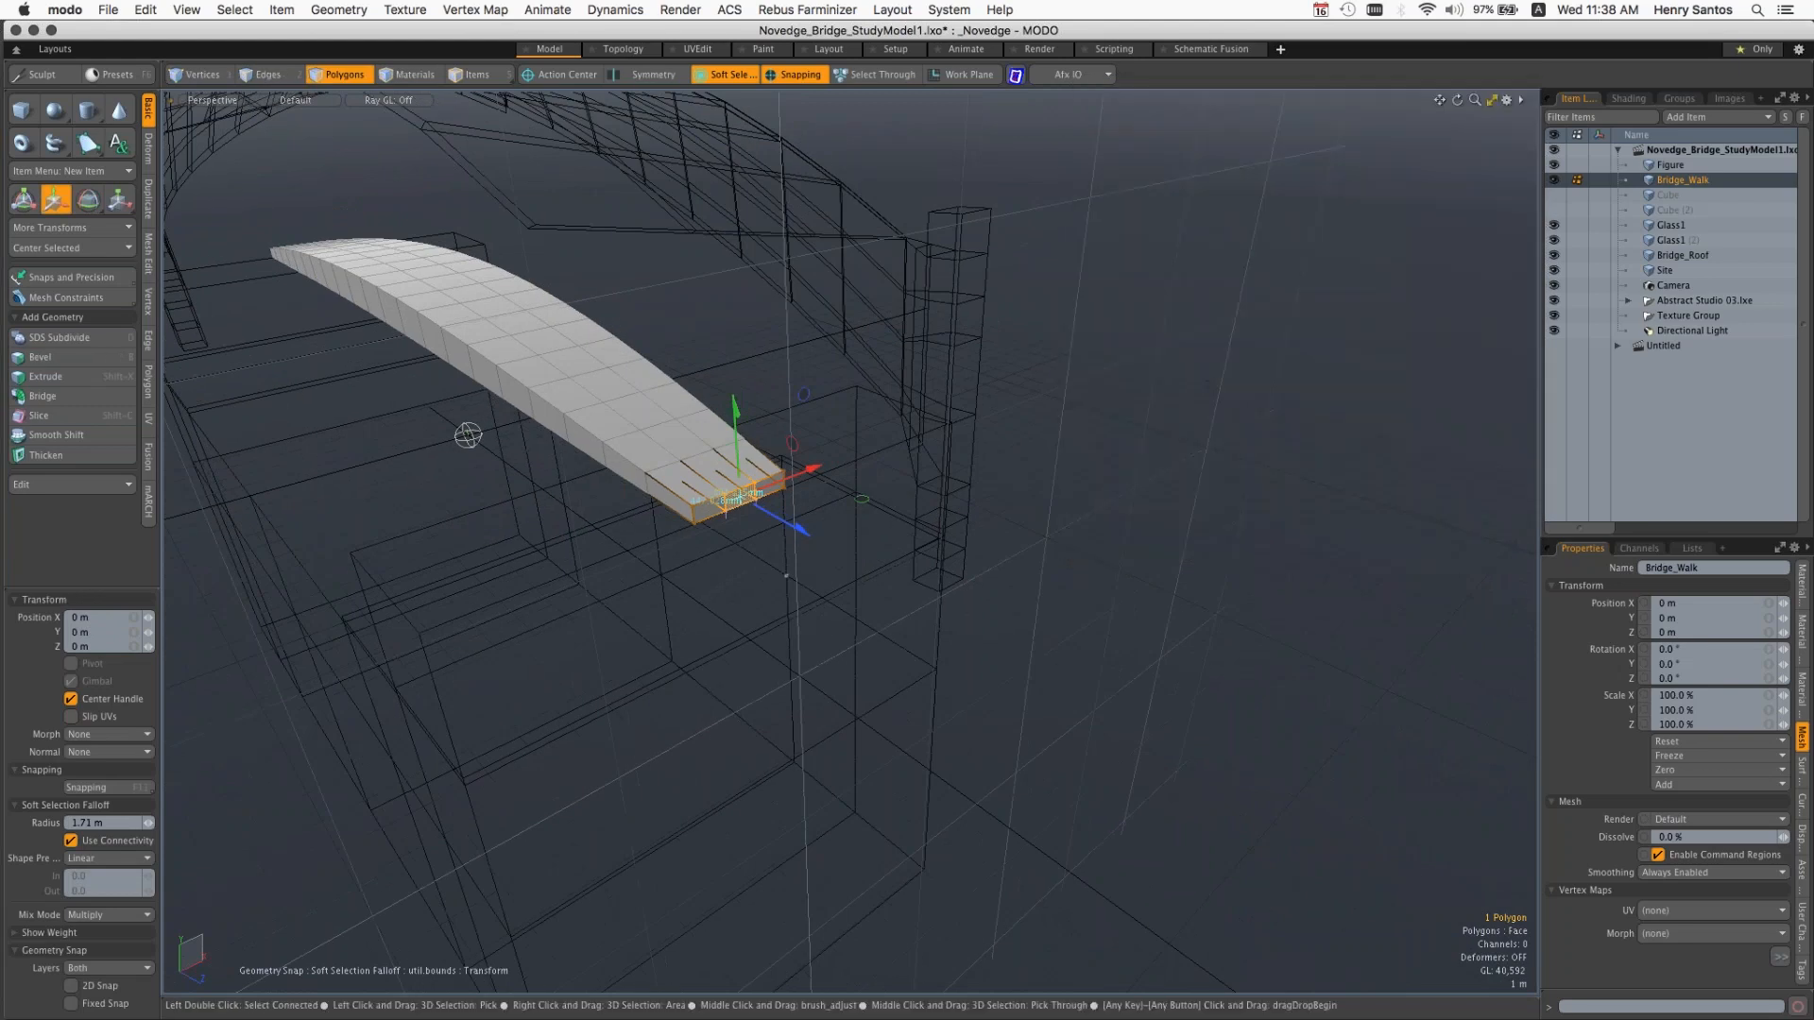
scroll(874, 524, "up", 1)
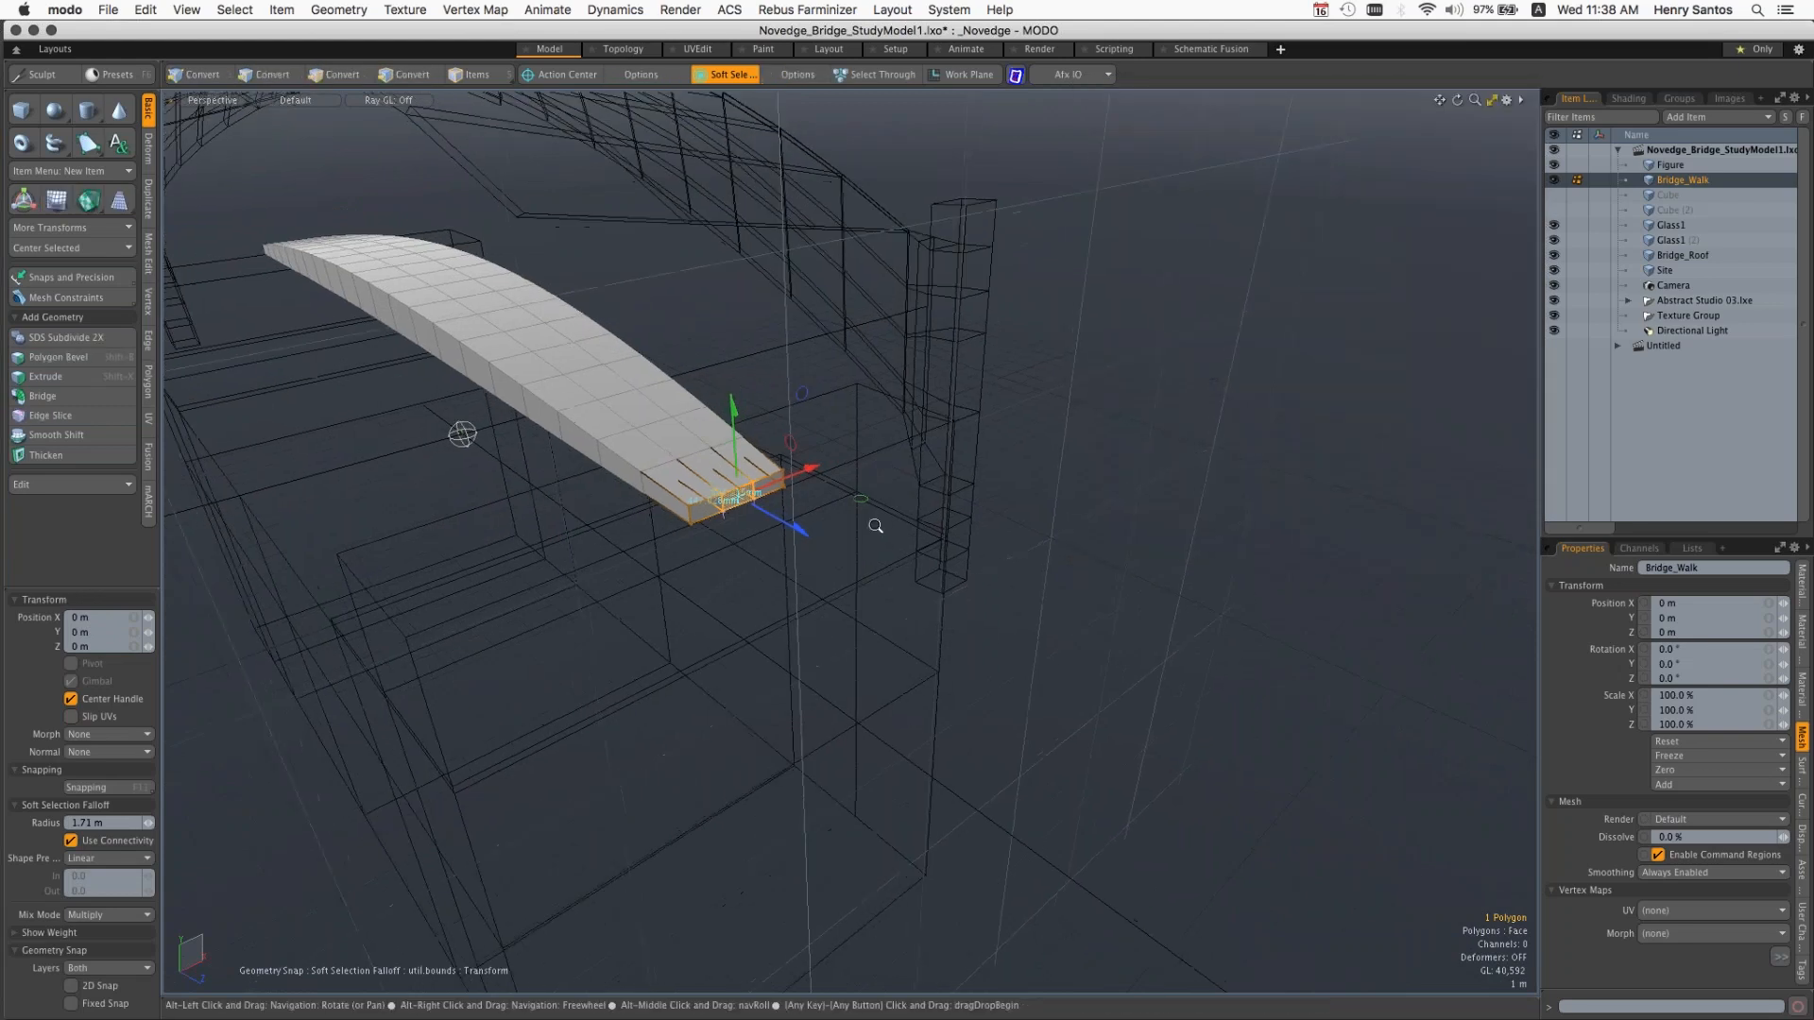
scroll(876, 525, "up", 2)
left_click_drag(728, 485, 987, 544, "alt+shift")
scroll(993, 557, "up", 2)
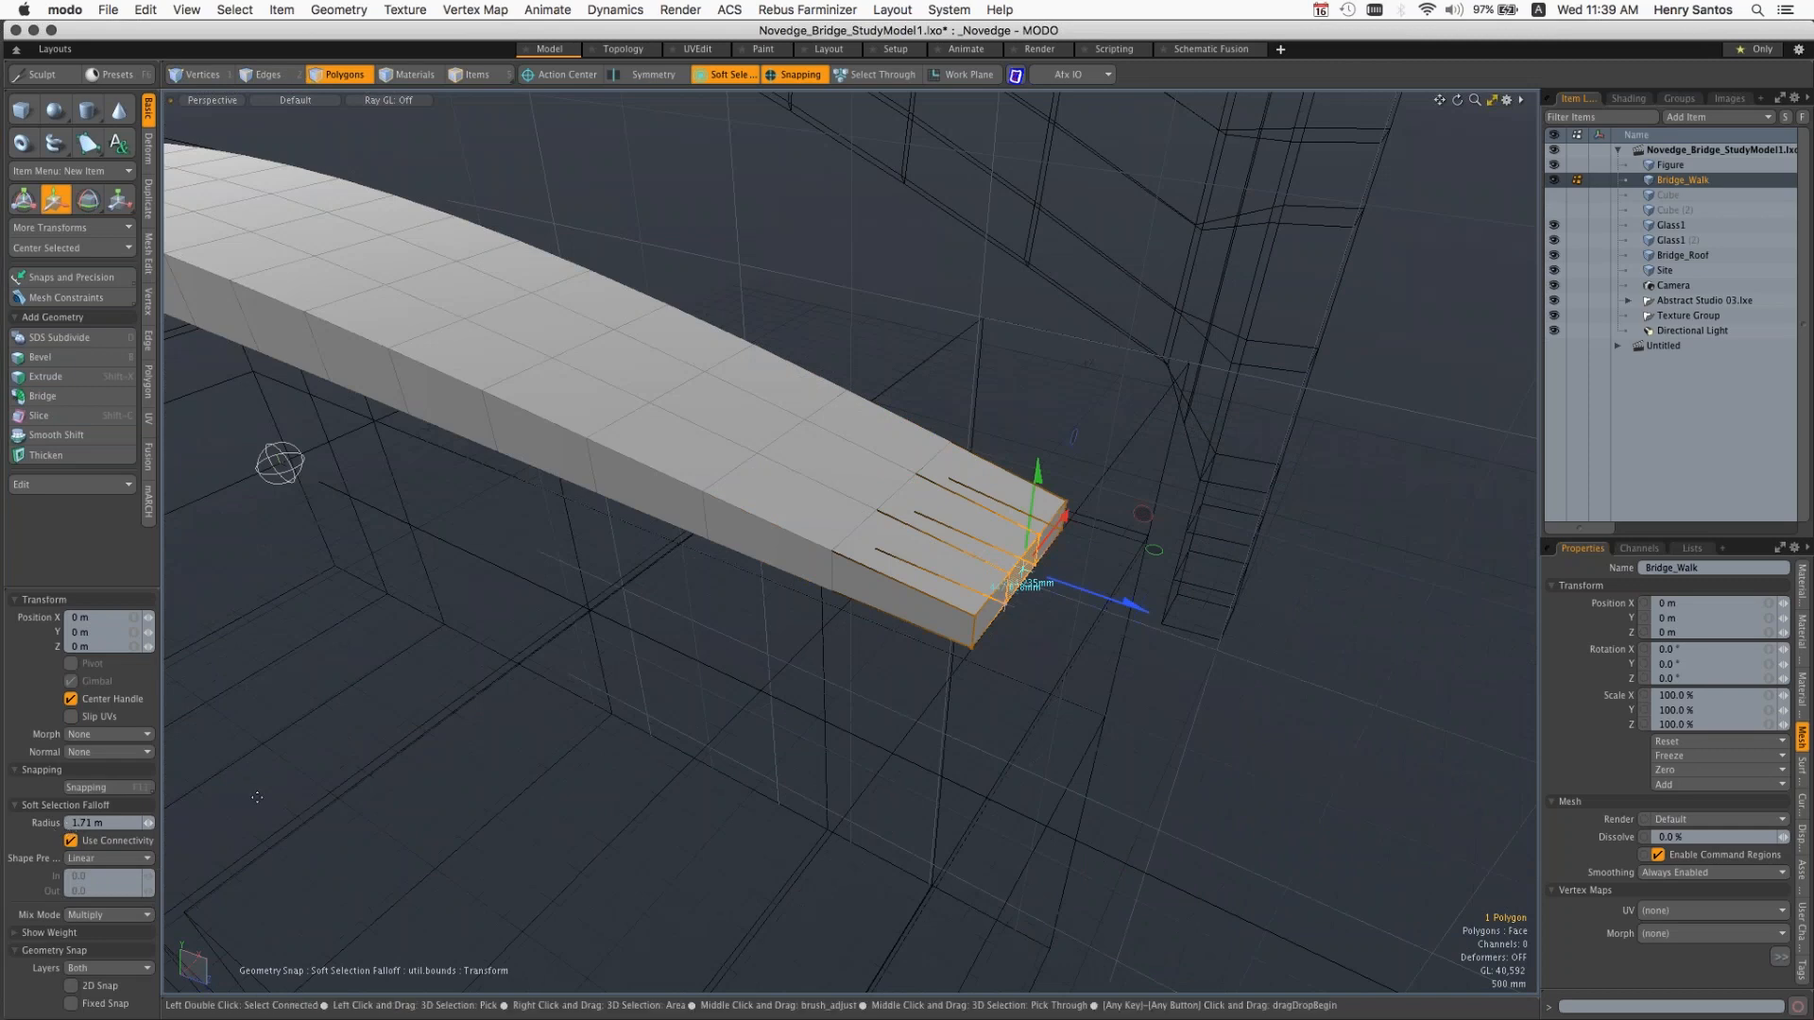
left_click_drag(149, 824, 217, 824)
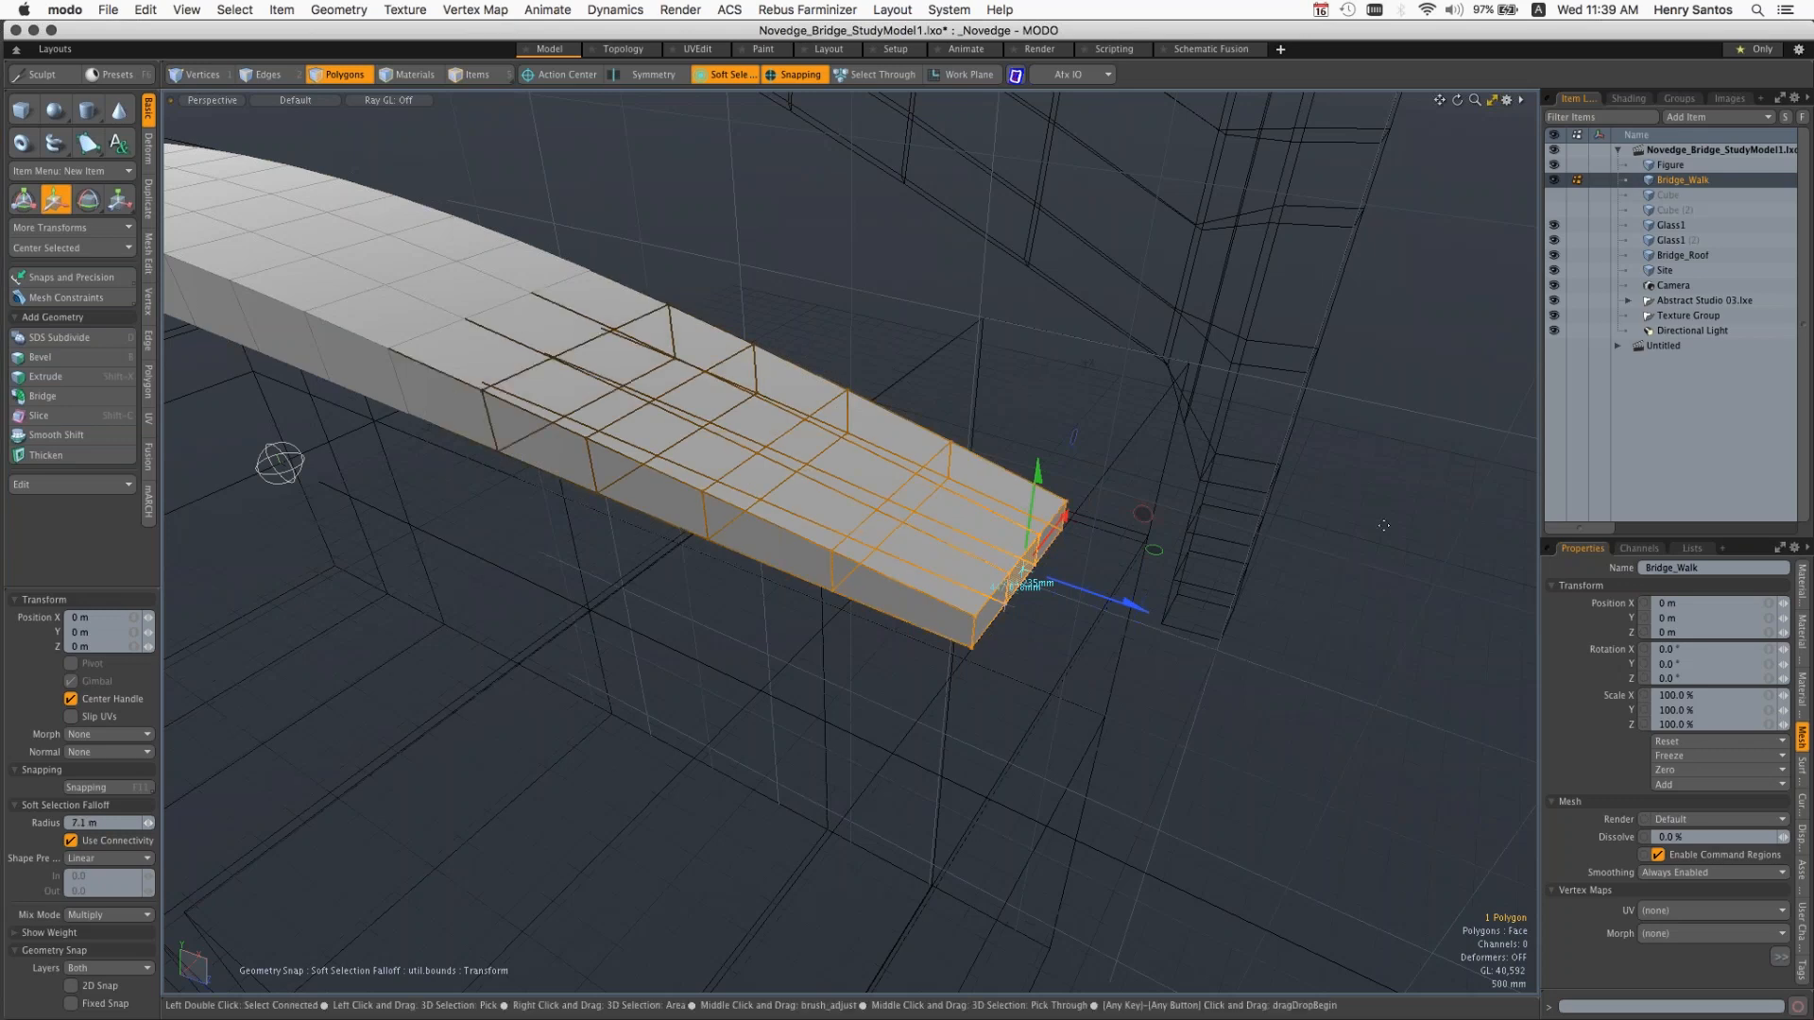
Step: Raise the walkway's end polygon 3.14 m on Y with the soft falloff and widen the falloff radius to 9.86 m
left_click_drag(1020, 574, 960, 305)
left_click_drag(473, 425, 417, 465, "alt")
left_click_drag(148, 823, 183, 823)
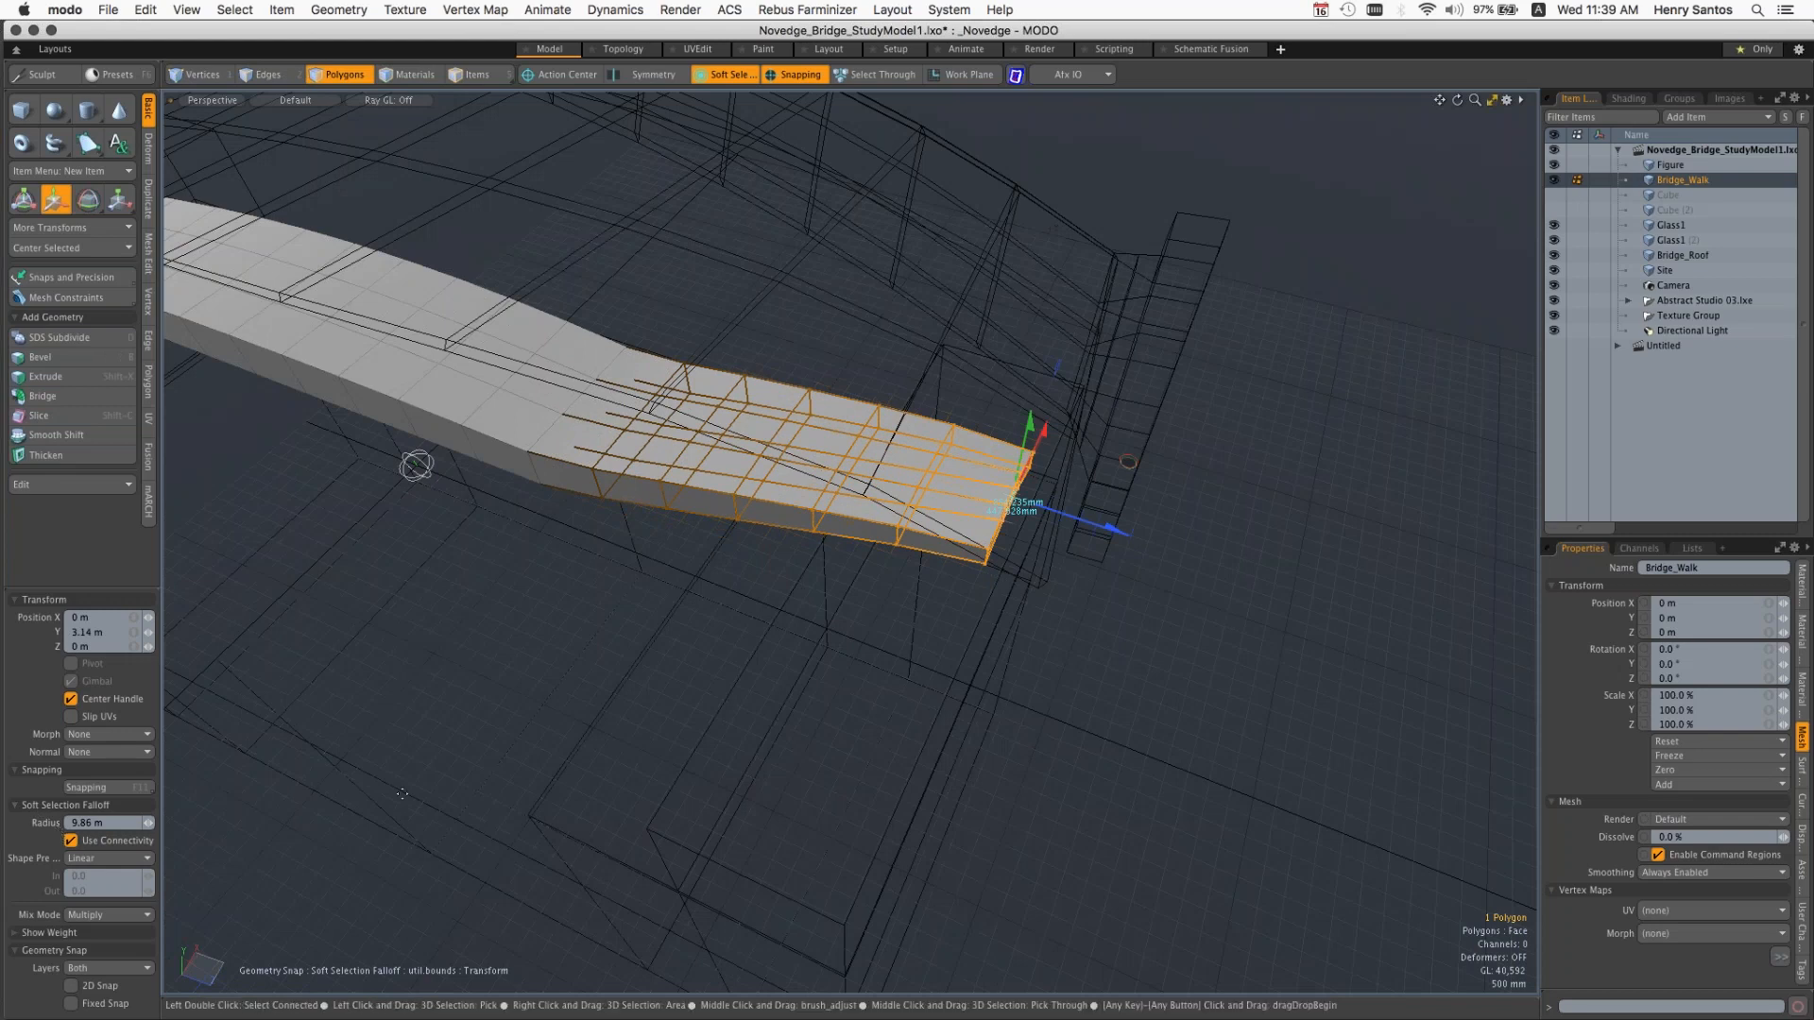
Step: Scale the walkway's end polygon uniformly to 217% with the Soft Selection falloff active
left_click_drag(901, 574, 938, 460, "alt")
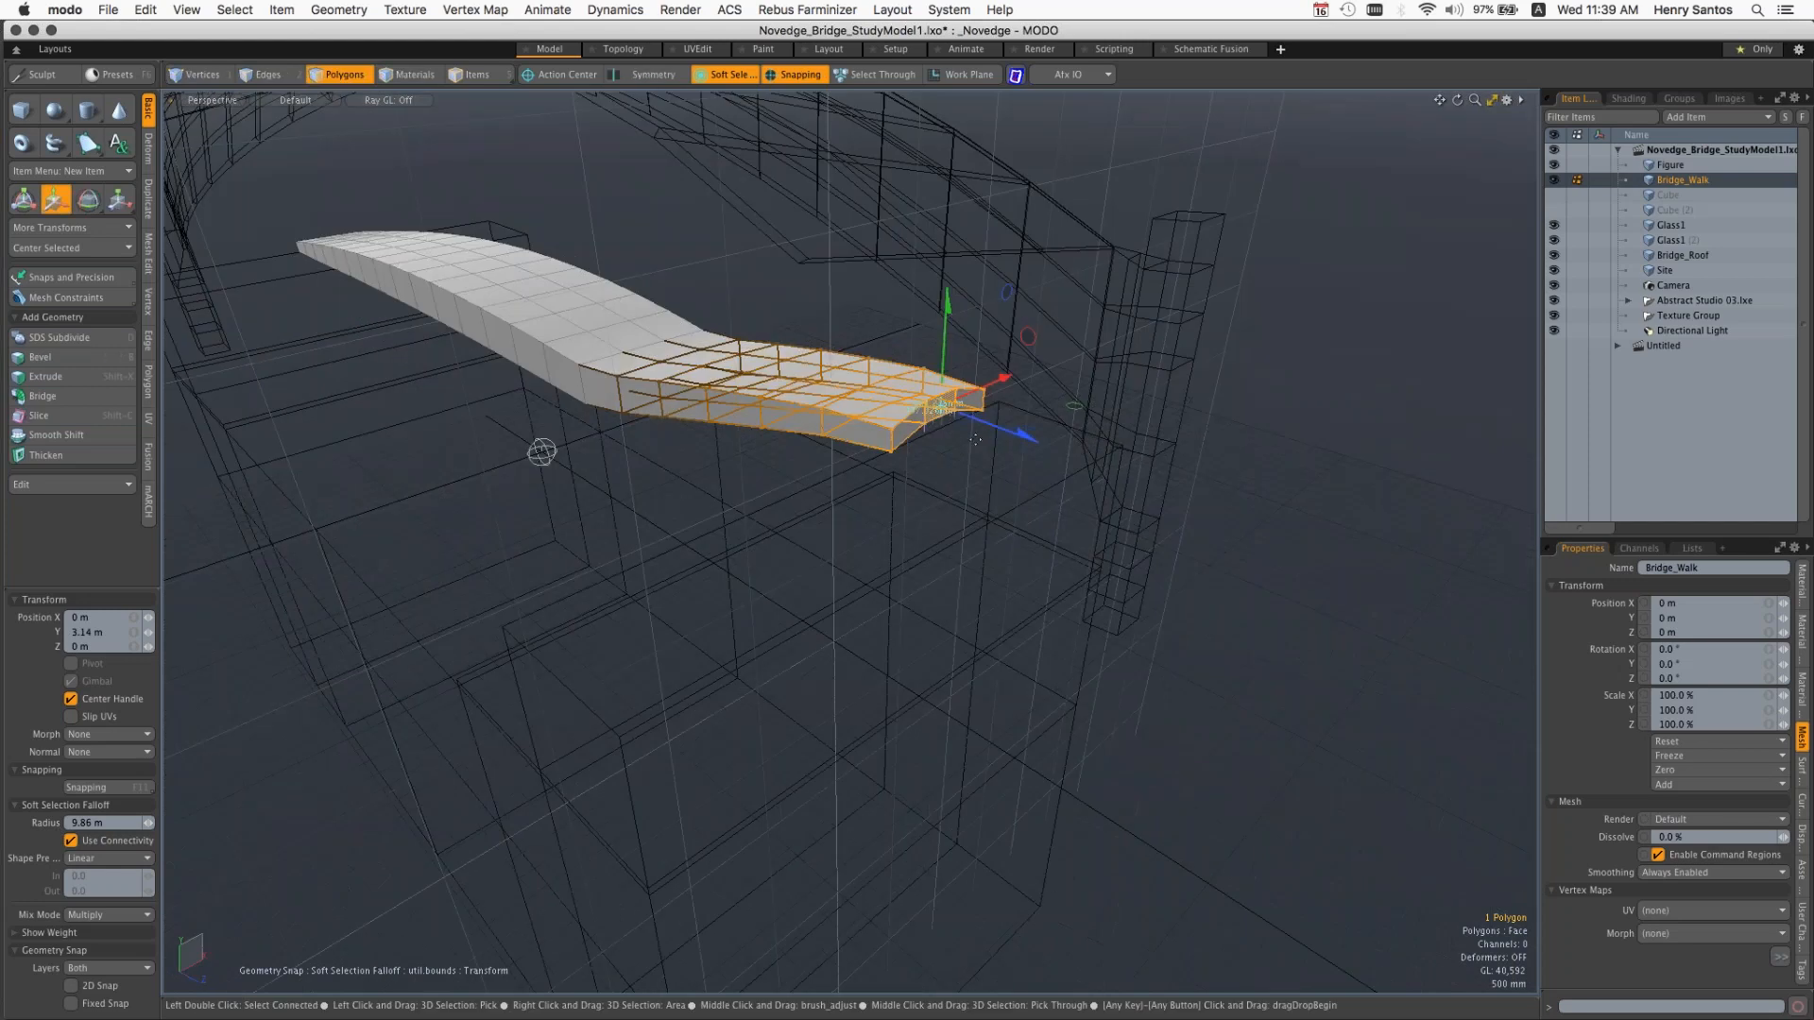
key("r")
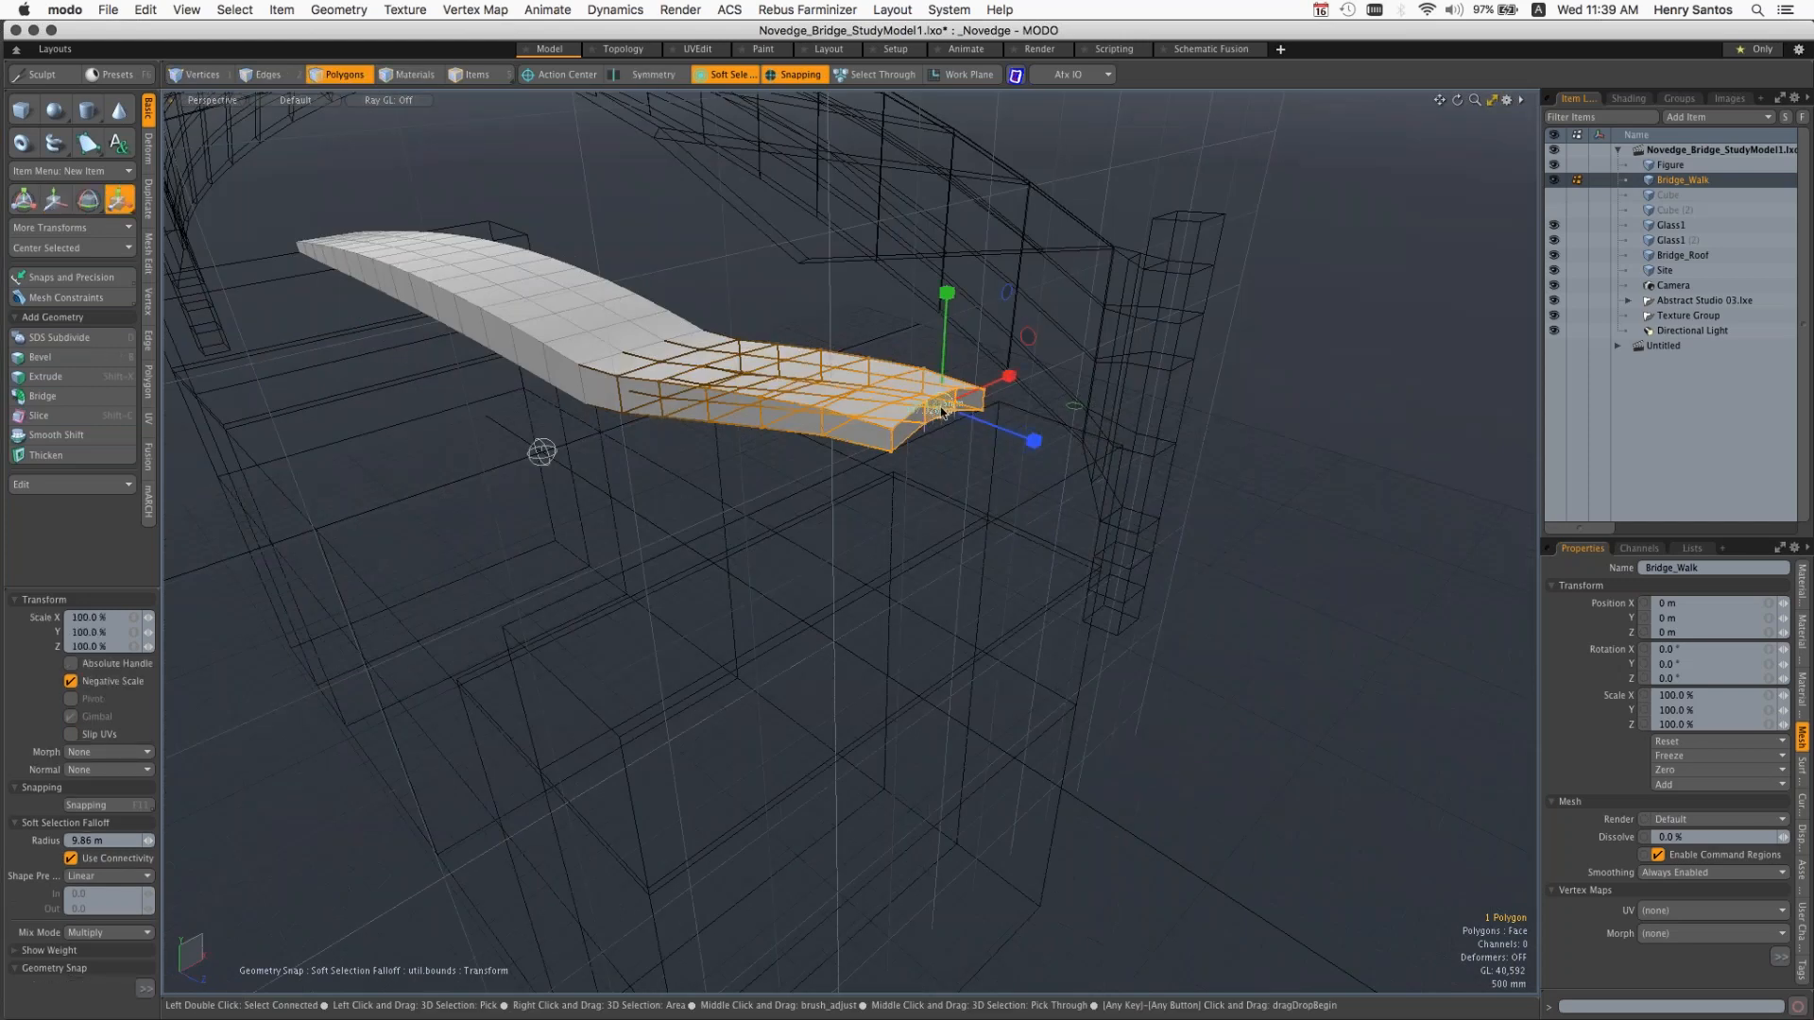
left_click_drag(942, 411, 904, 479)
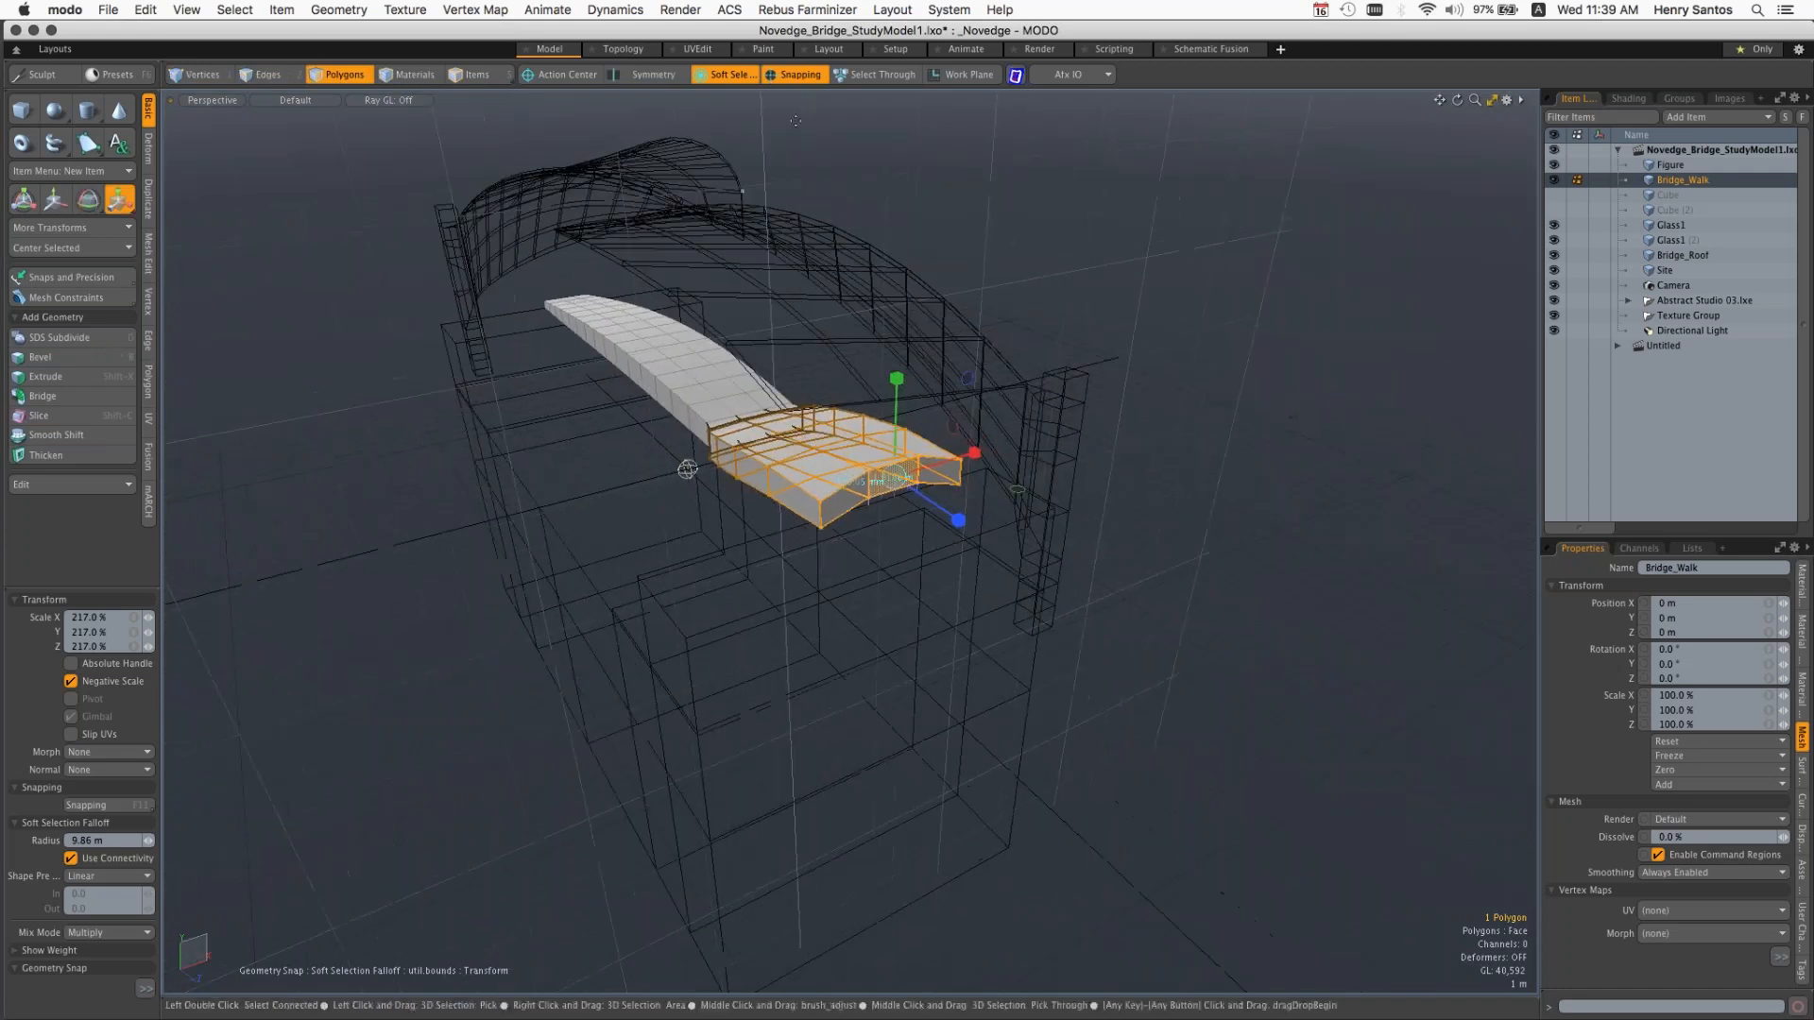
Step: Turn off the Soft Selection falloff by setting the falloff to none
left_click(738, 81)
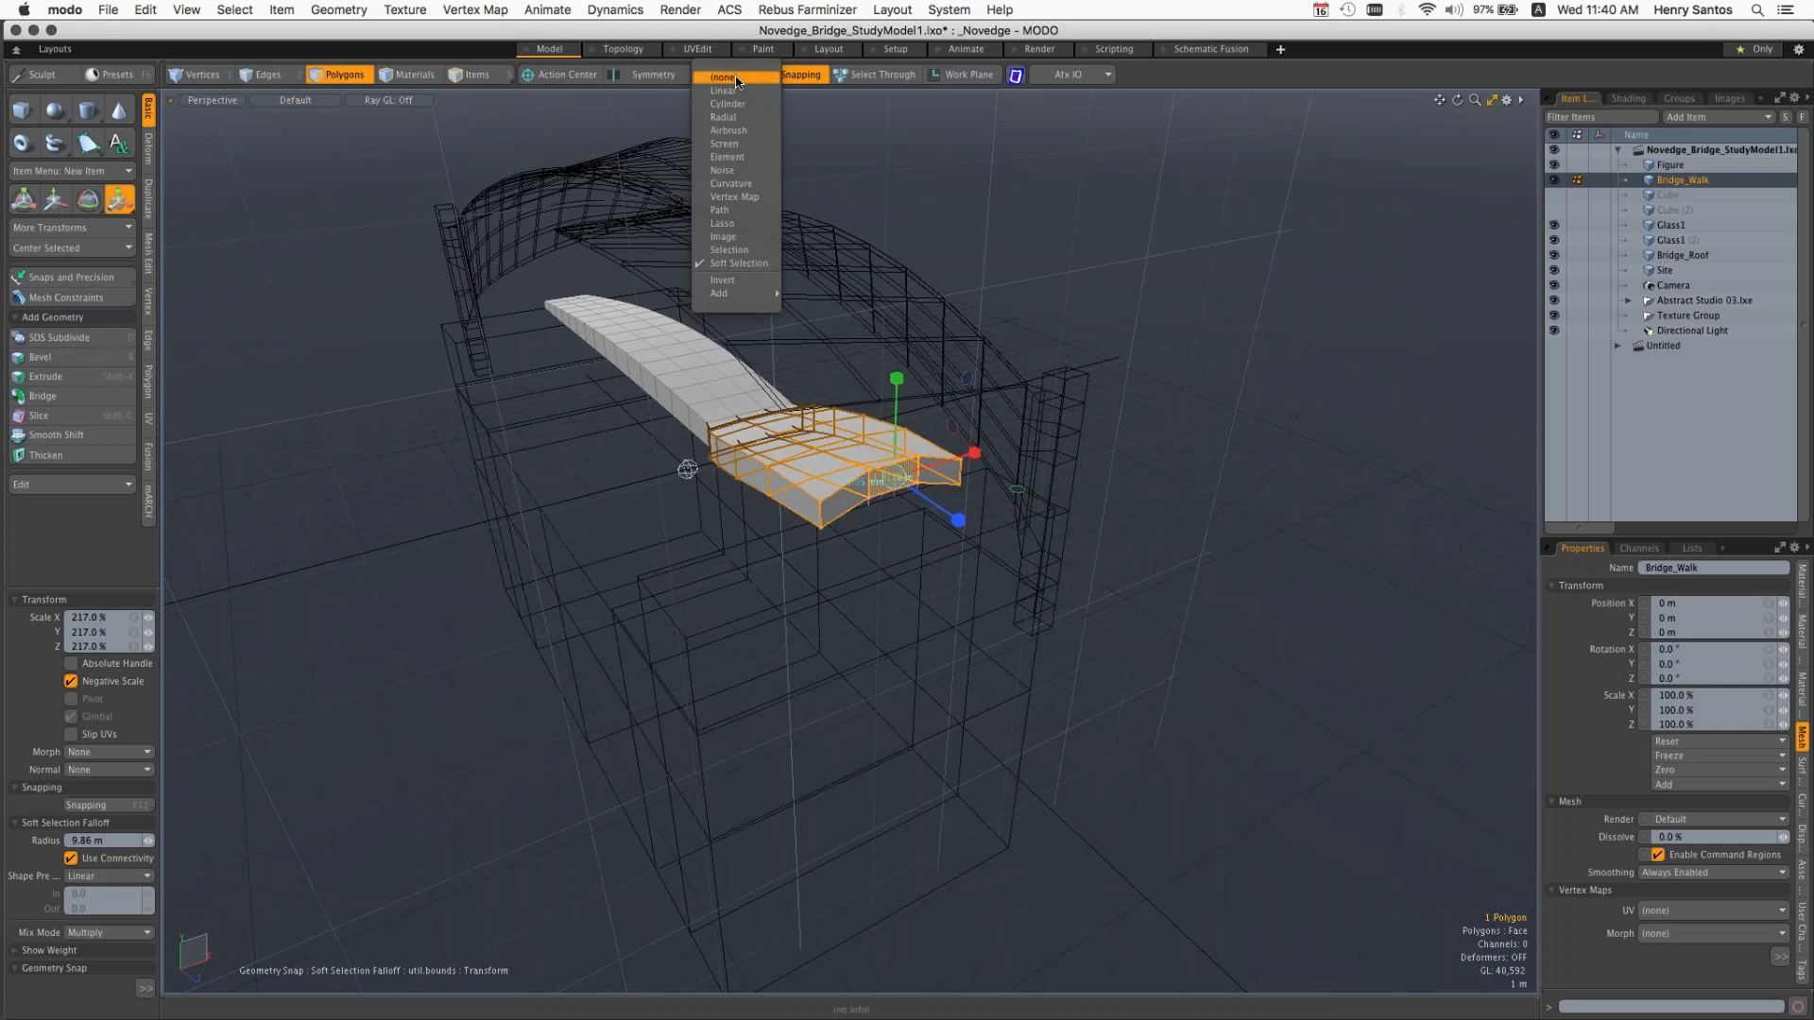
left_click(737, 81)
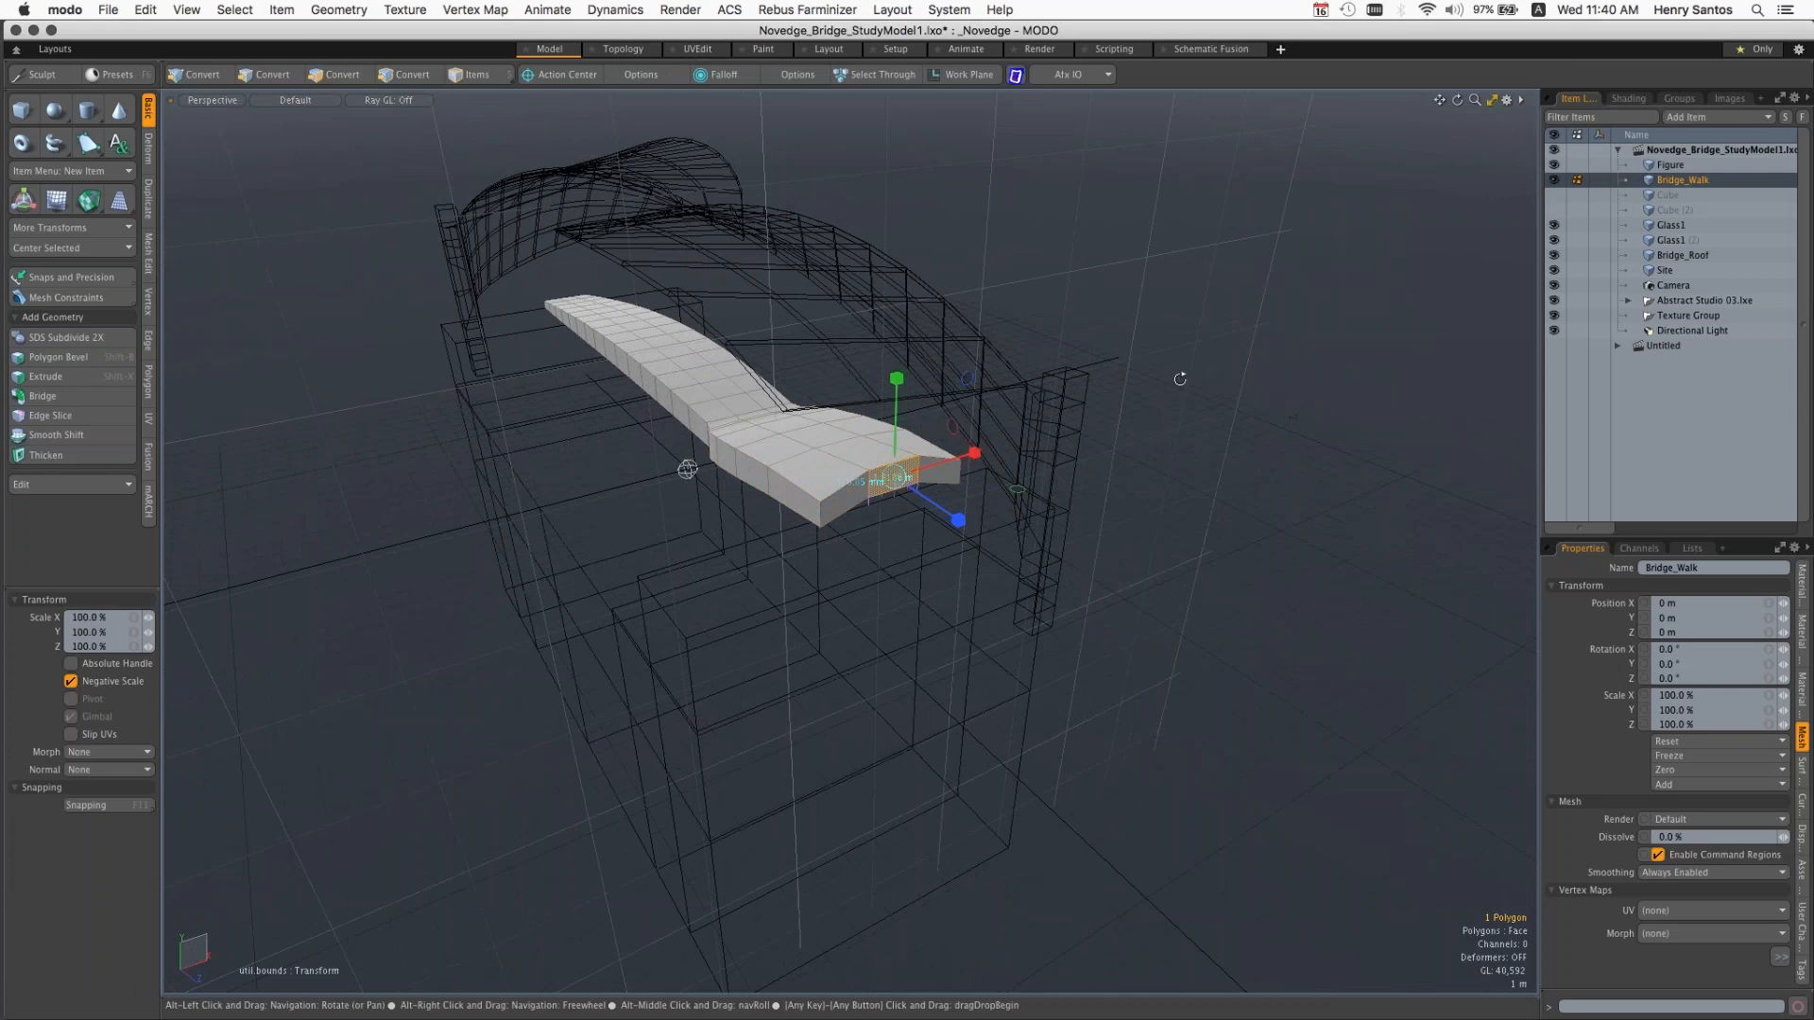
left_click_drag(1180, 379, 1092, 377, "alt")
Step: Close the Novedge_Bridge_StudyModel1.lxo scene without saving and reopen the original file from the Scenes folder
right_click(1671, 150)
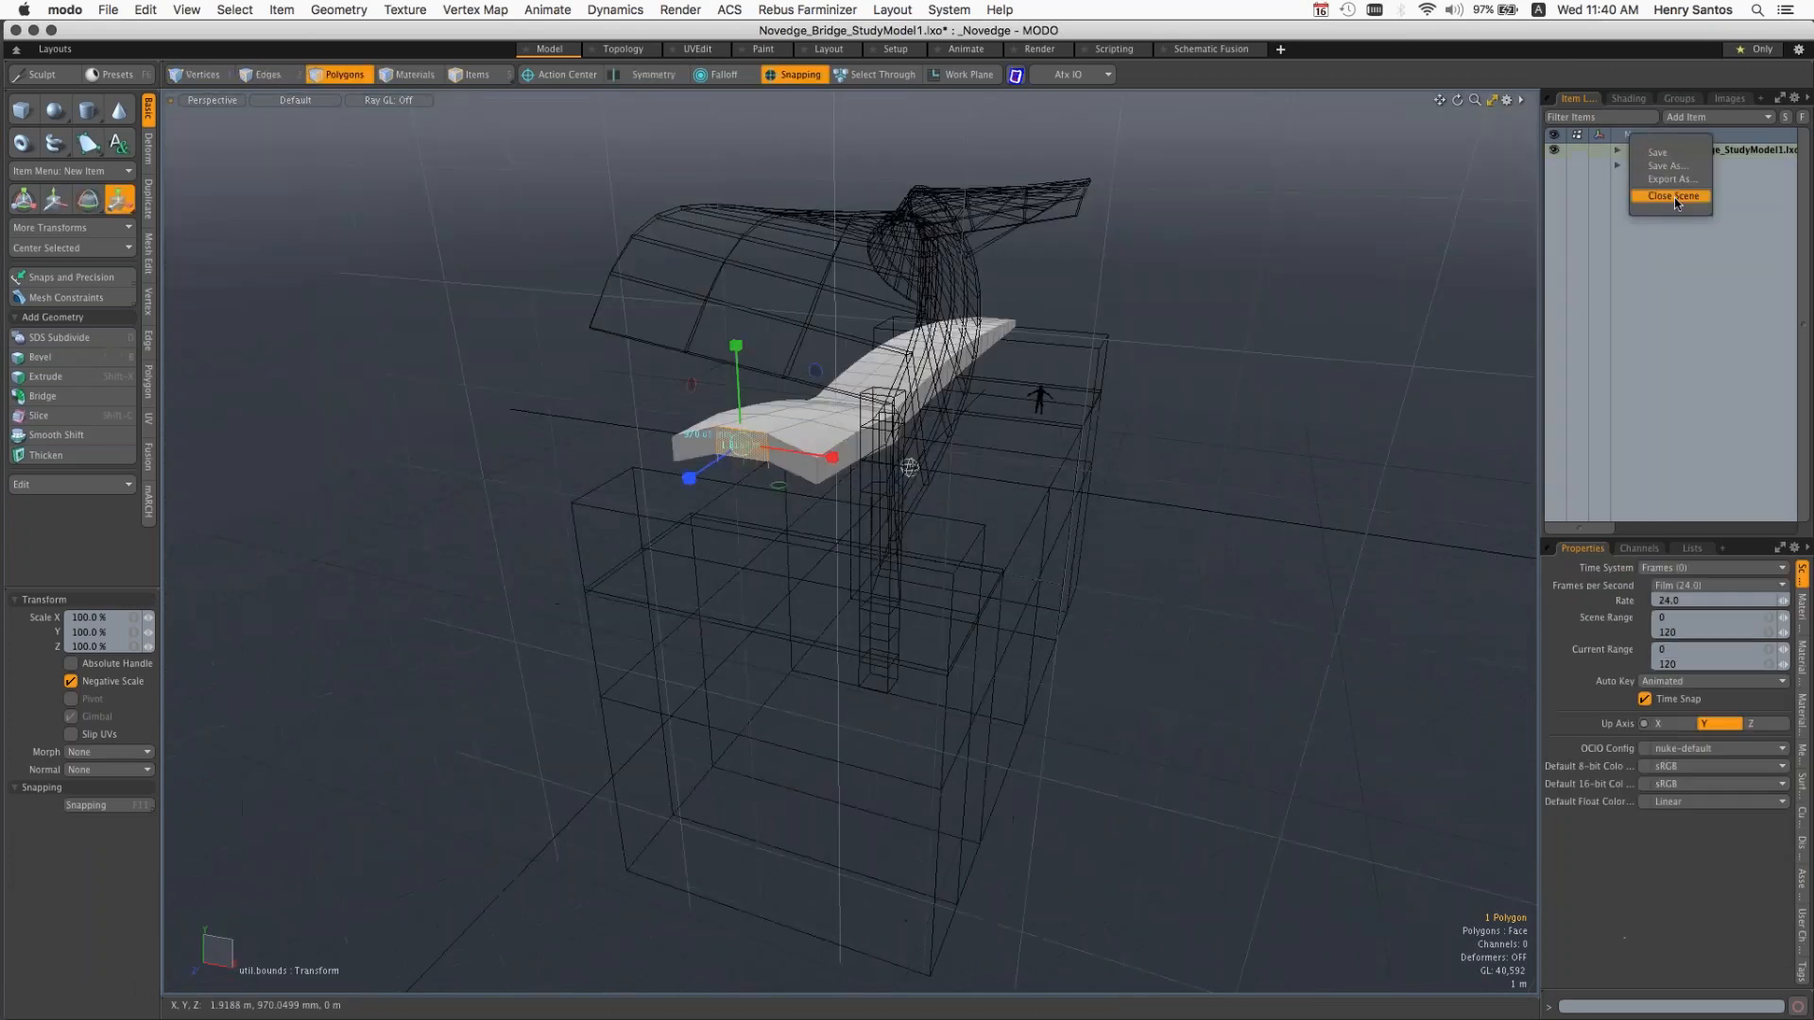
left_click(1674, 195)
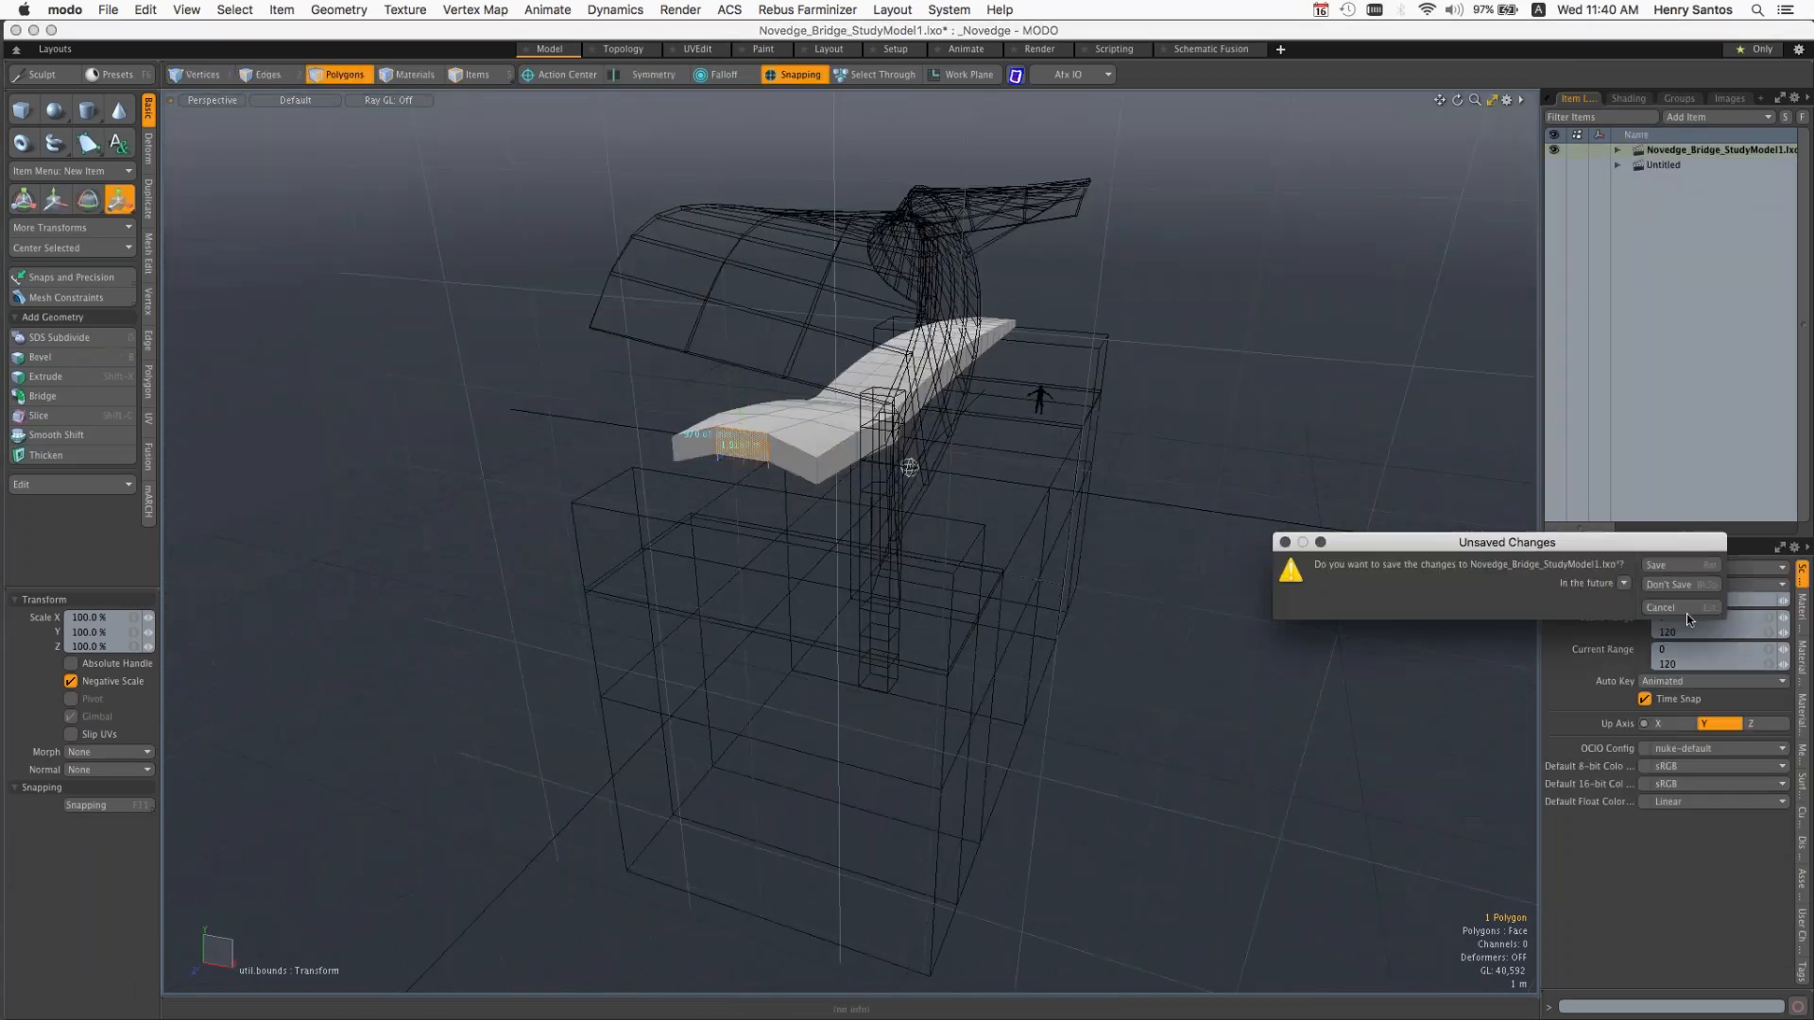
left_click(1683, 609)
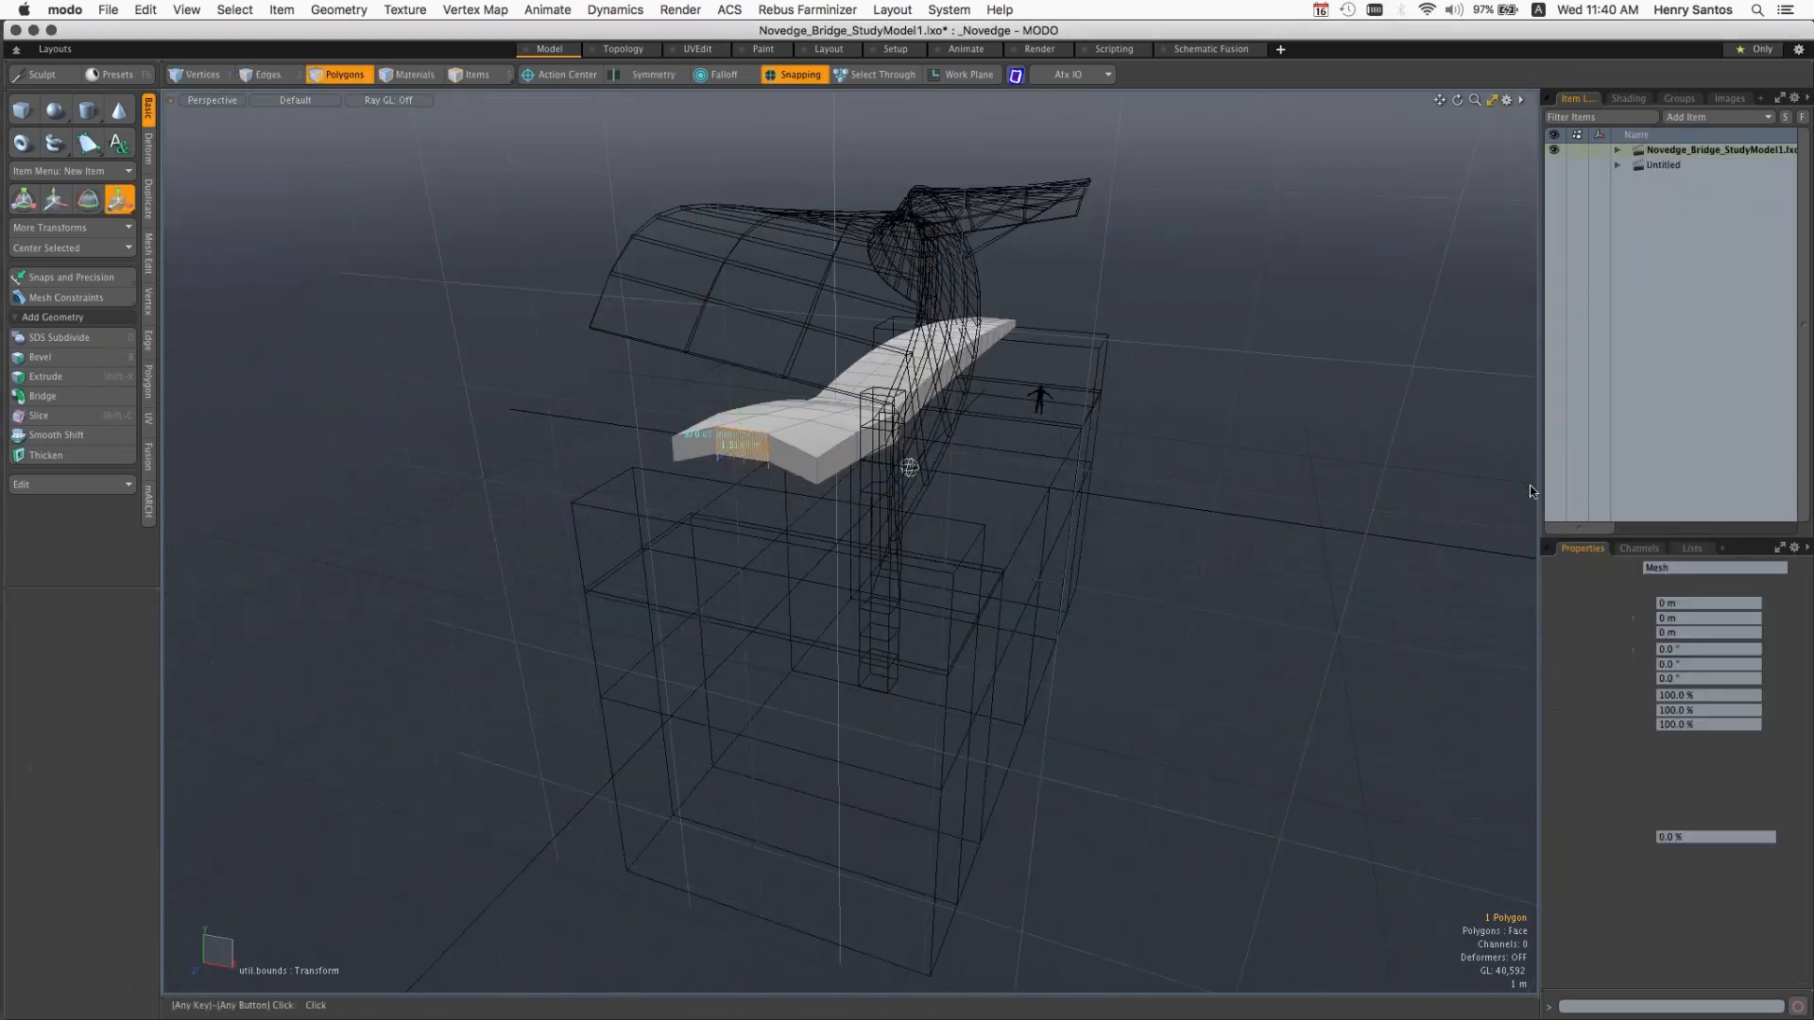
left_click(108, 10)
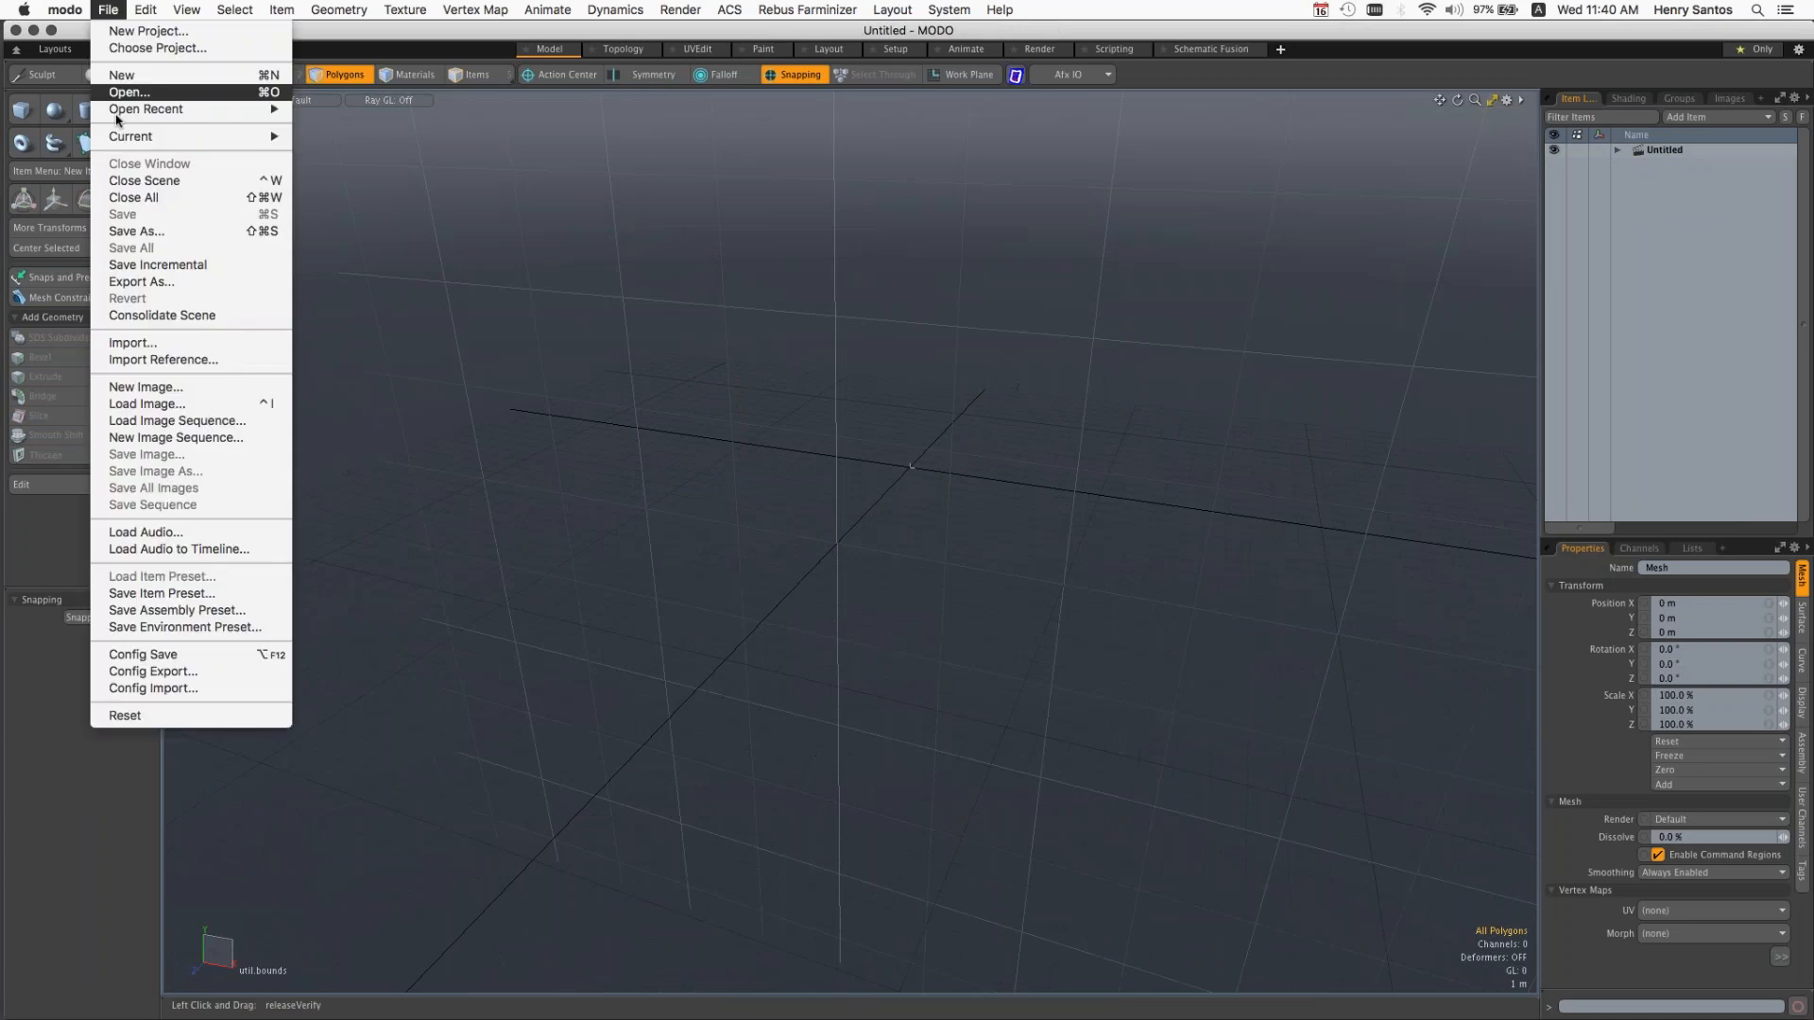
left_click(1153, 313)
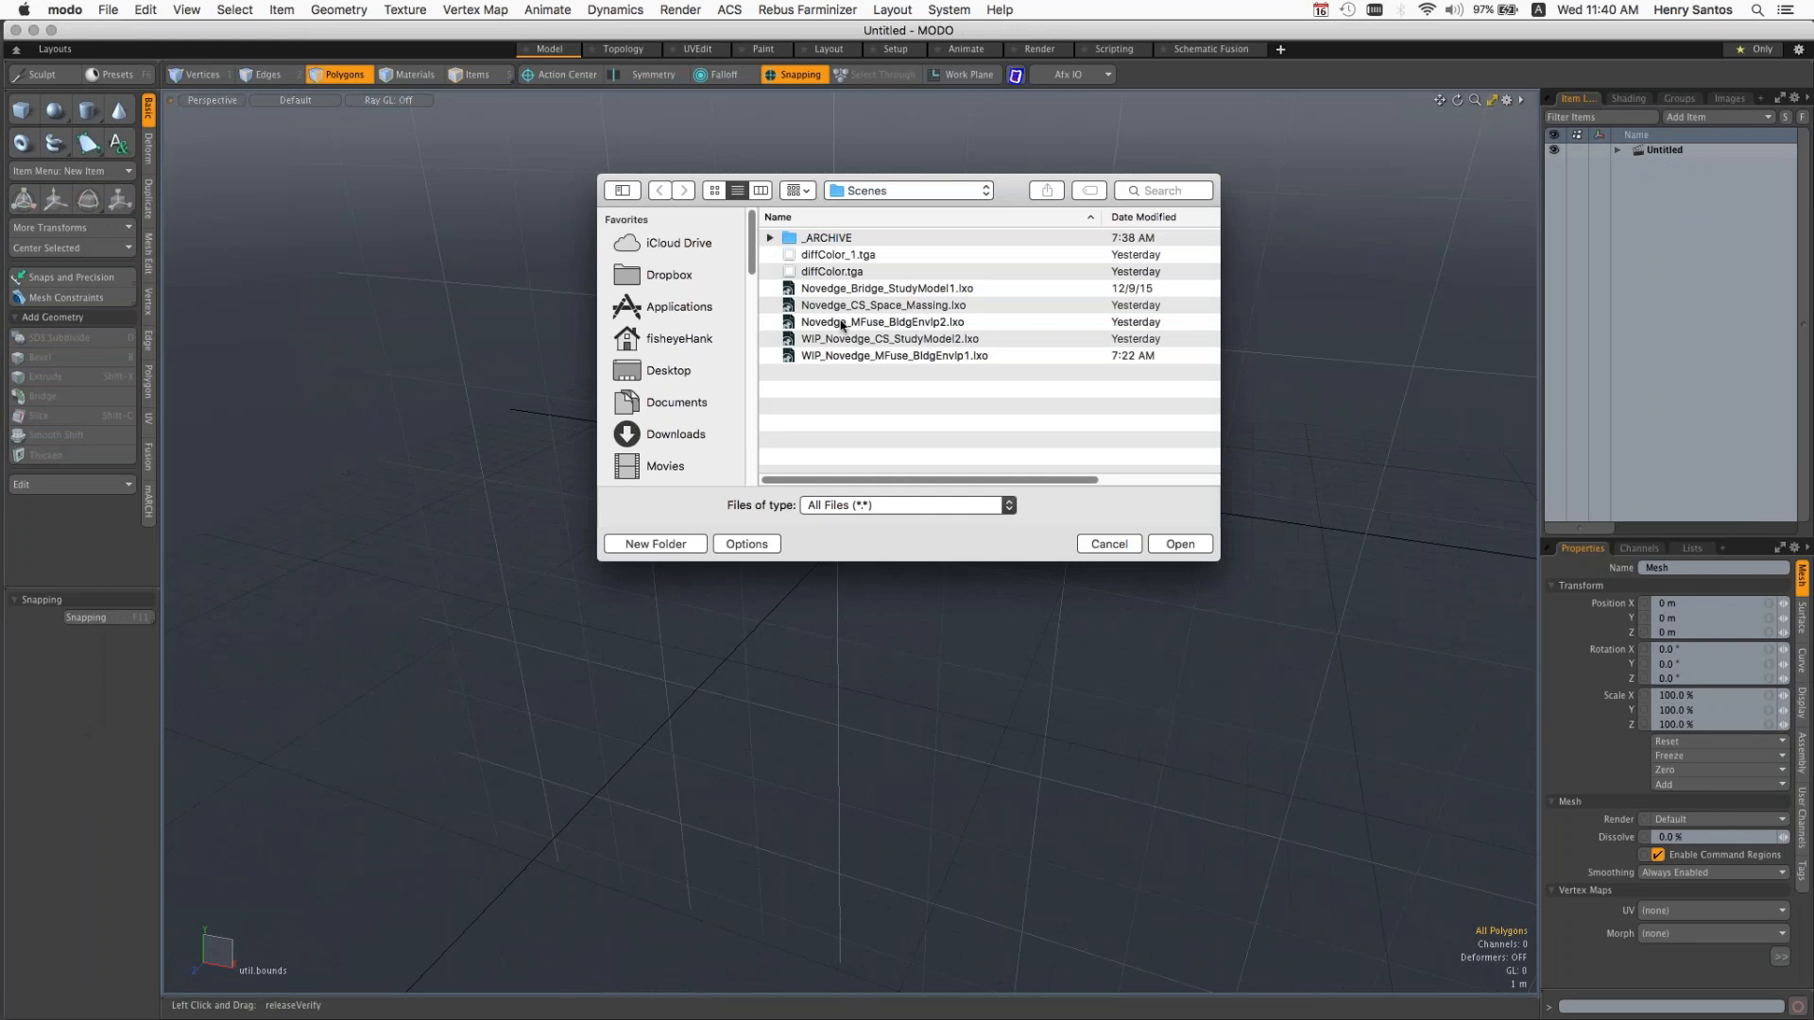
left_click(915, 291)
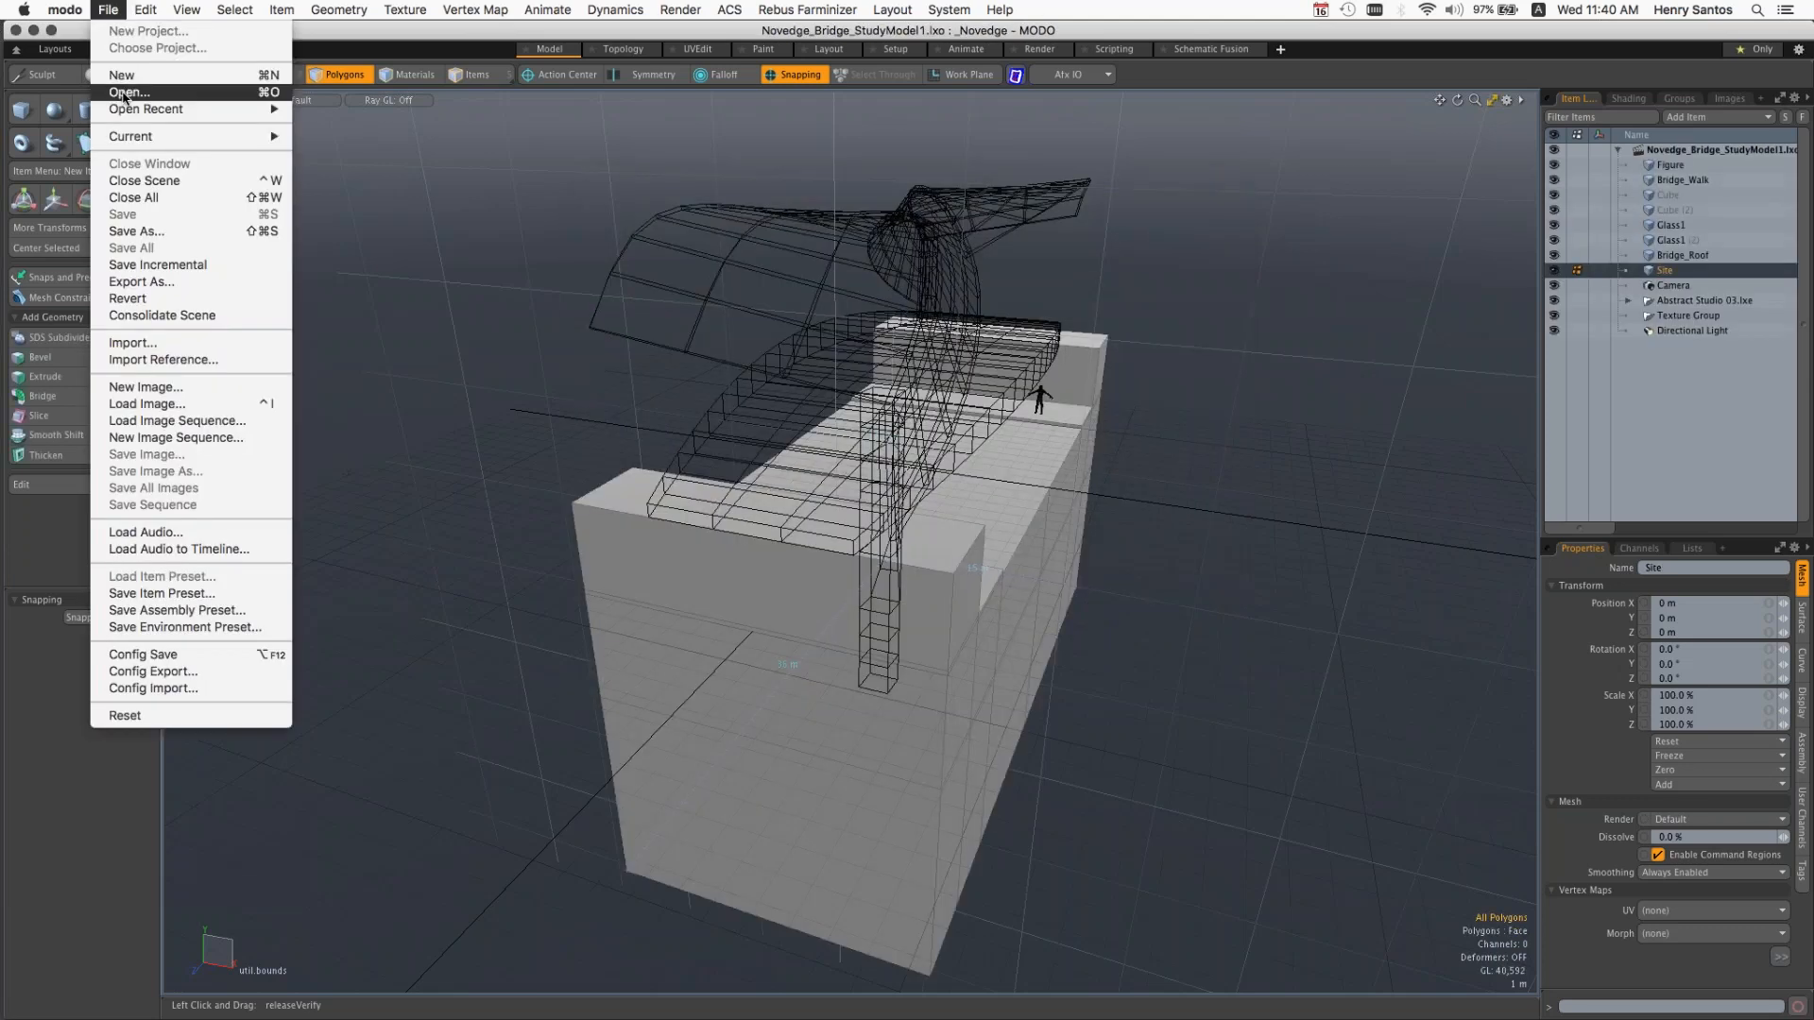
Step: Open the scene Novedge_CS_Space_Massing.lxo and frame the building on its terrain
left_click(120, 89)
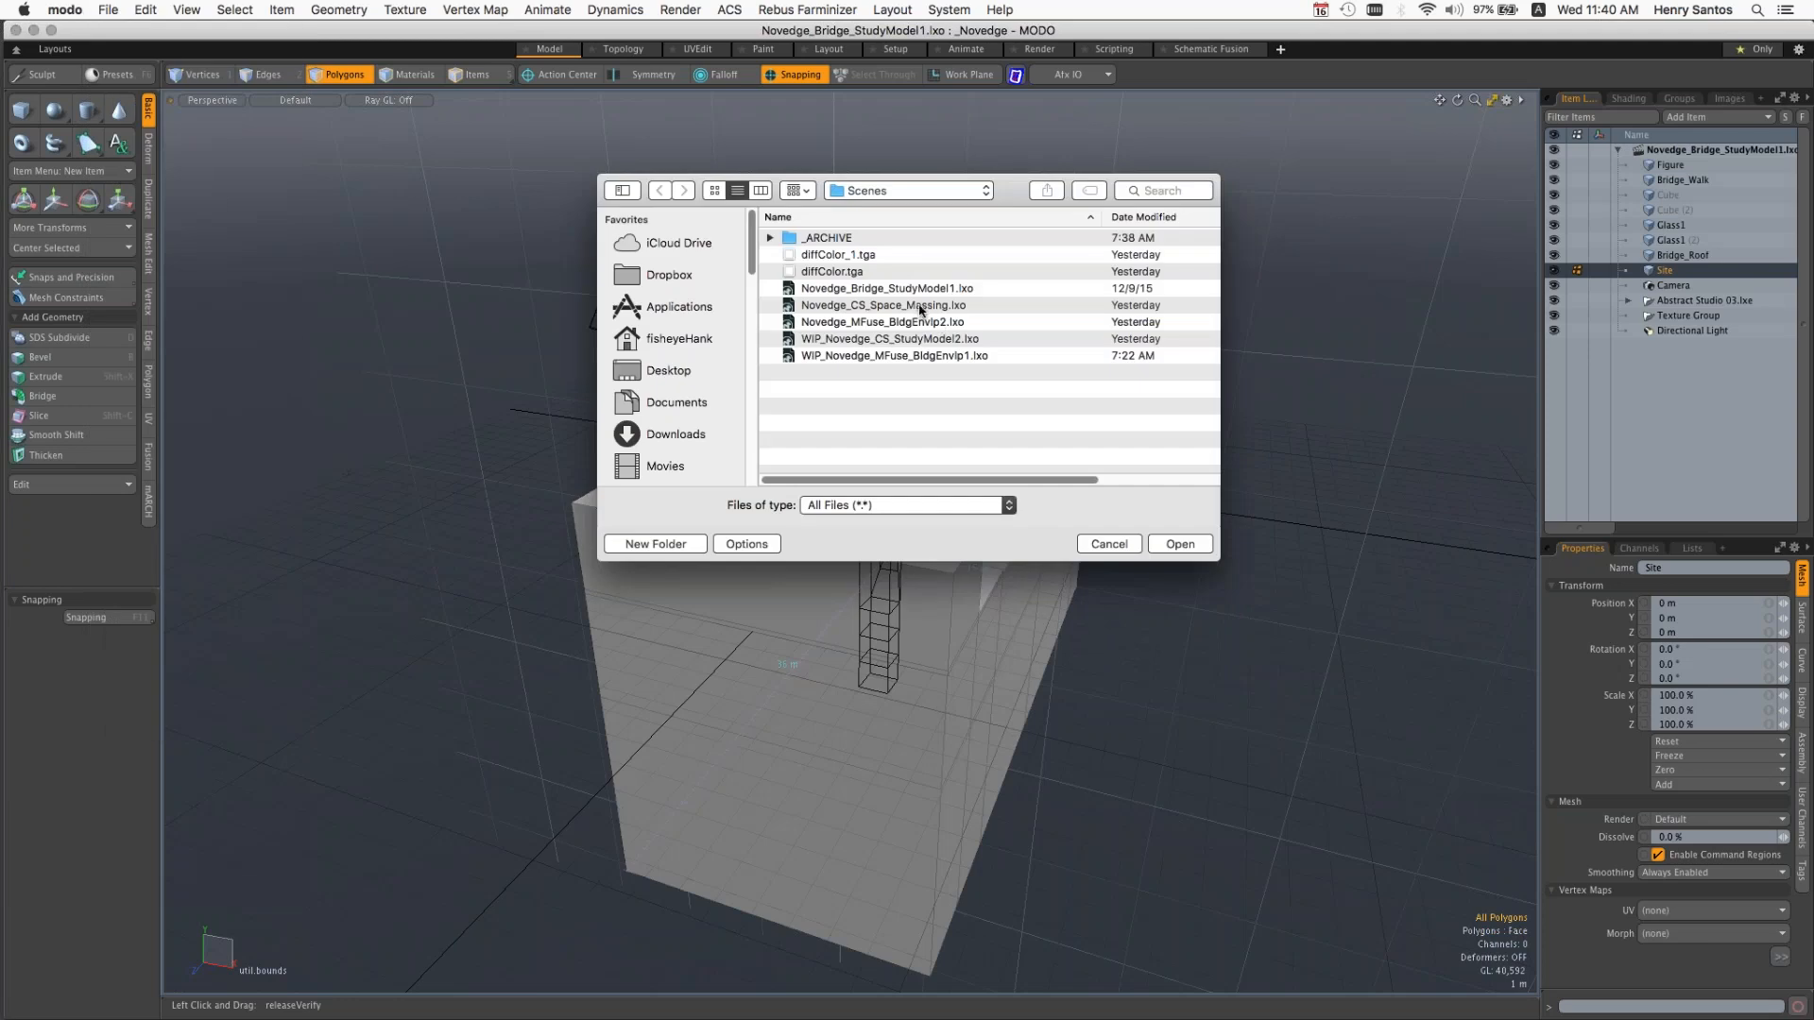
left_click(927, 309)
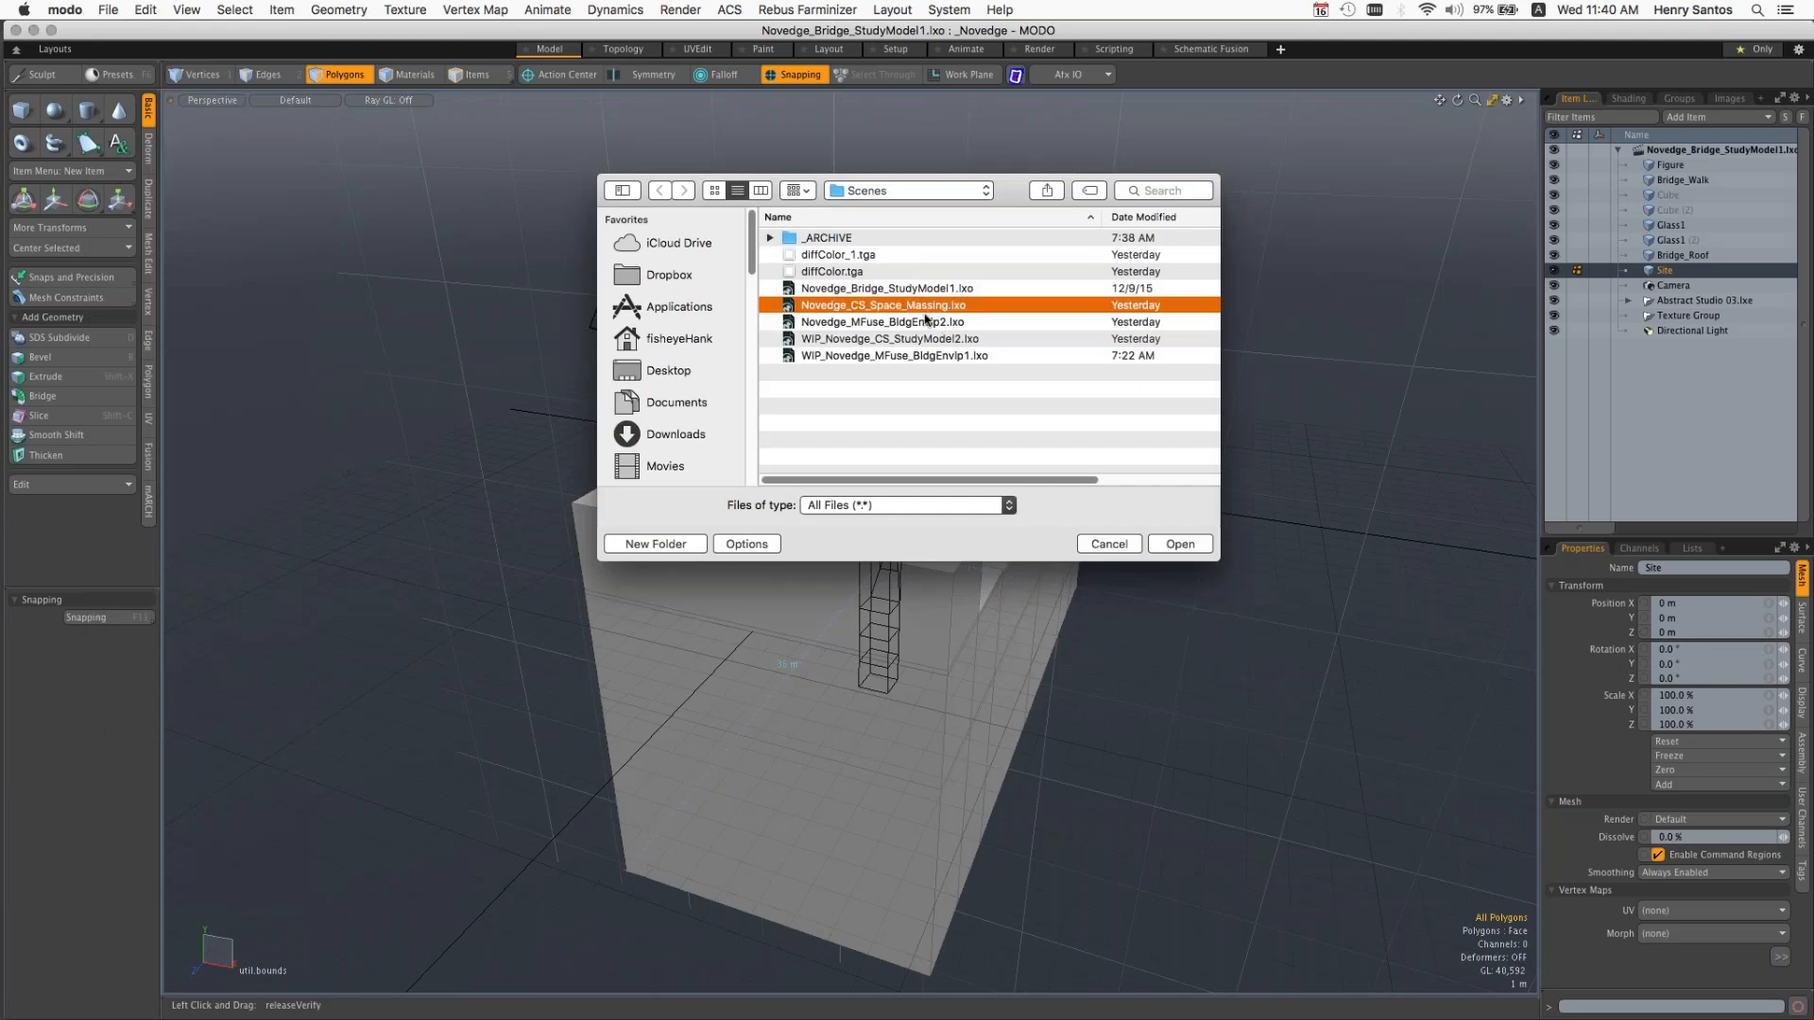
left_click(1178, 545)
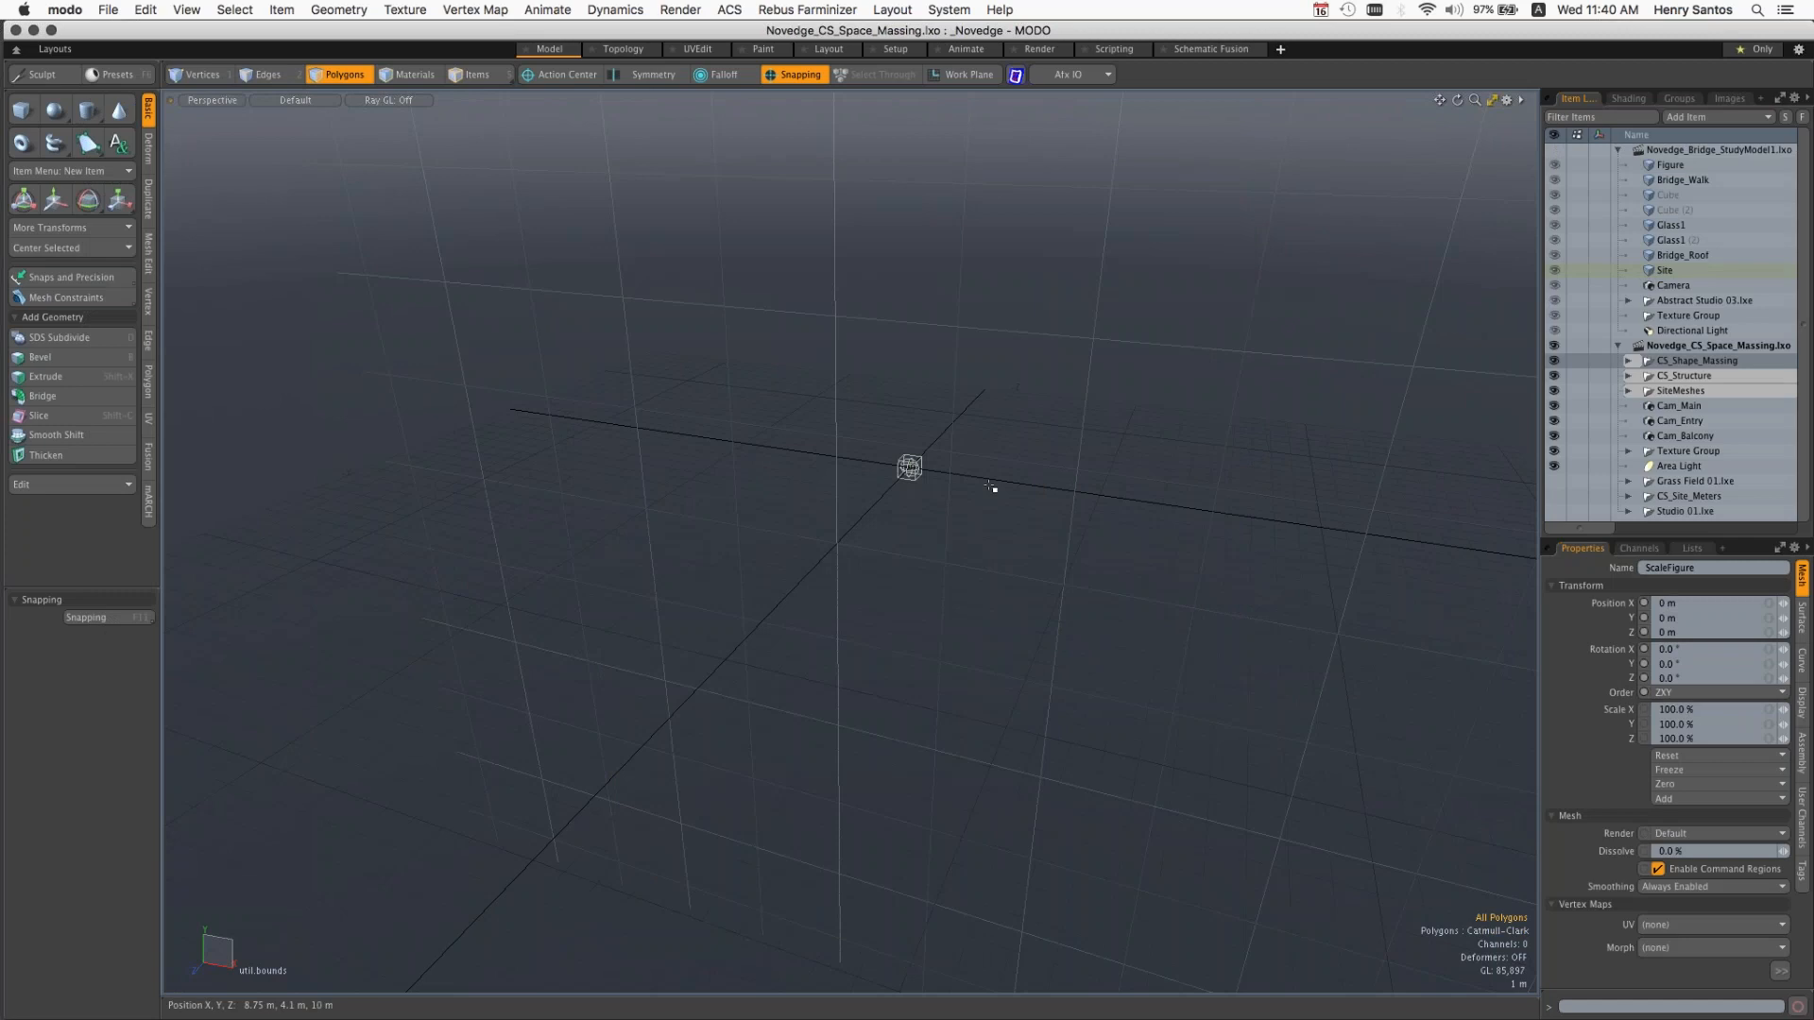
key("a")
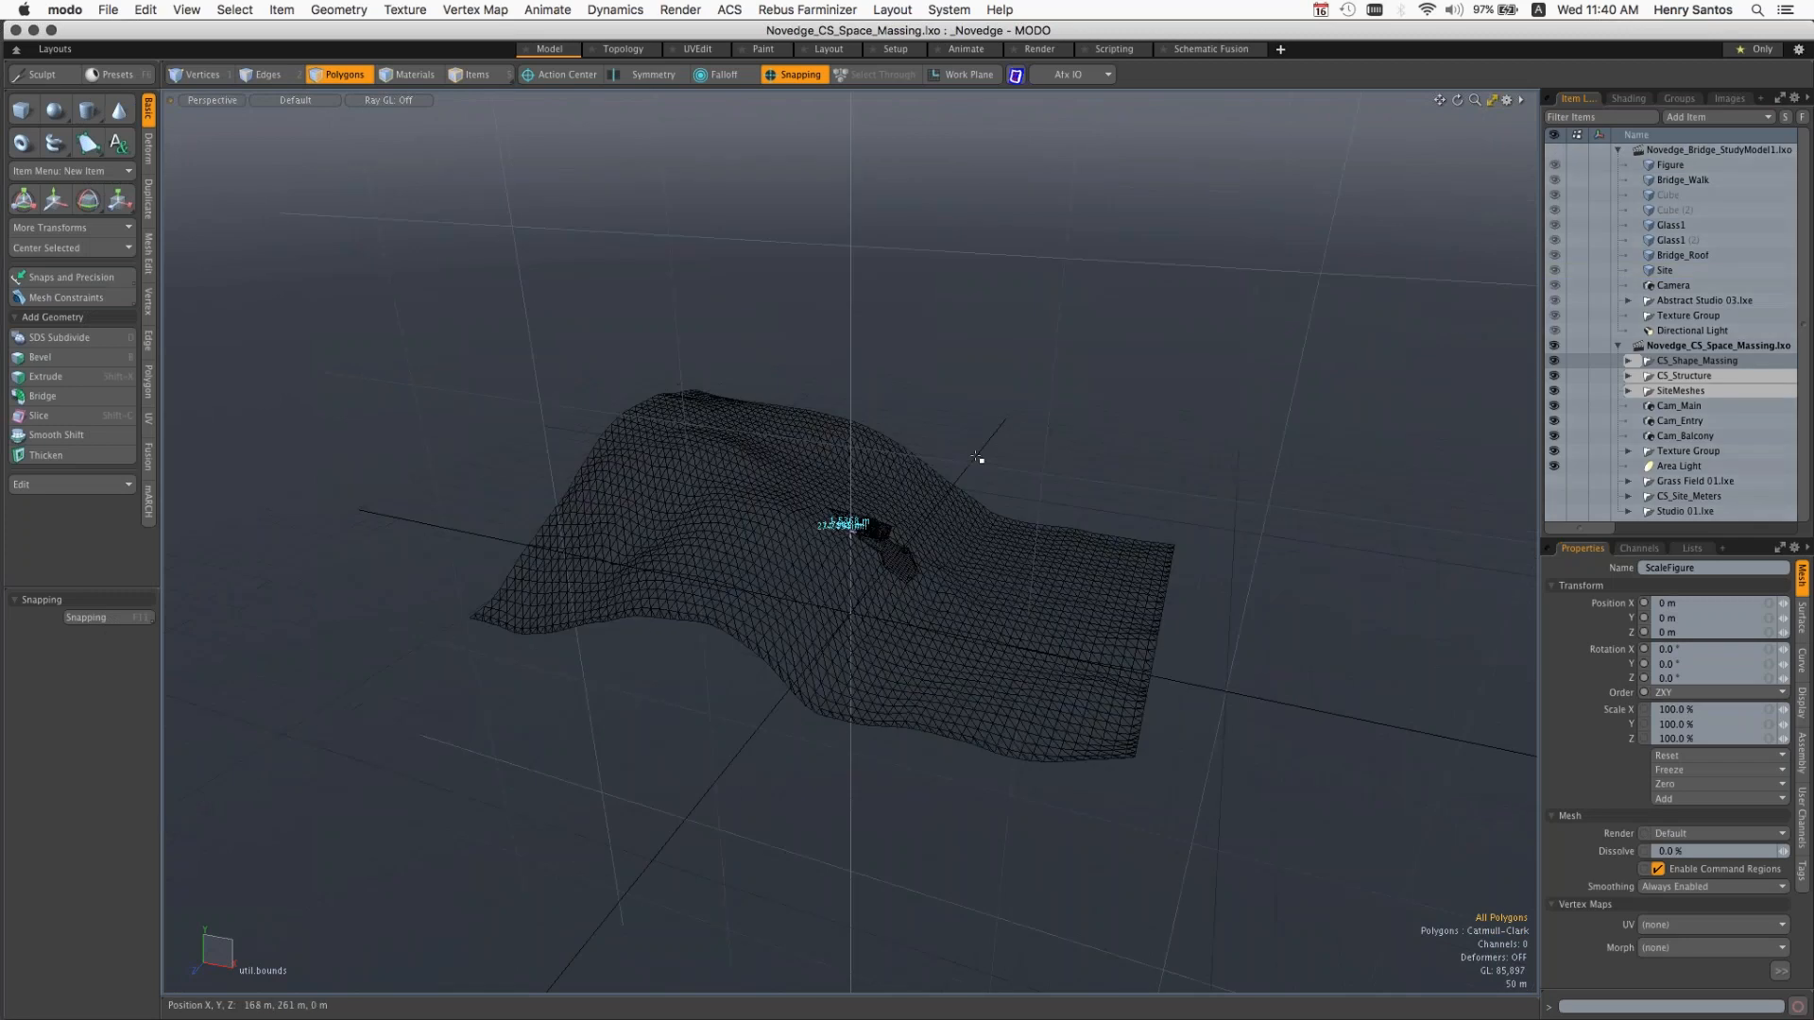
left_click_drag(818, 520, 861, 595, "alt")
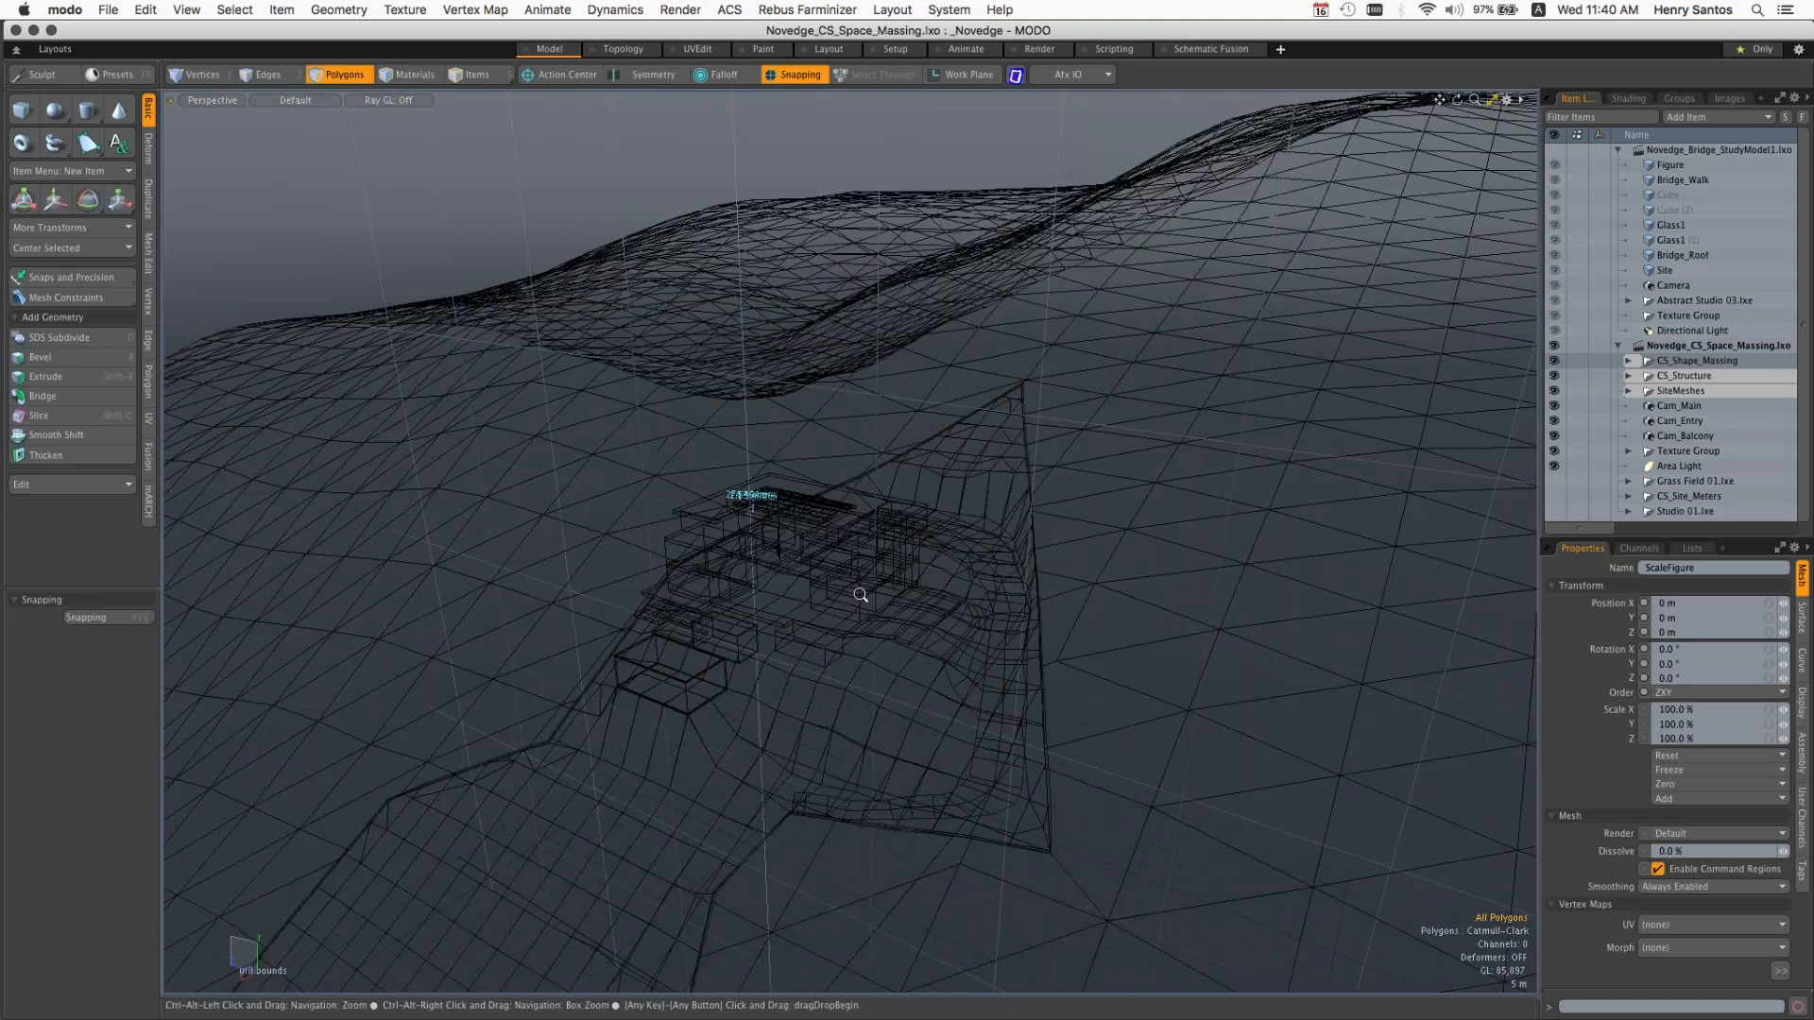
Step: Switch to the Topology layout and Vertices mode and examine the shaded house massing on the hillside
left_click(622, 50)
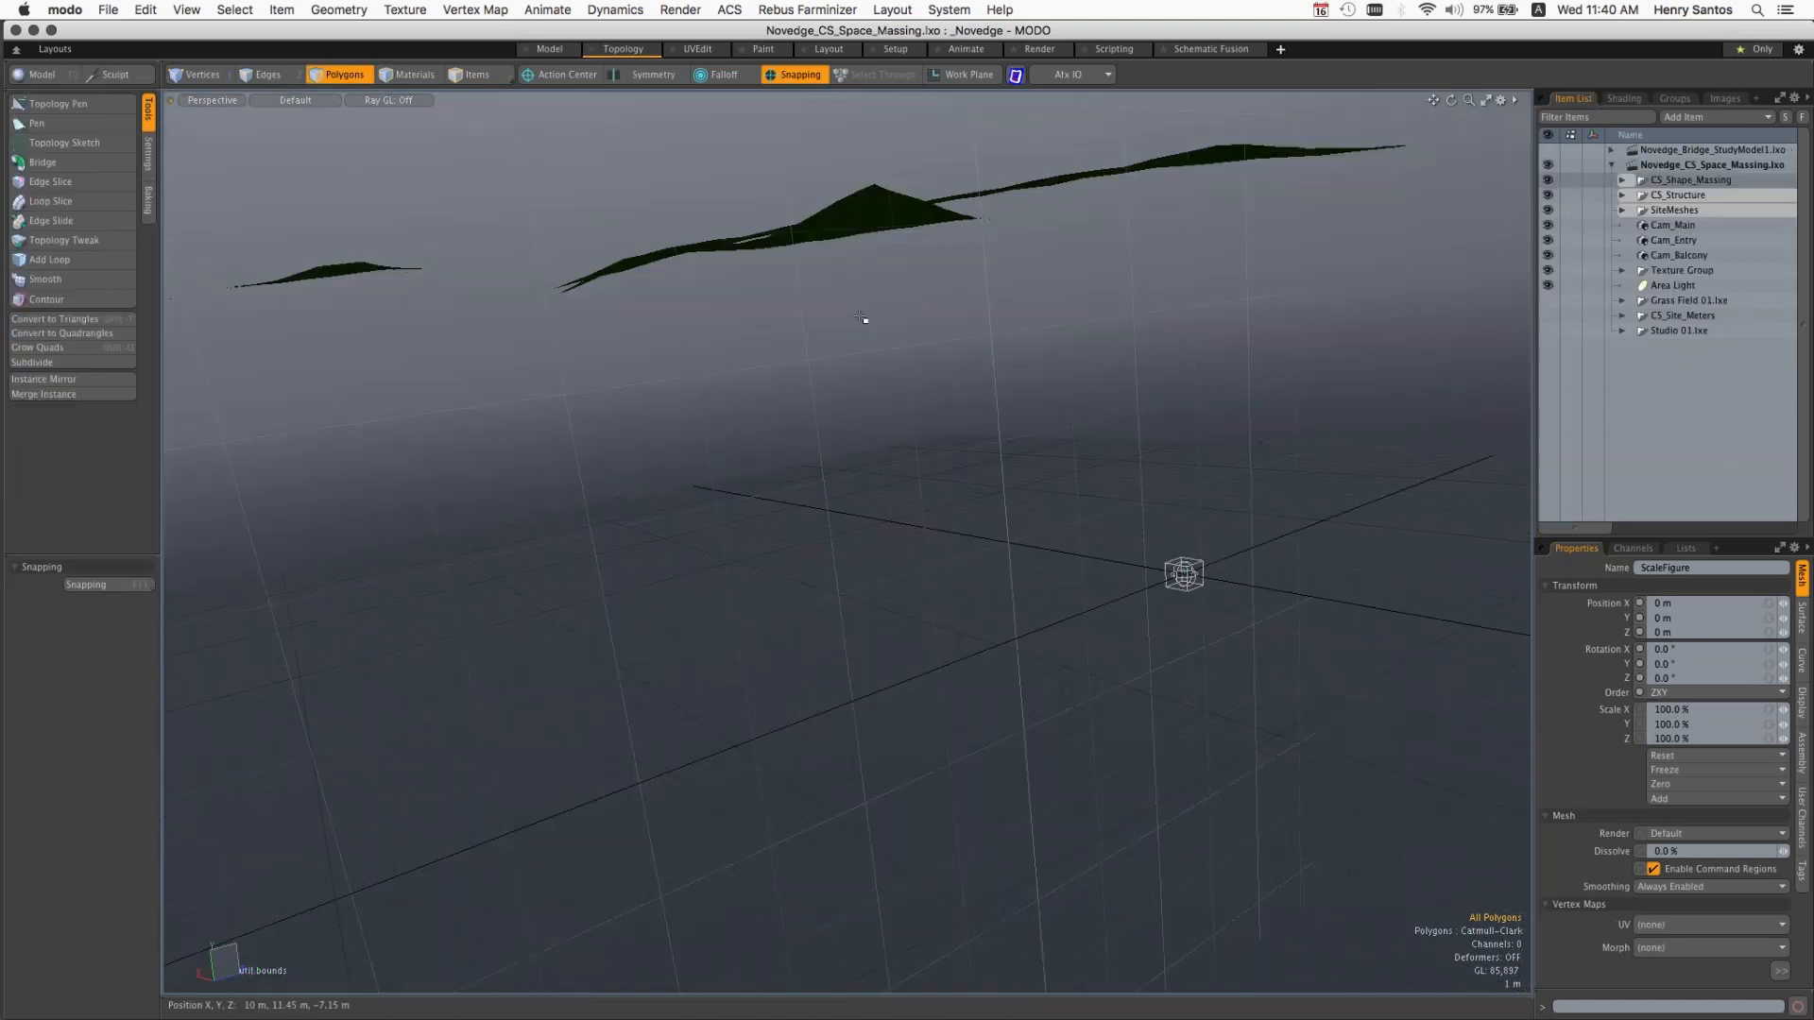
key("a")
left_click_drag(955, 548, 567, 526, "ctrl+alt")
left_click_drag(567, 525, 718, 604, "alt")
left_click_drag(719, 605, 822, 588, "alt+shift")
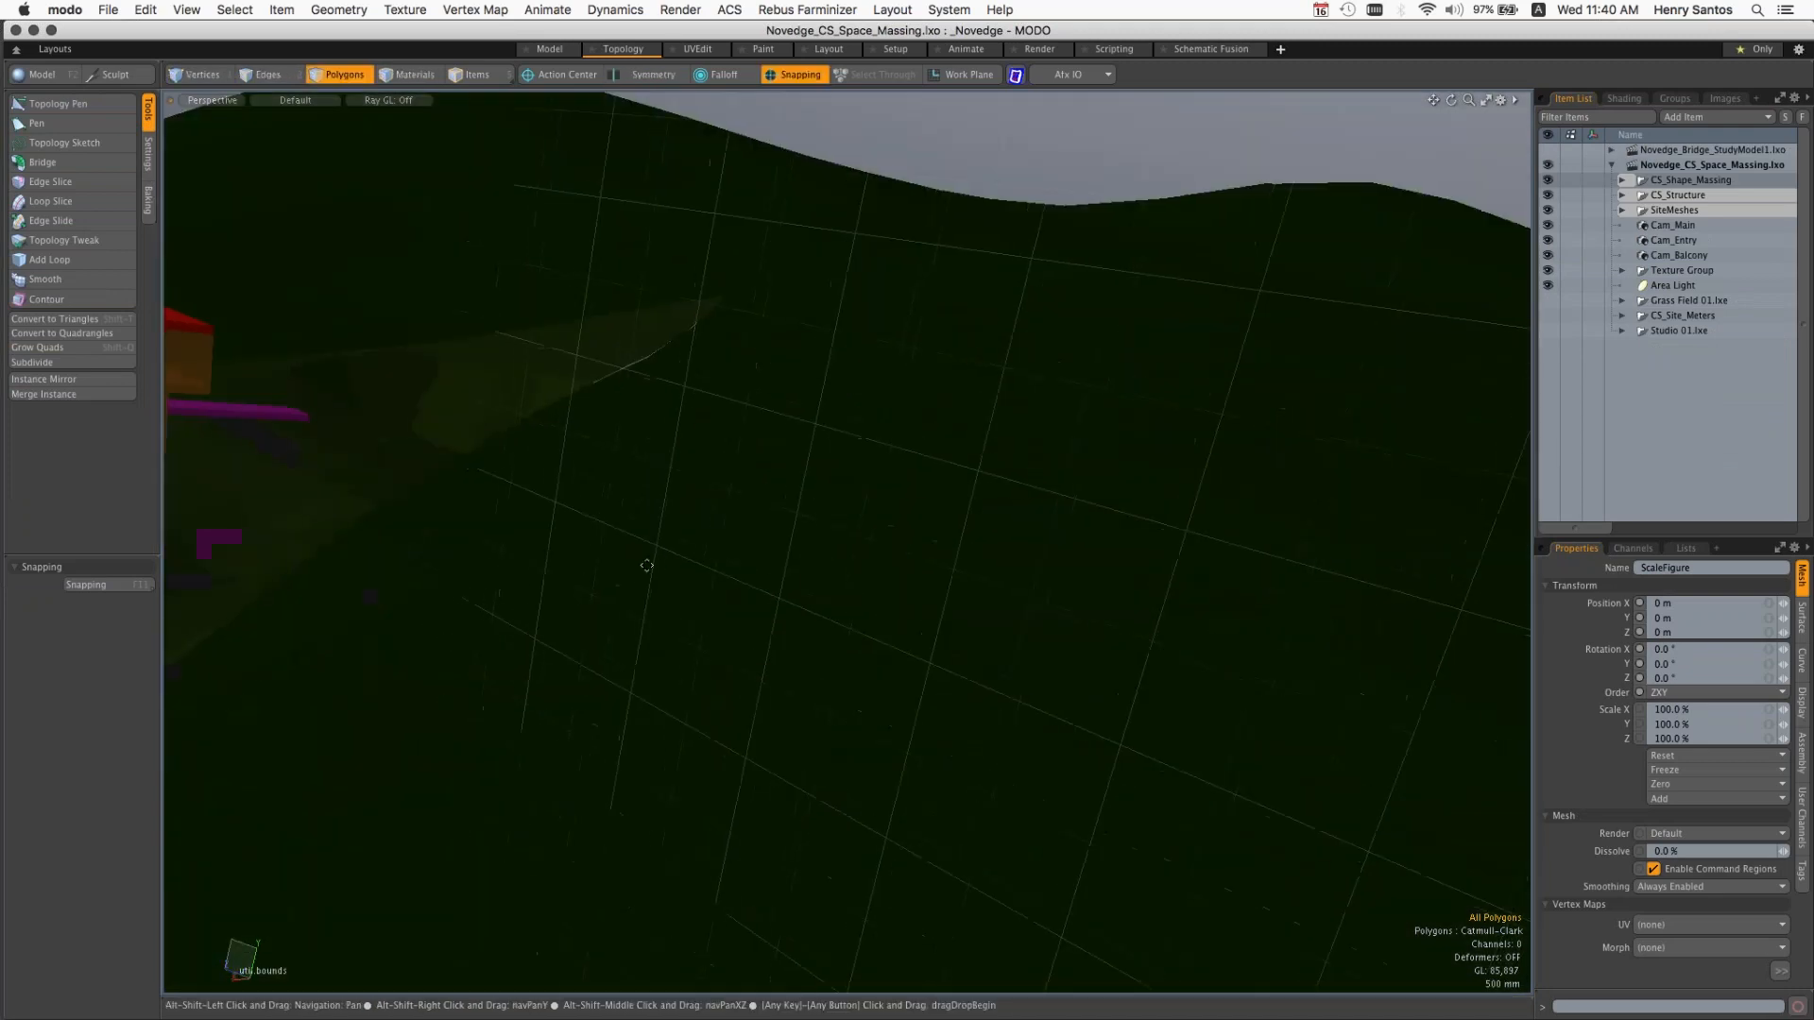
left_click_drag(482, 603, 607, 603, "alt+shift")
left_click_drag(607, 603, 762, 585, "alt+shift")
left_click_drag(762, 584, 693, 591, "alt")
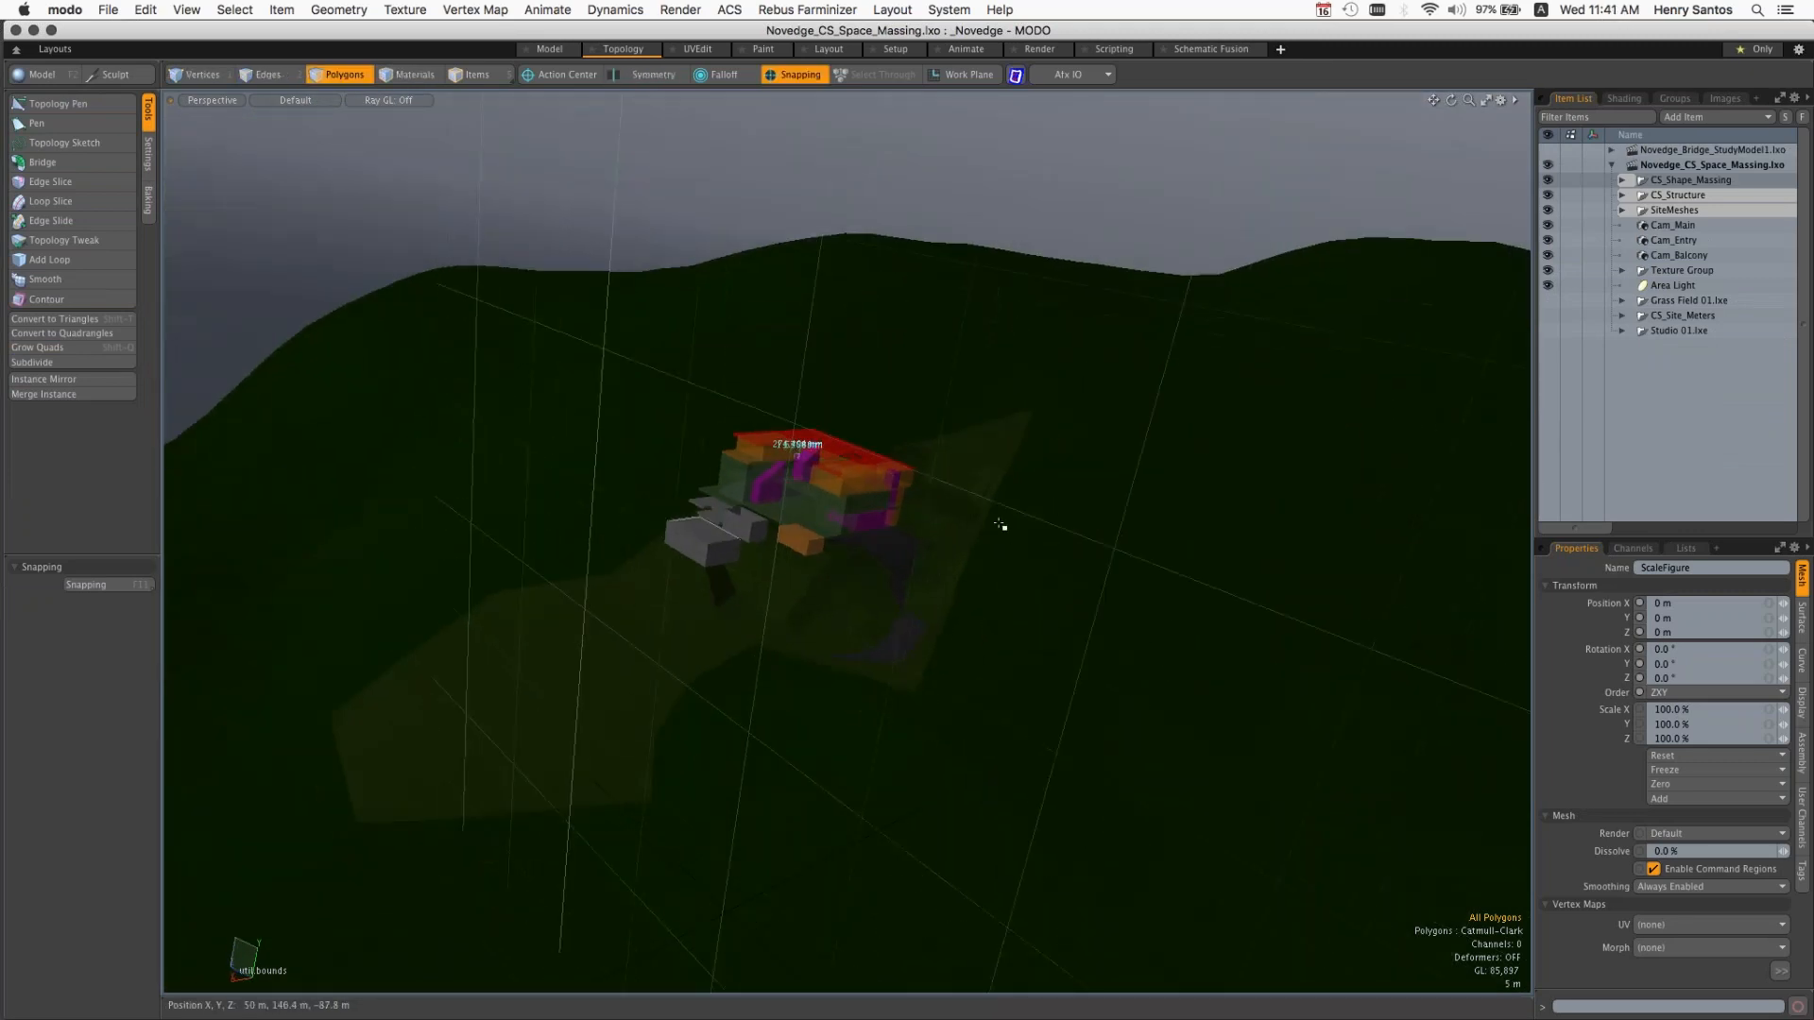
key("1")
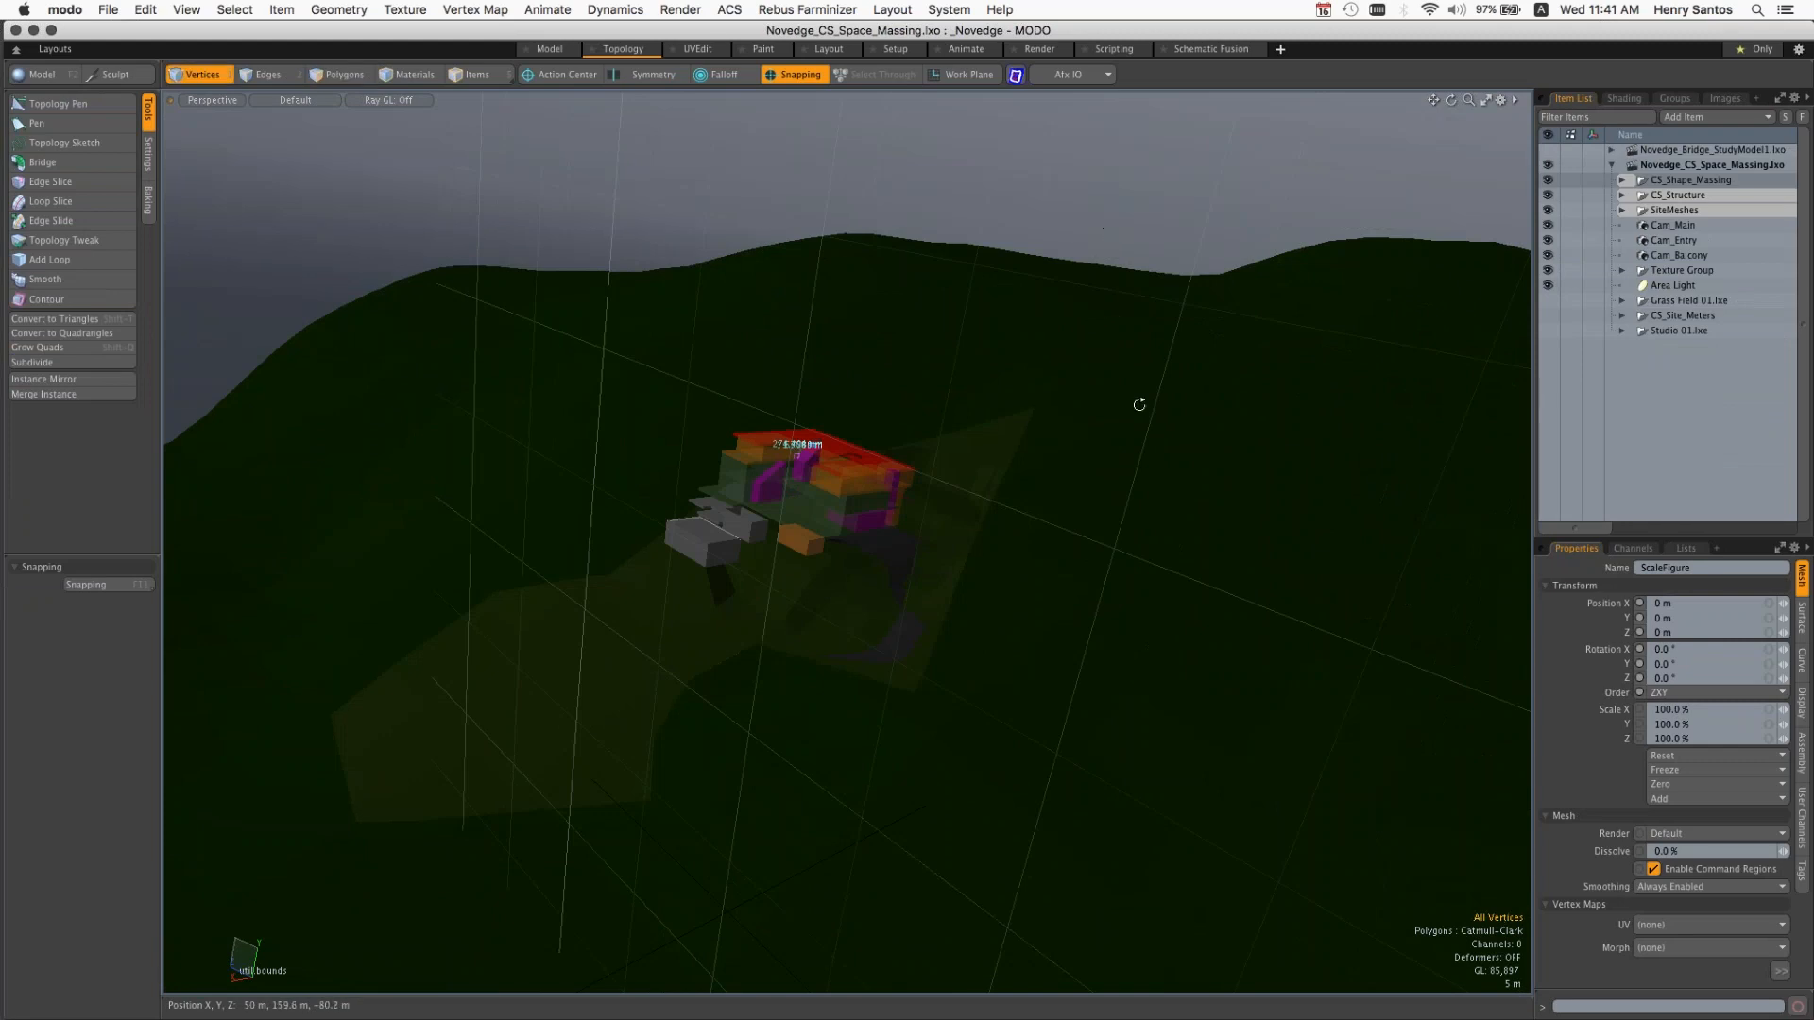
left_click_drag(1154, 377, 1174, 212, "alt")
left_click_drag(820, 576, 1022, 556, "alt")
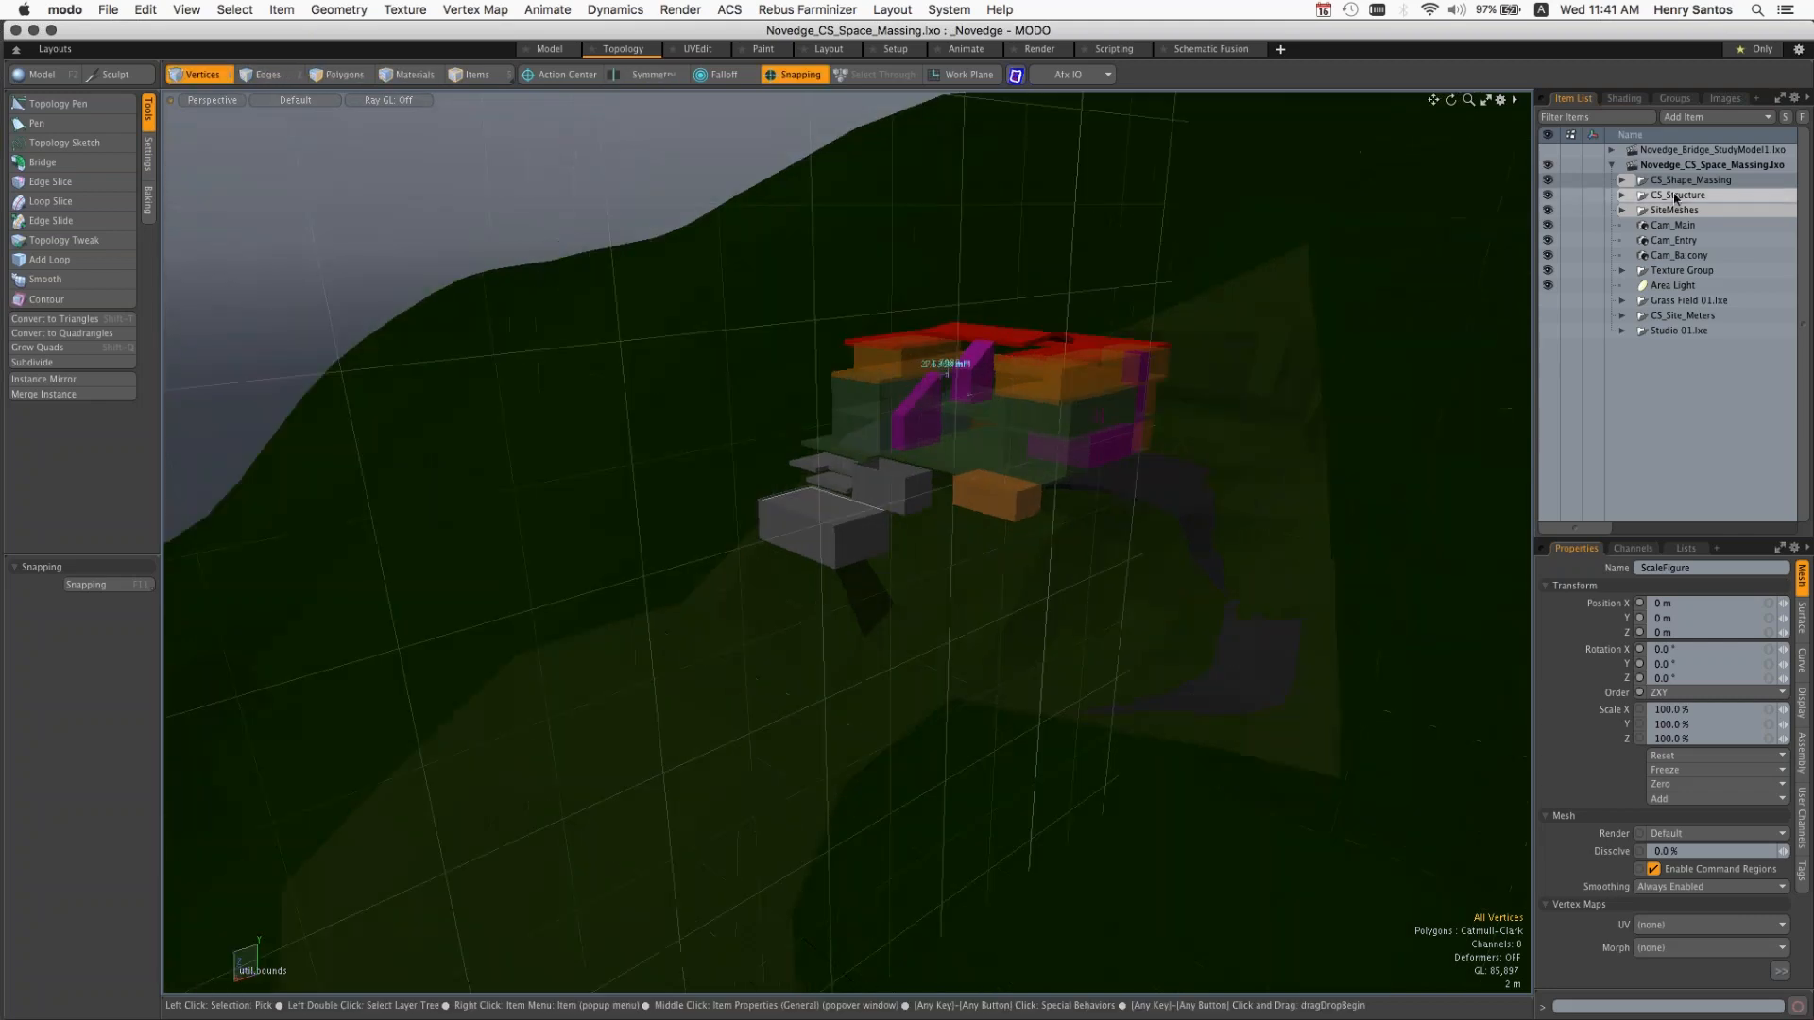
Step: Expand the CS_Structure and SiteMeshes groups and select the Mesh item to inspect the terrain around the house
left_click(1622, 196)
left_click(1623, 272)
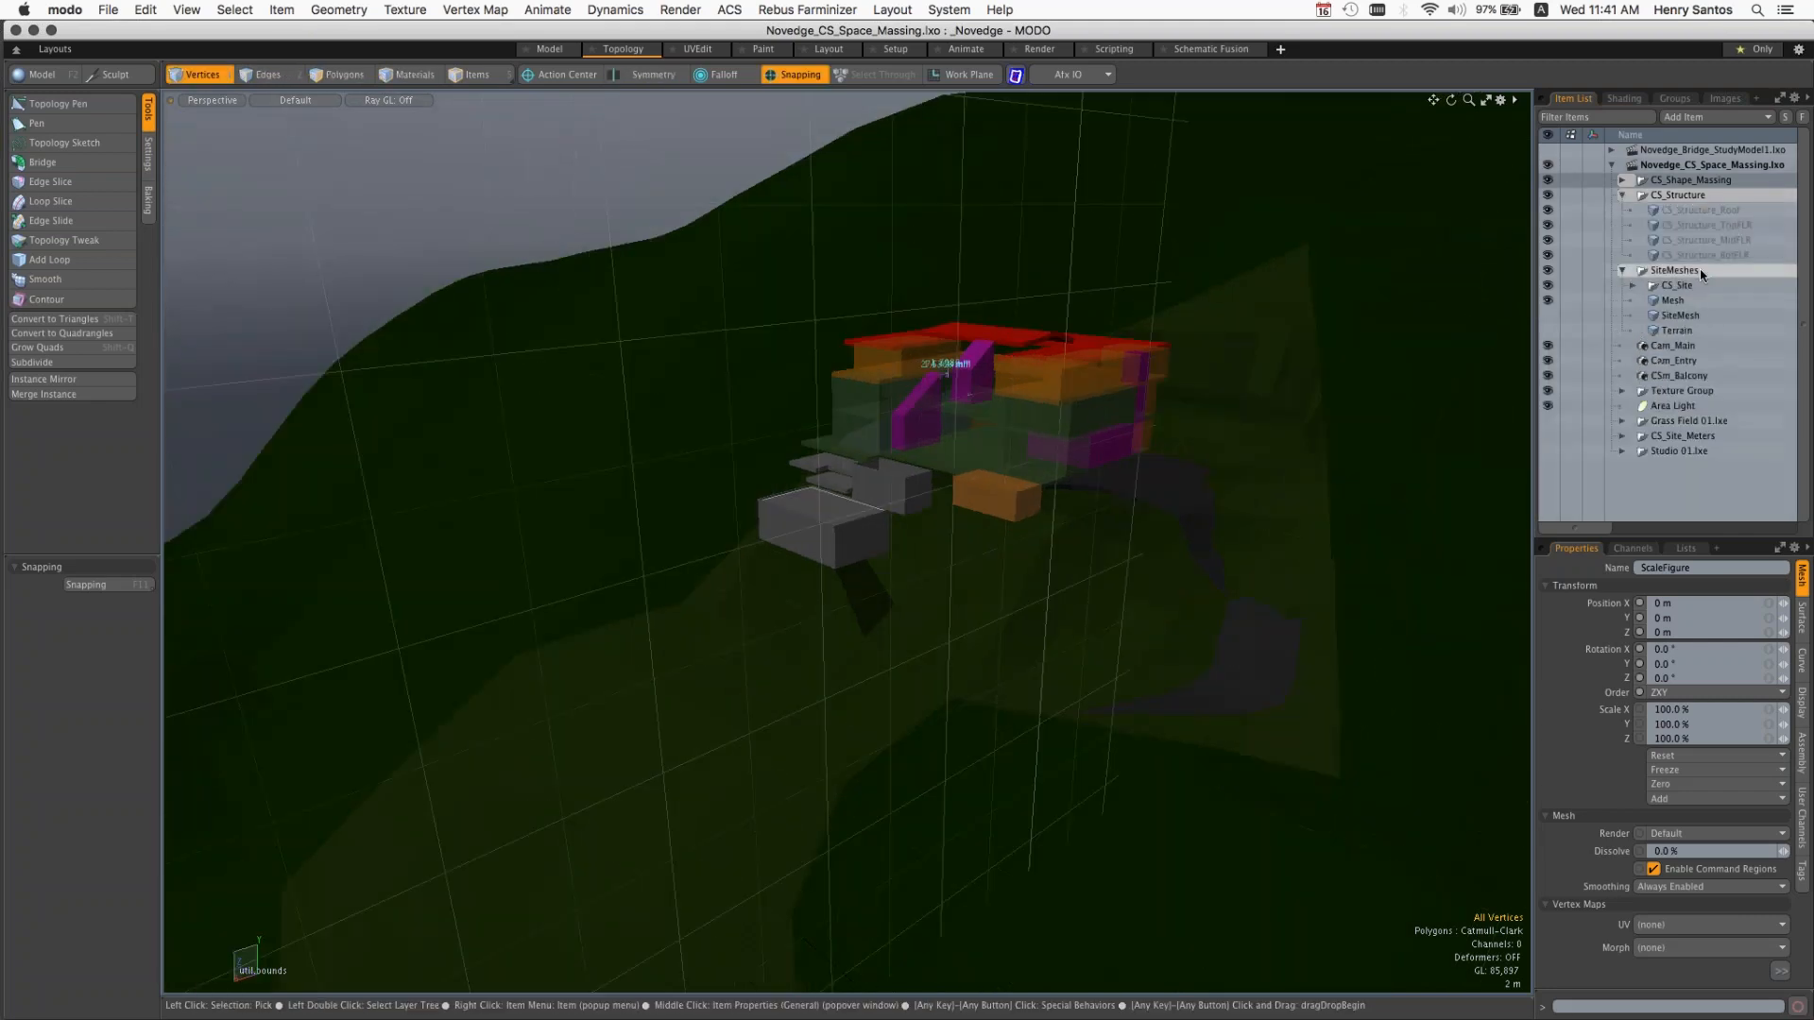
left_click(1674, 302)
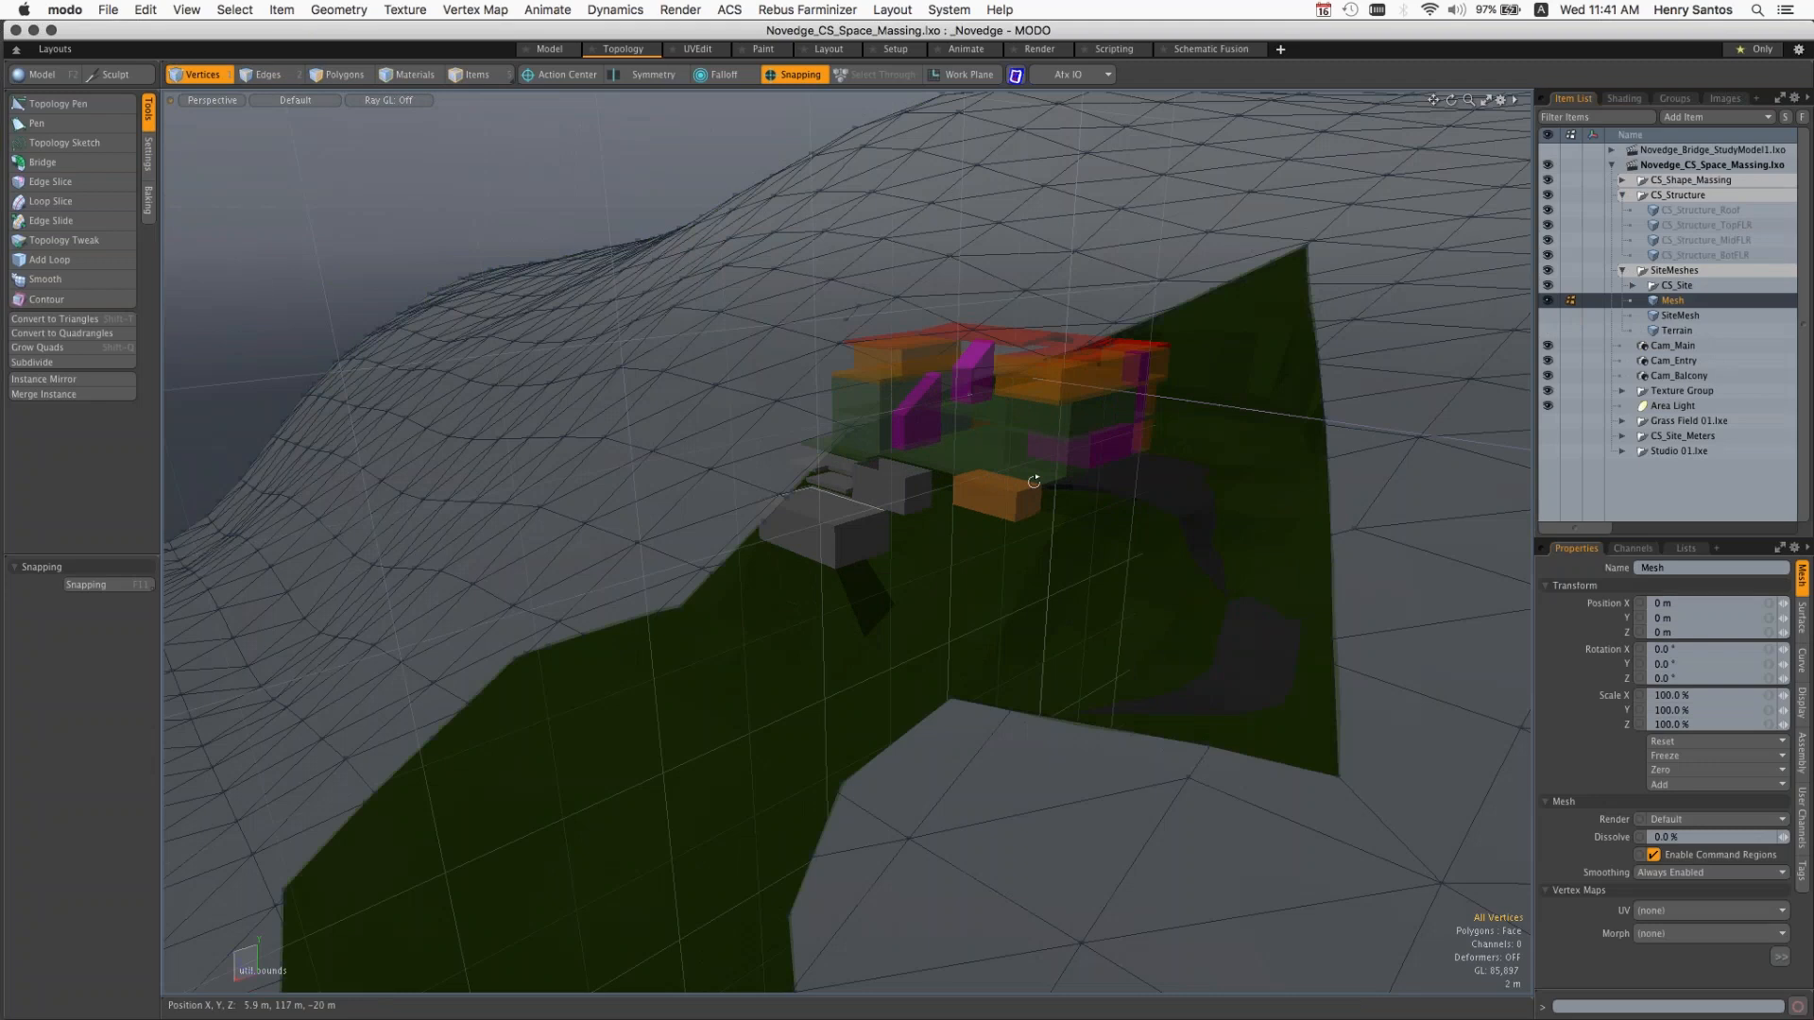
left_click_drag(1034, 482, 1328, 454, "alt")
left_click_drag(935, 530, 1076, 556, "alt")
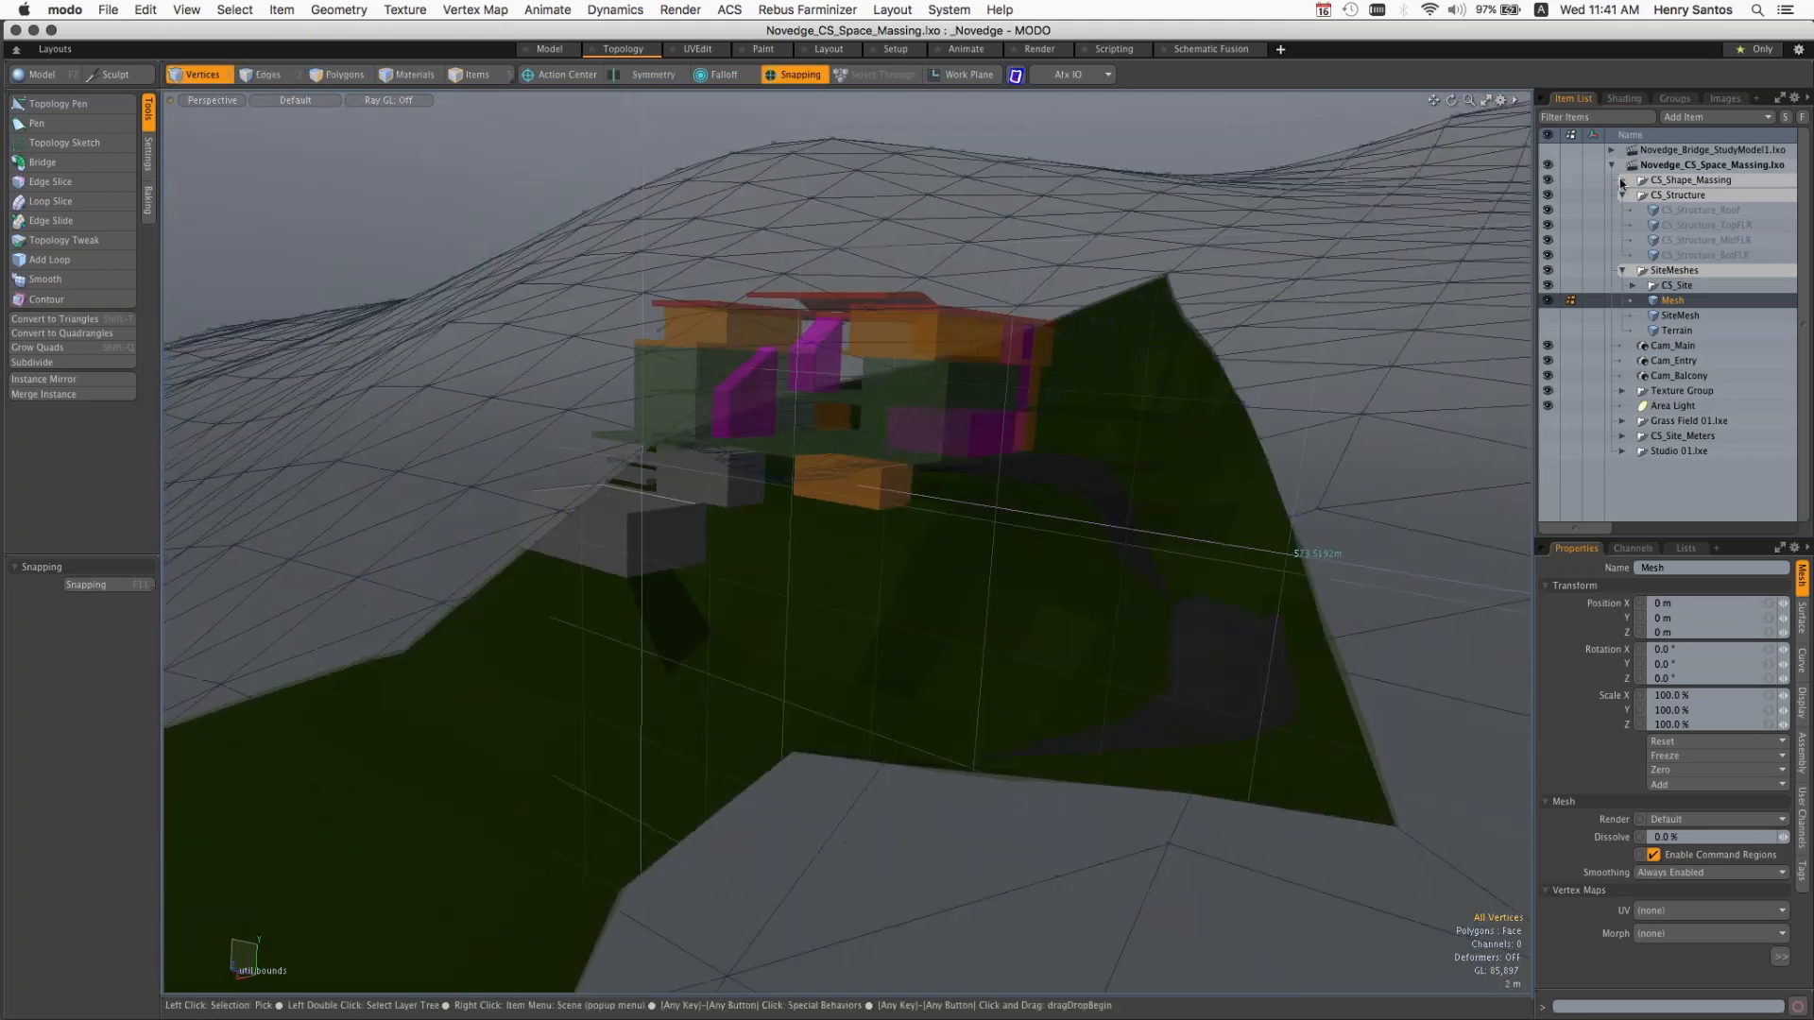
Step: Expand the CS_Shape_Massing group, select Pool_Upper_shape and toggle its visibility
left_click(1624, 180)
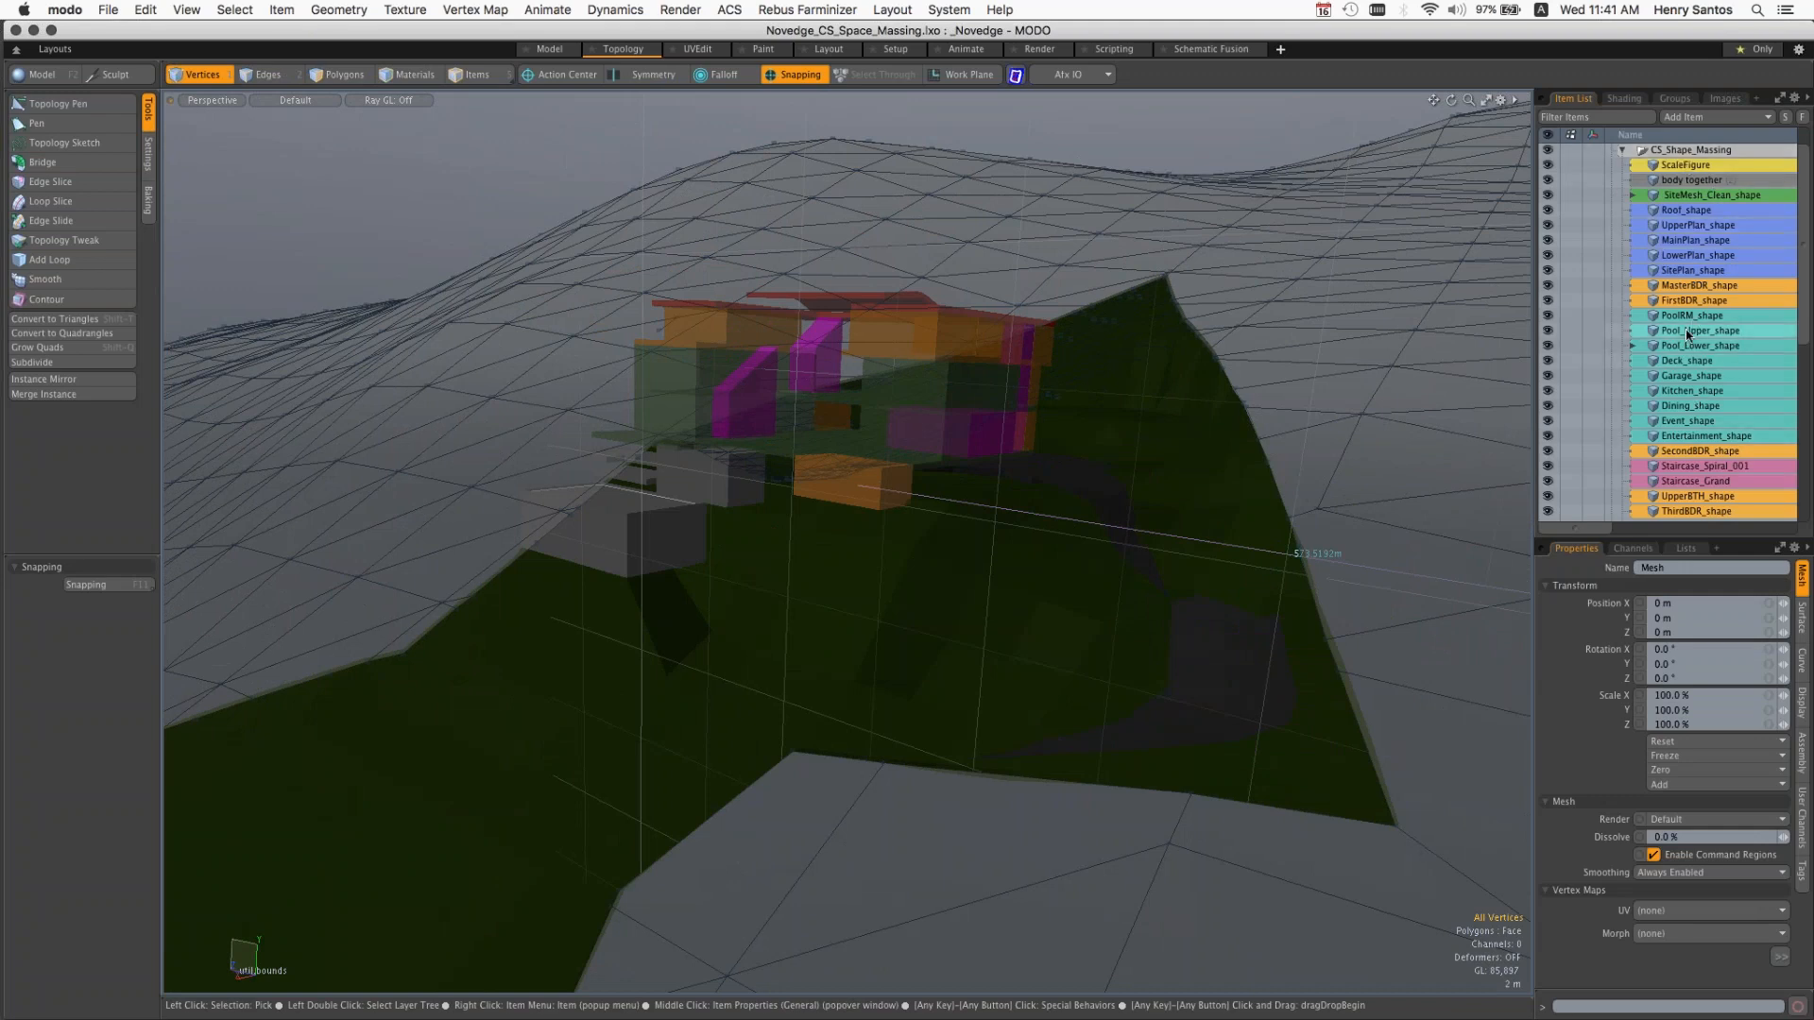
left_click(1587, 332)
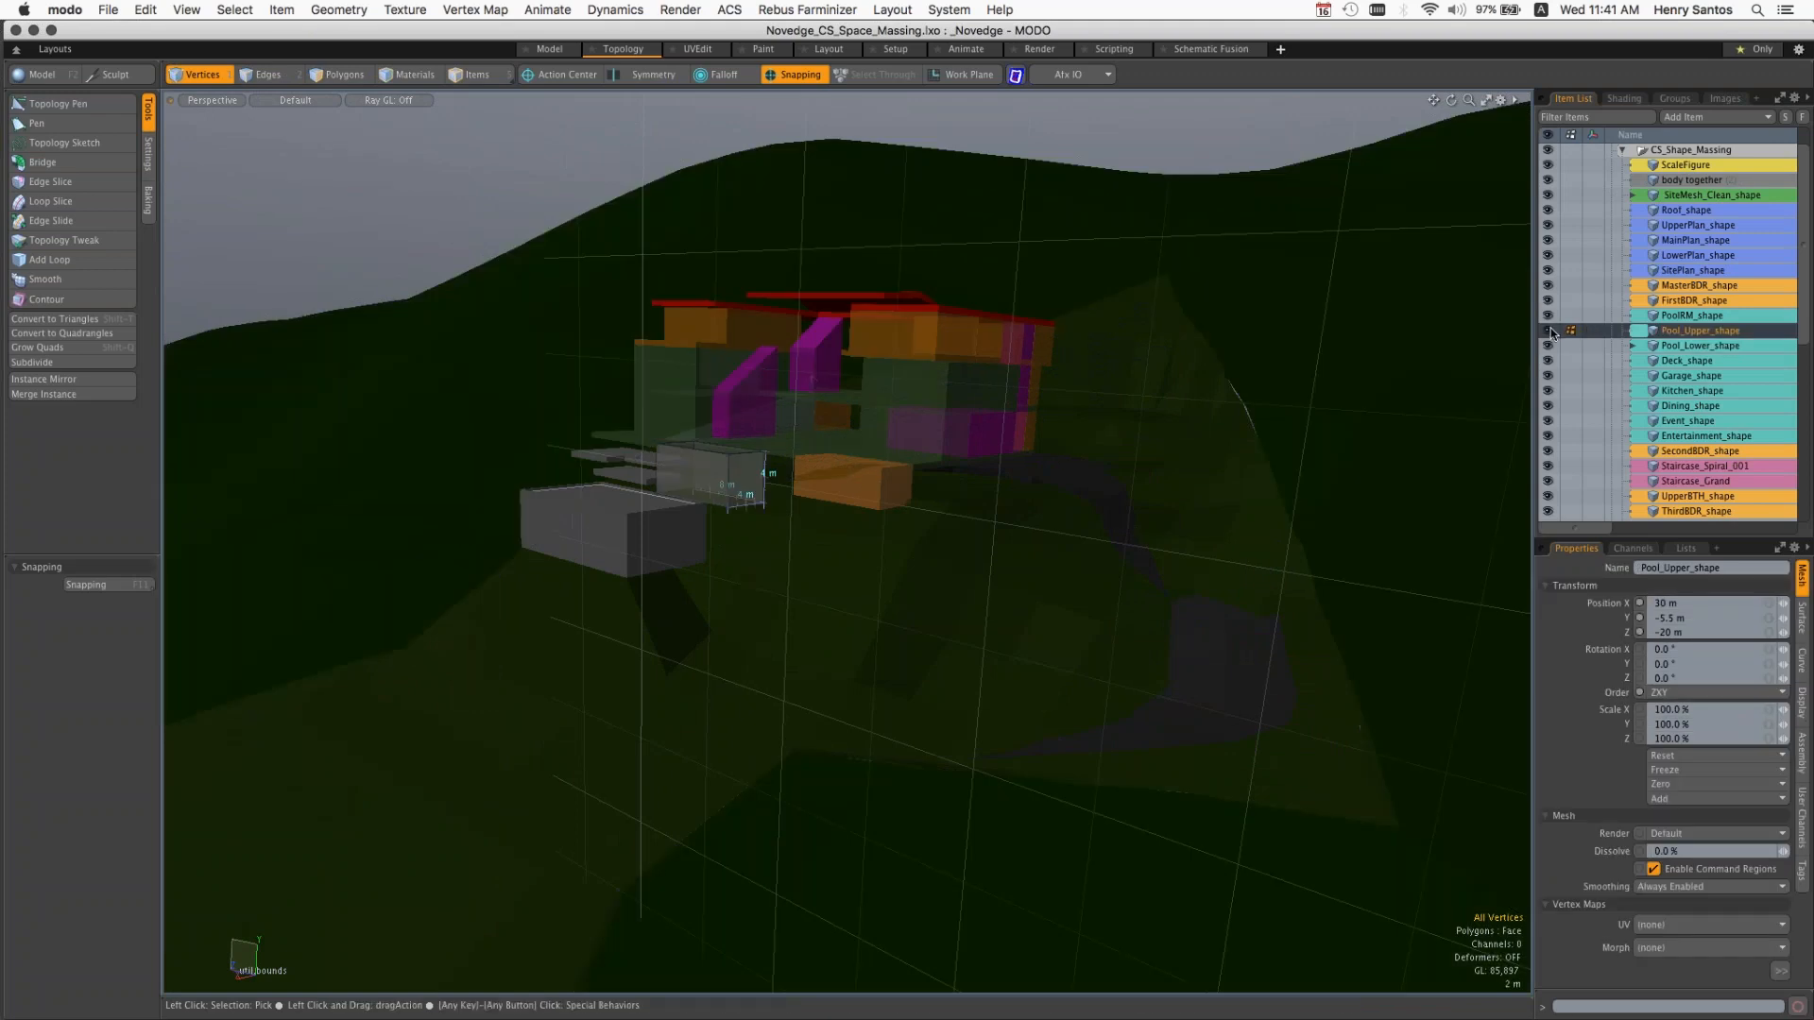
left_click(1548, 330)
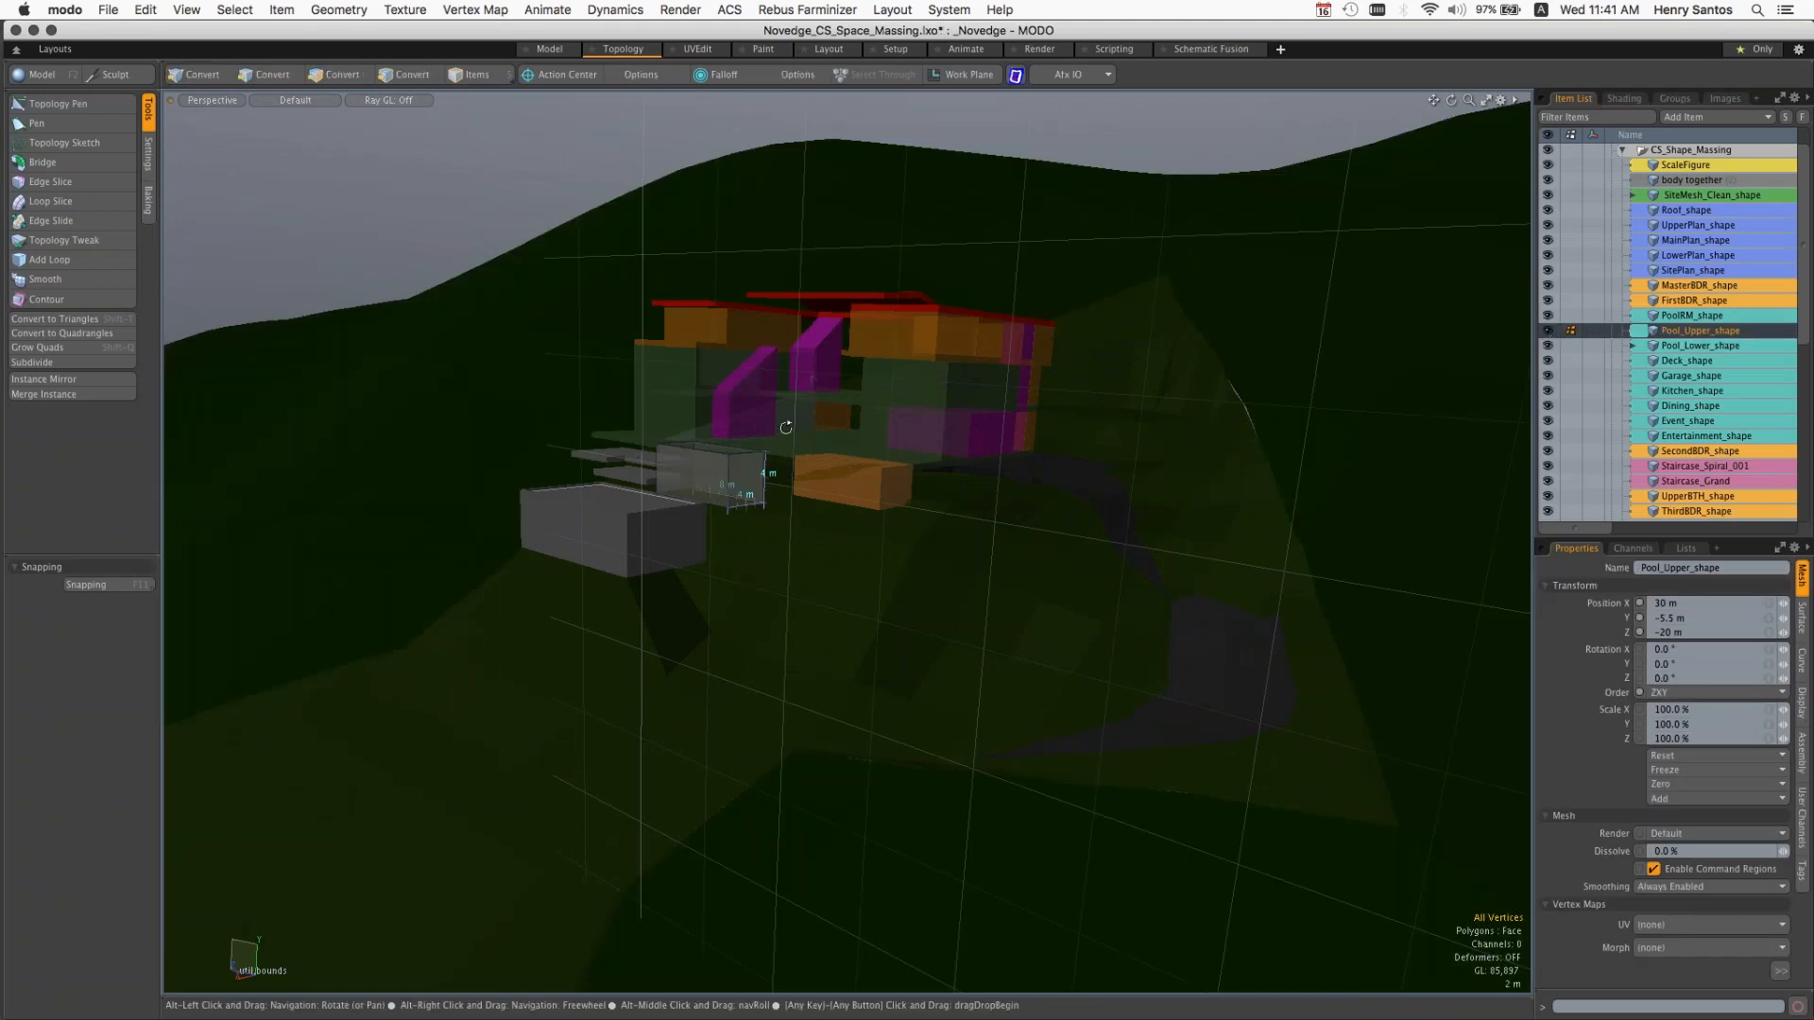
Step: Switch to Items mode and select the Staircase_Grand volume in the model to inspect it within the house massing
left_click_drag(786, 427, 559, 240, "alt")
left_click_drag(874, 455, 969, 603, "ctrl+alt")
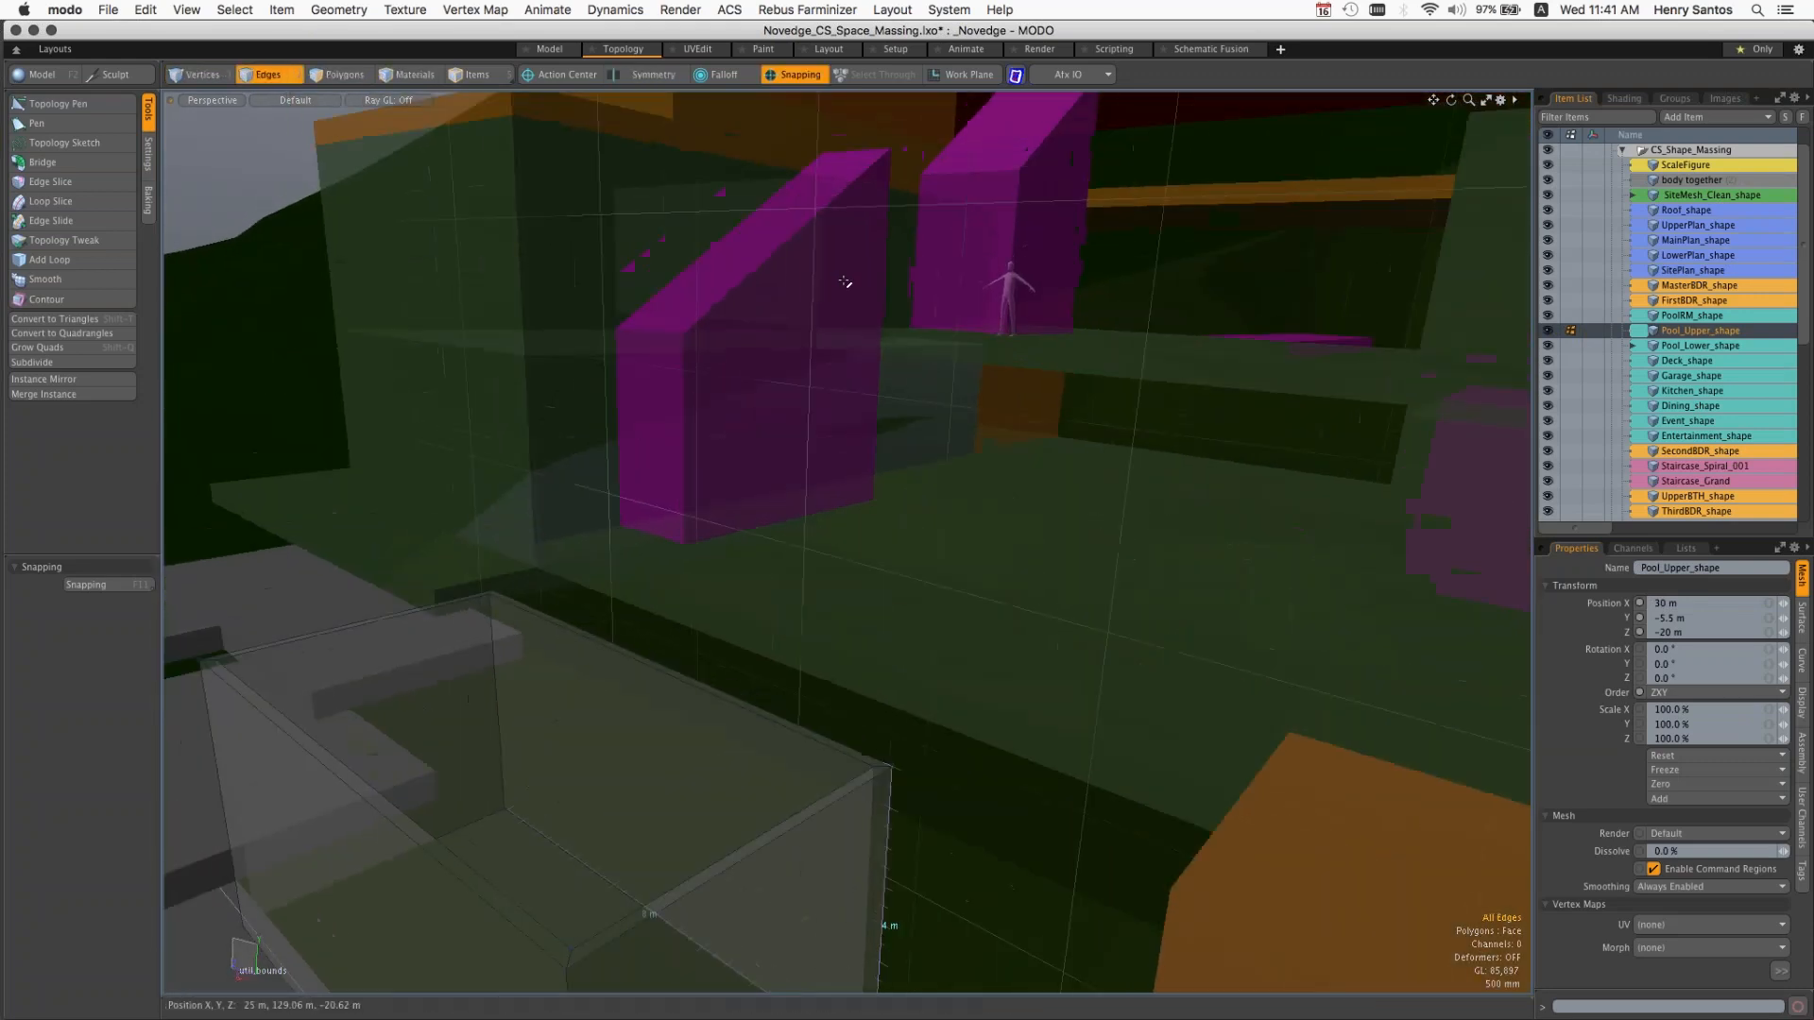
key("5")
left_click(843, 281)
left_click_drag(956, 337, 814, 310, "ctrl+alt")
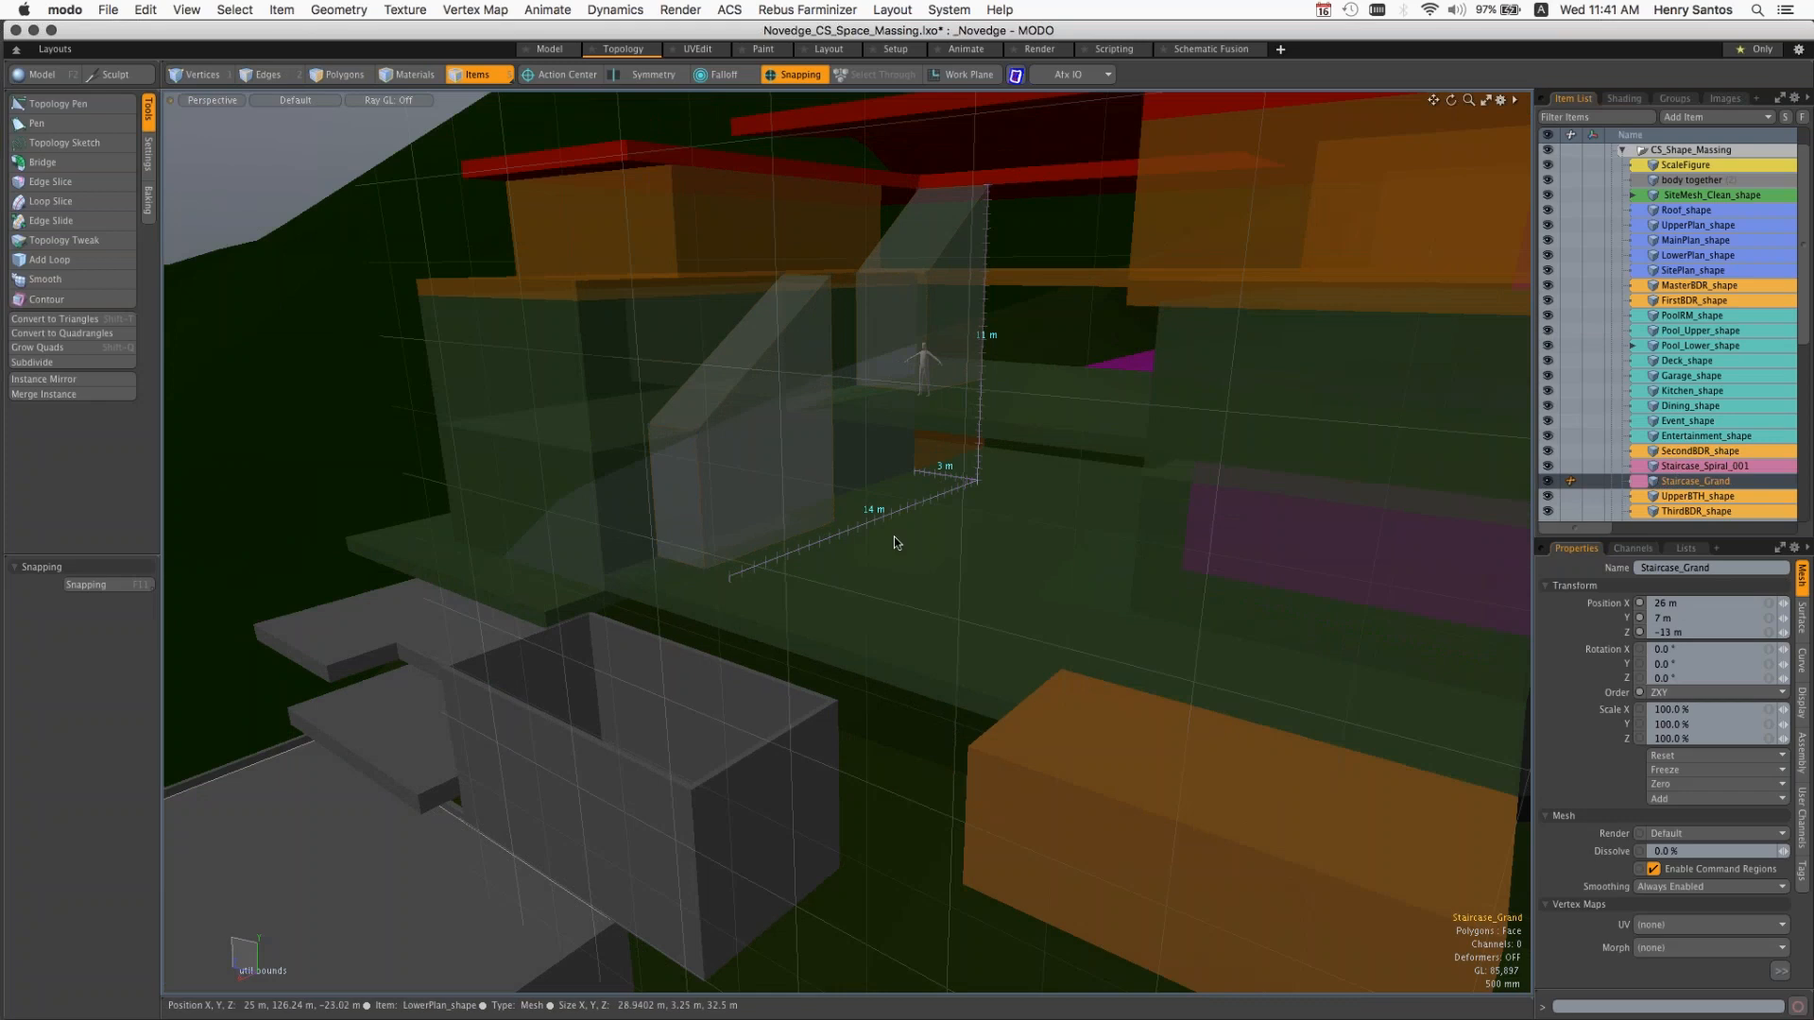
key("alt")
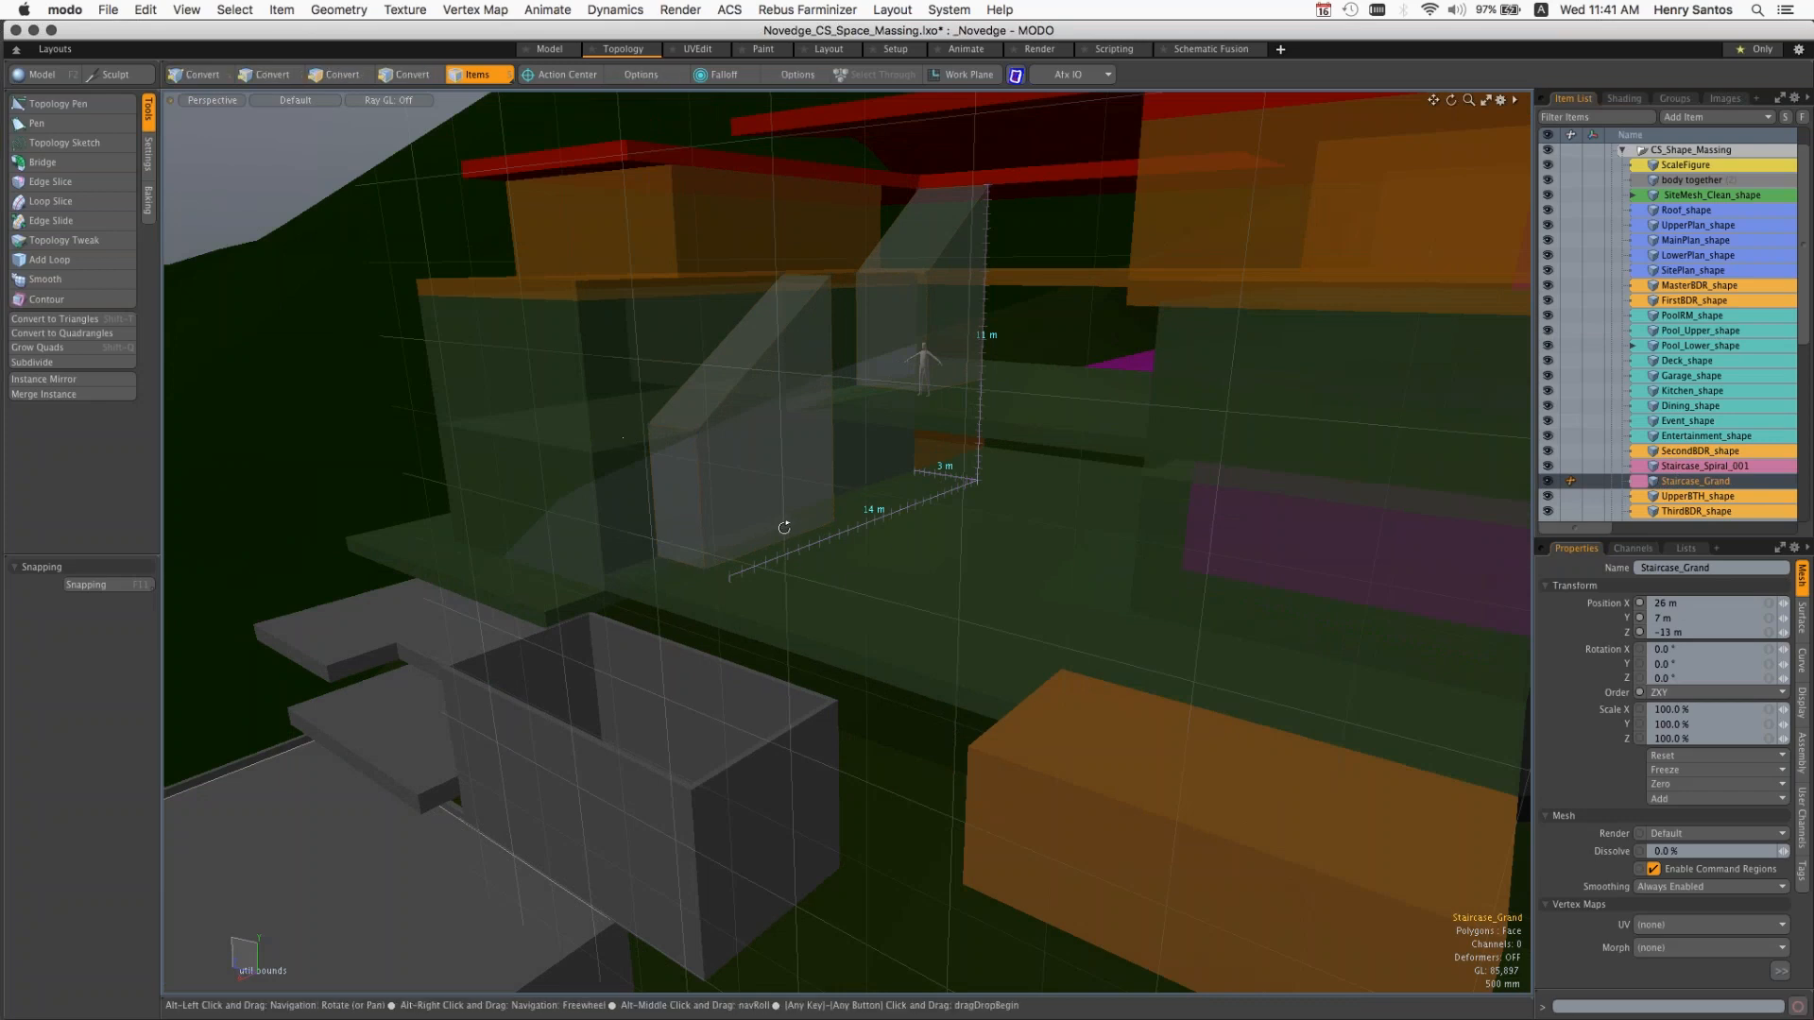
left_click_drag(784, 528, 820, 506, "alt")
left_click_drag(930, 505, 1048, 494, "alt")
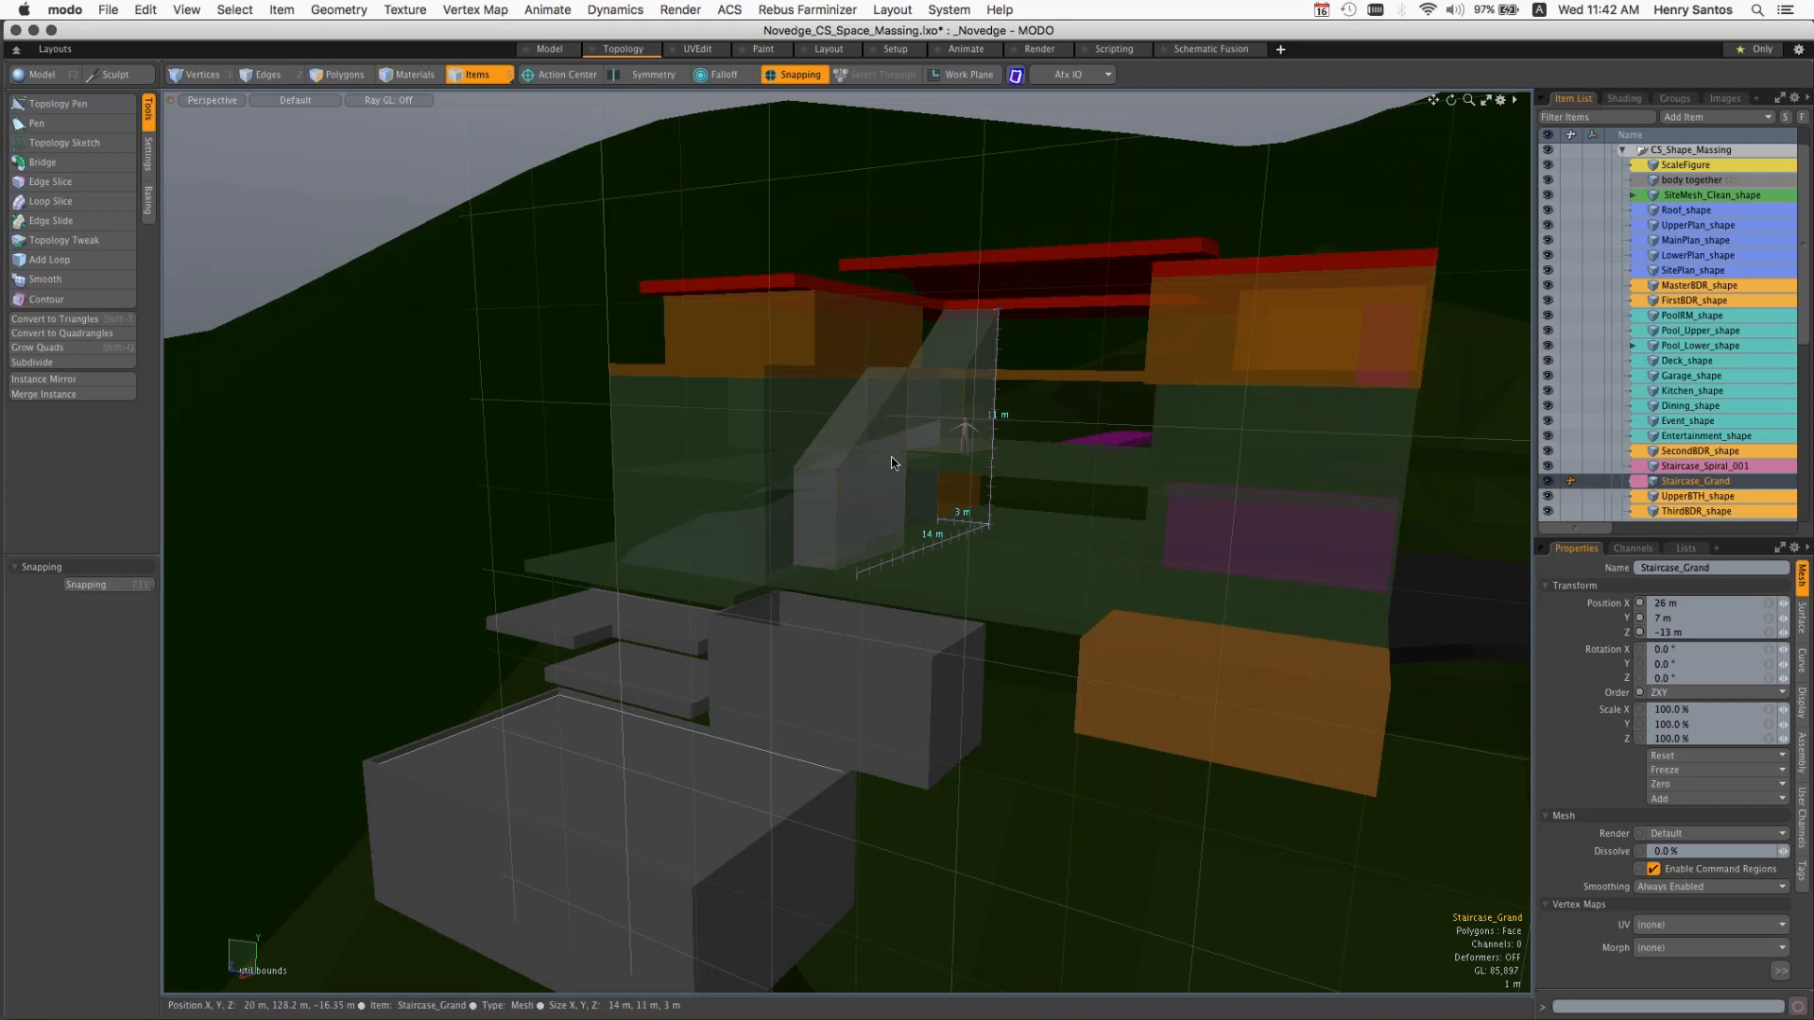
Step: Inspect the whole house massing on the hillside and collapse the Novedge_CS_Space_Massing.lxo scene in the item list
key("alt")
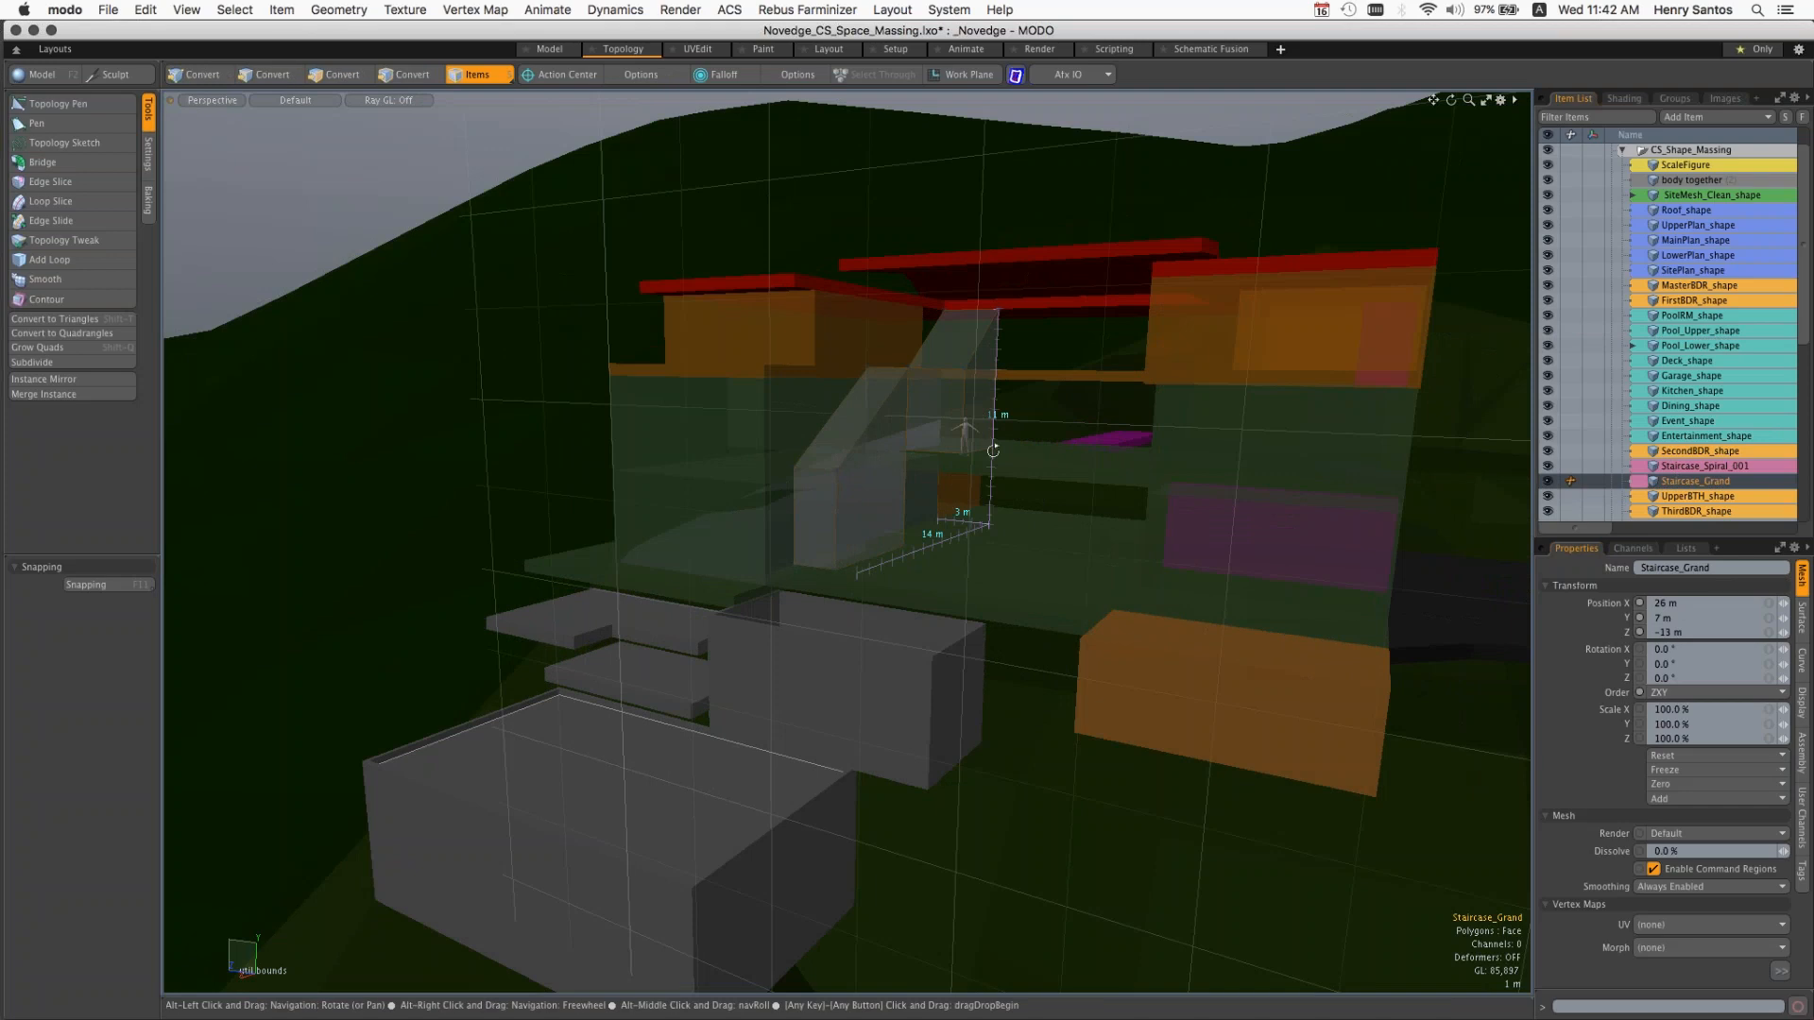
mouse_move(993, 451)
left_mouse_down("alt")
mouse_move(911, 466)
mouse_move(1012, 486)
mouse_move(971, 486)
mouse_move(1007, 439)
left_mouse_up("alt")
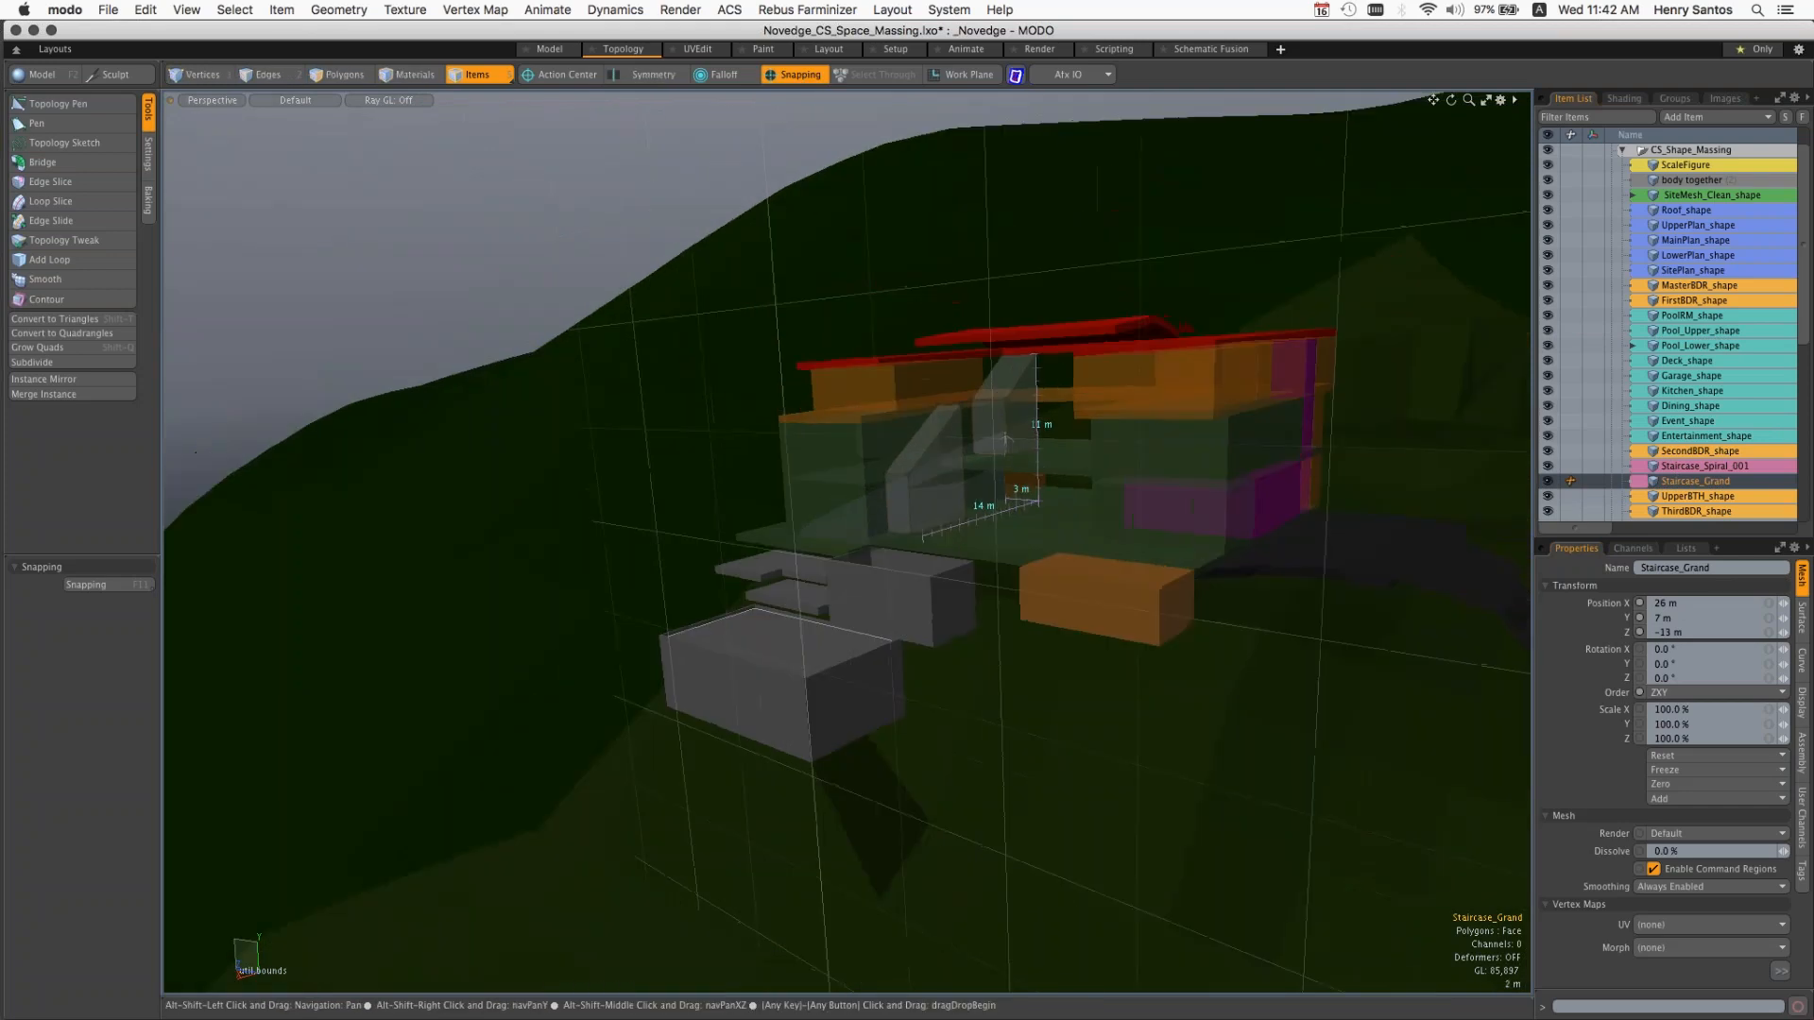
left_click_drag(1323, 411, 1210, 458, "alt+shift")
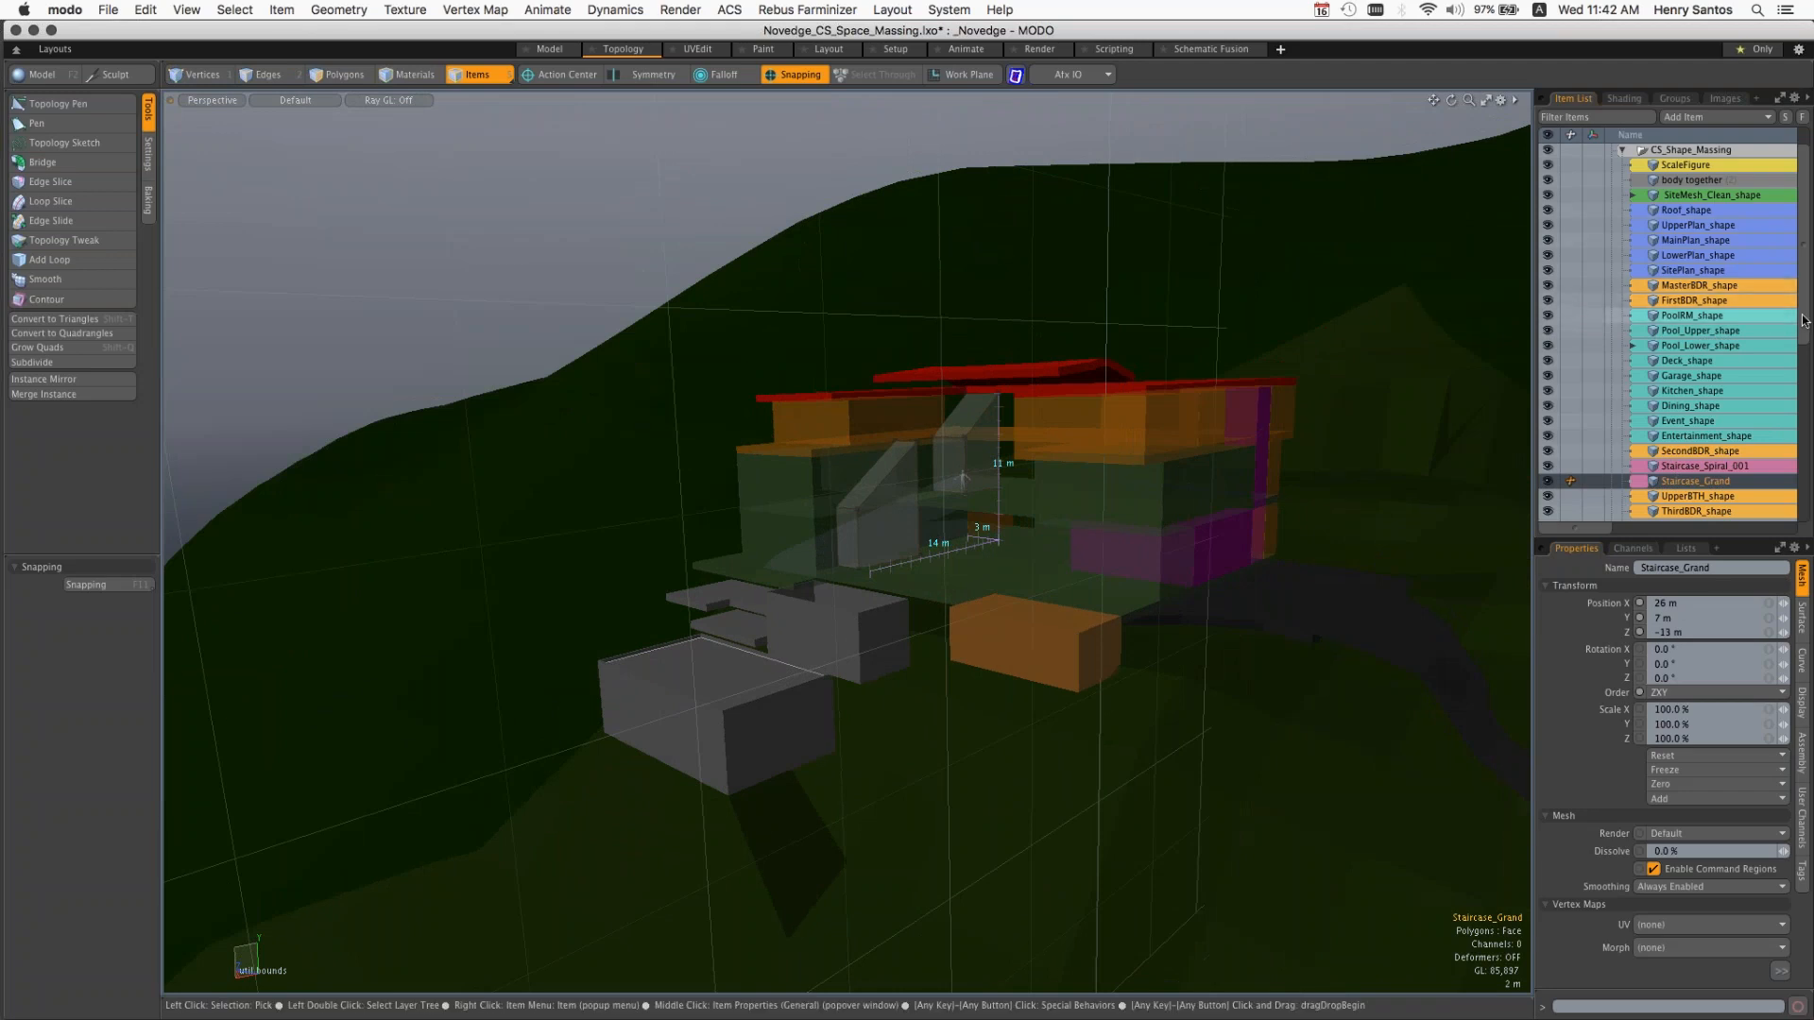
scroll(1805, 321, "up", 2)
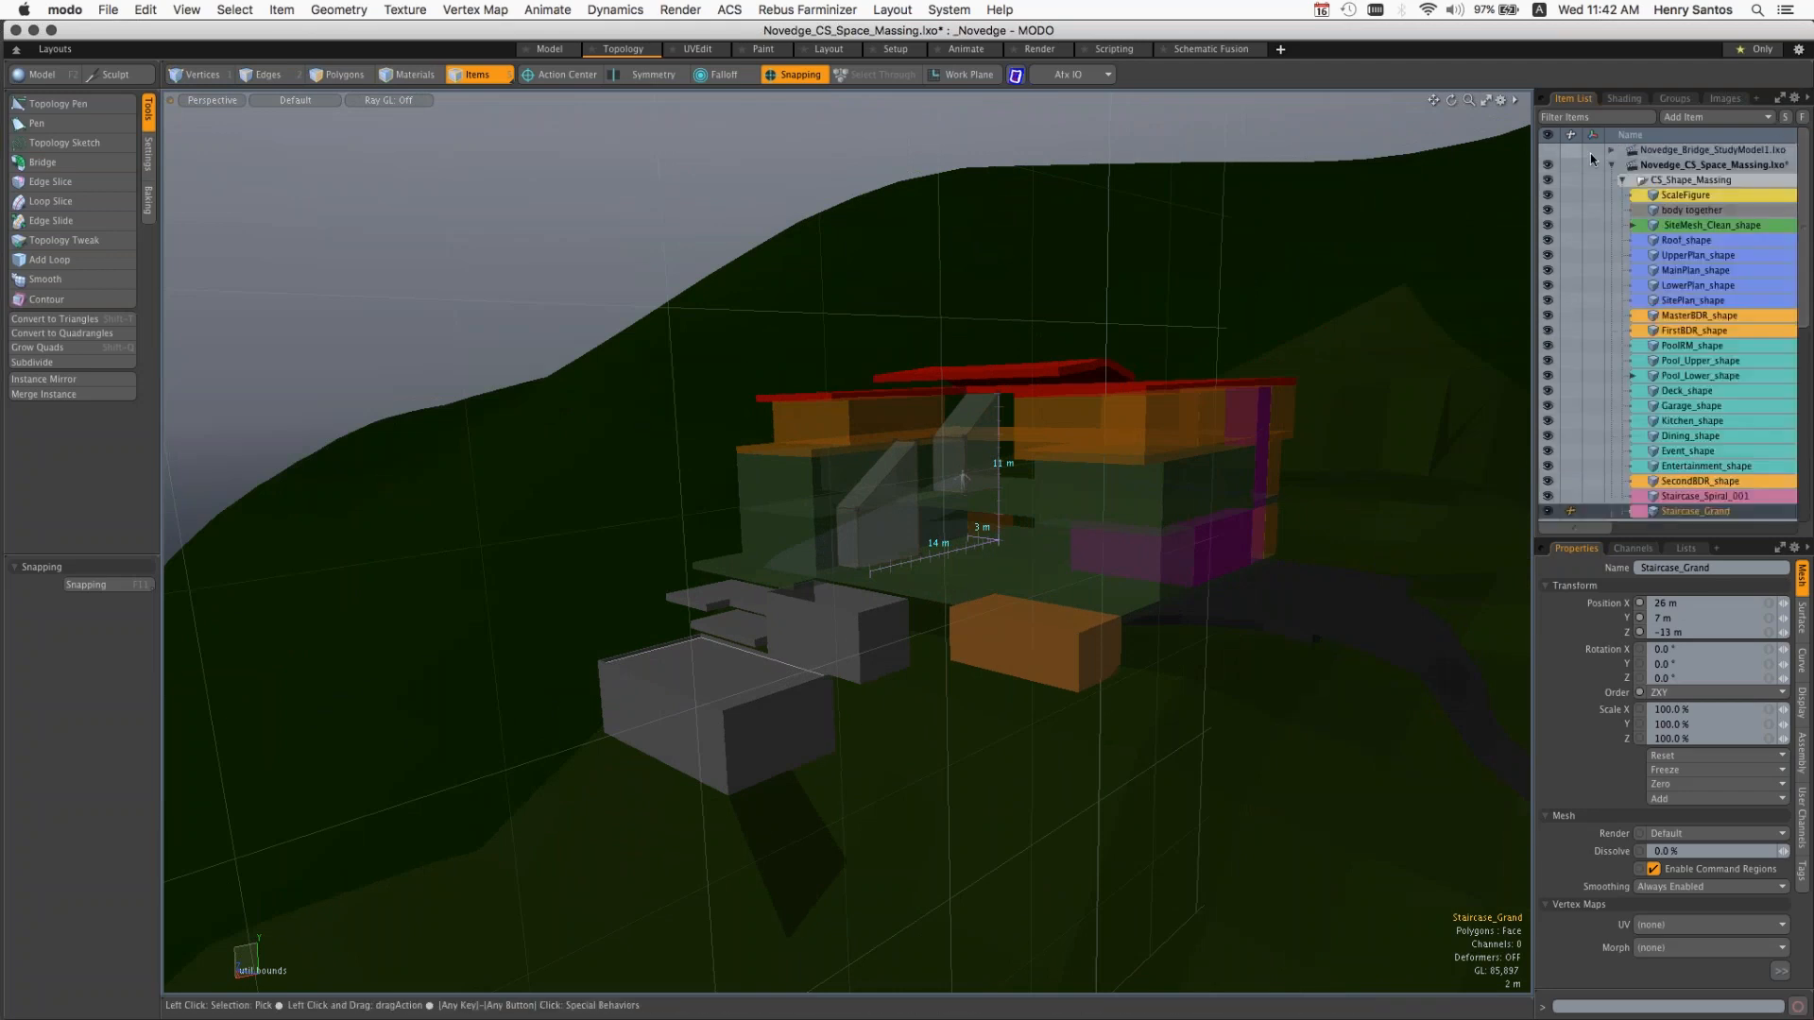
left_click(1611, 165)
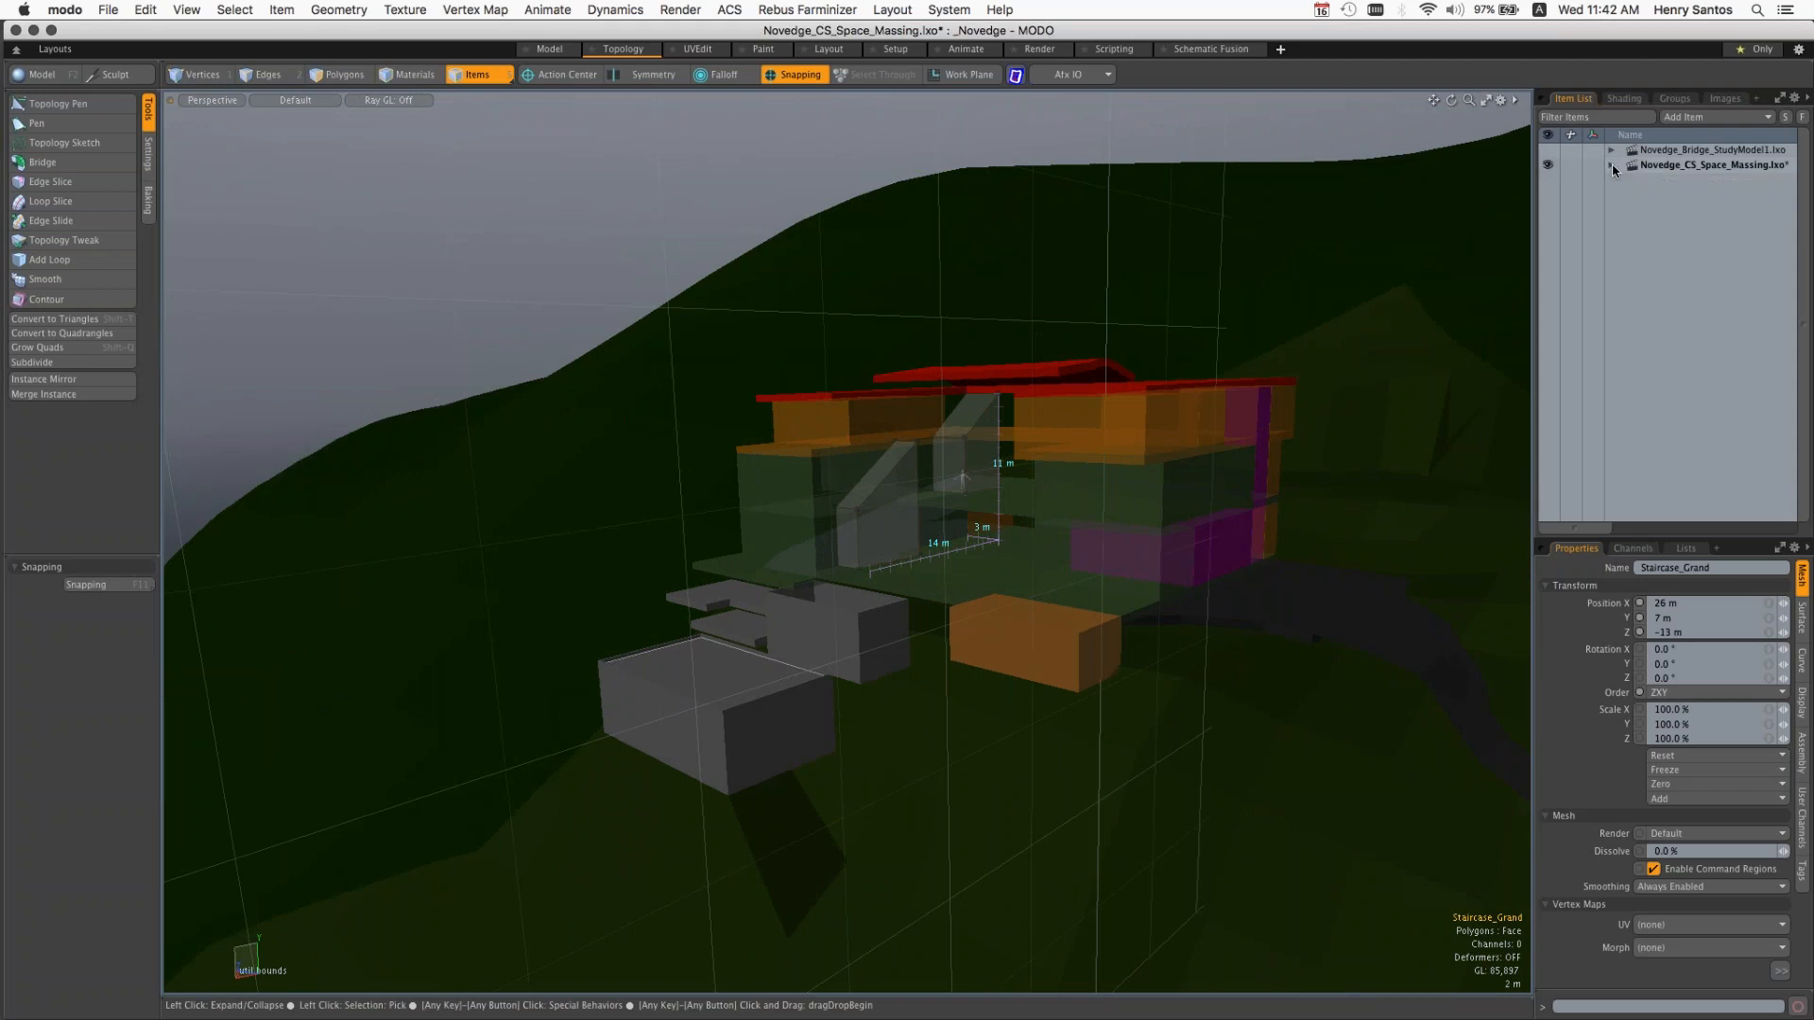
Step: Try to open the WIP_Novedge_MFuse_BldgEnvlp1.lxo scene from the Scenes folder
left_click(107, 10)
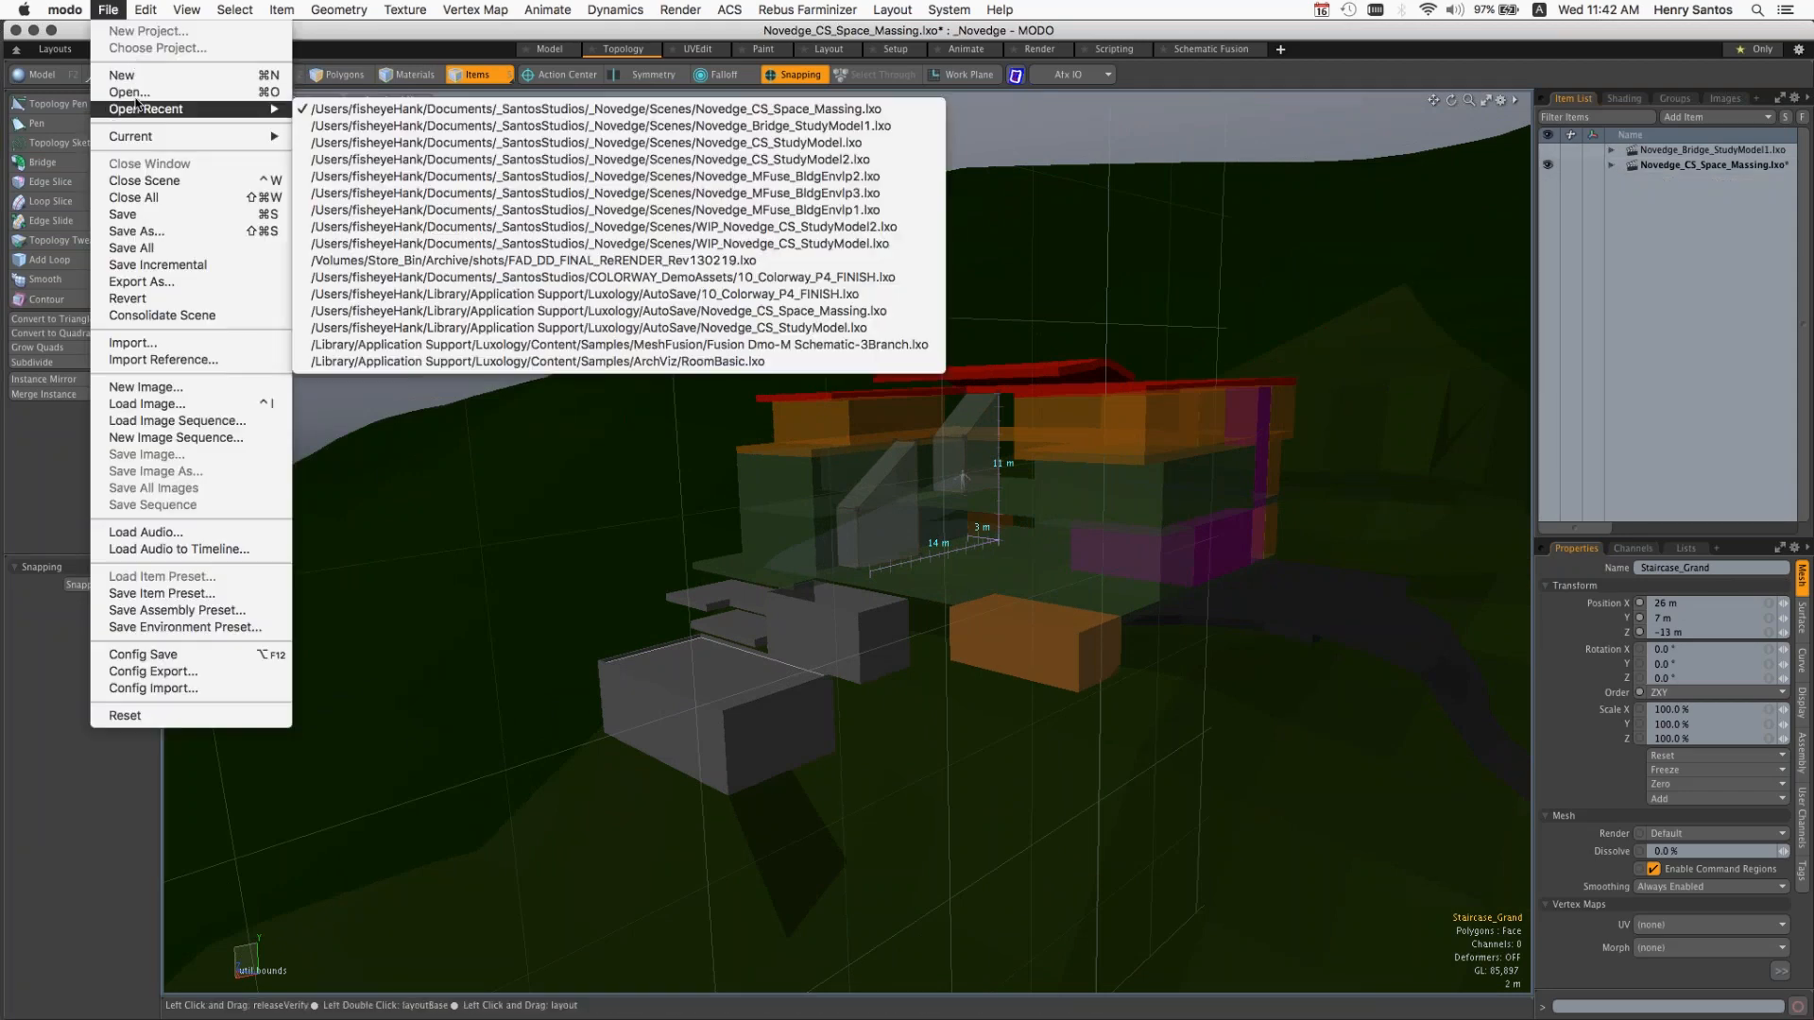
left_click(132, 92)
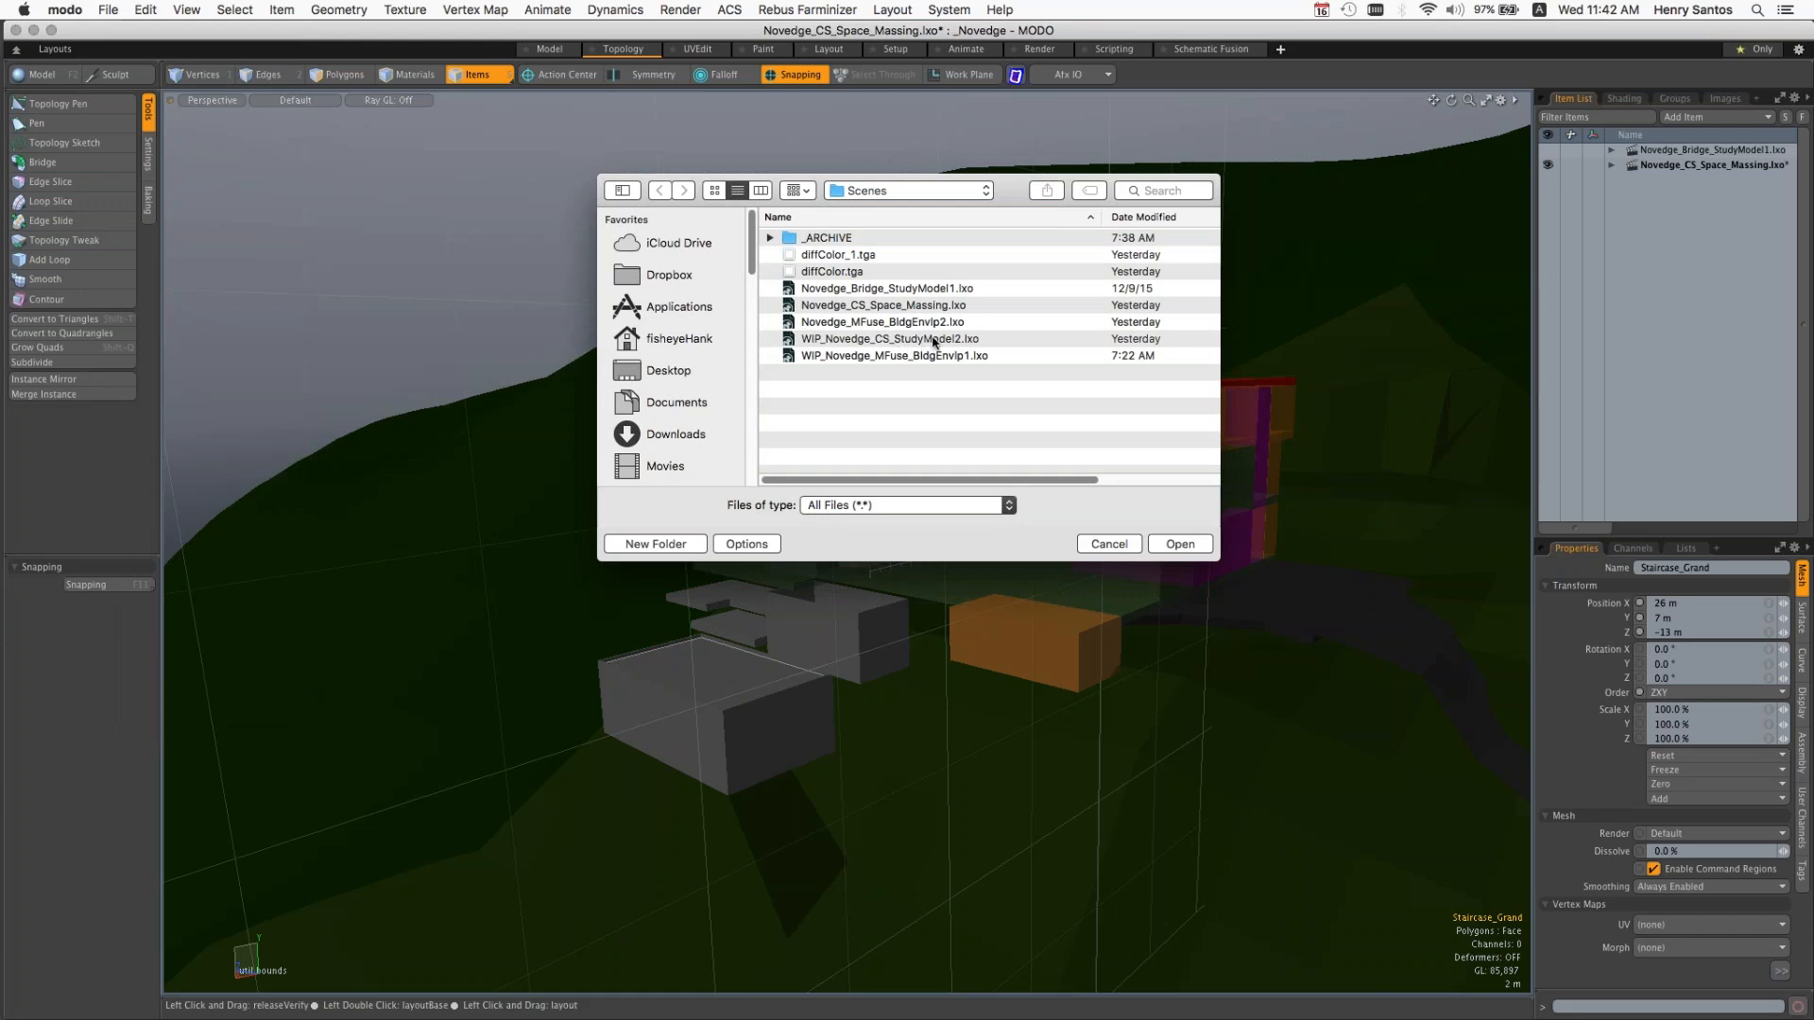
left_click(935, 357)
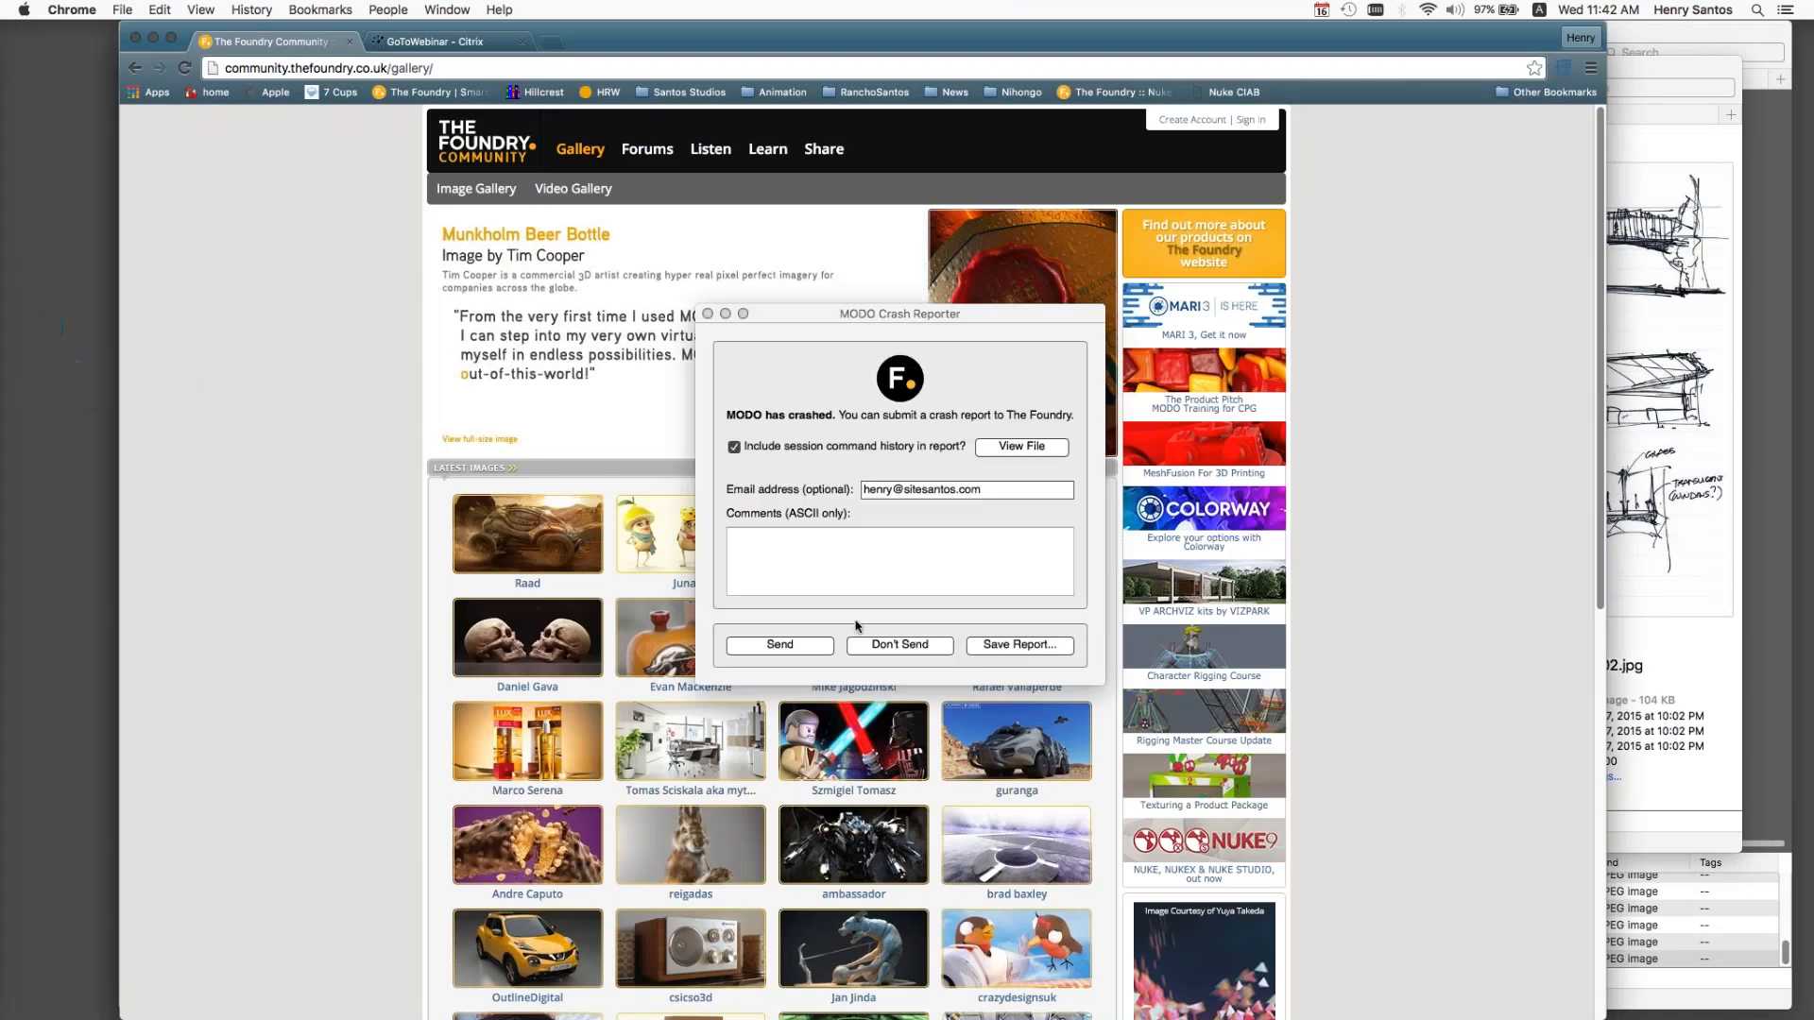
Step: Dismiss the crash reporter without sending a report and relaunch MODO
left_click(909, 643)
mouse_move(19, 416)
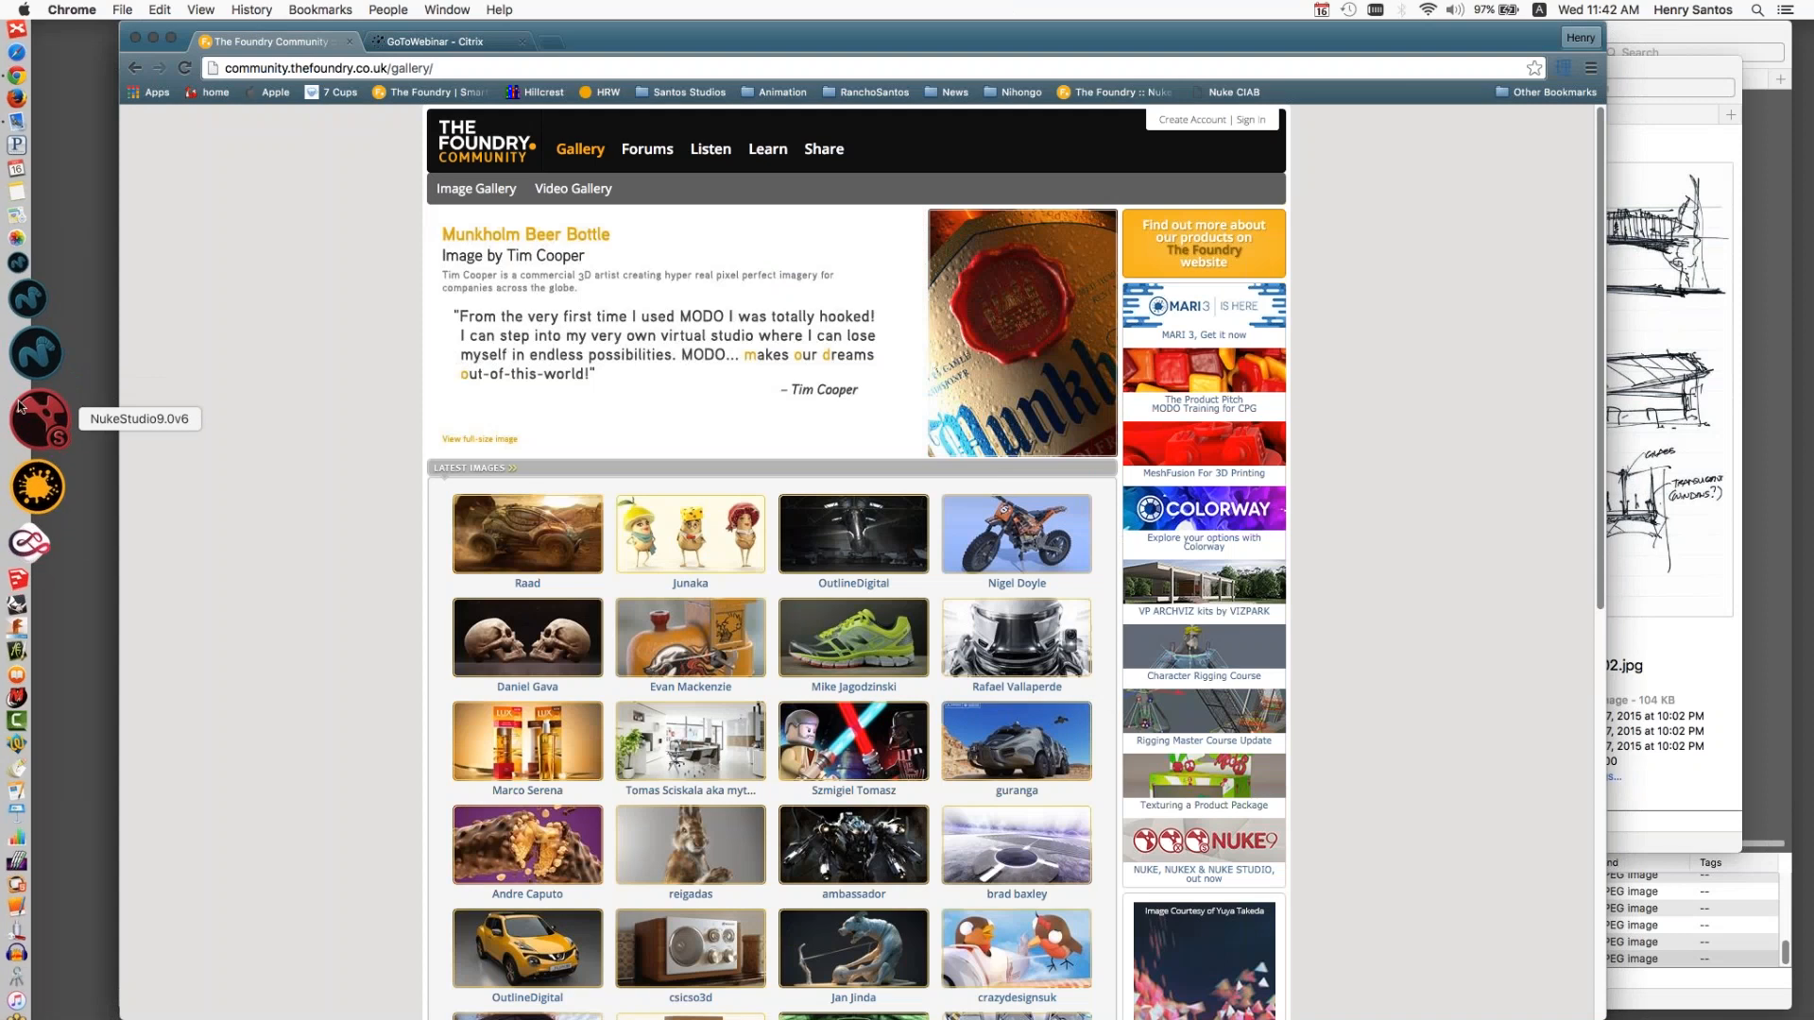
left_click(38, 405)
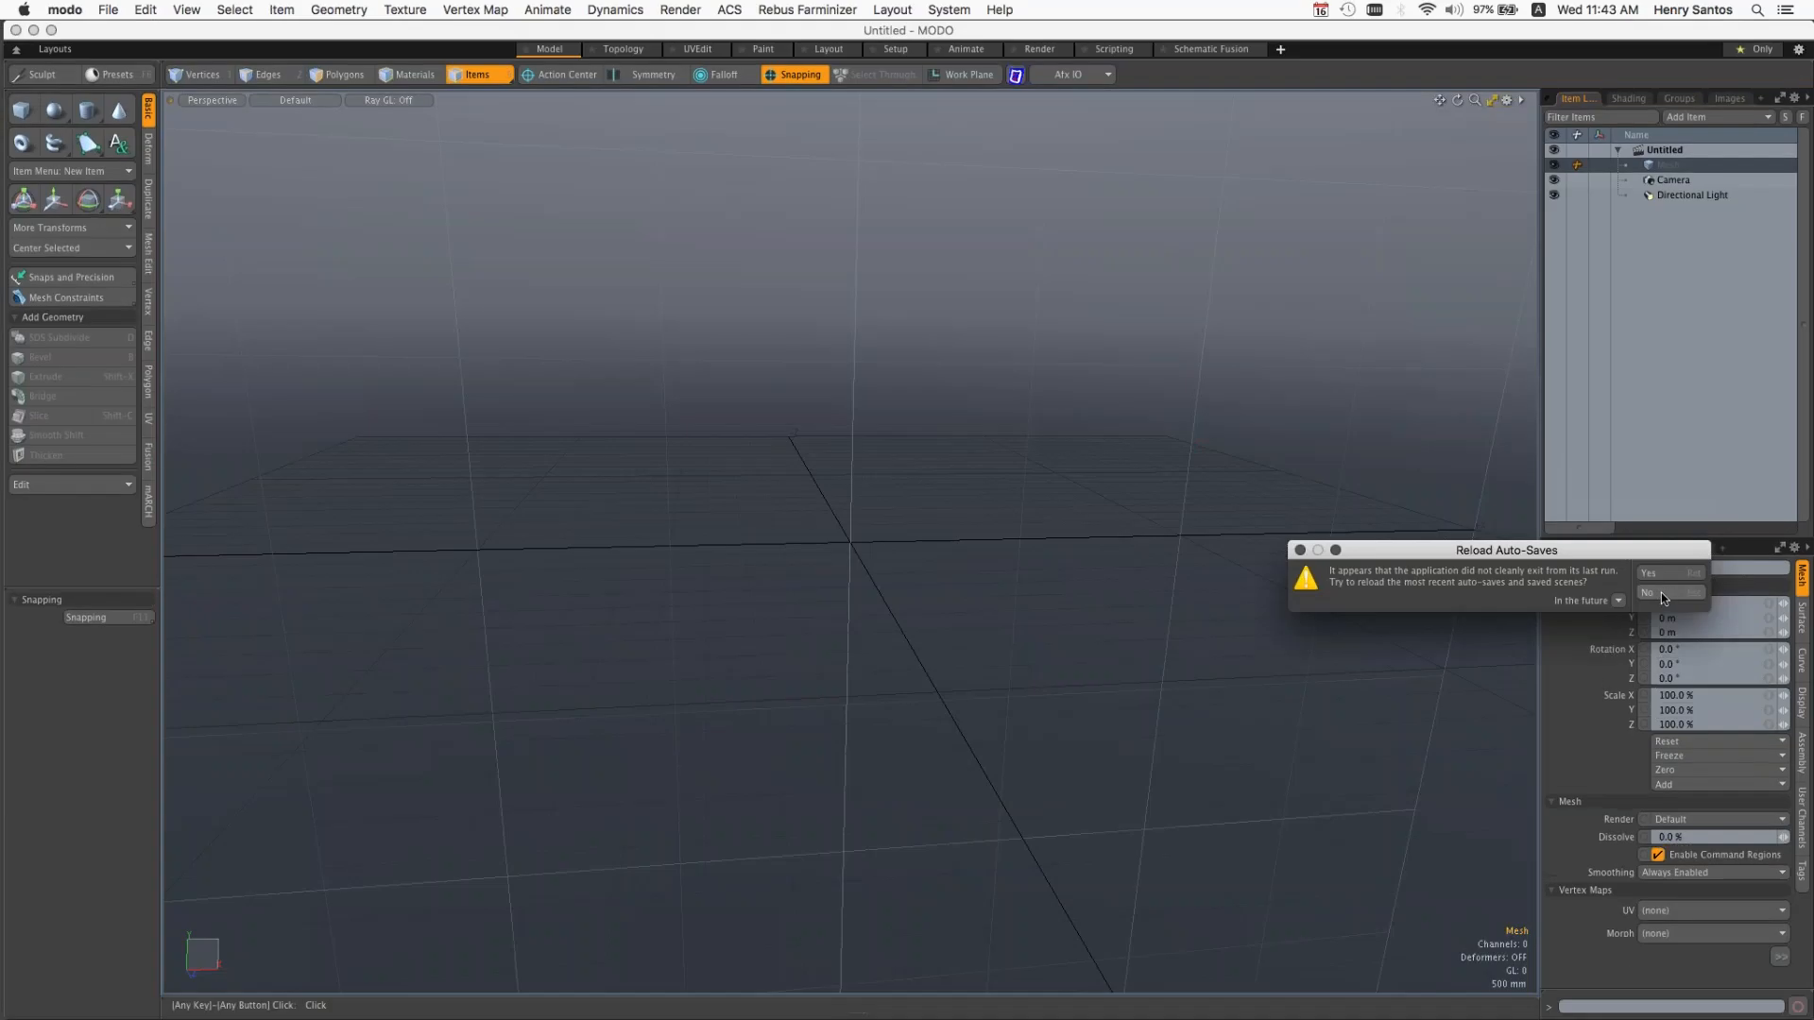
left_click(1661, 592)
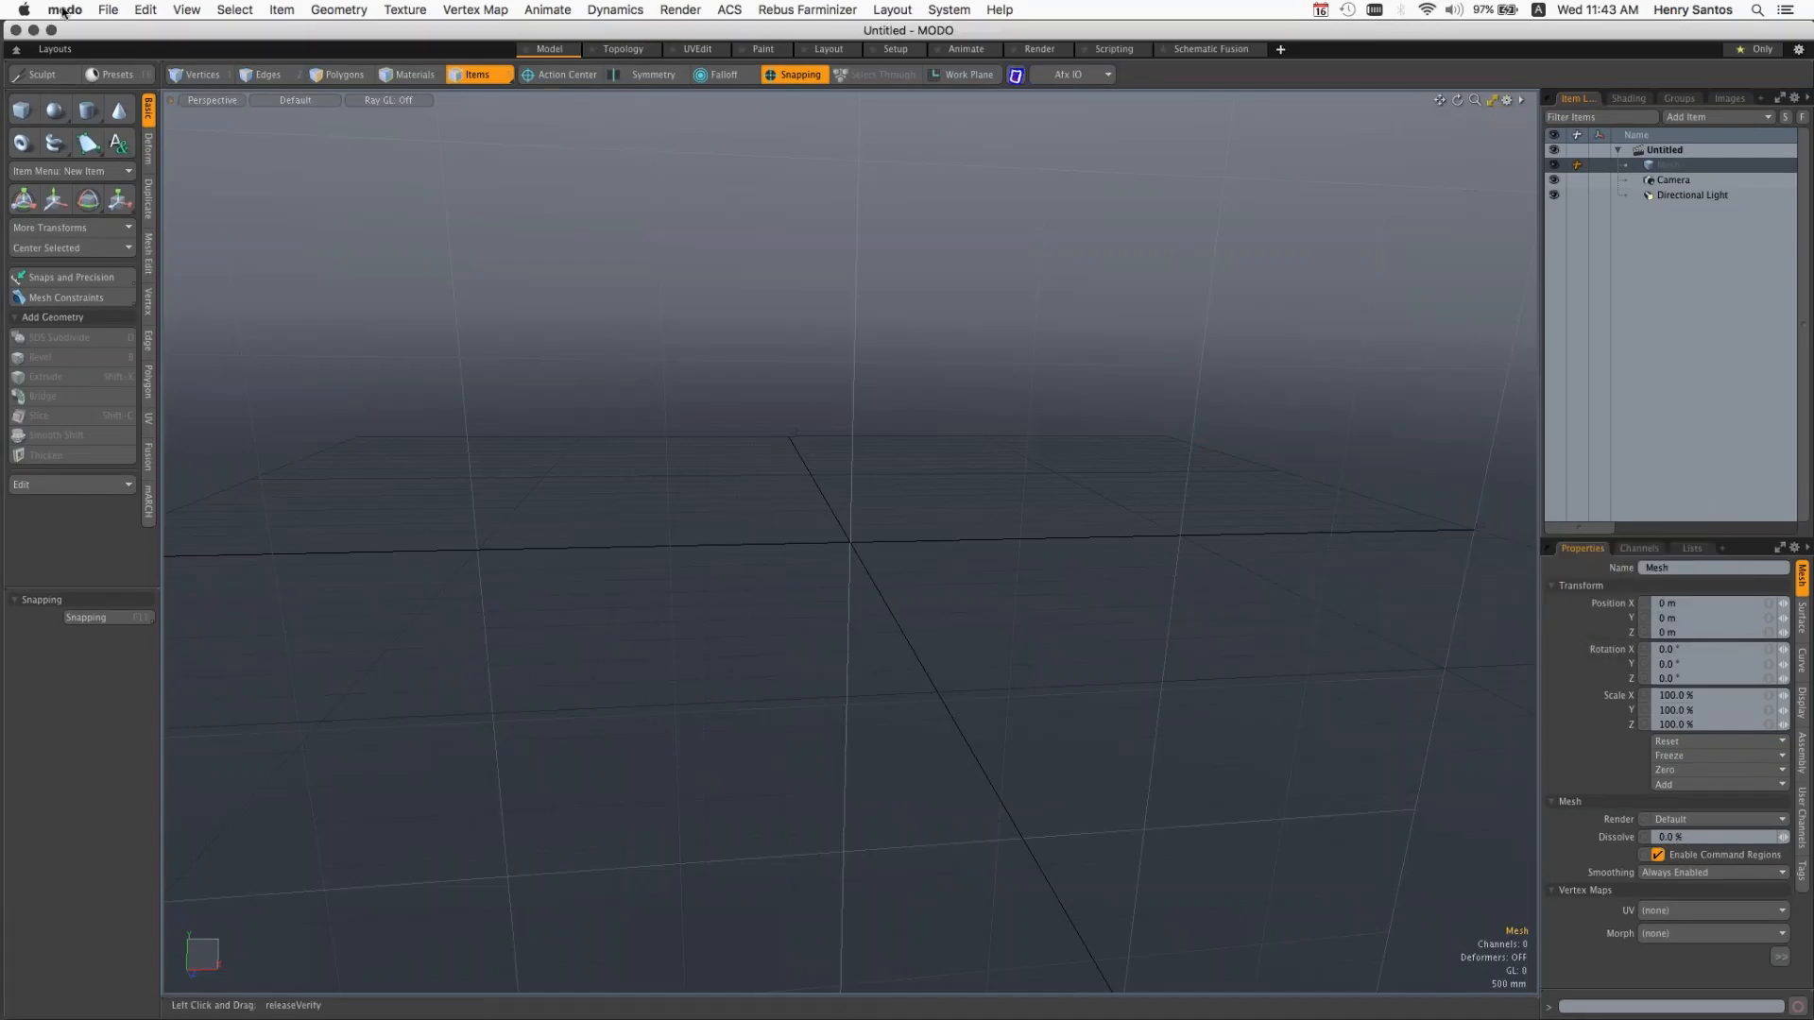
left_click(108, 9)
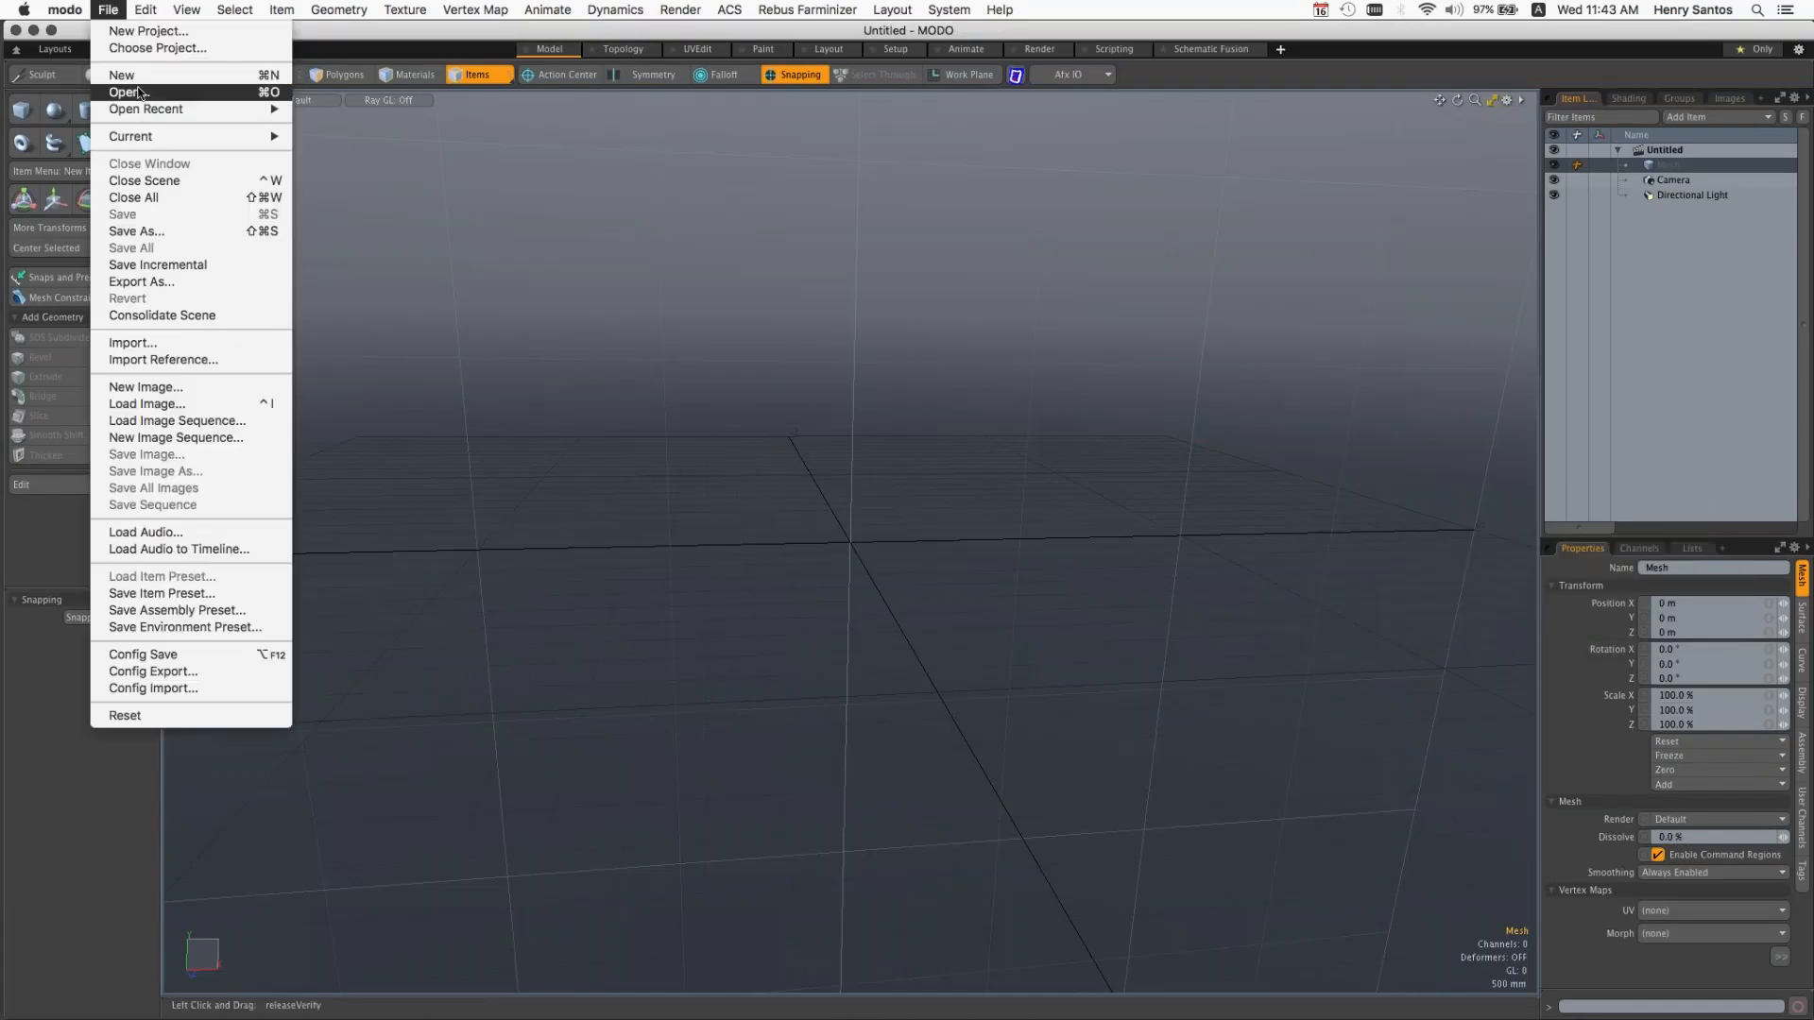
mouse_move(234, 9)
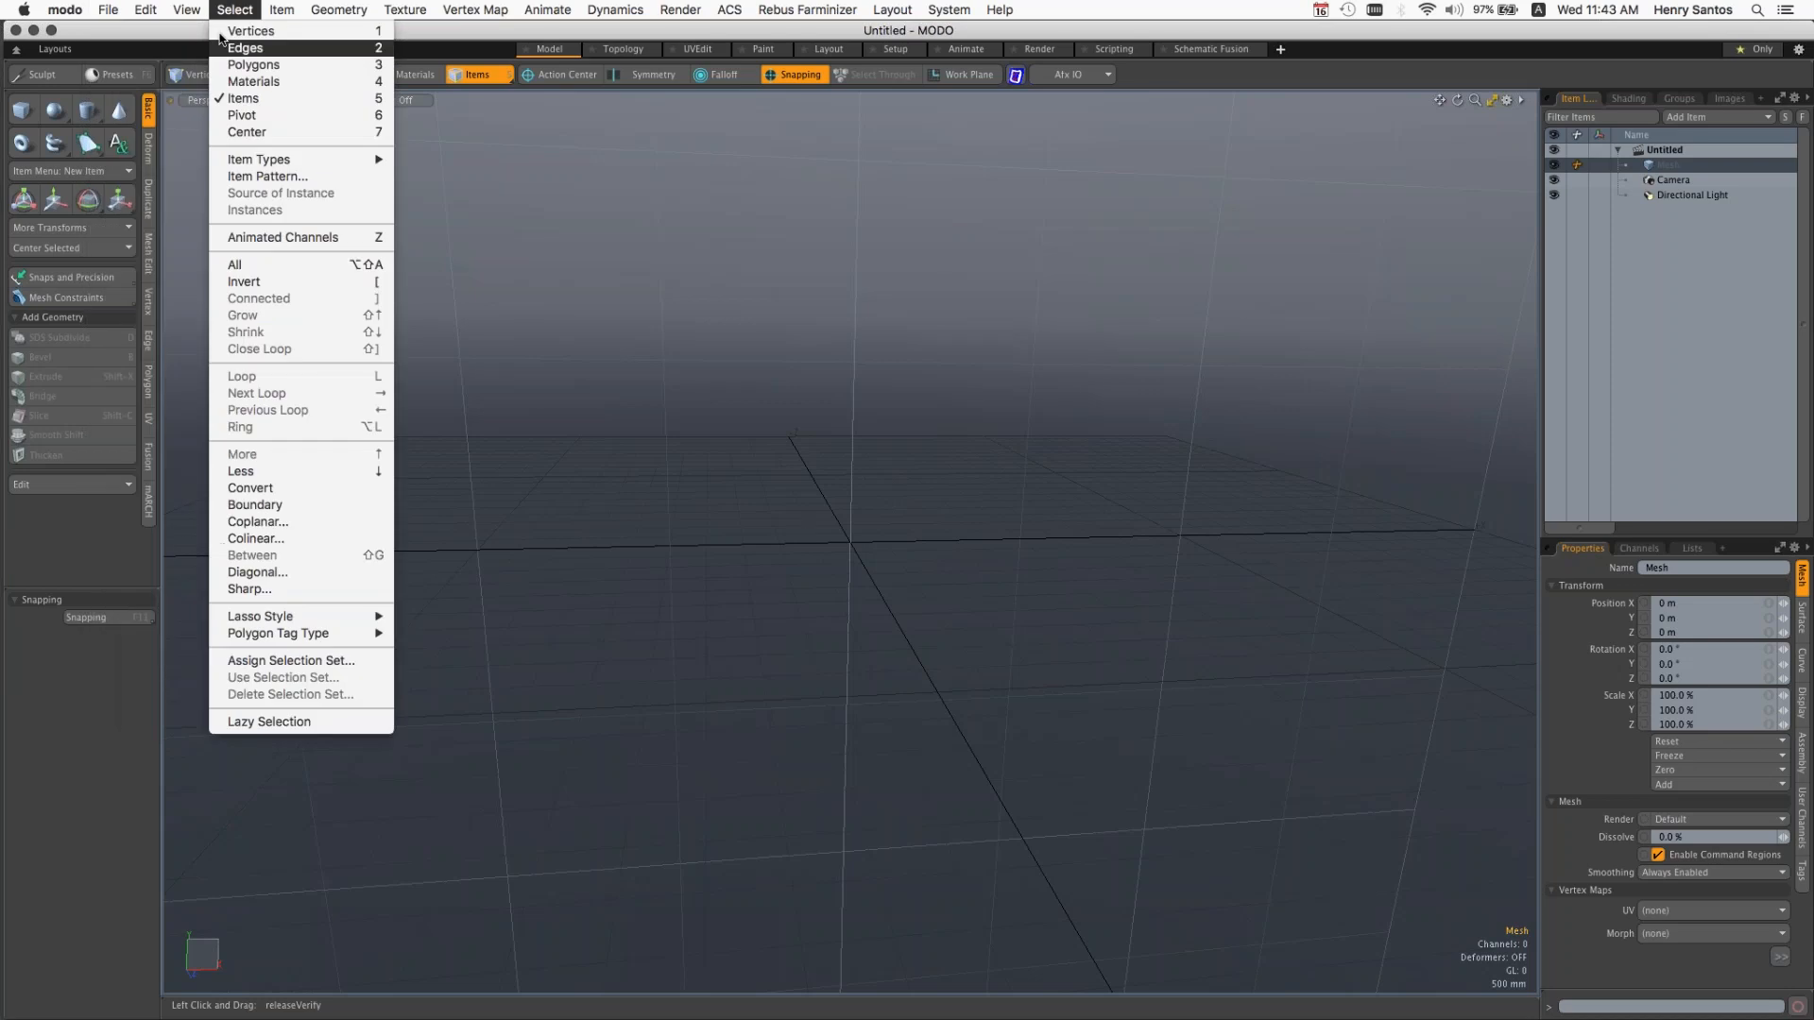
left_click(99, 11)
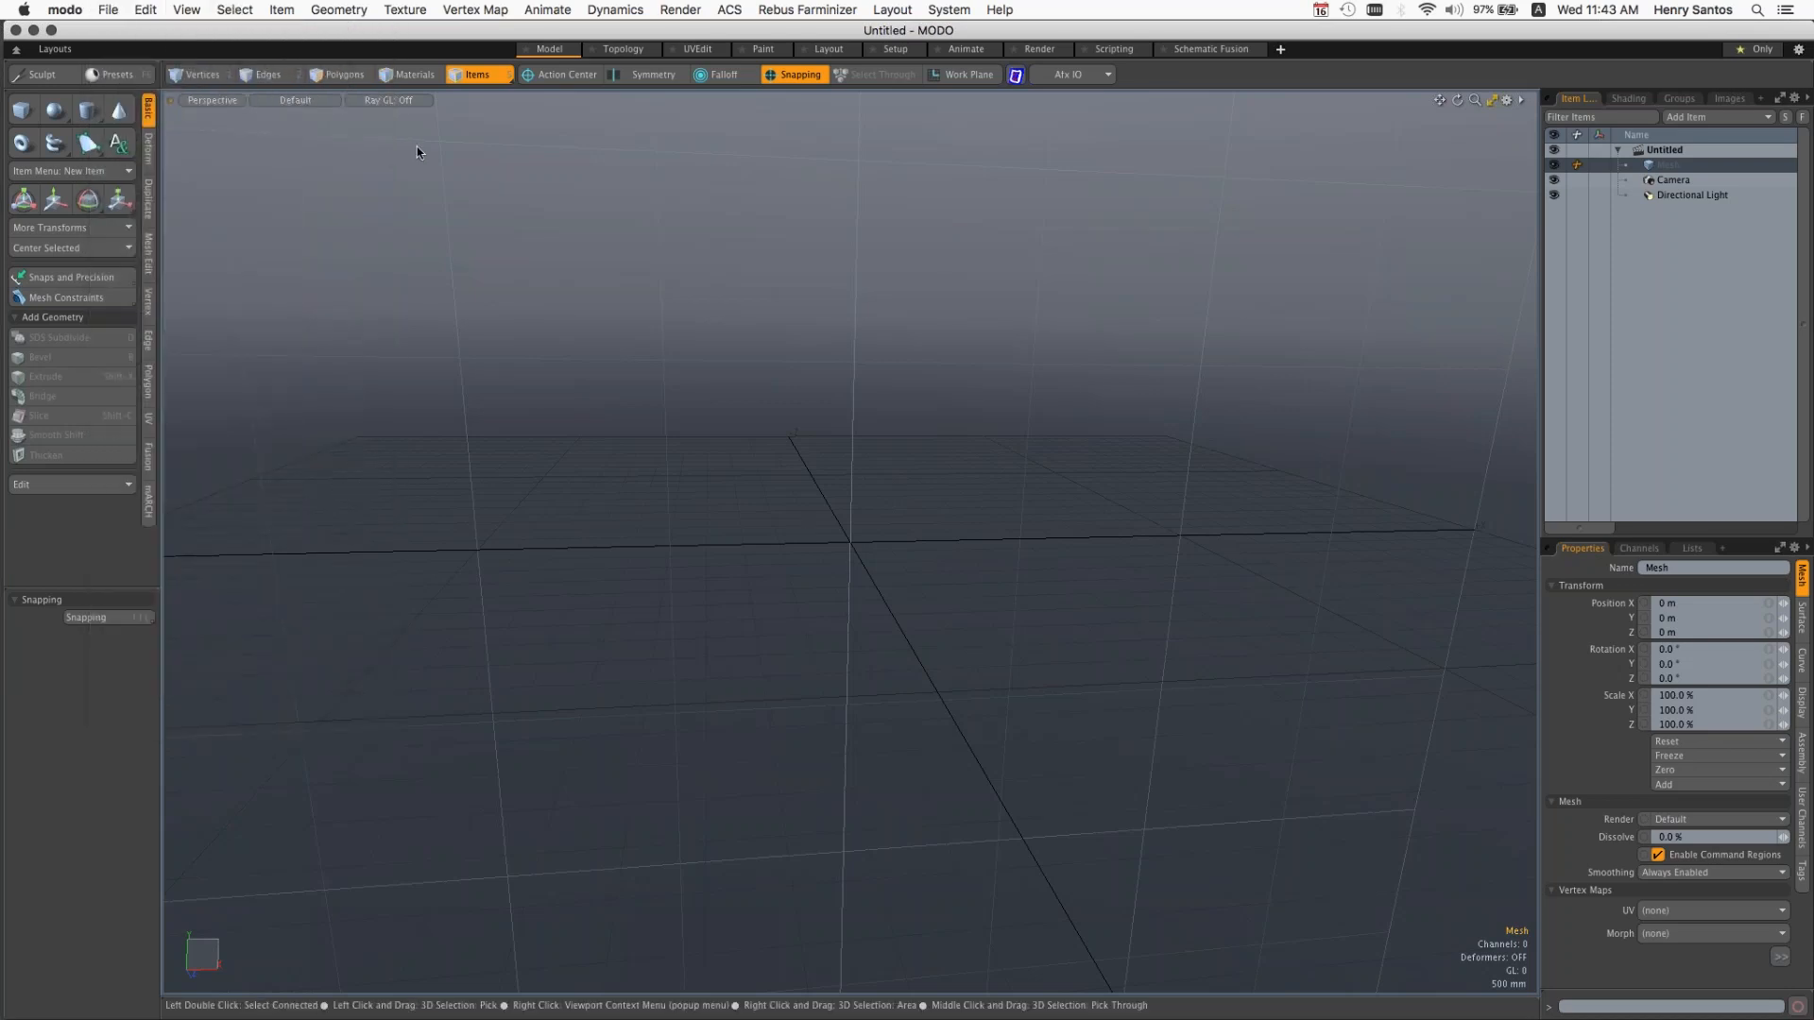
Step: Start choosing a project and browse to the _SantosStudios folder inside Documents
left_click(108, 9)
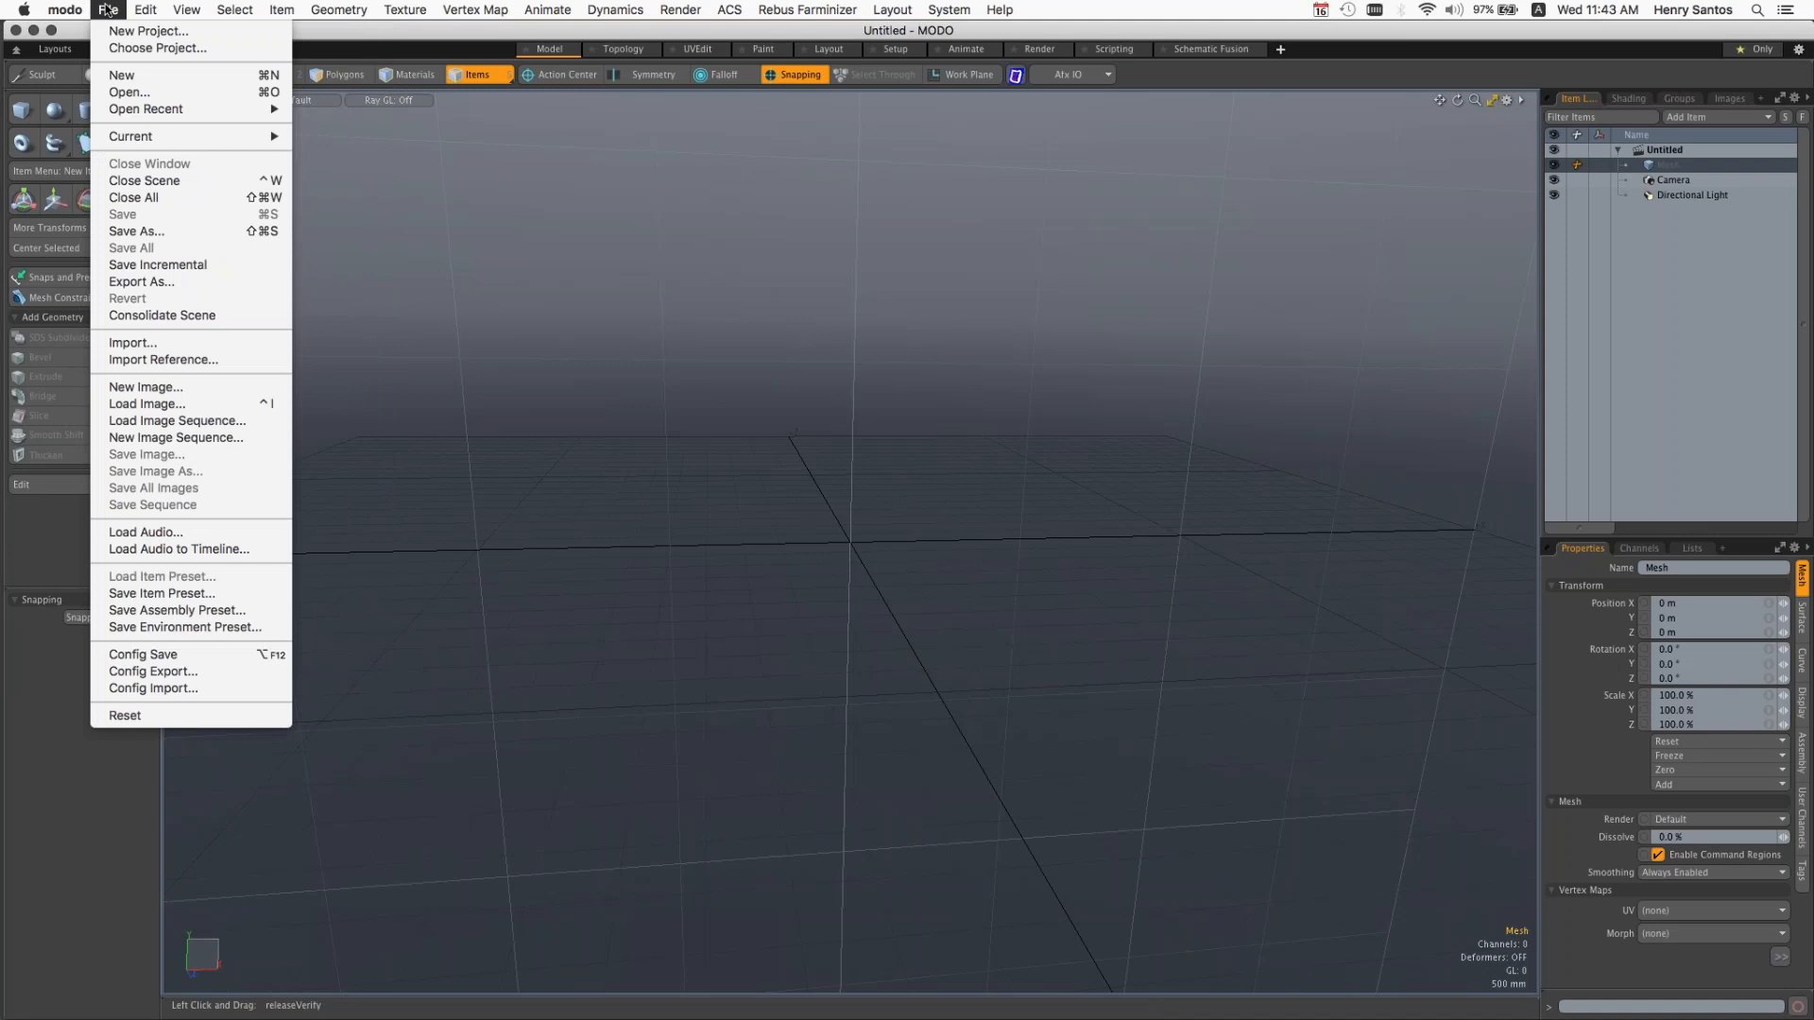
left_click(138, 49)
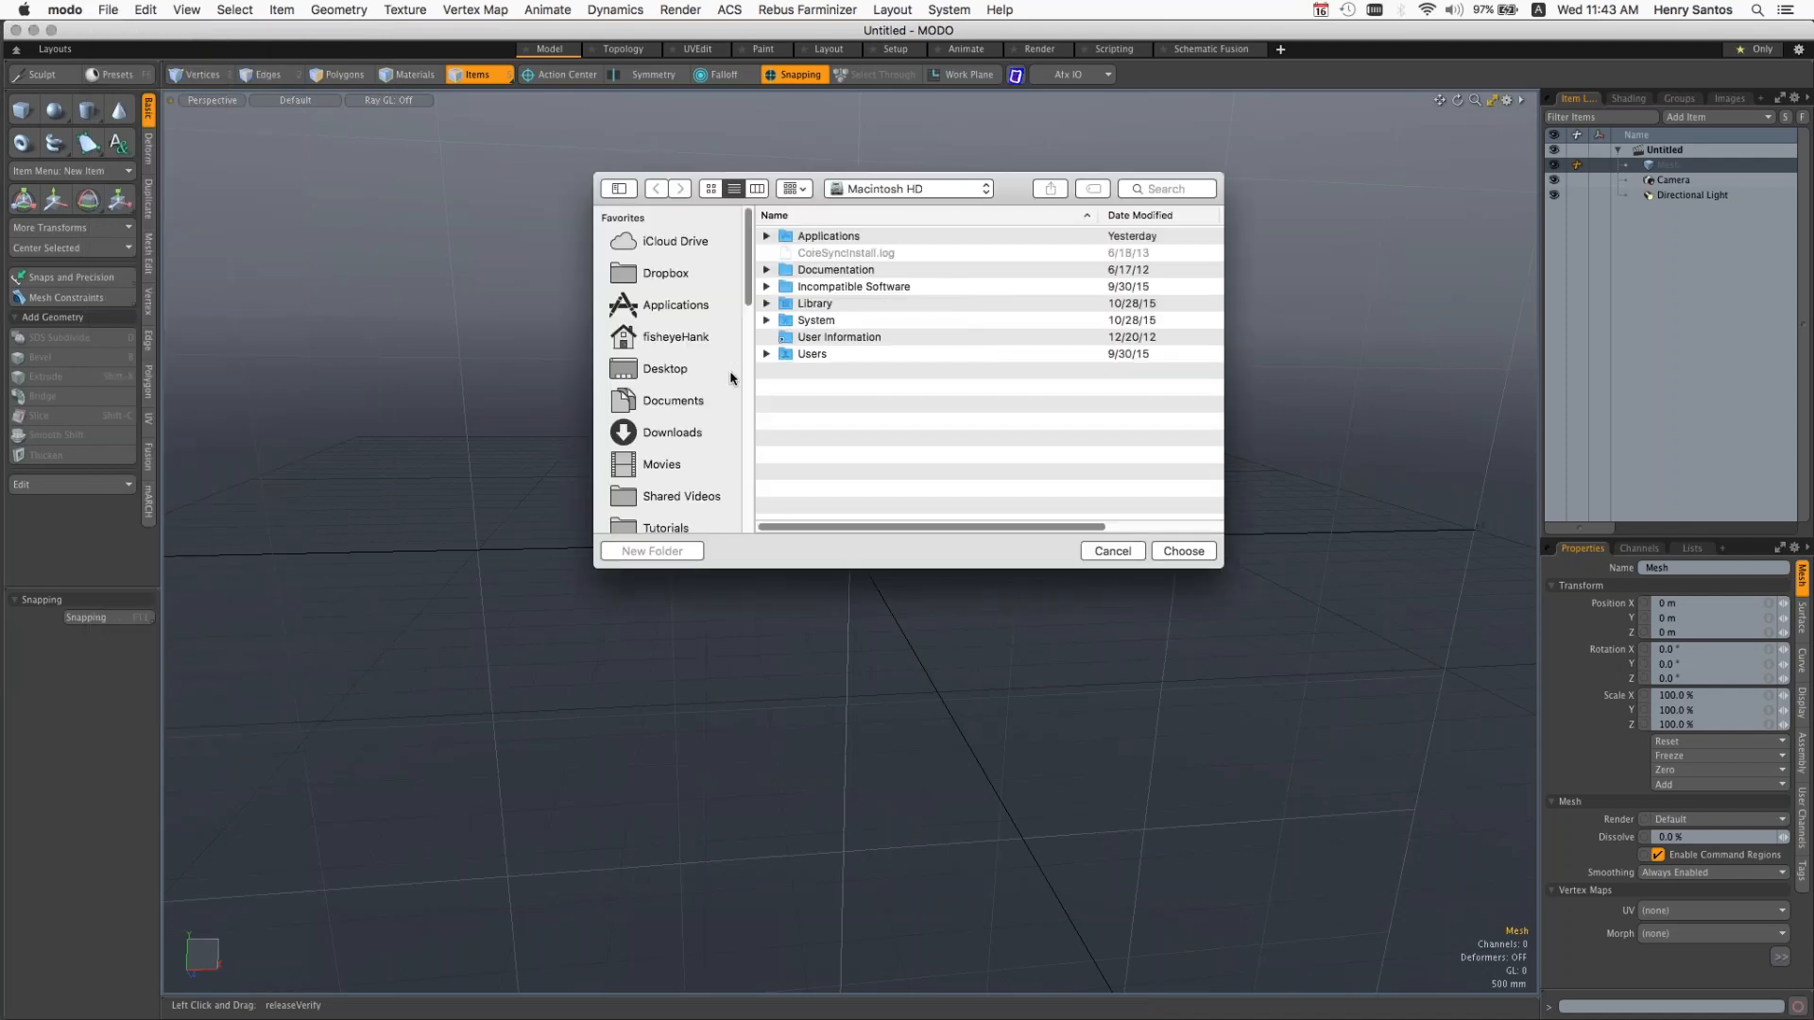
left_click(884, 192)
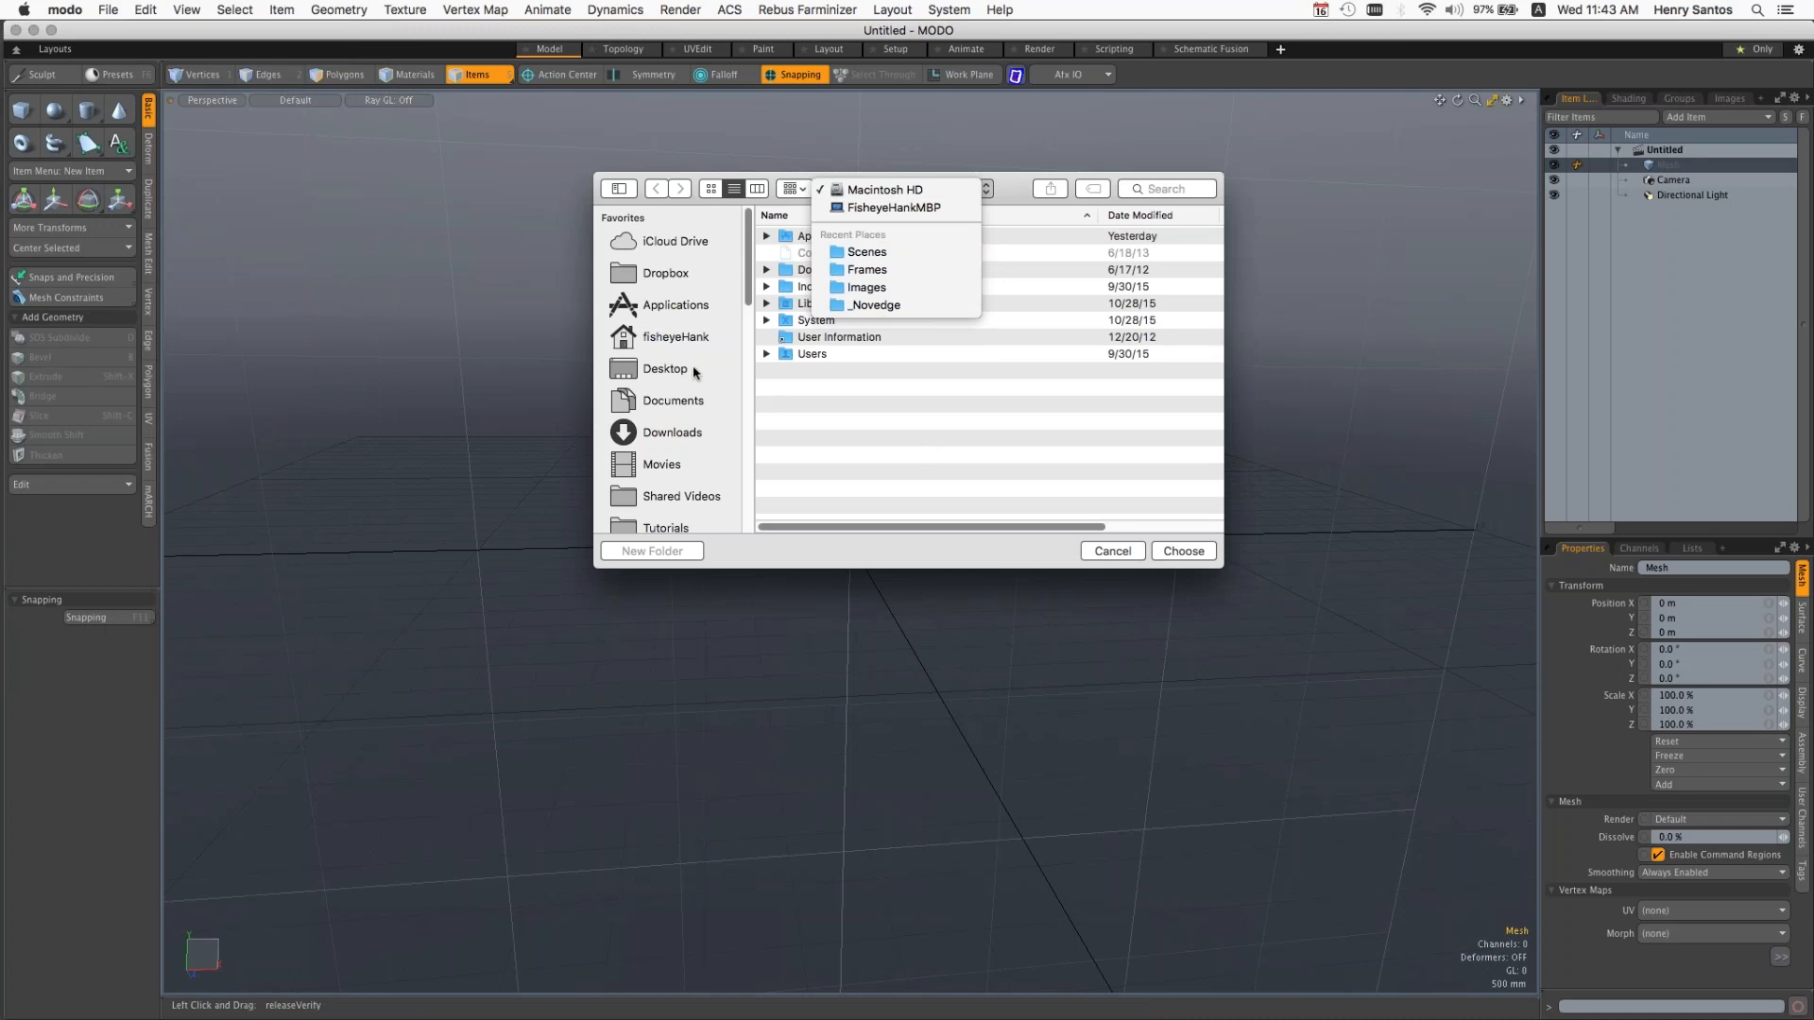
left_click(688, 405)
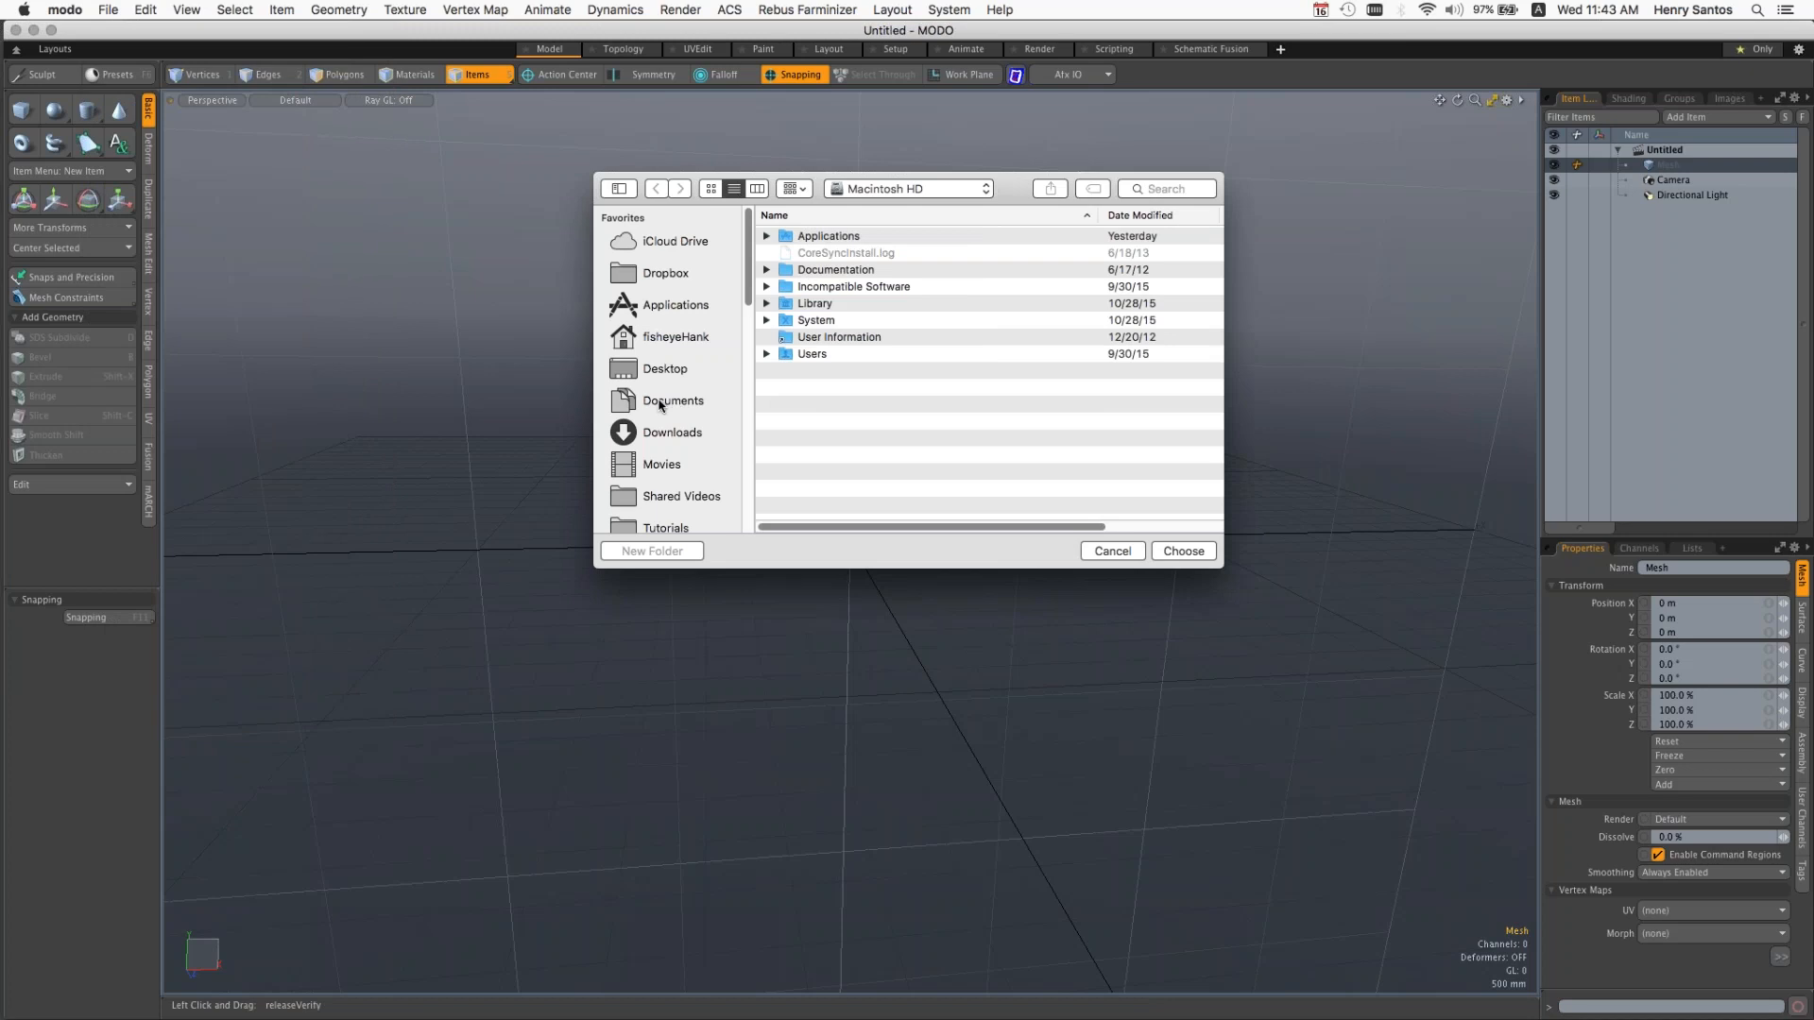
left_click(675, 402)
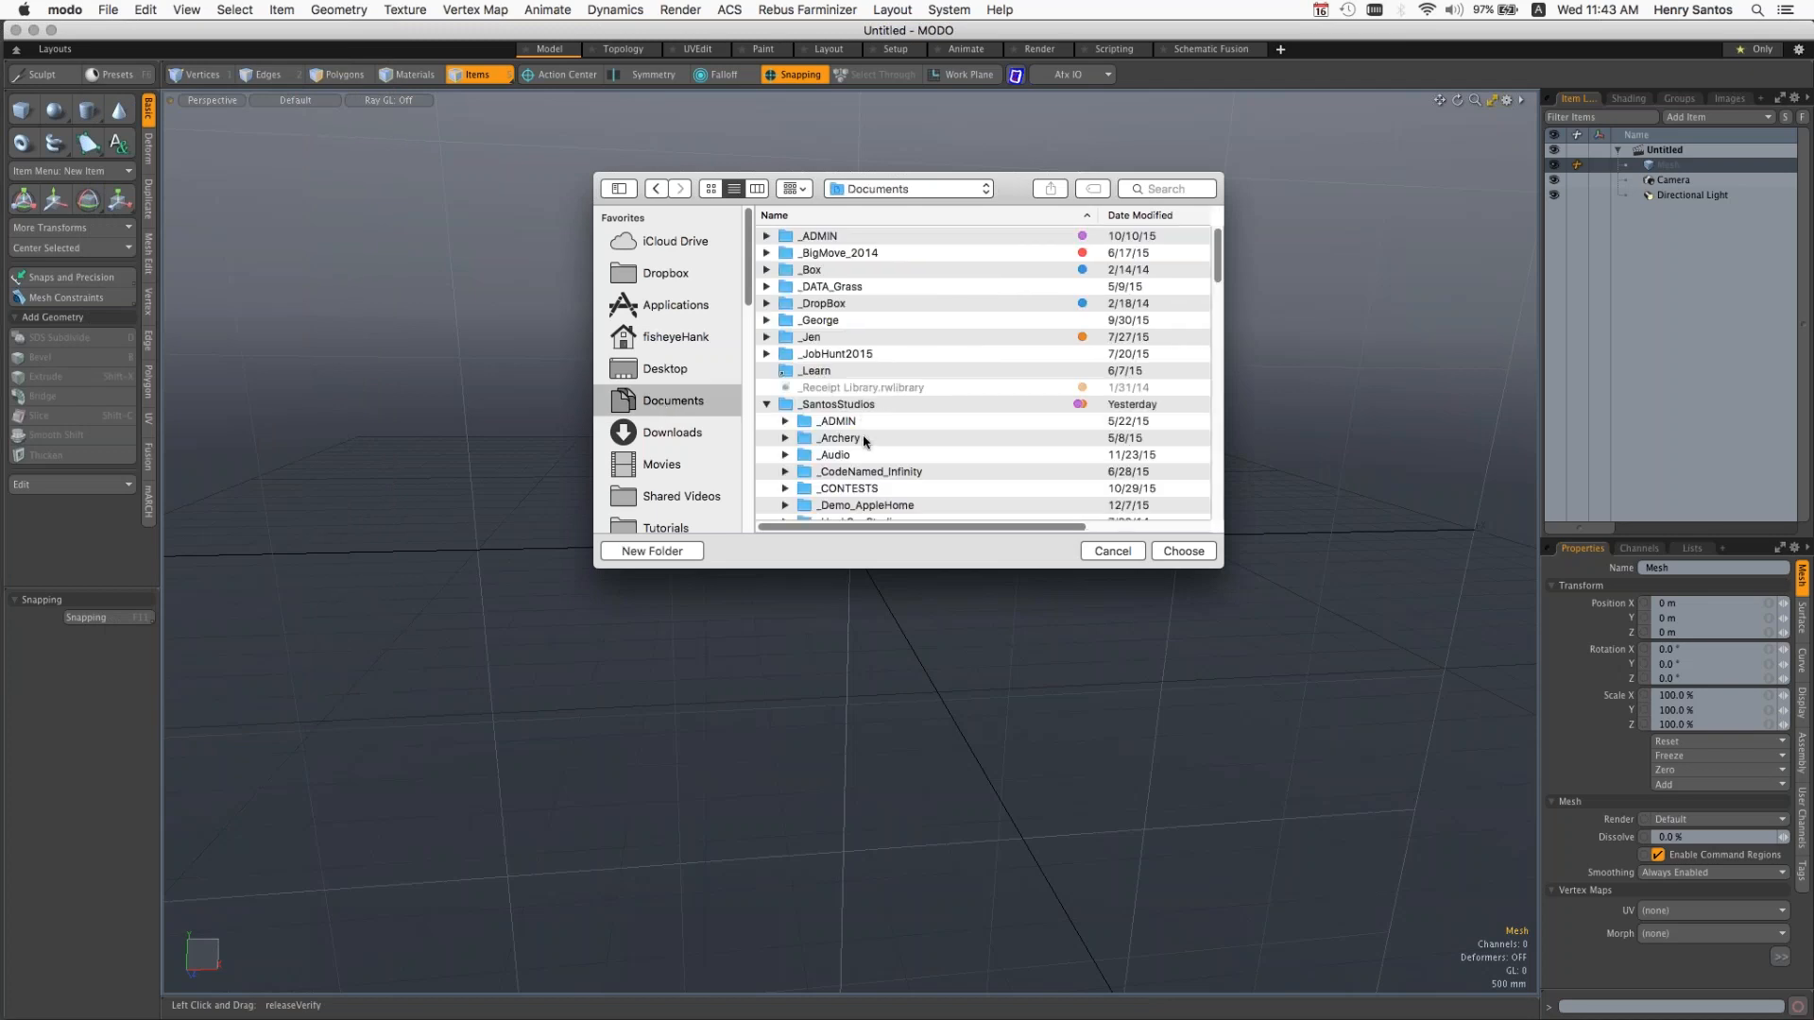
left_click(858, 407)
double_click(851, 407)
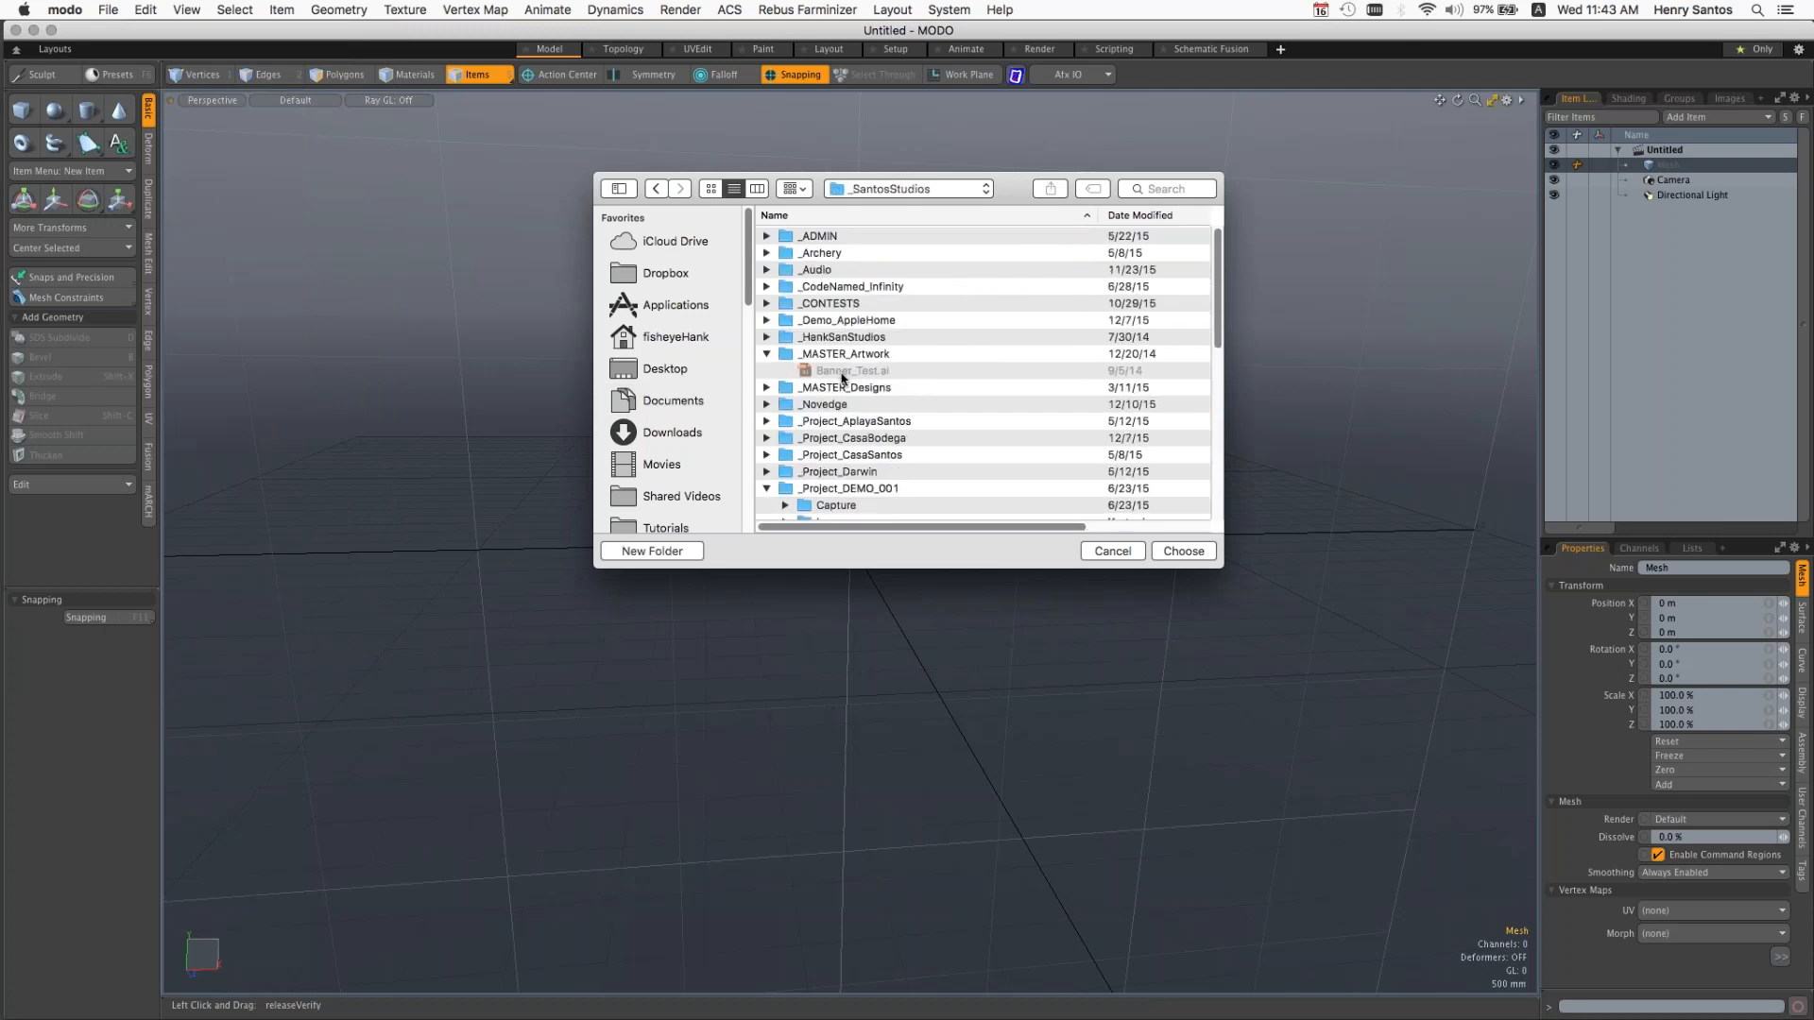
Step: Choose the _Project_AplayaSantos folder as the current project
left_click(768, 489)
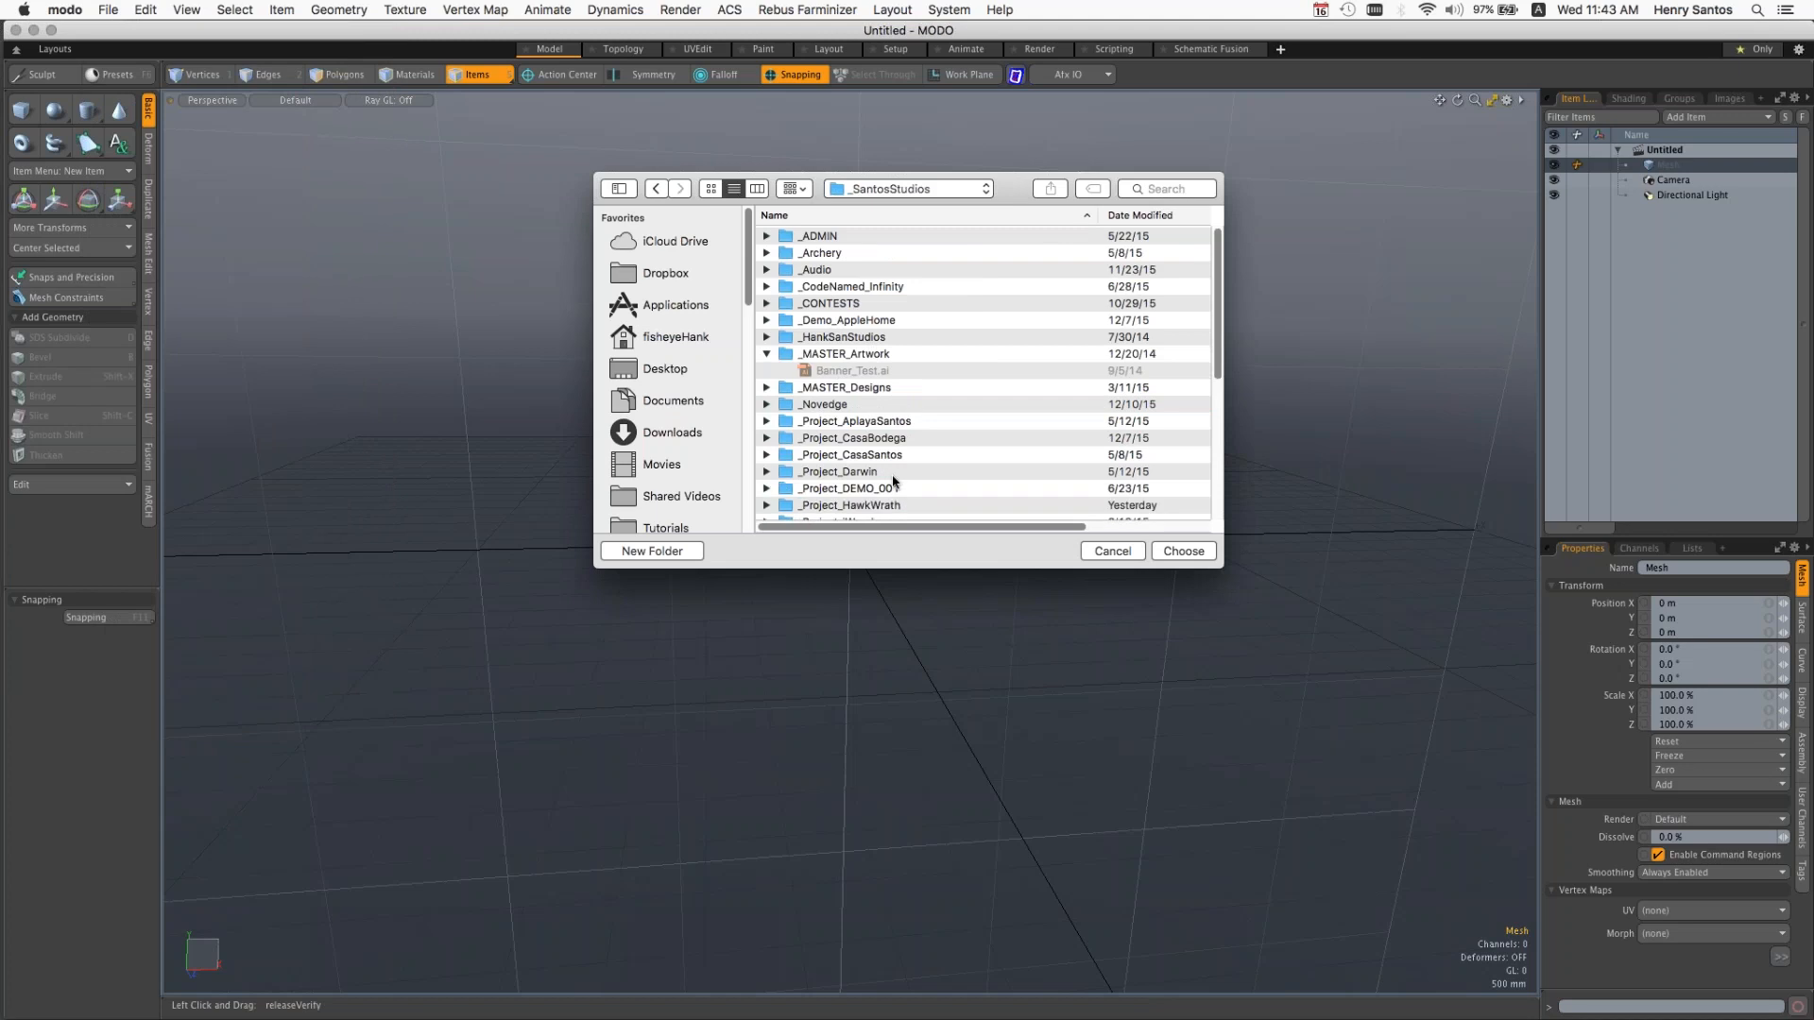
scroll(884, 459, "down", 1)
scroll(883, 457, "down", 1)
left_click(845, 405)
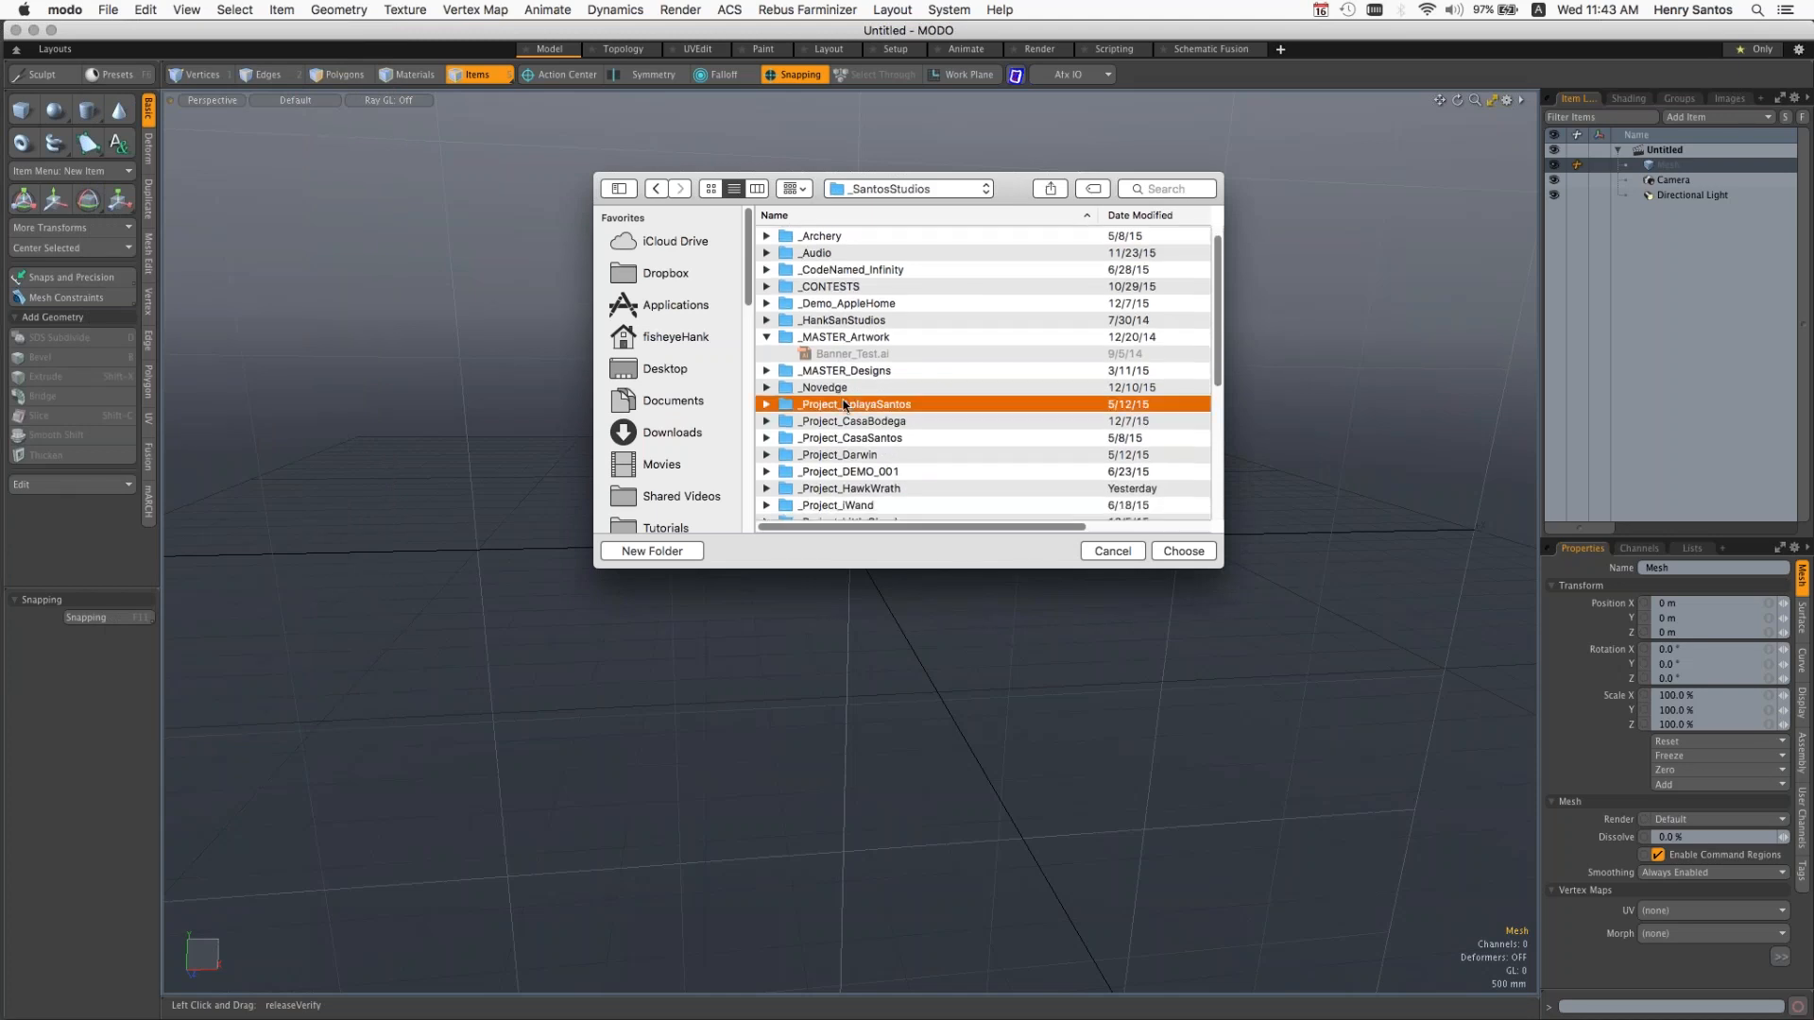
double_click(847, 408)
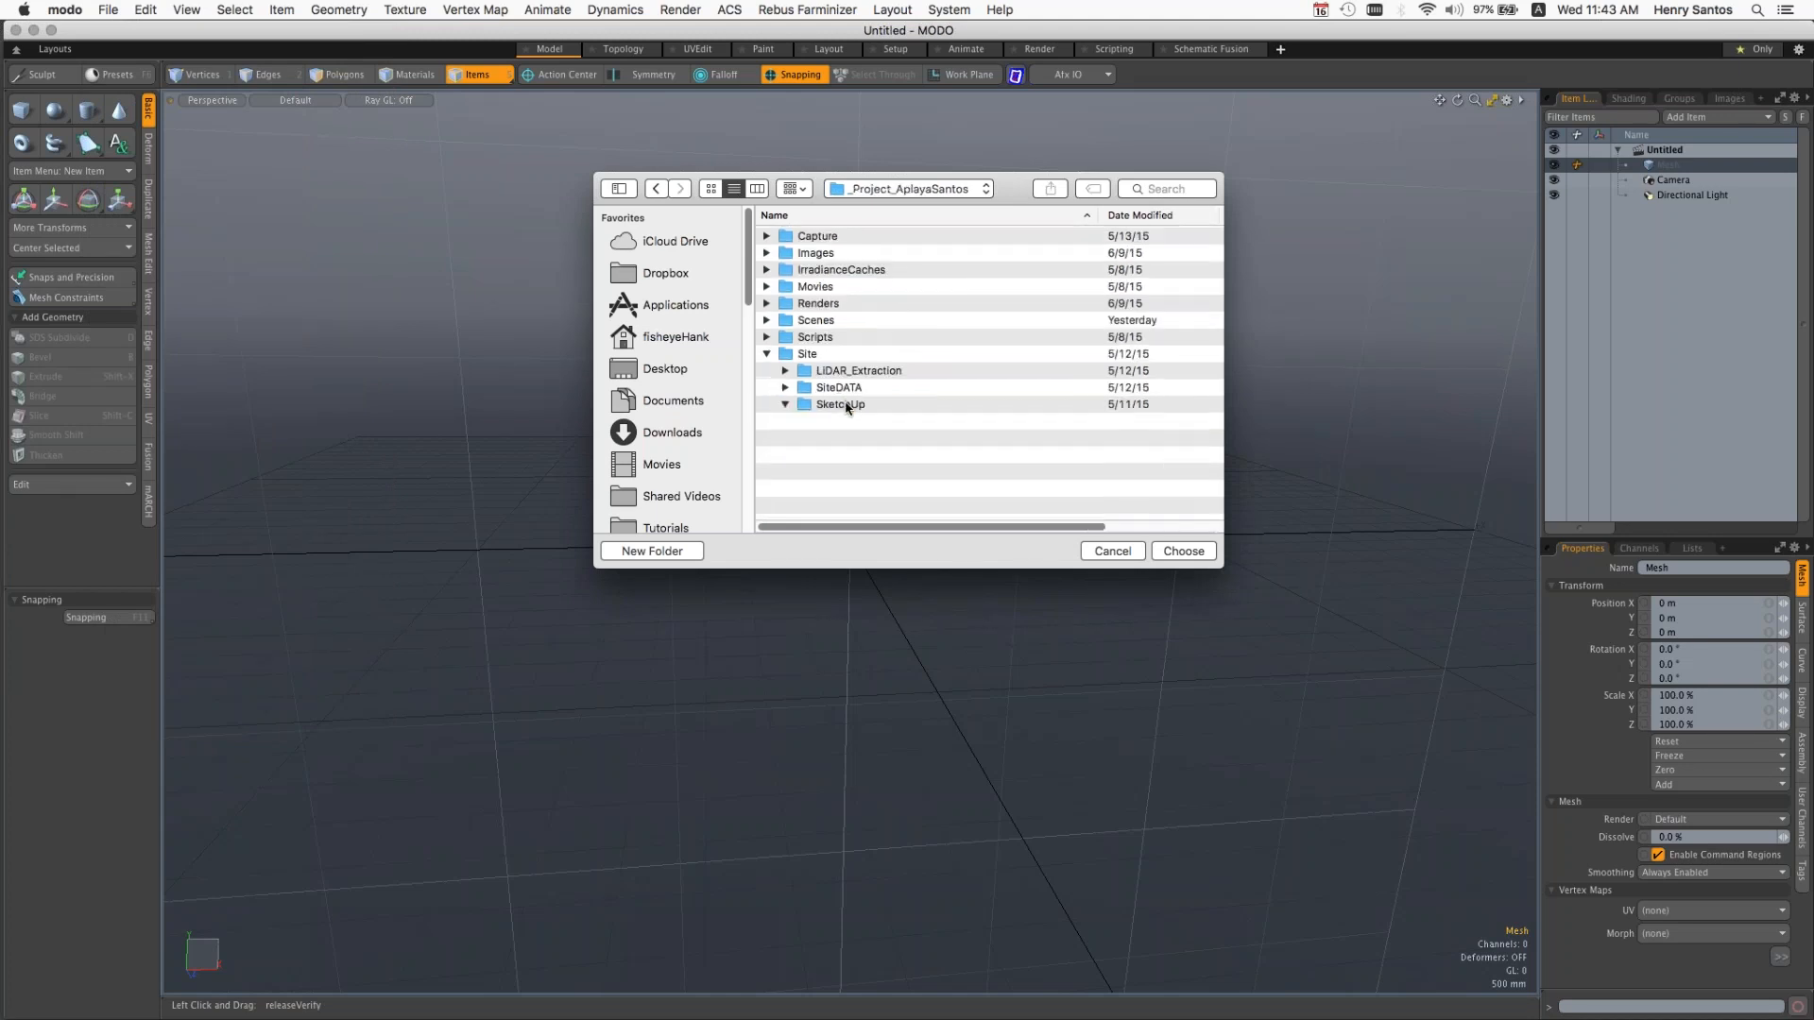
left_click(766, 354)
left_click(1185, 552)
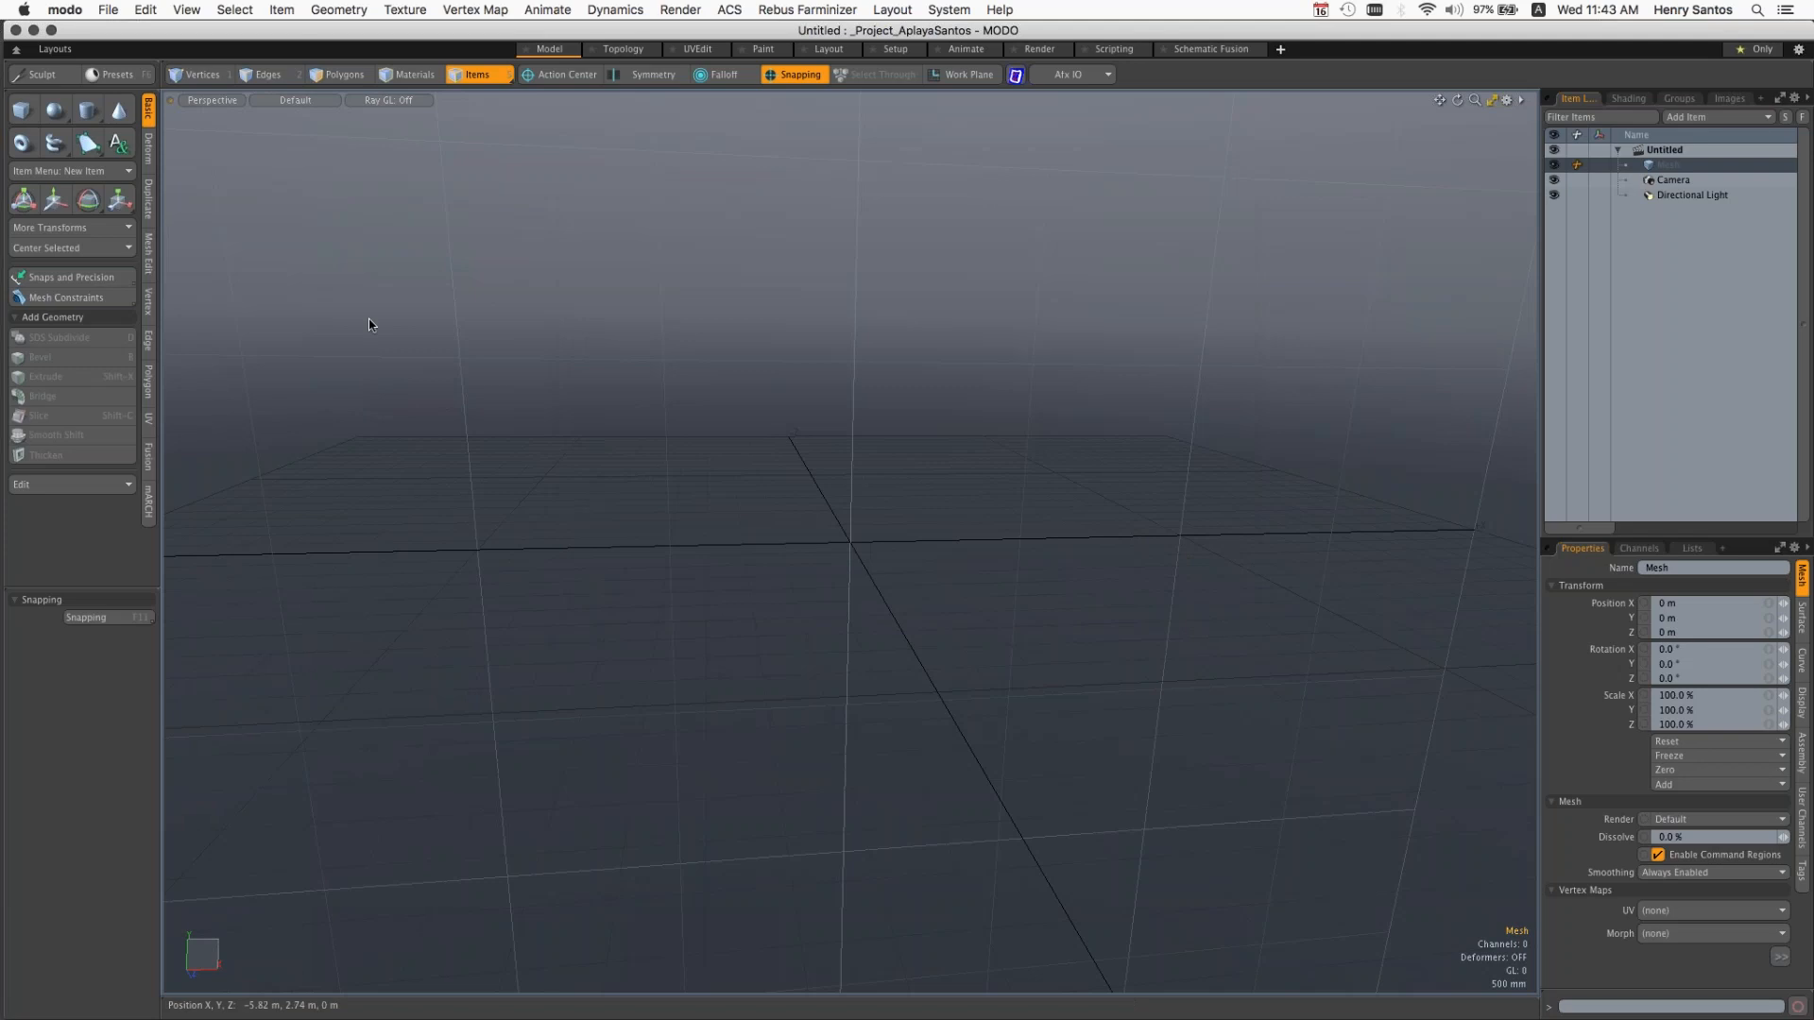
Step: Open the AplayaSantos_Site.lxo scene from the project's Scenes folder
left_click(107, 9)
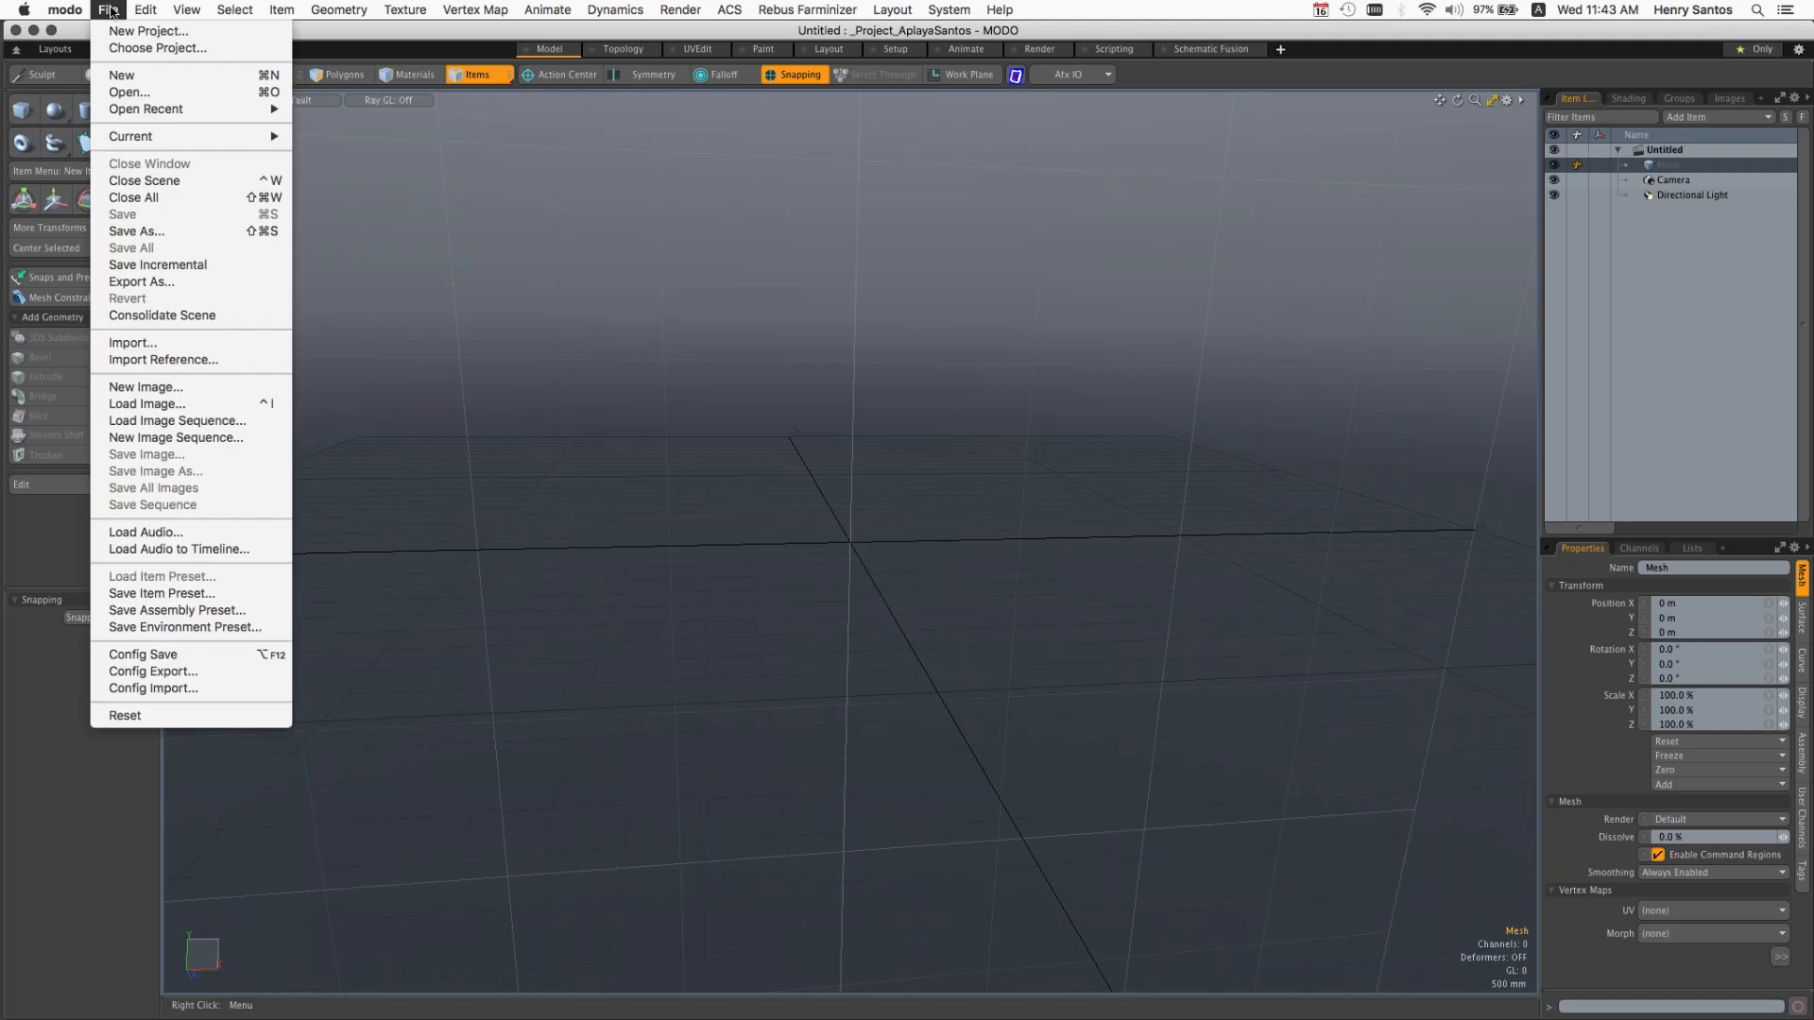
left_click(129, 91)
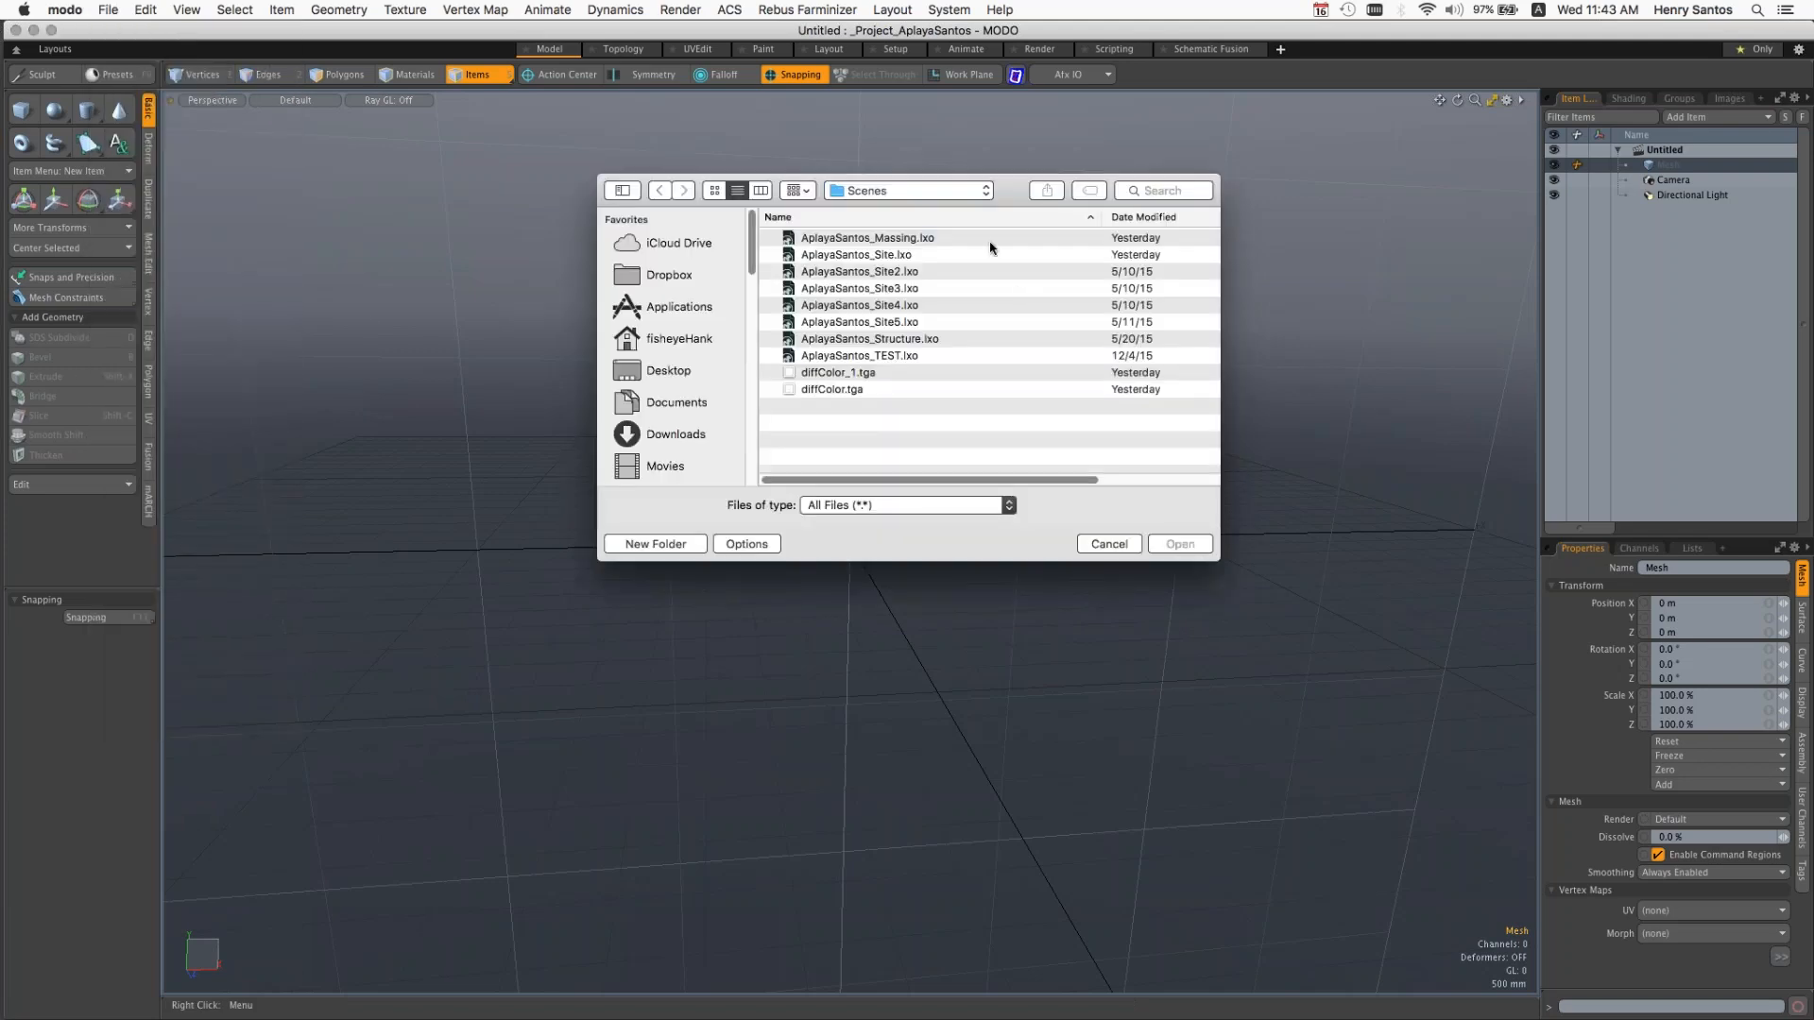
left_click(917, 192)
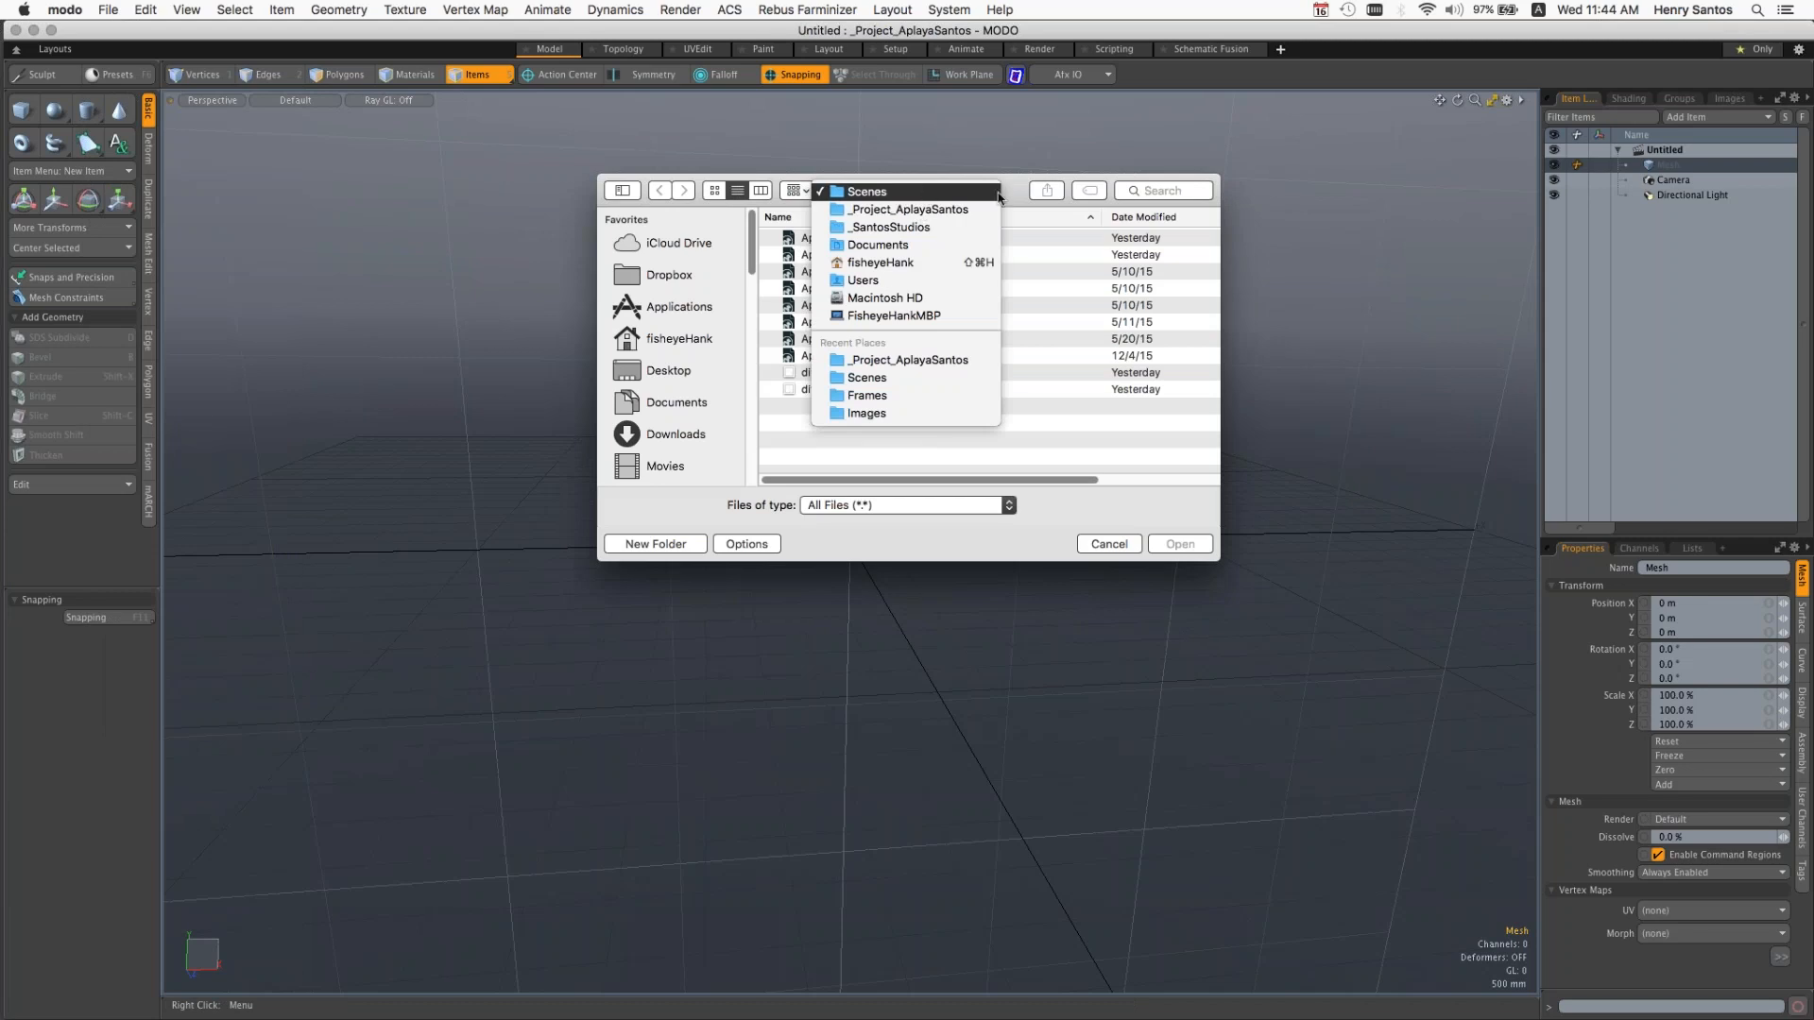
left_click(926, 192)
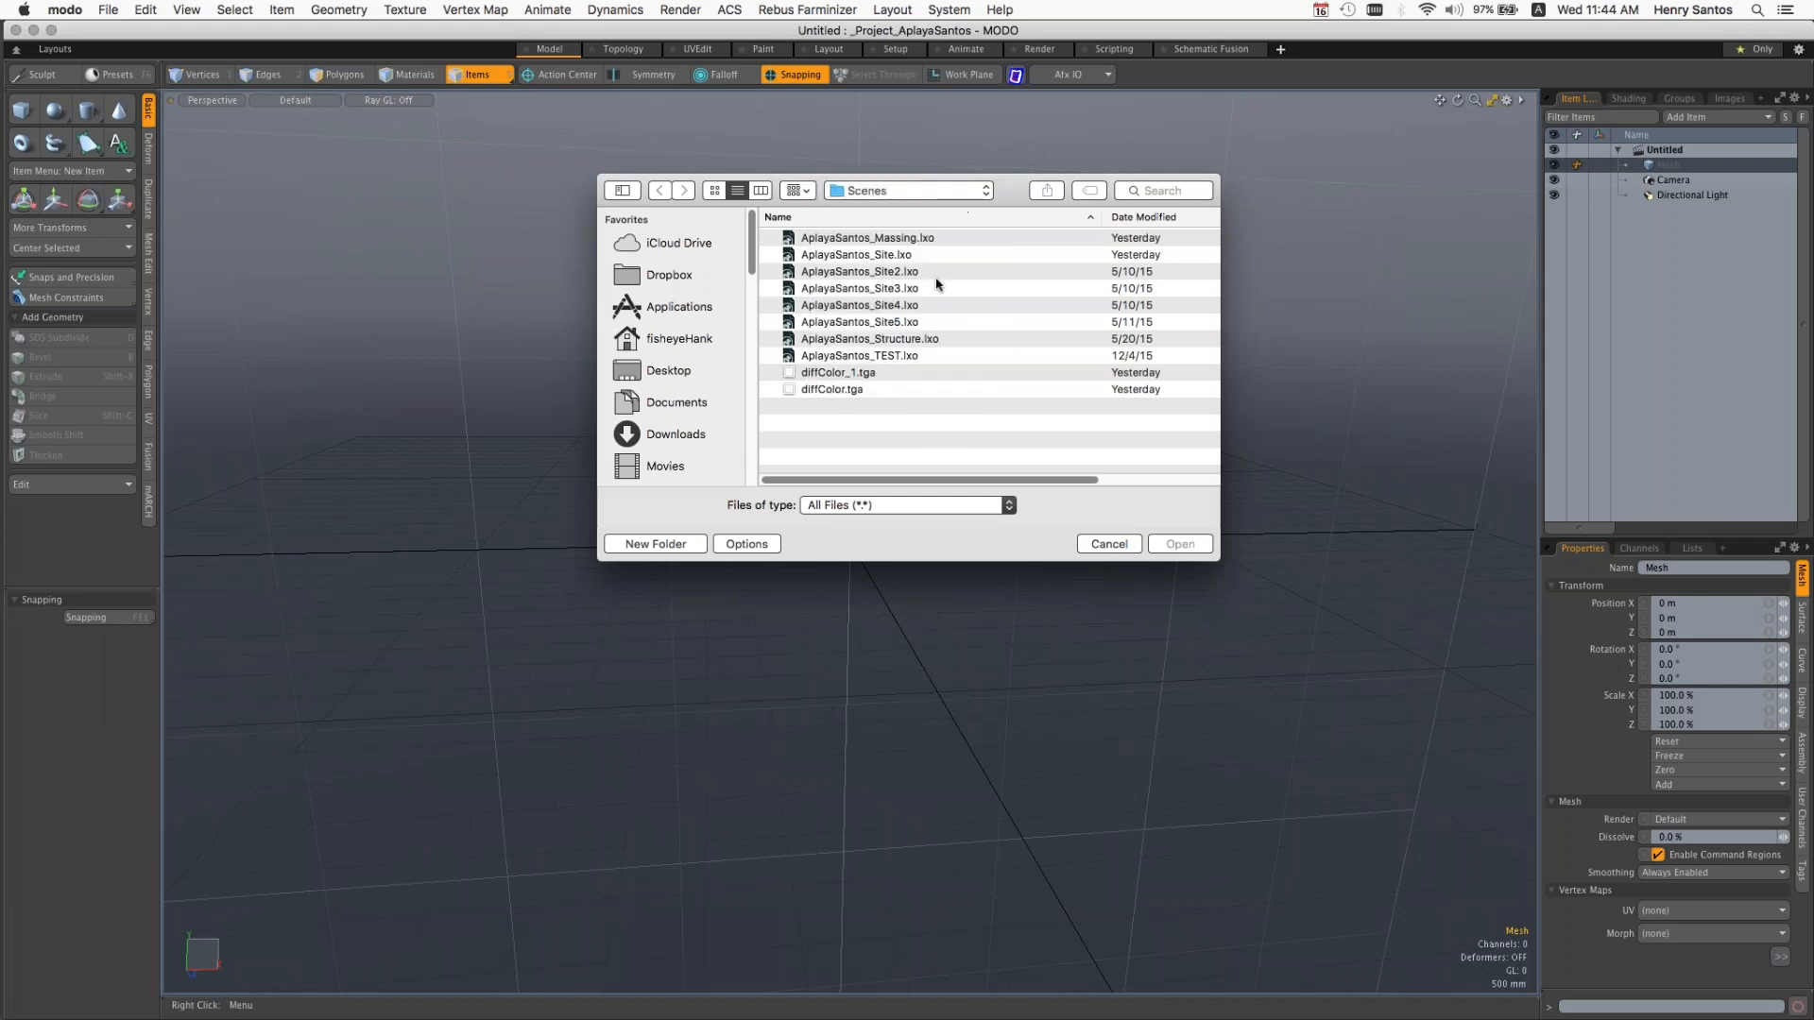
left_click(891, 255)
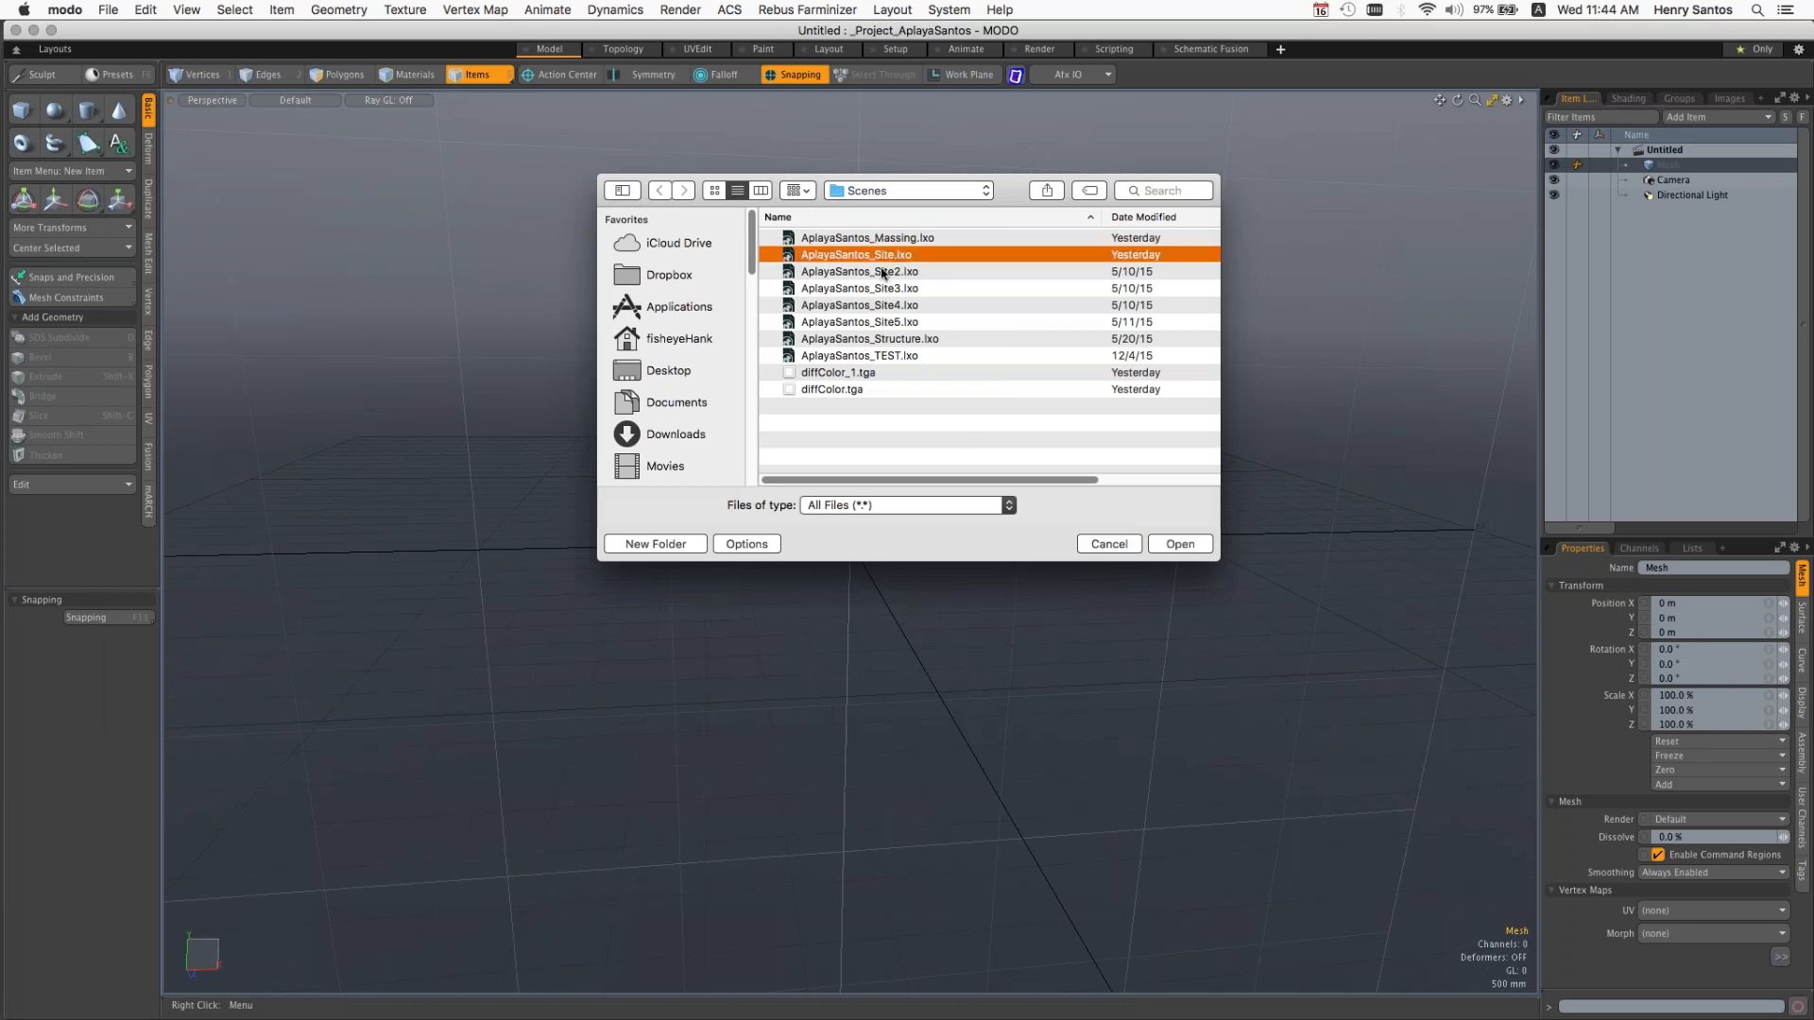
left_click(1192, 548)
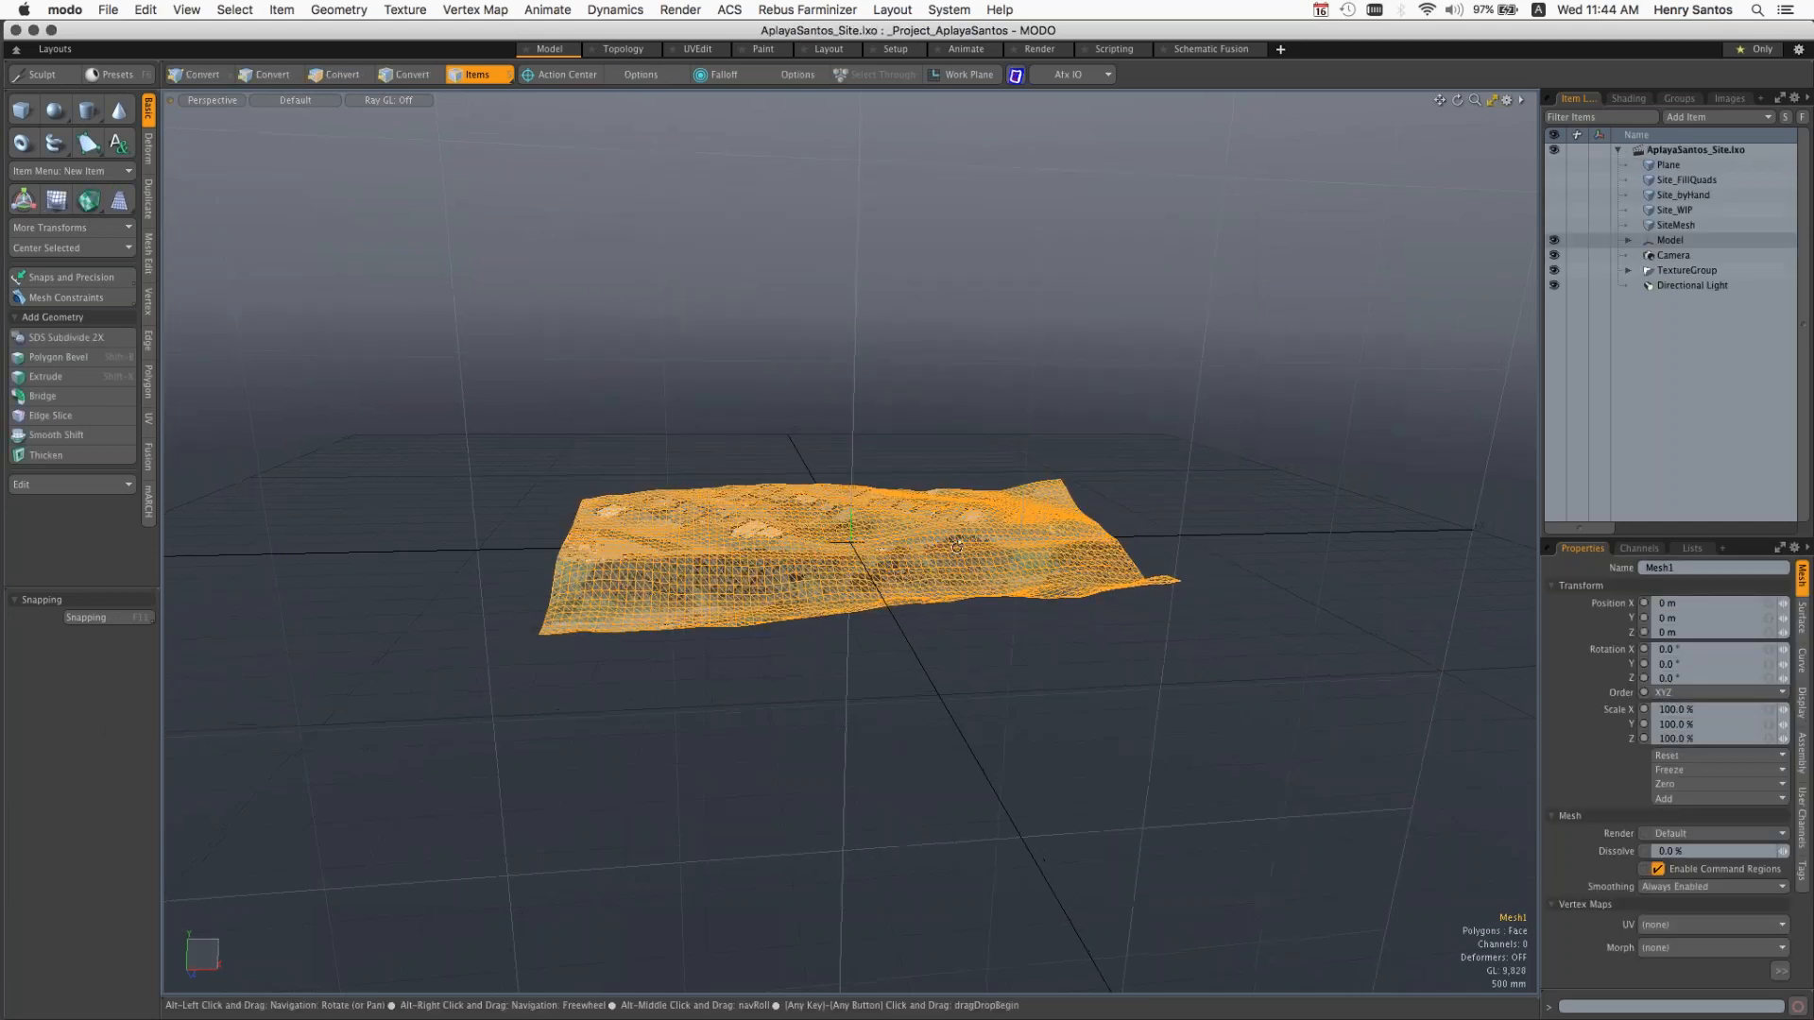
Step: Toggle the Plane item's visibility and show Site_FillQuads to inspect its mesh over the textured terrain
left_click_drag(945, 524, 945, 500, "alt")
left_click_drag(955, 565, 1105, 572, "ctrl+alt")
left_click_drag(1001, 593, 1040, 649, "alt")
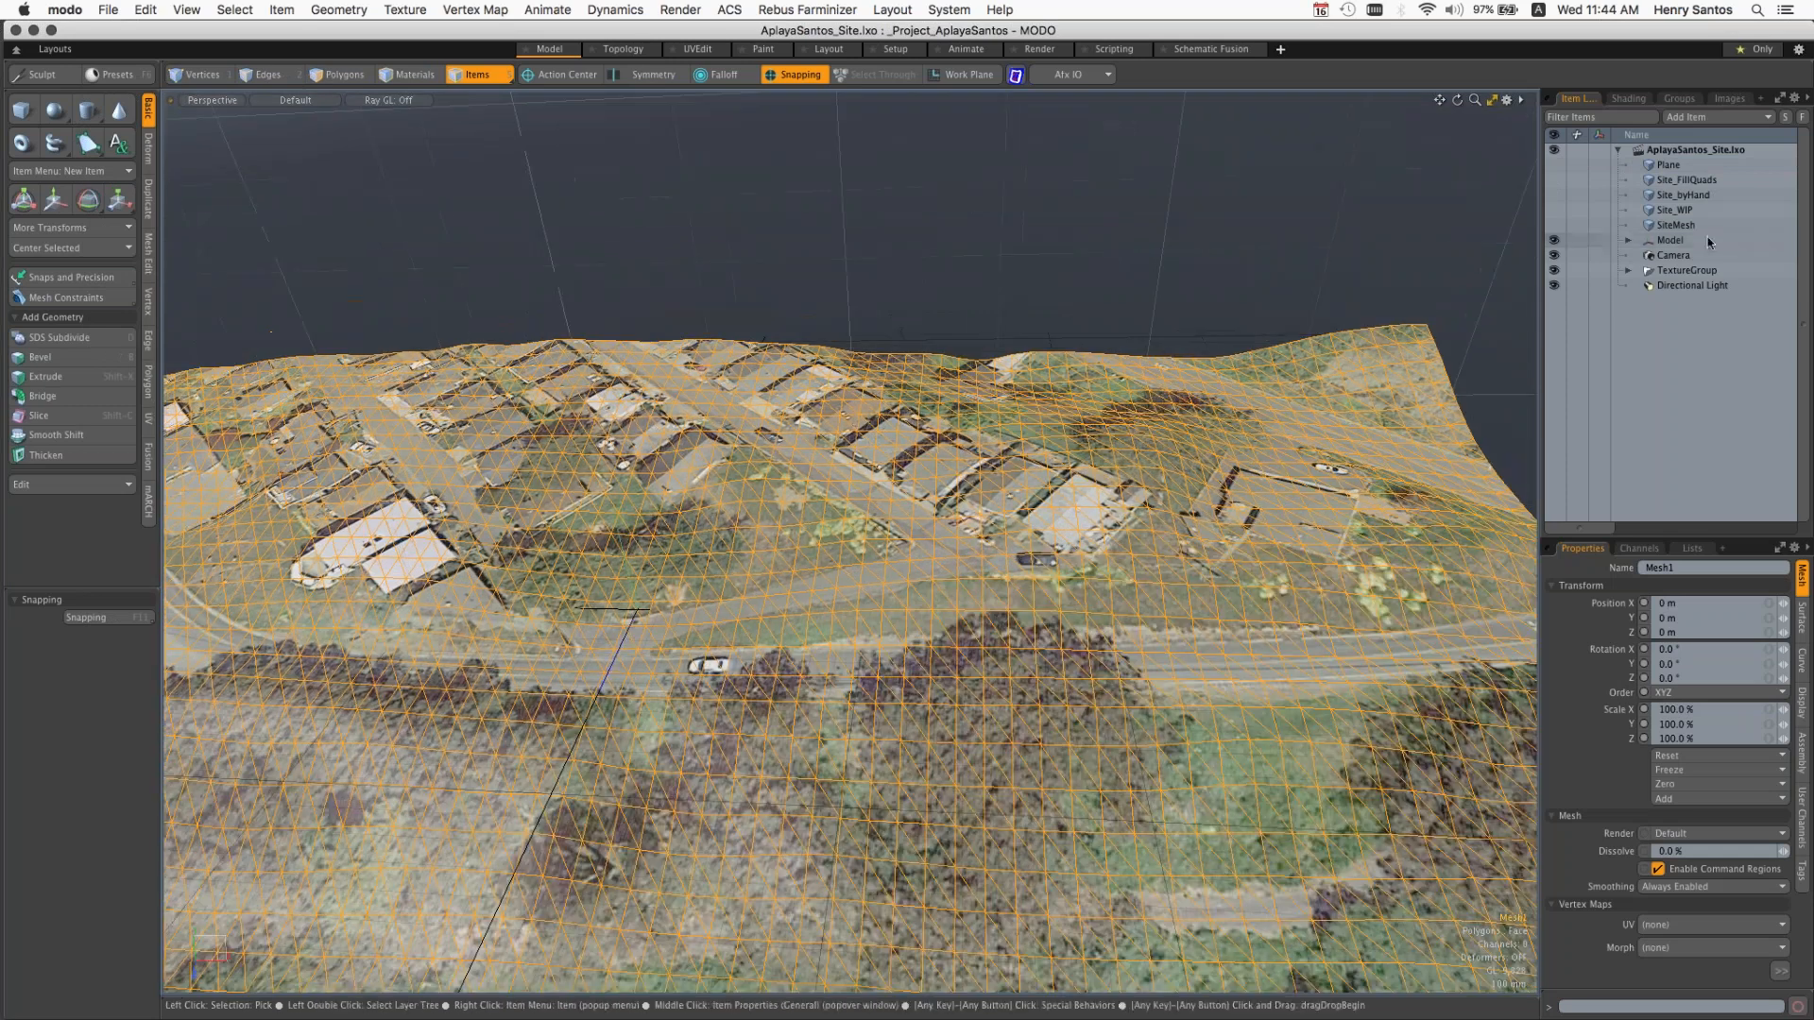
left_click(1555, 166)
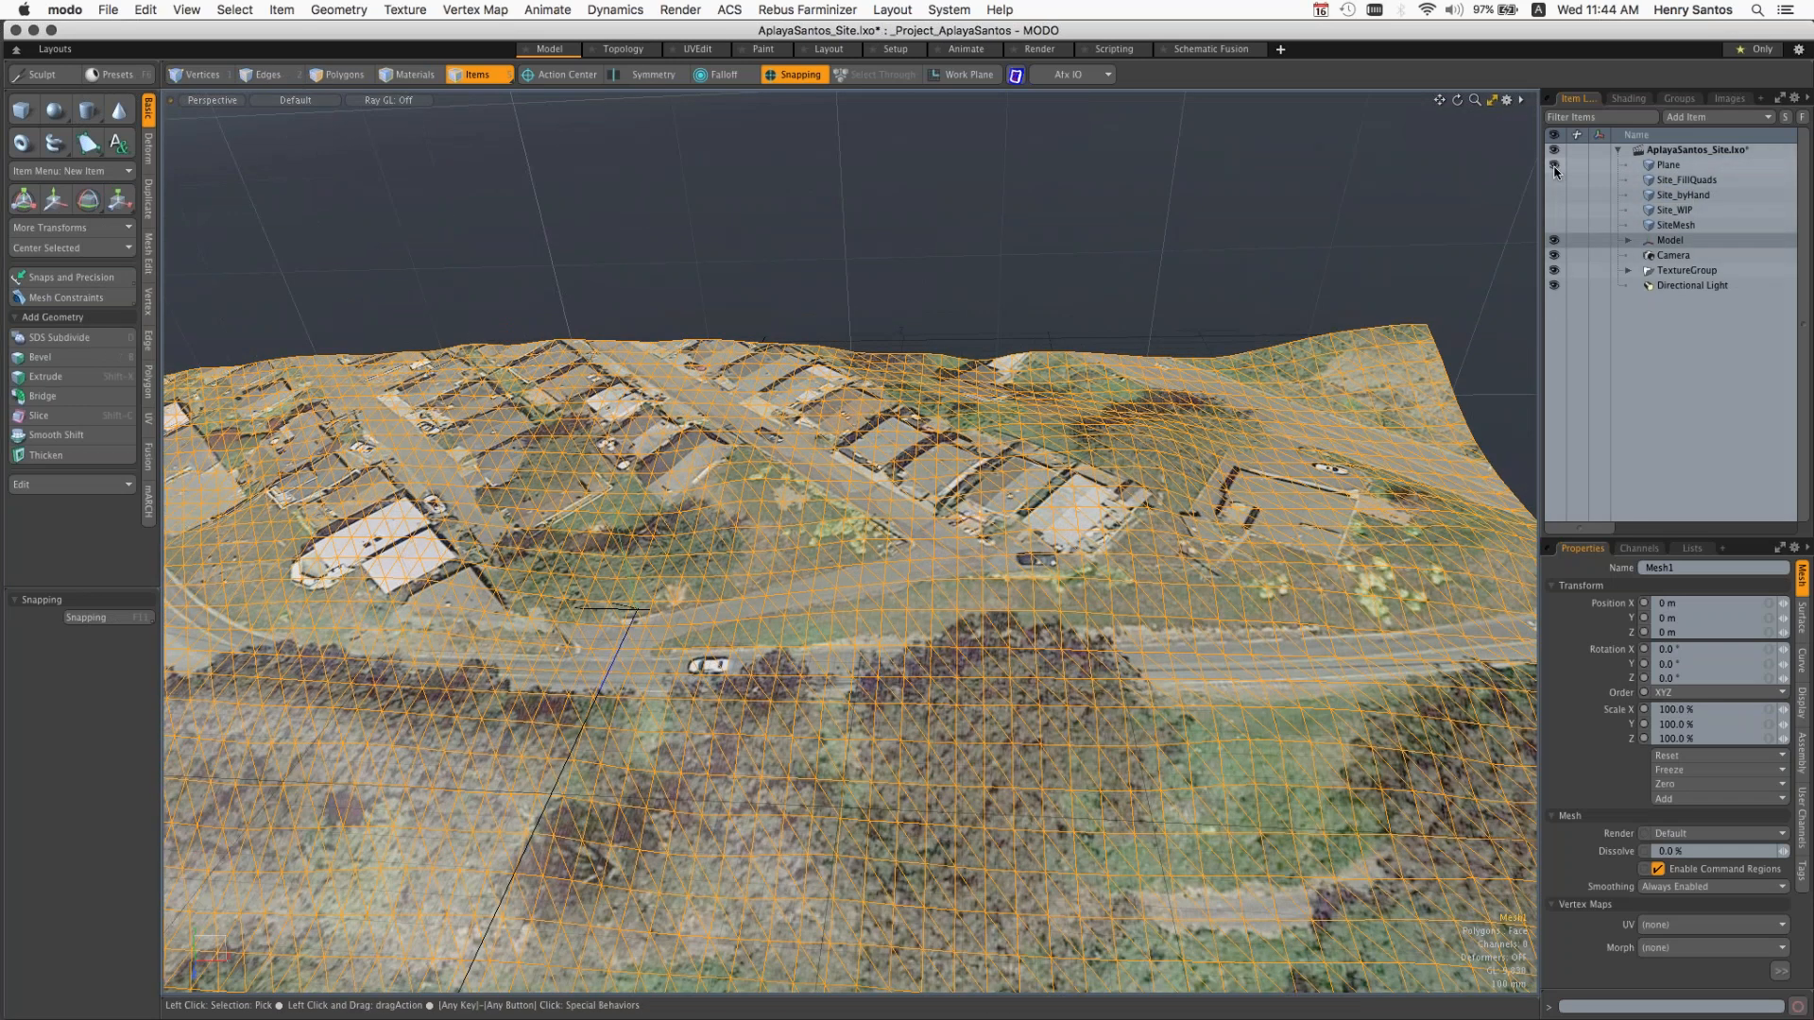
left_click(1554, 166)
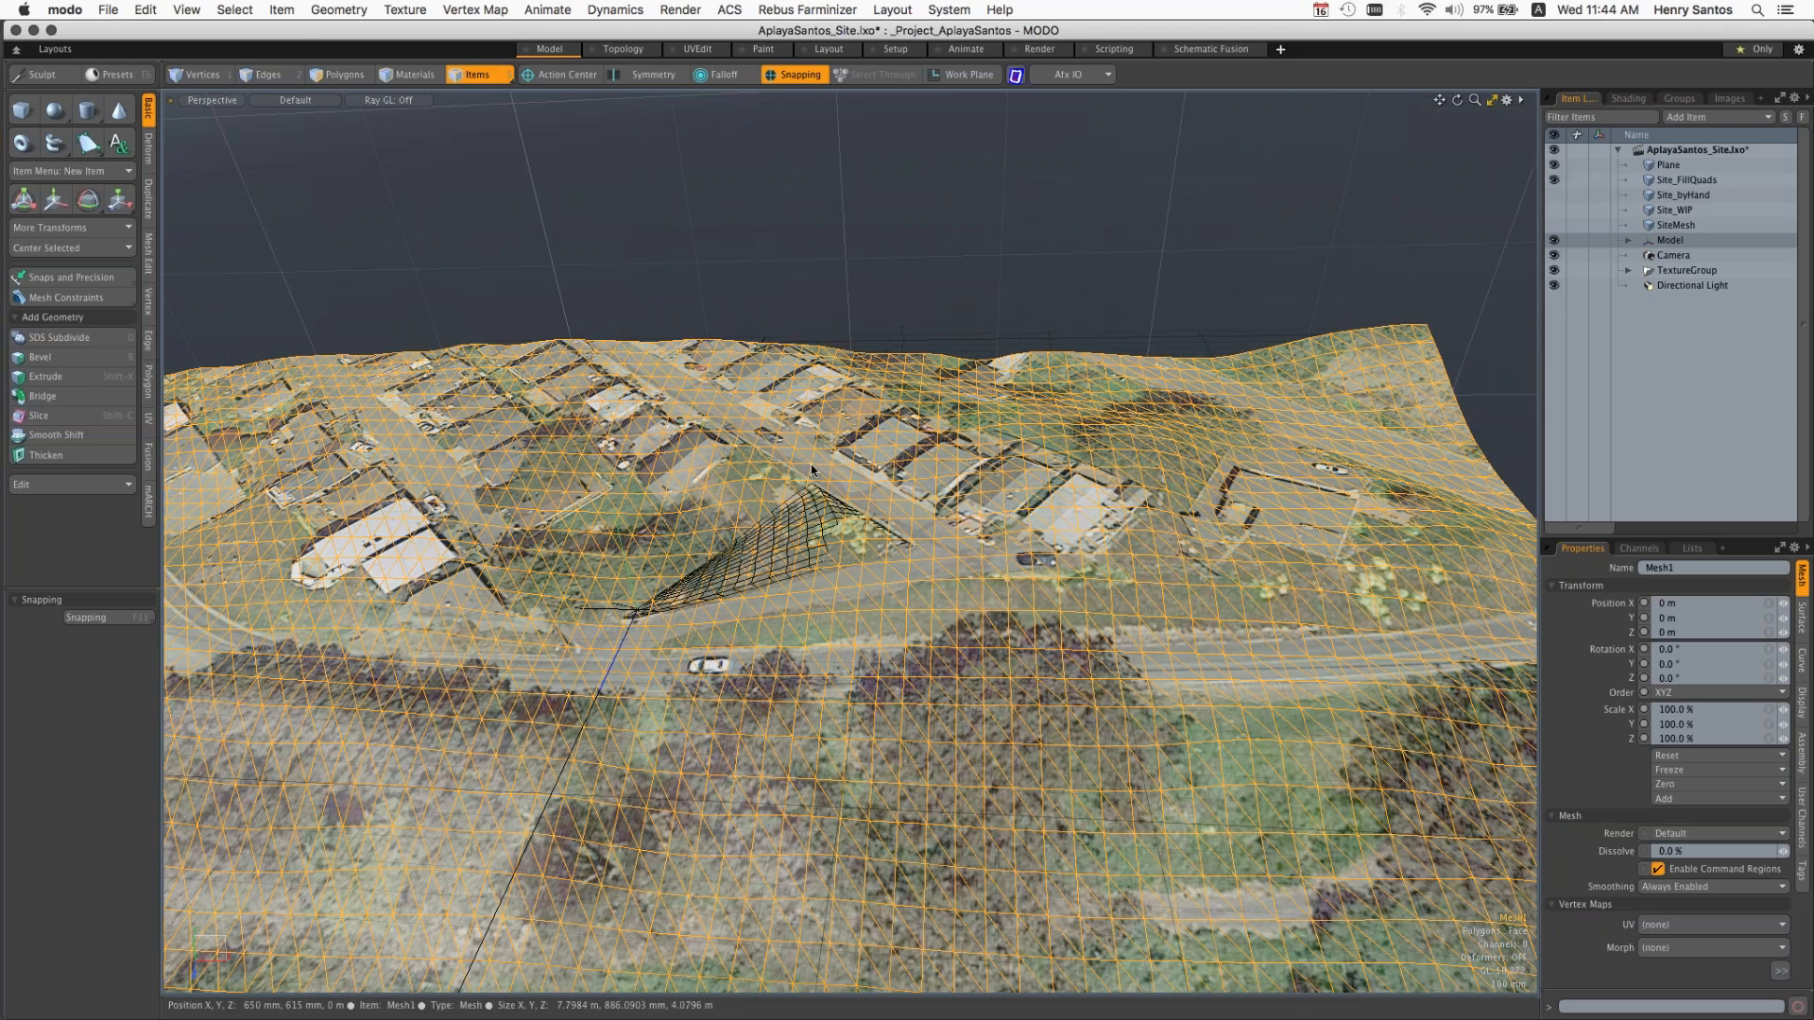
left_click_drag(811, 463, 832, 599, "ctrl+alt")
left_click_drag(703, 572, 788, 537, "alt+shift")
Step: Show the Site_byHand mesh in place of Site_FillQuads for comparison, and hide it again
left_click(1555, 194)
left_click_drag(1555, 179, 1554, 166)
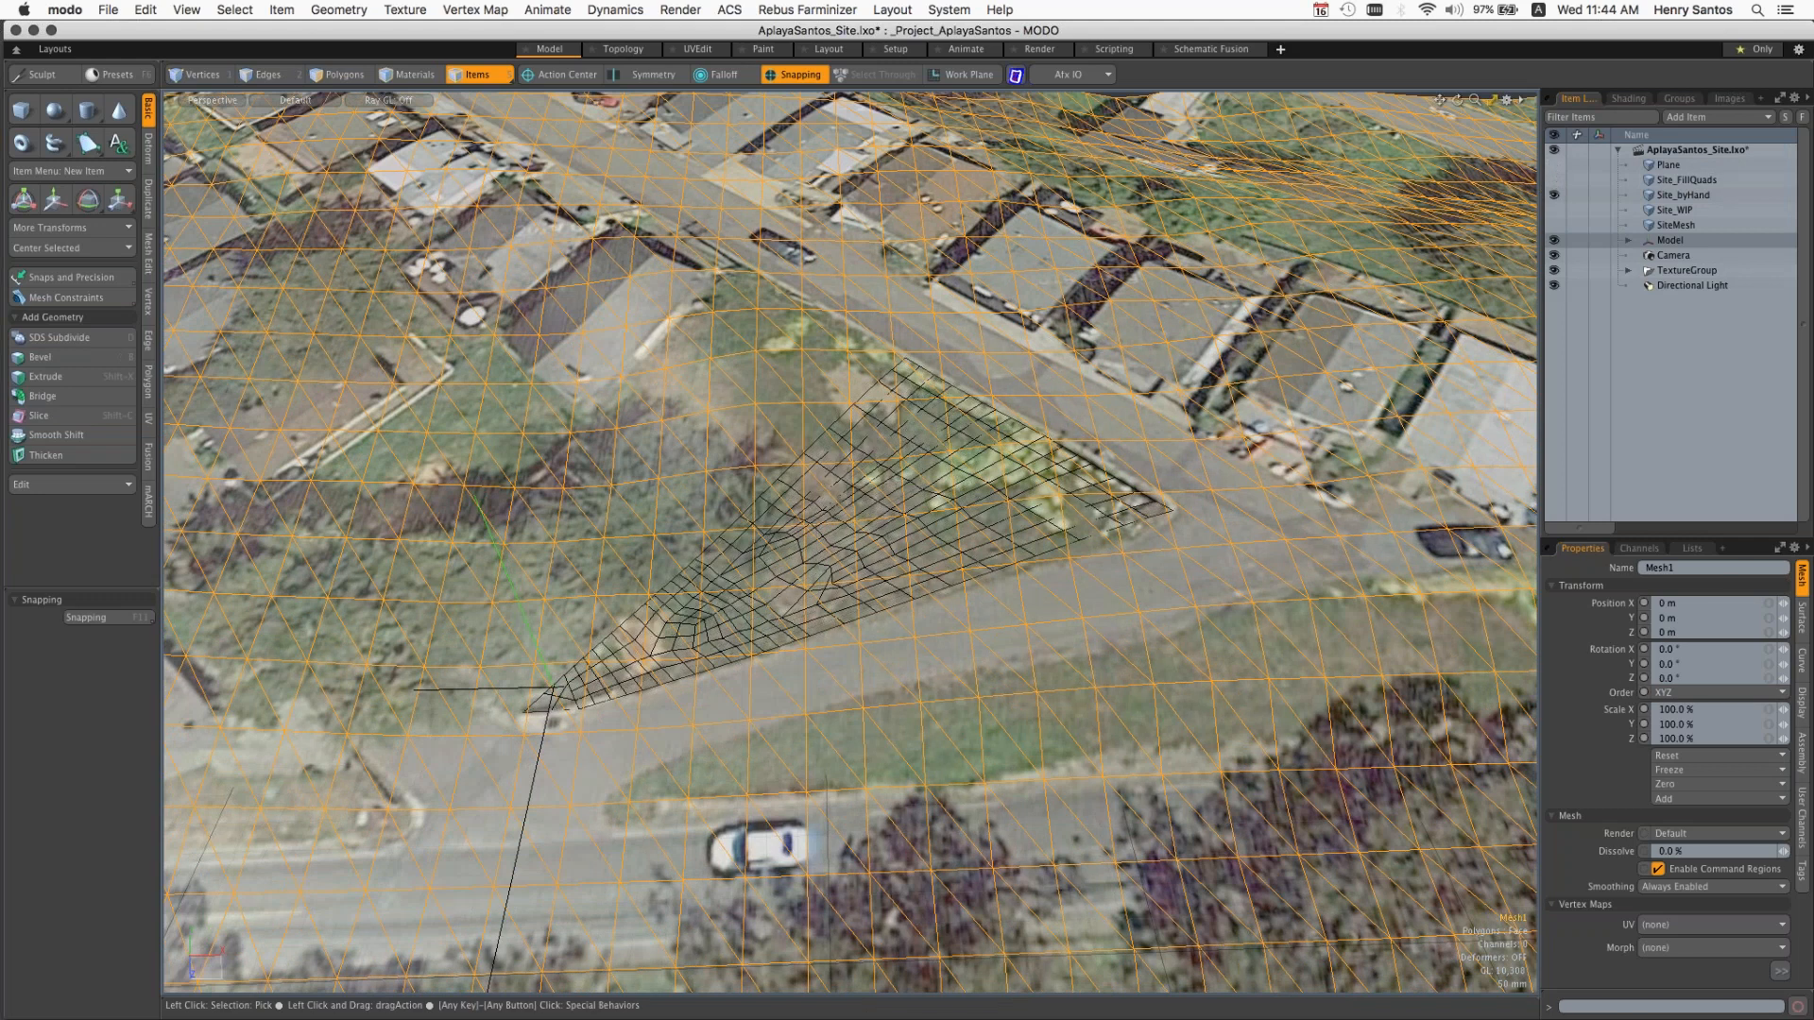
left_click(1554, 195)
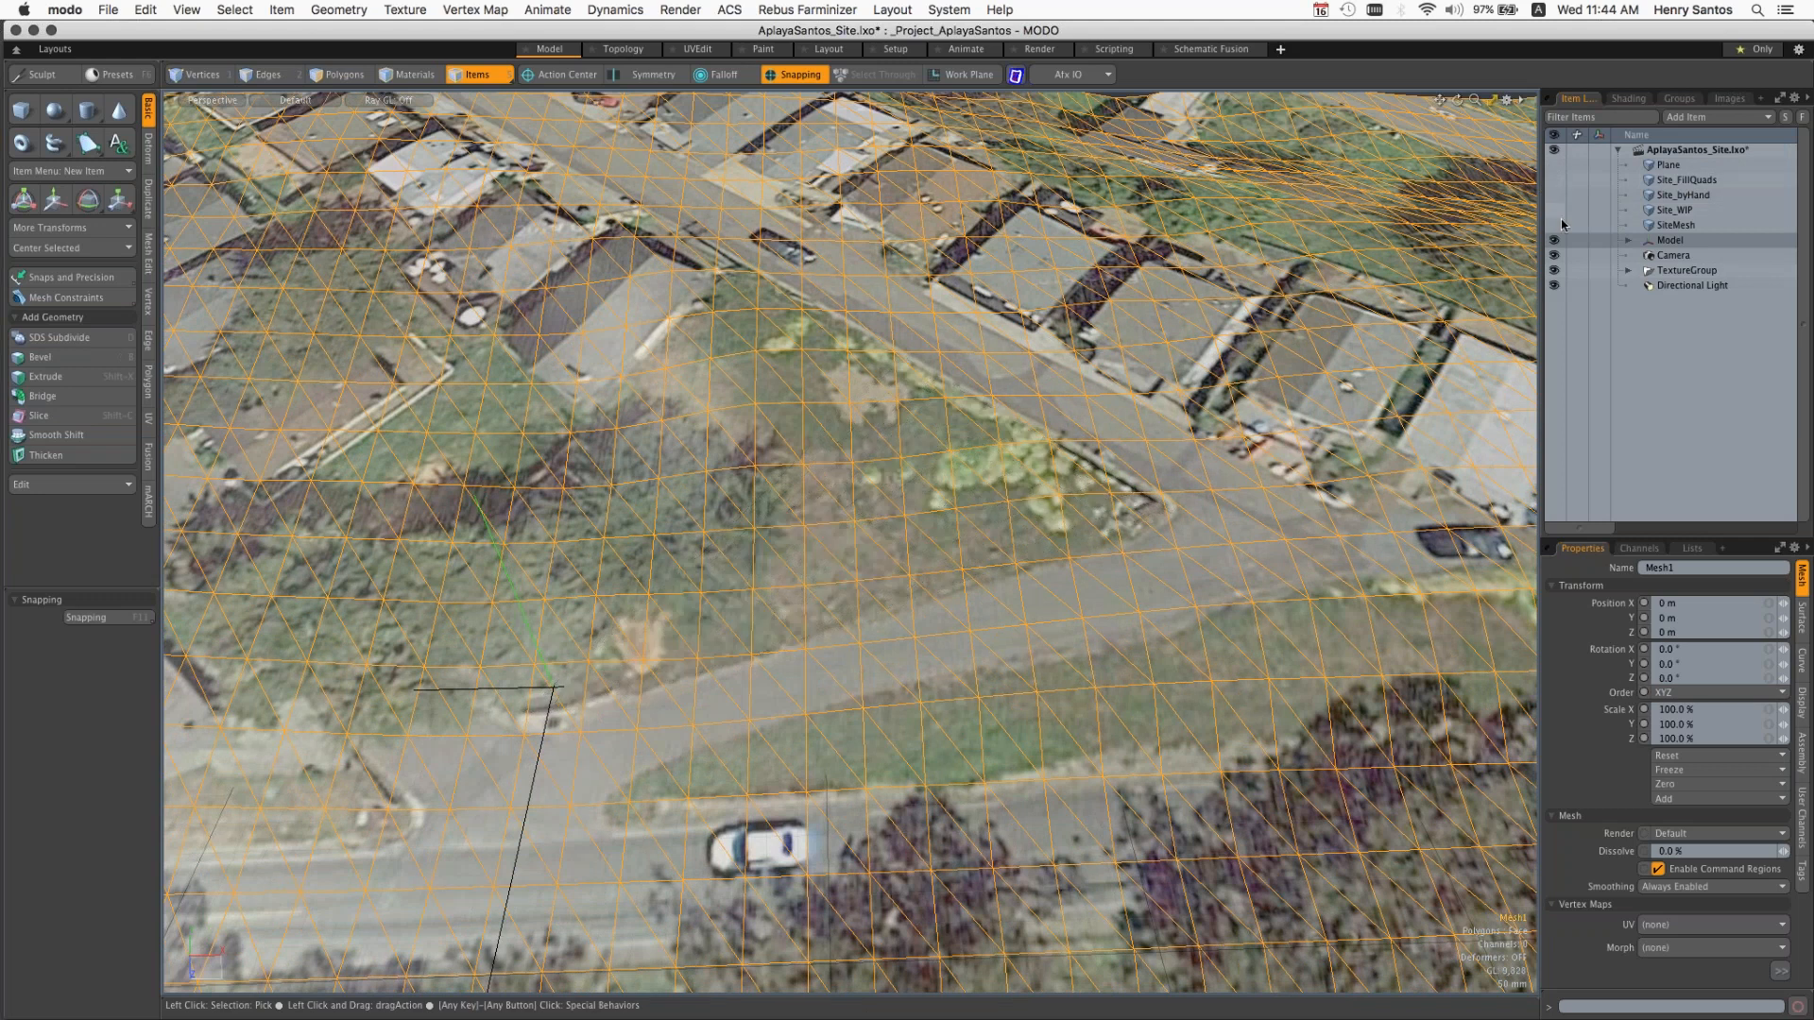
Step: Show Site_WIP and SiteMesh, and select SiteMesh to inspect the triangular site's grid against the terrain mesh
left_click(1555, 210)
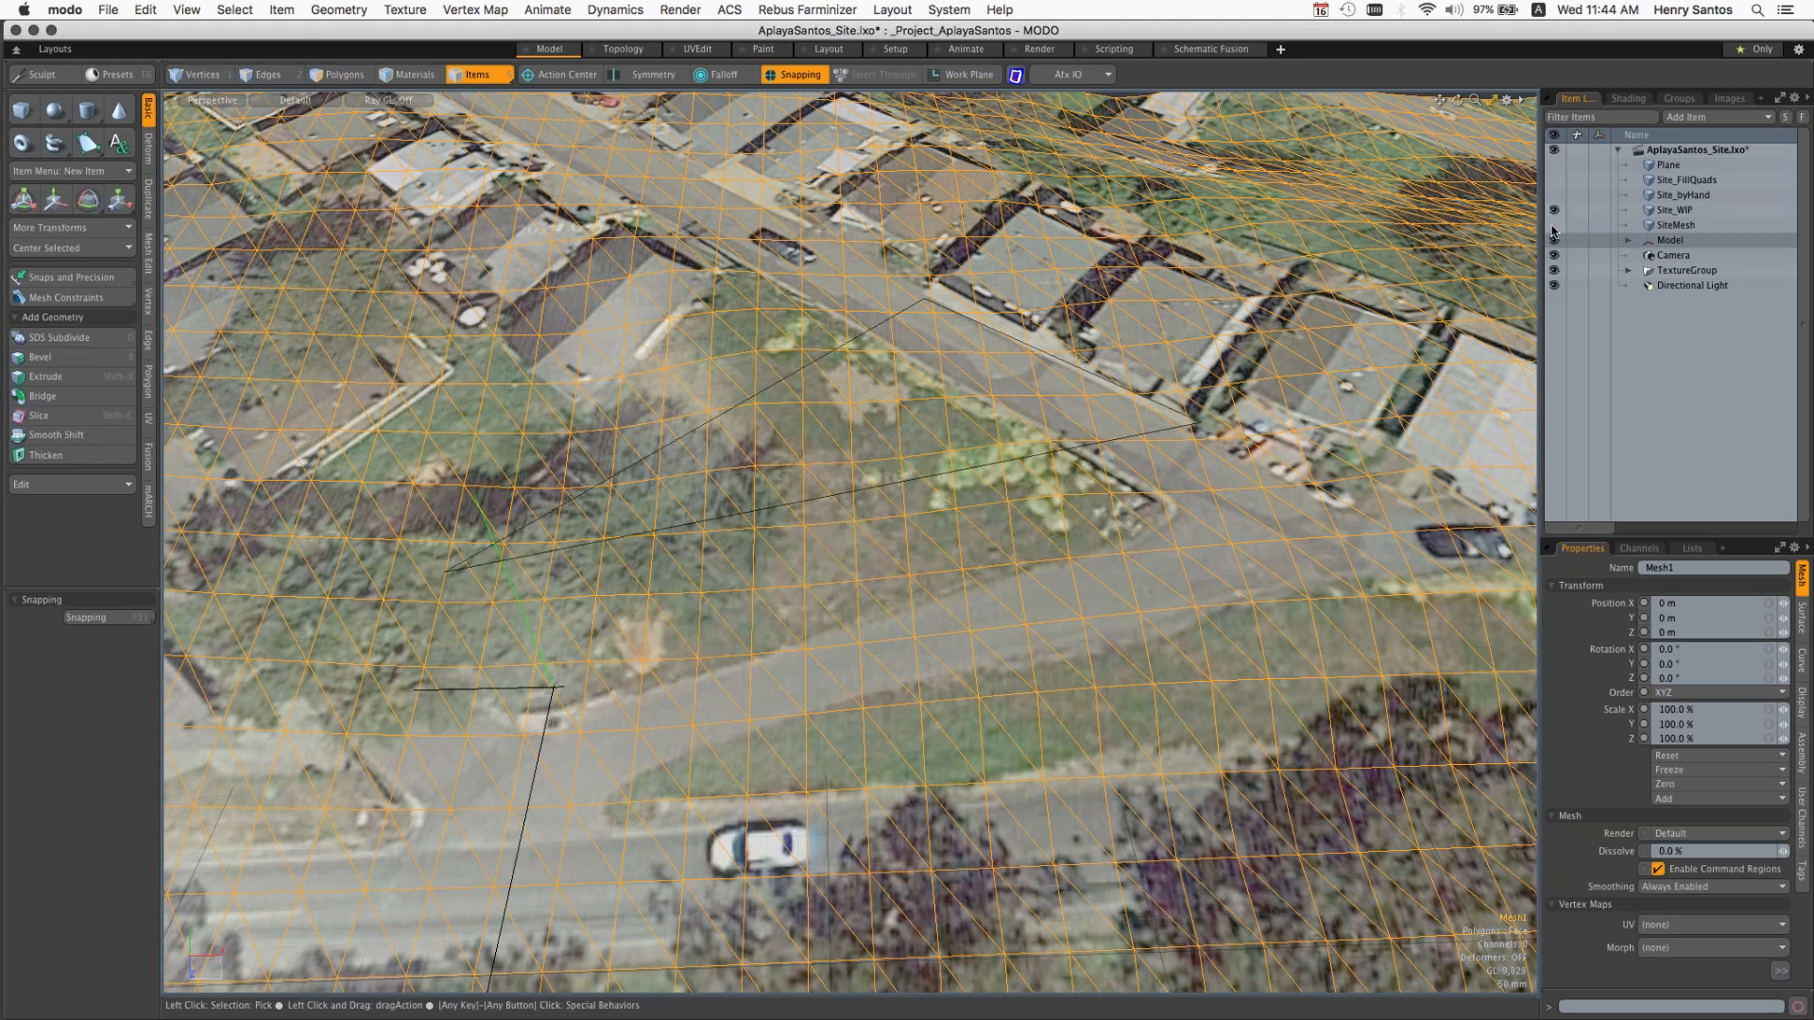
left_click(1554, 225)
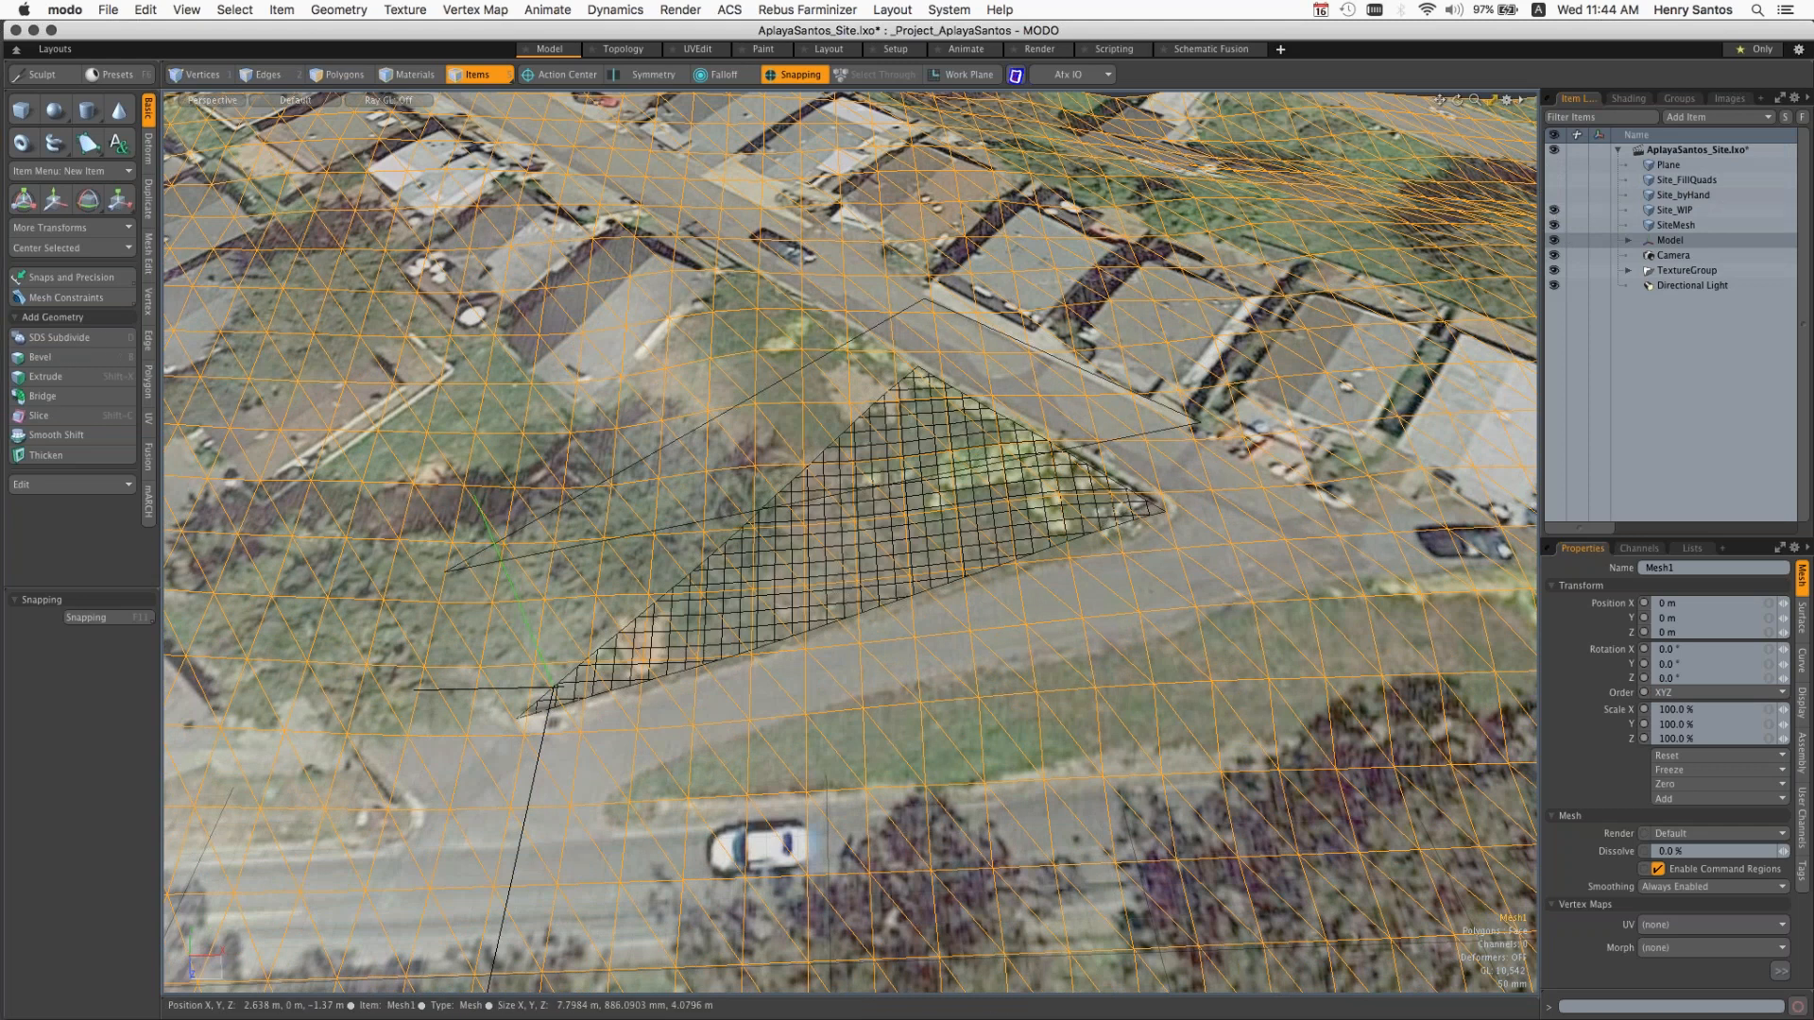
key("alt")
left_click_drag(1067, 496, 1001, 491, "alt")
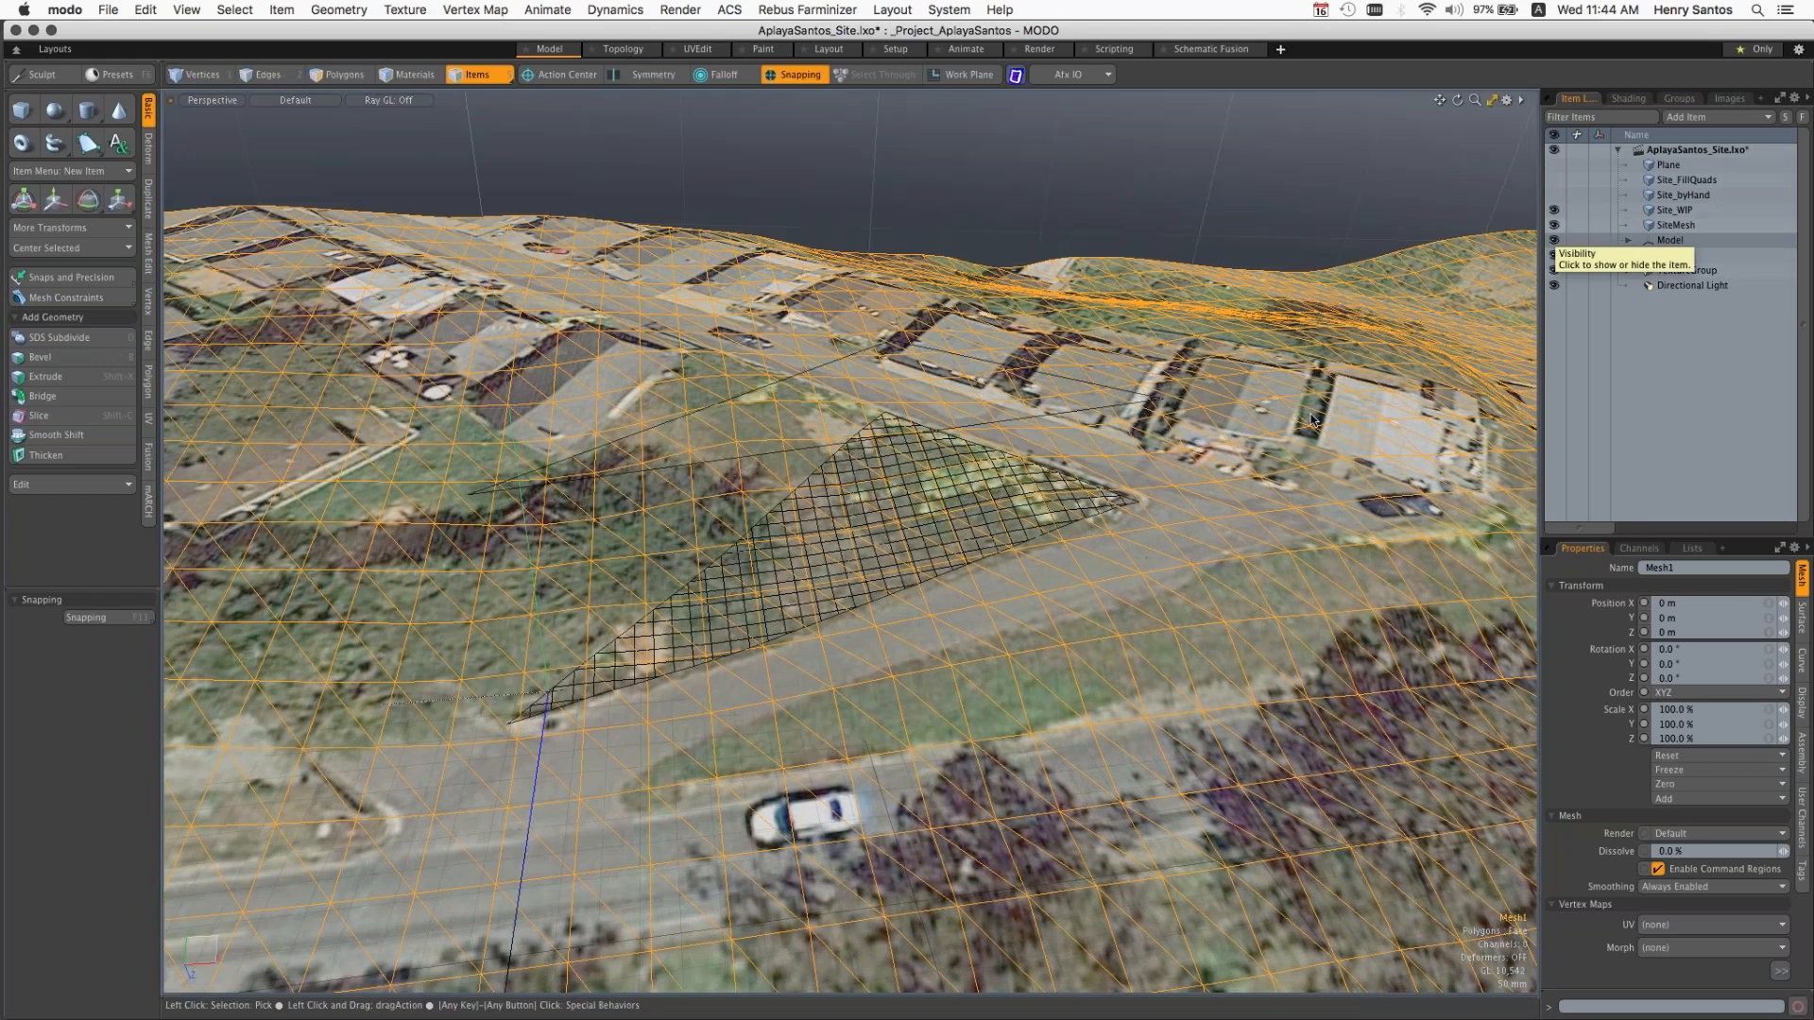
left_click(1024, 513)
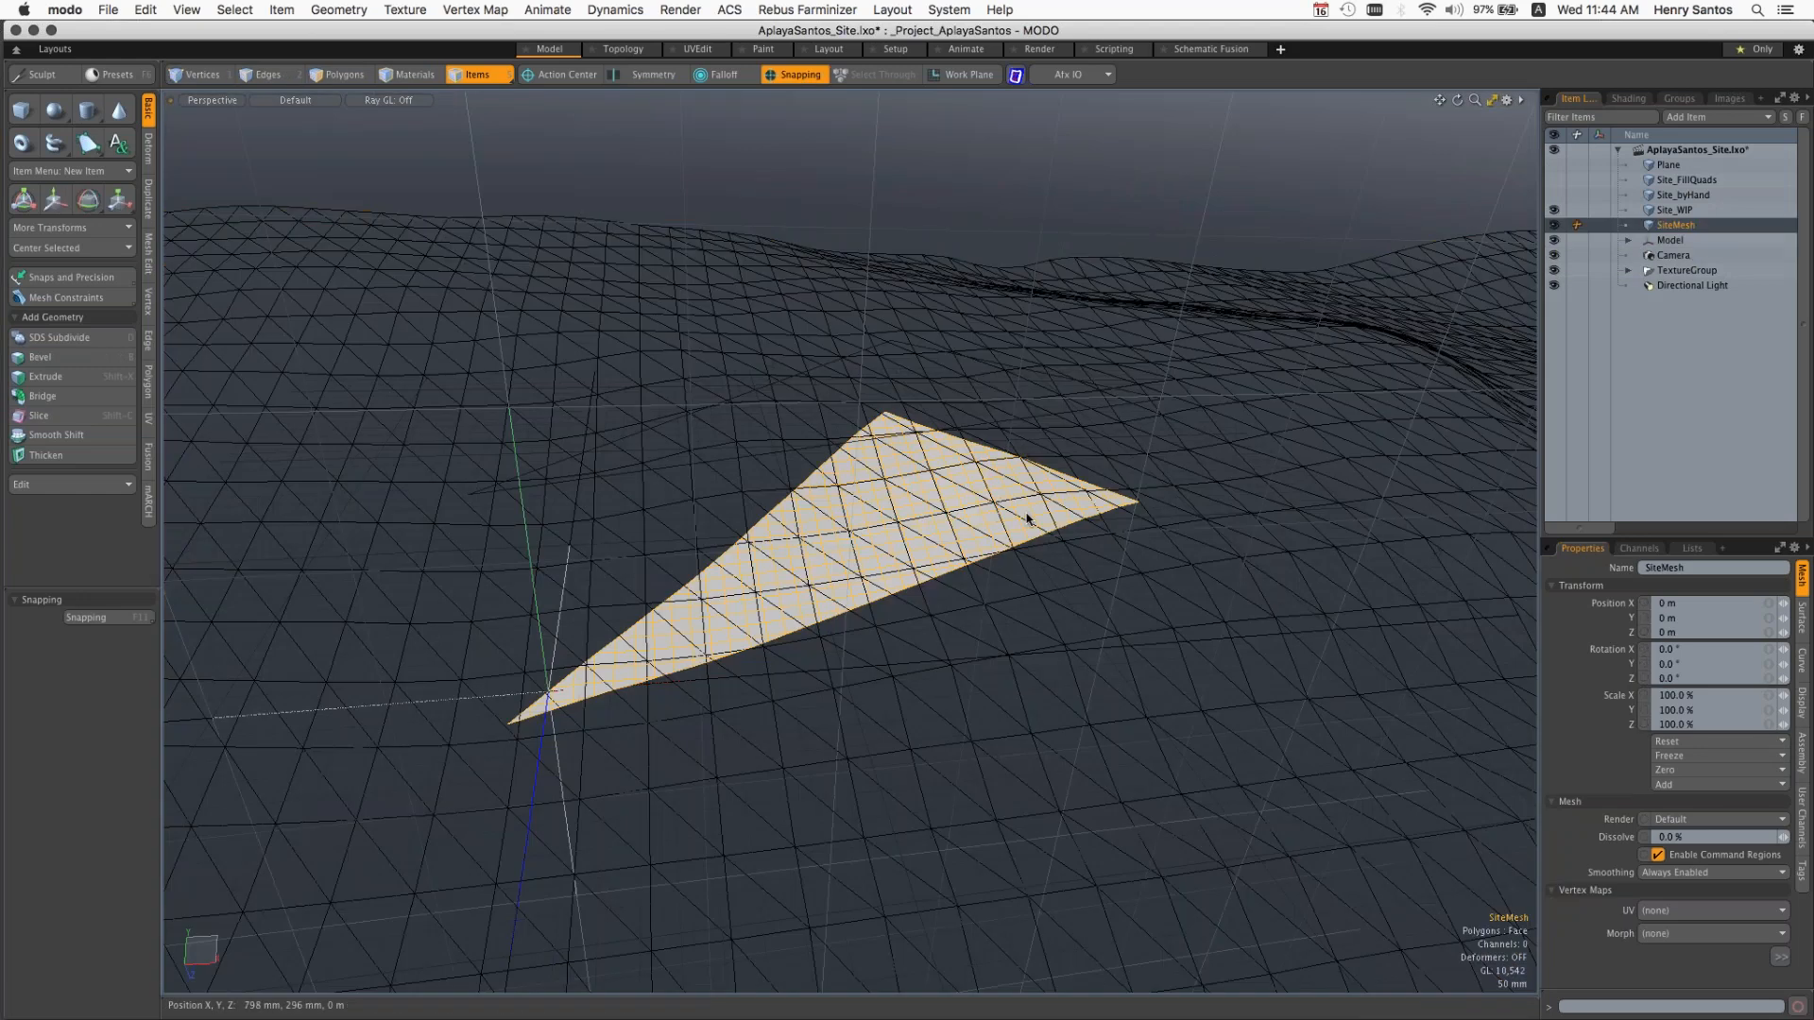
mouse_move(1024, 513)
left_mouse_down("alt")
mouse_move(877, 535)
mouse_move(936, 579)
mouse_move(882, 545)
mouse_move(884, 515)
mouse_move(1079, 616)
mouse_move(1088, 700)
mouse_move(1043, 556)
left_mouse_up("alt")
Step: Select the Site_WIP item and hide SiteMesh, leaving the flat site triangle above the terrain
left_click(1661, 212)
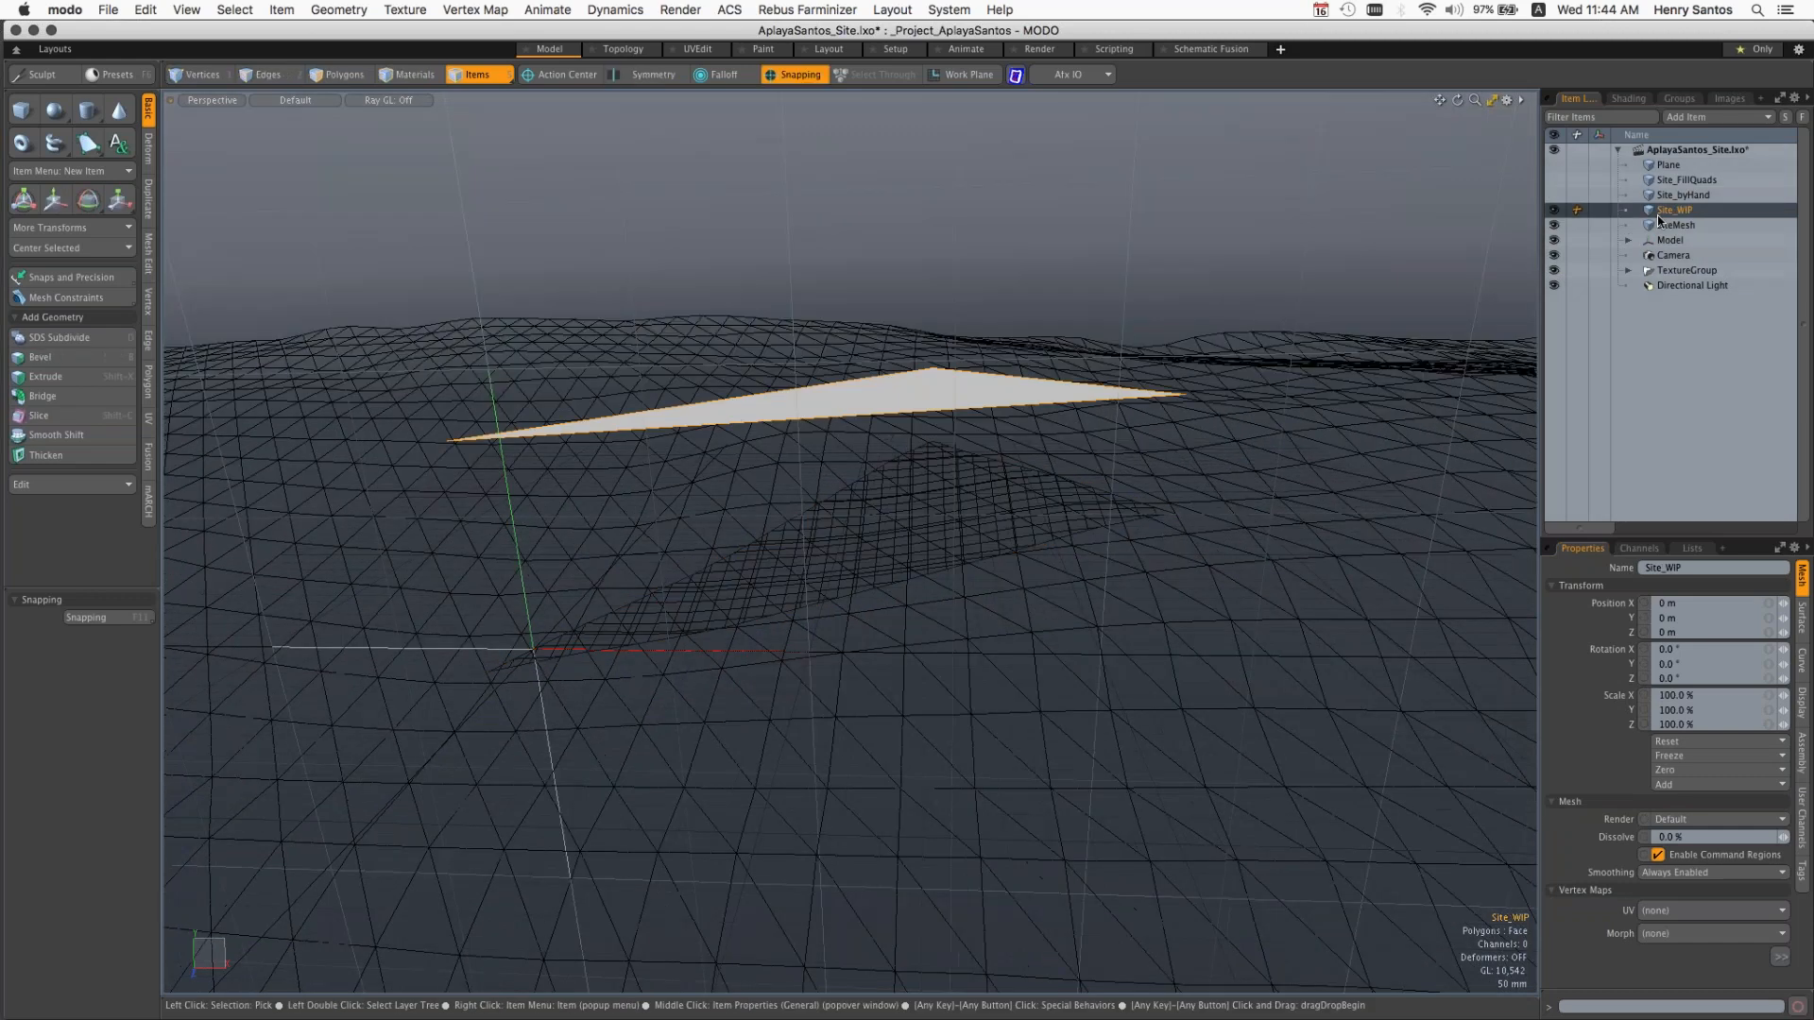
left_click(1553, 225)
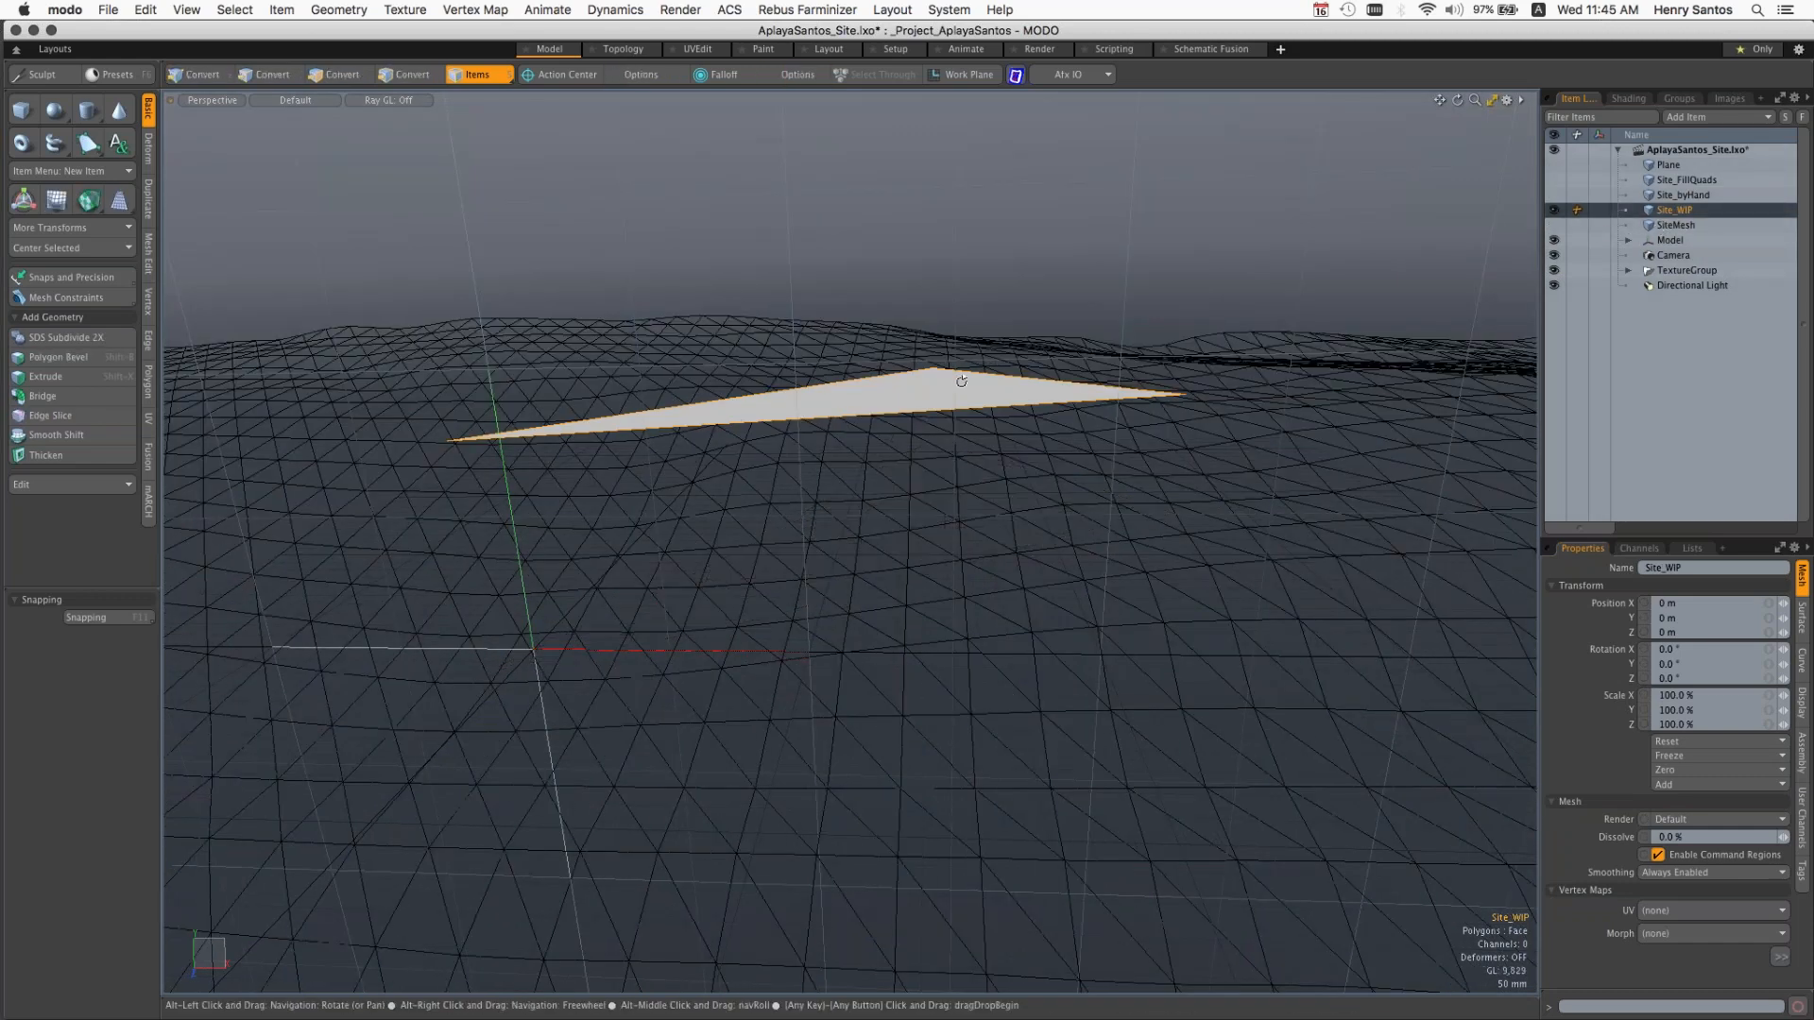
left_click_drag(962, 381, 978, 529, "alt")
left_click_drag(952, 391, 972, 472, "alt")
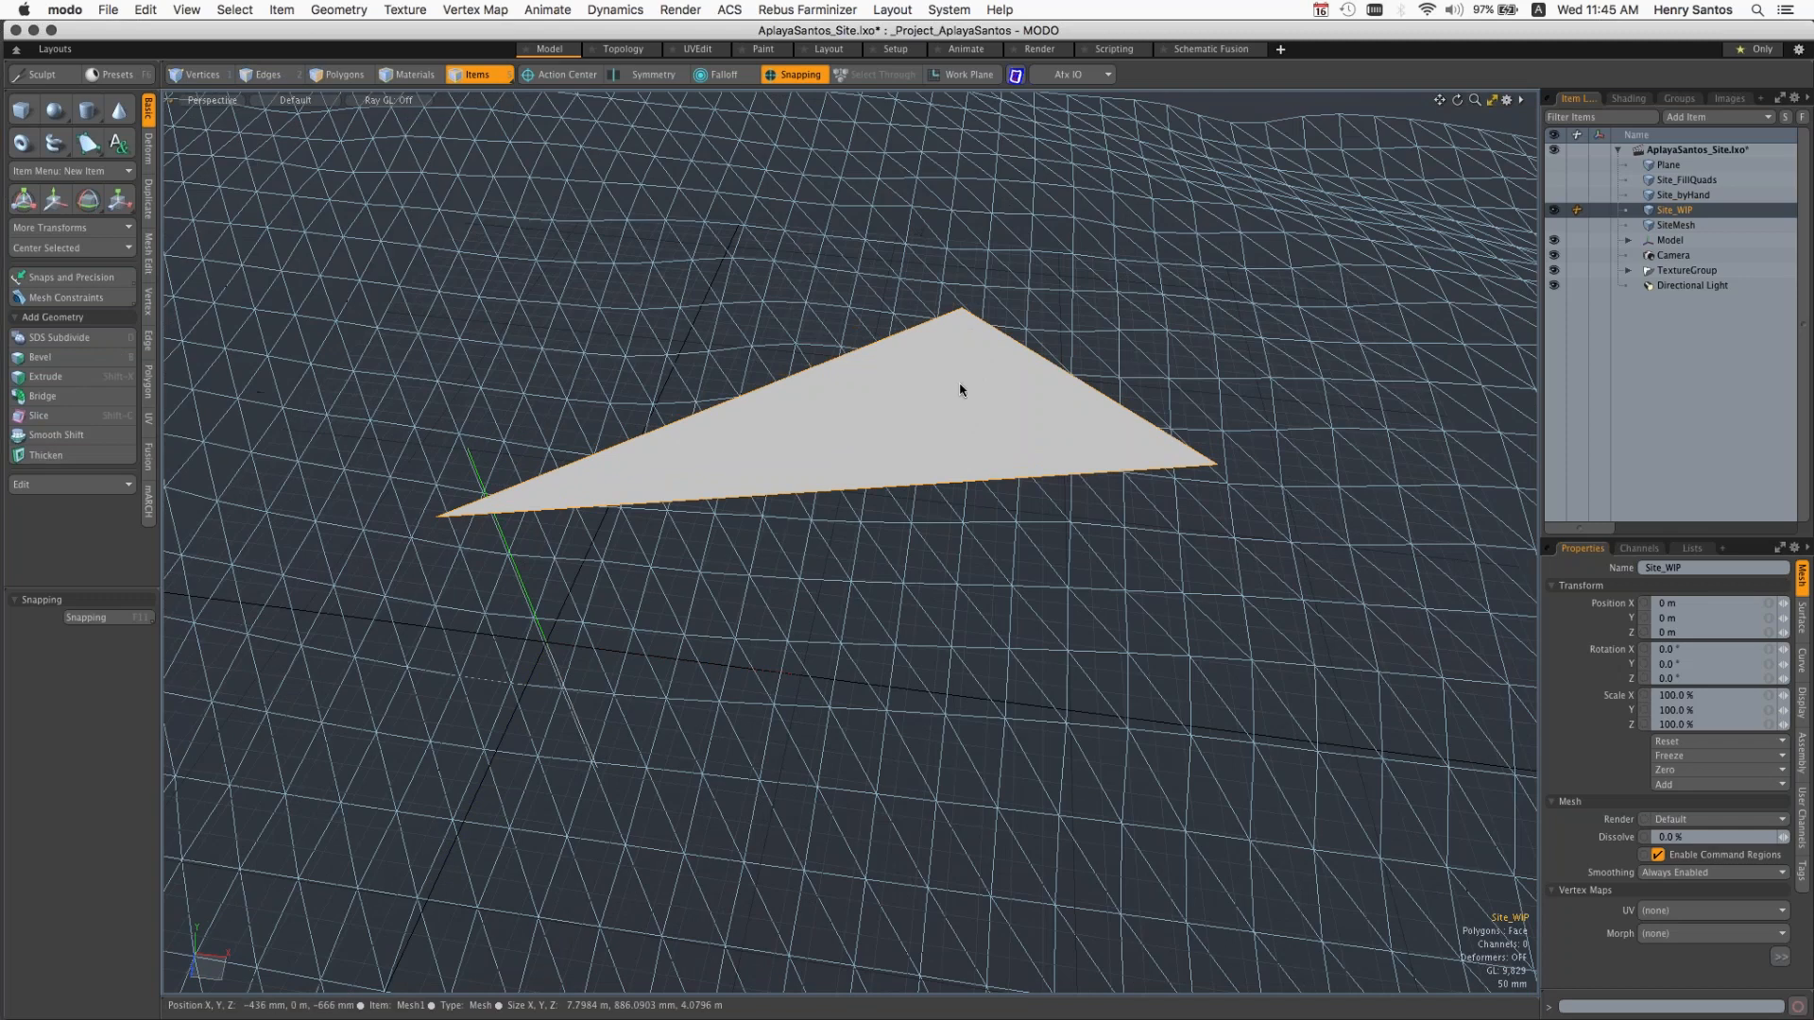
left_click_drag(691, 450, 551, 467, "alt")
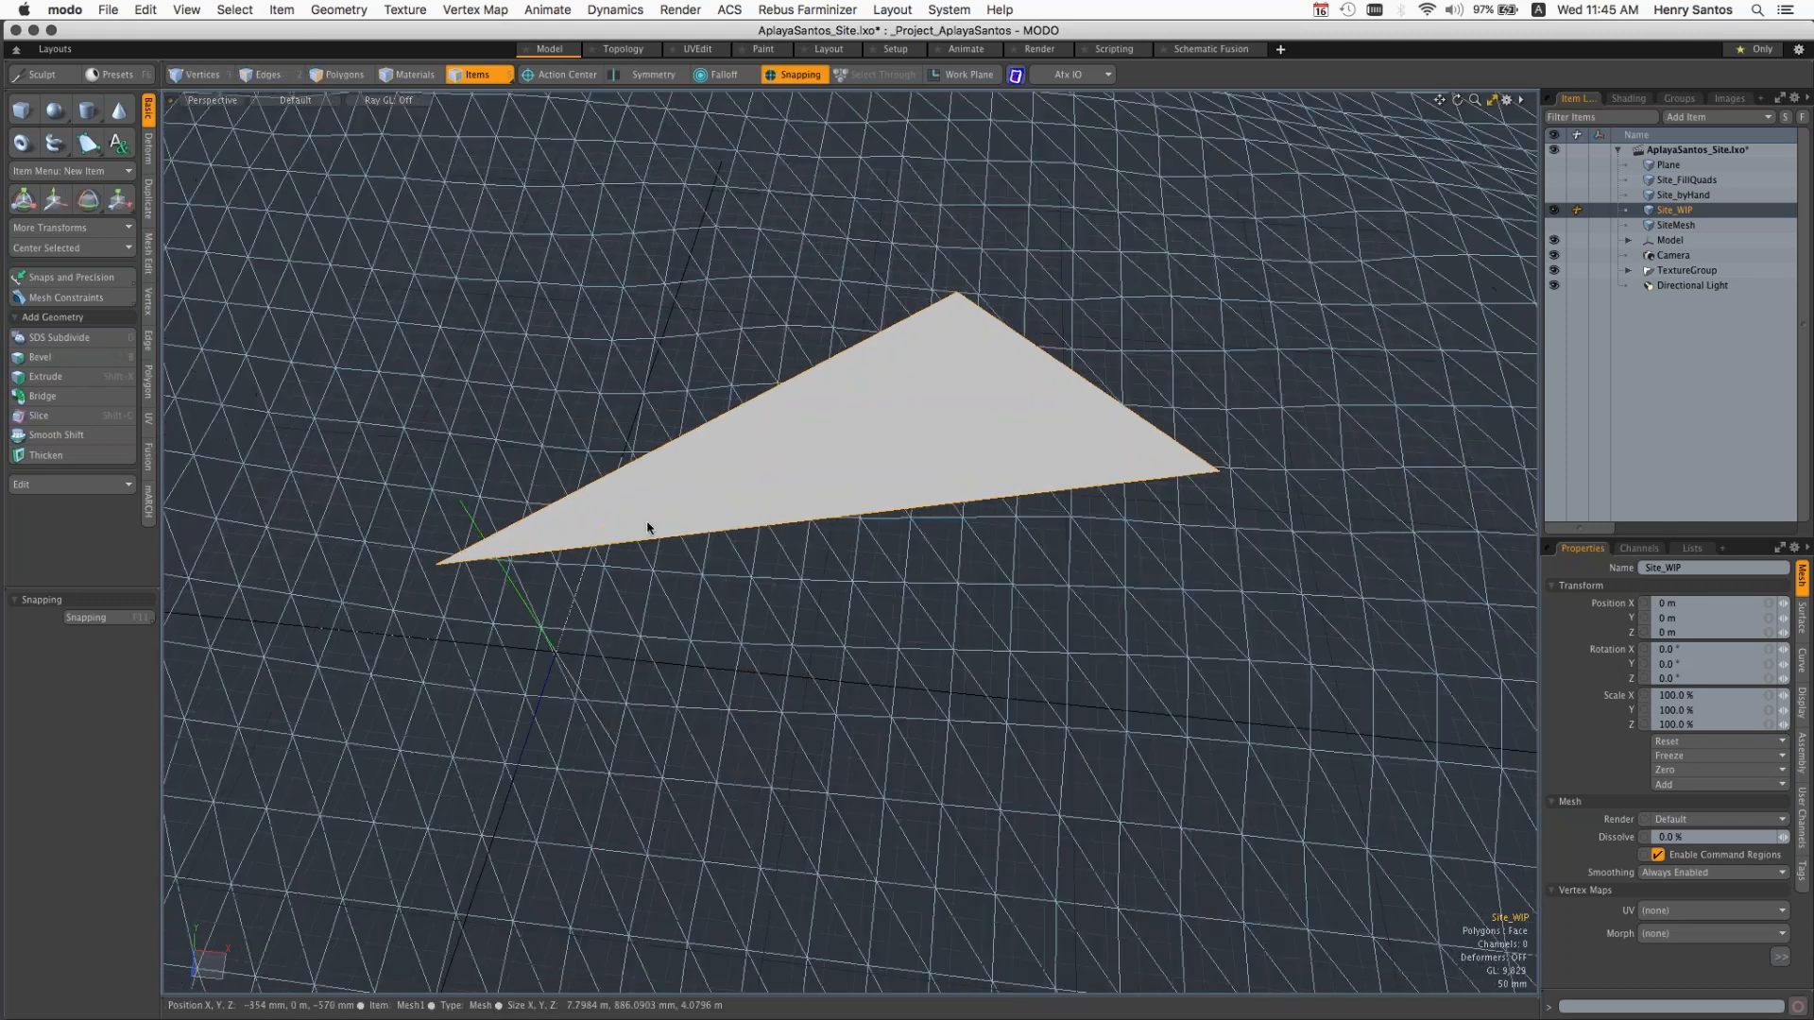
Step: Create an instance of Site_WIP and subdivide the flat site triangle's polygons four times with the Faceted method
key("shift+d")
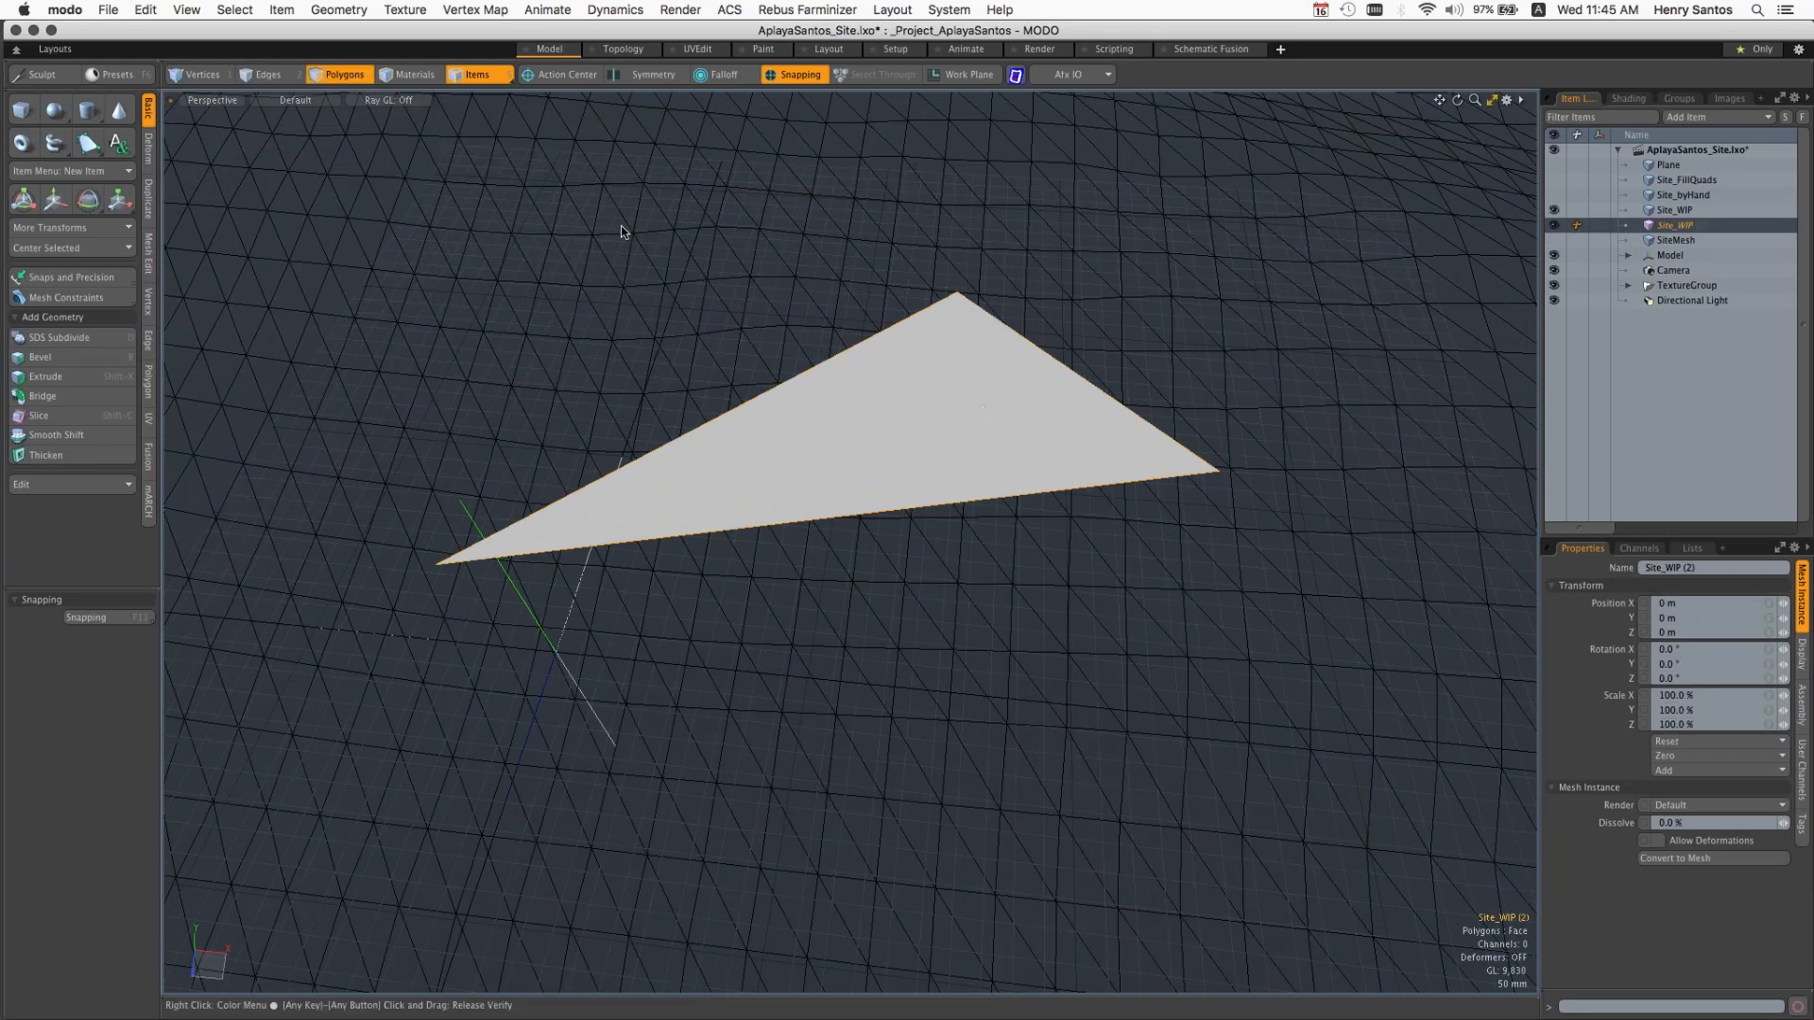
left_click(342, 75)
key("shift+d")
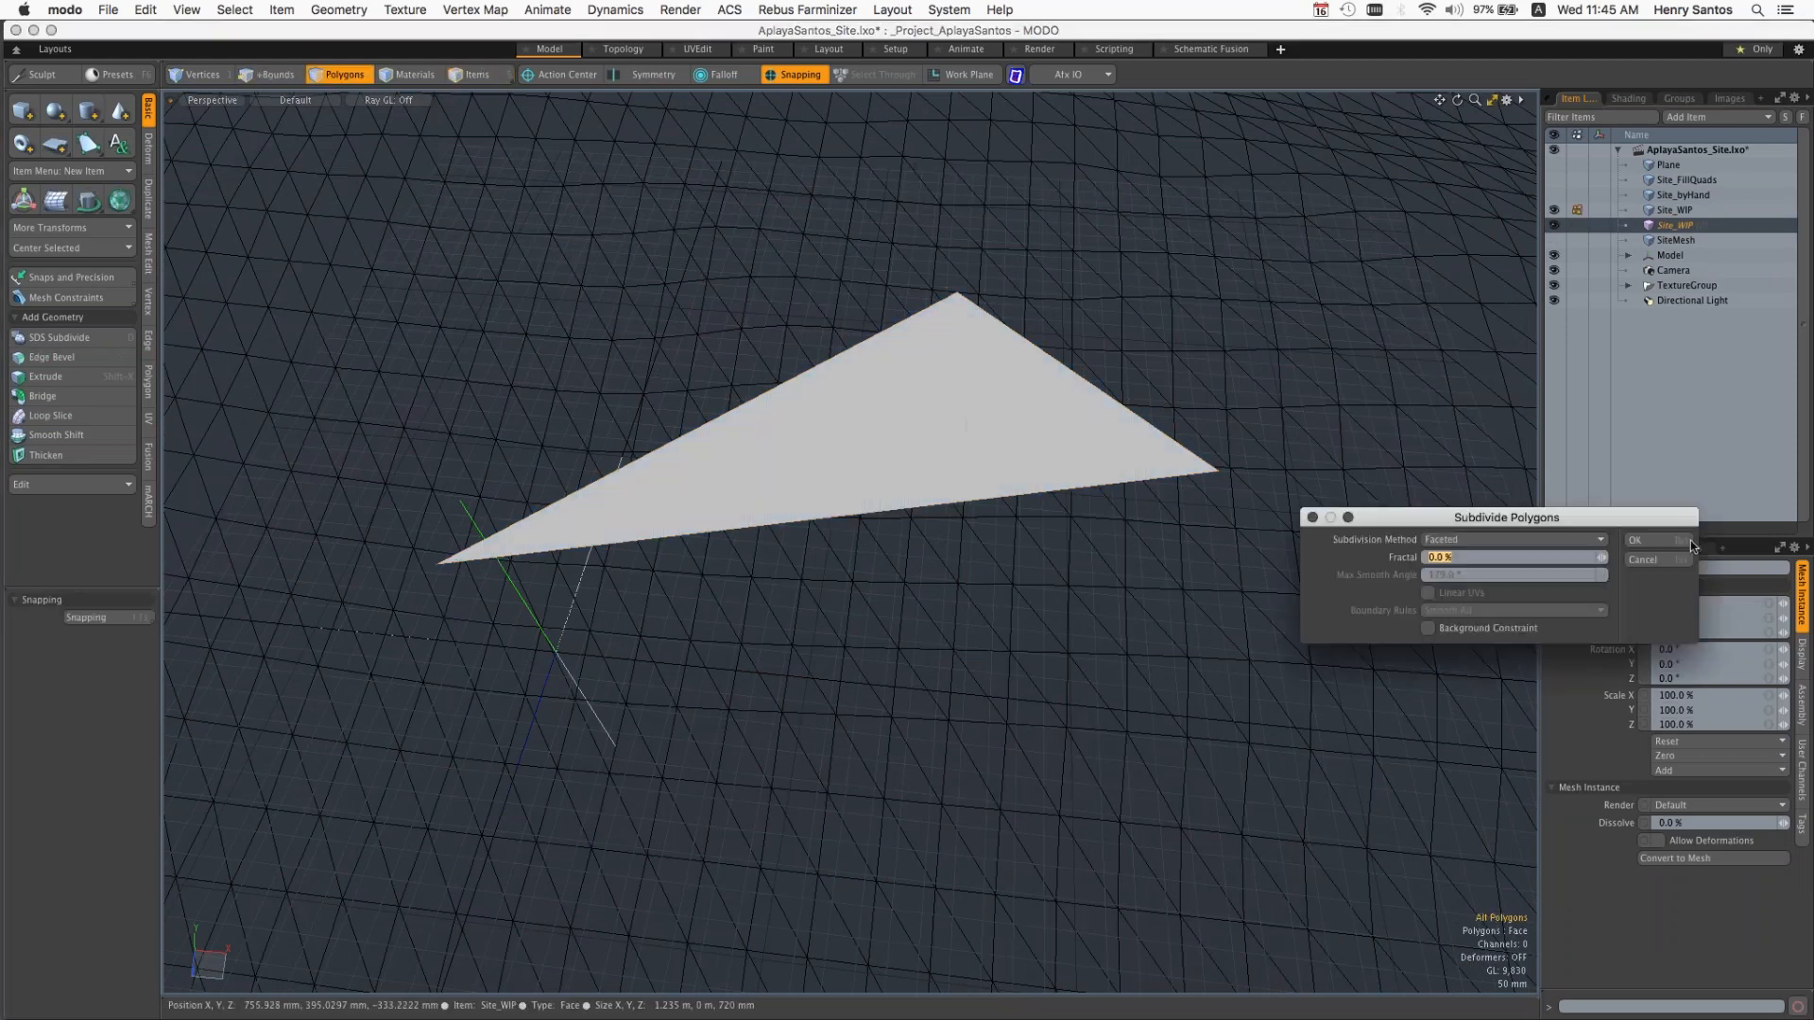
left_click(1658, 540)
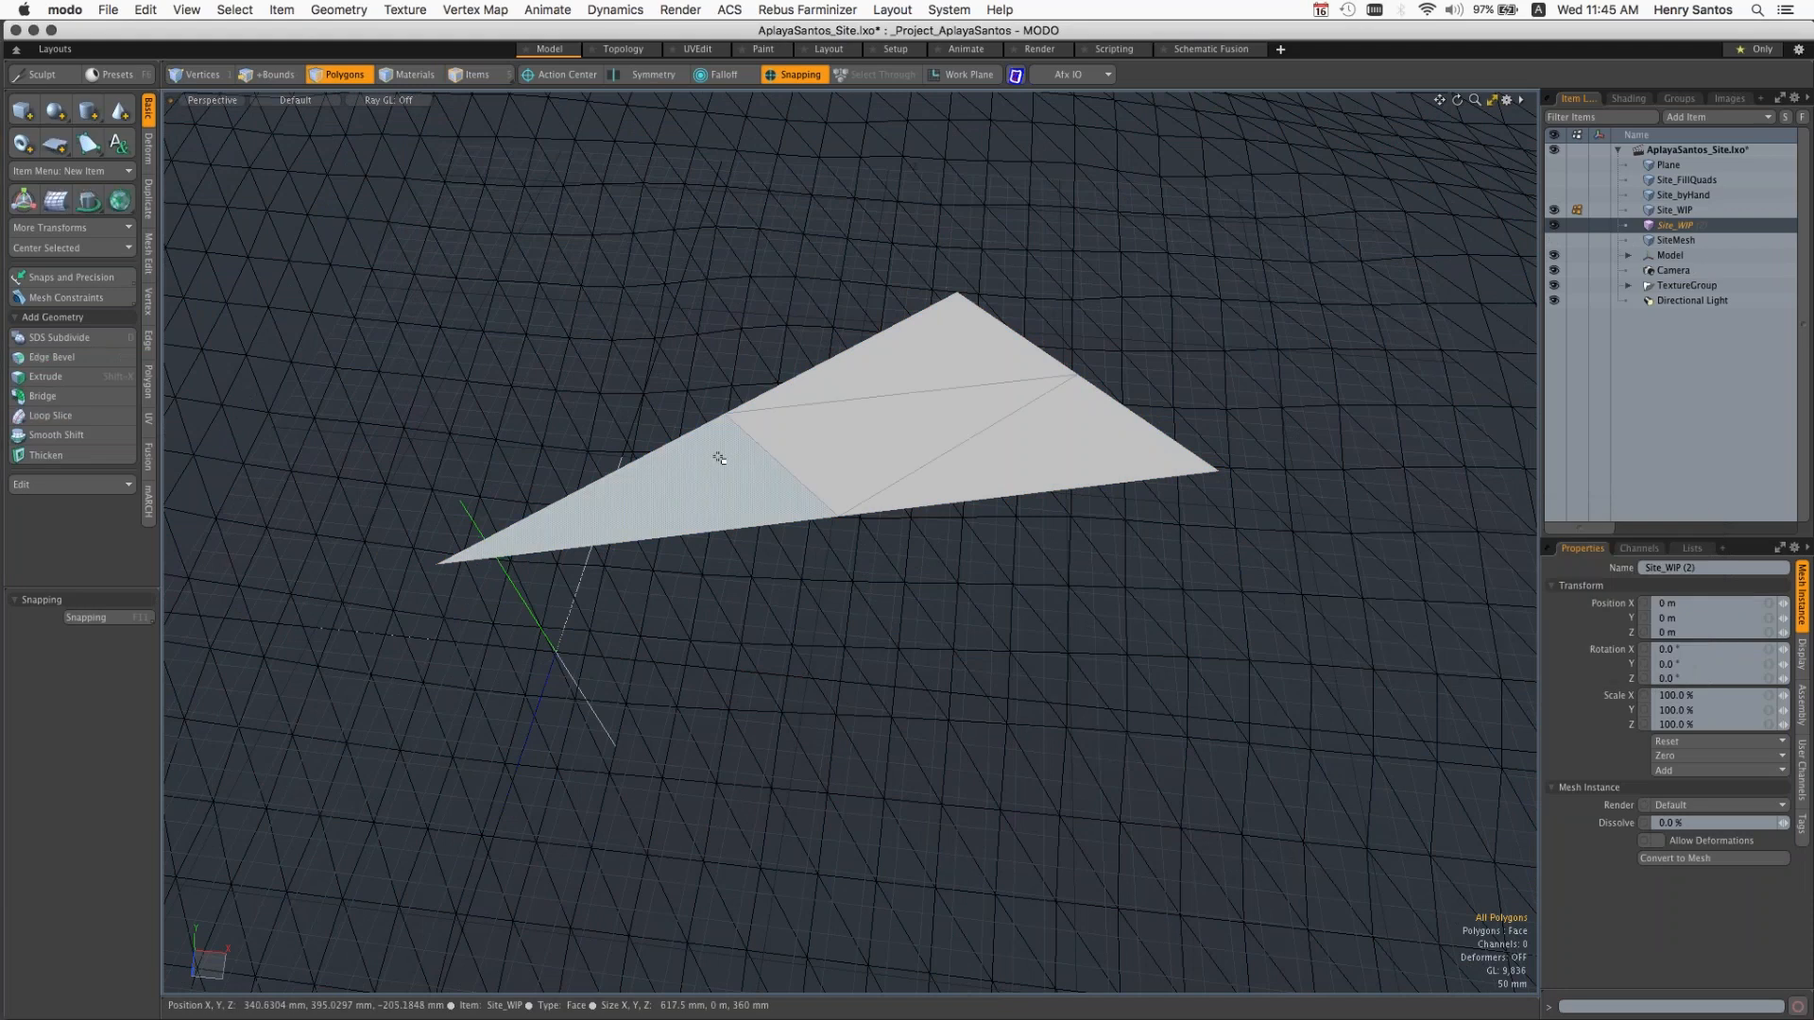
left_click(822, 470)
key("shift+d")
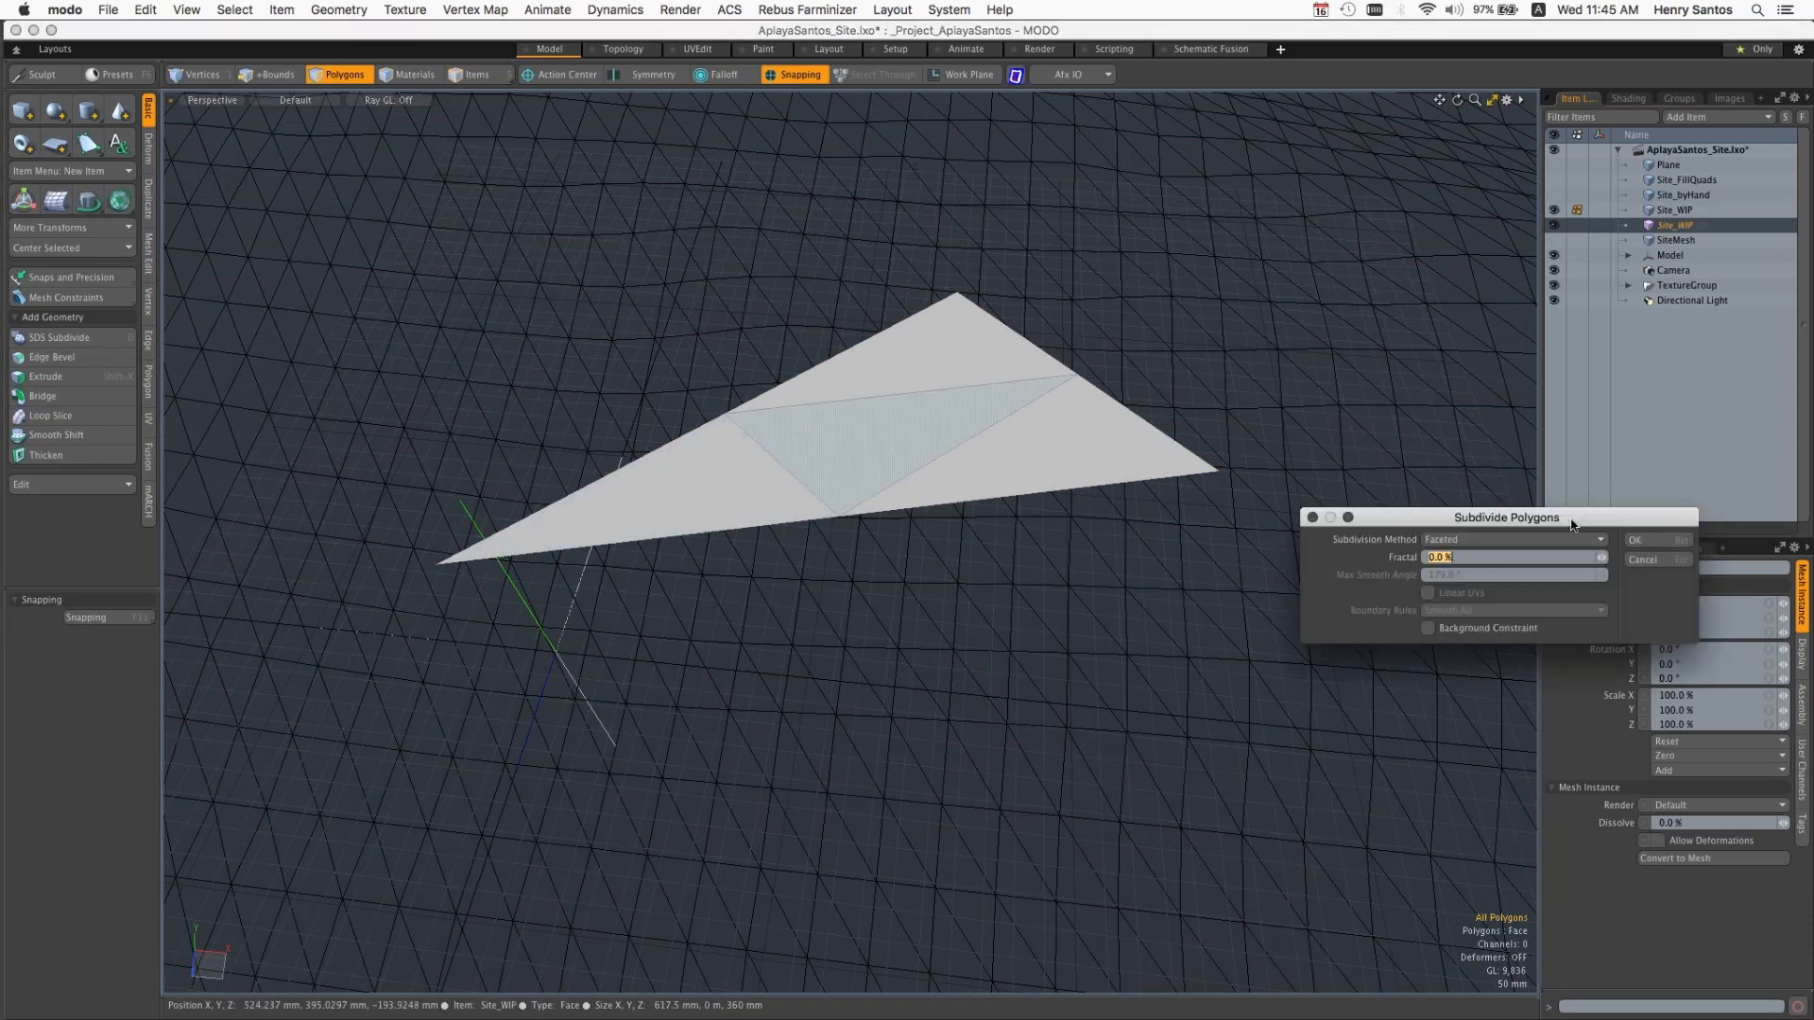
left_click(1663, 538)
key("shift+d")
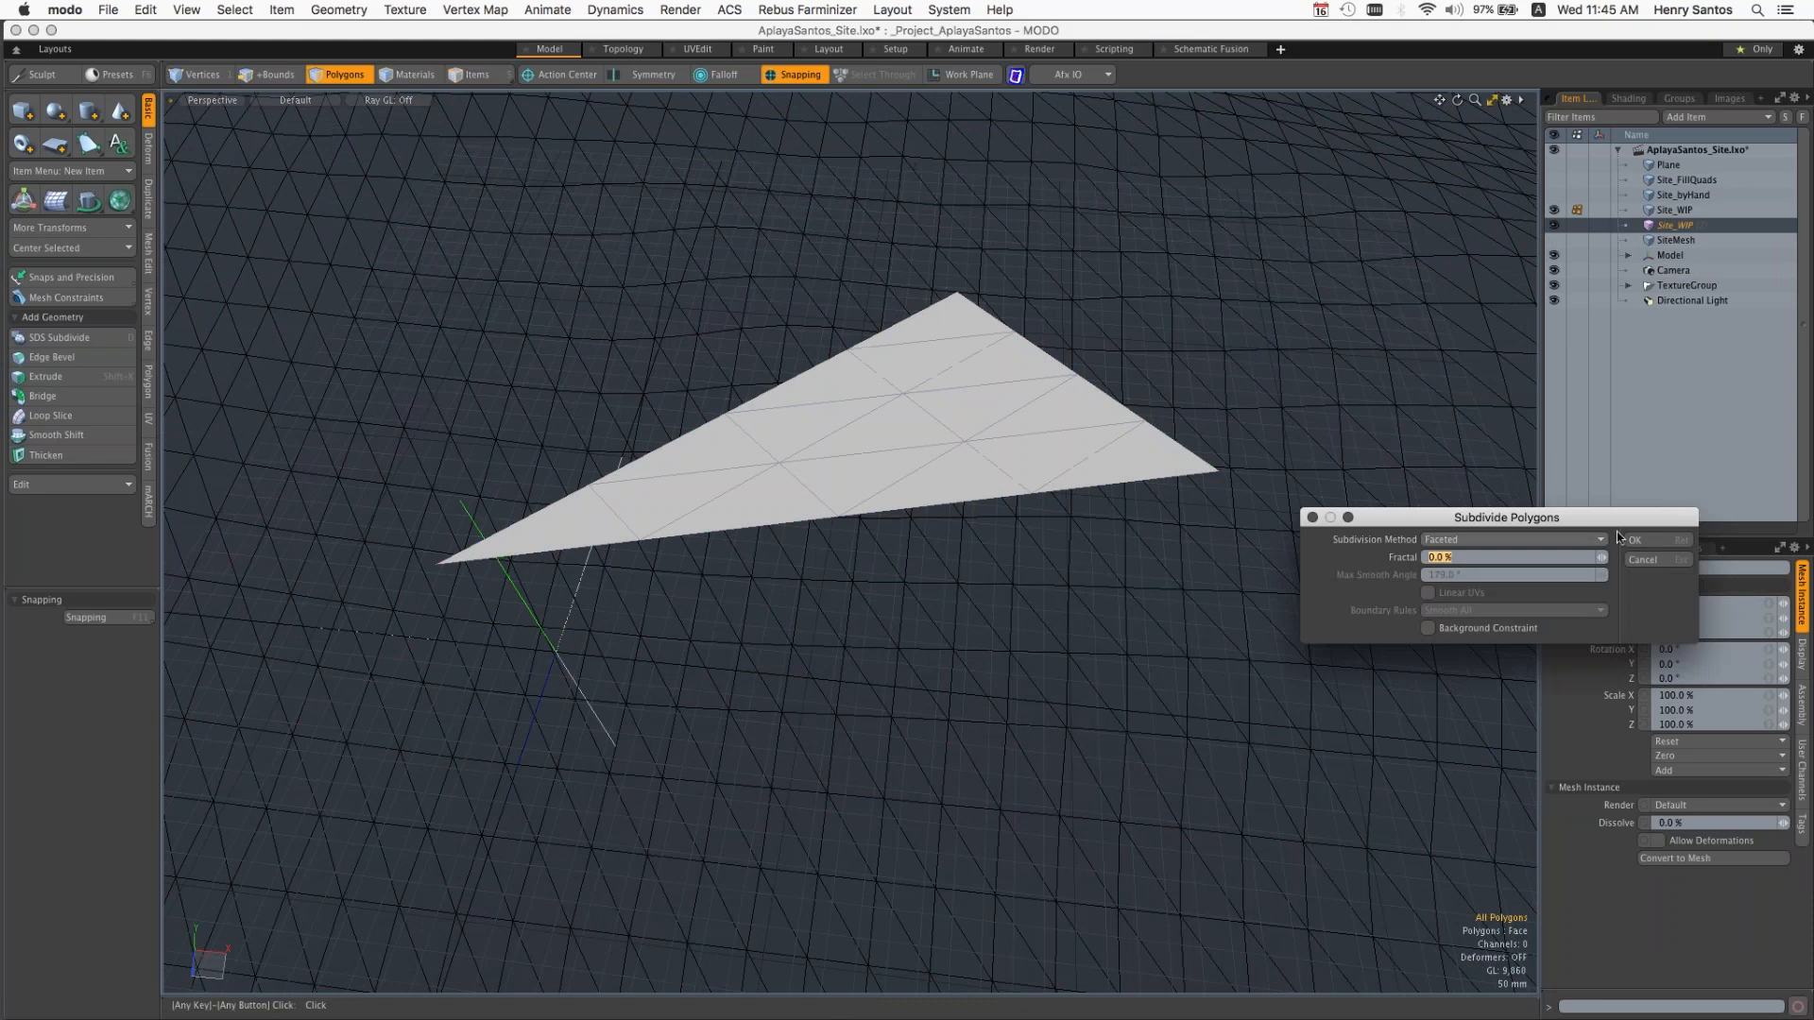
left_click(1633, 536)
key("shift+d")
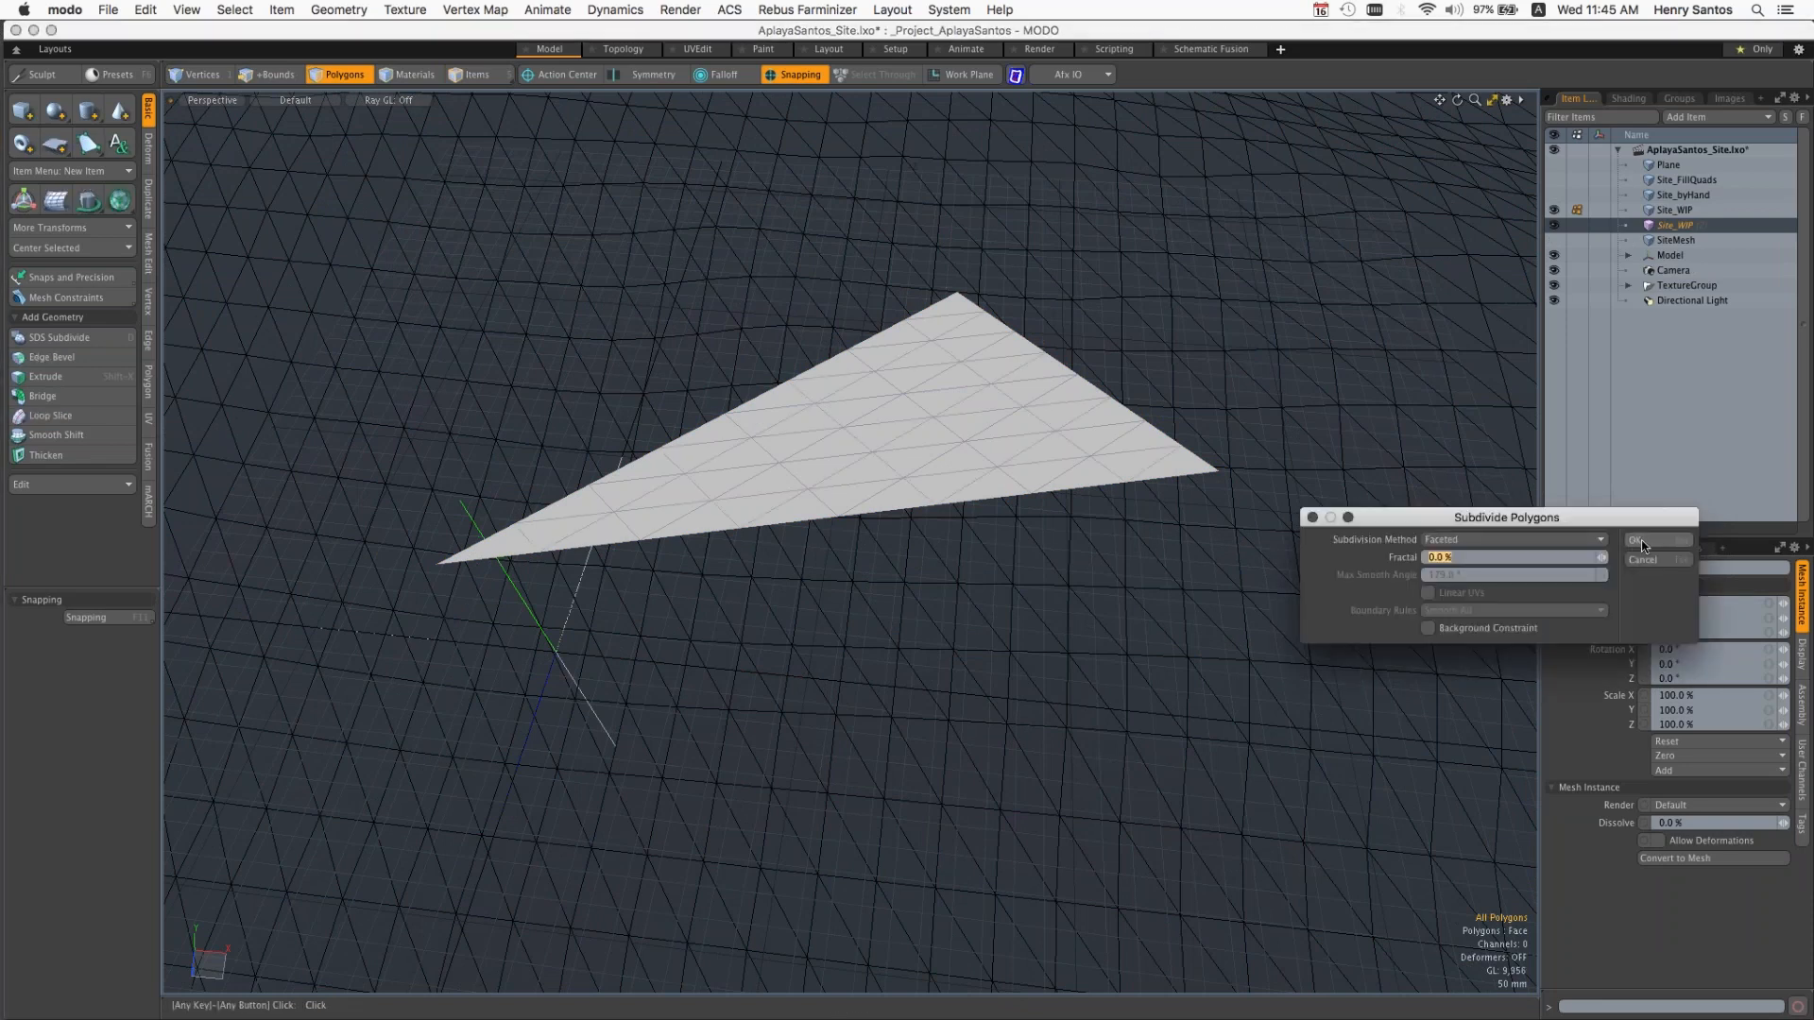
left_click(1644, 541)
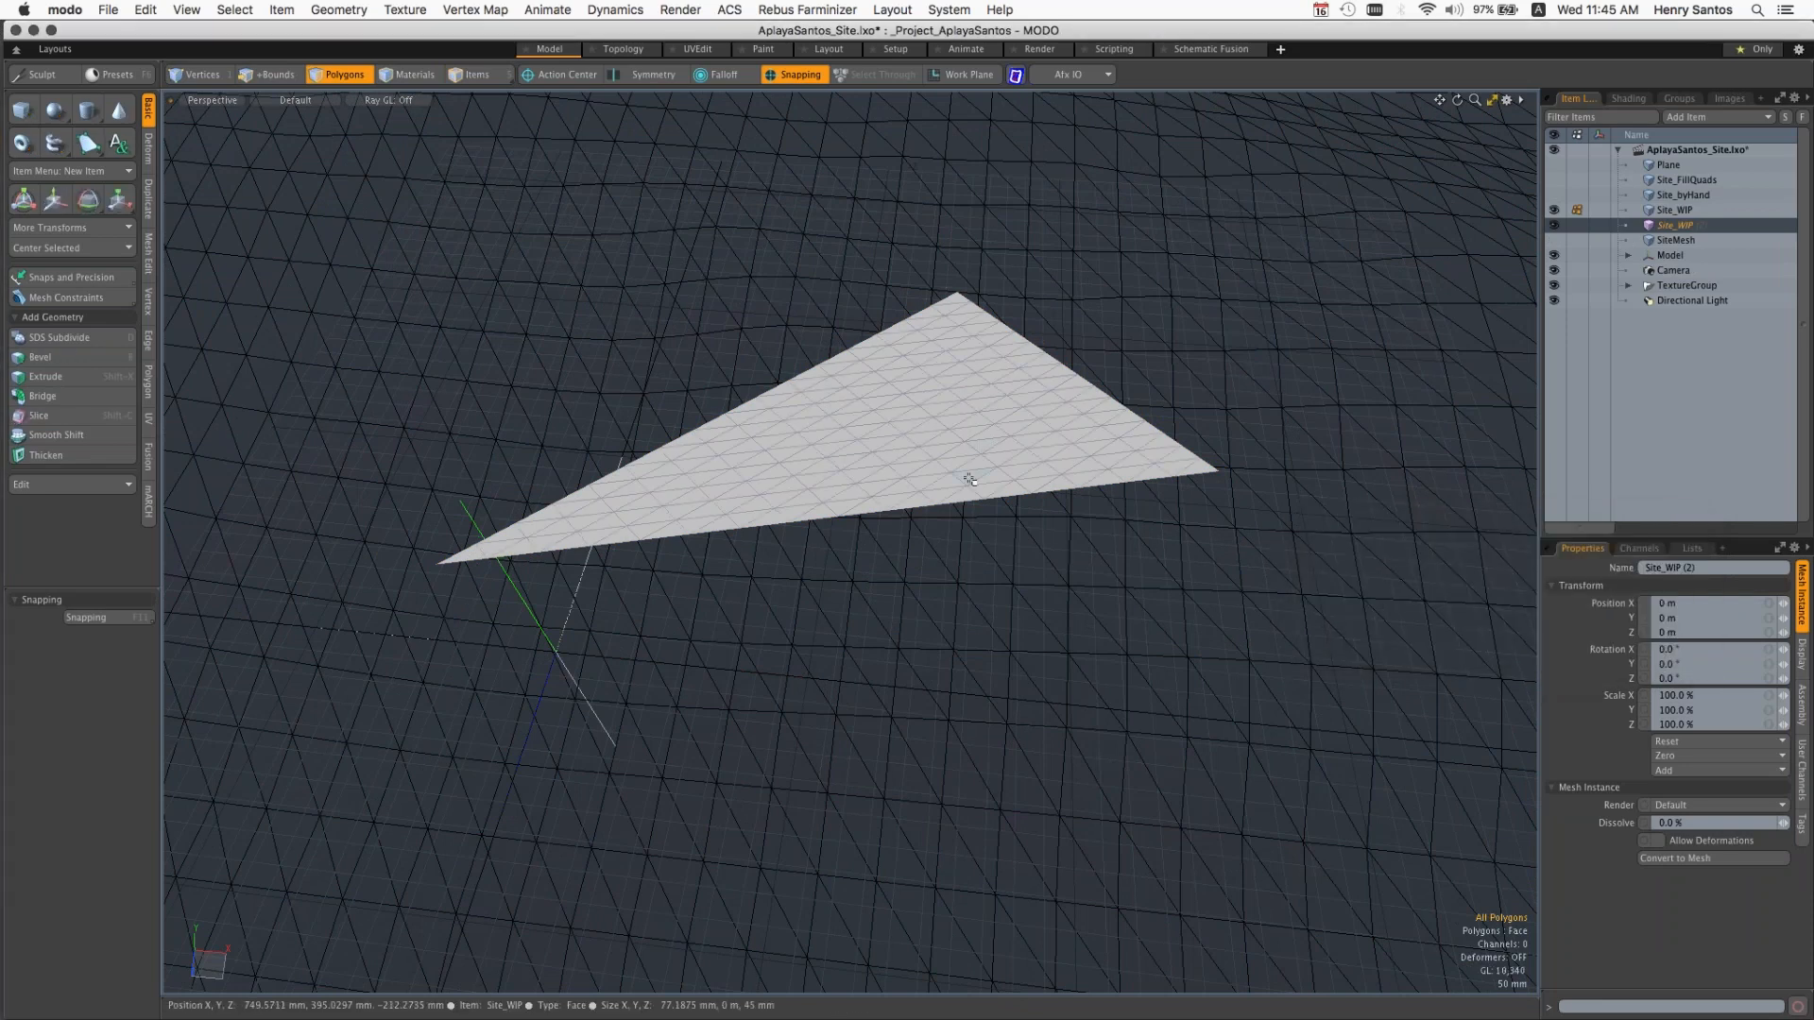
Step: Switch to the Topology layout and select the Site_WIP instance, with the subdivided triangle framed over the shaded terrain
key("alt")
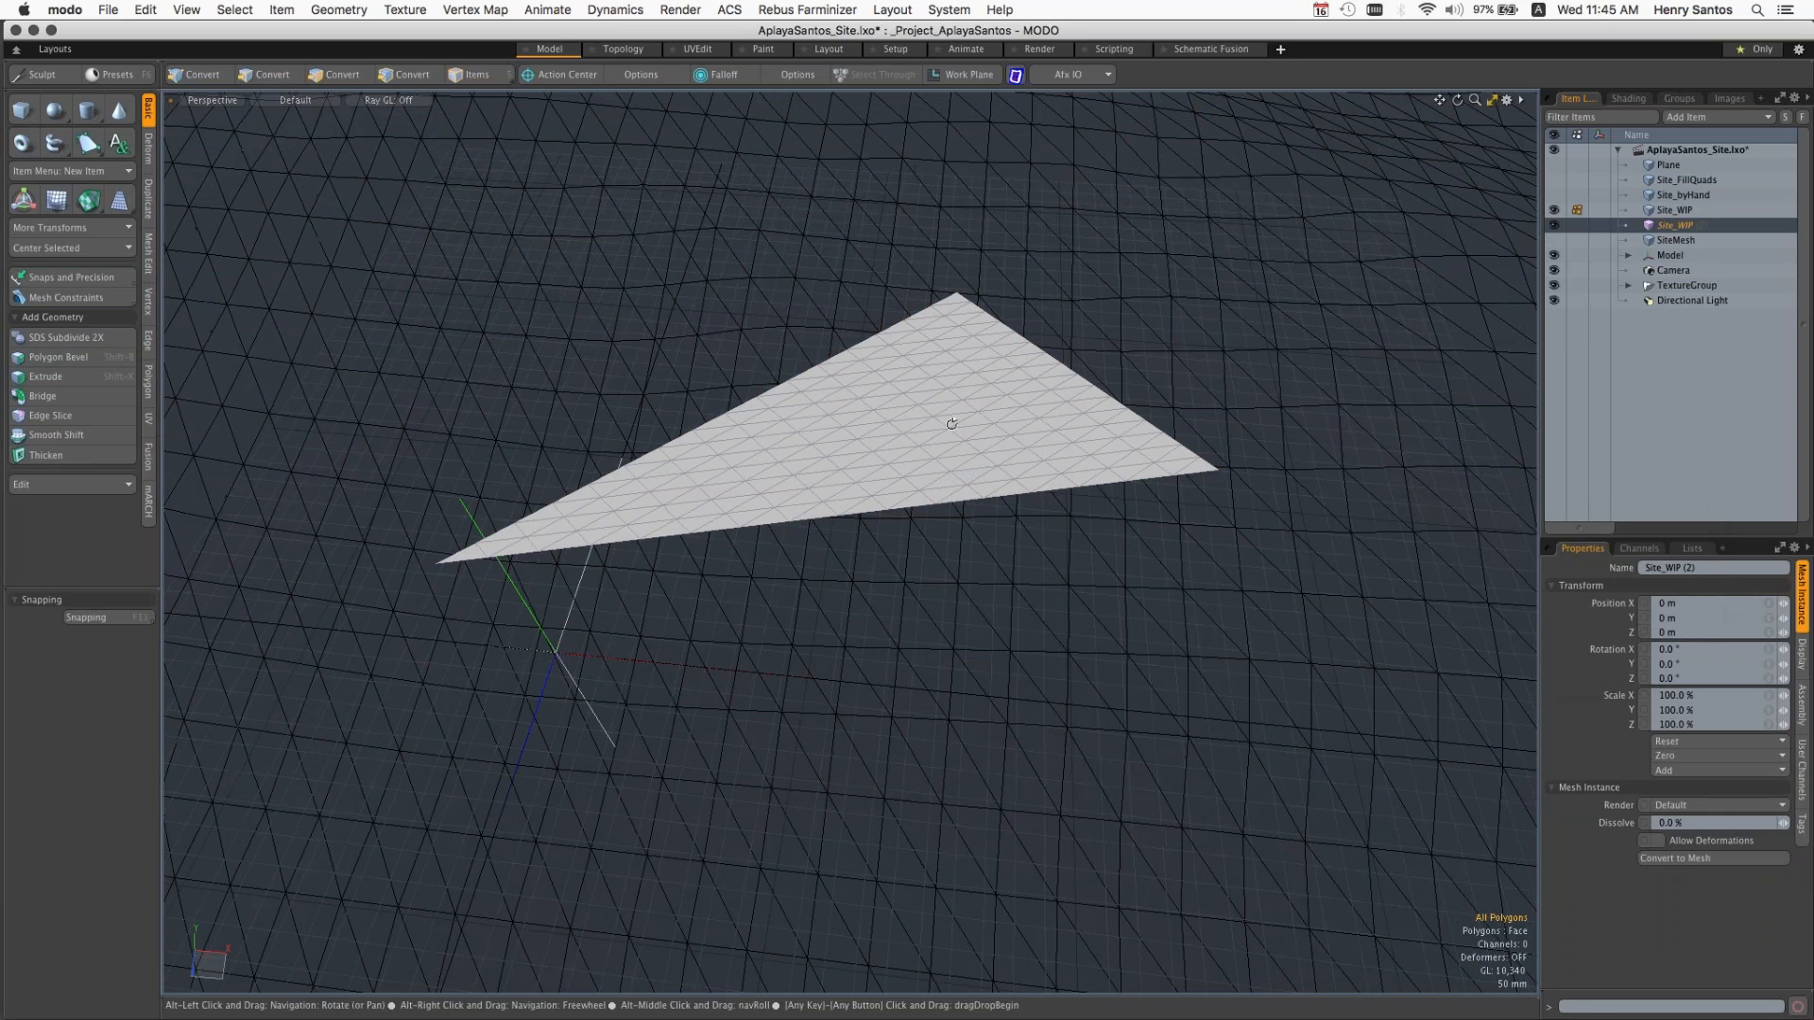
left_click_drag(951, 423, 944, 281, "alt")
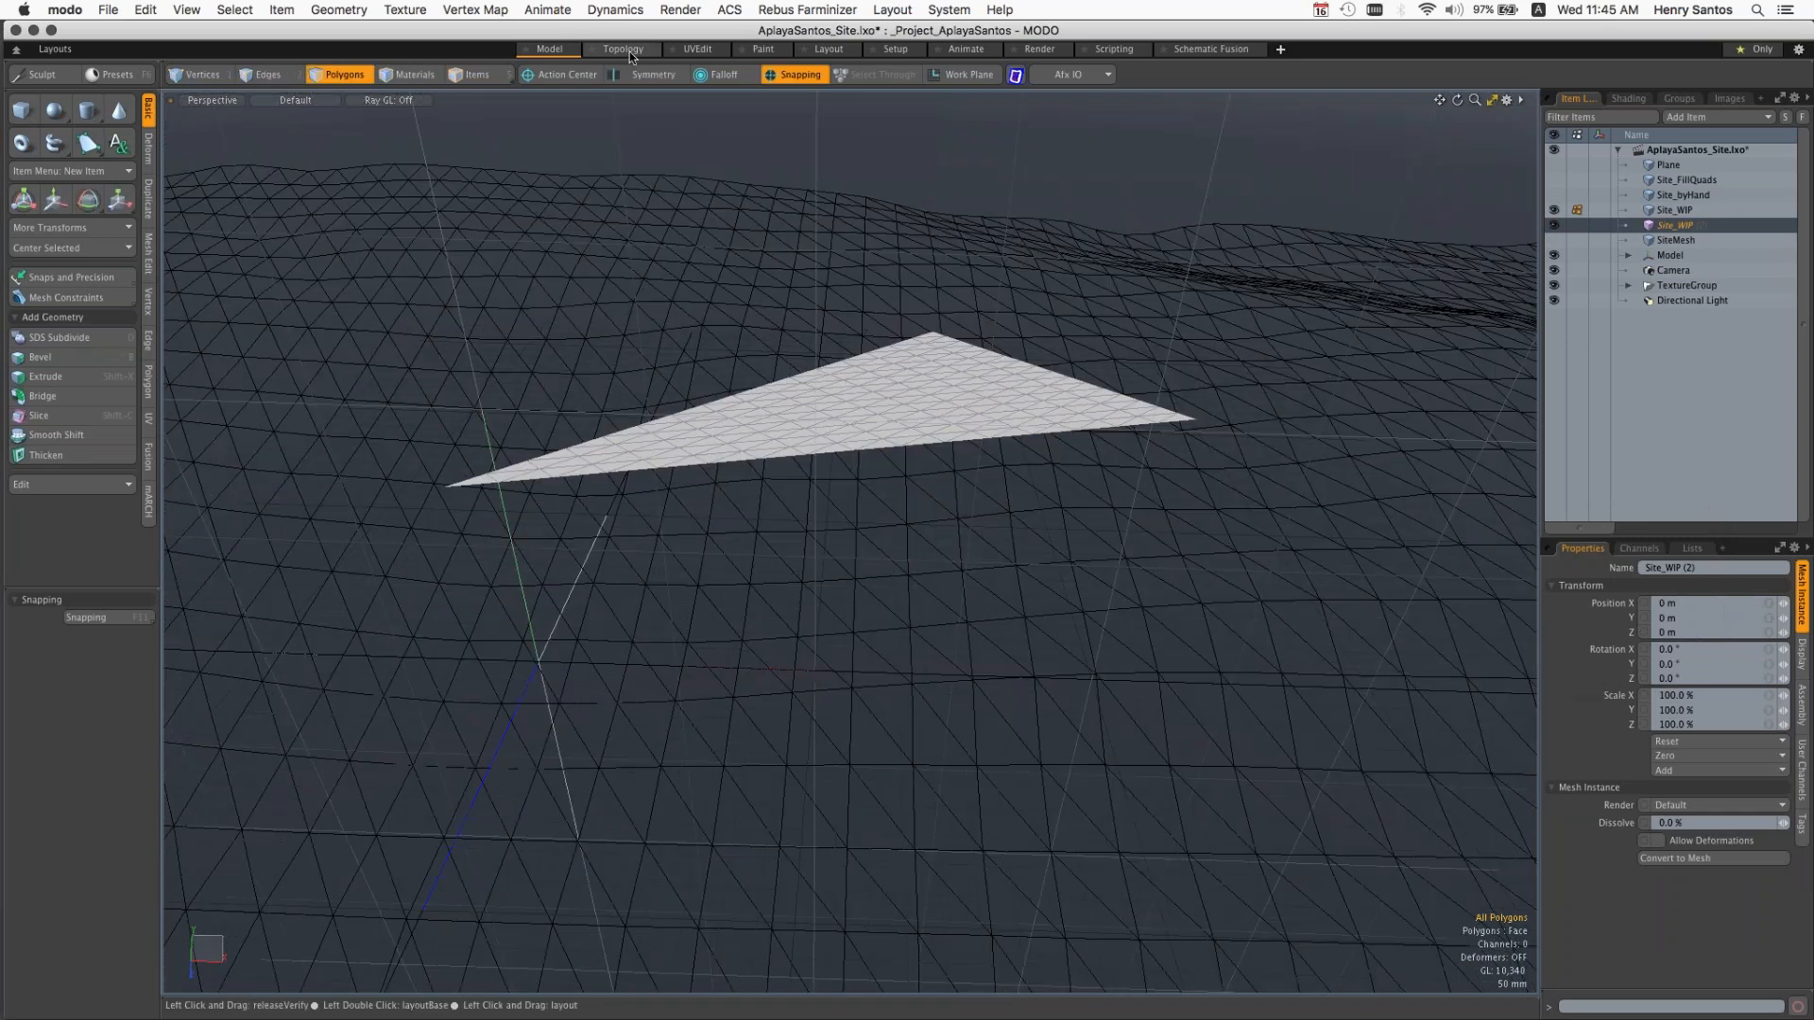
left_click(630, 51)
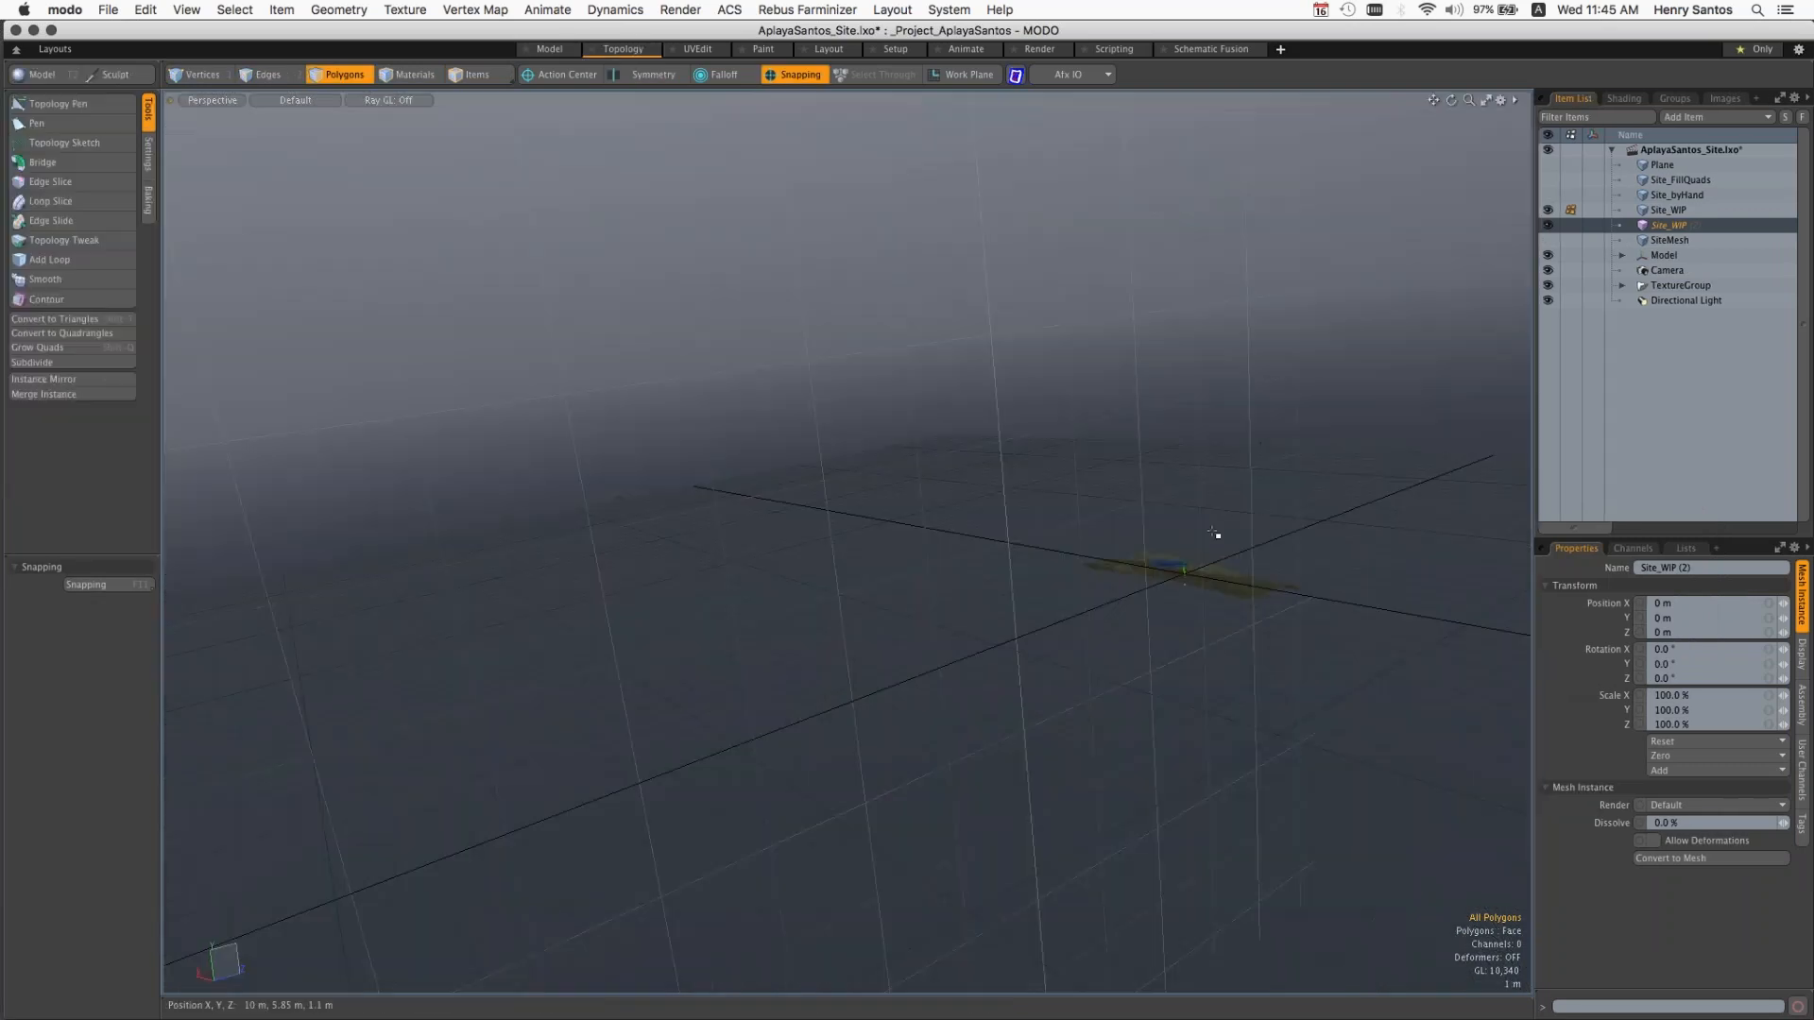
left_click_drag(1273, 556, 723, 597, "alt")
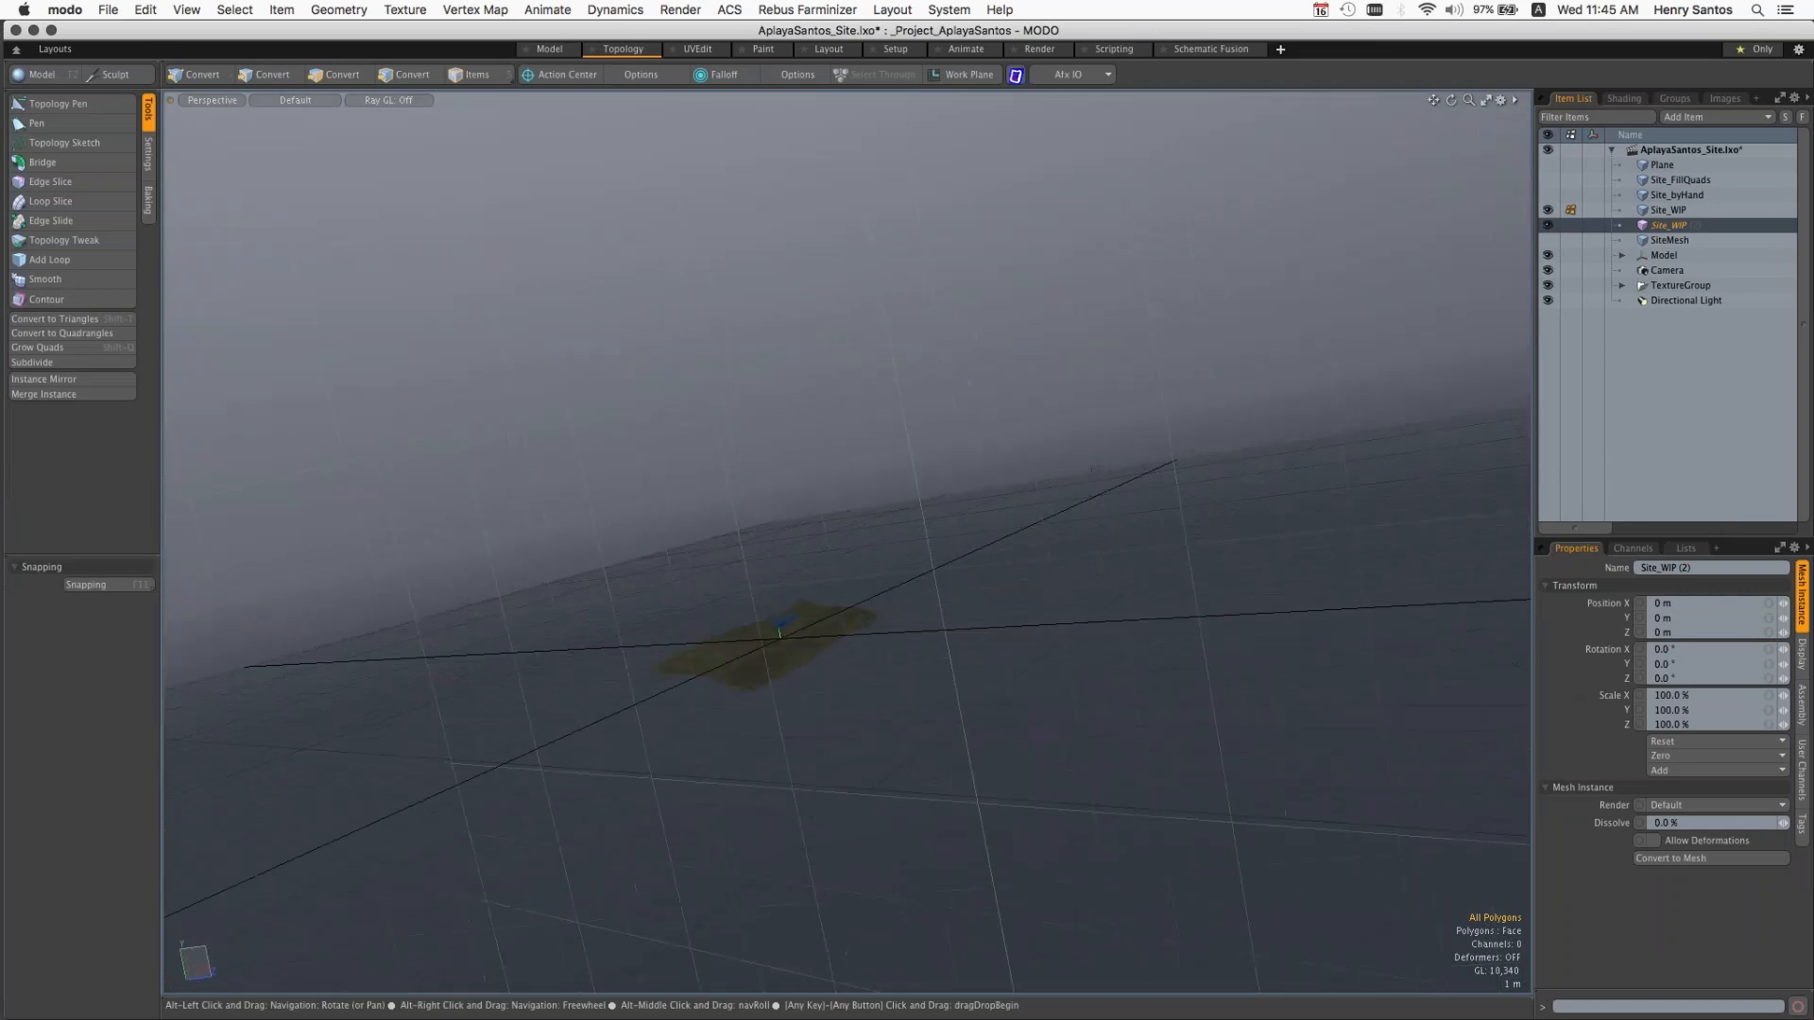
scroll(839, 633, "up", 10)
left_click_drag(1053, 672, 1257, 558, "alt")
left_click_drag(1077, 284, 1370, 440, "alt")
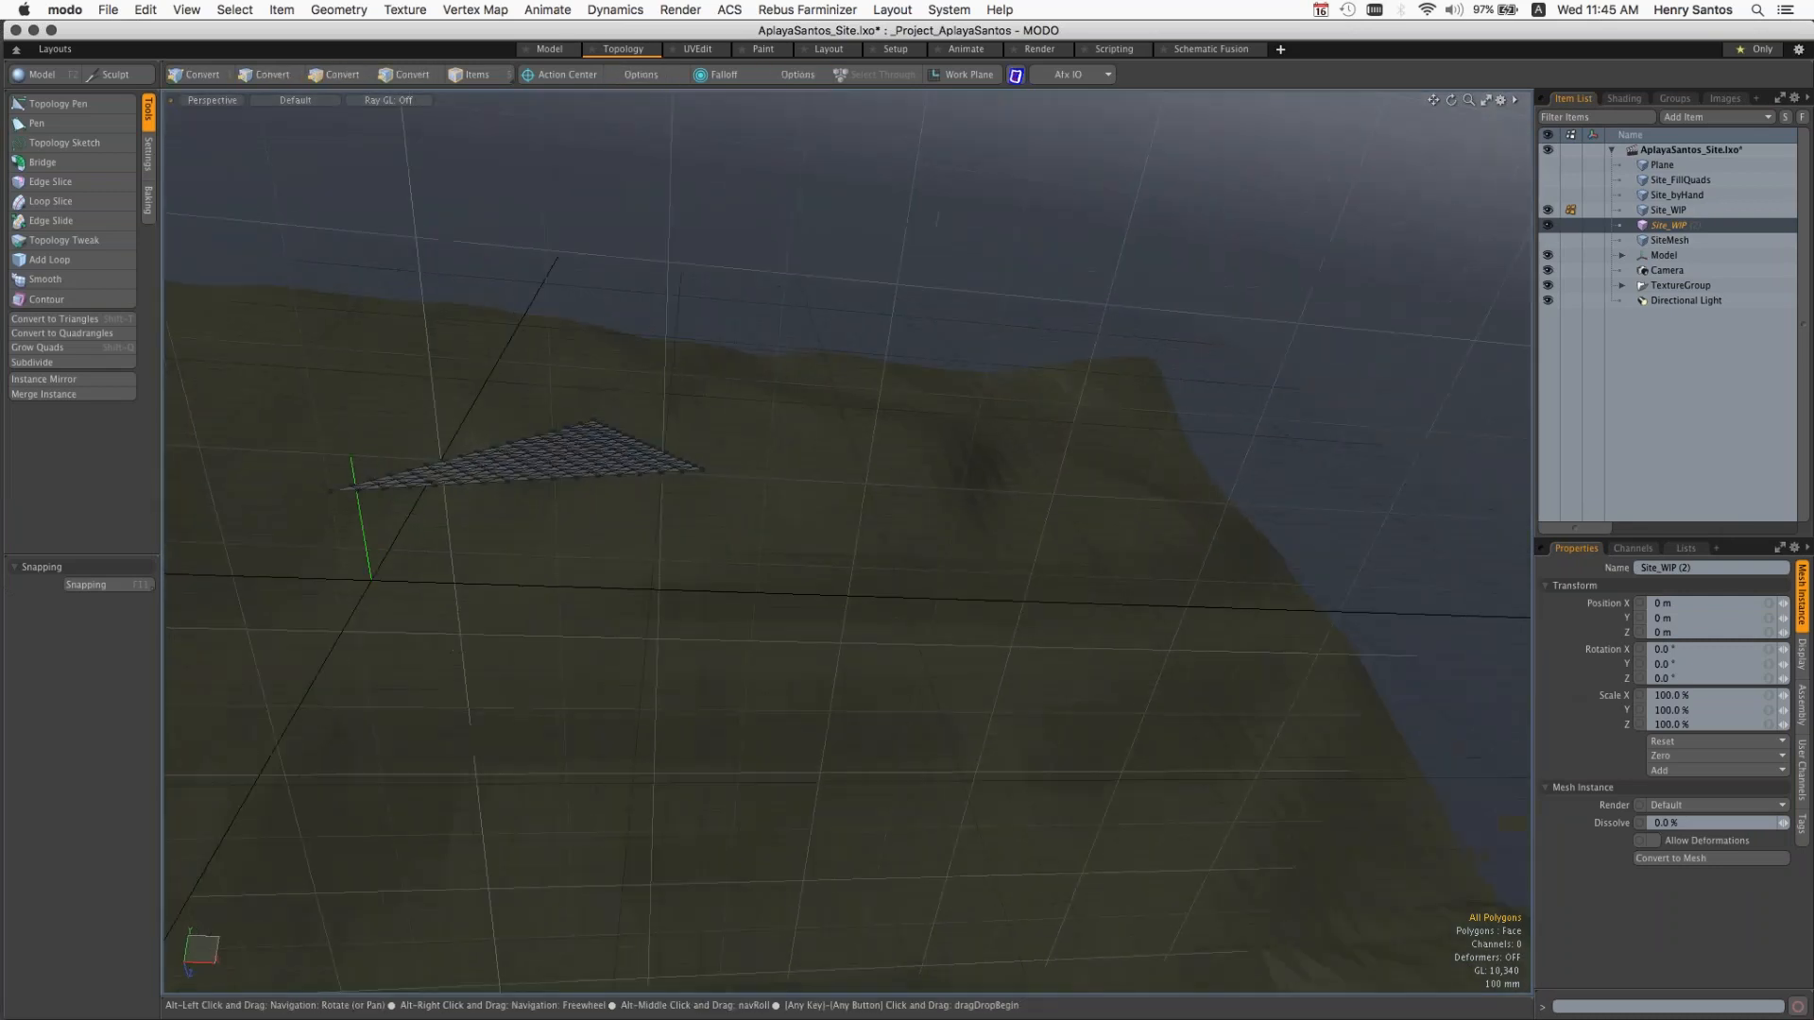
left_click_drag(699, 397, 652, 520, "alt+shift")
left_click(1670, 210)
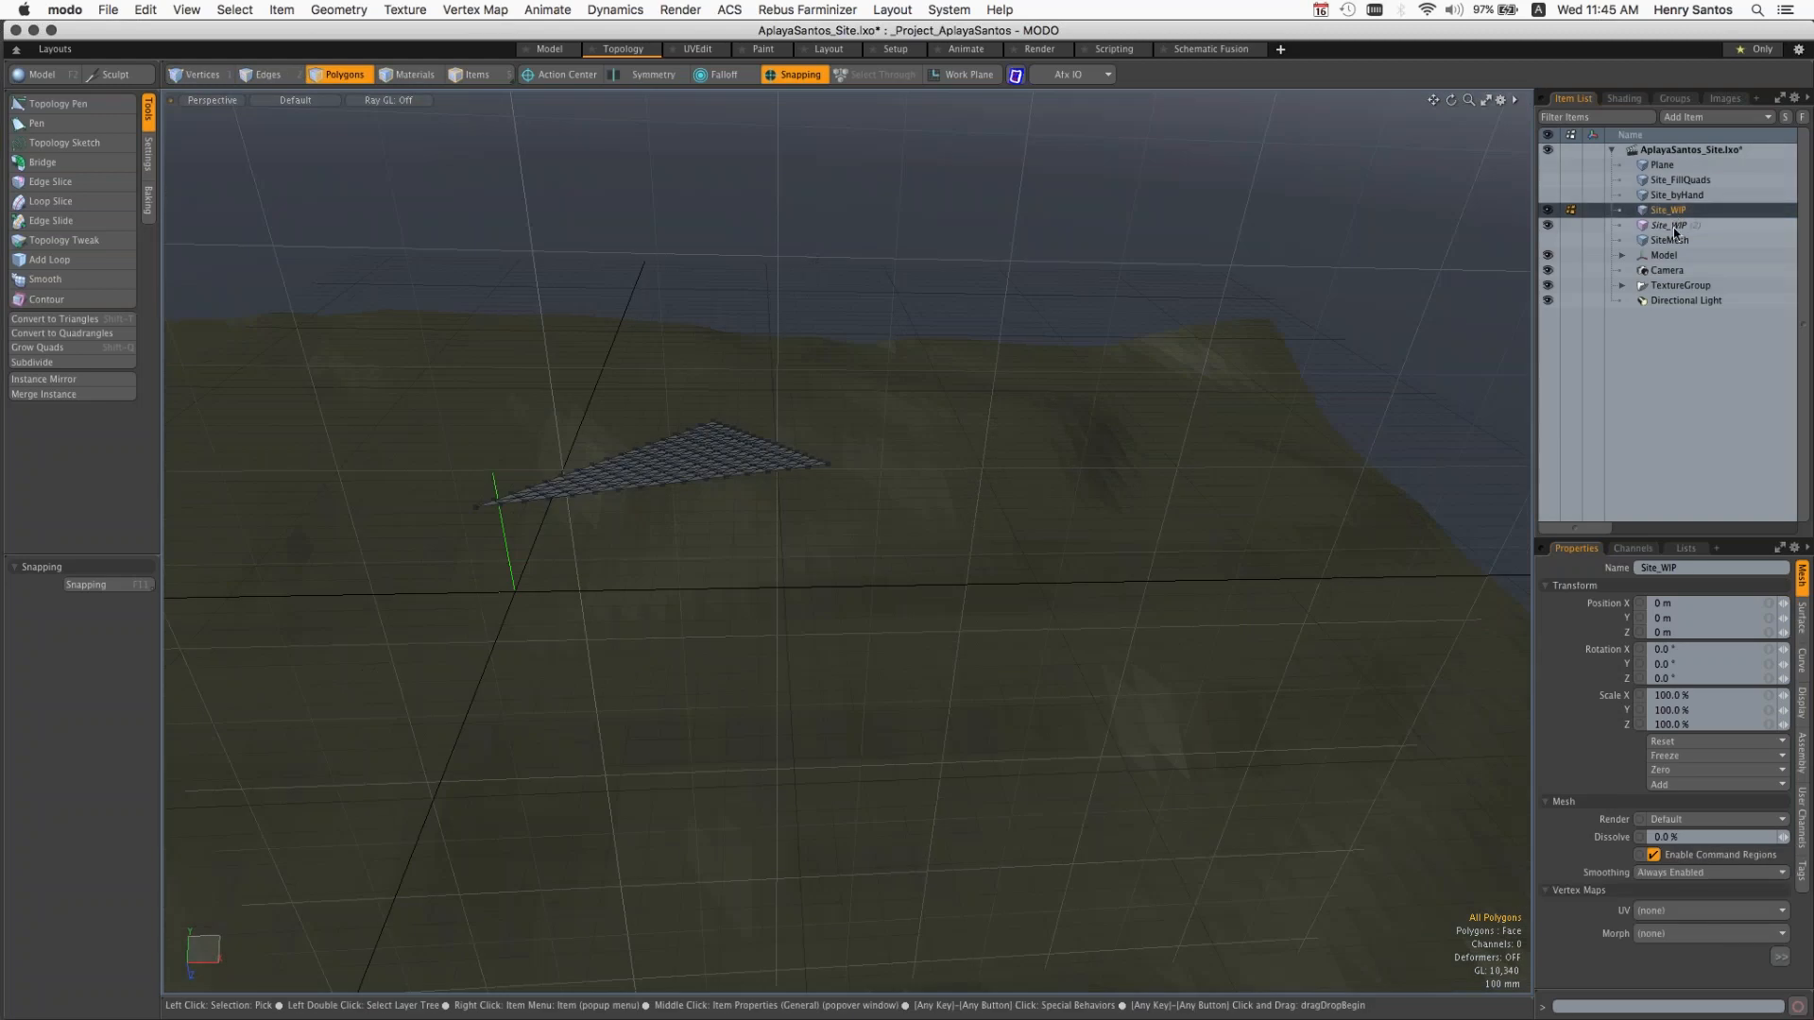
left_click(1674, 228)
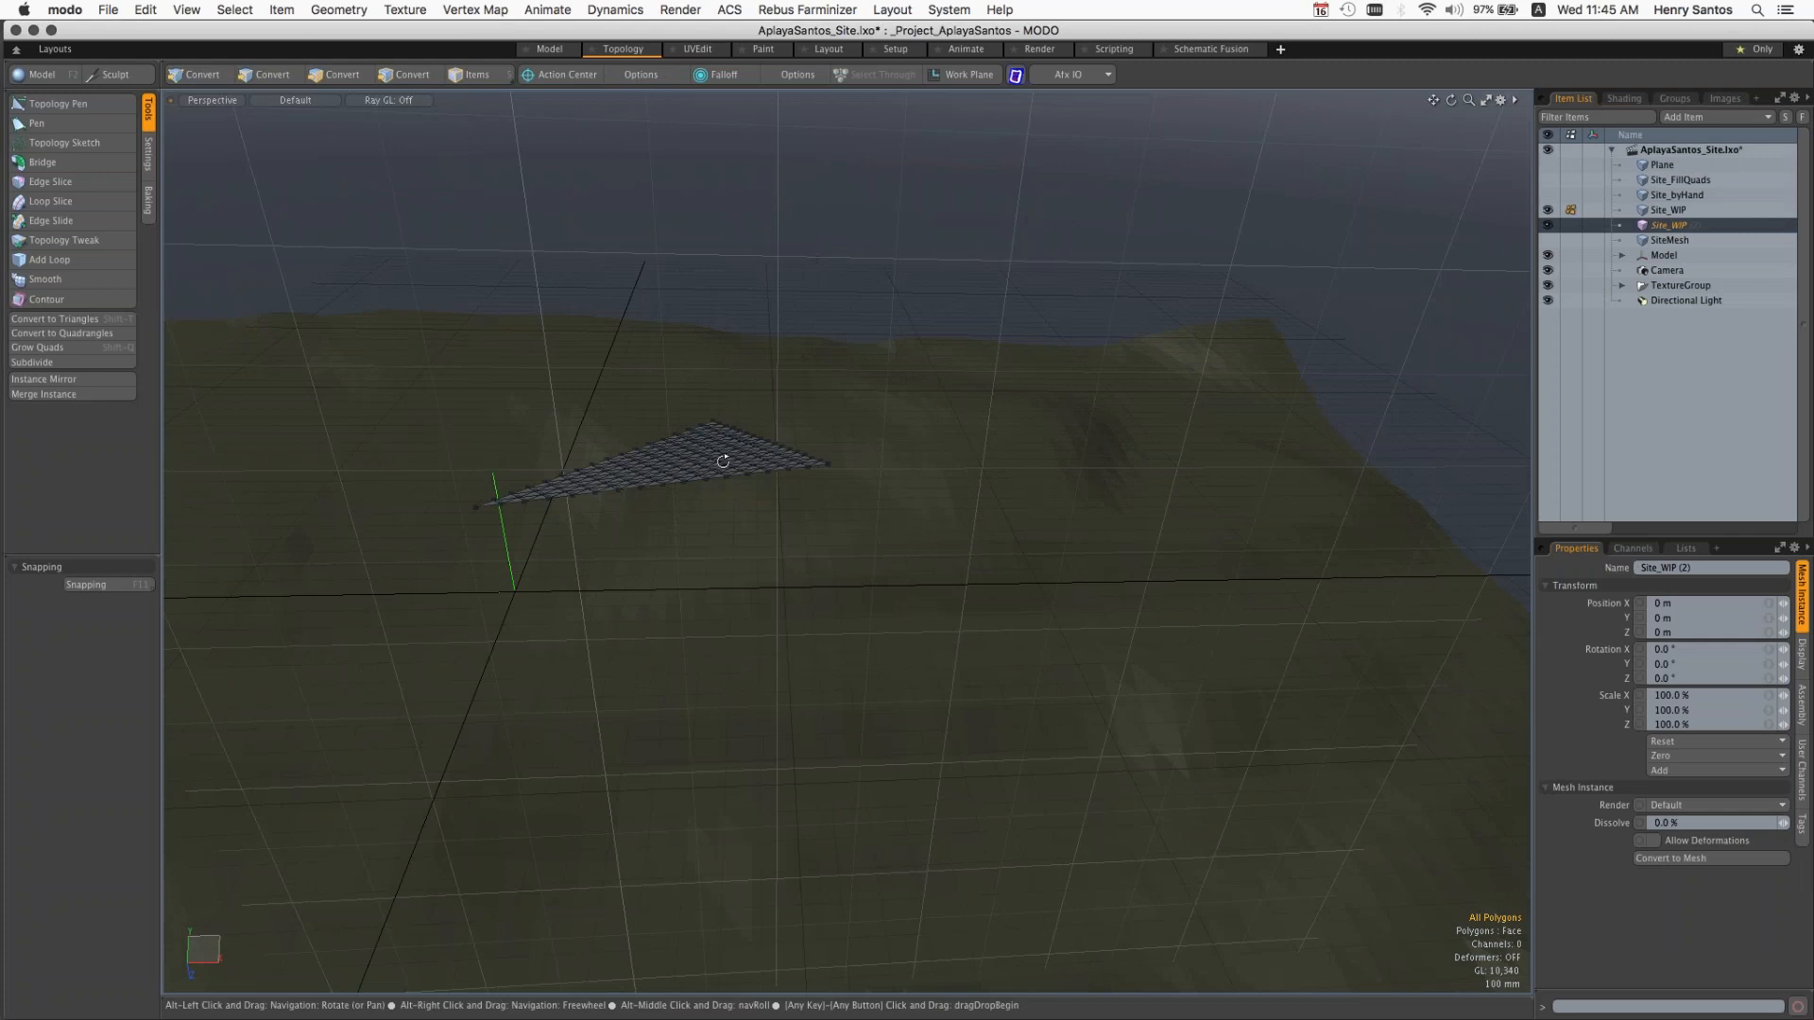
Step: Try moving the subdivided site triangle about 1.128 m down through the terrain without a constraint, and undo the move
left_click_drag(723, 461, 858, 476, "alt")
scroll(722, 430, "up", 5)
key("w")
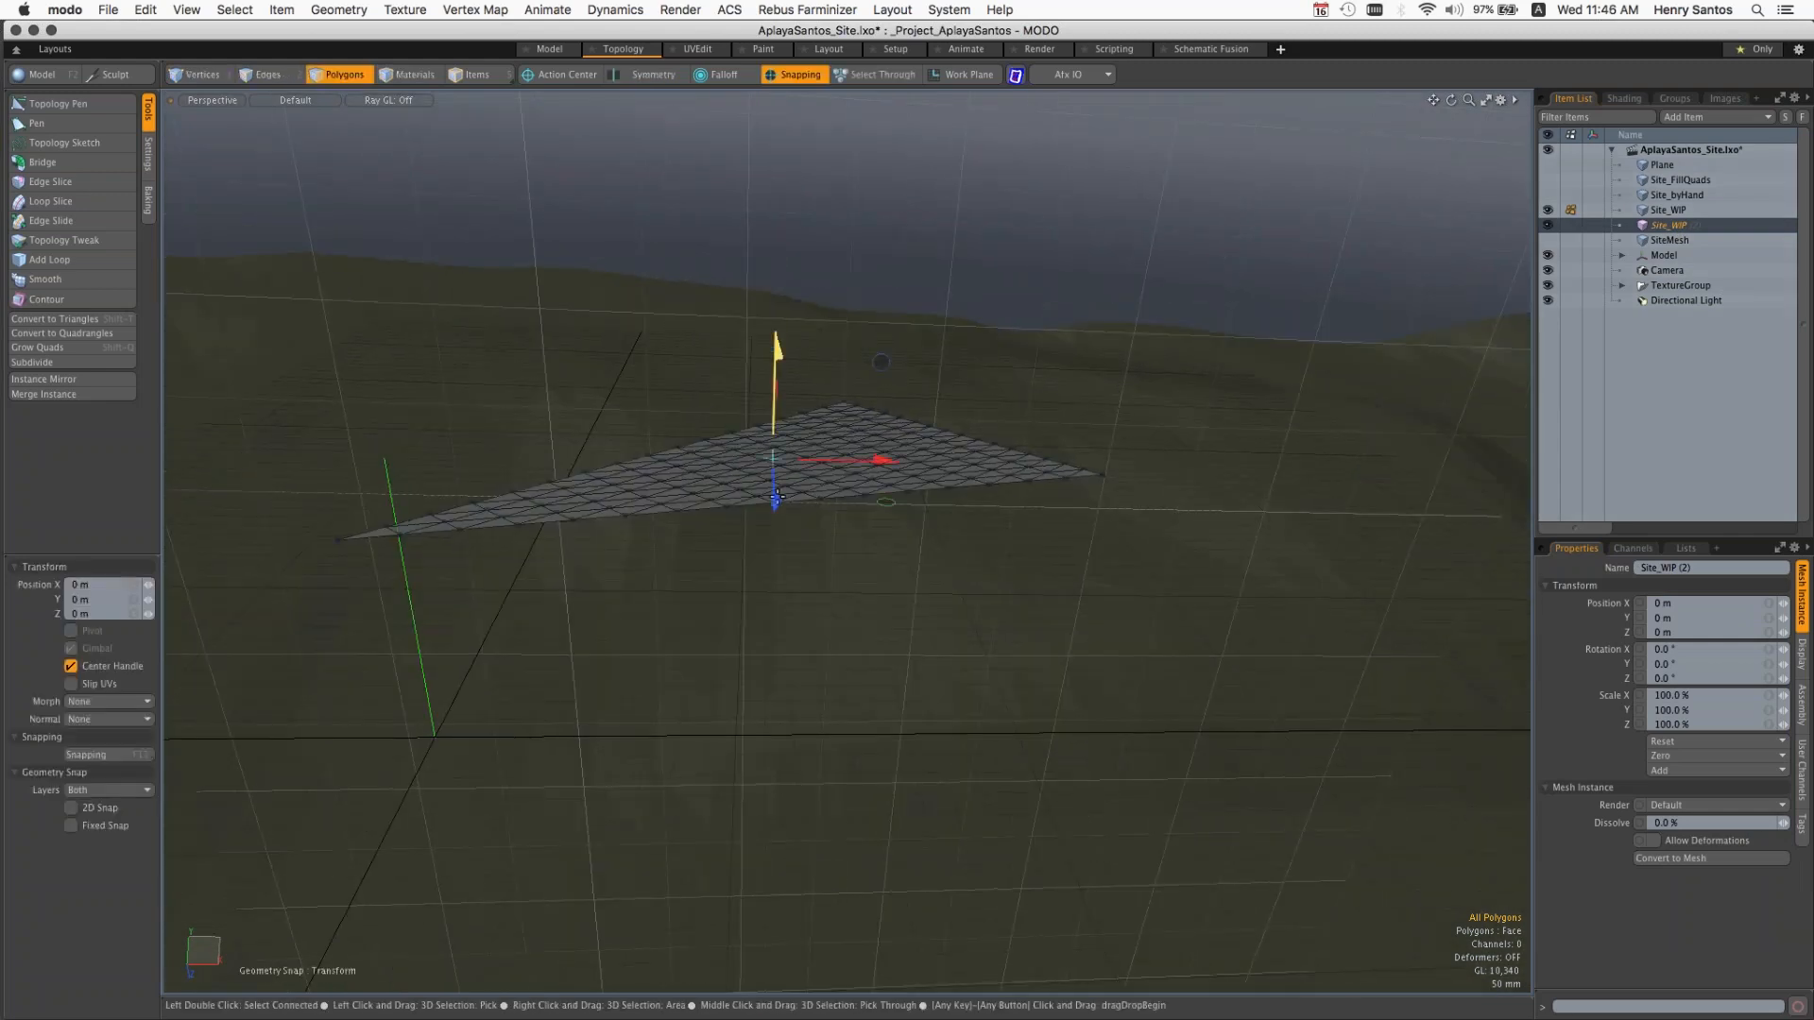
left_click_drag(778, 364, 785, 902)
left_click_drag(874, 728, 875, 409, "alt")
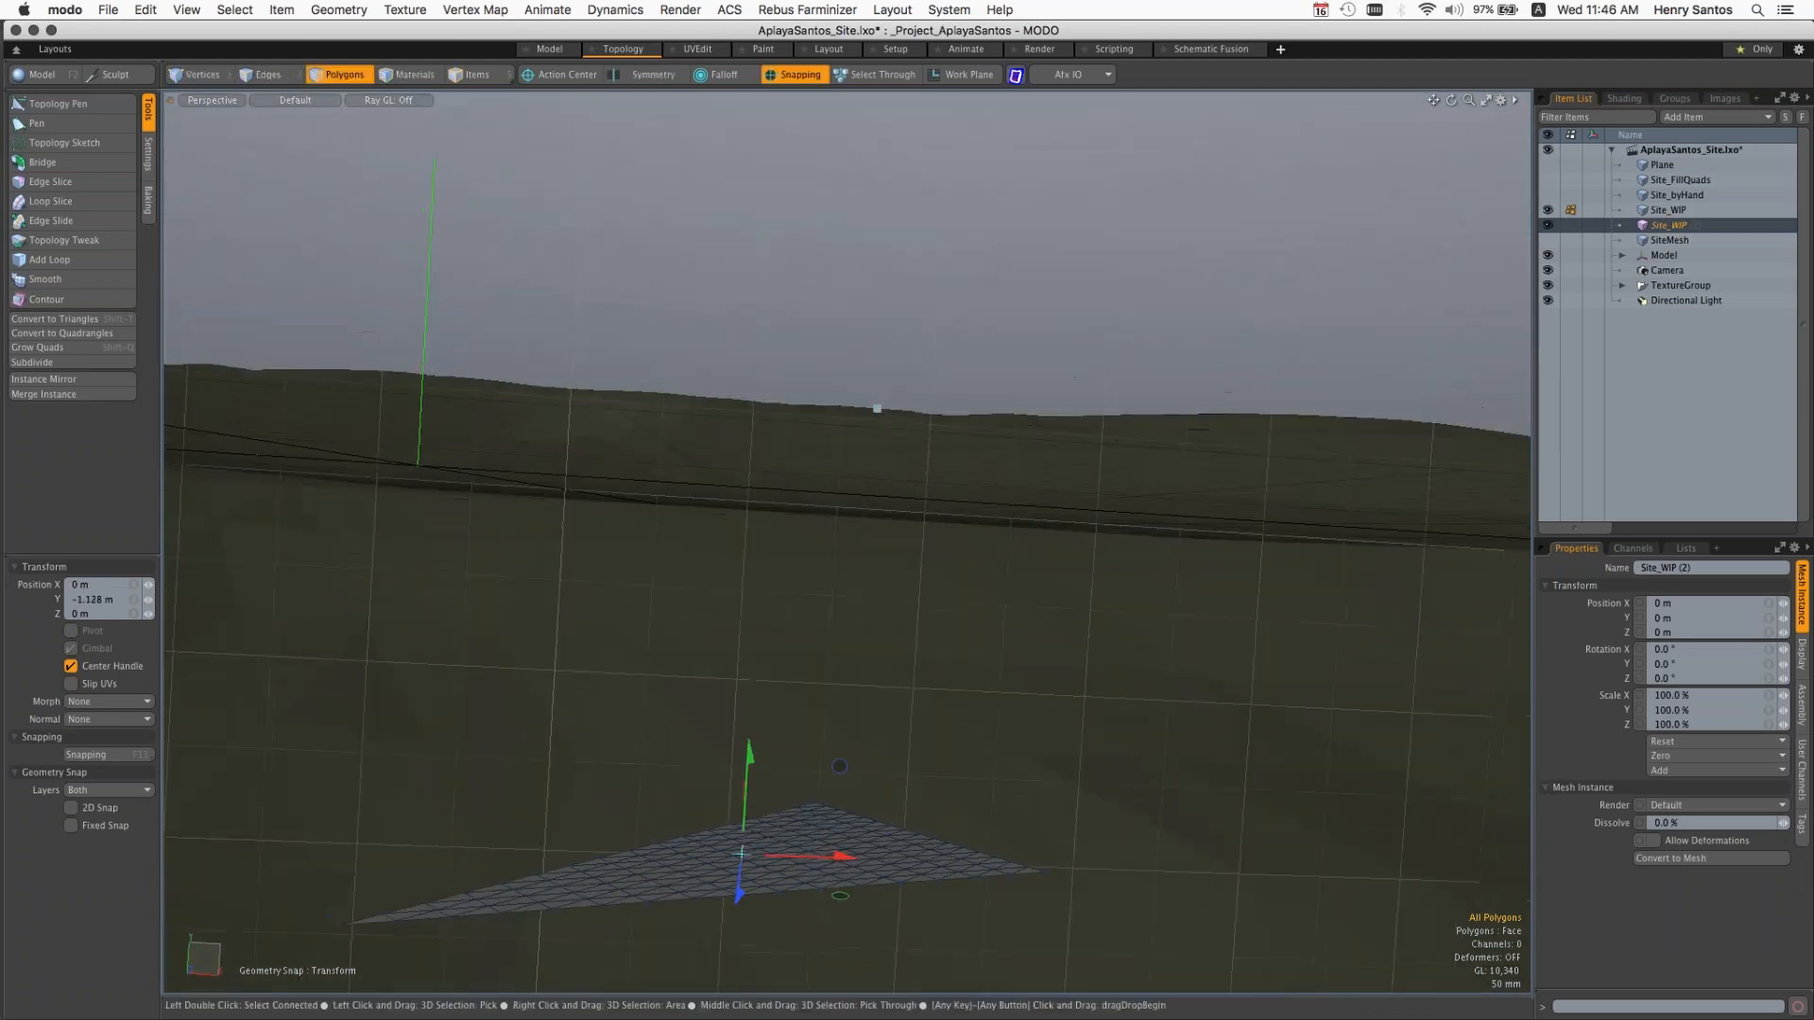
key("super+z")
left_click_drag(825, 309, 792, 610, "alt")
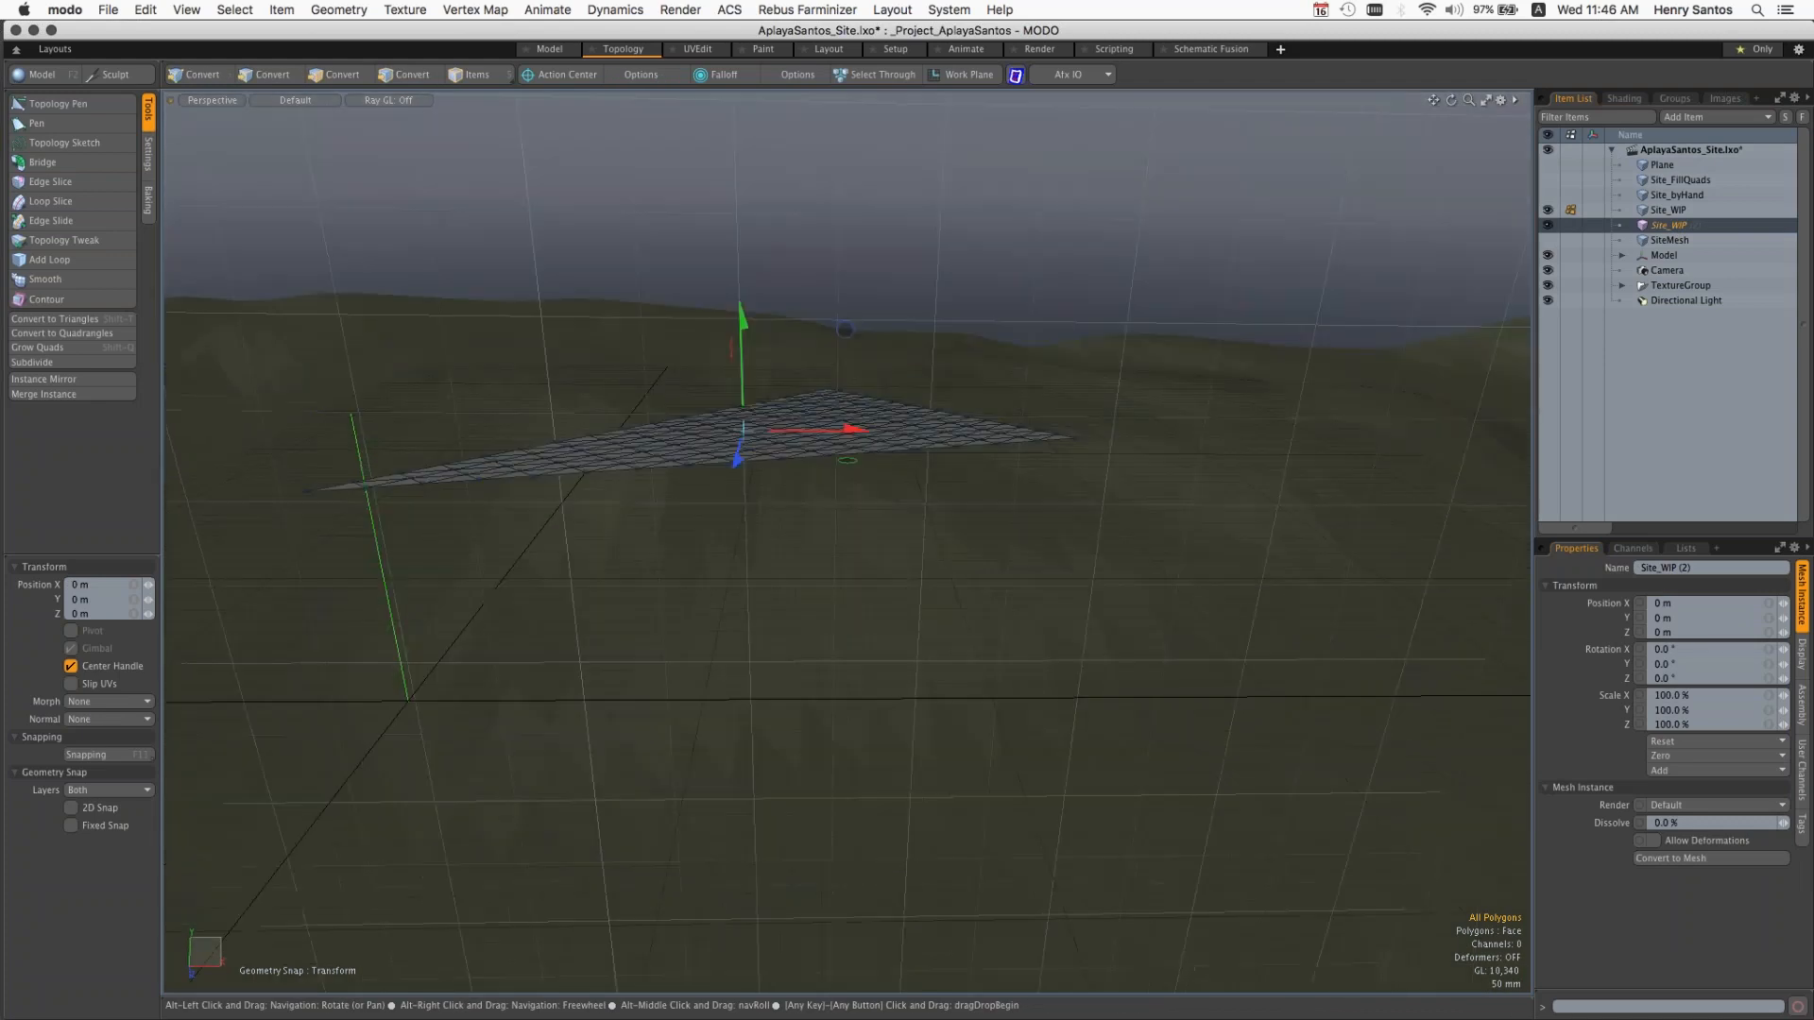
Step: Enable Constrain to Background and move the subdivided triangle down along Y to drape it onto the terrain surface
left_click(148, 142)
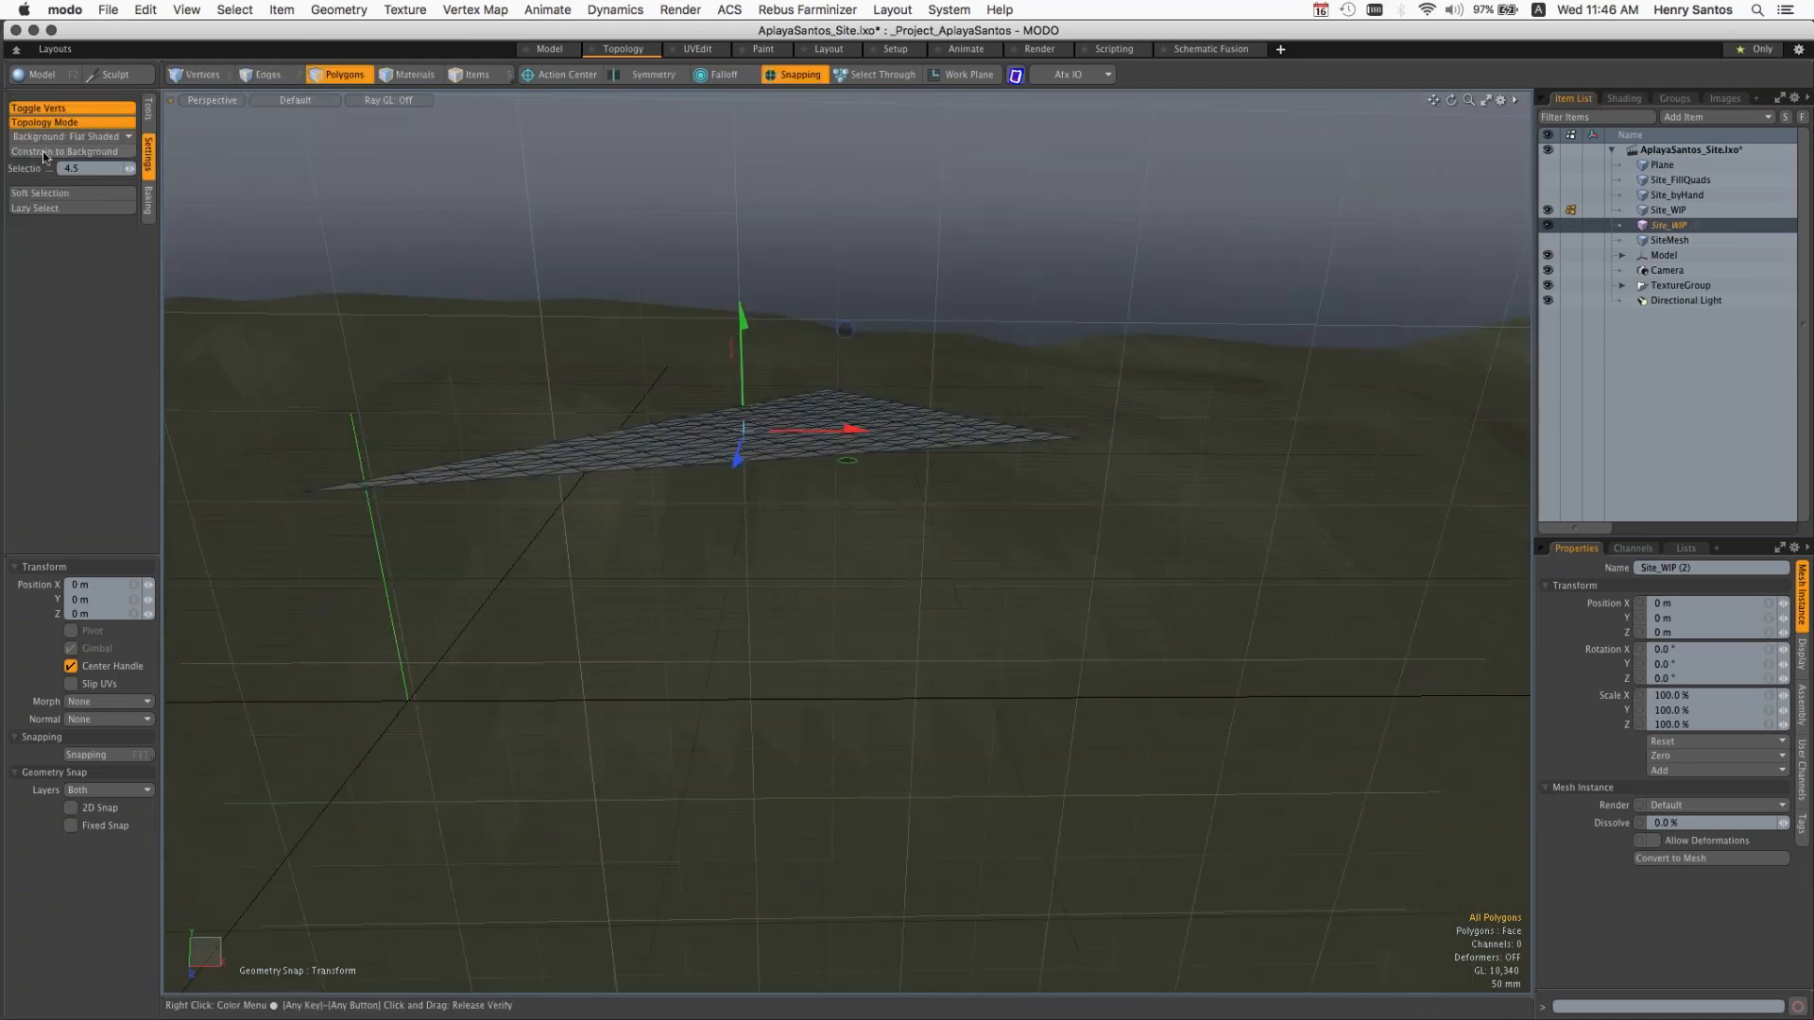
left_click(76, 152)
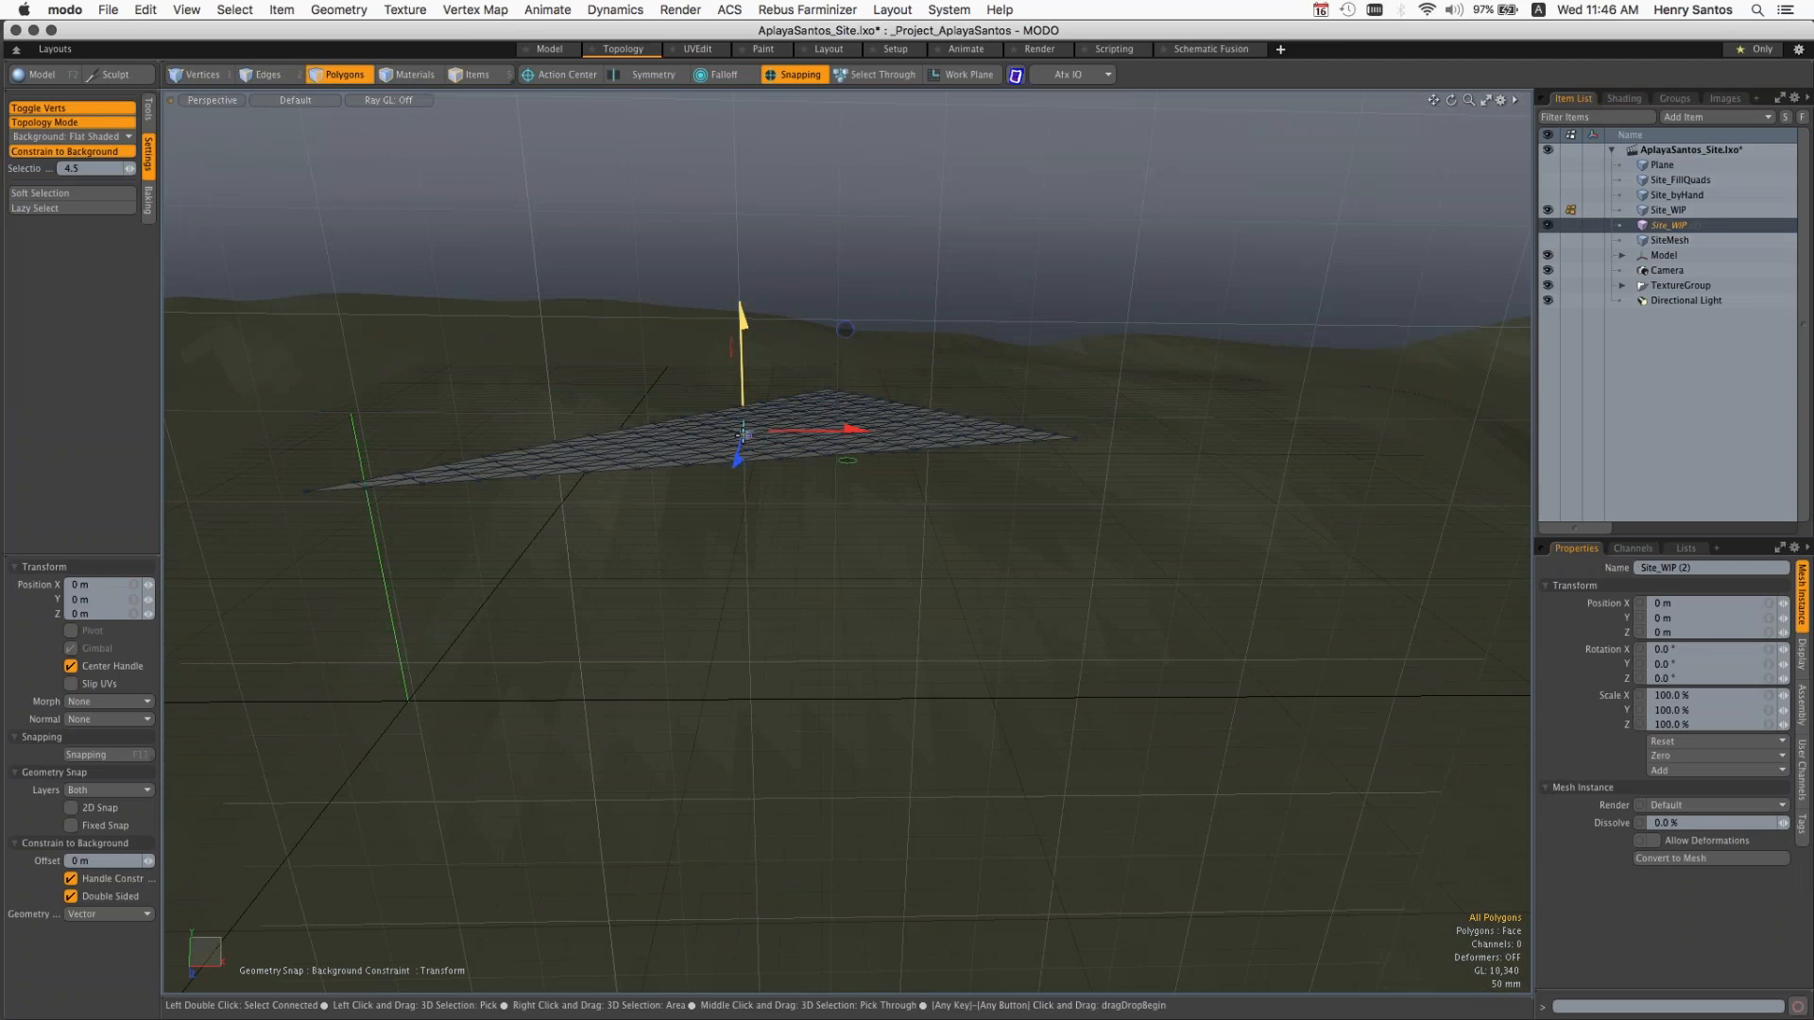
left_click_drag(745, 471, 765, 681)
left_click_drag(964, 590, 959, 544, "alt")
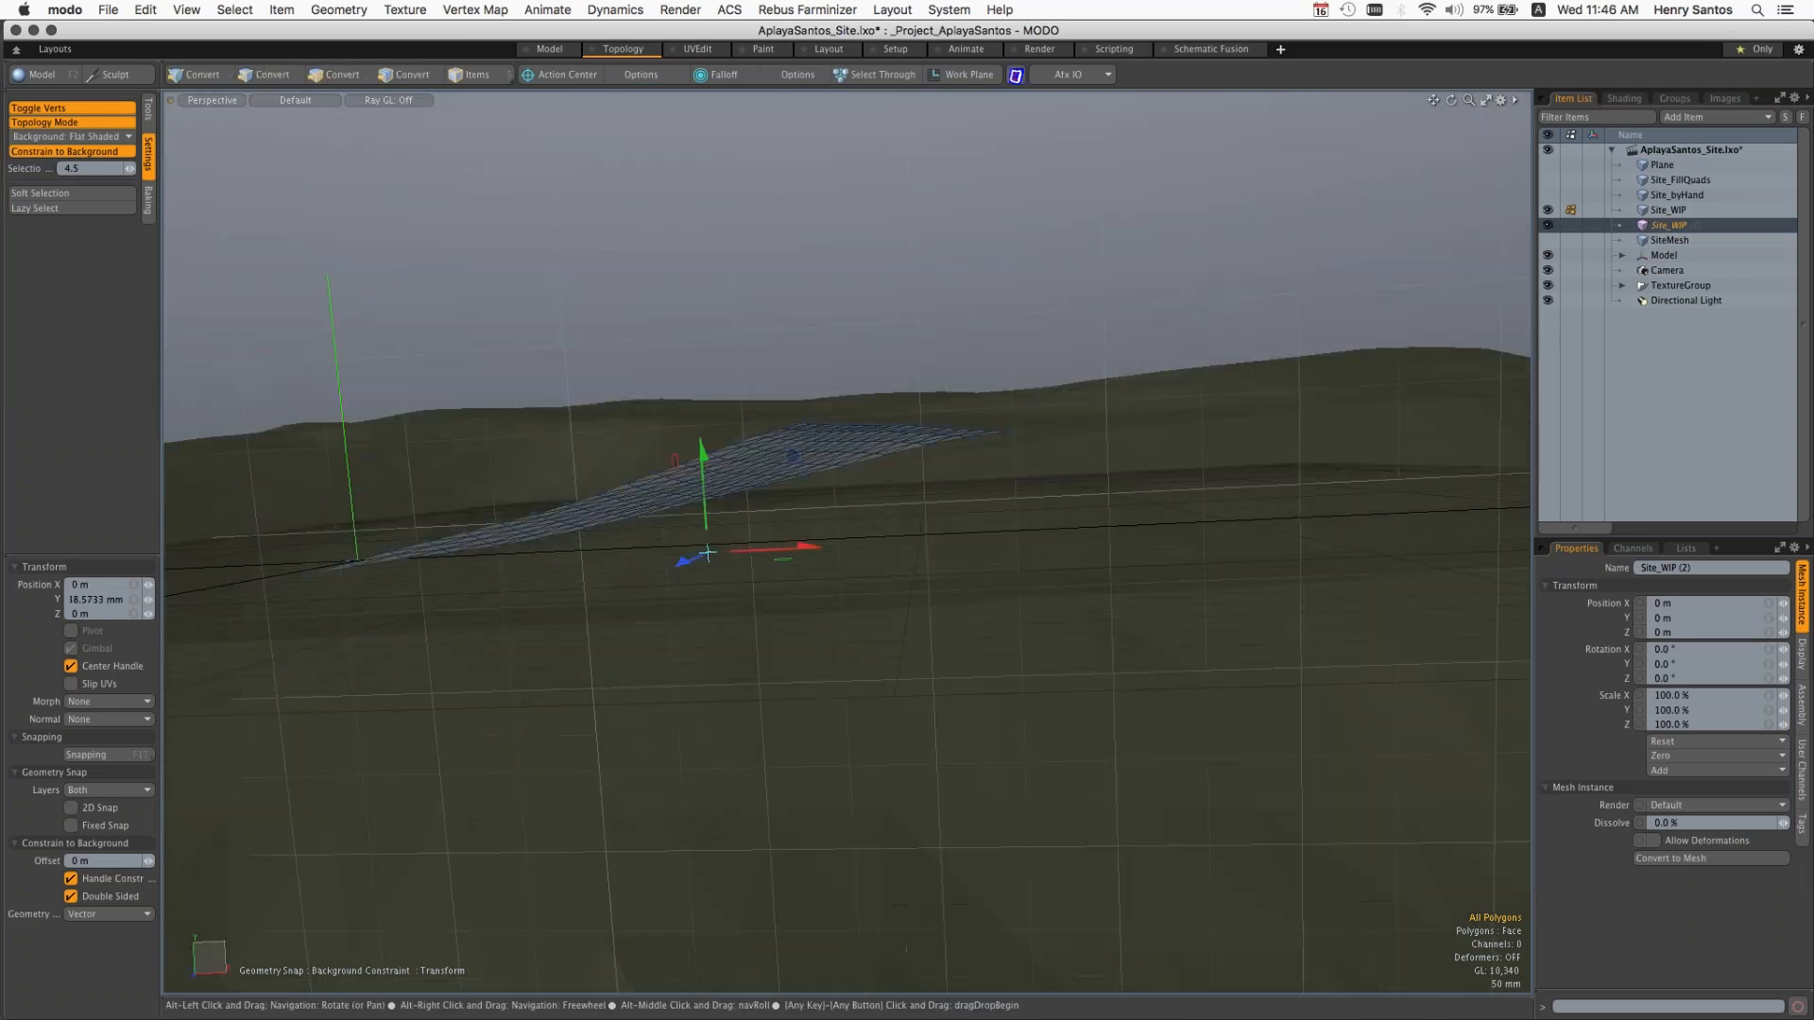
left_click_drag(708, 553, 884, 520, "alt")
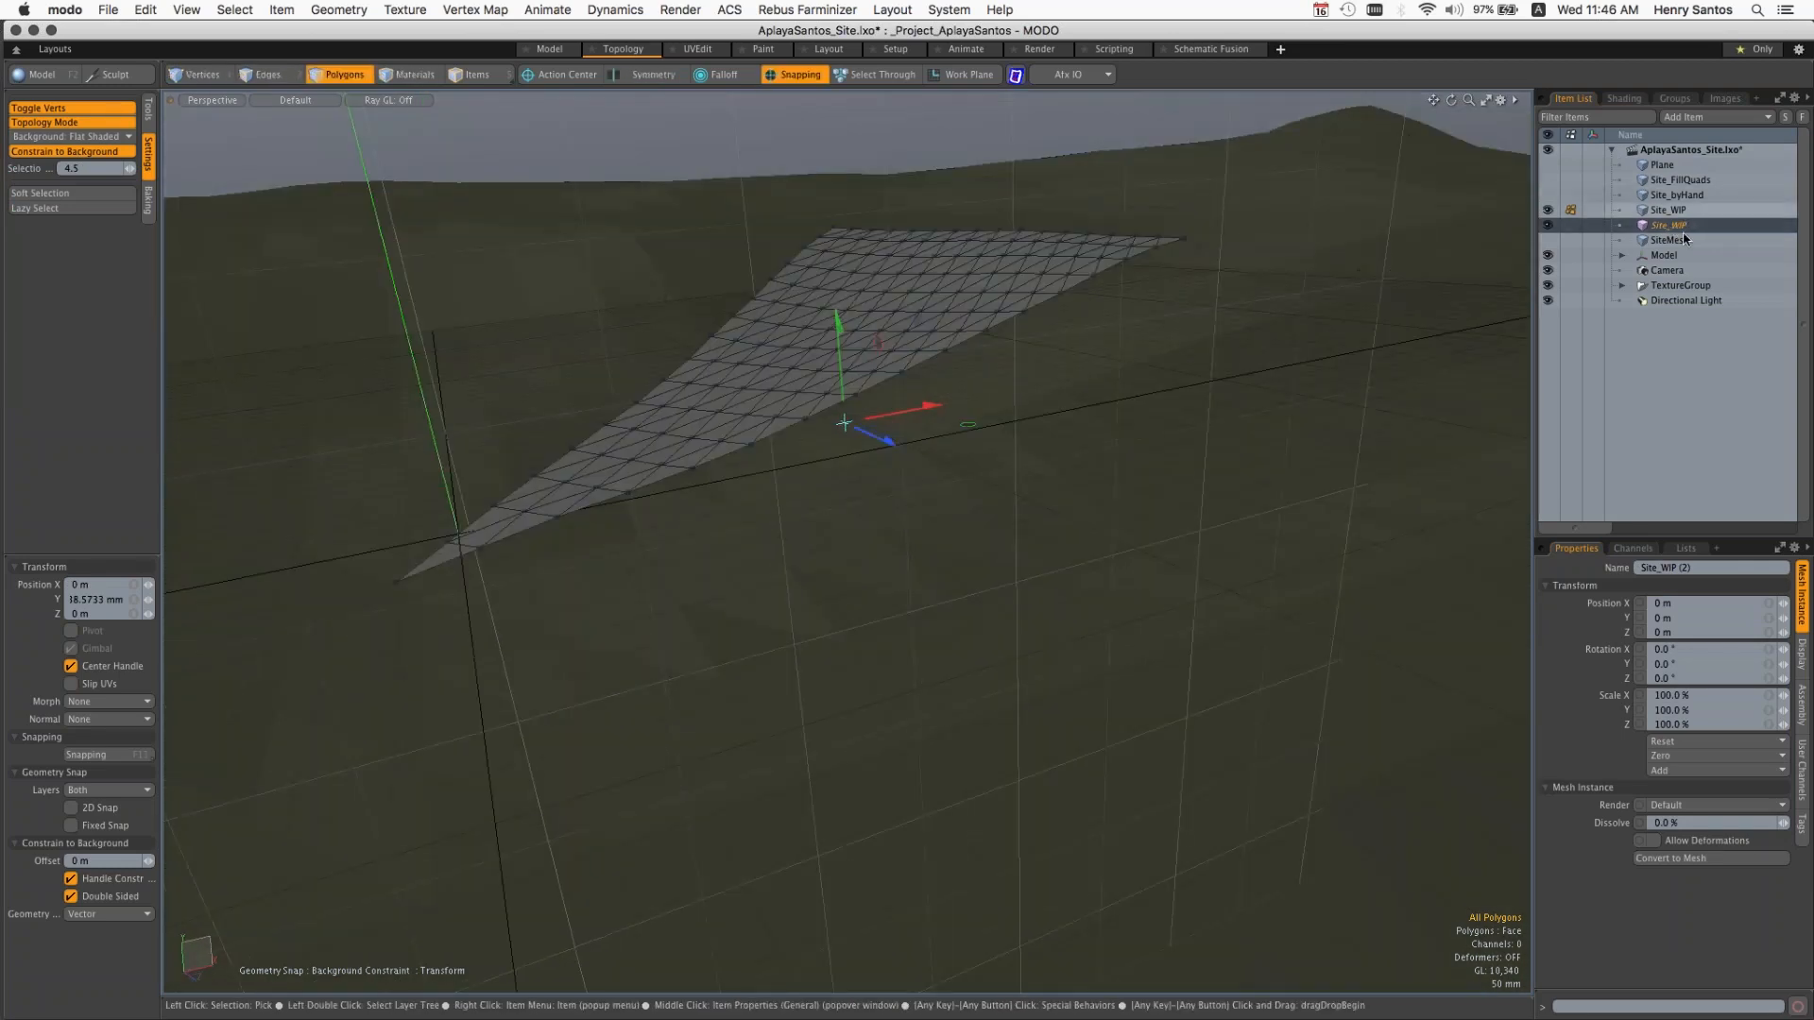
Step: Hide the Model item and end the move to examine the draped site mesh on its own
left_click(1547, 255)
left_click_drag(1127, 413, 1192, 316, "alt")
key("q")
left_click_drag(1085, 251, 1012, 287, "alt")
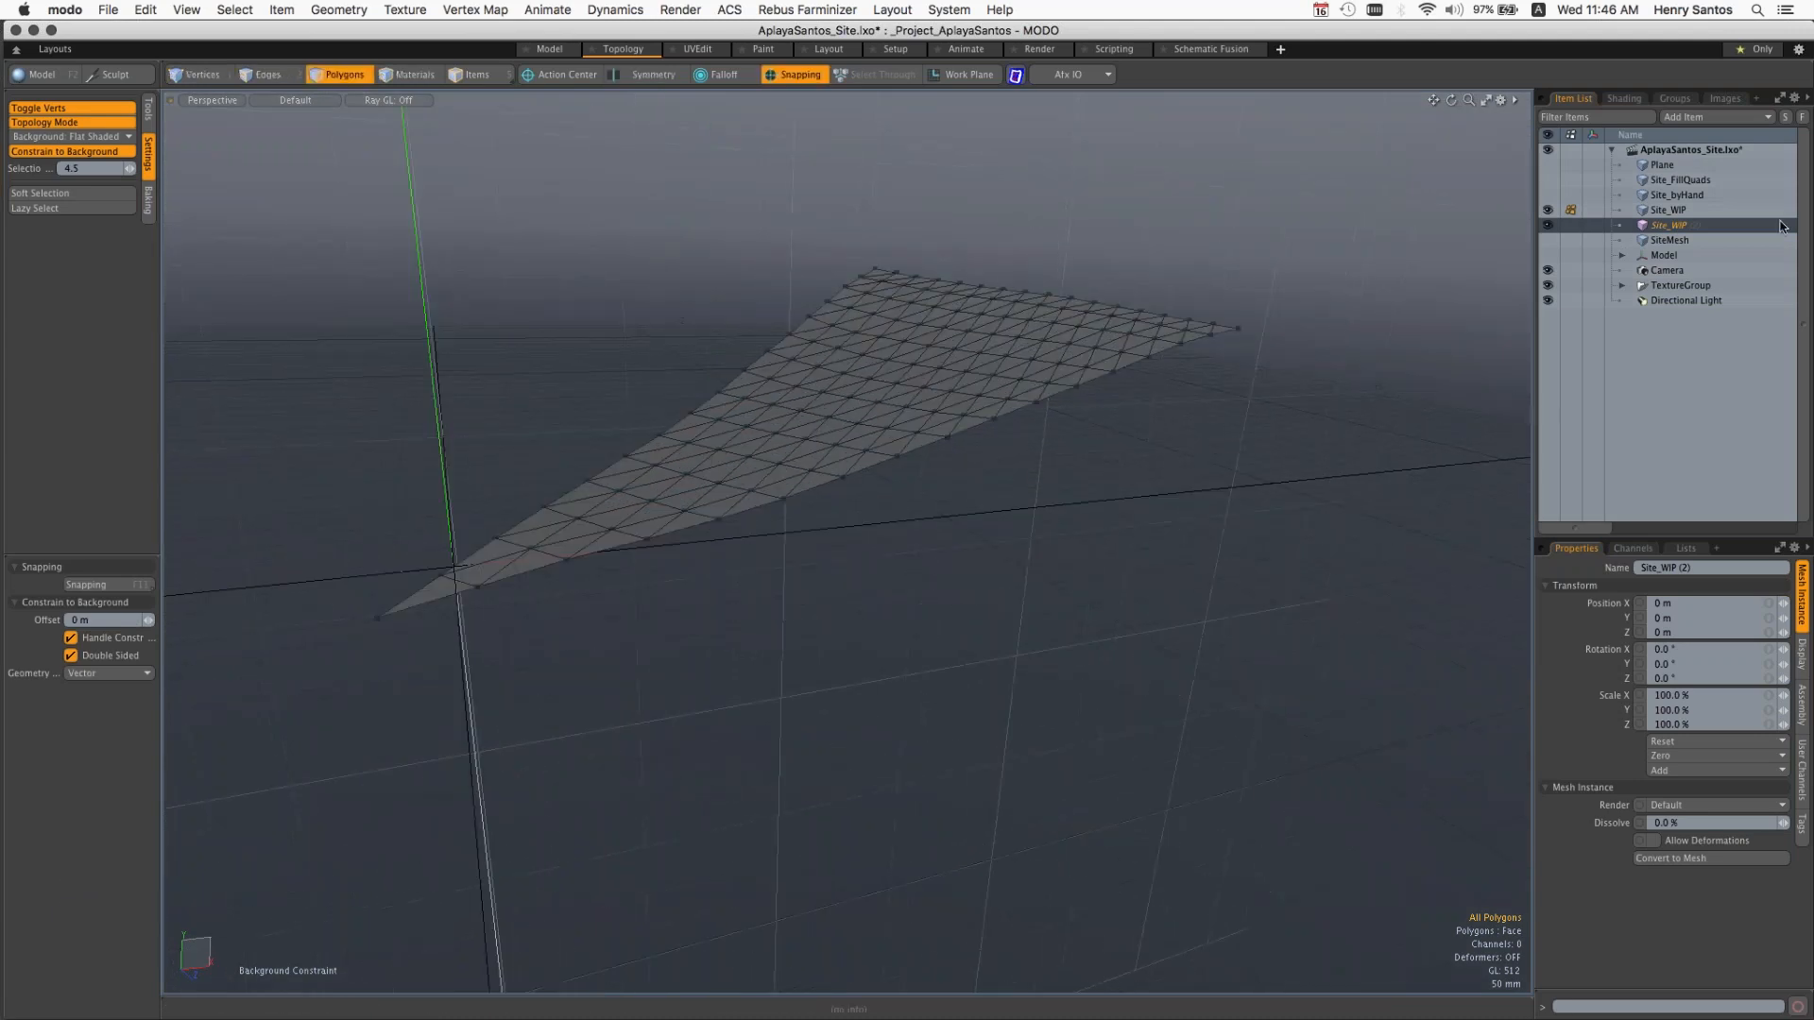
Step: Close the AplayaSantos_Site scene
left_click(108, 10)
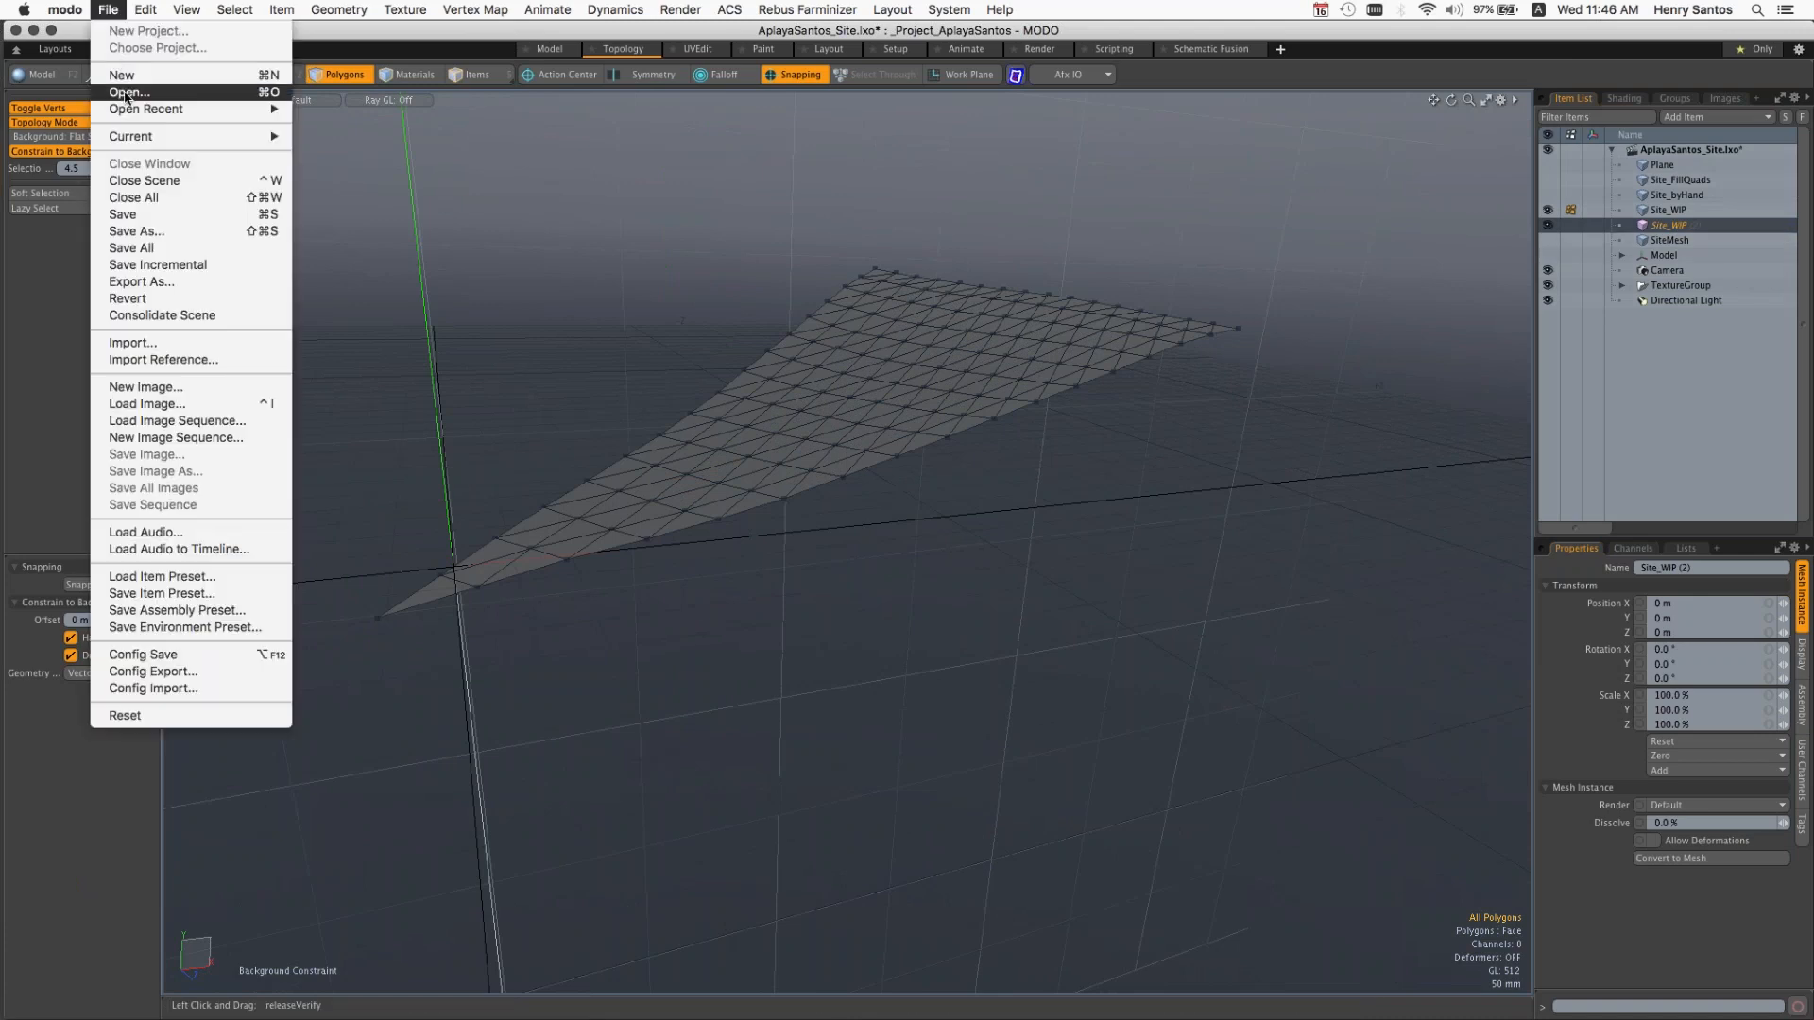
left_click(112, 12)
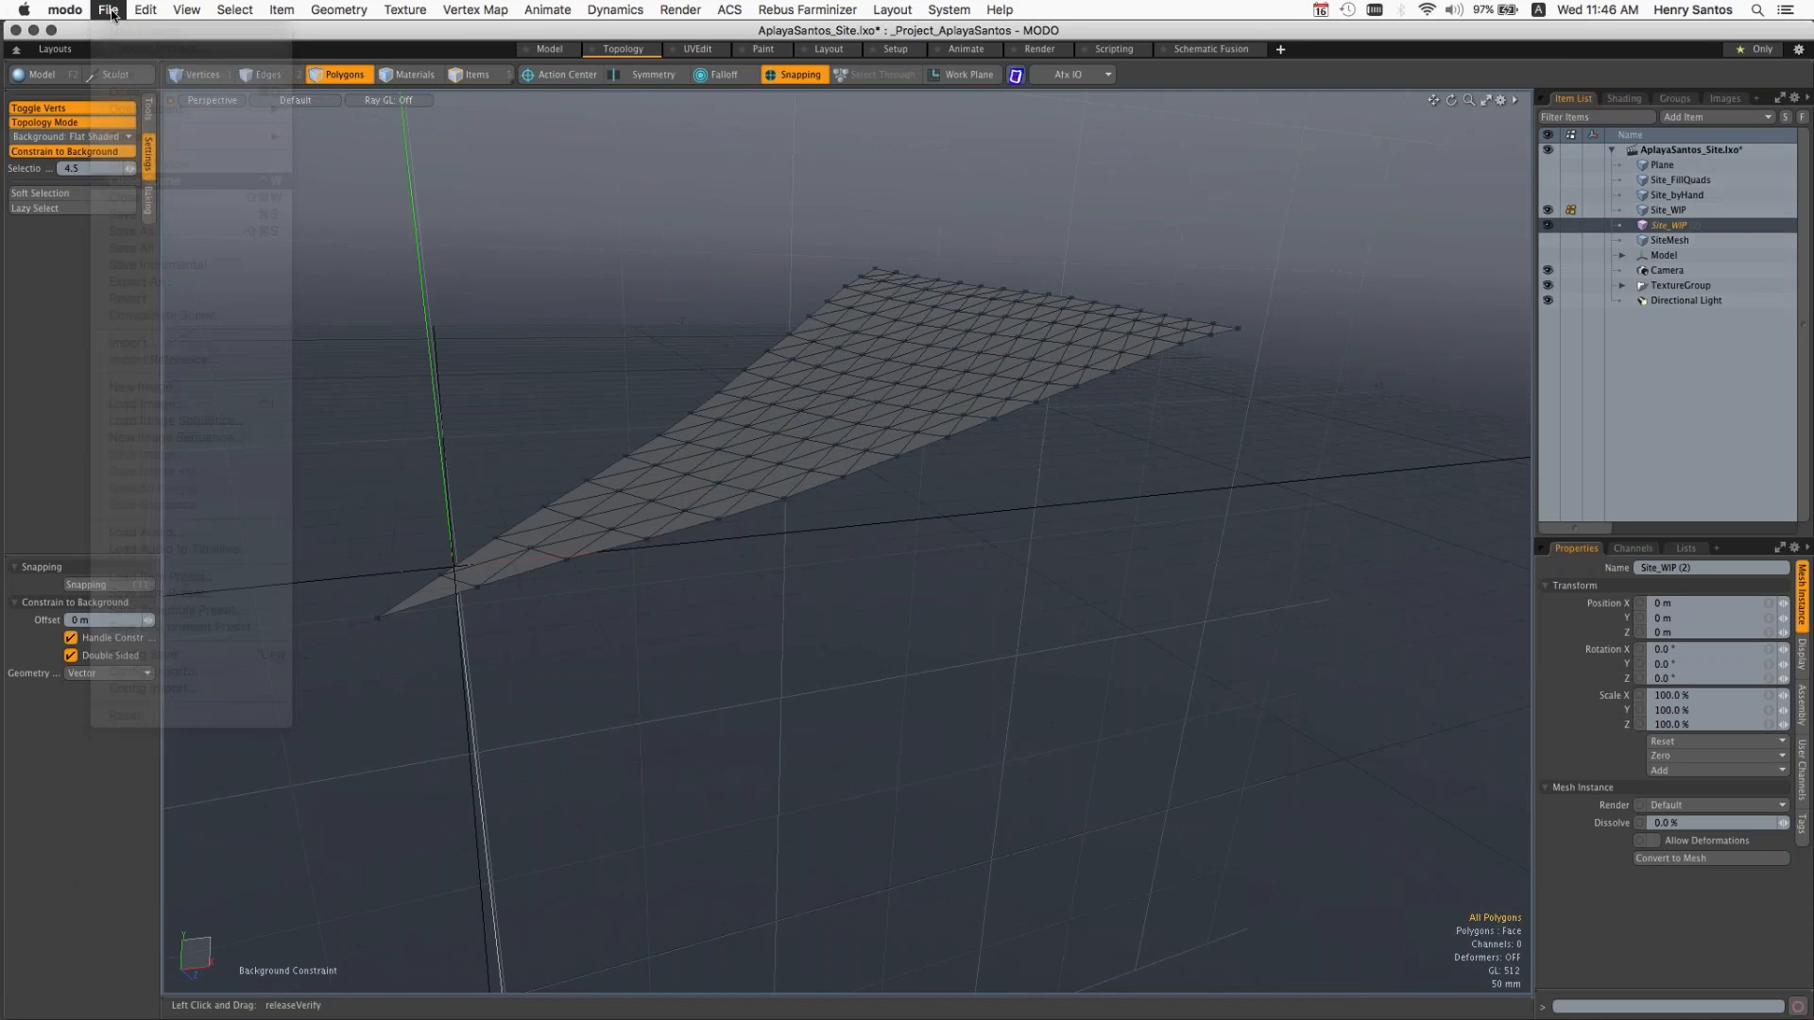
left_click(1673, 588)
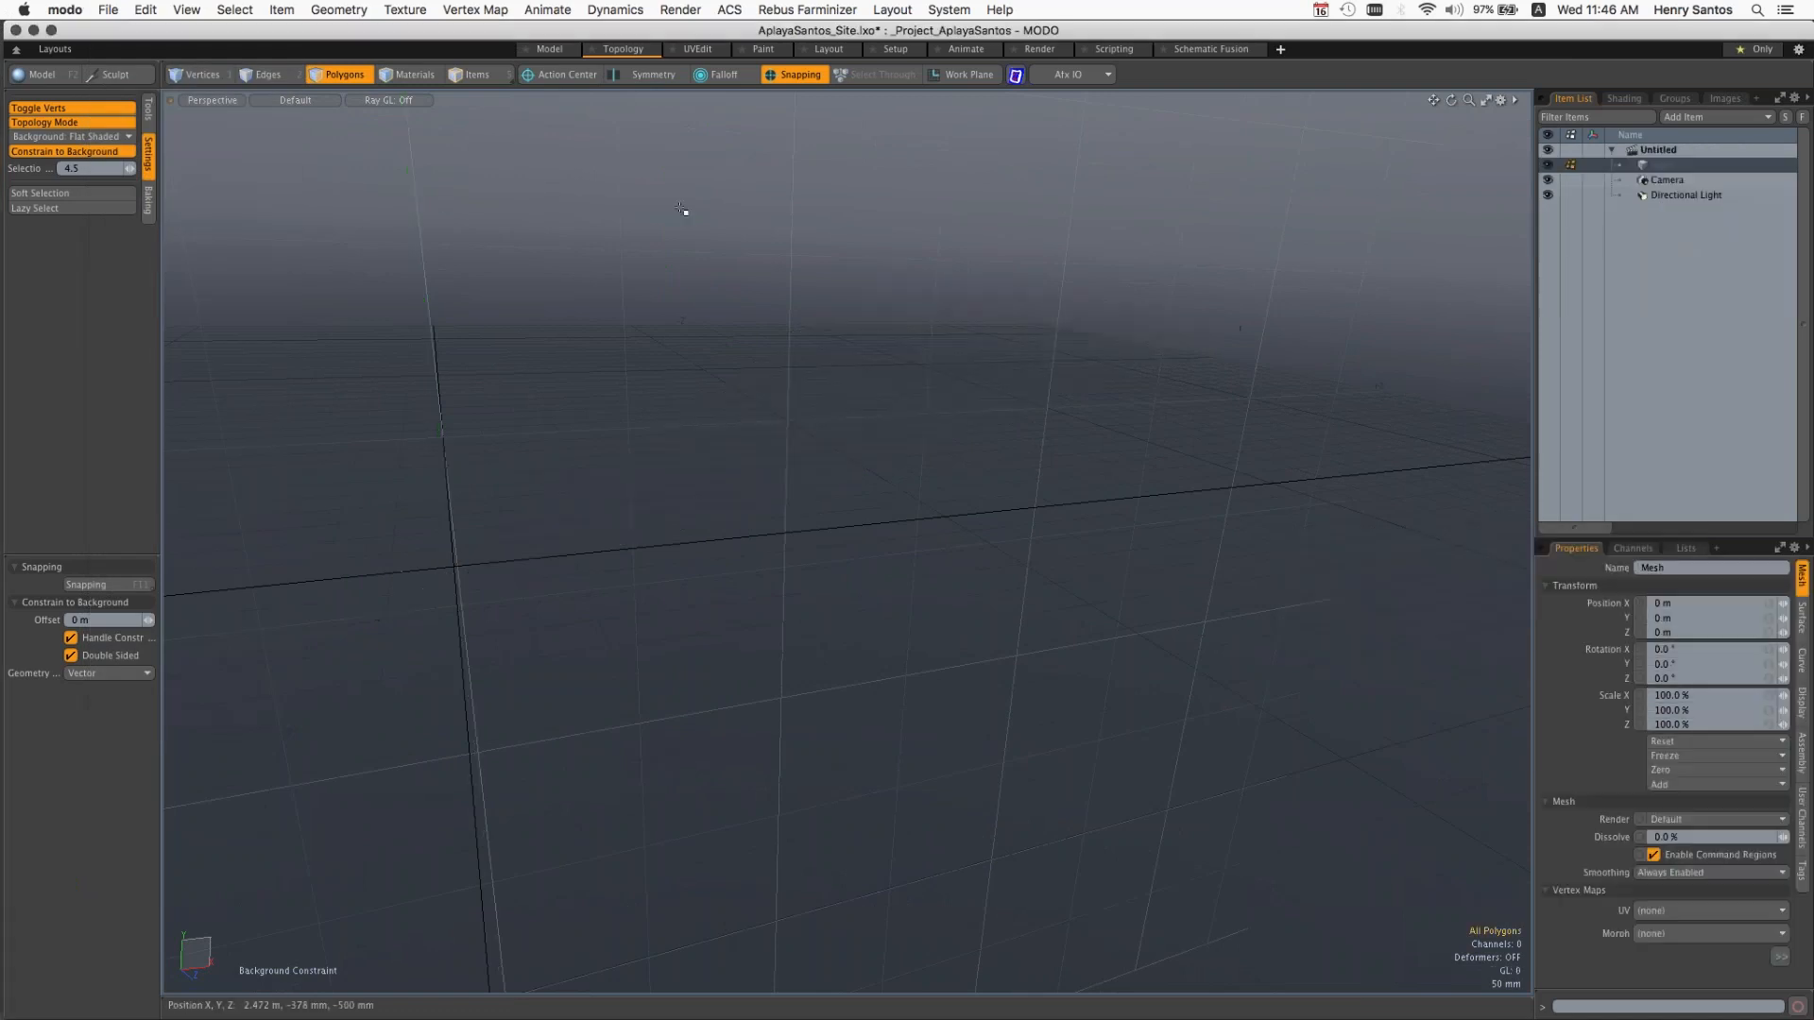
Step: Open the AplayaSantos_Site4.lxo scene from the project's Scenes folder
left_click(108, 10)
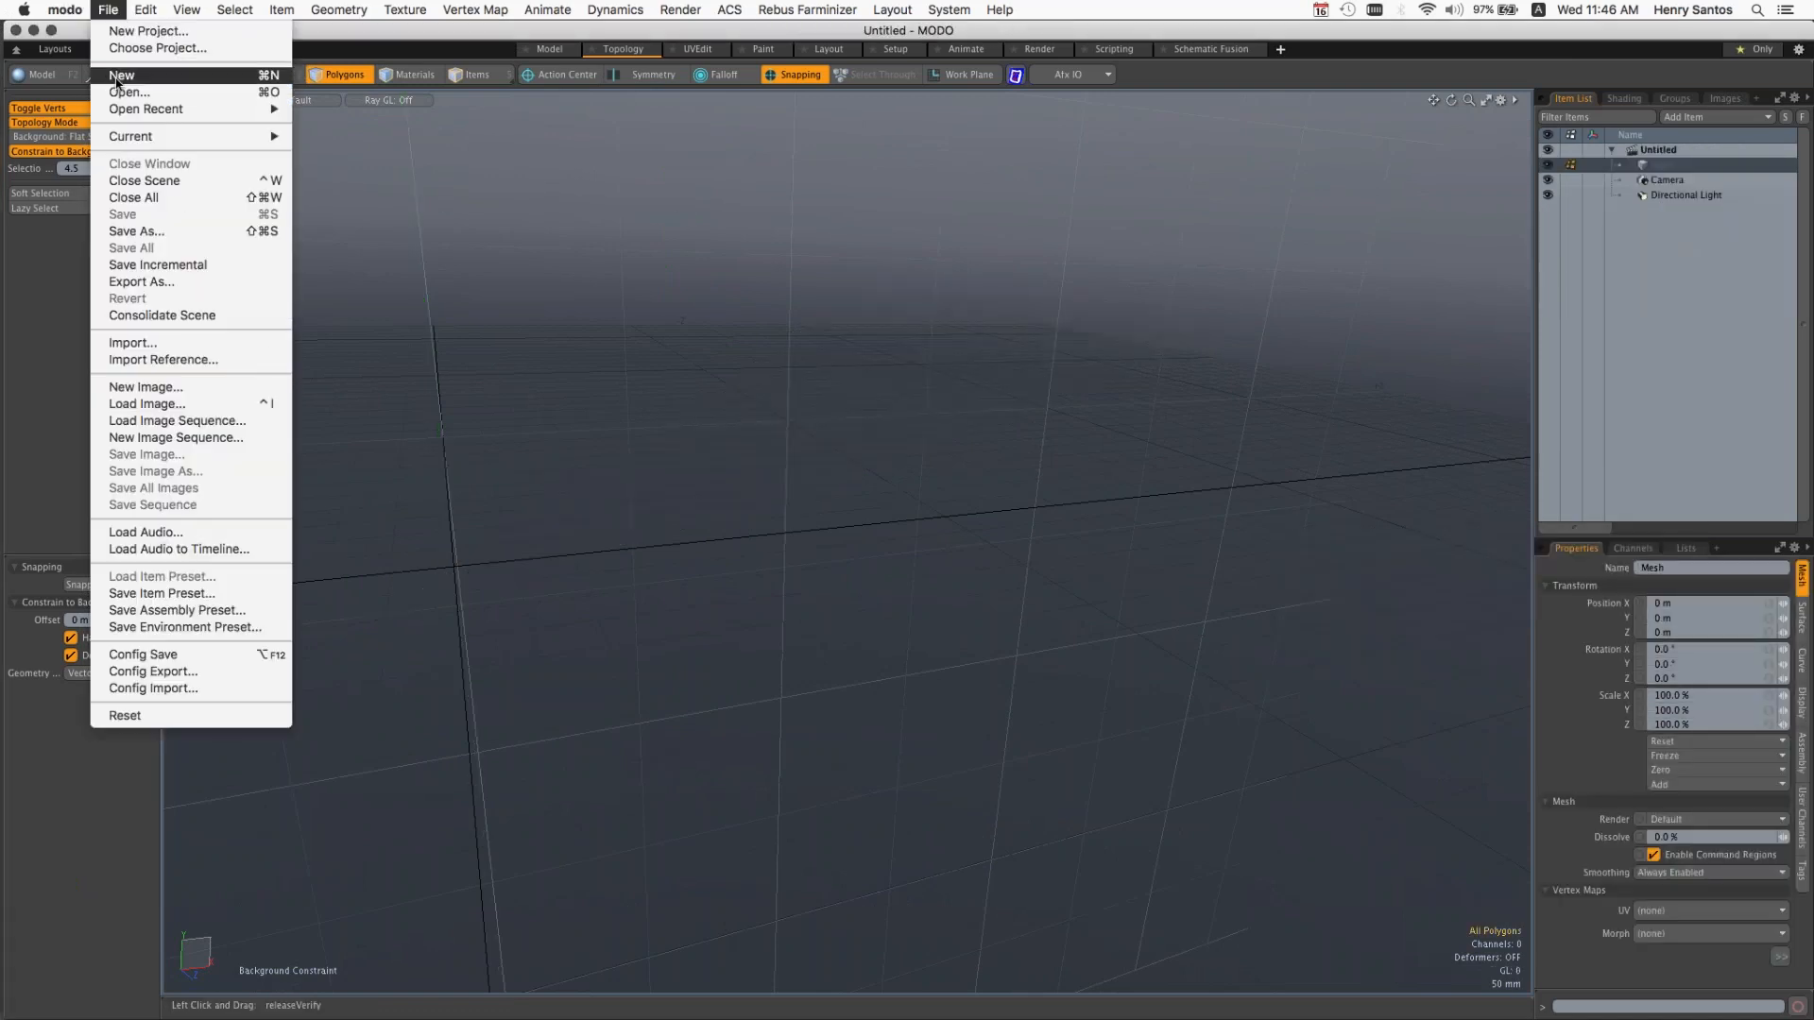
left_click(123, 92)
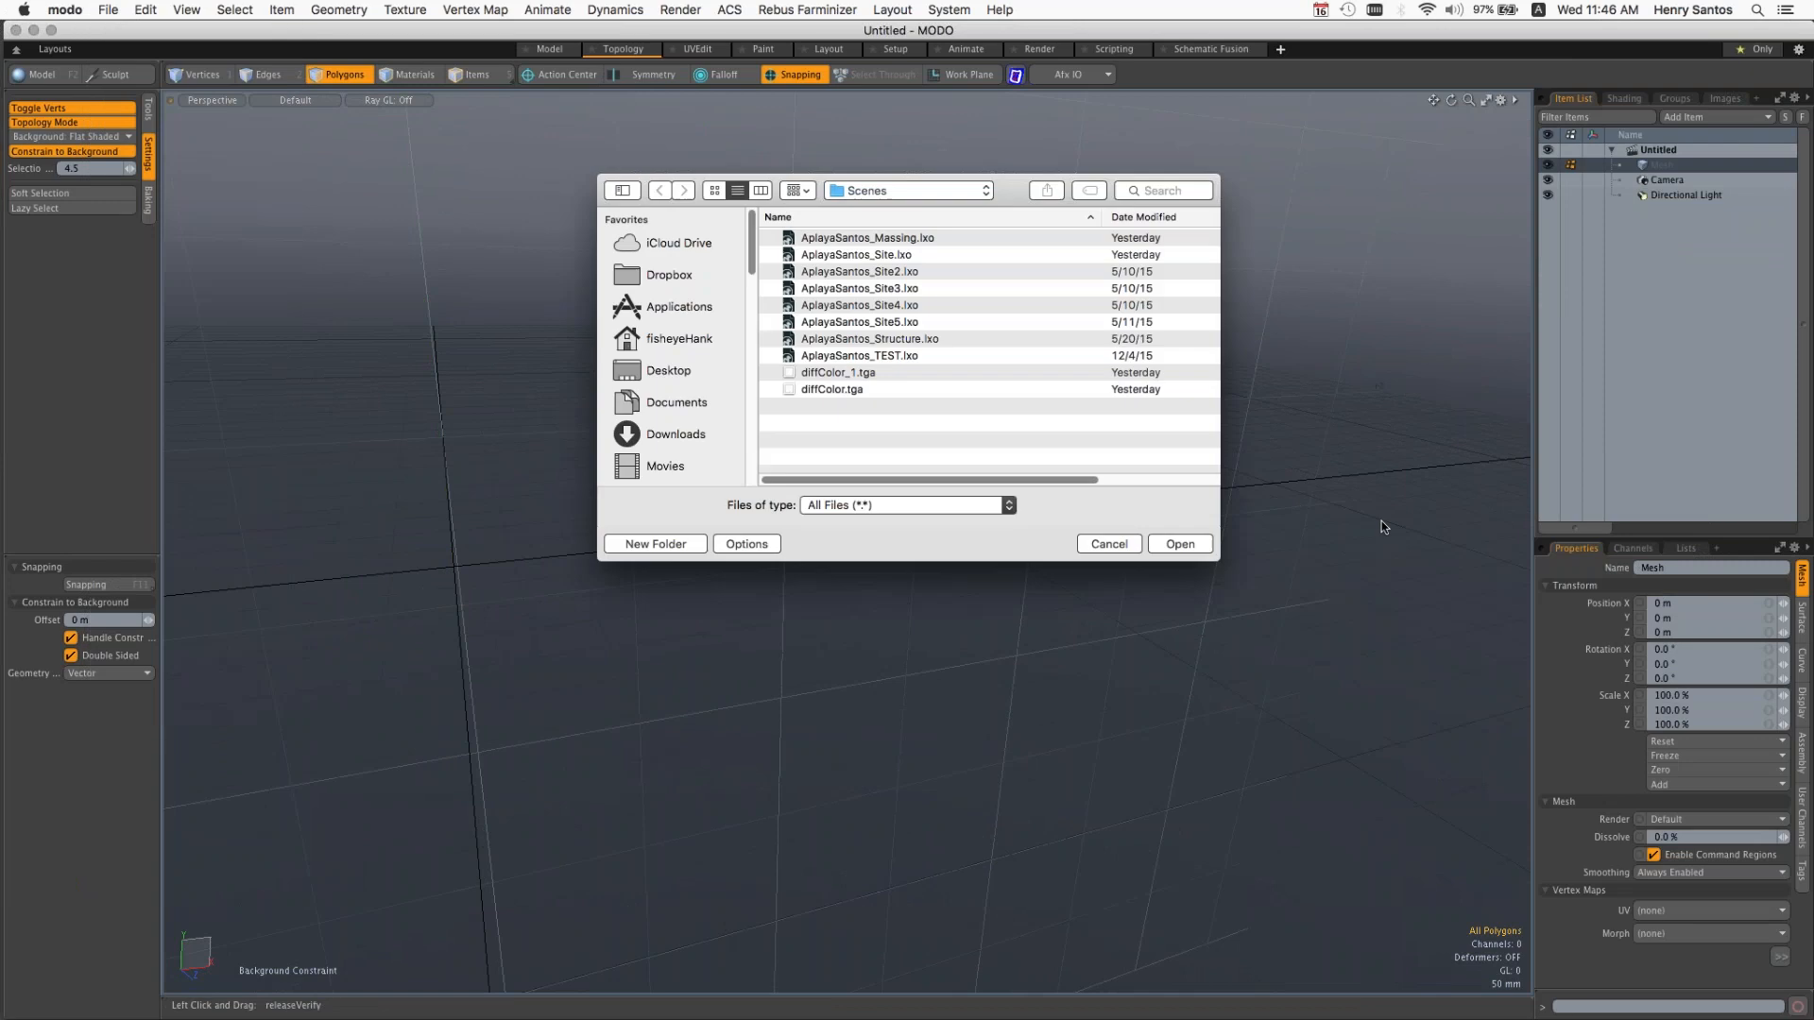
left_click(886, 309)
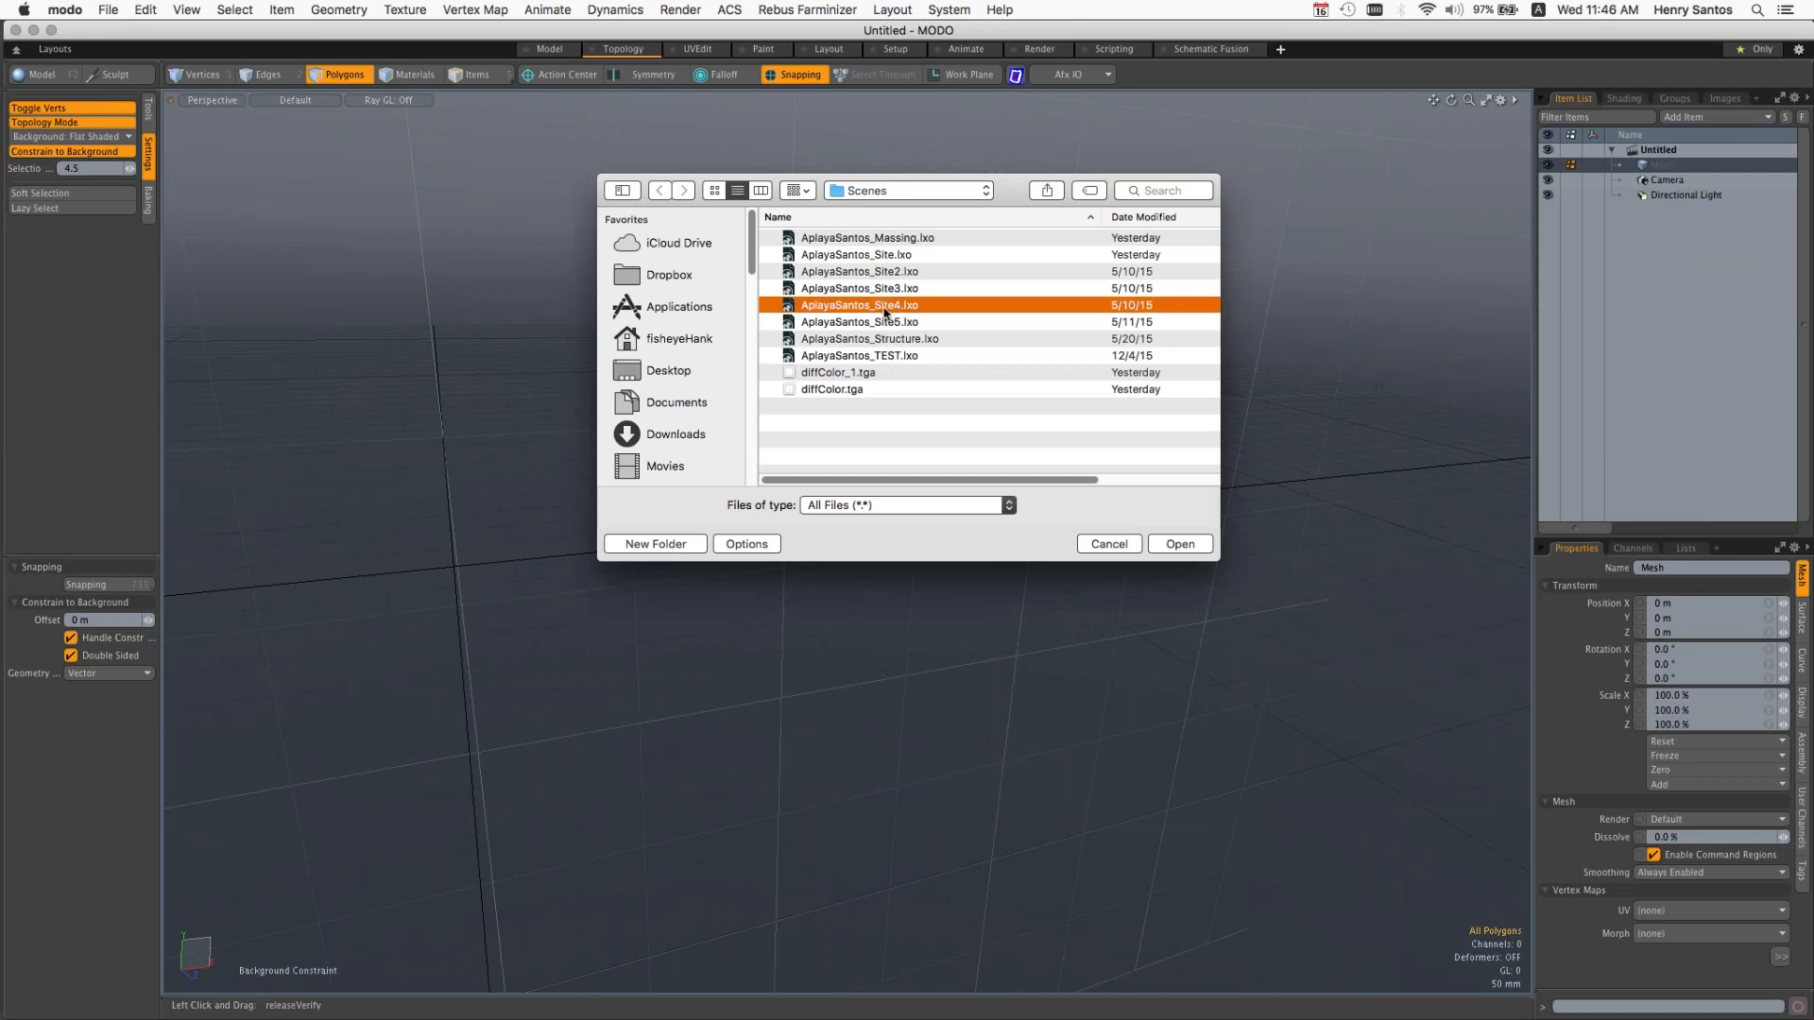
left_click(1164, 544)
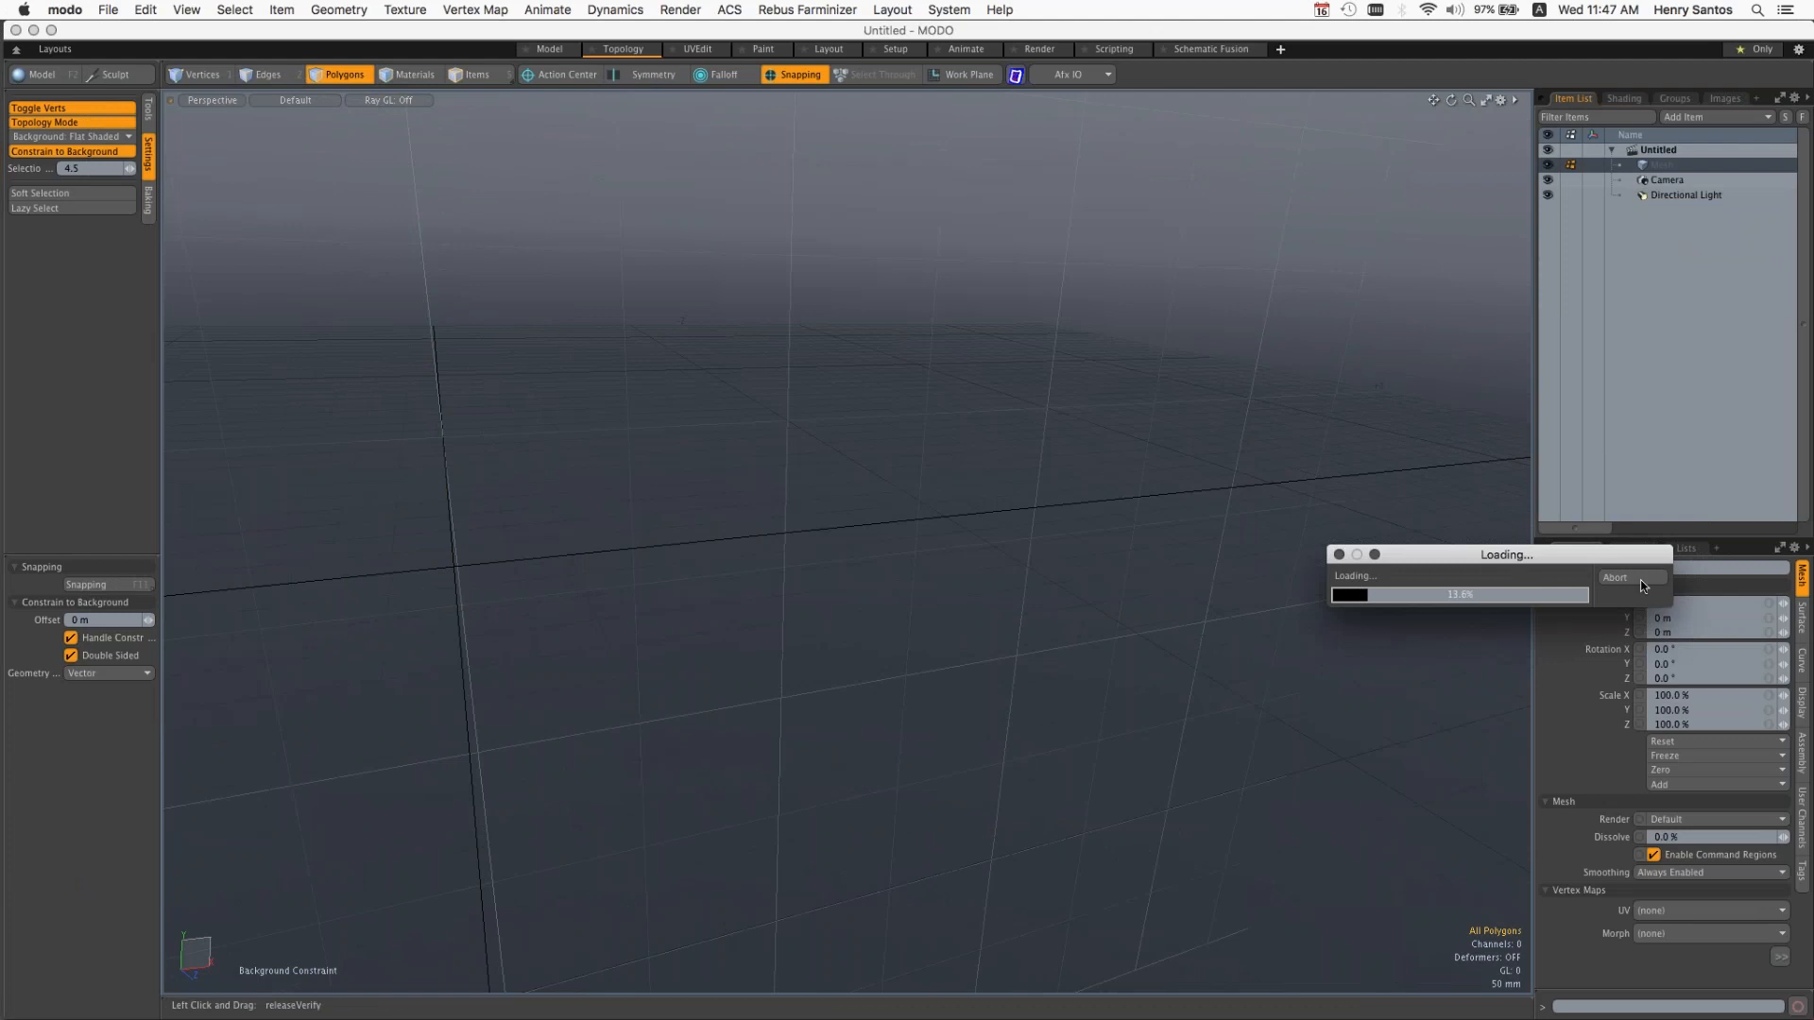
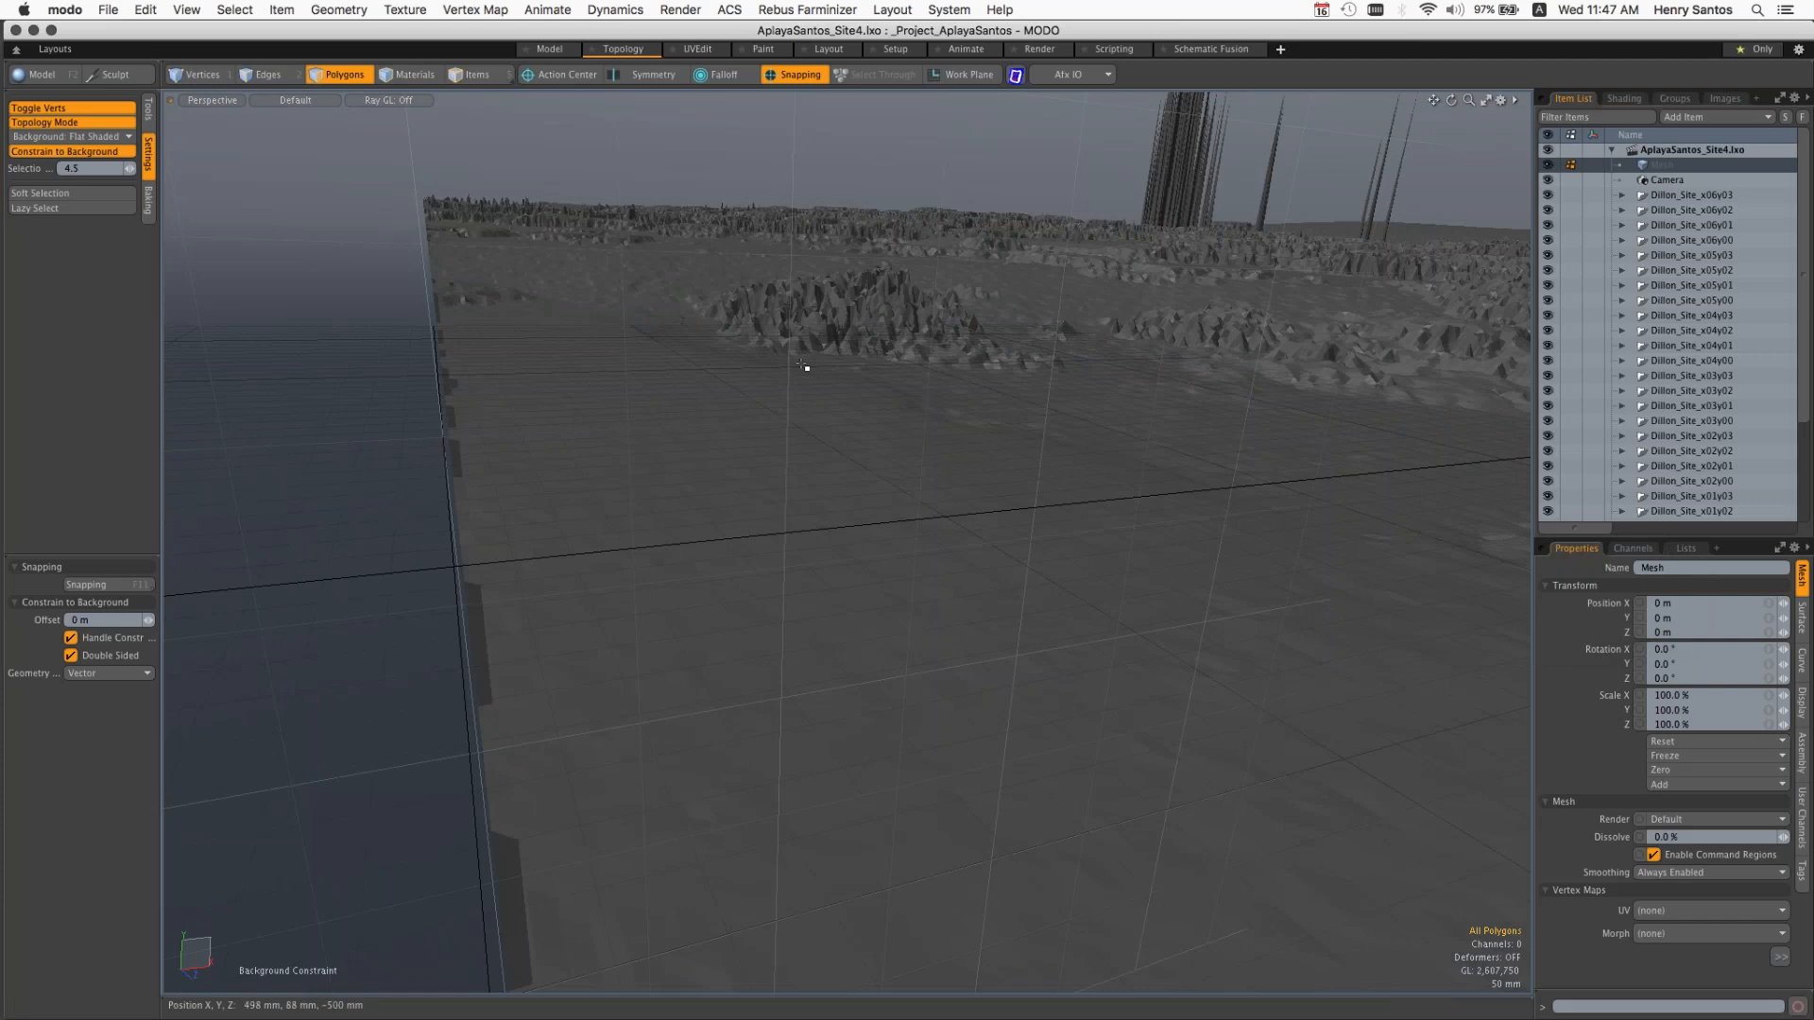
Step: Examine the terrain tiles of the Site4 scene from close up out to the full site extent
key("alt")
left_click_drag(1195, 331, 1239, 377, "alt")
scroll(989, 407, "down", 10)
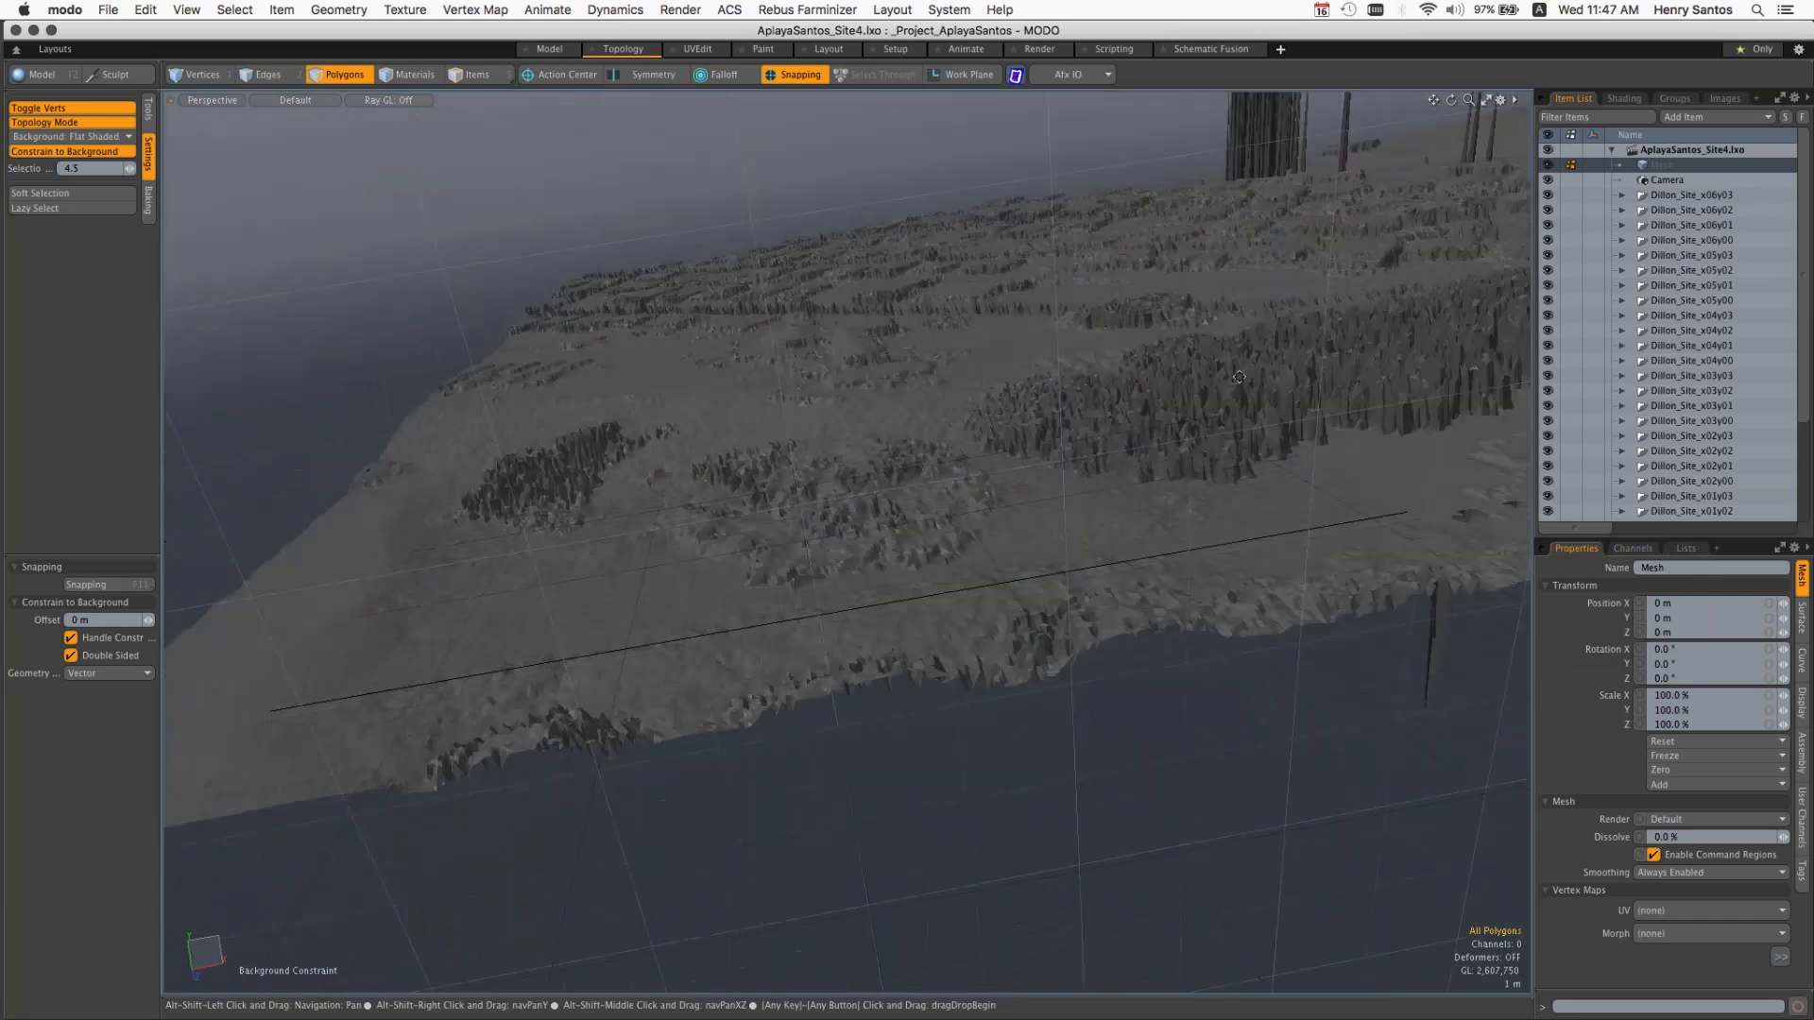
left_click_drag(795, 585, 501, 813, "alt+shift")
scroll(848, 541, "down", 10)
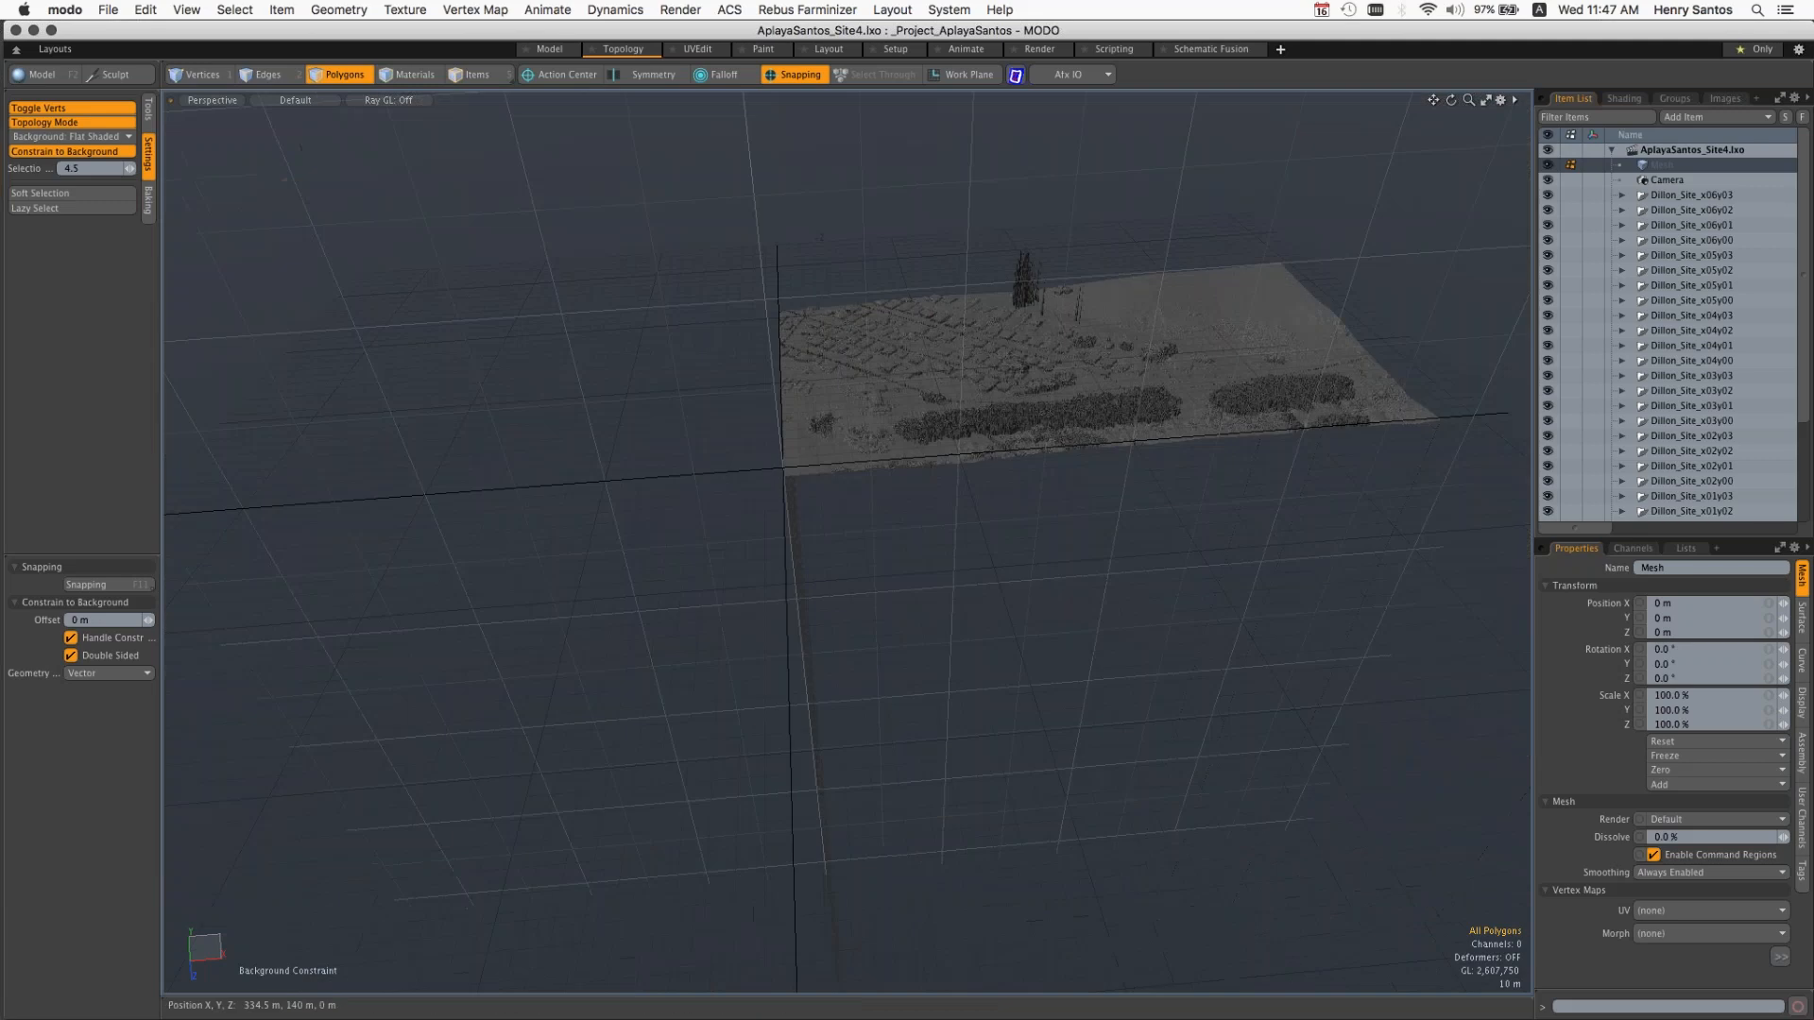
Step: Collapse the AplayaSantos_Site4 scene in the item list and close it
left_click(1612, 150)
left_click(109, 9)
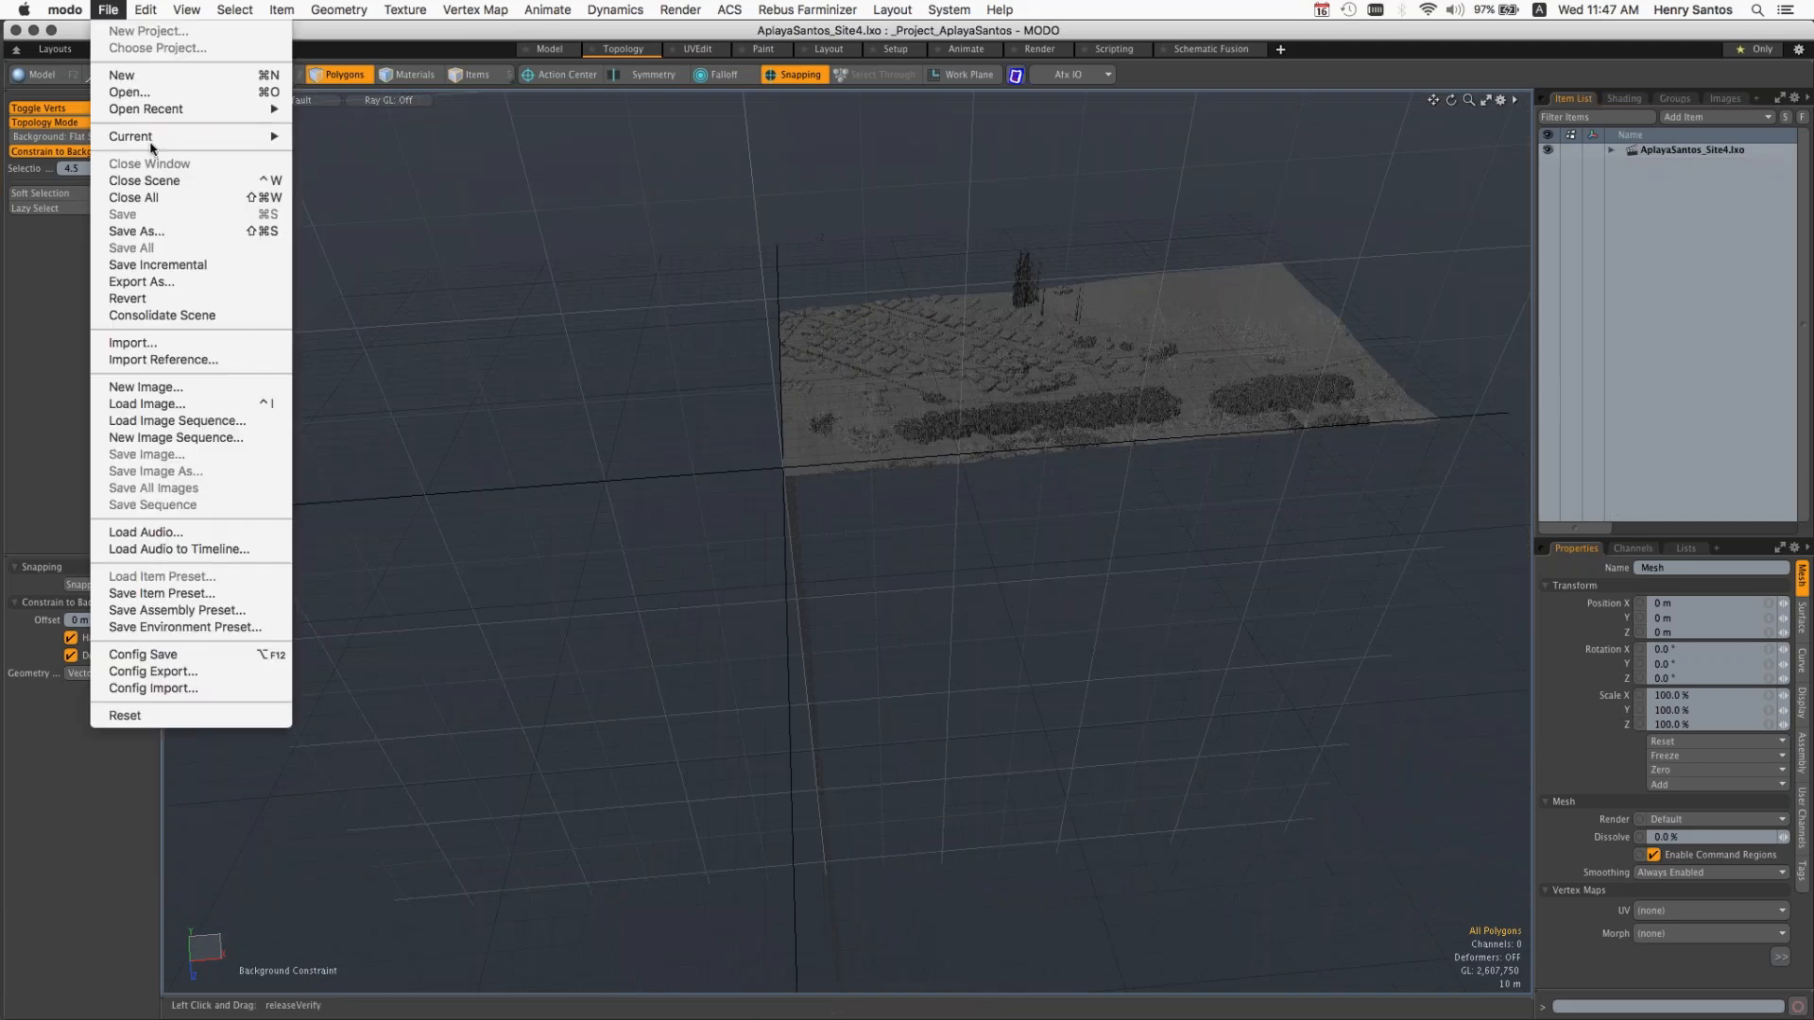
left_click(109, 10)
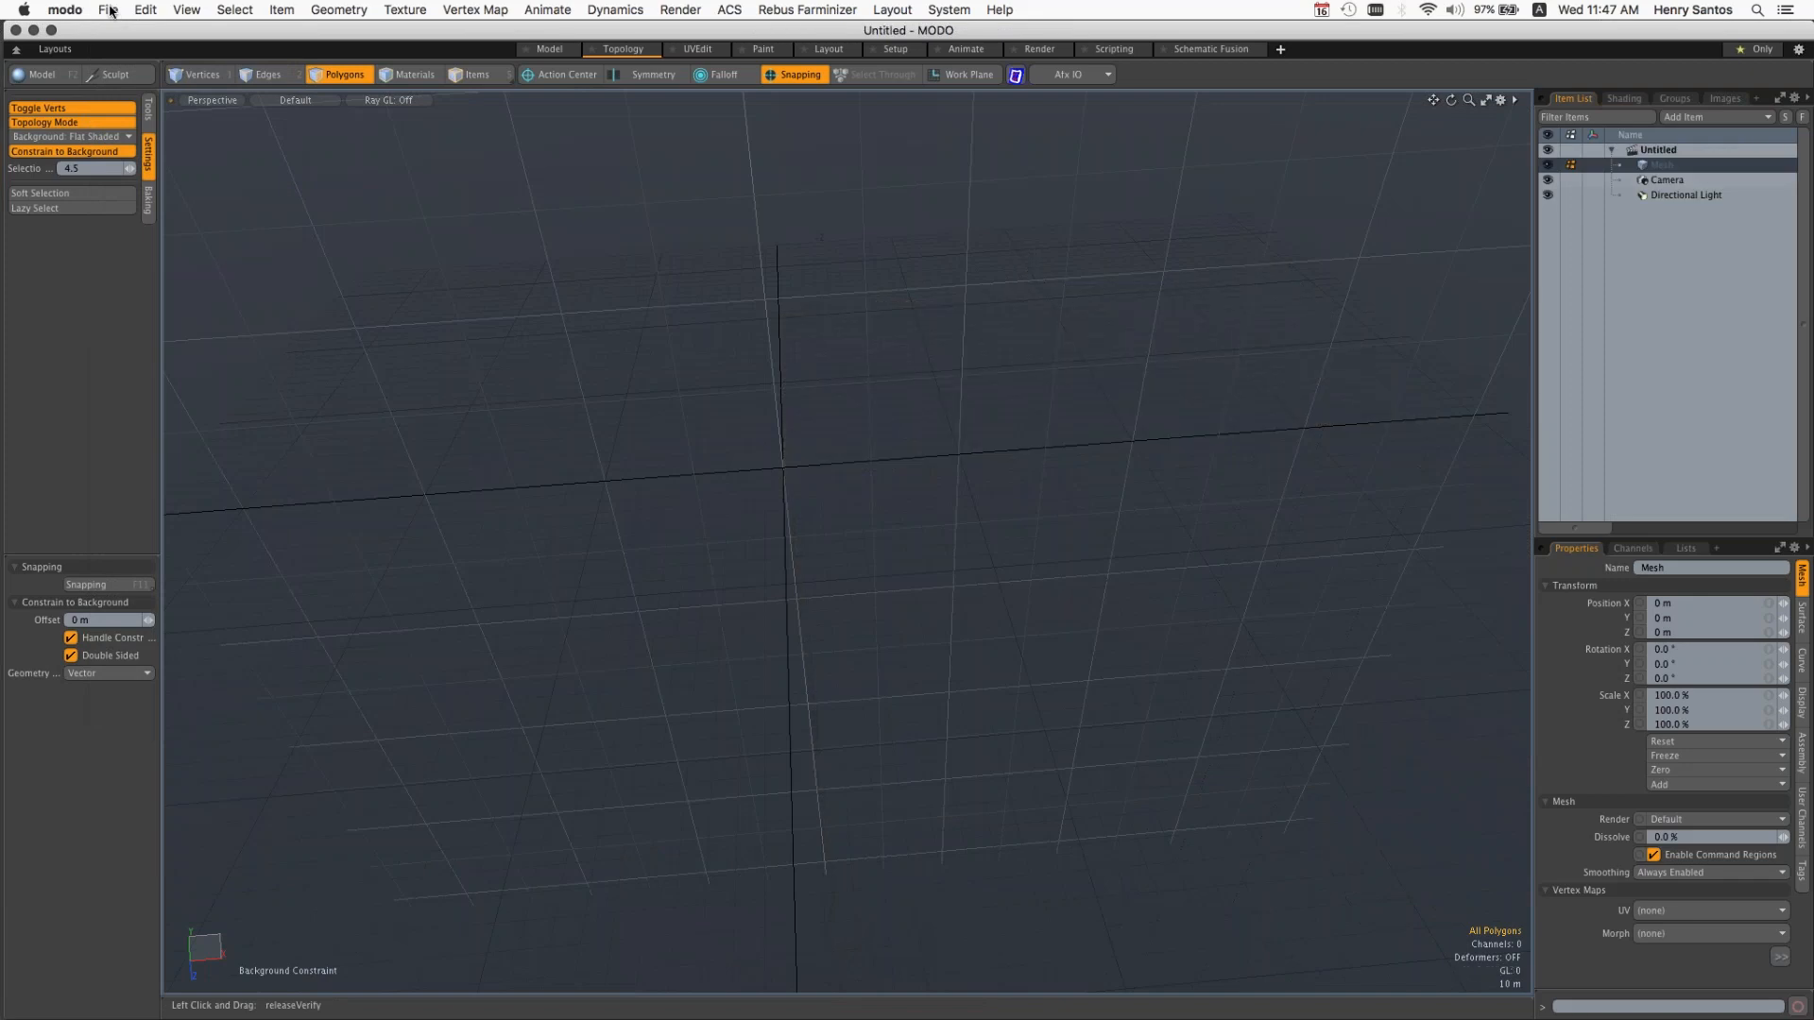
Step: Open the AplayaSantos_Massing.lxo scene from the project's Scenes folder
left_click(109, 10)
left_click(130, 92)
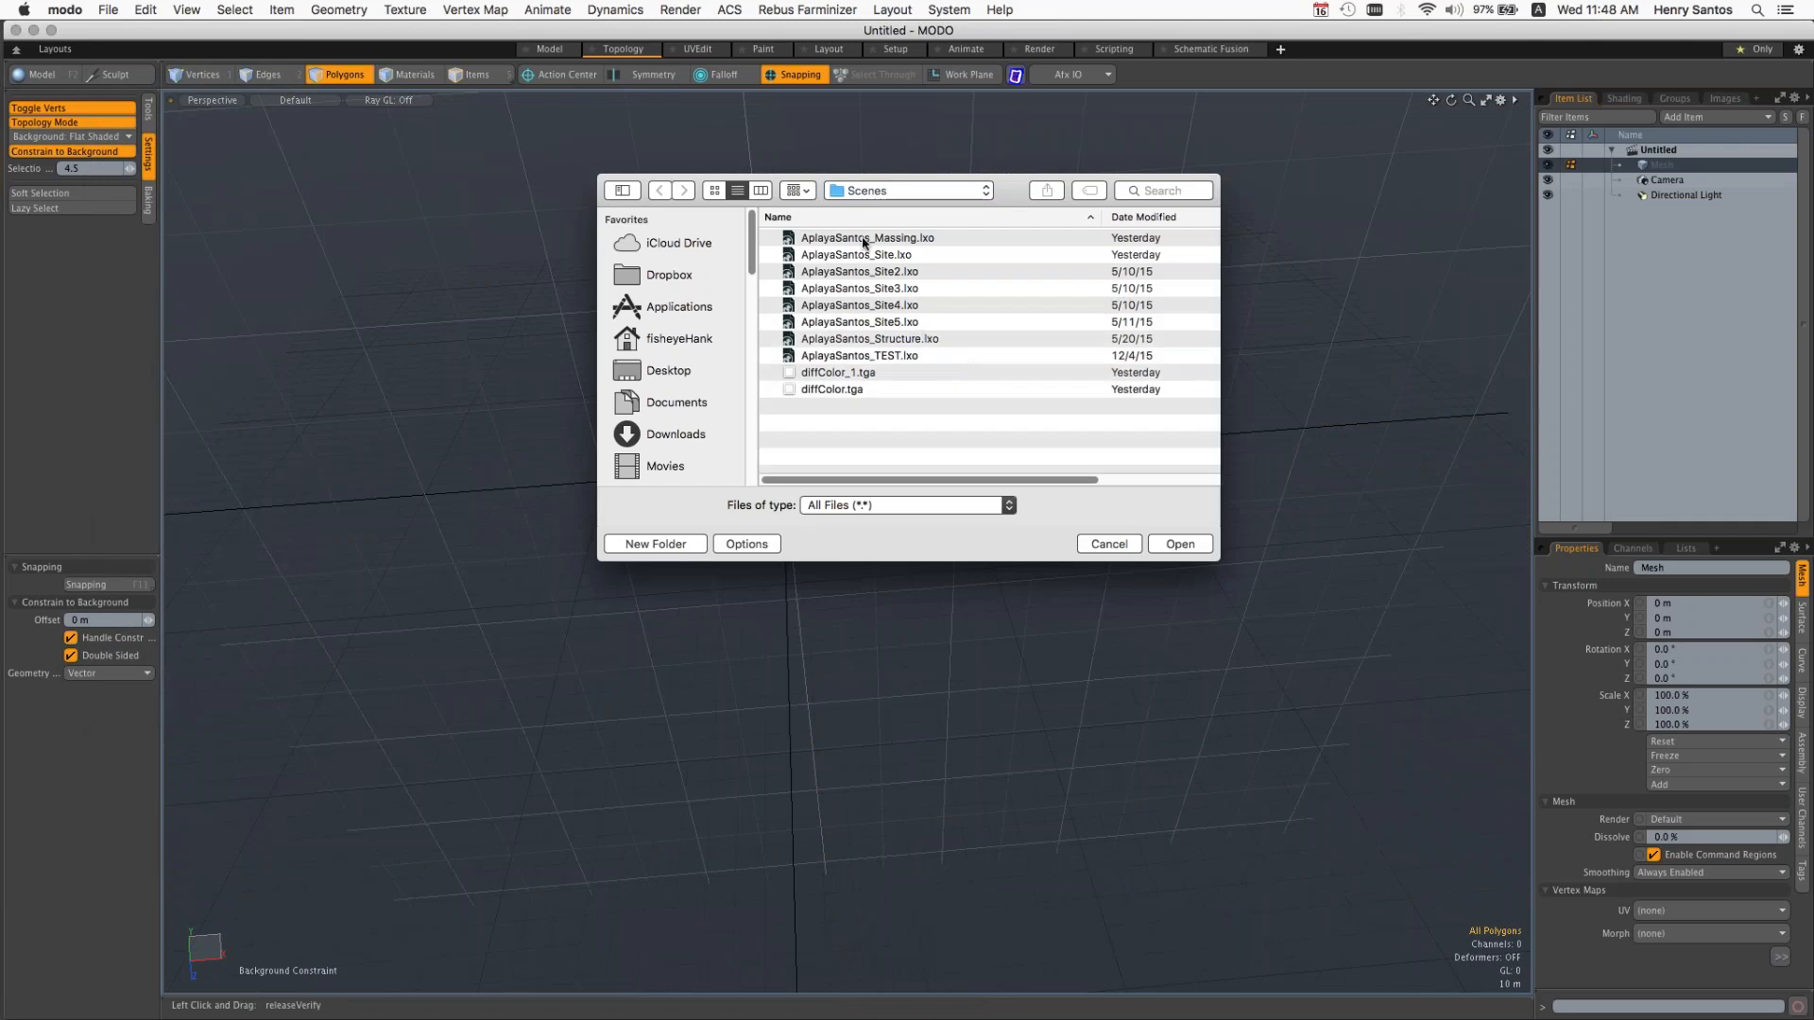
left_click(863, 257)
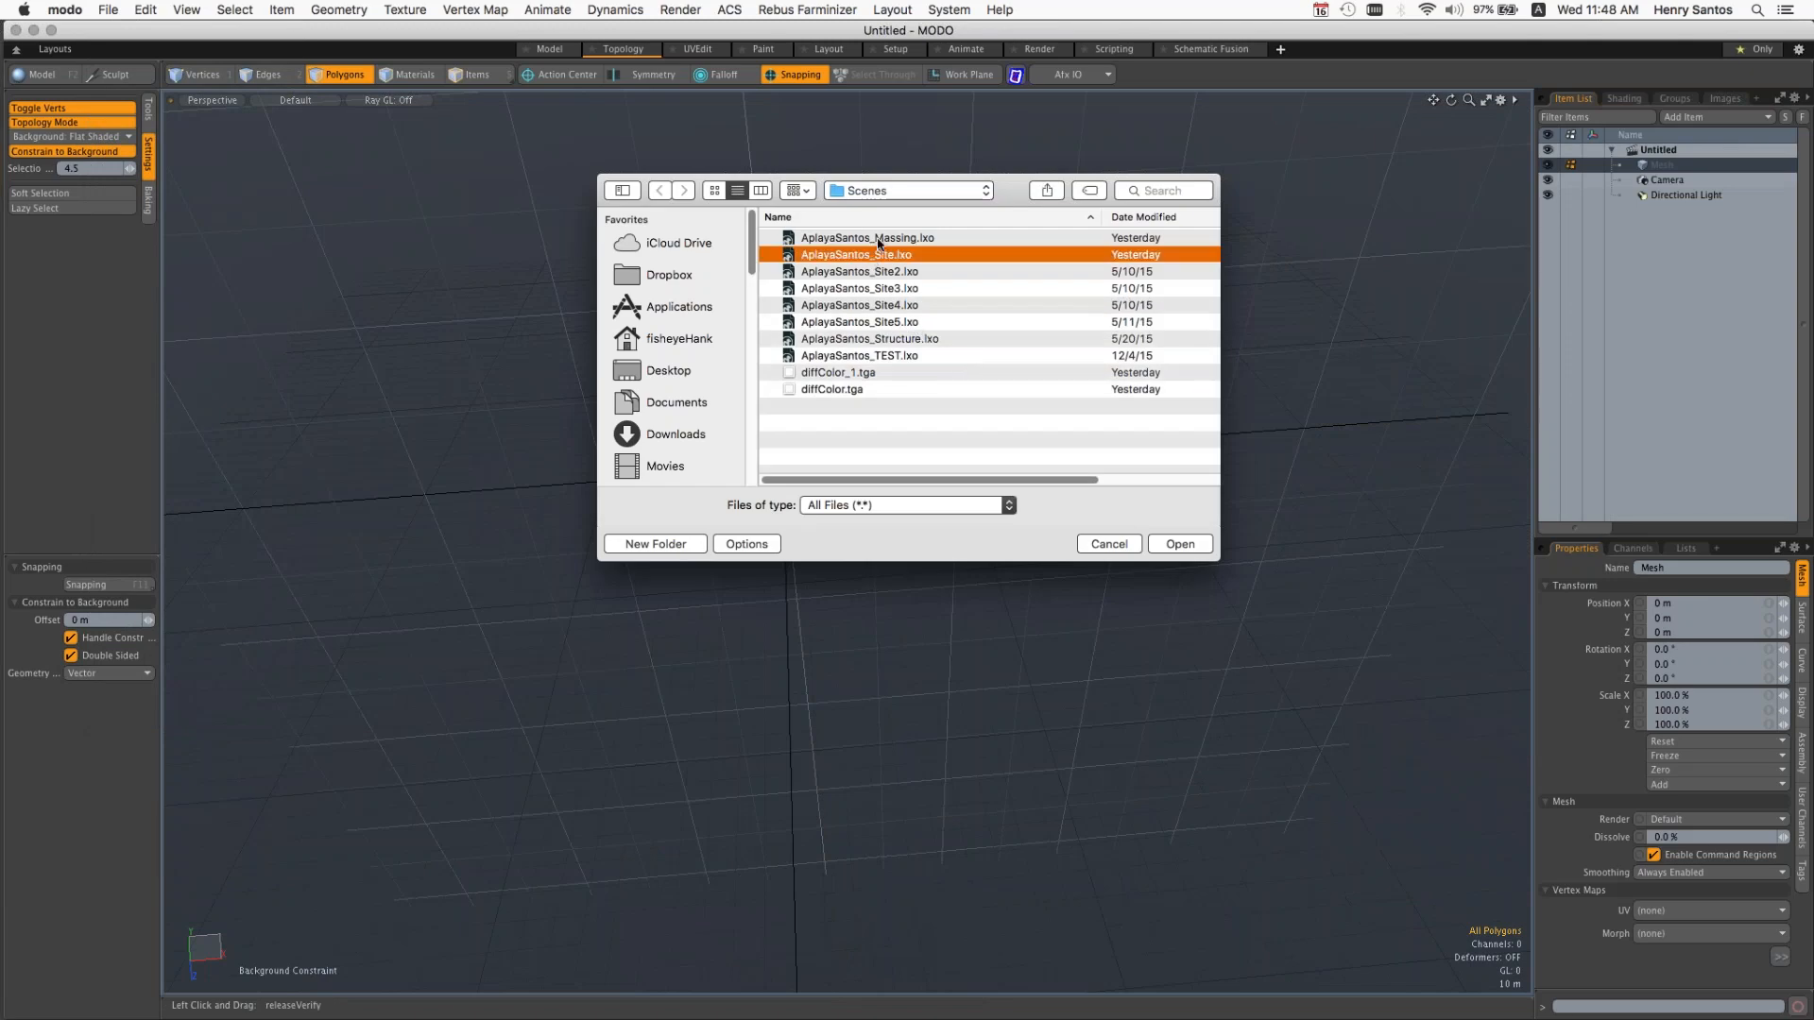
left_click(879, 241)
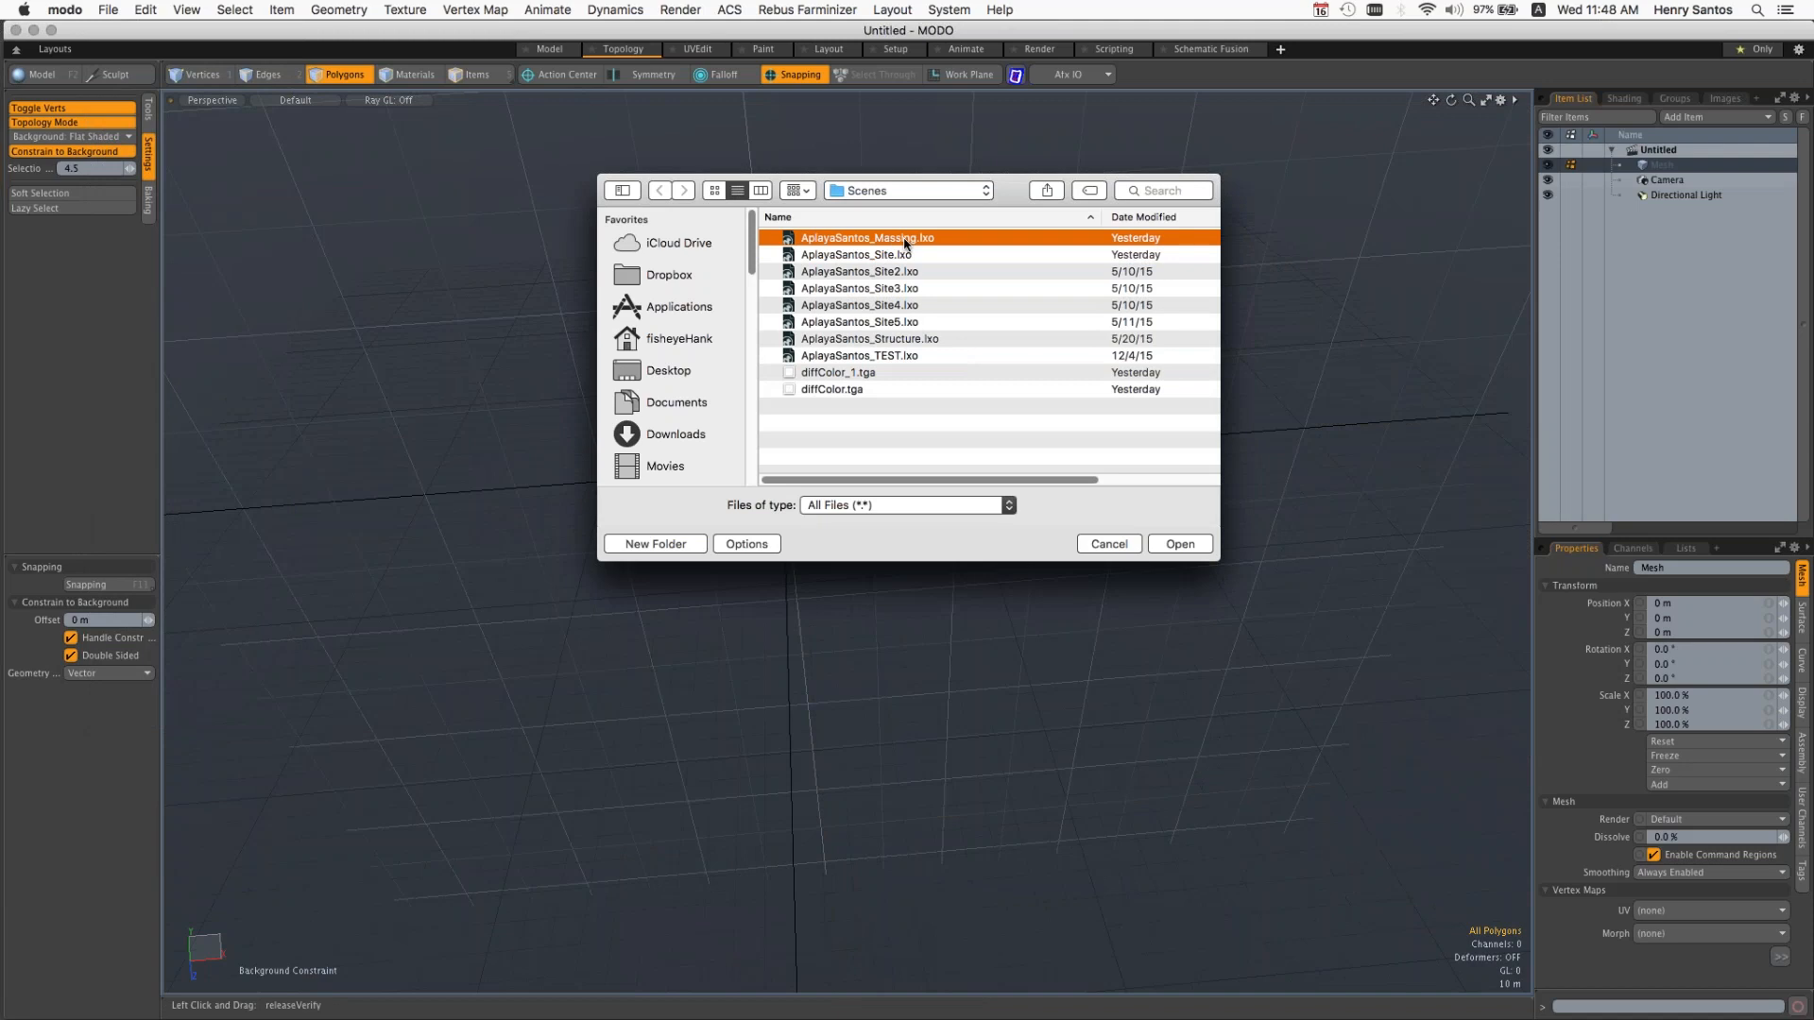
key("Return")
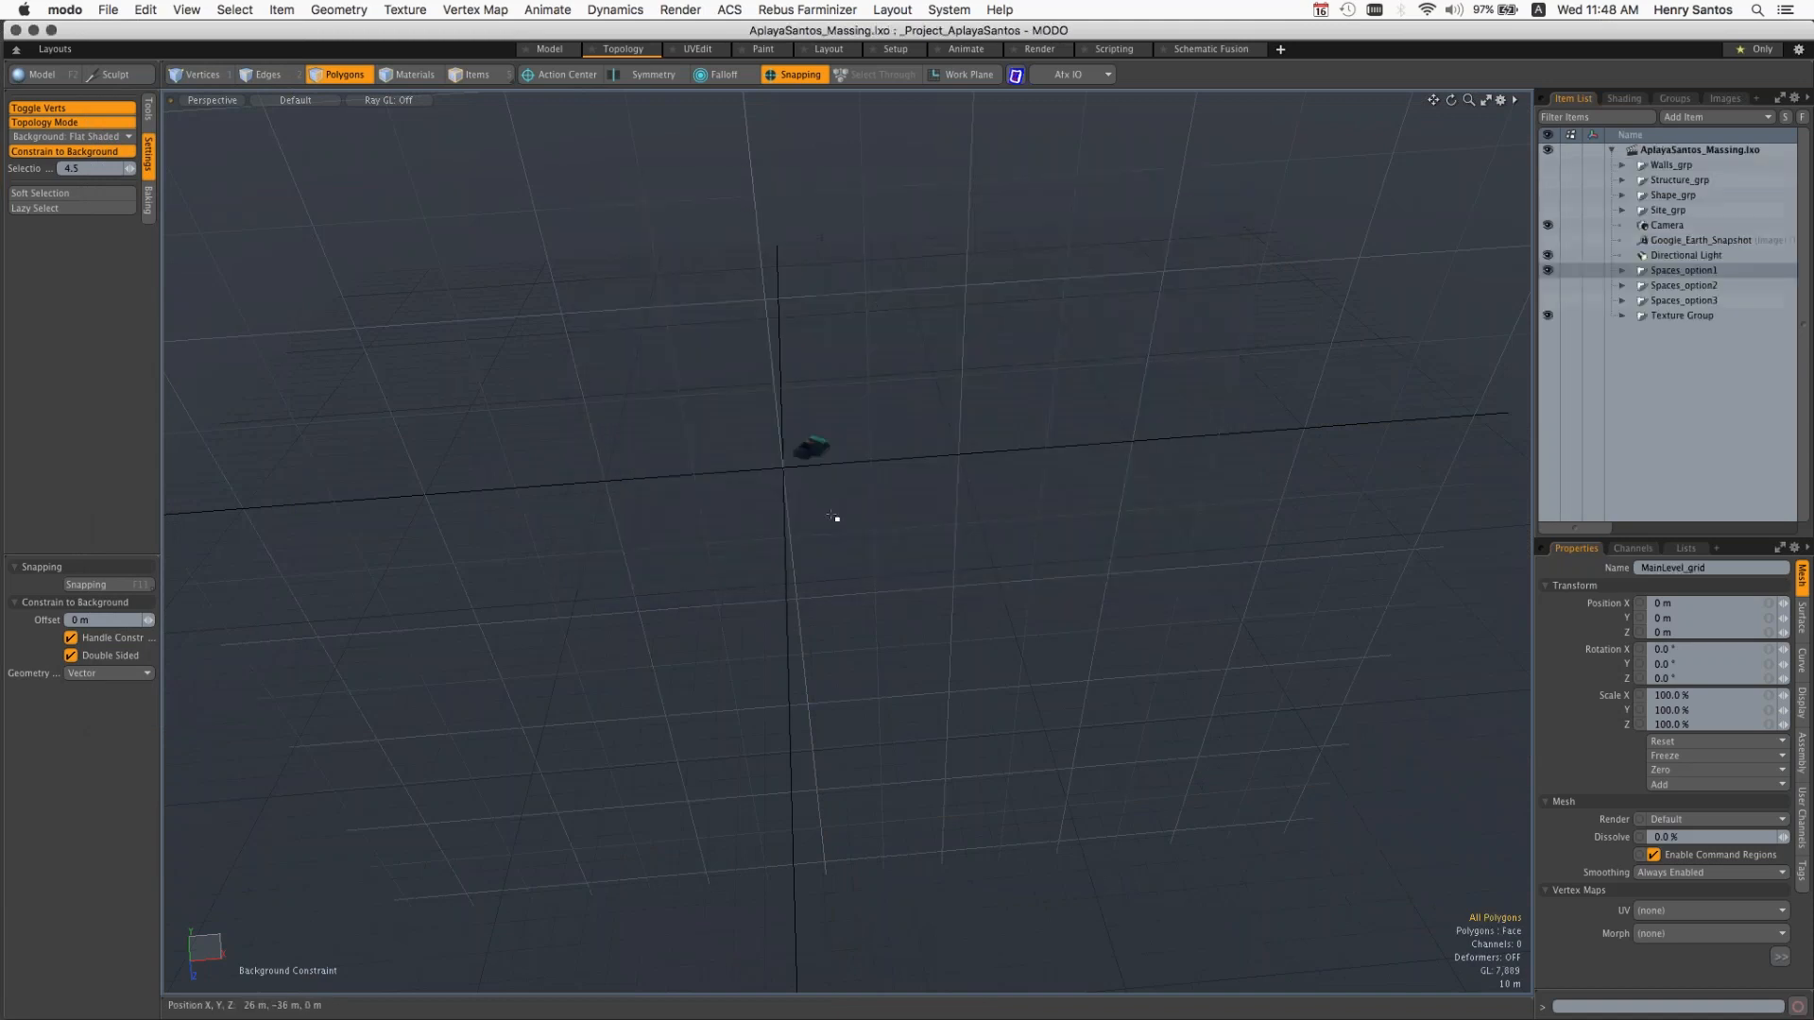
Step: Fit the space-planning layout in the view and make Google_Earth_Snapshot and Site_grp visible
key("a")
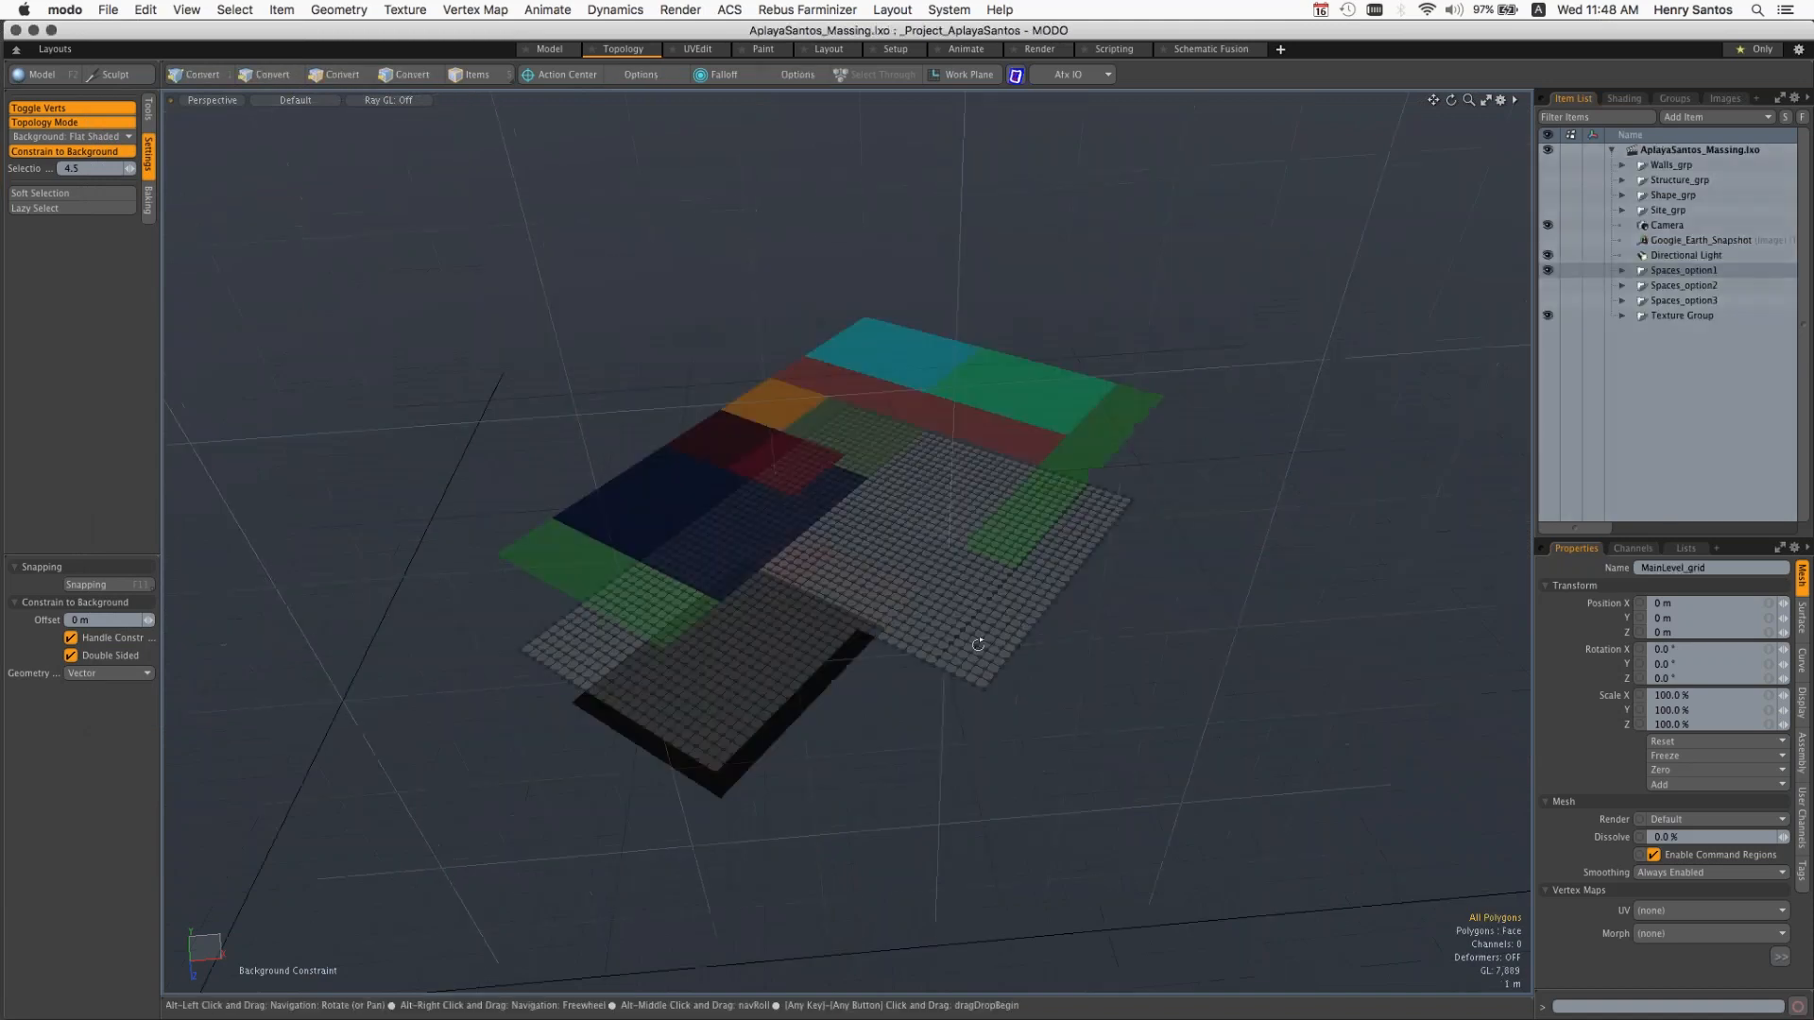
left_click_drag(882, 632, 827, 540, "alt")
left_click_drag(1028, 569, 1047, 562, "alt")
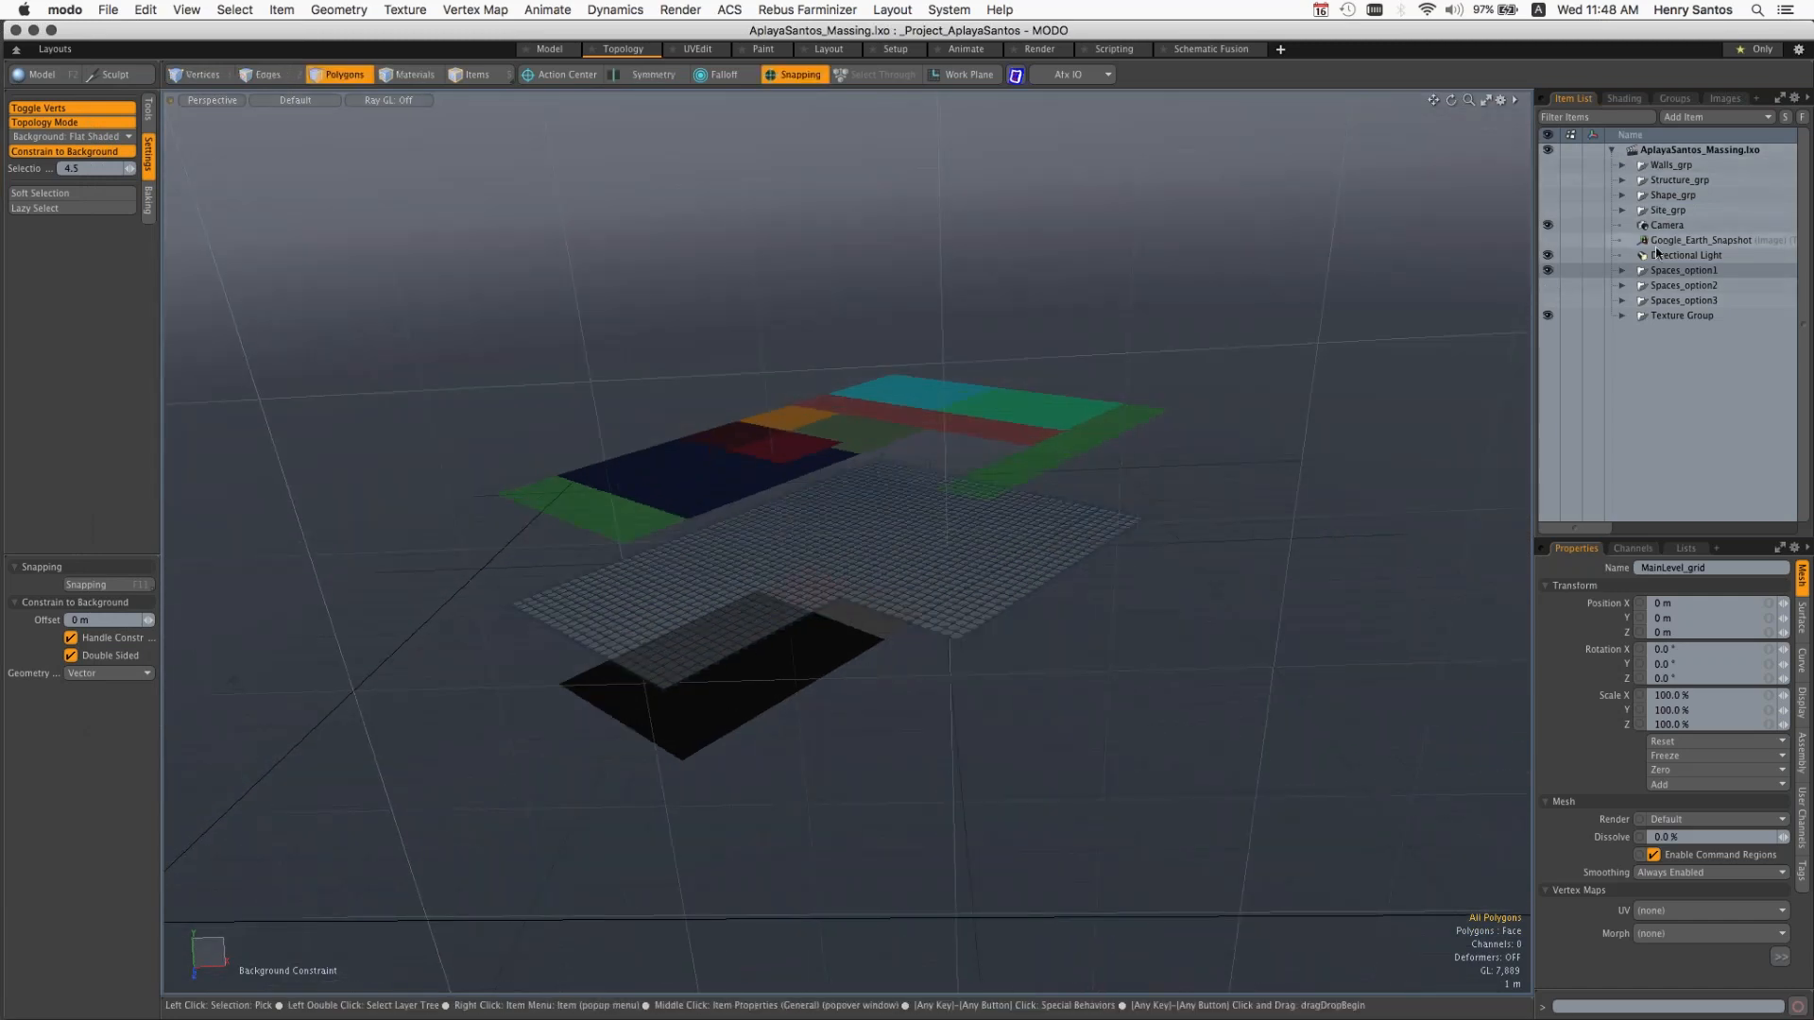
left_click(1550, 240)
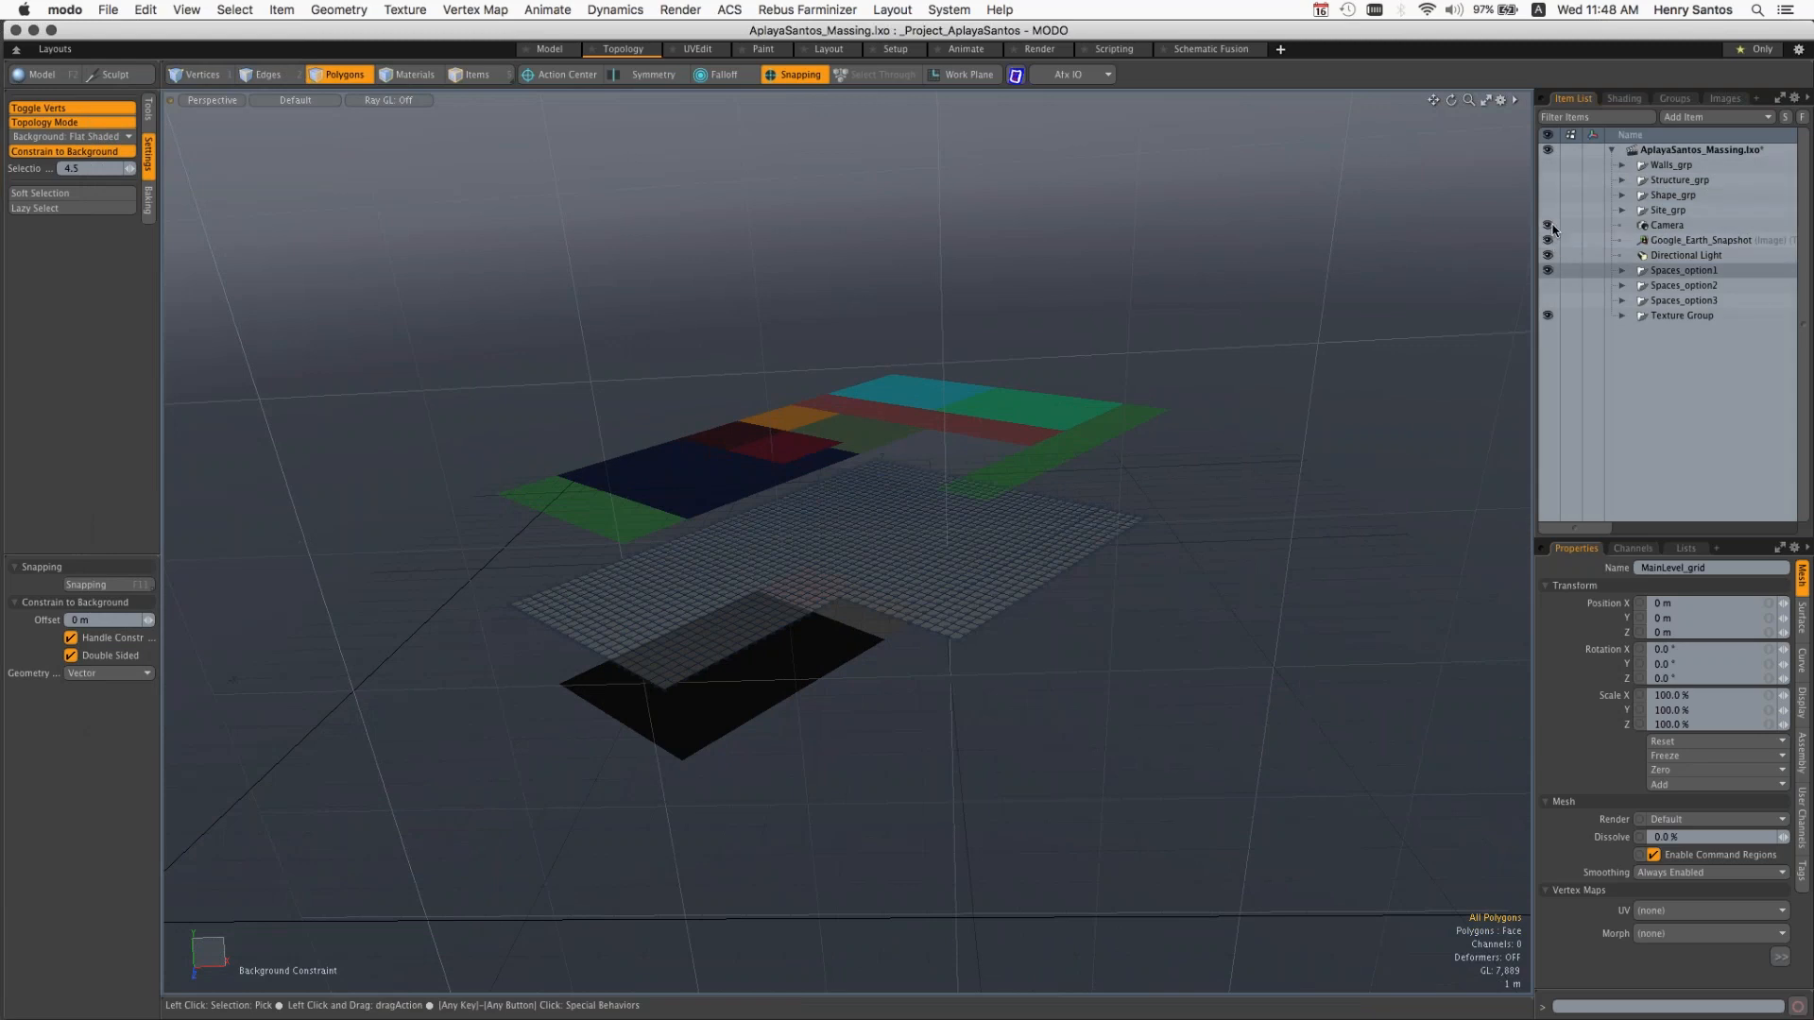
left_click(1549, 210)
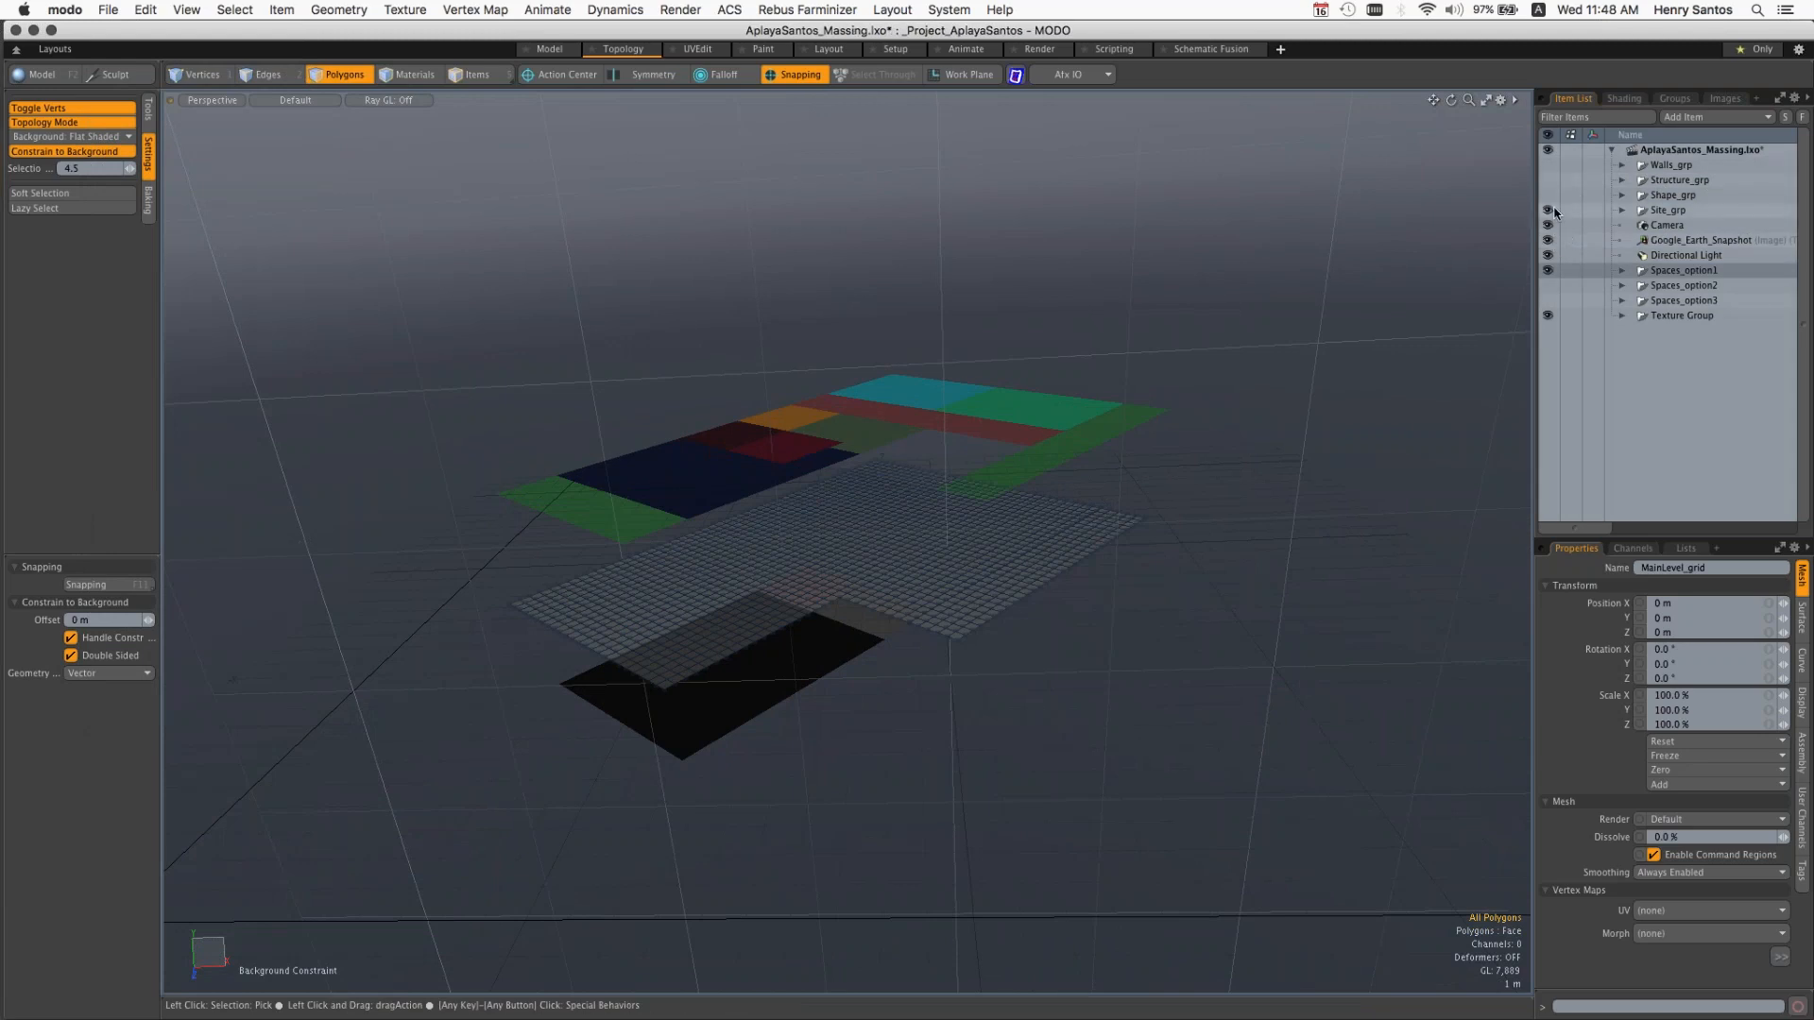
key("alt")
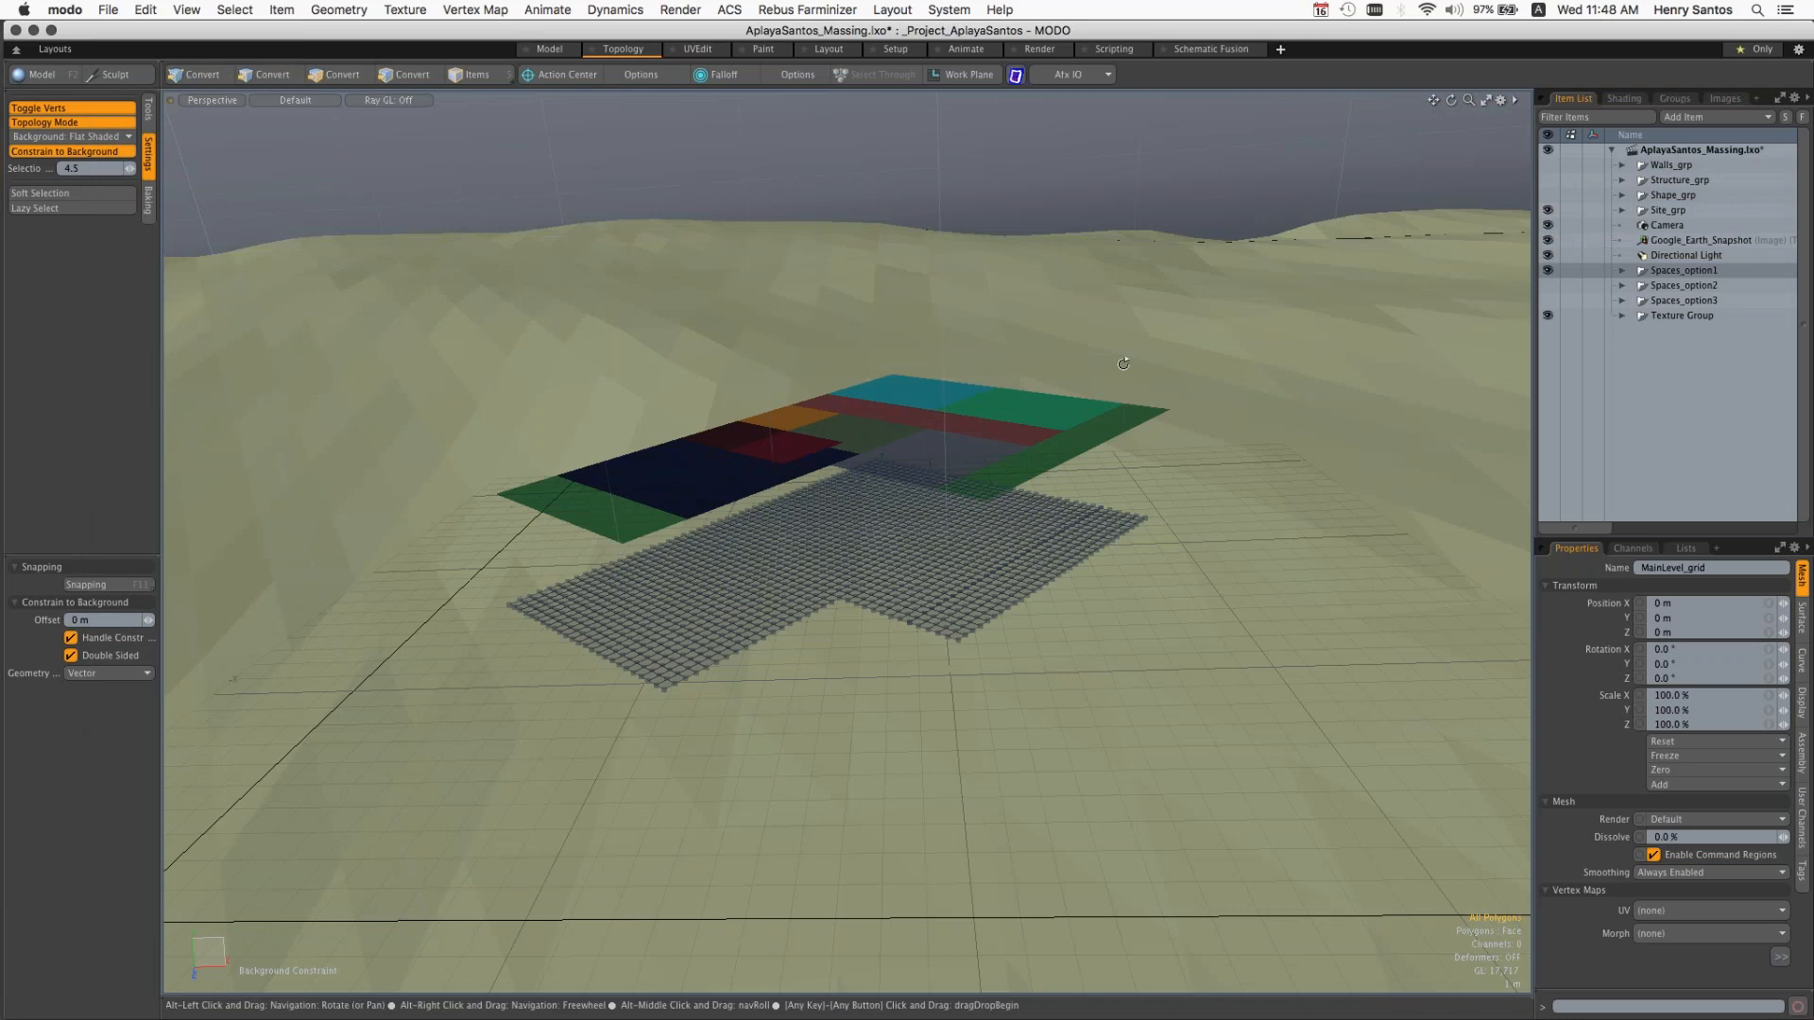
left_click_drag(1124, 364, 1096, 454, "alt")
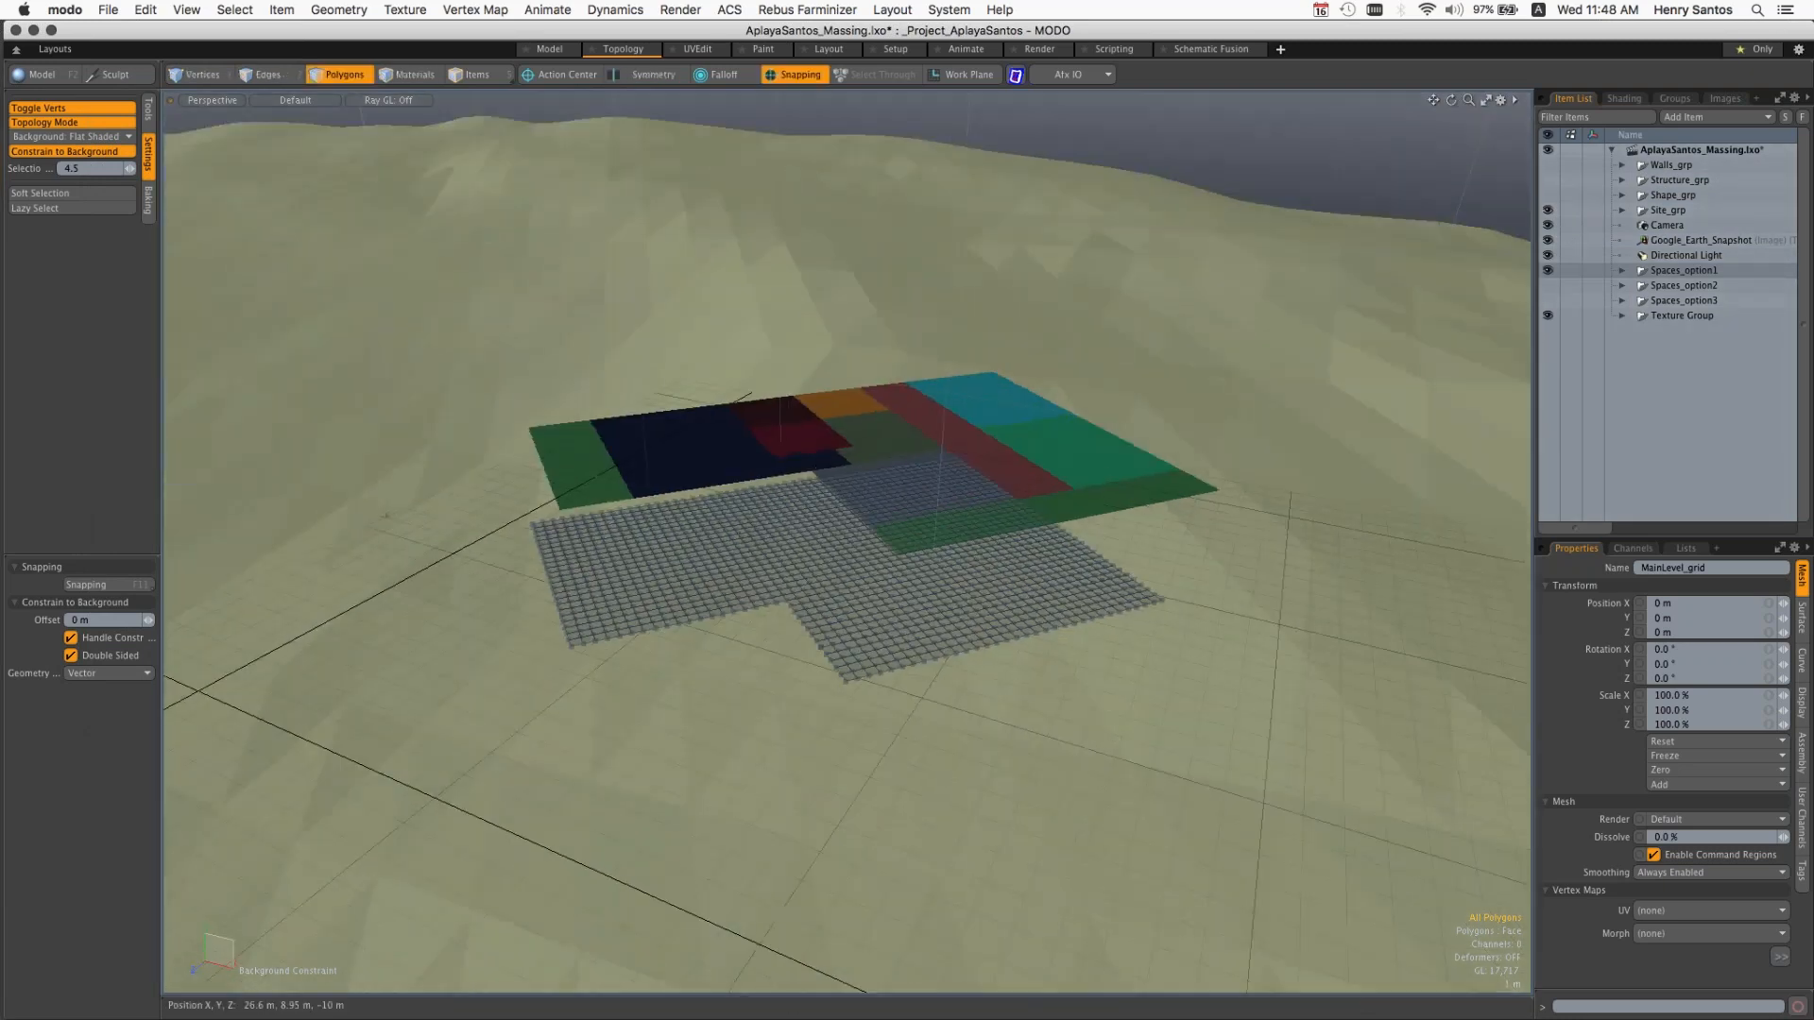
Step: Make Walls_grp and Shape_grp visible to examine the building massing on the terrain
left_click(1550, 165)
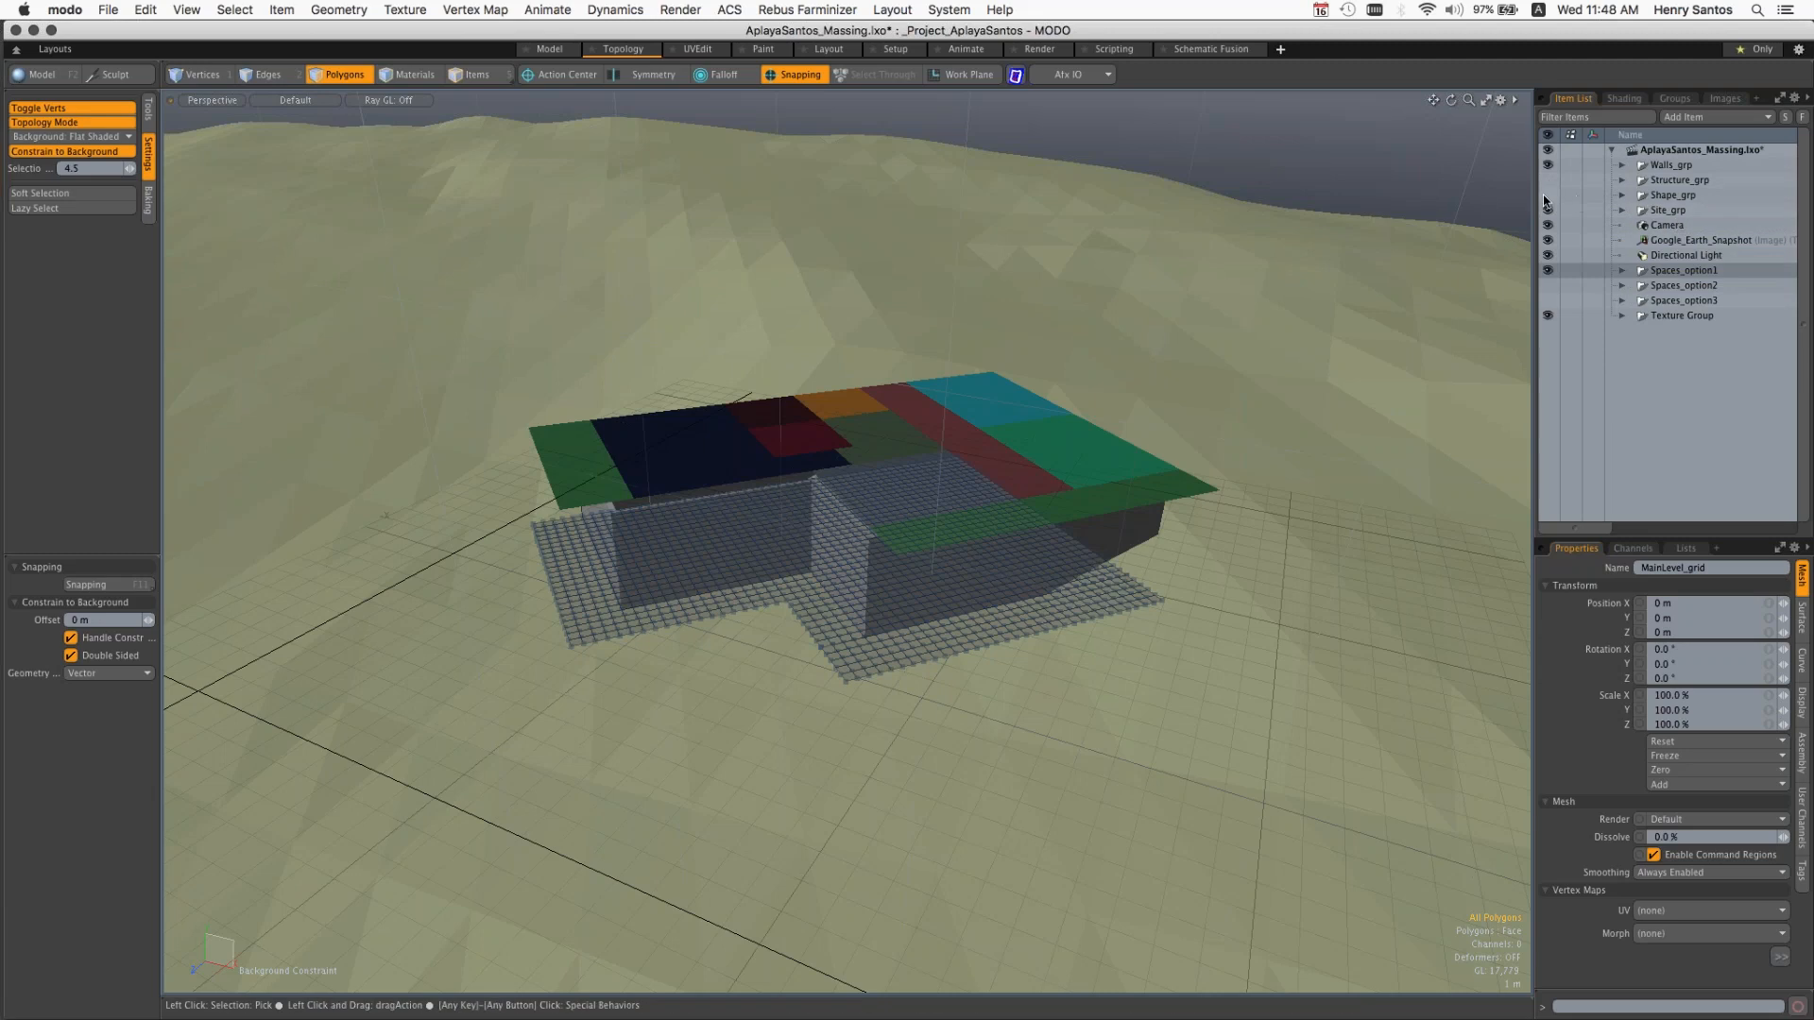
left_click_drag(1547, 194, 1548, 210)
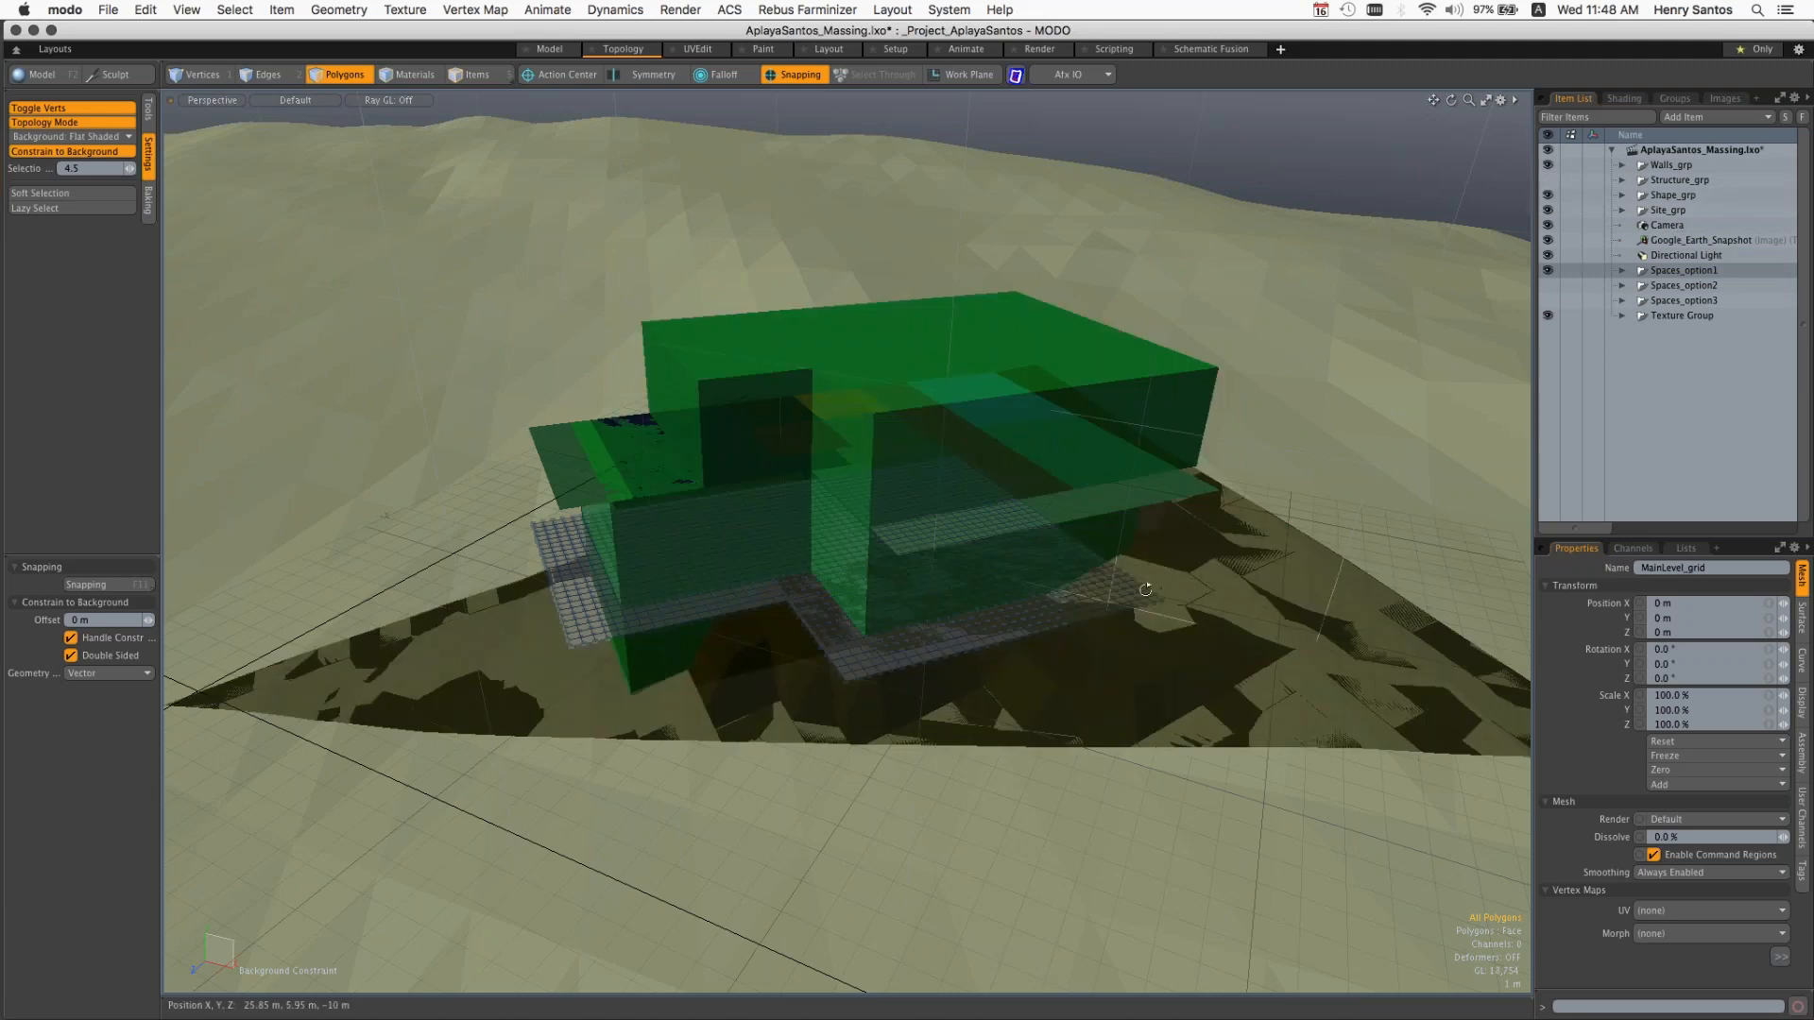
mouse_move(1145, 590)
left_mouse_down("alt")
mouse_move(1115, 539)
mouse_move(1154, 541)
mouse_move(1149, 596)
left_mouse_up("alt")
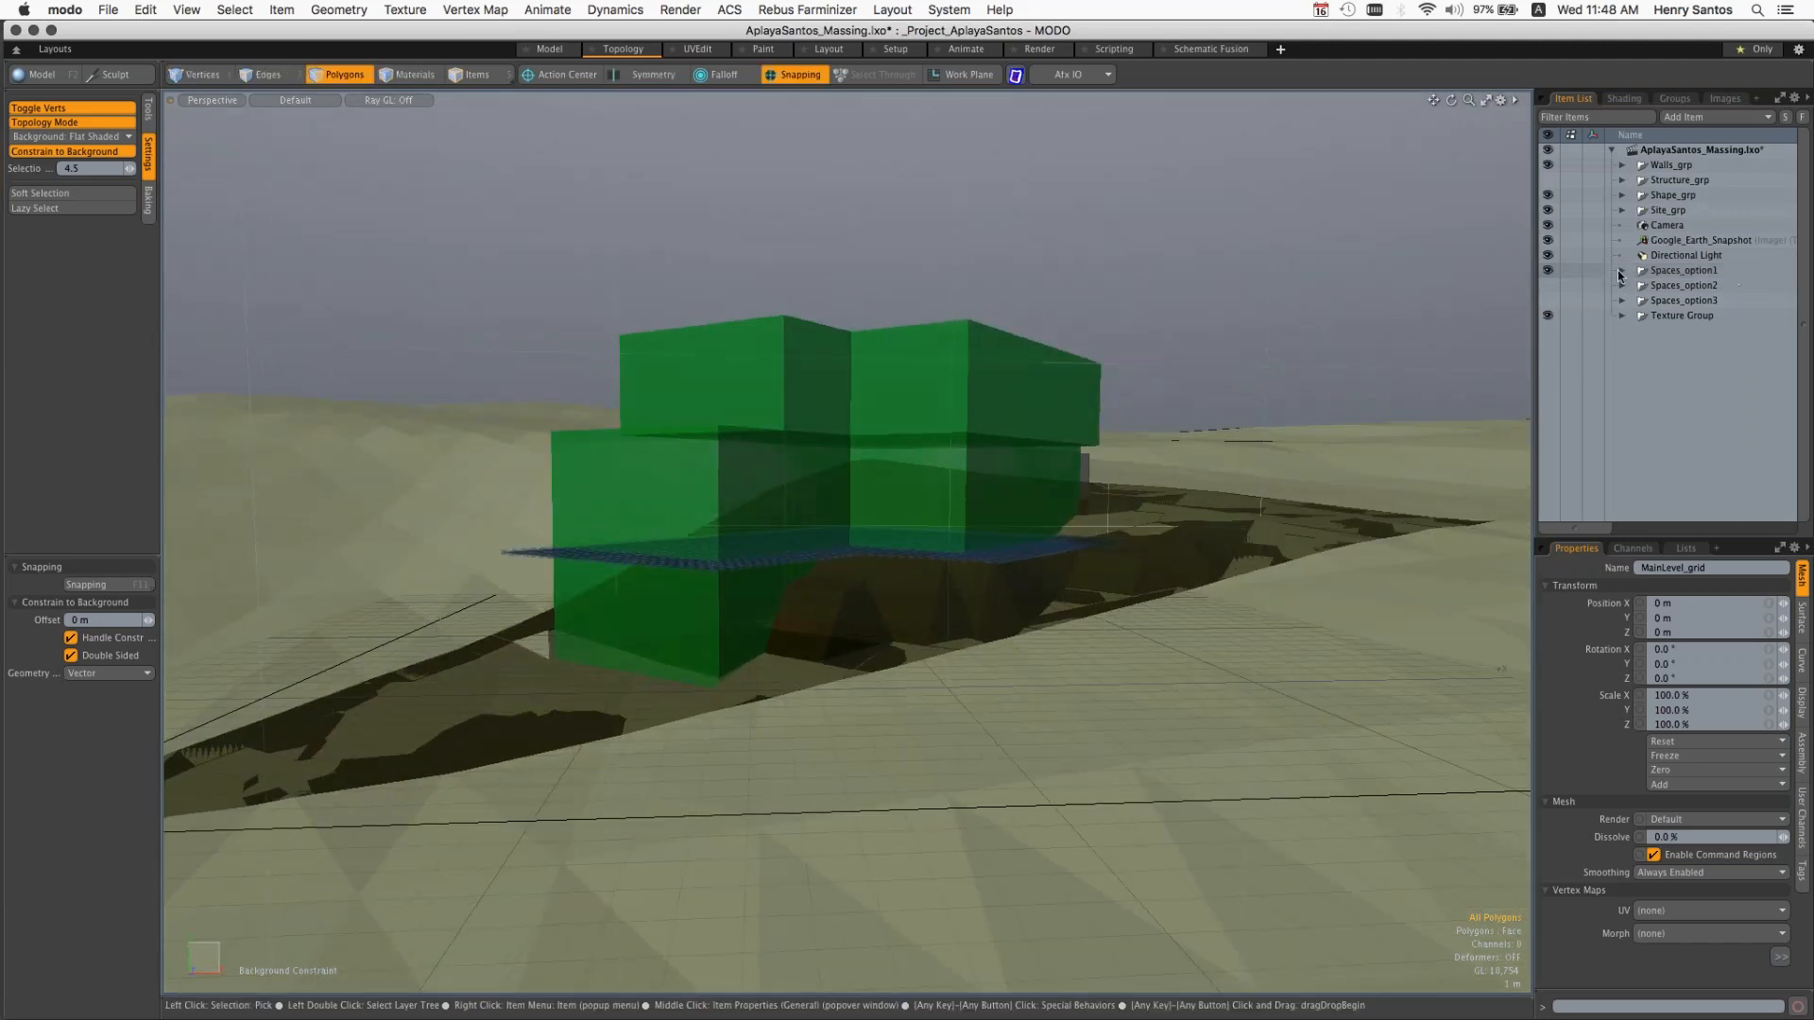
Step: Hide Spaces_option1, show Spaces_option2 and expand its level grids to examine that layout within the massing
left_click(1548, 274)
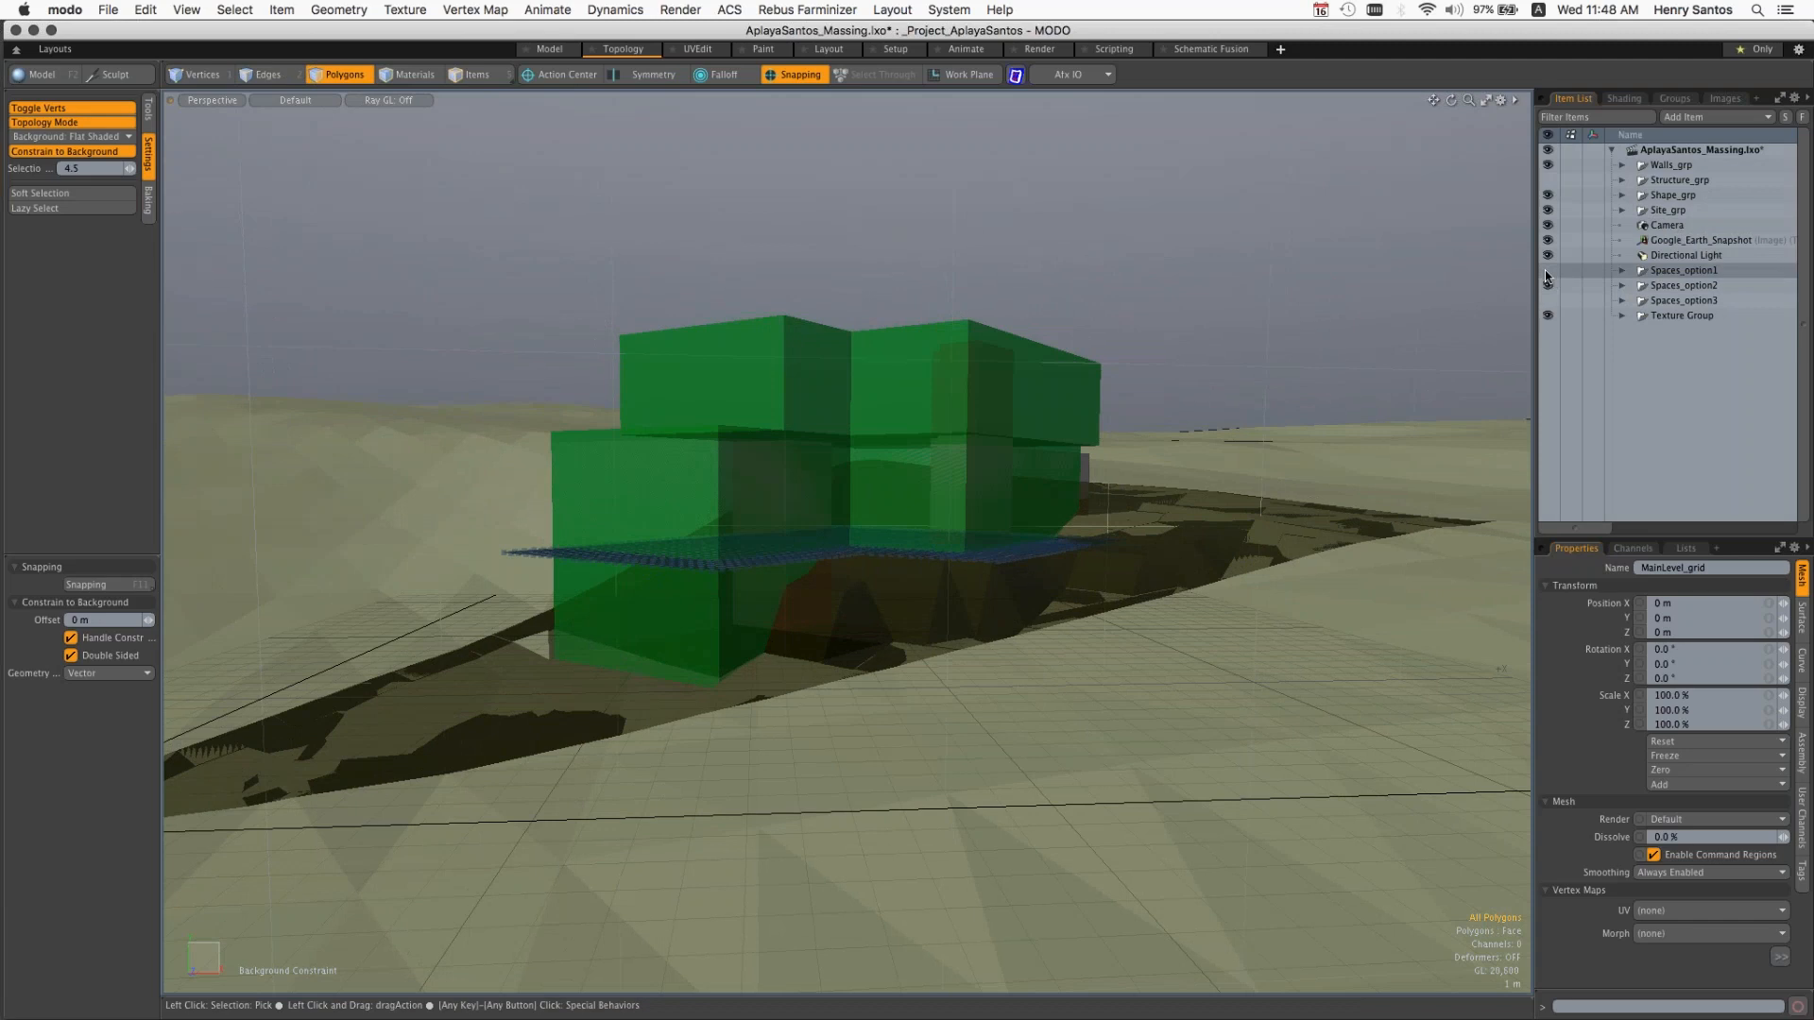
left_click(1623, 287)
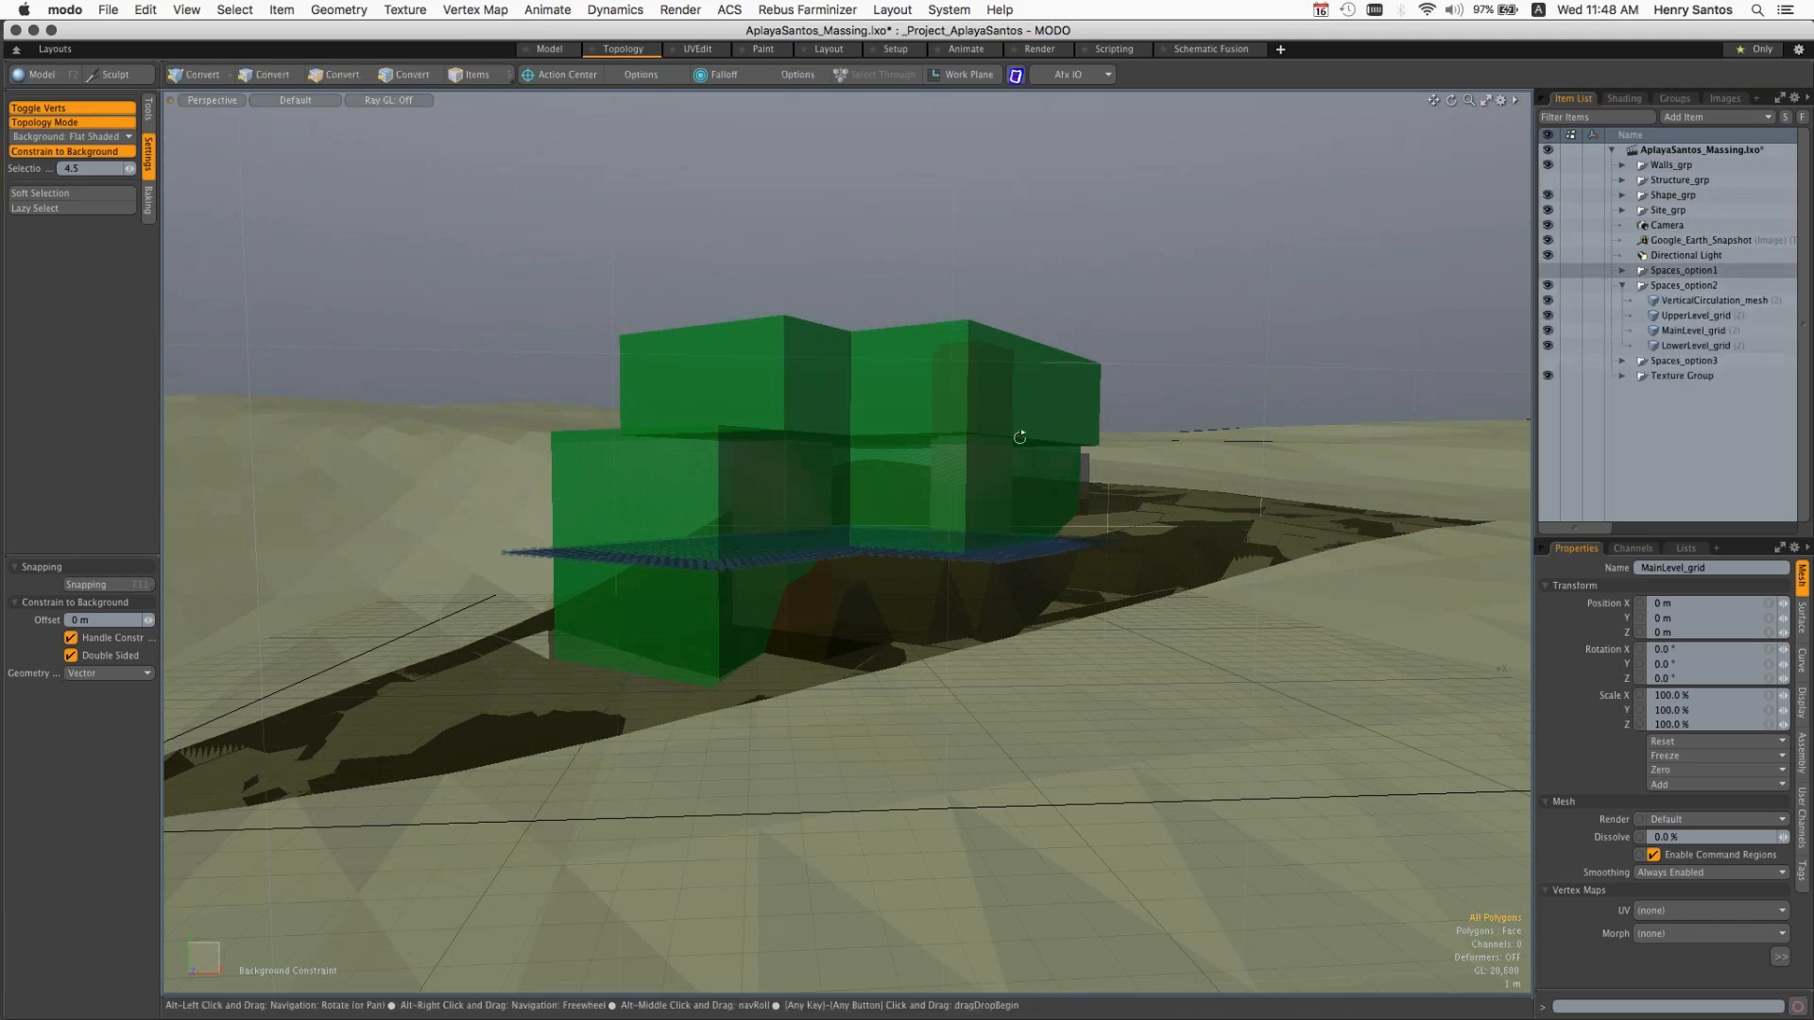
left_click_drag(1019, 438, 883, 472, "alt")
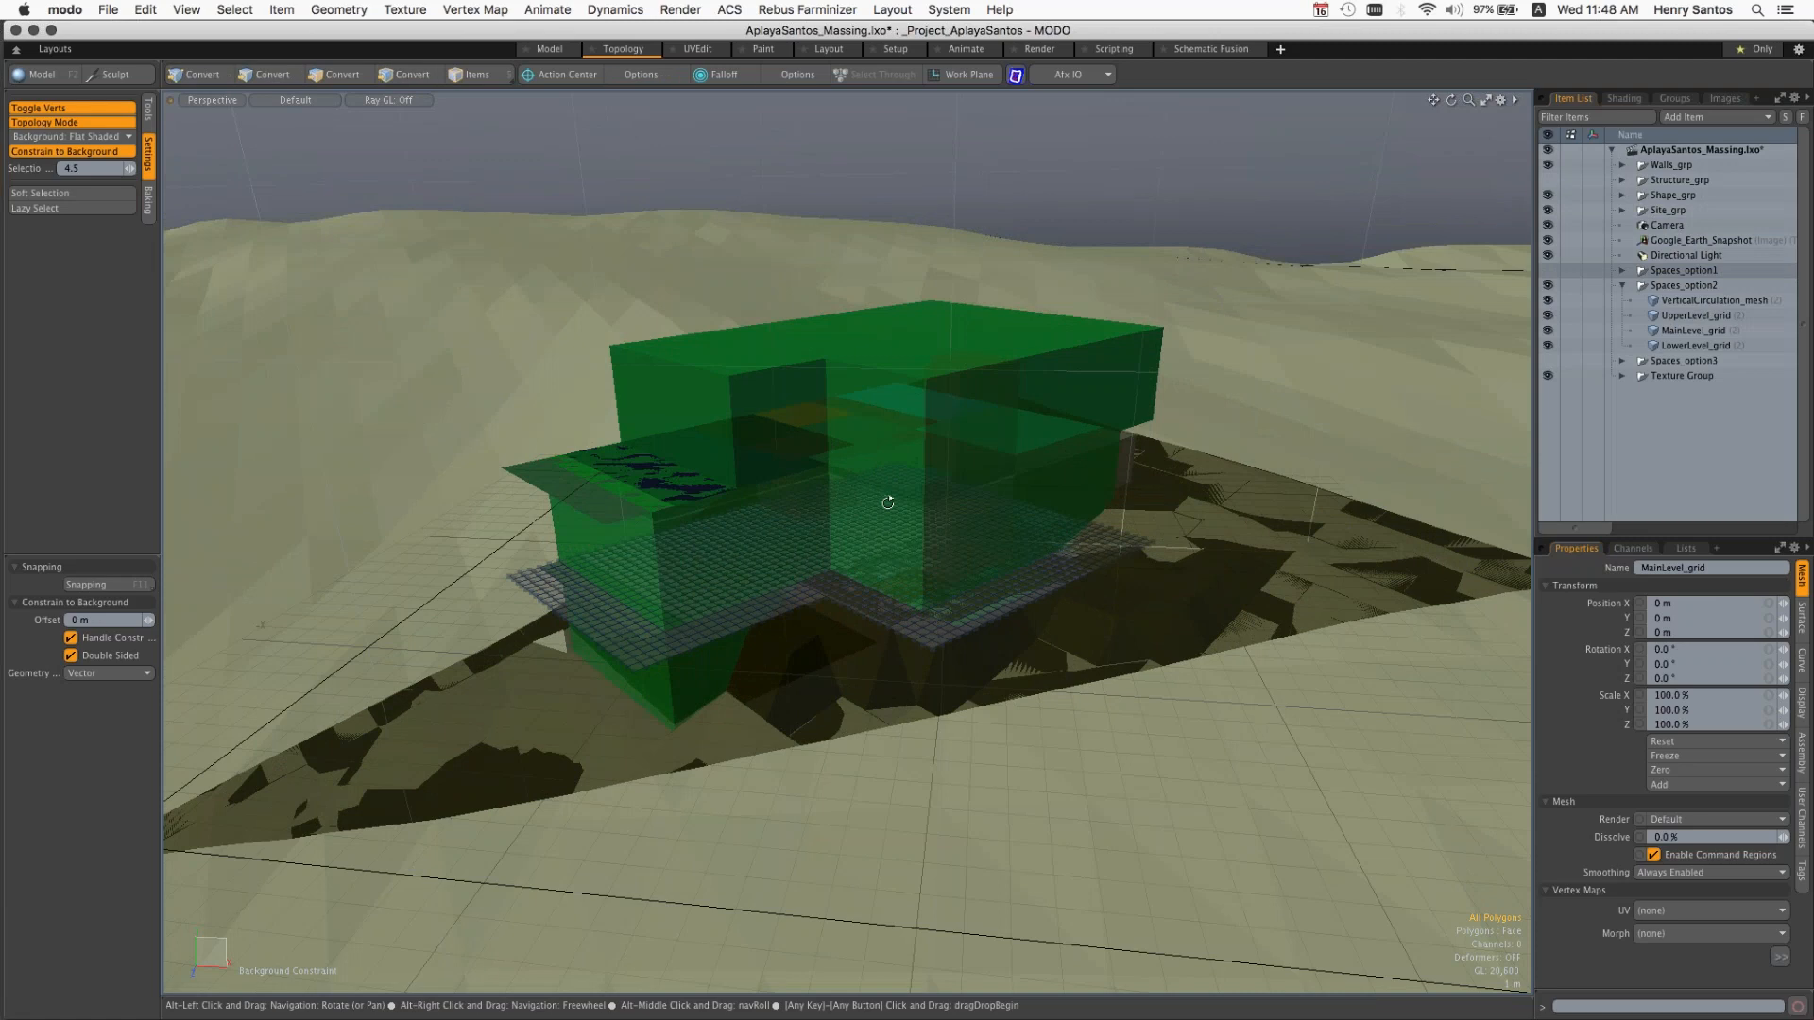
left_click_drag(888, 502, 743, 463, "alt")
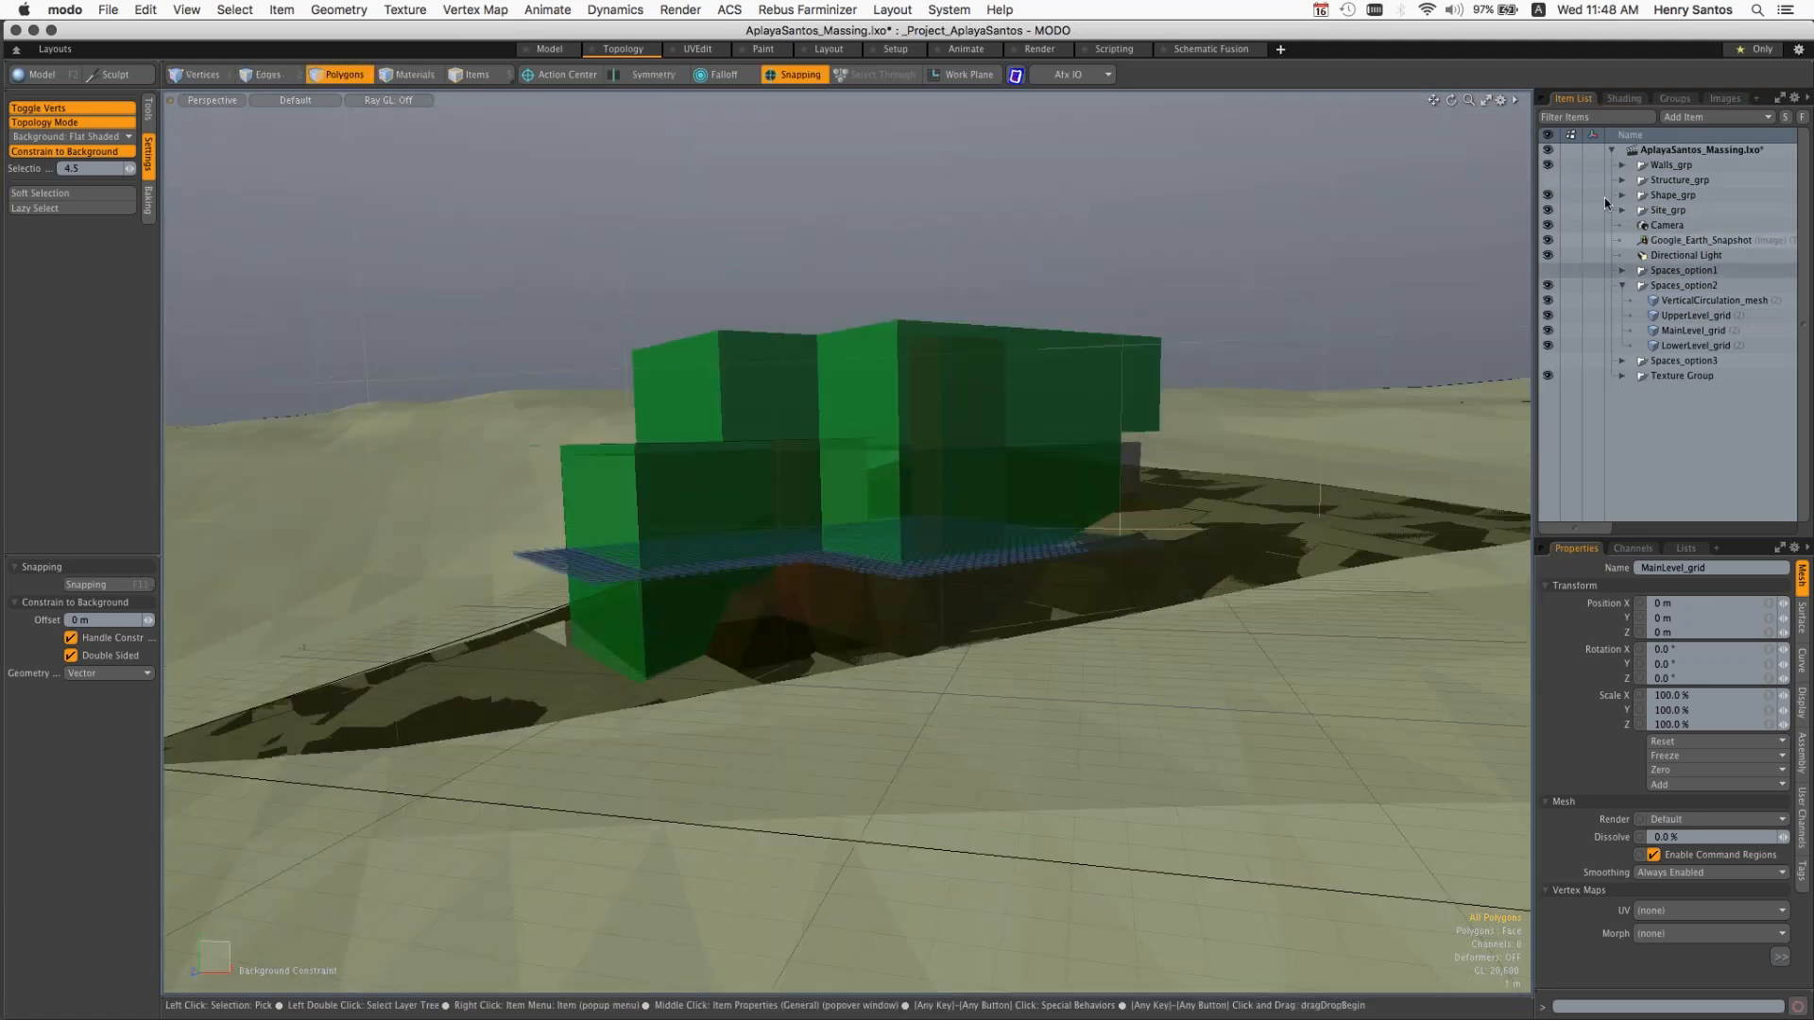
Step: Collapse the massing scene and open AplayaSantos_Structure.lxo from the Scenes folder
left_click(1611, 151)
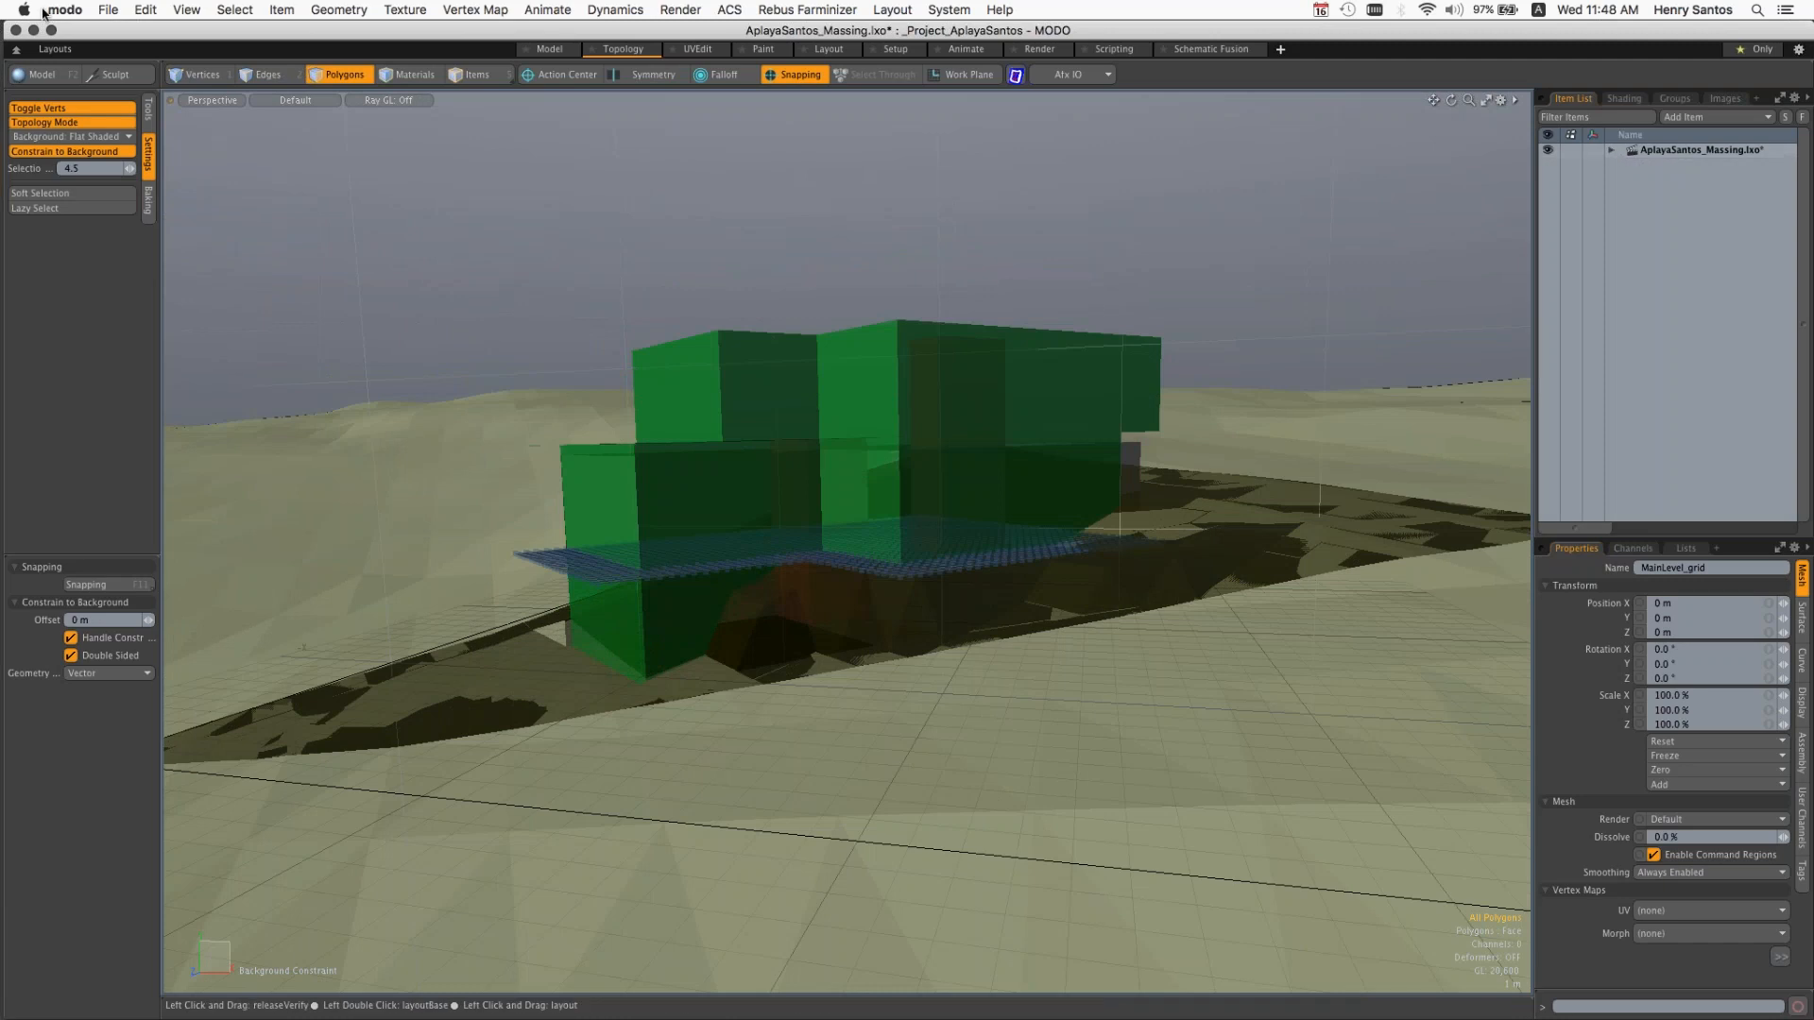
left_click(113, 10)
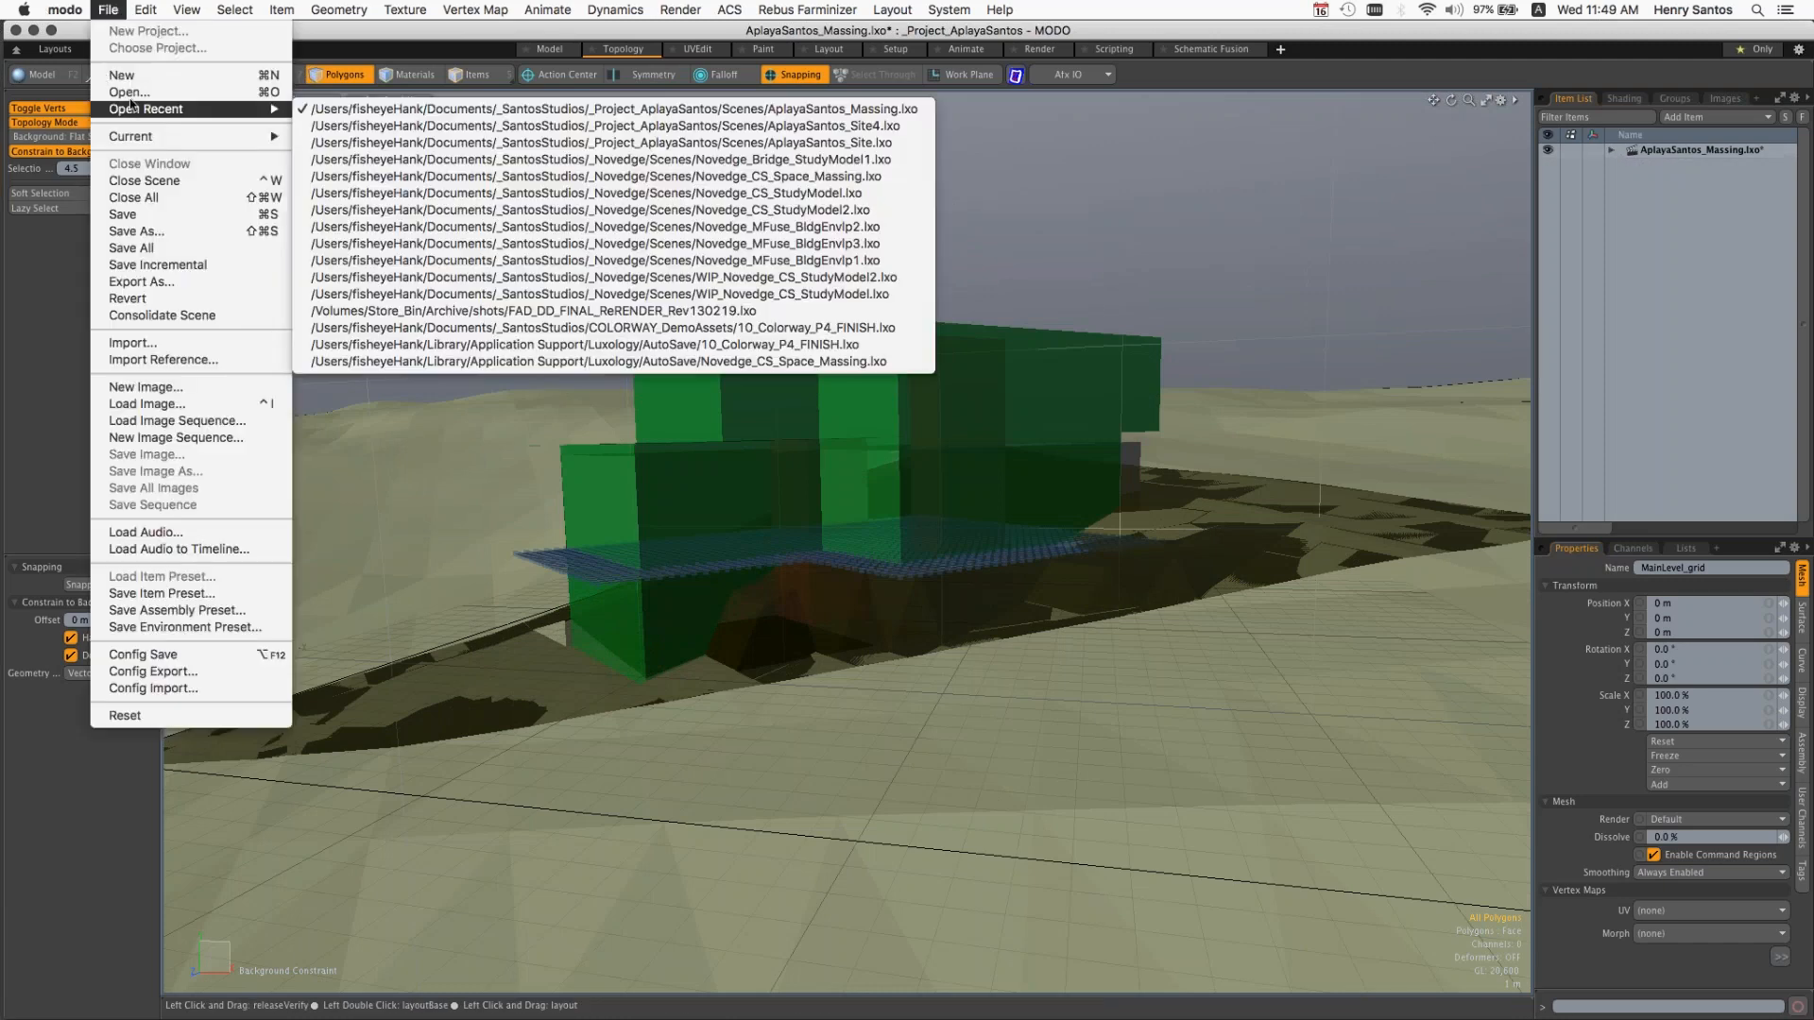
left_click(1069, 223)
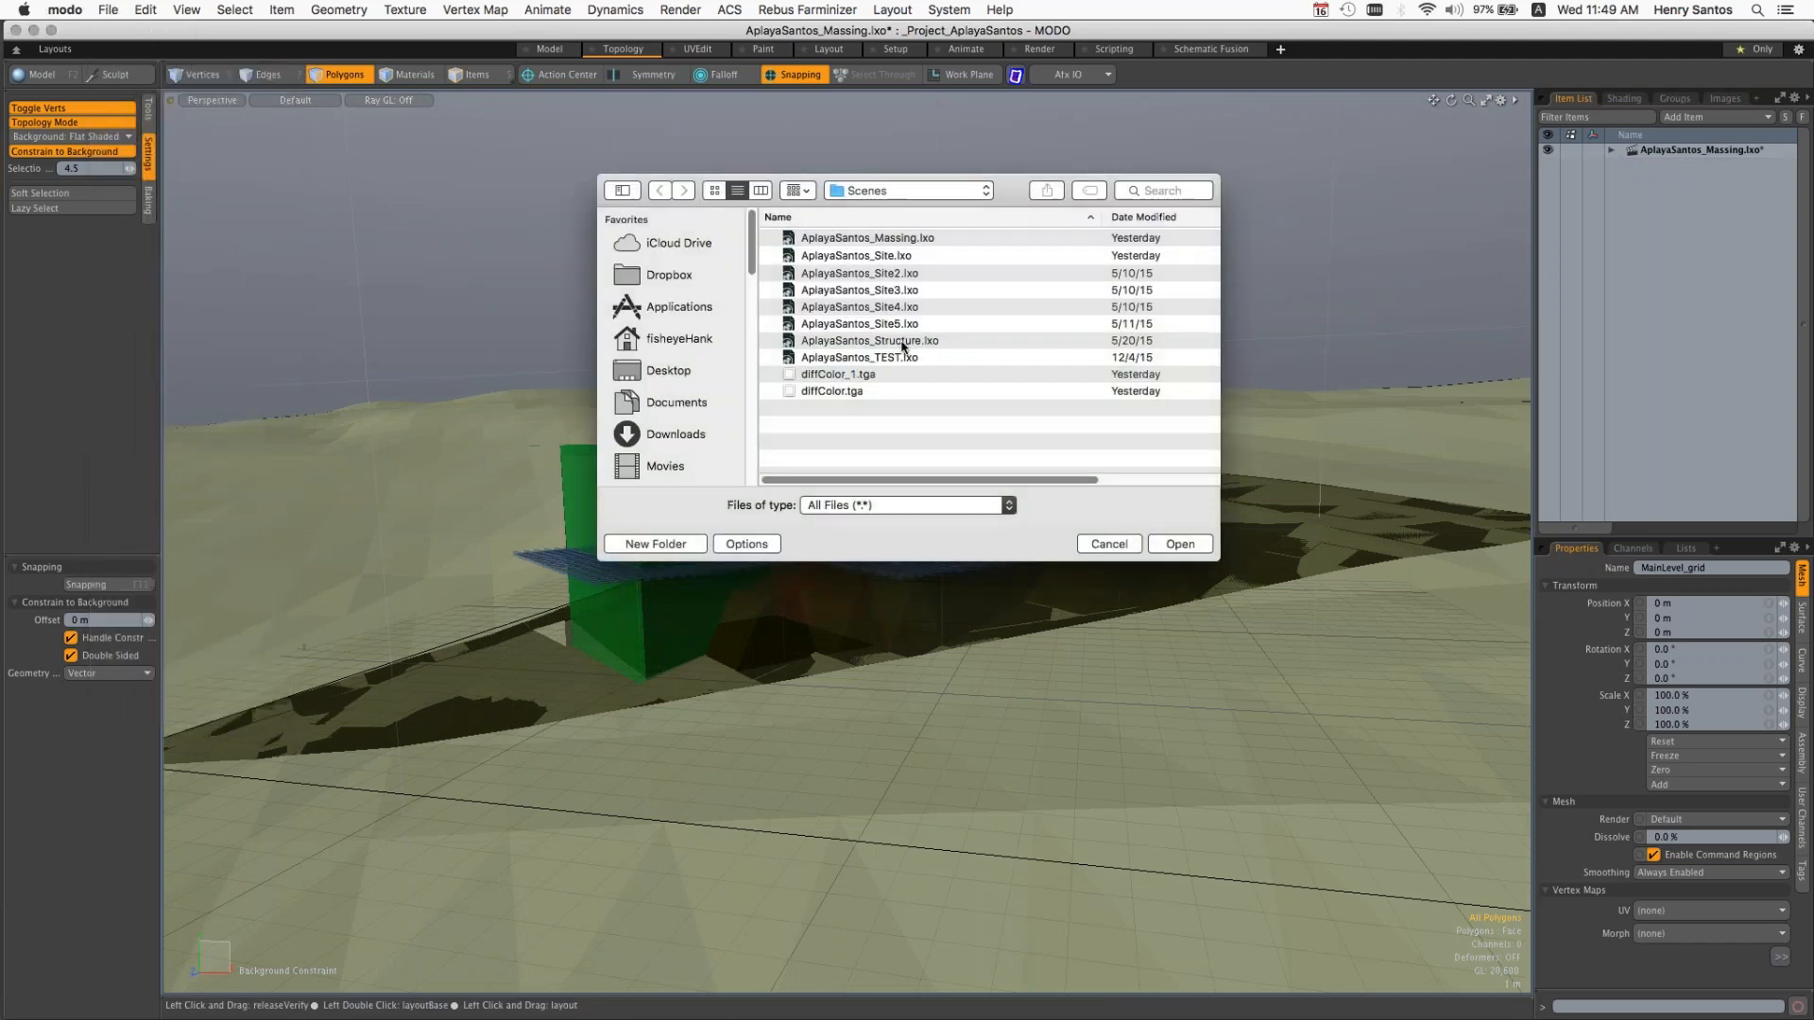
left_click(902, 342)
double_click(902, 343)
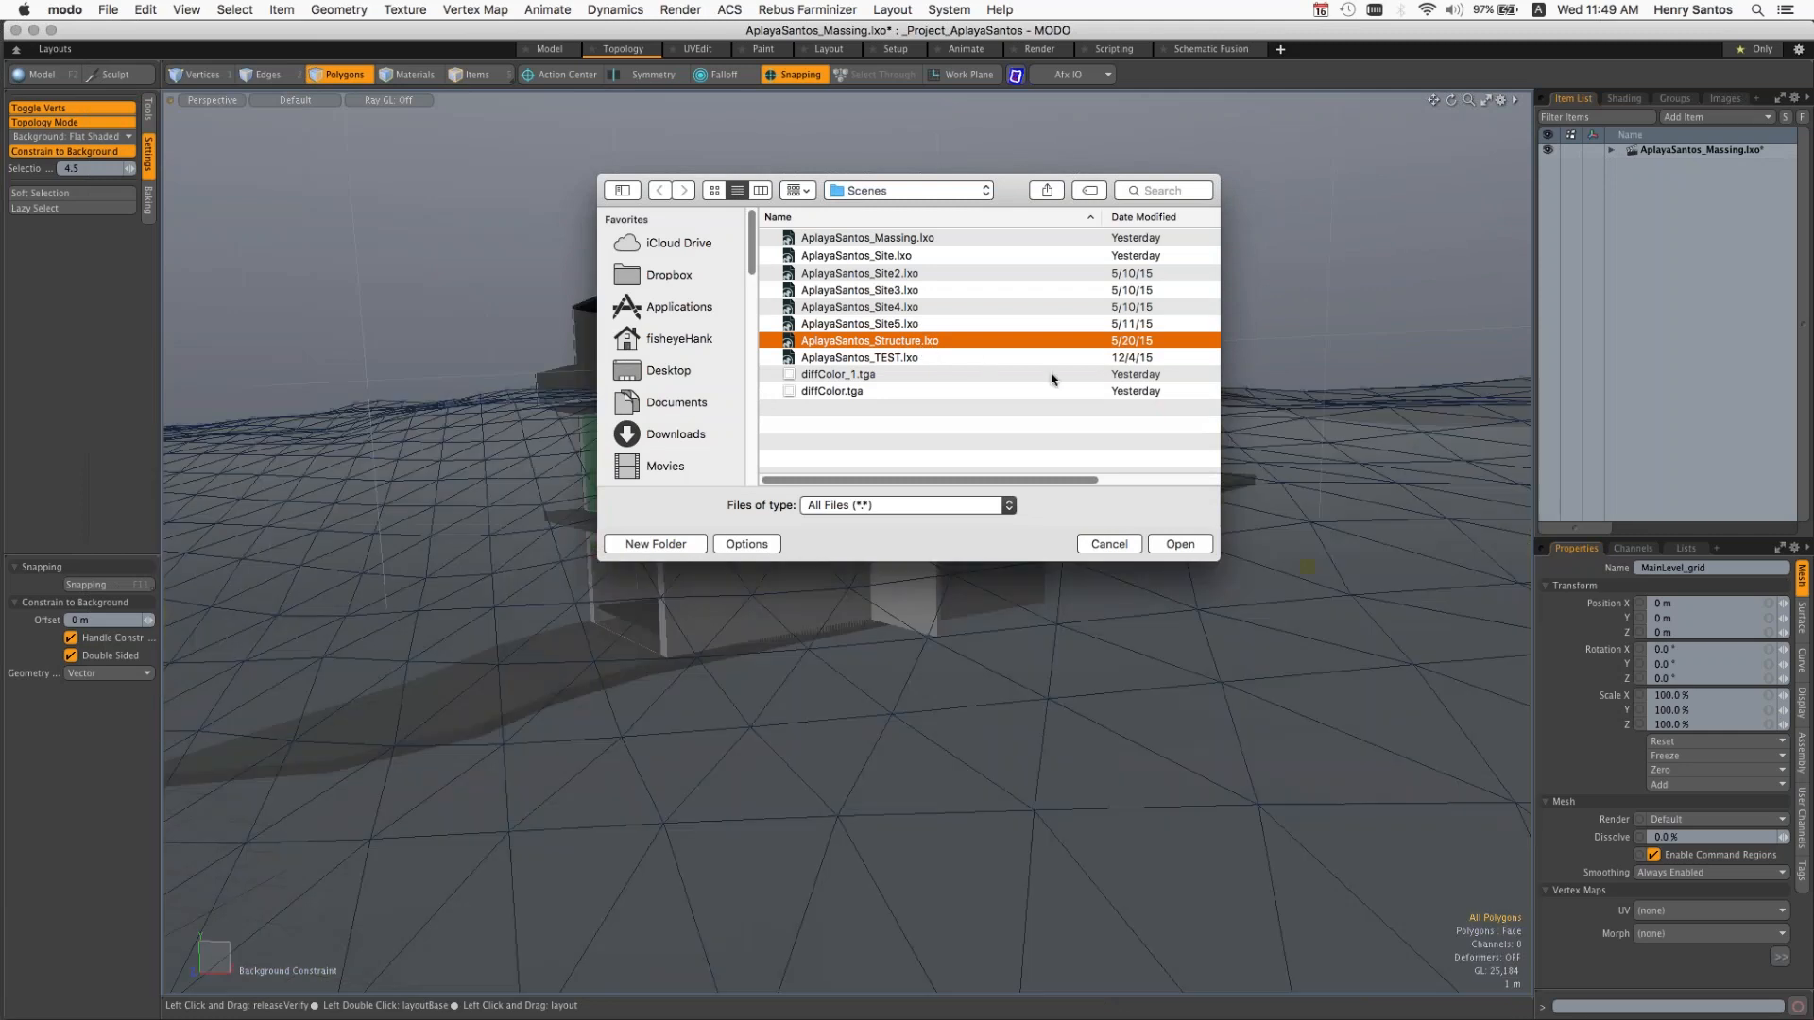
Step: Examine the house structure on its terrain in the current layout and in the Model layout
key("alt")
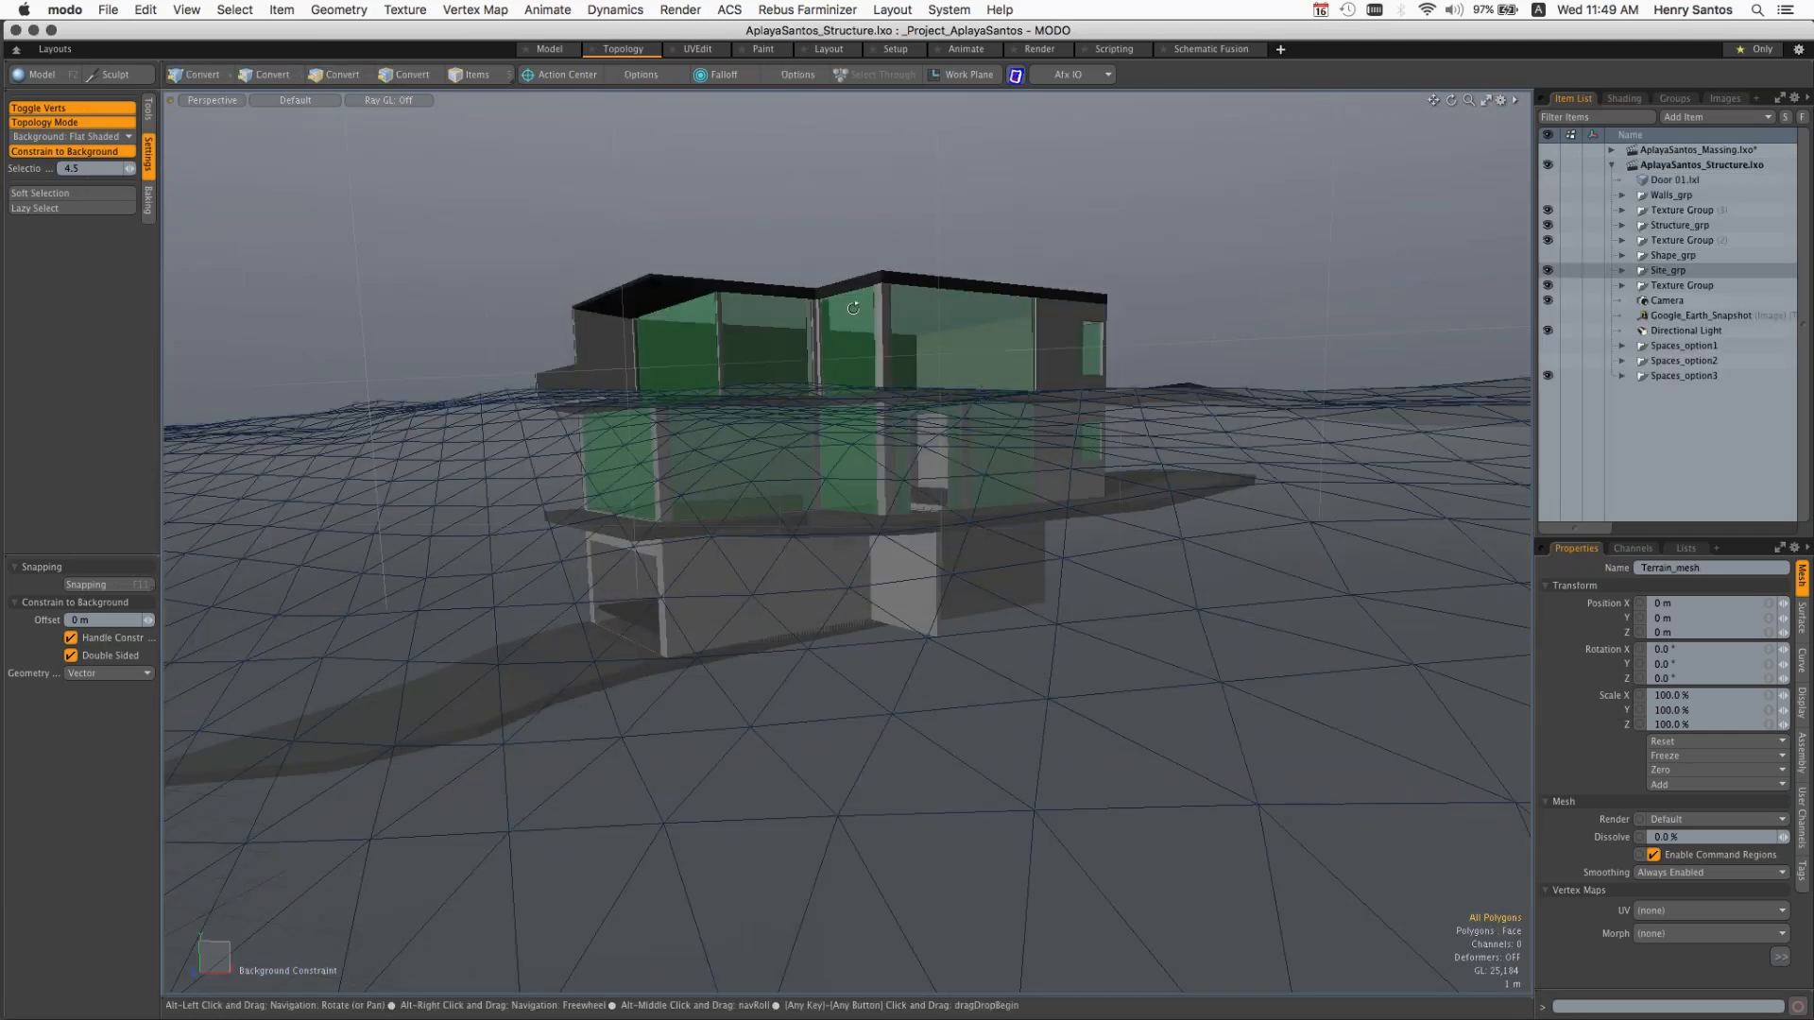
left_click_drag(855, 327, 904, 496, "alt")
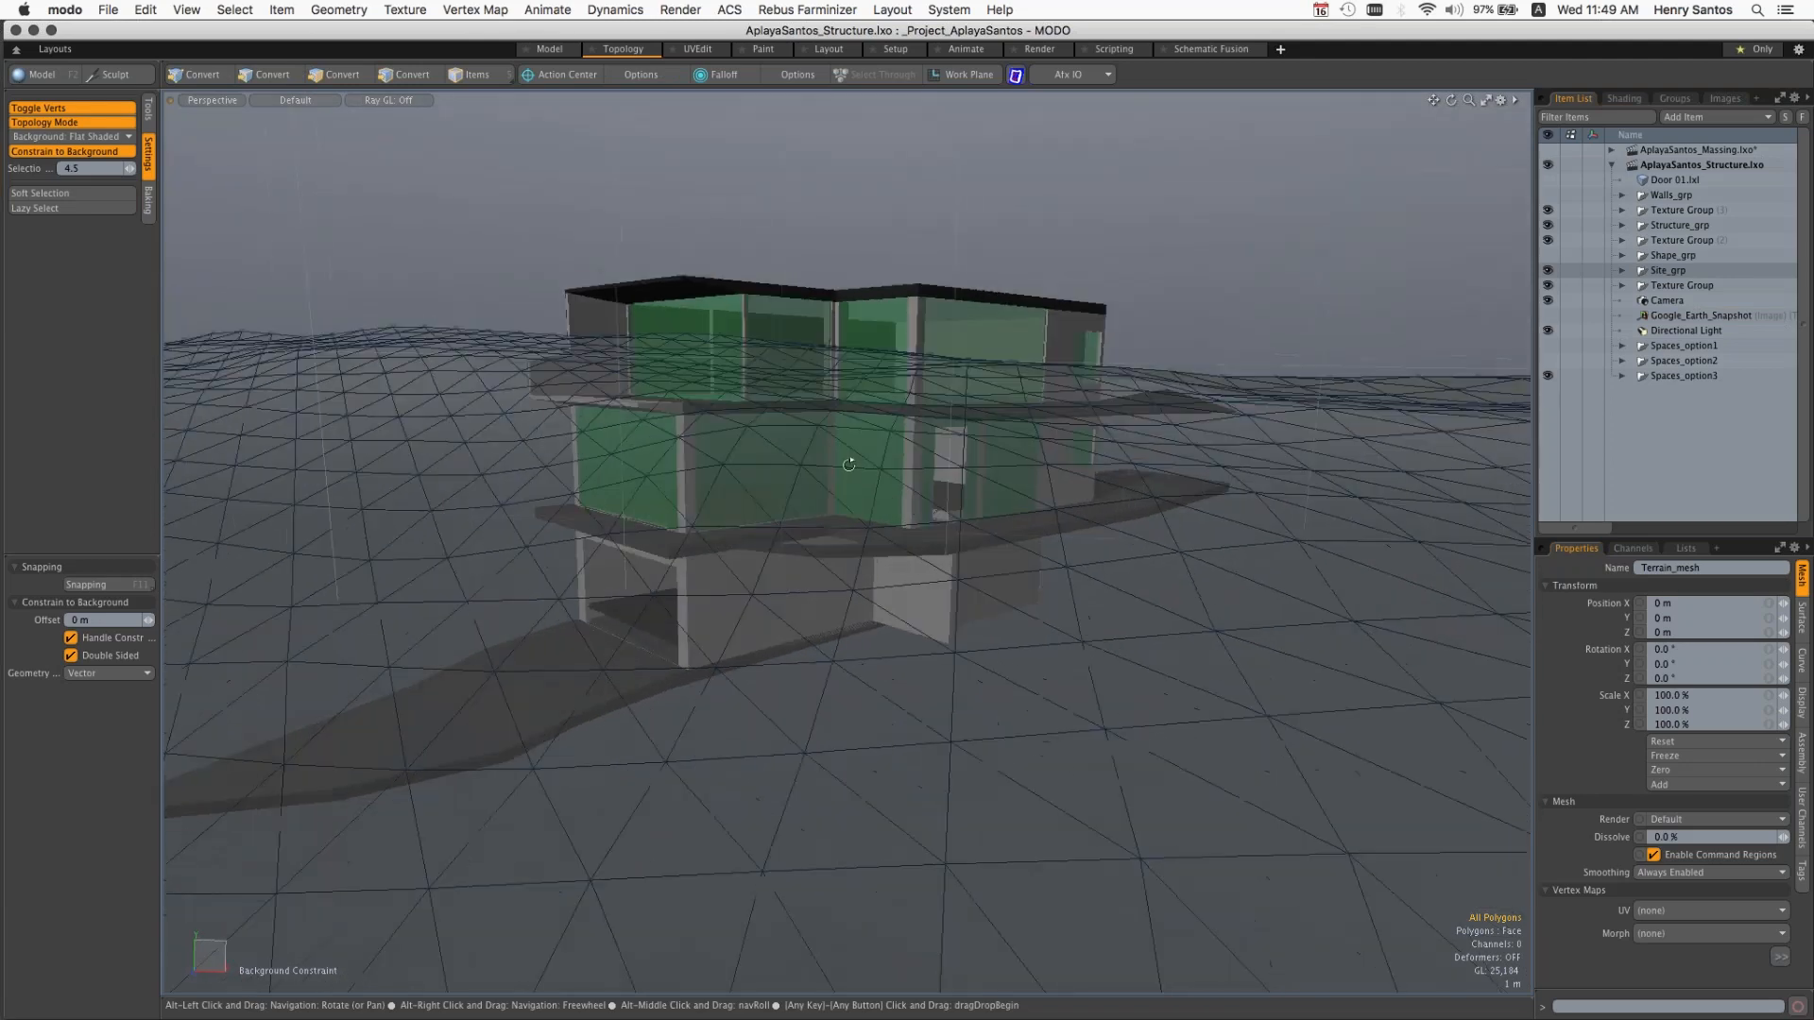
left_click(547, 50)
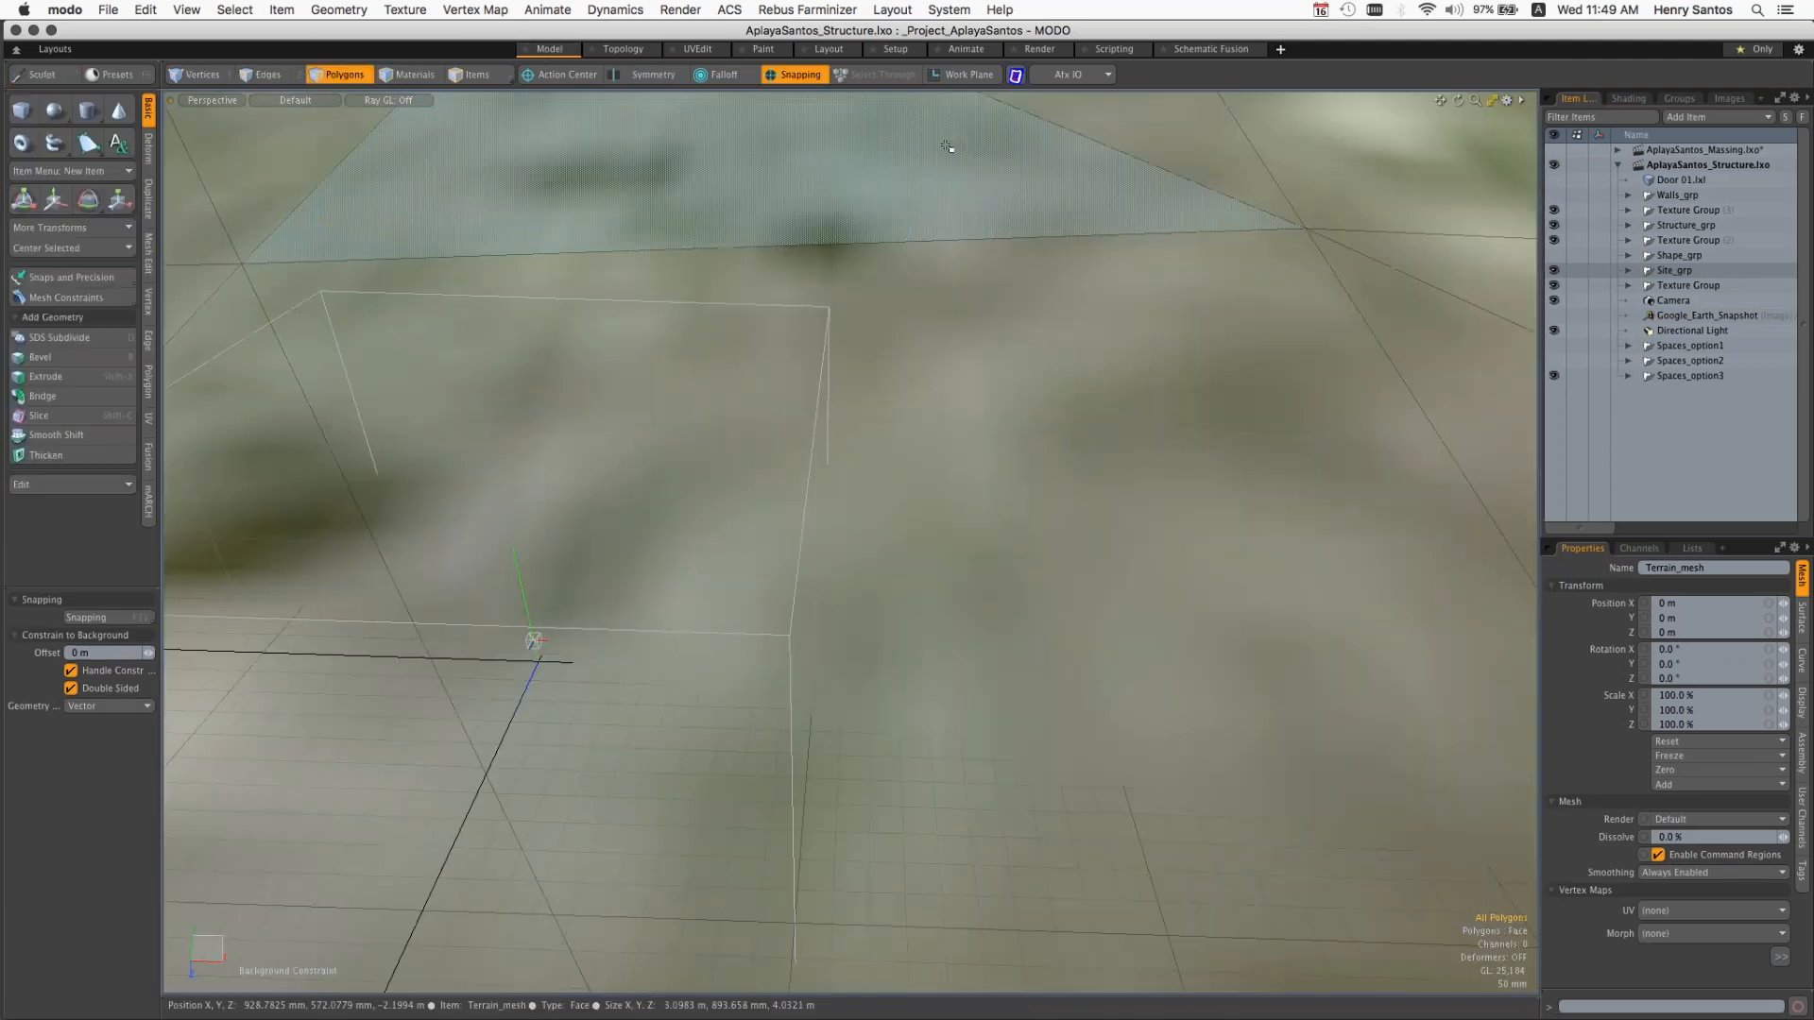
left_click_drag(1062, 319, 821, 284, "ctrl+alt")
left_click_drag(1407, 222, 525, 736, "alt+shift")
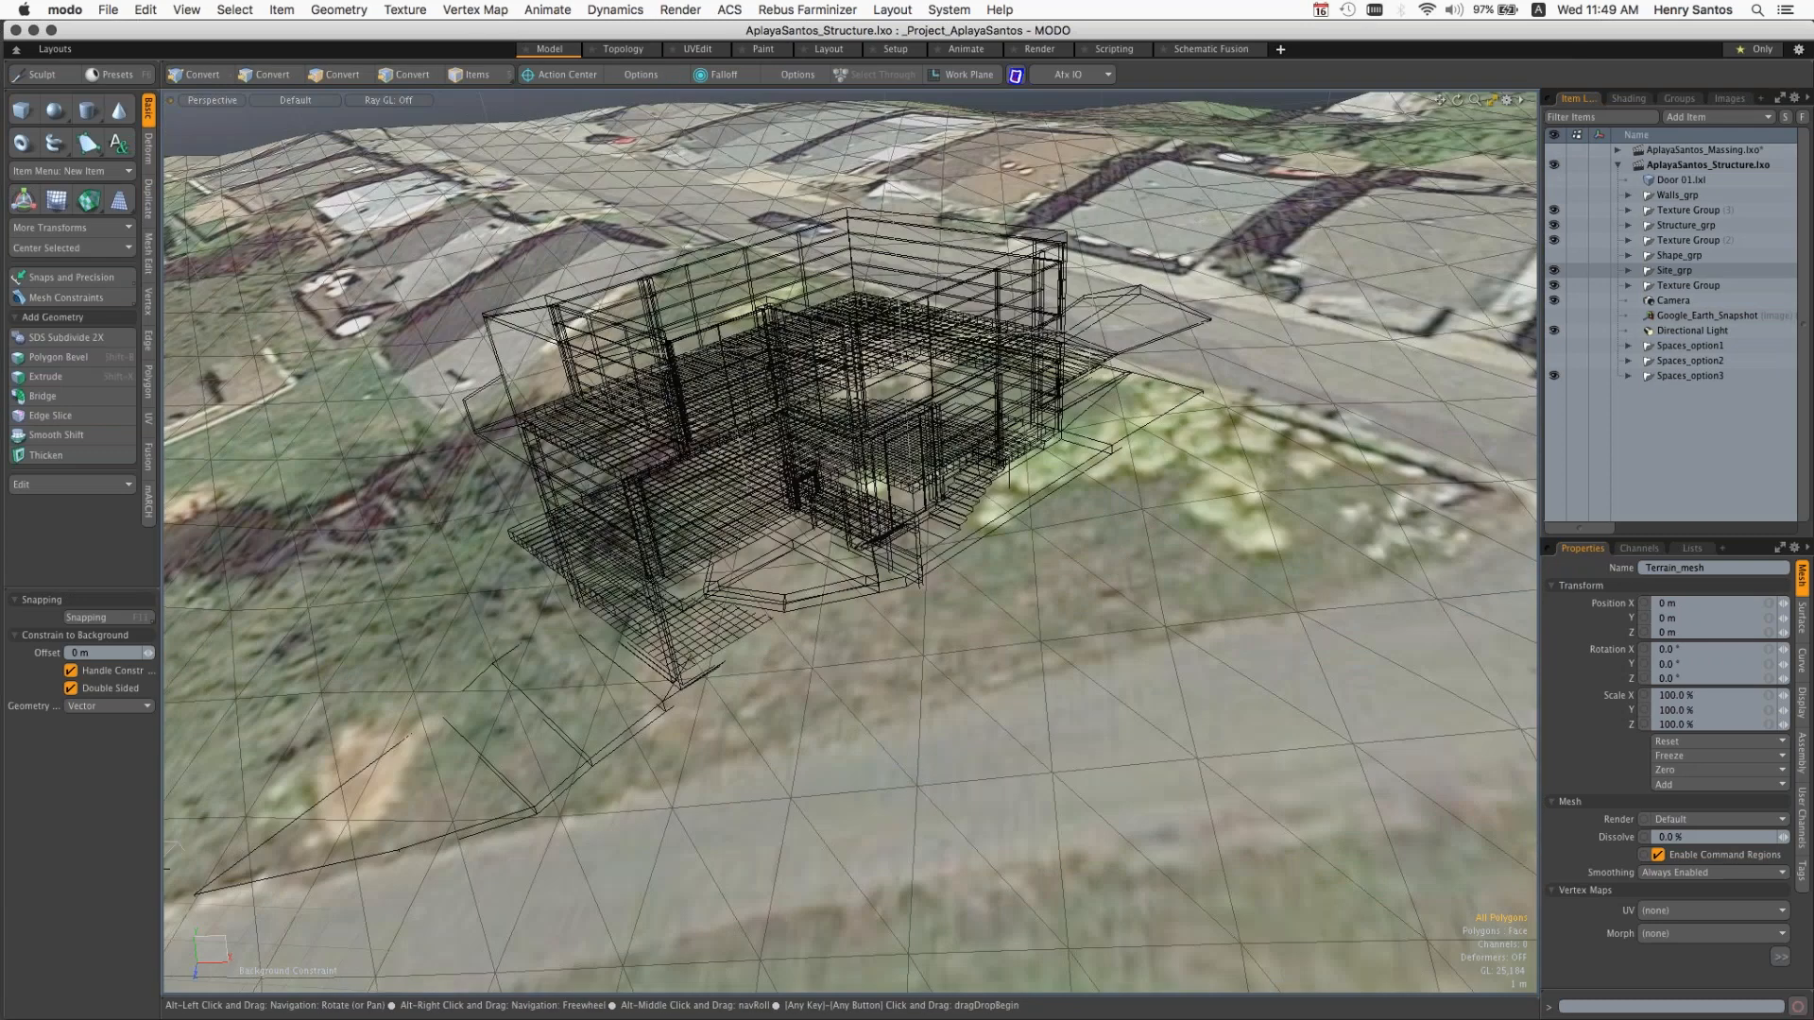
left_click_drag(851, 567, 836, 453, "alt")
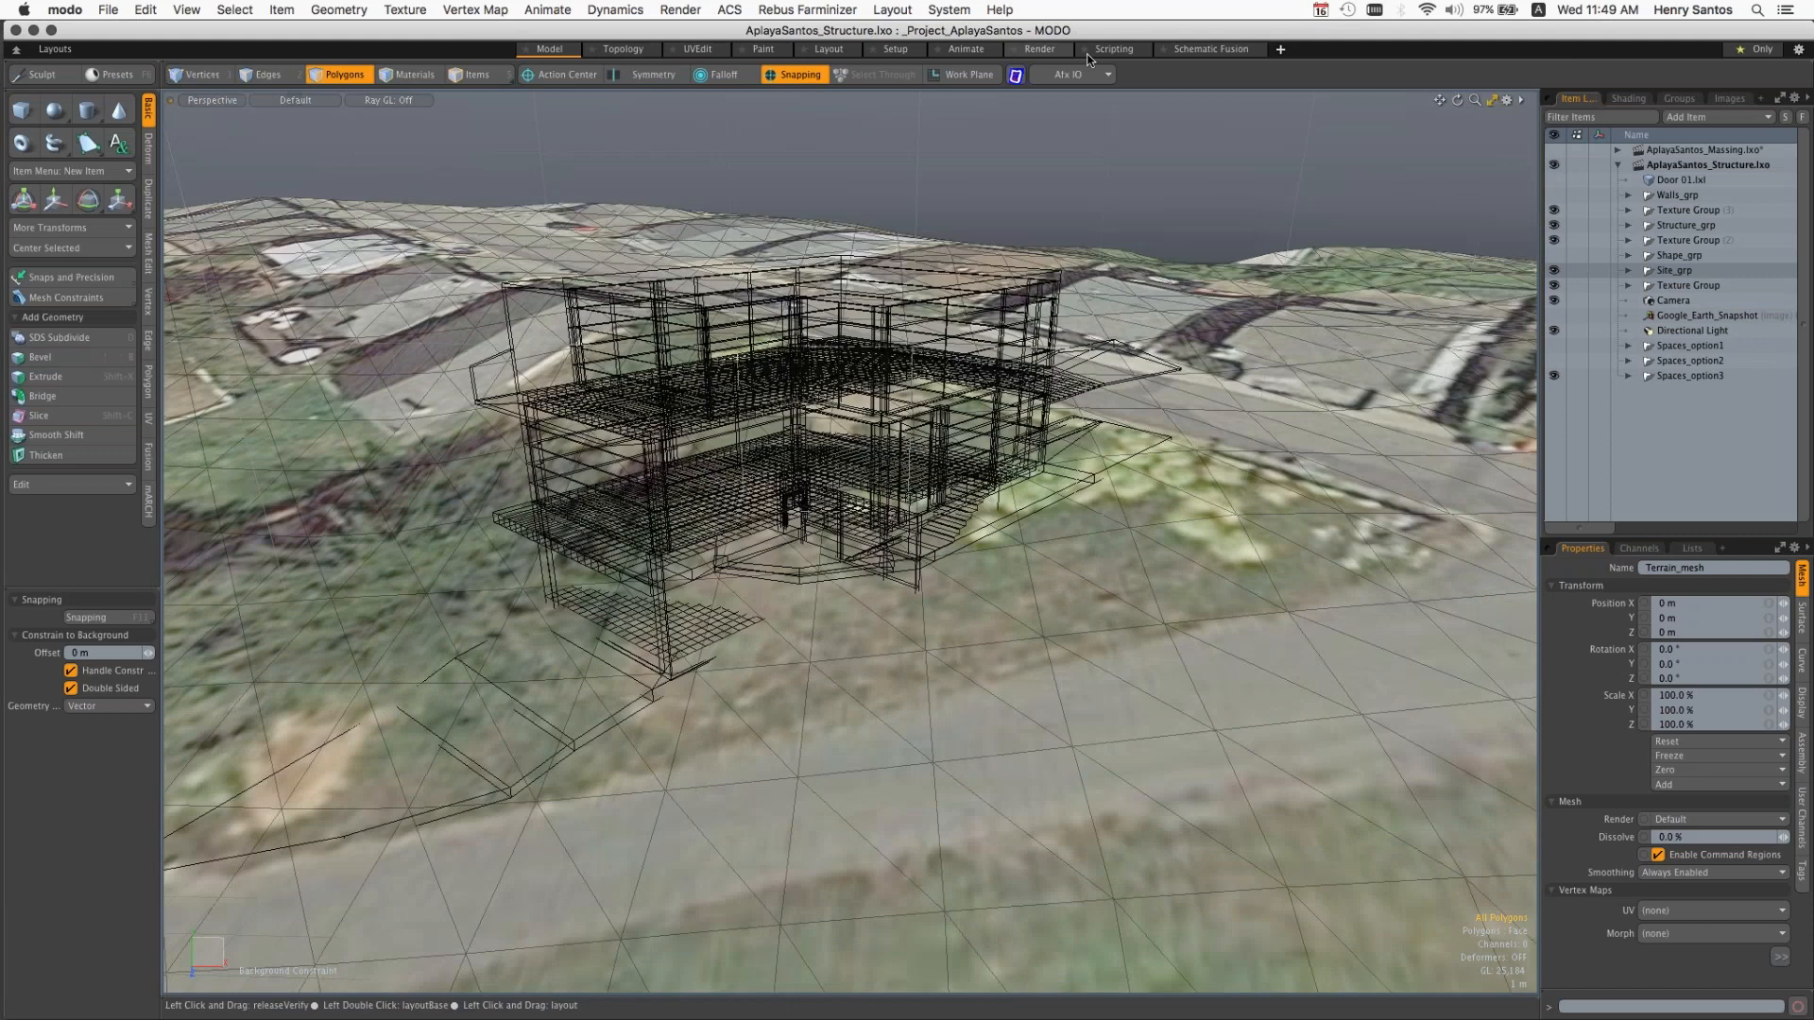
Step: Switch to the Setup layout and frame the shaded house on the aerial-textured terrain
left_click(896, 49)
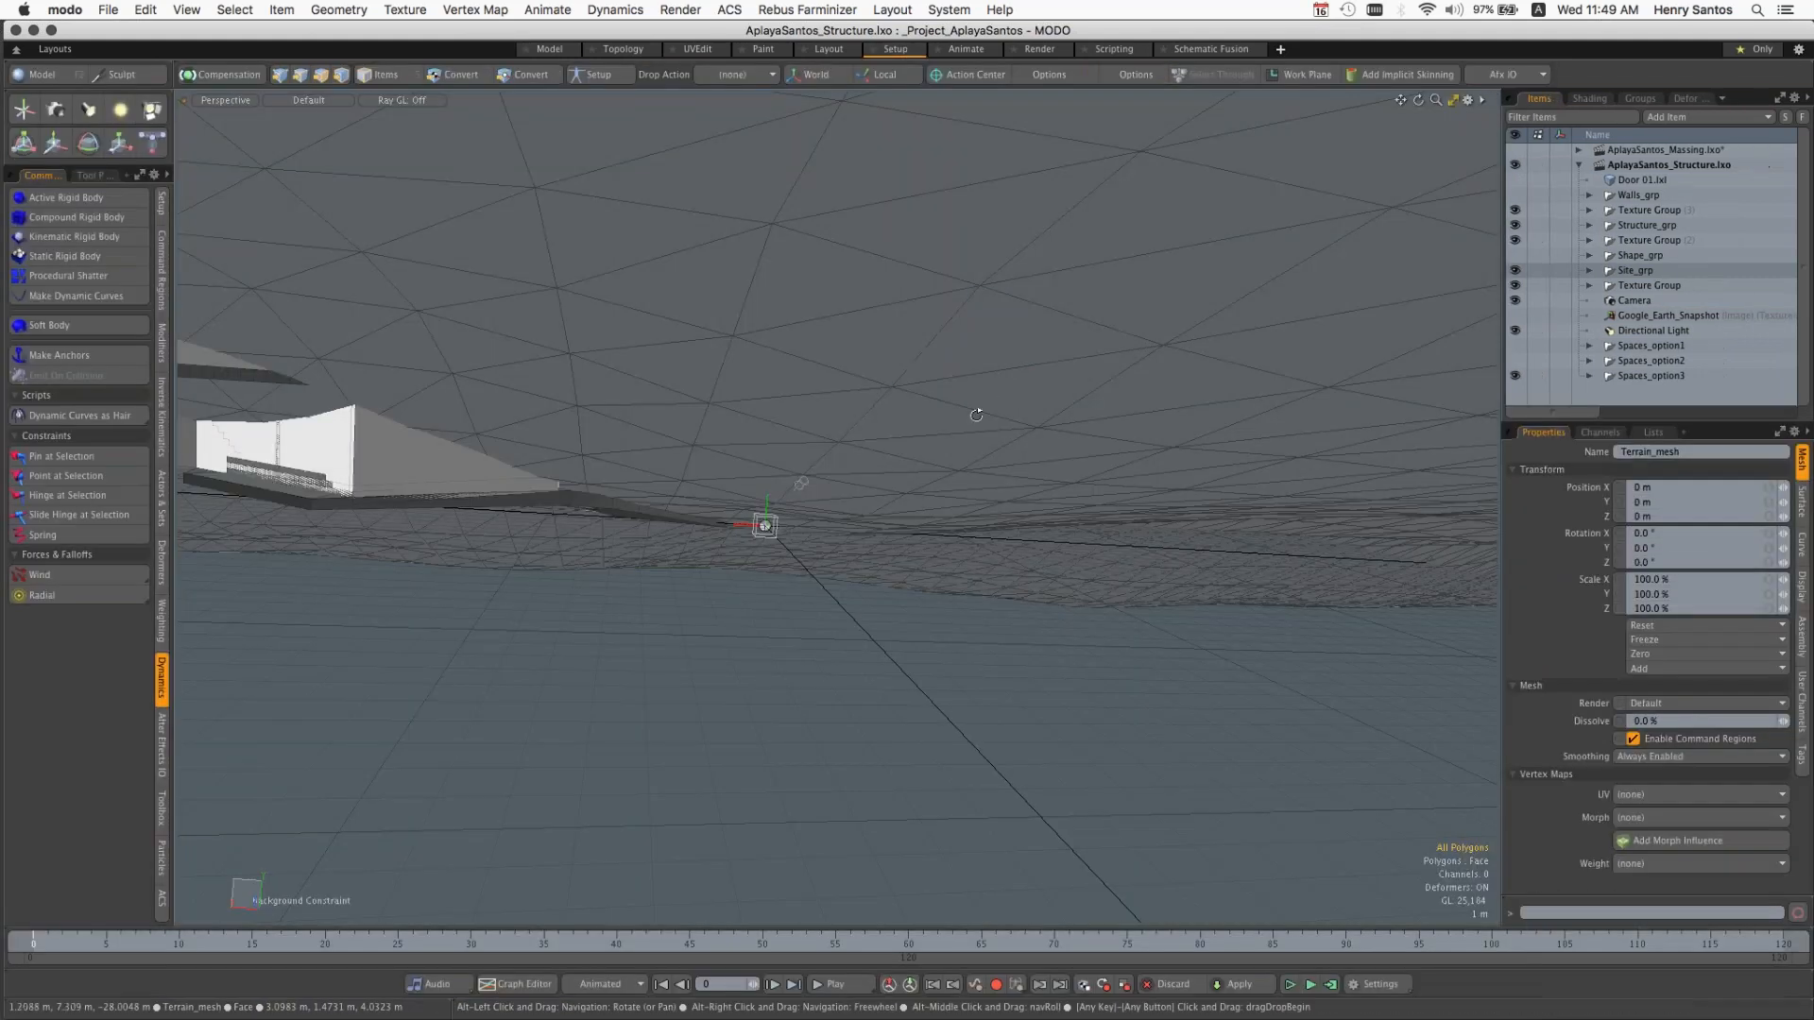
left_click_drag(971, 457, 453, 154, "alt")
scroll(1122, 498, "up", 10)
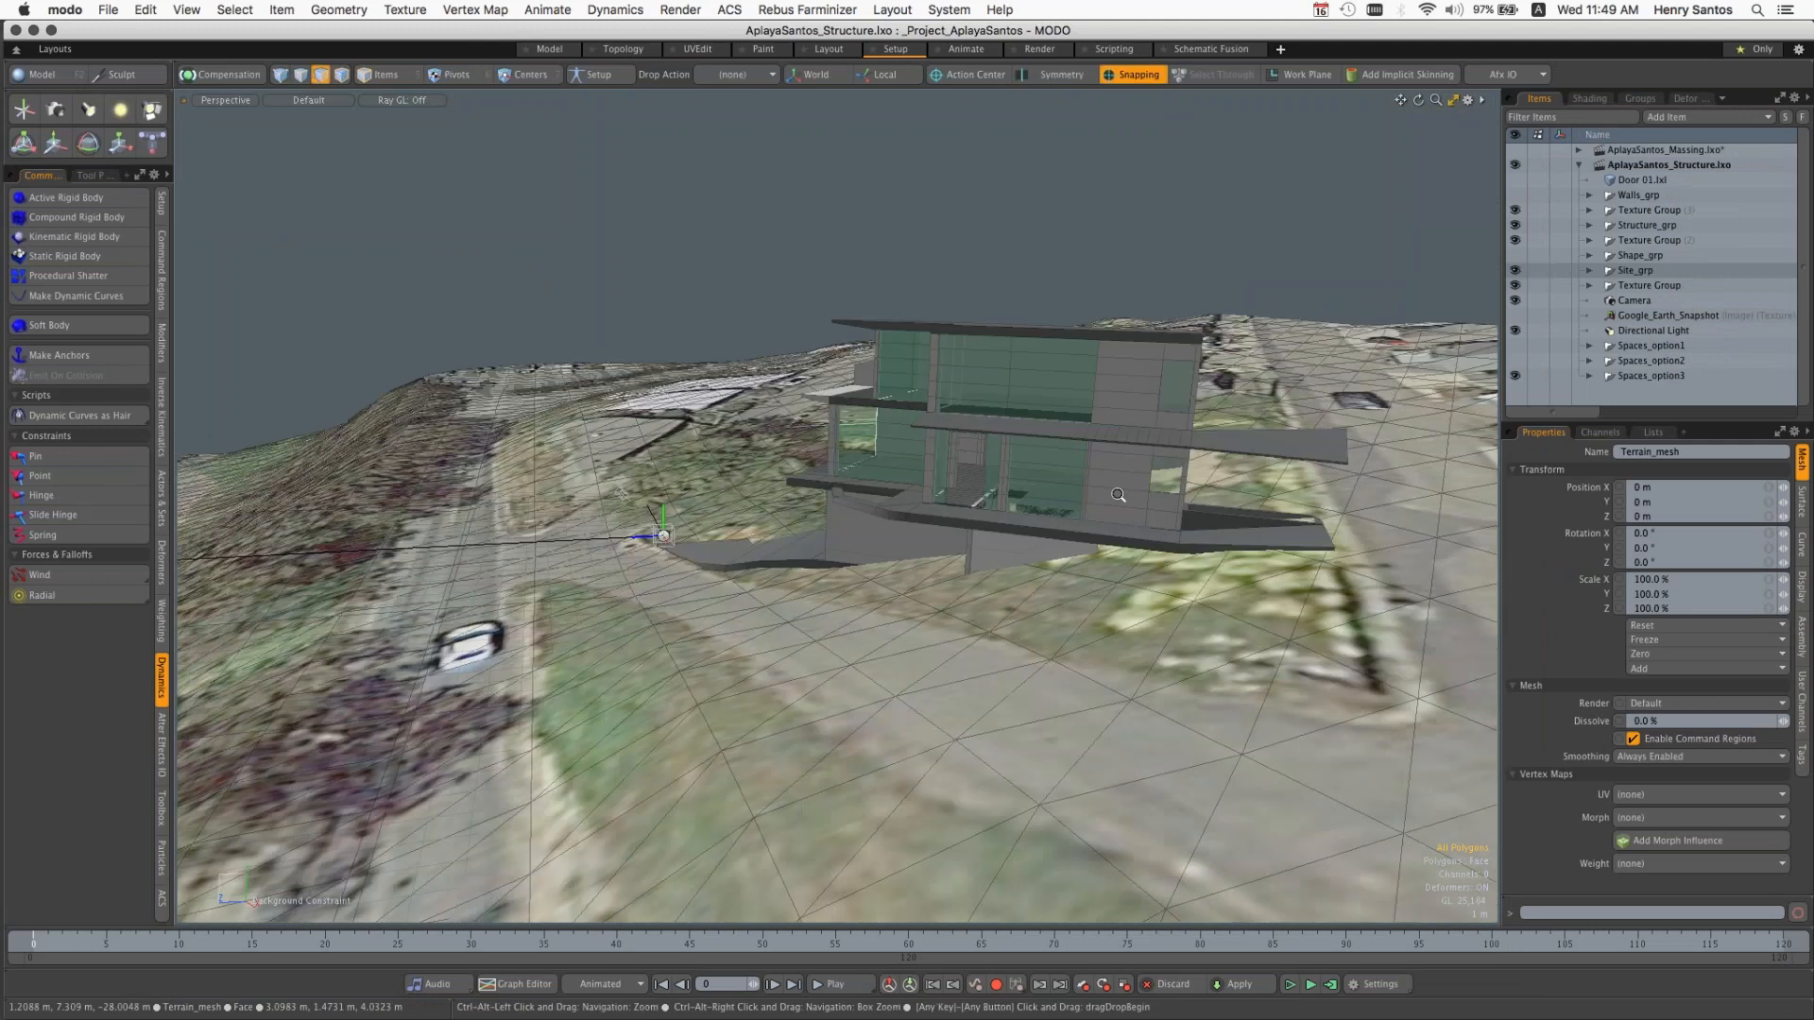
mouse_move(1059, 473)
left_mouse_down("alt+shift")
mouse_move(952, 530)
mouse_move(1074, 502)
left_mouse_up("alt+shift")
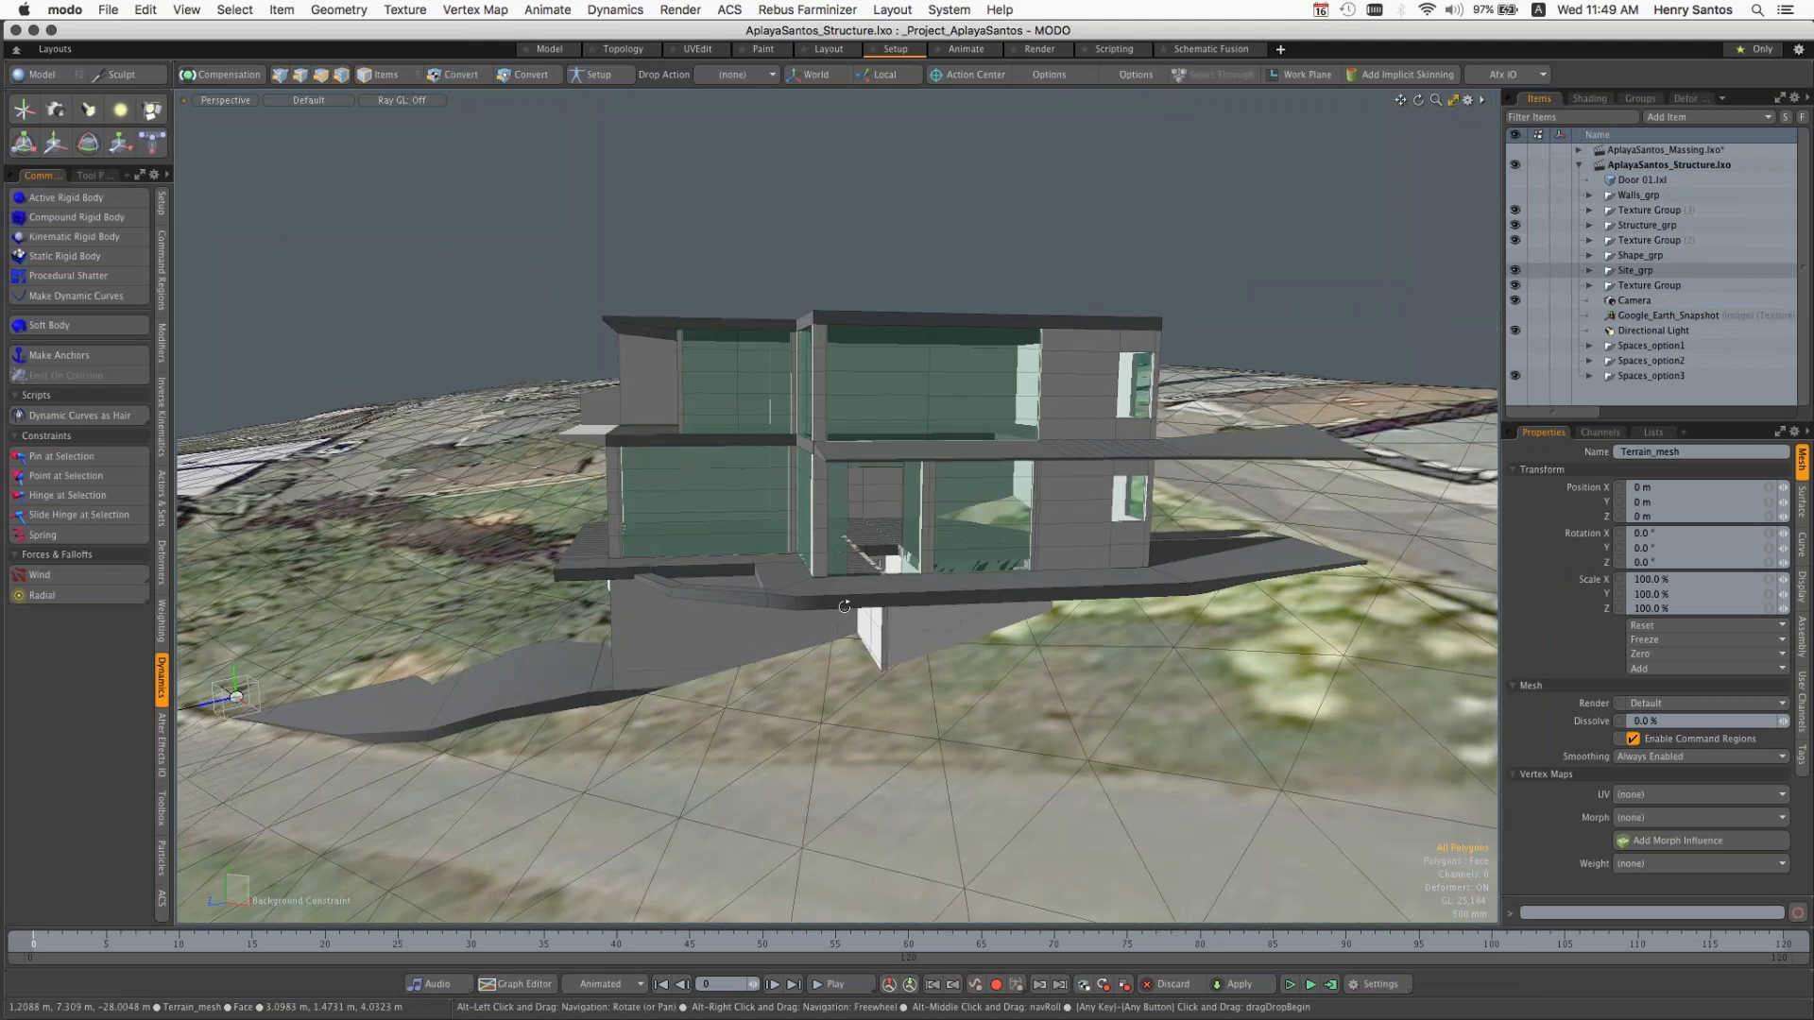
left_click_drag(841, 575, 919, 648, "ctrl+alt")
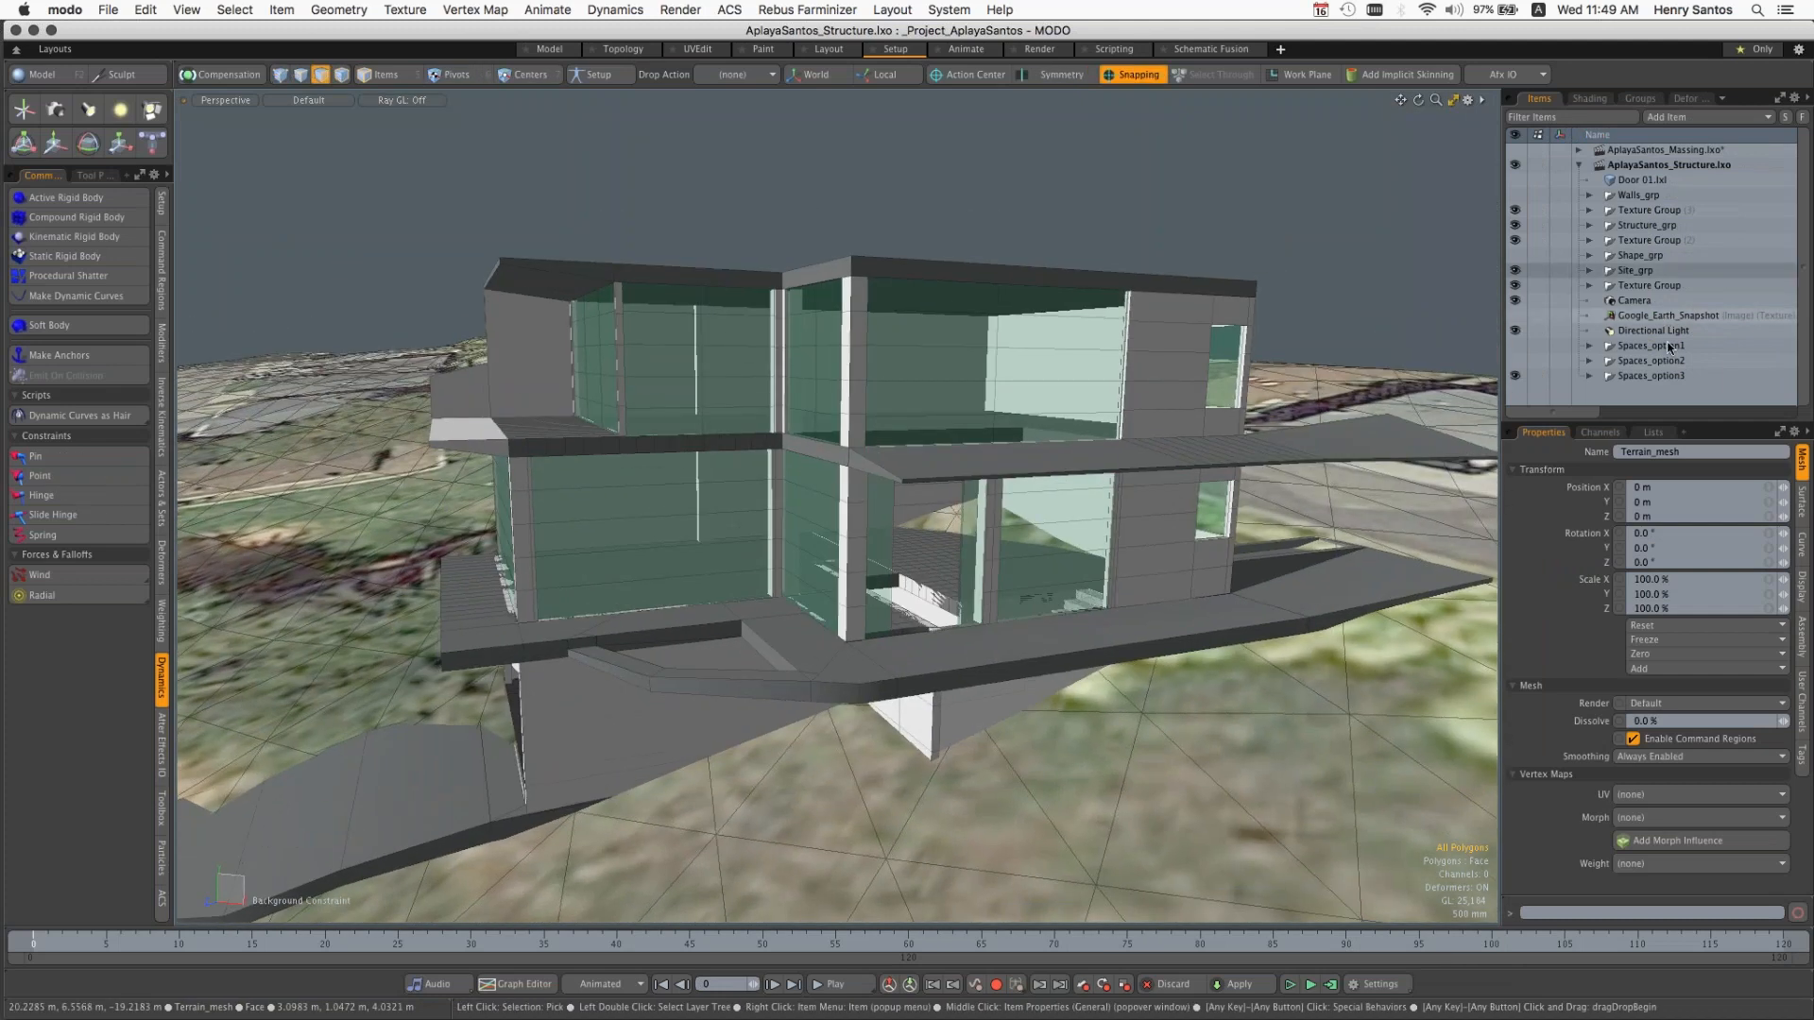
Step: Expand the Spaces_option3 and Structure_grp groups in AplayaSantos_Structure.lxo
left_click(1590, 376)
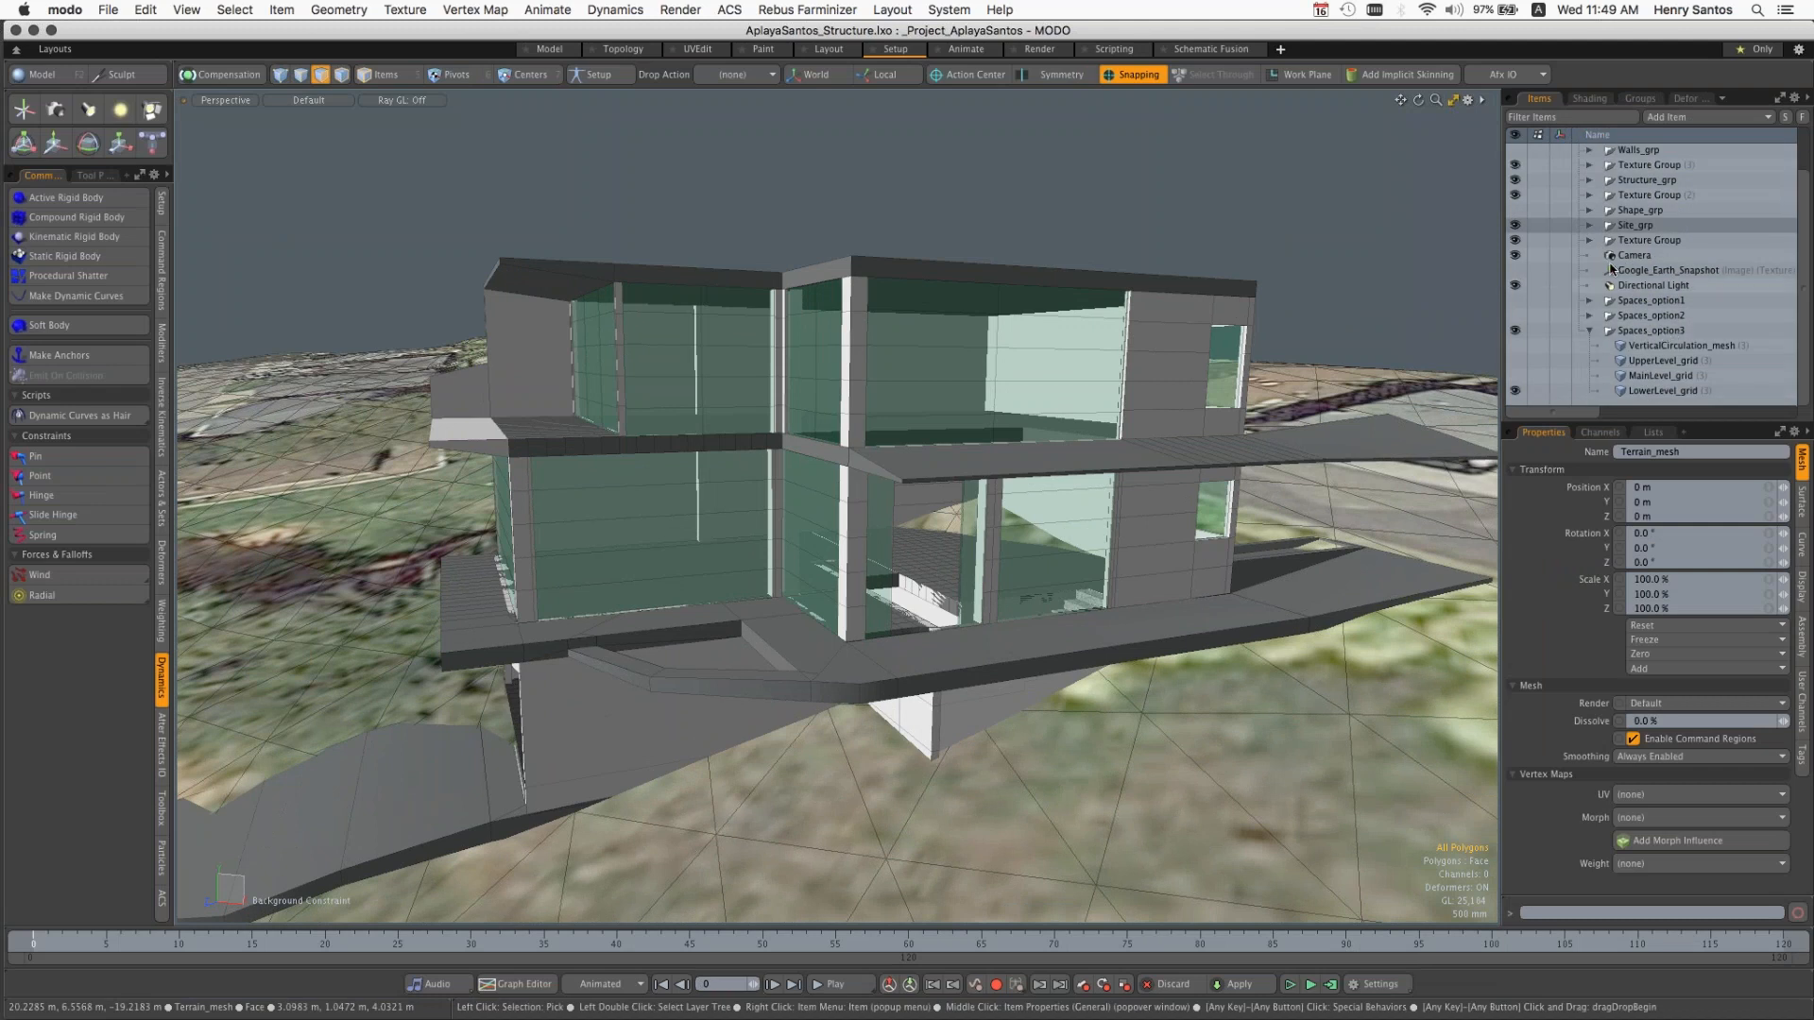
scroll(1649, 276, "up", 1)
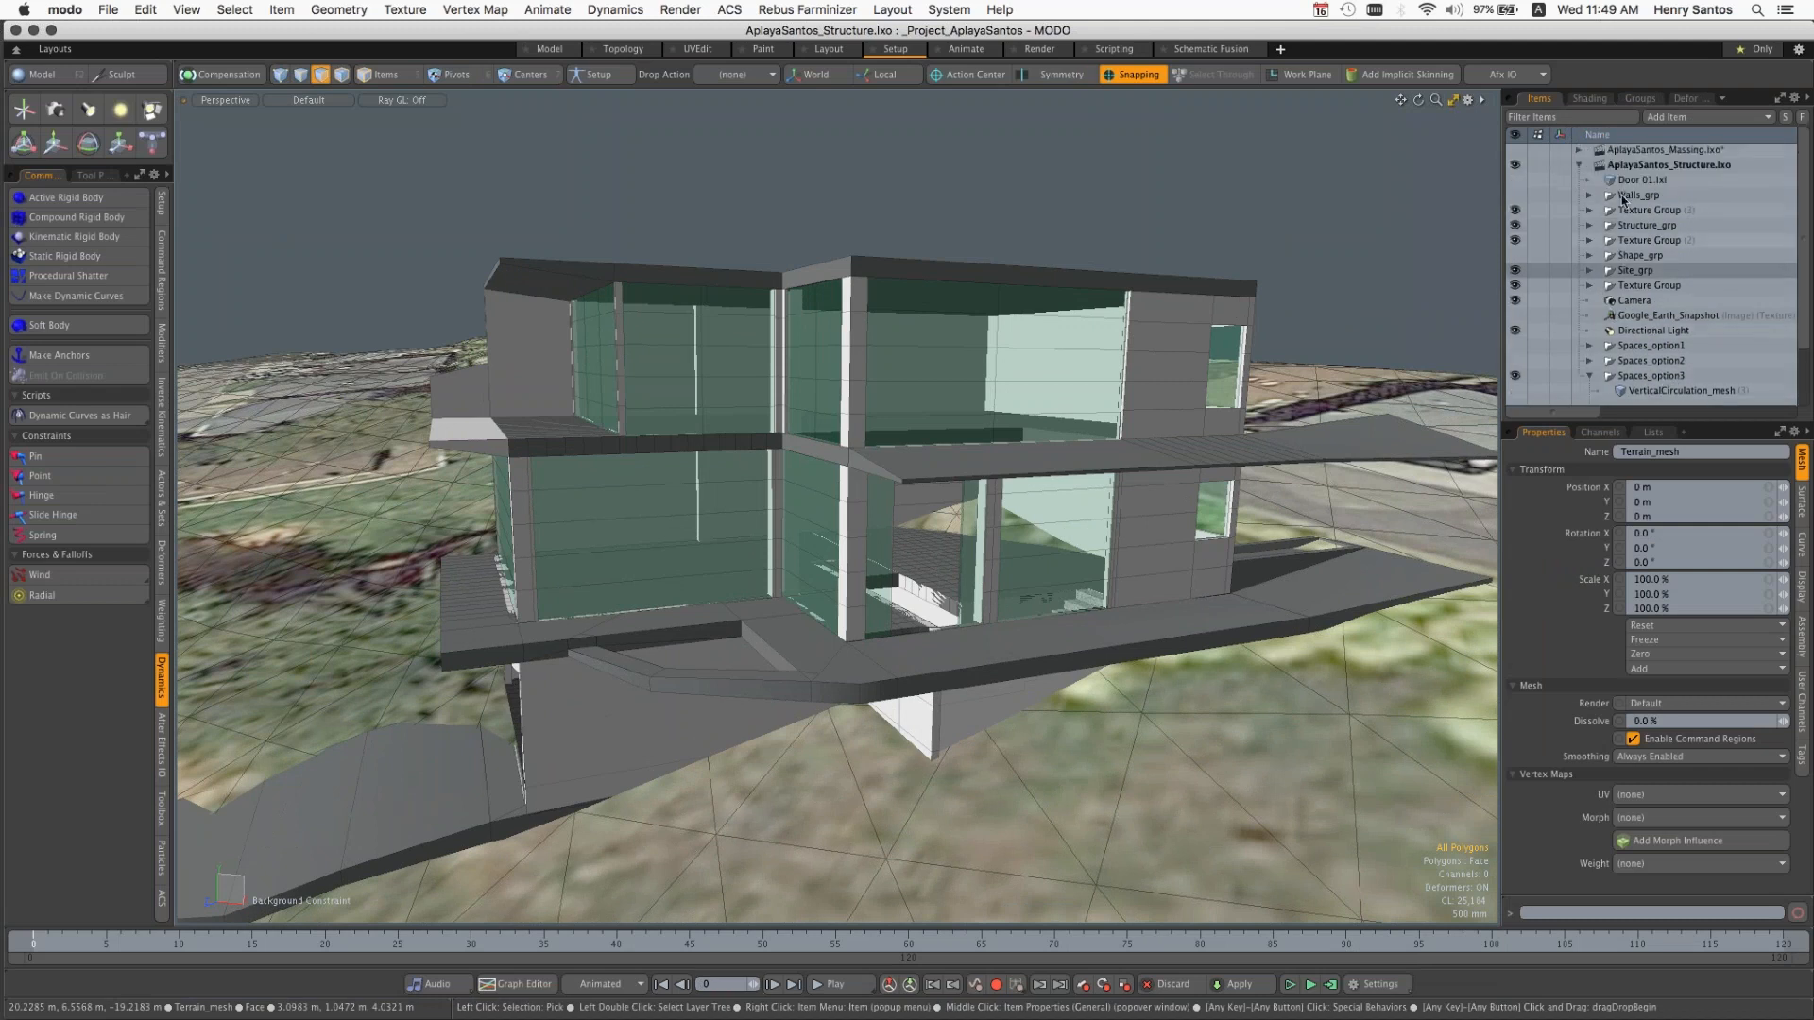
left_click(1588, 227)
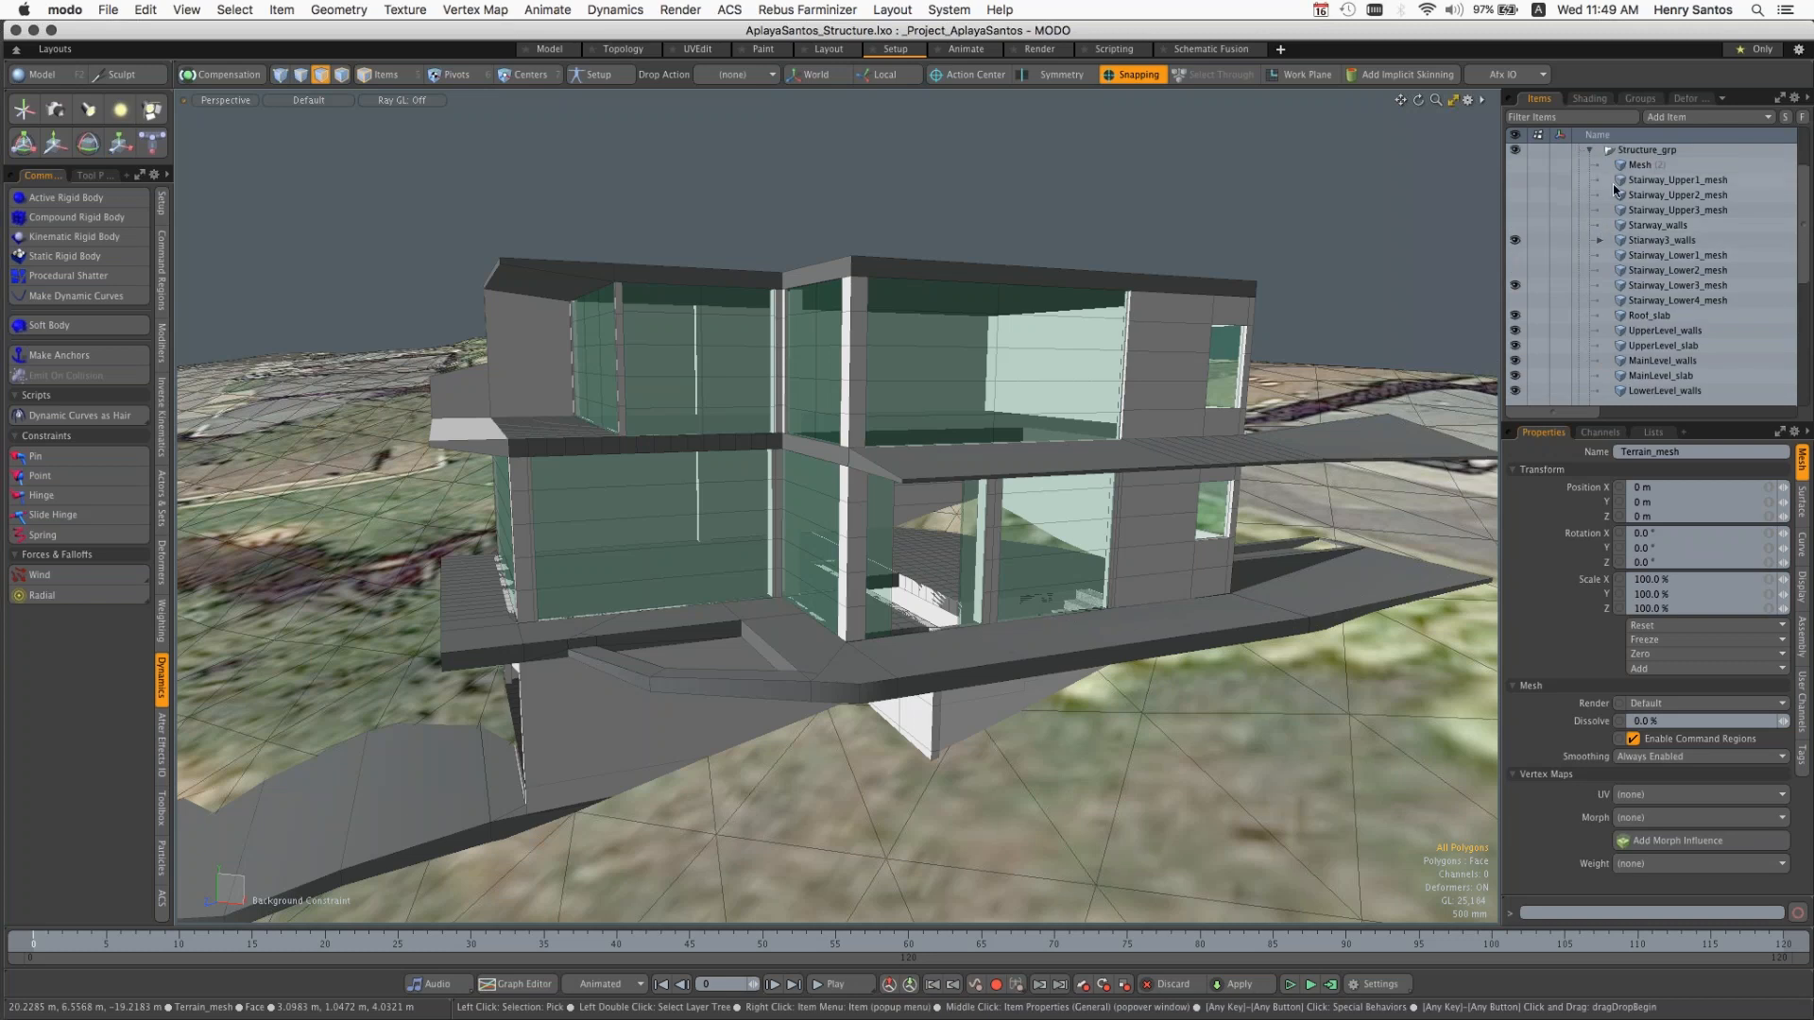
Step: Show Stairway_Upper1_mesh and Stairway_Upper2_mesh for comparison, and replace them with Stairway_Upper3_mesh
left_click(1518, 180)
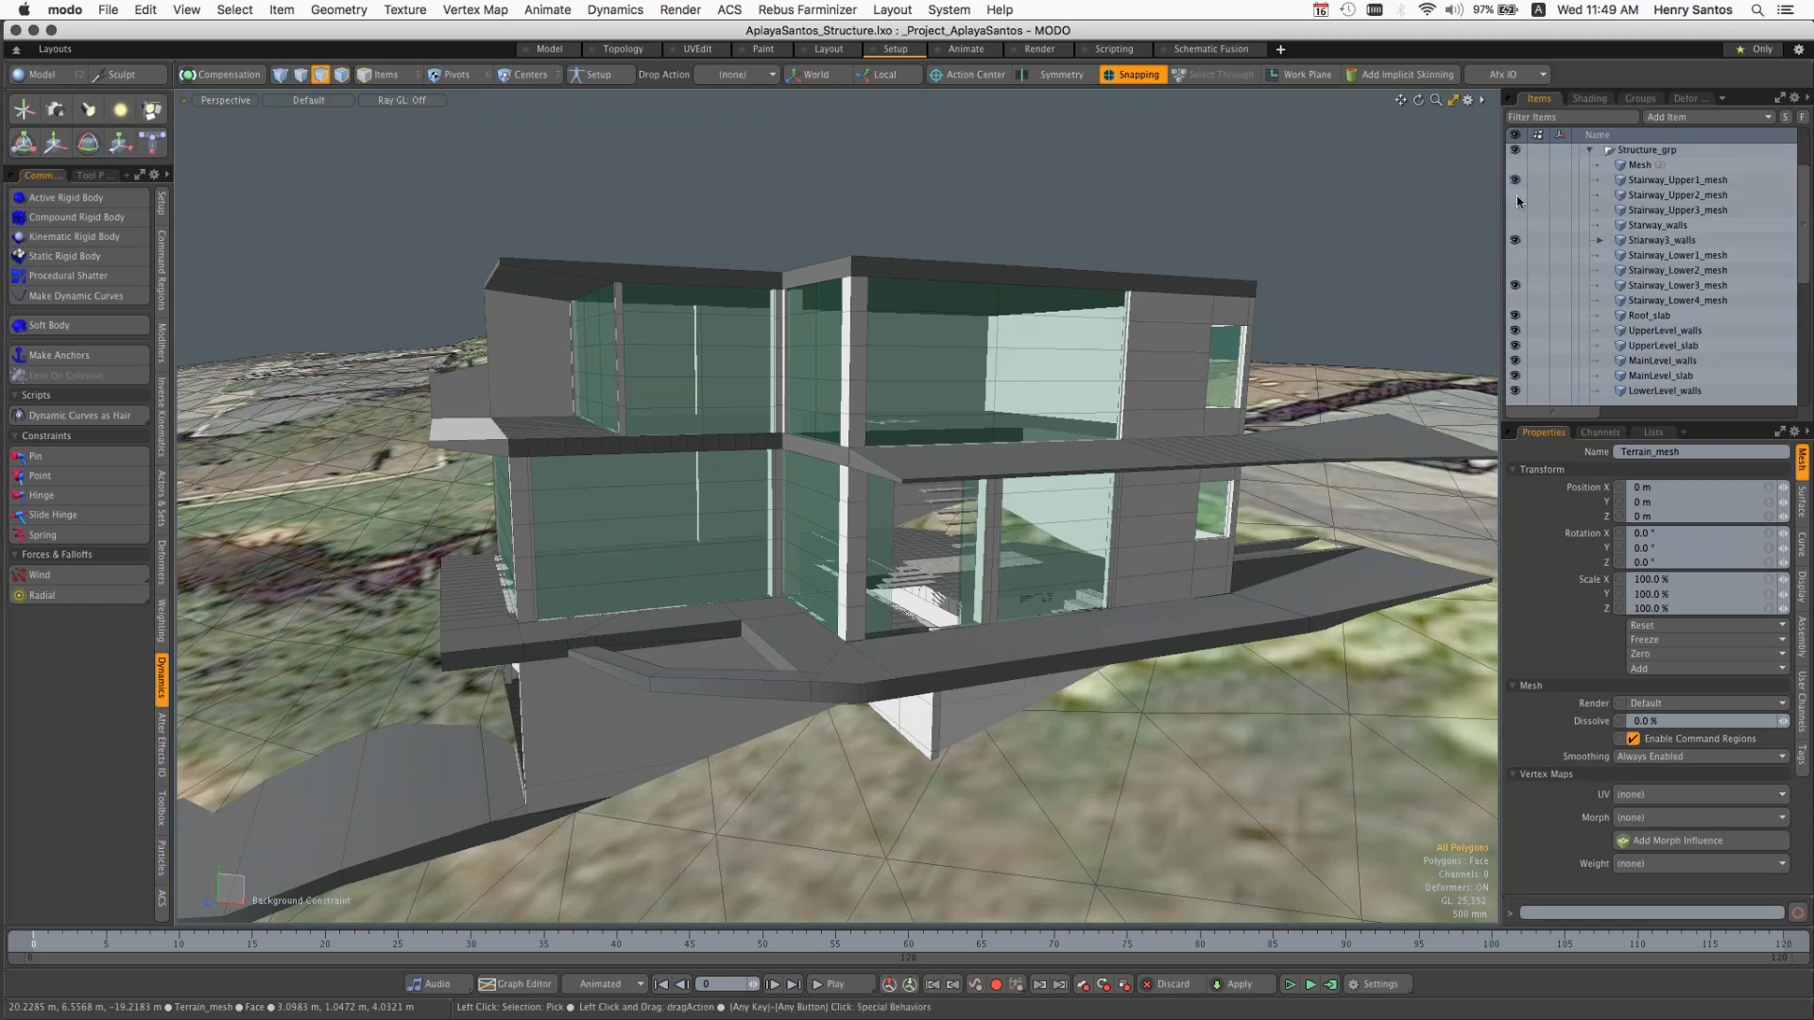
left_click(1517, 195)
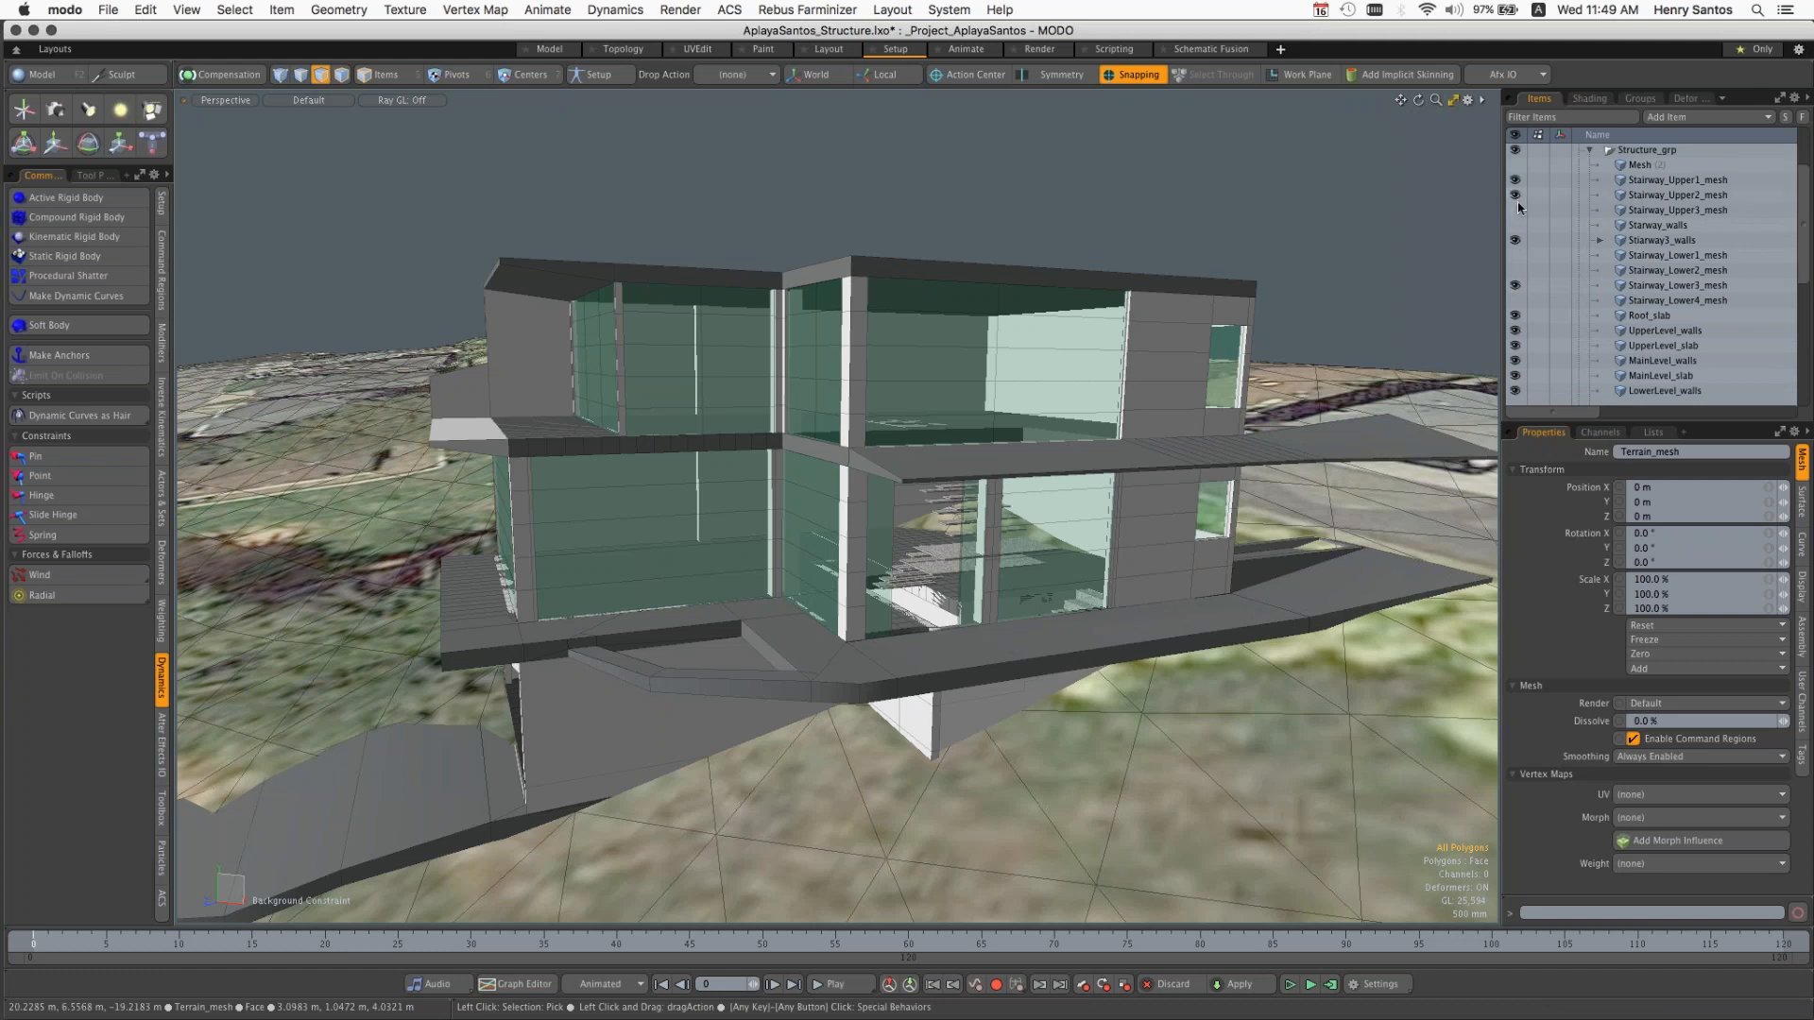
left_click(1518, 210)
left_click(1516, 196)
left_click(1516, 181)
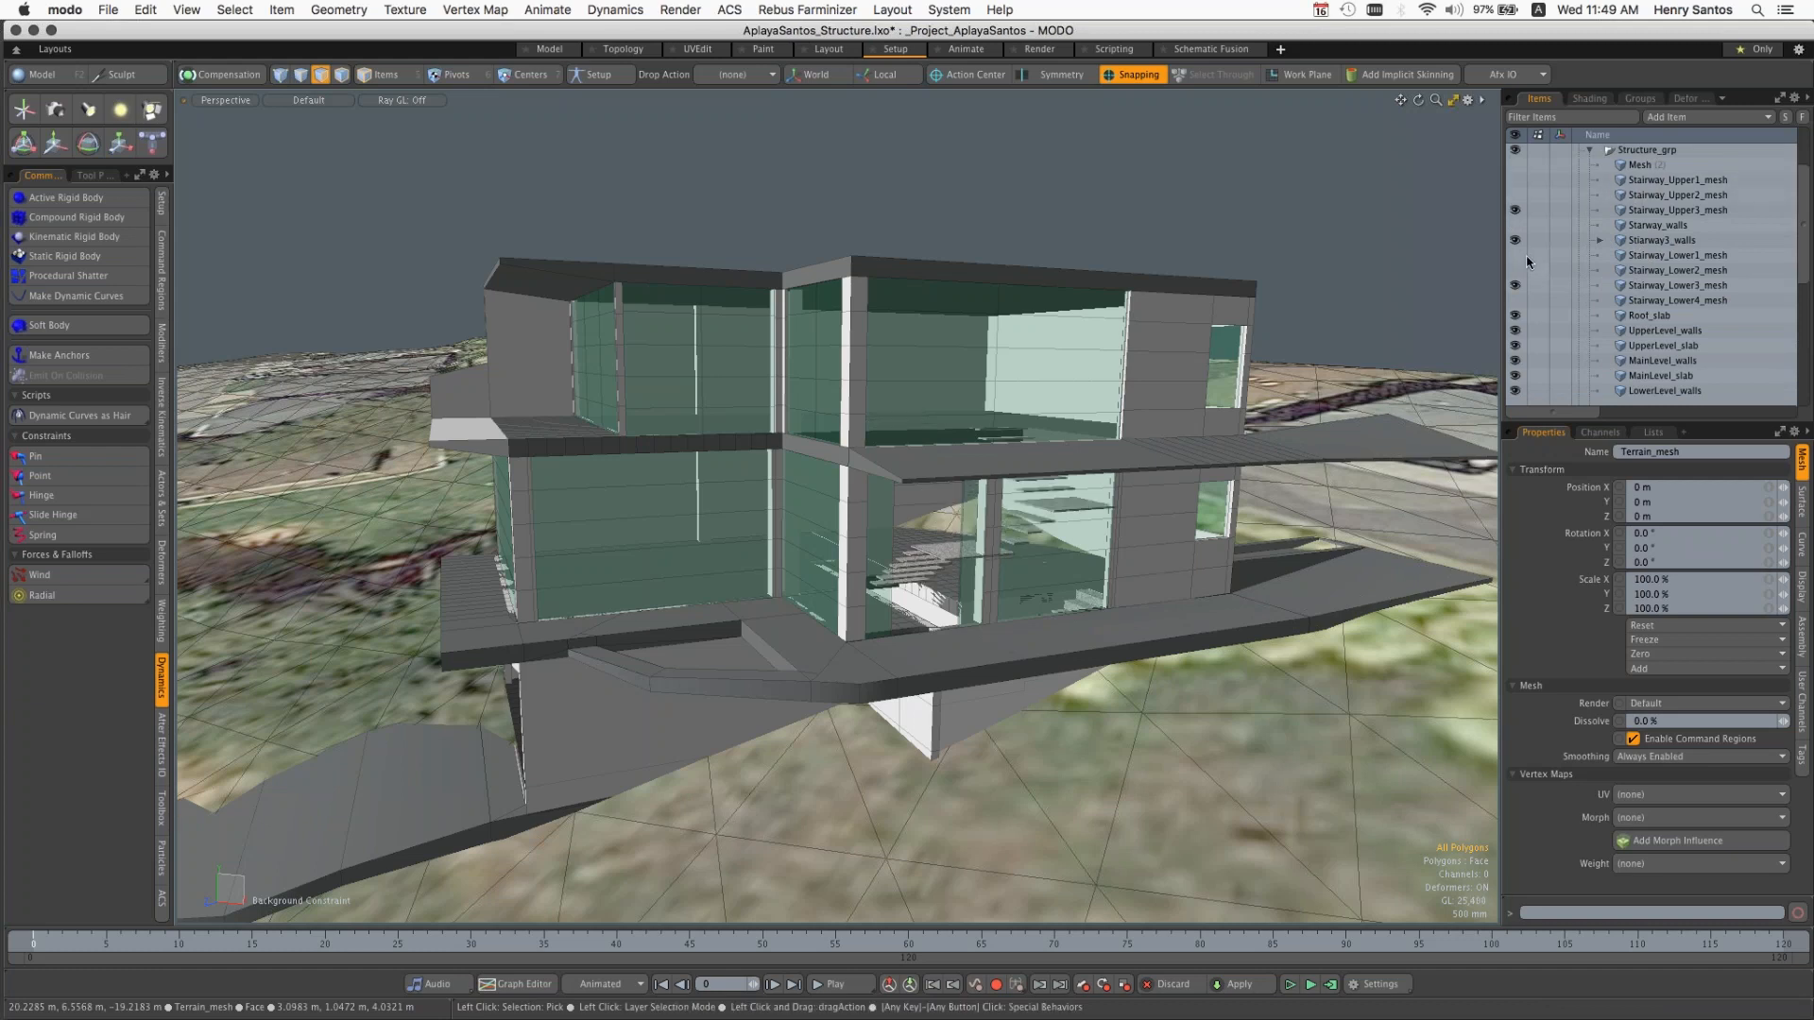
Step: Show Starway_walls and Stairway_Upper2_mesh together with Stairway_Upper3_mesh and examine the staircase through the house's glazing
left_click(1517, 225)
left_click(1517, 212)
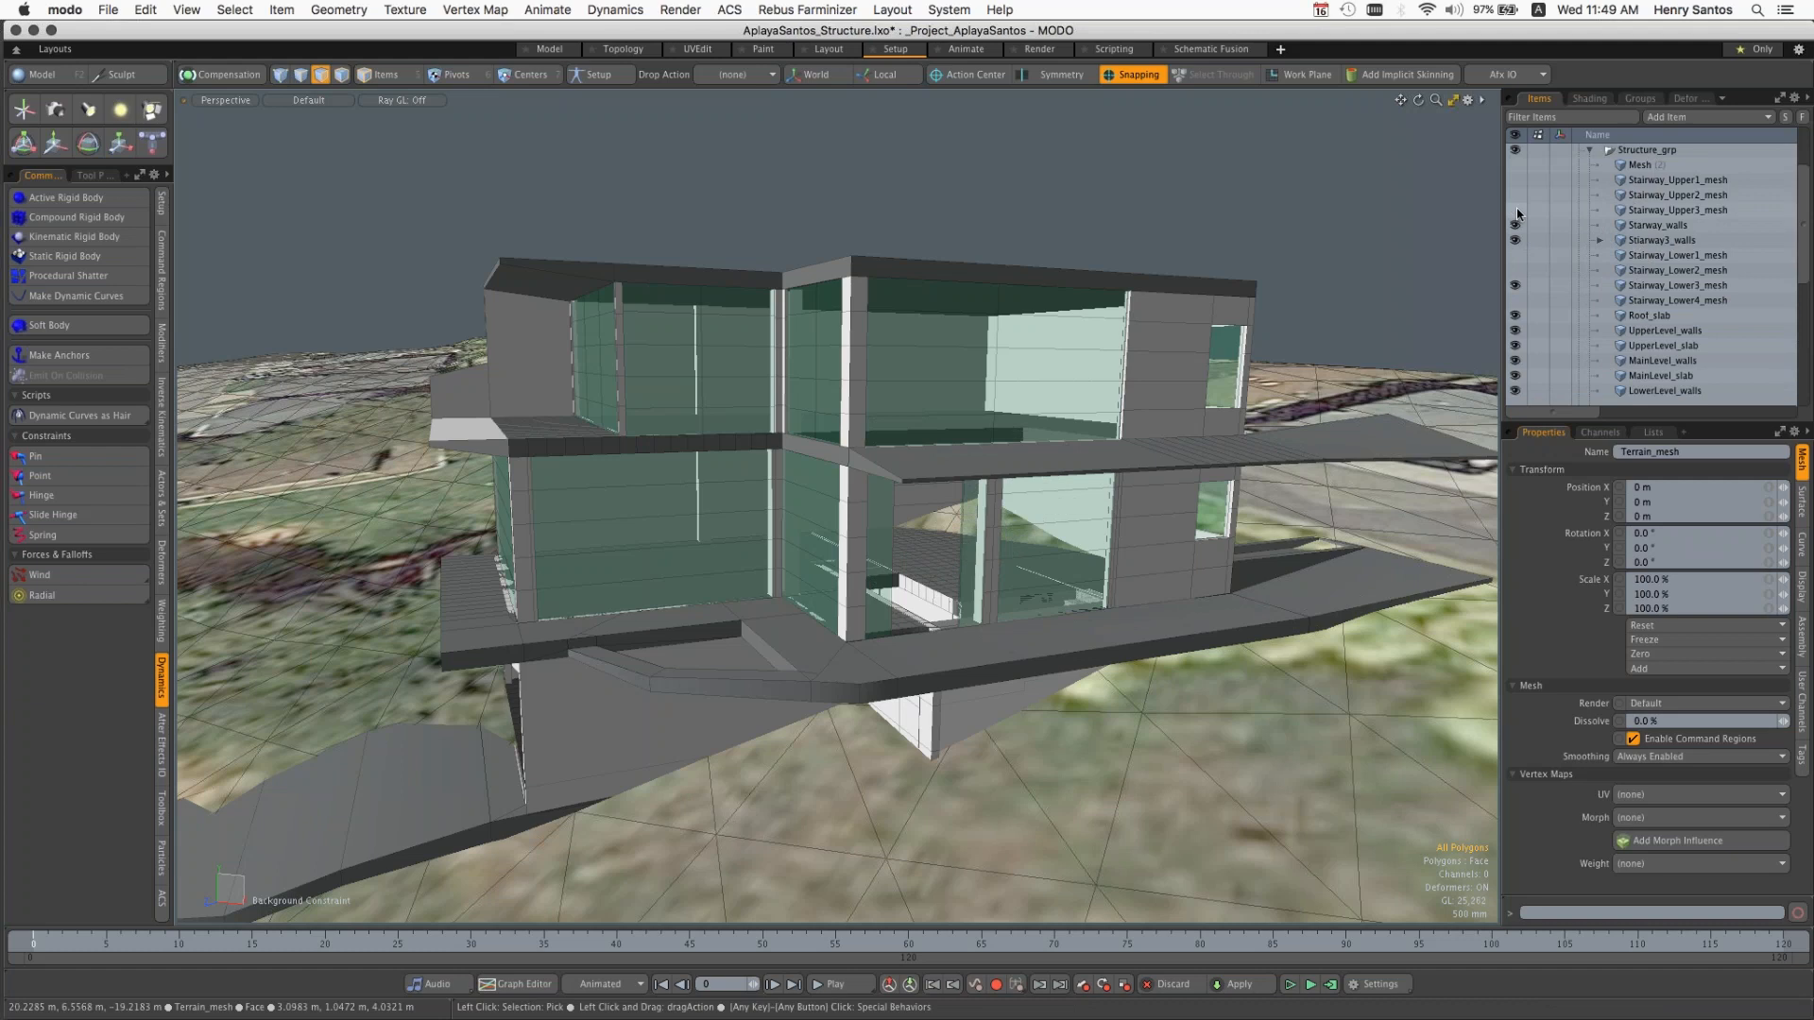
left_click(1517, 210)
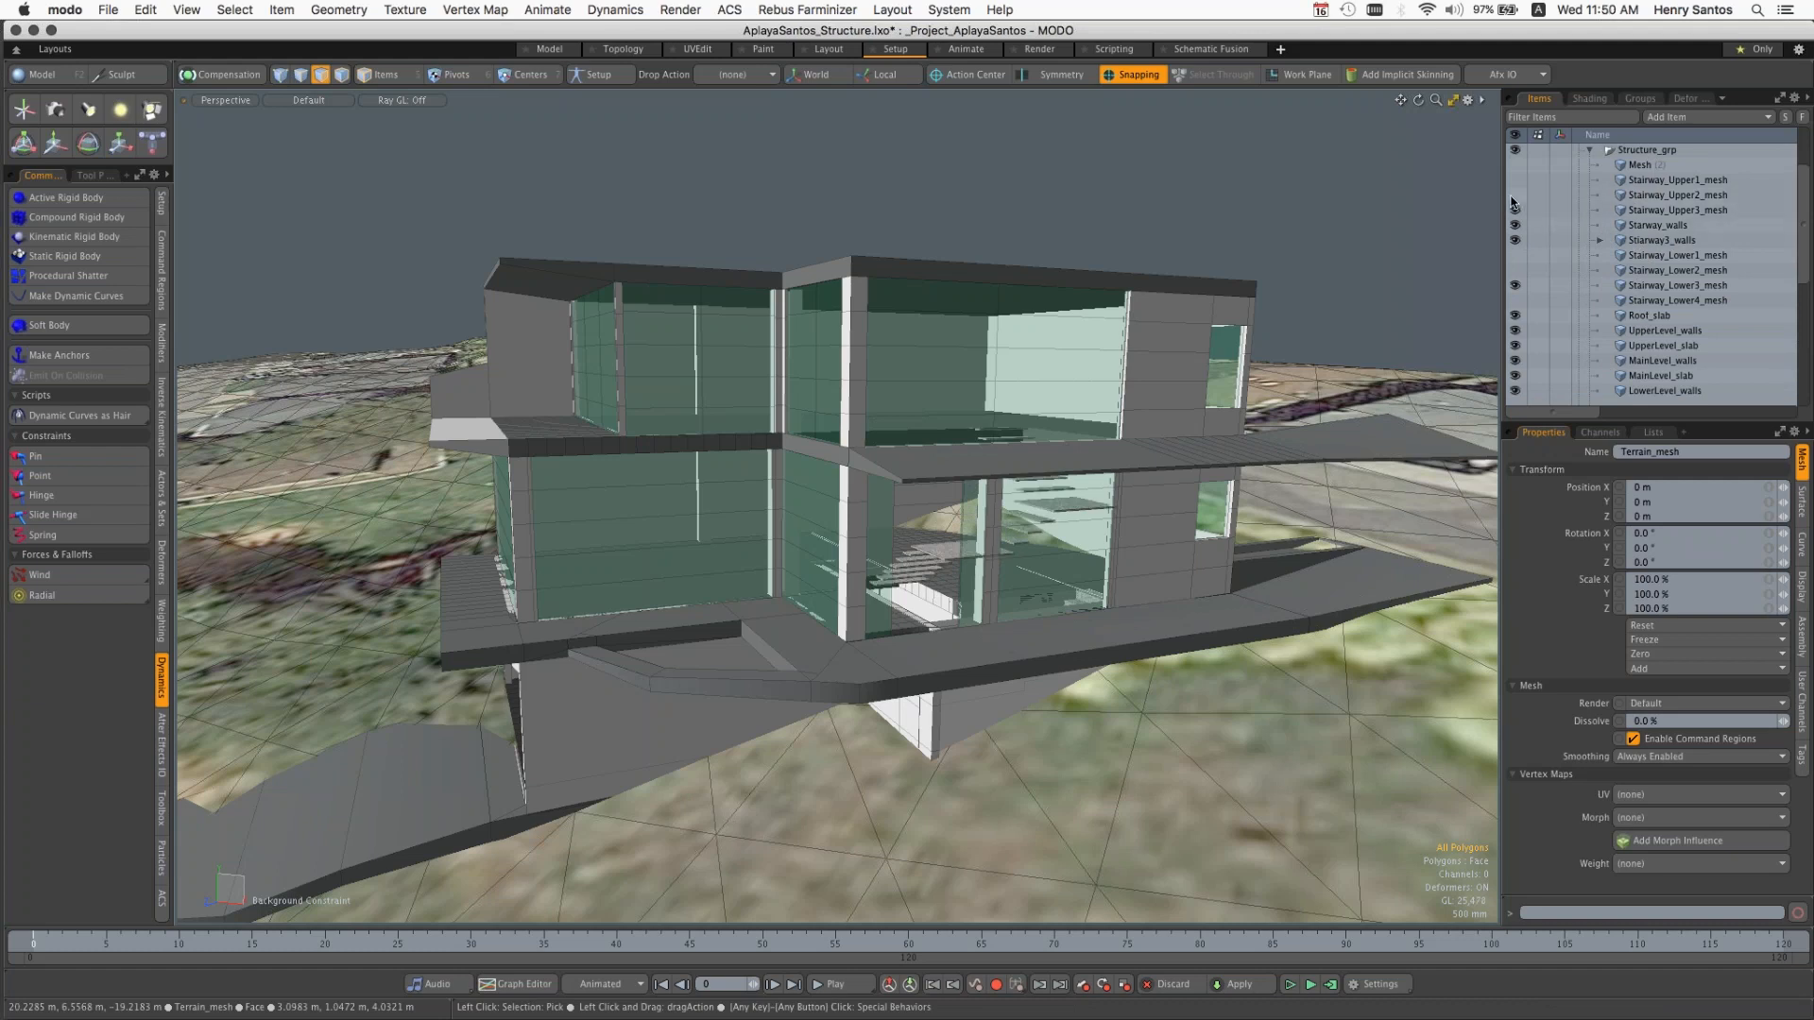
left_click(1515, 195)
left_click_drag(1361, 322, 1291, 465, "alt")
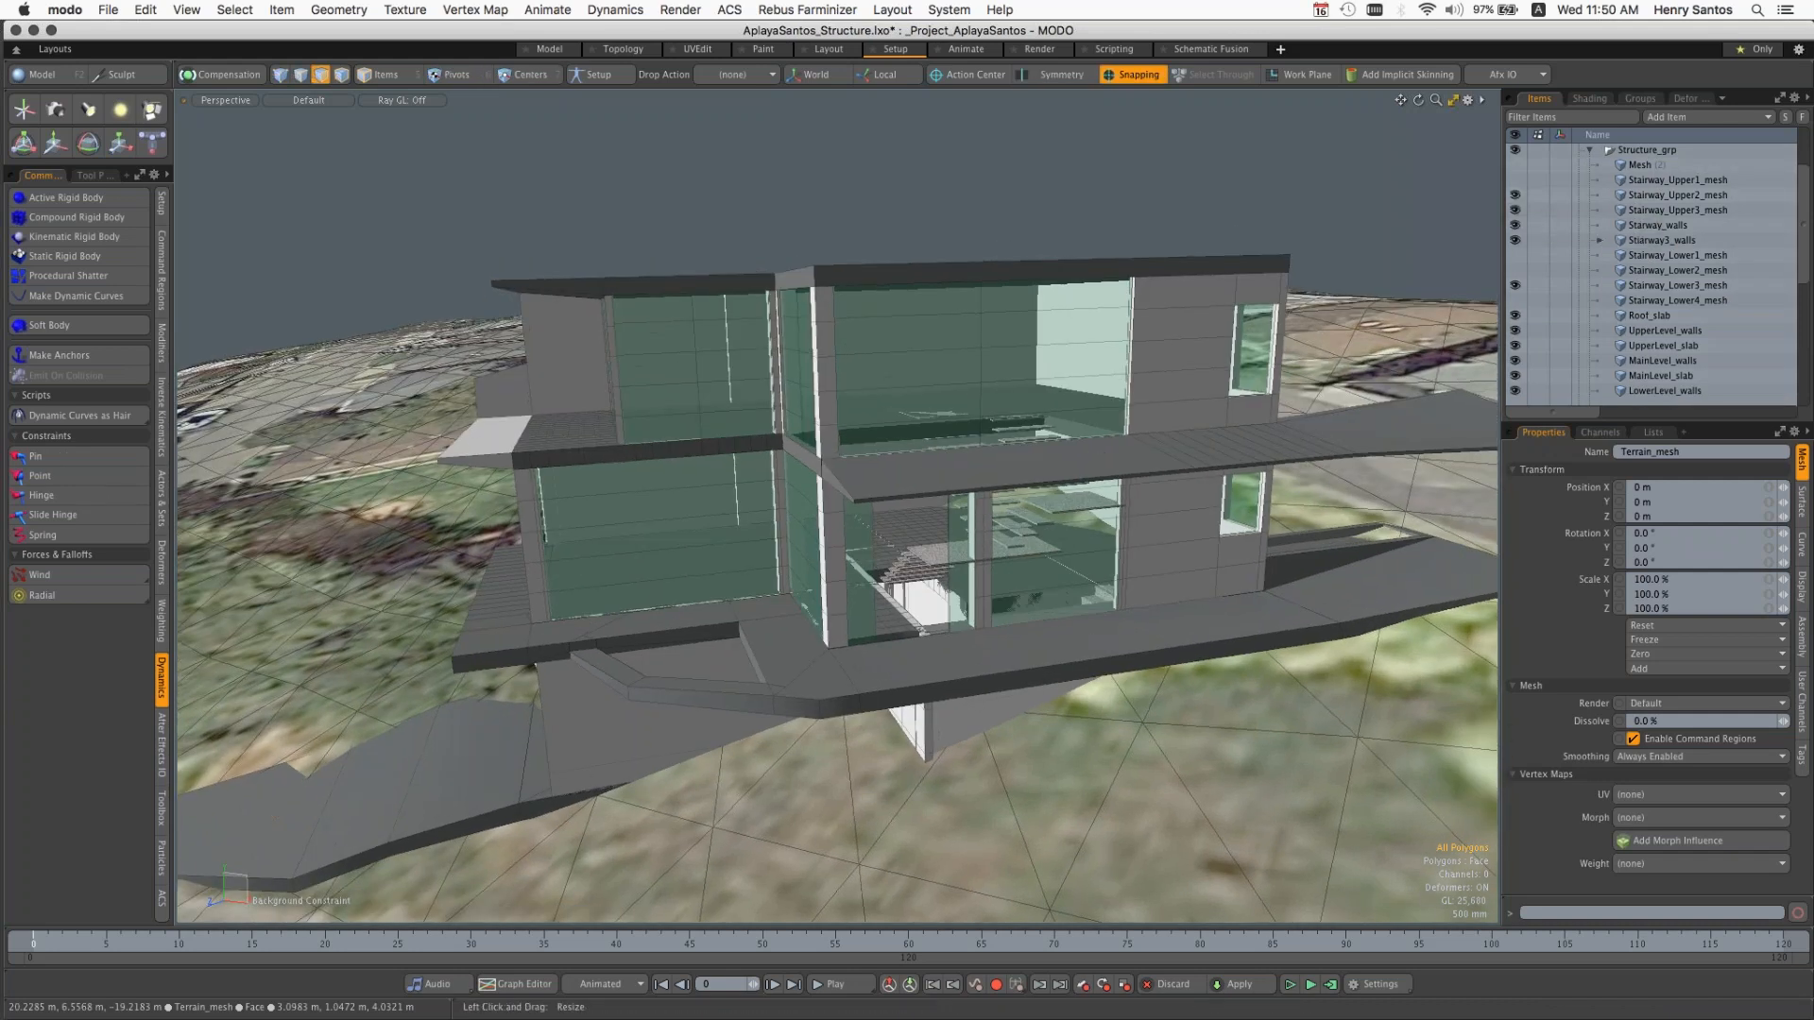
scroll(1034, 517, "up", 10)
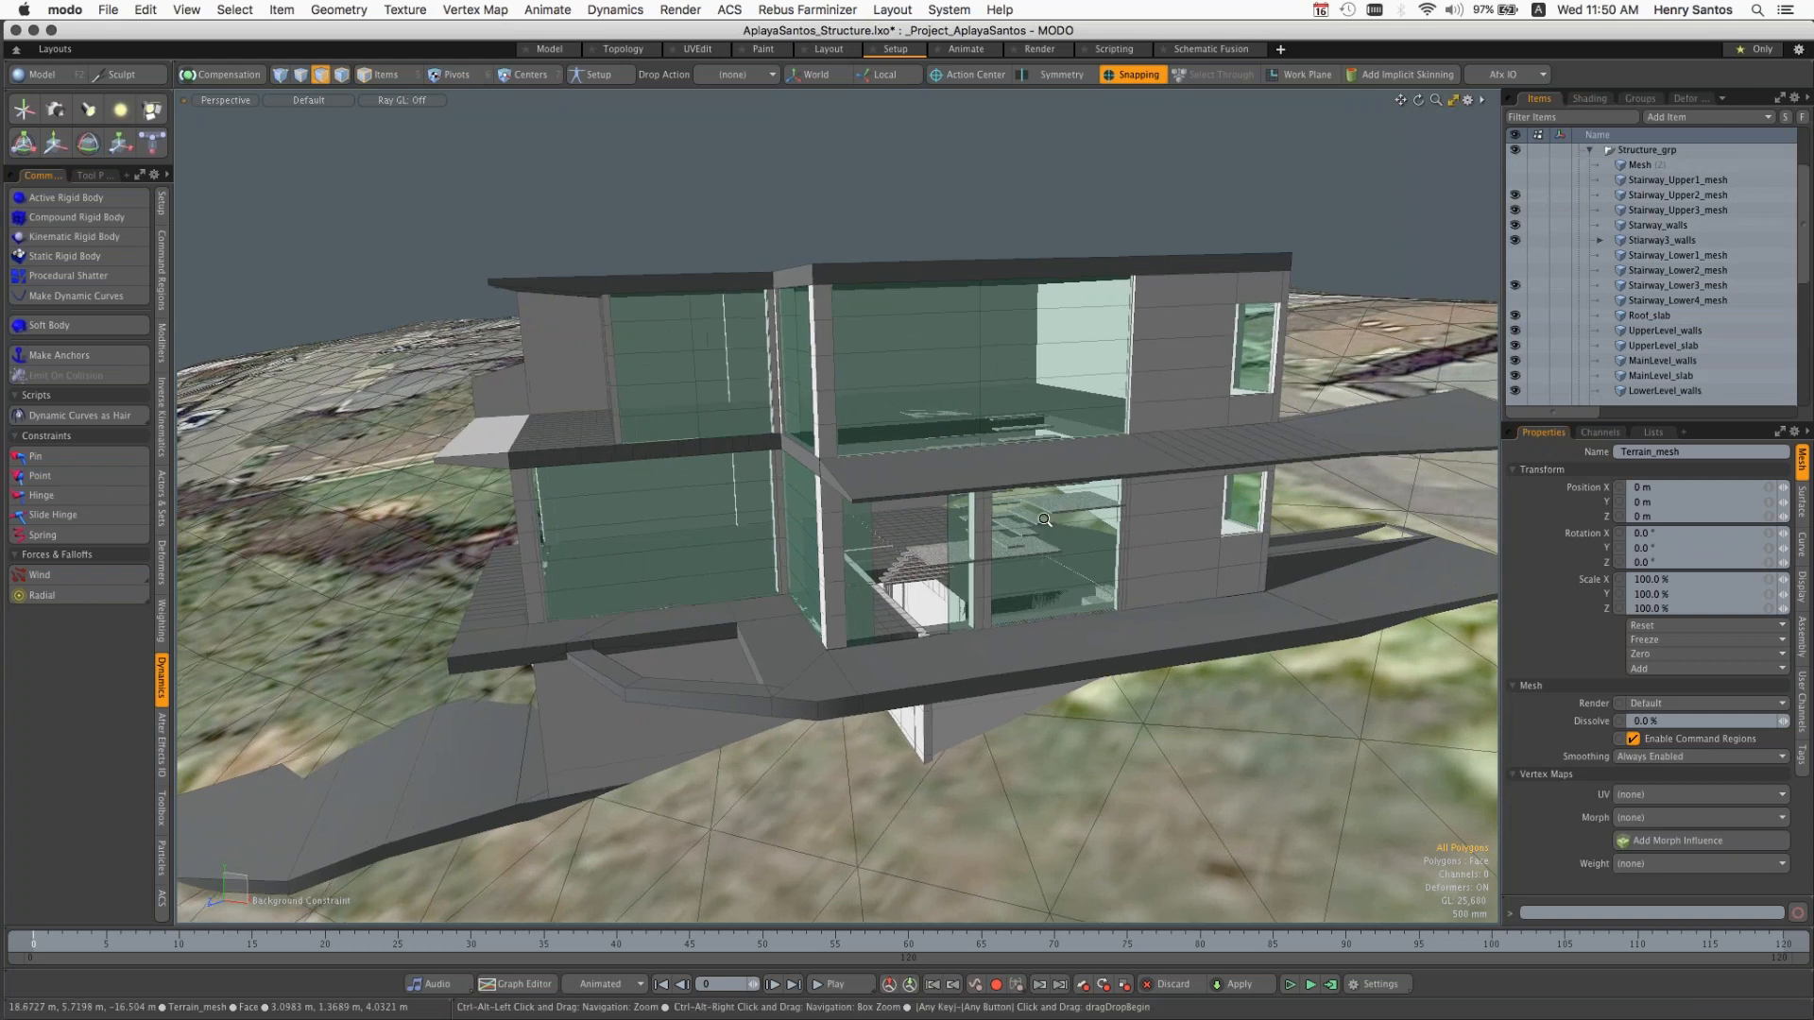
left_click_drag(1095, 506, 1035, 452, "alt")
left_click_drag(1263, 249, 1275, 270, "alt")
Step: Open the render preview, reframe its camera on the house from near ground level, and close the preview
key("F8")
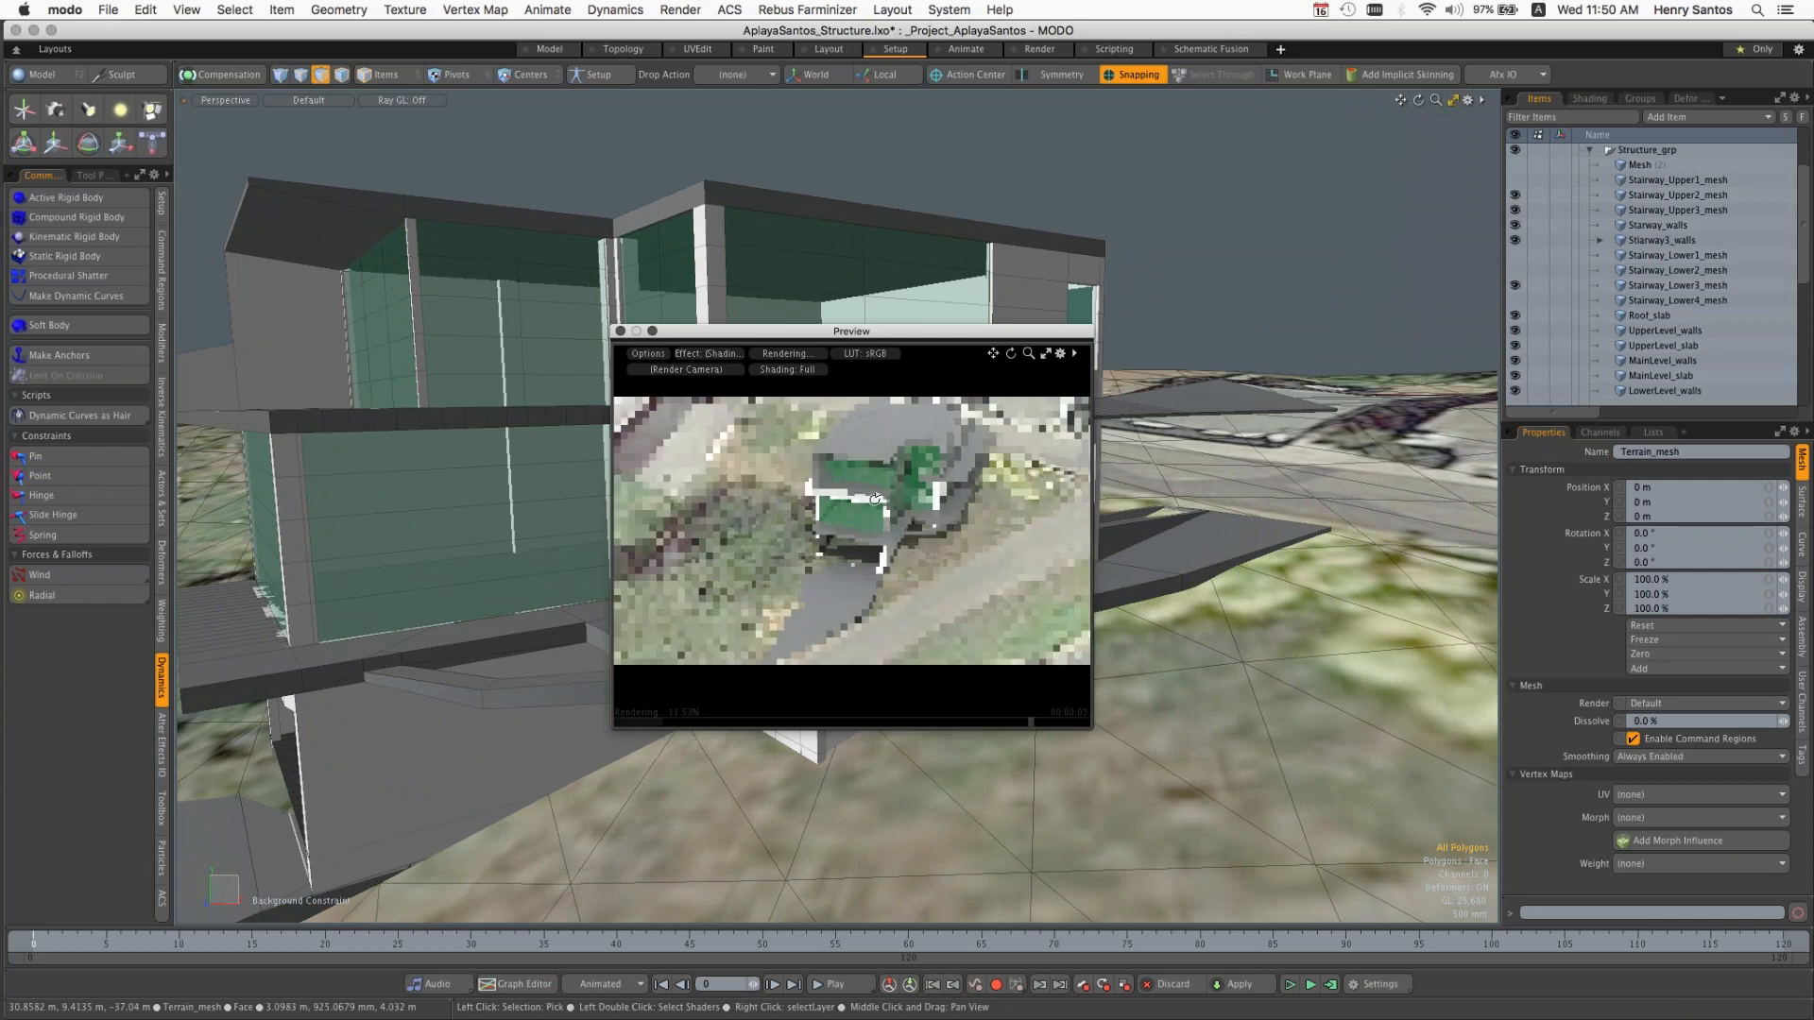
left_click_drag(881, 490, 990, 506, "alt")
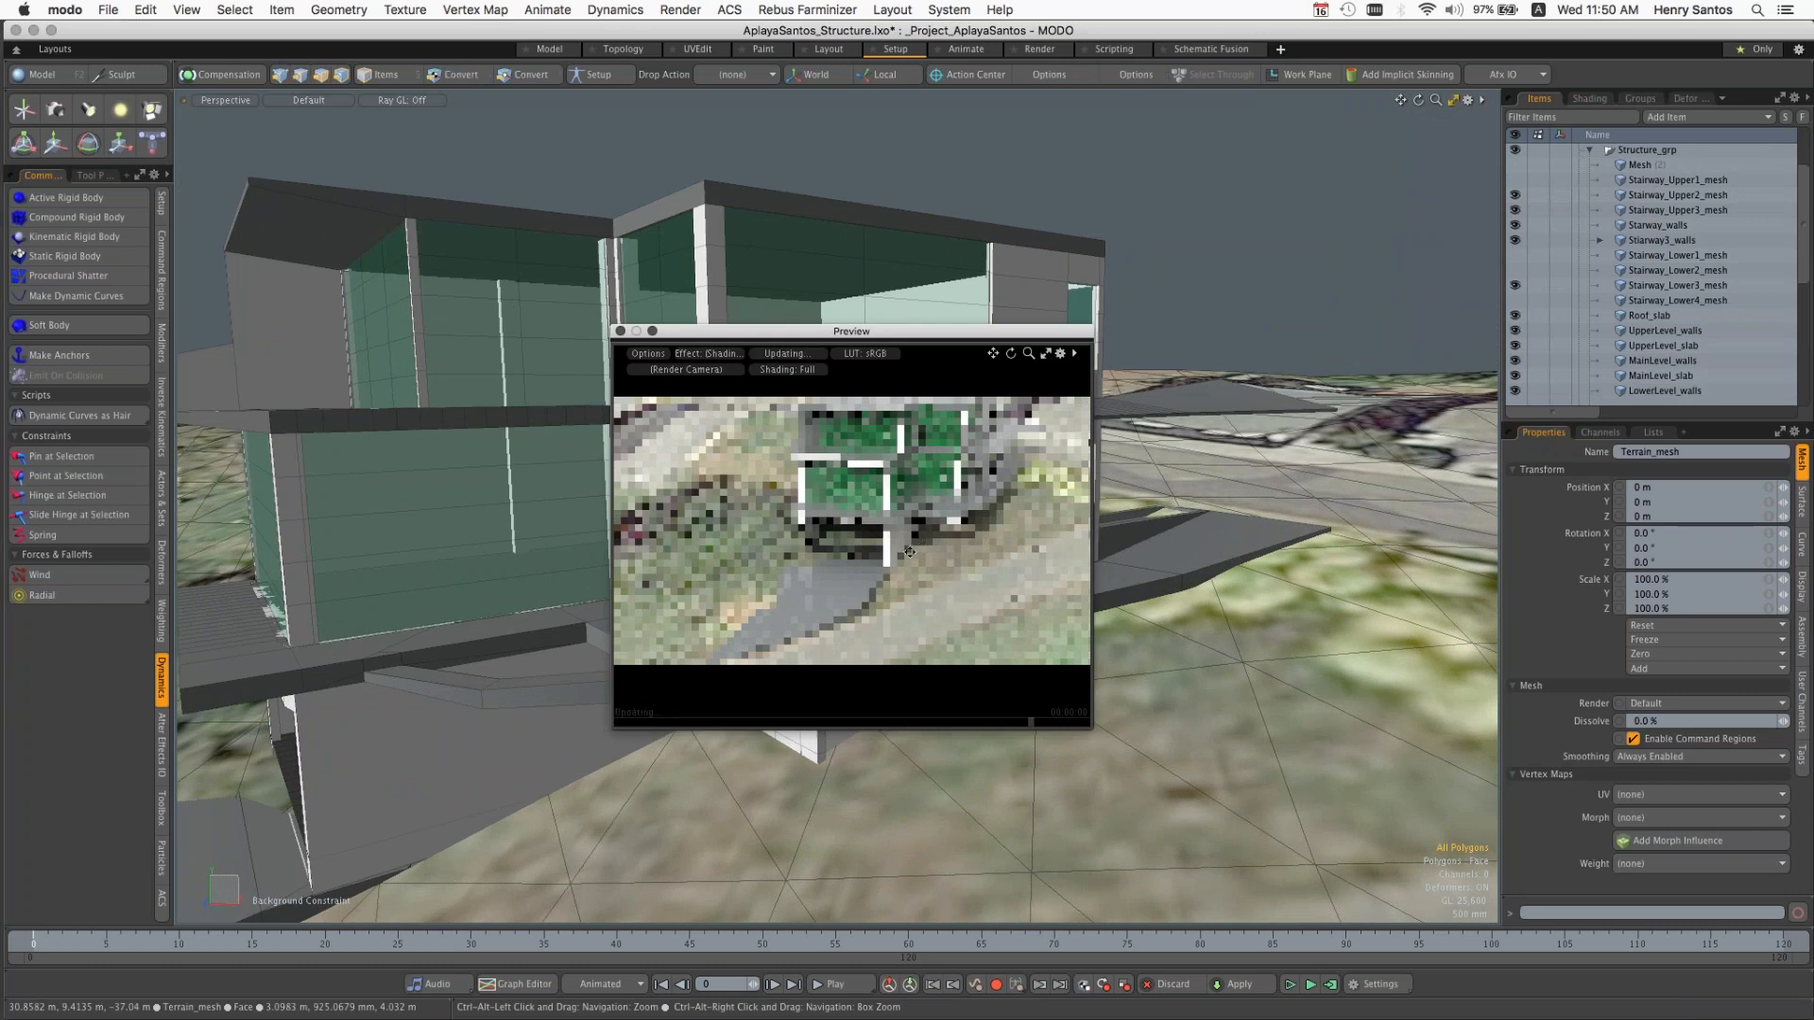
left_click_drag(909, 552, 846, 563, "alt+shift")
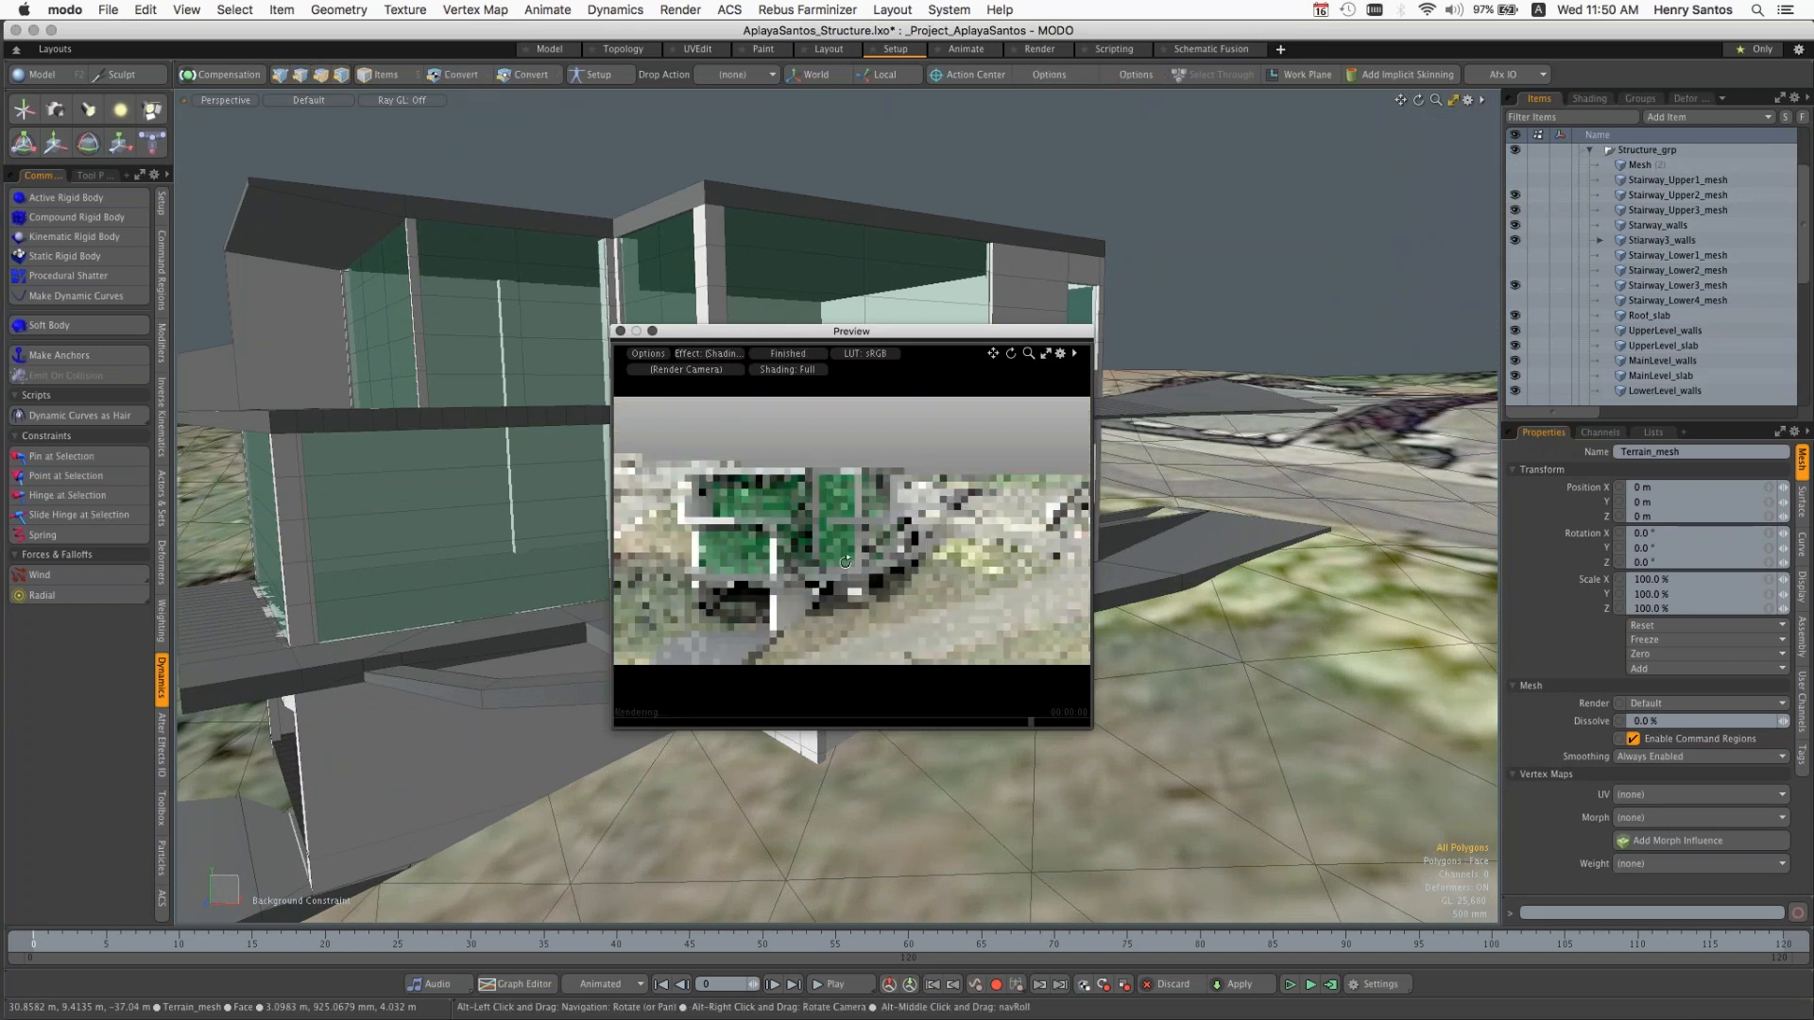
left_click(620, 332)
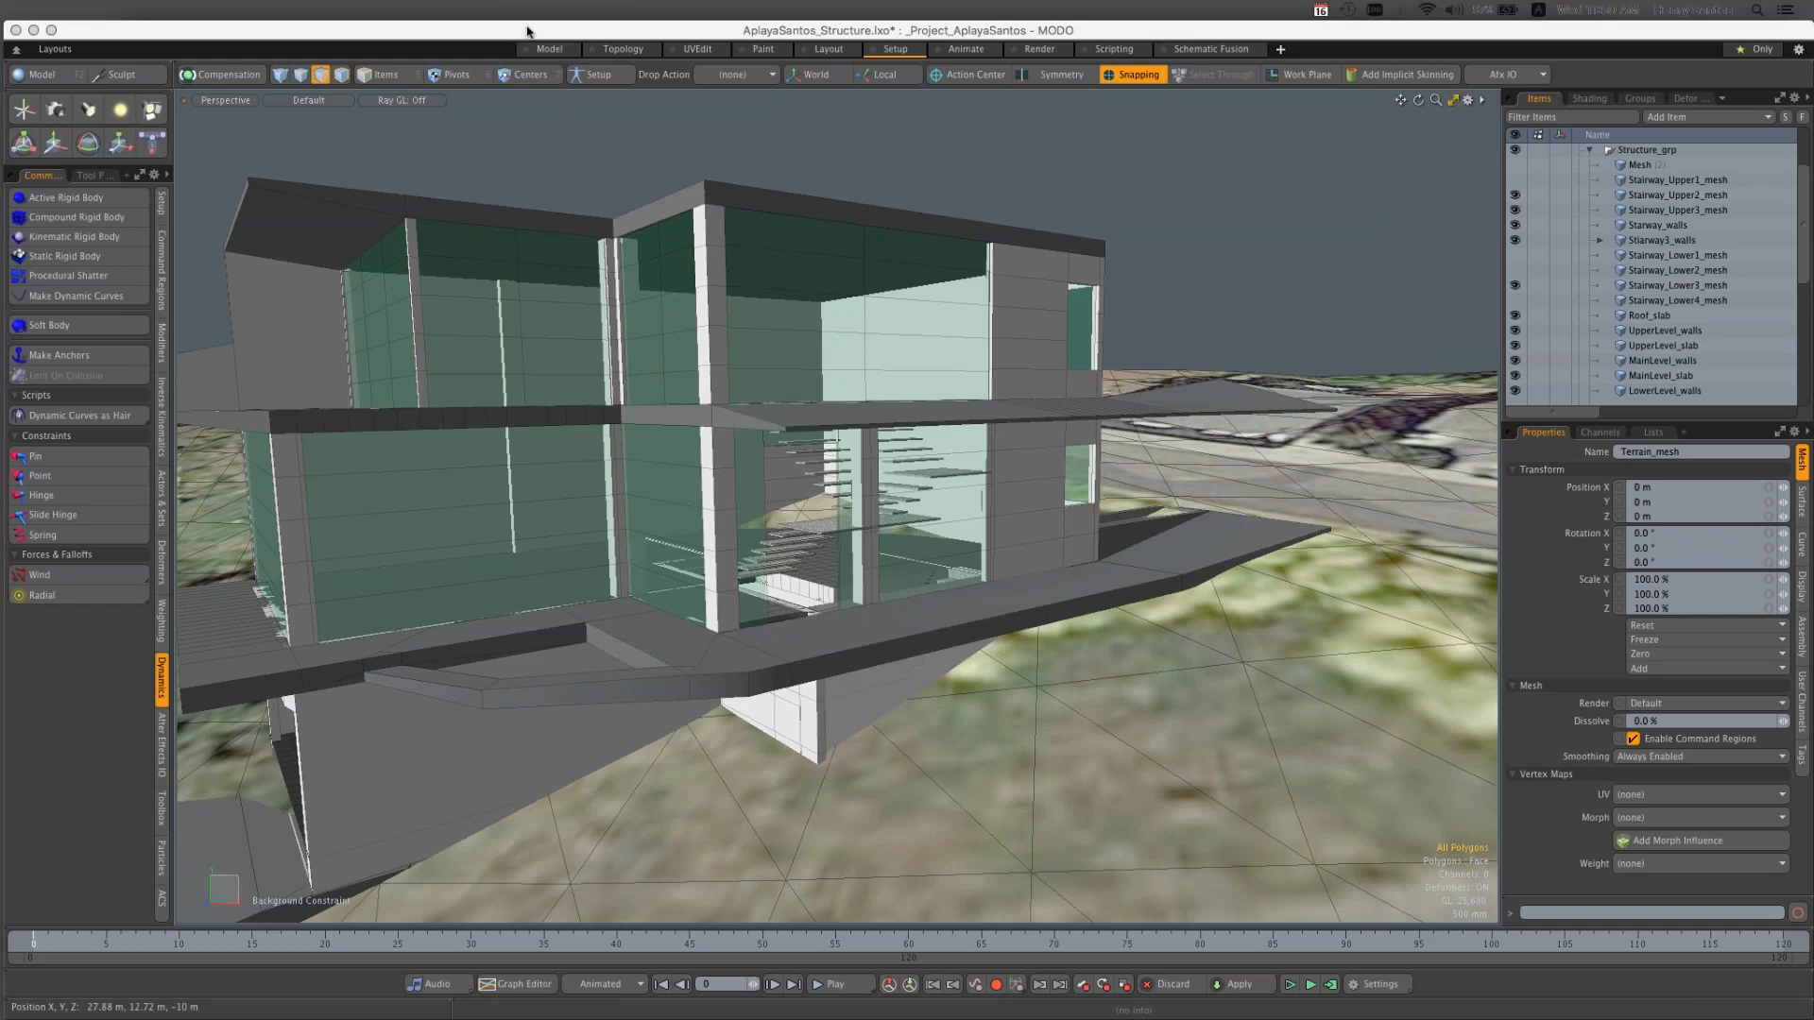
left_click(108, 10)
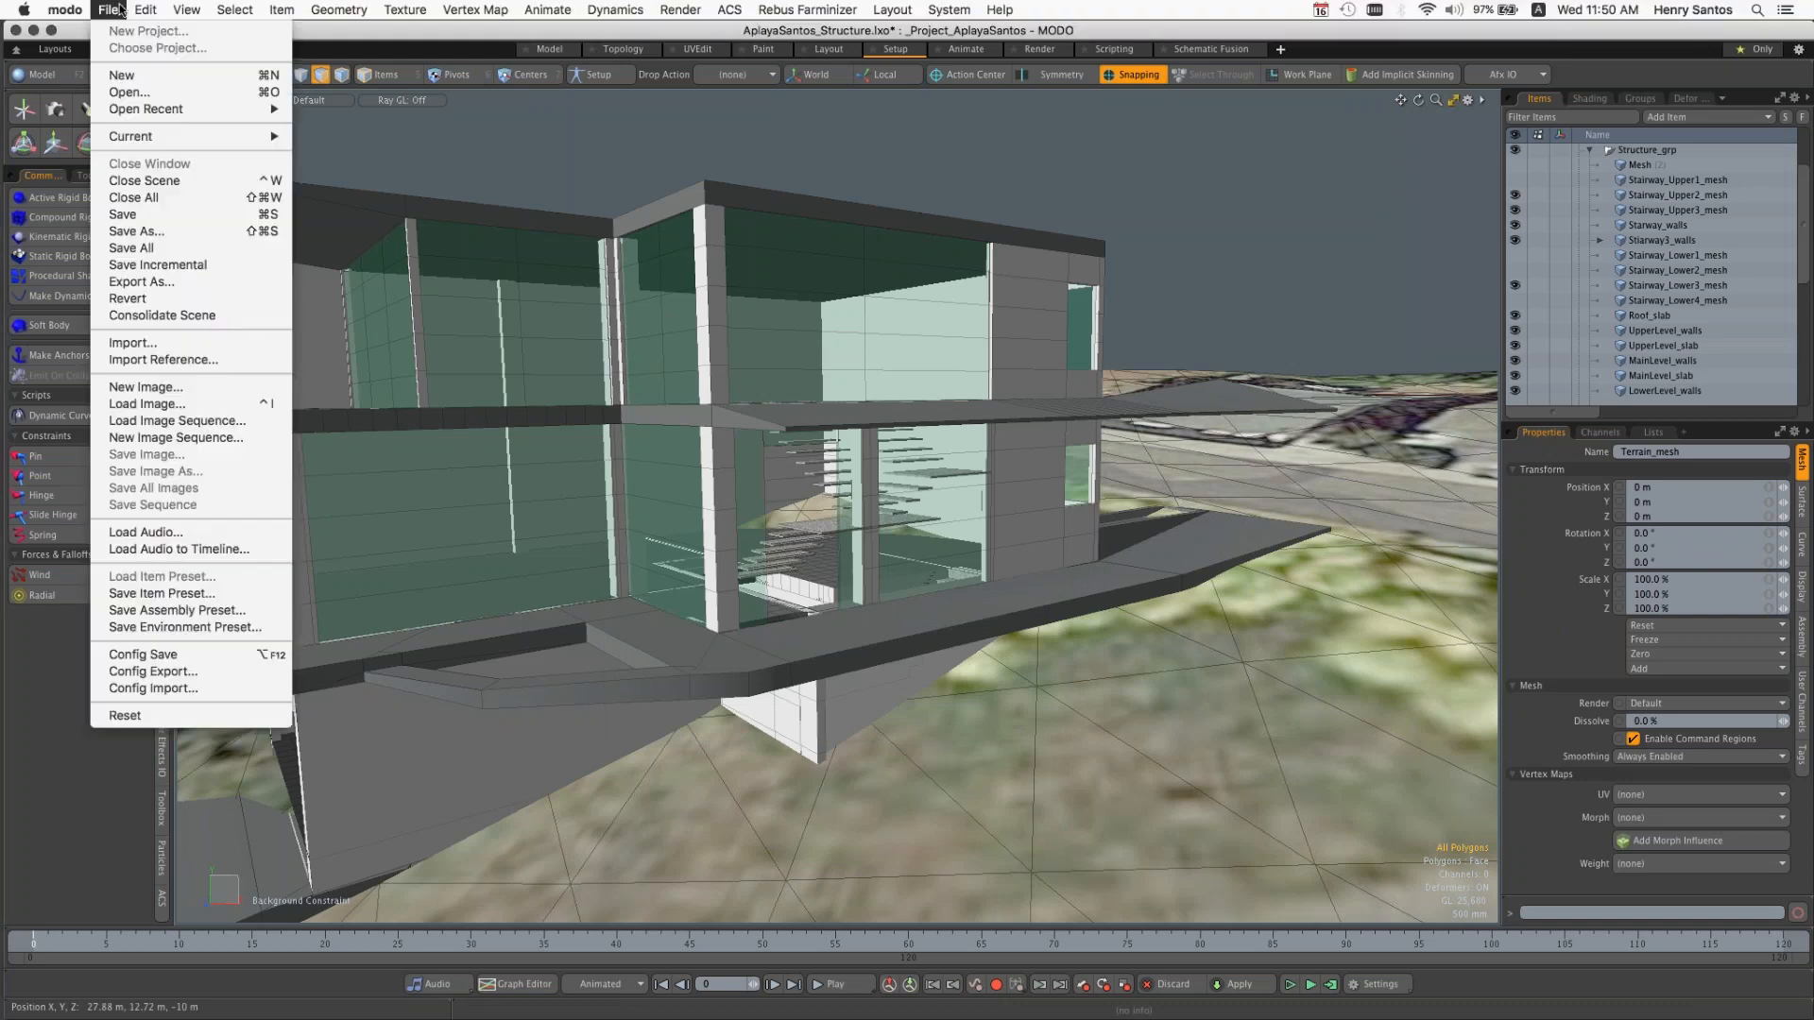
left_click(144, 93)
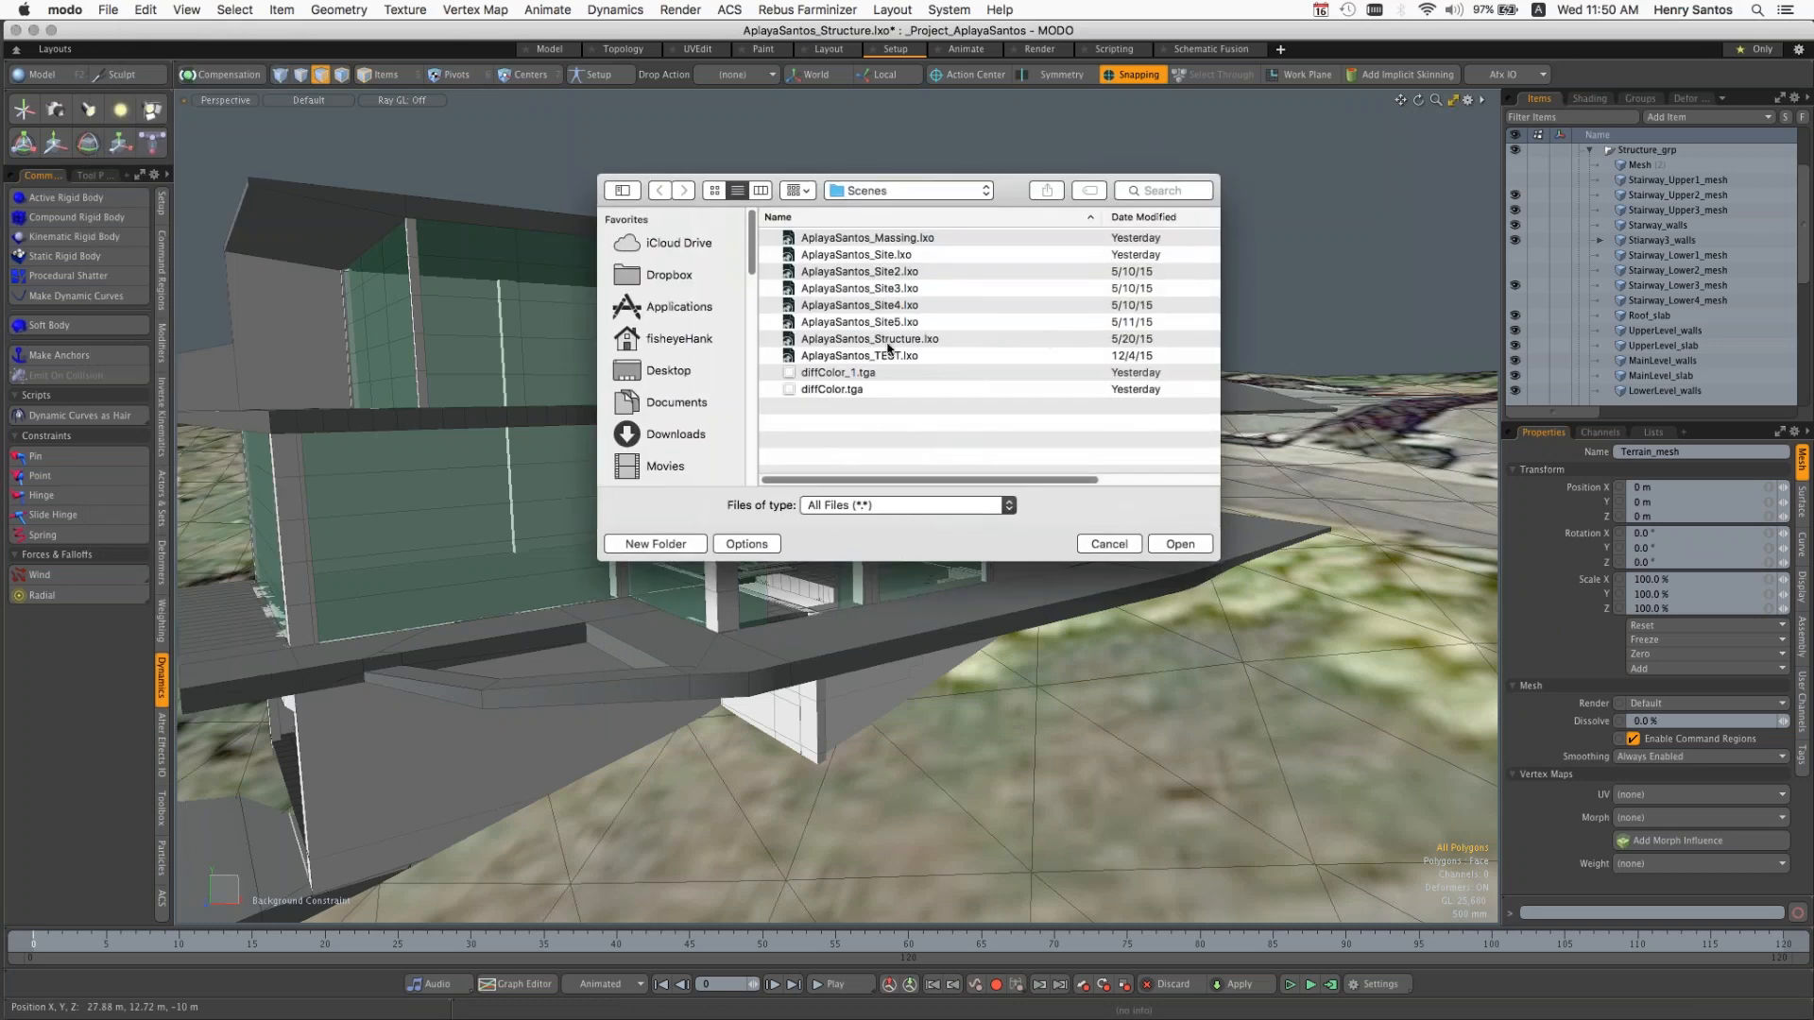
left_click(1110, 544)
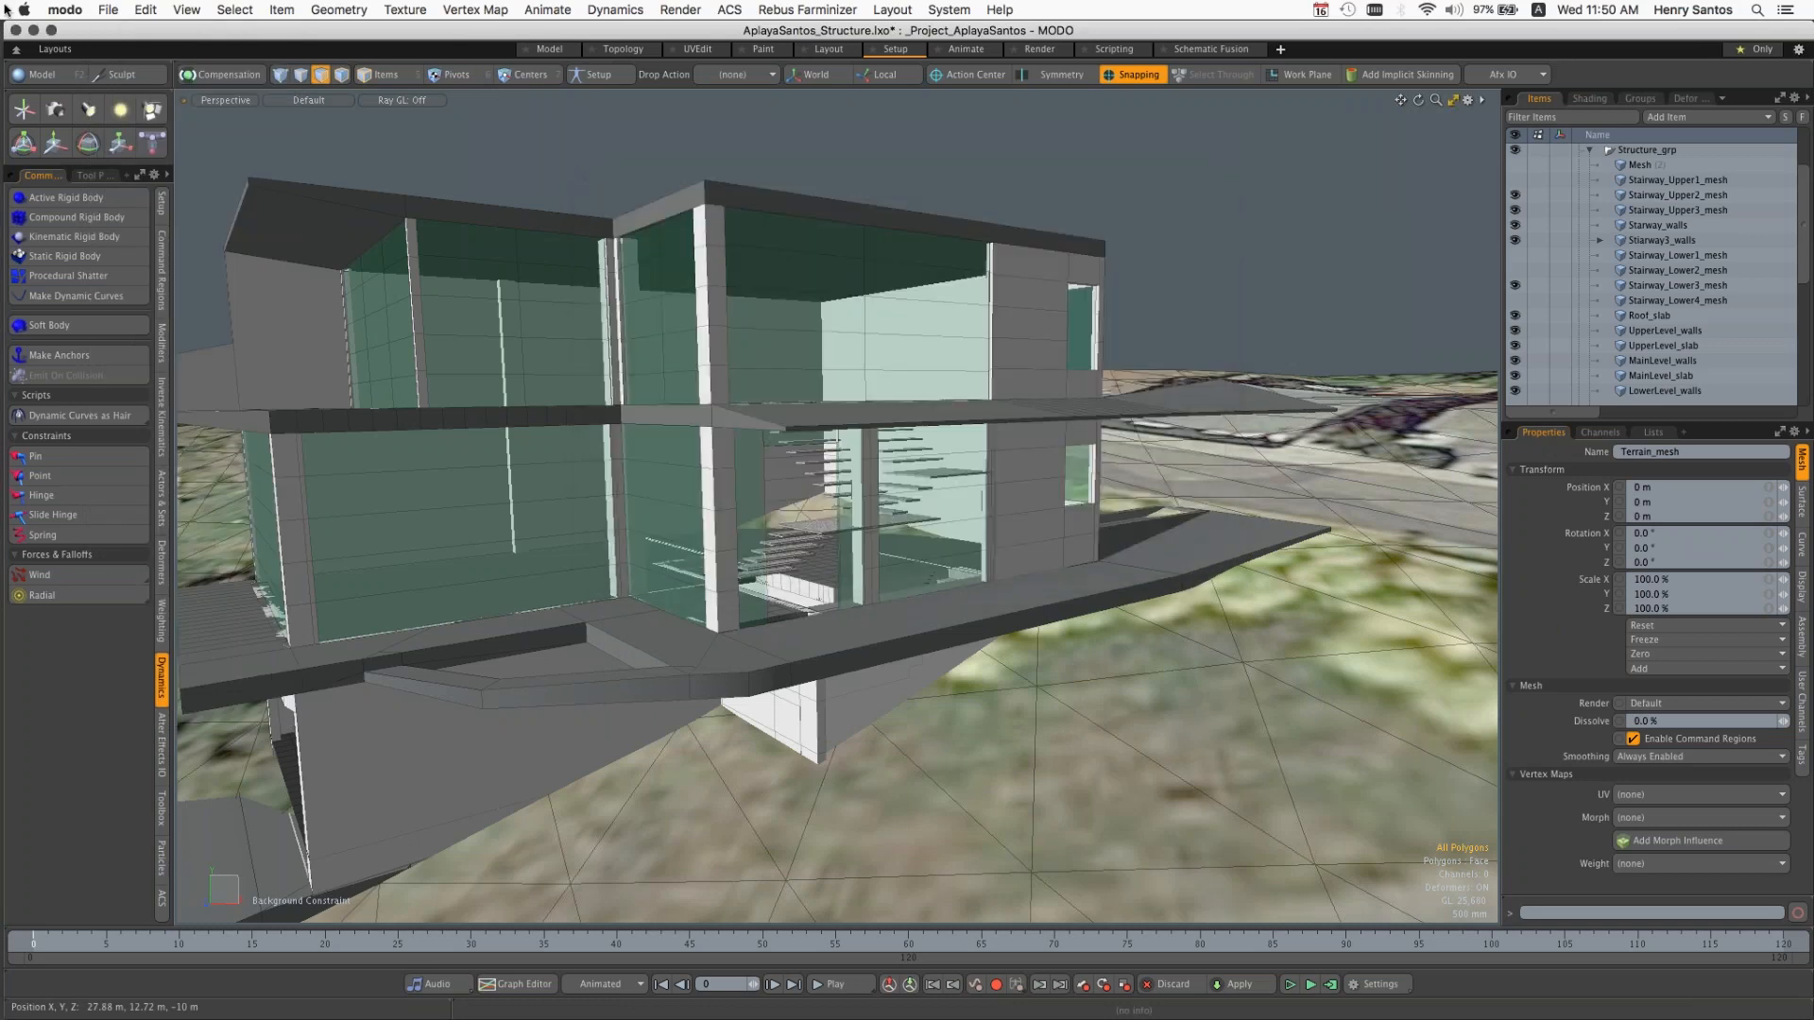
left_click(106, 11)
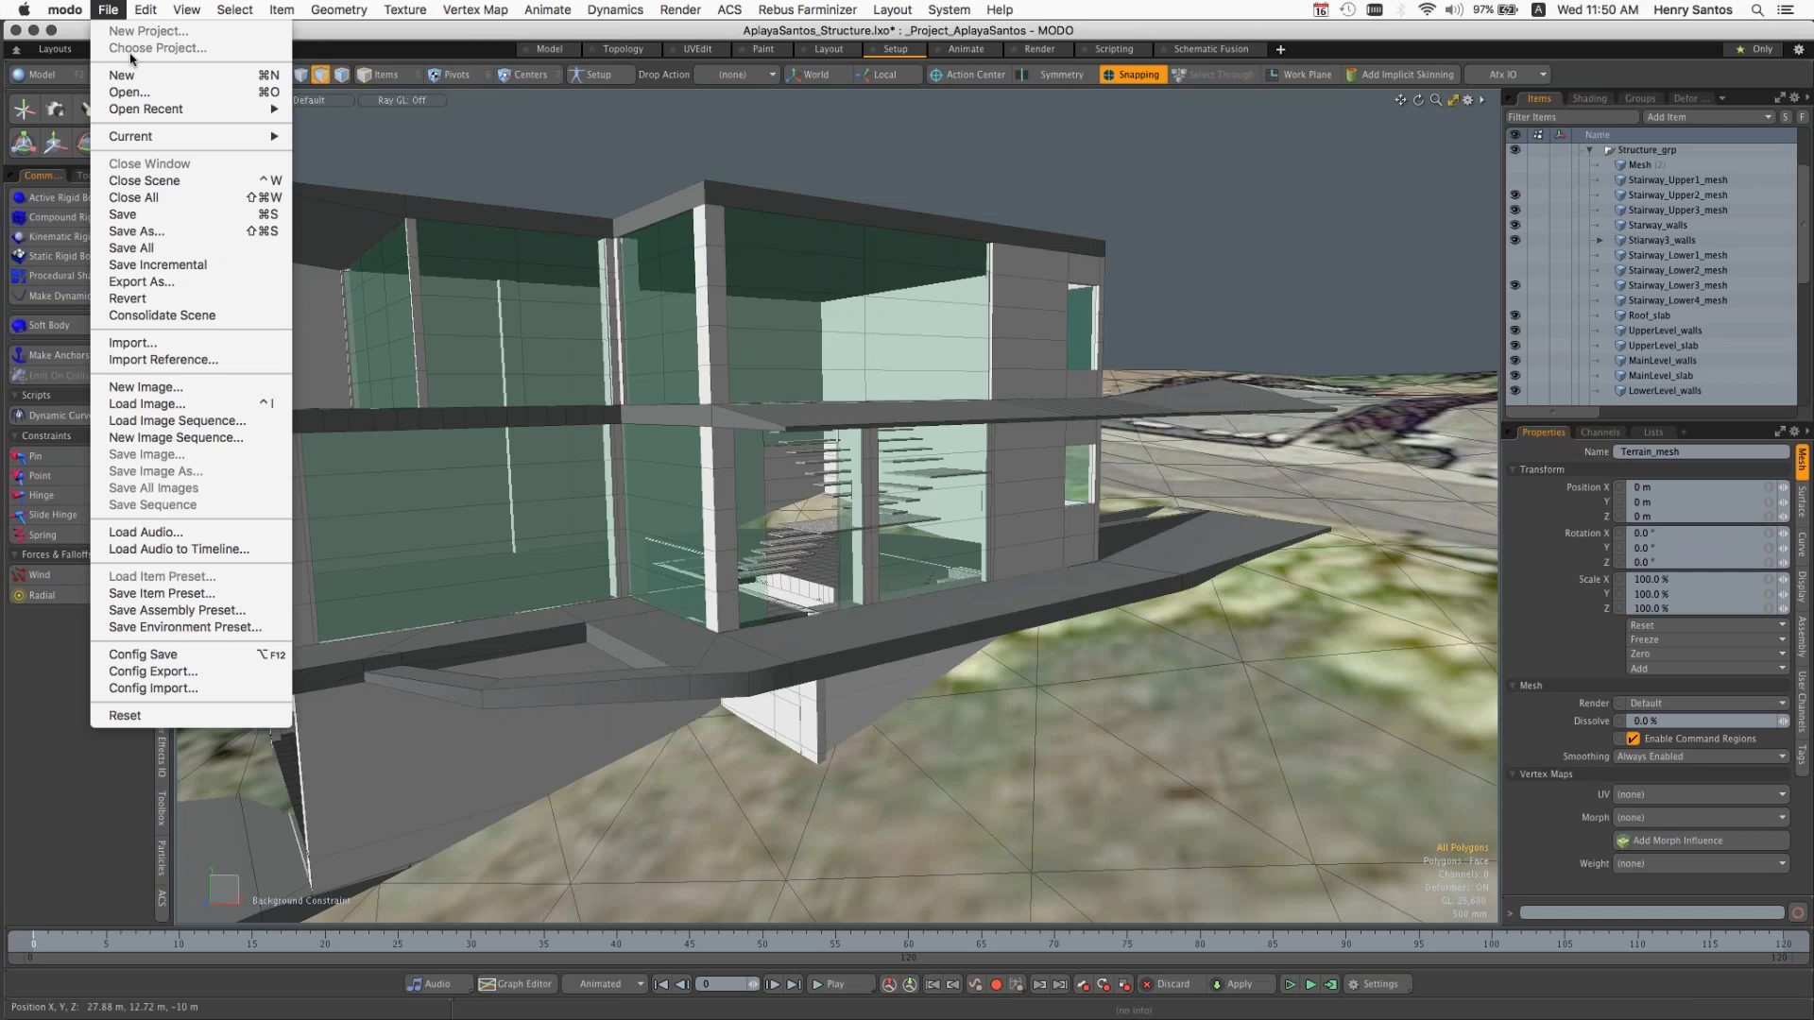
left_click(1375, 9)
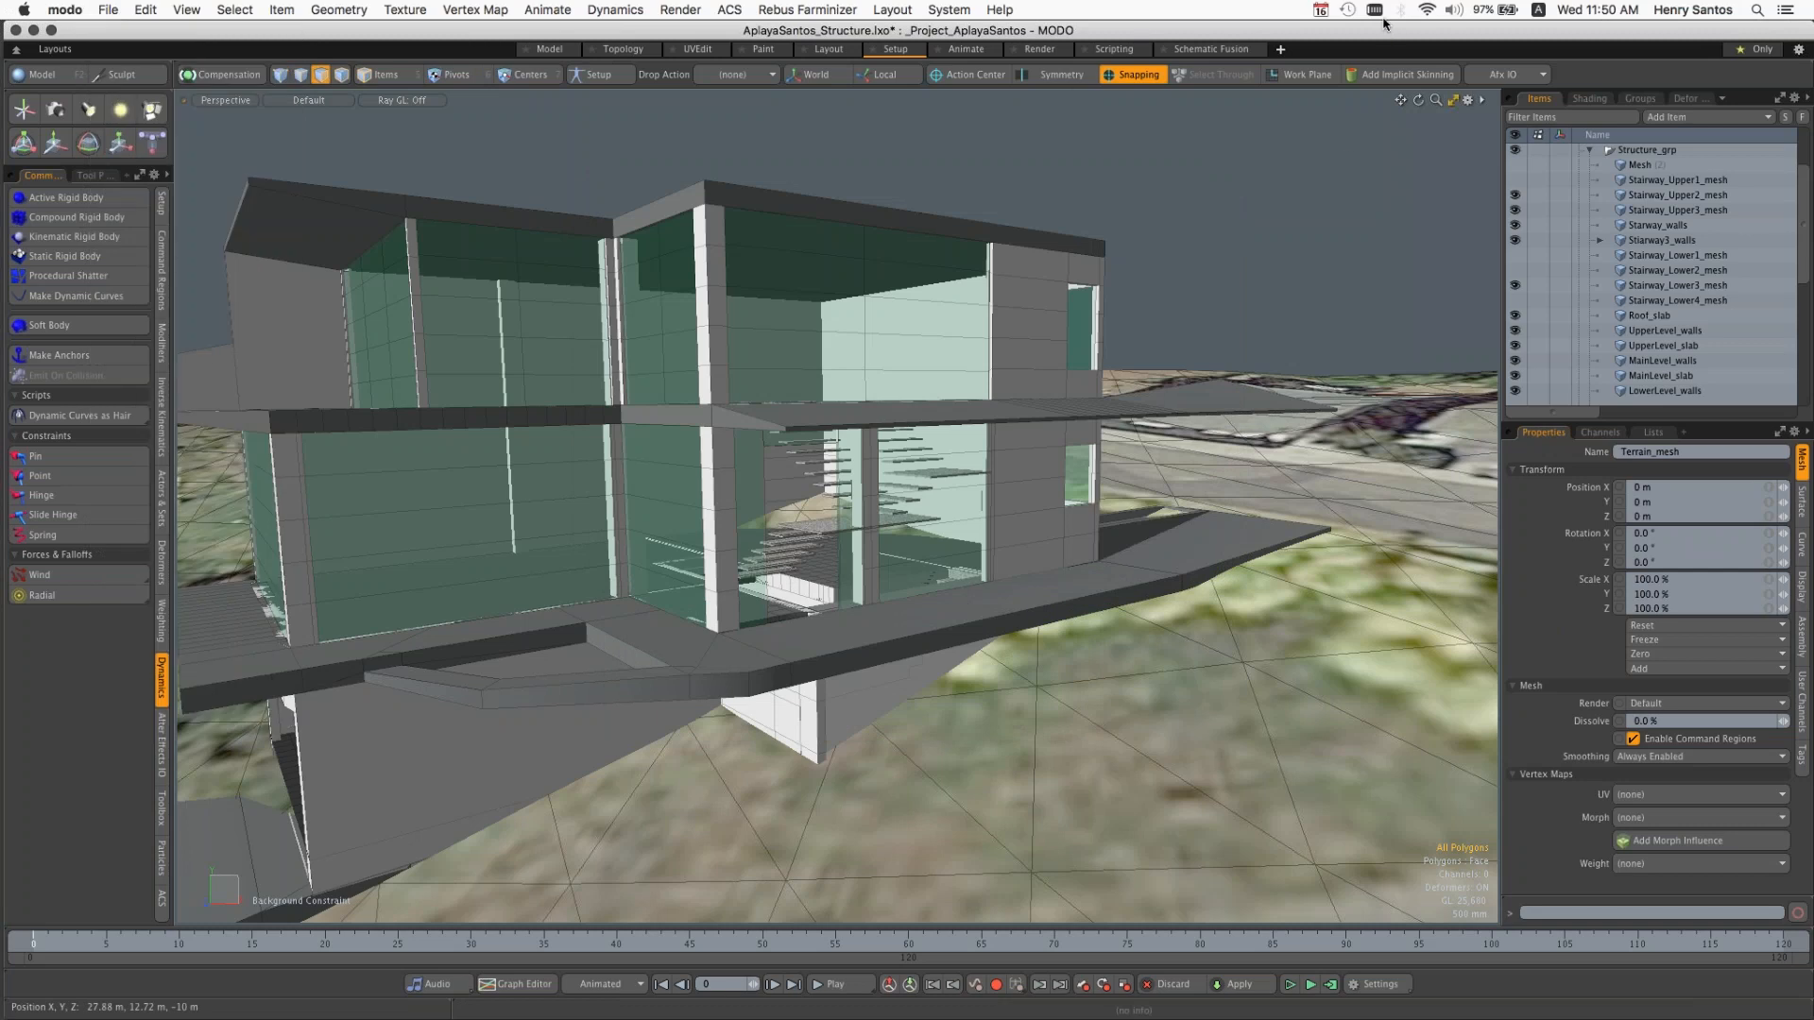
left_click(1325, 40)
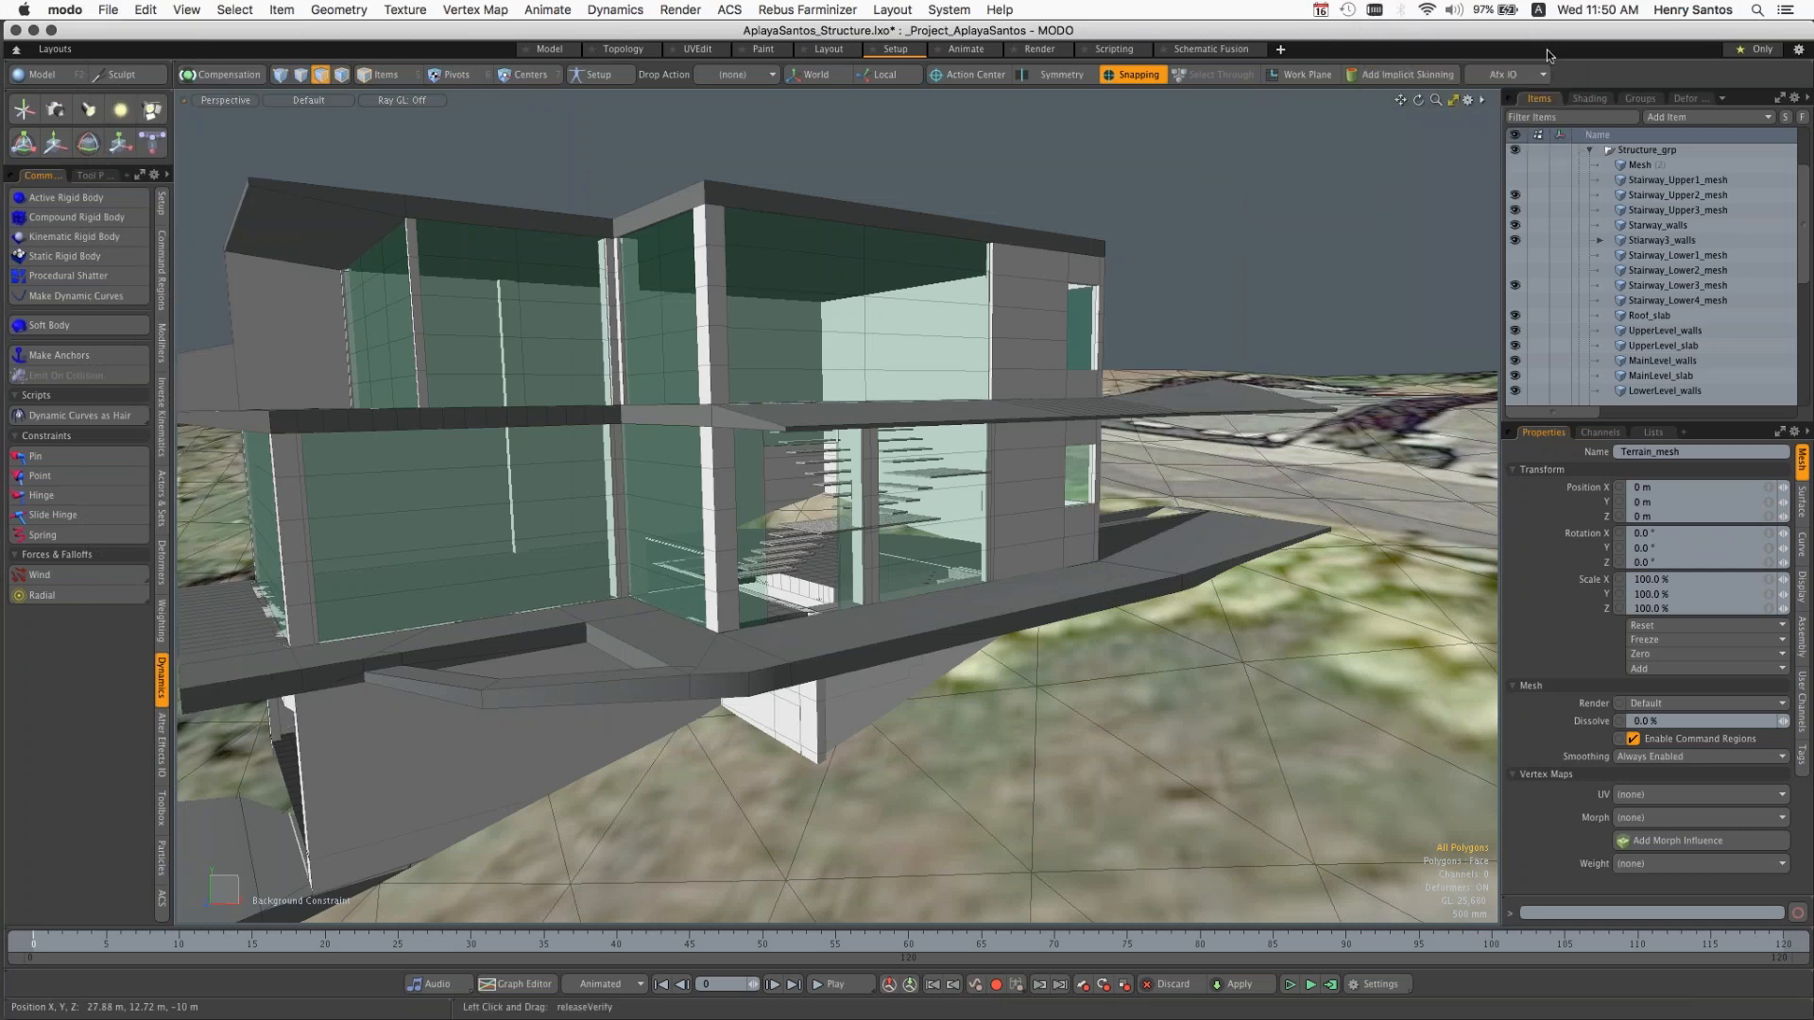
Step: Collapse Structure_grp and close all open scenes without saving the massing and structure changes
left_click(1589, 150)
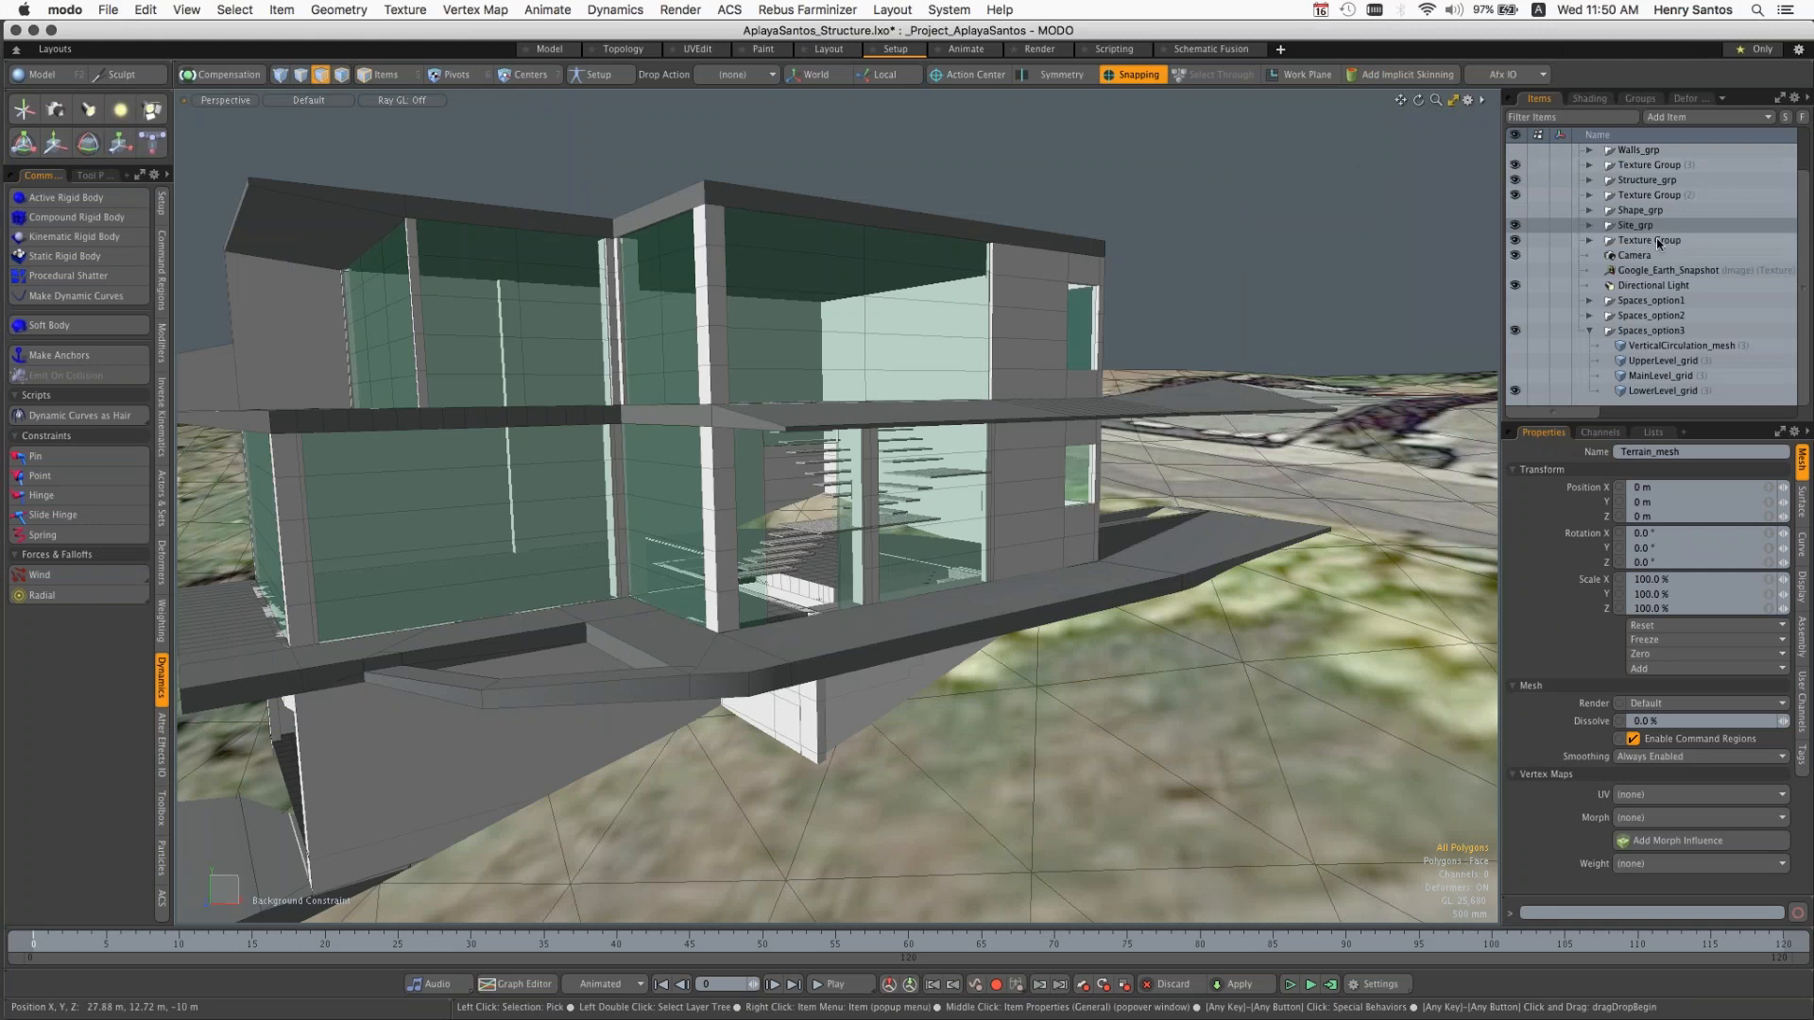
left_click(108, 12)
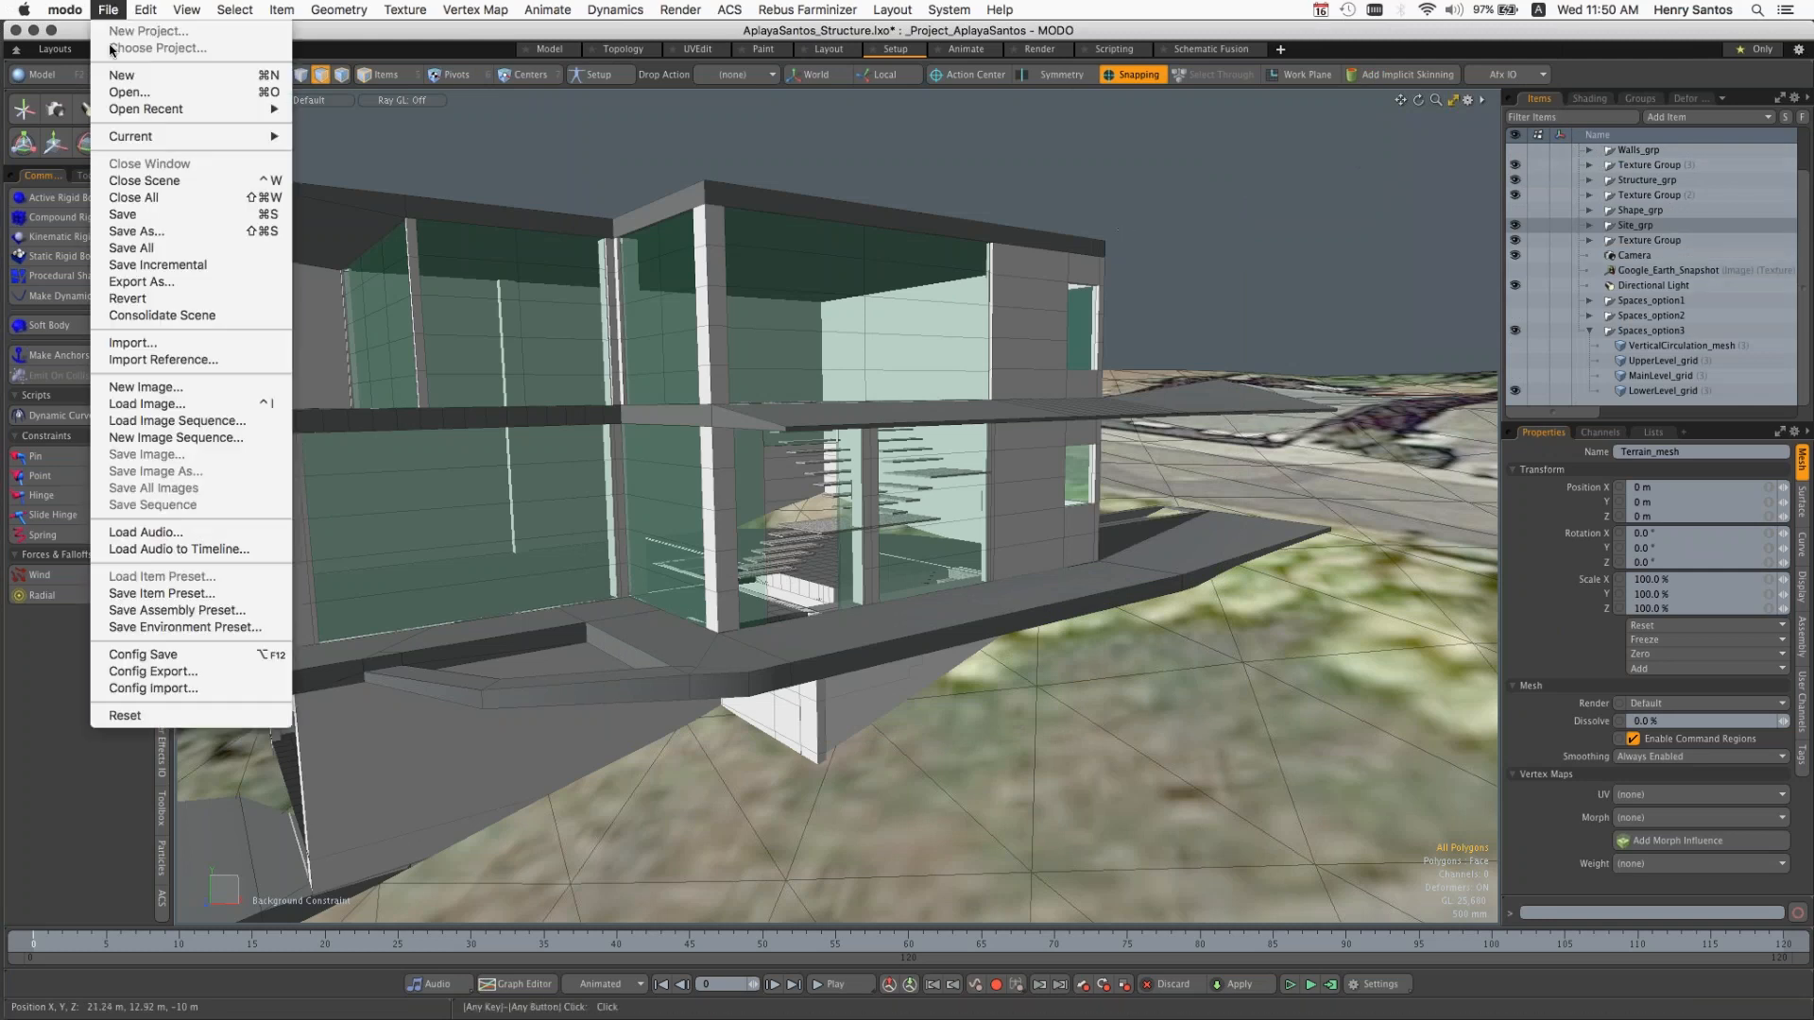
left_click(132, 198)
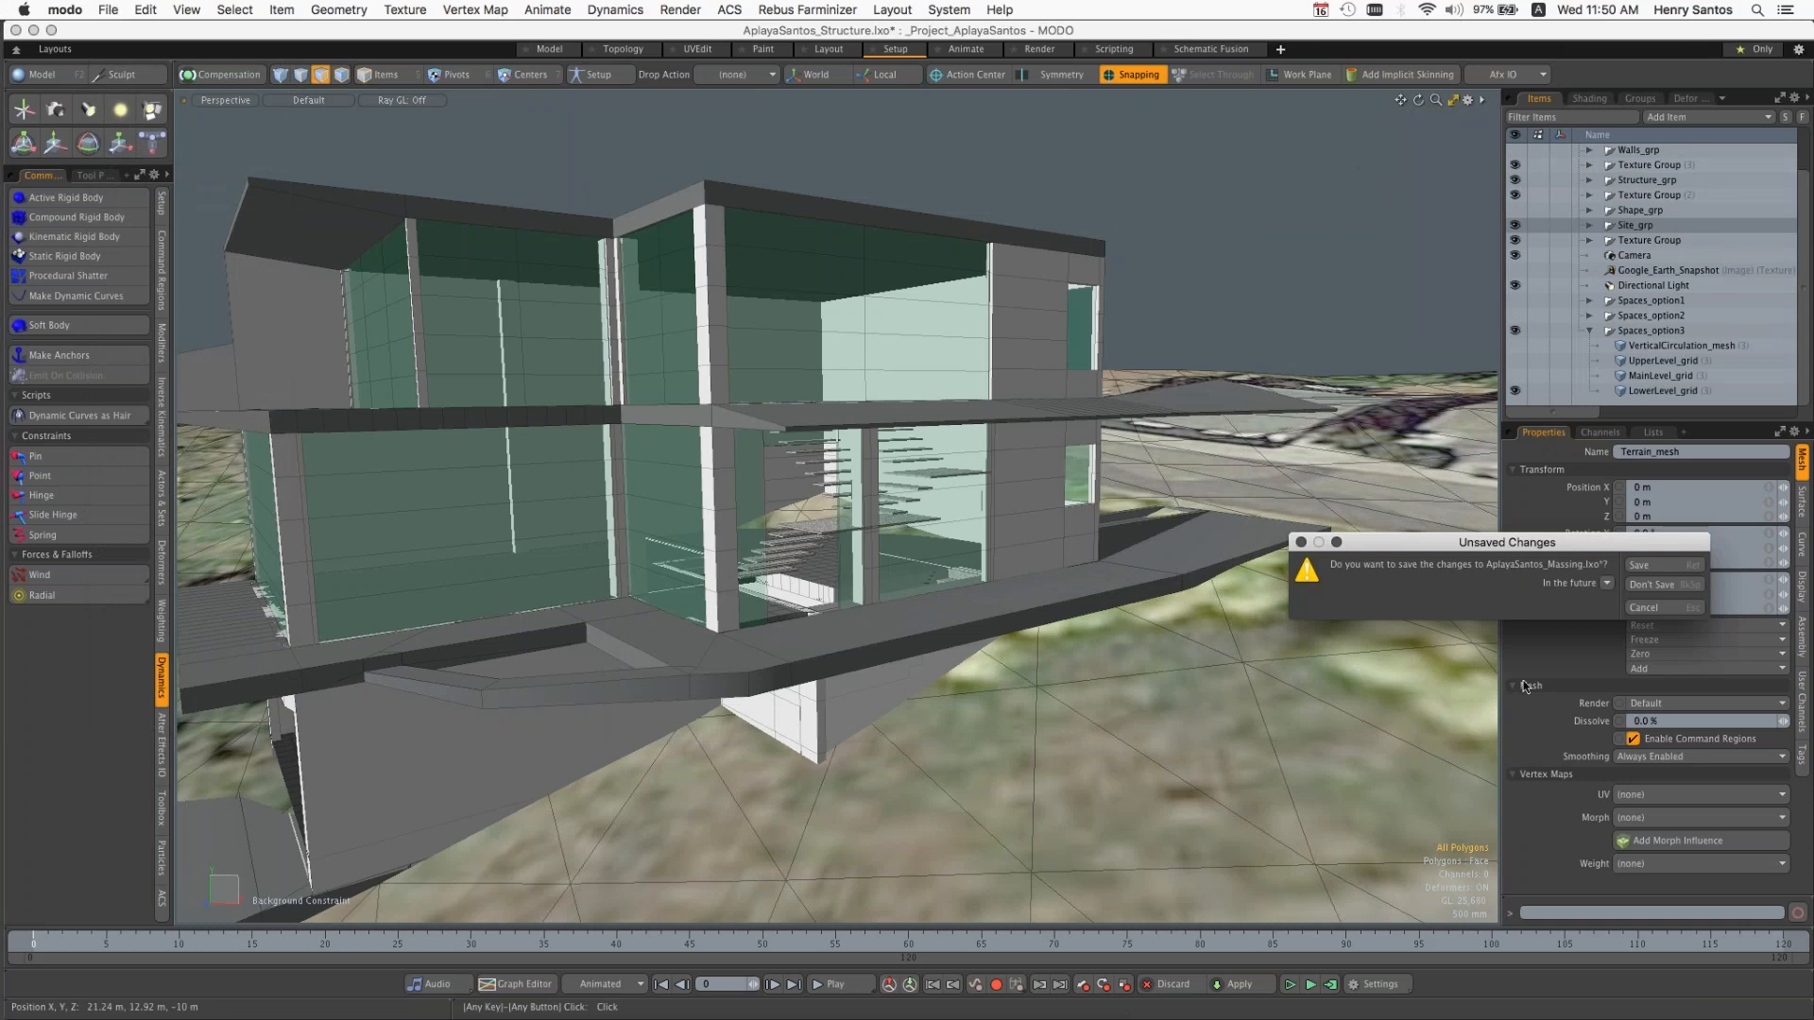
left_click(1663, 584)
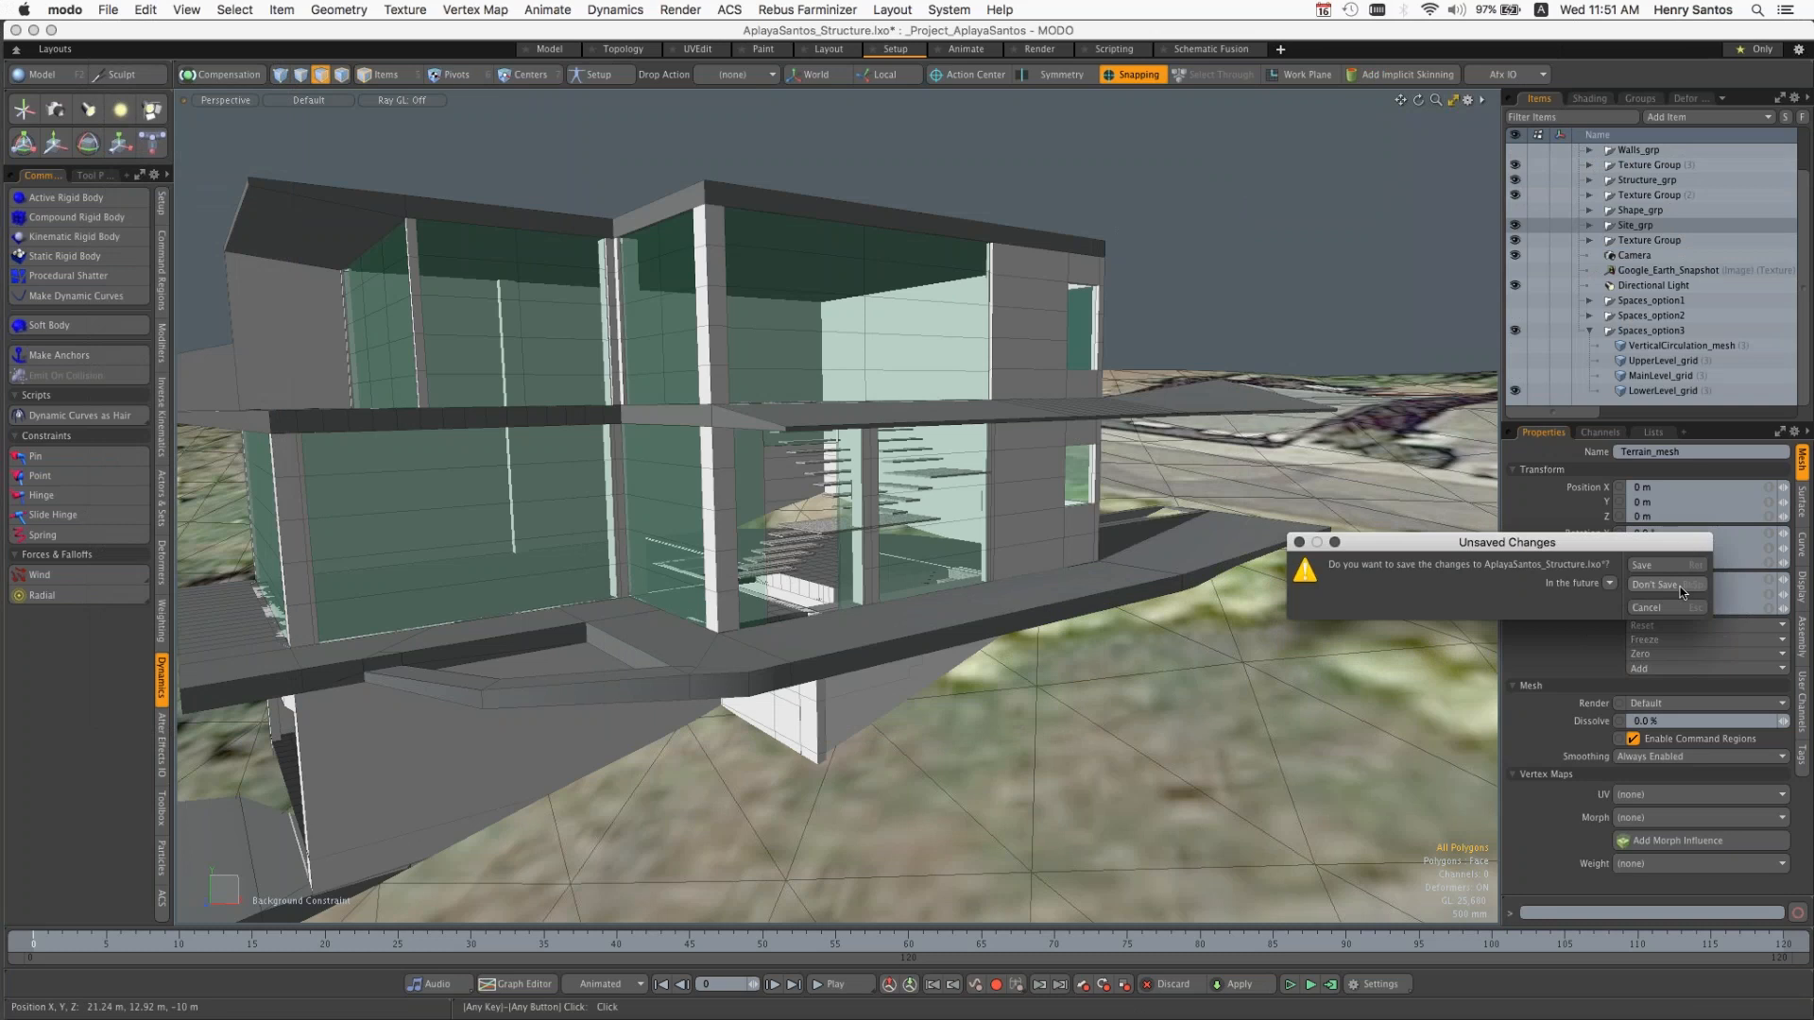
left_click(1674, 584)
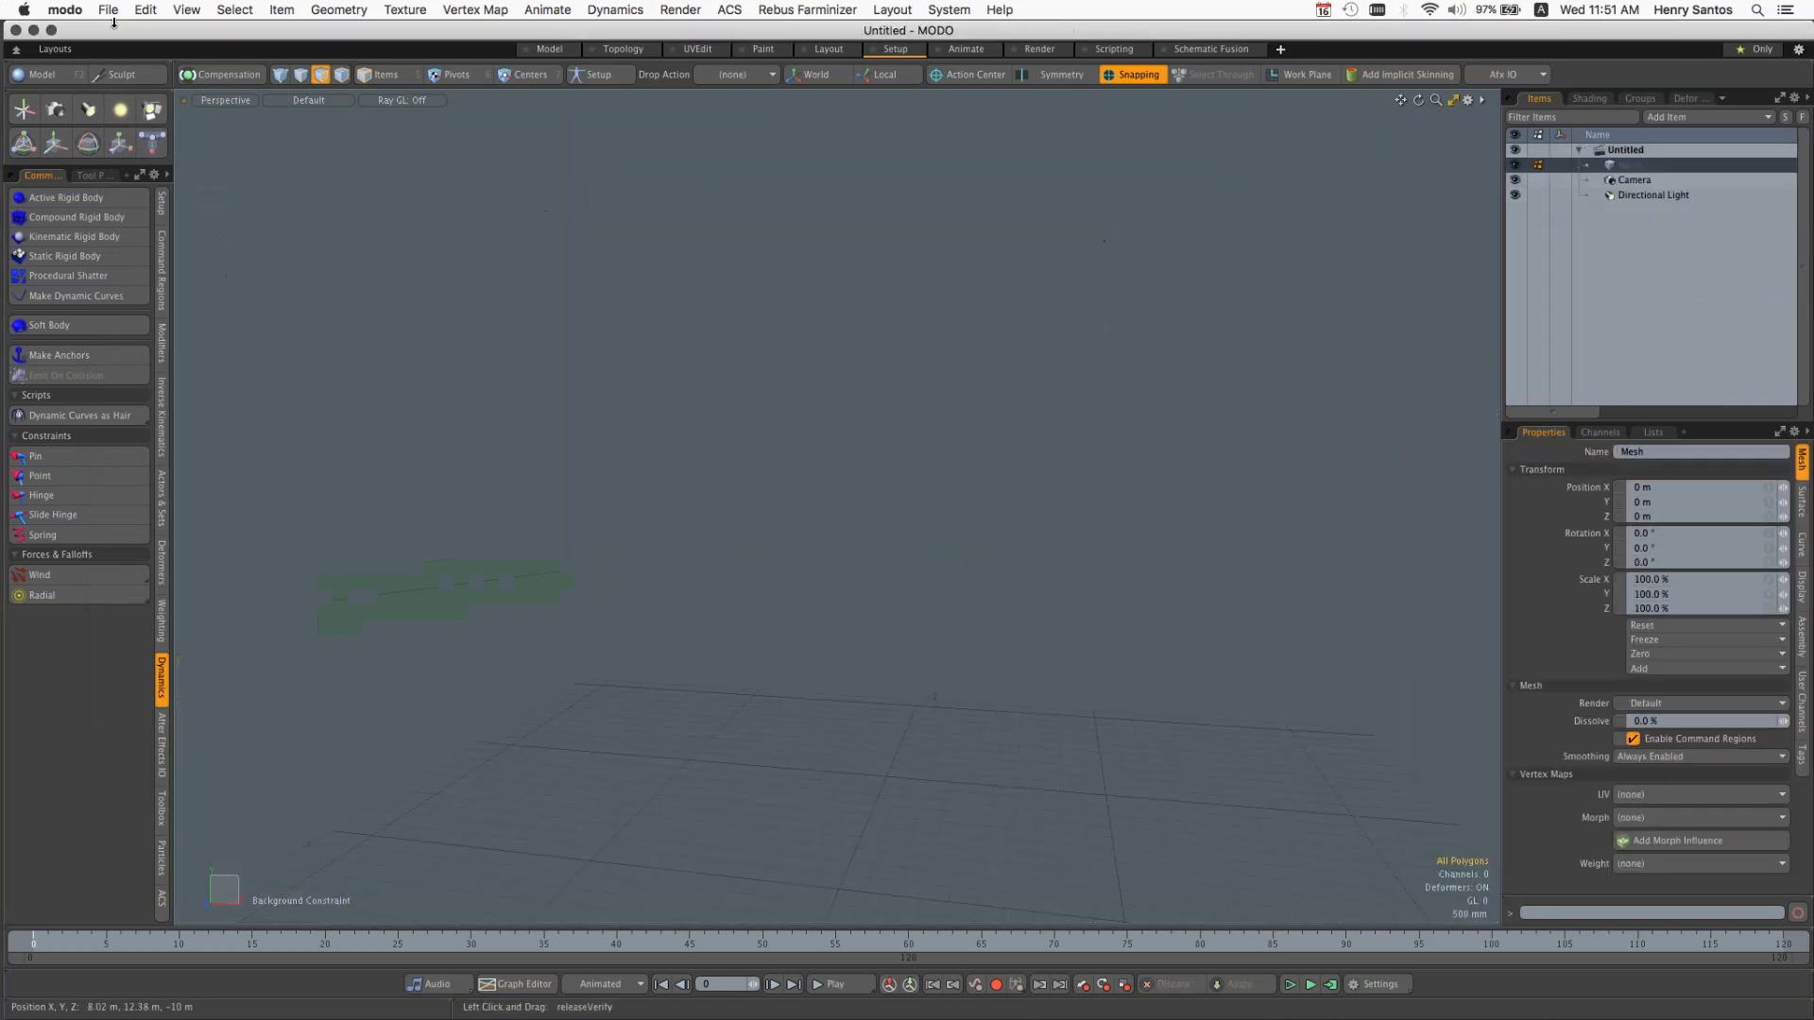
left_click(111, 11)
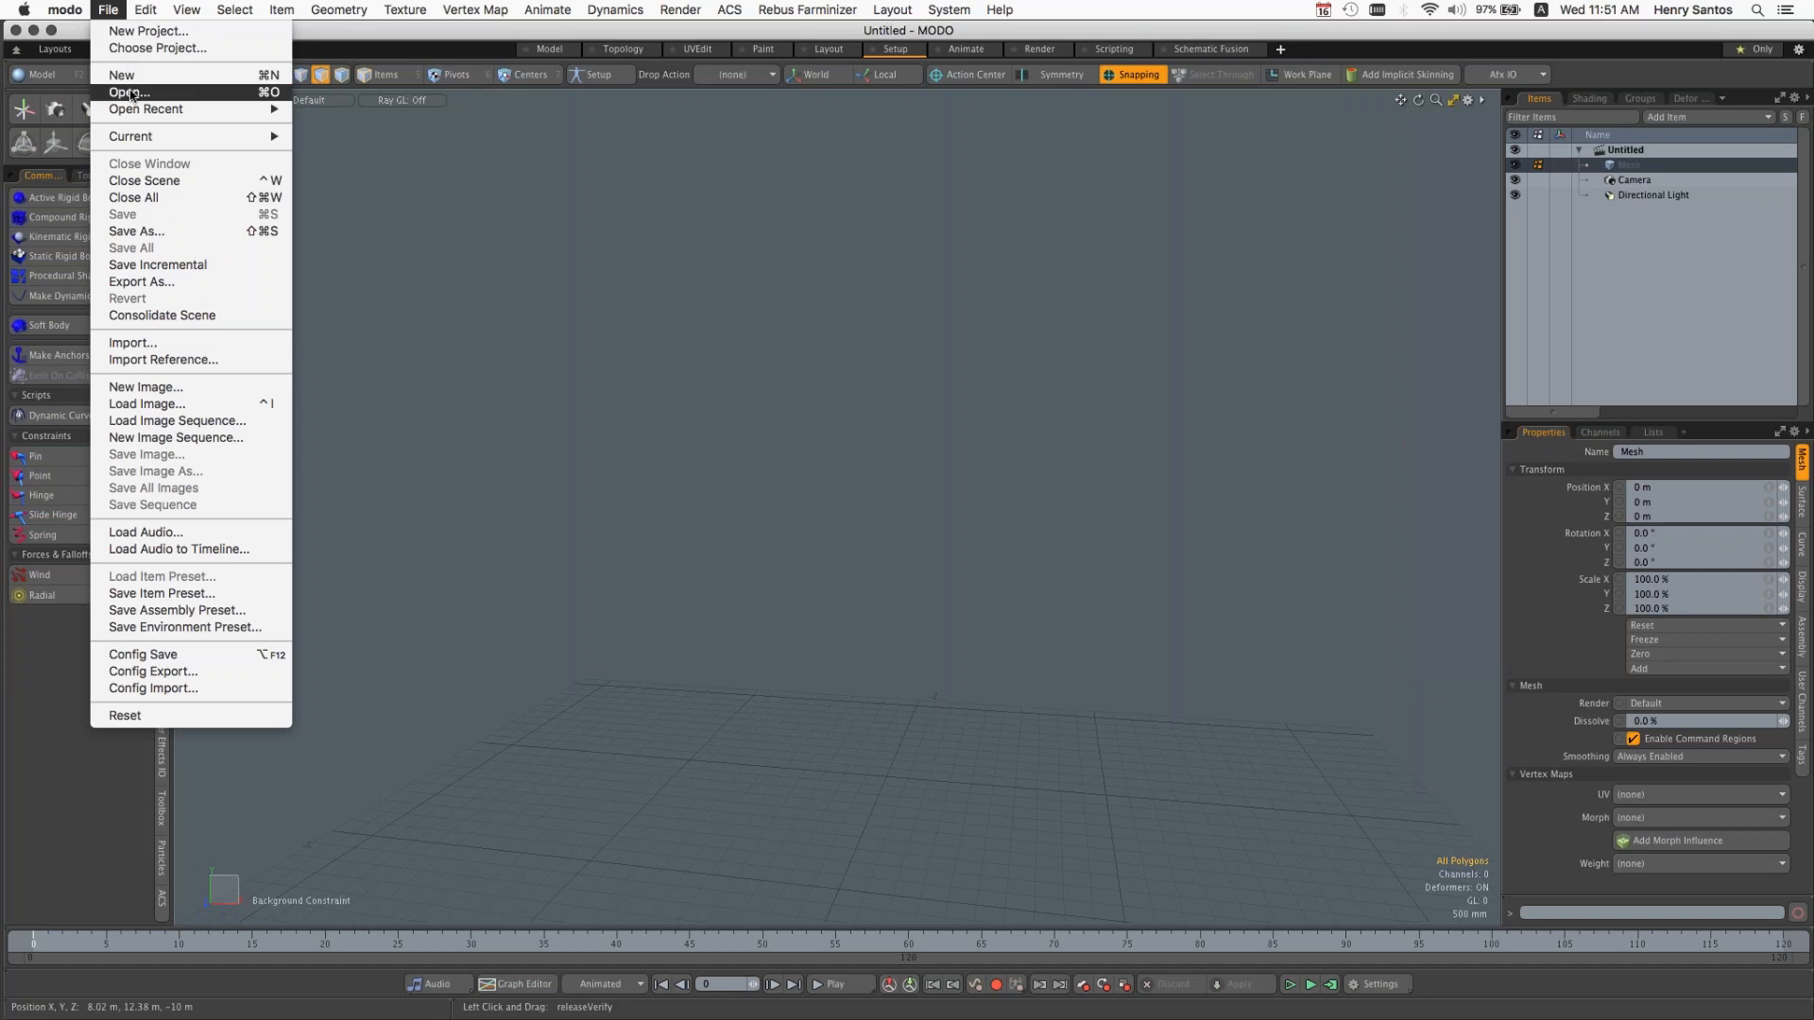
left_click(129, 94)
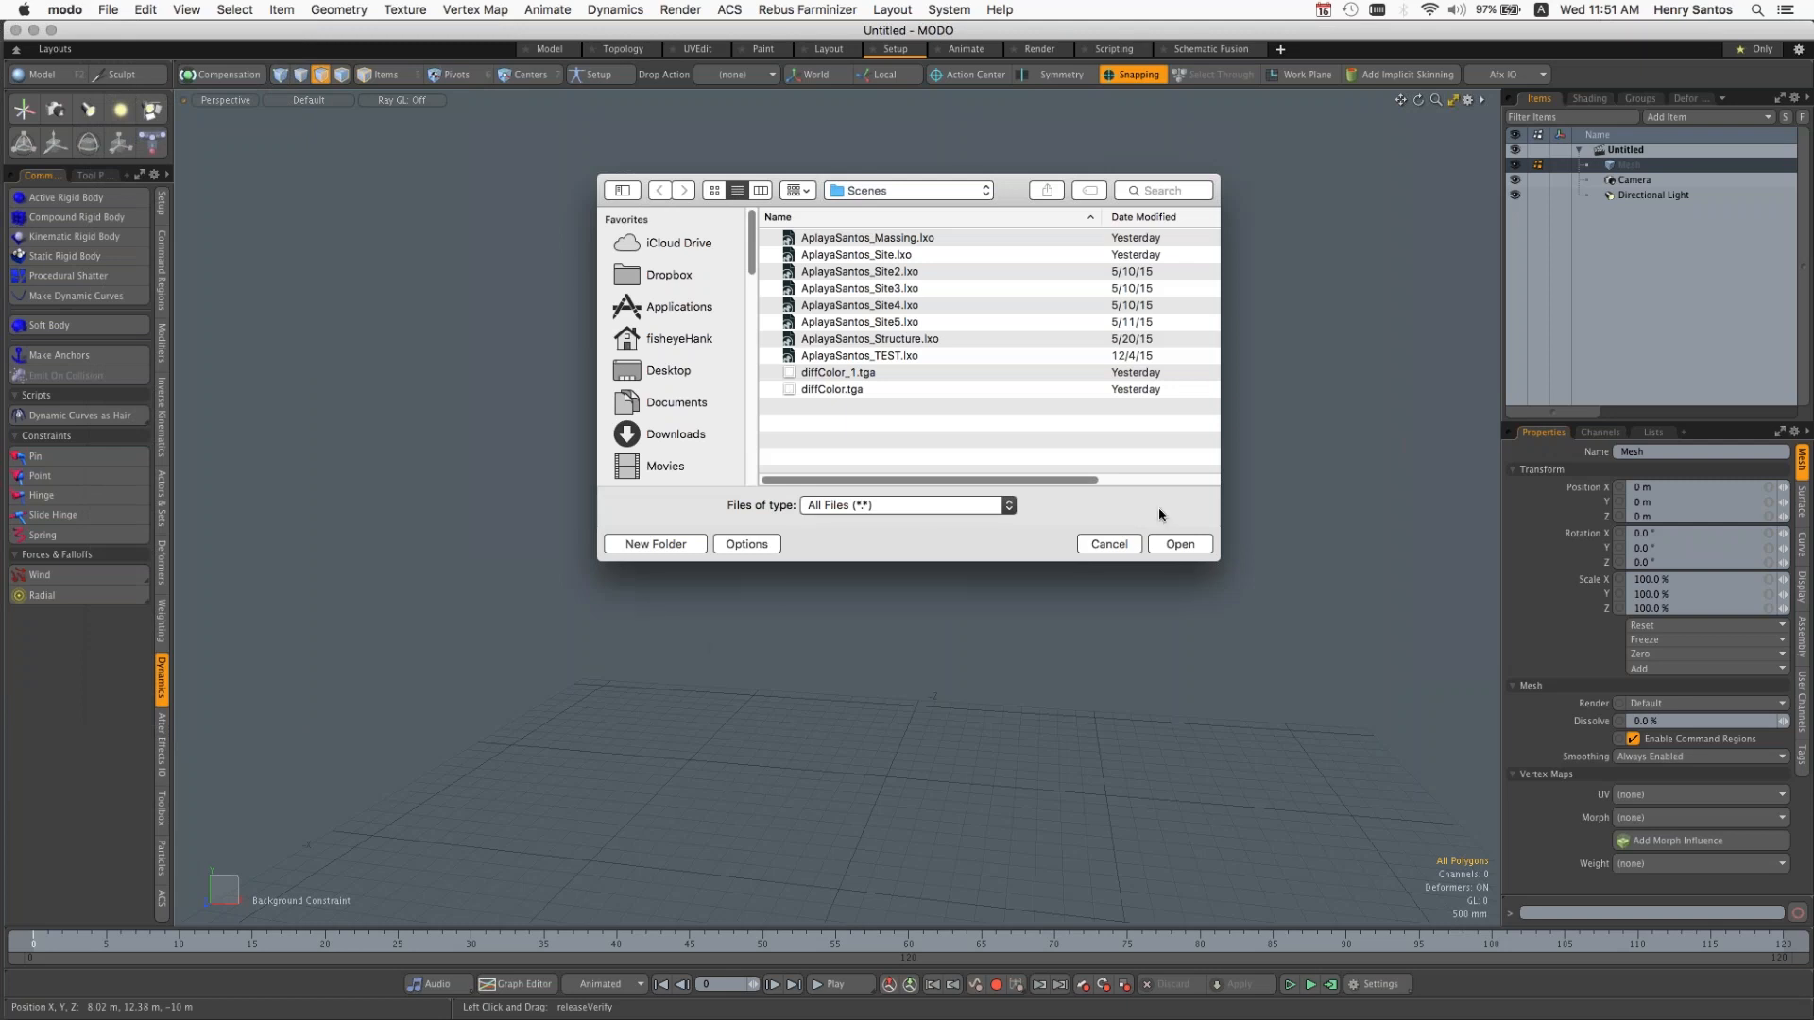
left_click(884, 190)
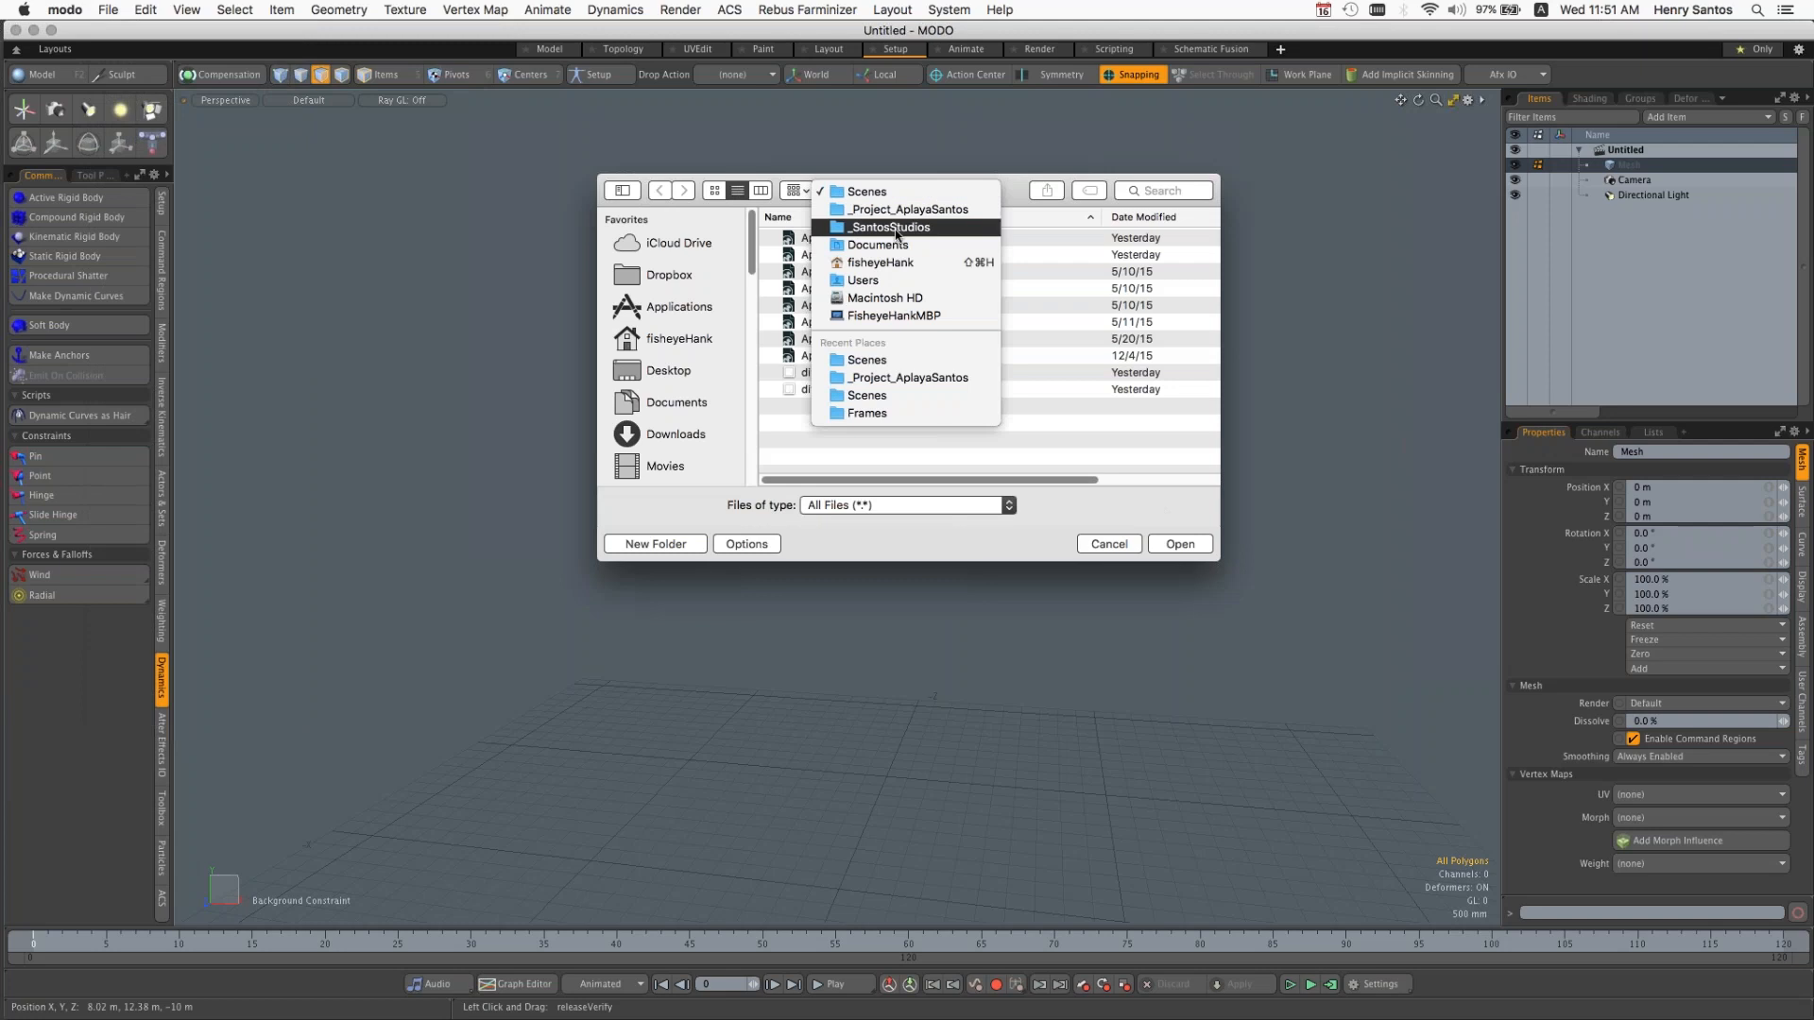
left_click(893, 226)
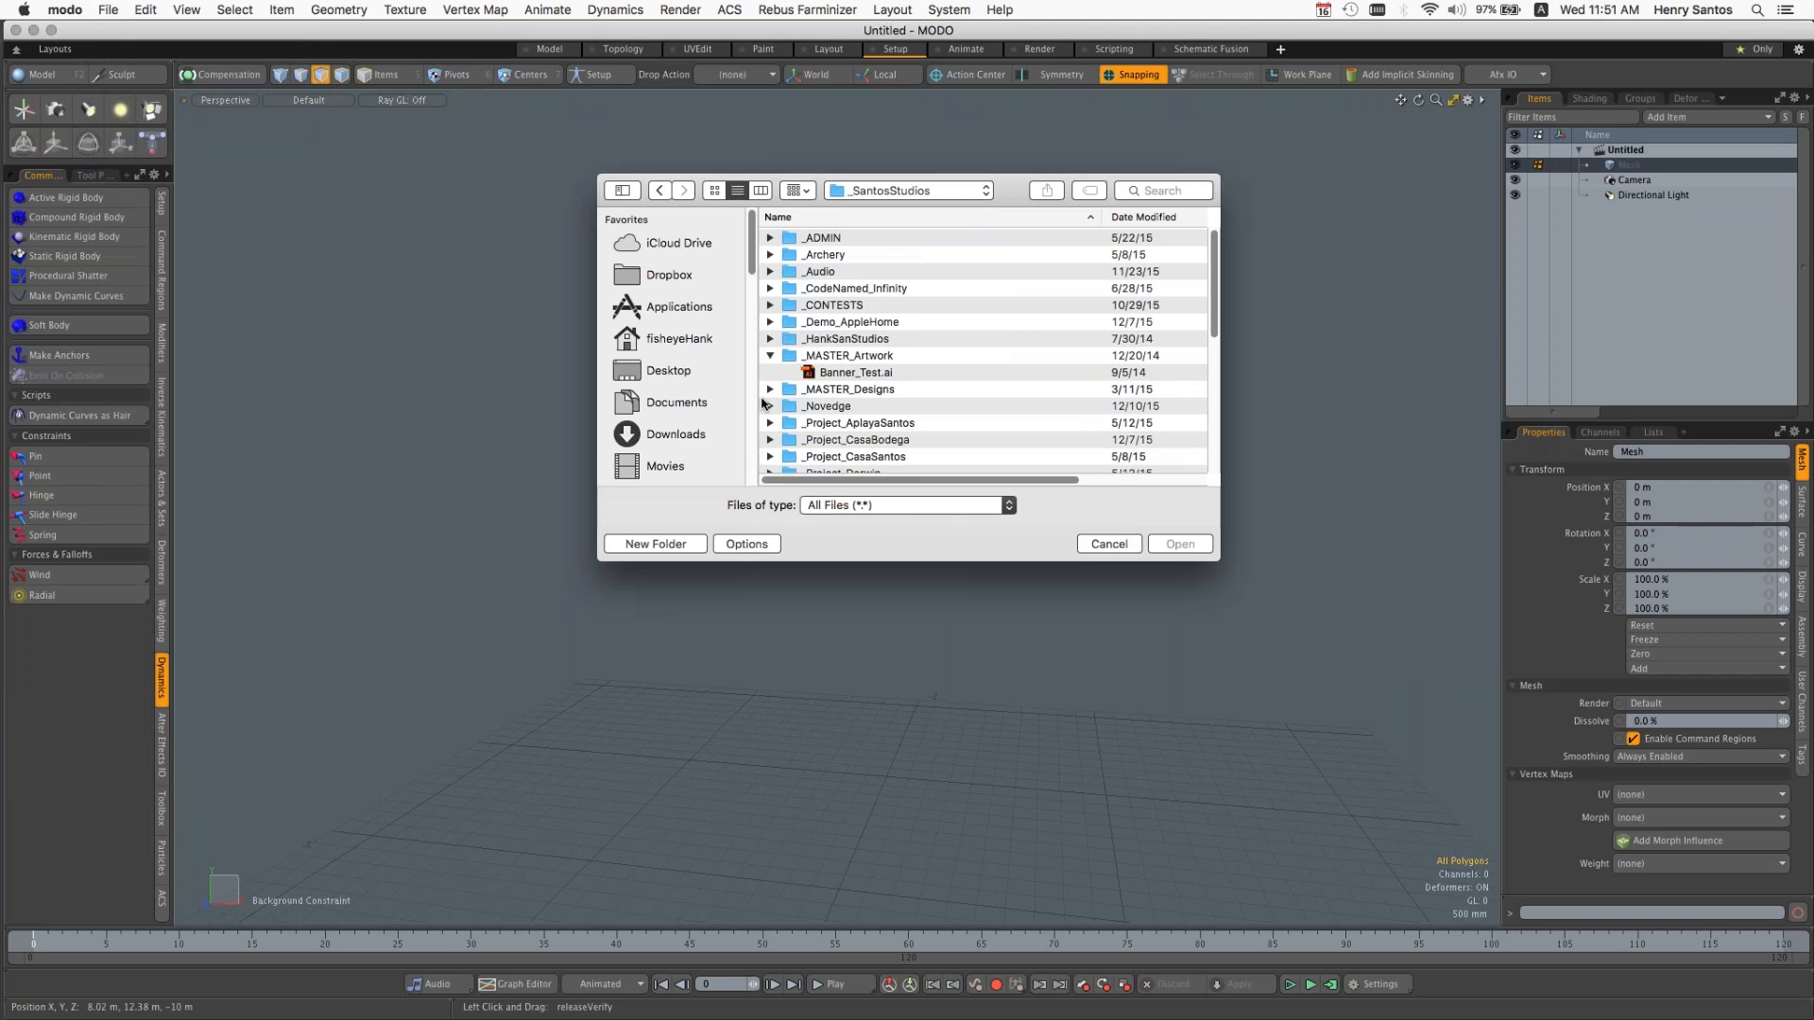
scroll(866, 395, "down", 5)
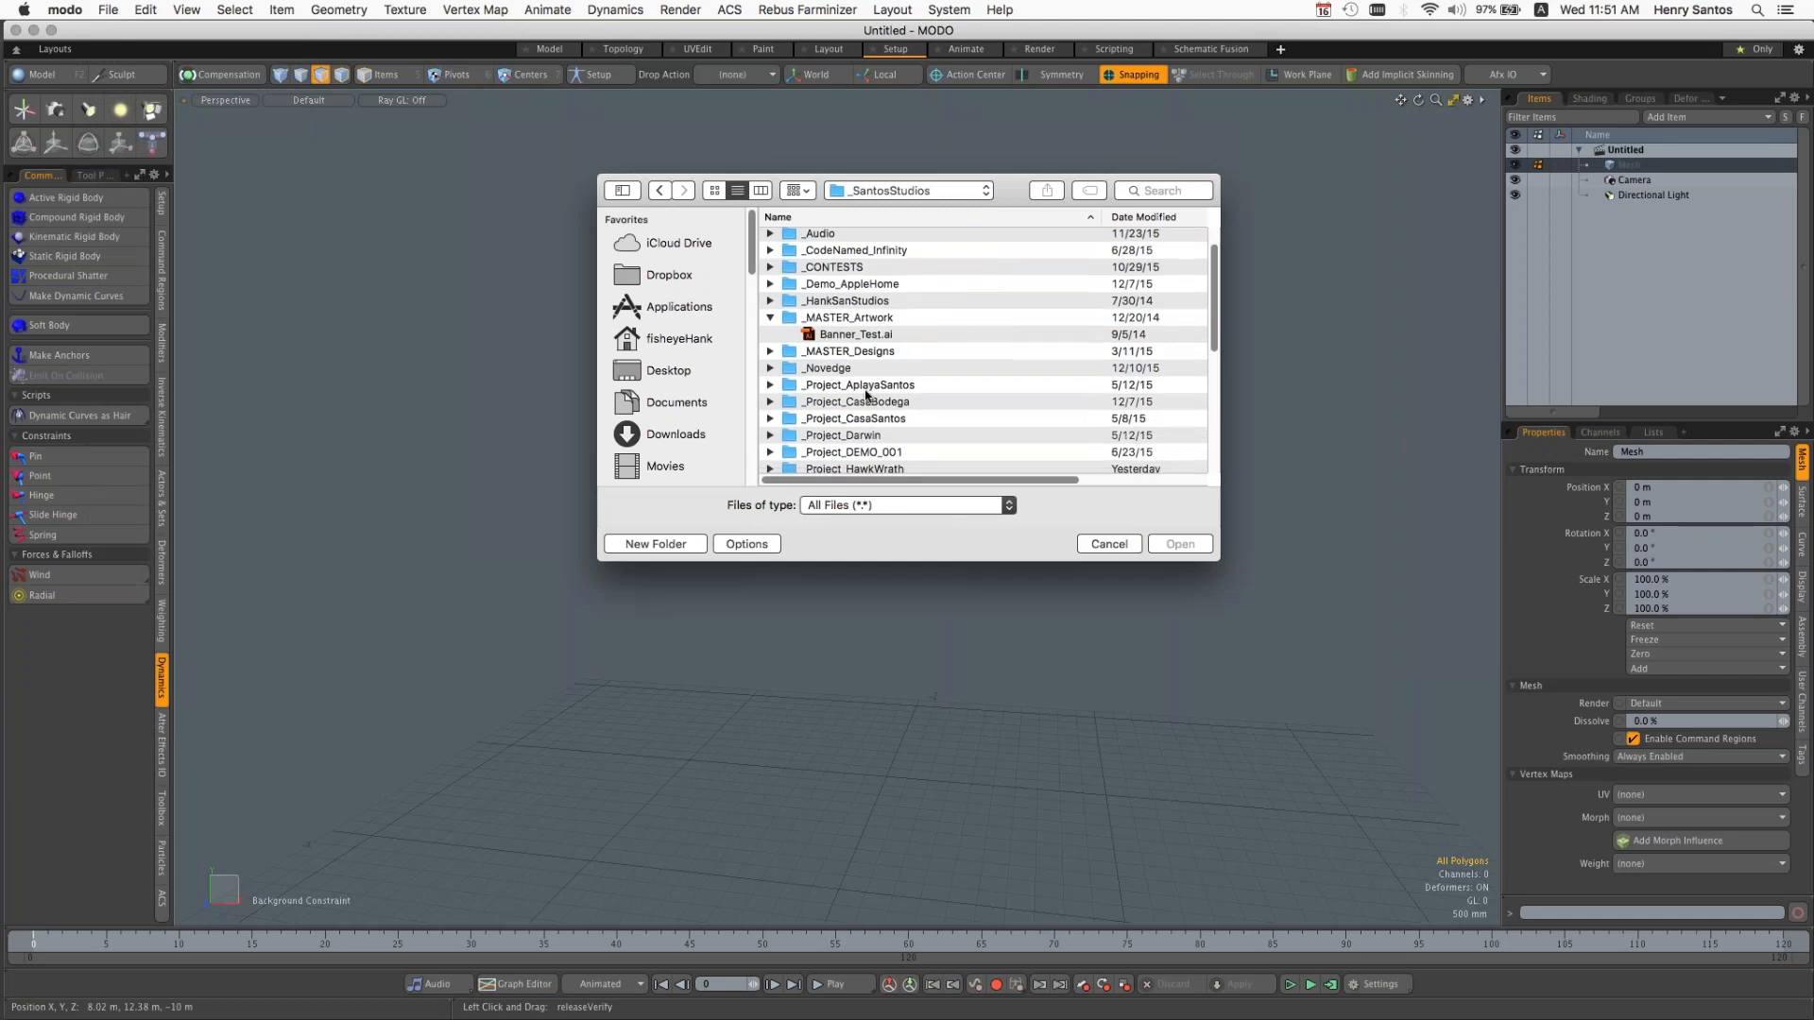
left_click(837, 278)
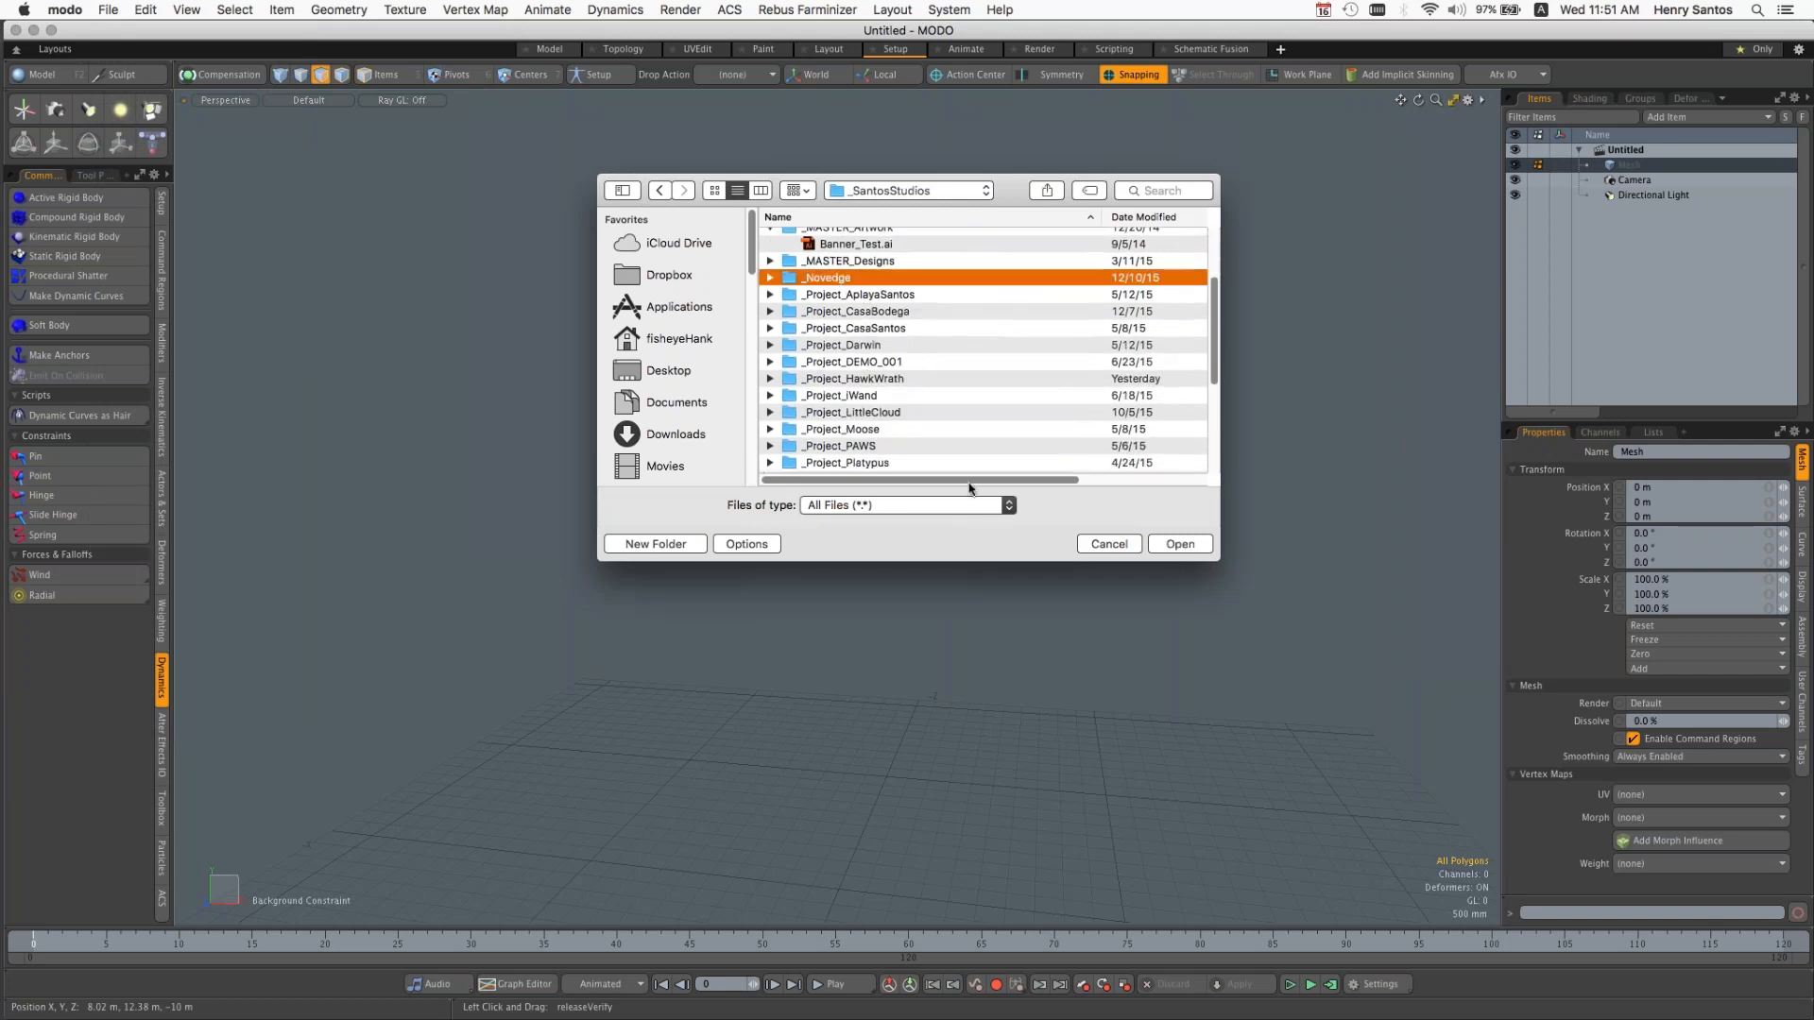
left_click(1180, 543)
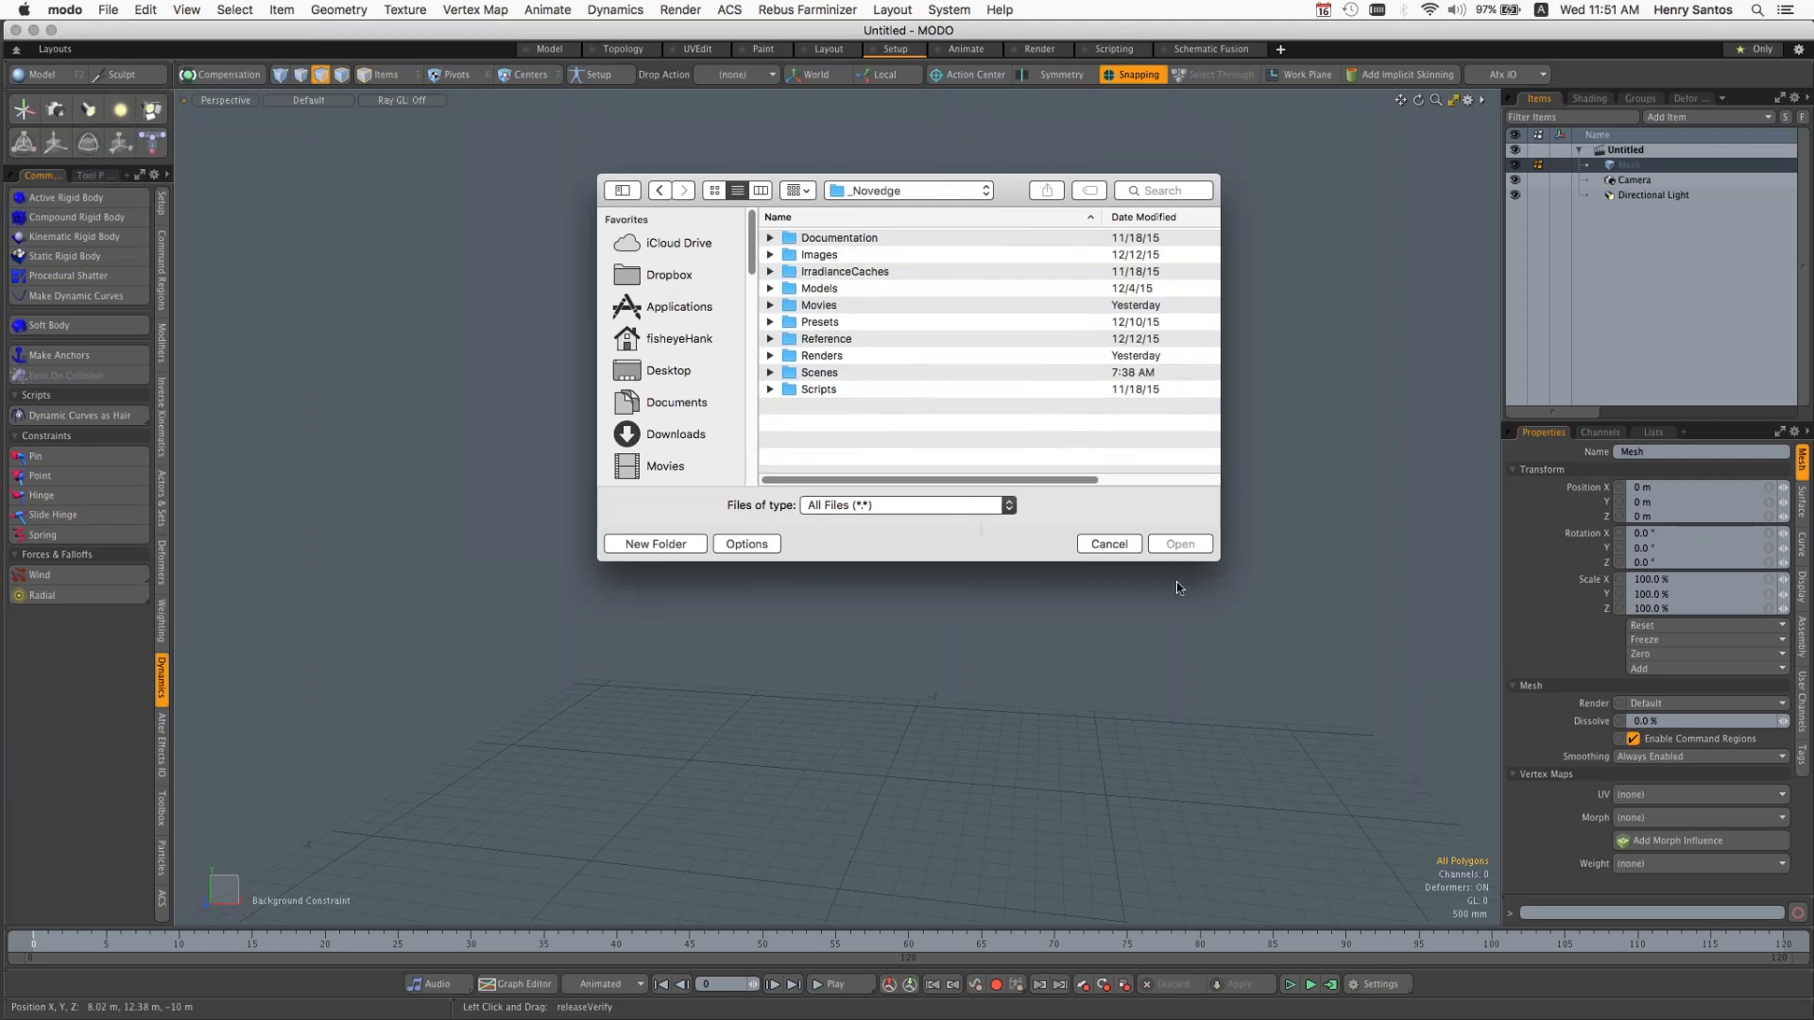
left_click(896, 190)
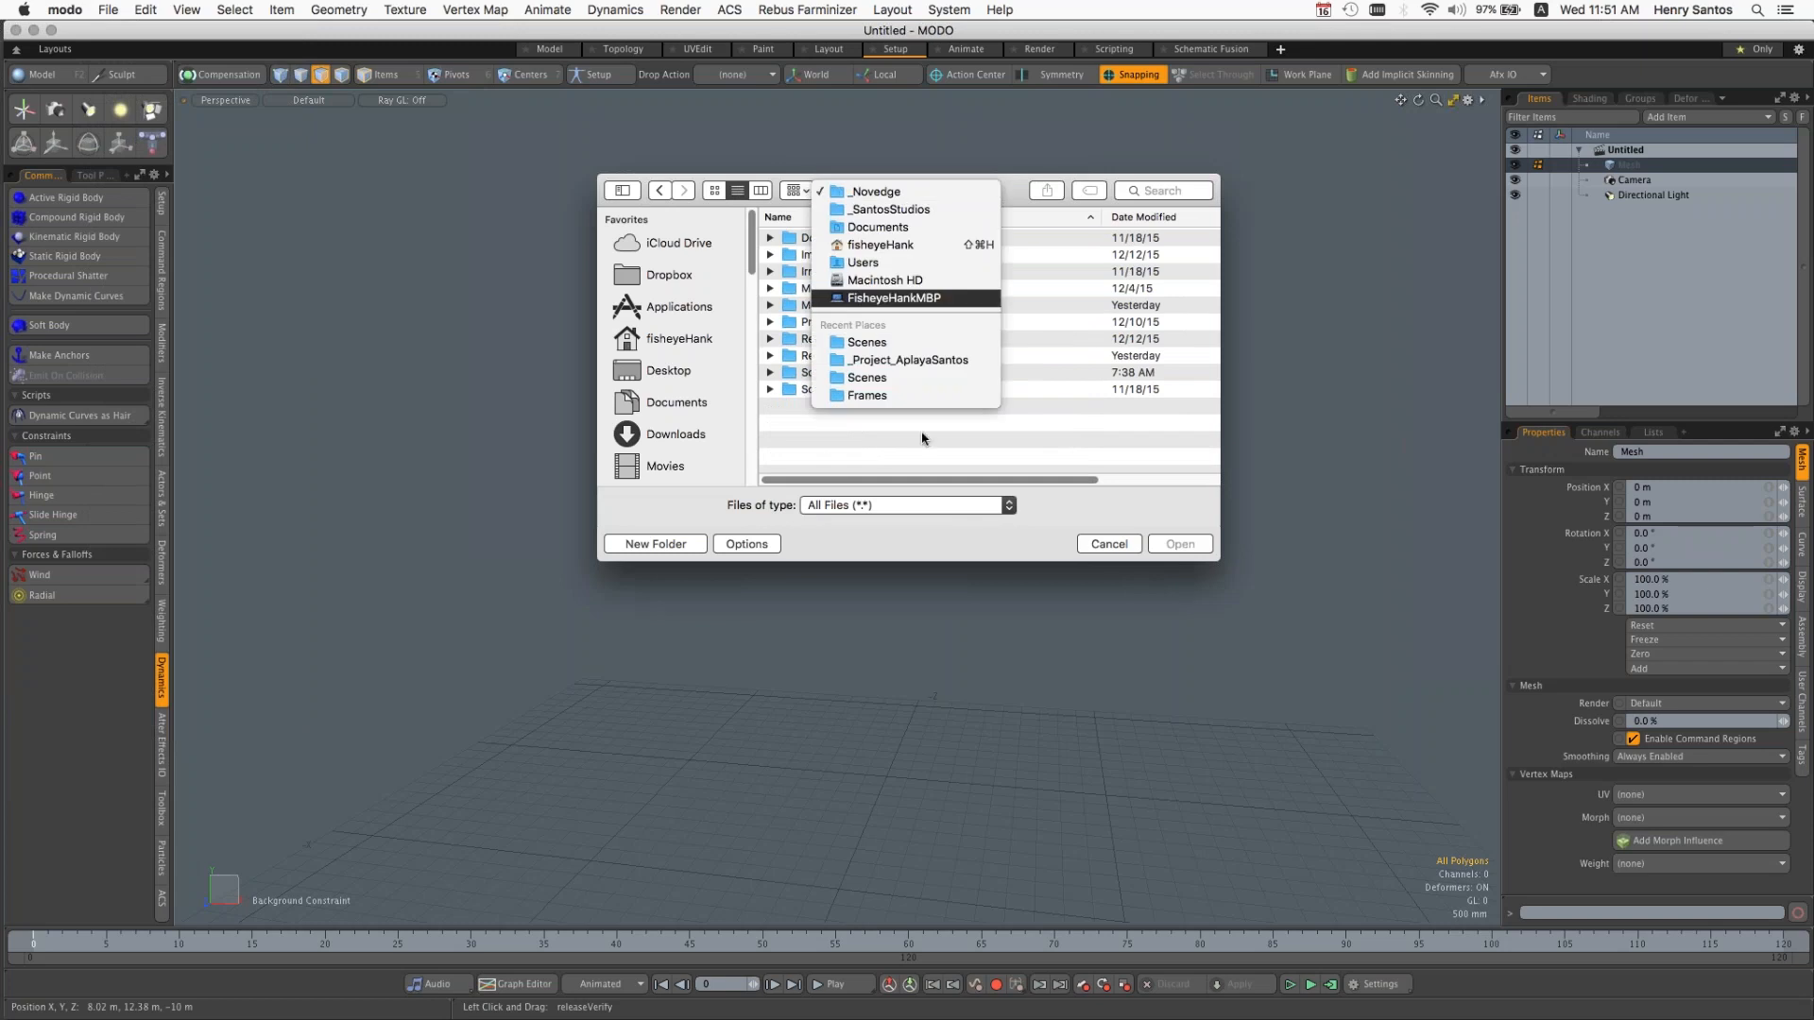
left_click(1117, 552)
left_click(1111, 547)
Step: Set _Novedge as the current project and open its scene WIP_Novedge_MFuse_BldgEnvlp1.lxo
left_click(108, 9)
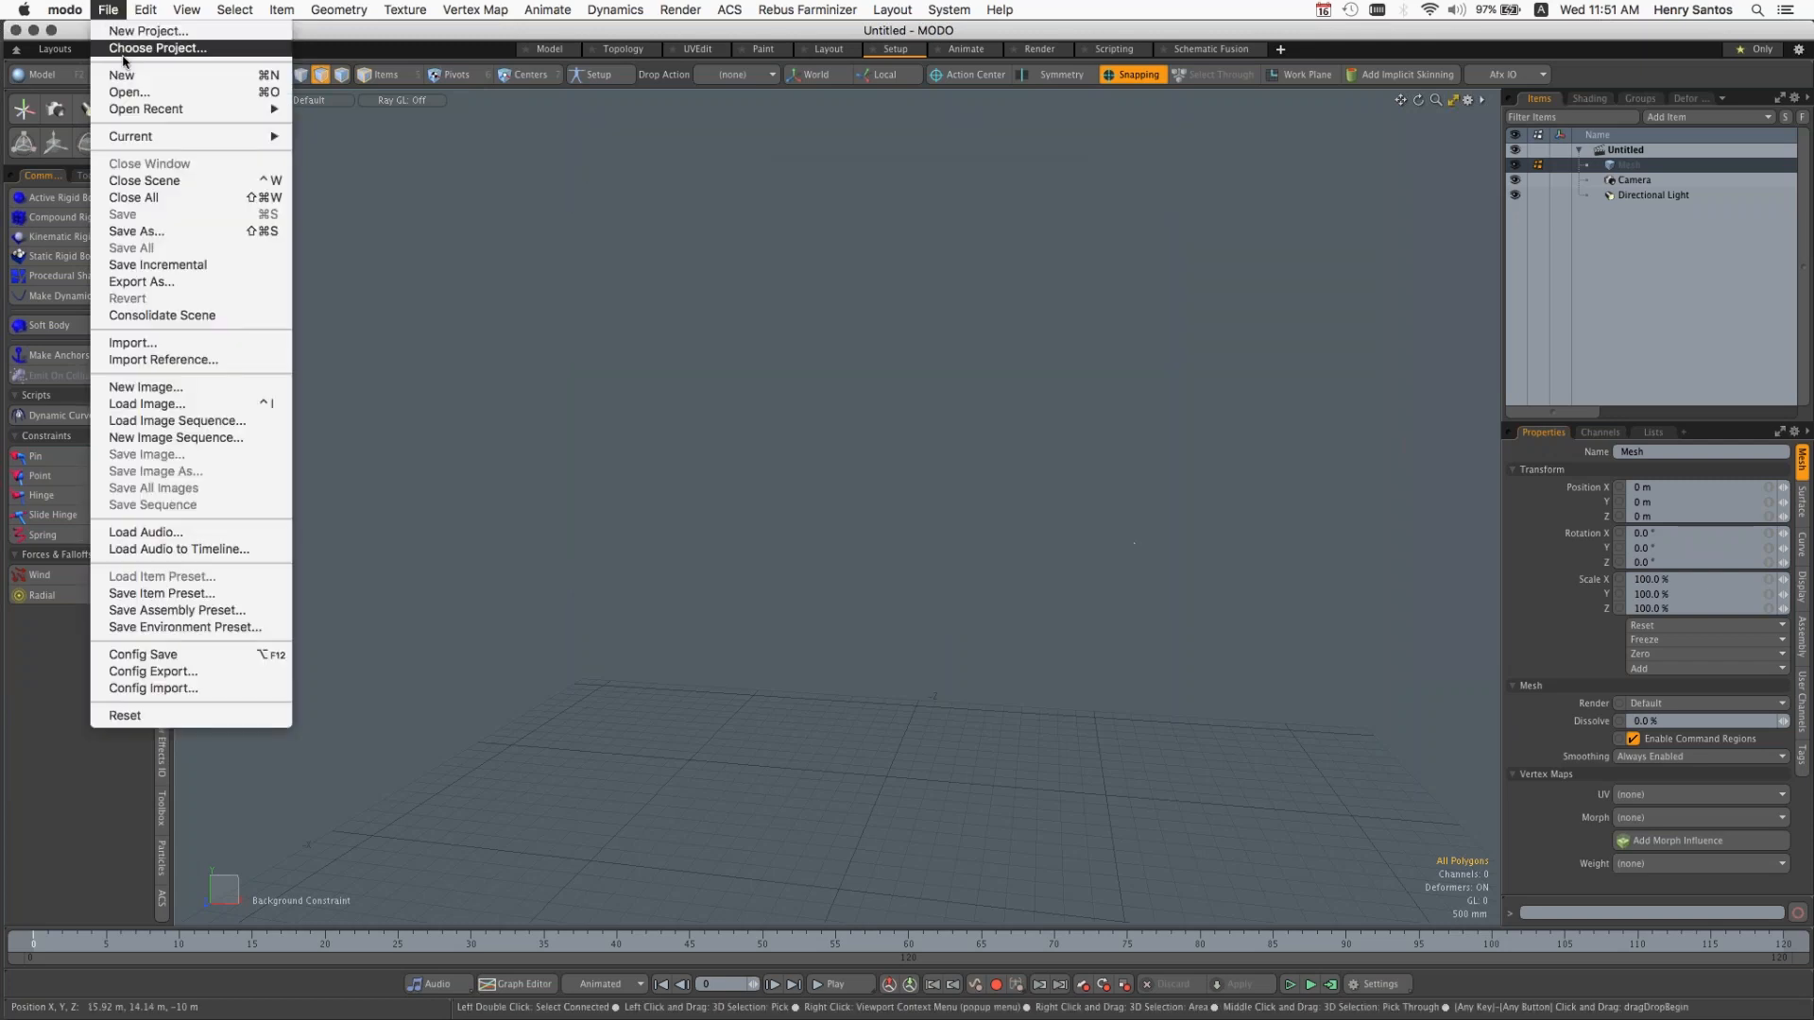
left_click(132, 48)
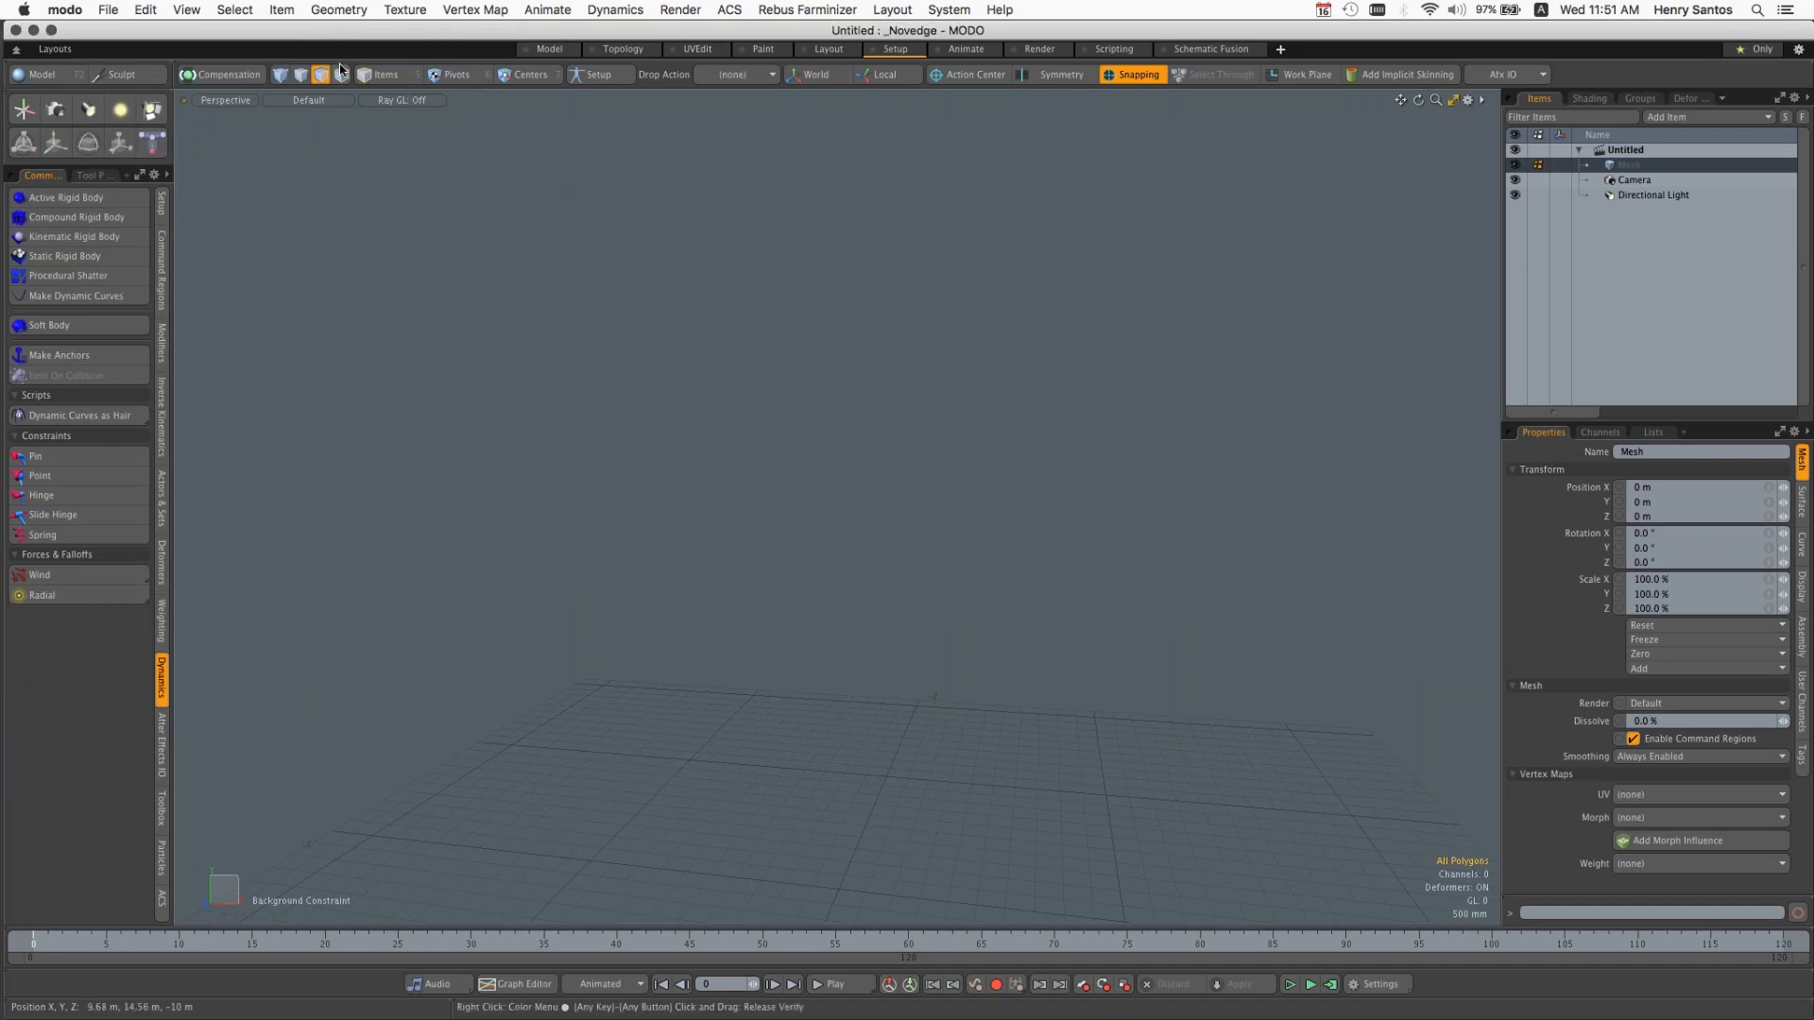
left_click(107, 12)
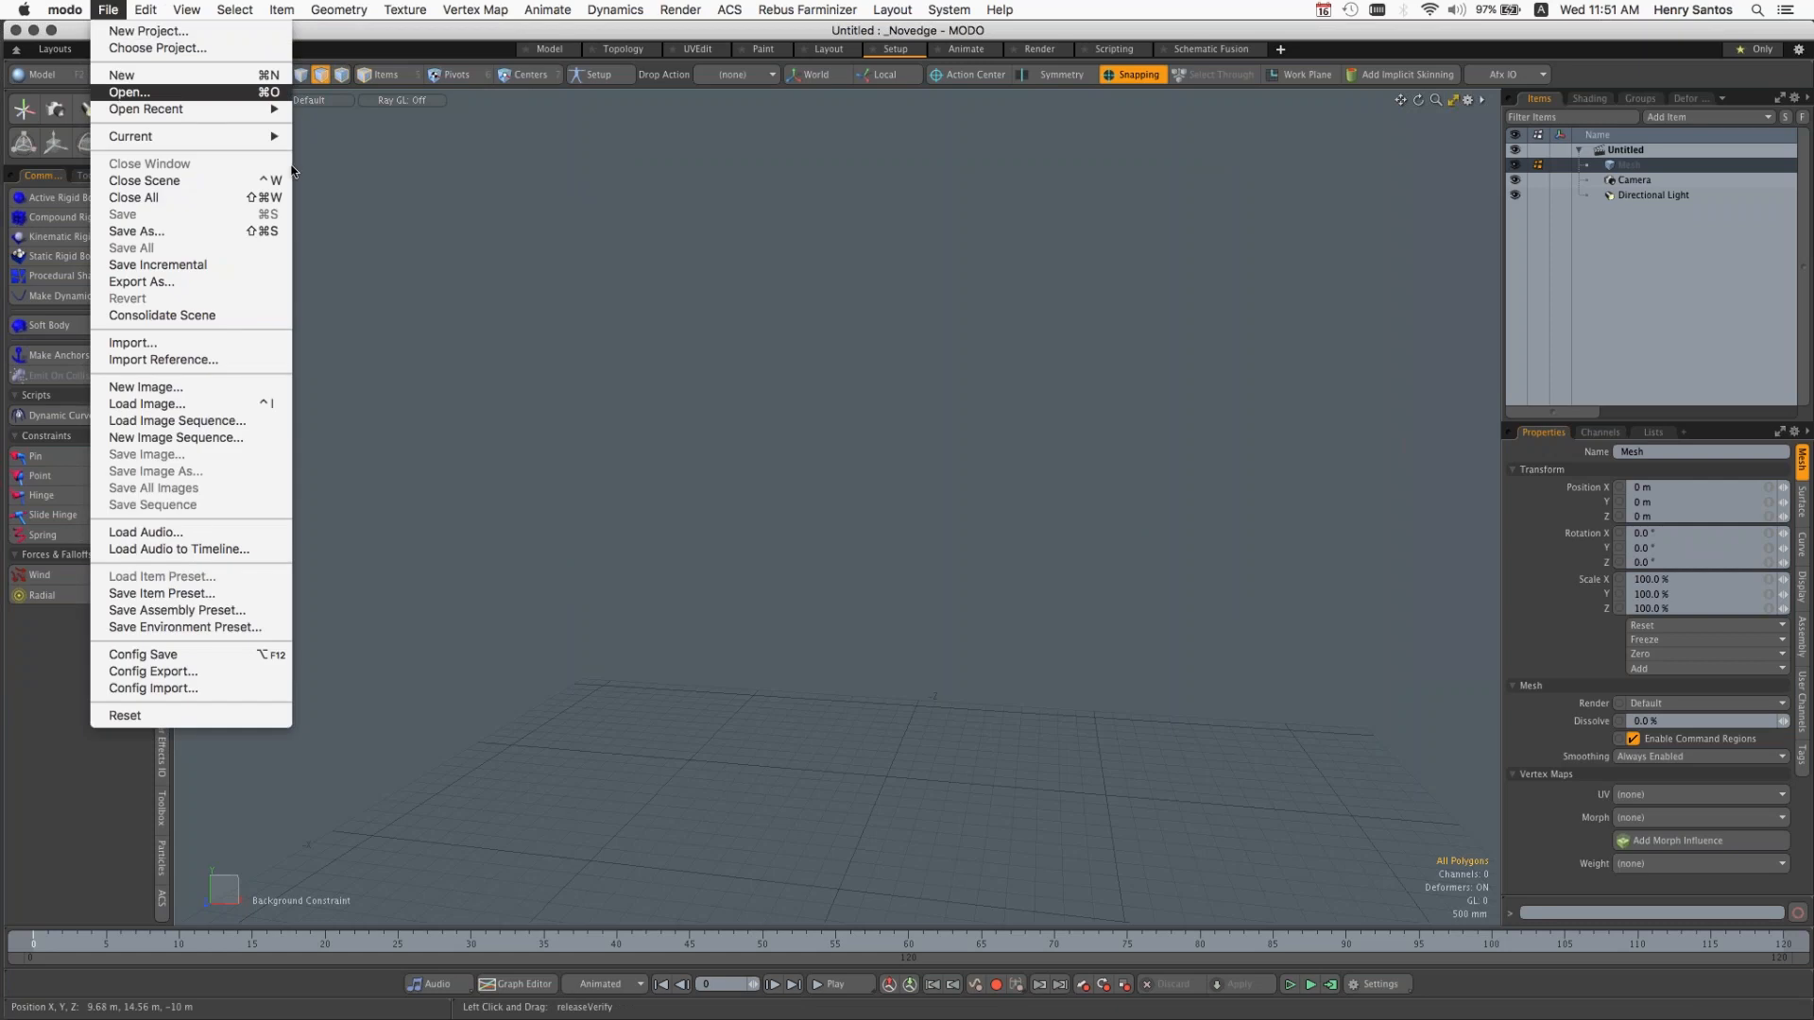
left_click(142, 93)
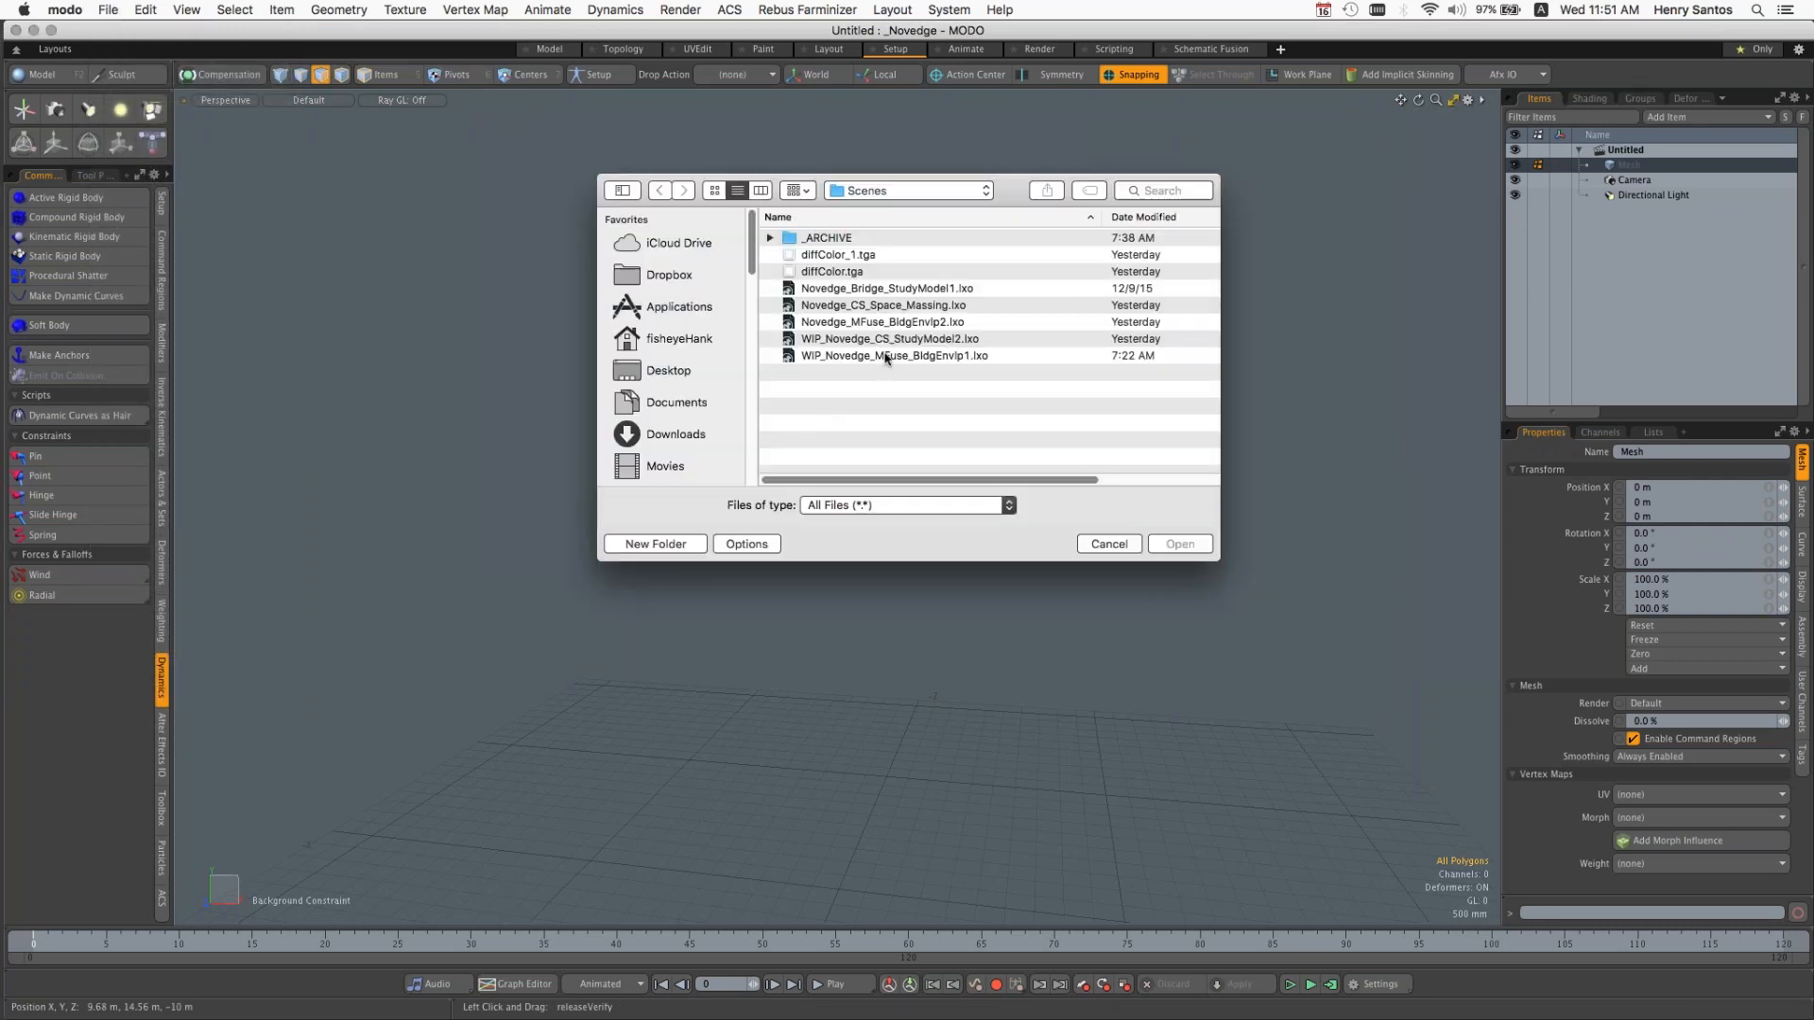
left_click(902, 340)
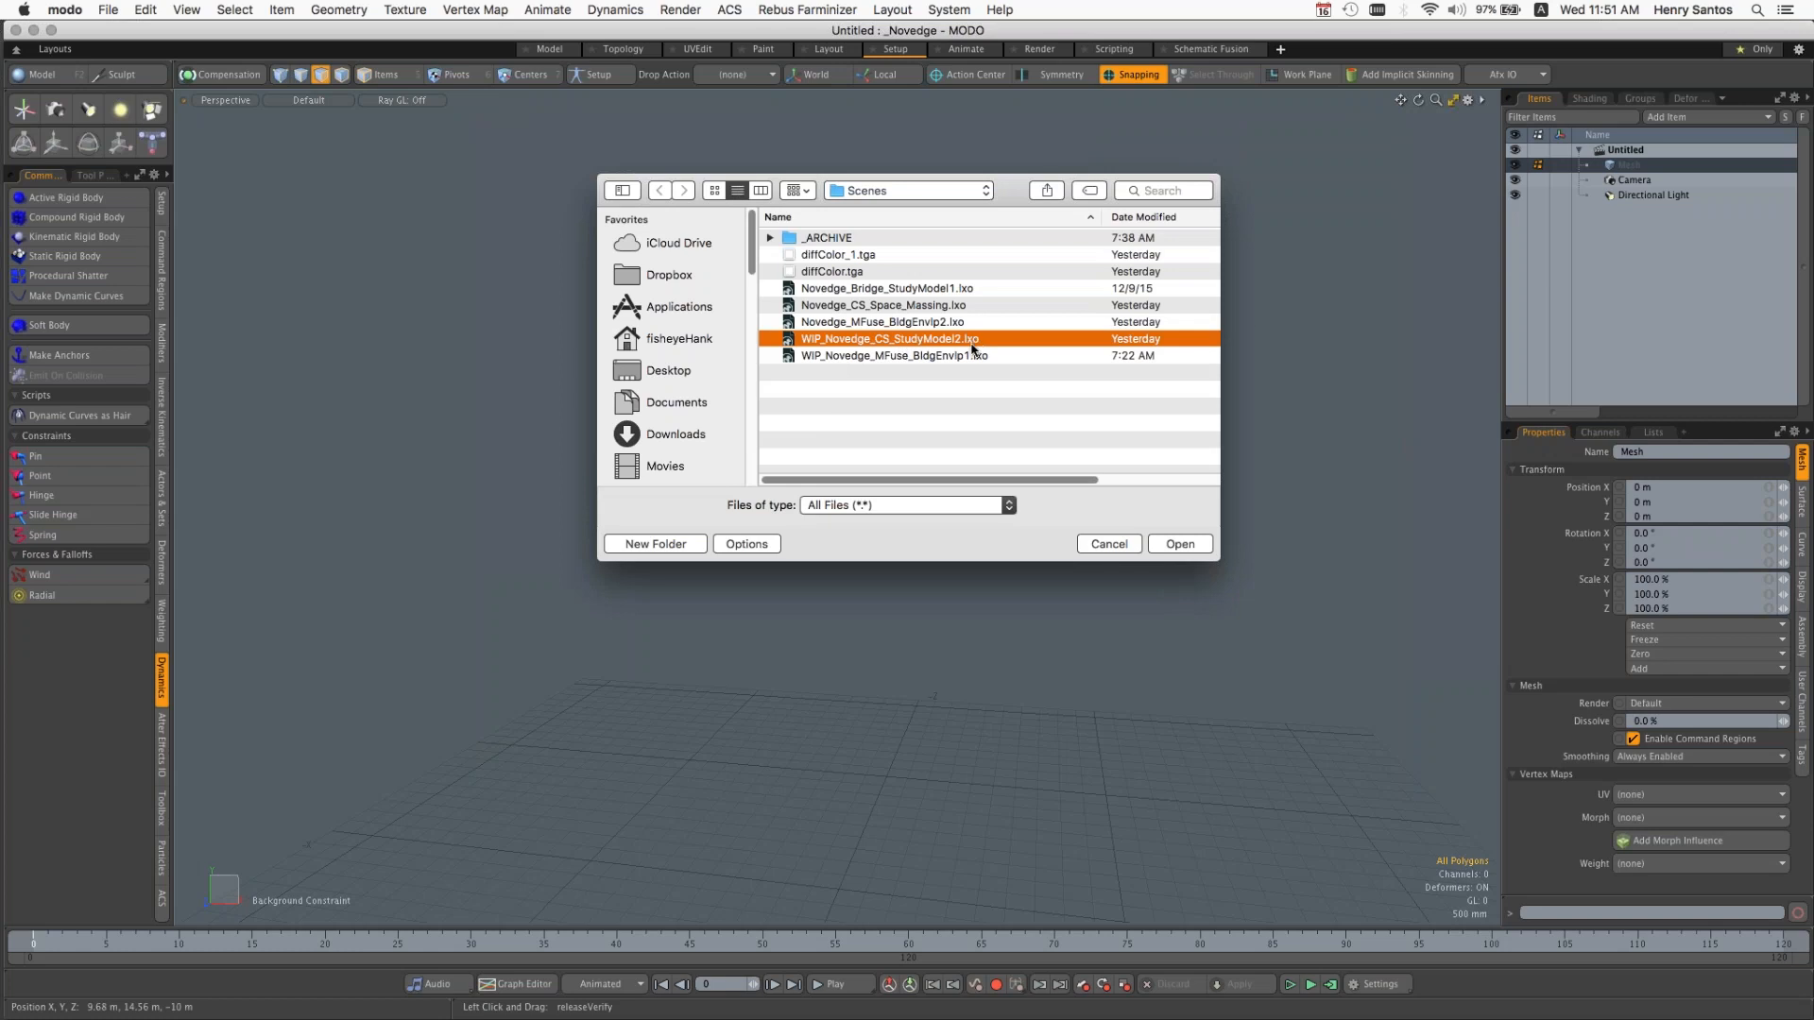
left_click(945, 359)
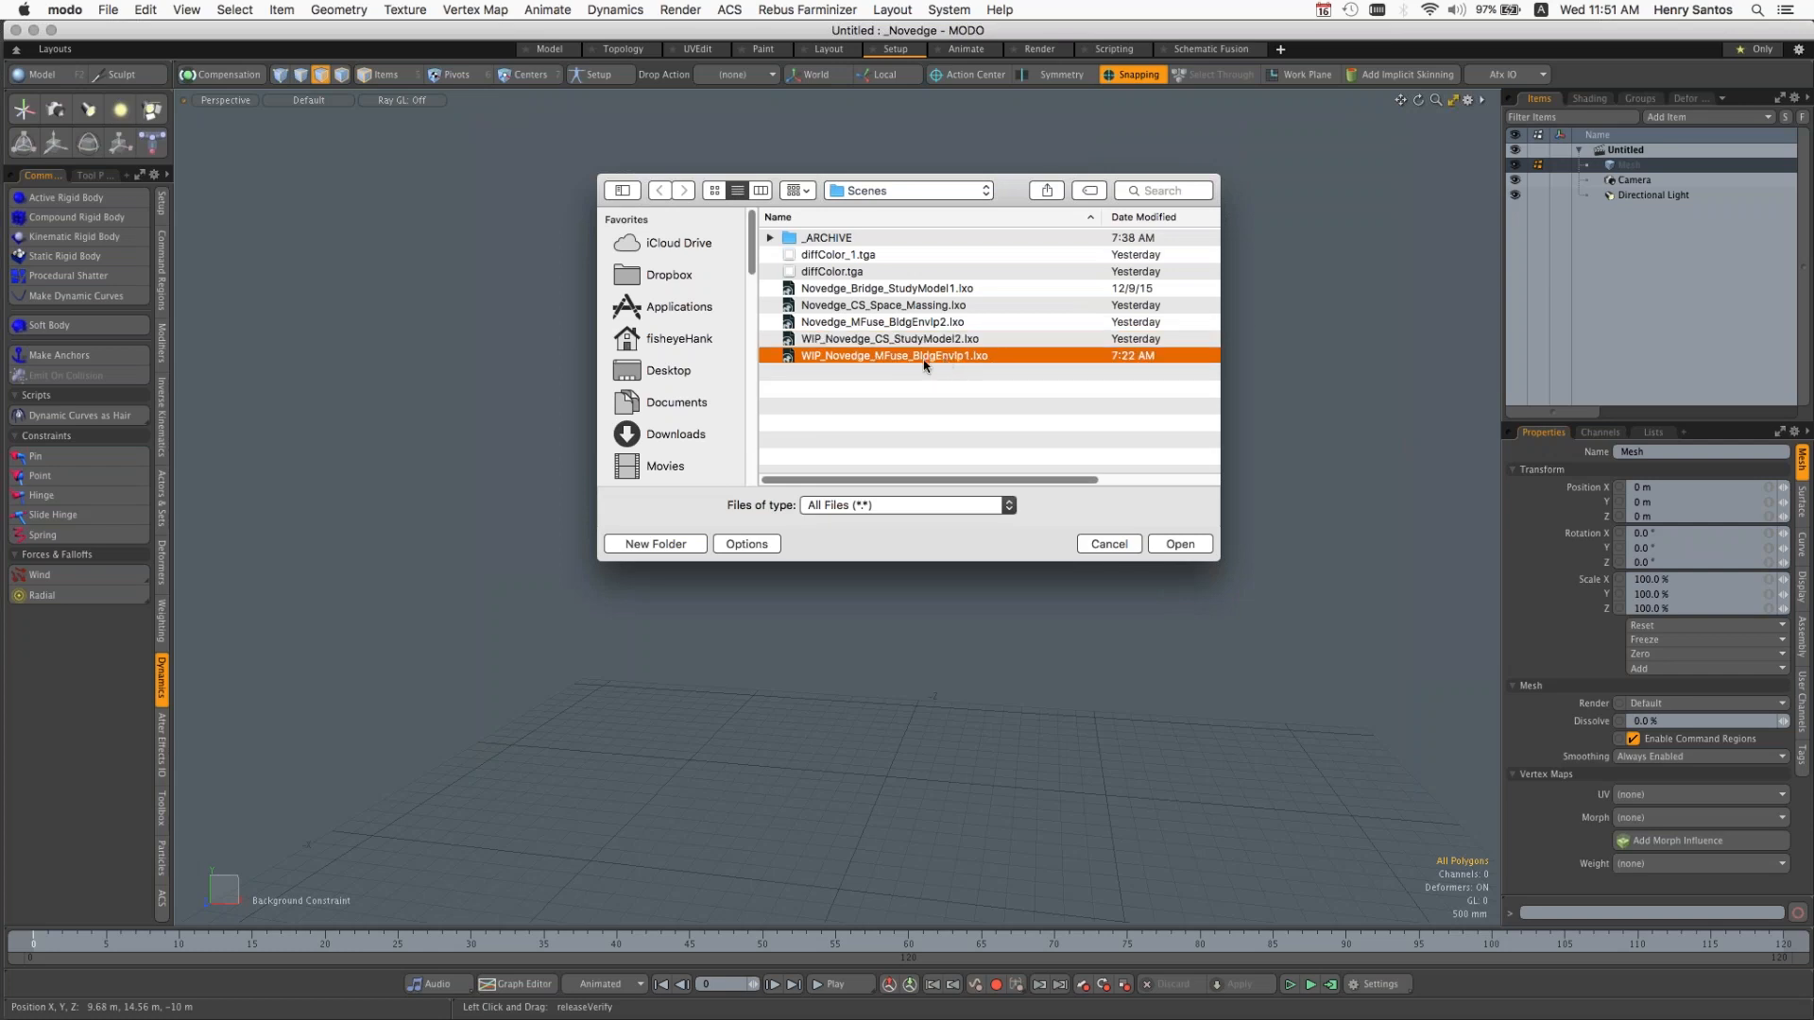
double_click(924, 357)
left_click_drag(1027, 498, 1037, 432, "ctrl+alt")
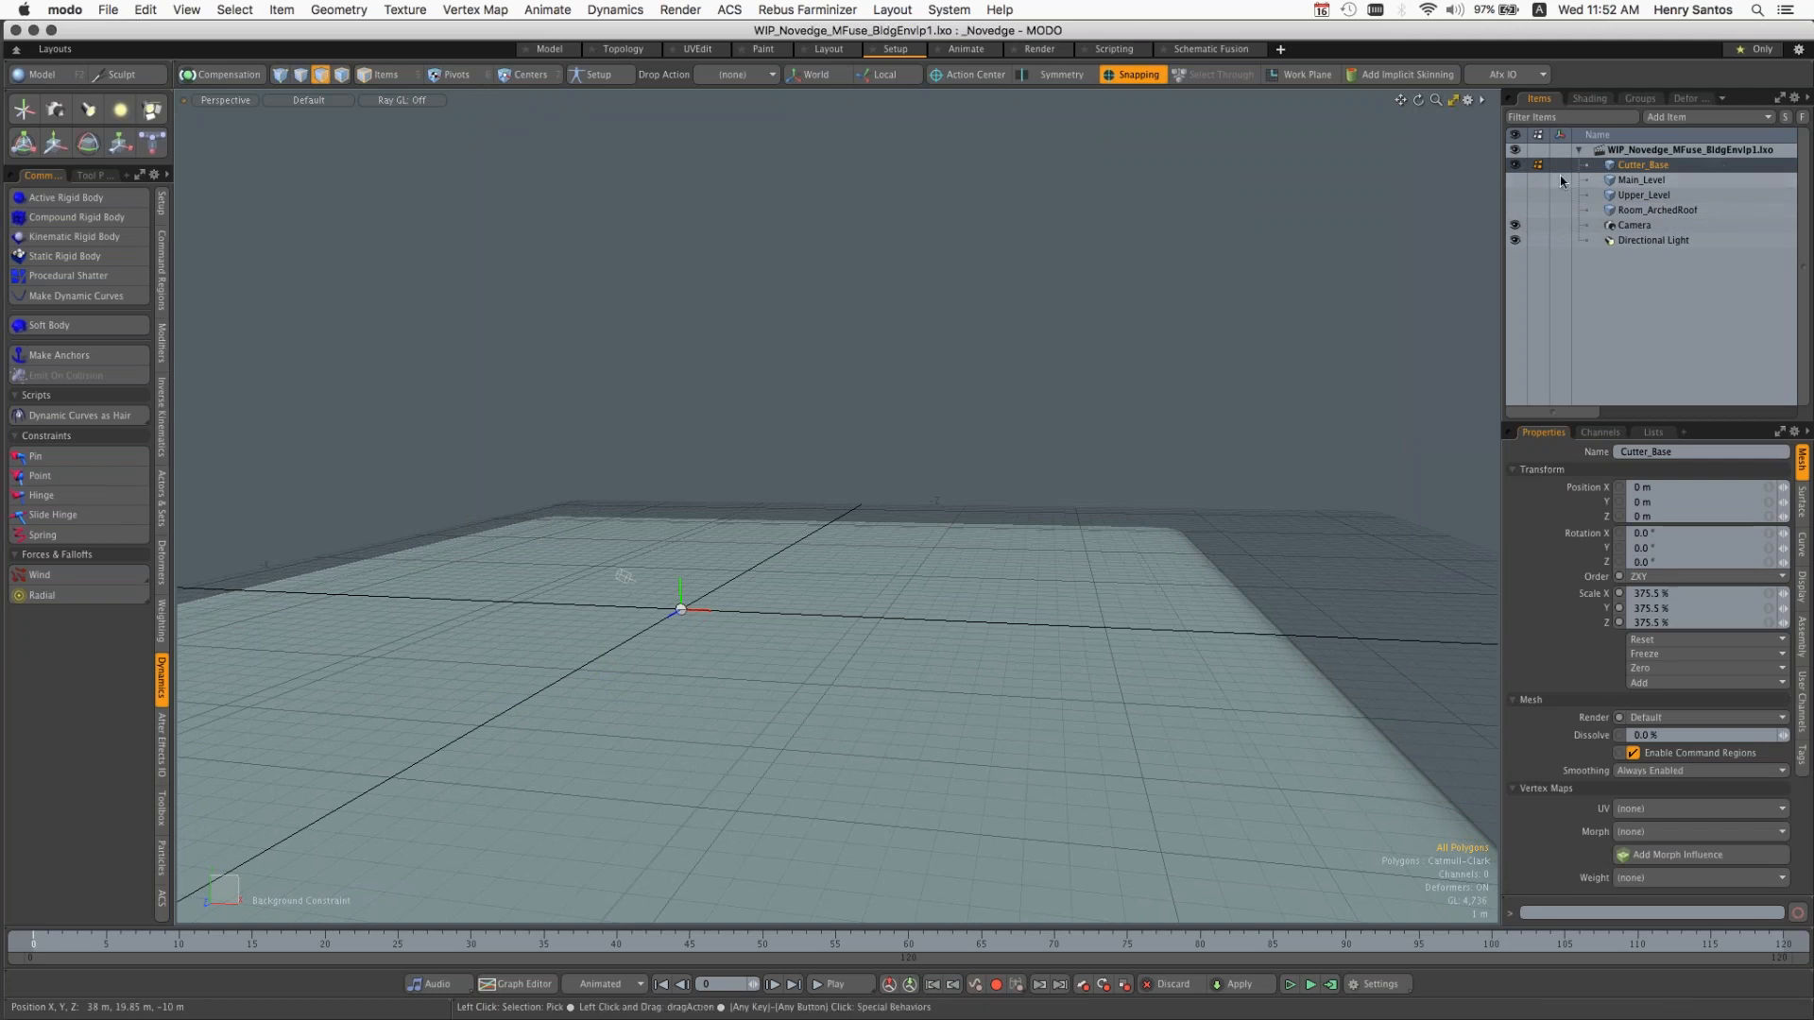
Step: Show the Main_Level, Upper_Level and Room_ArchedRoof meshes on Cutter_Base and frame them closely from the courtyard side
left_click(1515, 180)
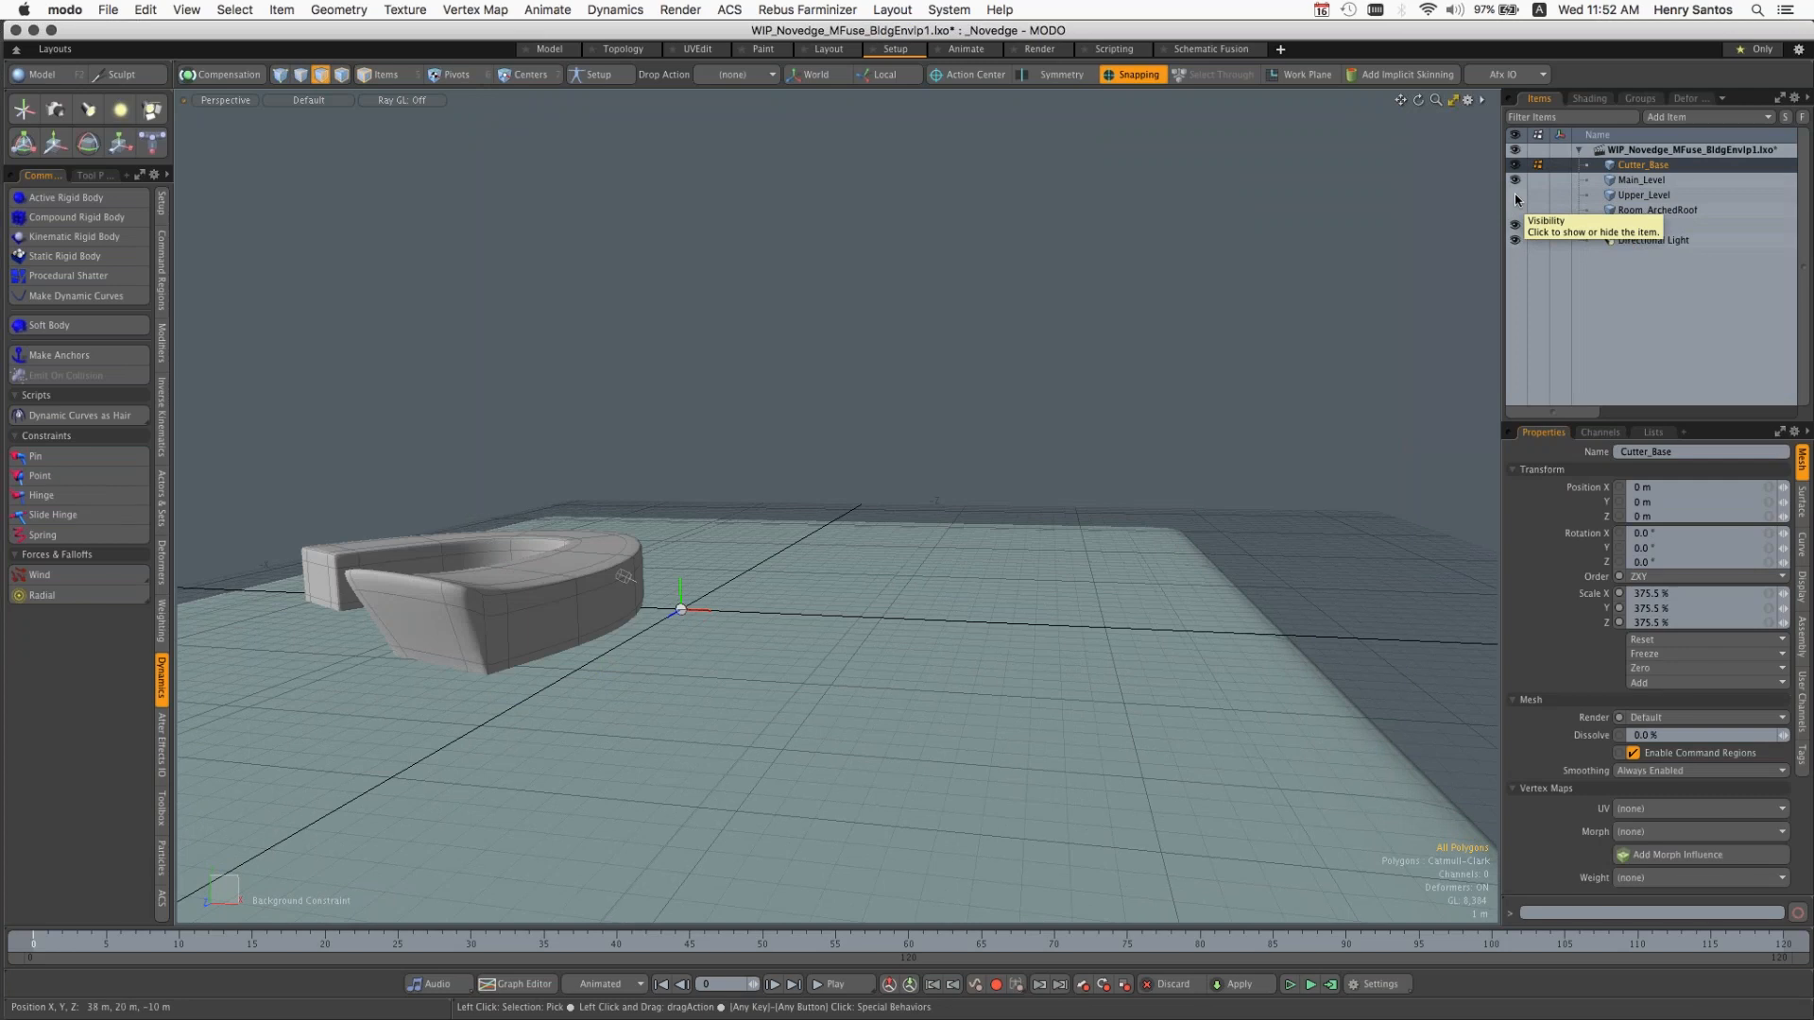
left_click(1516, 196)
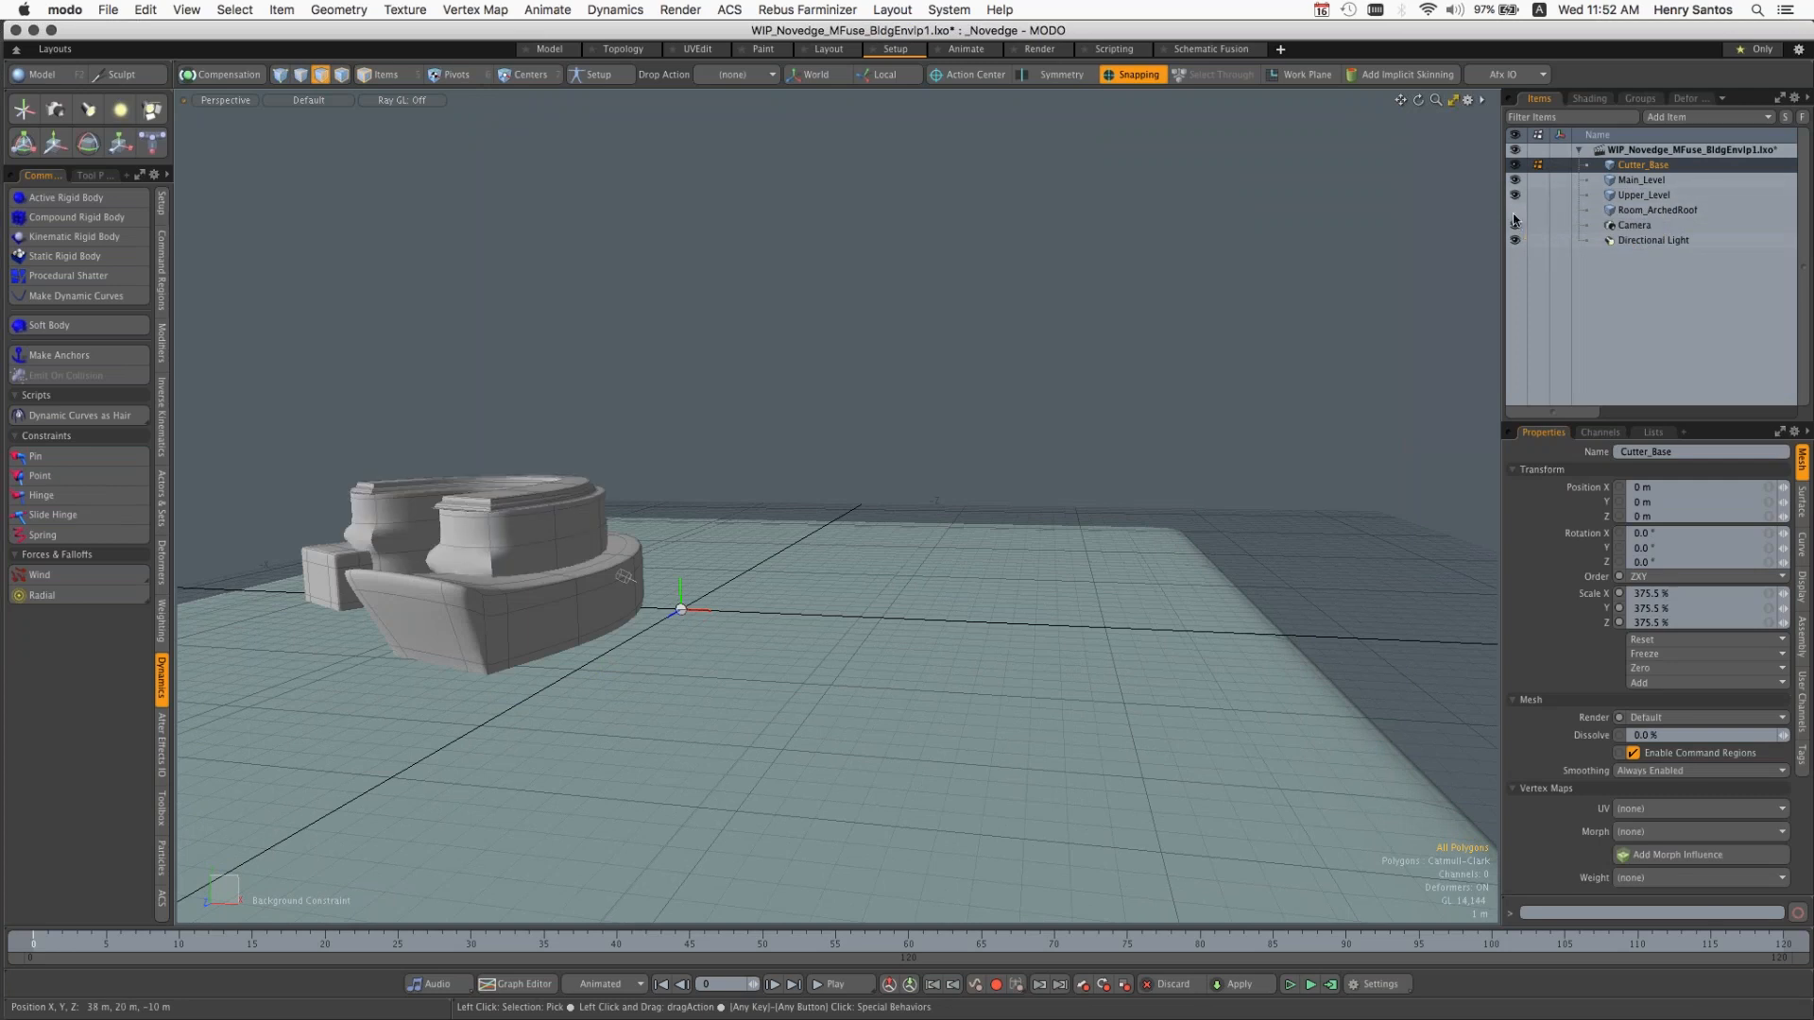
left_click(1515, 212)
left_click_drag(964, 619, 1086, 601, "alt")
left_click_drag(769, 514, 1016, 473, "alt")
scroll(741, 550, "up", 5)
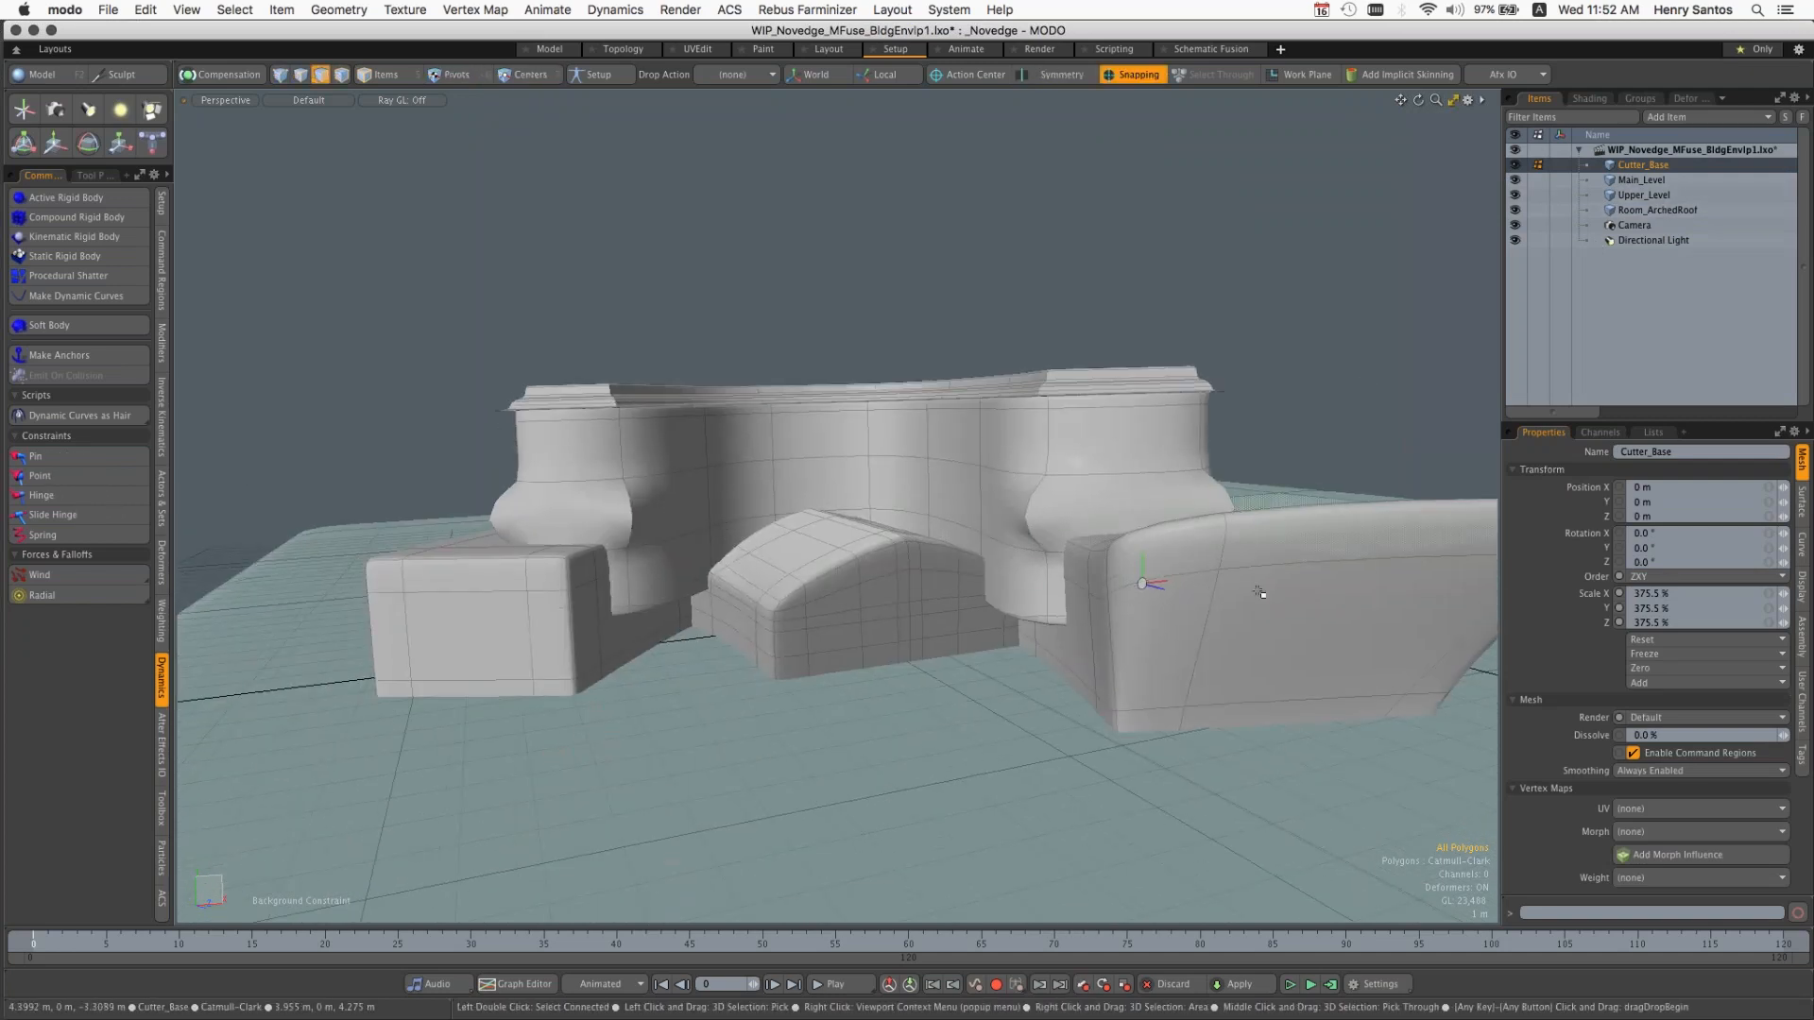
Step: Switch to item selection and select the Main_Level and Upper_Level meshes together, leaving Cutter_Base unselected
left_click(385, 75)
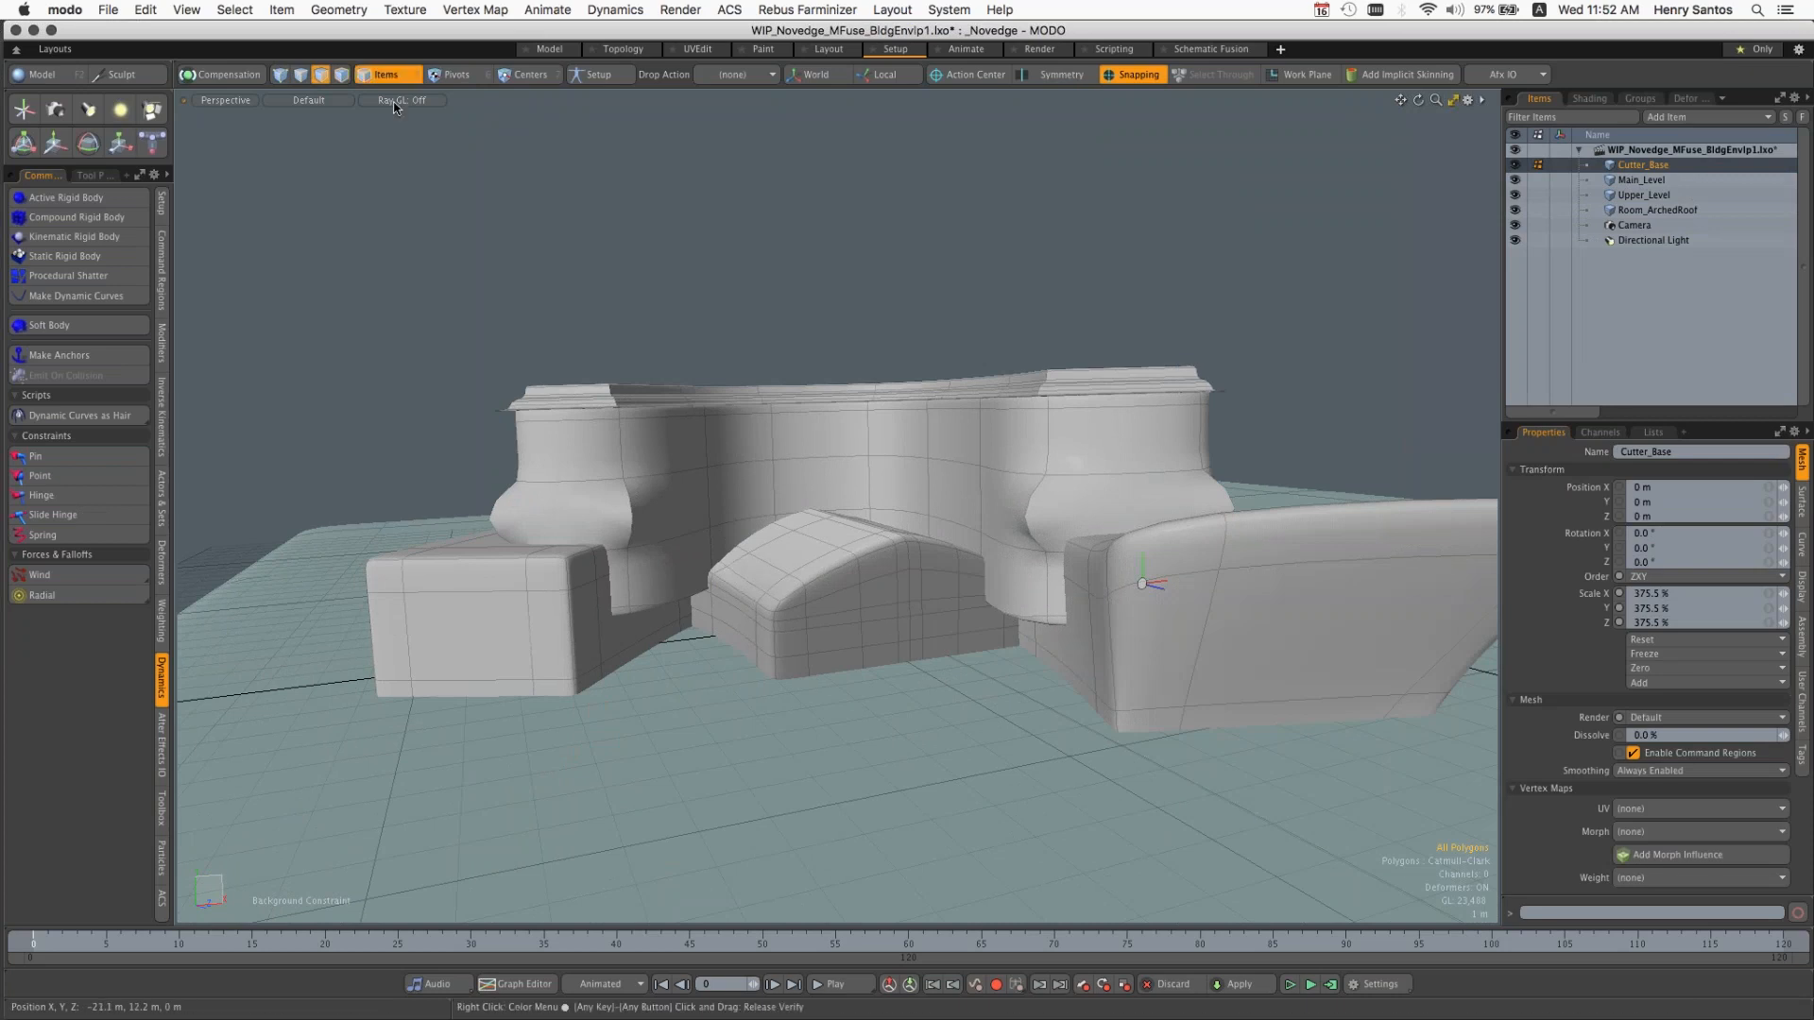
left_click(1318, 568)
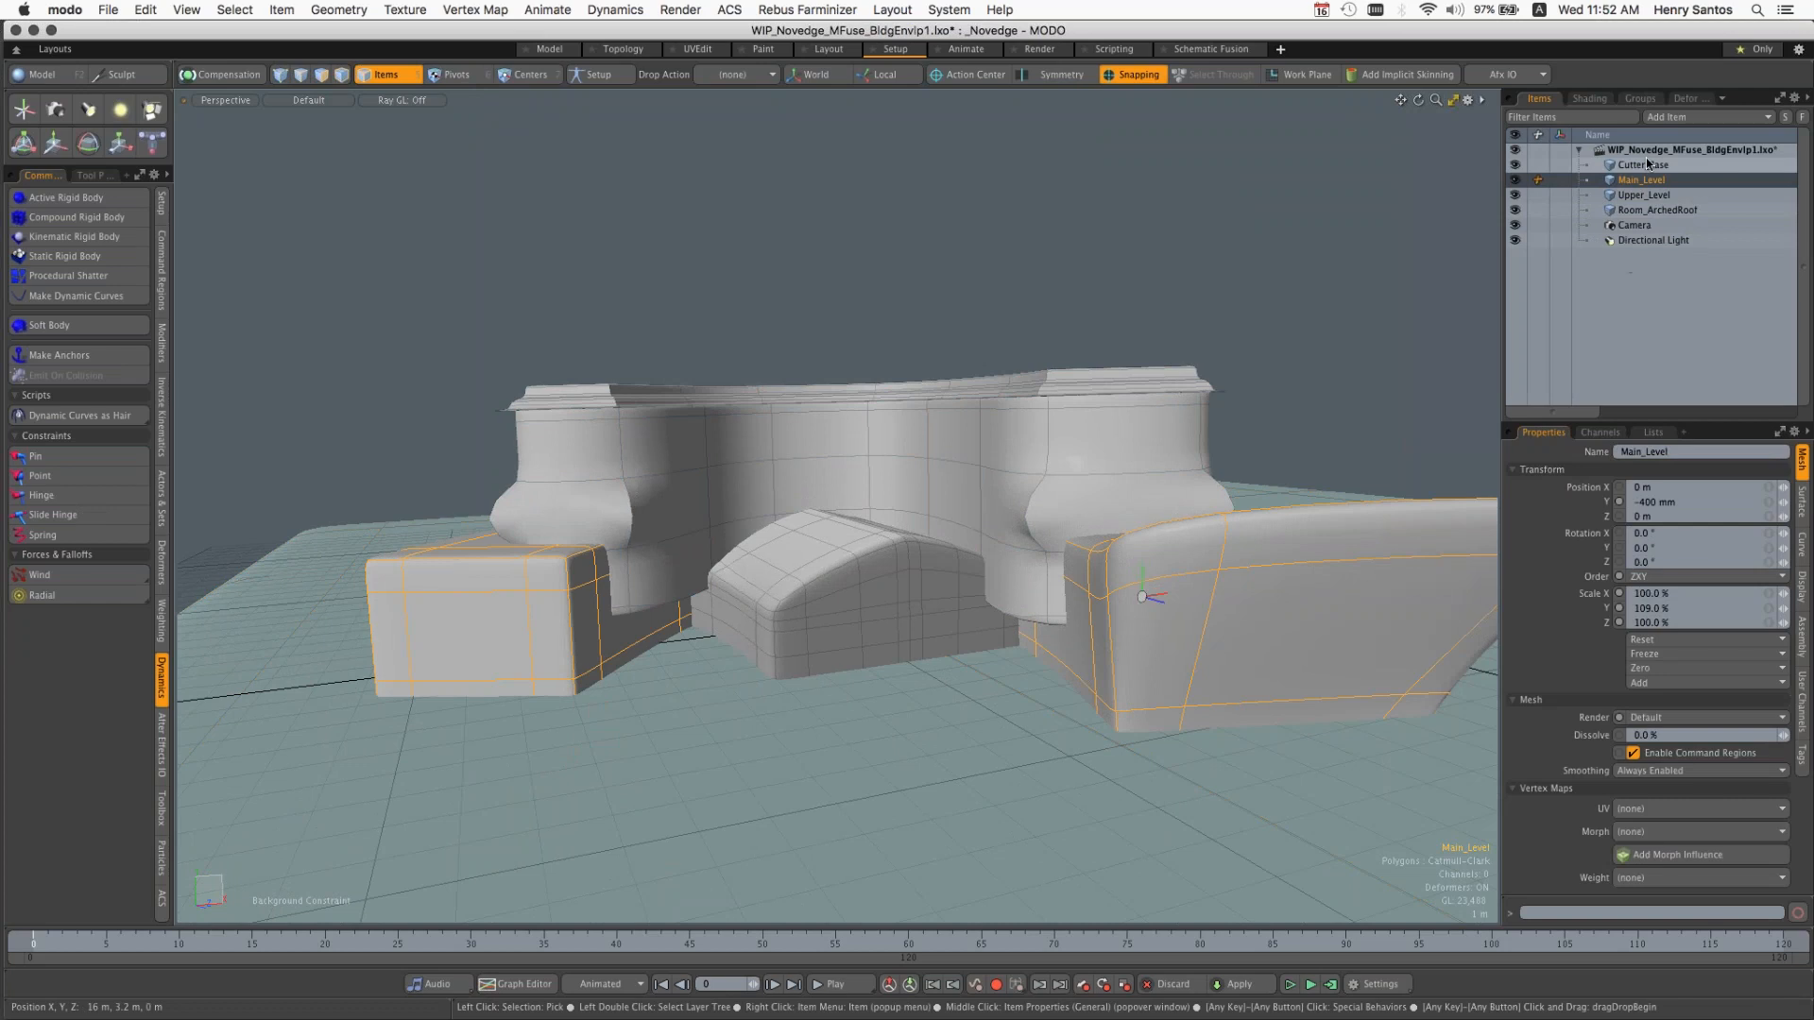
left_click(1017, 786, "shift")
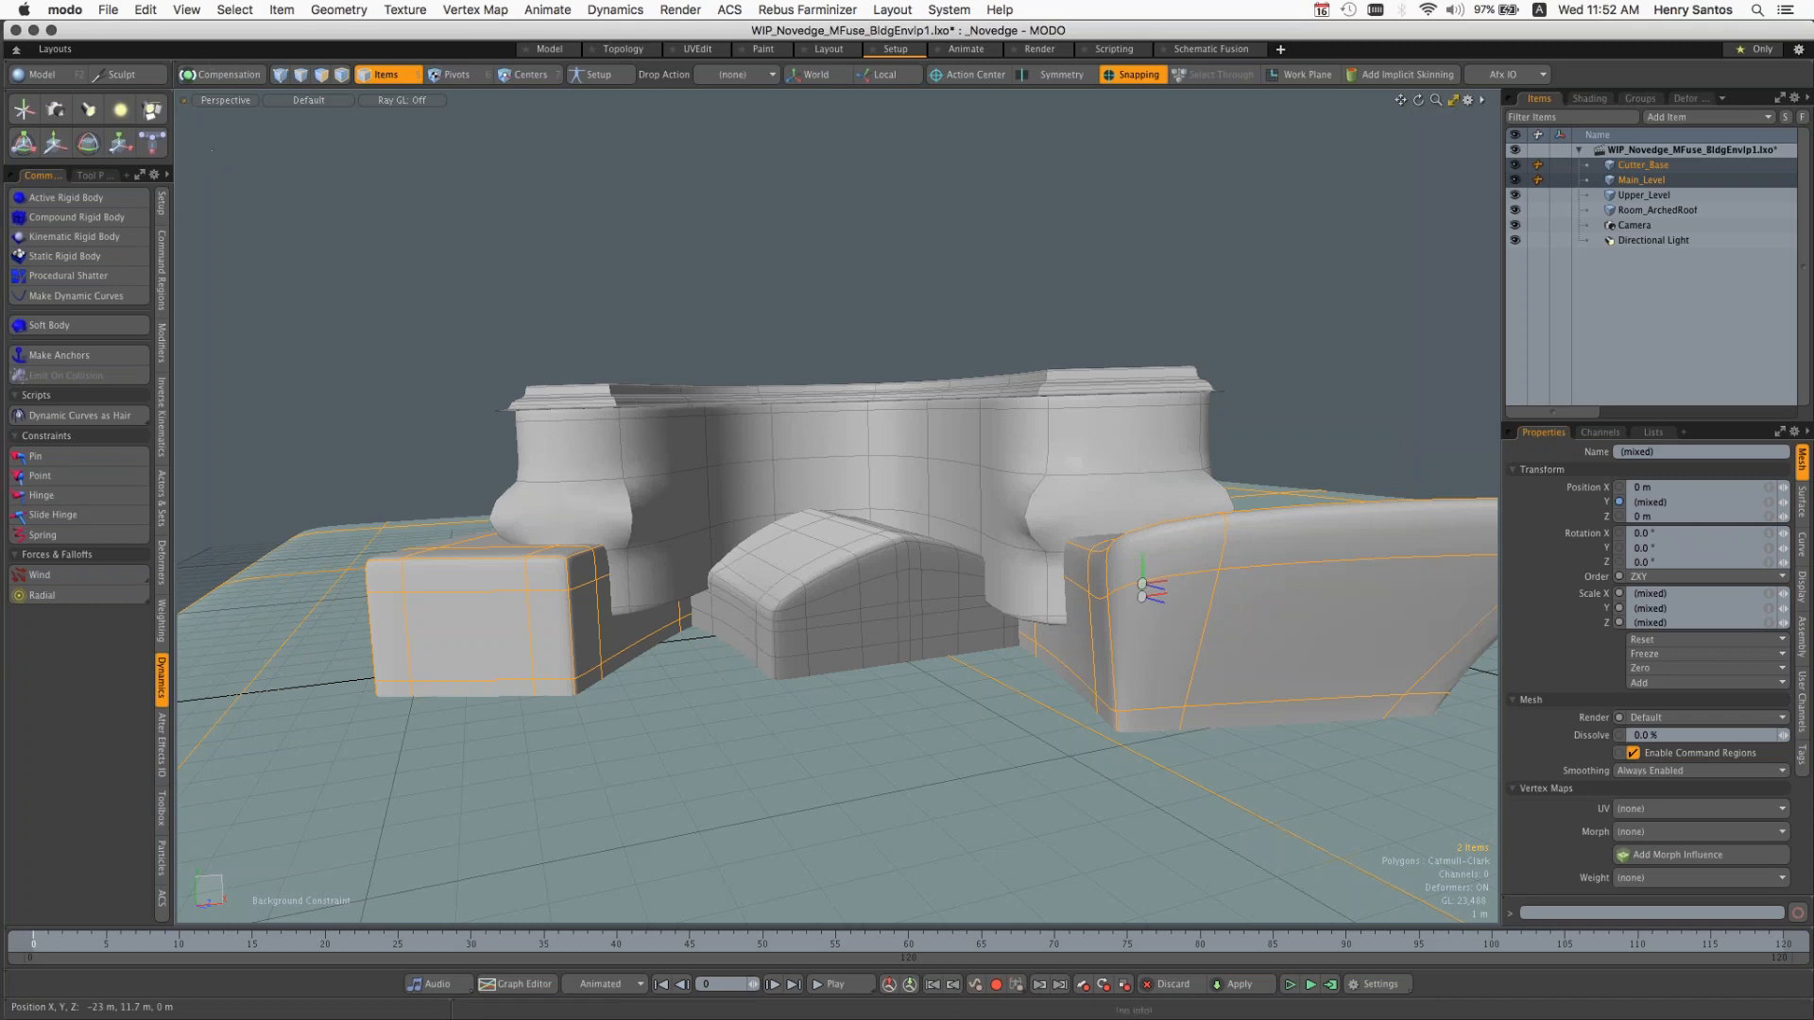
left_click(1352, 300)
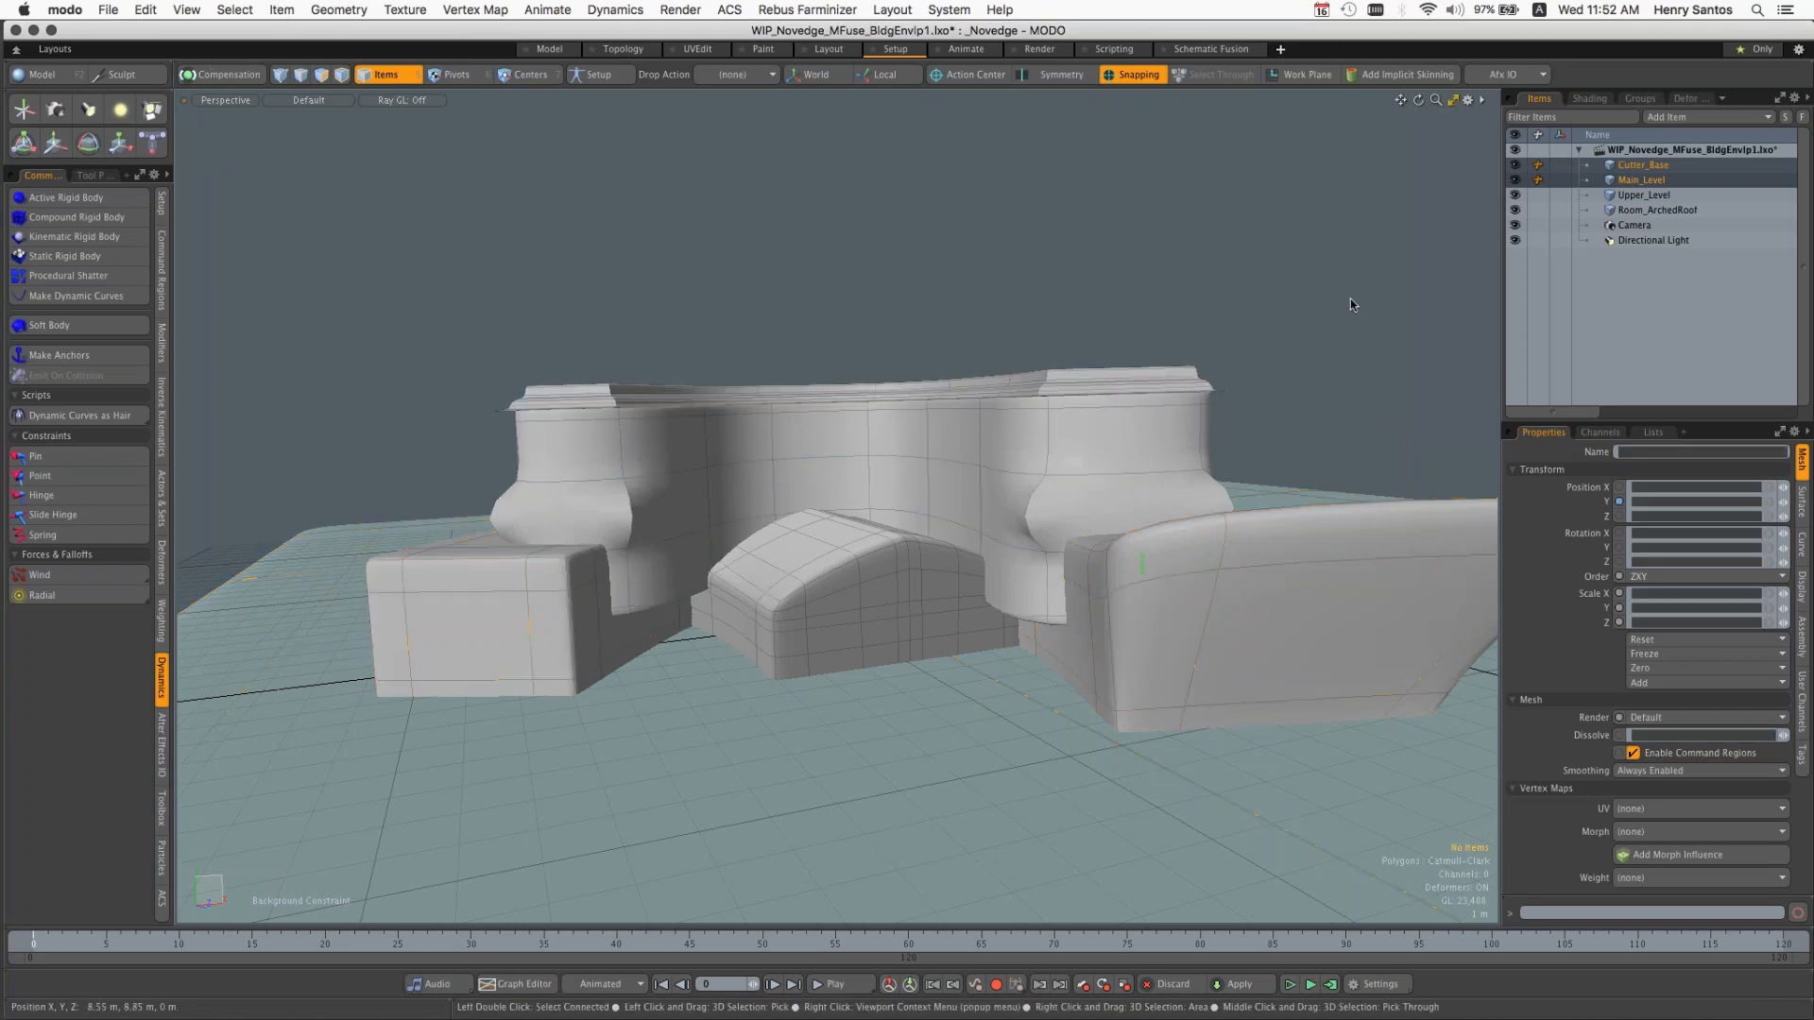
left_click(1236, 599)
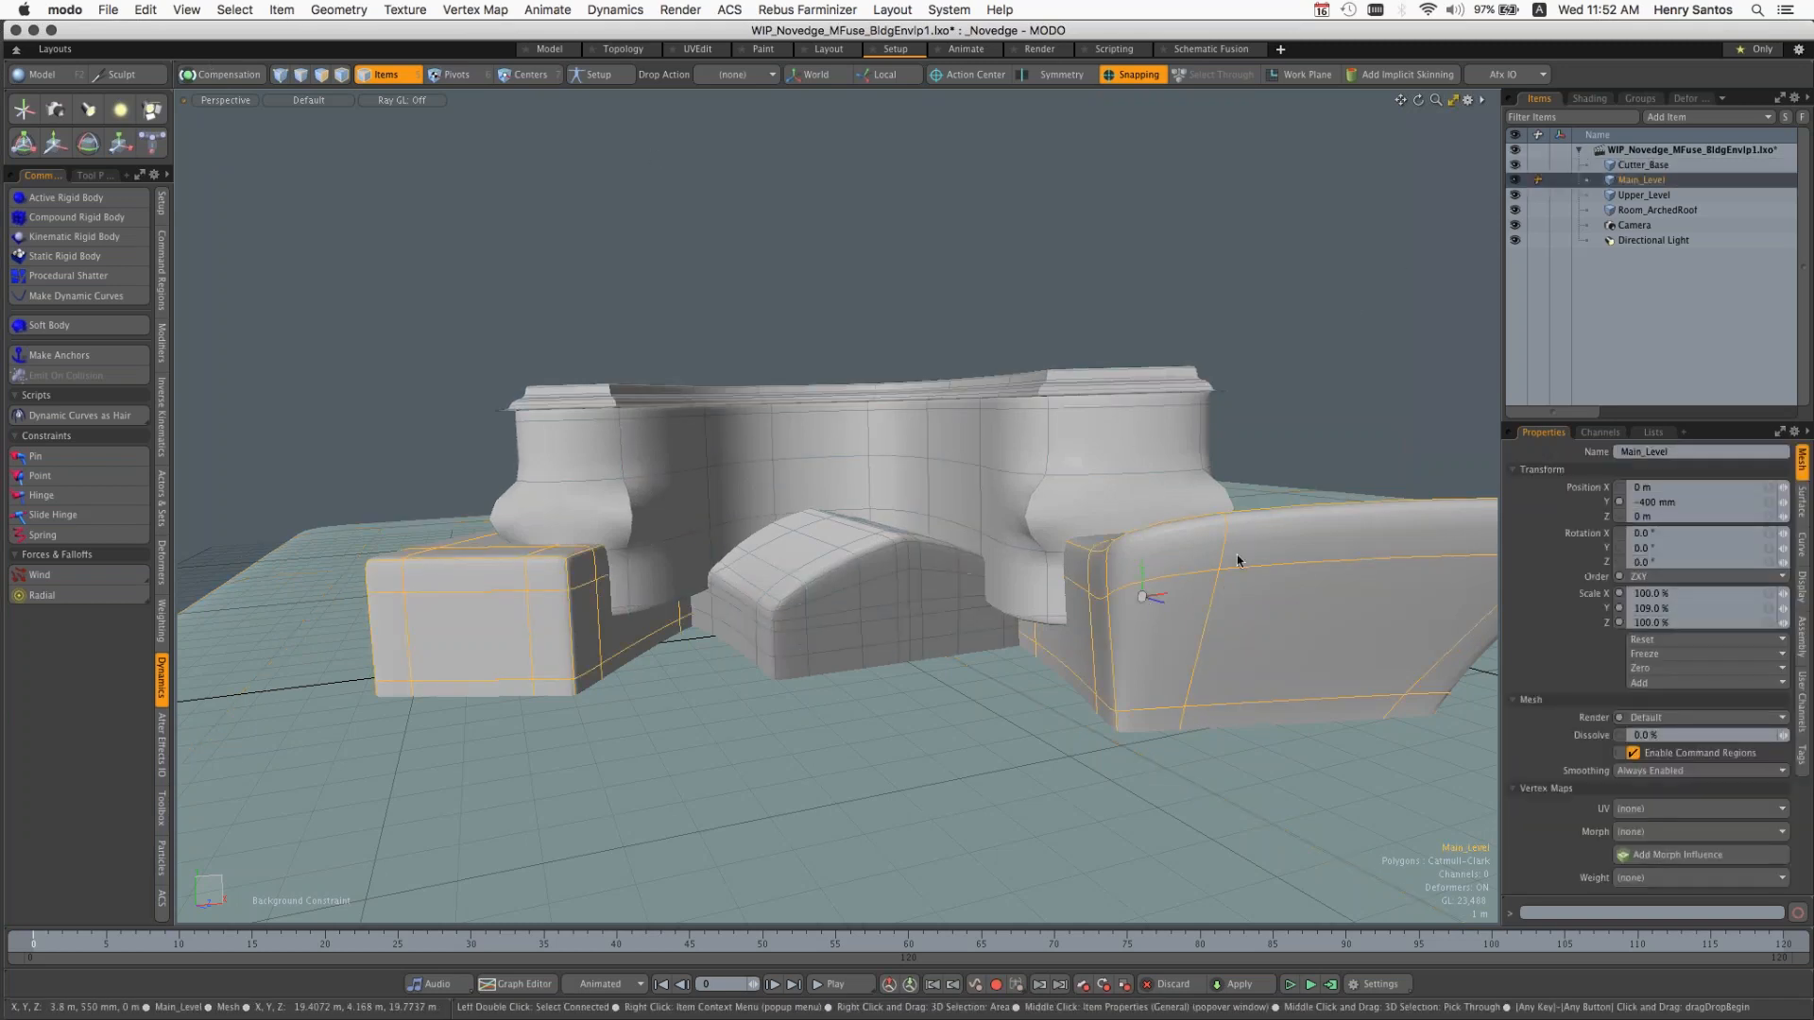
left_click(1108, 450, "shift")
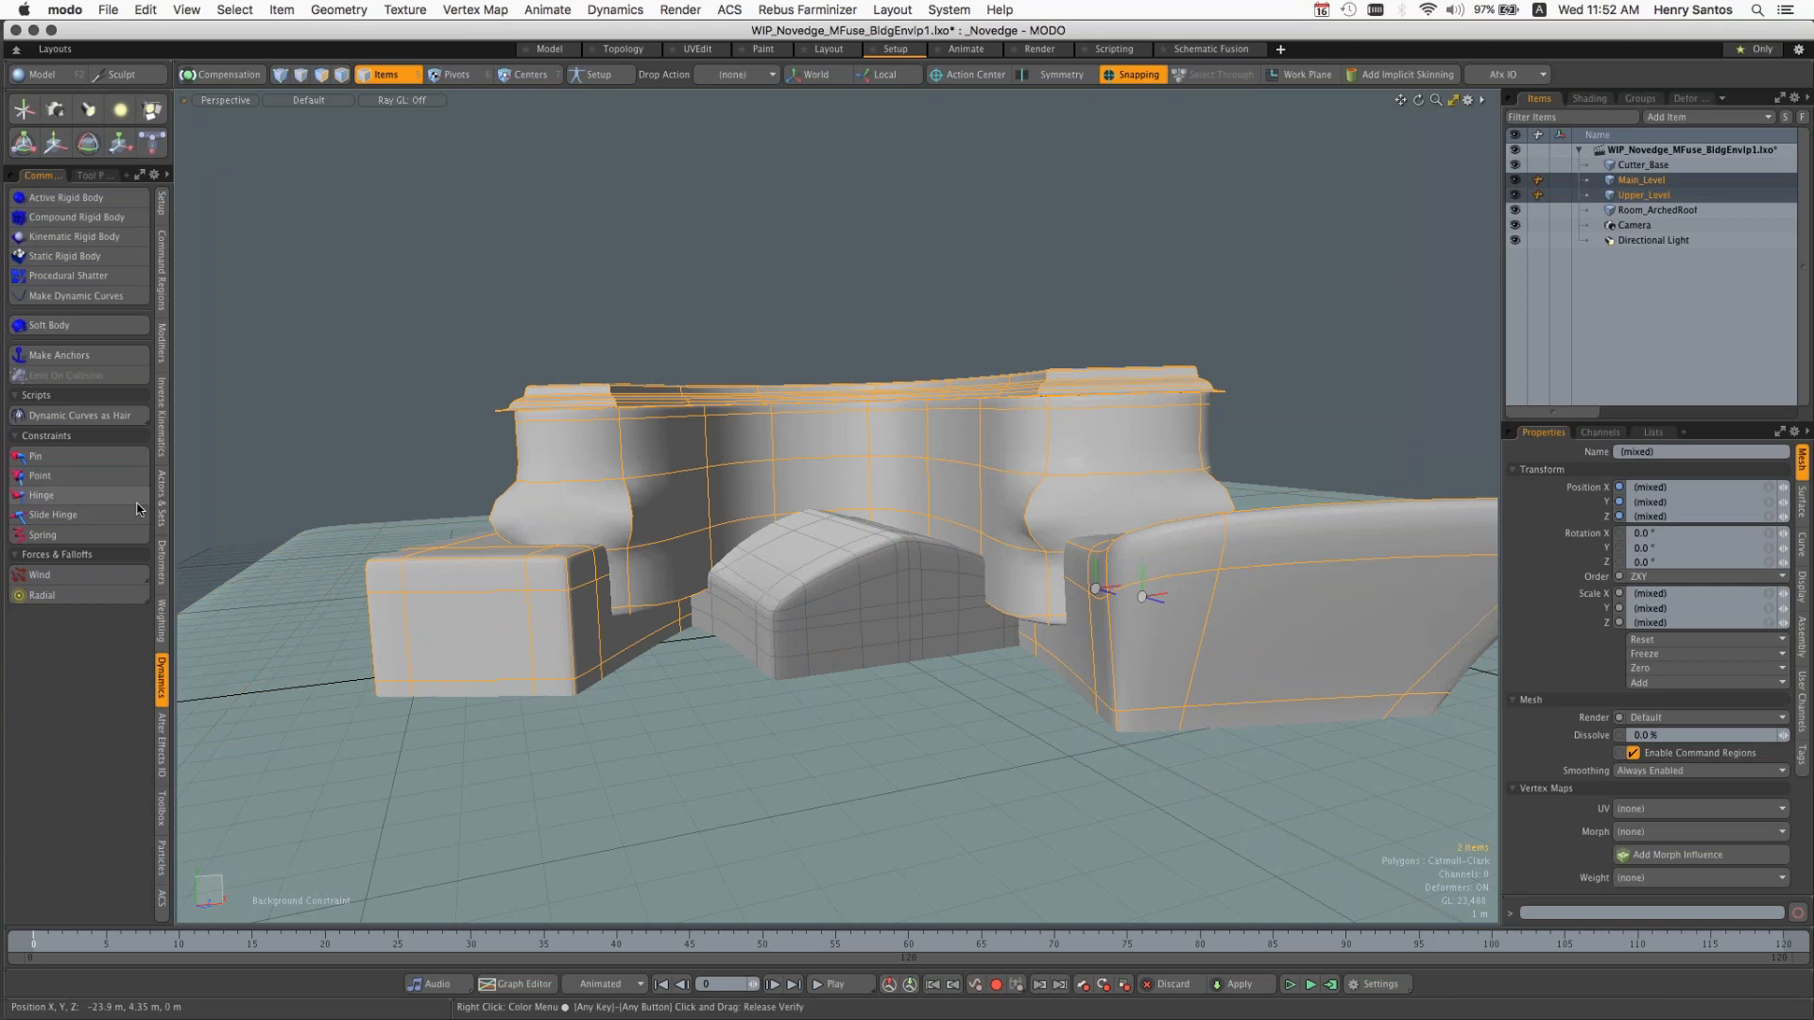
Step: Switch to the Model layout and combine Main_Level and Upper_Level into a new schematic MeshFusion item
left_click(550, 49)
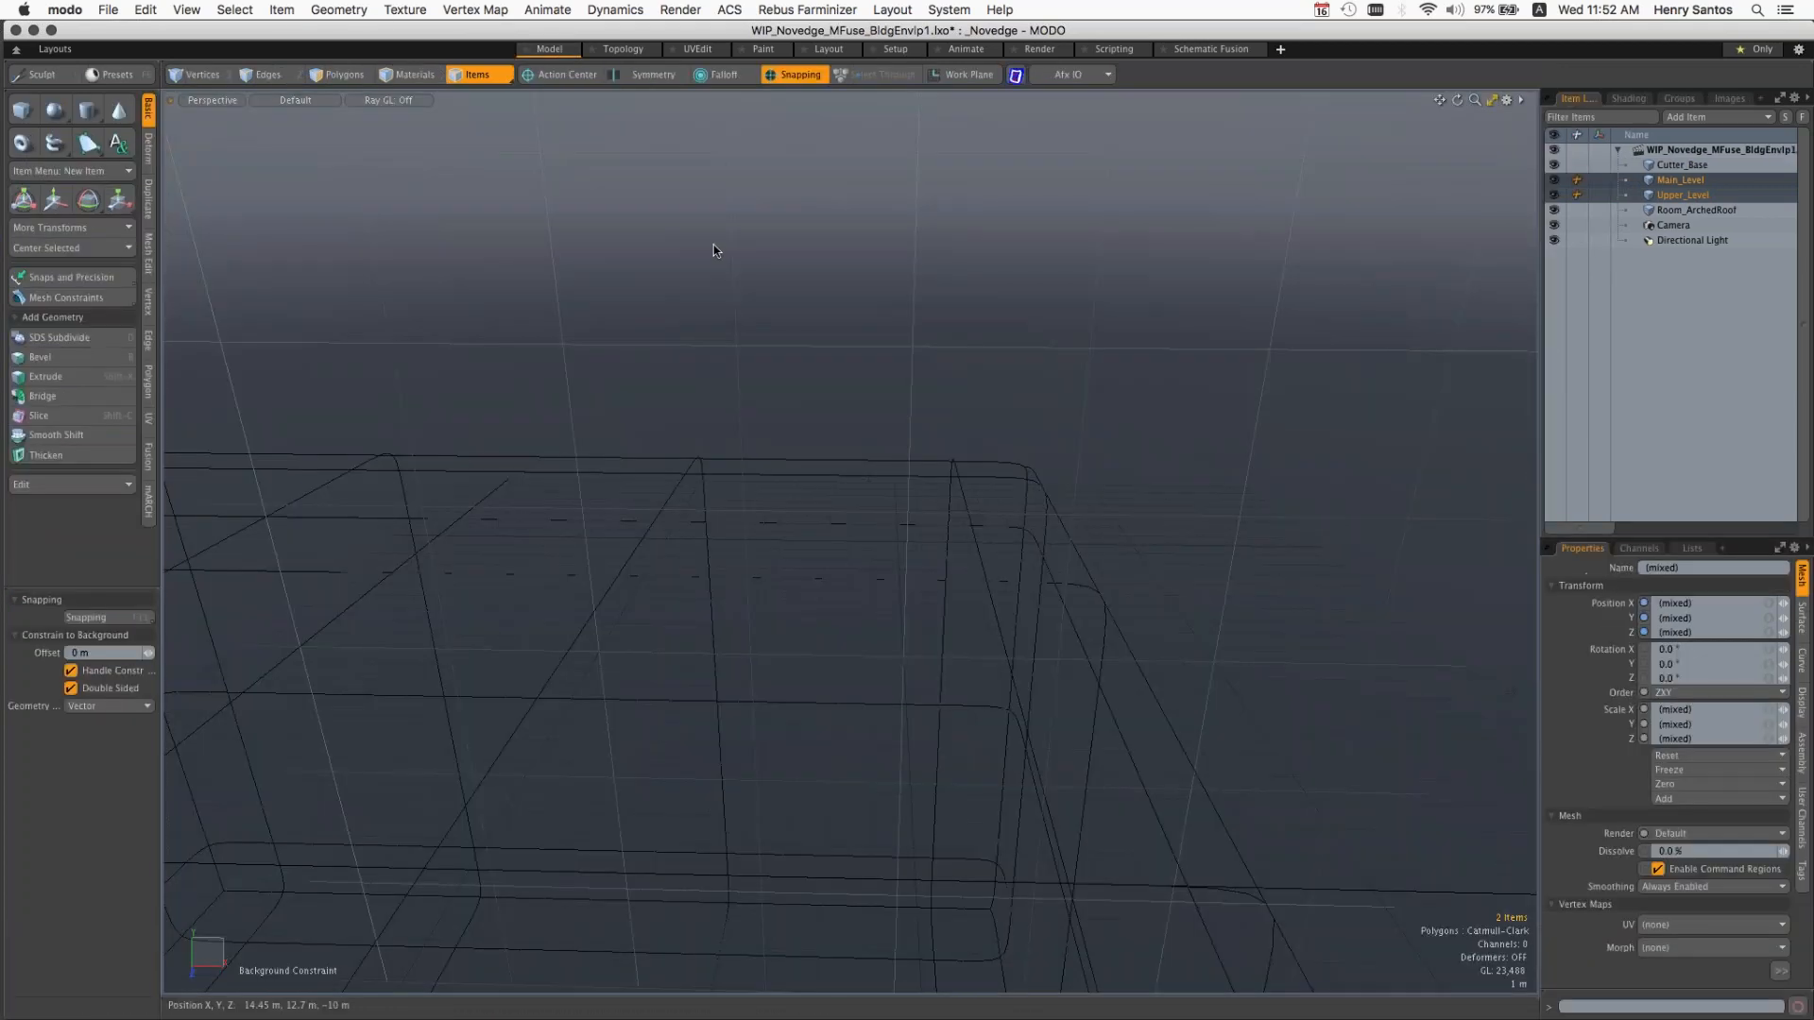
key("a")
left_click_drag(749, 314, 898, 448, "ctrl+alt")
scroll(899, 447, "down", 2)
left_click(148, 459)
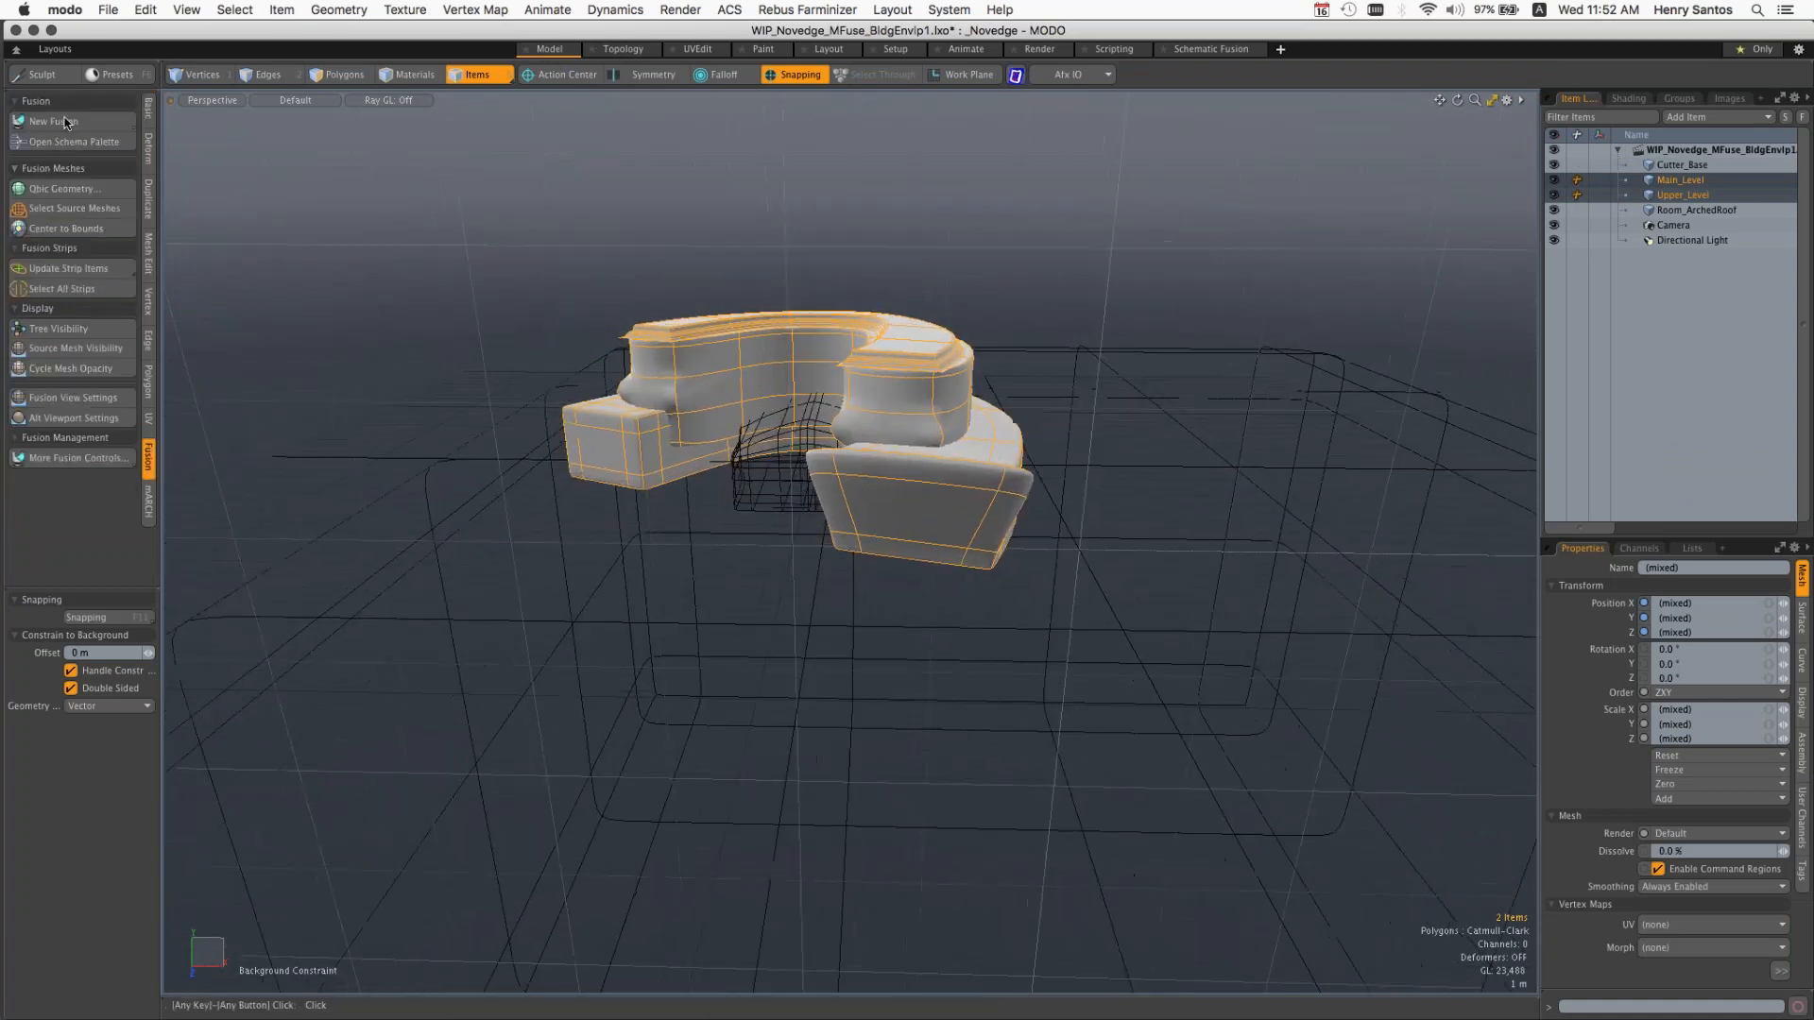
left_click(54, 121)
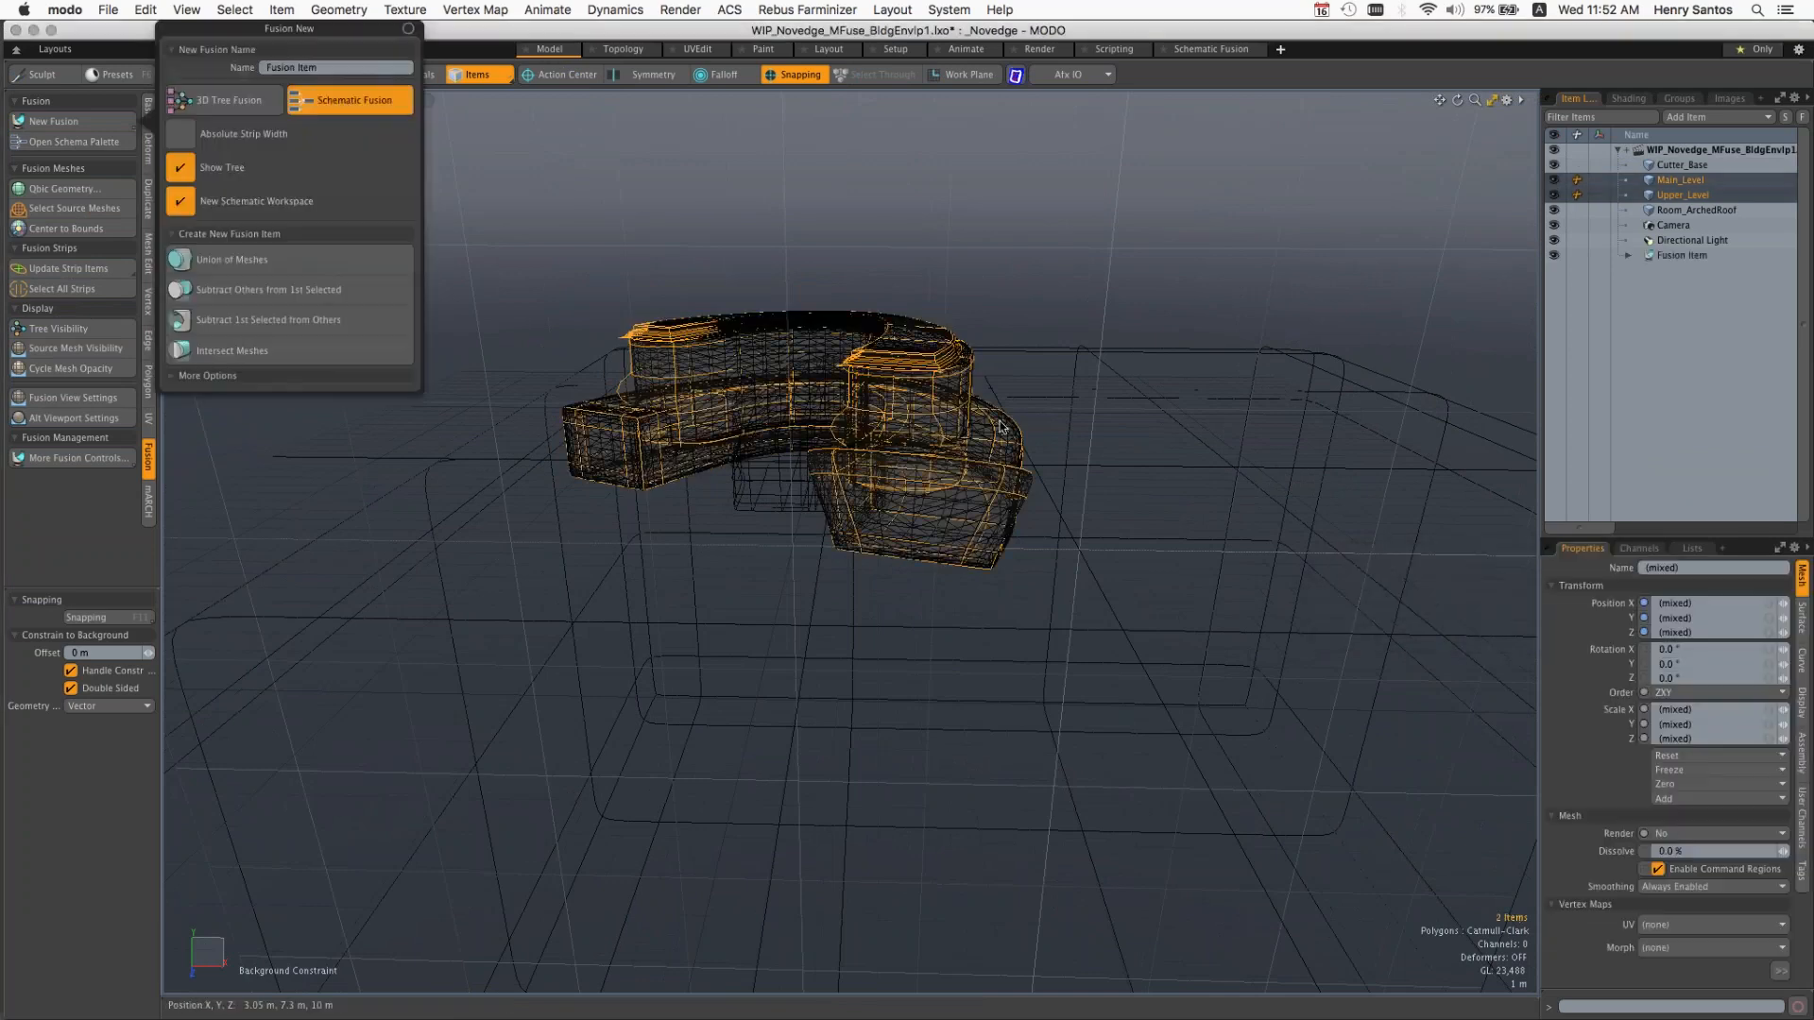
left_click(958, 340, "alt")
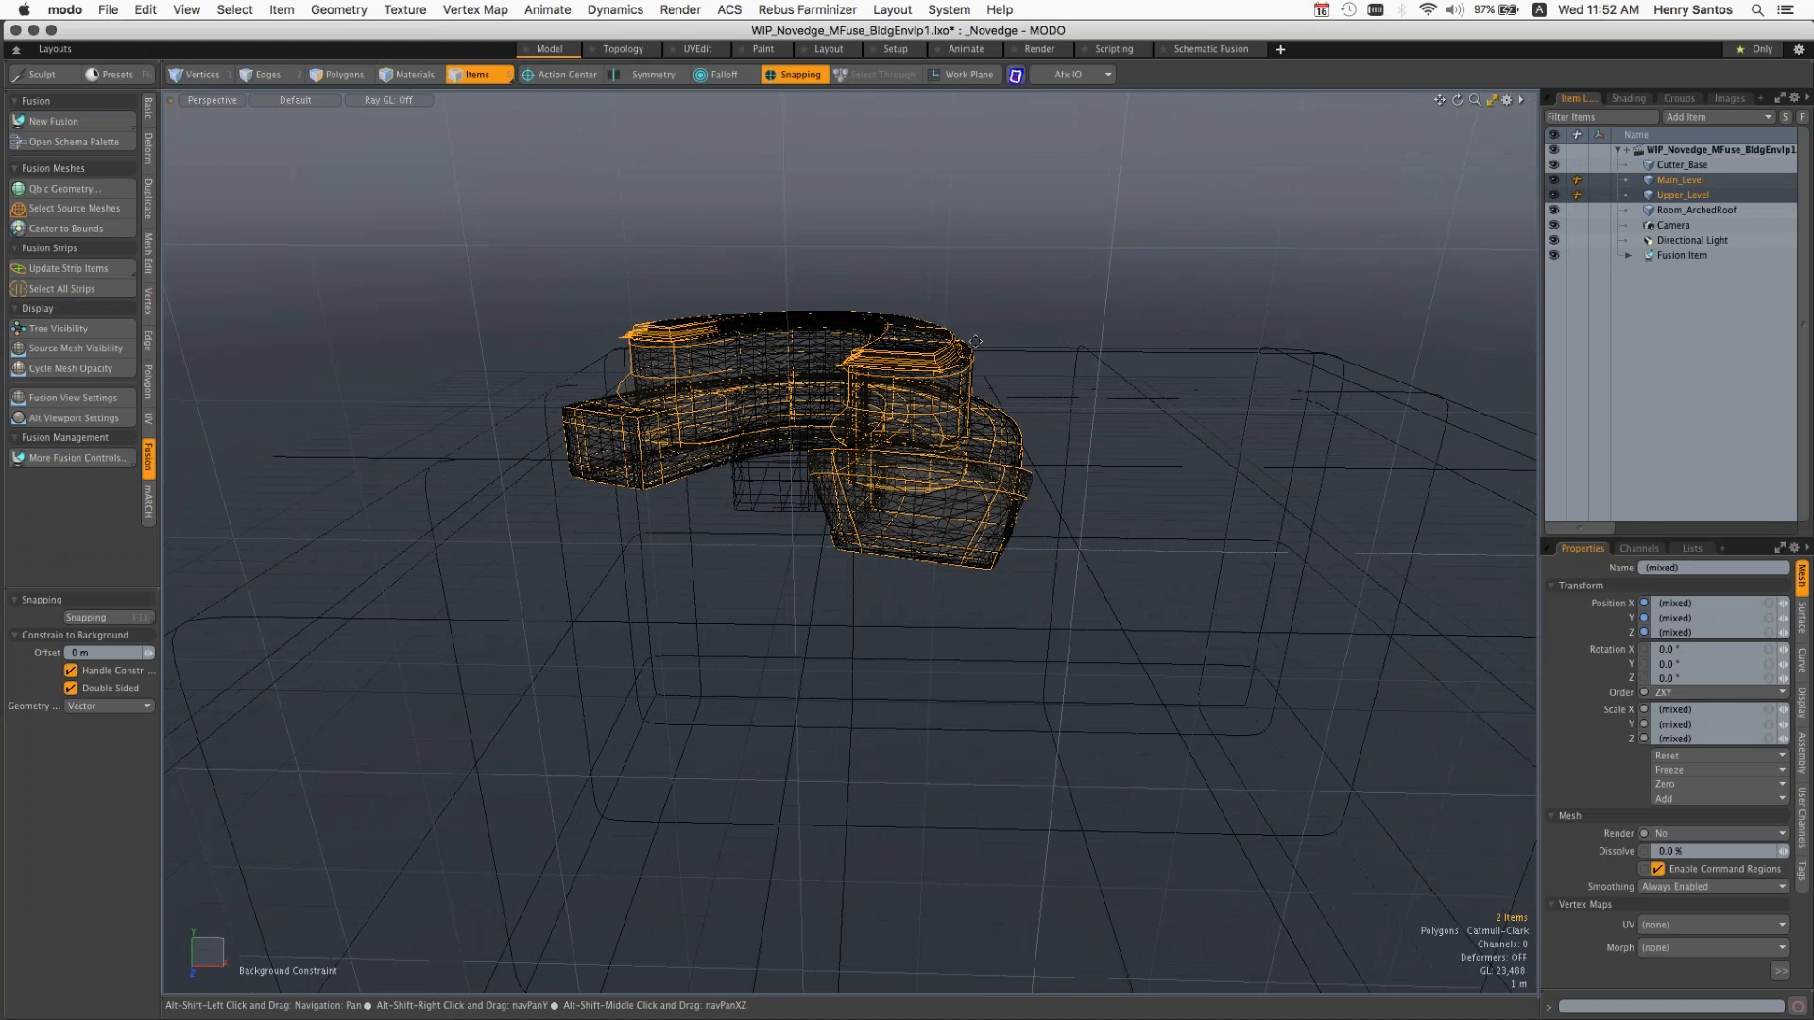
Step: Select the Fusion Item and examine the fused building around its courtyard
left_click_drag(975, 341, 1130, 397, "alt+shift")
left_click(1682, 256)
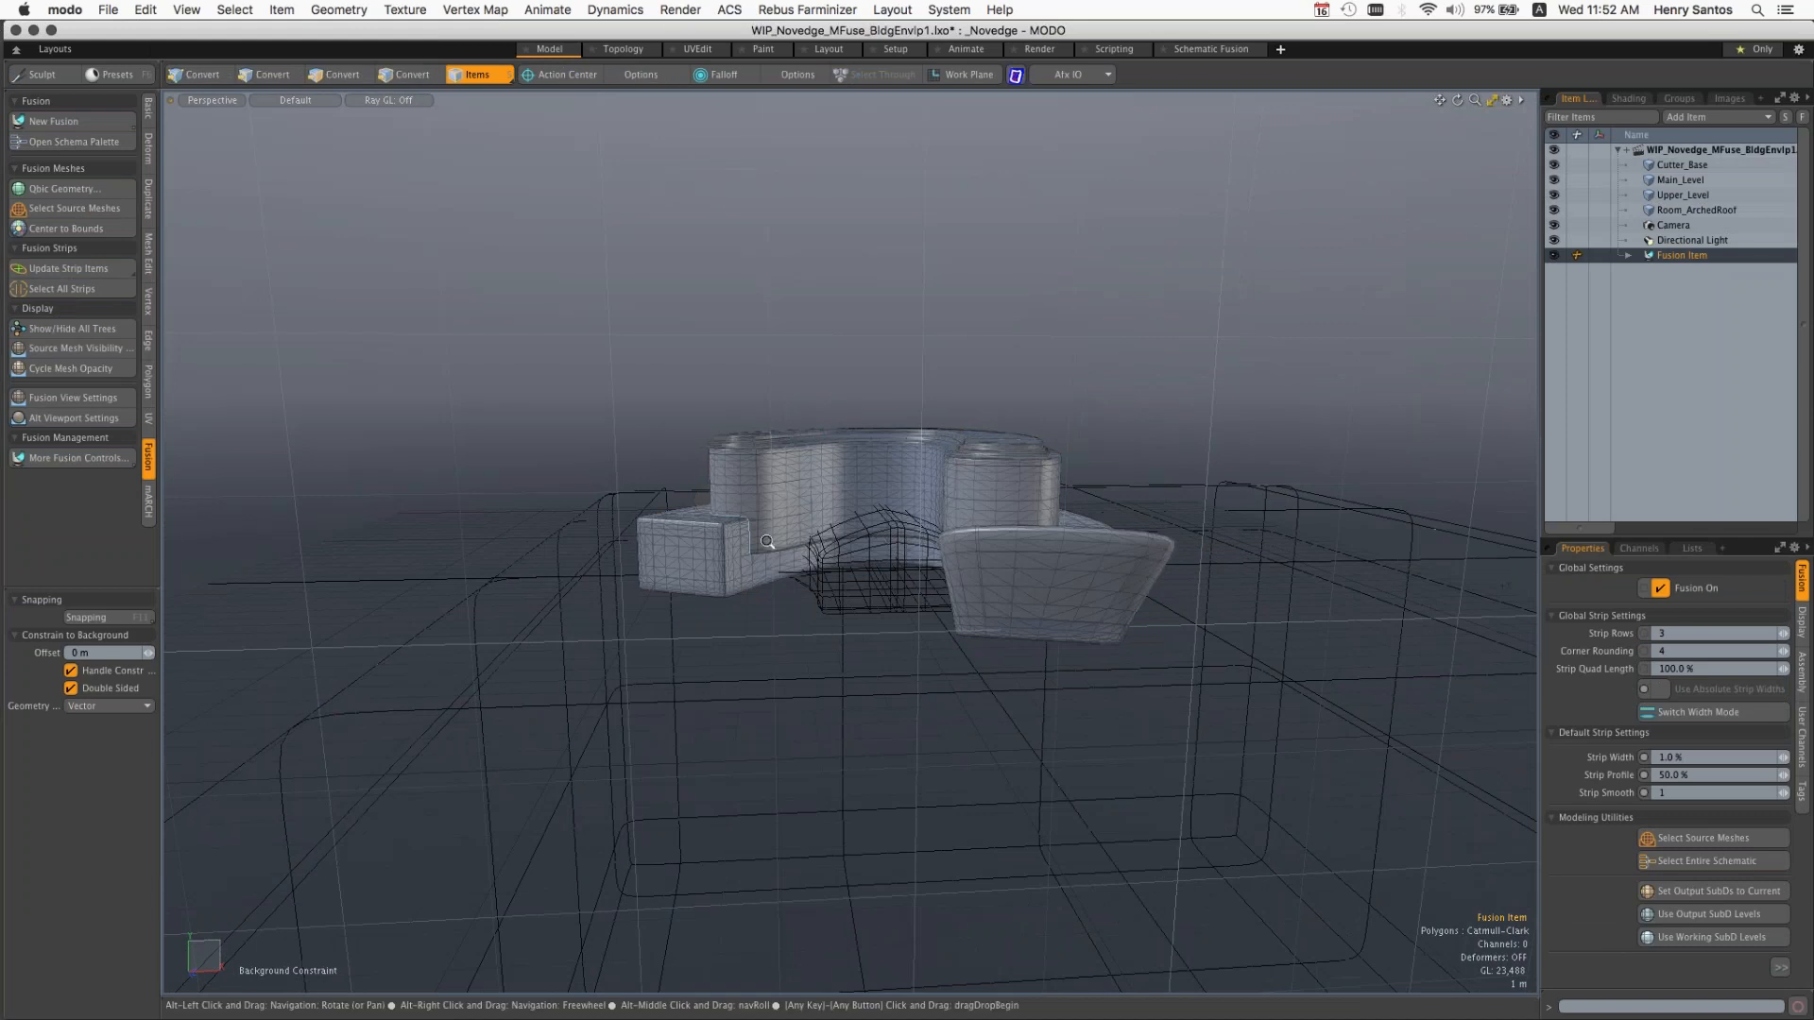
left_click_drag(882, 538, 753, 471, "ctrl+alt")
Step: Move the Upper_Level source mesh up to a Y position of about 651 mm
left_click(893, 317)
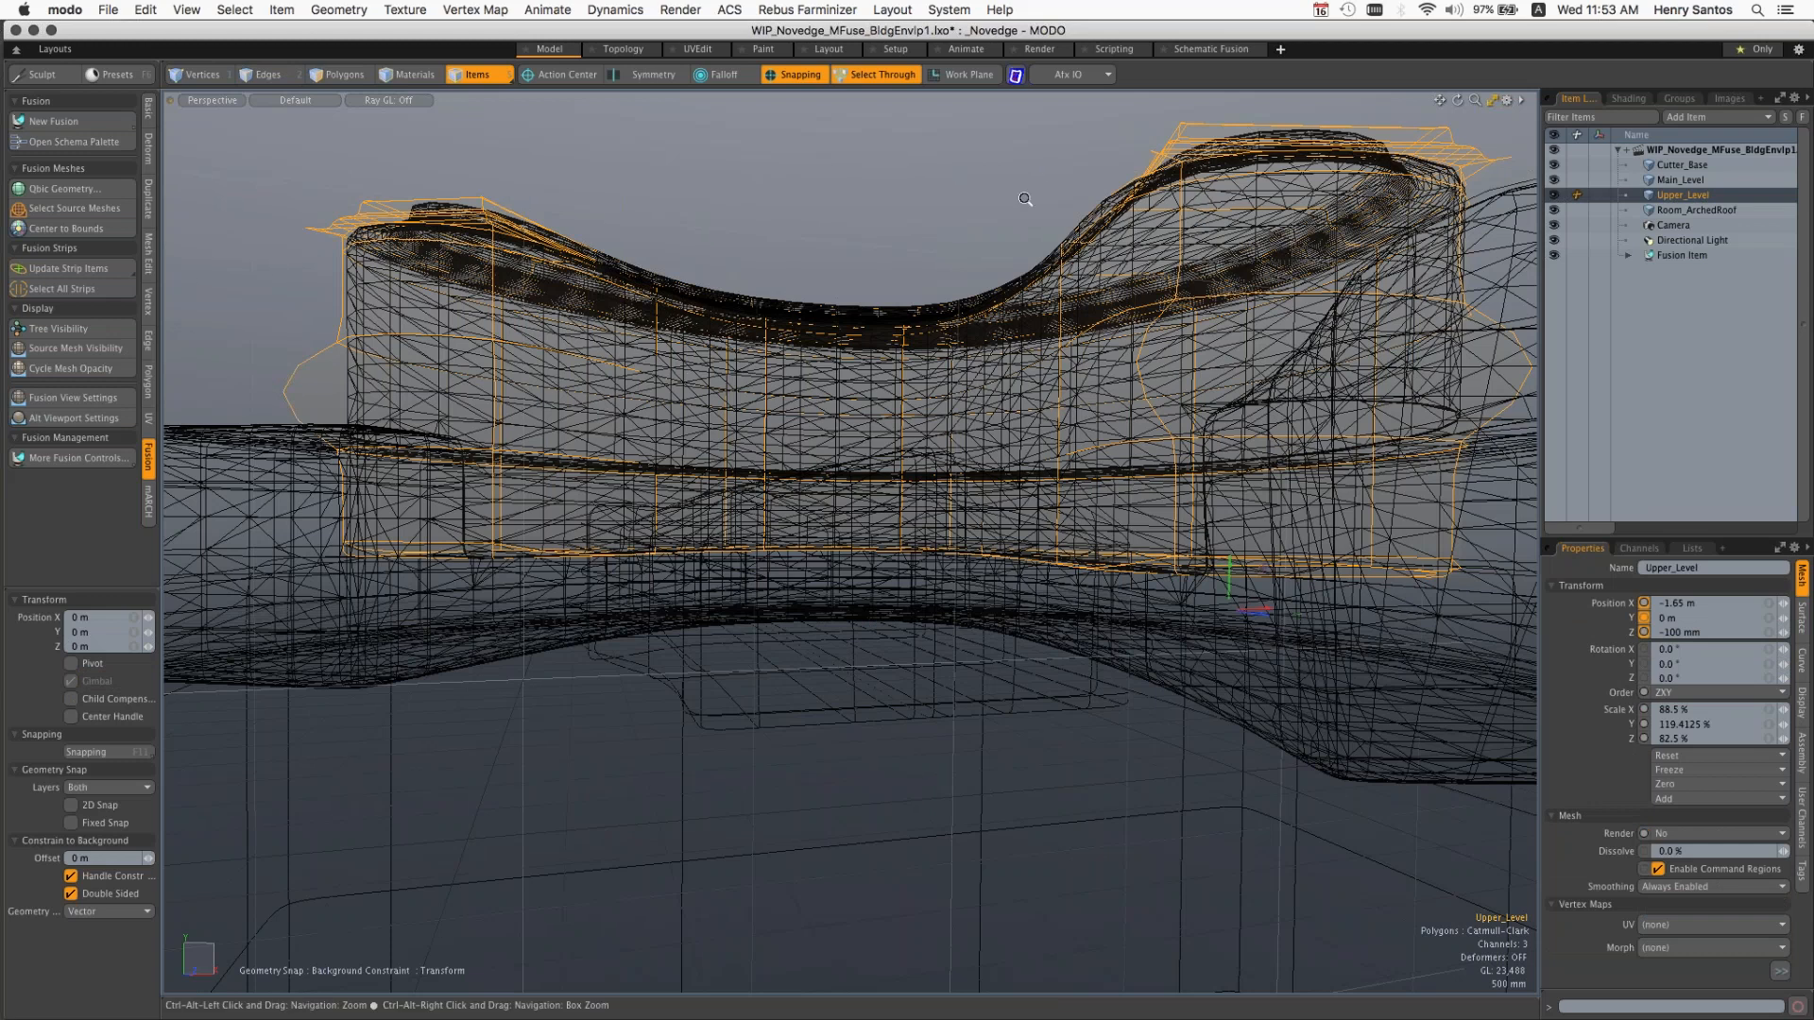
left_click_drag(1026, 199, 941, 213, "ctrl+alt")
left_click_drag(1186, 517, 1186, 457)
left_click_drag(1076, 348, 1086, 374, "alt")
Step: Open the render preview, move it clear of the model, and reframe its camera closer on the fused building
key("F8")
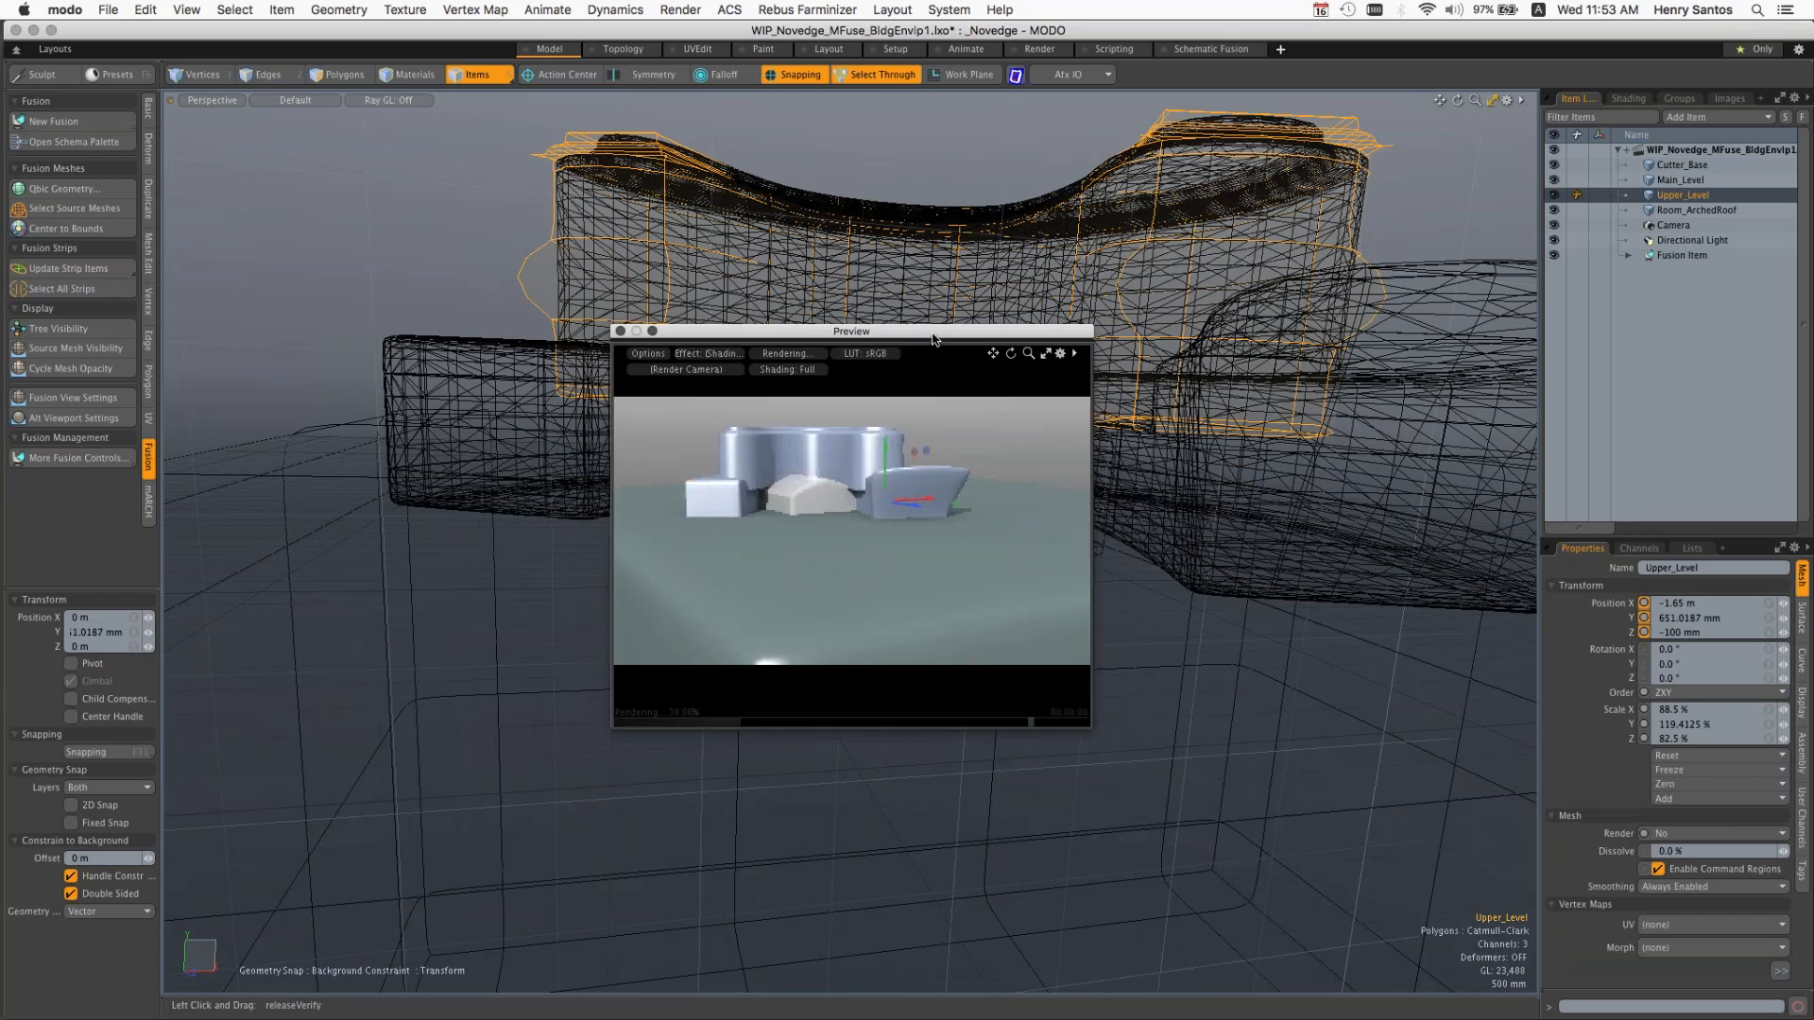
left_click_drag(929, 338, 561, 520)
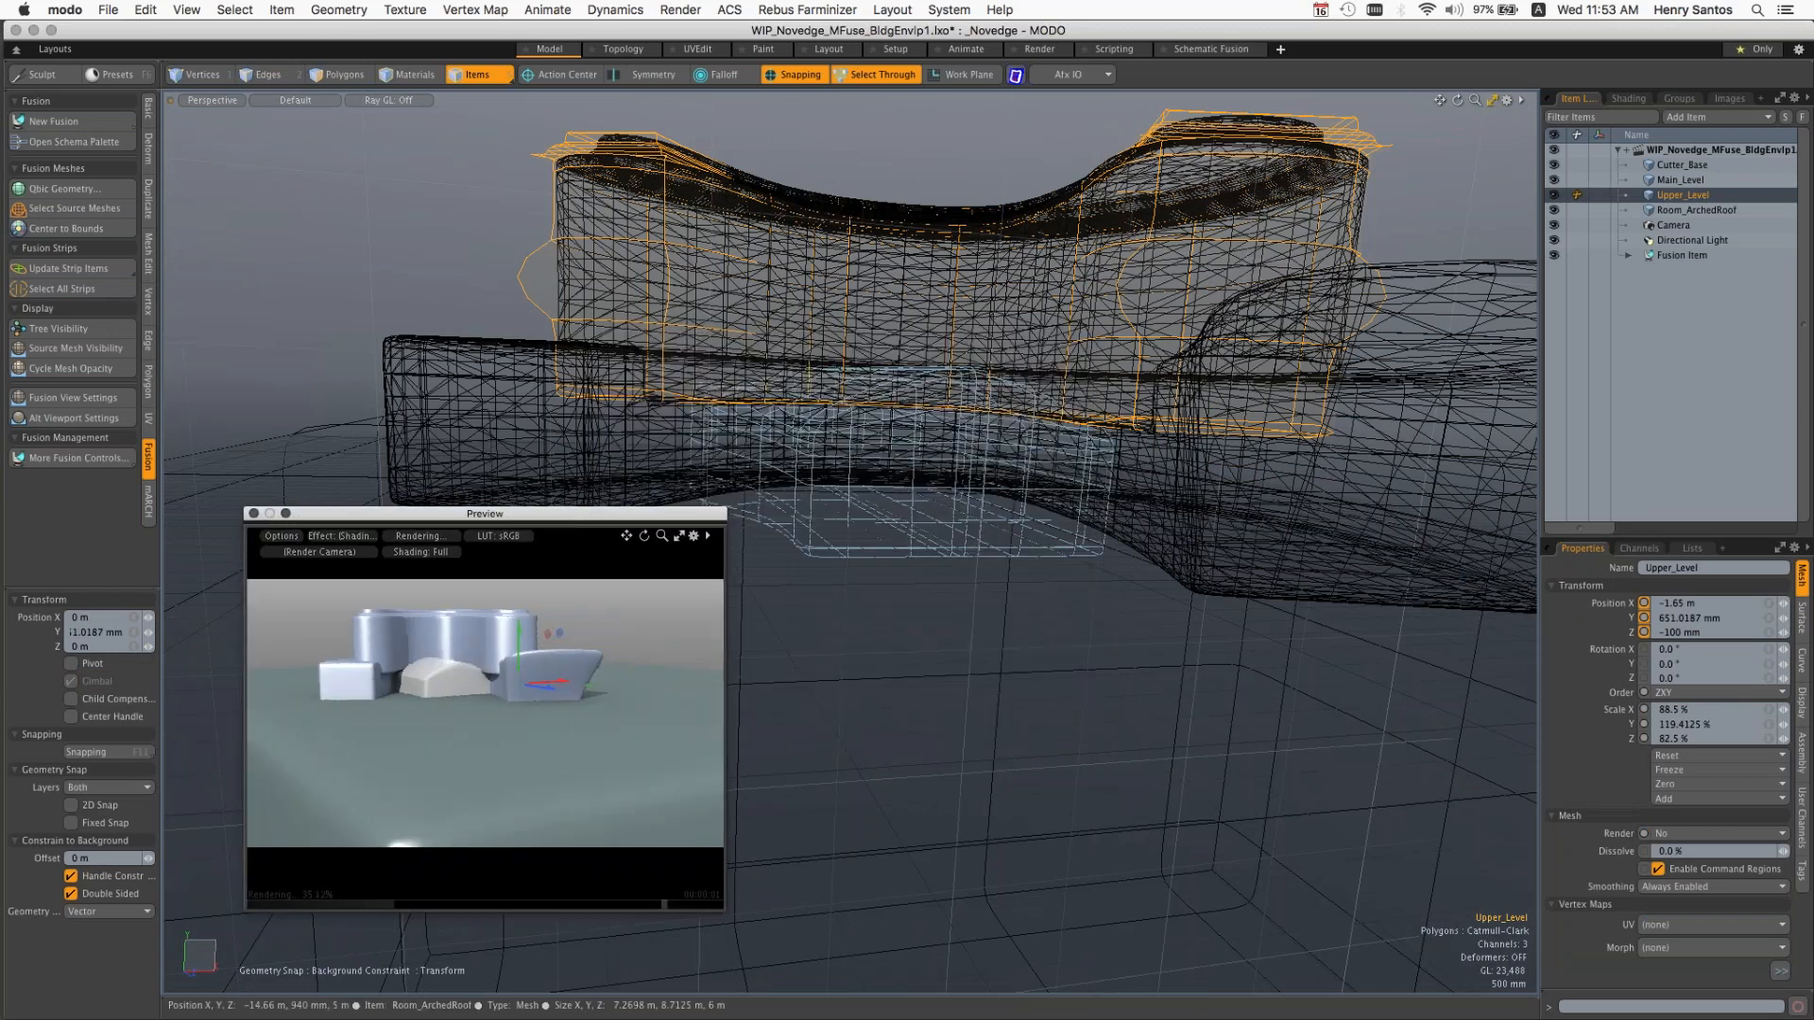
left_click_drag(728, 398, 741, 408, "alt")
left_click_drag(633, 697, 746, 751, "alt")
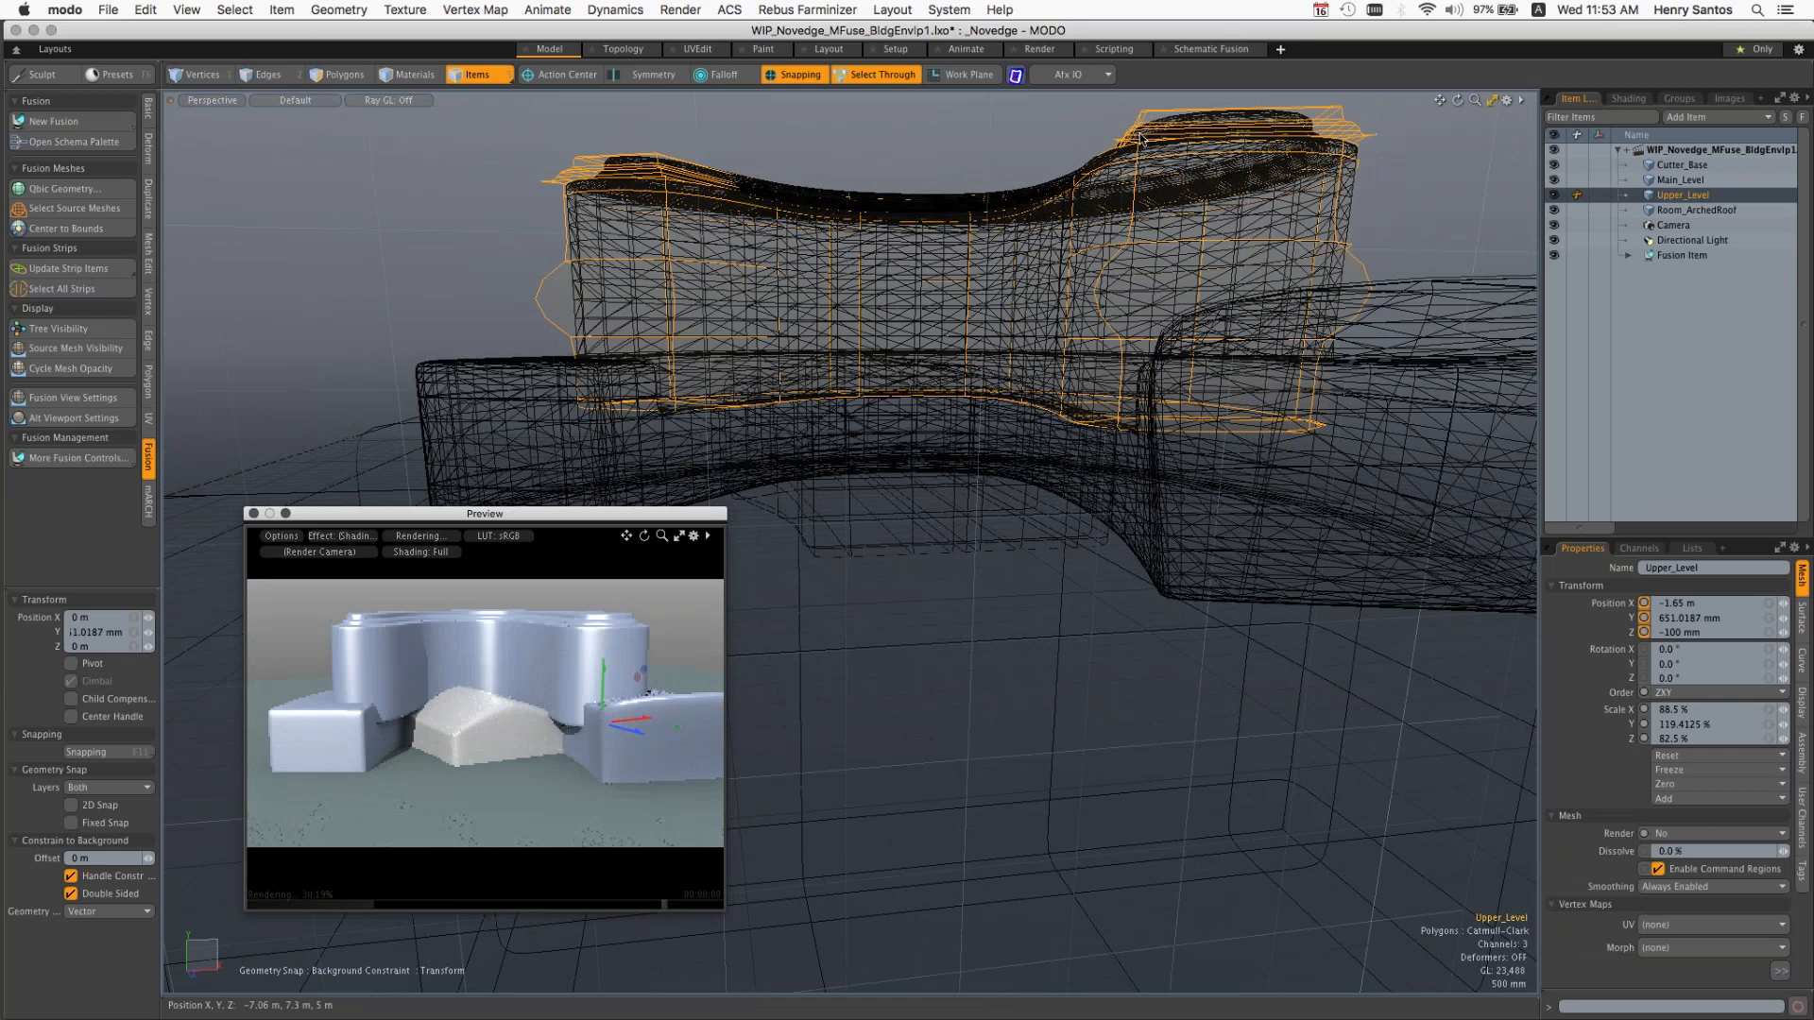
Step: Lower the Upper_Level source mesh along Y to about 0.3 m
key("q")
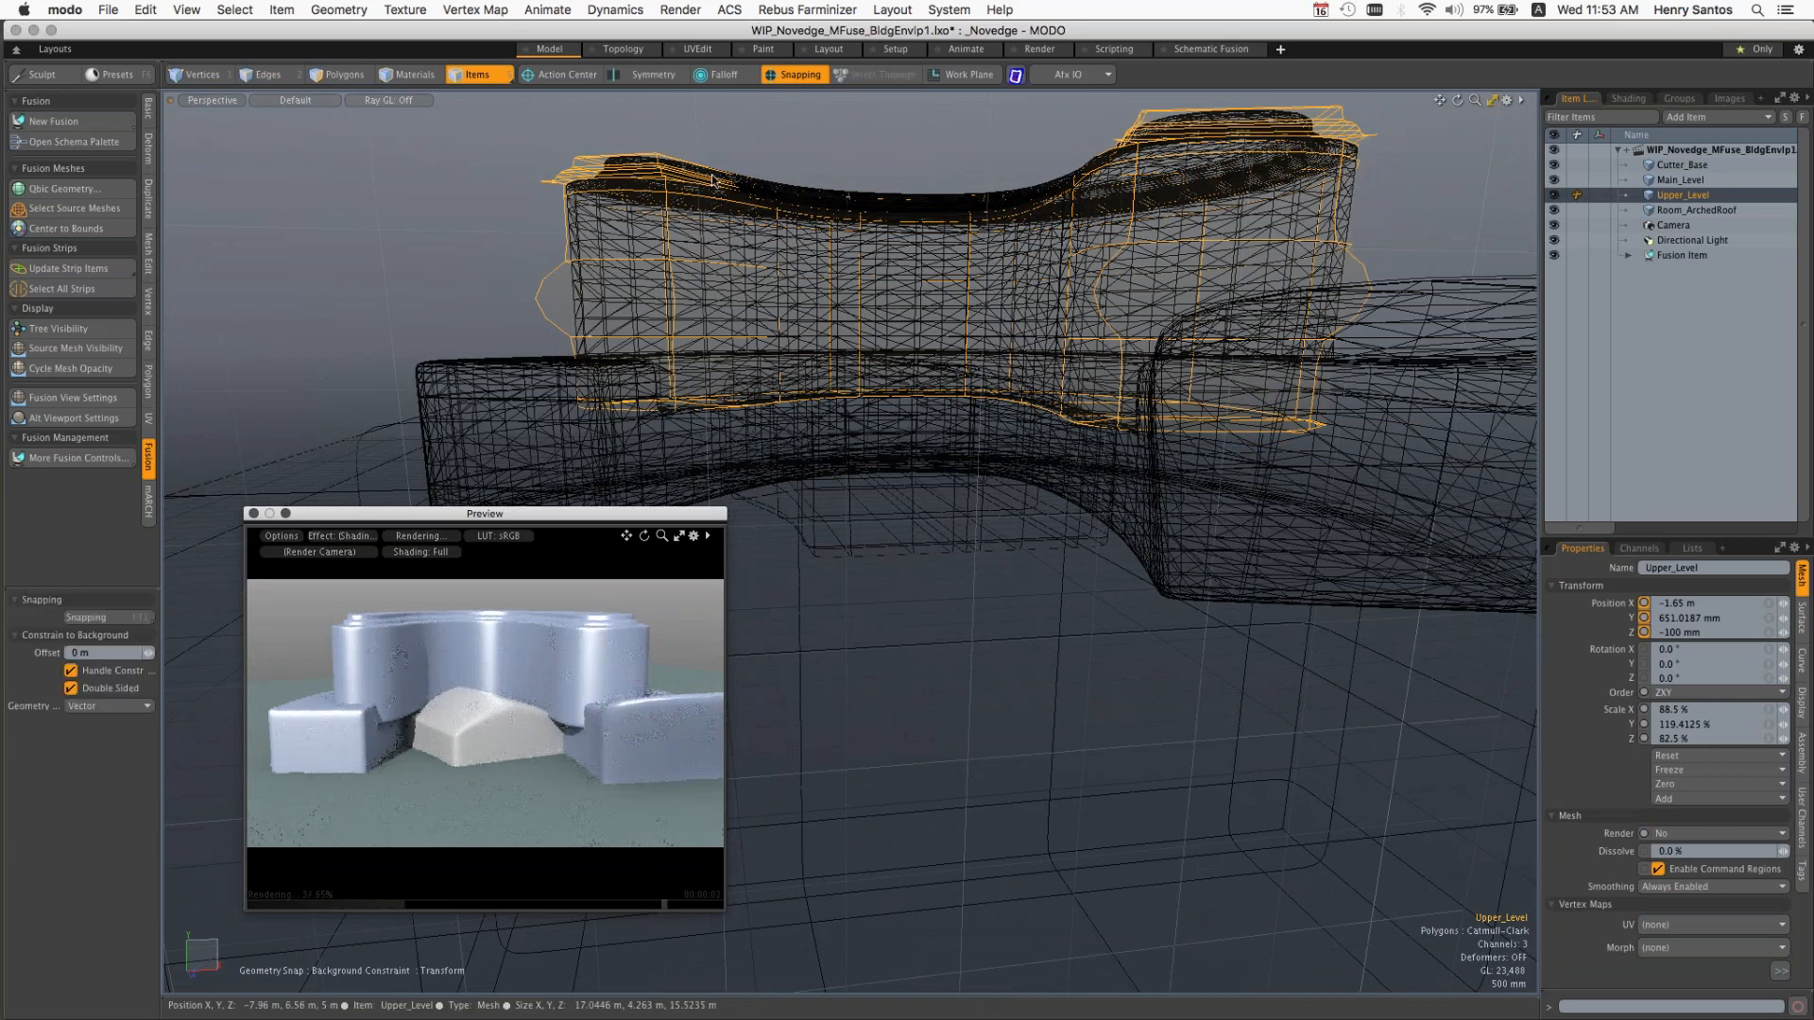
left_click(850, 195)
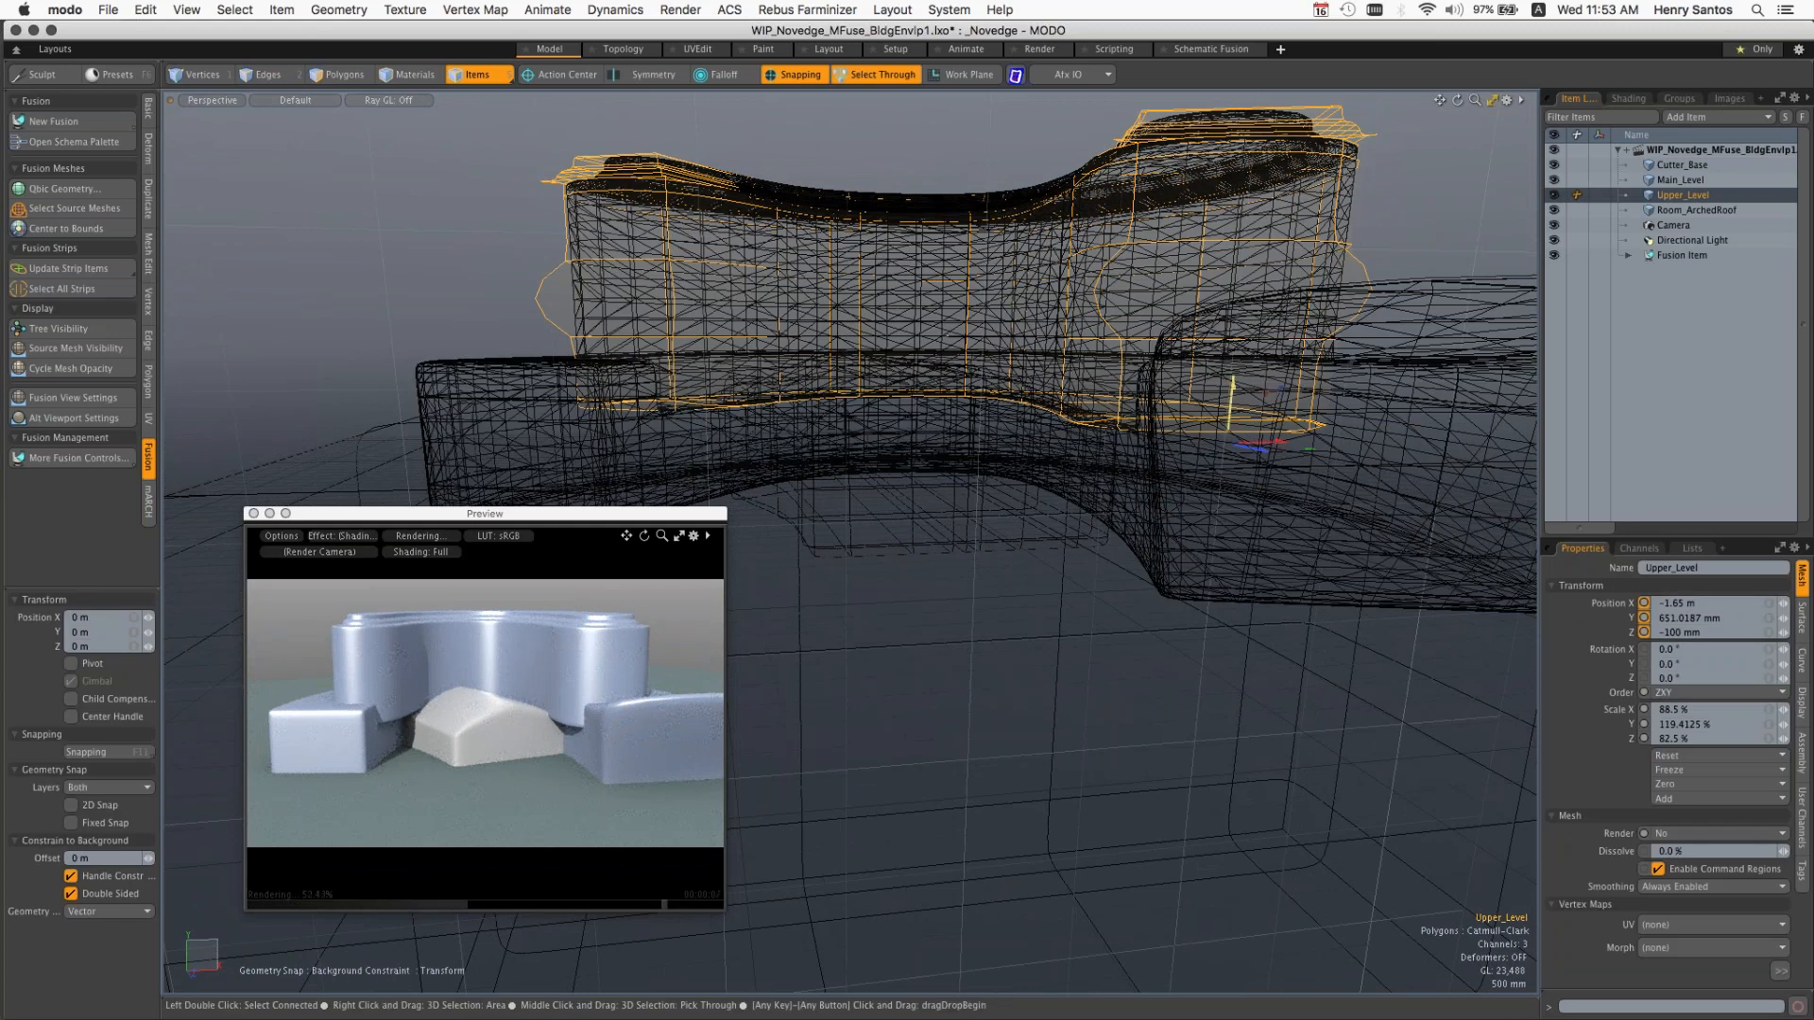
left_click_drag(1231, 407, 1217, 572)
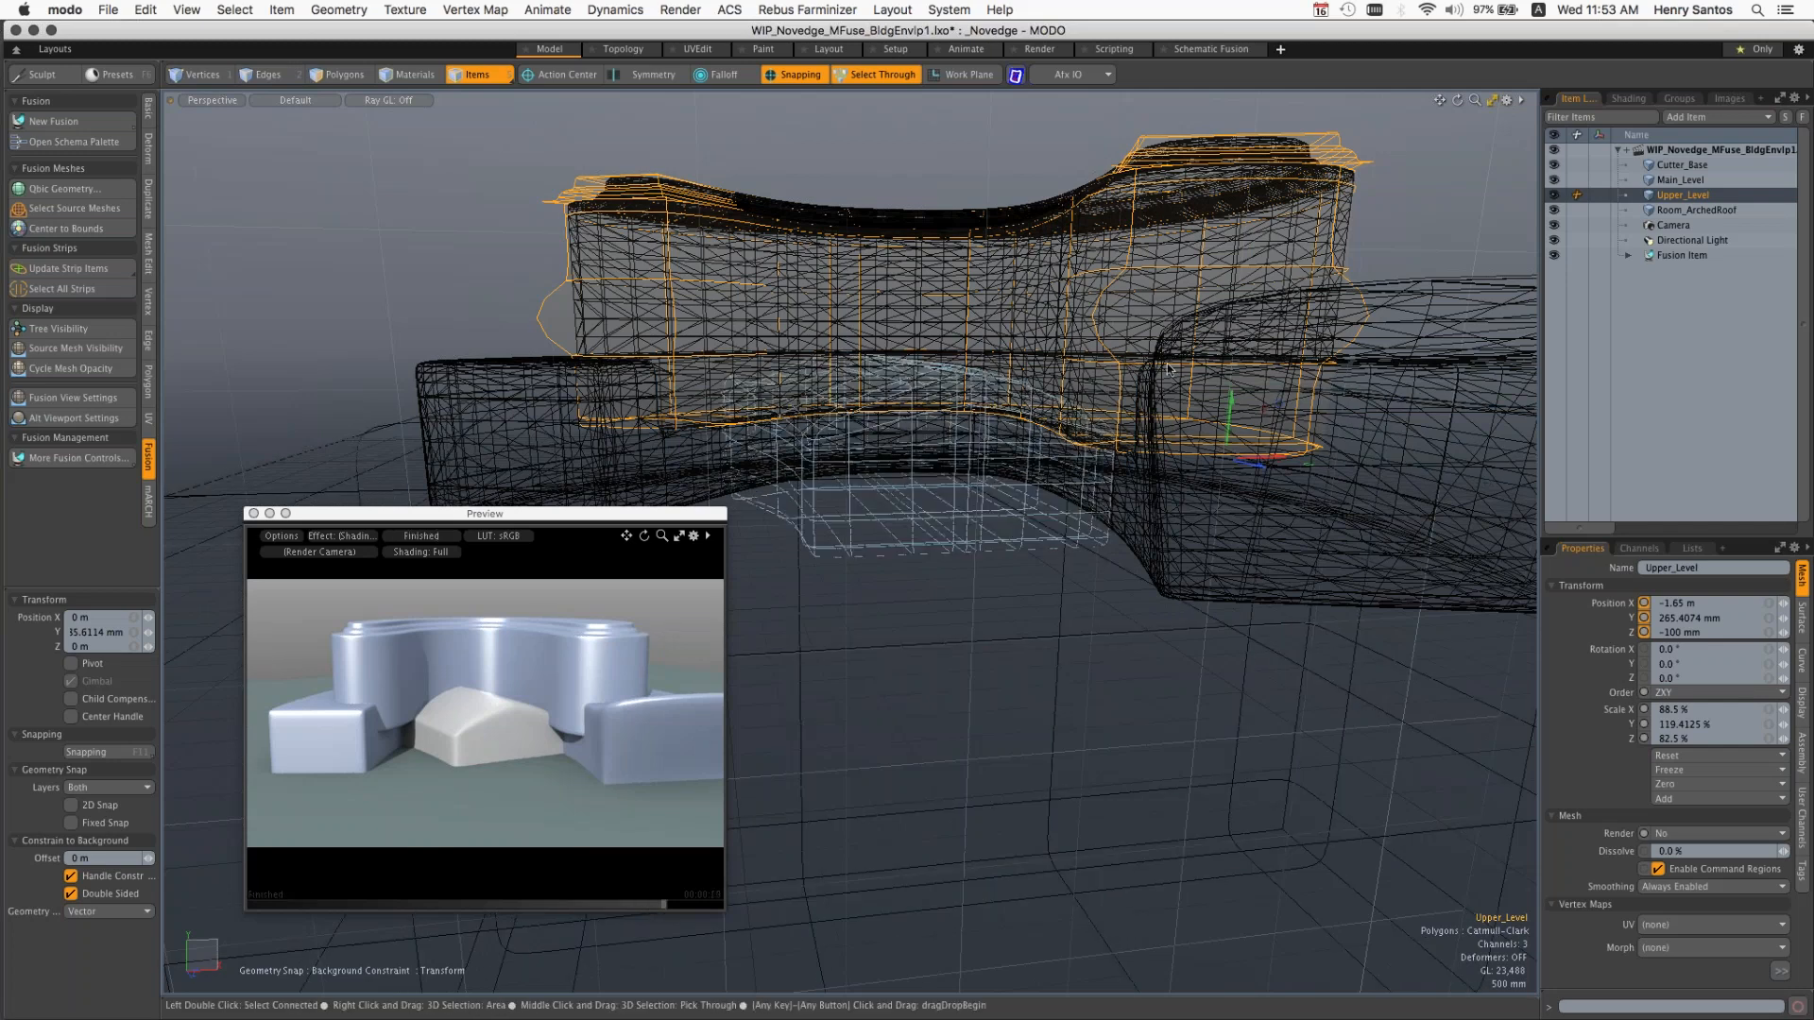
Step: Select Room_ArchedRoof, then the Fusion Item, and view the whole building together with Cutter_Base
left_click(1168, 369)
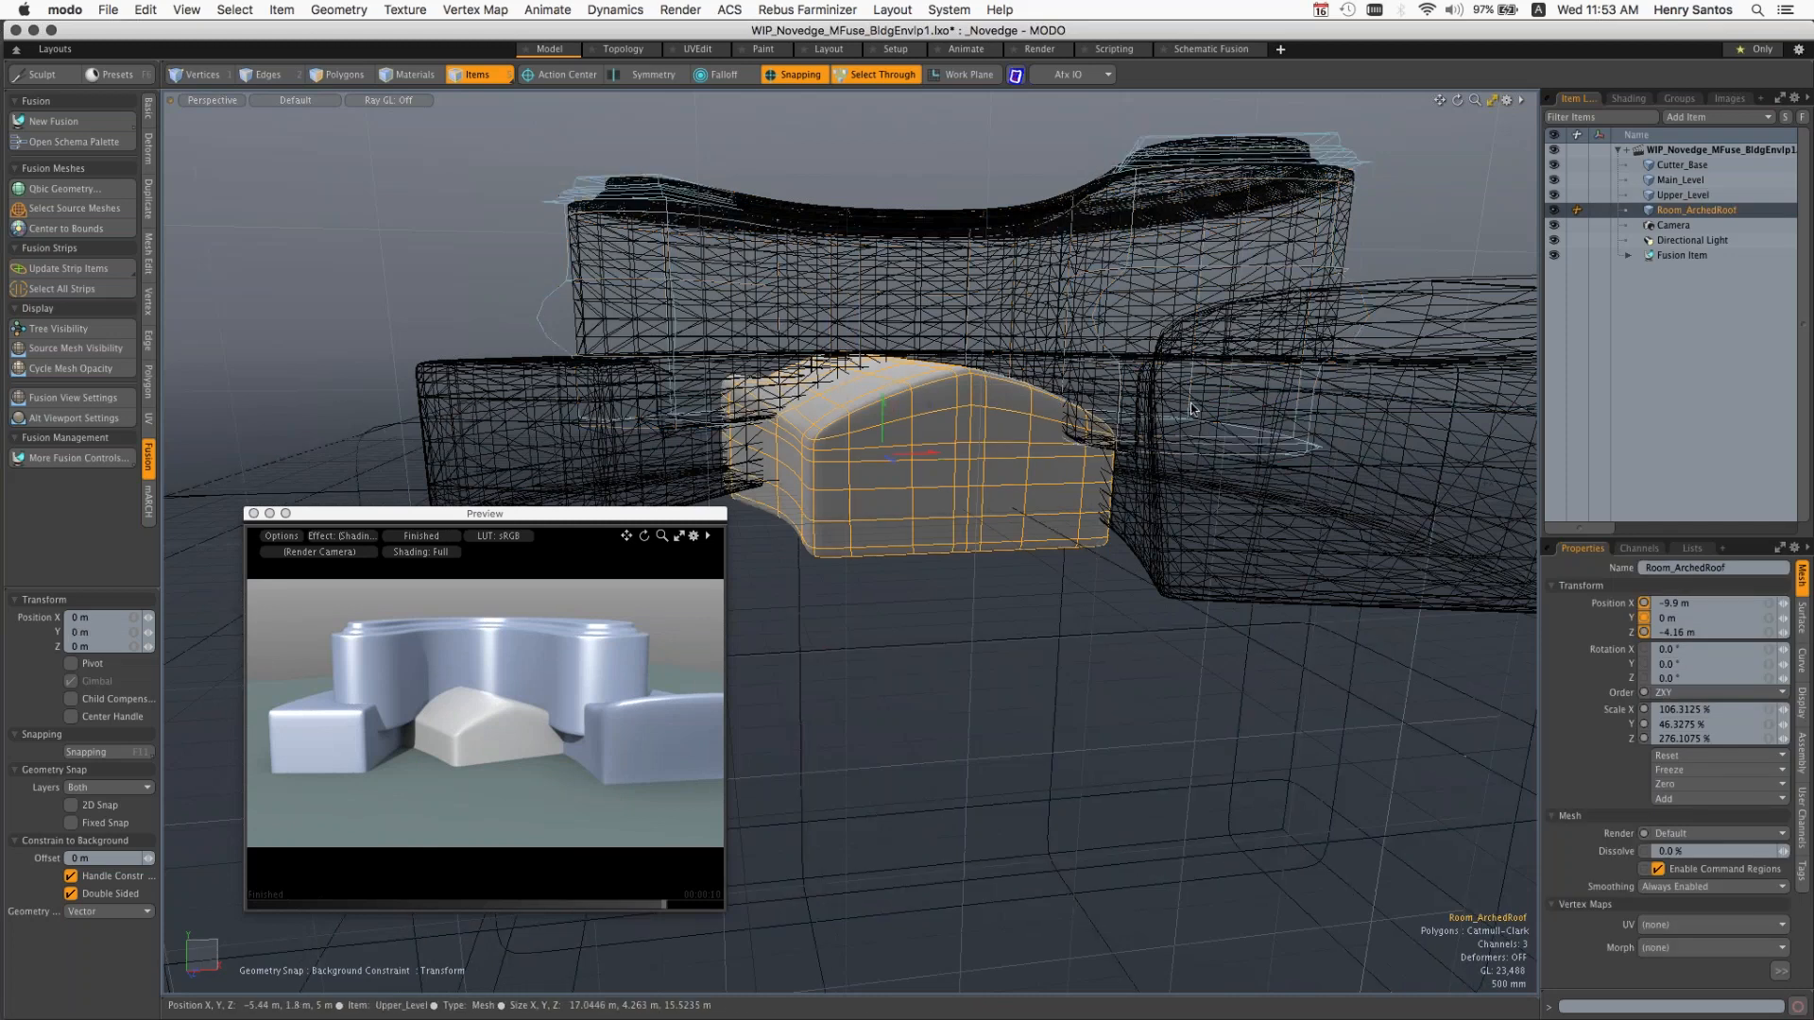
left_click_drag(1333, 286, 652, 415, "ctrl+alt")
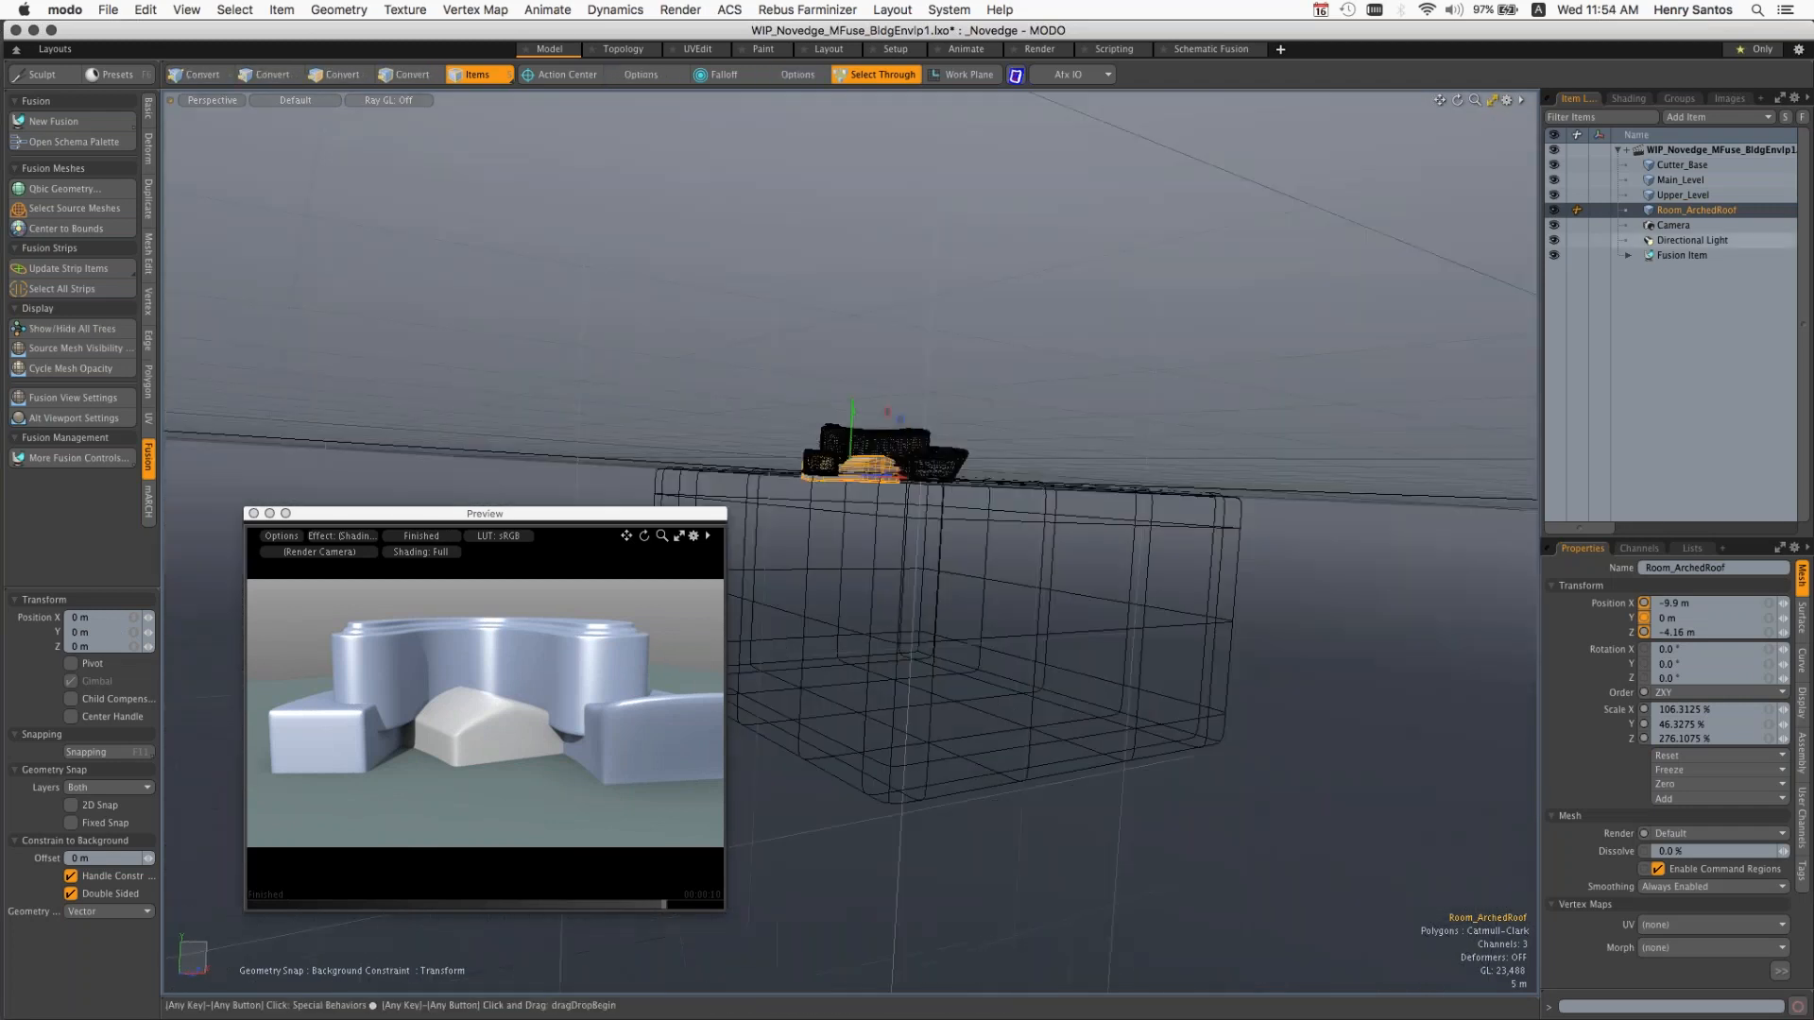
left_click(1682, 255)
left_click_drag(996, 454, 909, 486, "ctrl+alt")
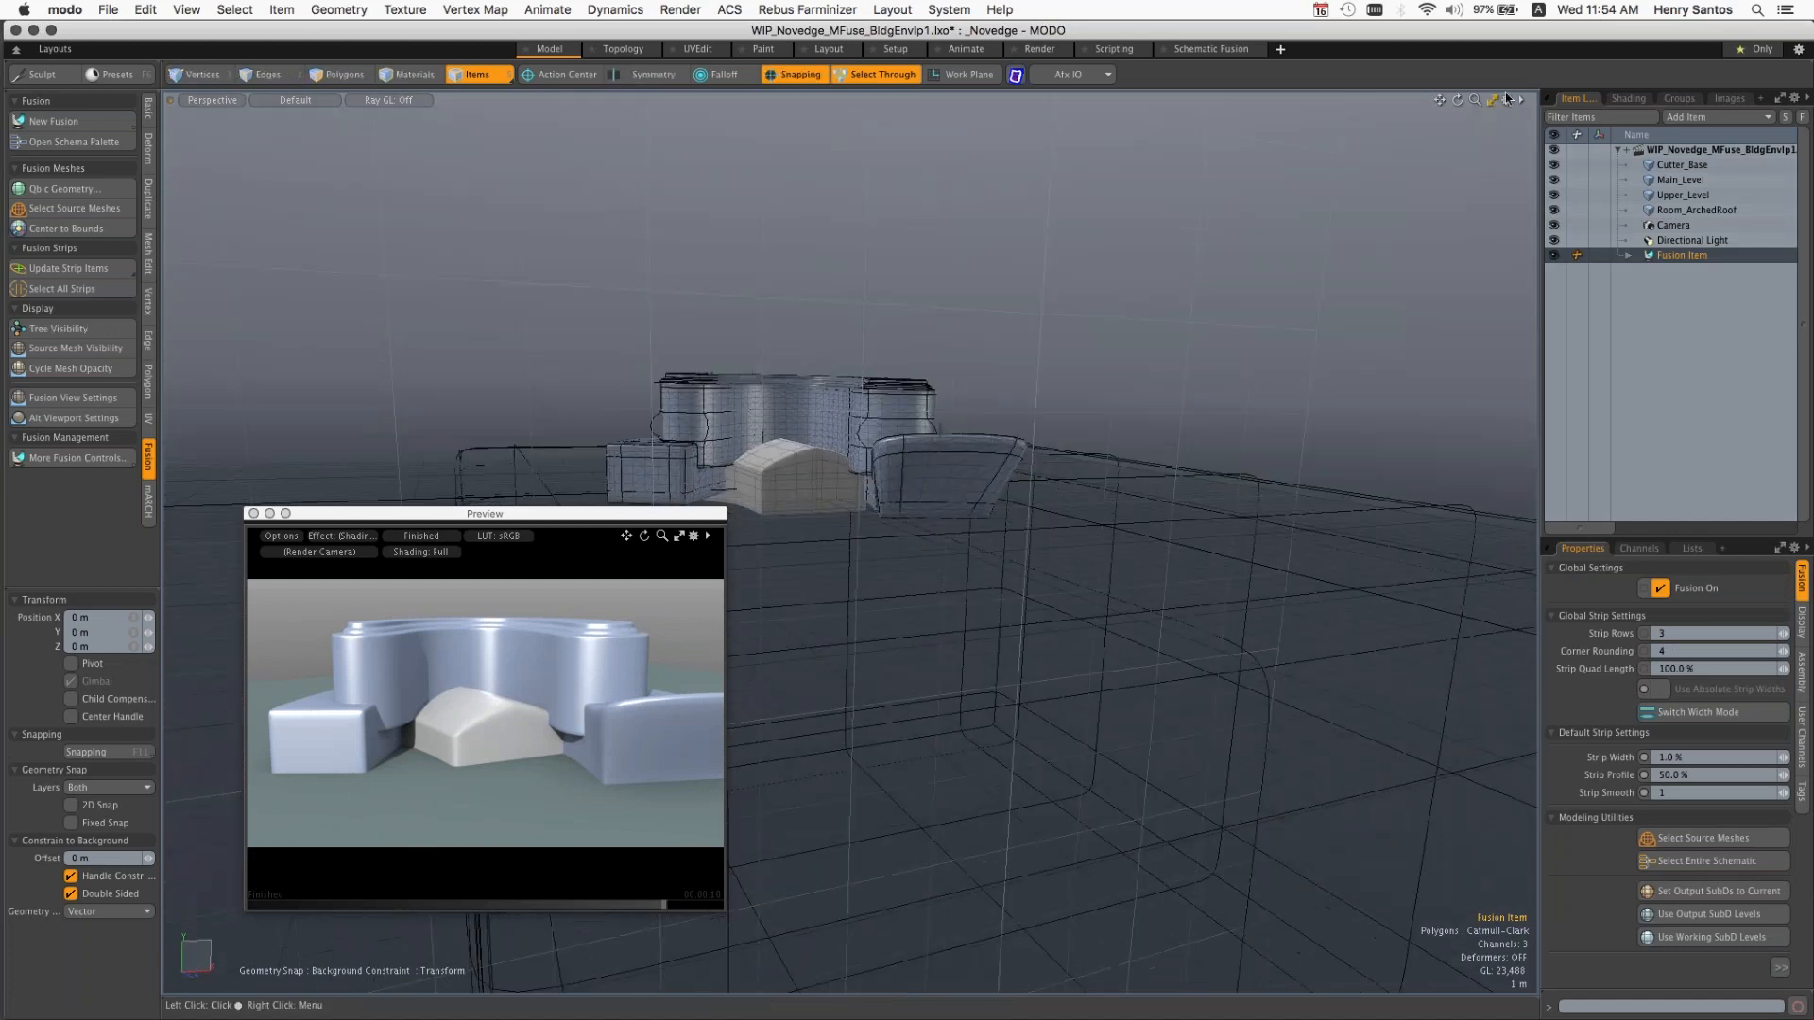
Step: Switch to the Topology layout, examine the fused building on its base, and return to the Model layout
left_click(628, 54)
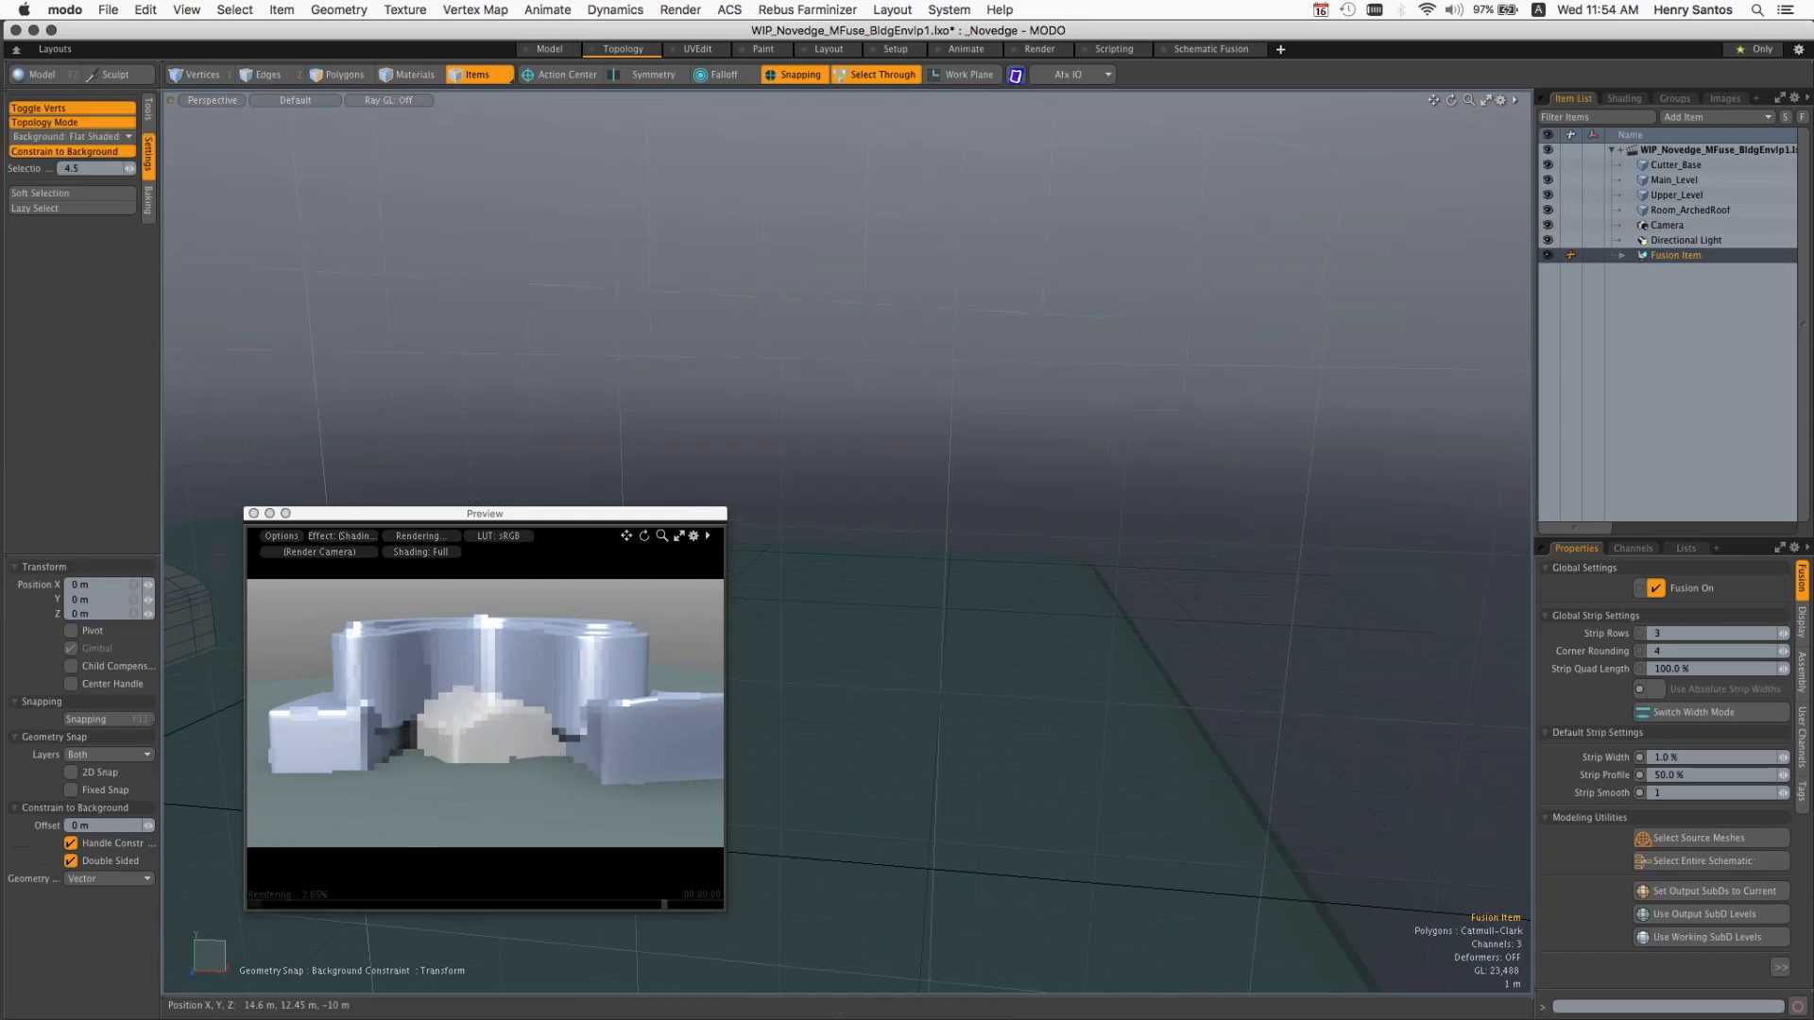
left_click_drag(639, 261, 1427, 311, "ctrl+alt")
left_click_drag(954, 302, 898, 345, "alt")
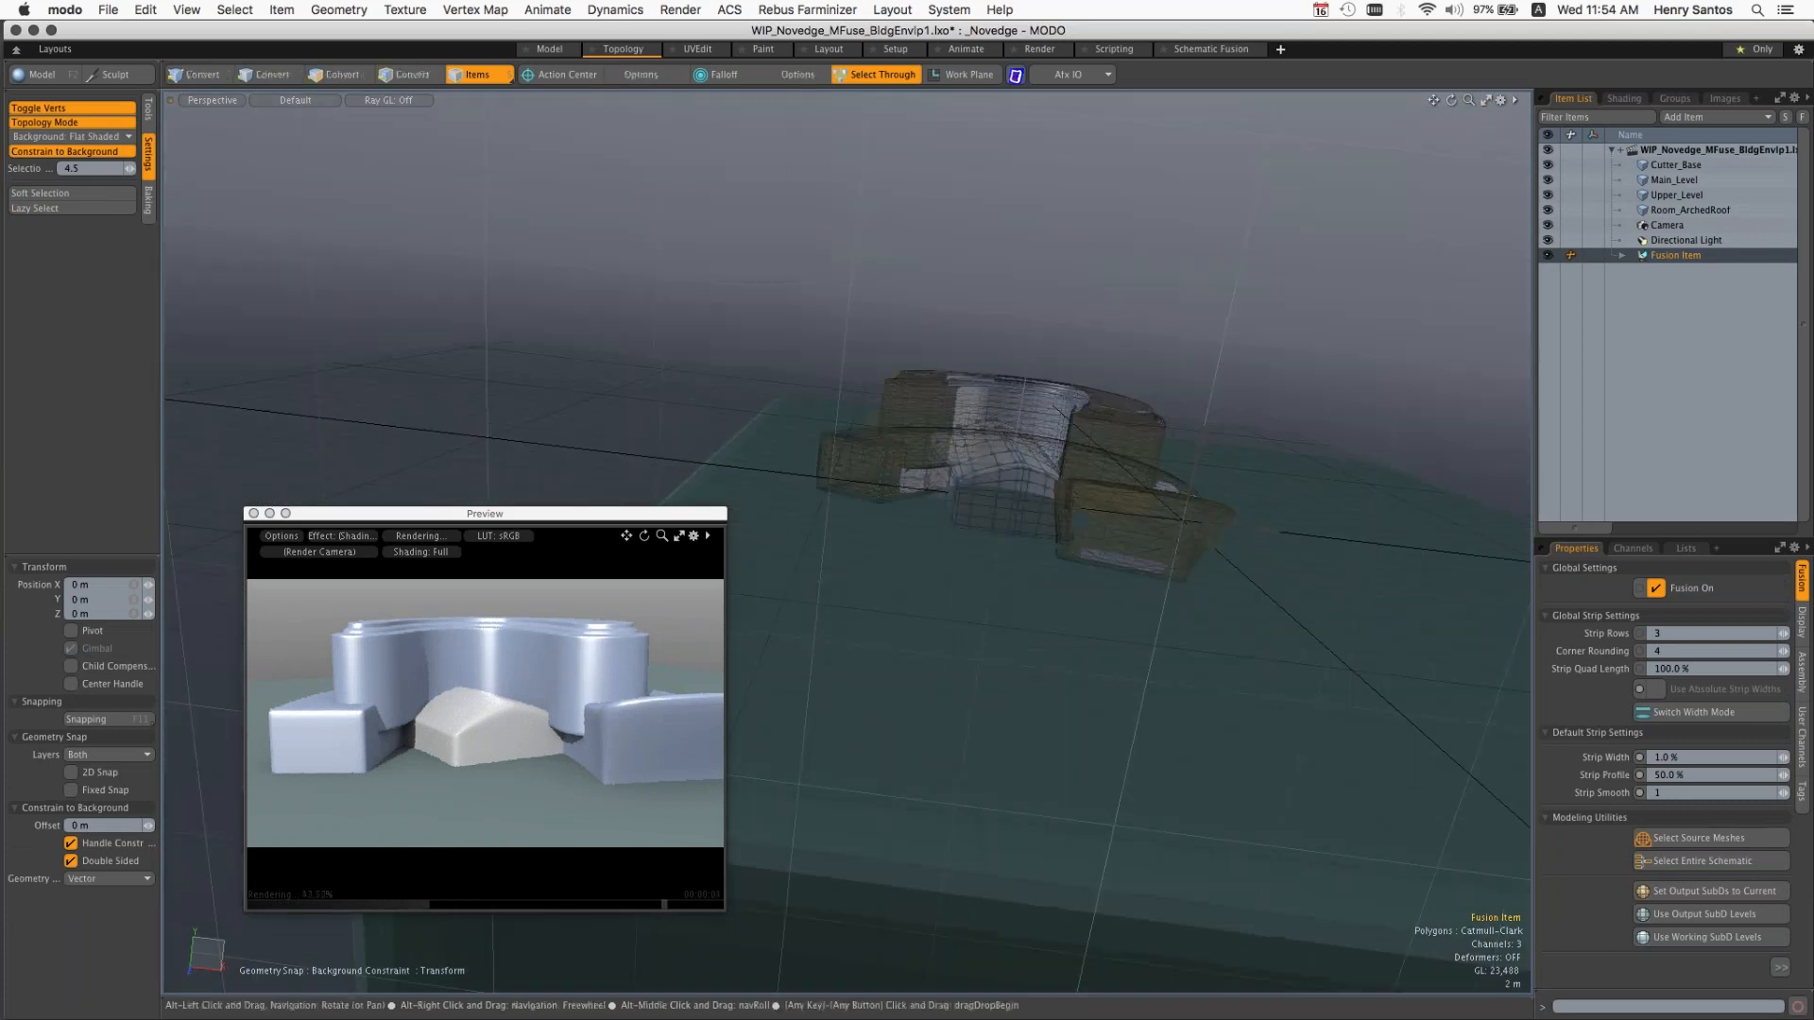
left_click(556, 48)
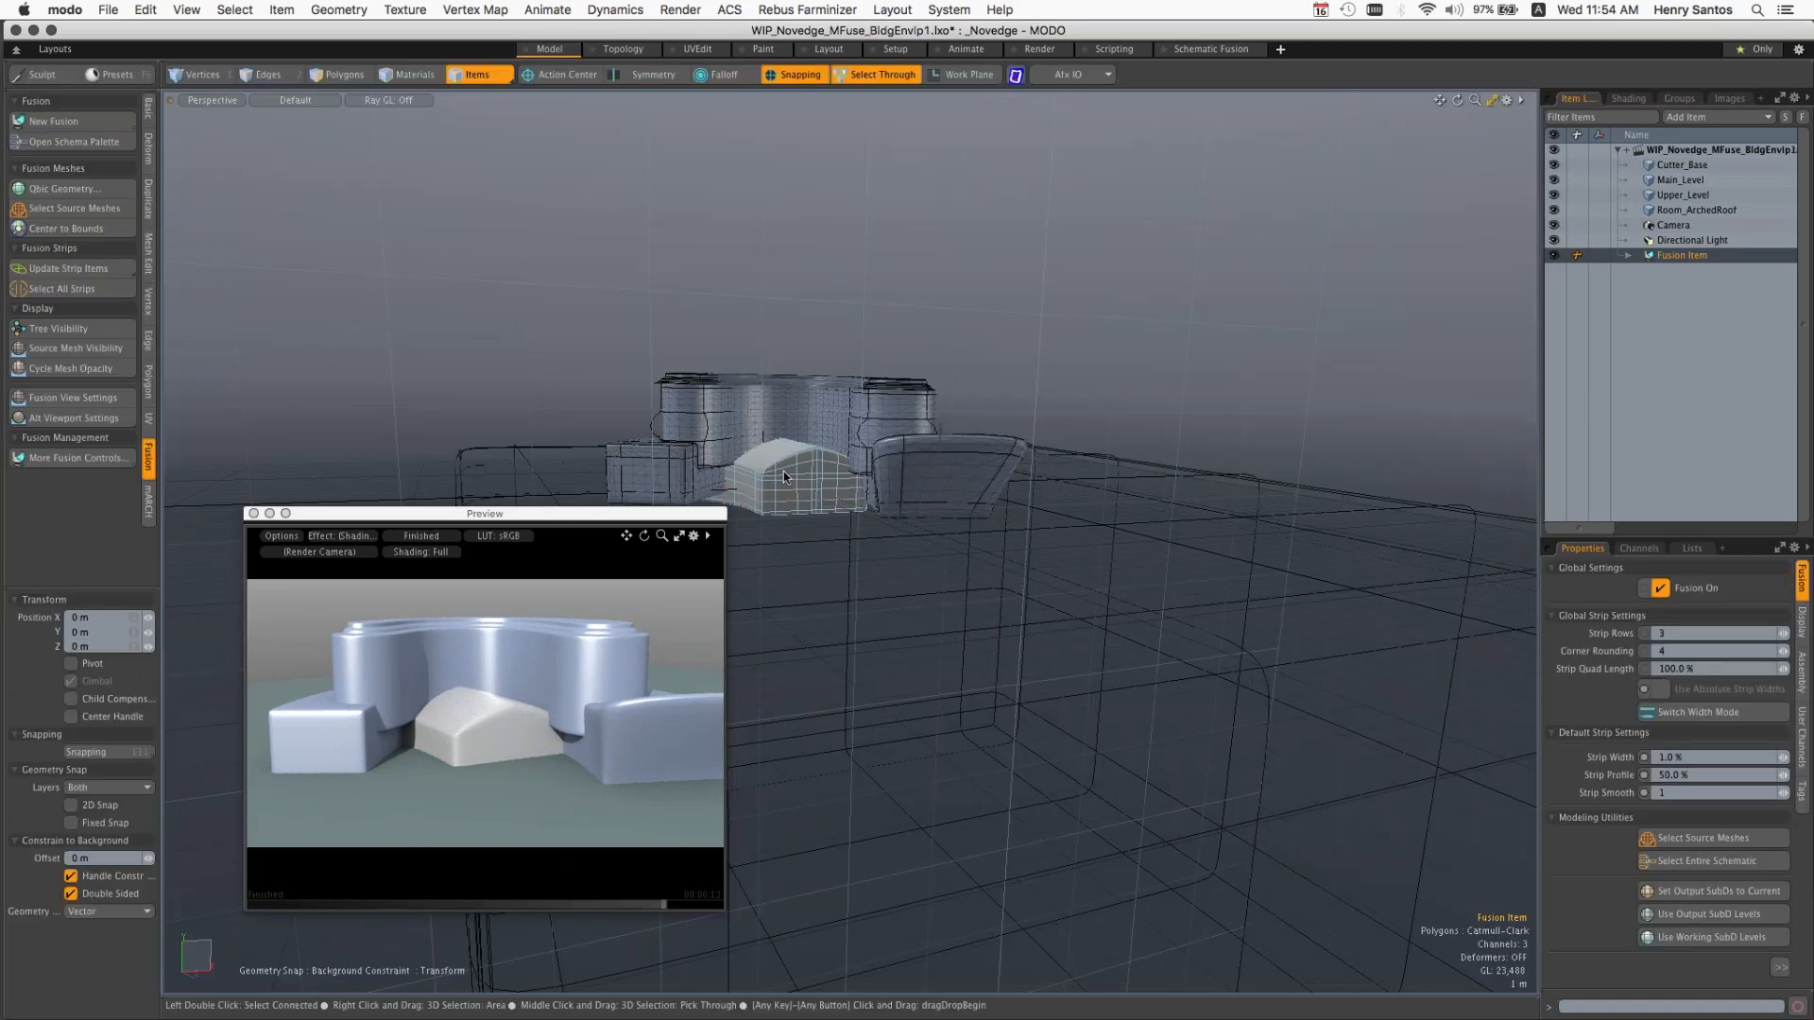
Step: Select the Room_ArchedRoof mesh and move the render preview window lower, farther from the model
left_click(841, 460)
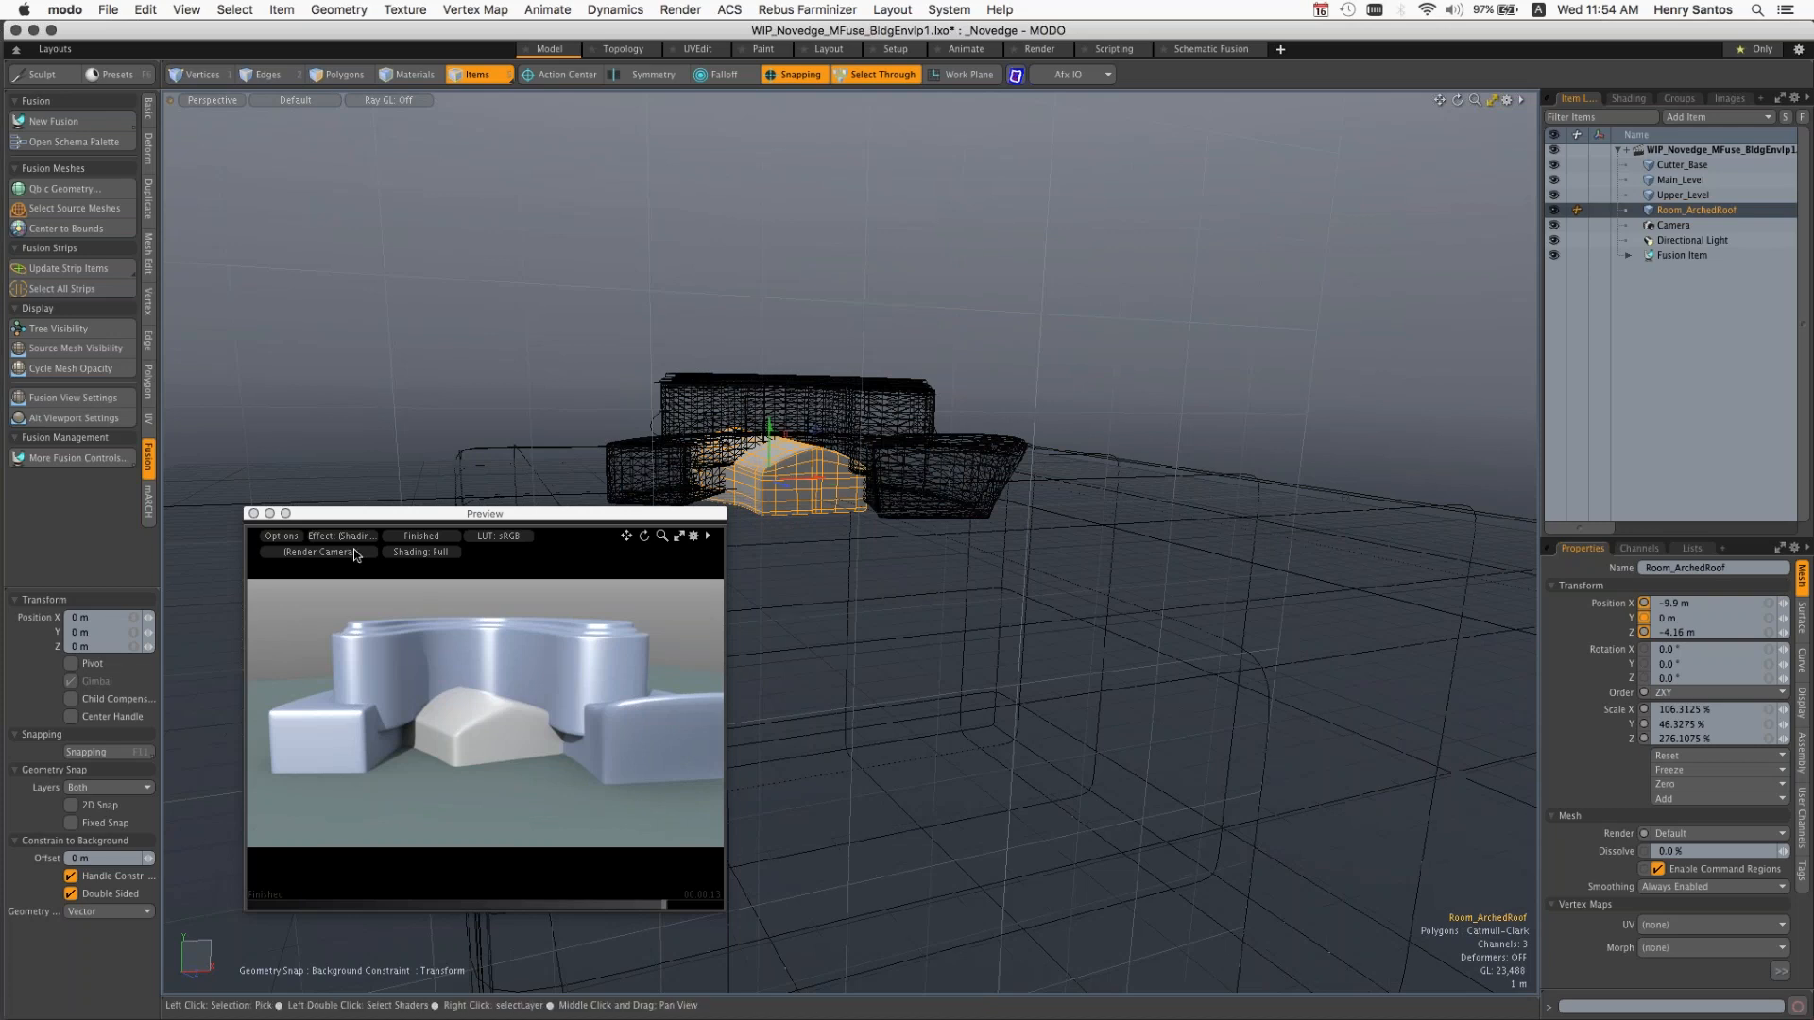
left_click(334, 518)
left_click_drag(334, 518, 288, 598)
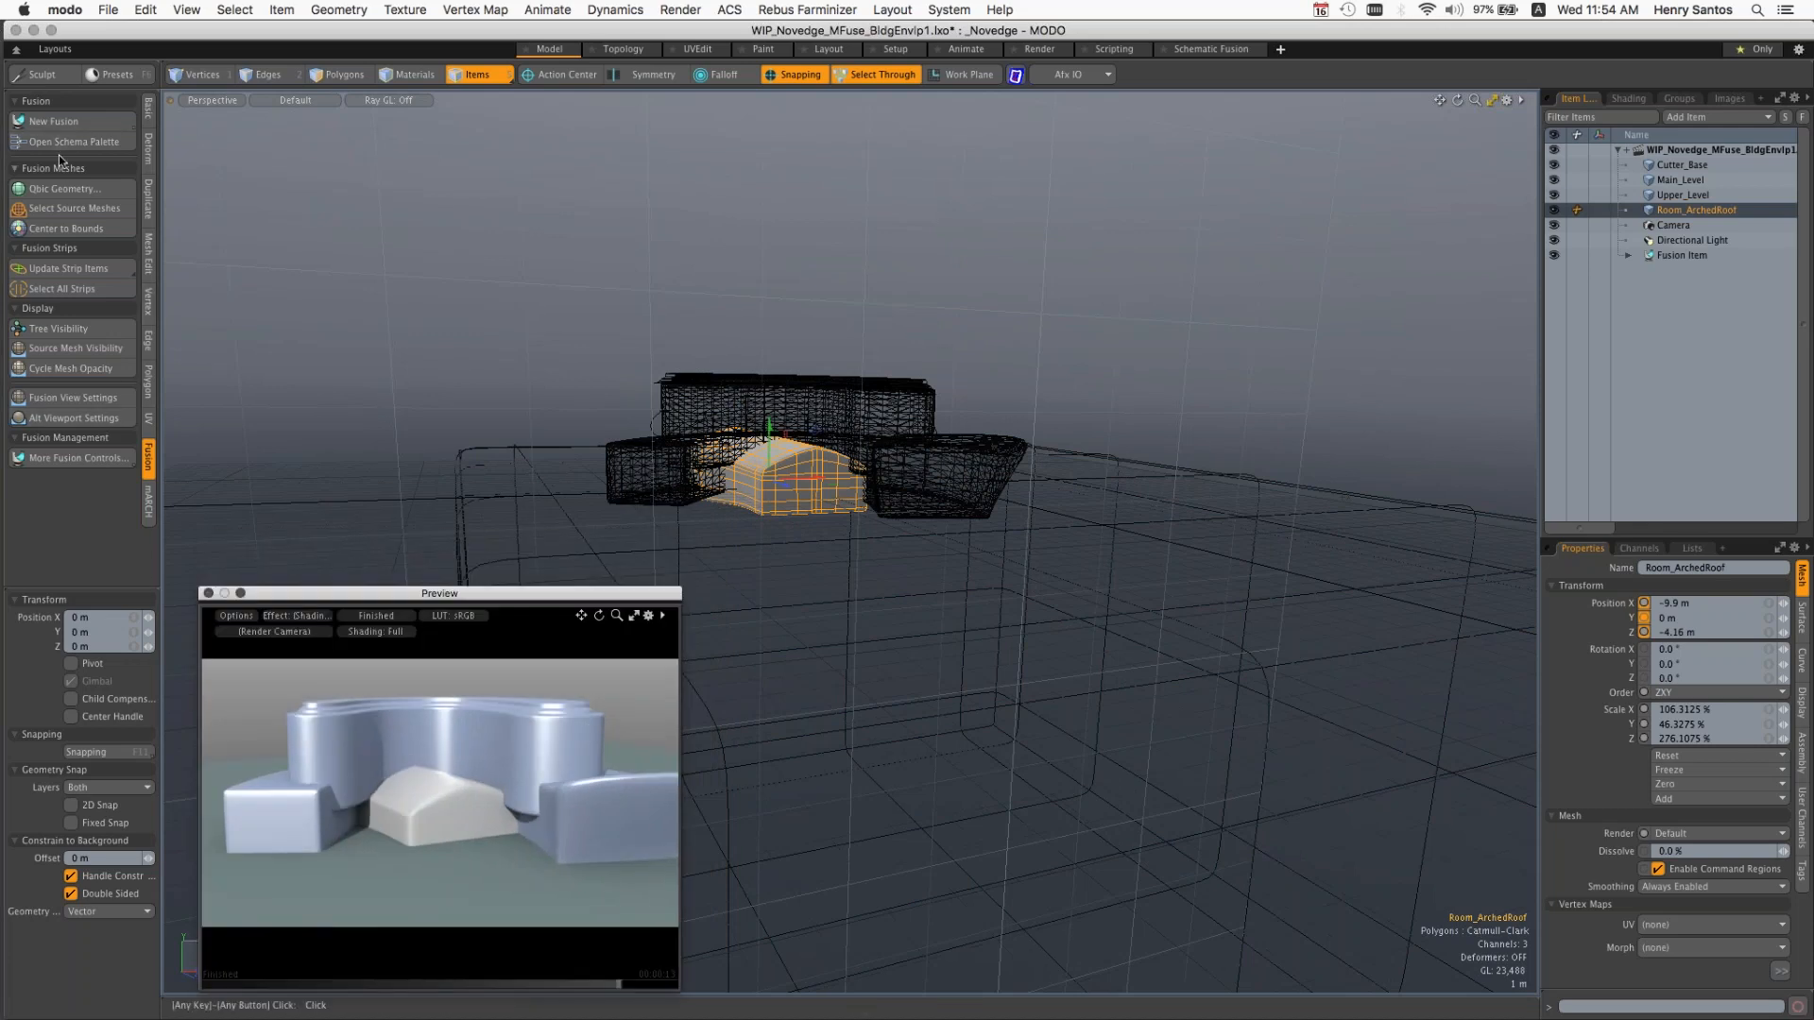
Step: Open the fusion schematic, examine how the level meshes feed the union and intersect nodes, and close it
left_click(80, 142)
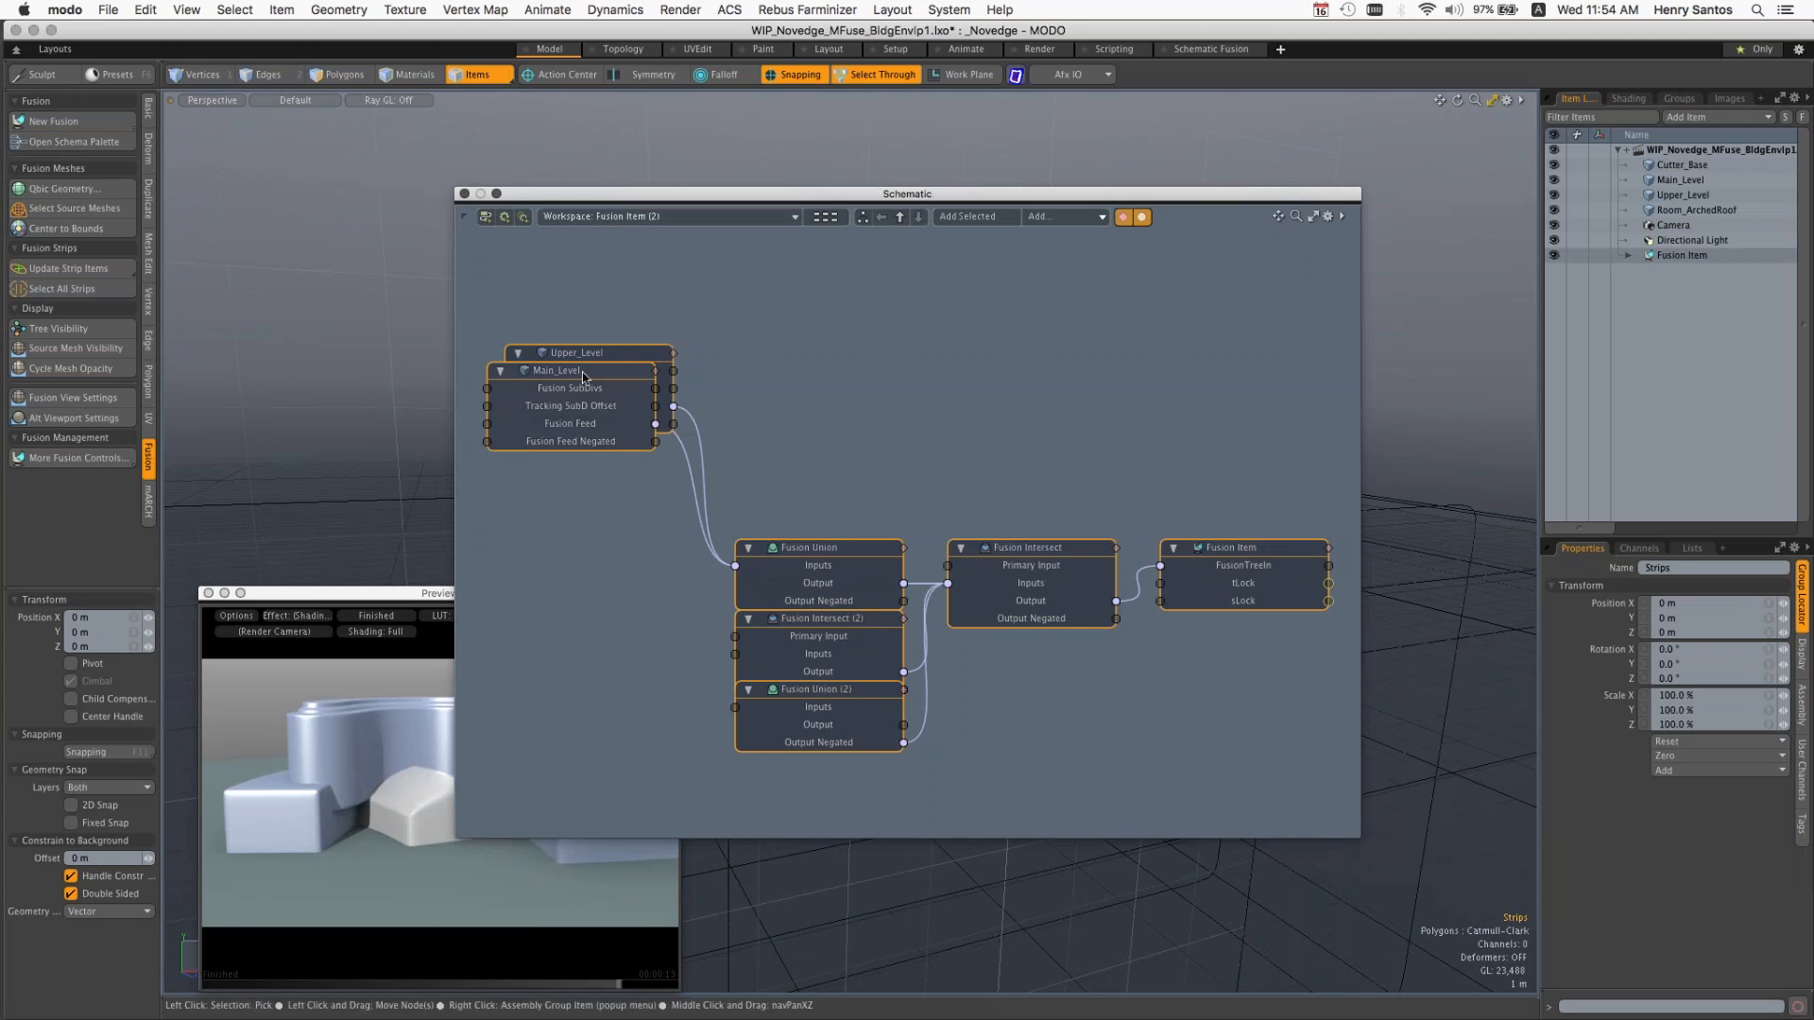
middle_click_drag(582, 373, 690, 312)
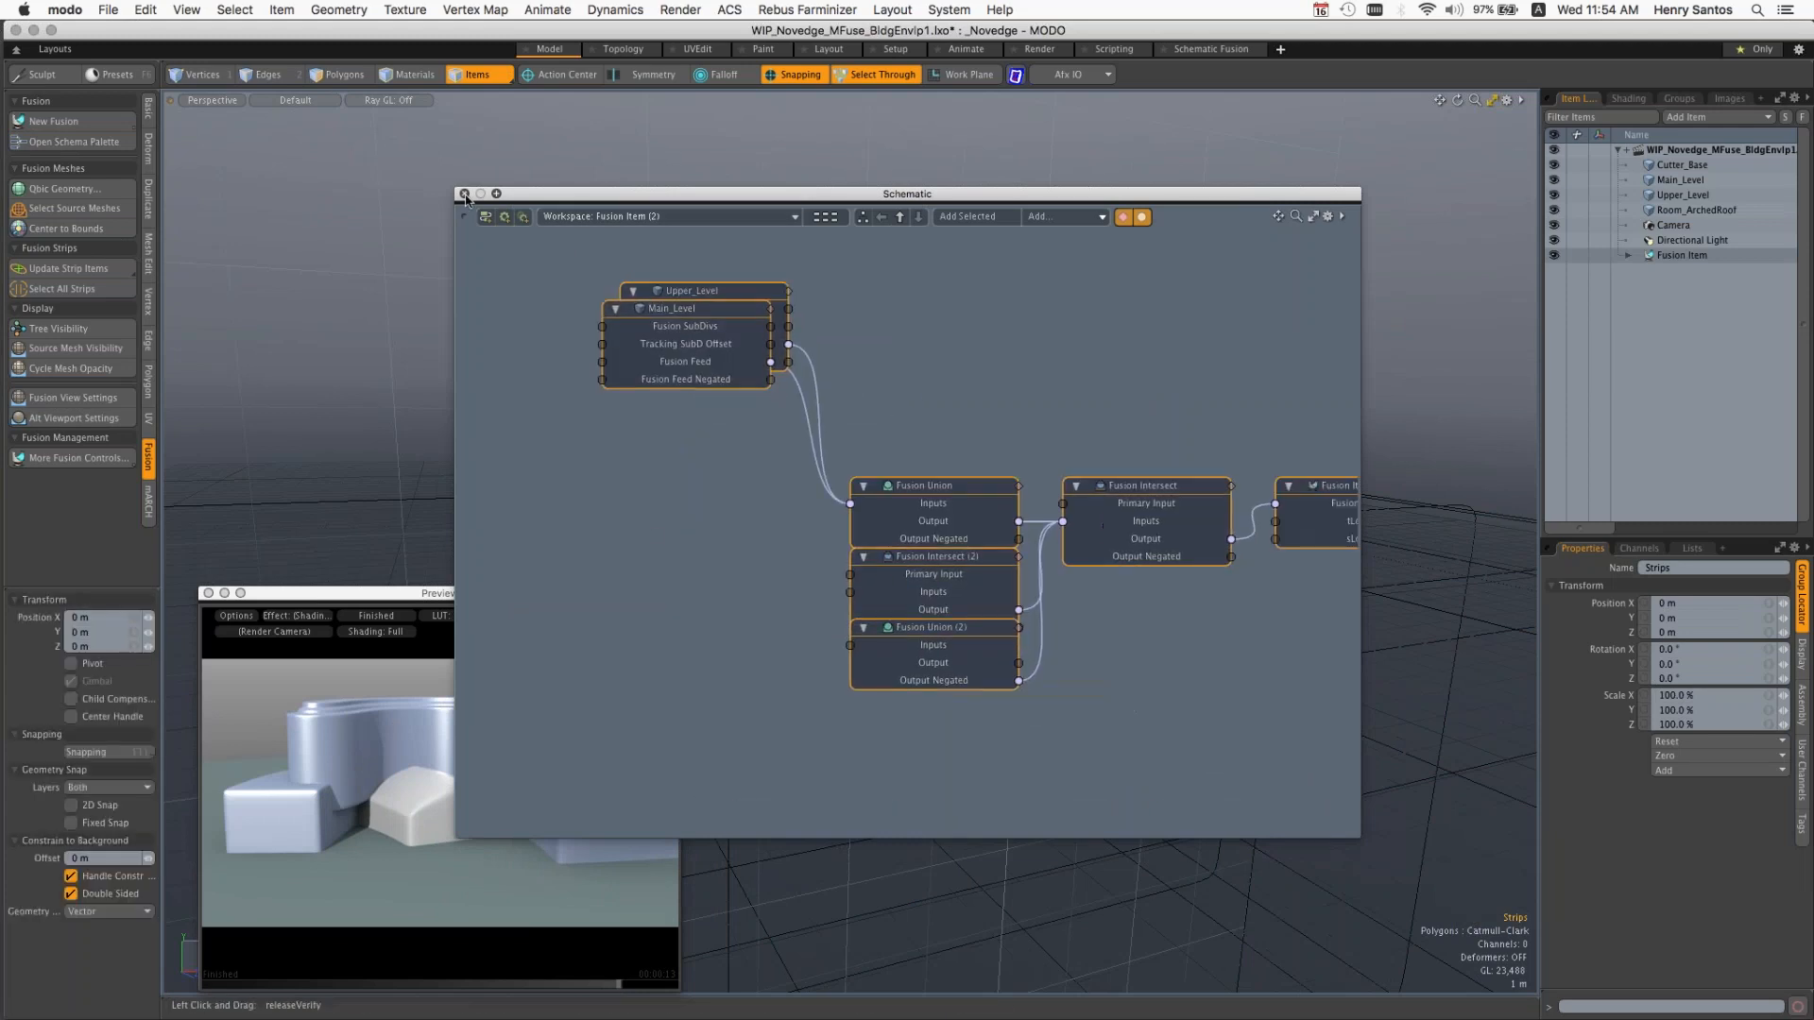
left_click(464, 193)
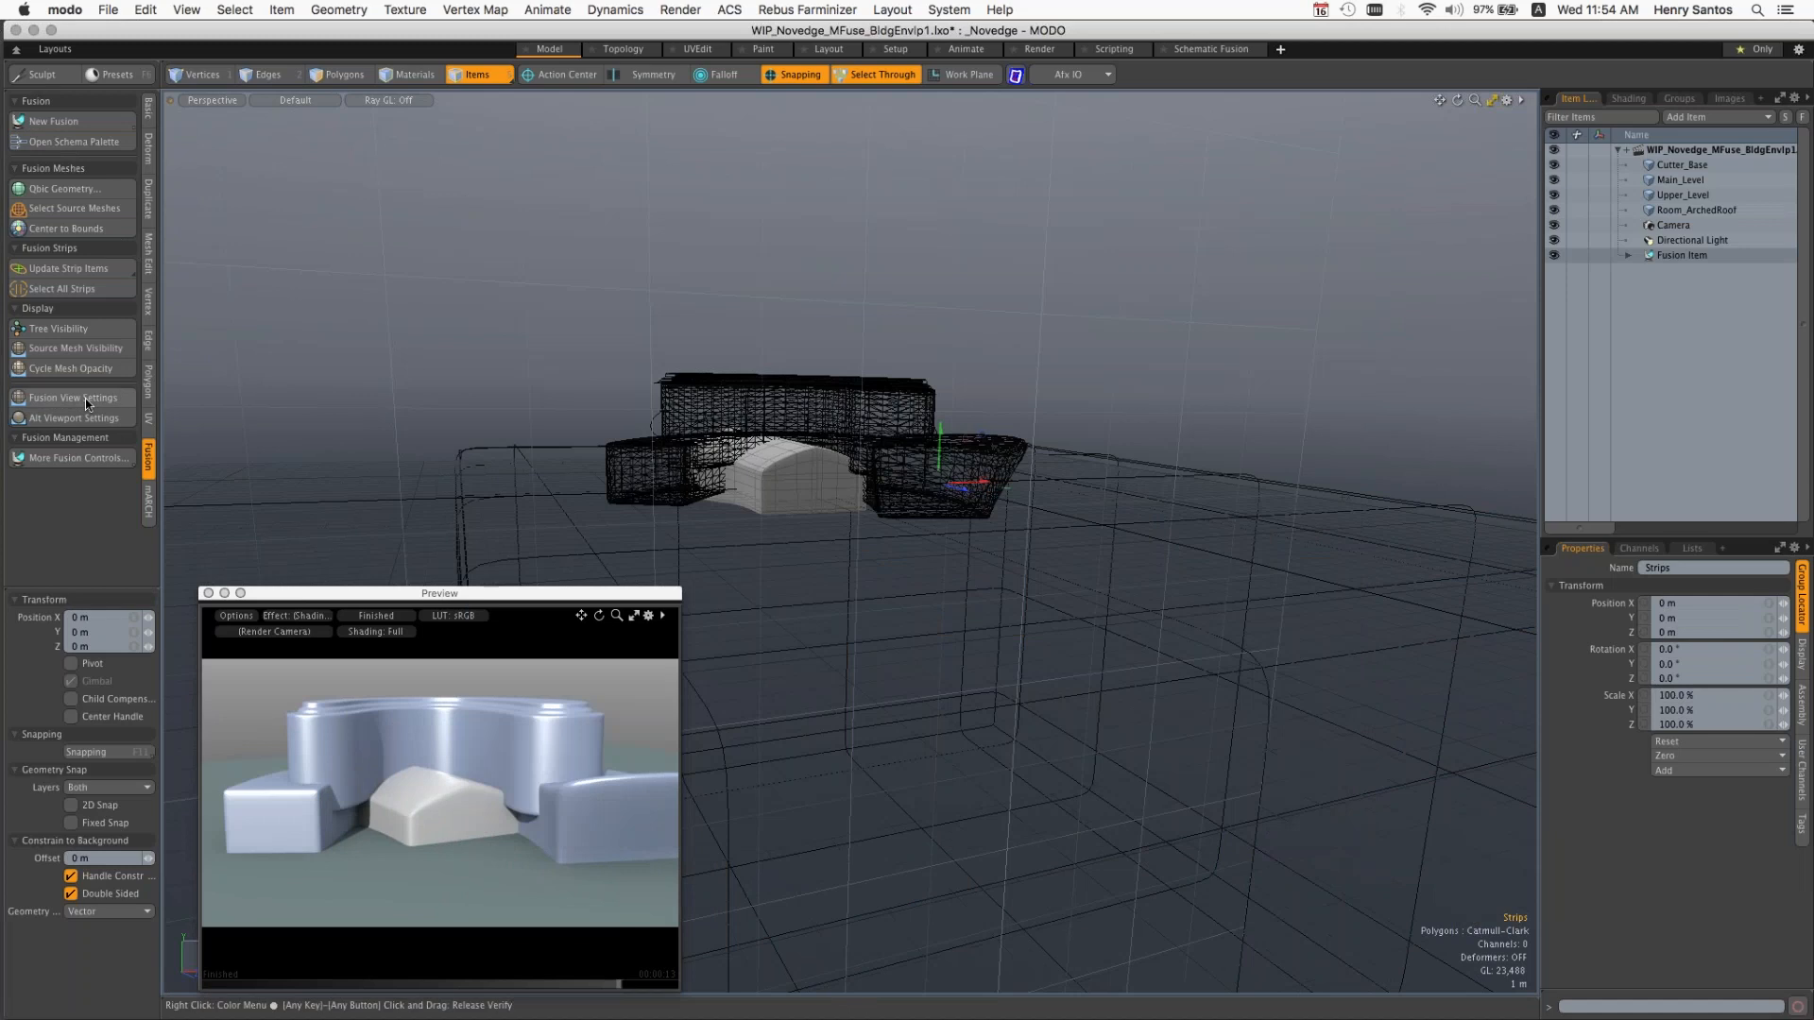
Step: Toggle the Fusion view and Alt viewport settings, and try to show the current fusion item's tree
left_click(72, 398)
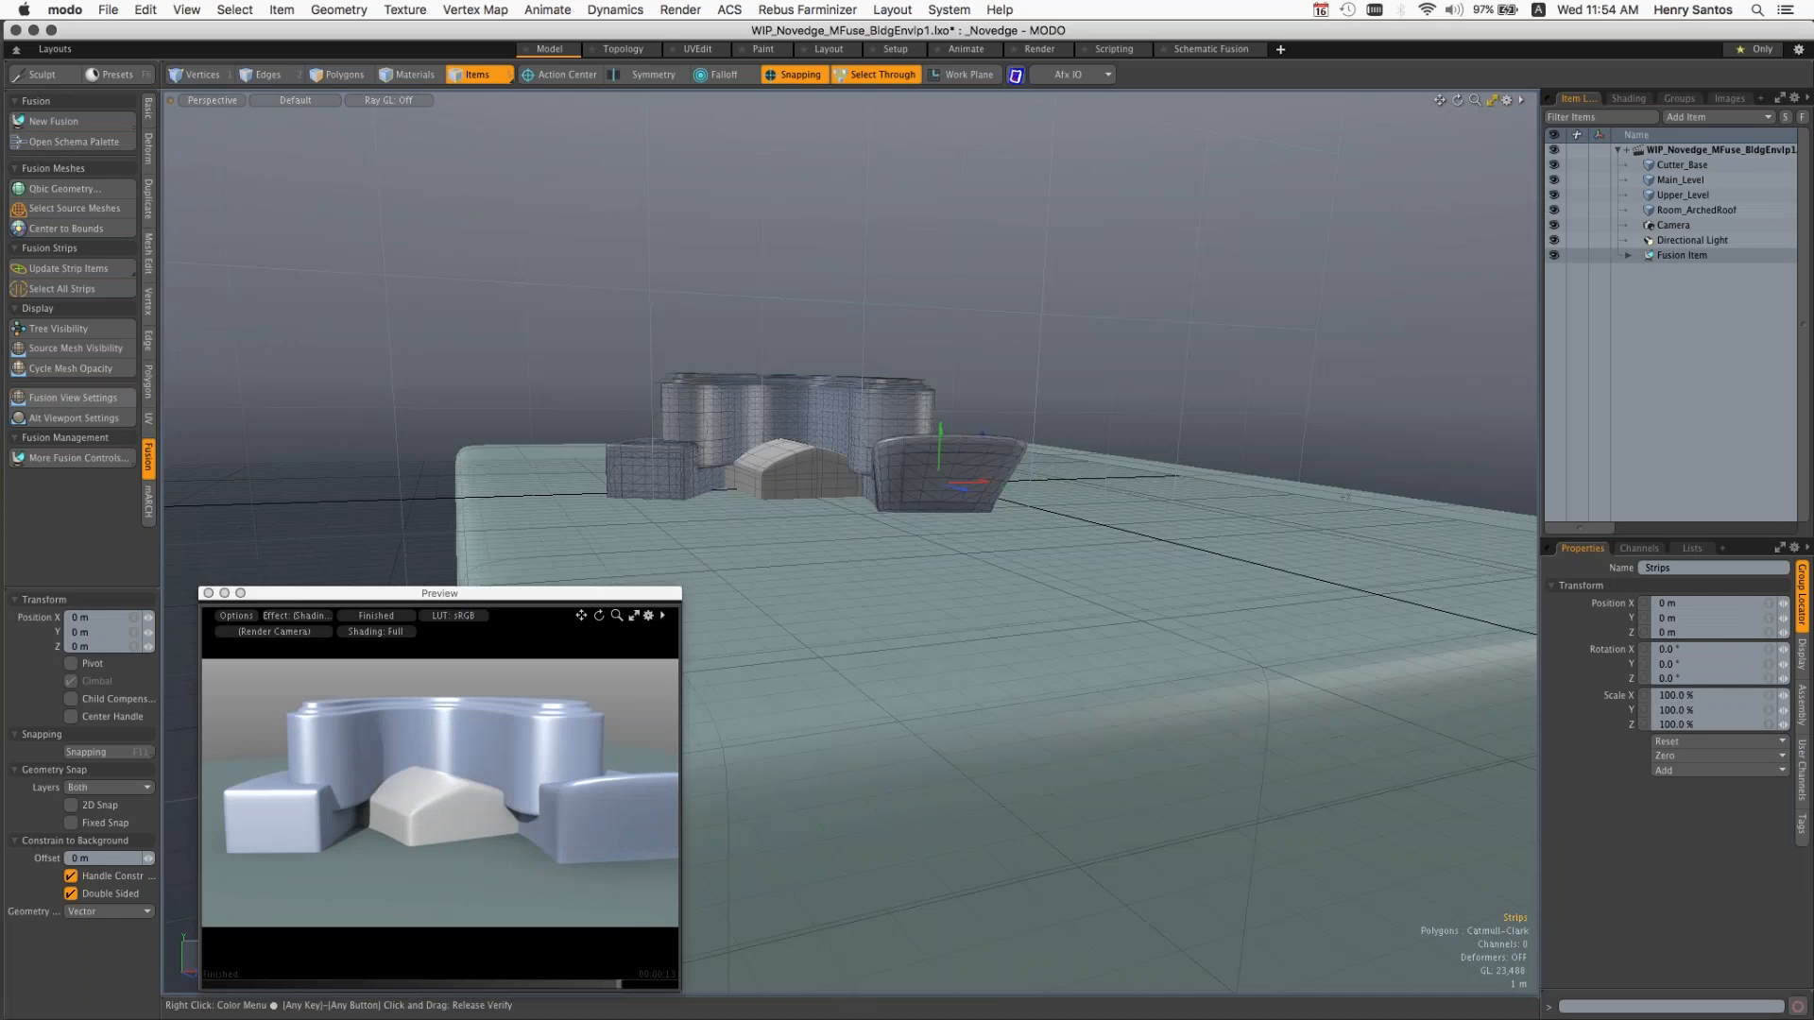
left_click(74, 419)
left_click(73, 420)
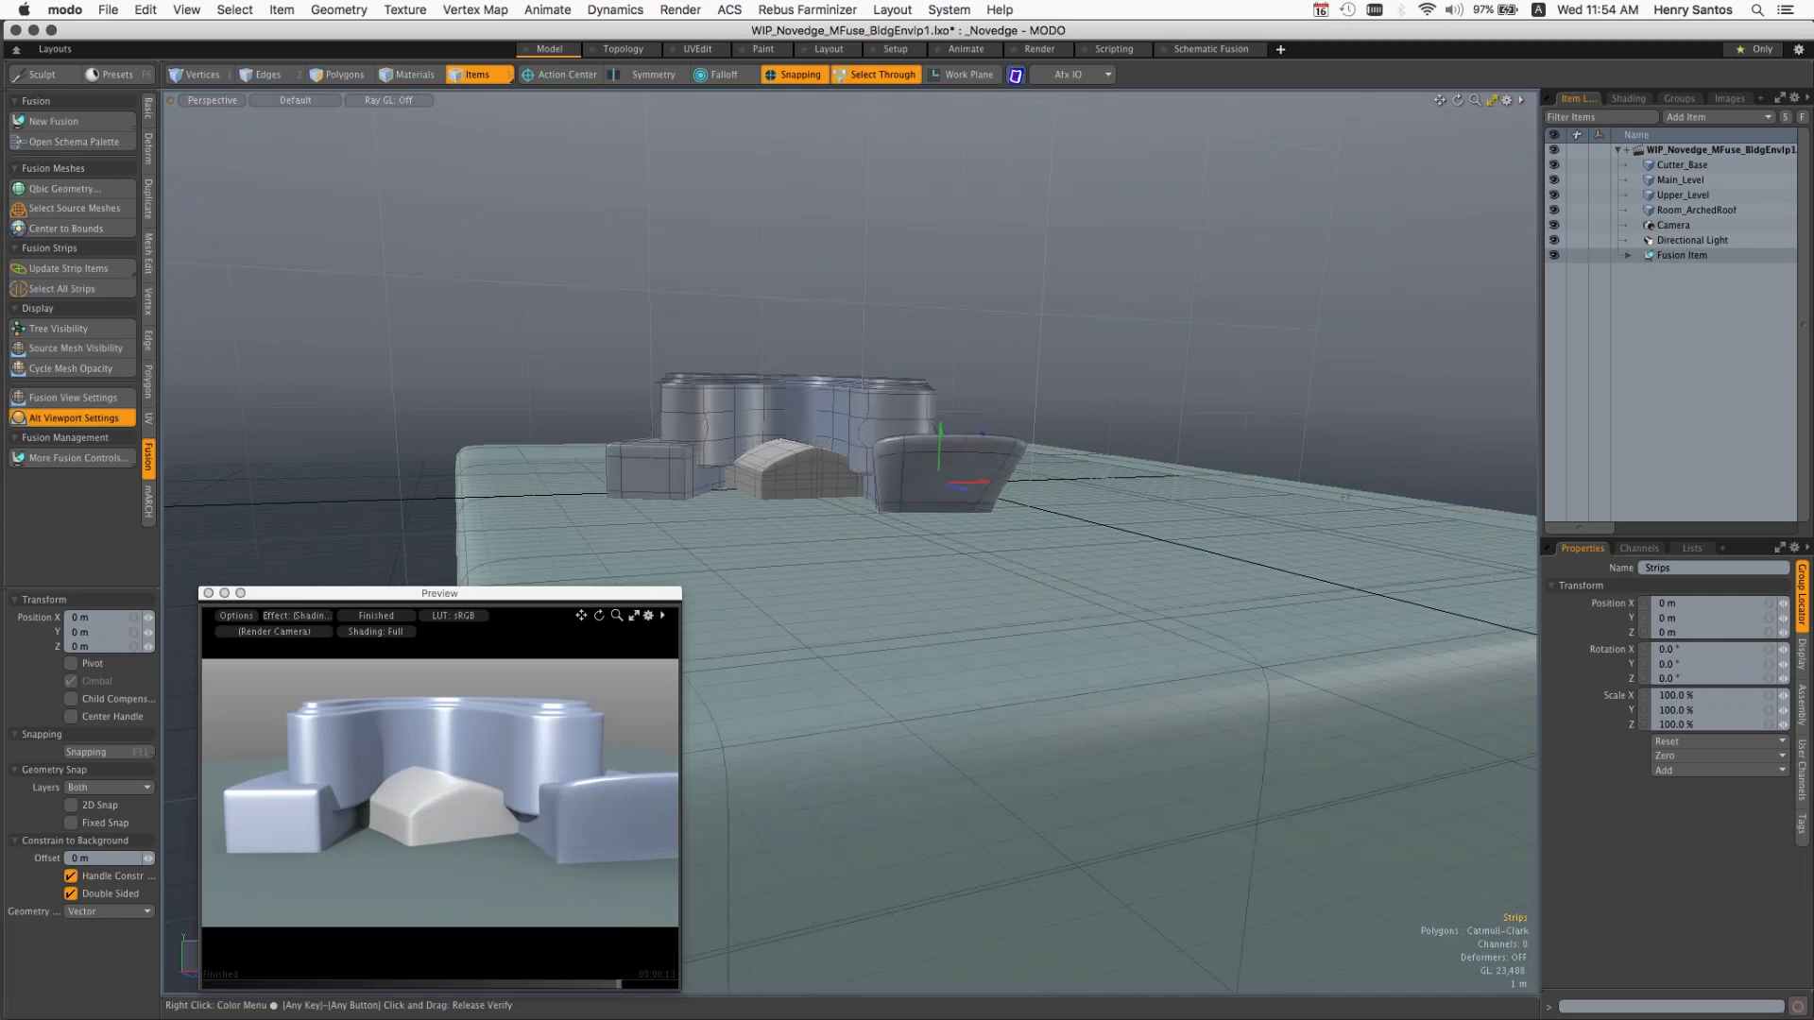
left_click(58, 328)
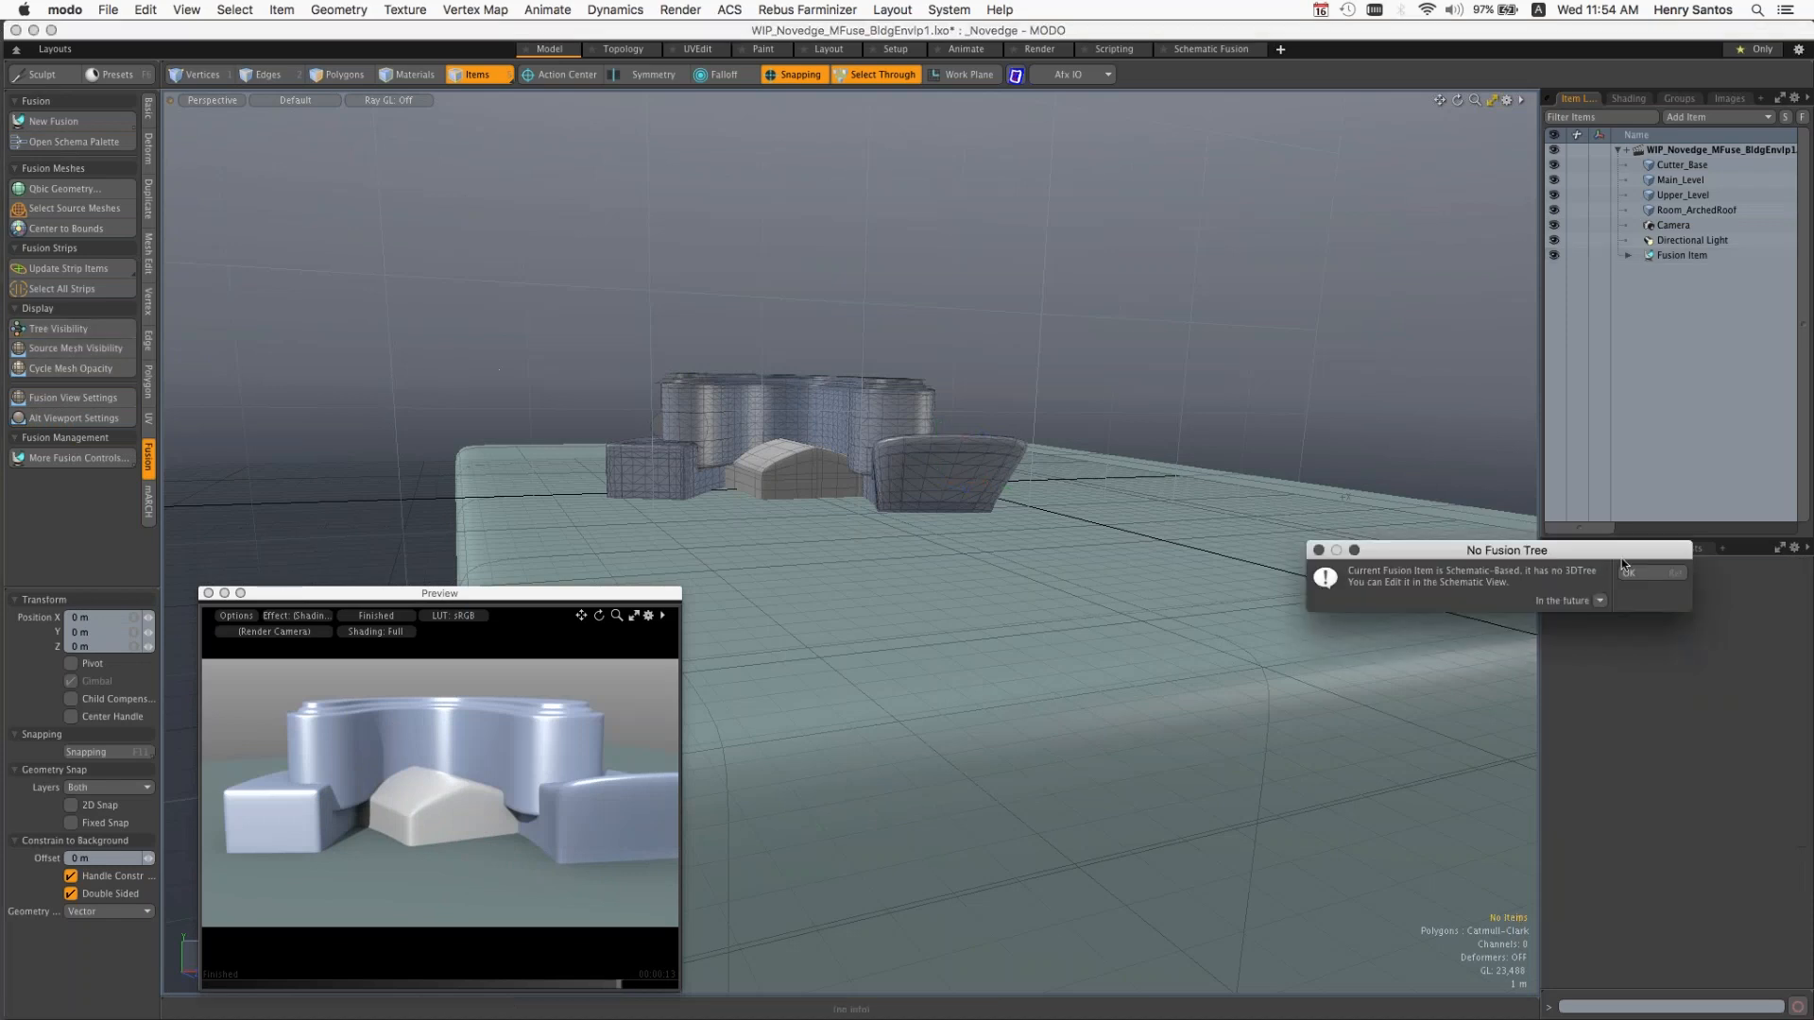
left_click(1650, 581)
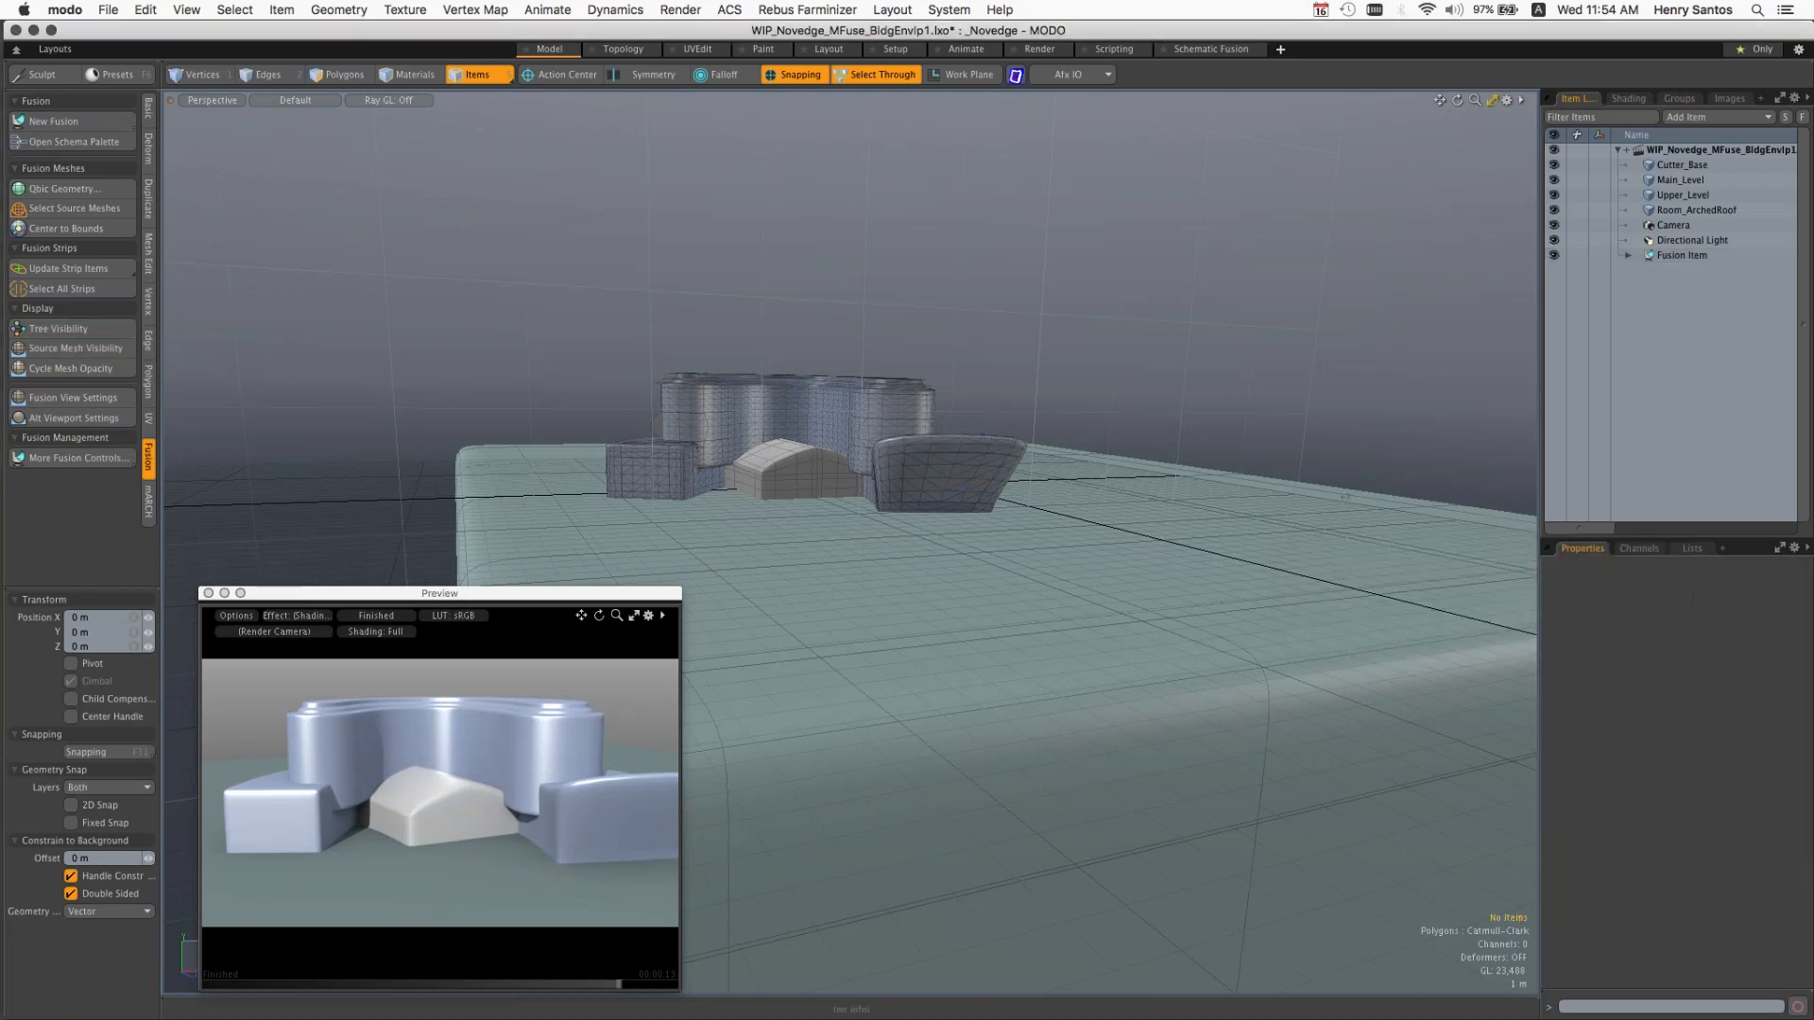
Step: Collapse the building envelope scene in the item list and open WIP_Novedge_CS_StudyModel2.lxo
mouse_move(1202, 339)
left_mouse_down("alt")
mouse_move(1174, 333)
mouse_move(1183, 366)
left_mouse_up("alt")
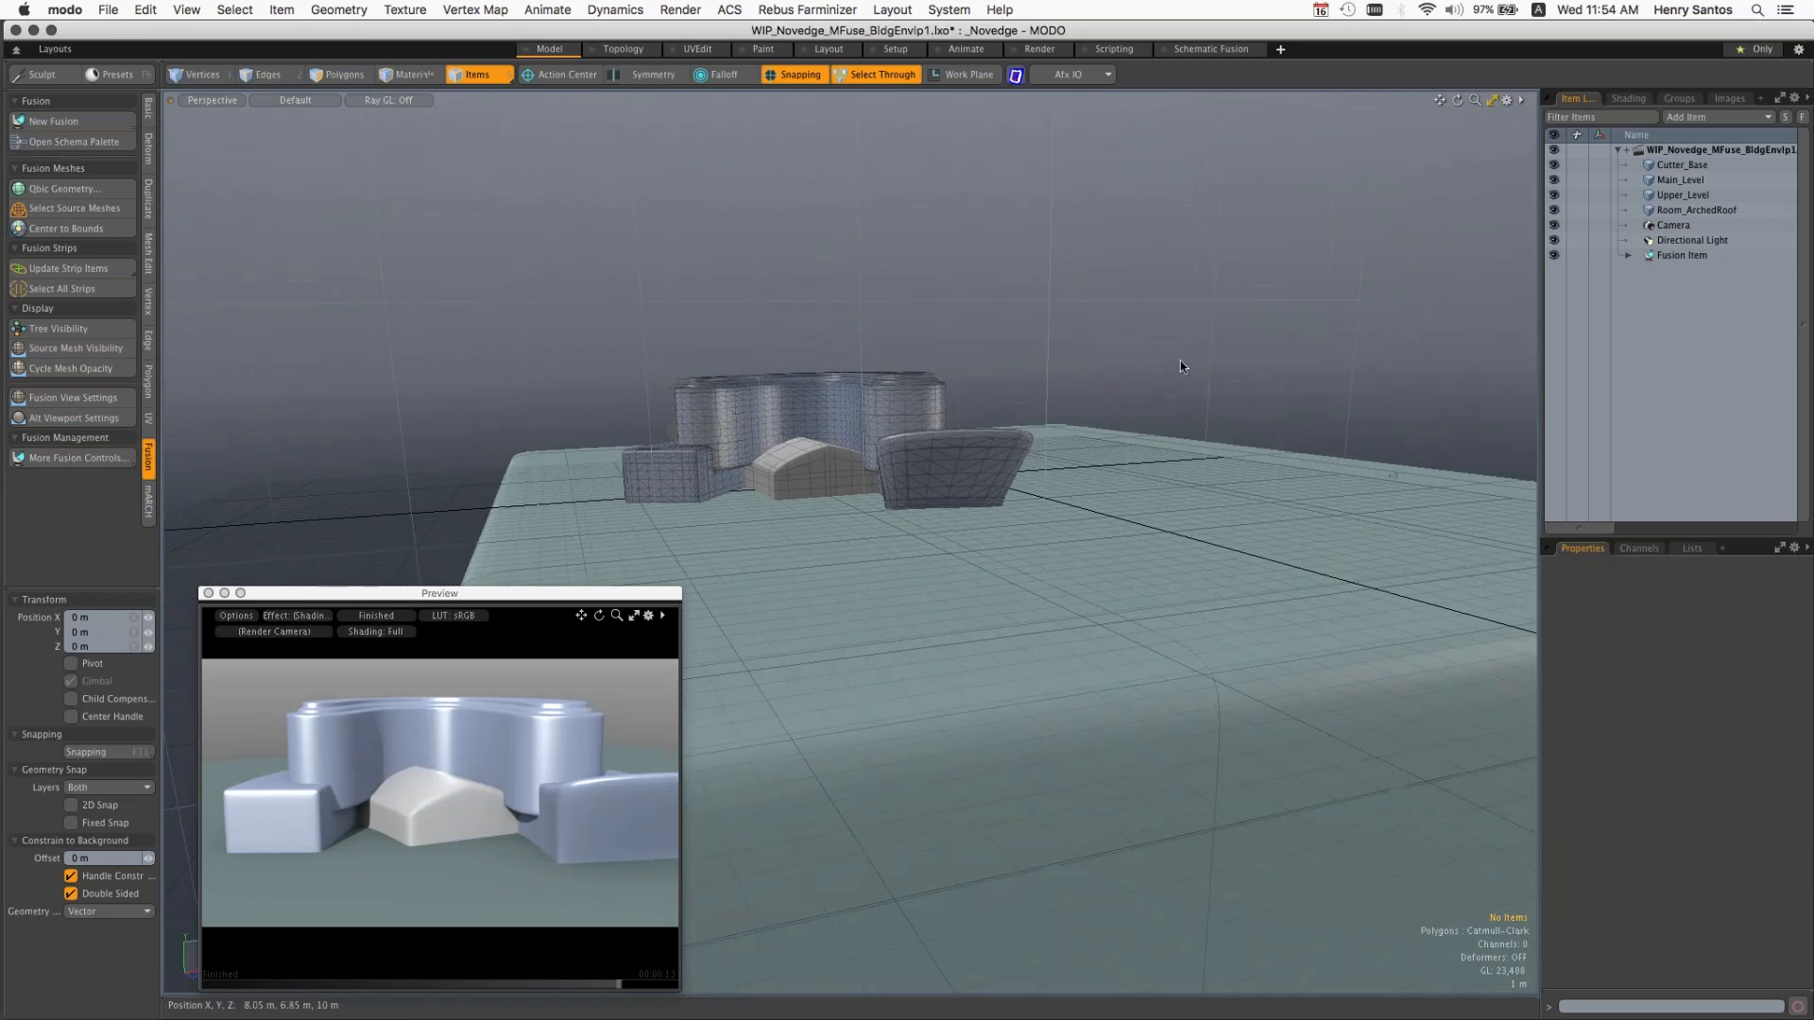
left_click(1618, 150)
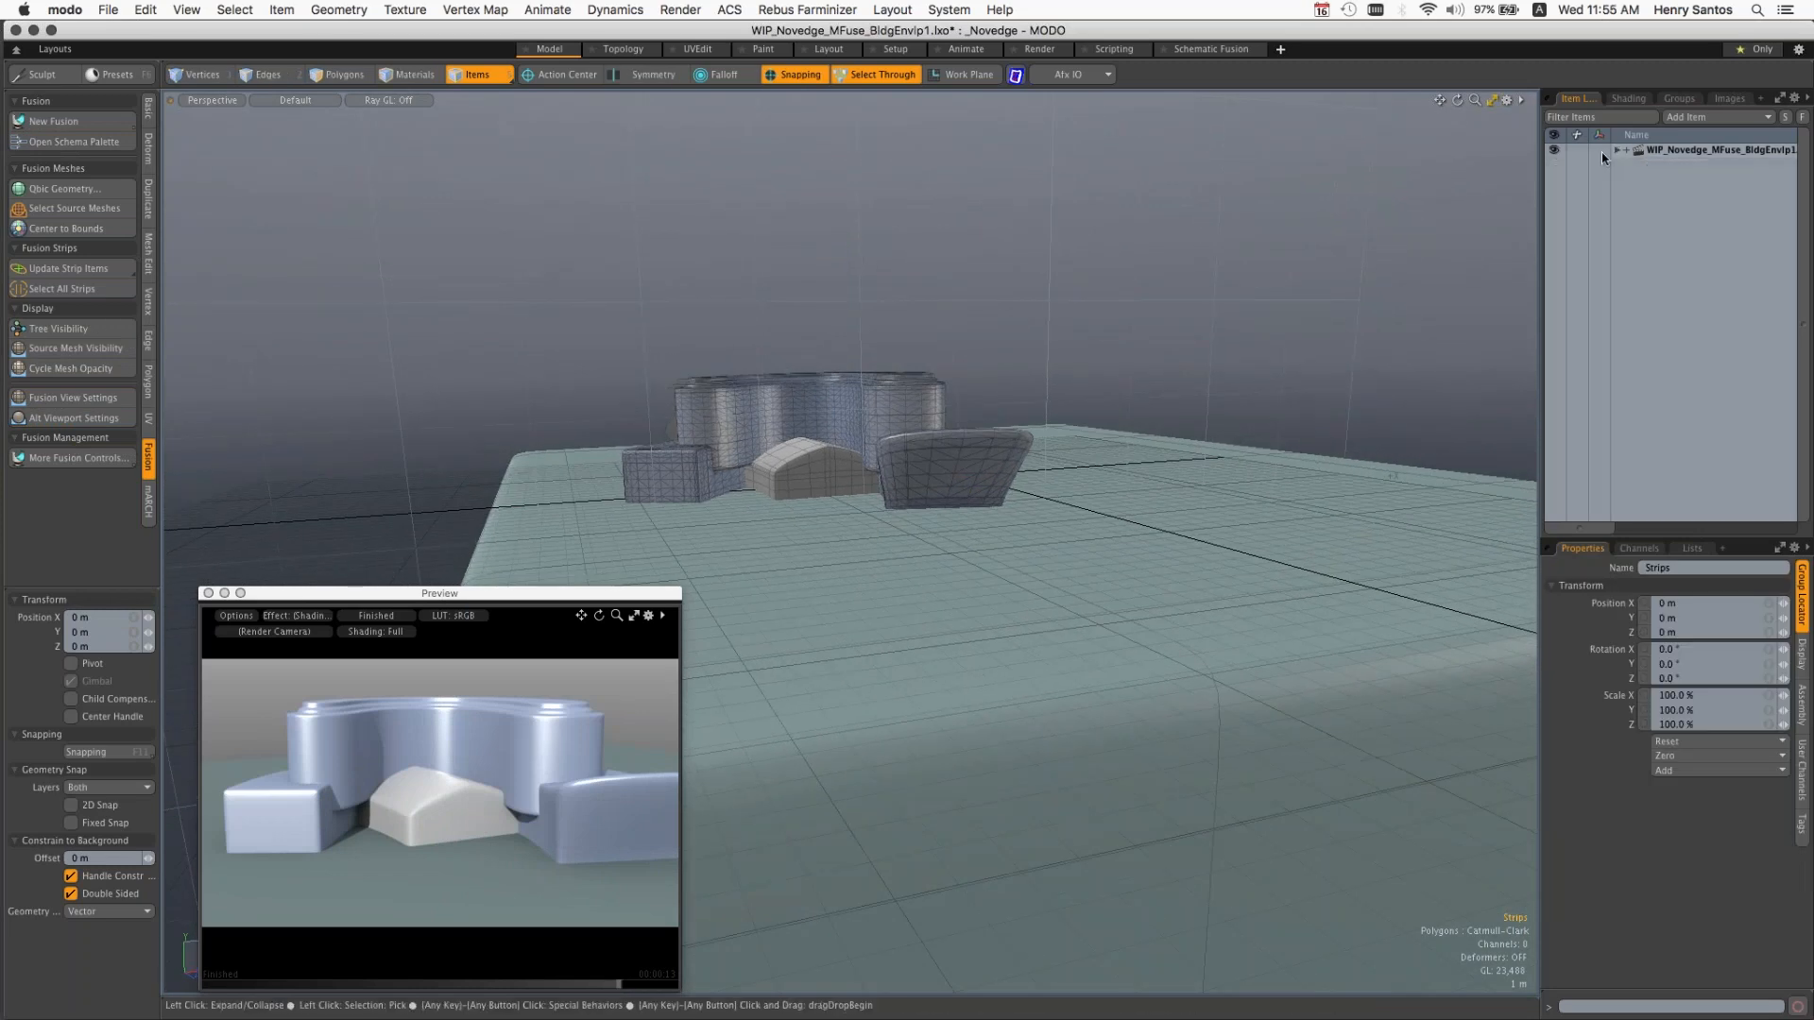
left_click(106, 9)
left_click(130, 93)
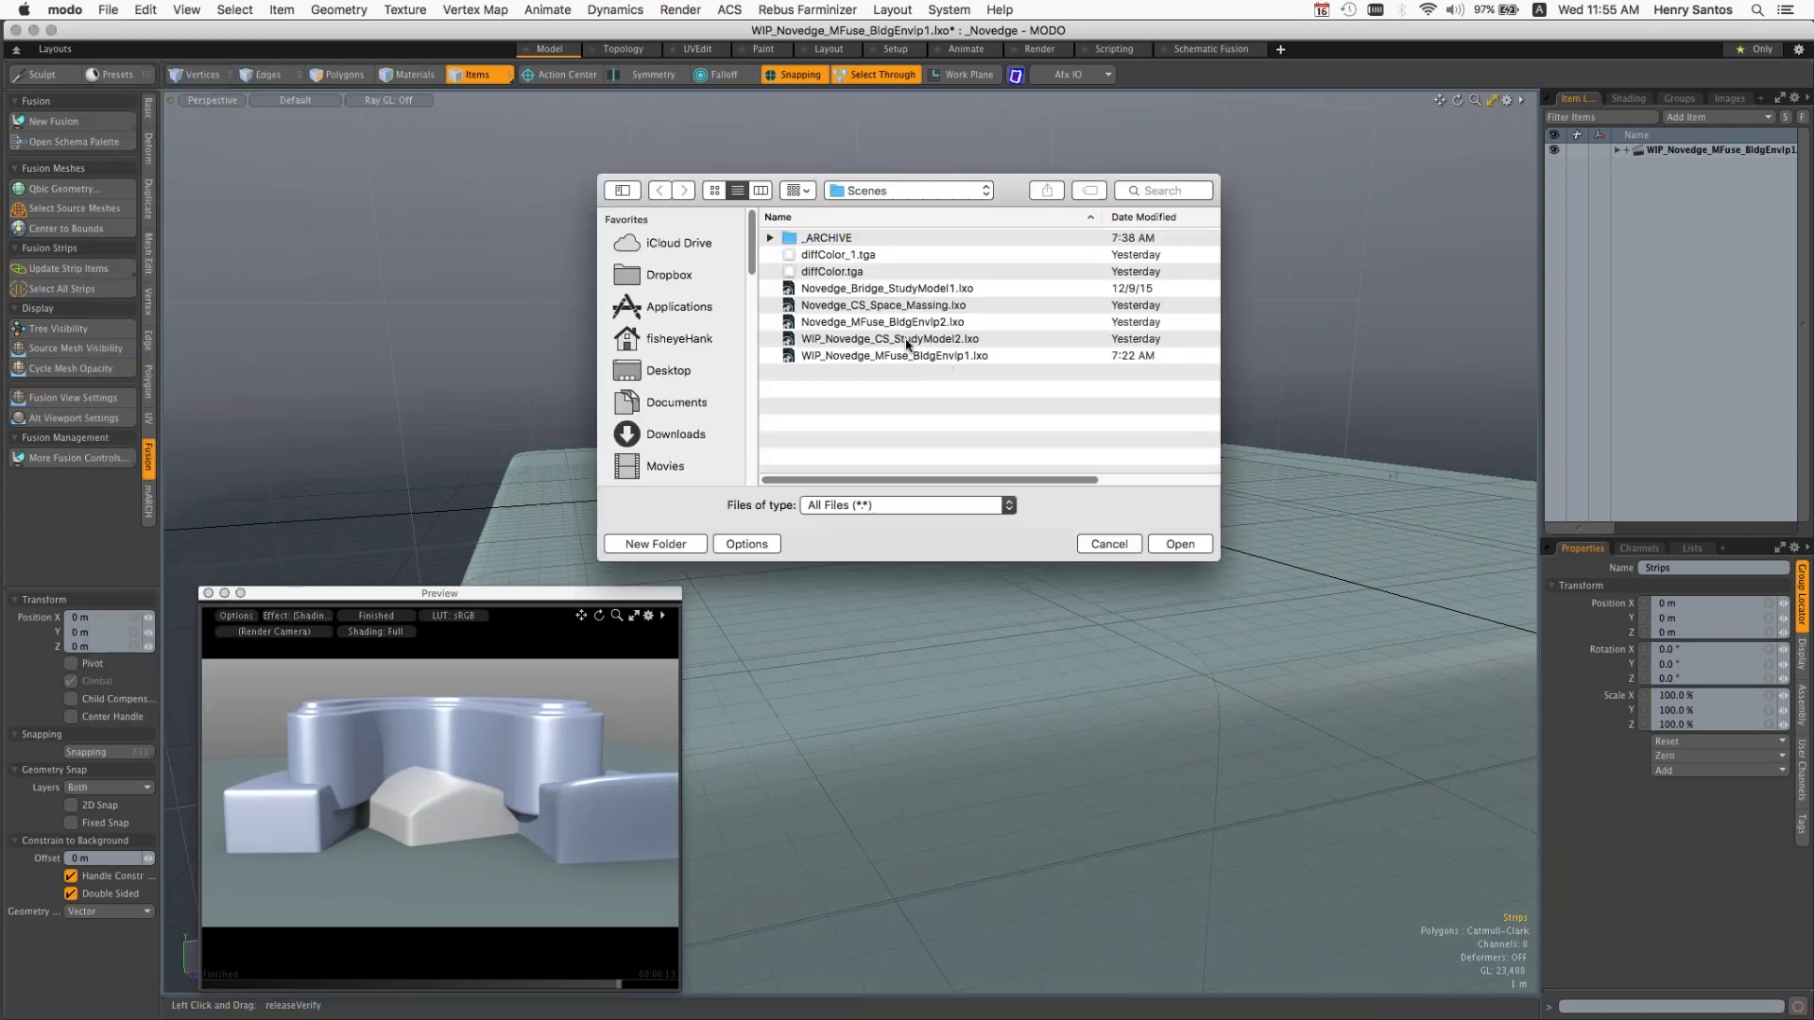
left_click(909, 341)
double_click(909, 341)
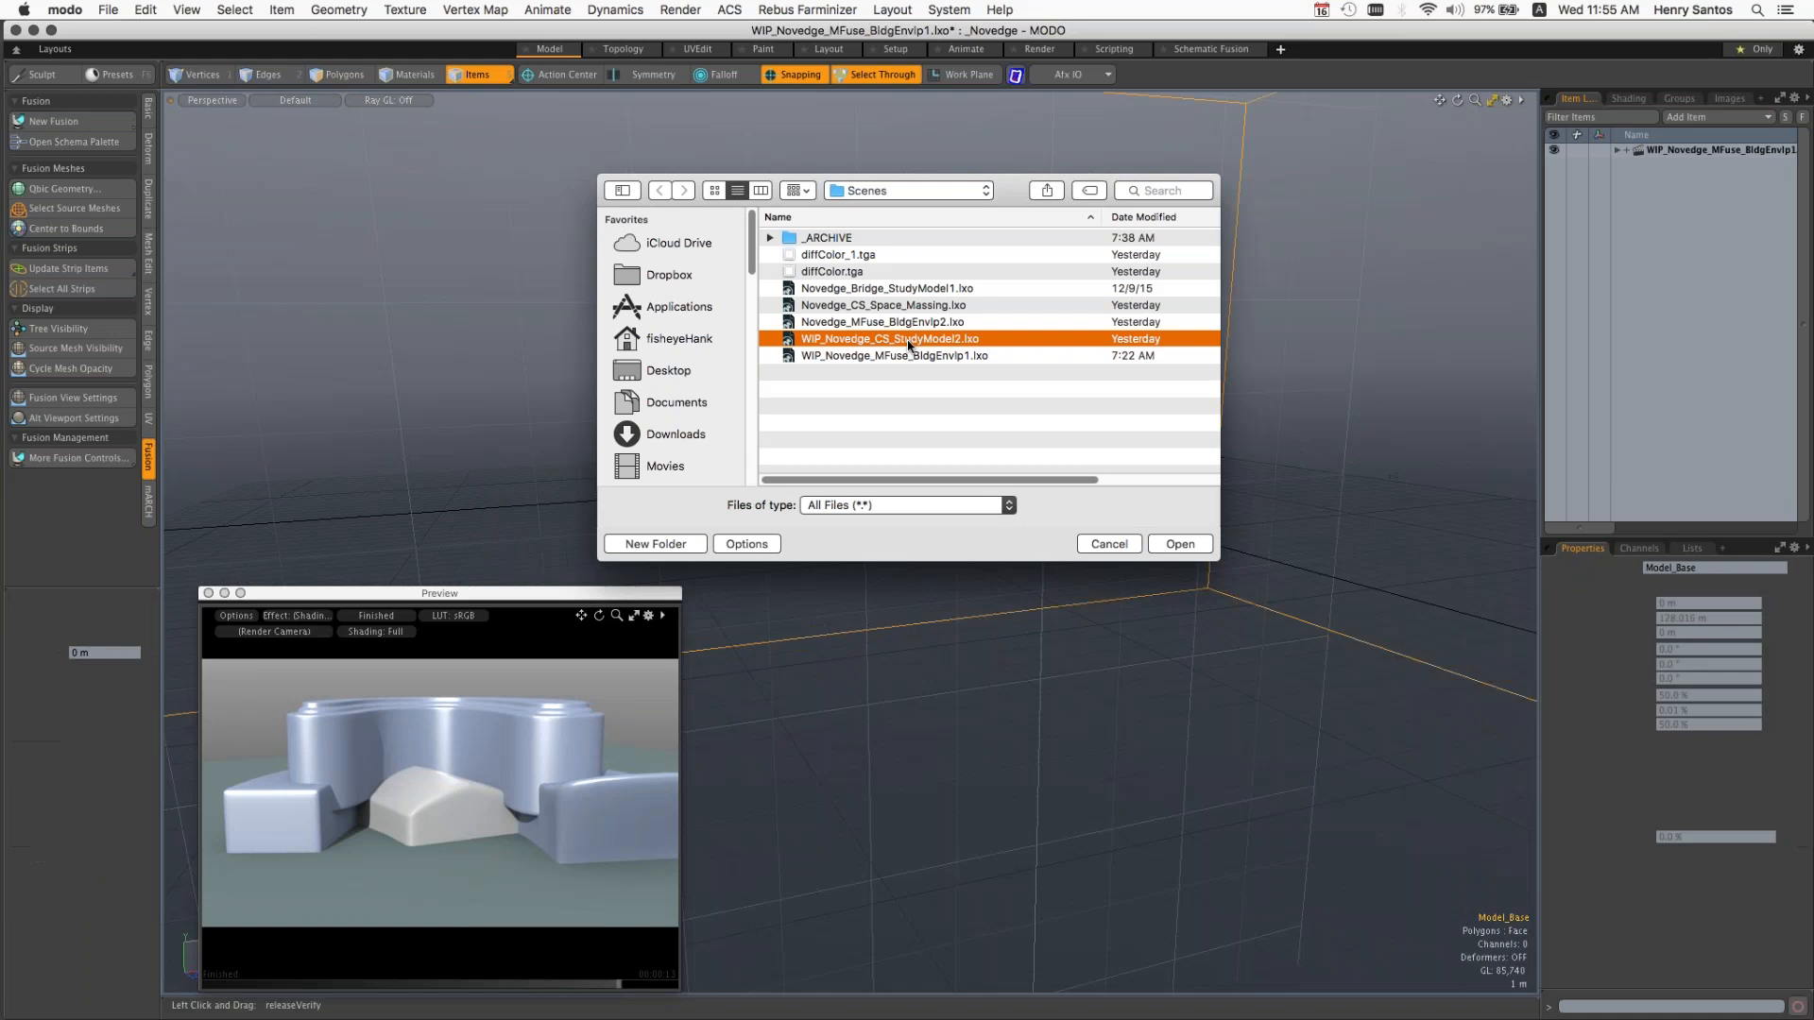
Step: Create a new 3D Tree fusion from Site_mesh and the small dark Cut_Driveway1 block as a union of meshes
key("a")
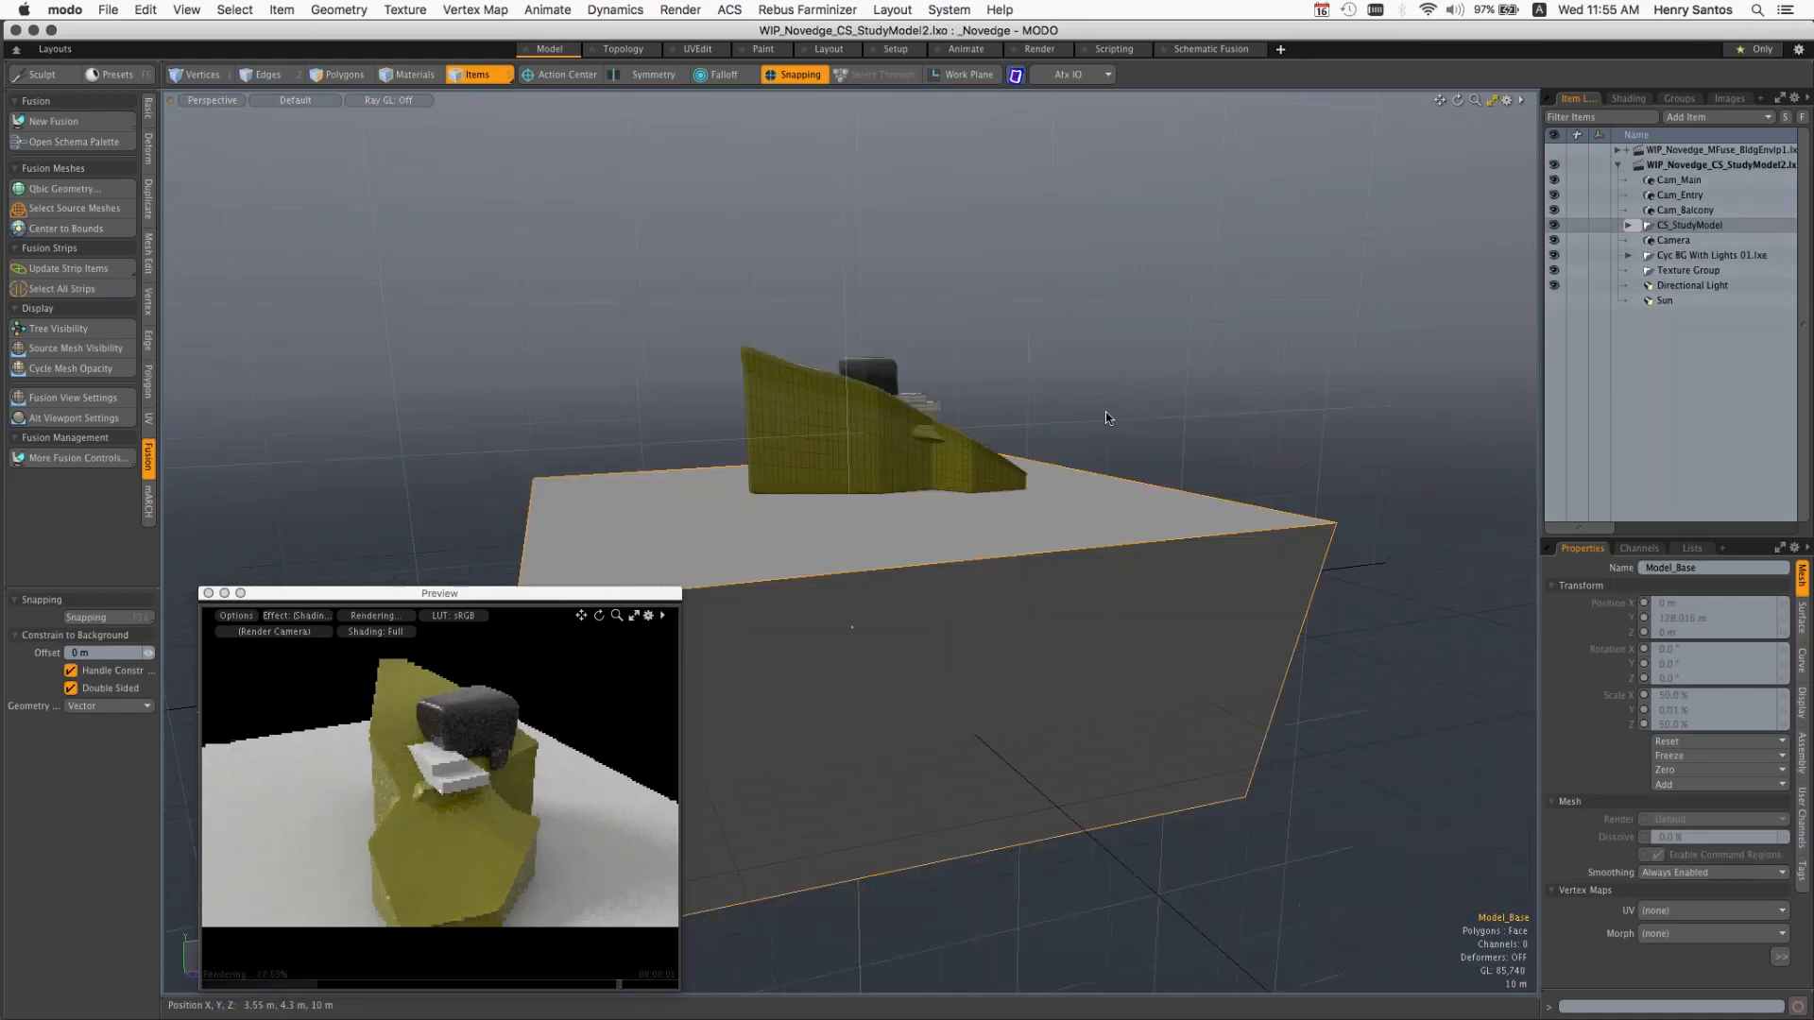
left_click_drag(1105, 412, 1058, 520, "ctrl+alt")
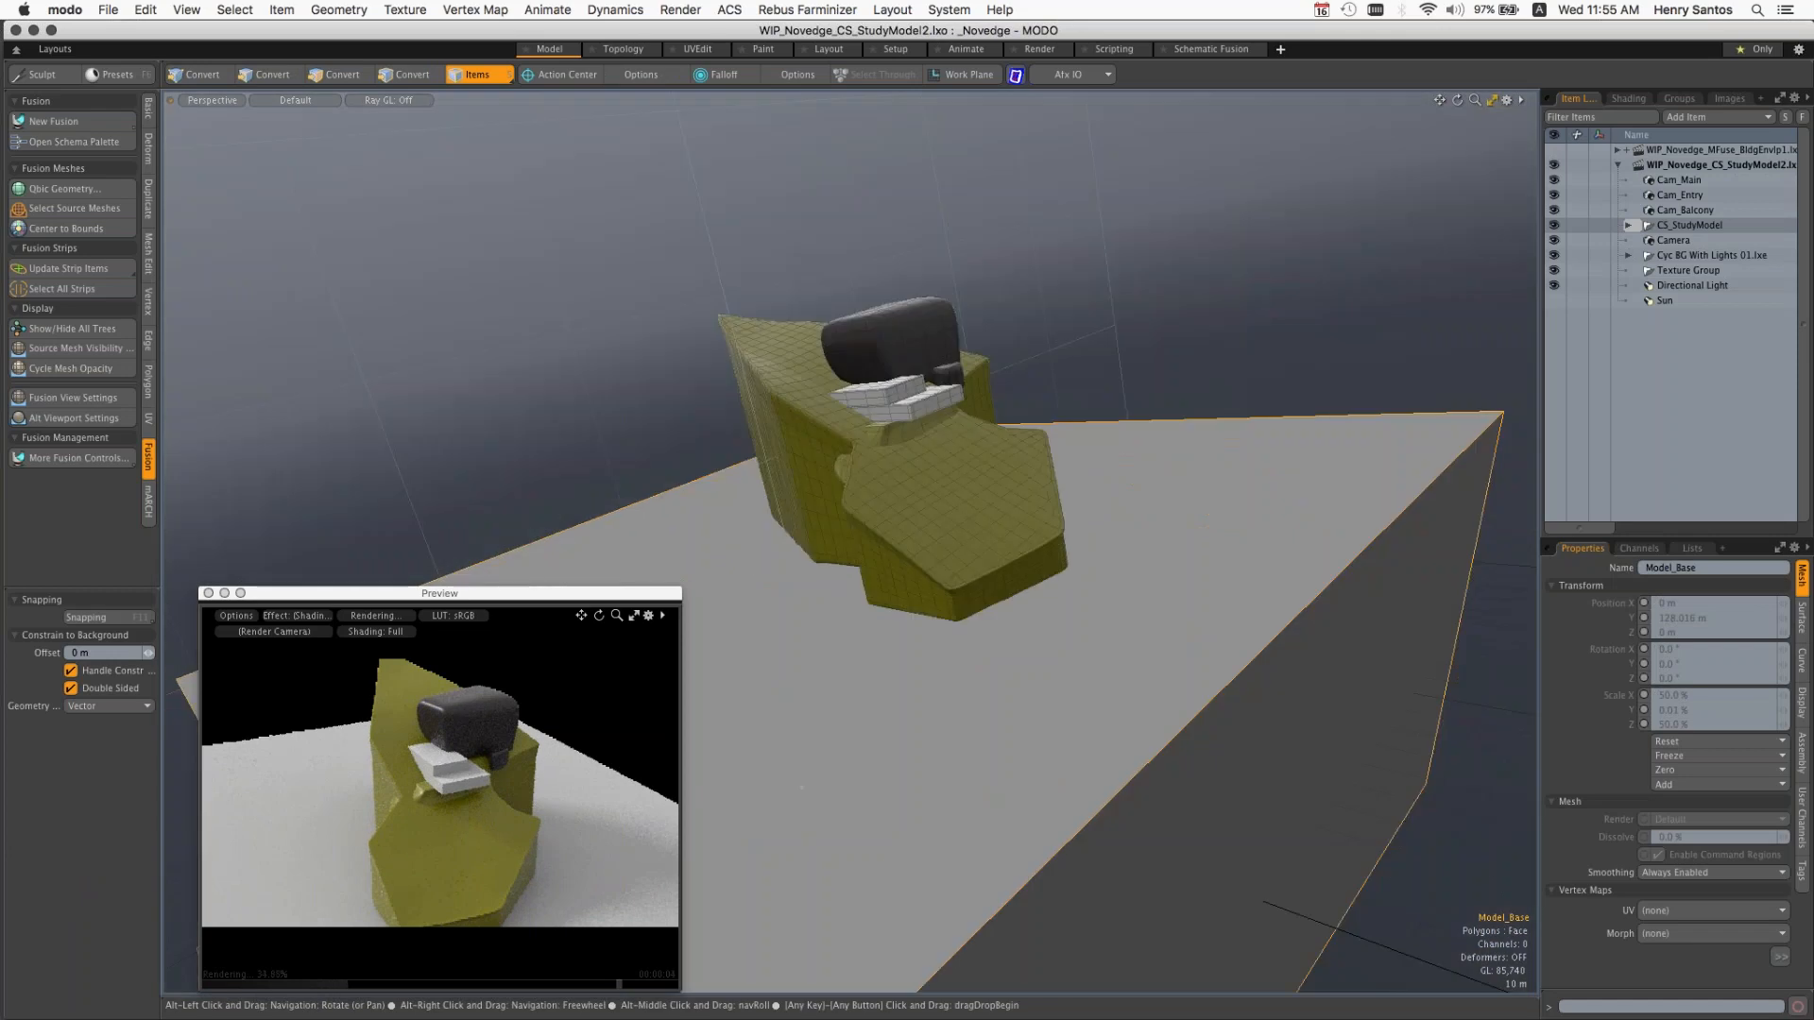
left_click_drag(1205, 521, 973, 557, "alt")
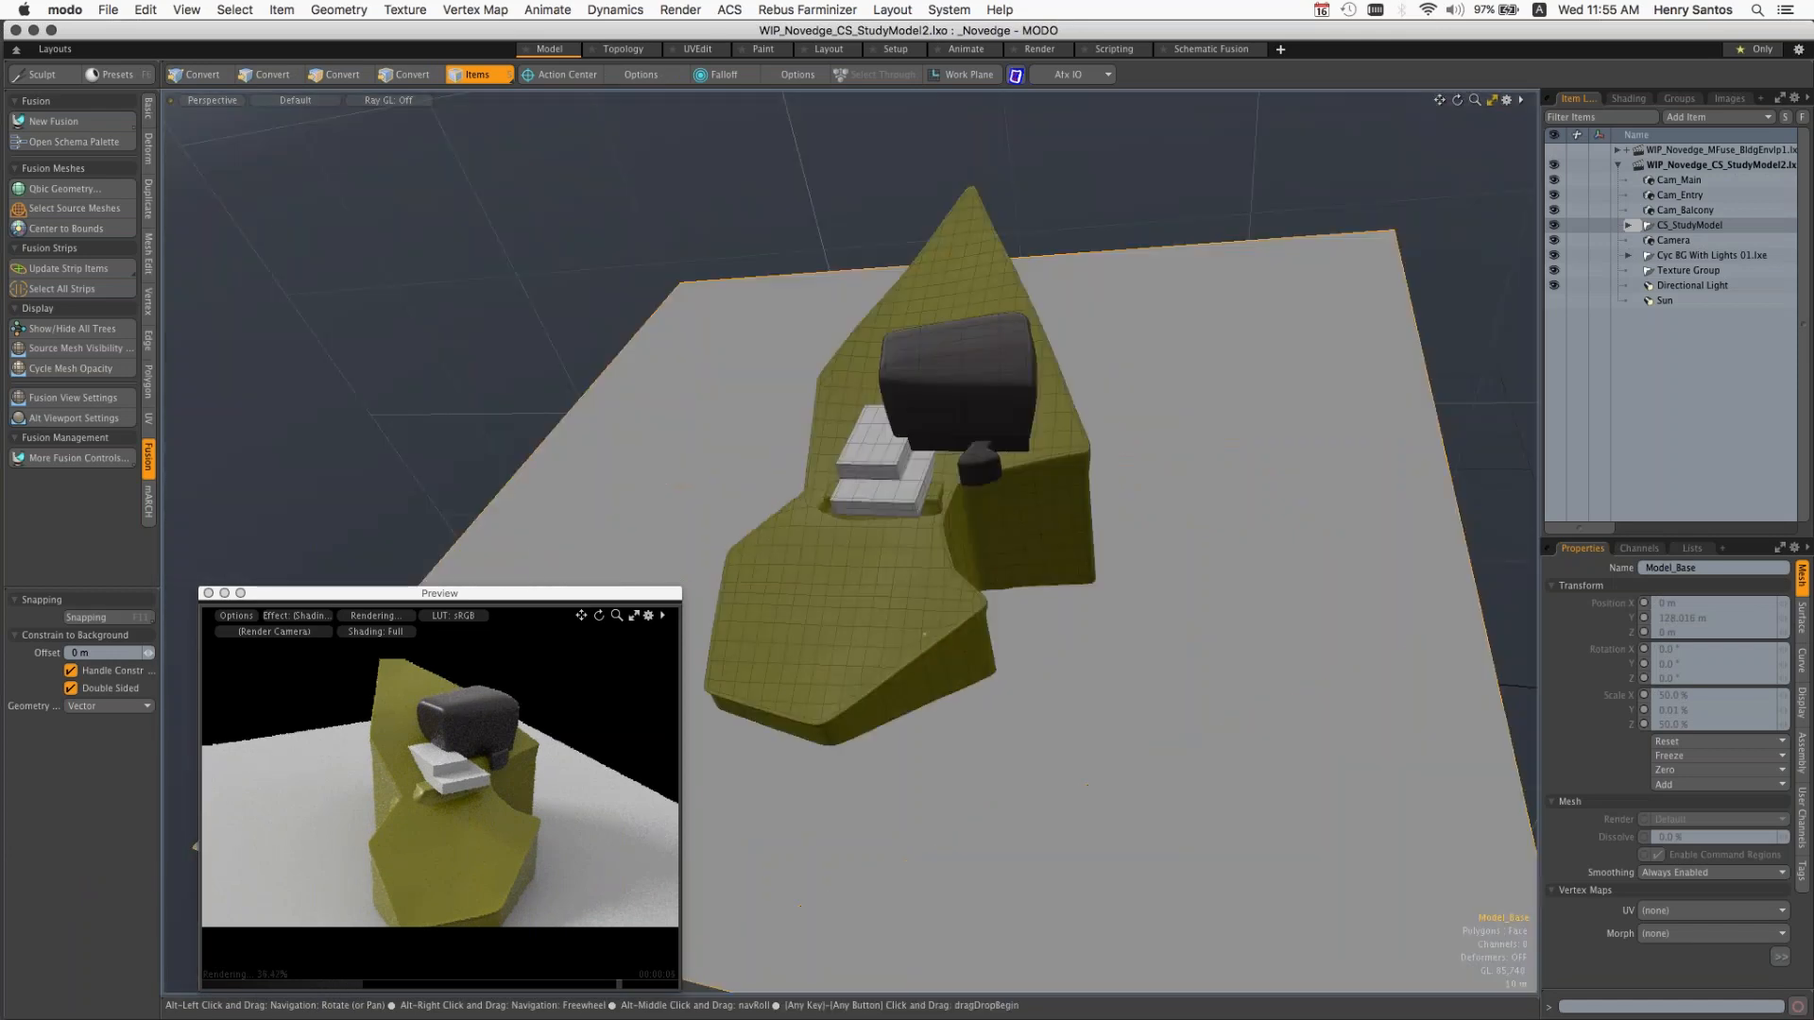
left_click_drag(924, 634, 1069, 968, "alt")
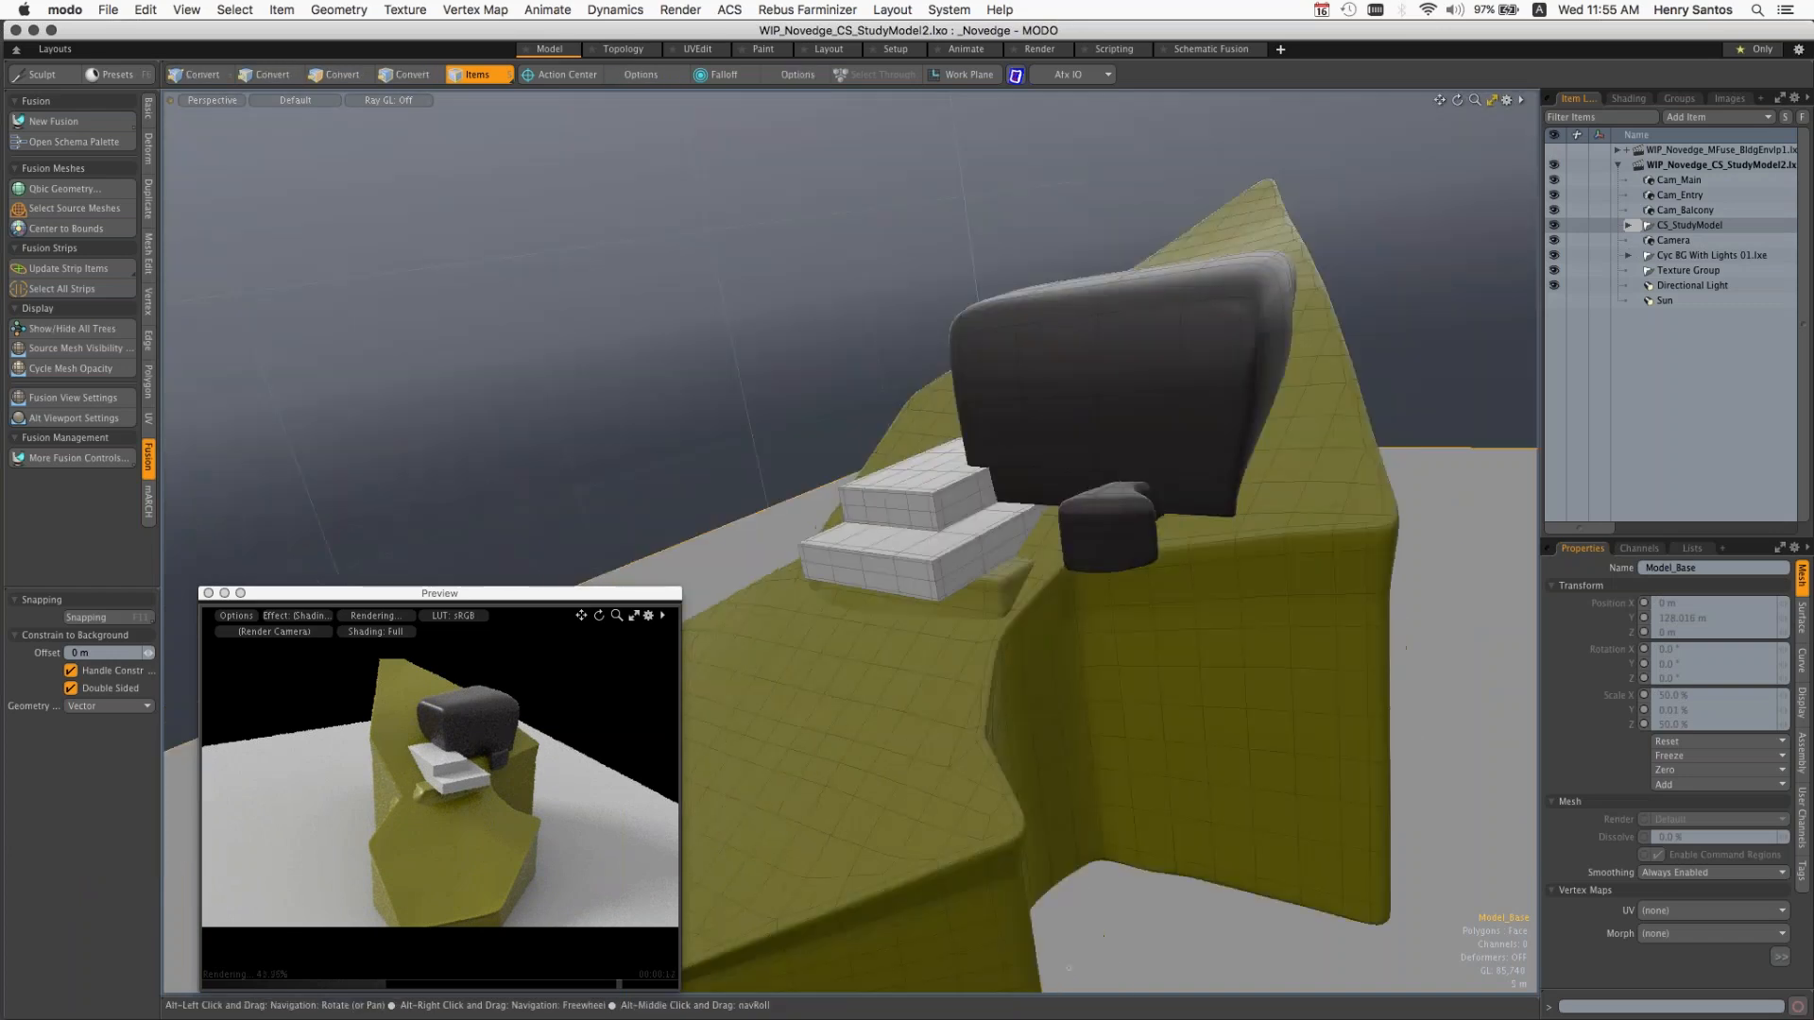
left_click(1336, 416)
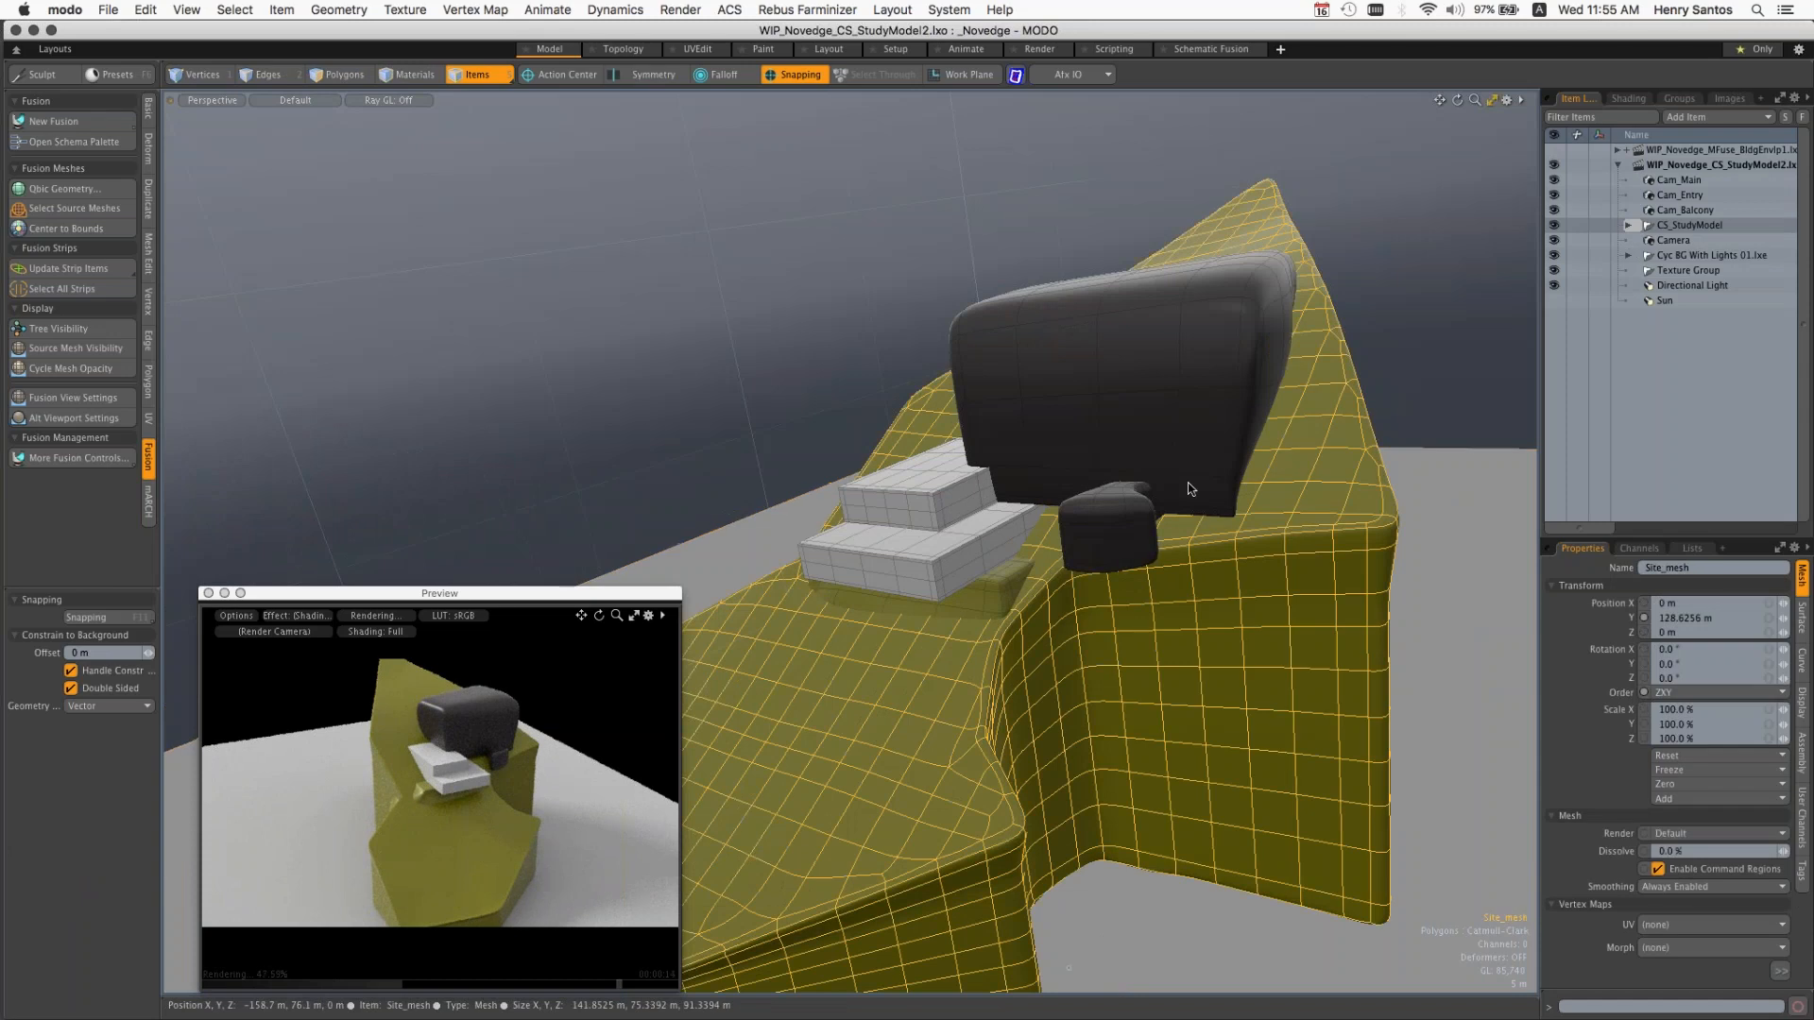
left_click(1132, 545, "shift")
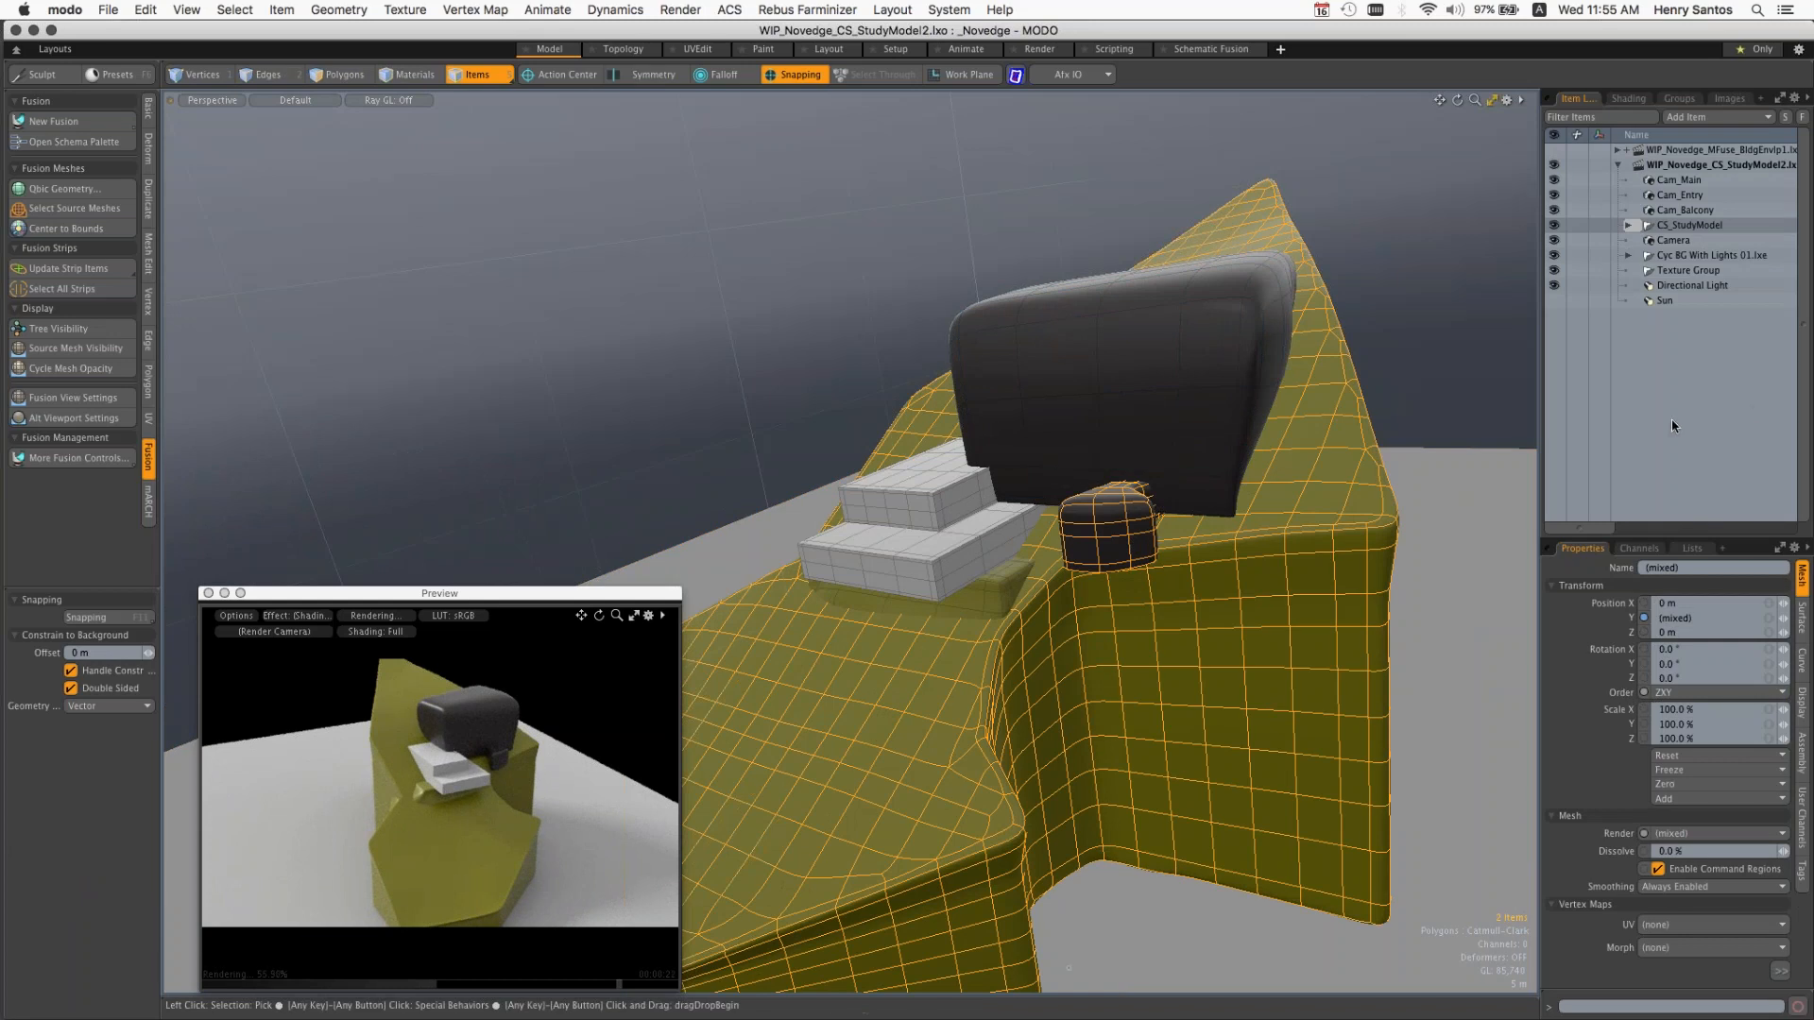
left_click(57, 121)
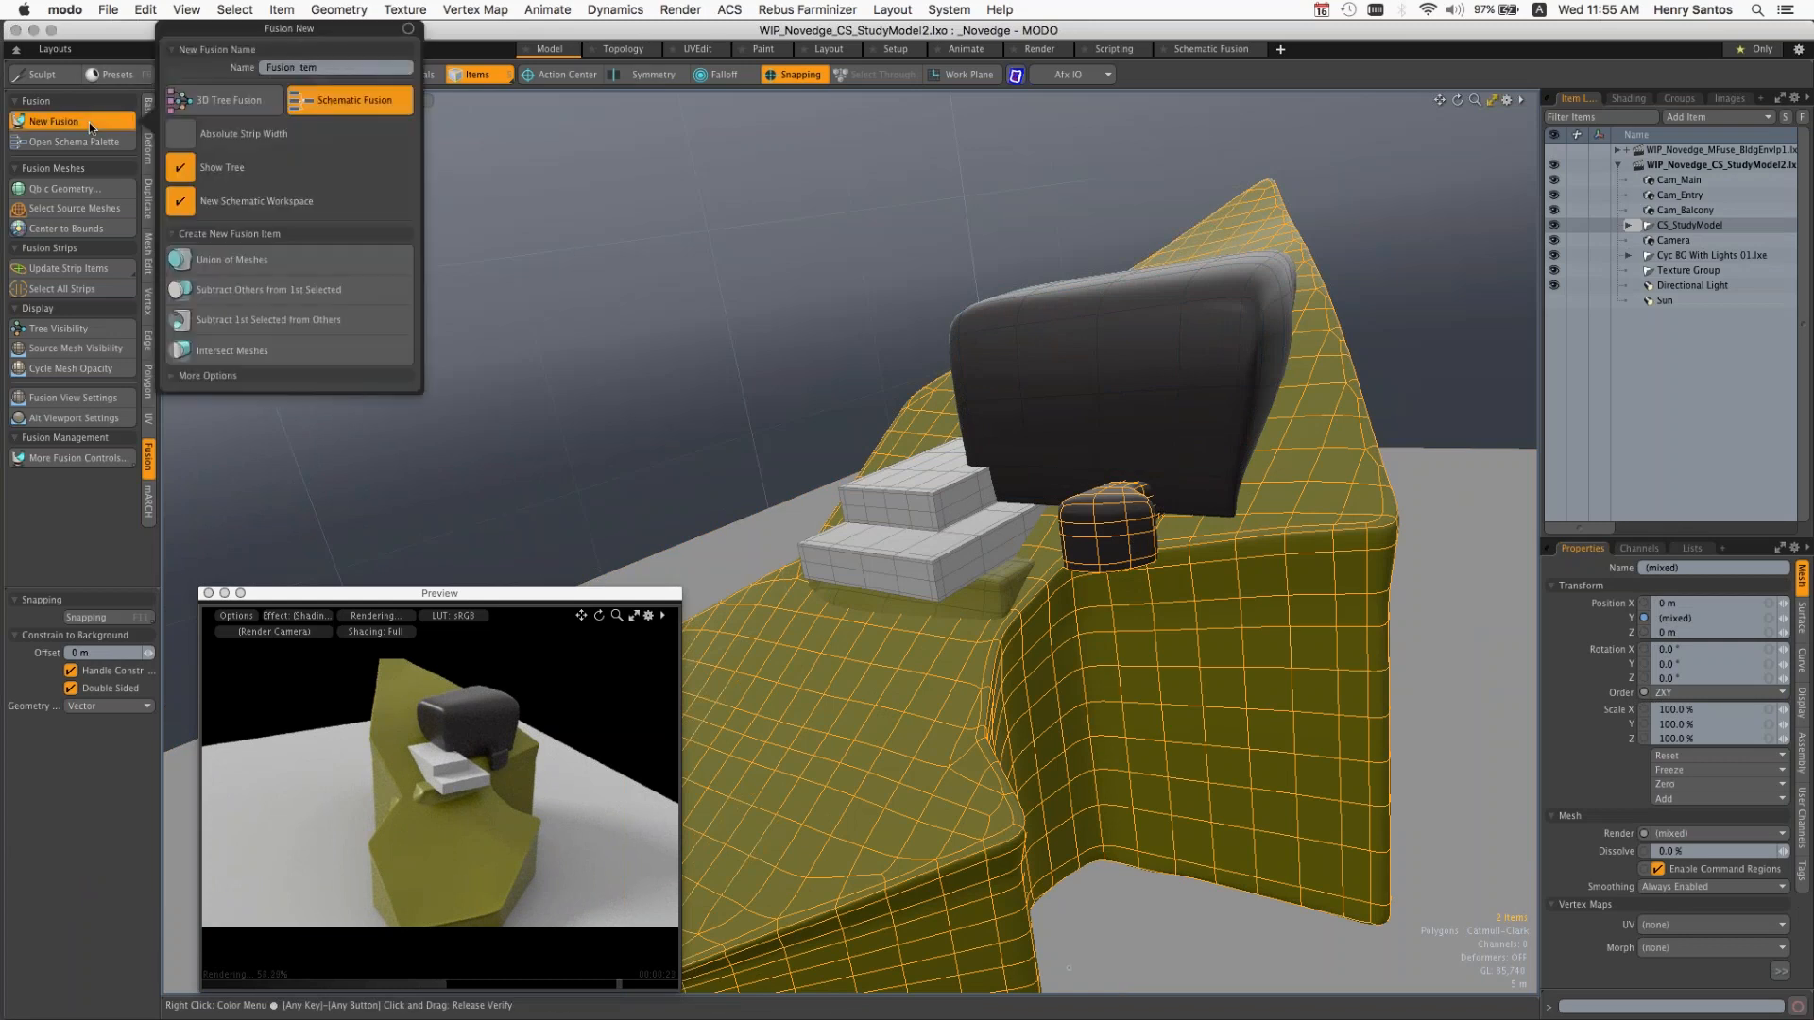
left_click(223, 101)
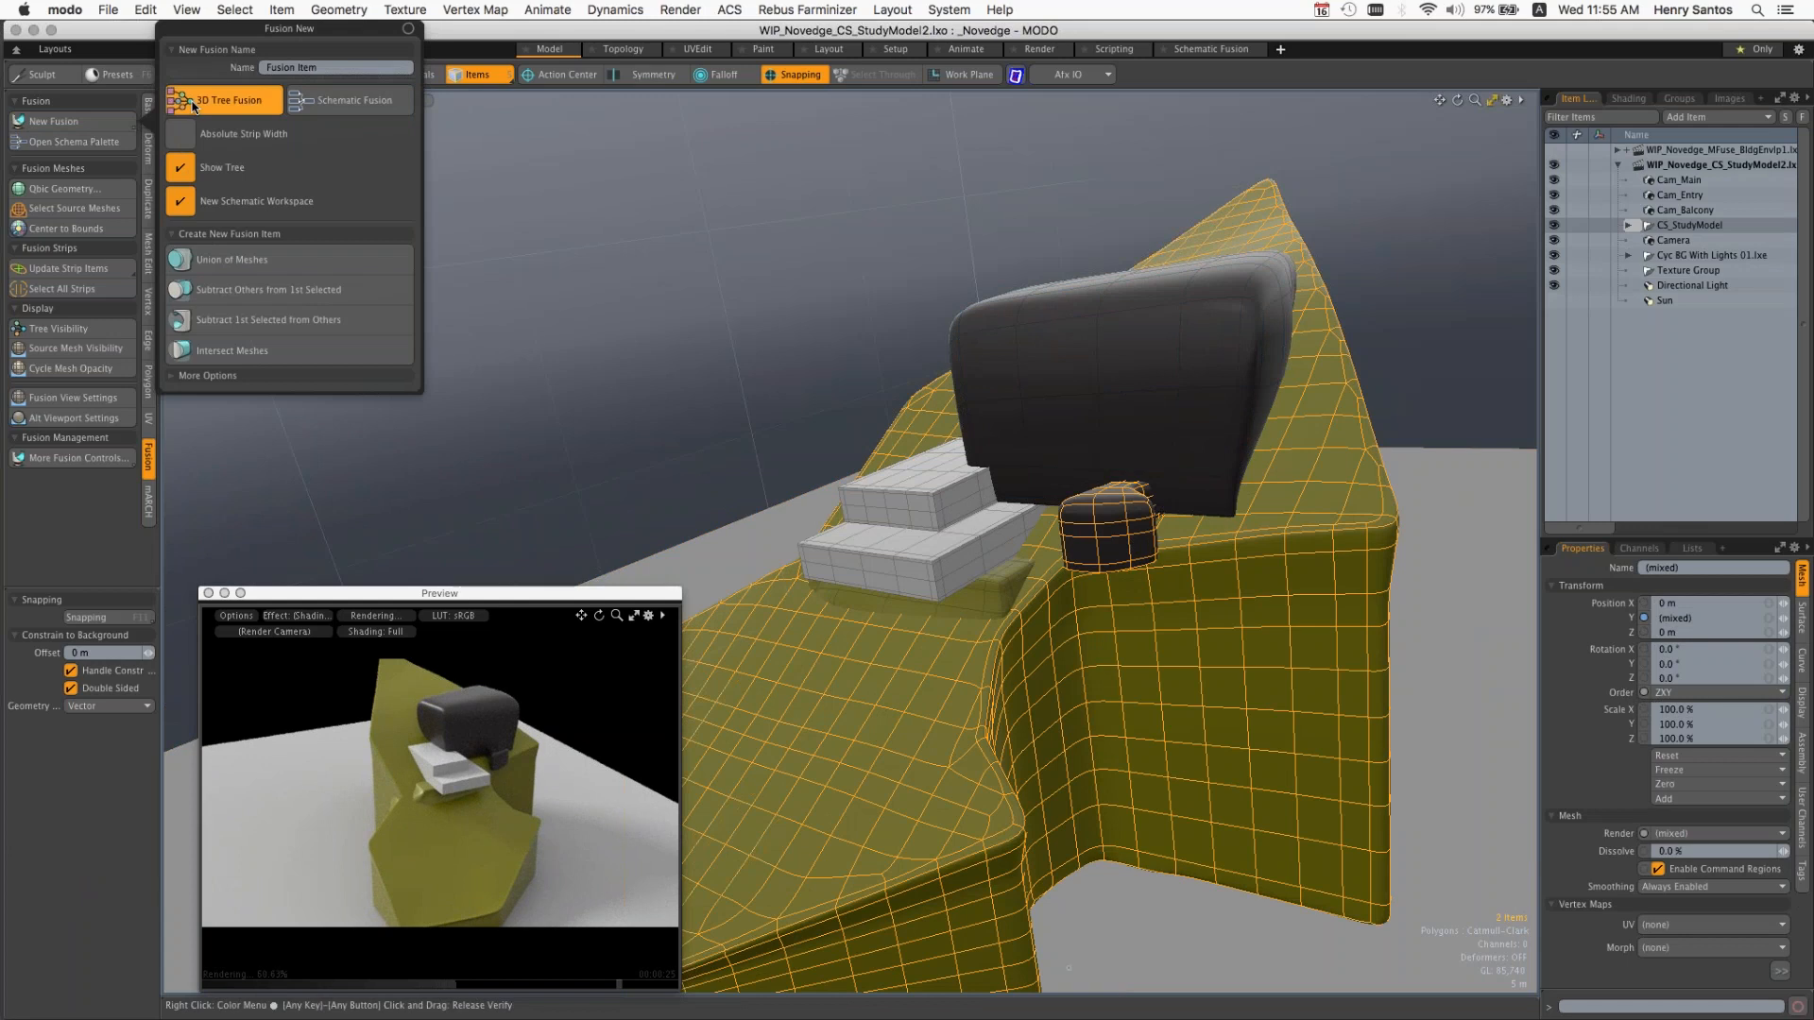
left_click(246, 257)
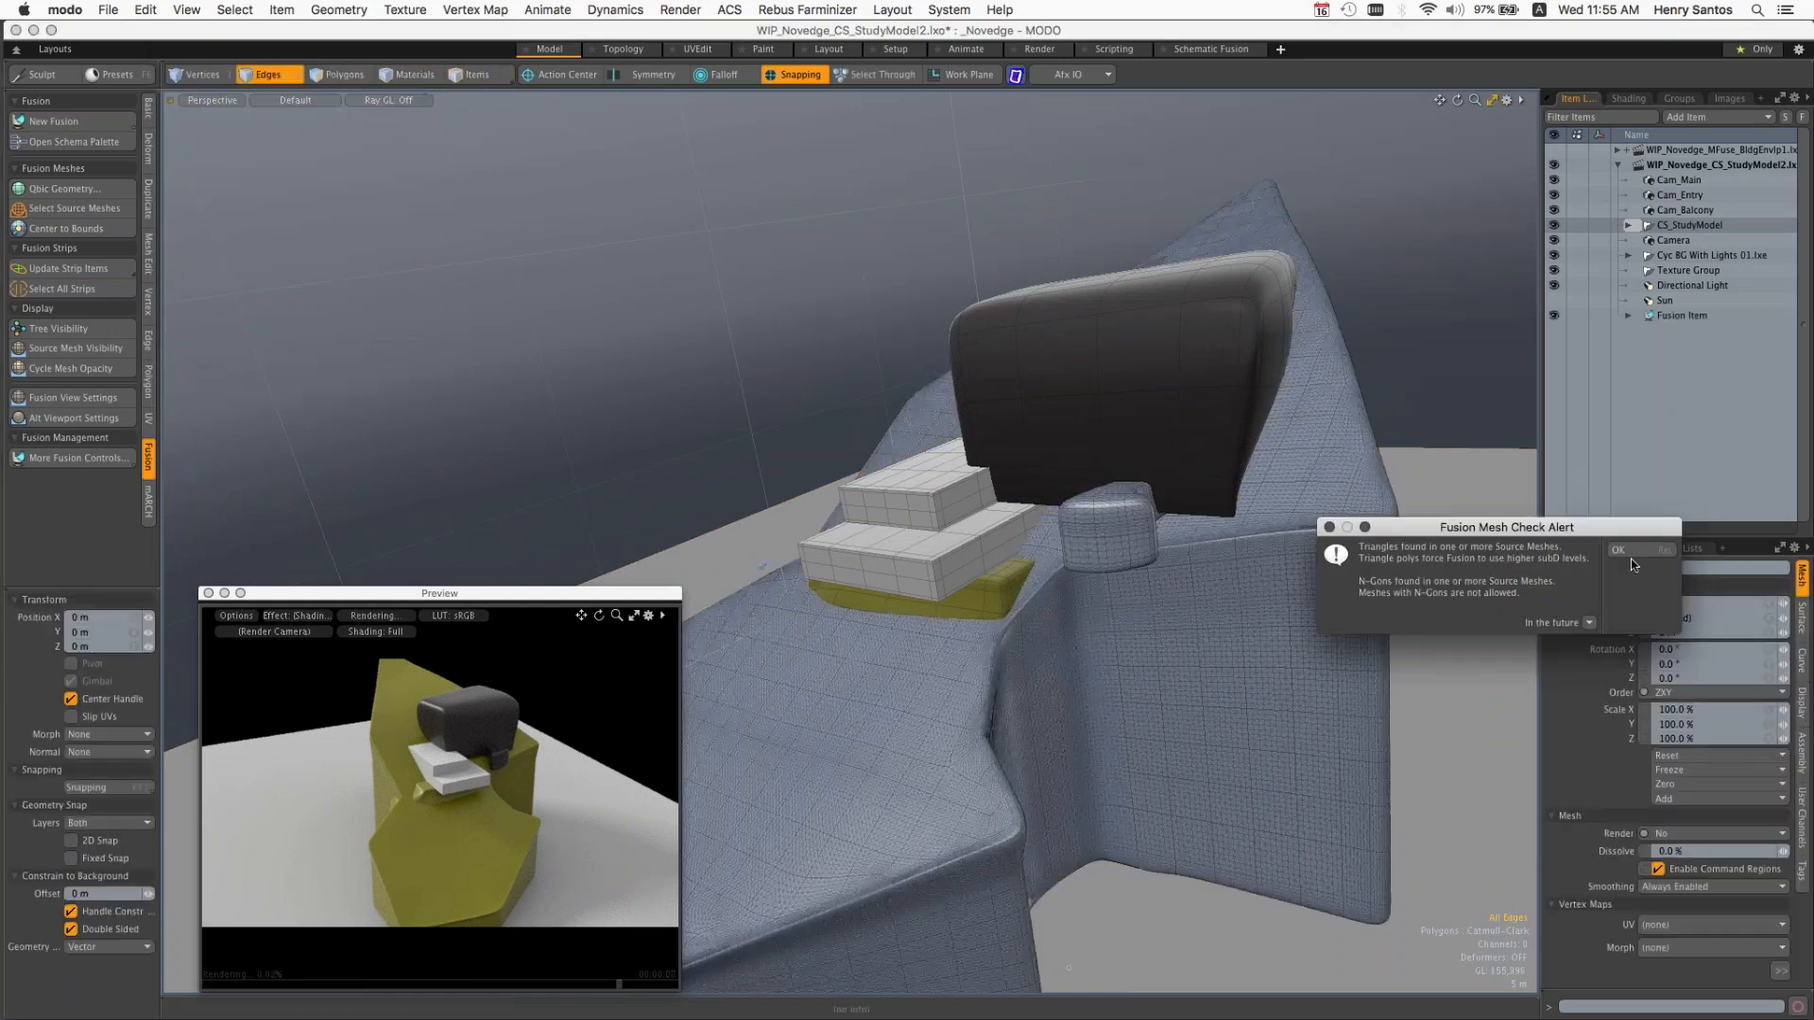
left_click(1618, 550)
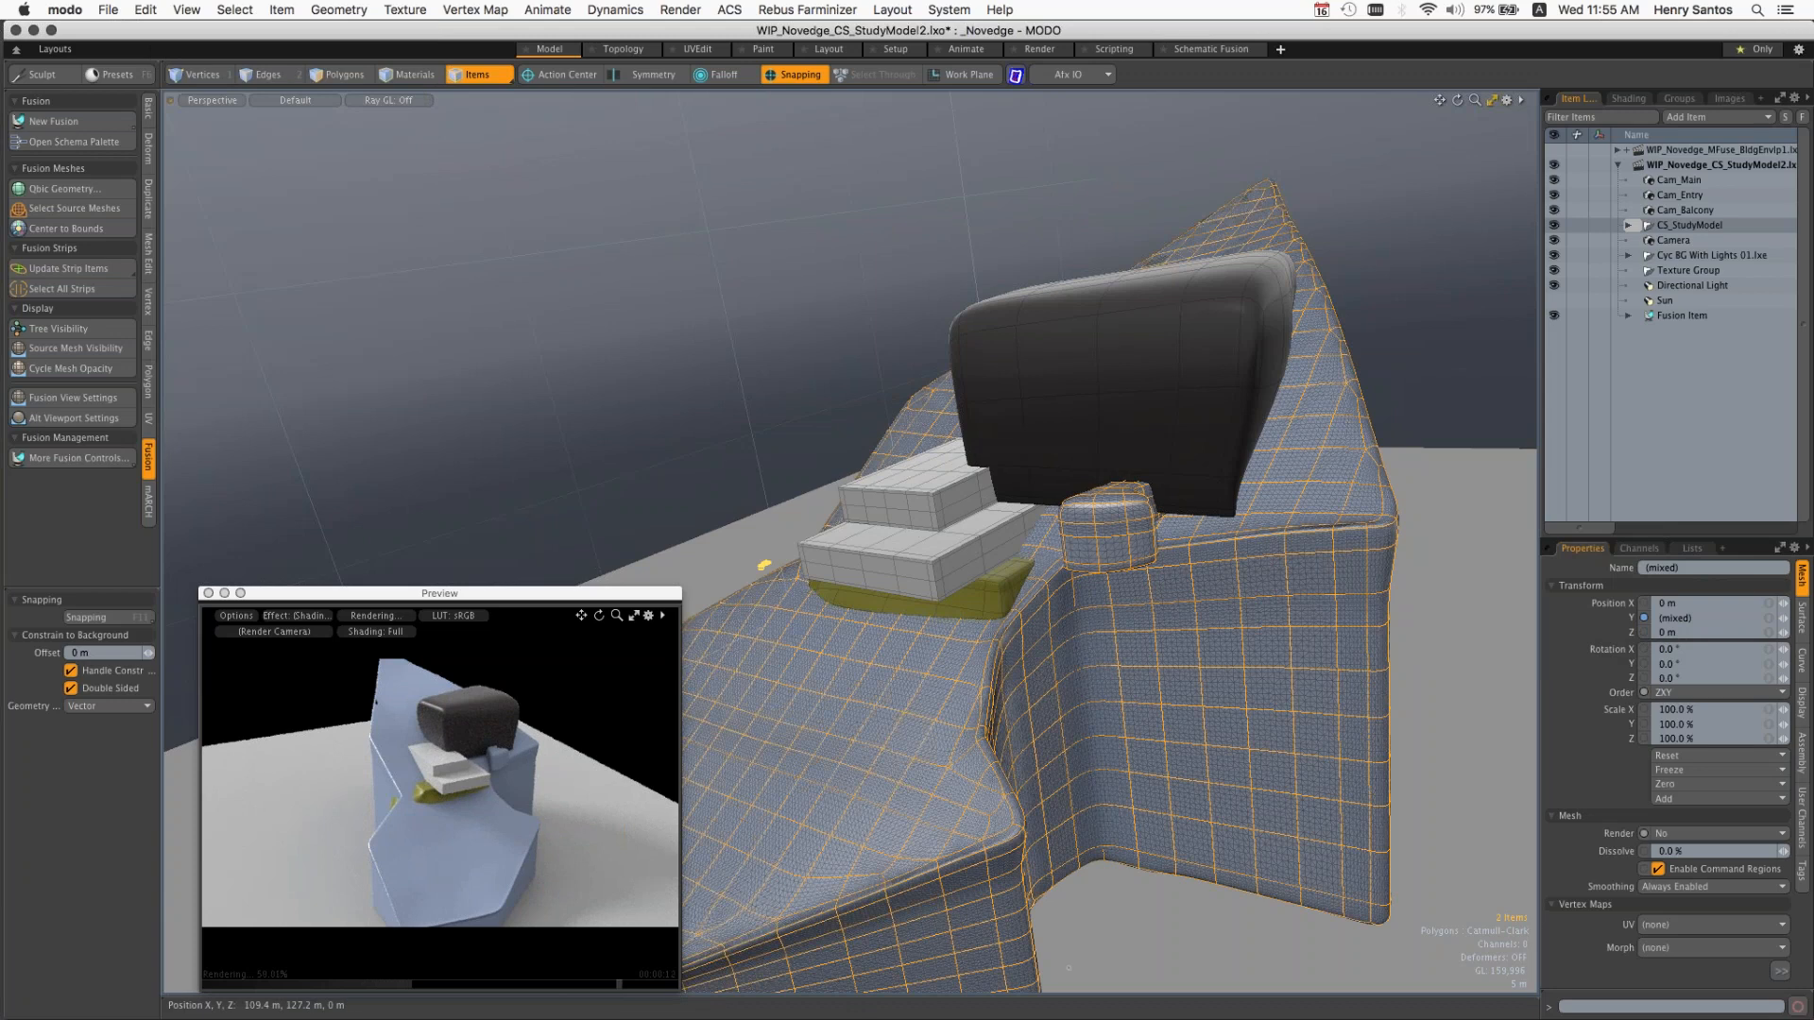
Step: Add the large dark Cut_Site block to the fusion as a subtraction from Site_mesh
left_click_drag(756, 388, 746, 189, "alt")
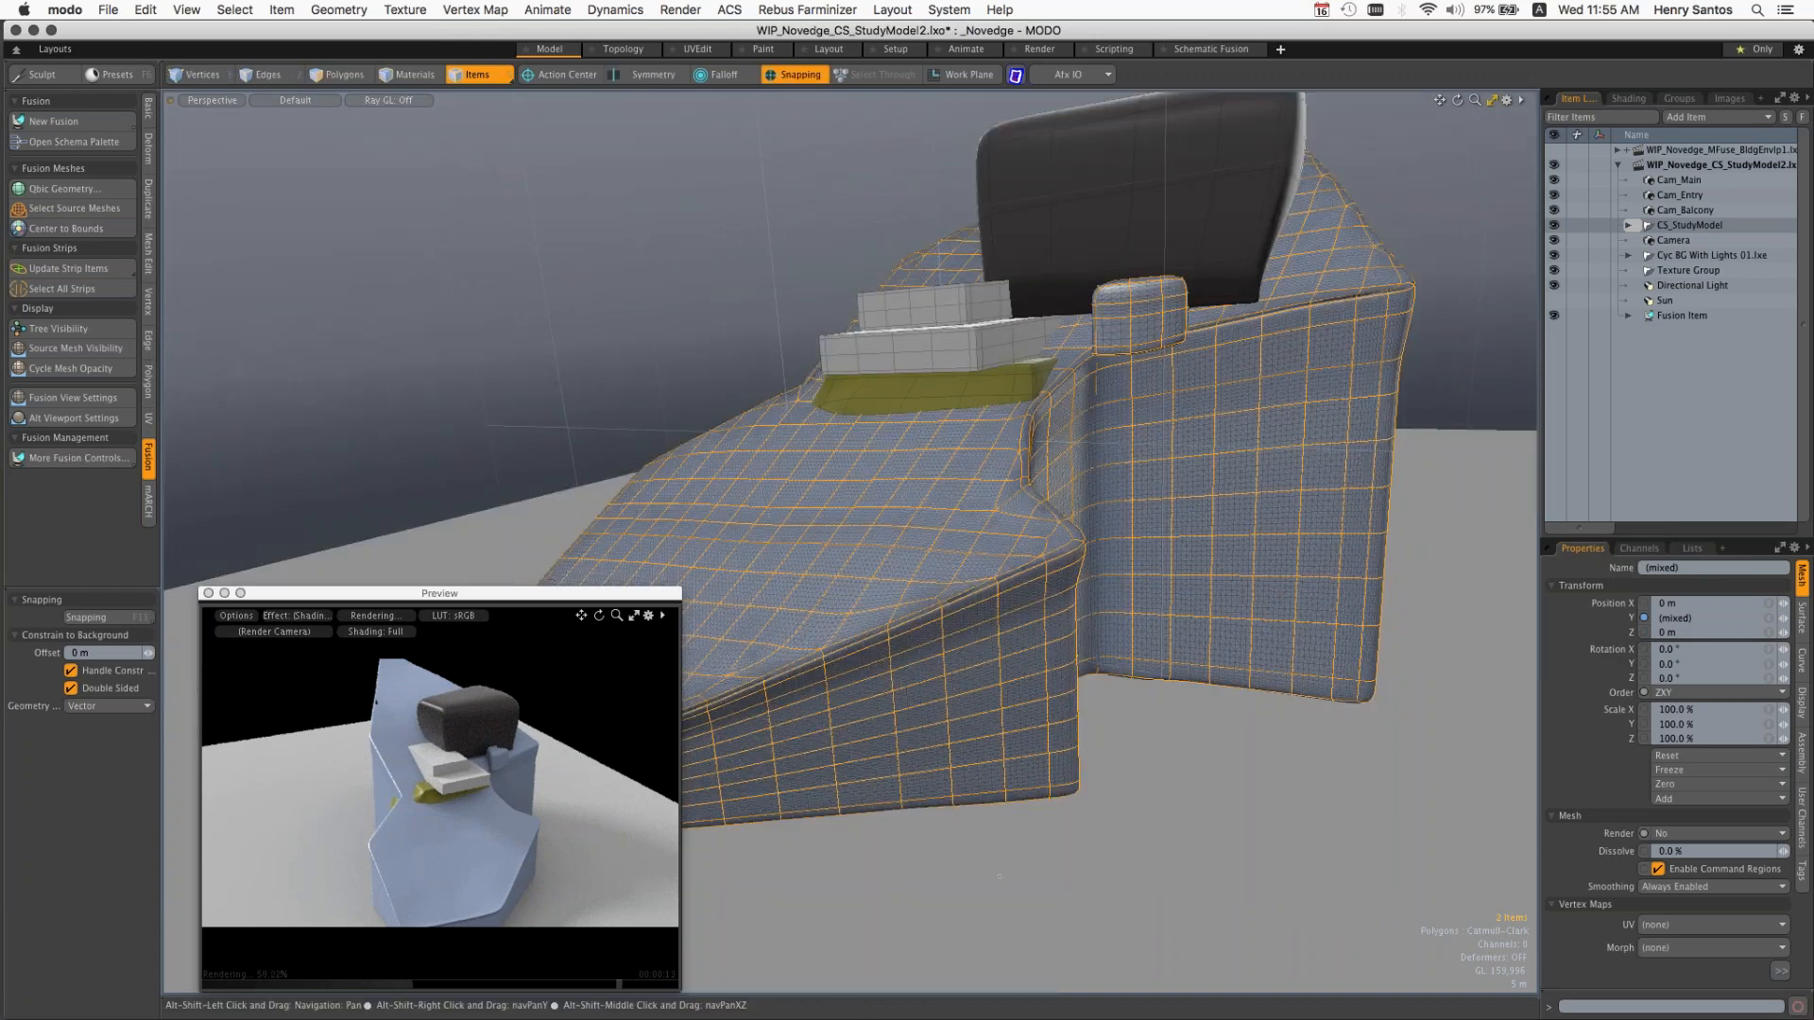
left_click_drag(1000, 876, 1030, 718, "alt")
left_click(954, 444)
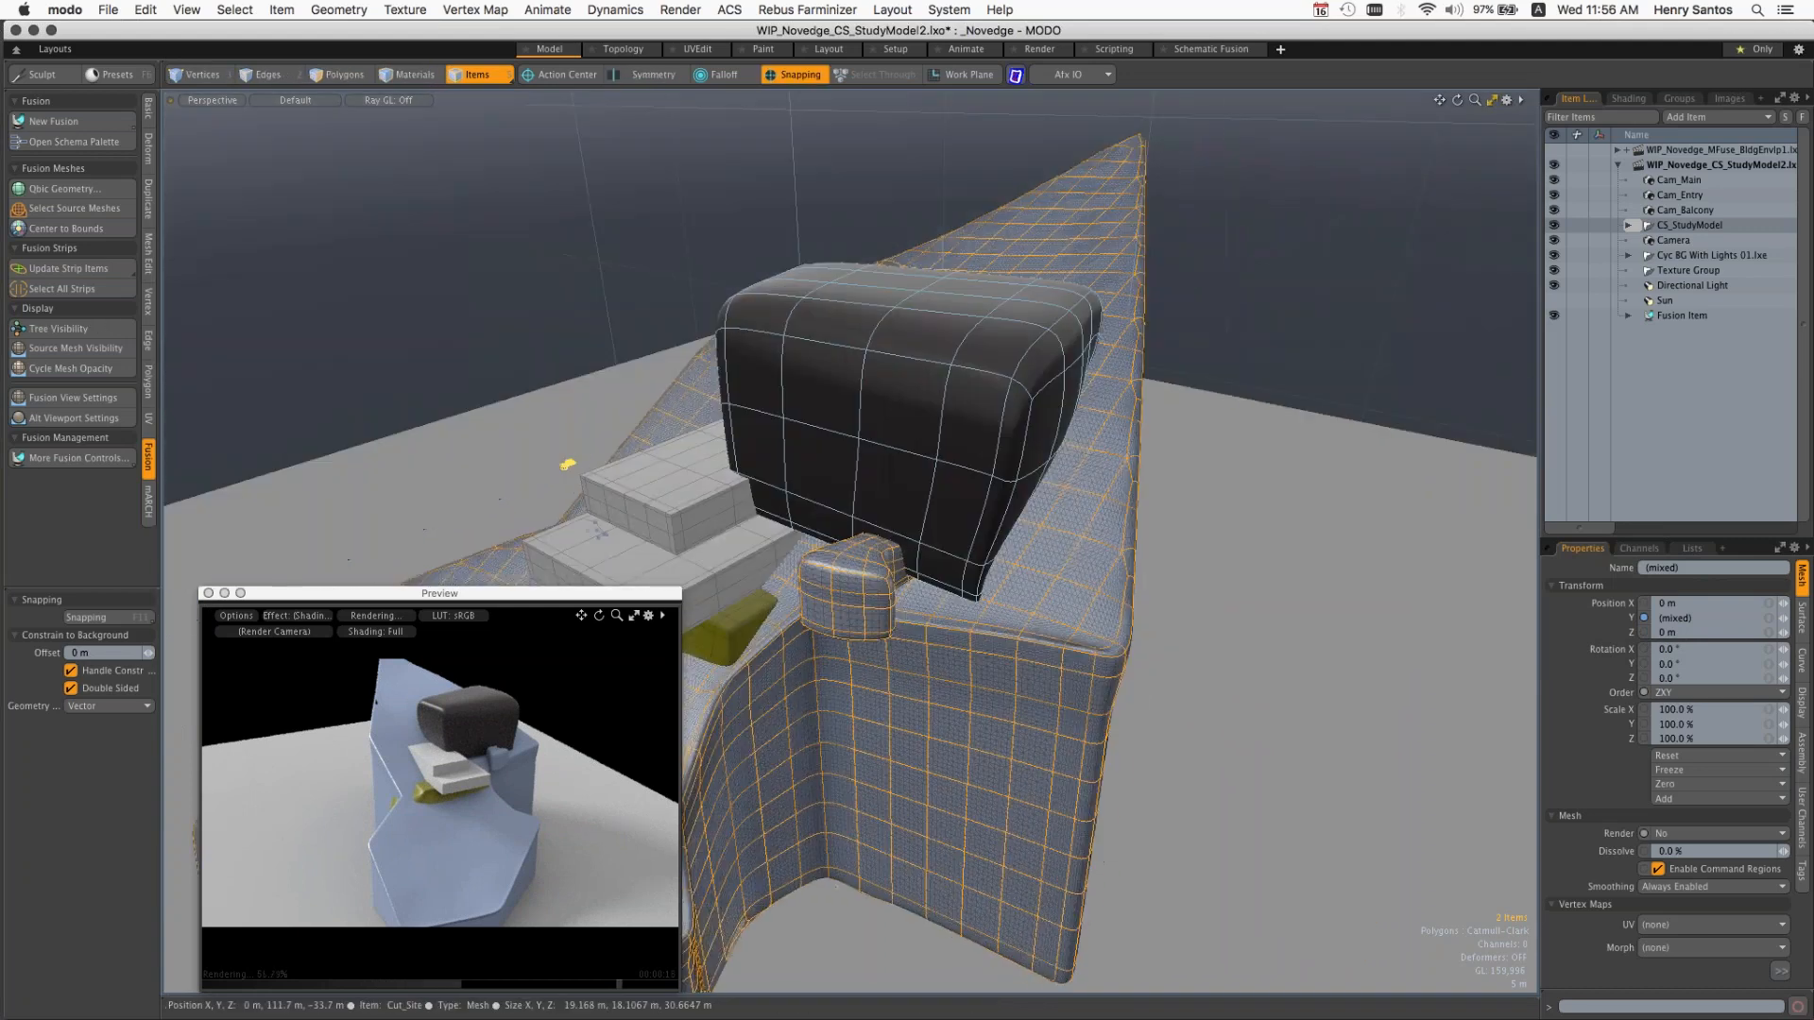
right_click(1062, 522)
left_click(964, 401)
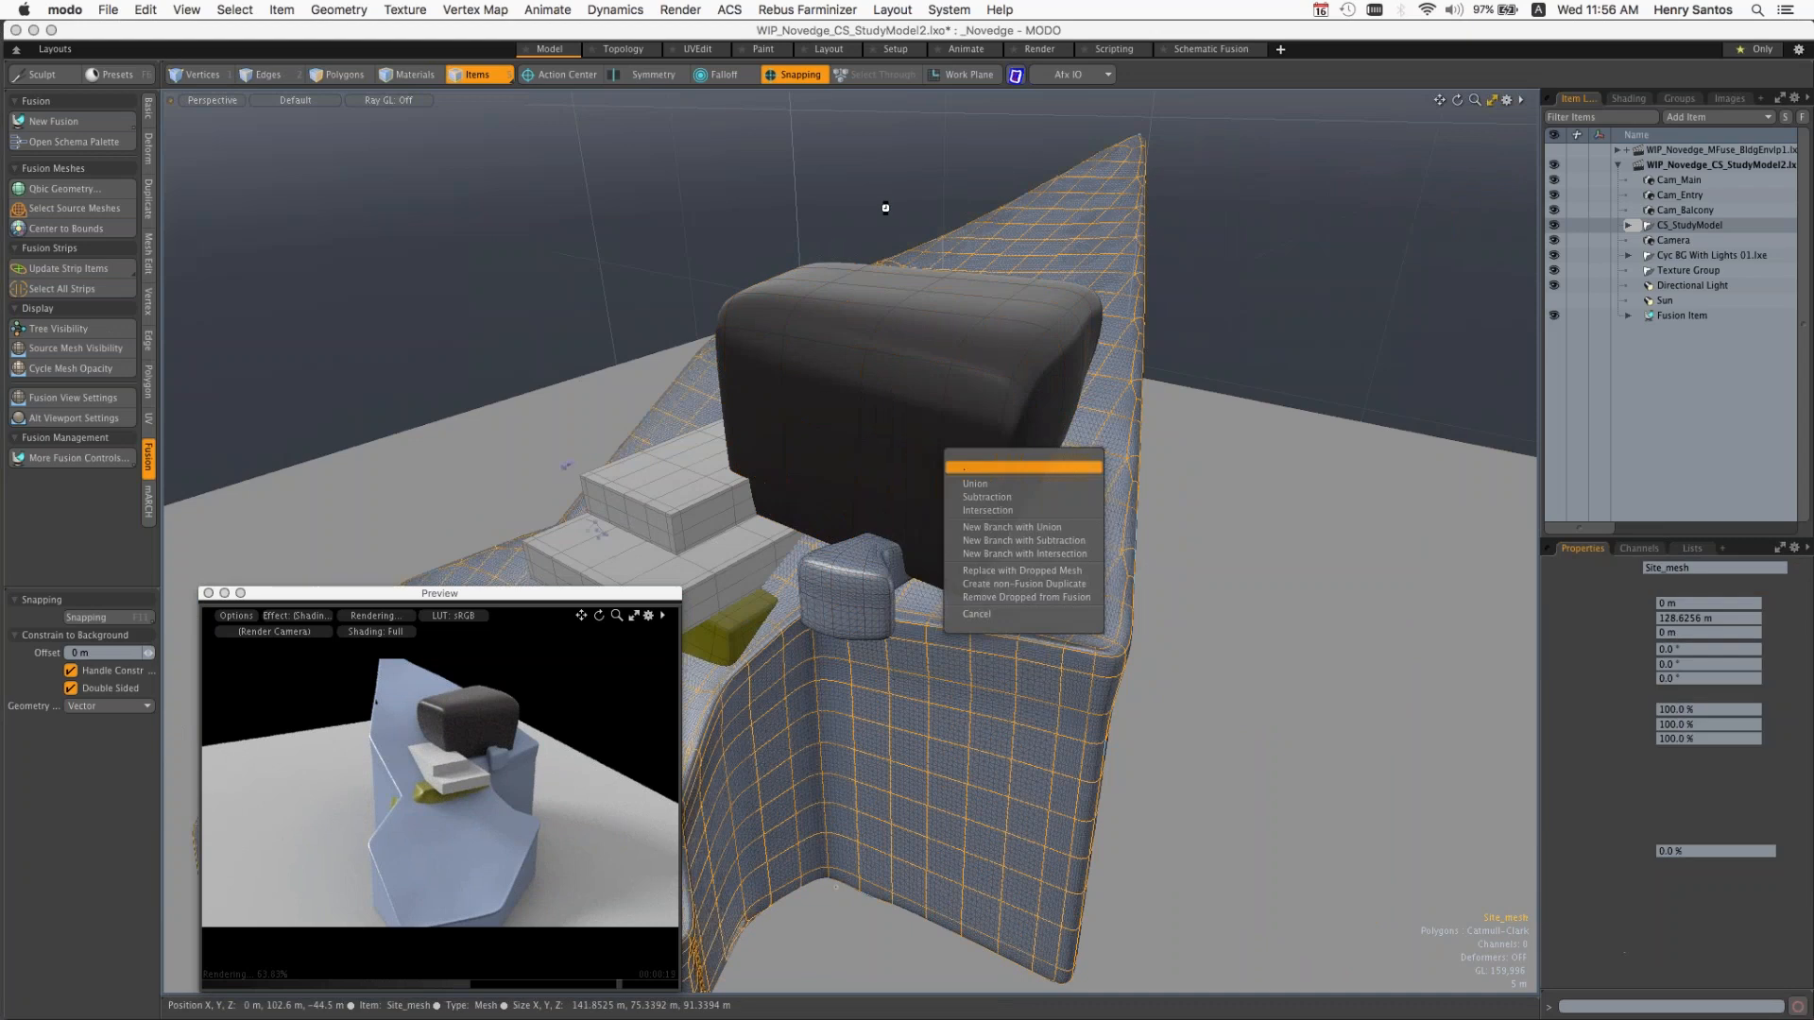
left_click(1039, 501)
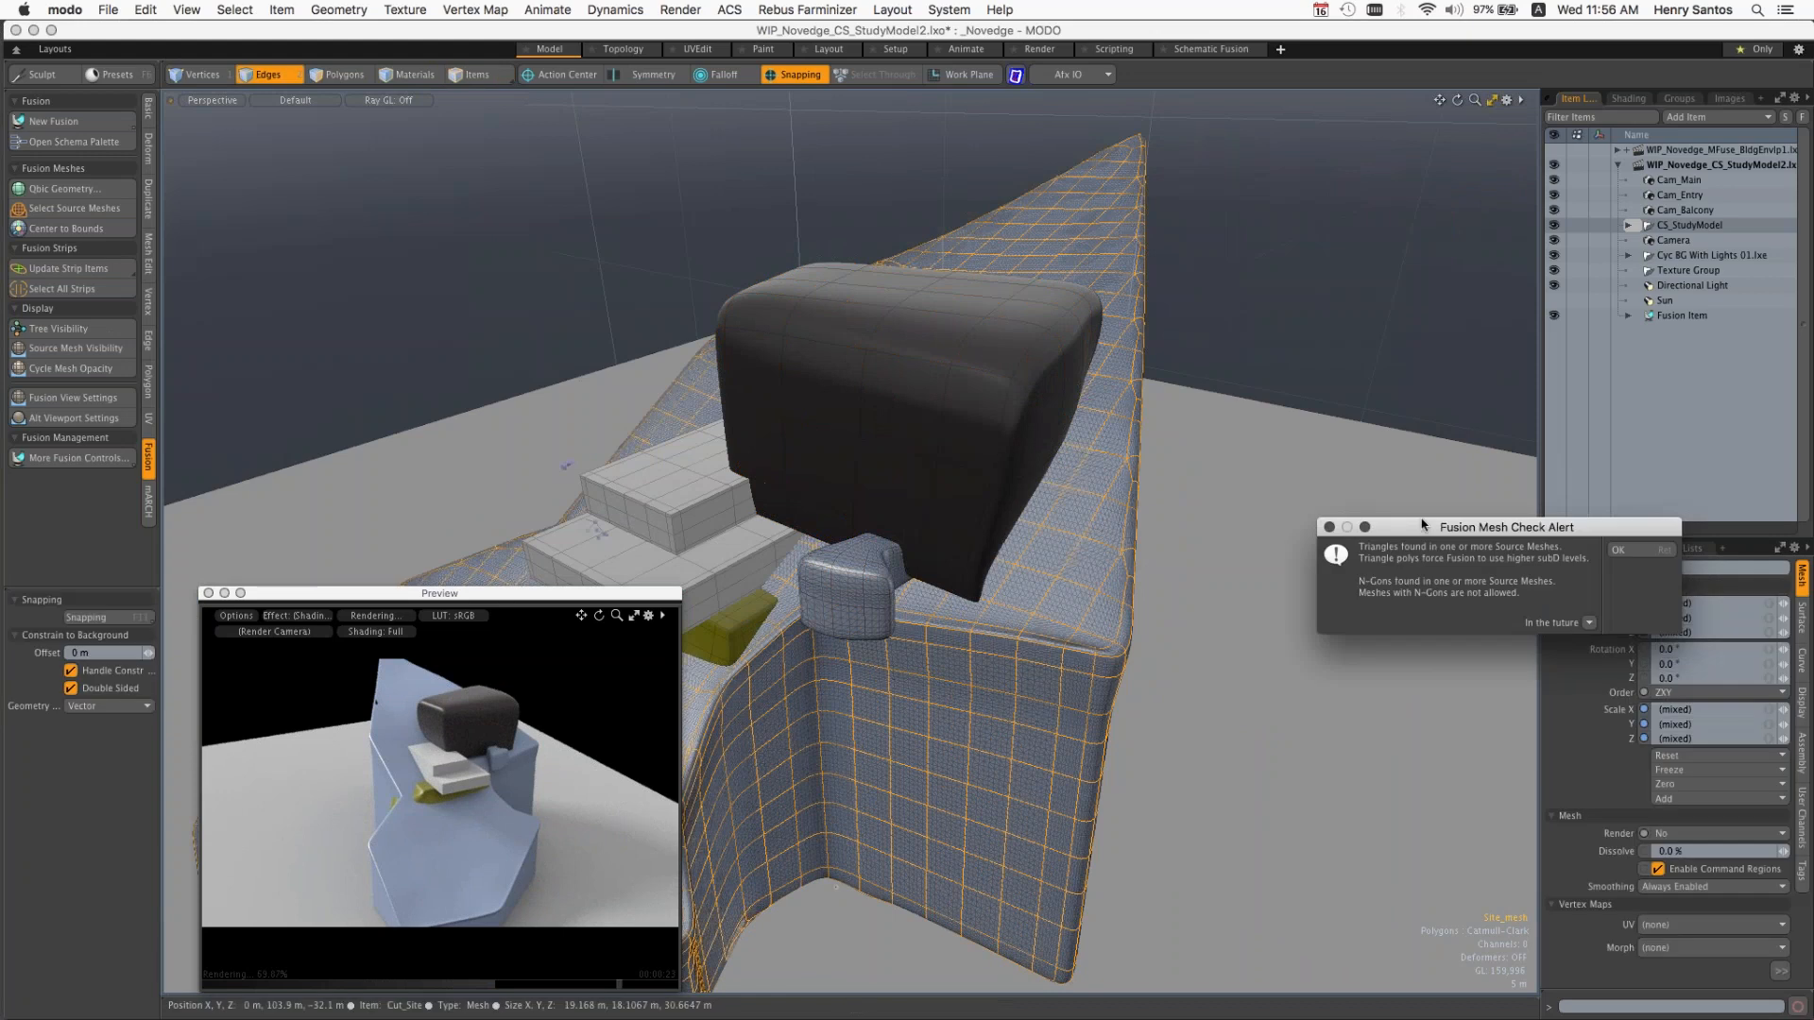
left_click(1617, 550)
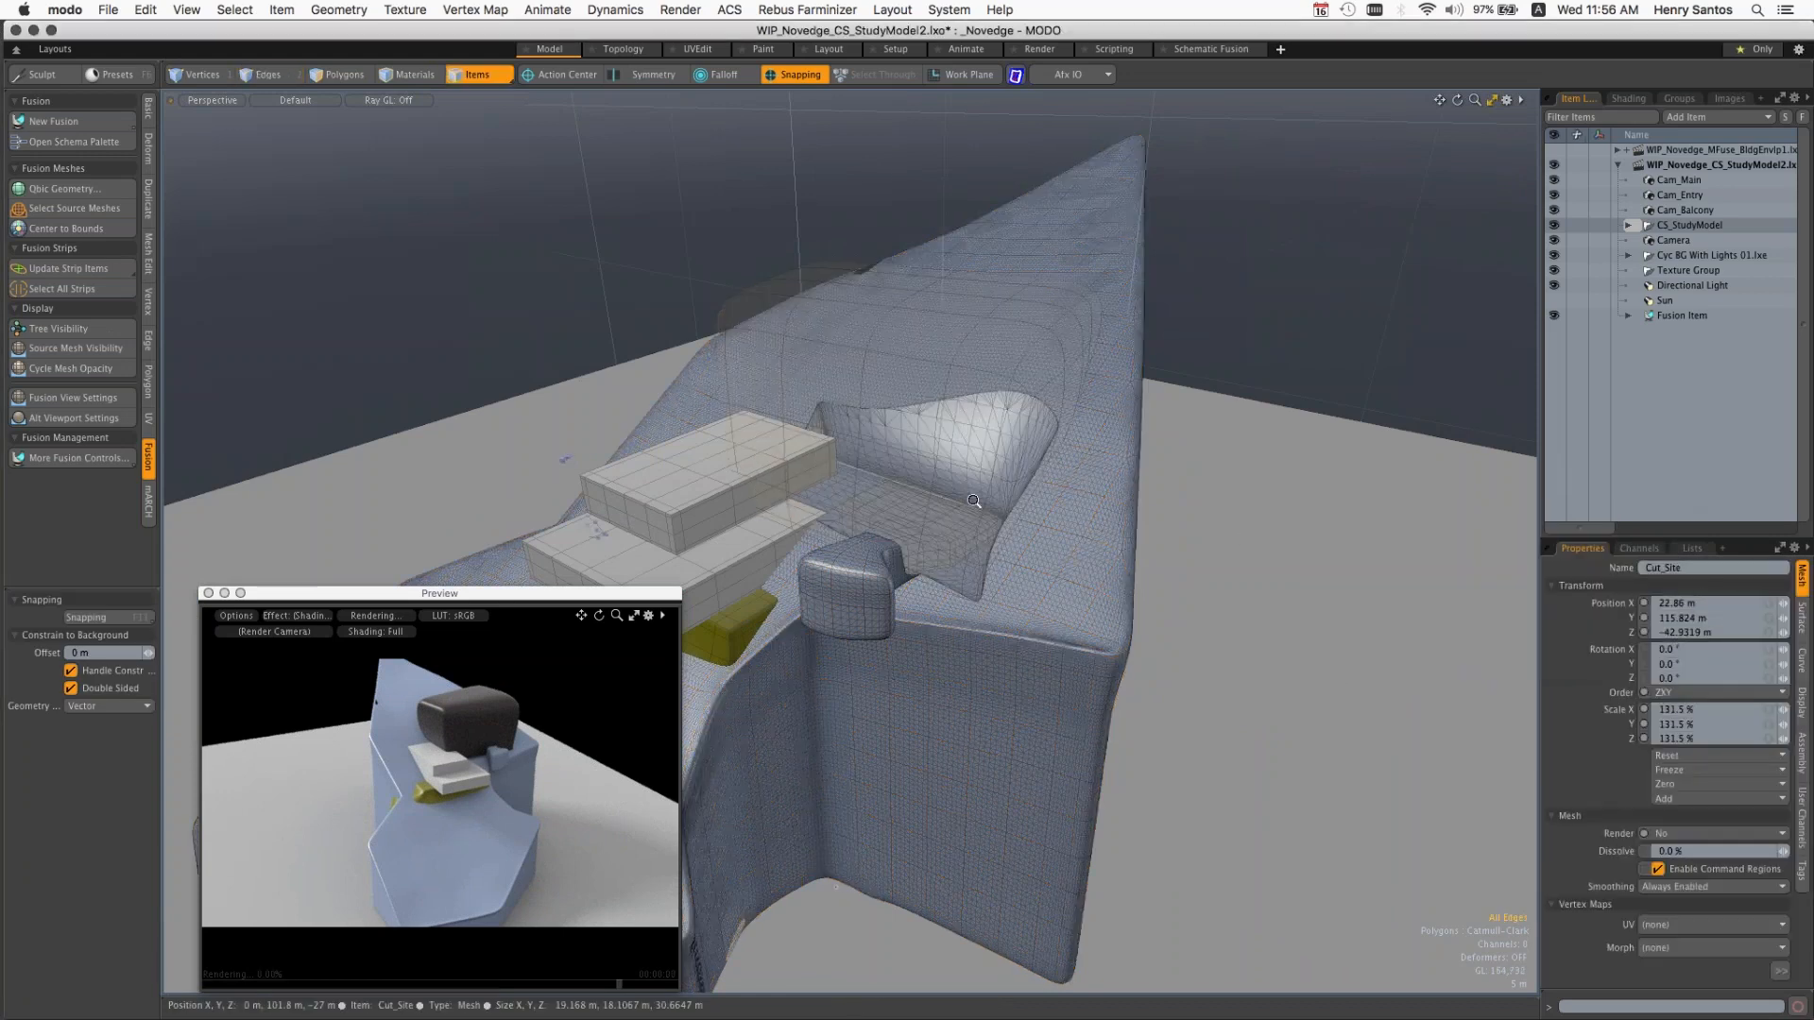
Step: Select the Cut_Driveway1 mesh, examine it beside the nodes of the 3D fusion tree, and clear the selection
left_click_drag(974, 501, 1179, 361, "ctrl+alt")
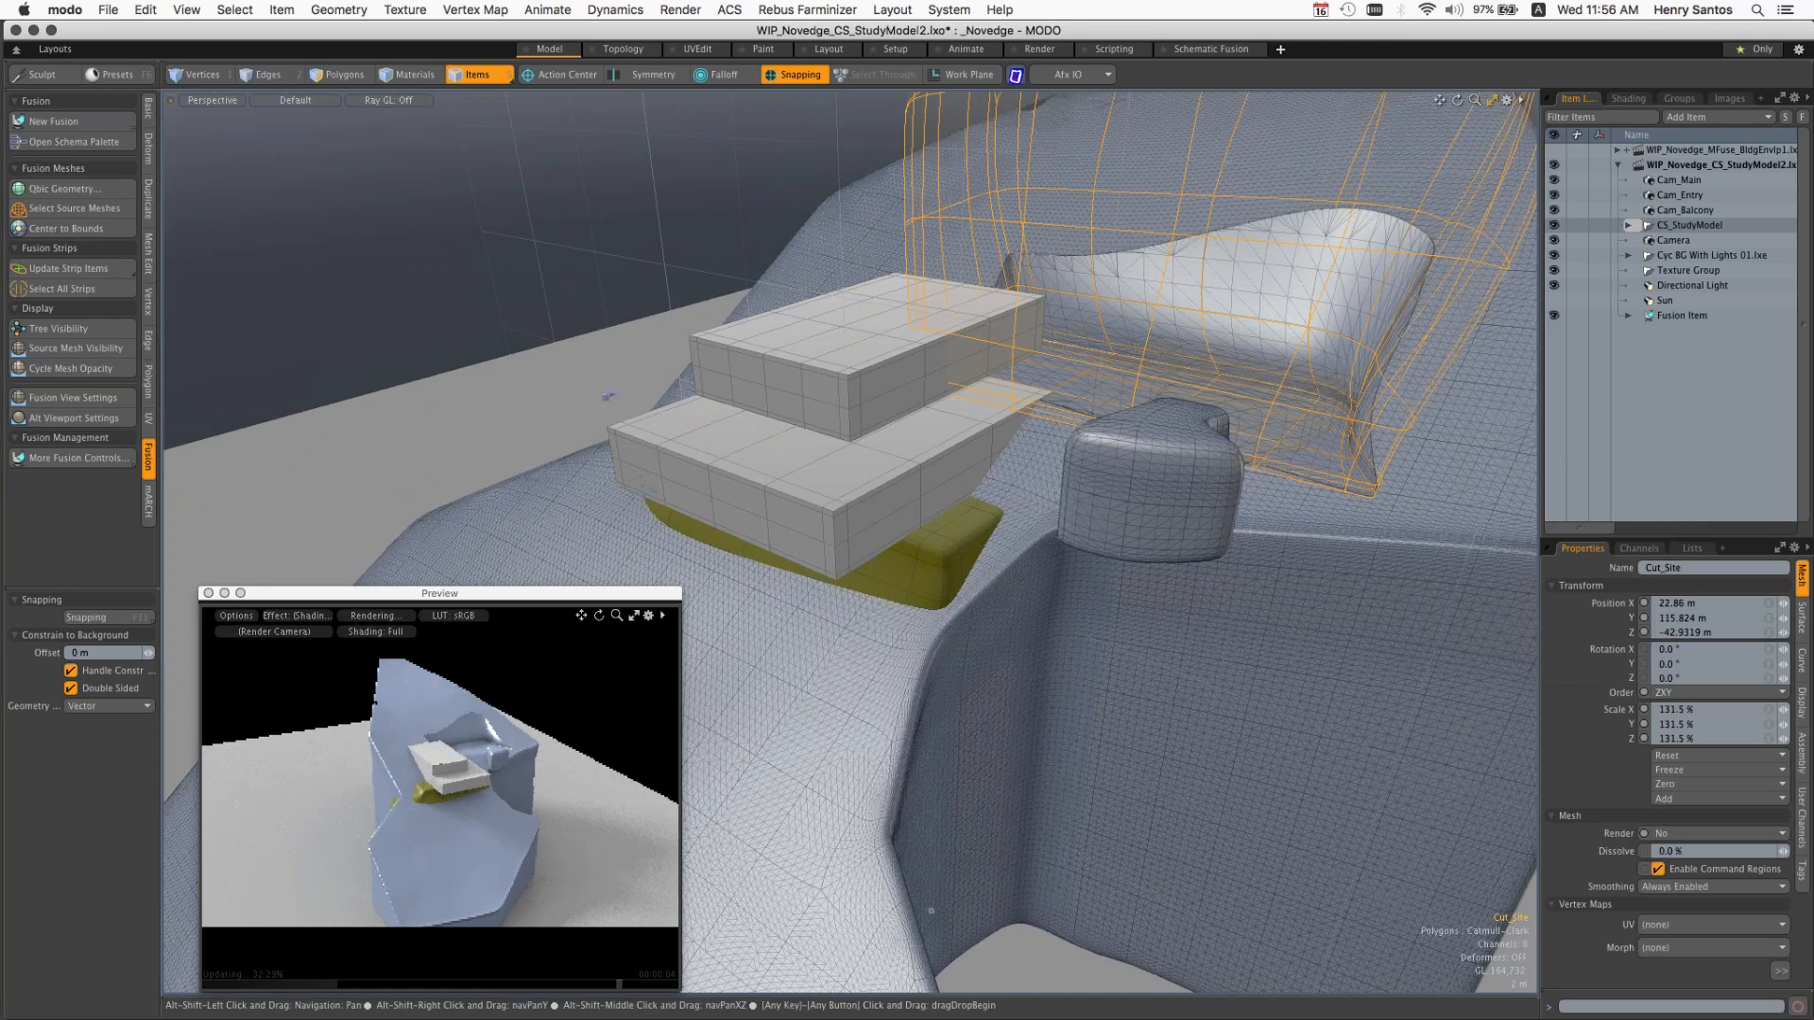
left_click_drag(1178, 361, 1025, 378, "alt")
left_click(1013, 492)
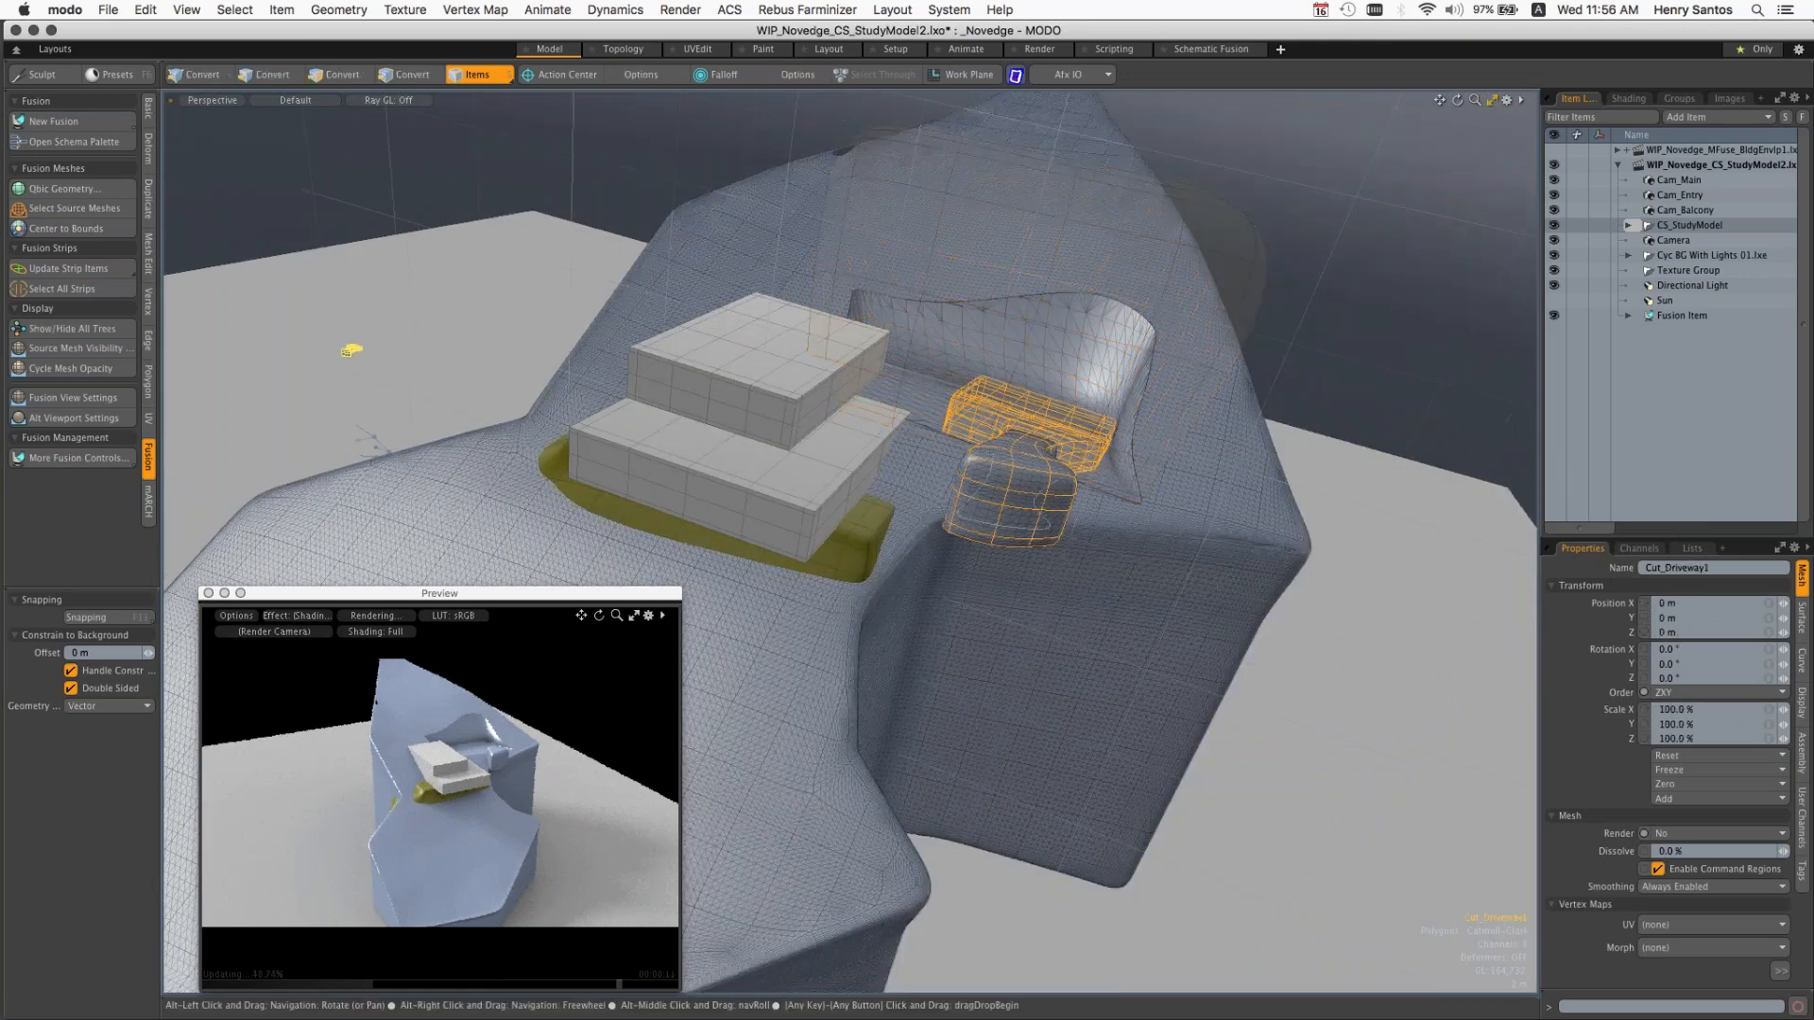
left_click_drag(431, 419, 492, 396, "ctrl+alt")
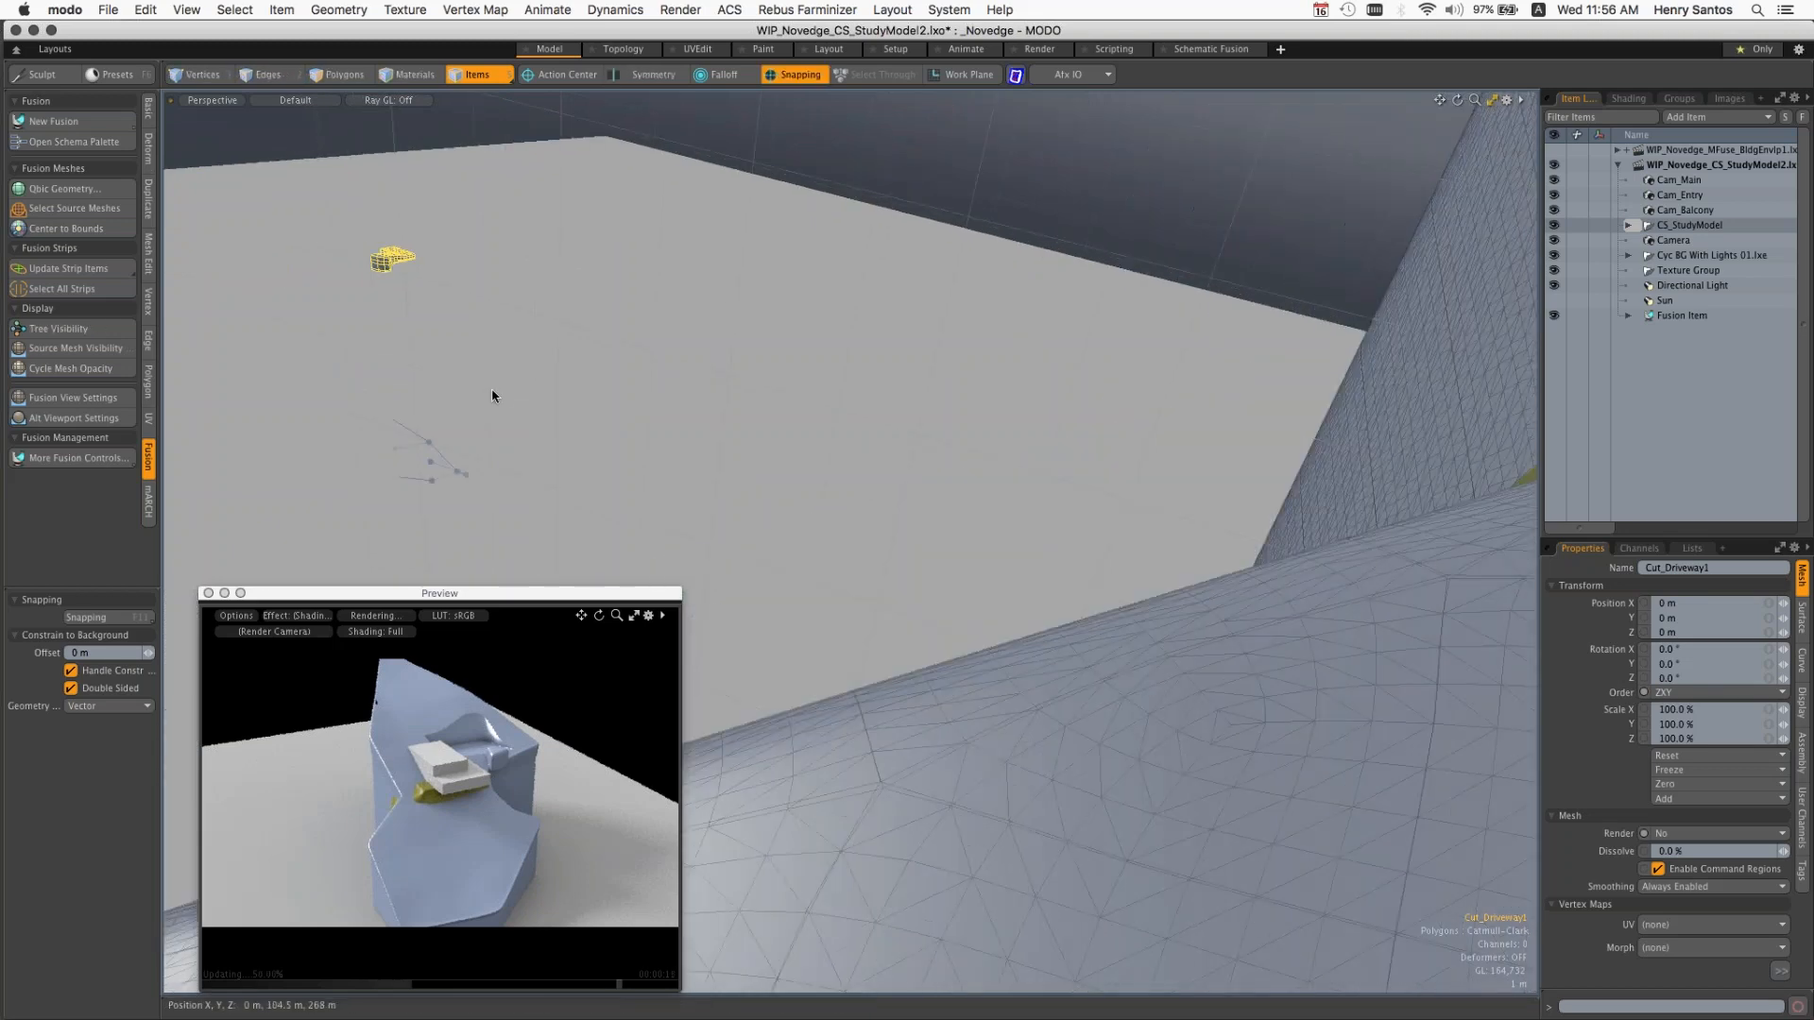
key("a")
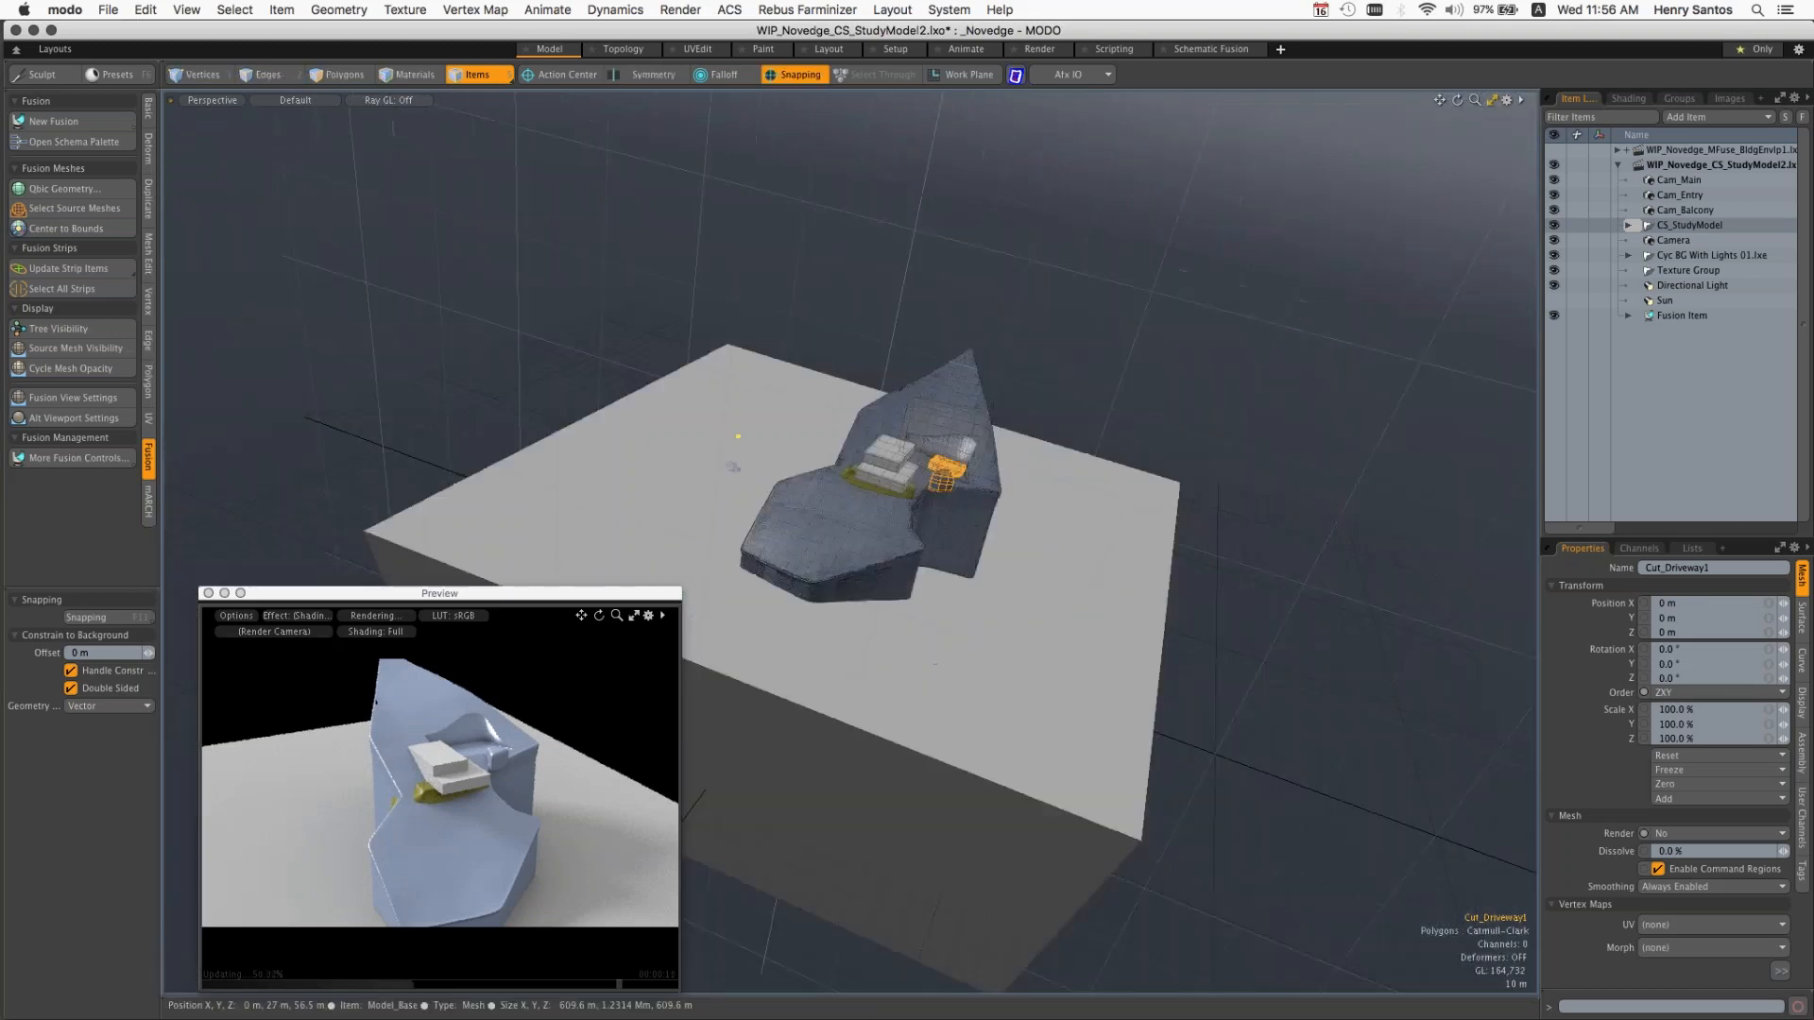
left_click_drag(493, 396, 605, 416, "alt")
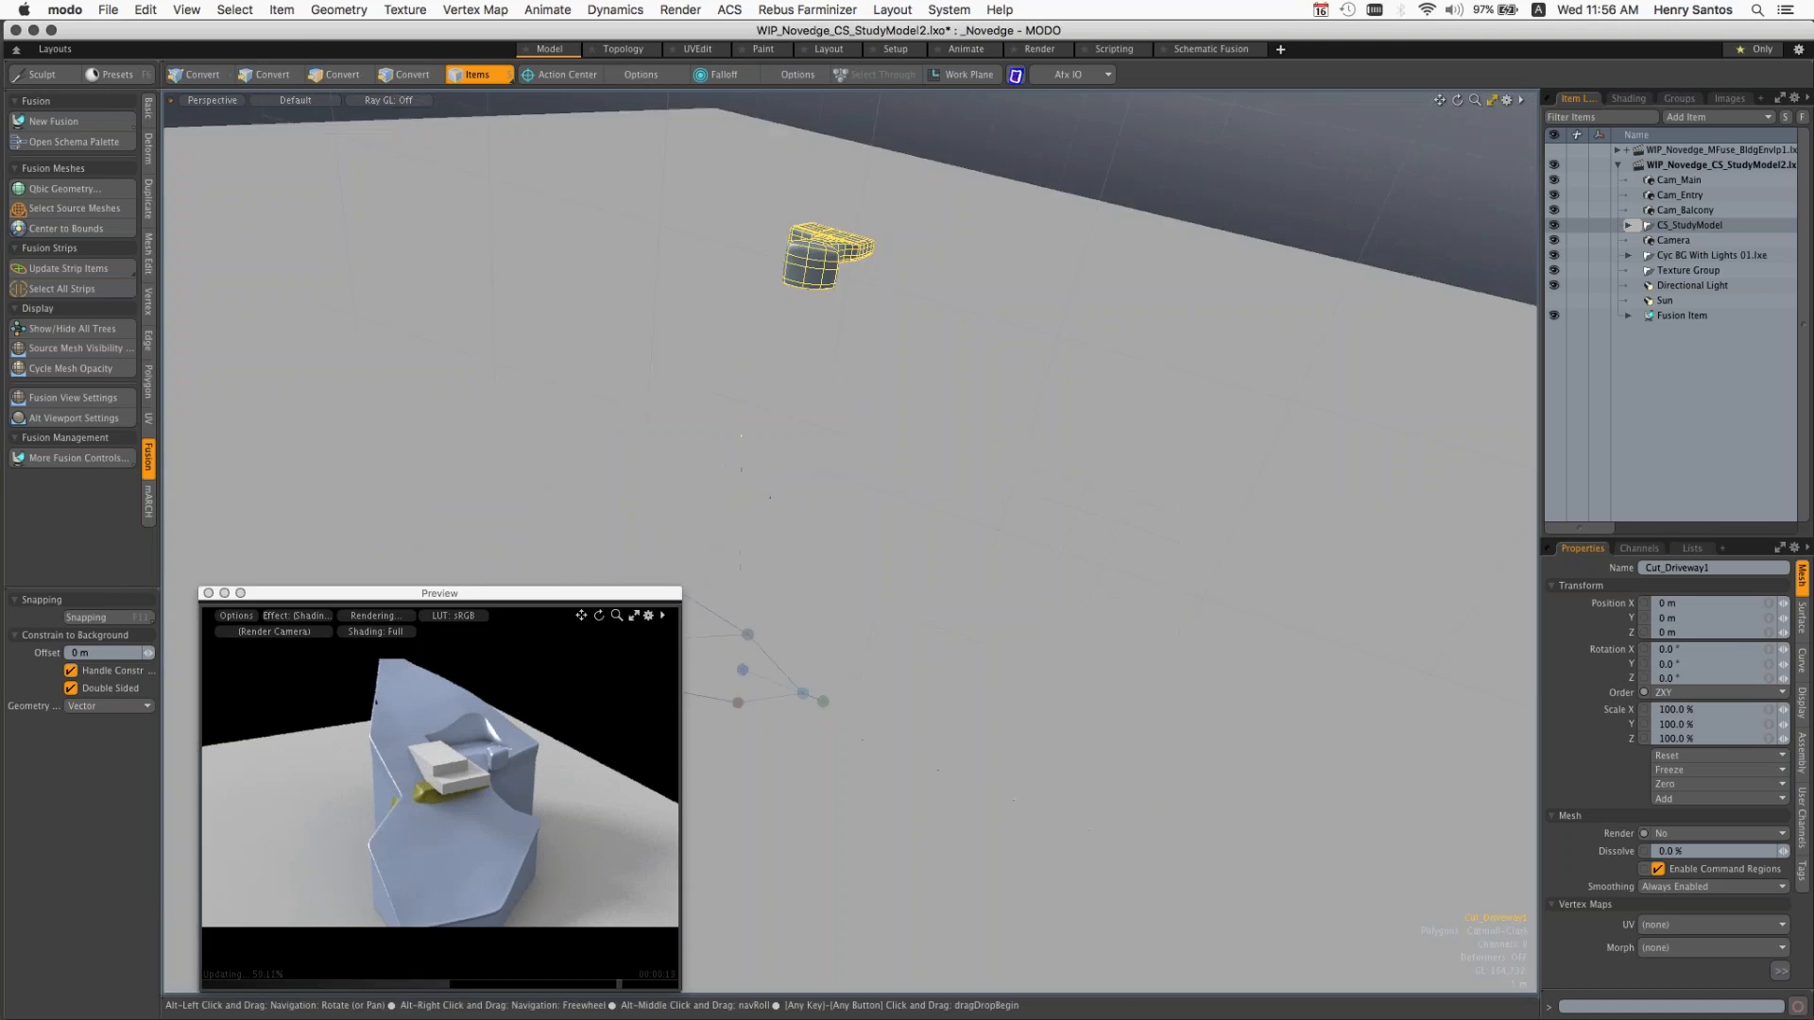
left_click_drag(695, 587, 934, 573, "alt+shift")
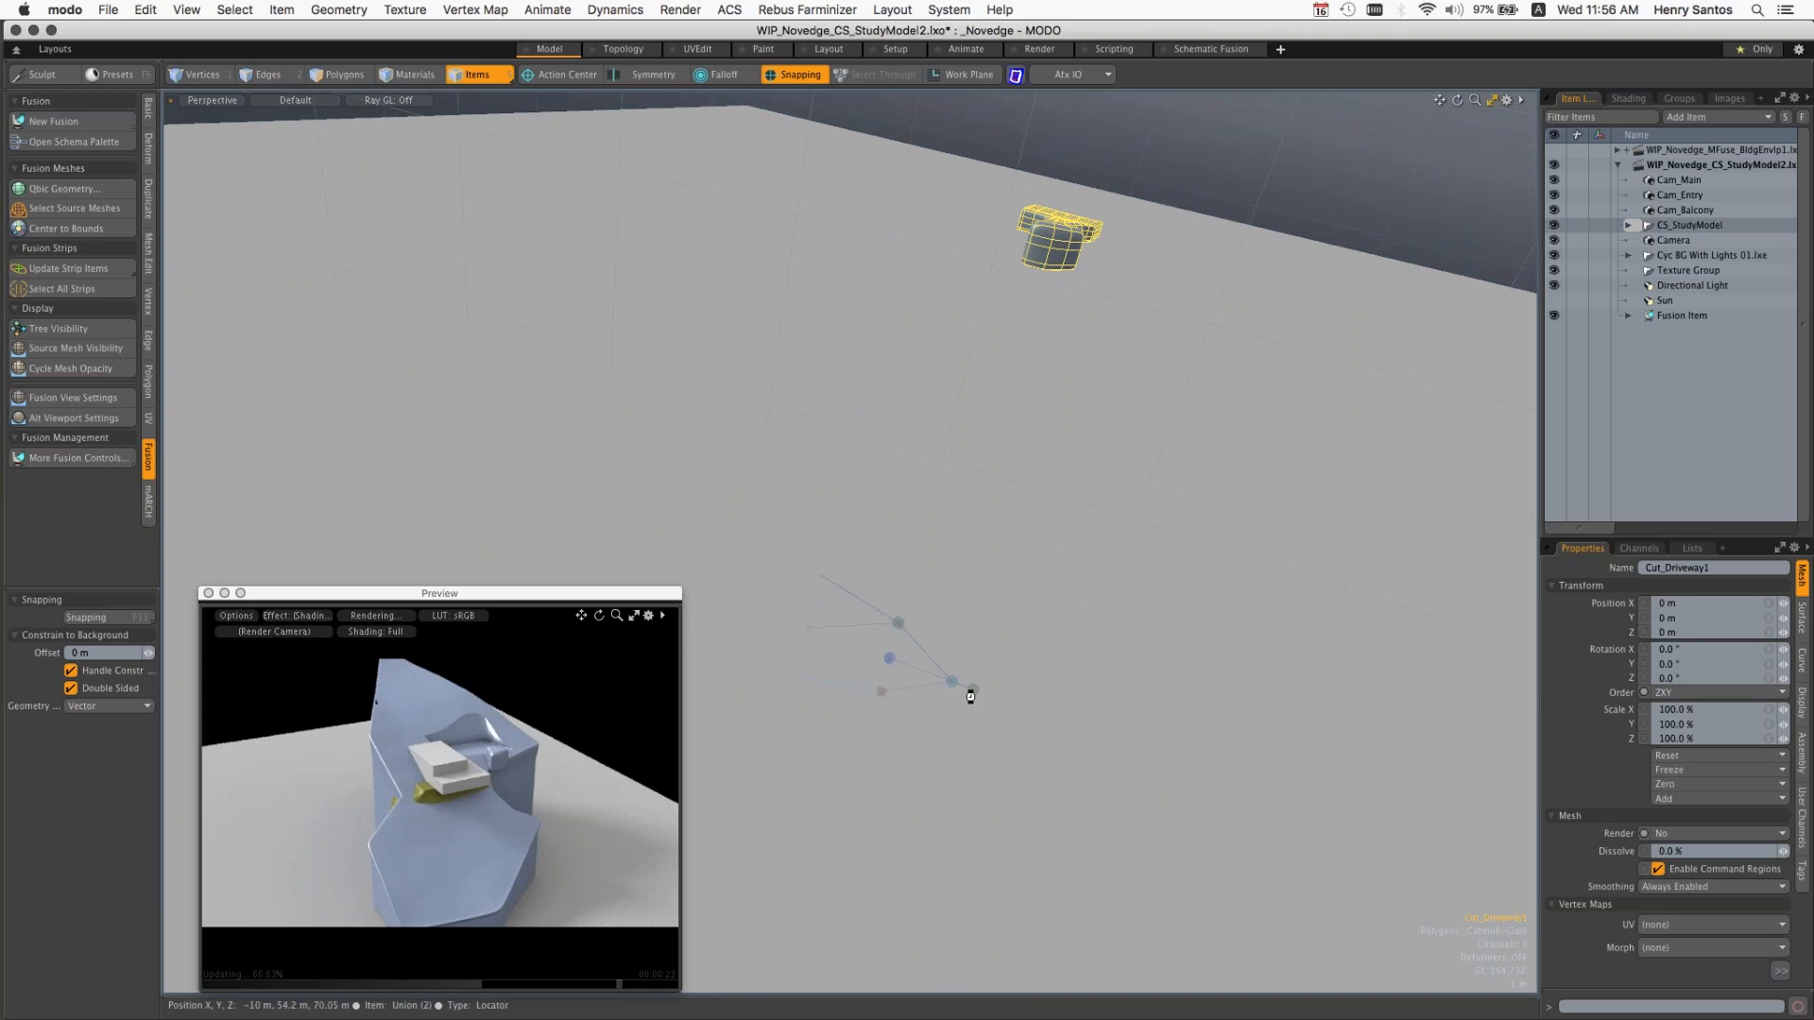
left_click(1260, 589)
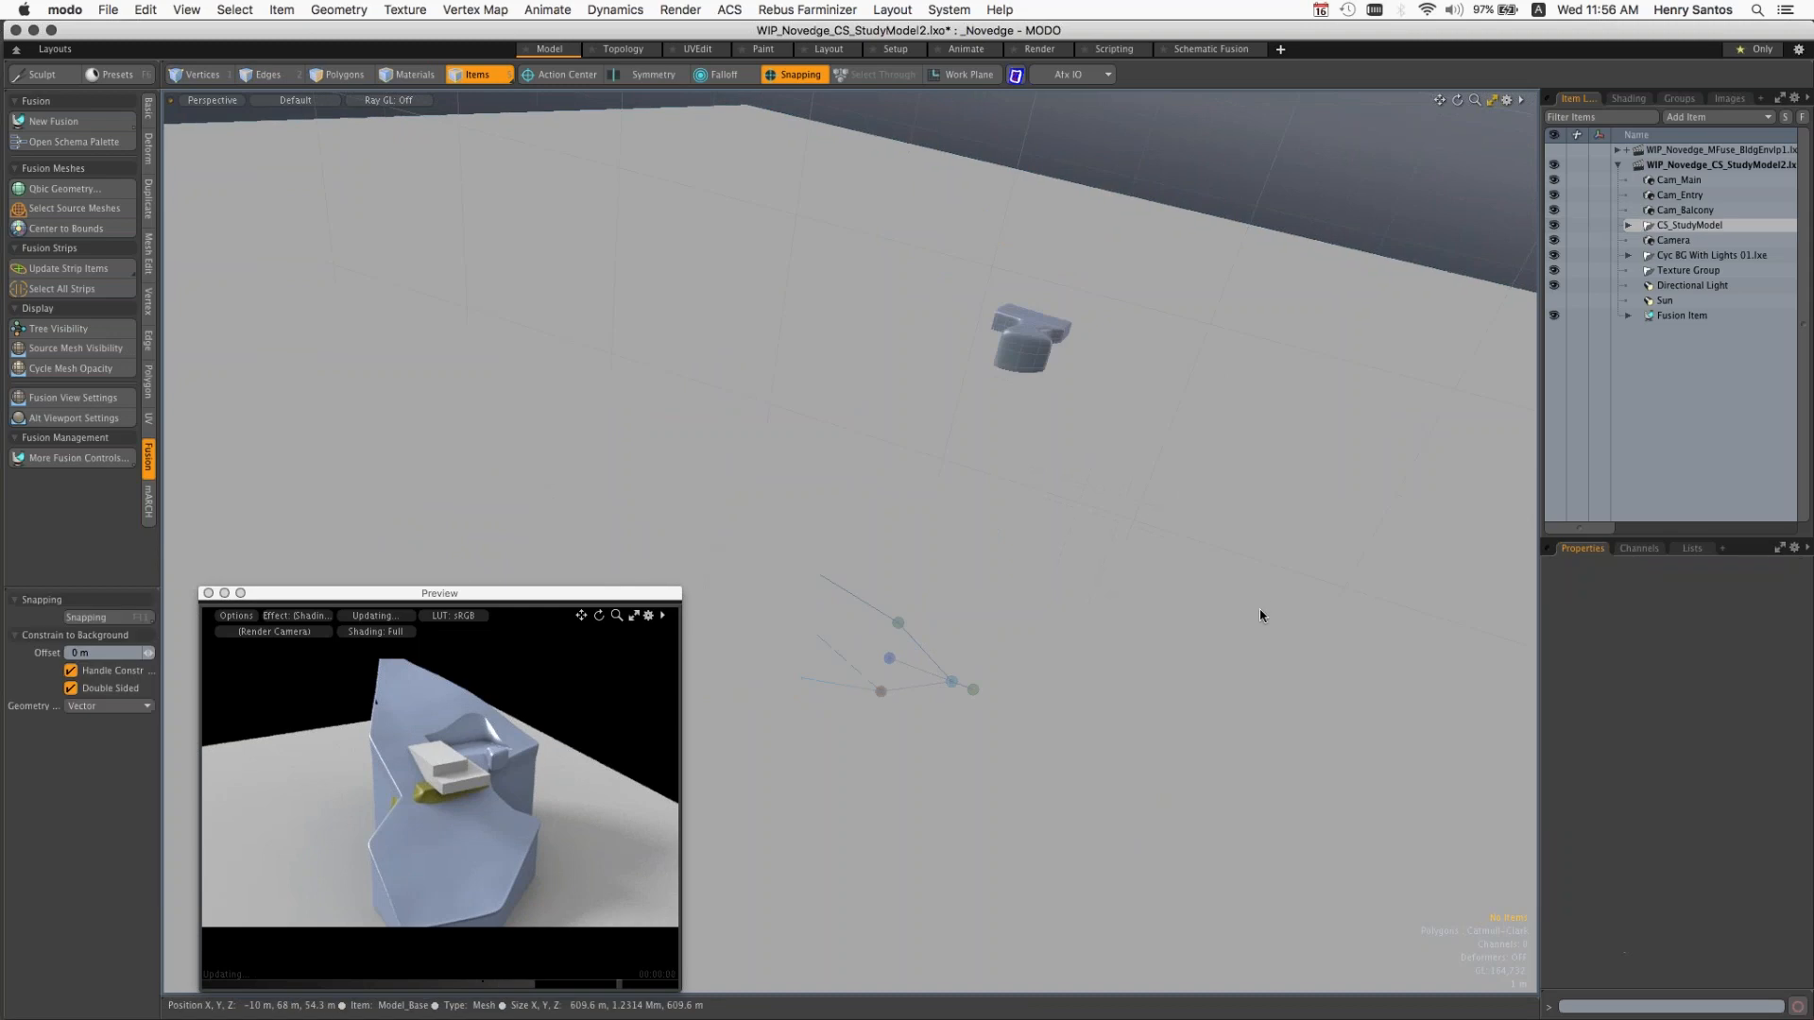
Step: Add the yellow Fill_Main1 block beneath the building to the Site_mesh fusion
scroll(1166, 580, "down", 5)
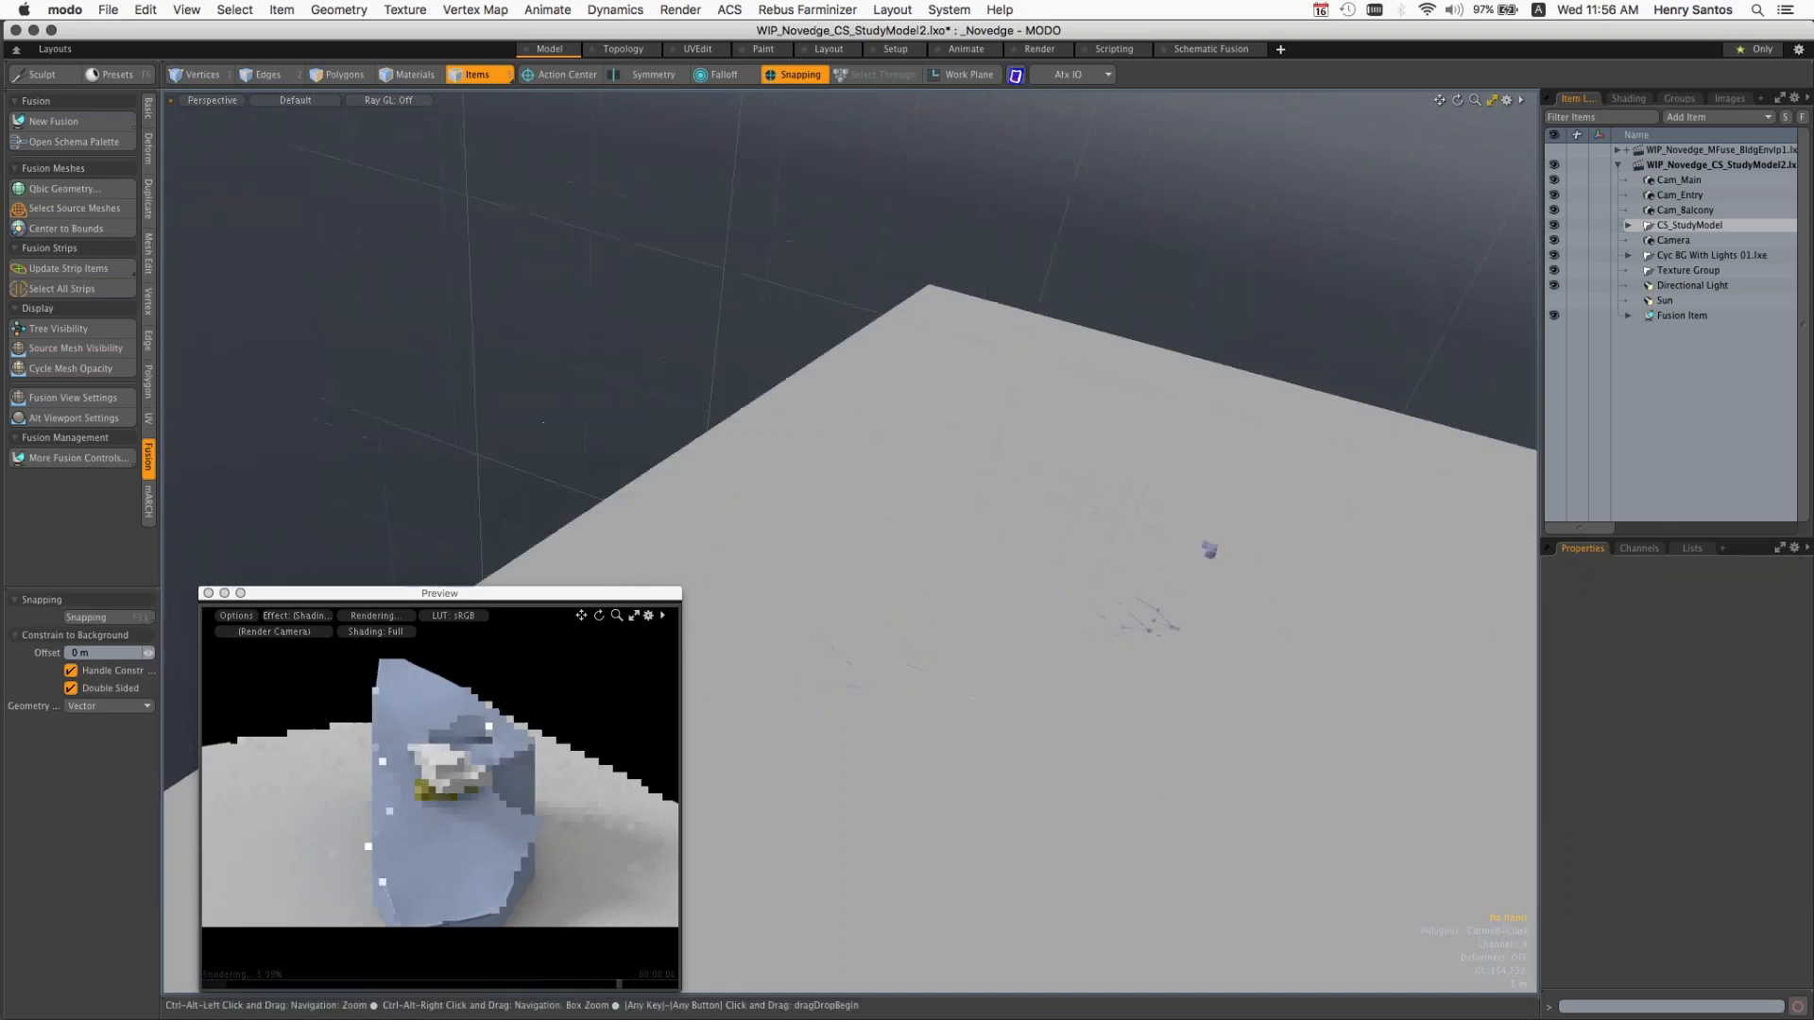
left_click_drag(1093, 525, 605, 401, "alt+shift")
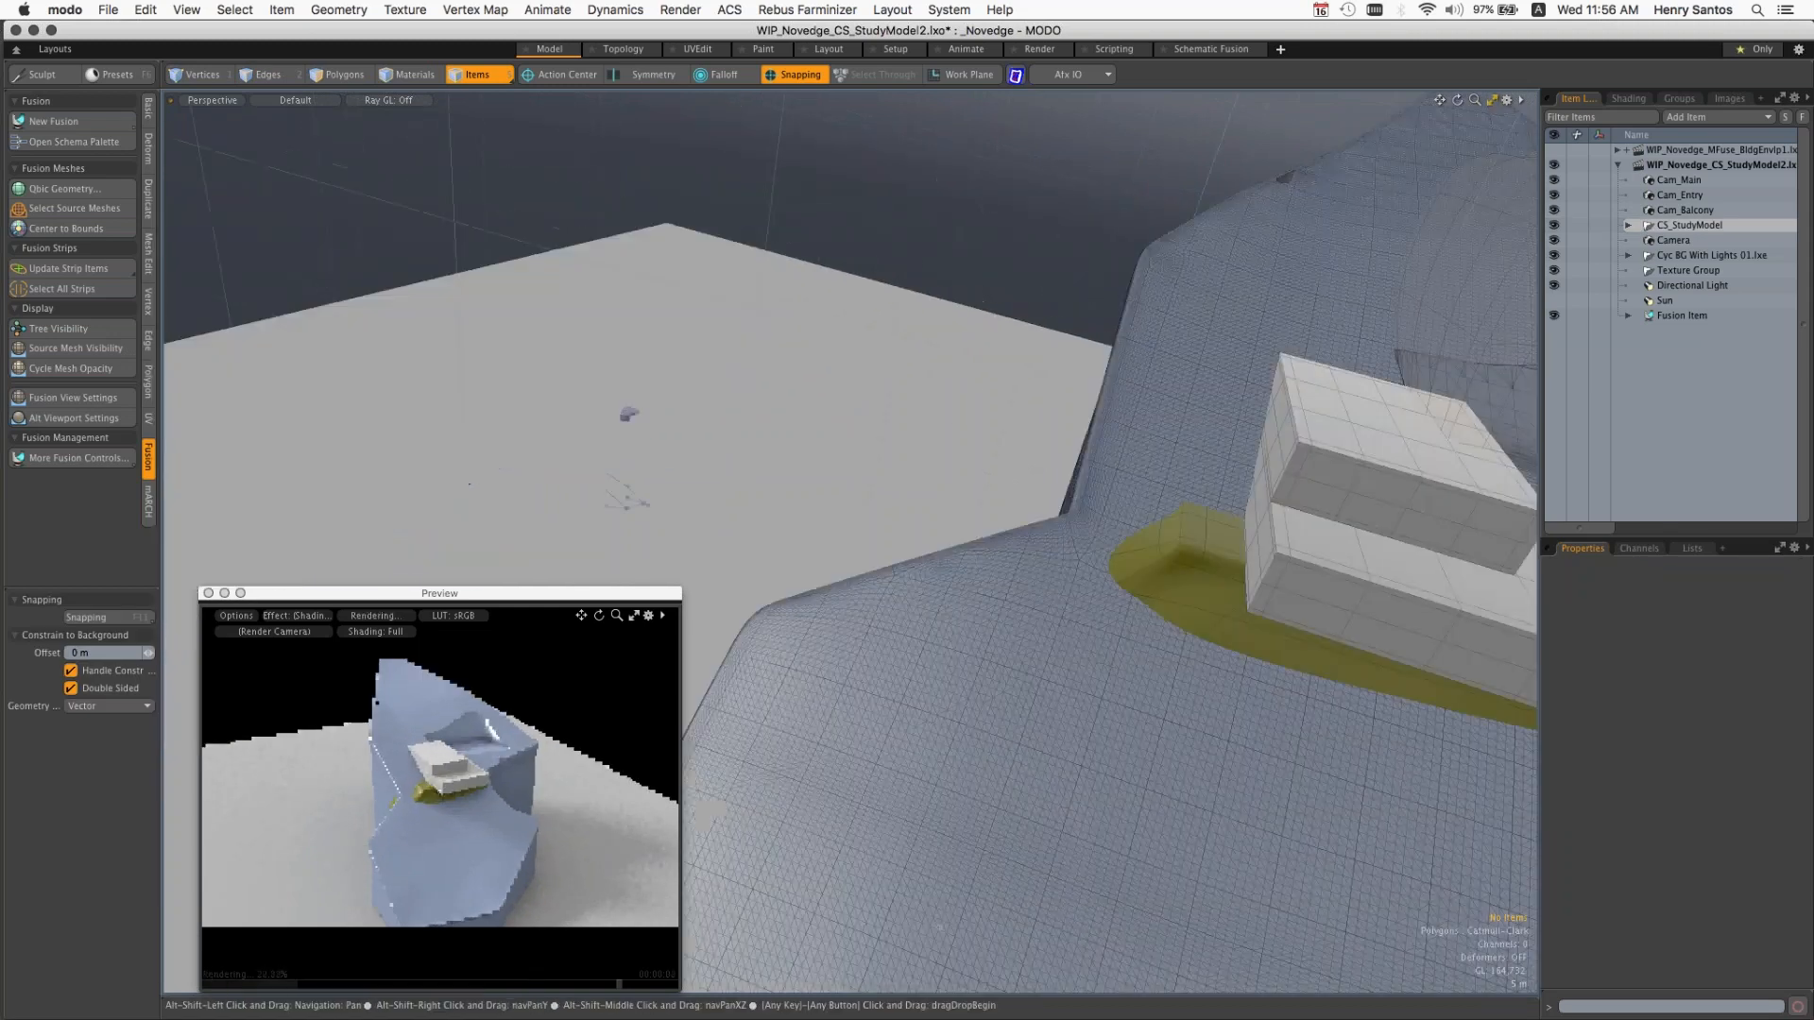
left_click_drag(1323, 588, 701, 588, "alt+shift")
left_click_drag(701, 587, 765, 588, "ctrl+alt")
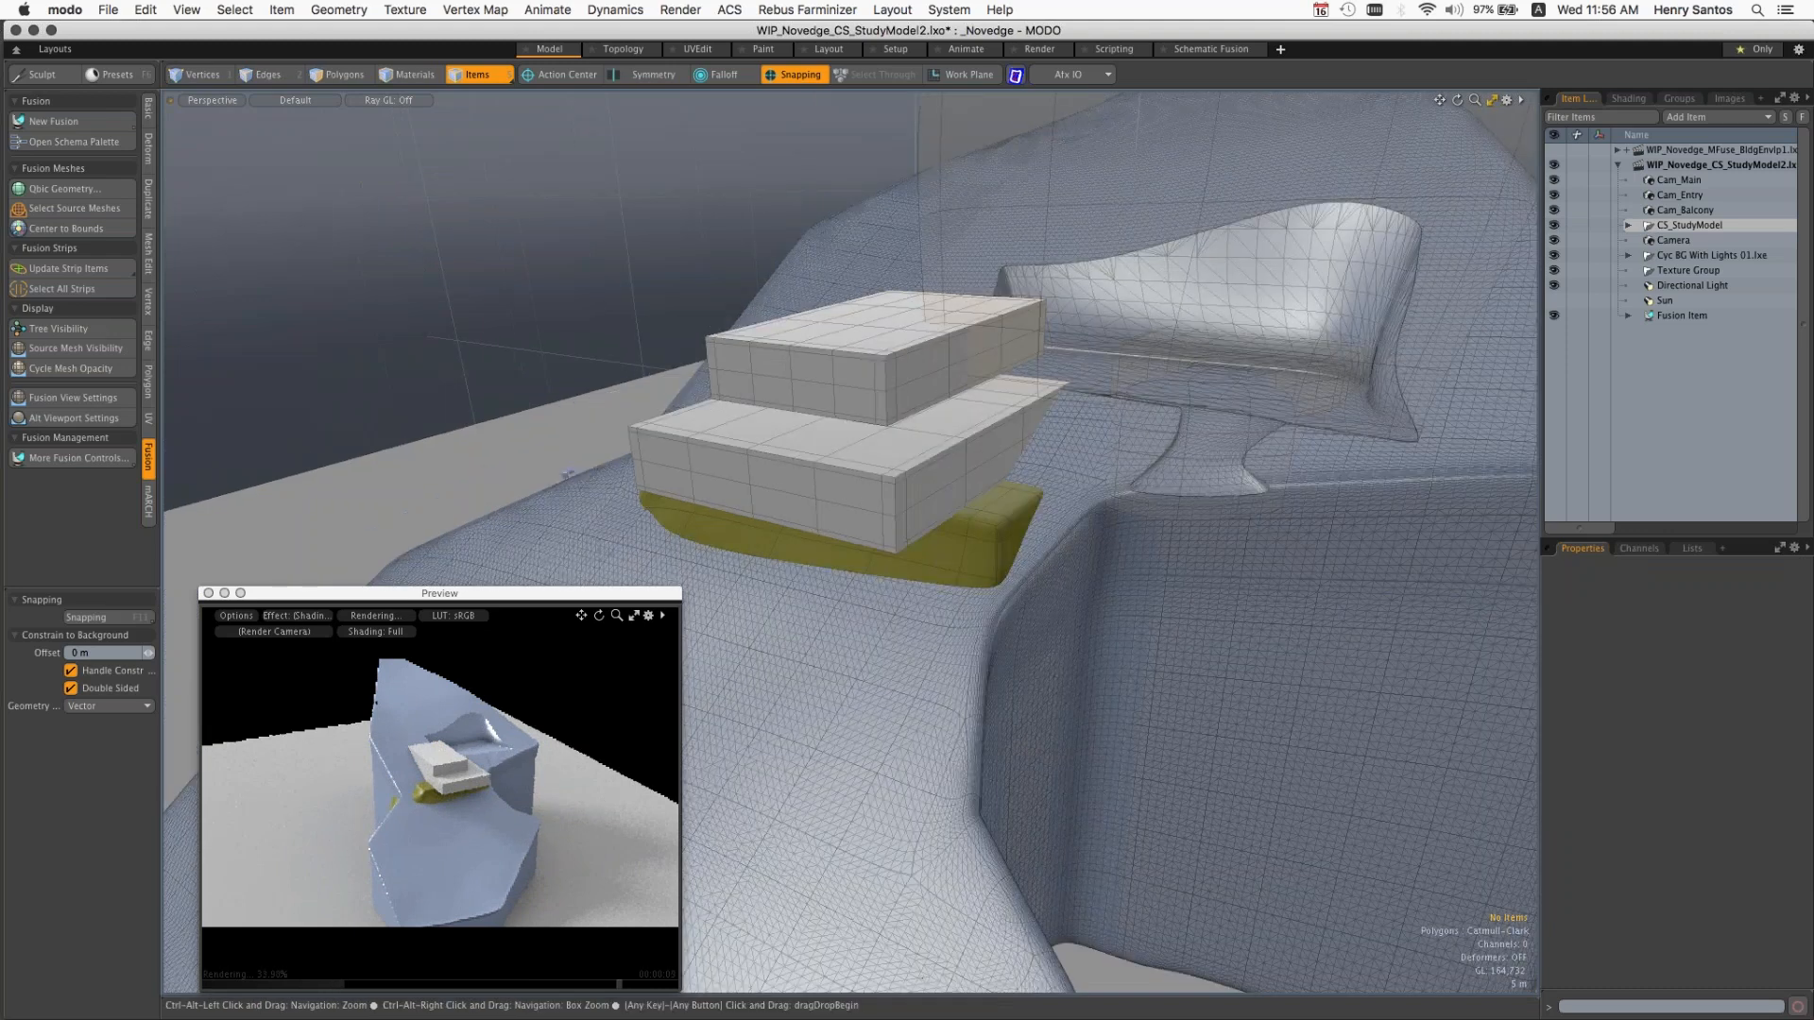
left_click(945, 557)
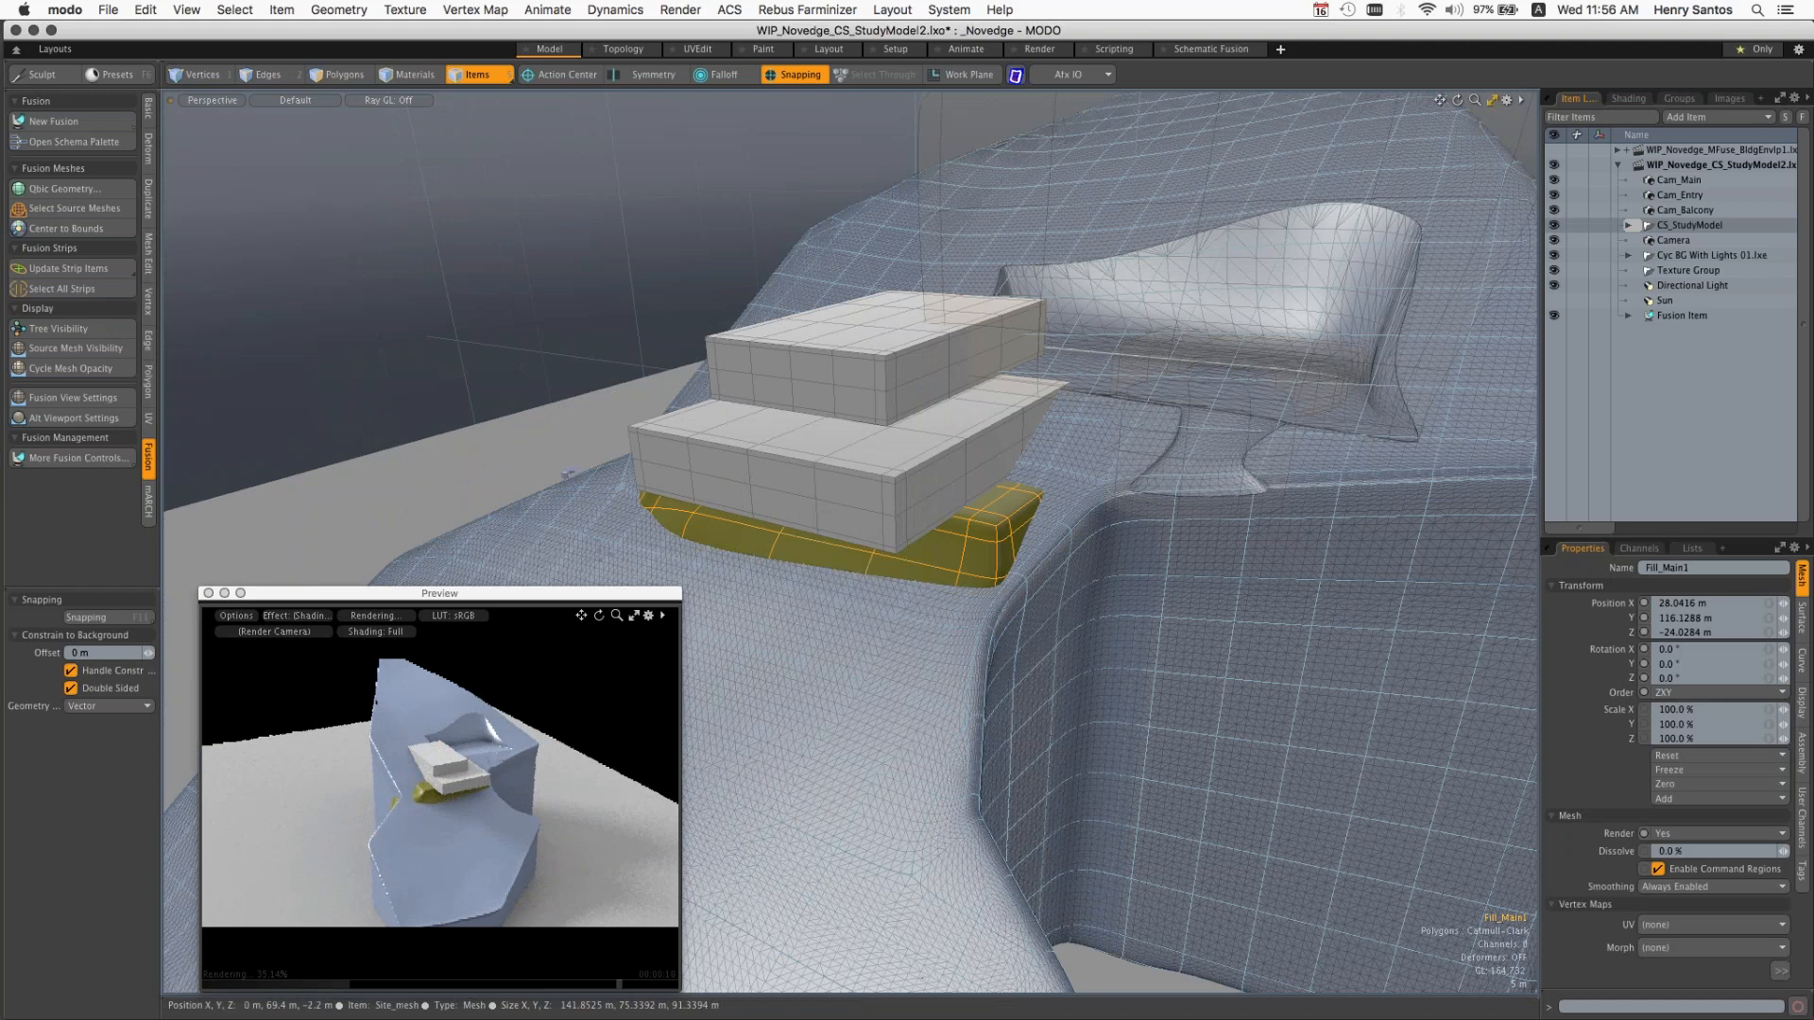
right_click(913, 652)
left_click(912, 640)
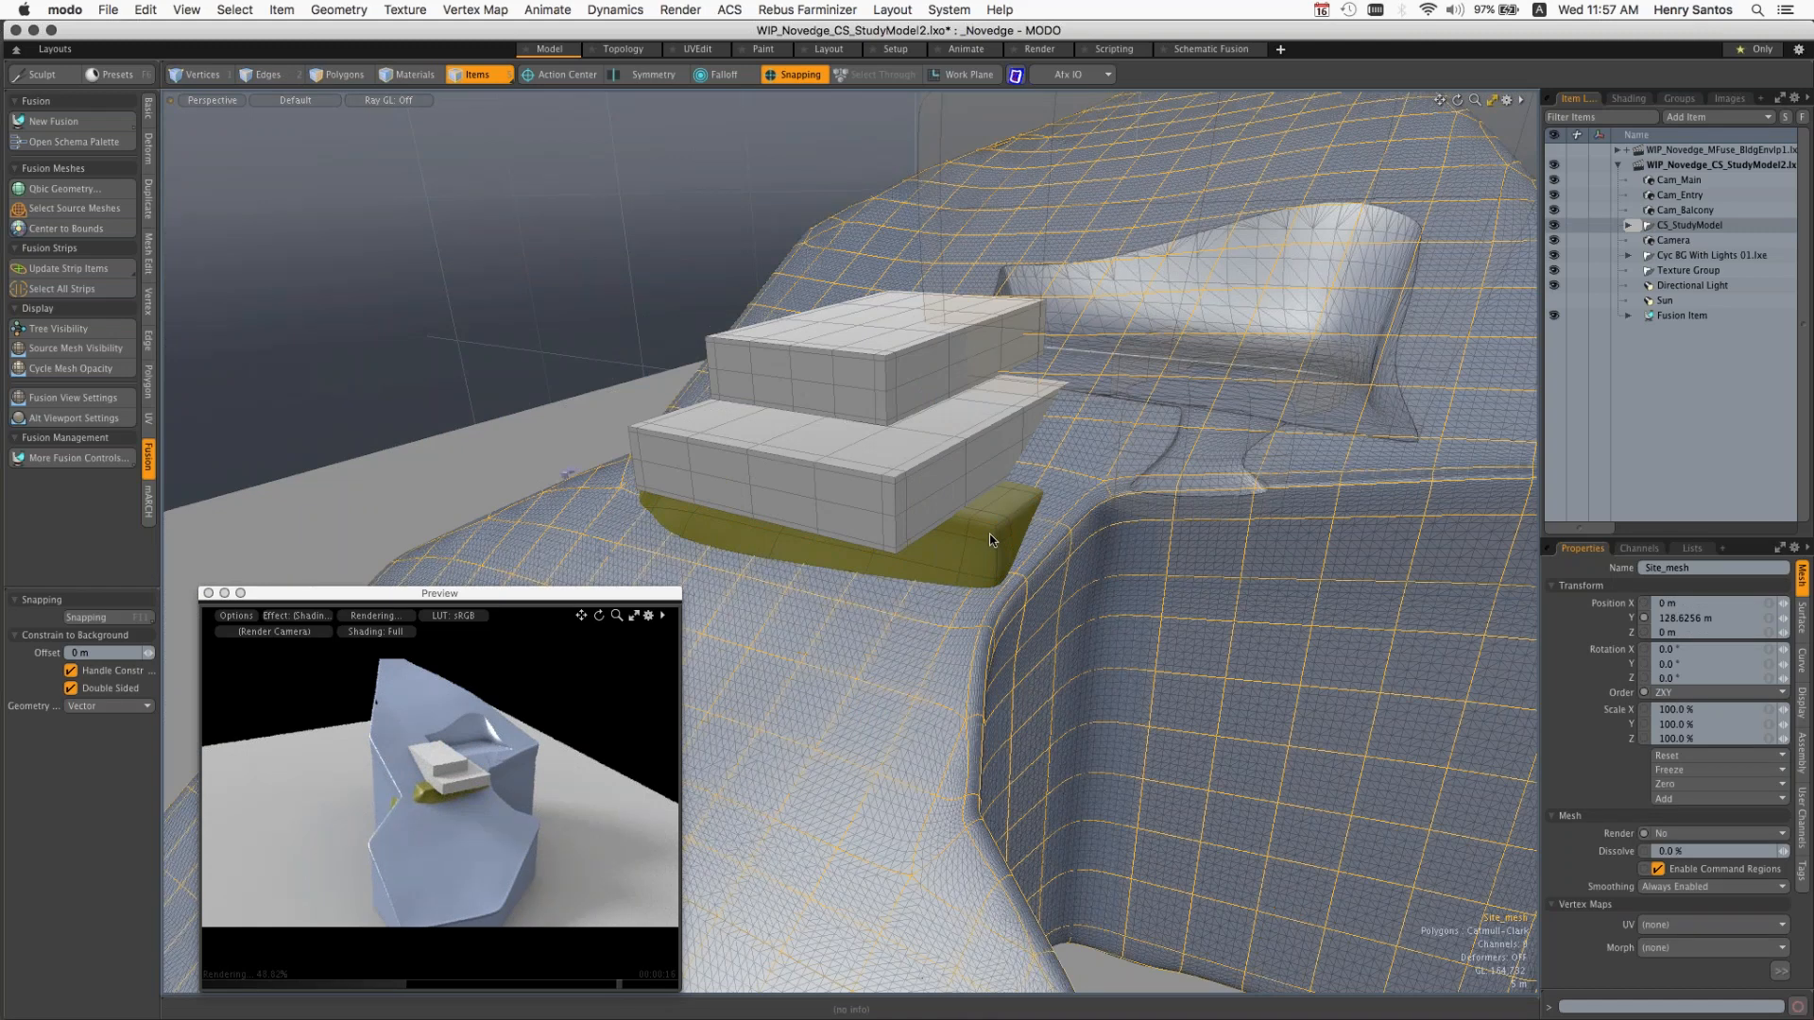
left_click(990, 539)
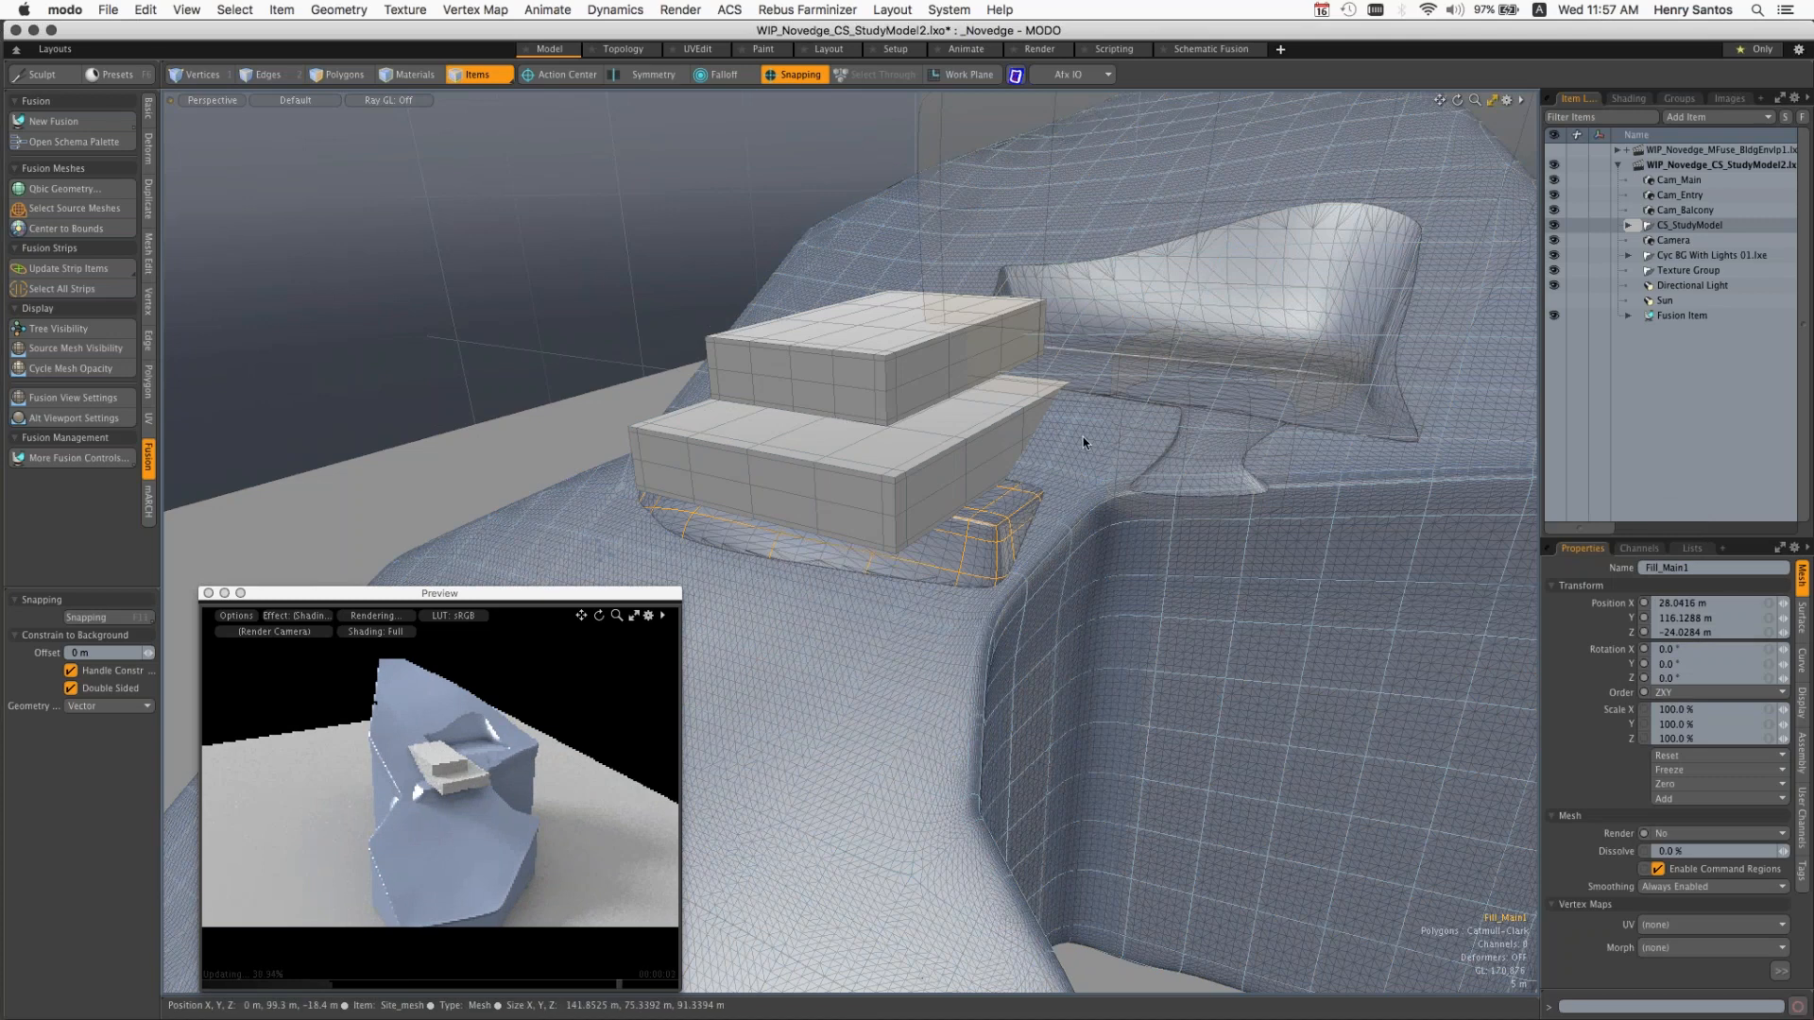
Step: Set the action center to Selection and move the Cut_Driveway1 mesh out of the site along Z to about -30.06 m
left_click_drag(1082, 438, 983, 460, "alt")
left_click_drag(982, 460, 1024, 427, "ctrl+alt")
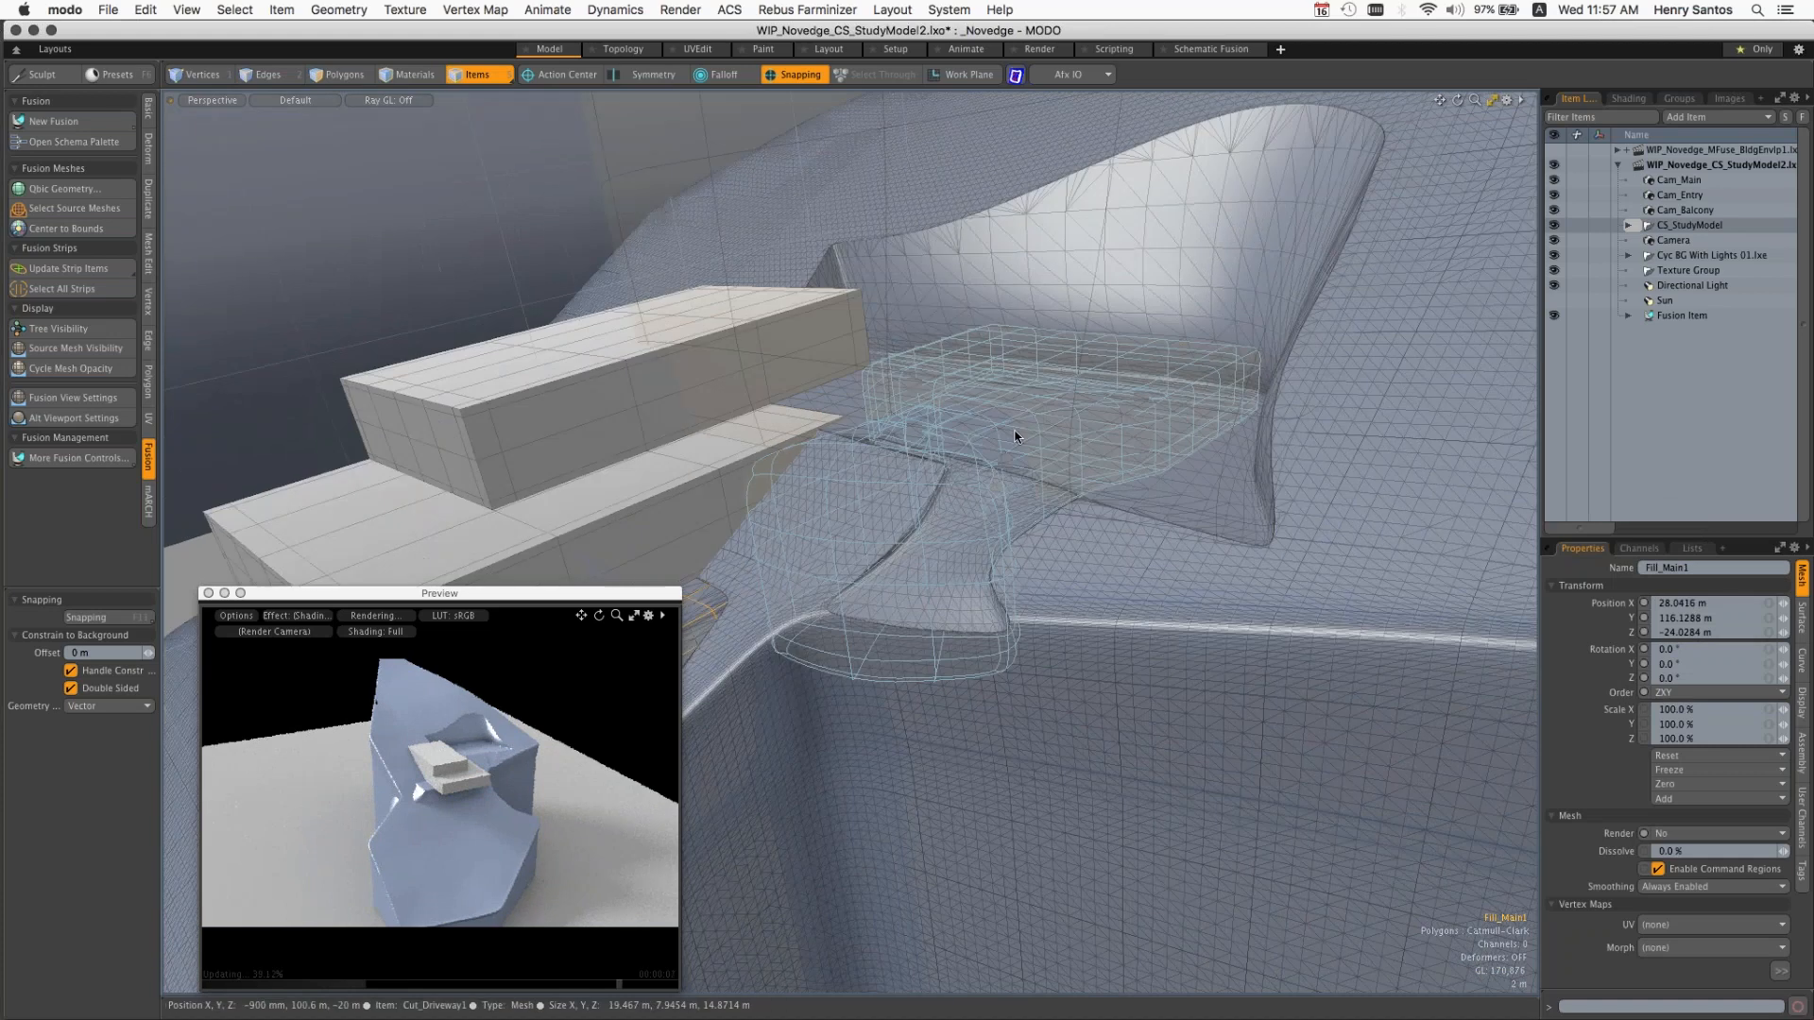
left_click(1009, 452)
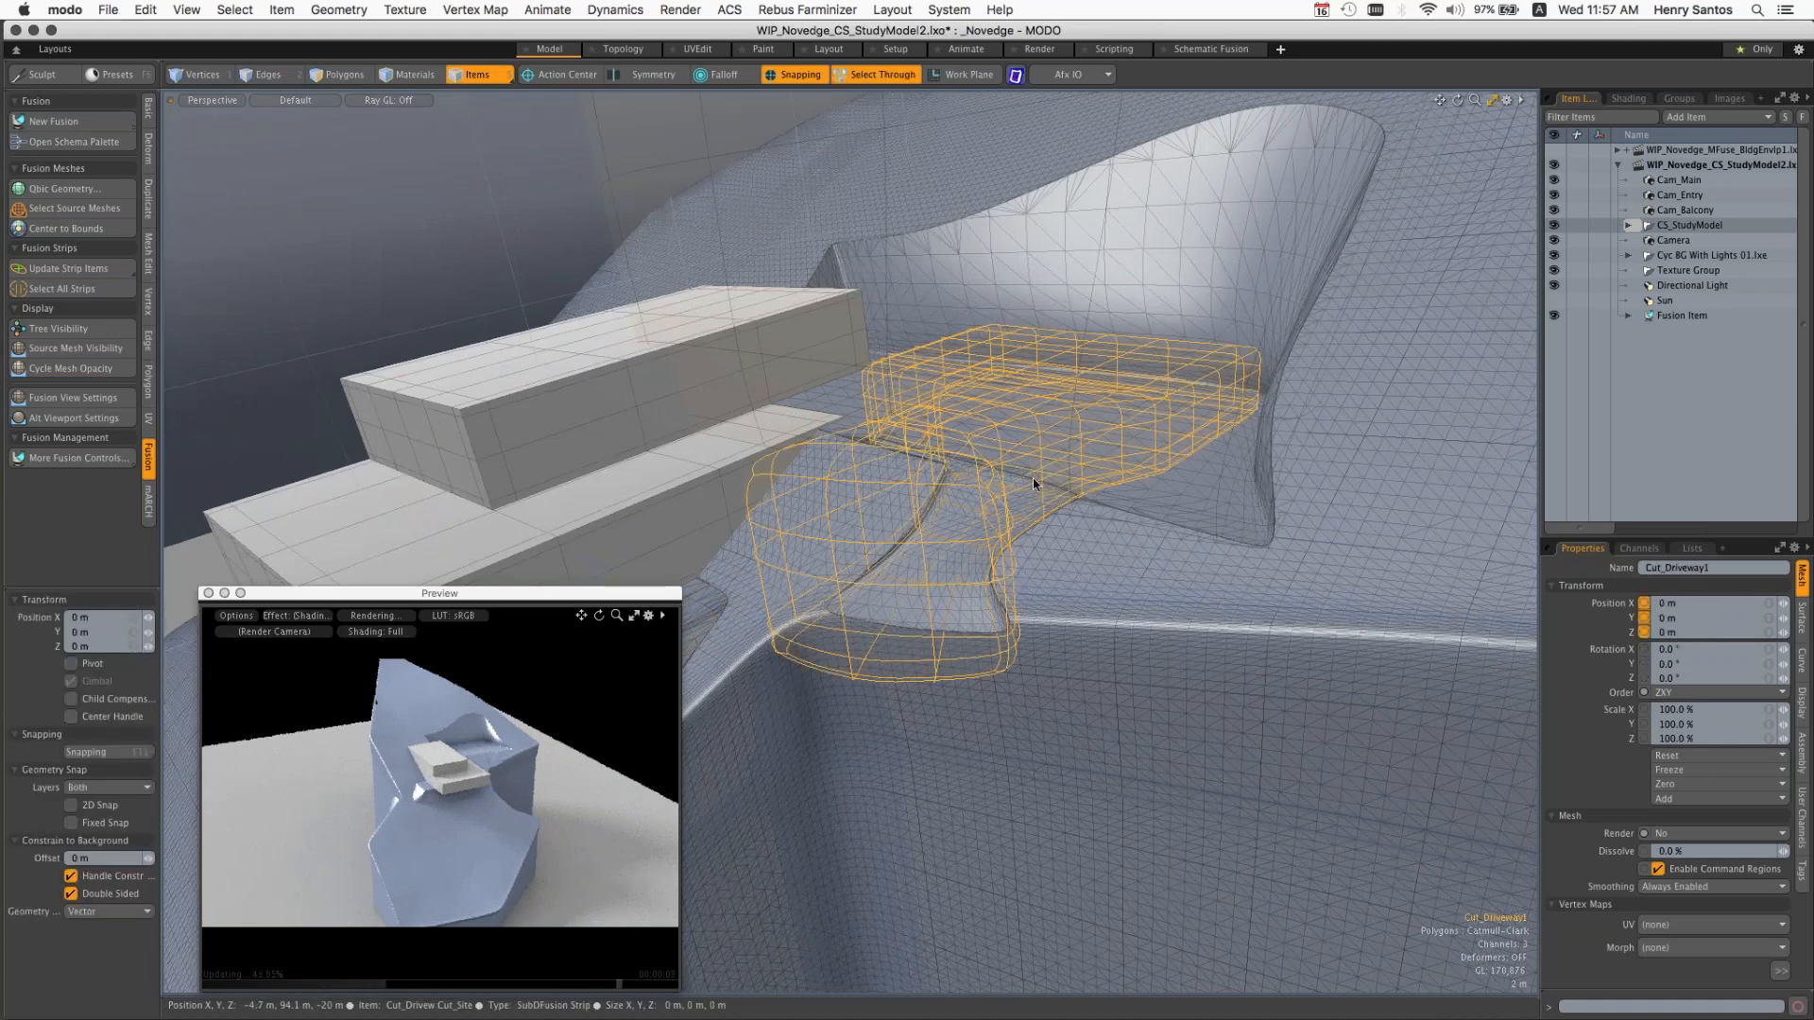
key("space")
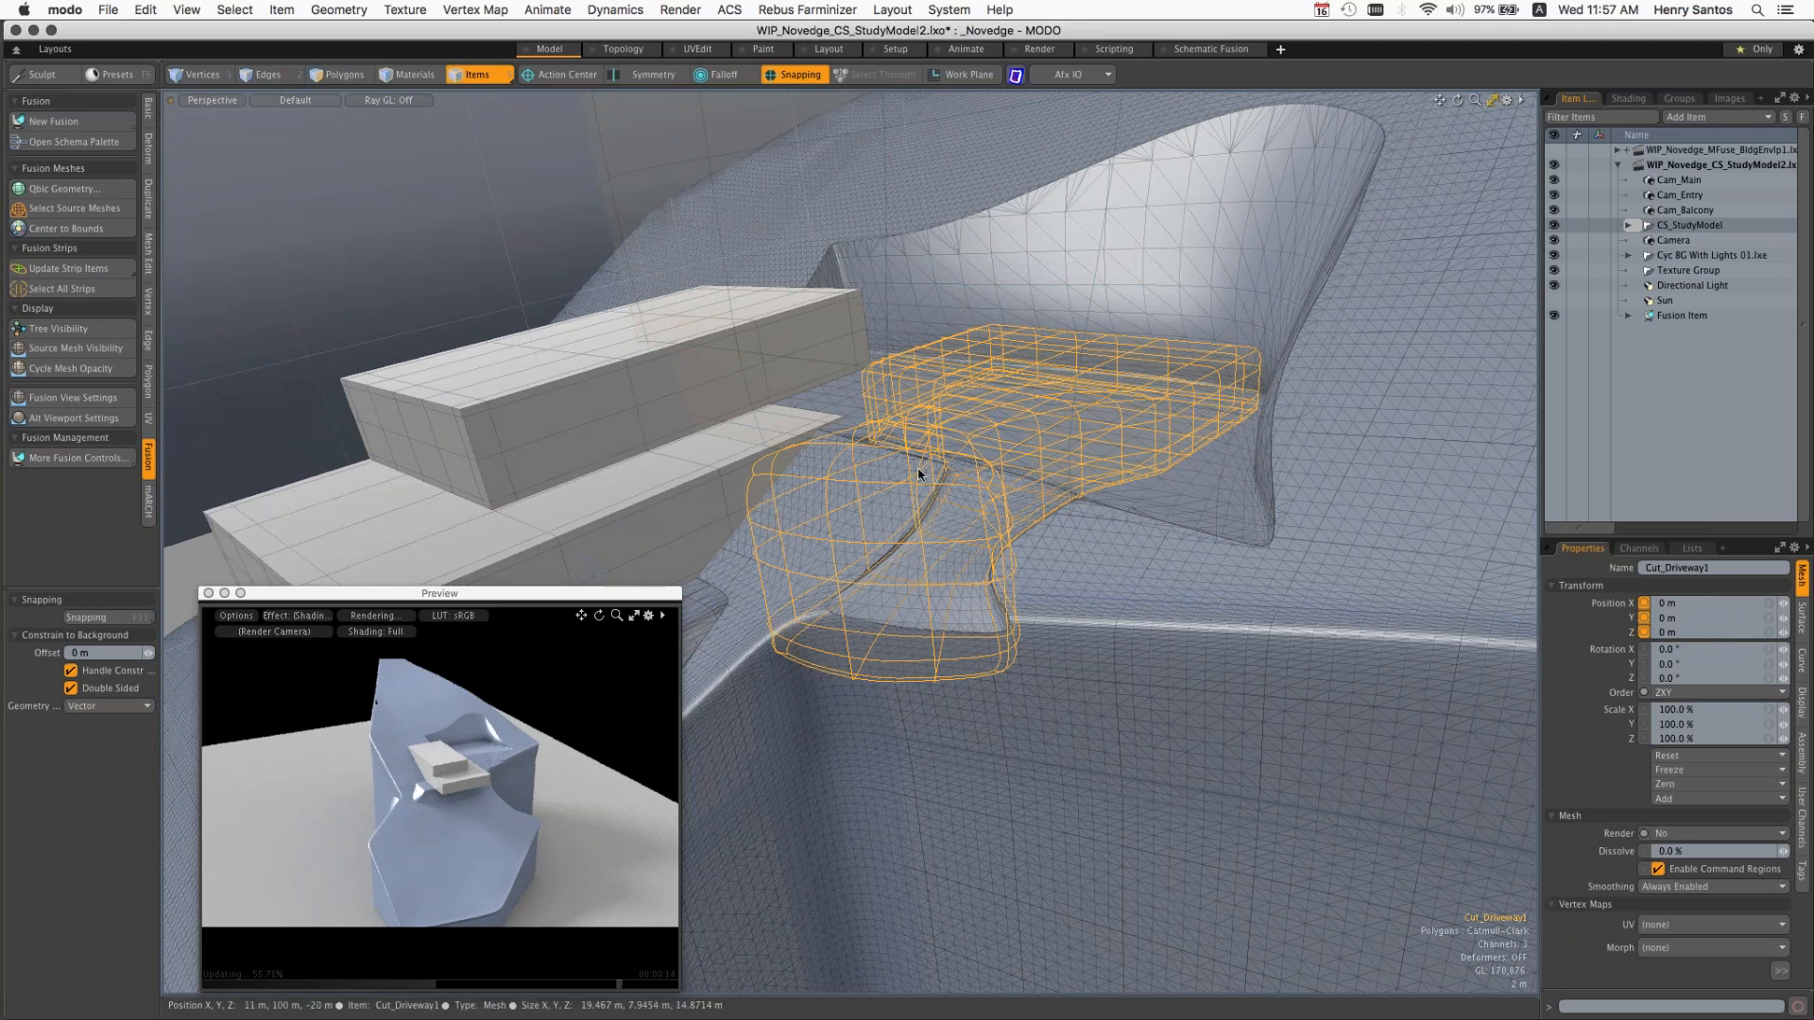
left_click(559, 74)
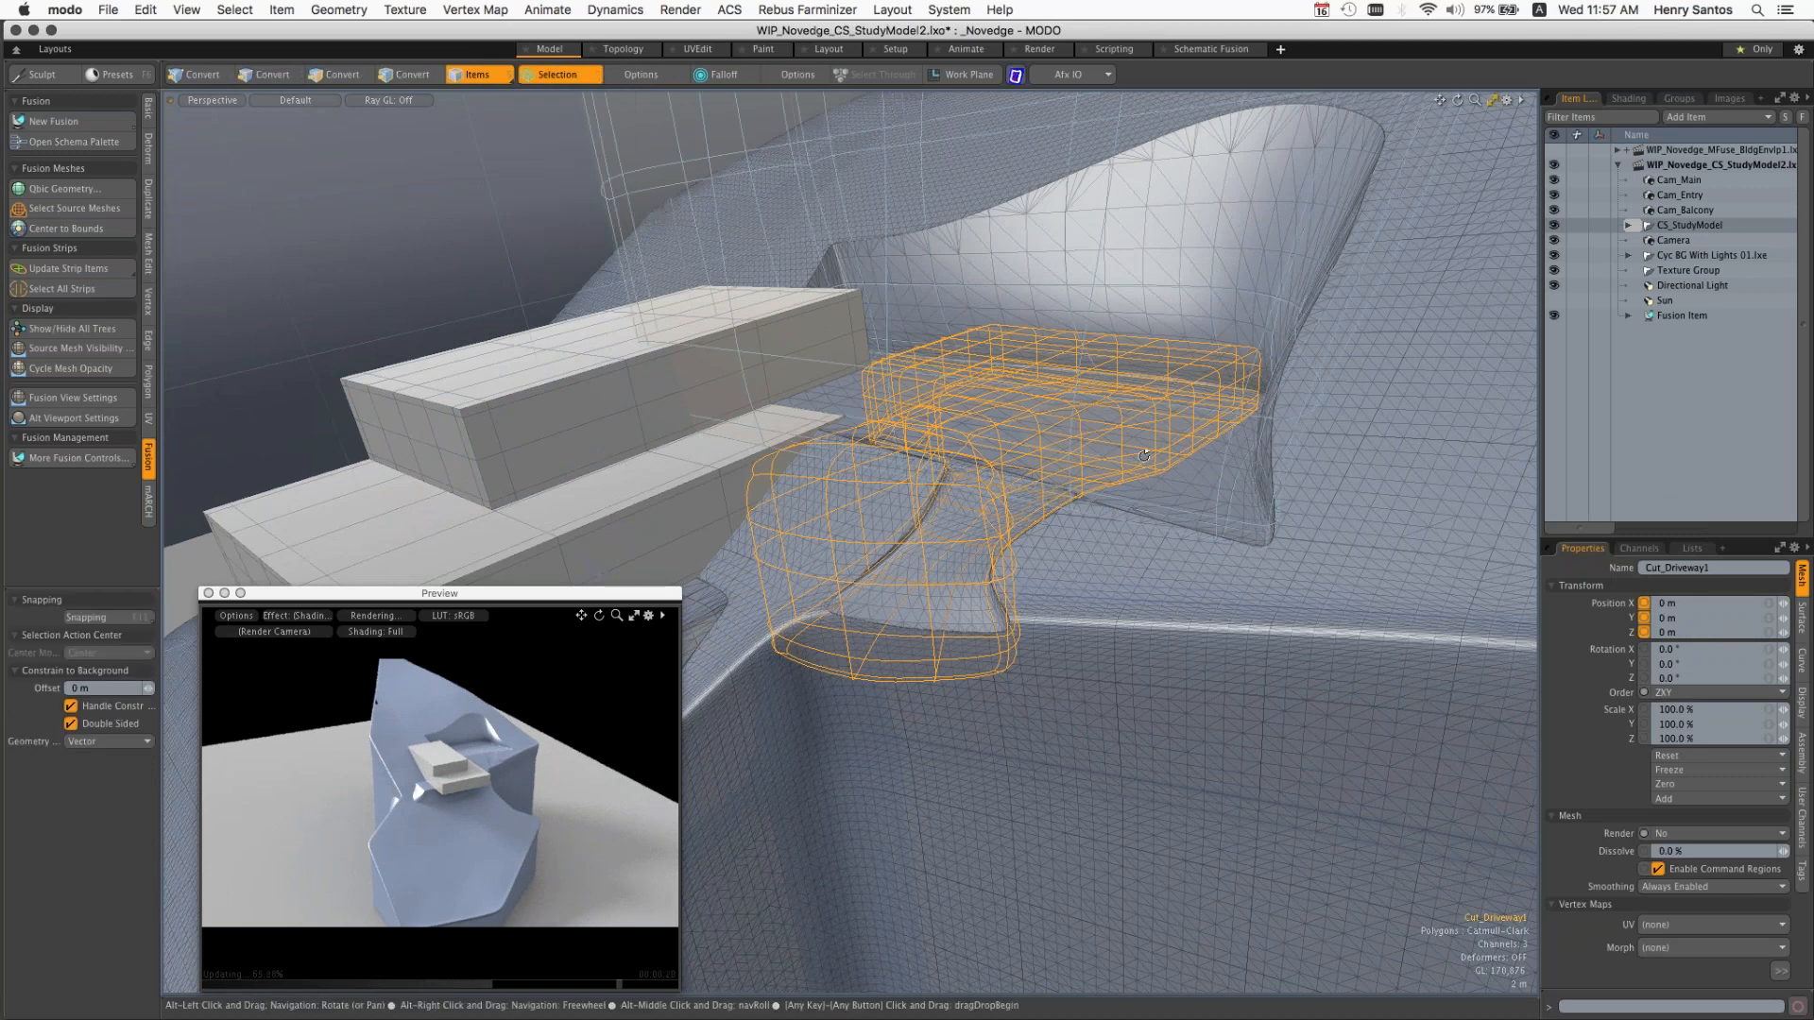
left_click_drag(1144, 456, 778, 514, "alt")
key("w")
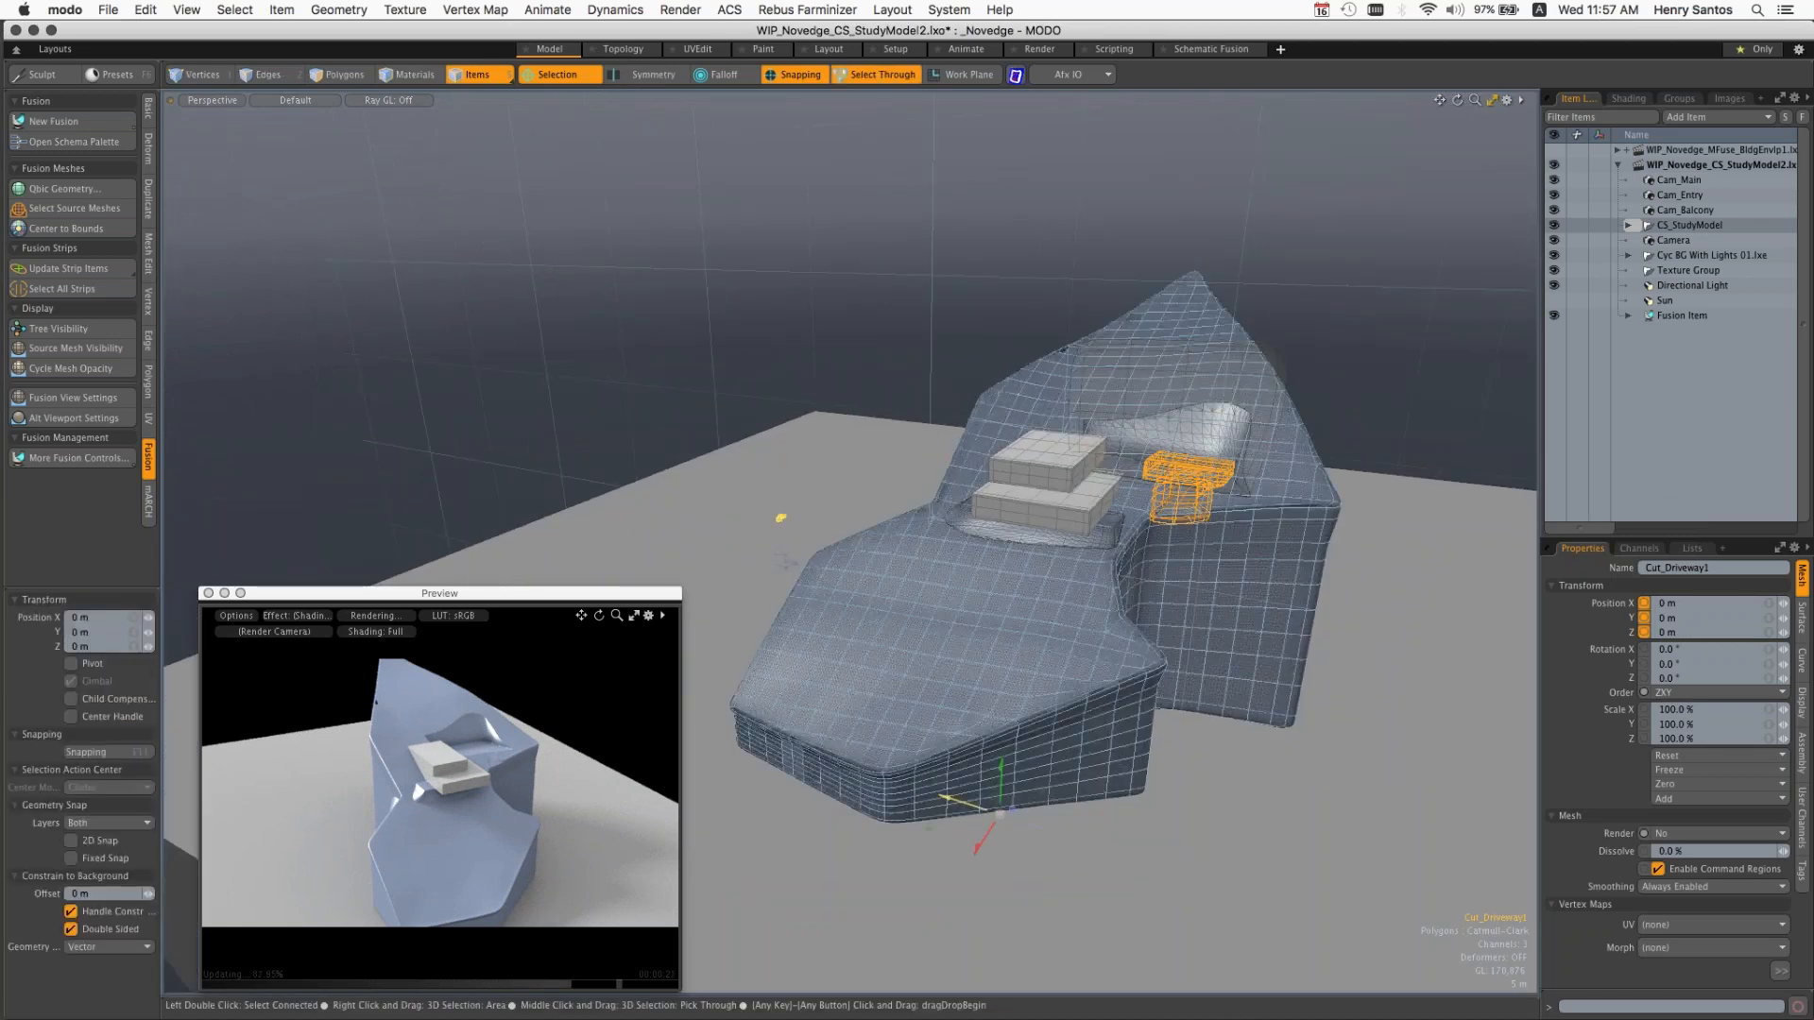
left_click_drag(964, 803, 1034, 827)
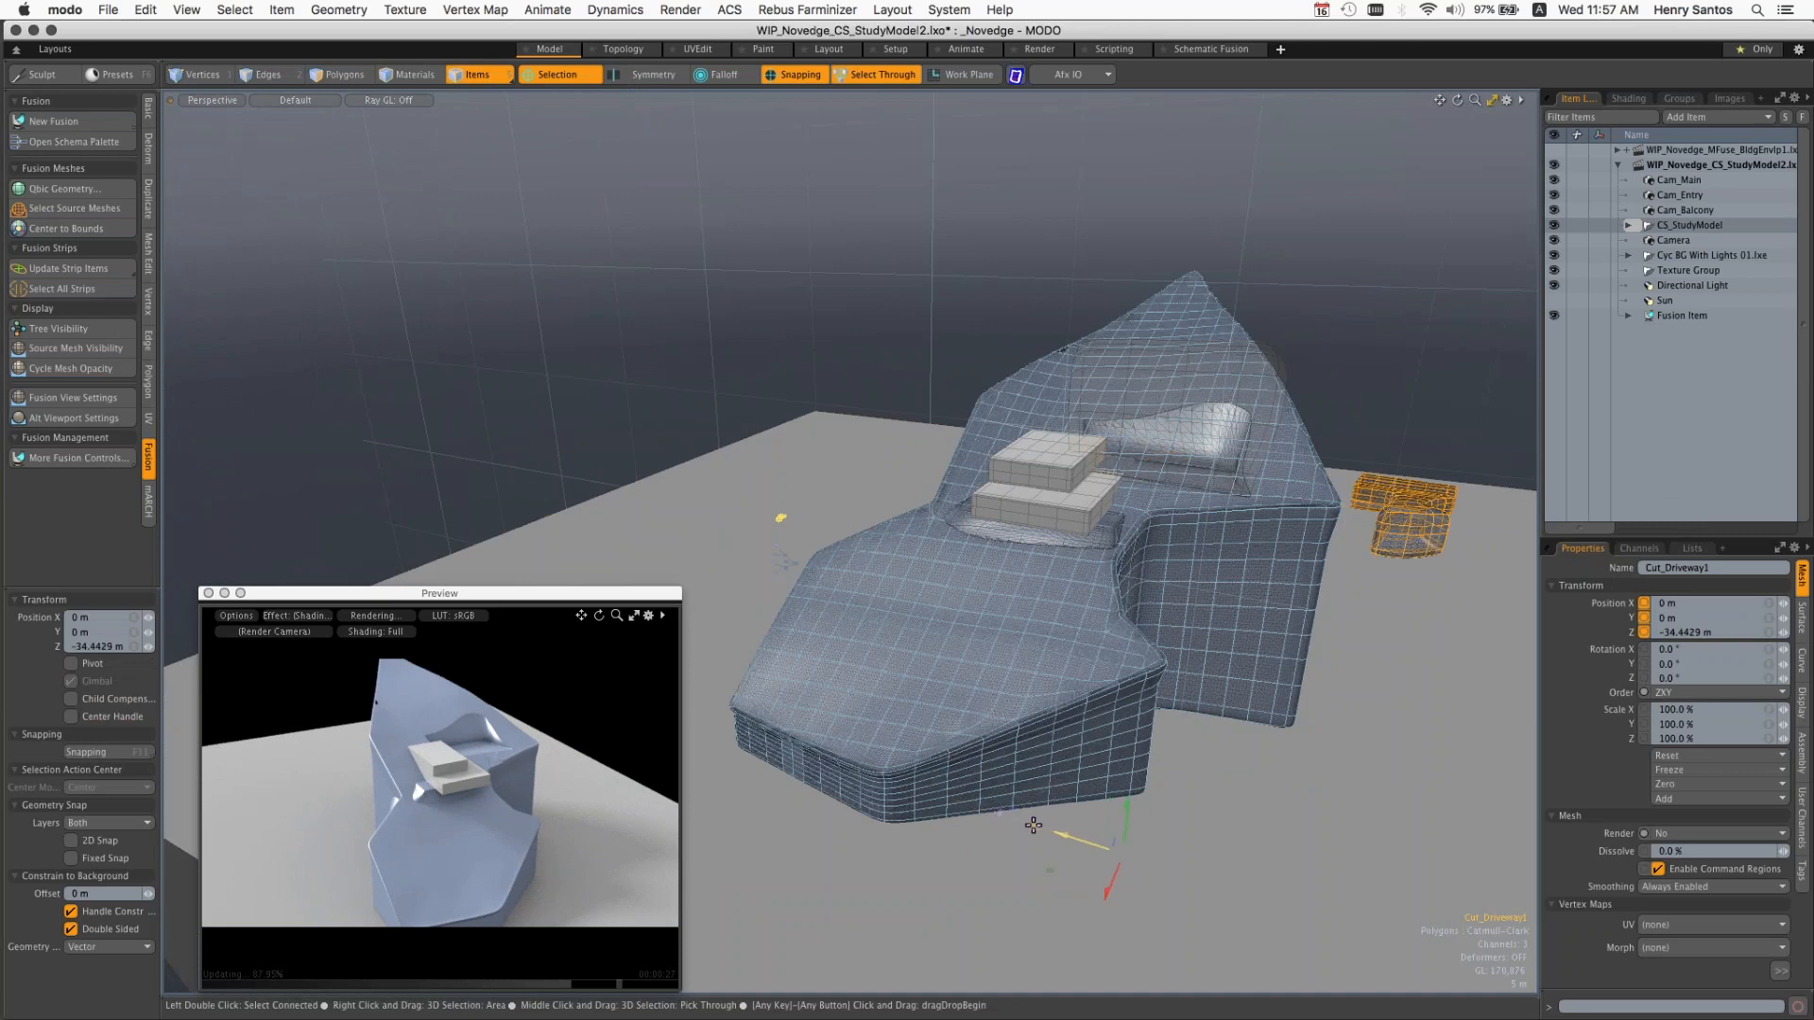
key("super+z")
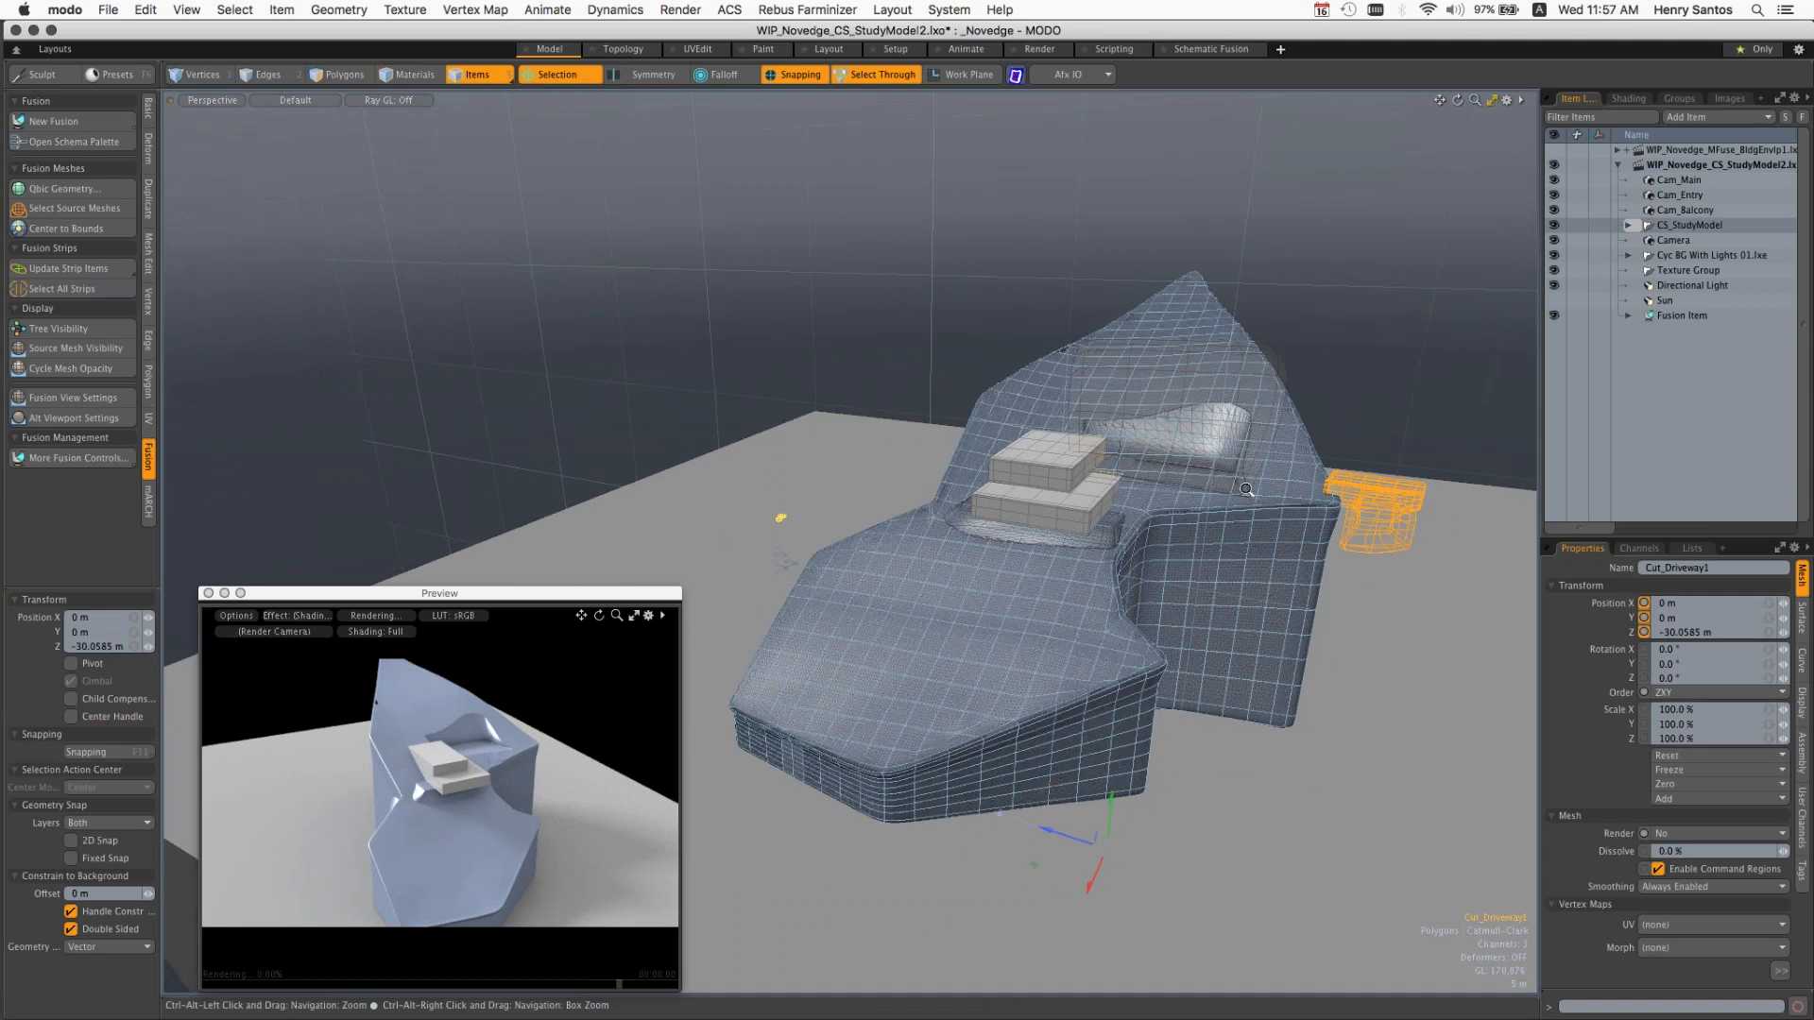
left_click_drag(1247, 489, 1323, 501, "ctrl+alt")
Step: Open the Novedge_MFuse_BldgEnvlp2.lxo scene from the Scenes folder
left_click(108, 9)
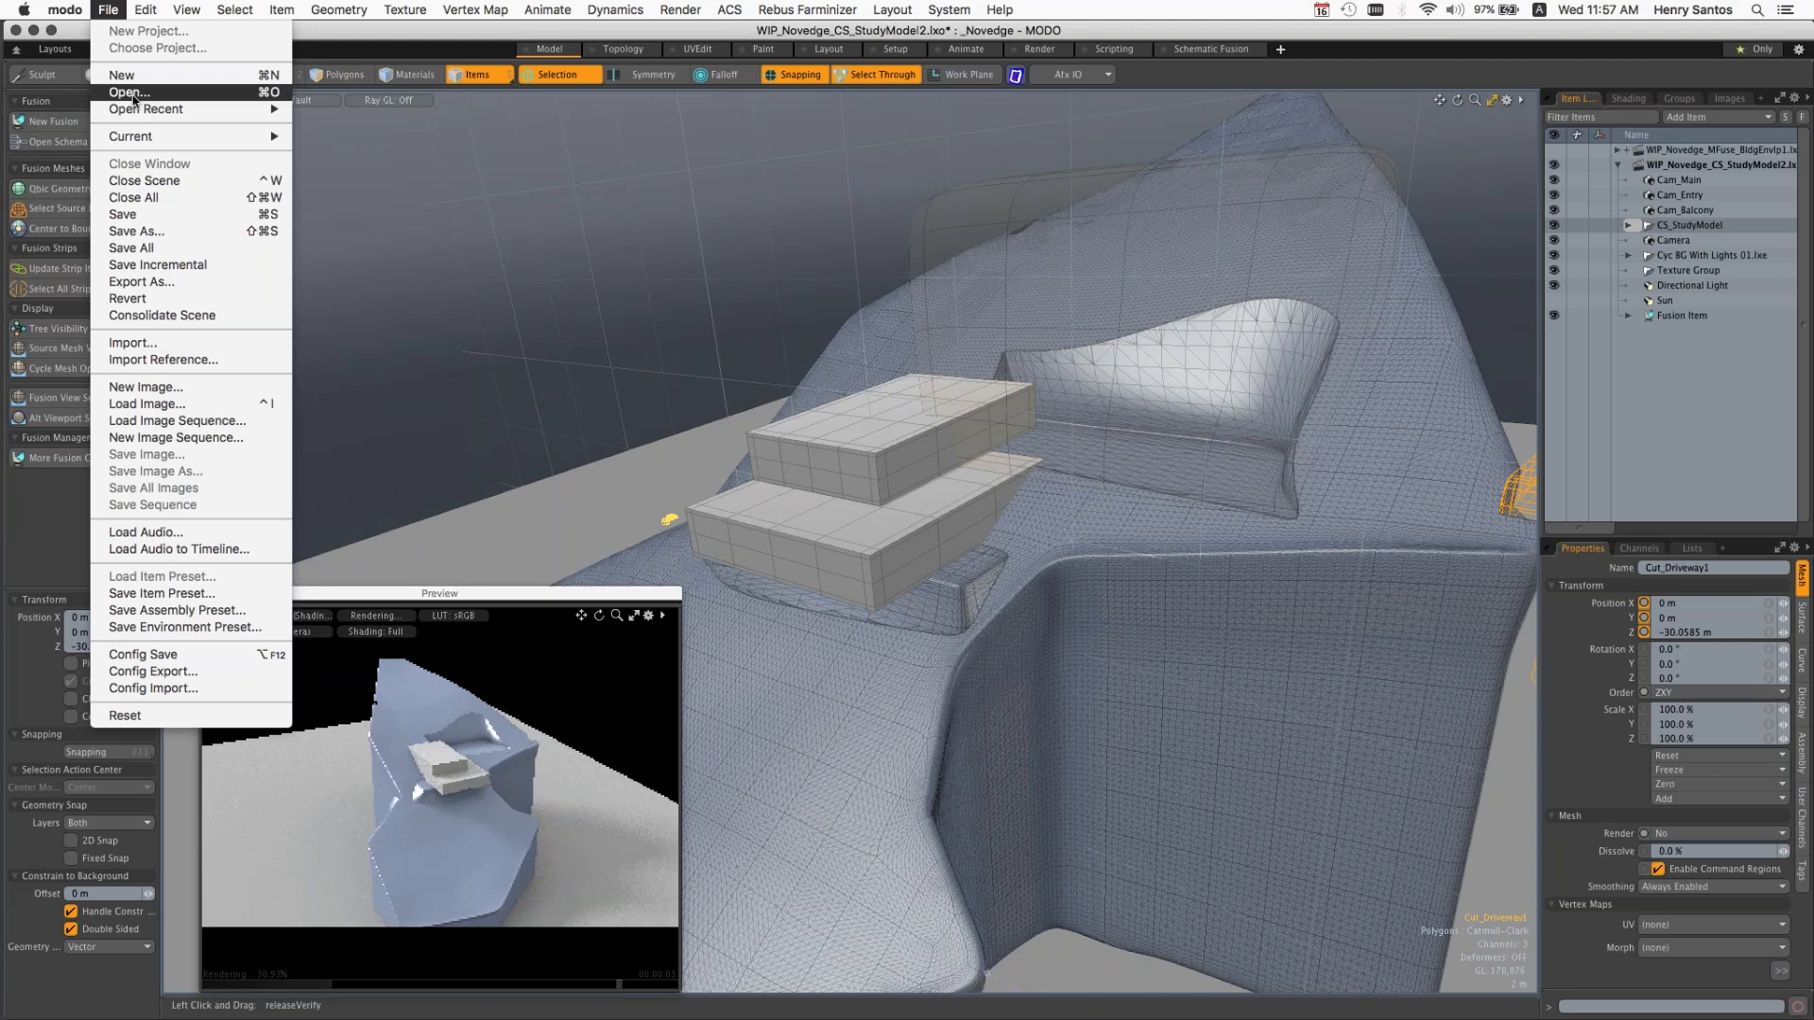
left_click(133, 95)
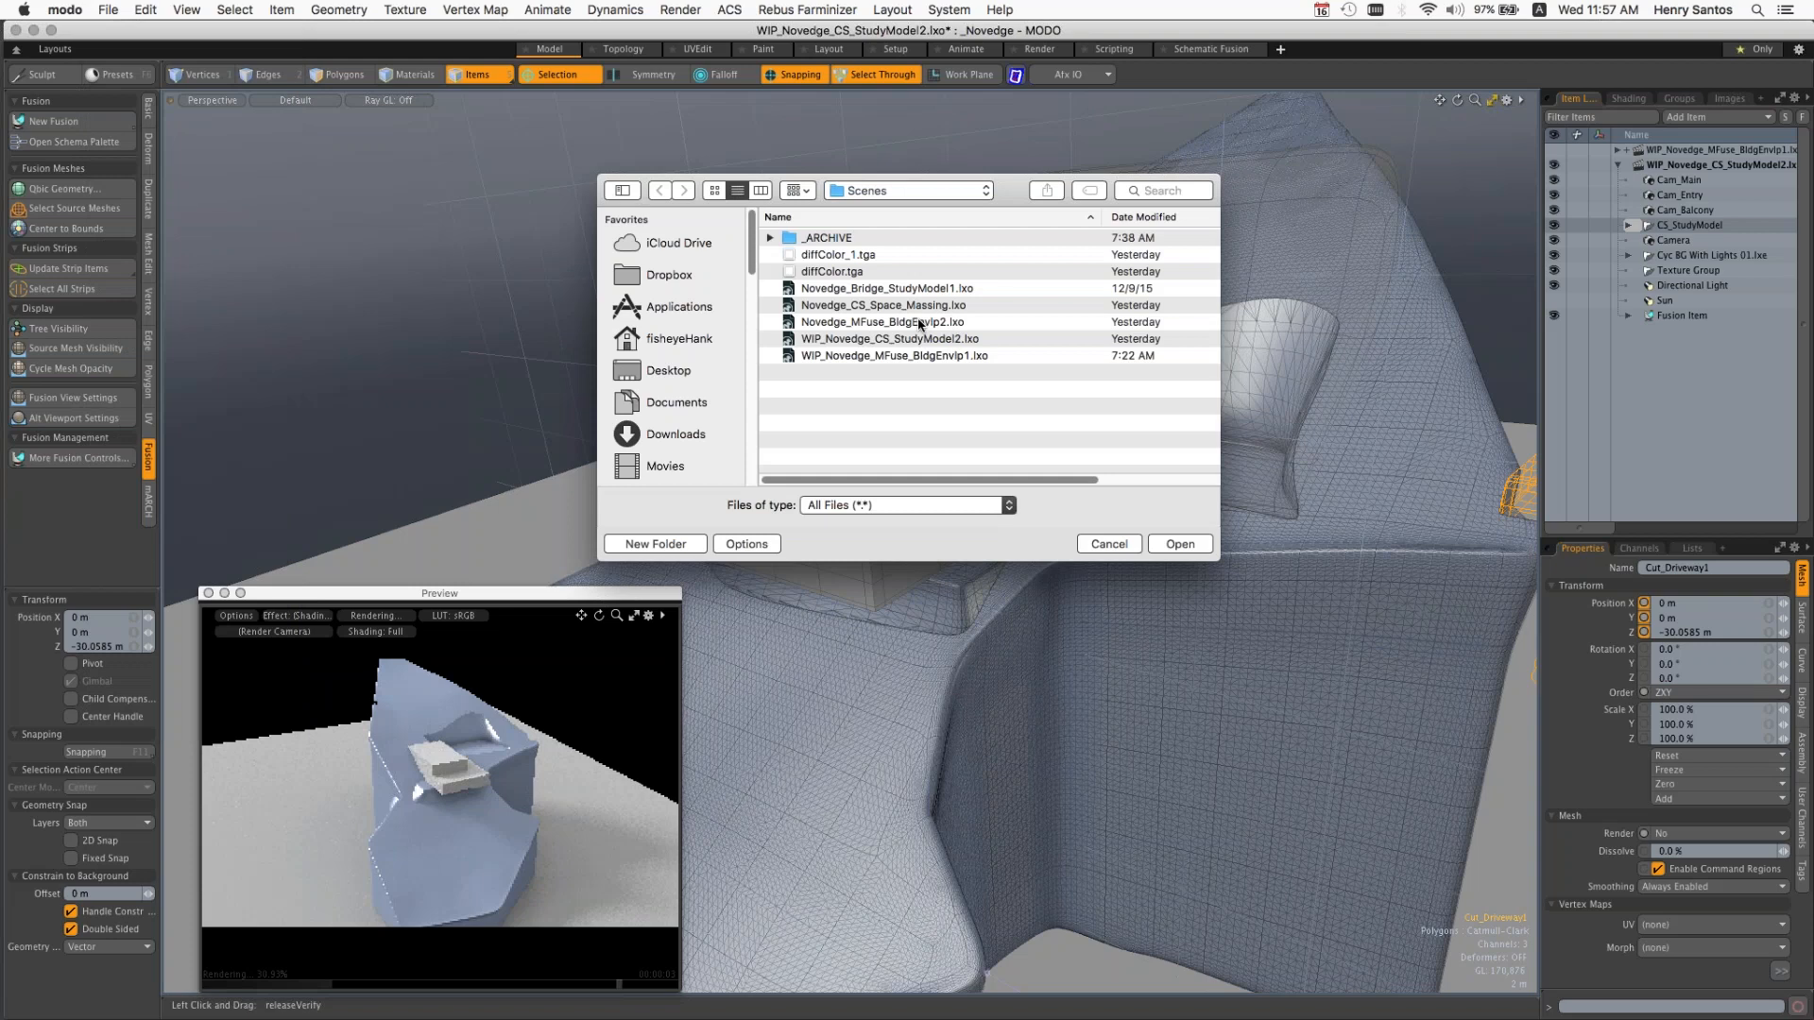
left_click(920, 324)
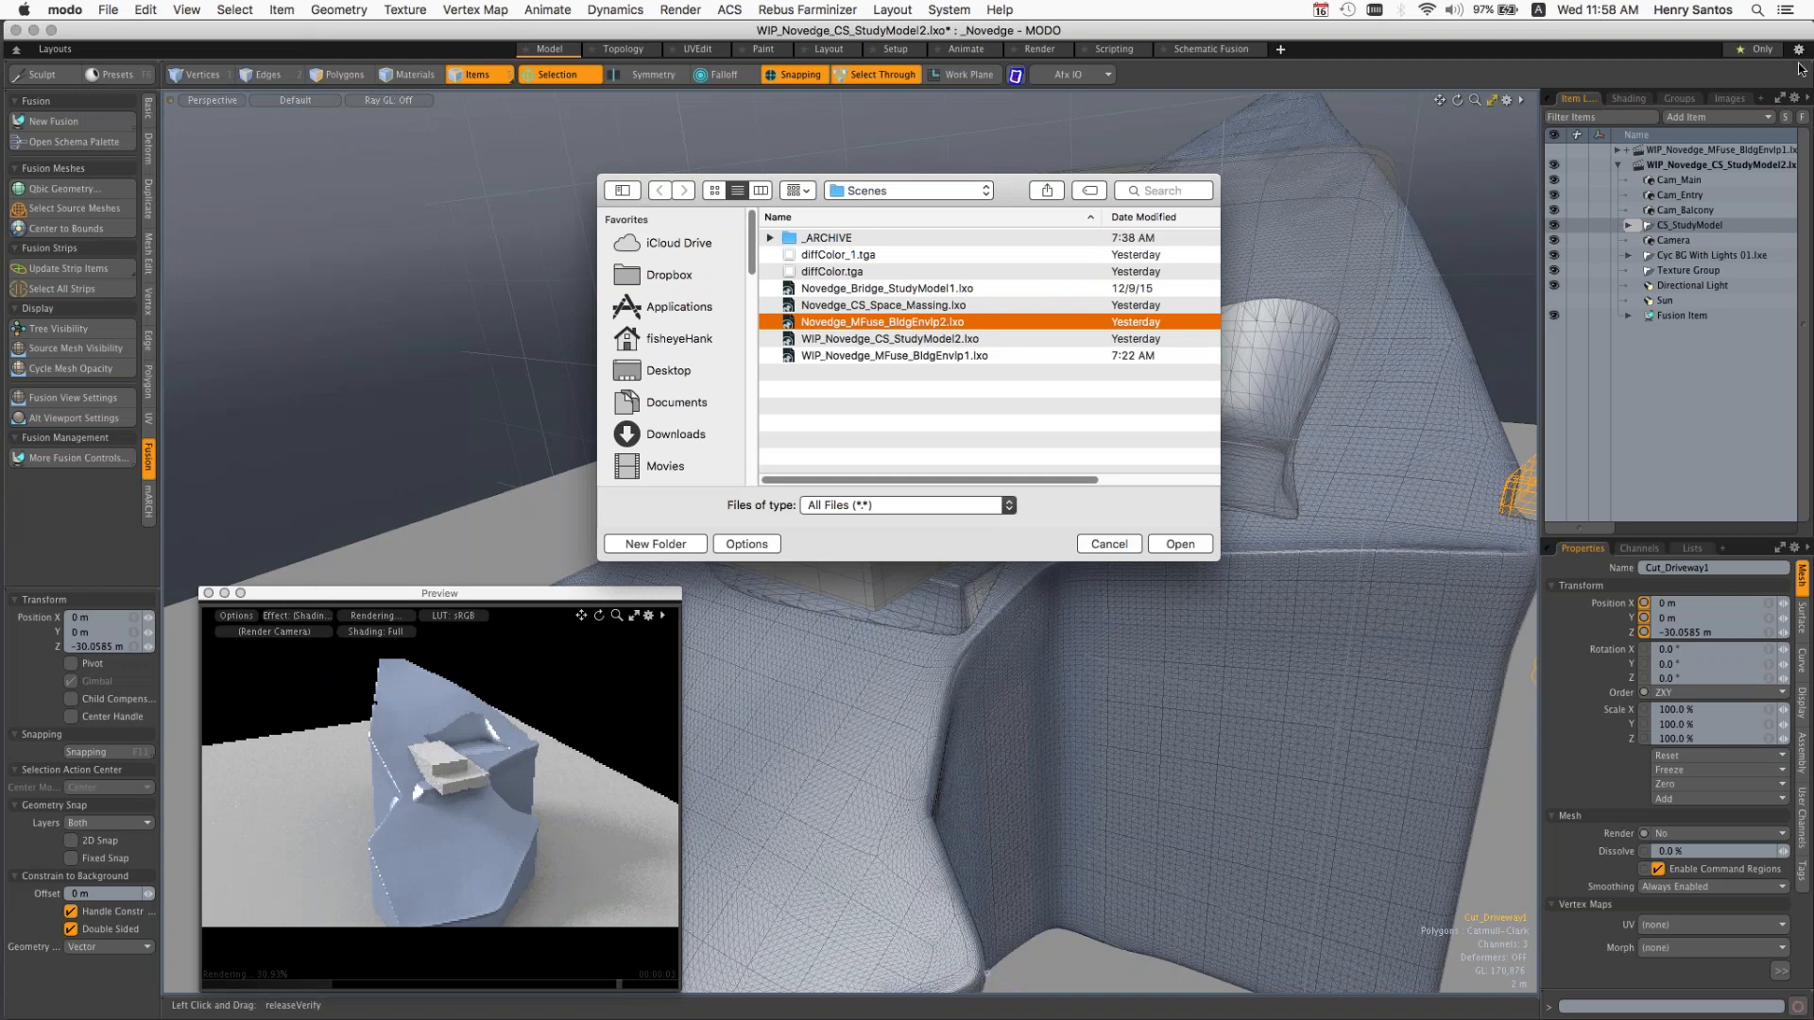
key("Return")
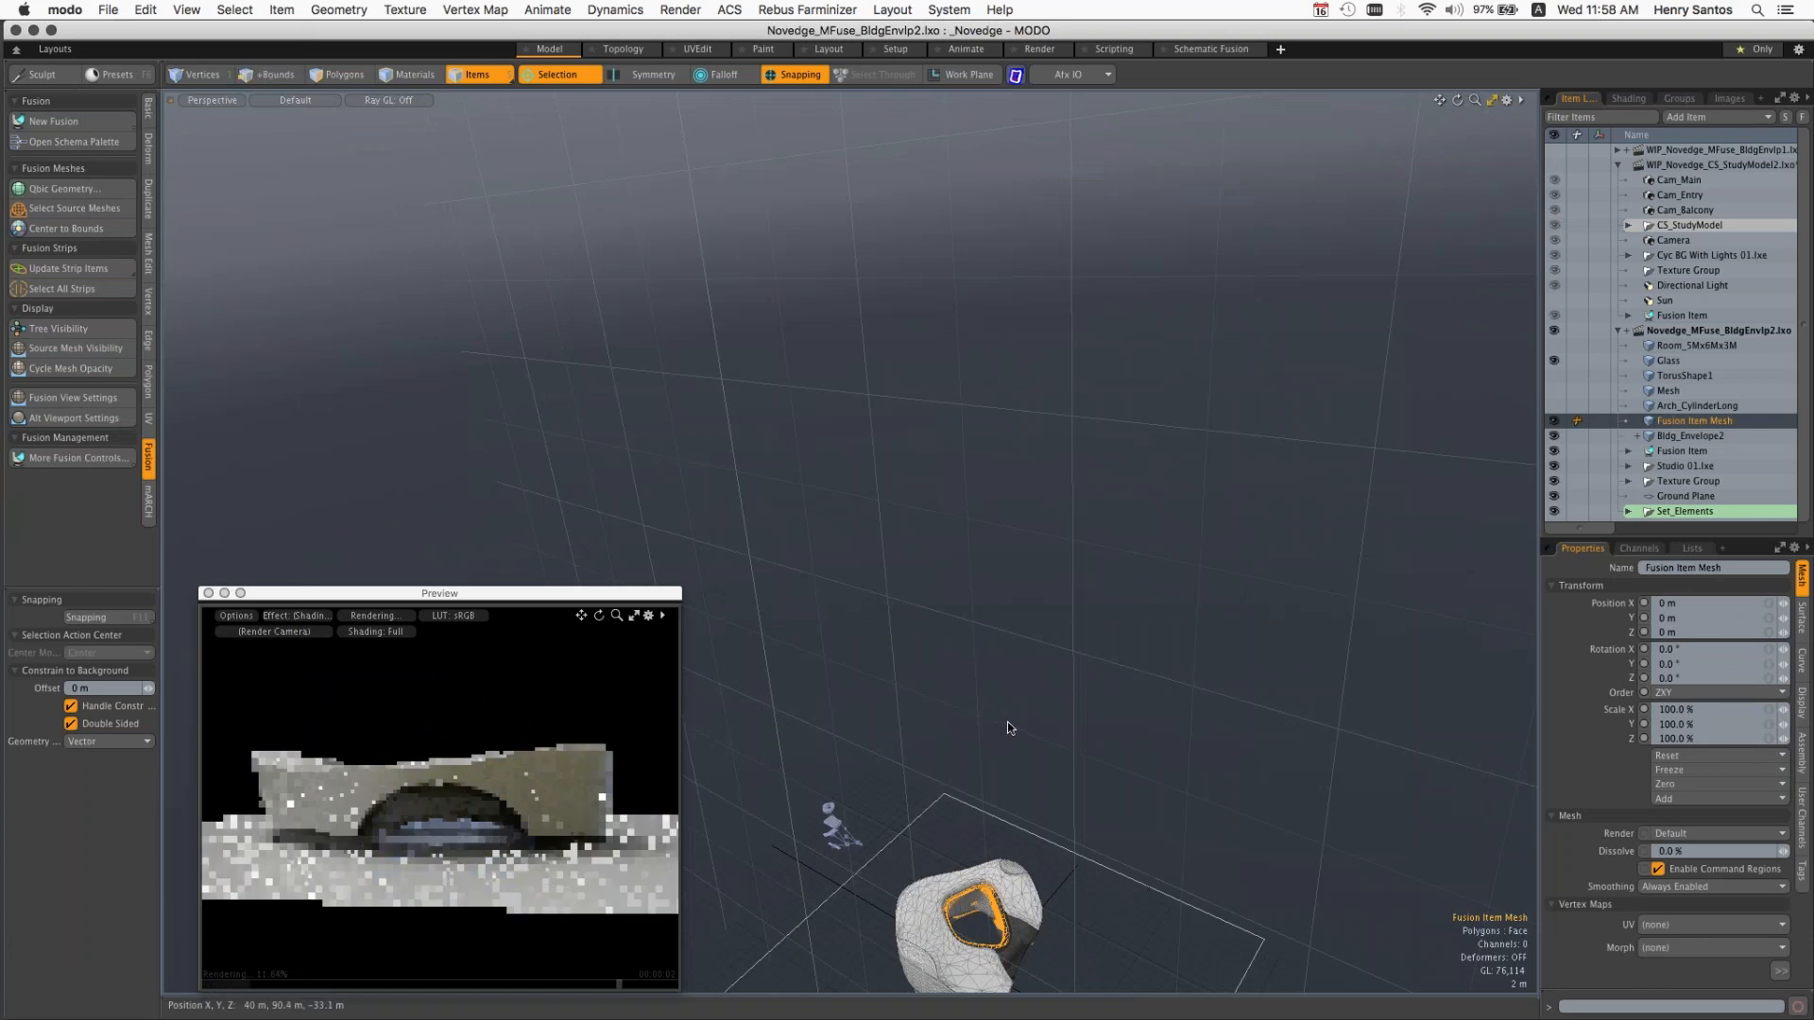
Step: Inspect the arched openings of the building envelope and collapse the WIP_Novedge_CS_StudyModel2.lxo scene in the item list
key("a")
left_click_drag(1125, 427, 1125, 378, "alt")
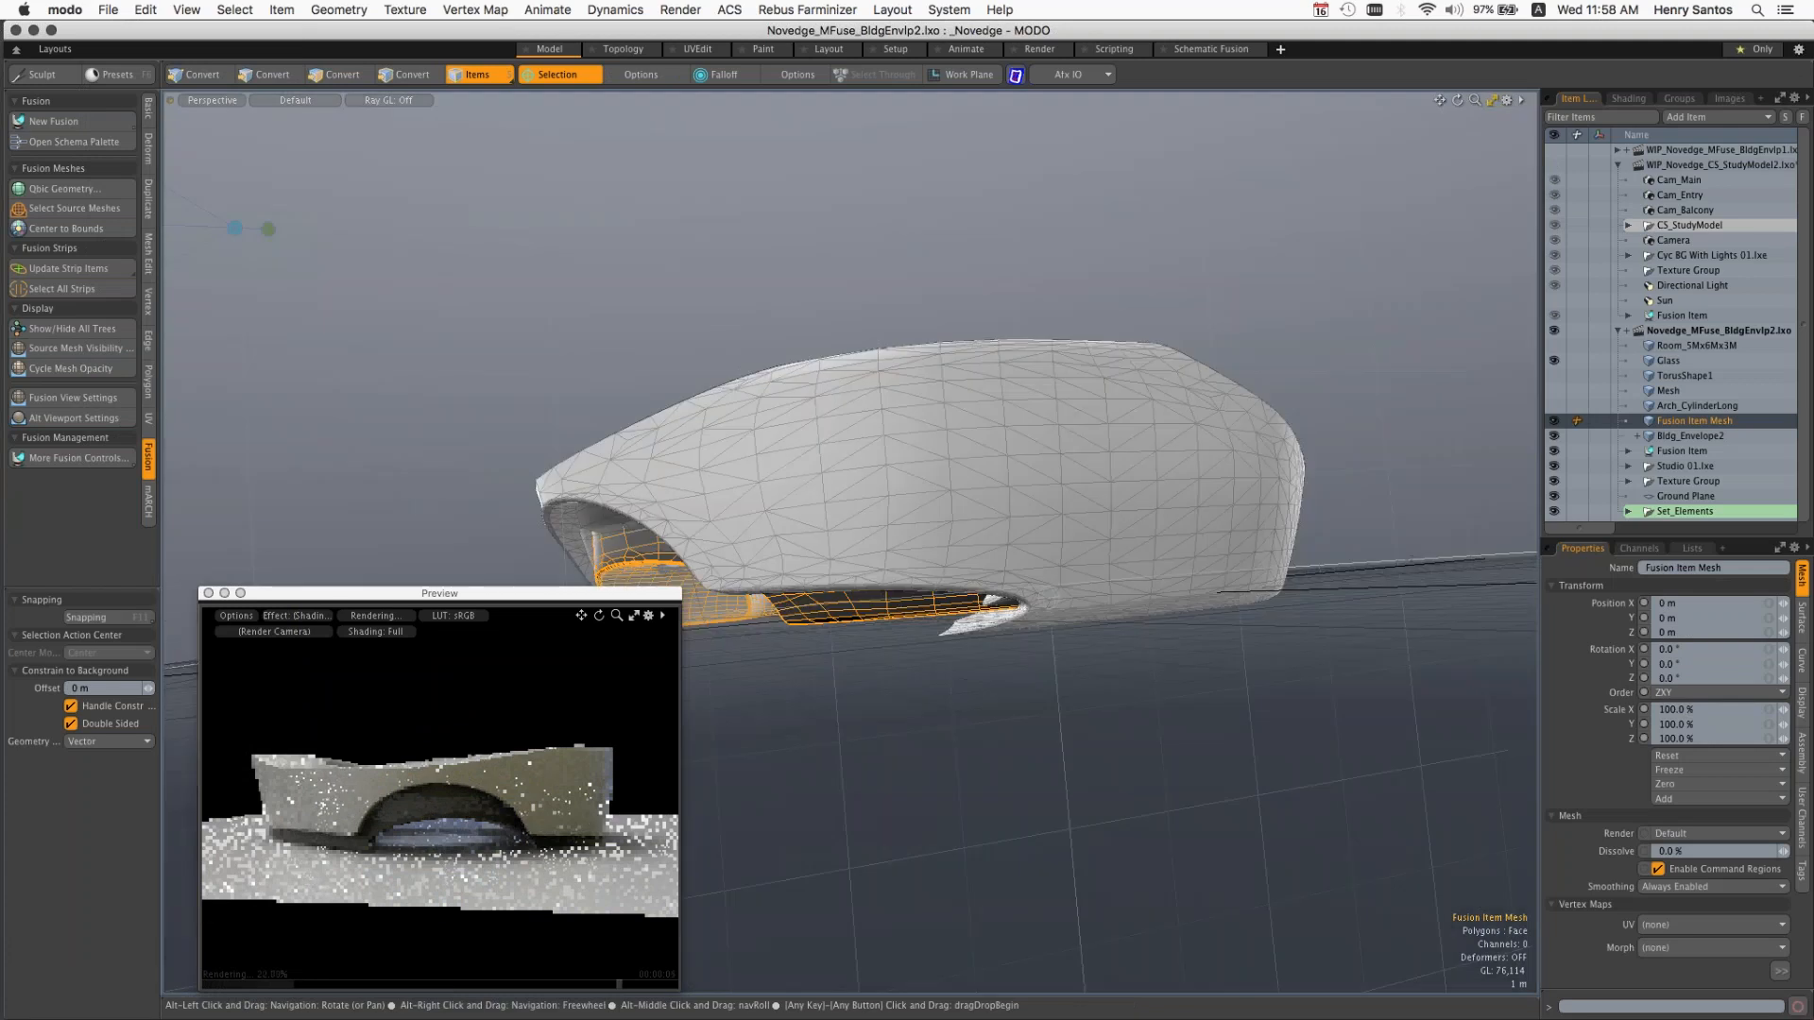
left_click_drag(912, 624, 951, 512, "alt+shift")
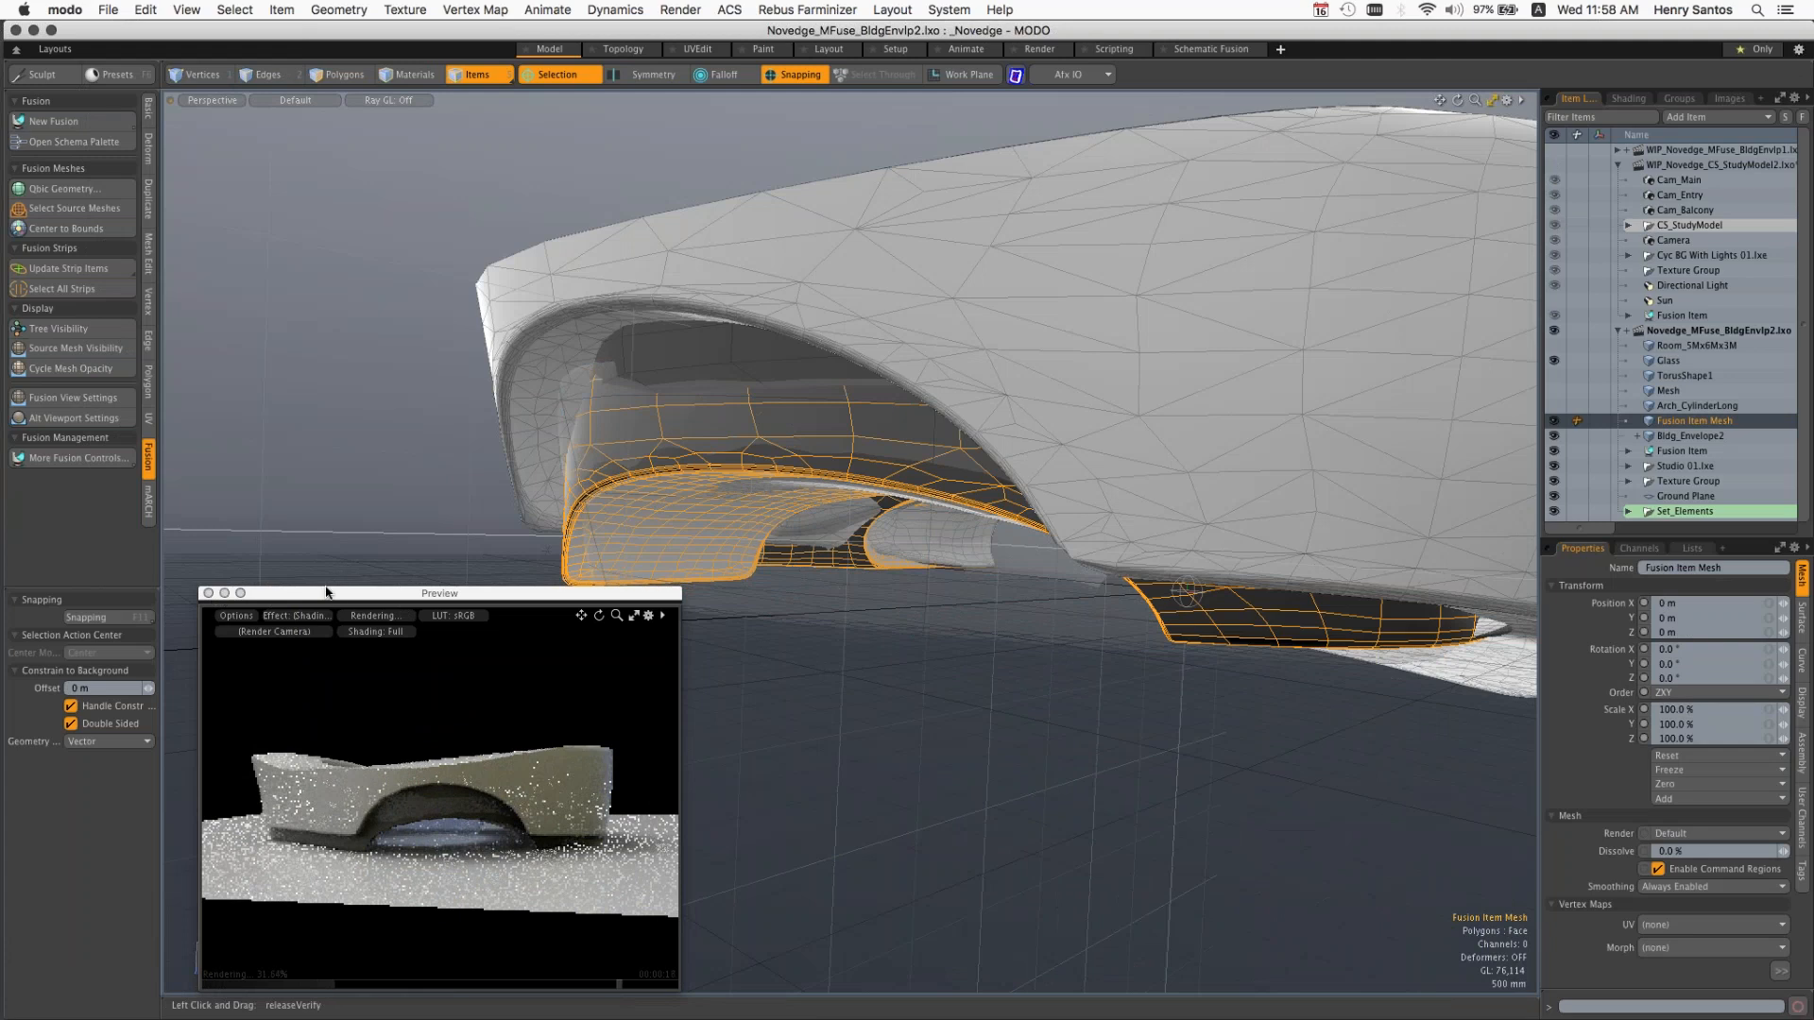
left_click_drag(341, 597, 329, 561)
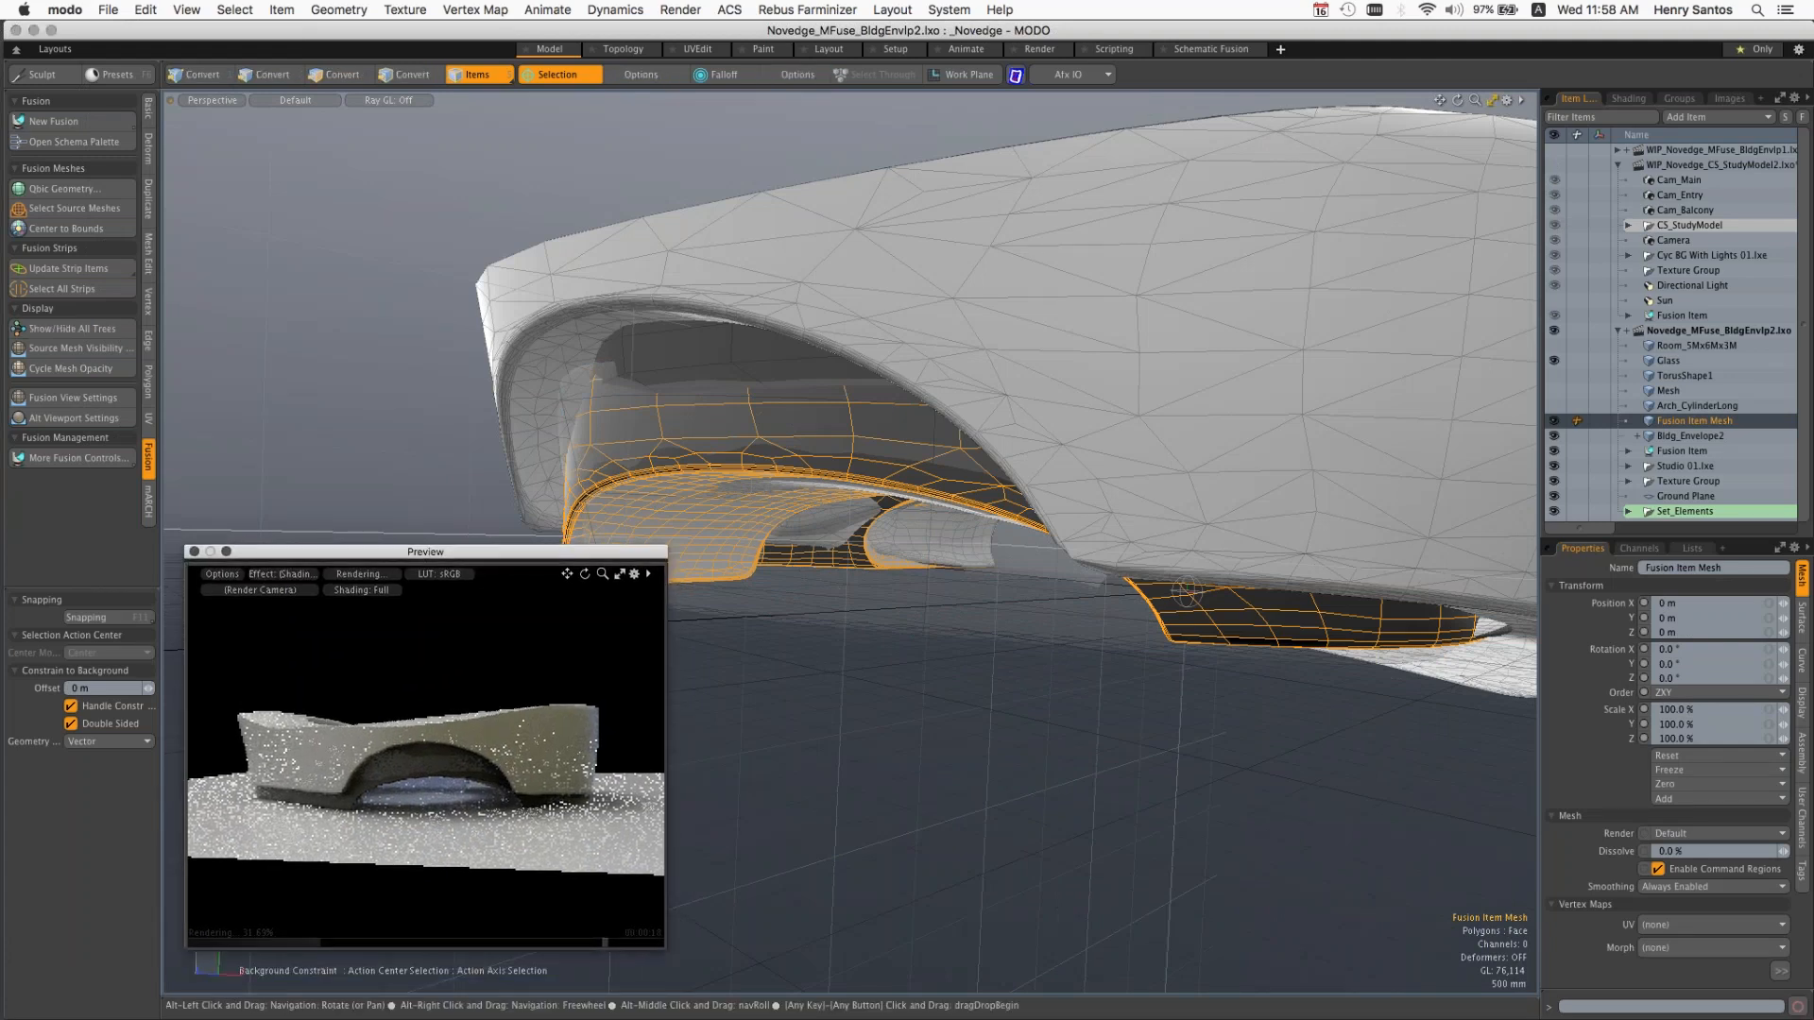
left_click_drag(818, 444, 746, 442, "alt")
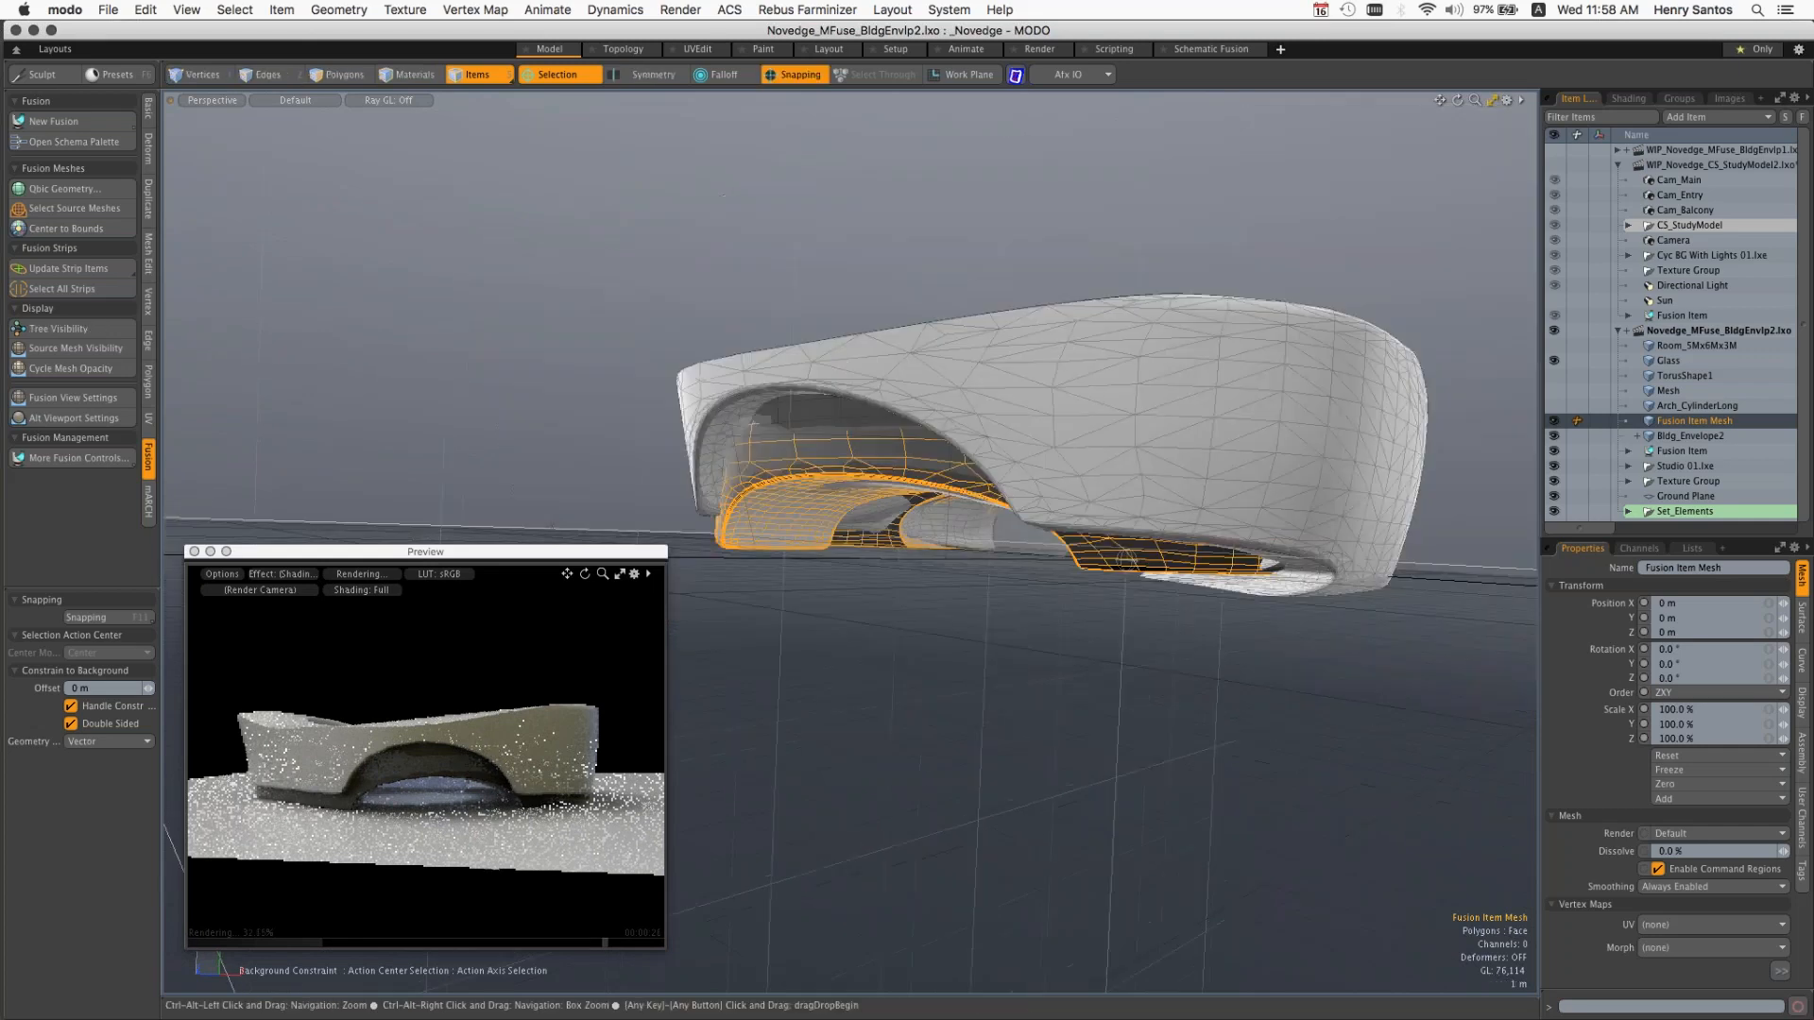
left_click_drag(1125, 559, 1025, 543, "alt+shift")
left_click(1618, 164)
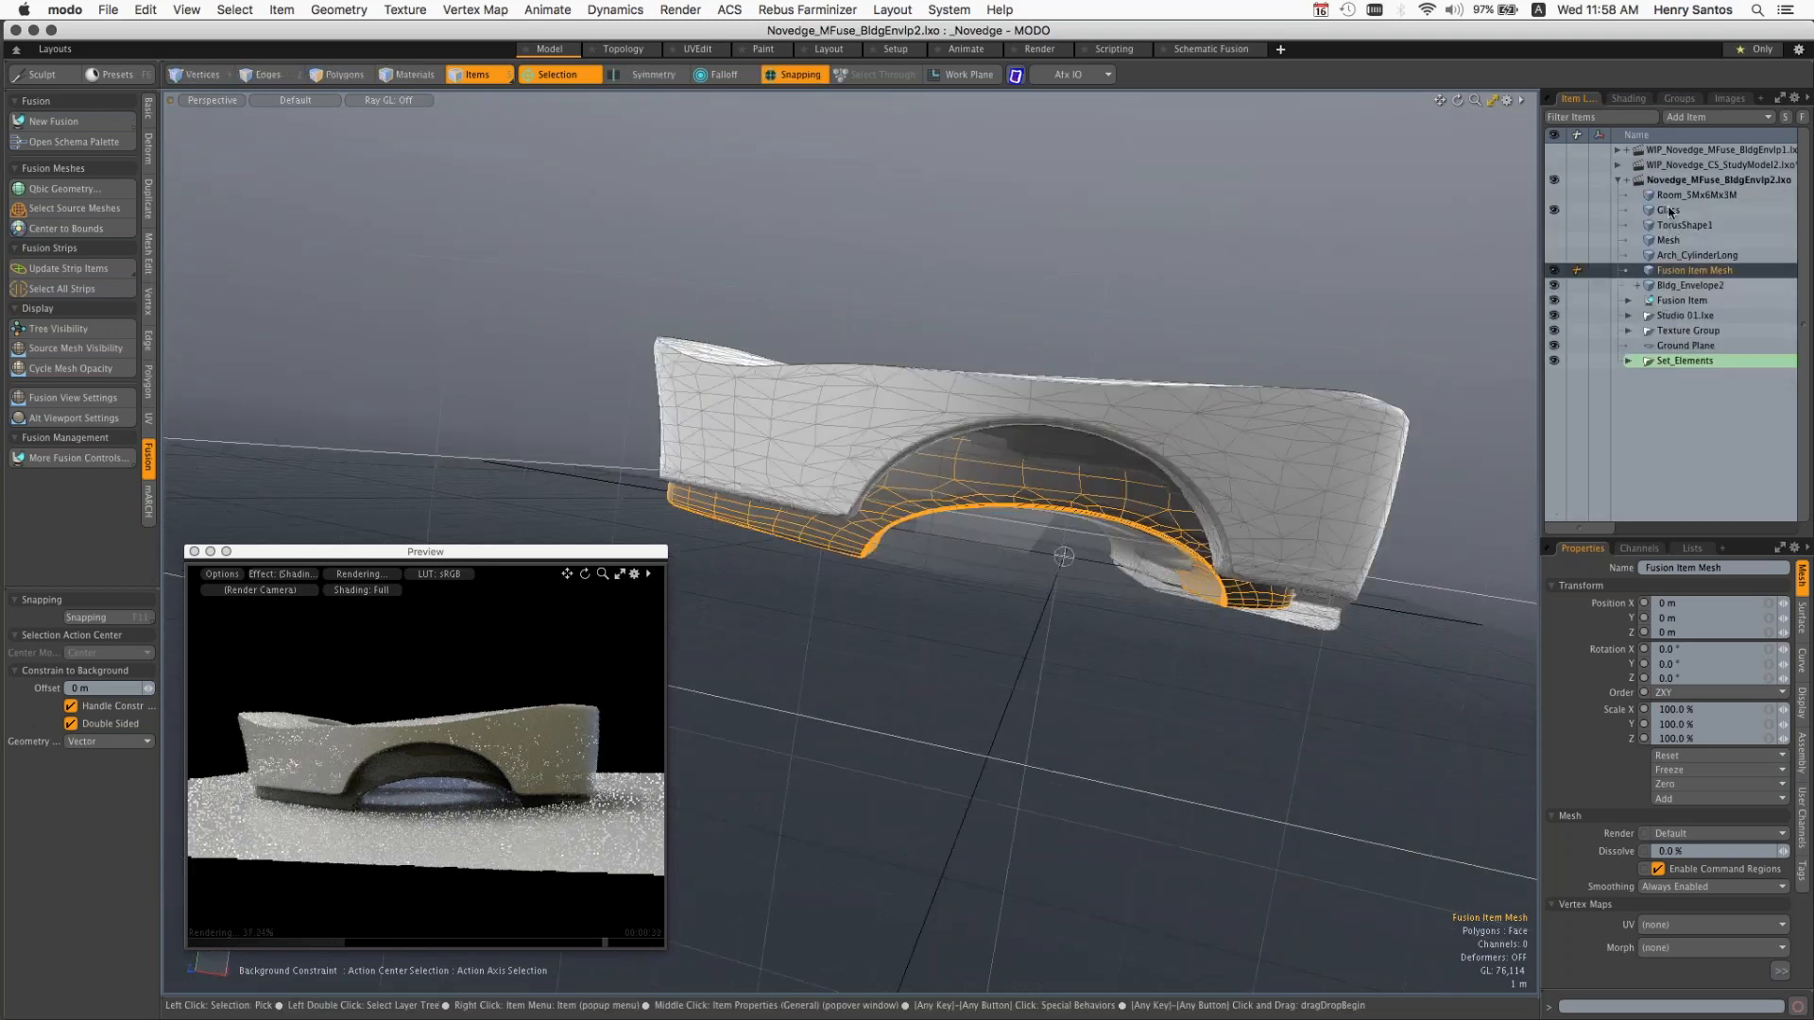
Step: Hide Fusion Item Mesh and show the Room_5Mx6Mx3M, Glass and TorusShape1 meshes
left_click(1562, 209)
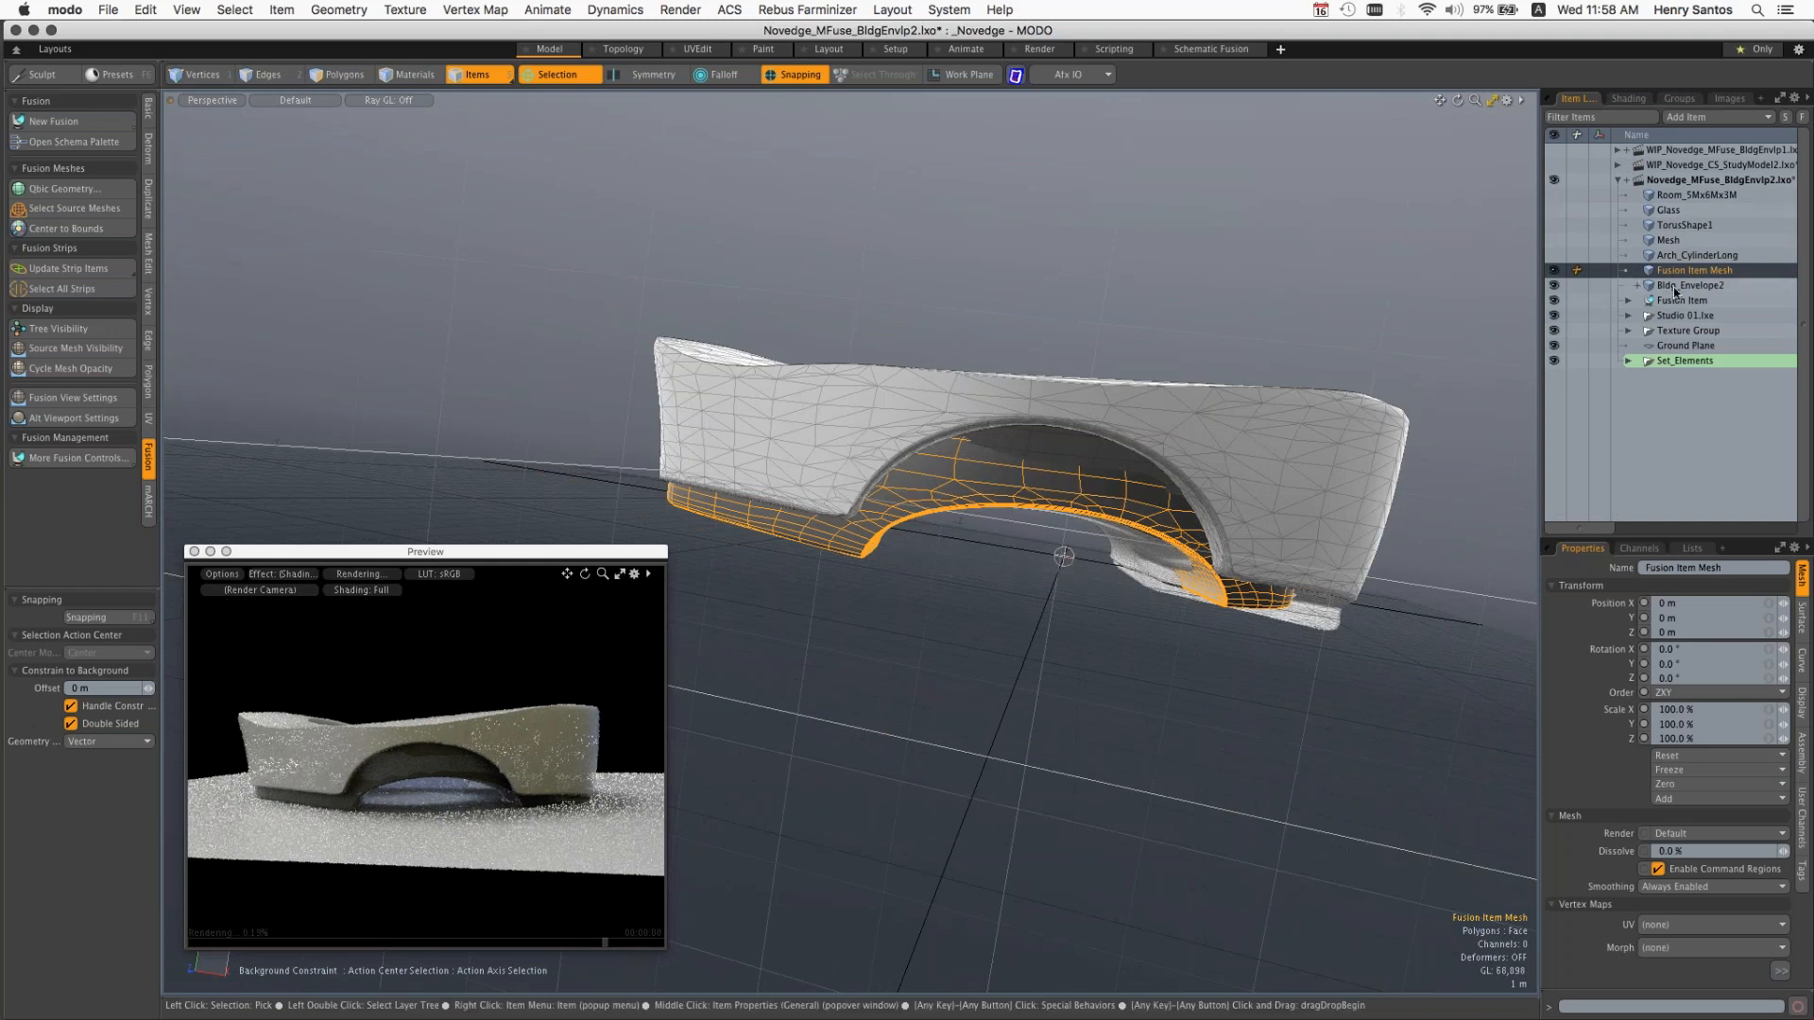
left_click(1553, 270)
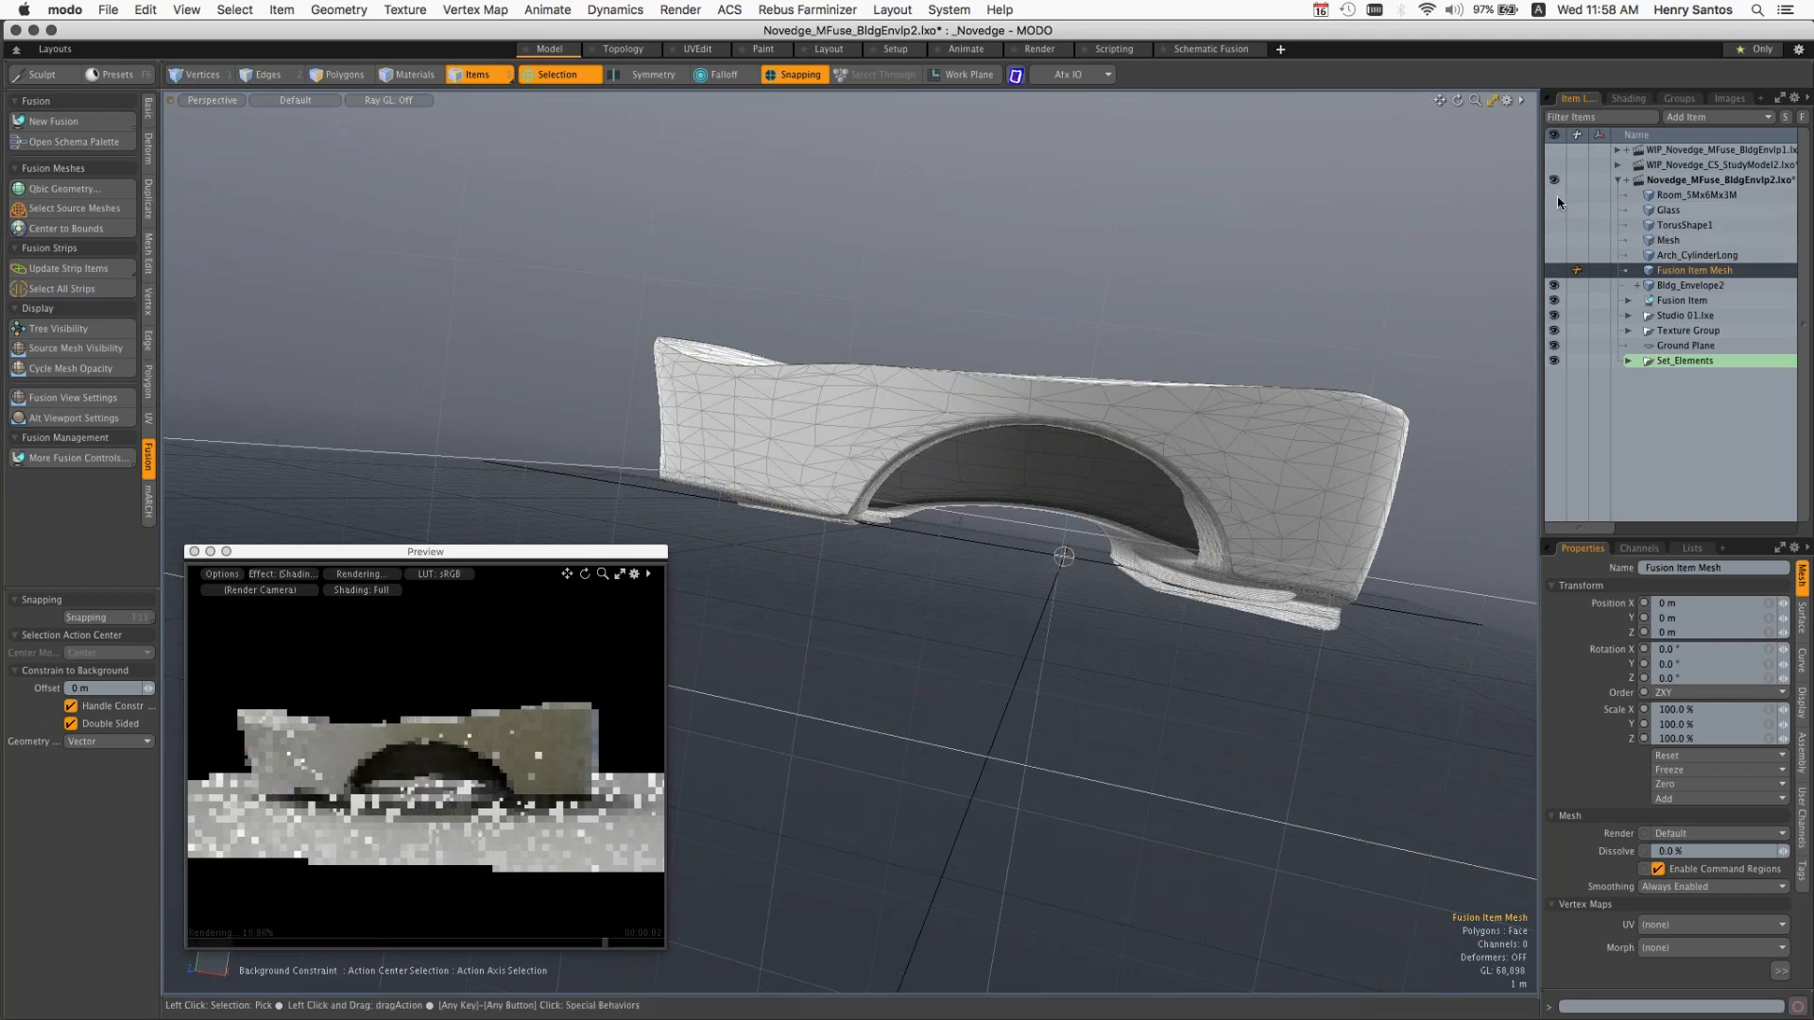
left_click(1556, 196)
left_click(1556, 212)
left_click(1557, 225)
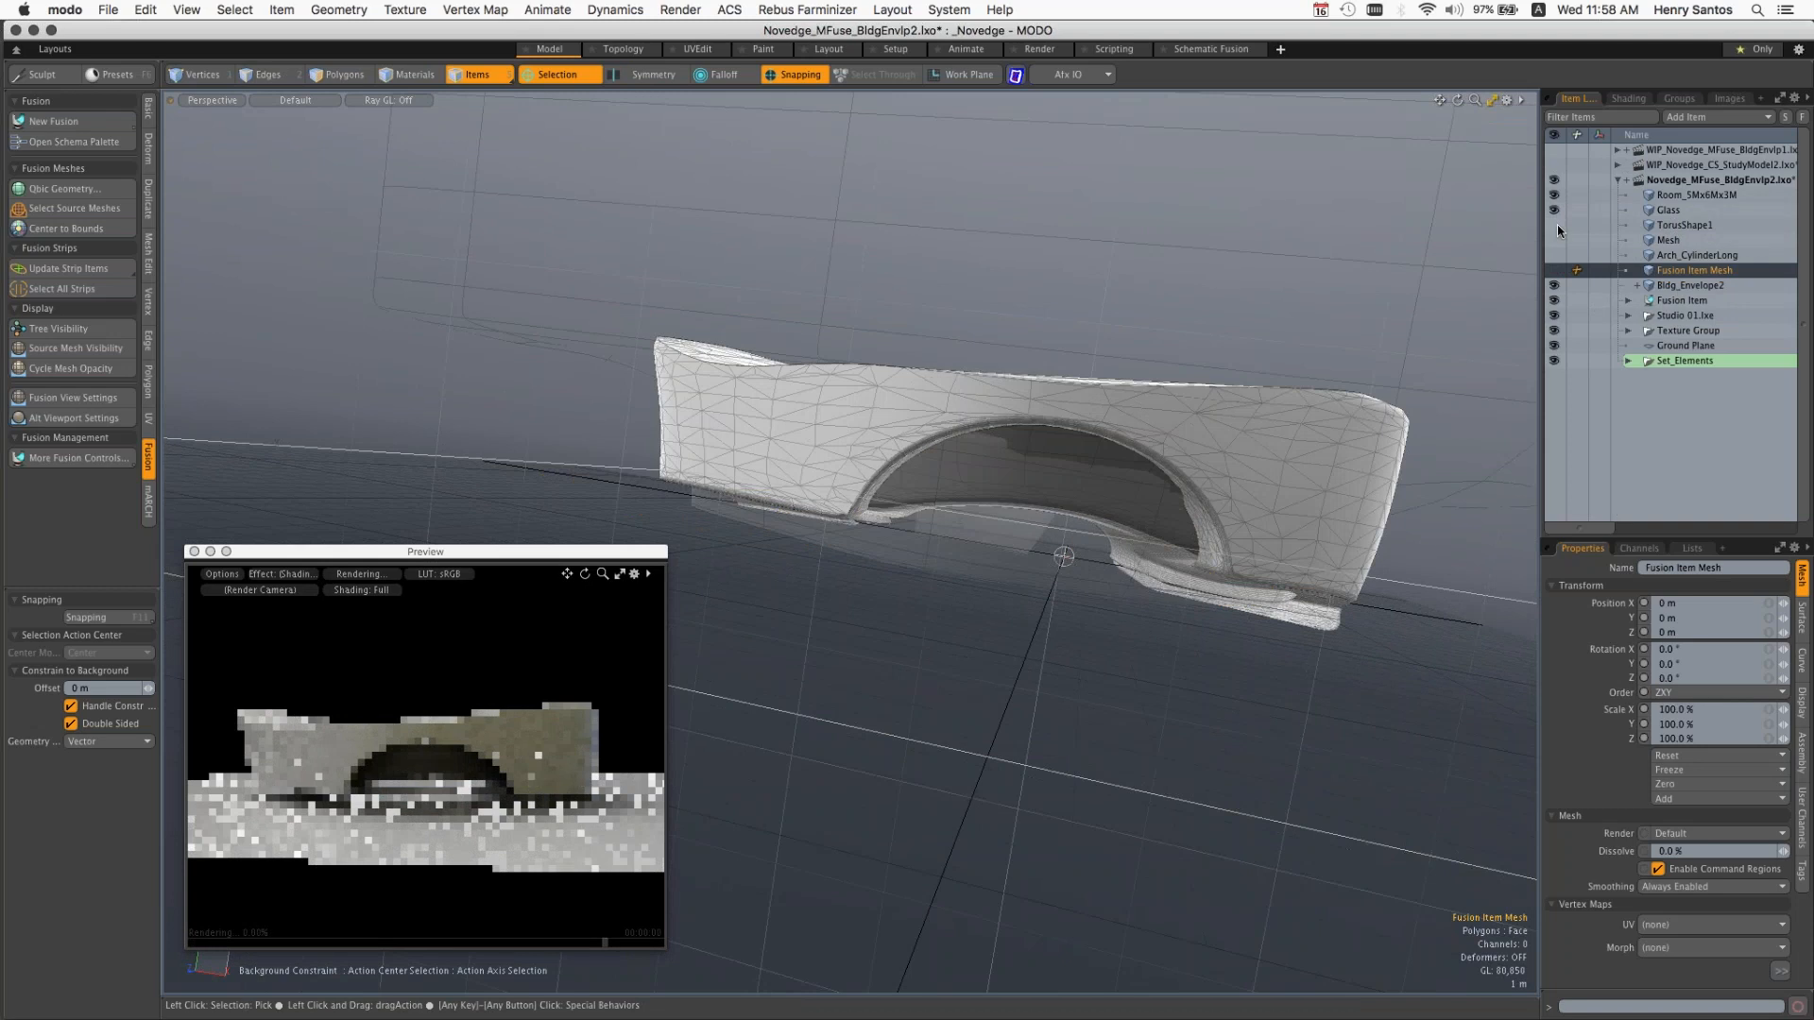
Step: Move the Room_5Mx6Mx3M mesh along X to about 10.35 m
key("alt")
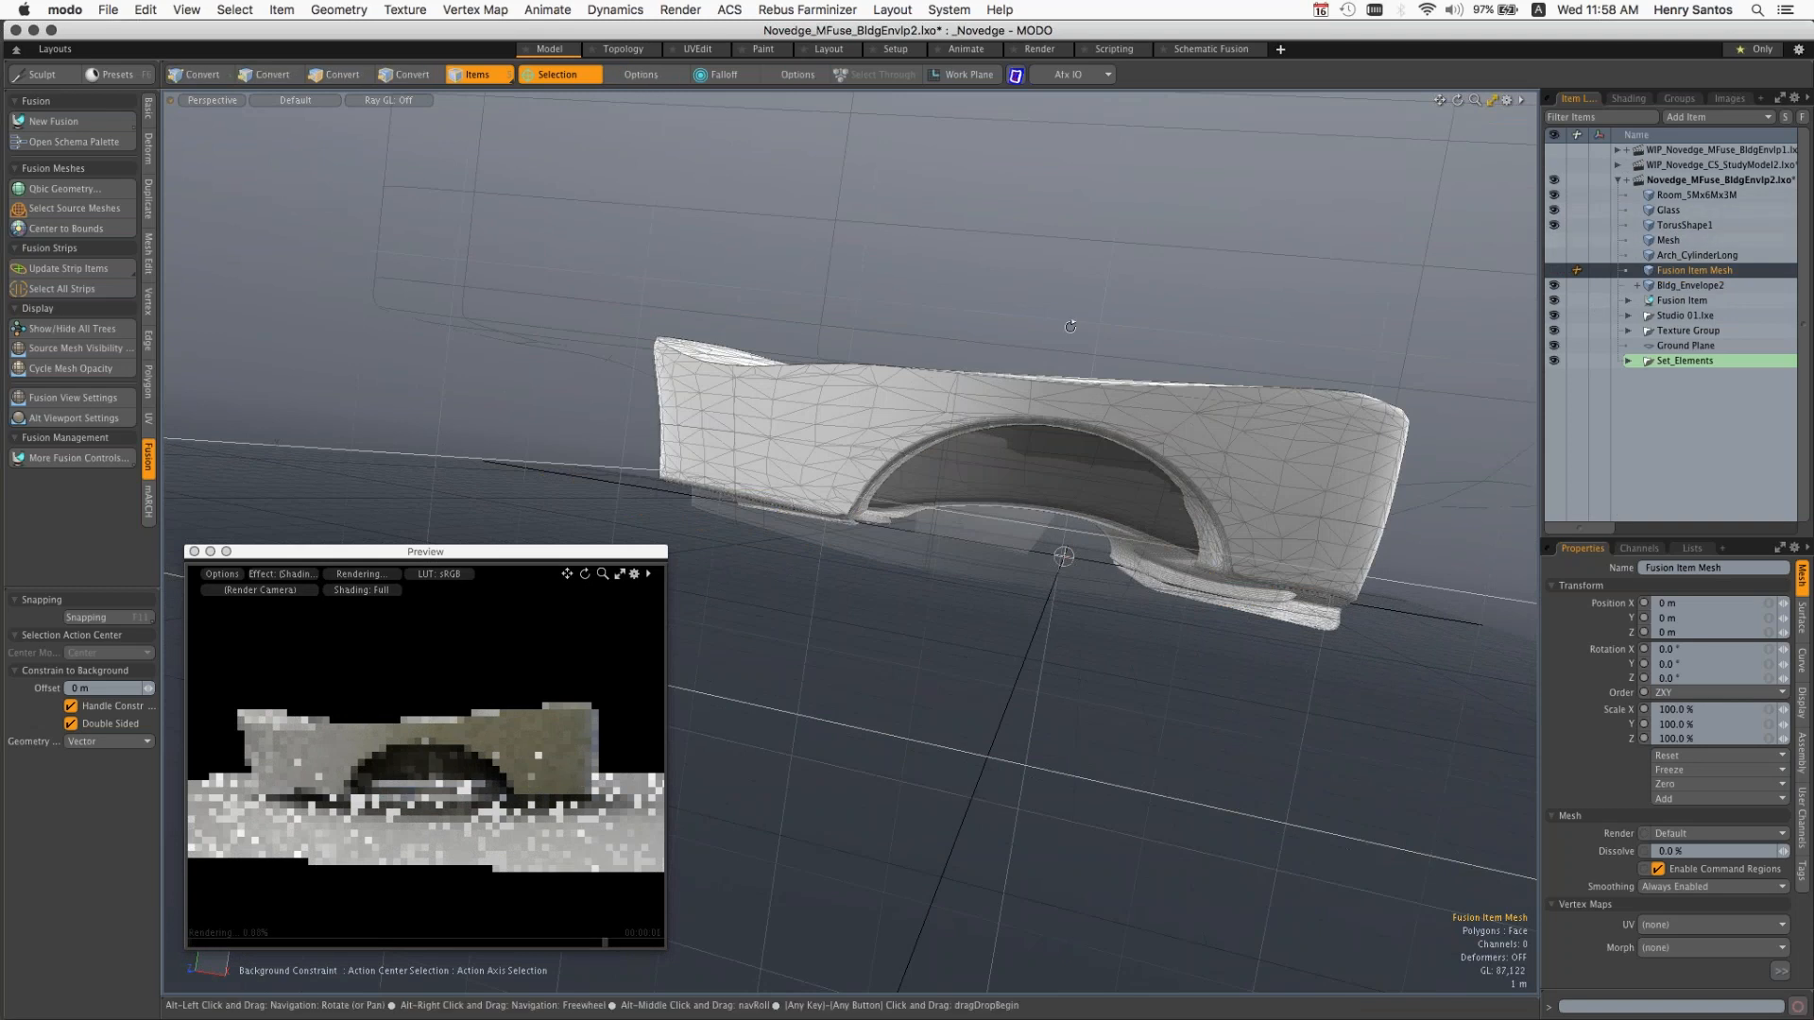
left_click_drag(1070, 327, 1049, 349, "alt")
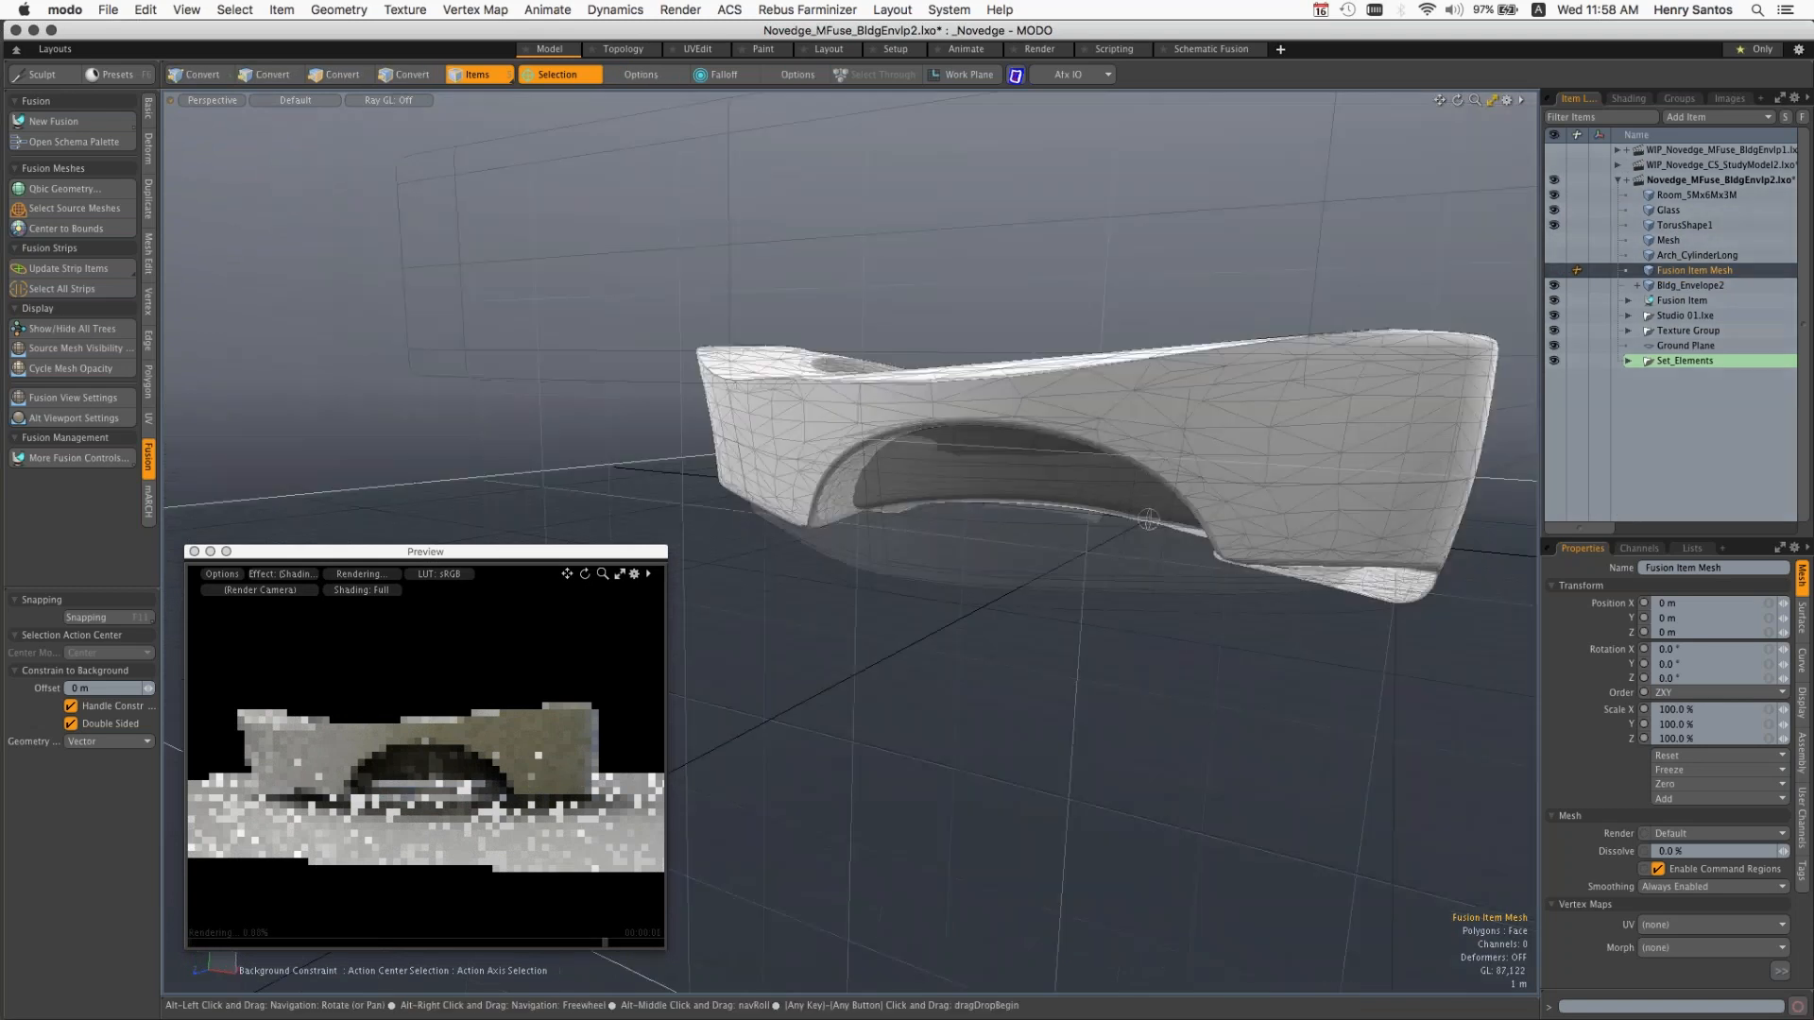
left_click_drag(1149, 519, 991, 547, "ctrl+alt")
left_click(898, 345)
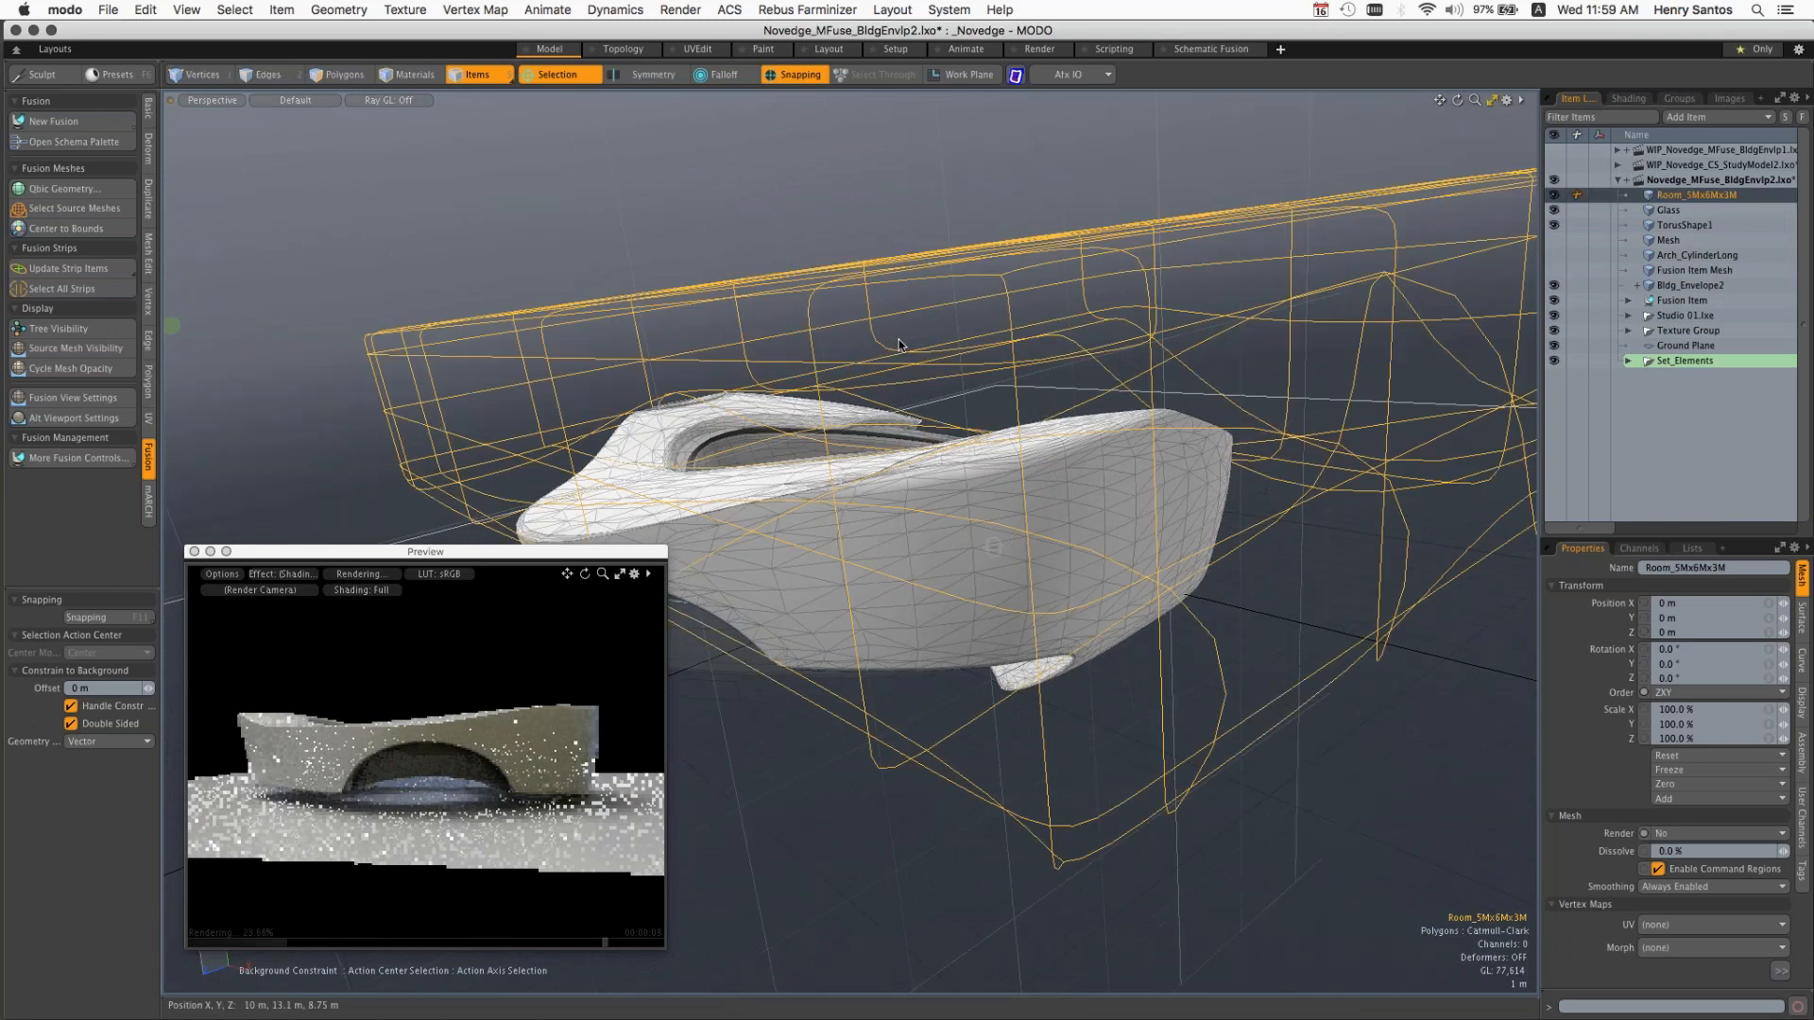
key("w")
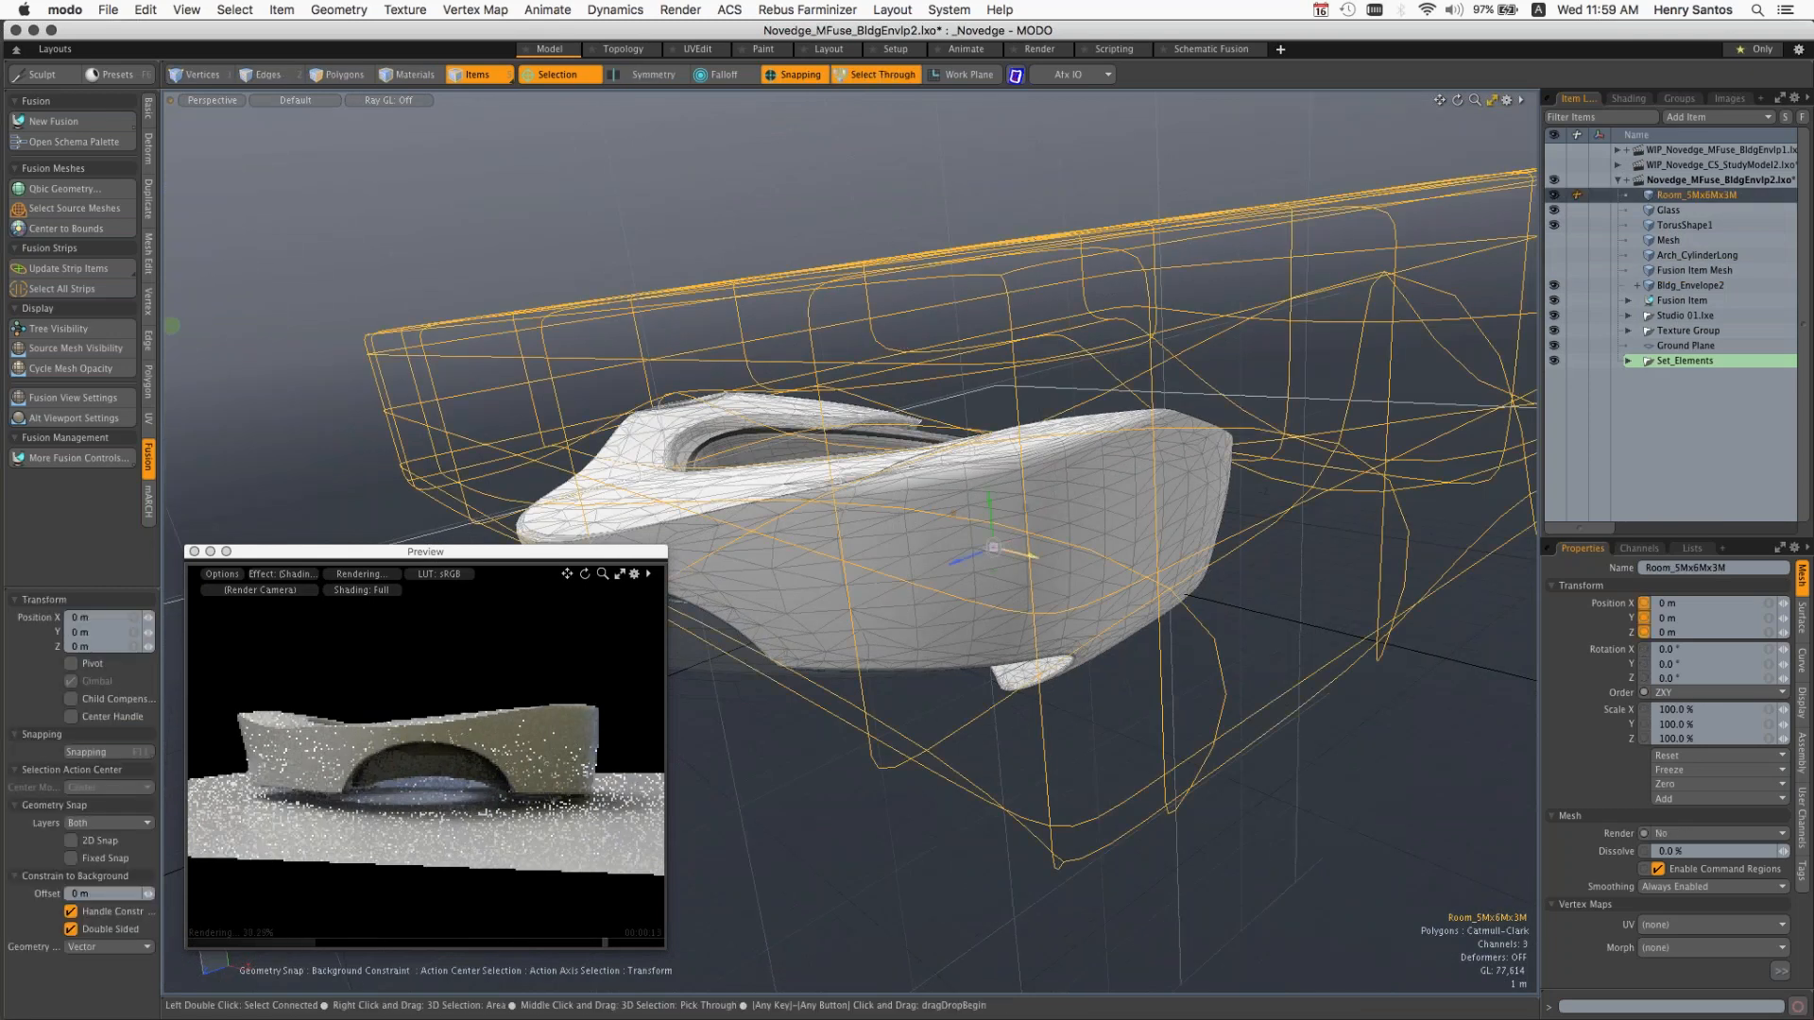
left_click_drag(993, 547, 829, 600)
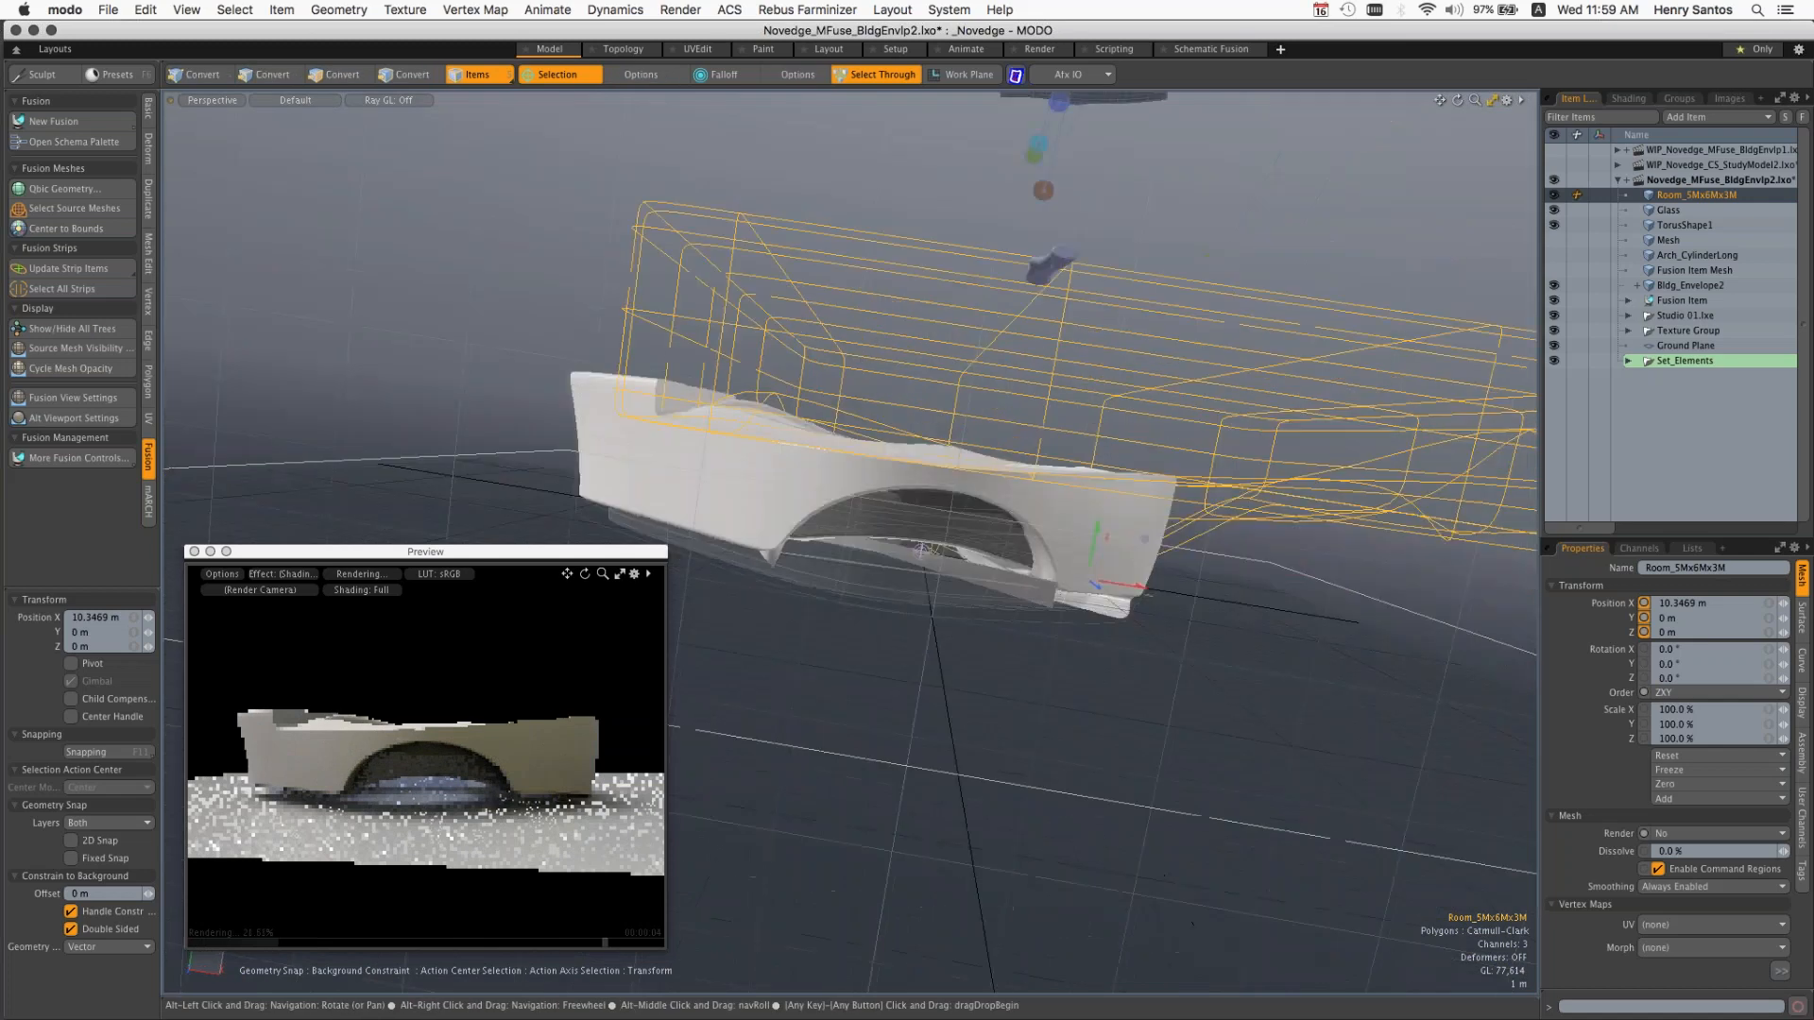
Step: Select TorusShape1, Glass, Room_5Mx6Mx3M and Arch_CylinderLong in turn to examine each source shape of the building envelope
left_click(829, 600)
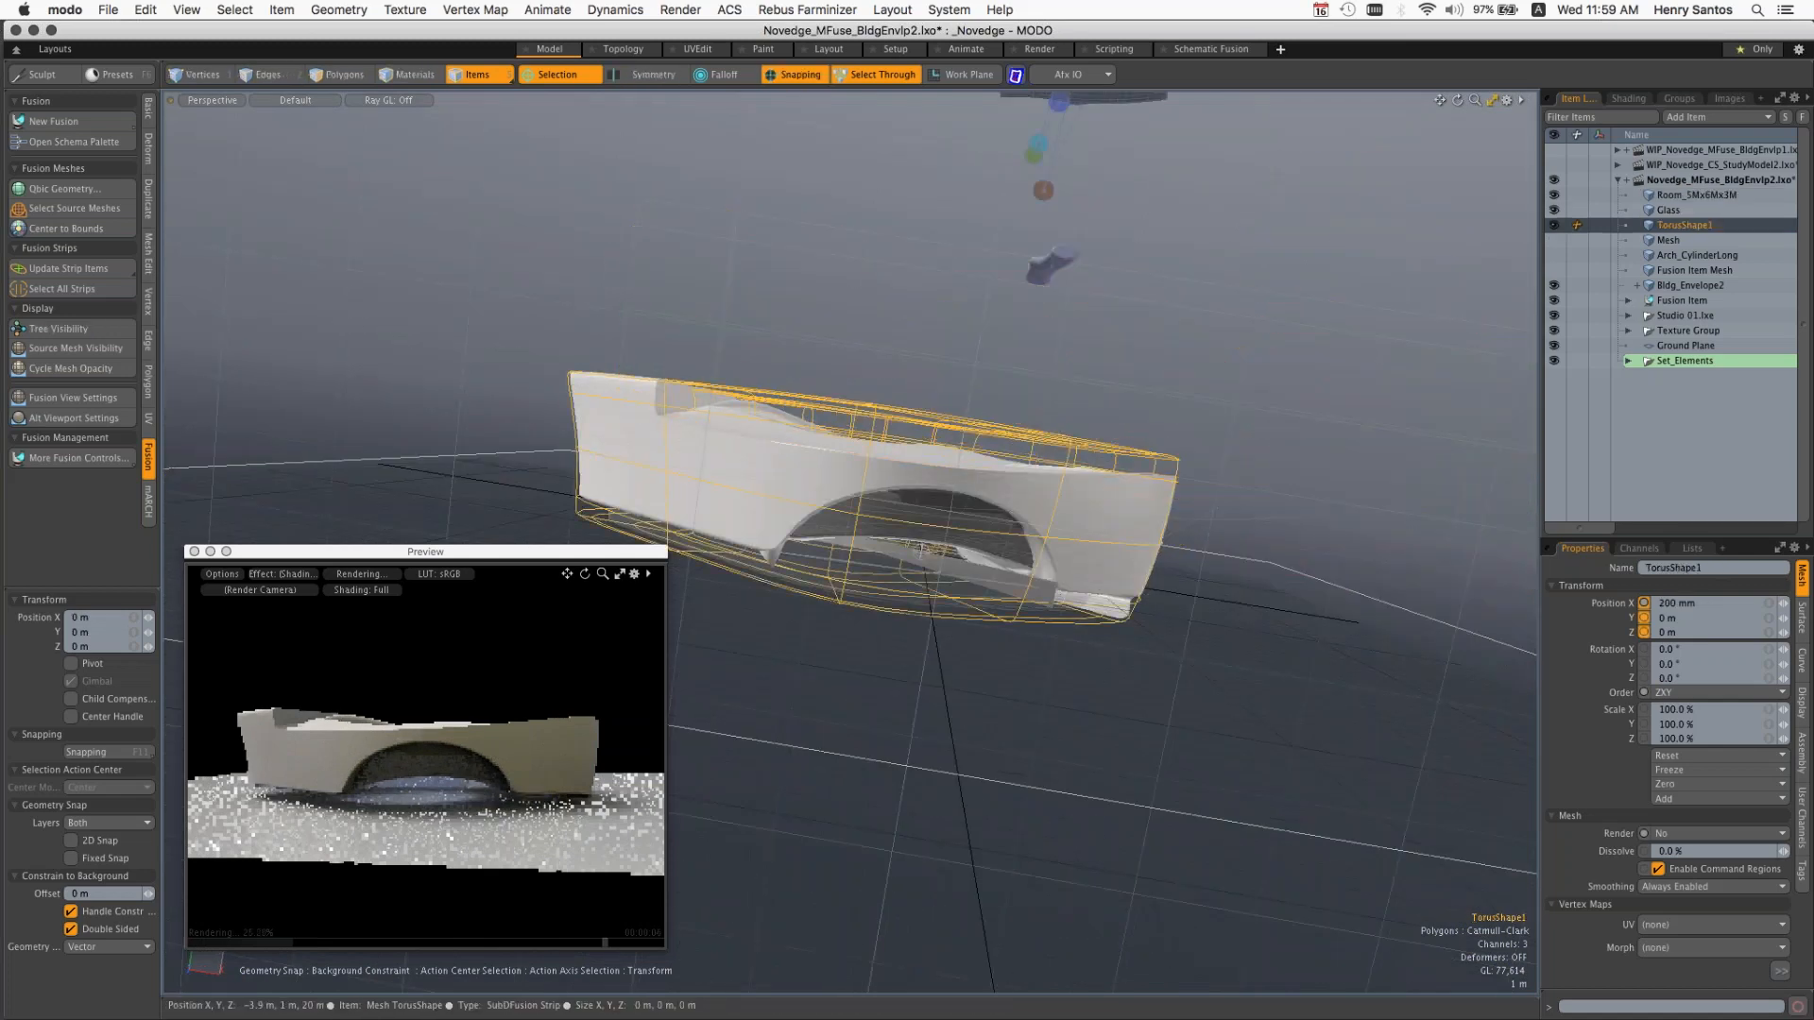
left_click_drag(829, 600, 770, 598, "alt")
left_click_drag(976, 551, 949, 541, "alt")
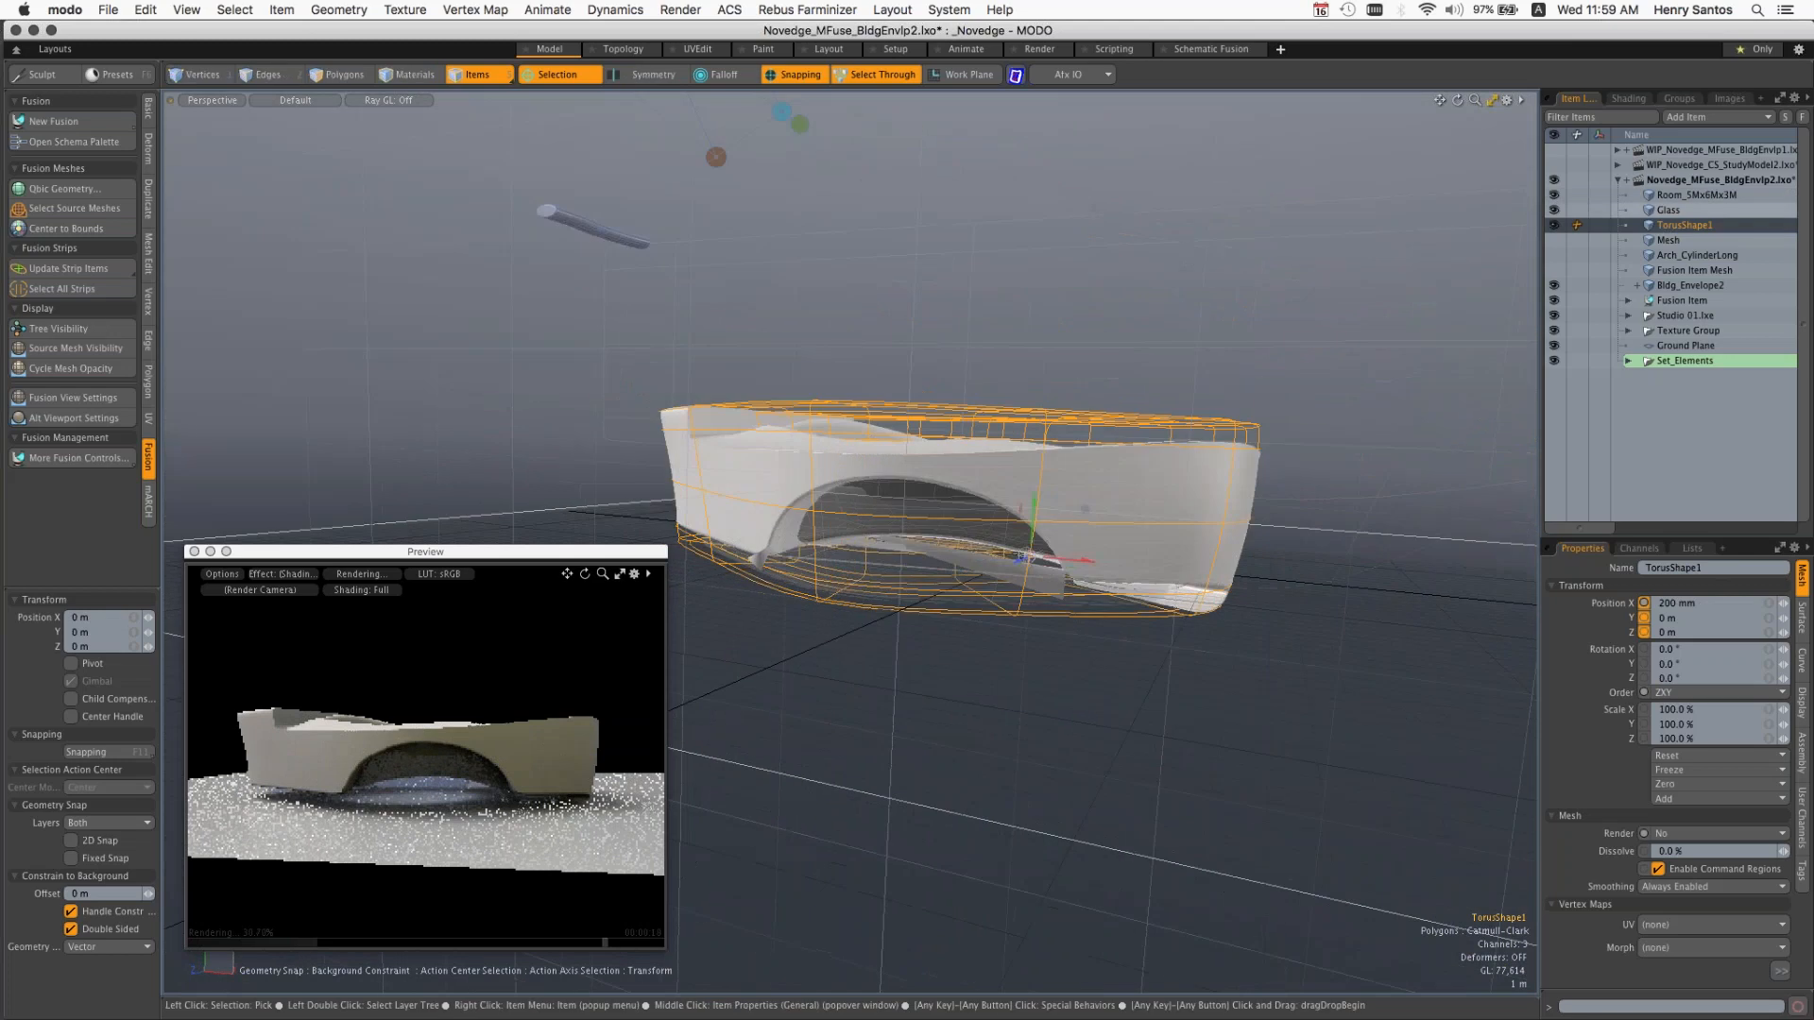
left_click(949, 540)
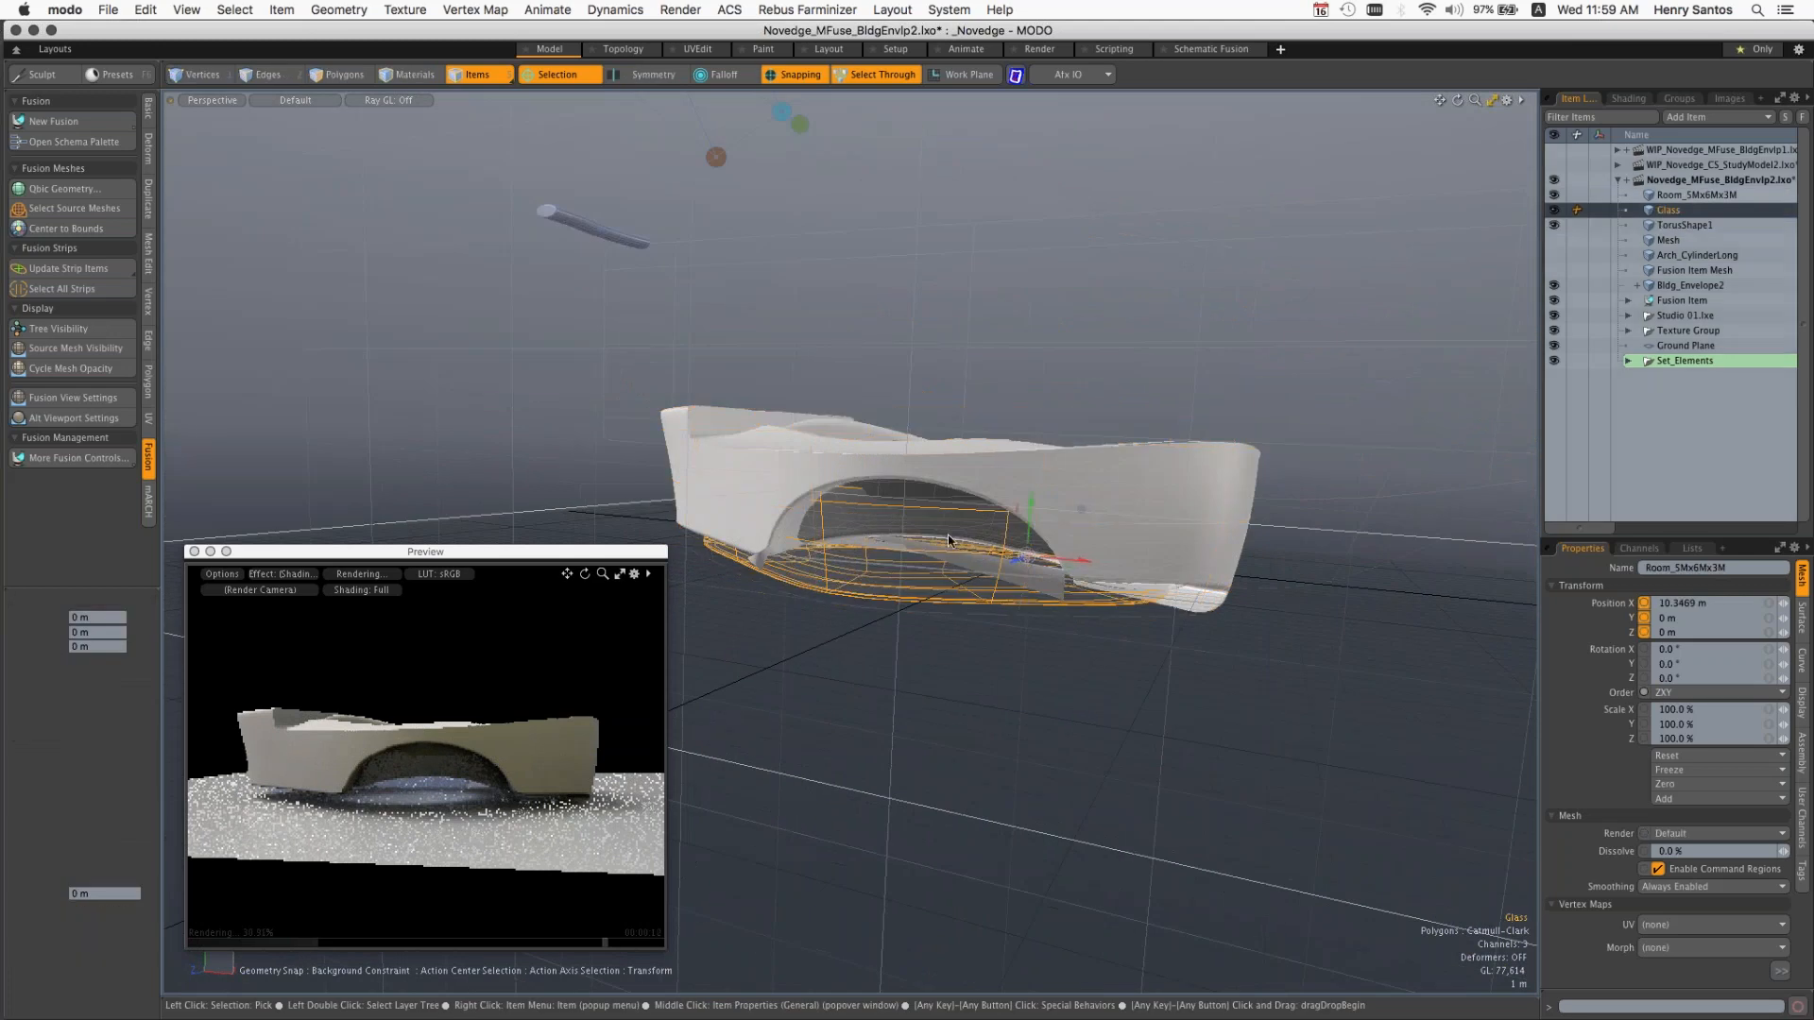
left_click(1691, 195)
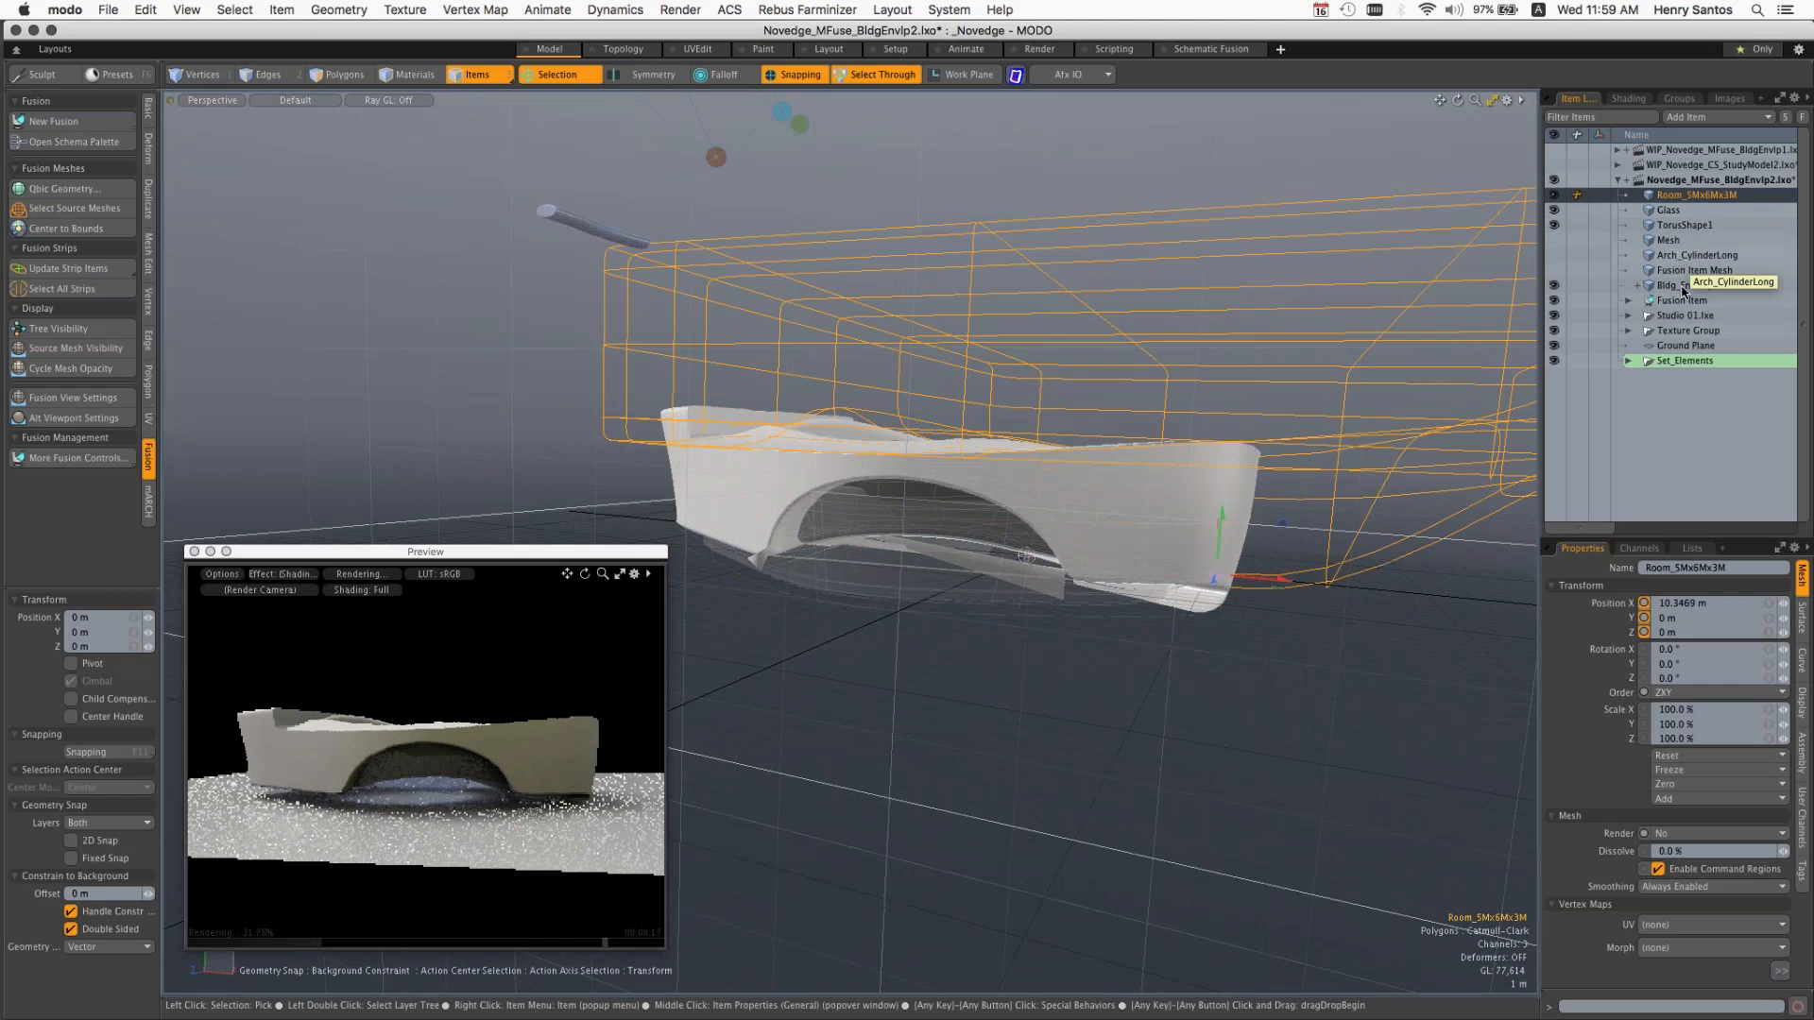
left_click(1680, 256)
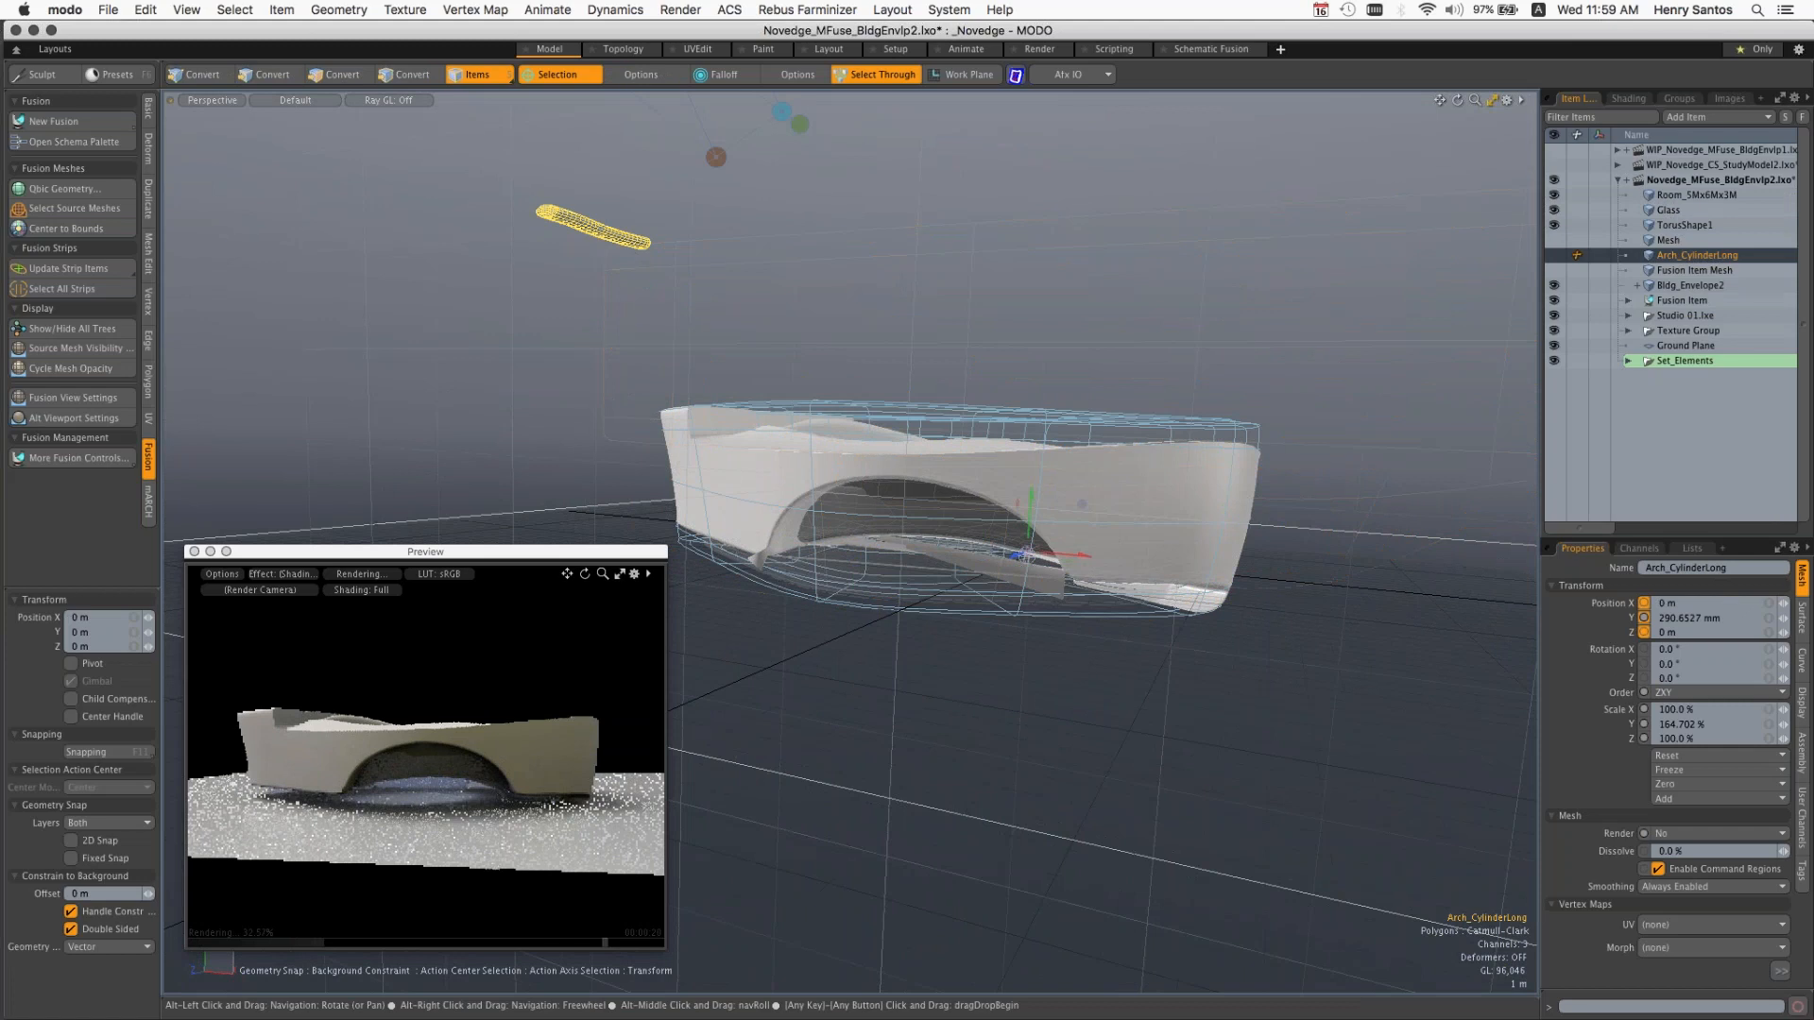
Step: Move the Arch_CylinderLong mesh to about 4.07 m along Z and raise it to about 4.6 m in Y
left_click_drag(1028, 554, 1190, 558, "alt")
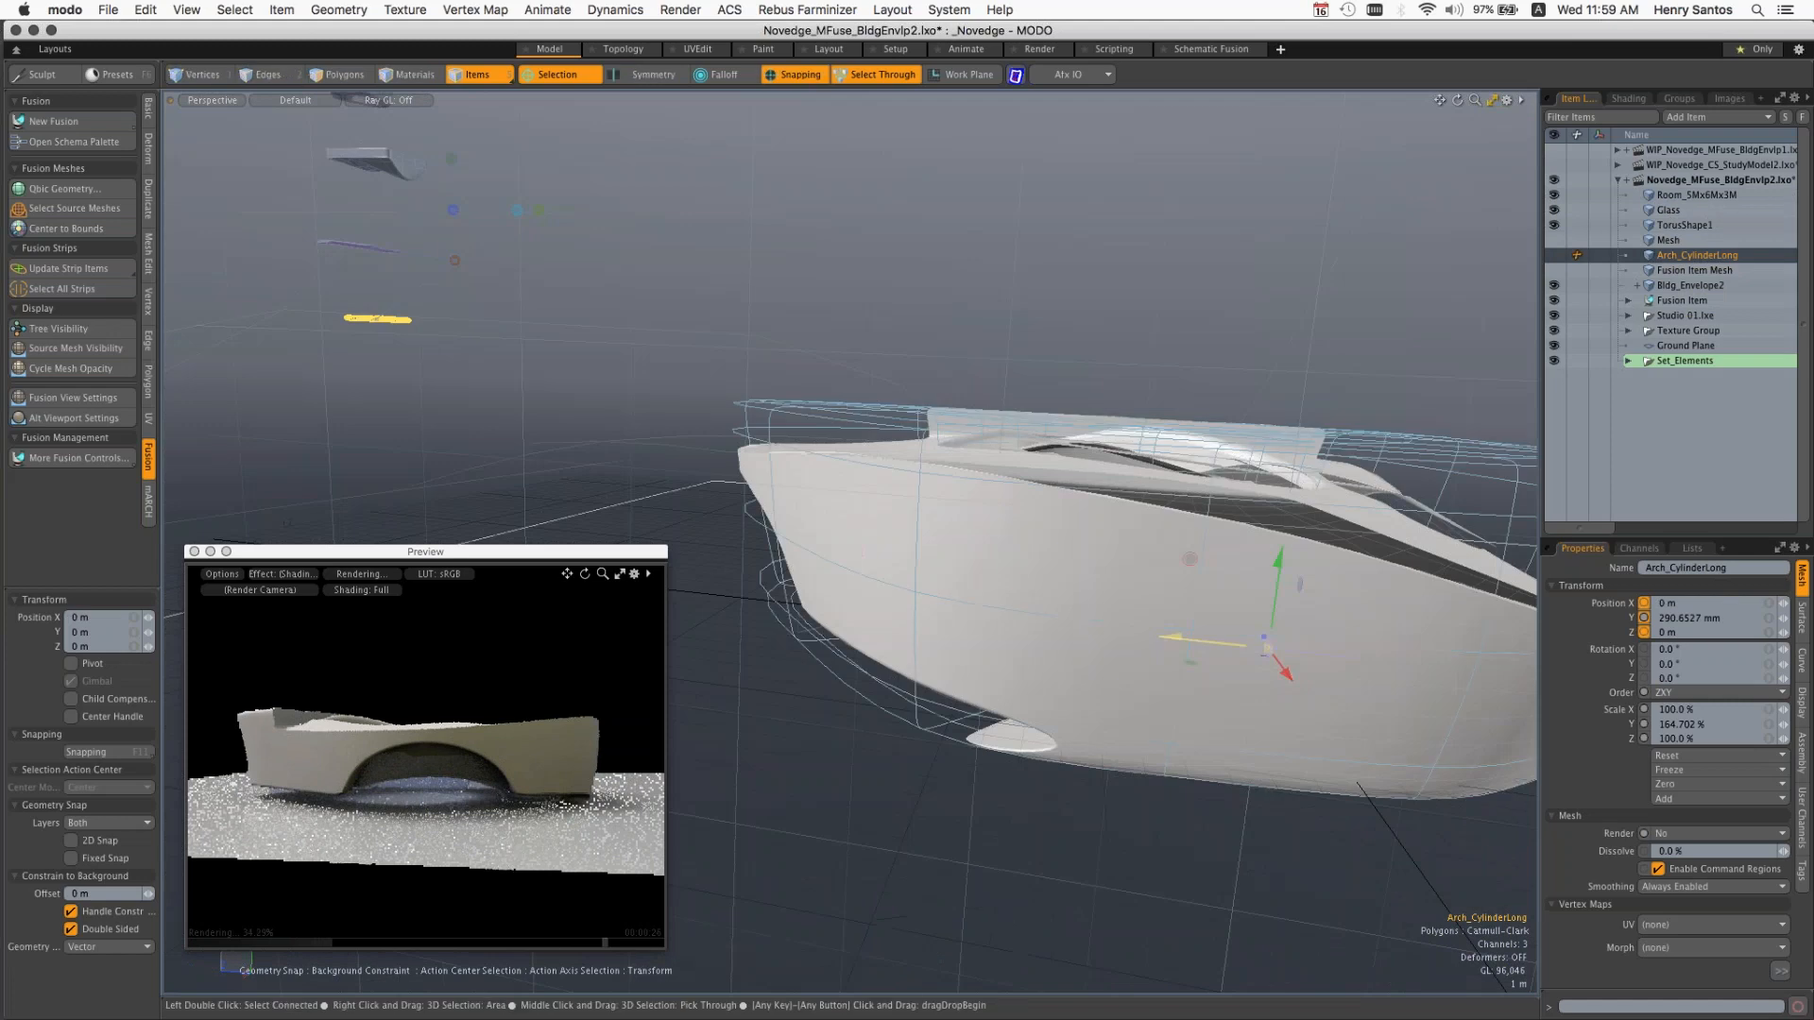
left_click_drag(1266, 648, 1208, 650)
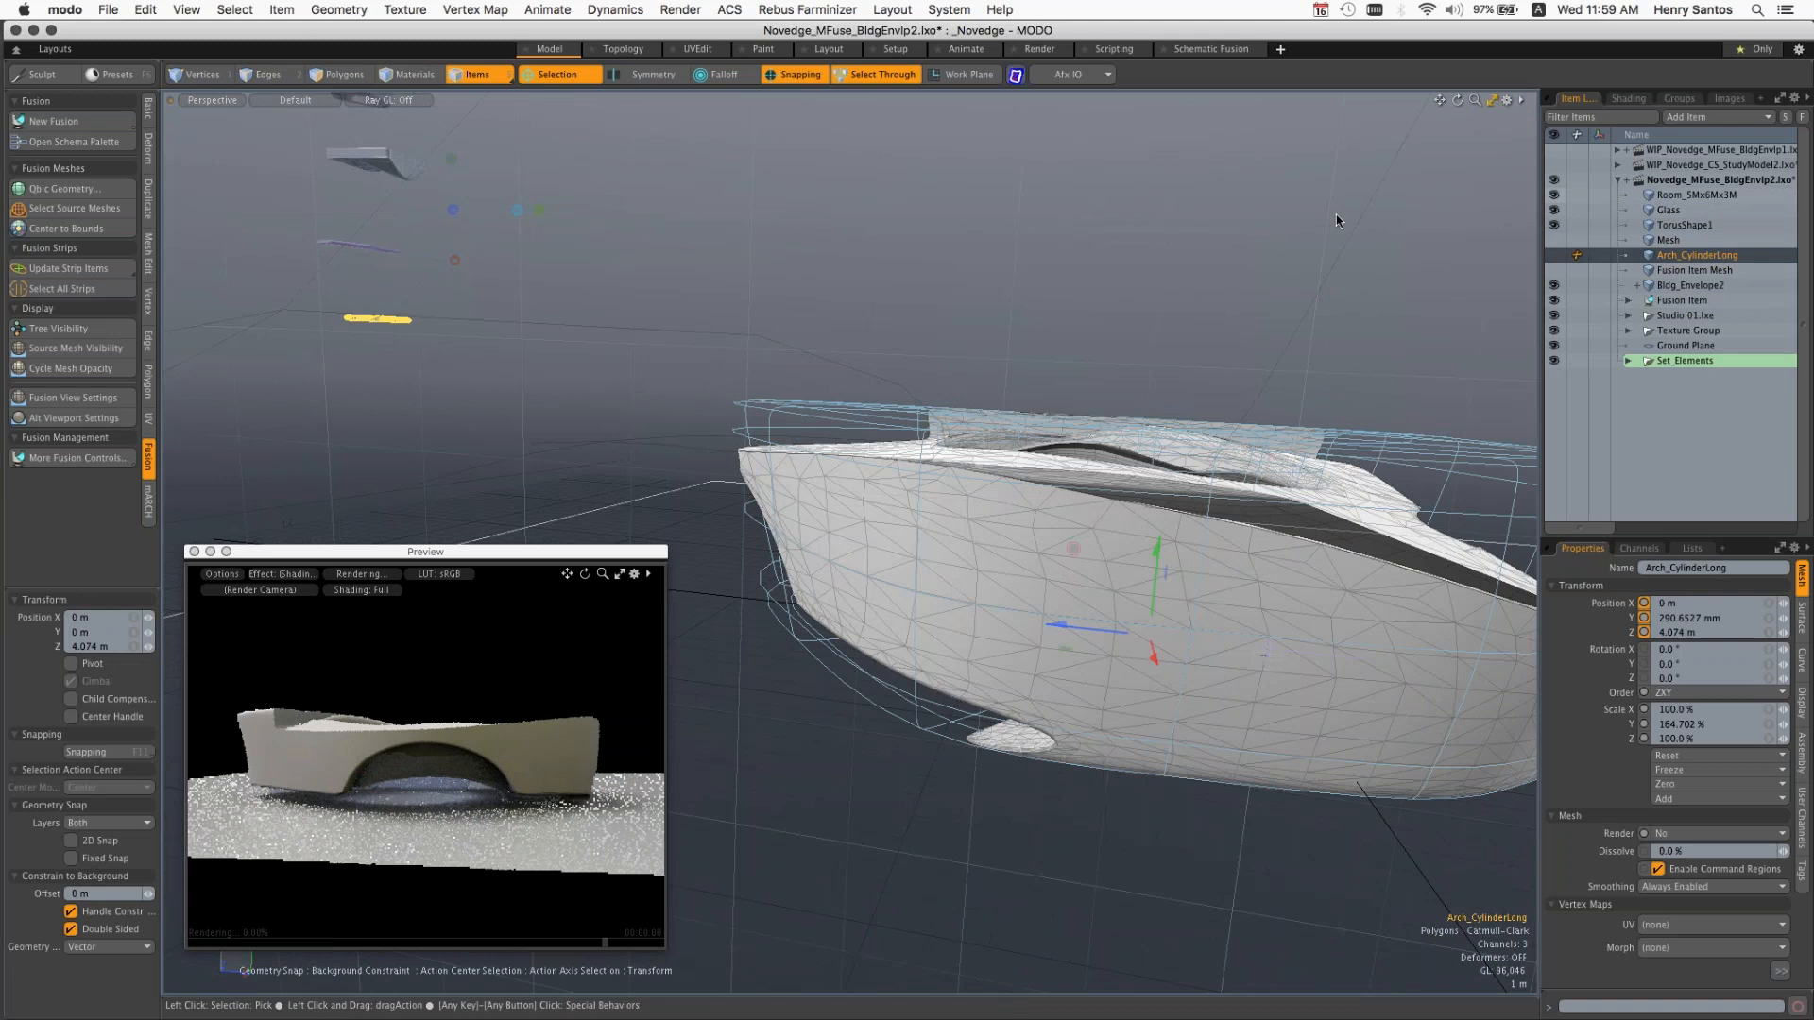
left_click_drag(1336, 213, 1229, 214, "ctrl+alt")
left_click_drag(1201, 584, 1244, 562, "alt")
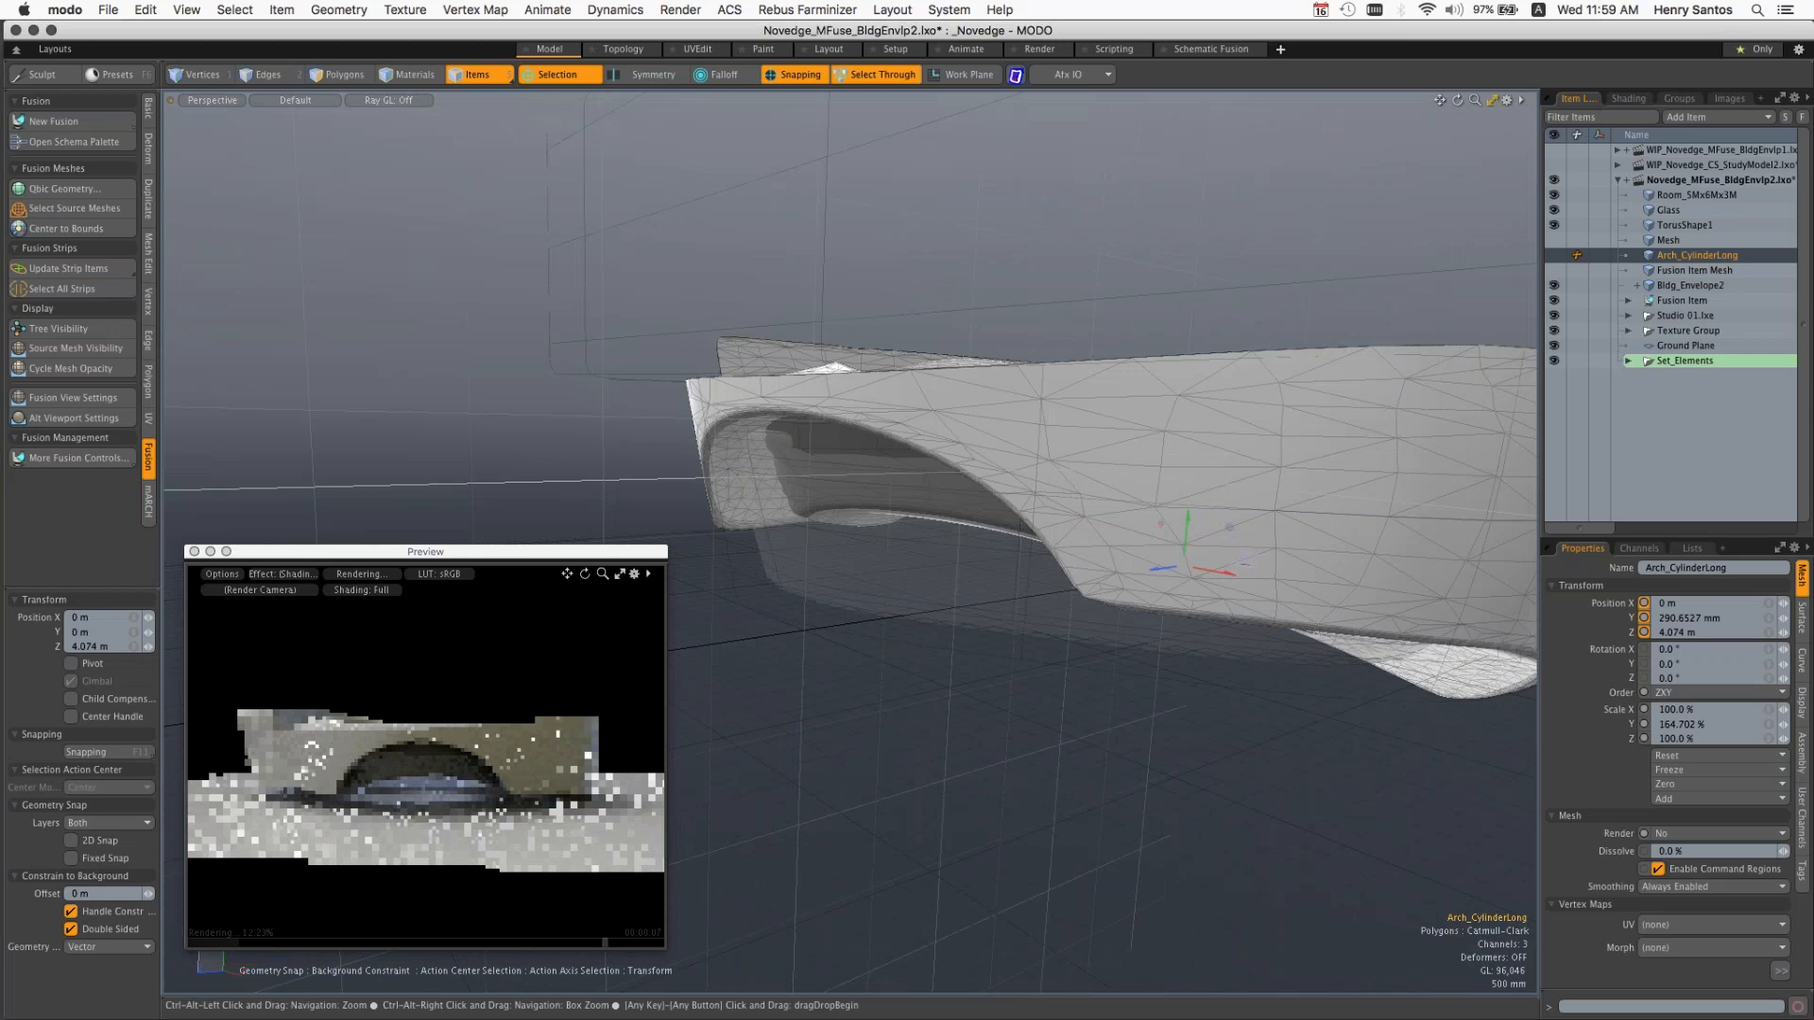
left_click_drag(1245, 560, 775, 509, "alt")
Step: Close the render Preview window and collapse the Novedge_MFuse_BldgEnvlp2.lxo scene in the item list
left_click(194, 552)
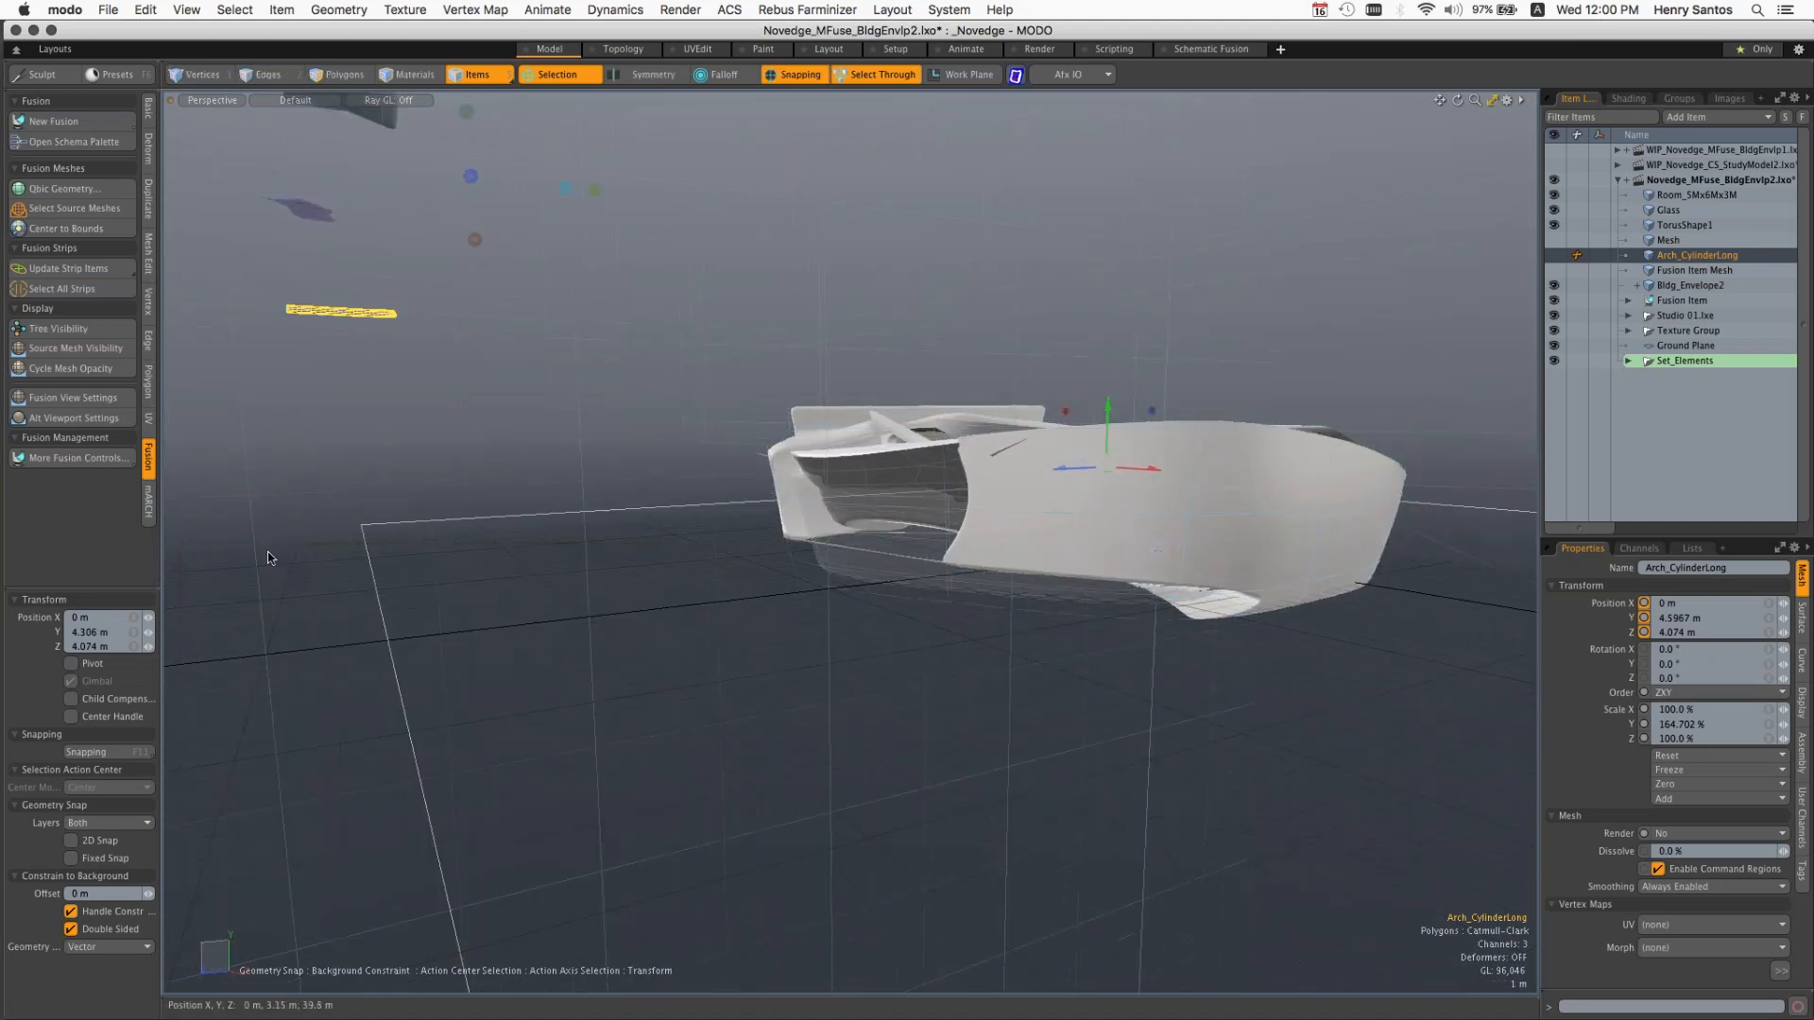
key("alt")
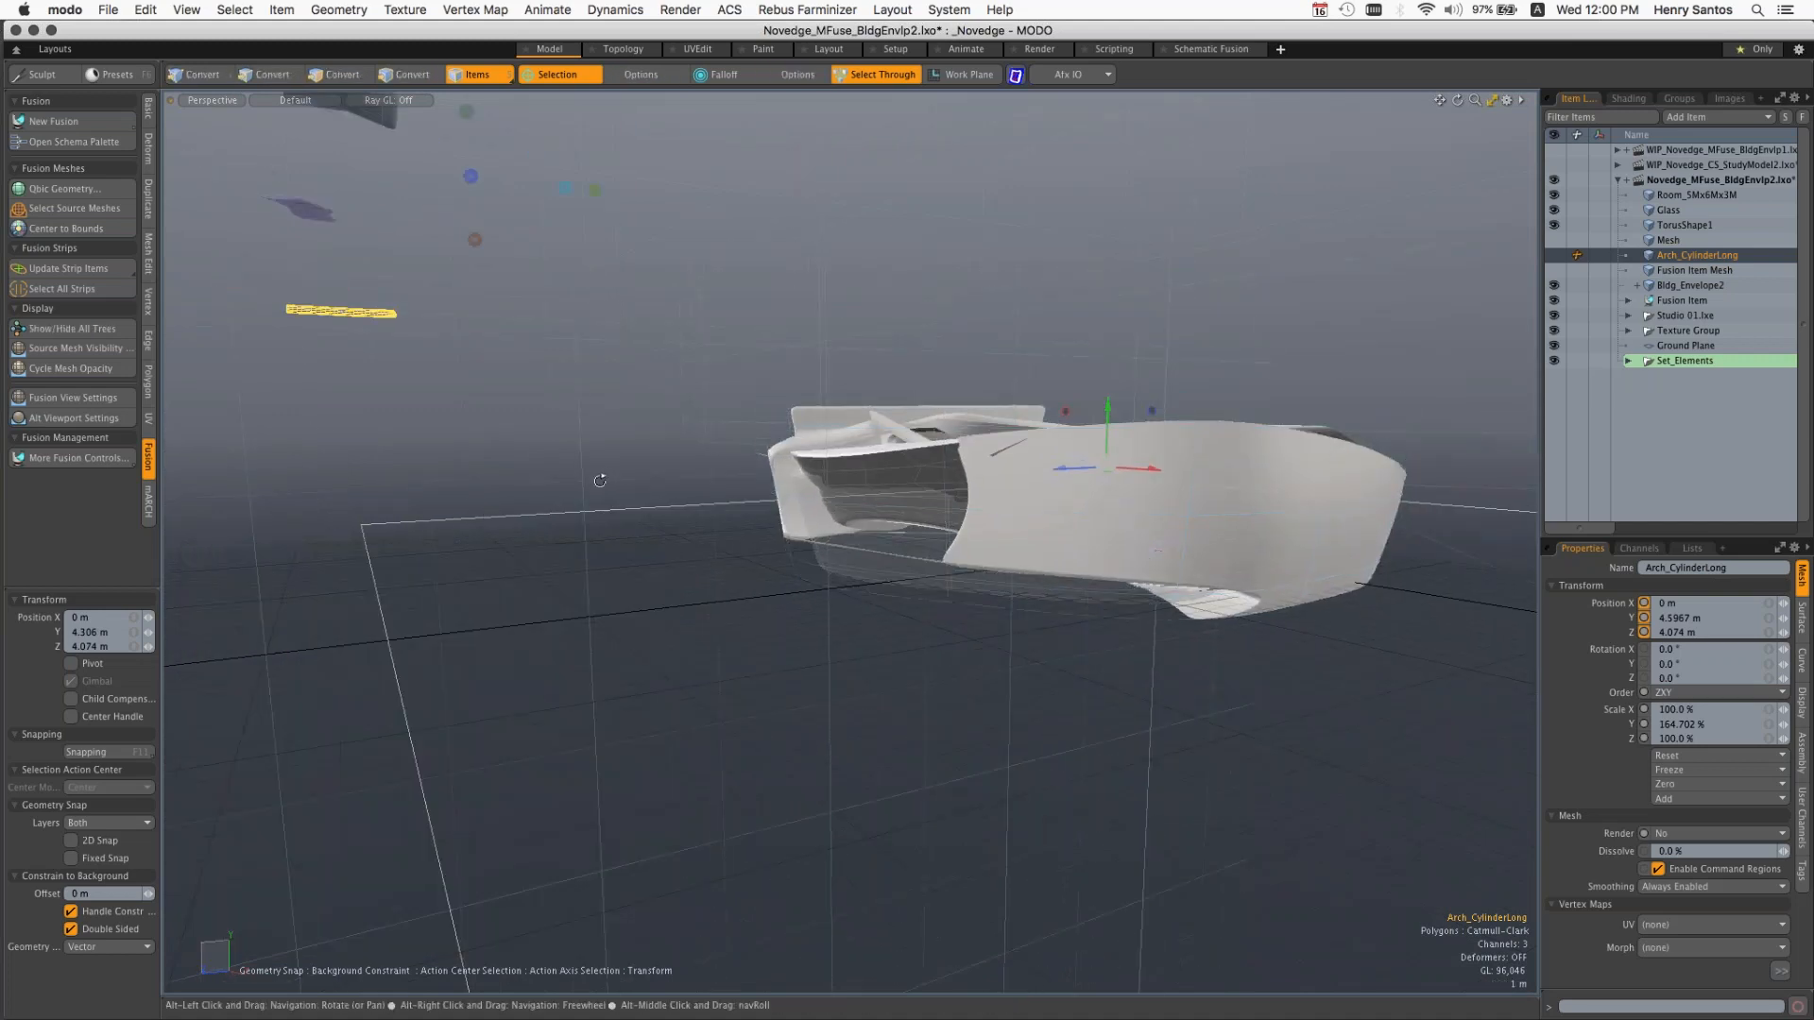
left_click_drag(600, 481, 520, 579, "alt")
left_click(1617, 180)
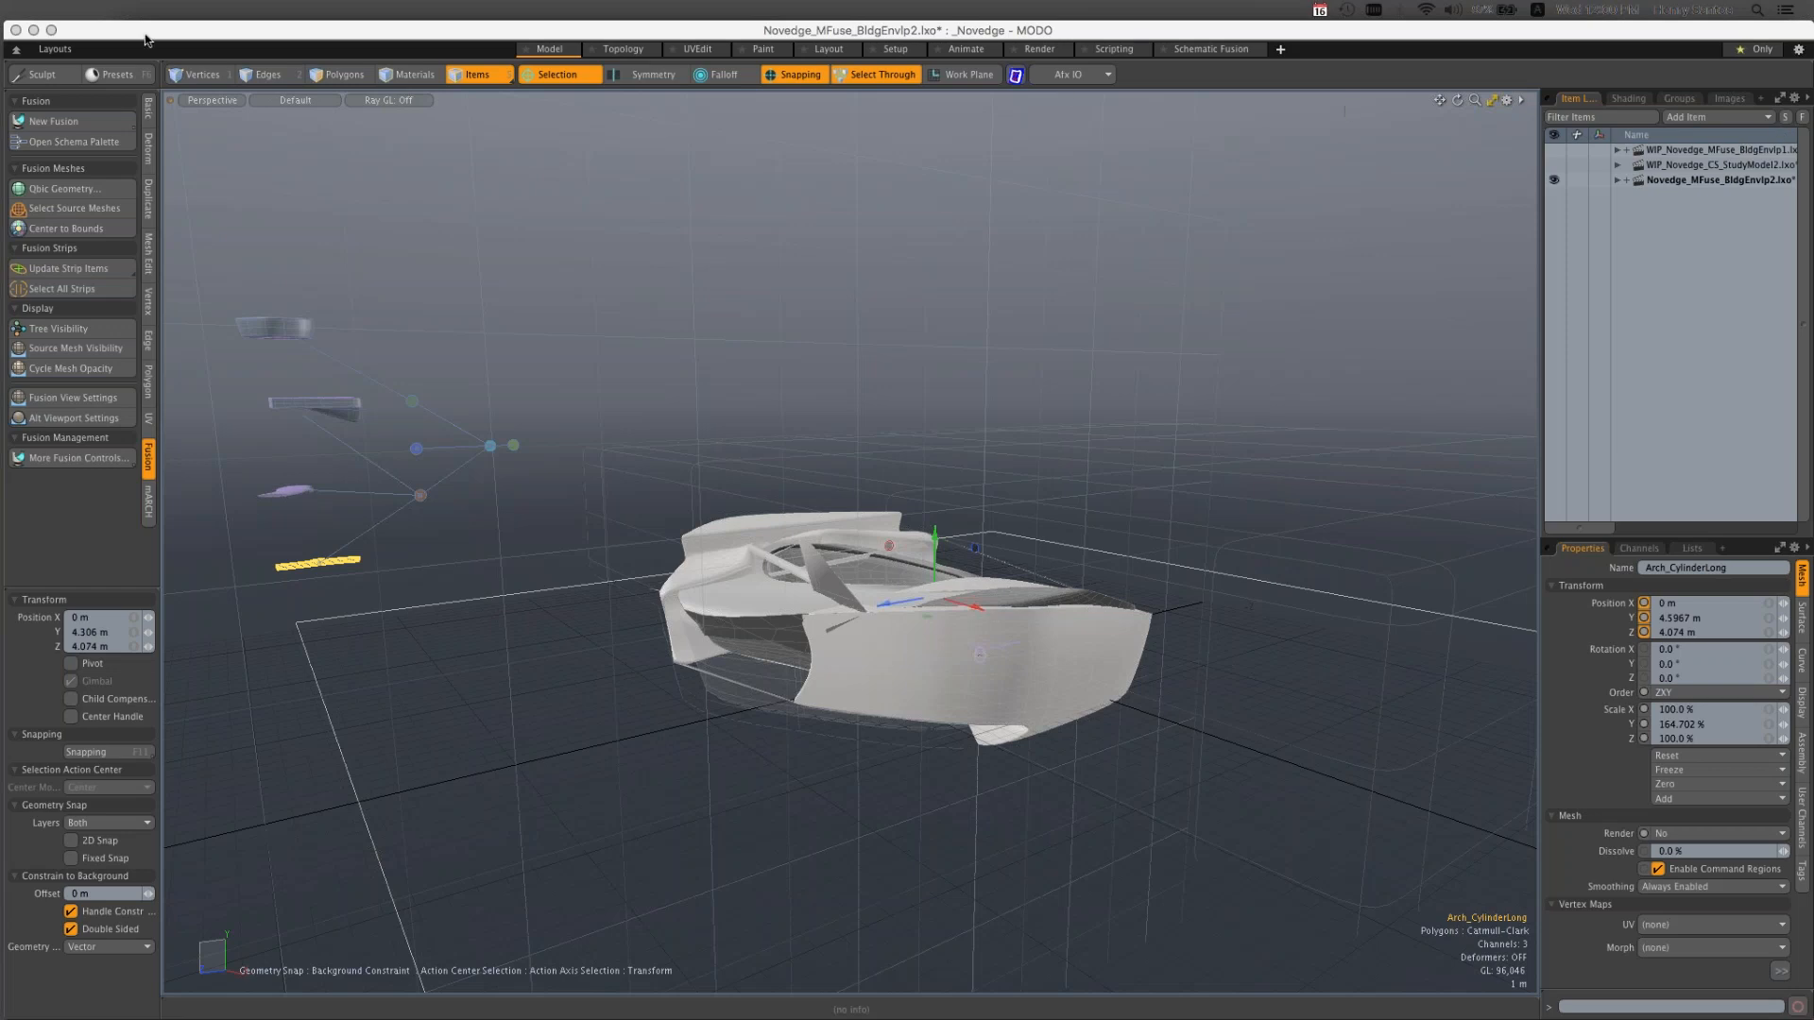
Step: Revert the Novedge_MFuse_BldgEnvlp2.lxo scene to its saved version, discarding the unsaved changes
mouse_move(151, 5)
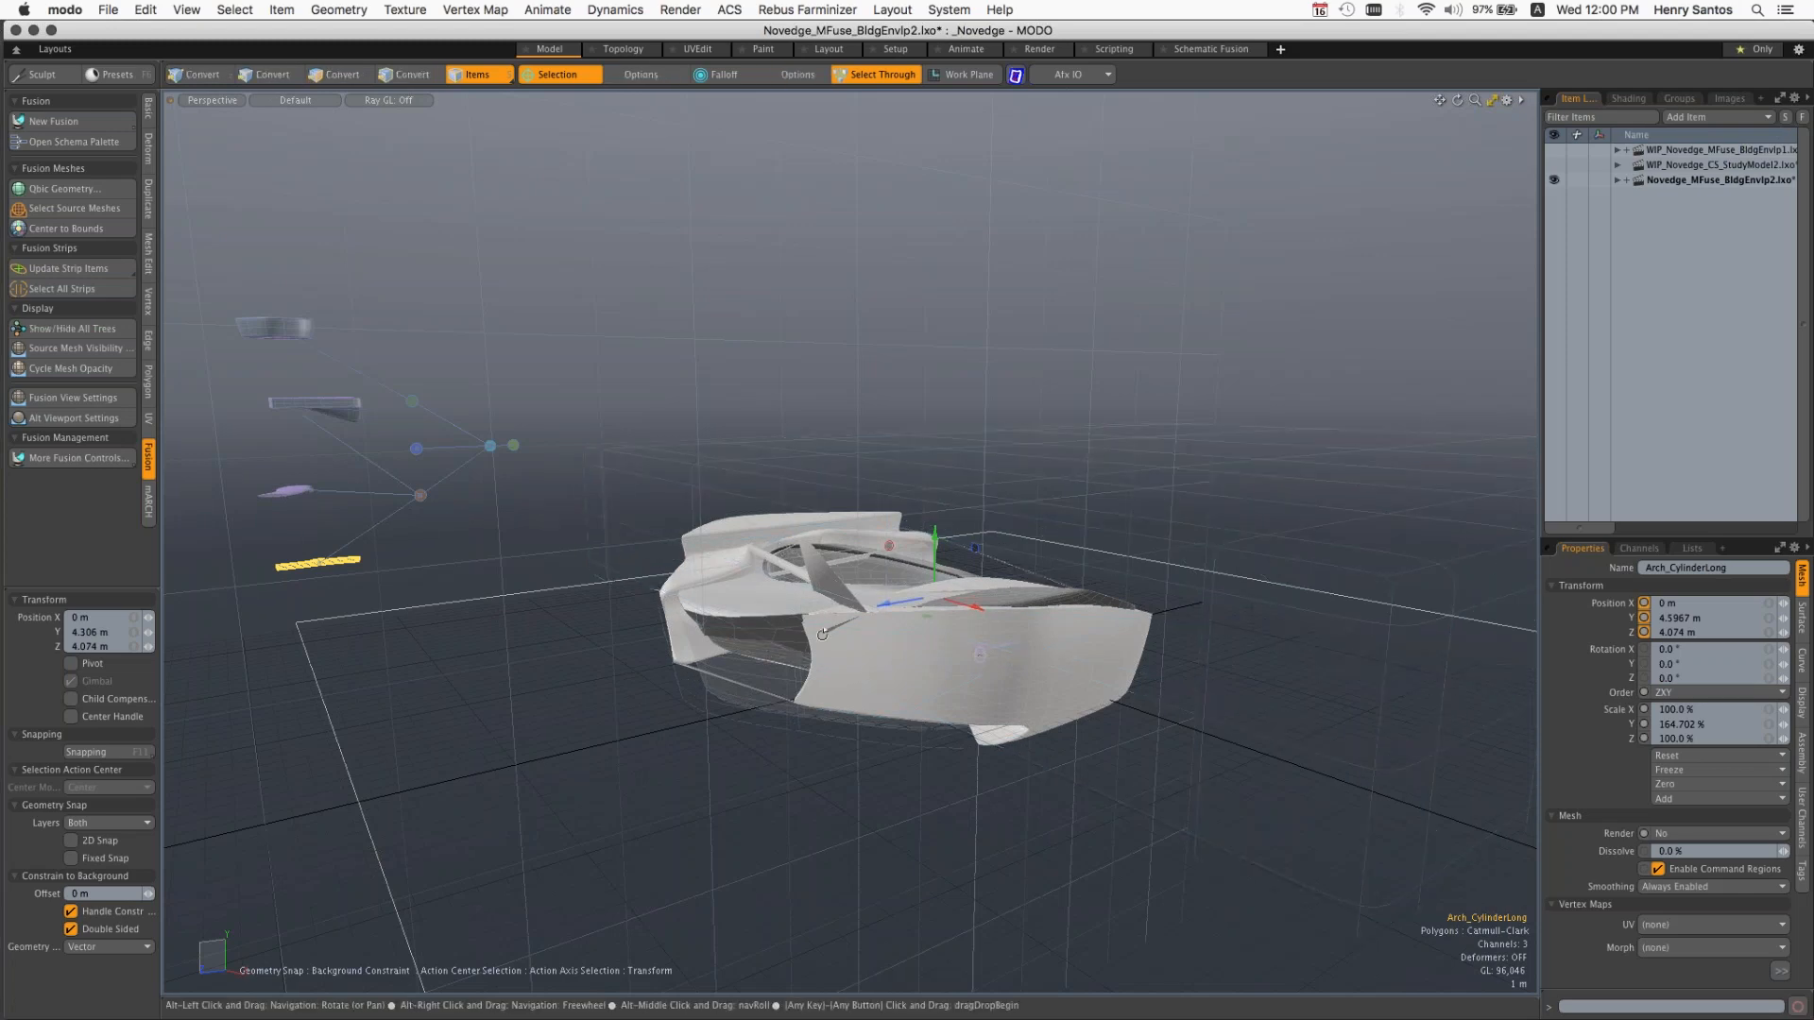
left_click_drag(822, 635, 911, 618, "alt")
left_click(108, 10)
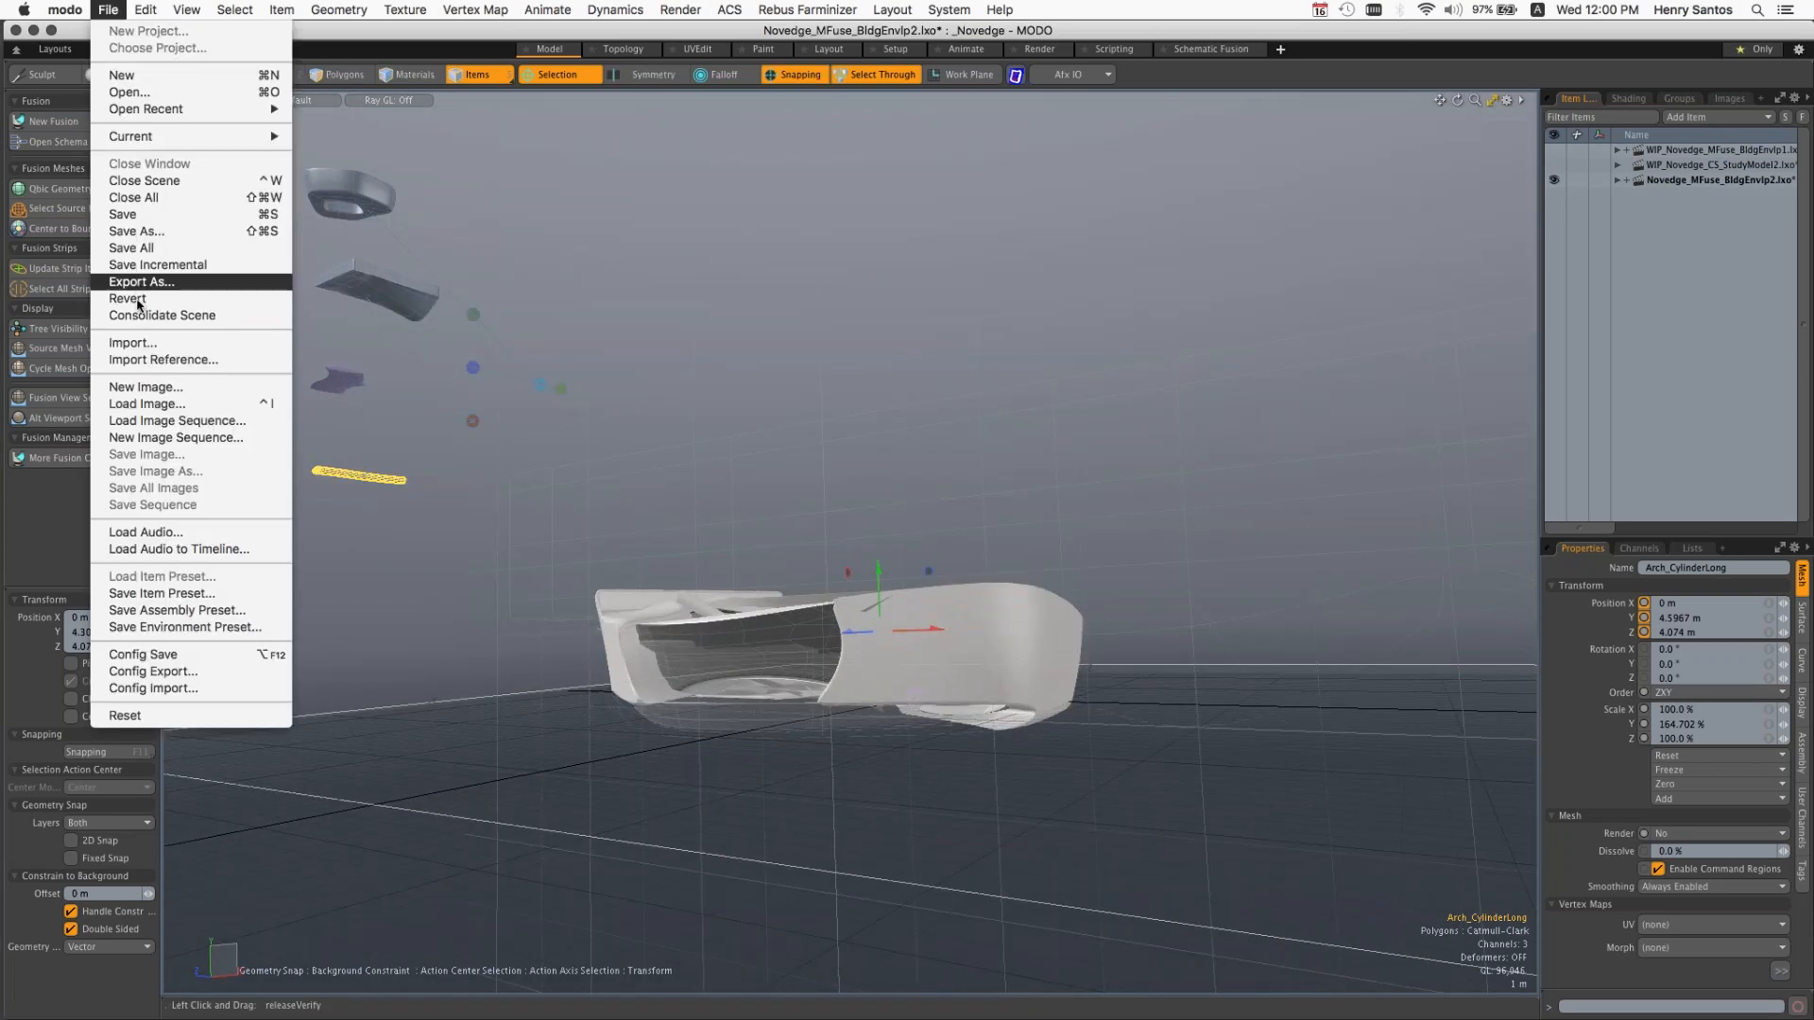
left_click(197, 302)
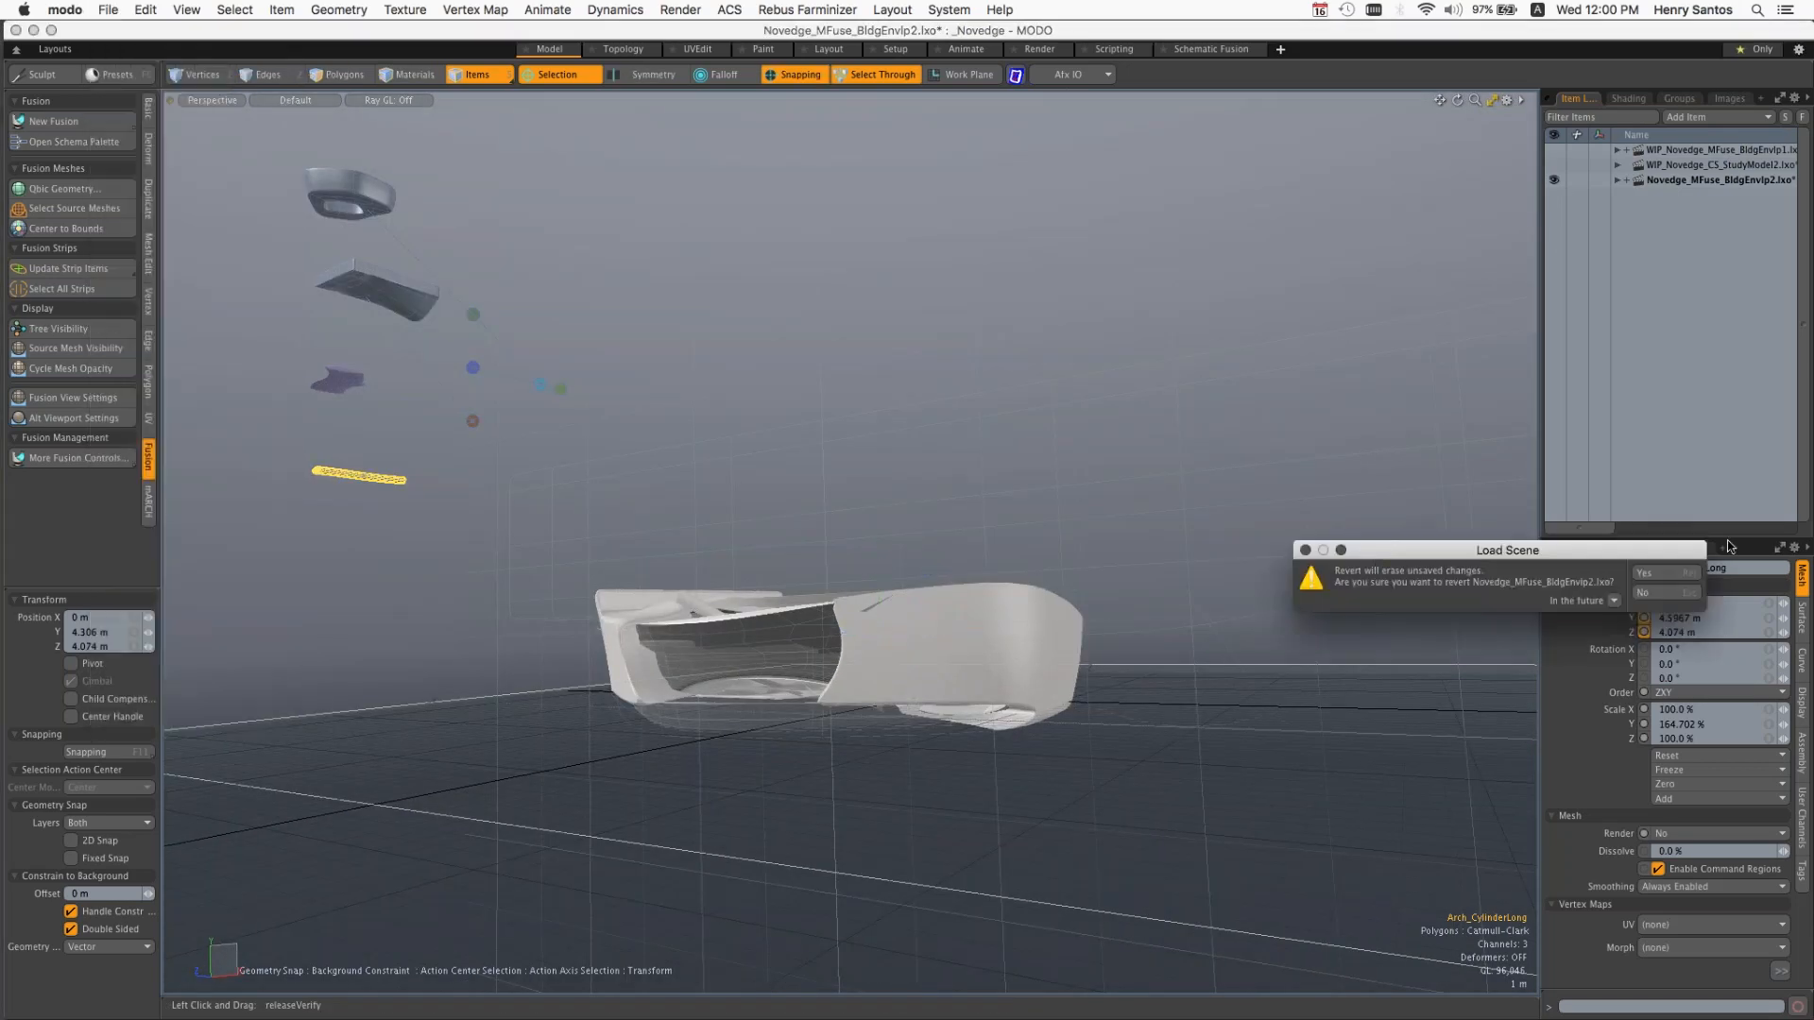
left_click(1661, 572)
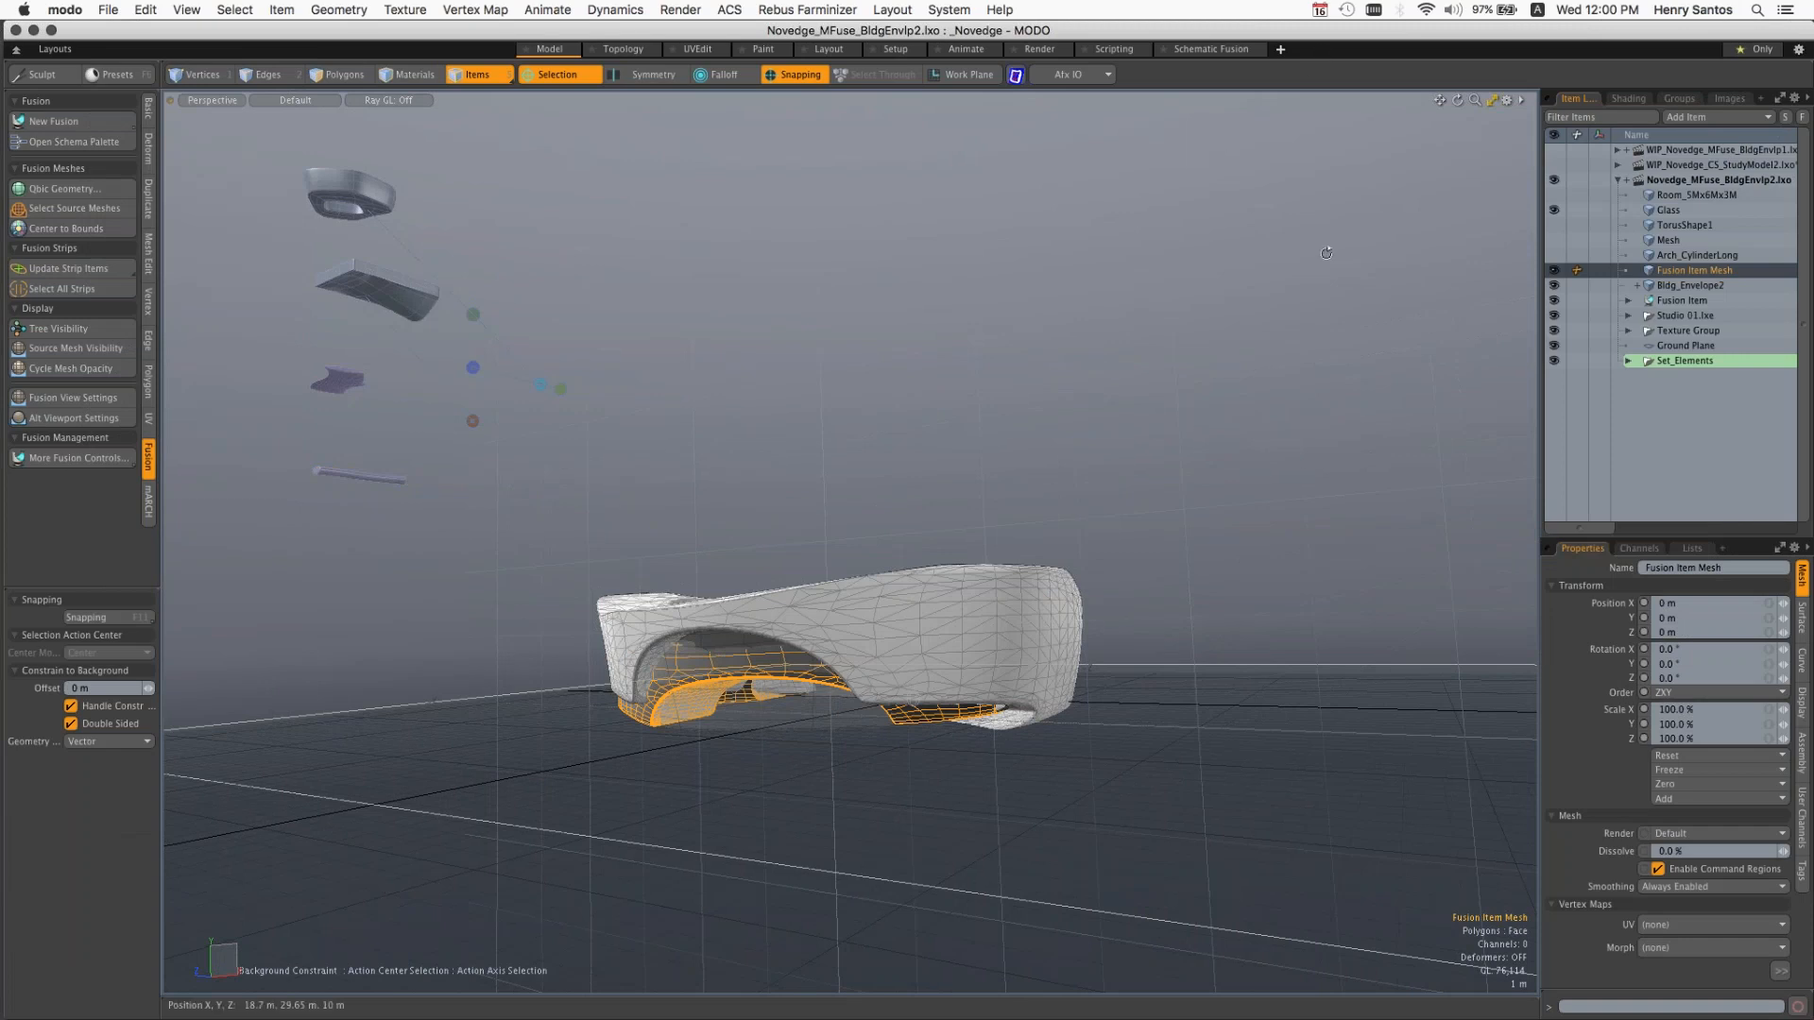
key("alt")
left_click_drag(1336, 258, 1084, 610, "alt")
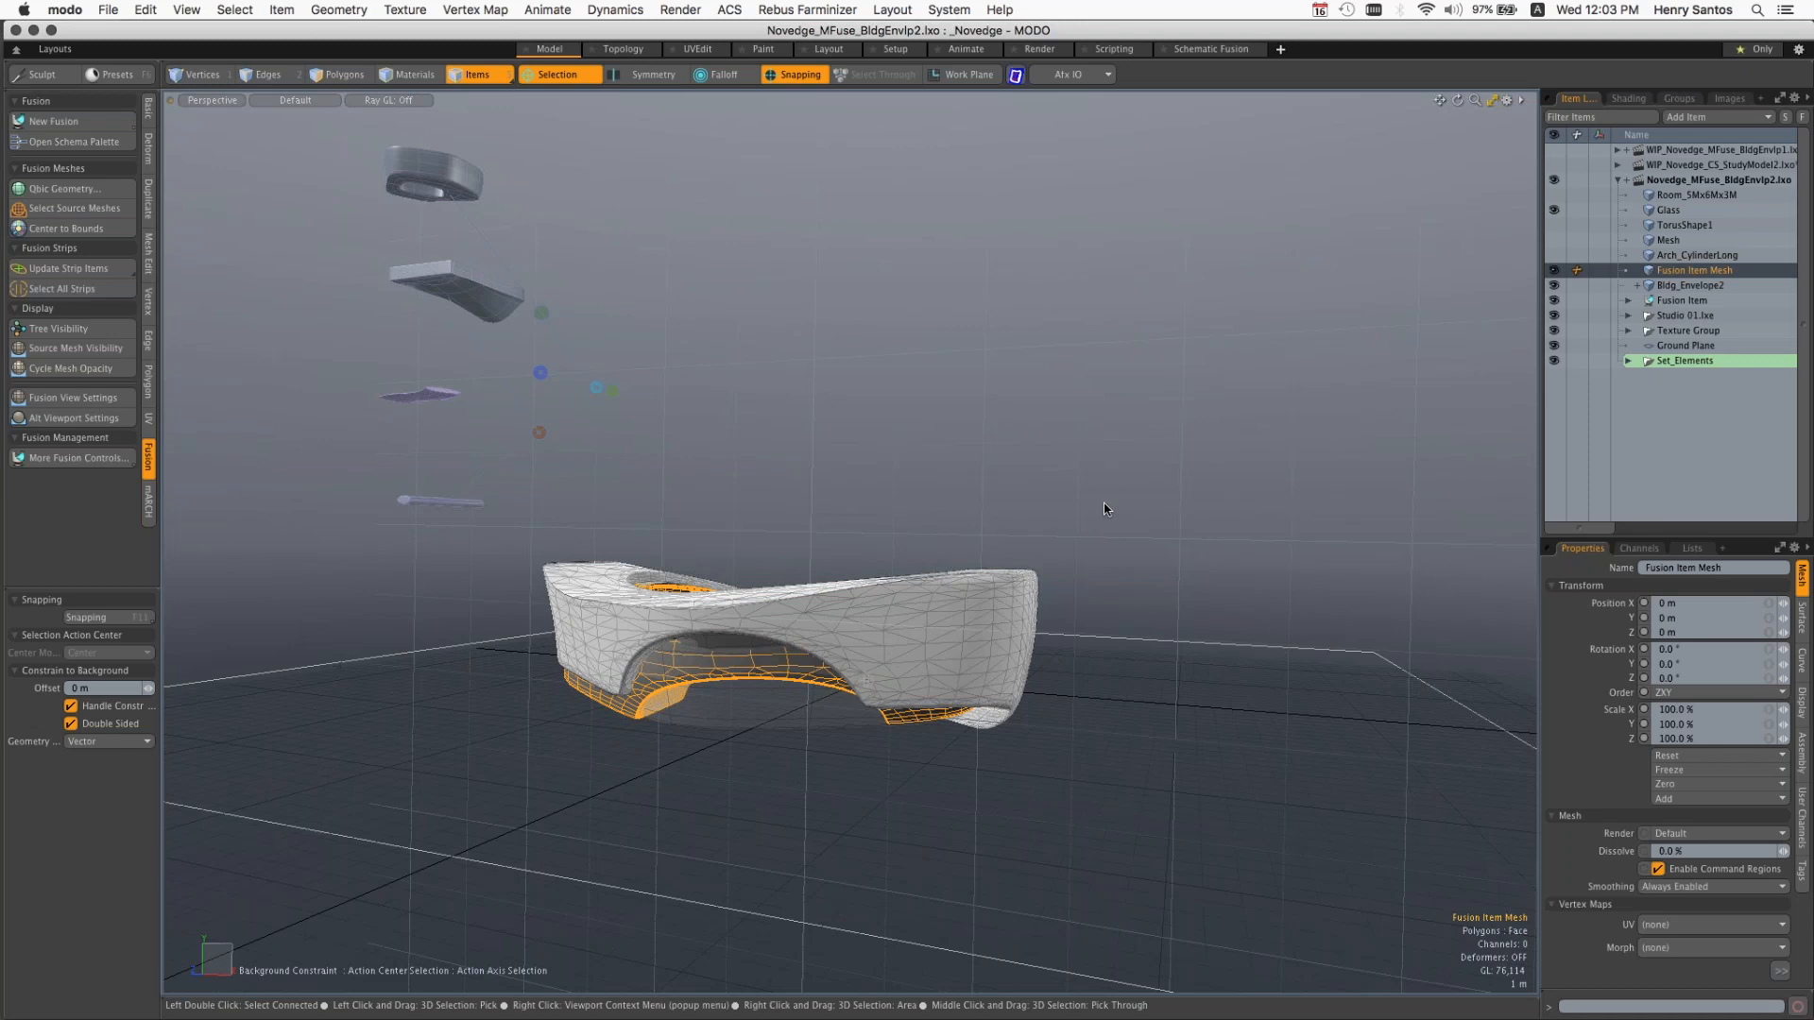
Step: Switch to the Reference folder in Finder and go back to its first image
mouse_move(4, 200)
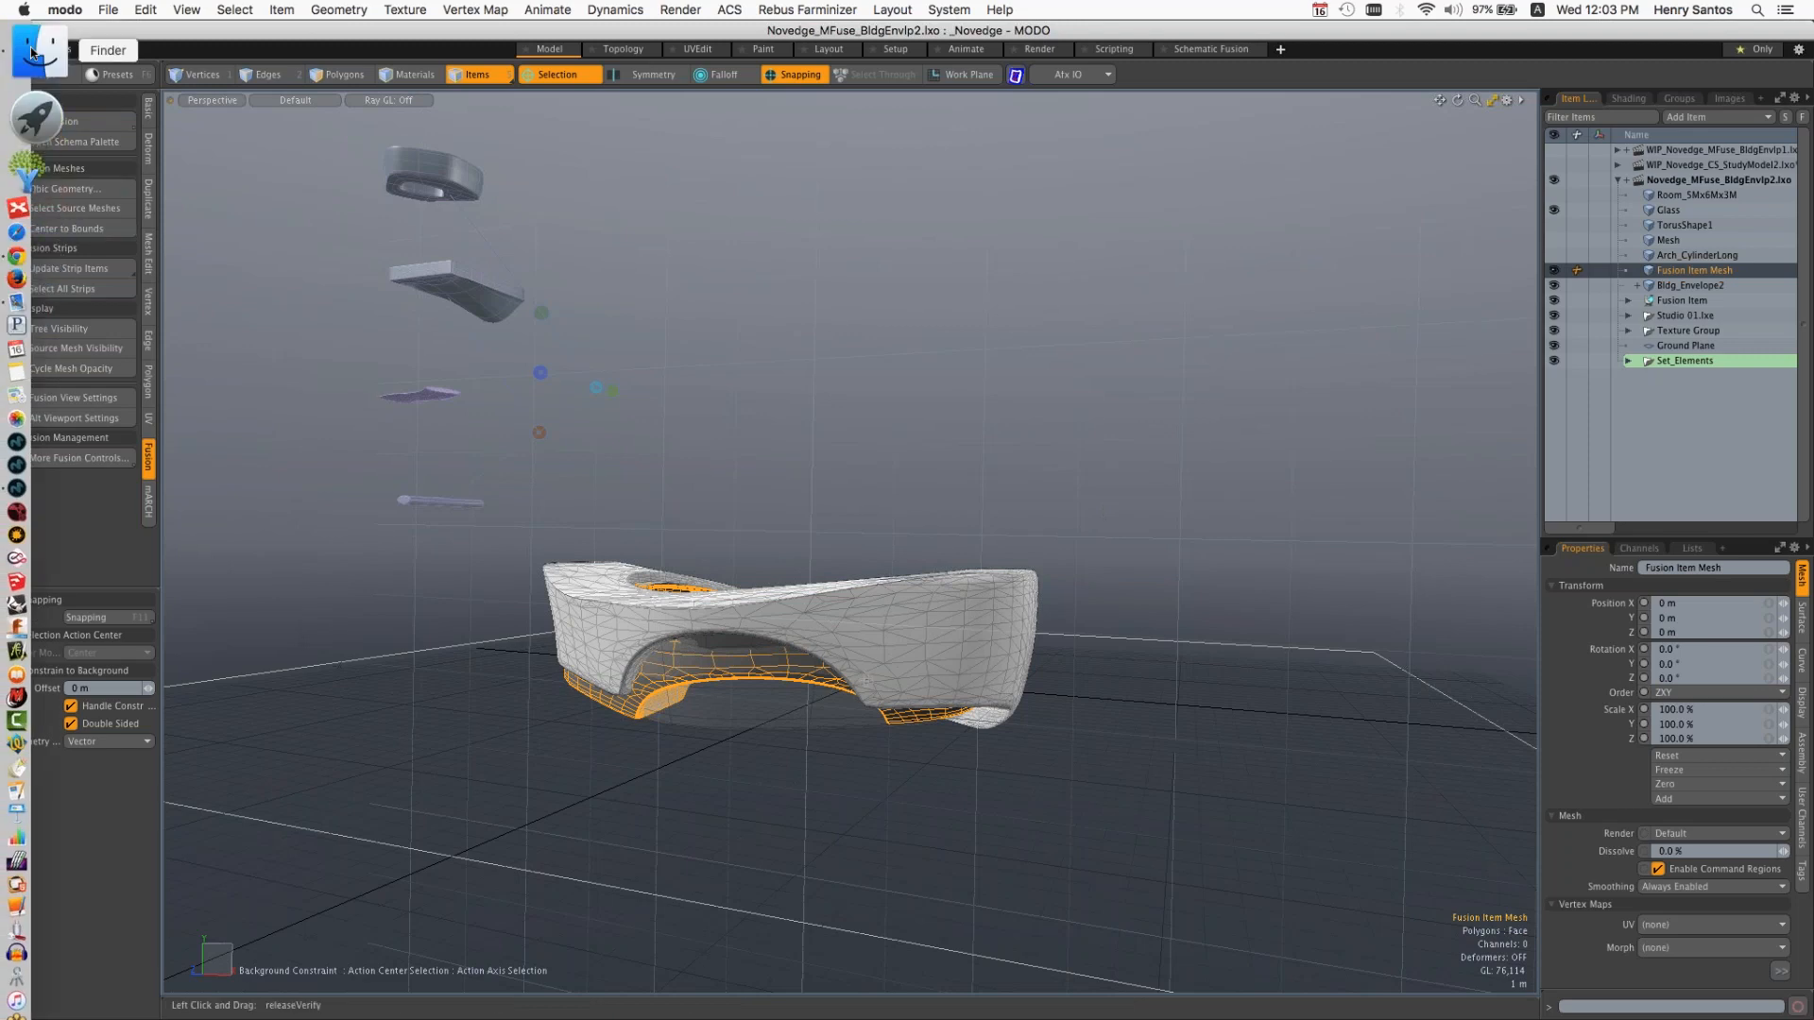
left_click(31, 52)
key("super+w")
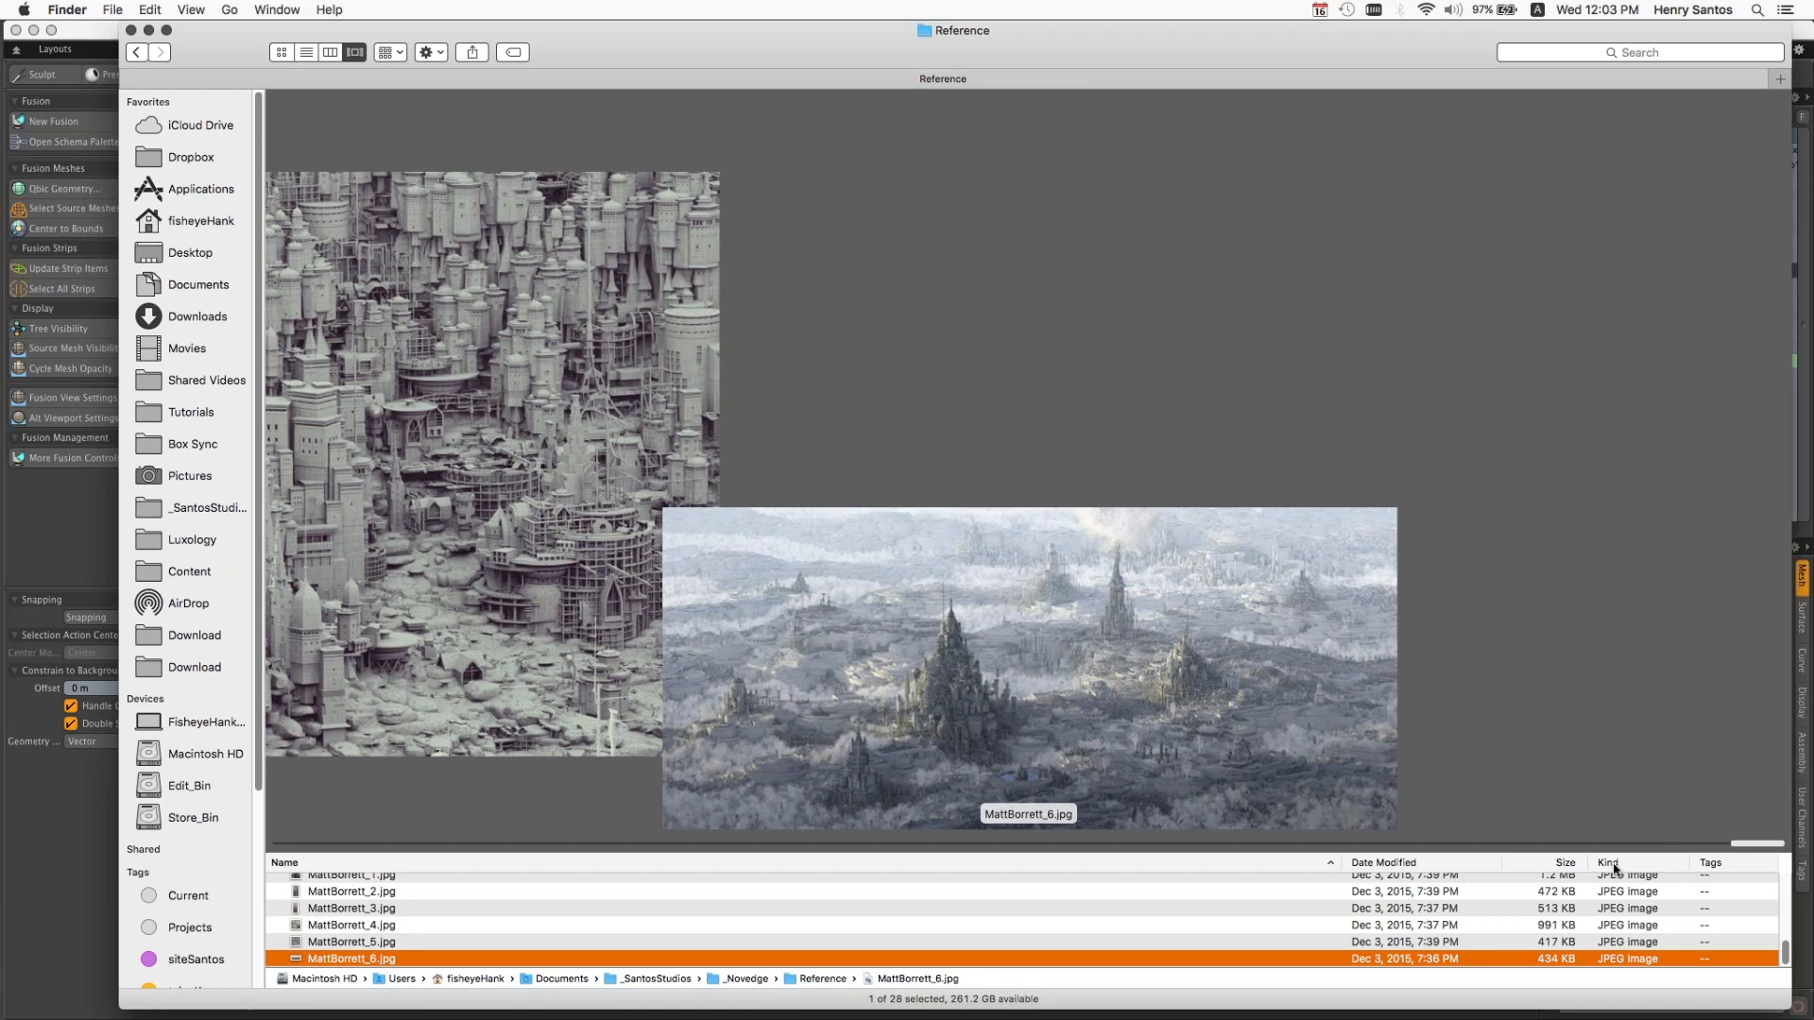
left_click_drag(1607, 843, 294, 848)
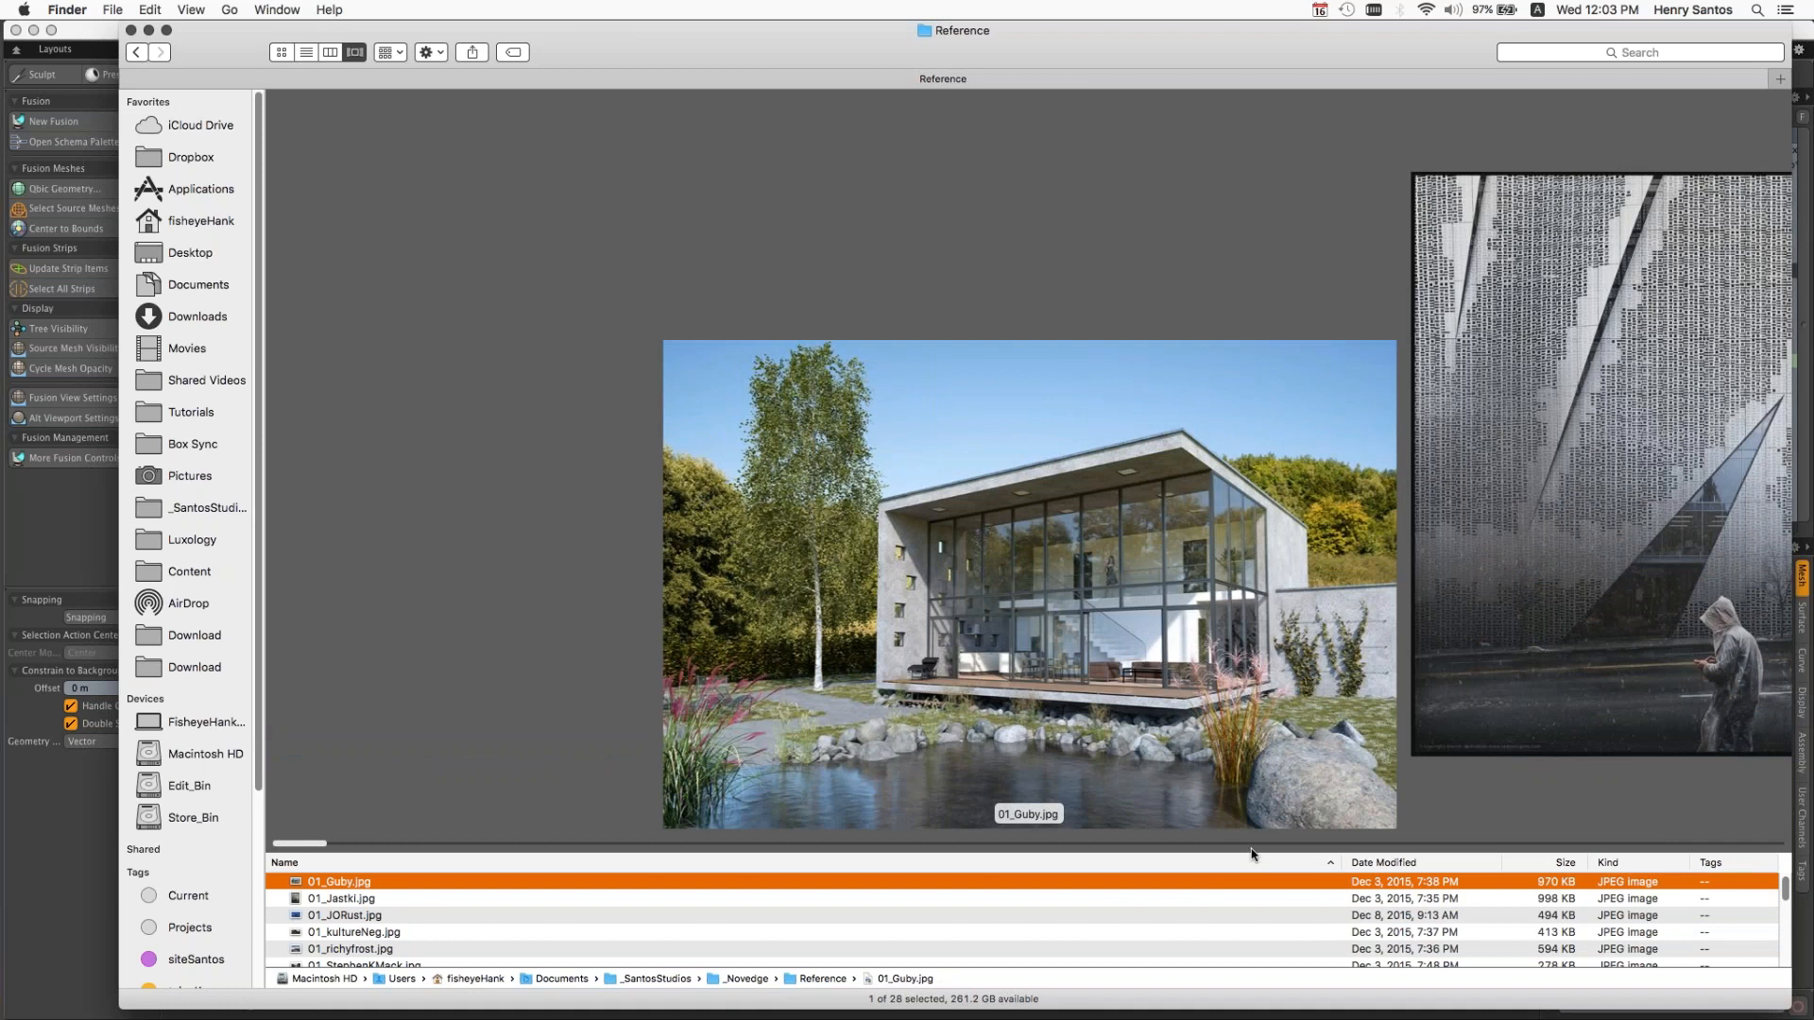
Step: Page through the reference images one by one, examining the facade, house, campus and cityscape renders
key("Down")
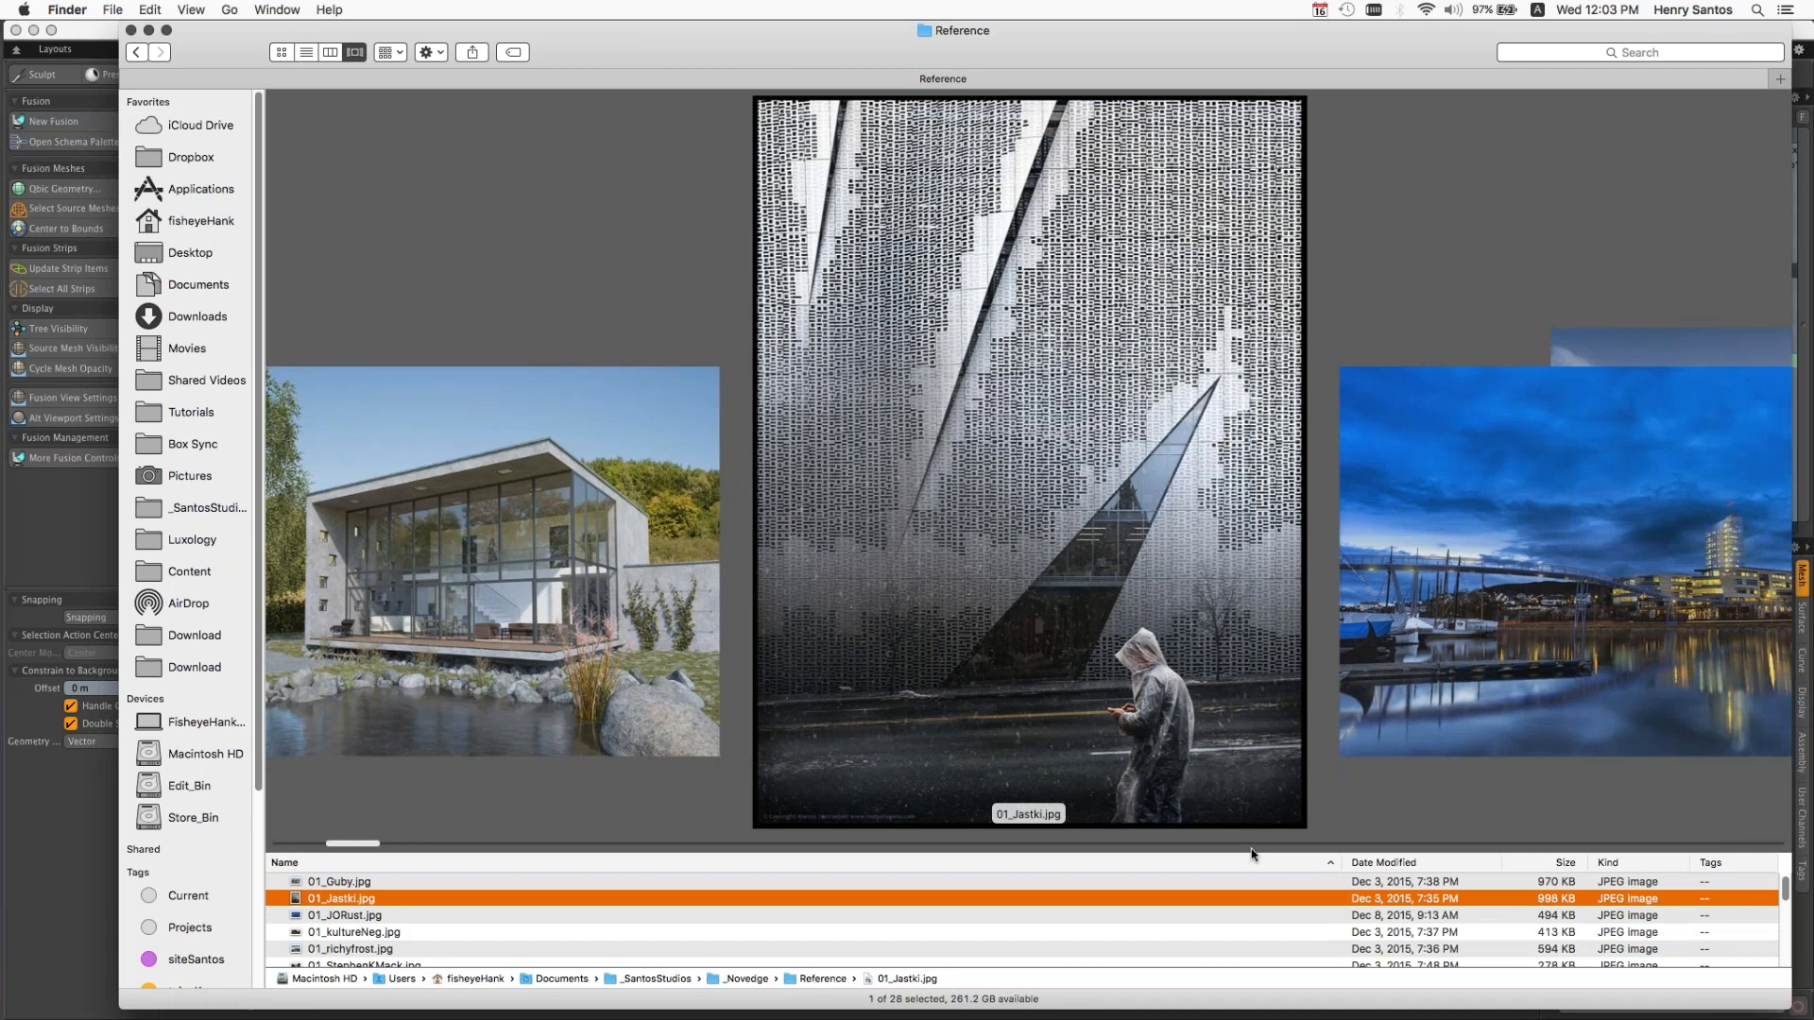
key("Down")
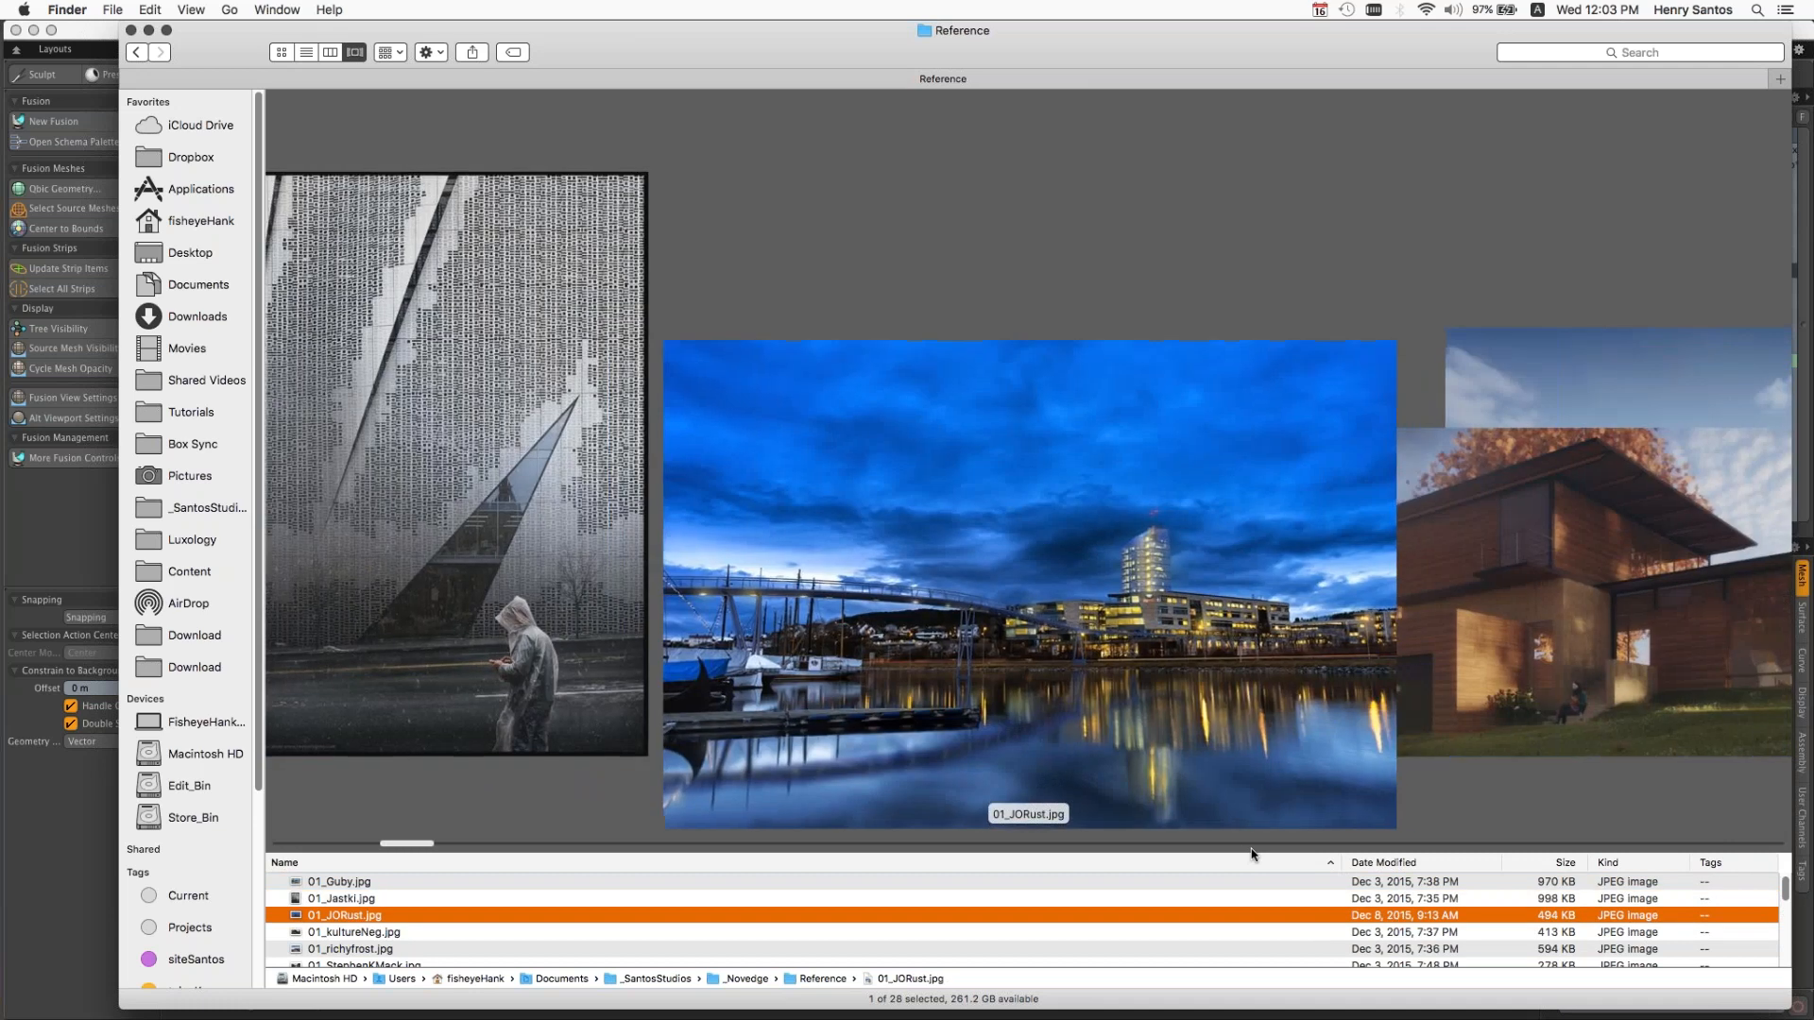
key("Down")
key("Down")
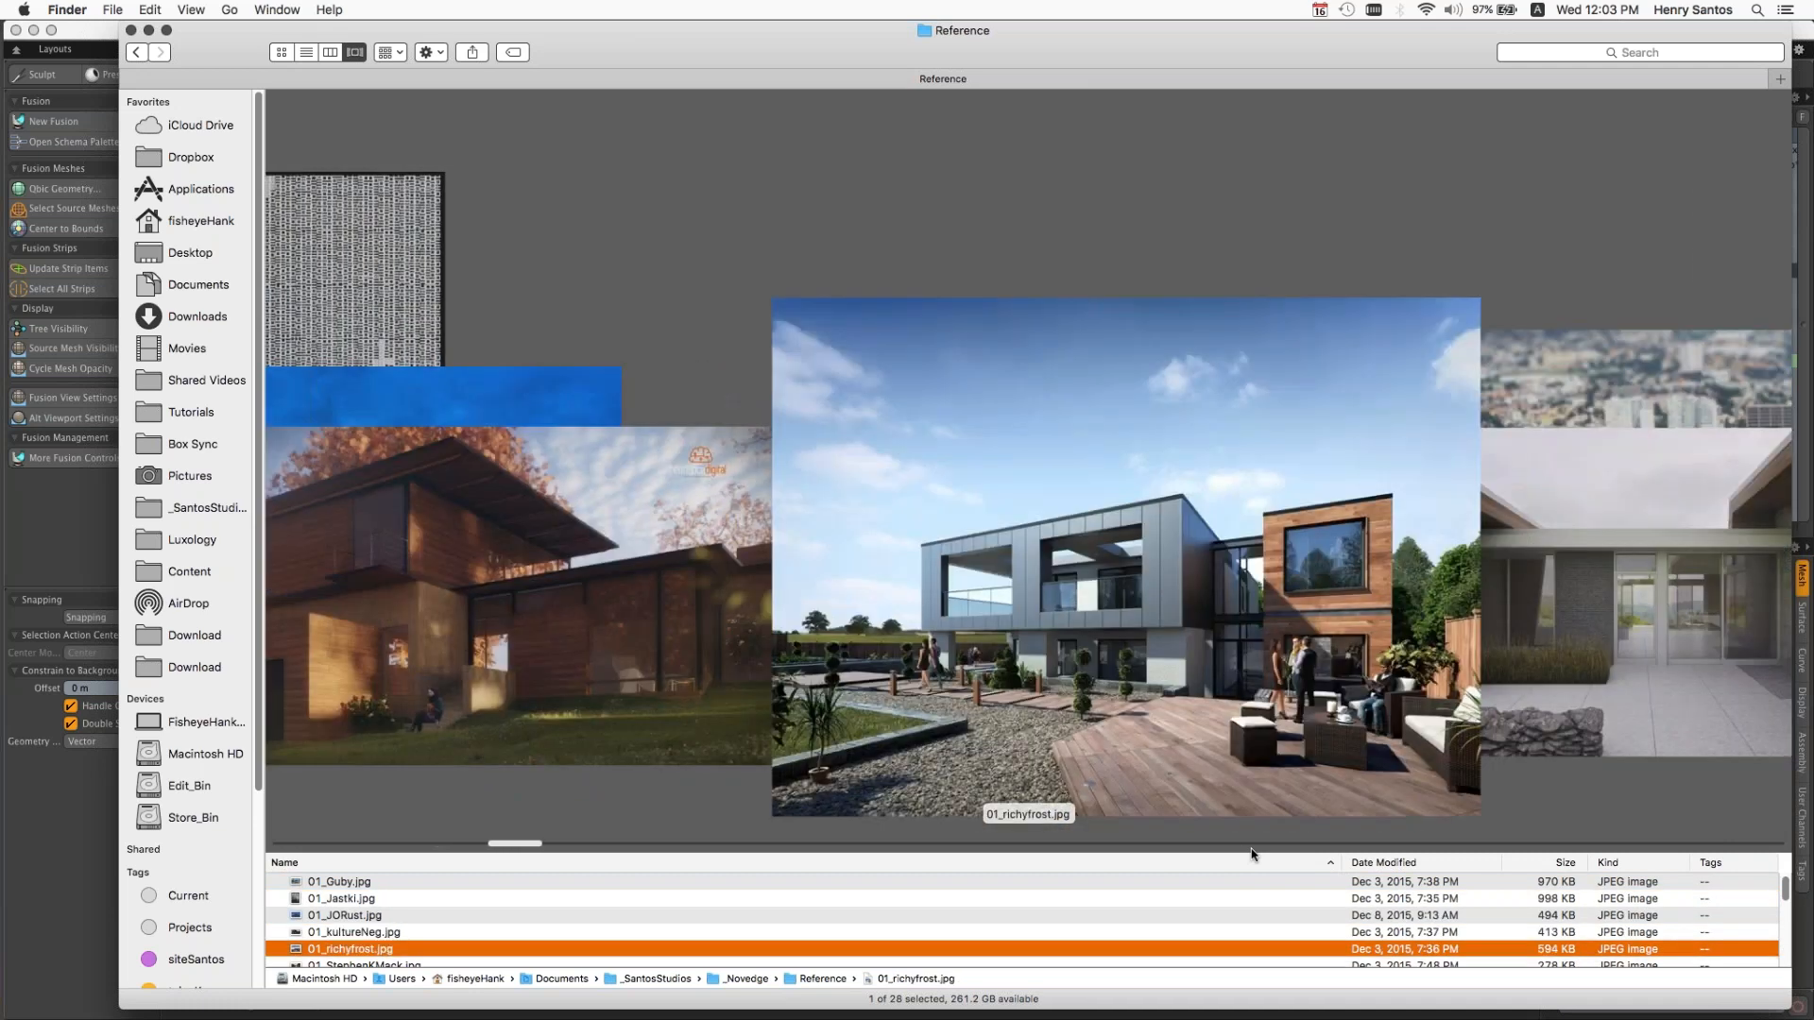
key("Down")
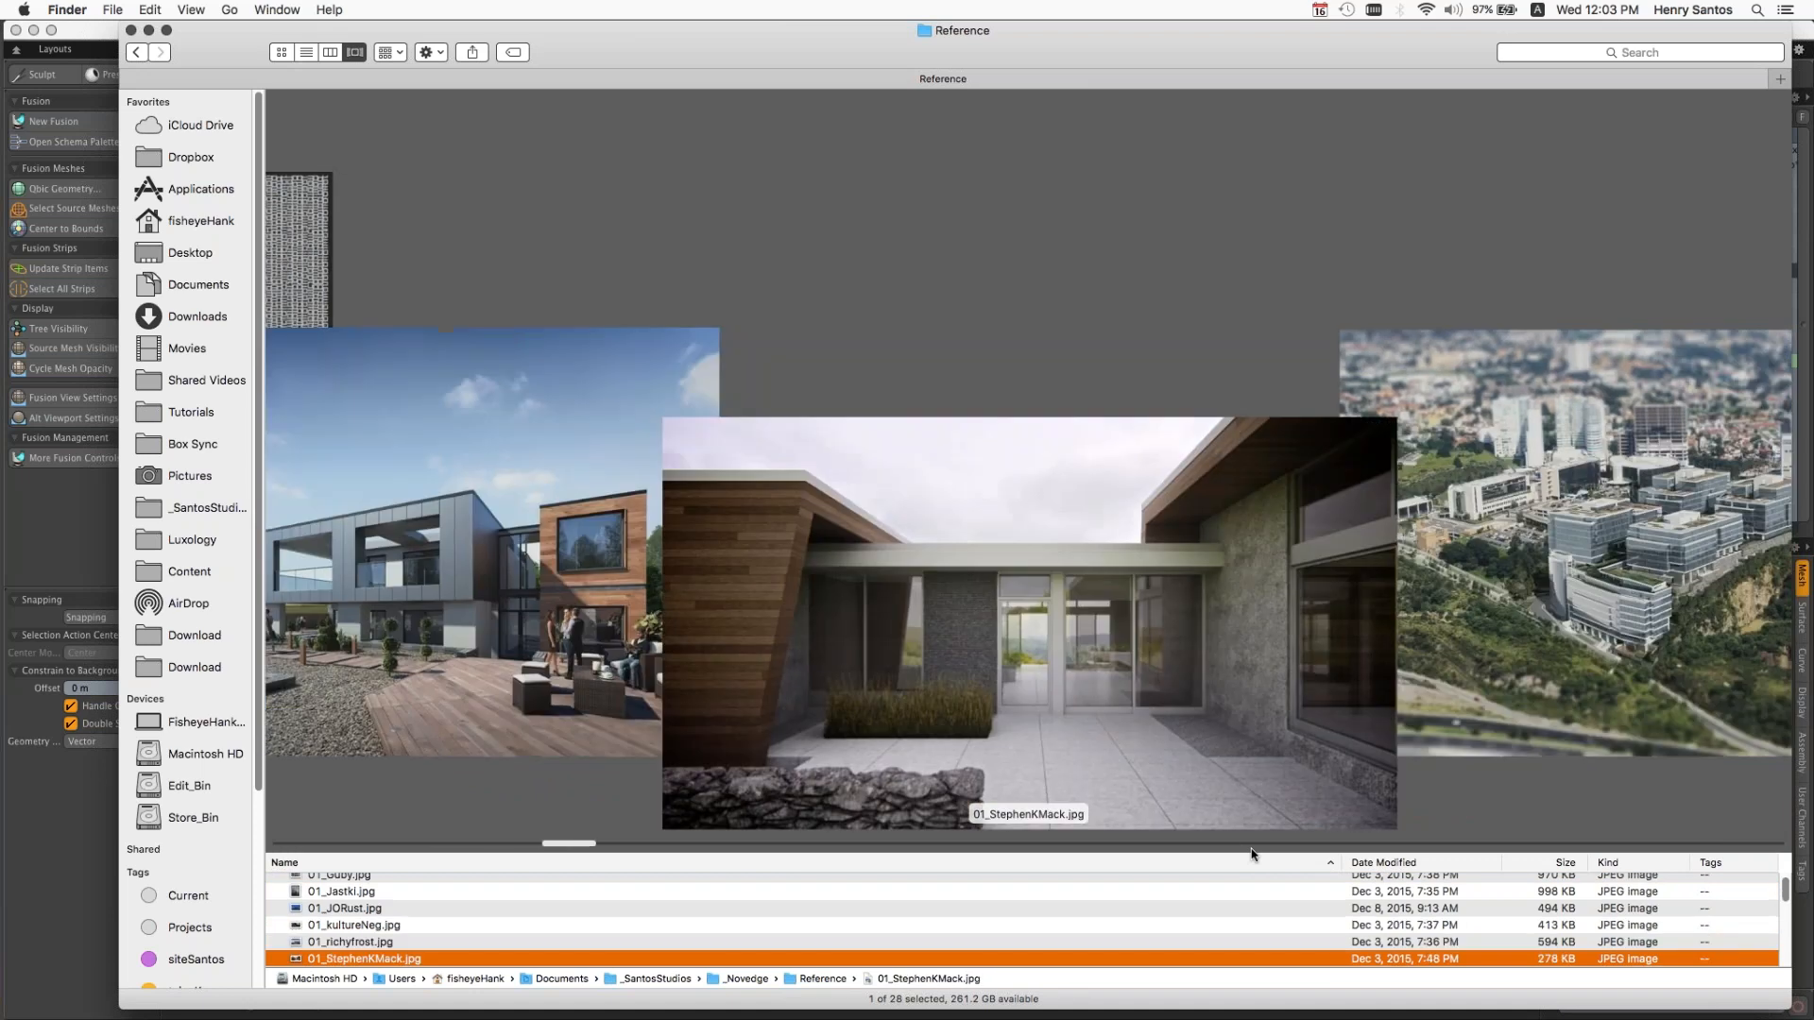
key("Down")
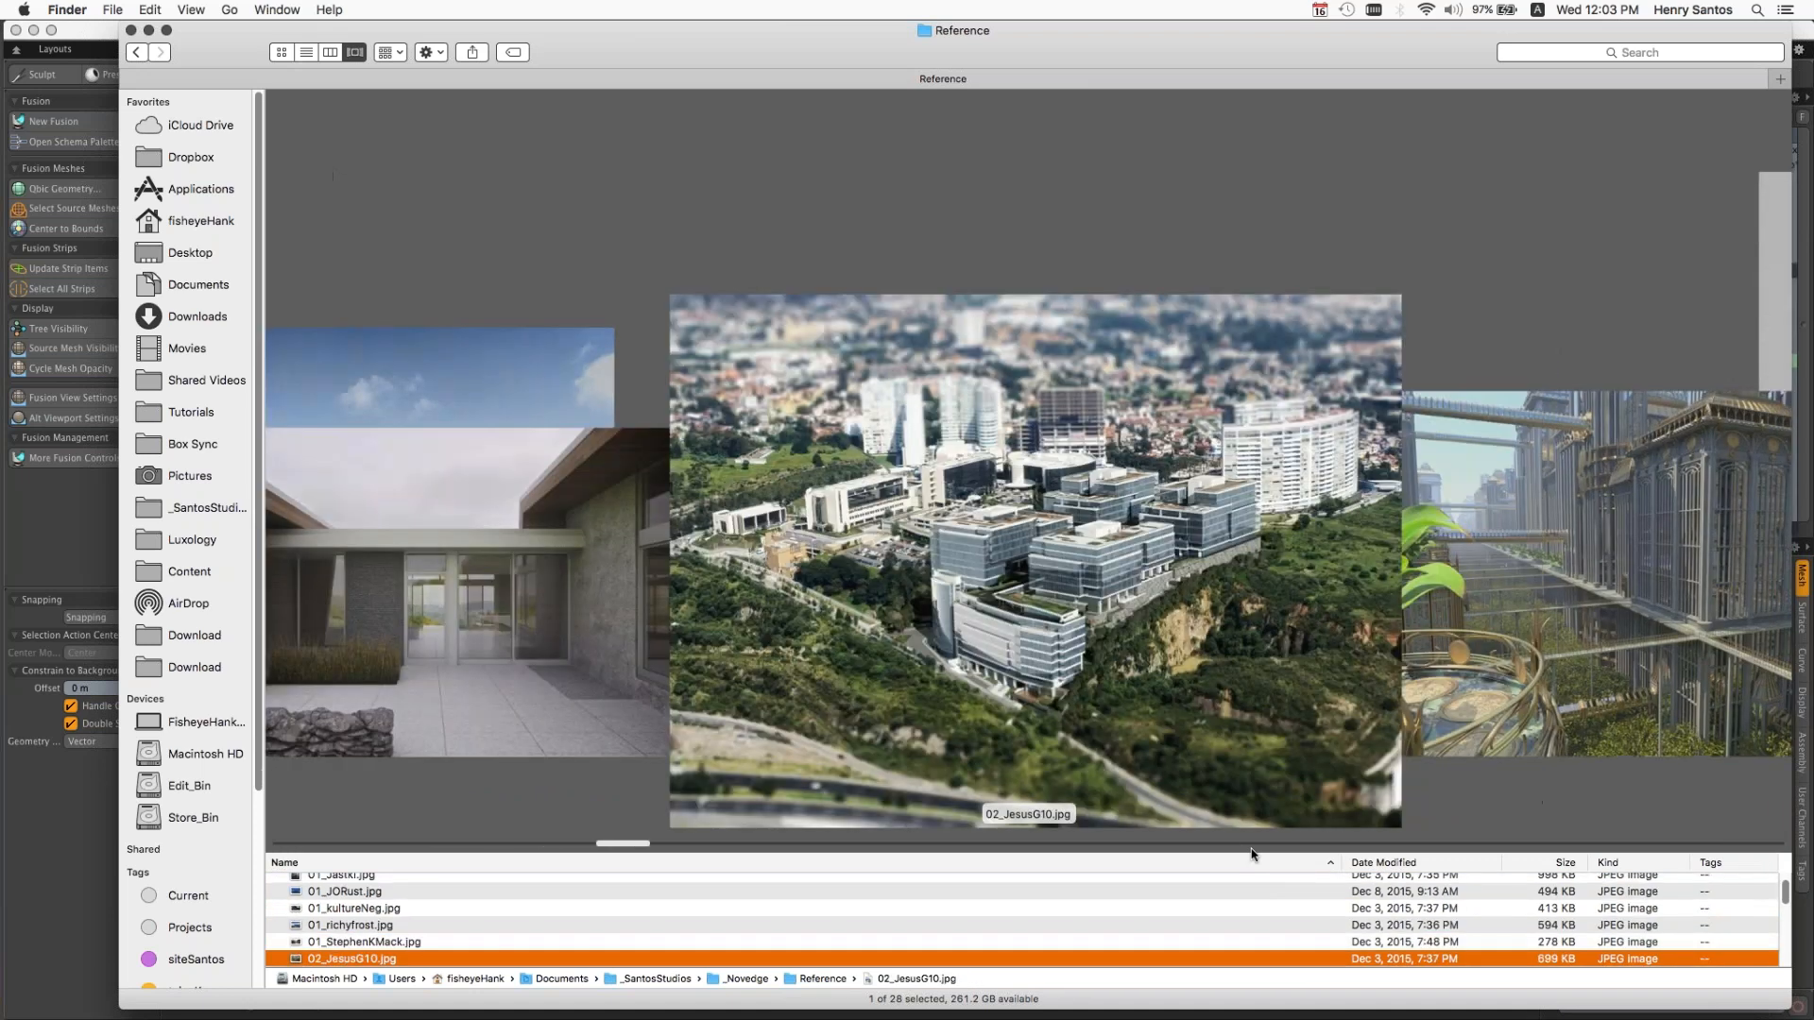
key("Down")
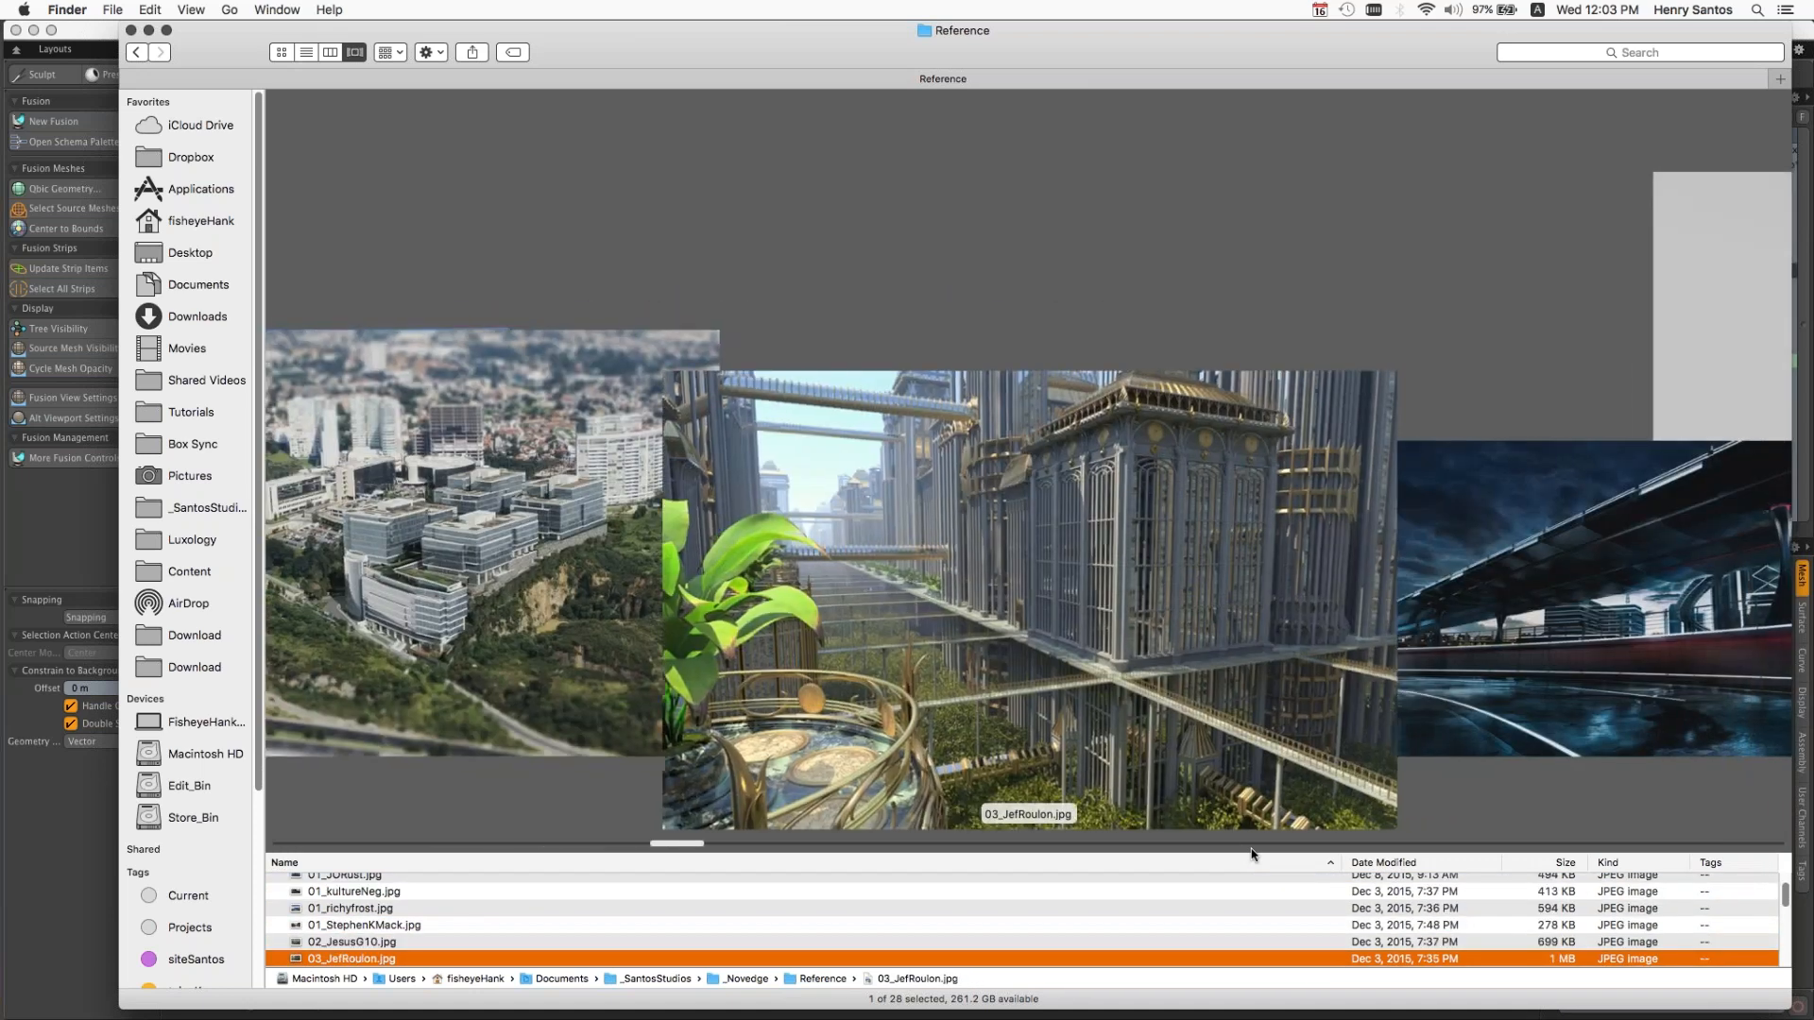
key("Down")
Step: Examine the remaining reference renders in turn, from the twisted tower and miniature town to the island buildings, and leave Finder
key("Down")
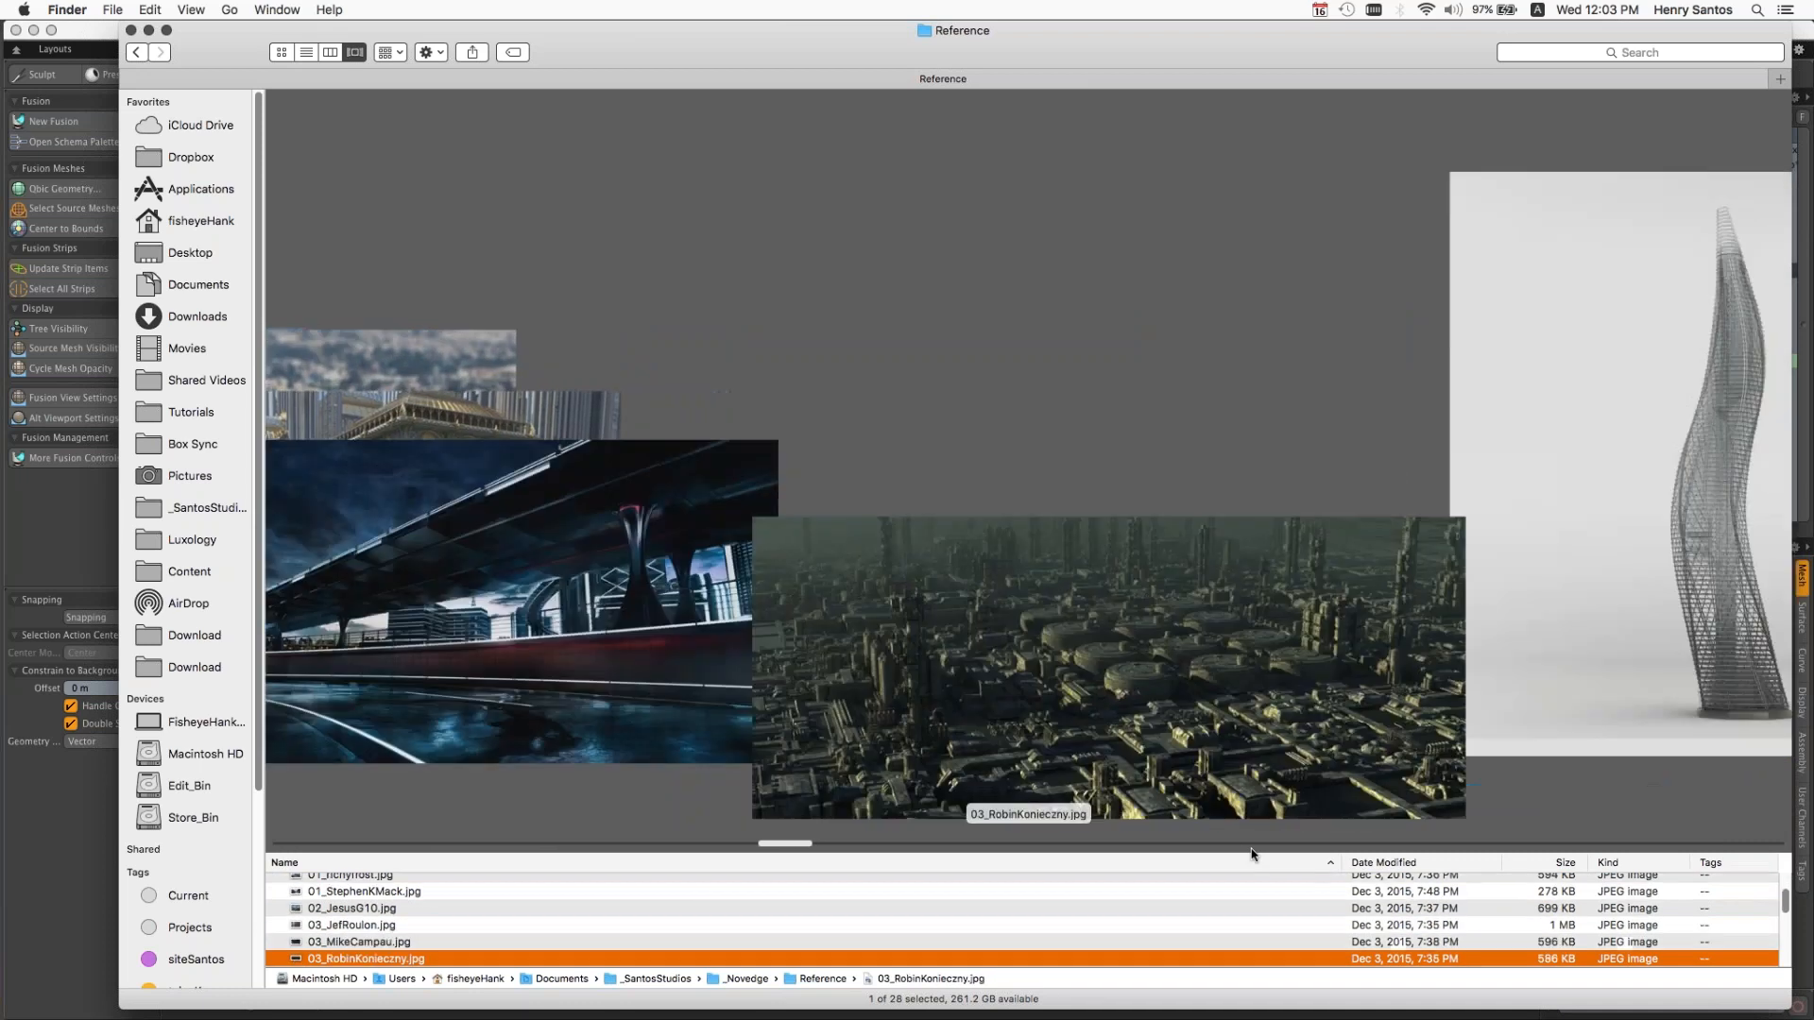
key("Down")
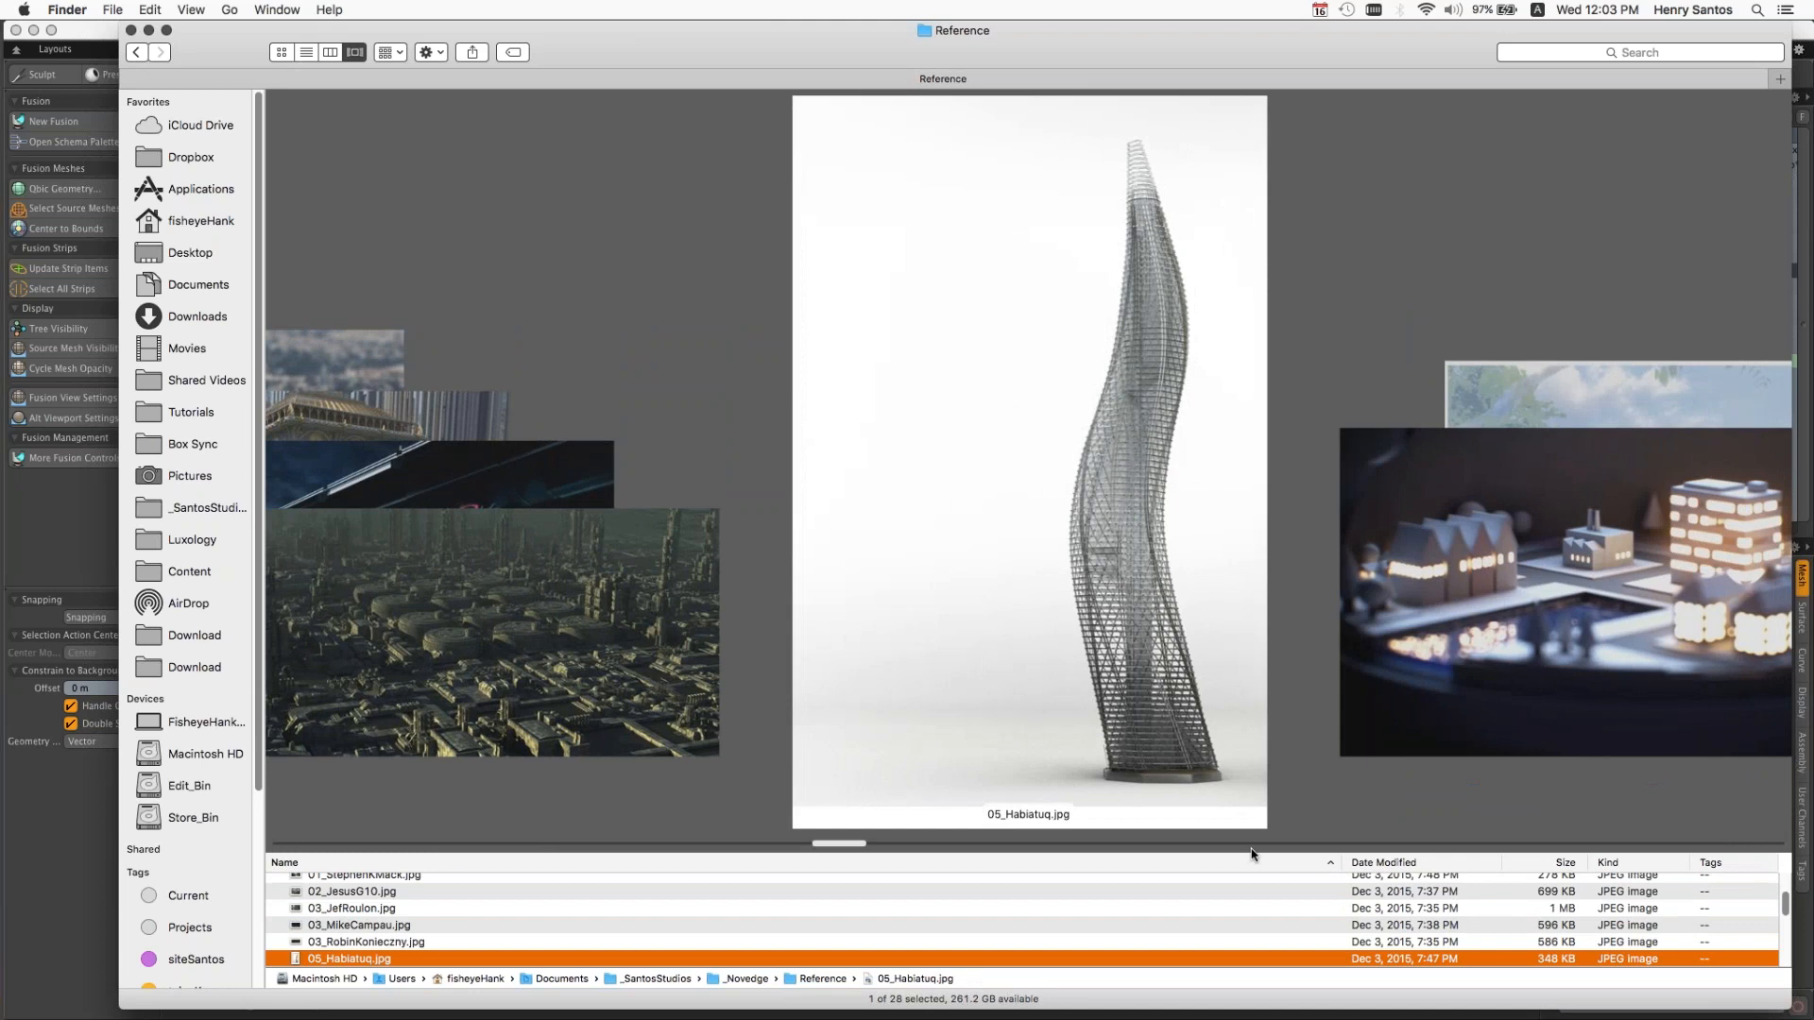
key("Down")
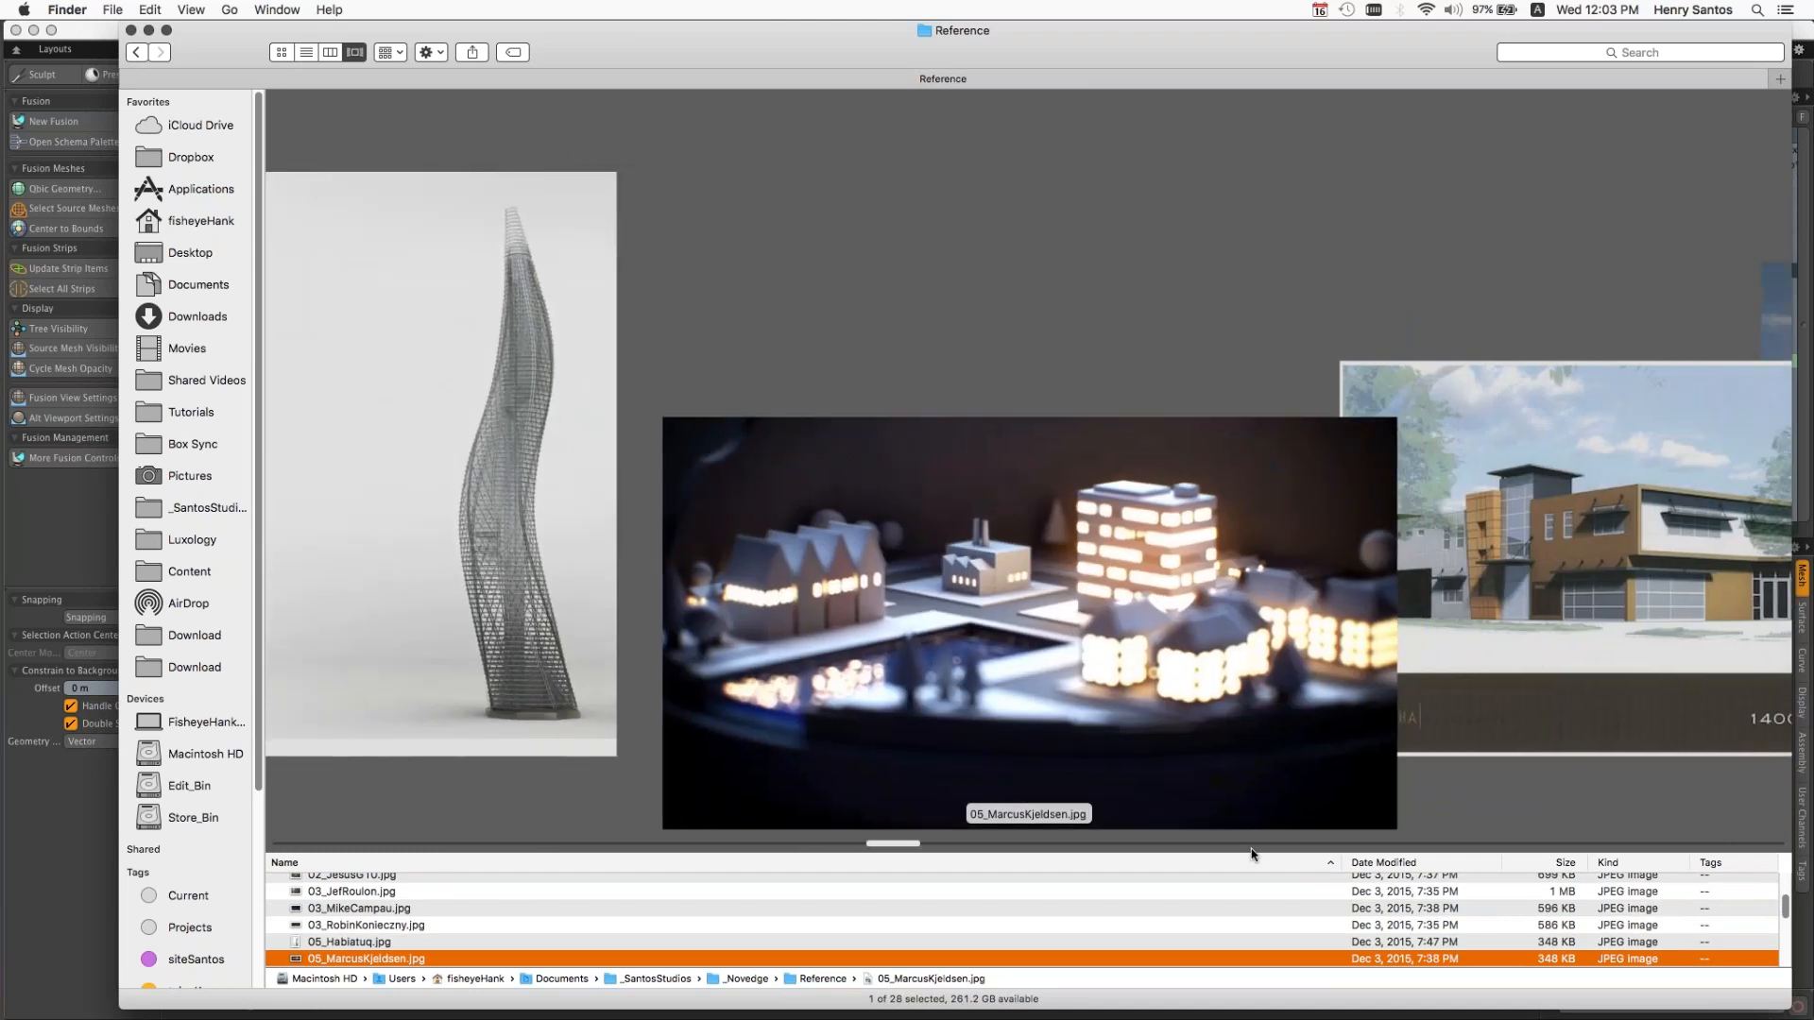
key("Down")
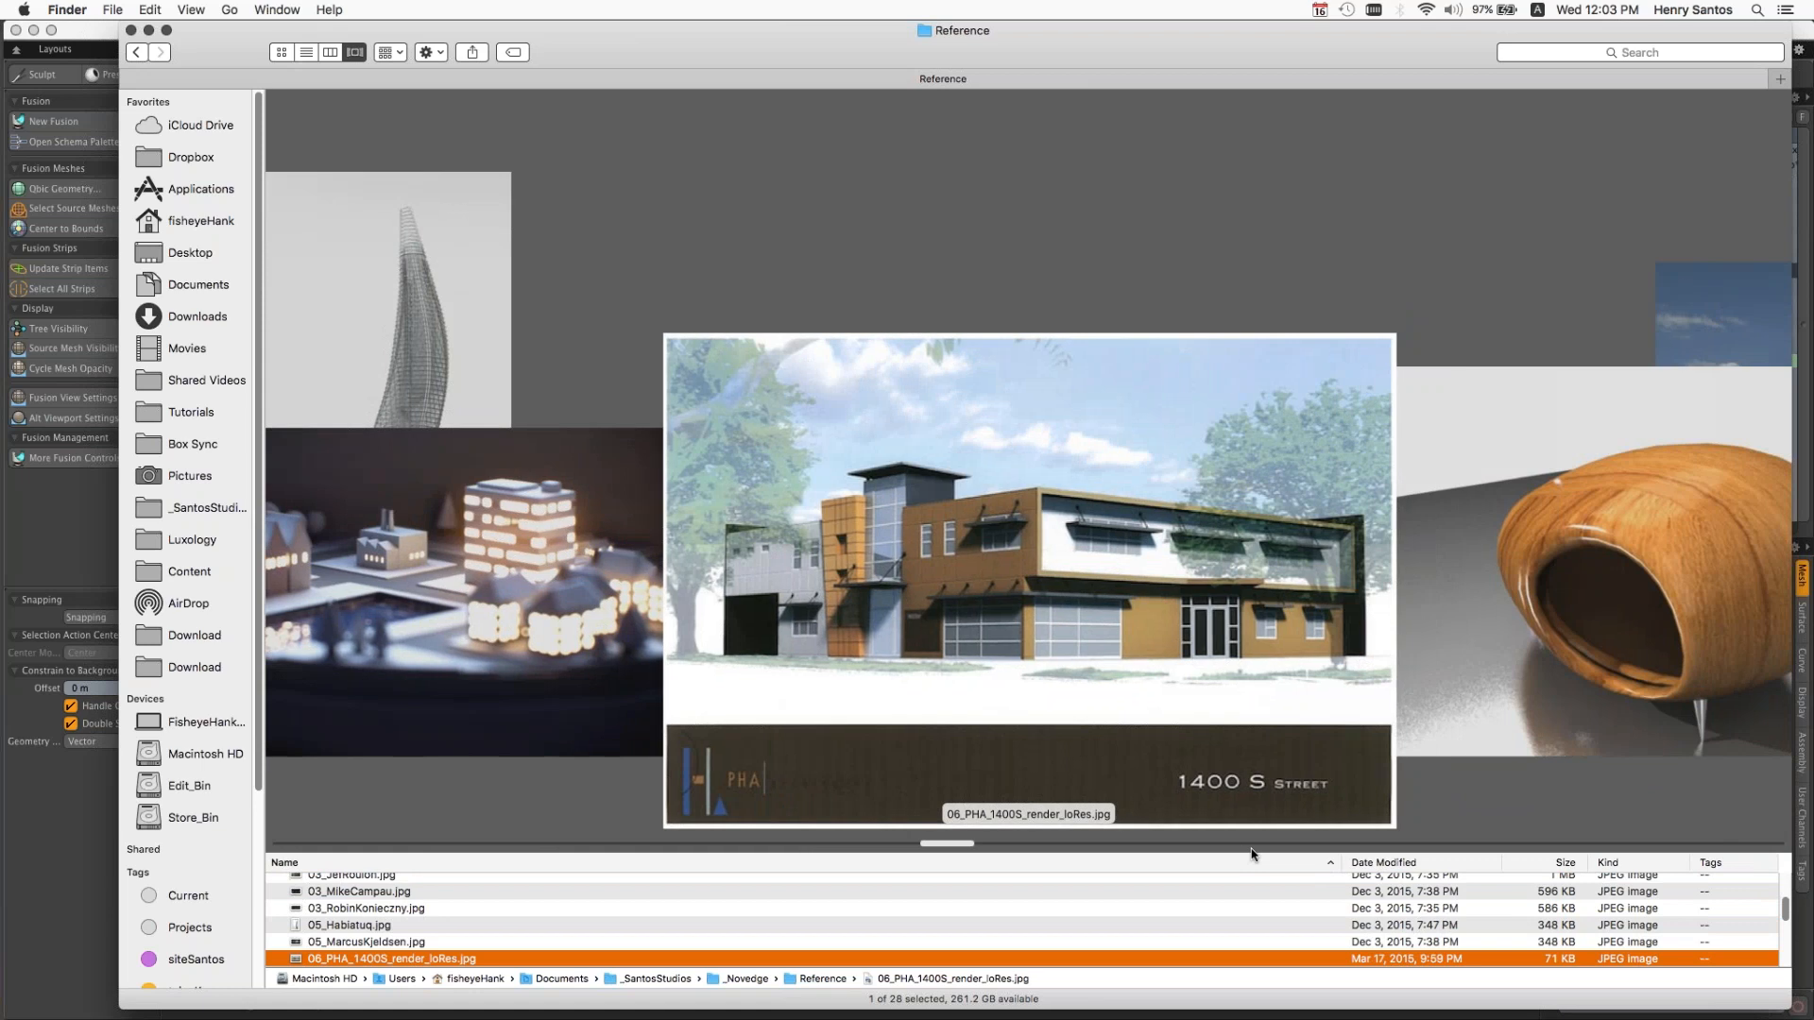
key("Down")
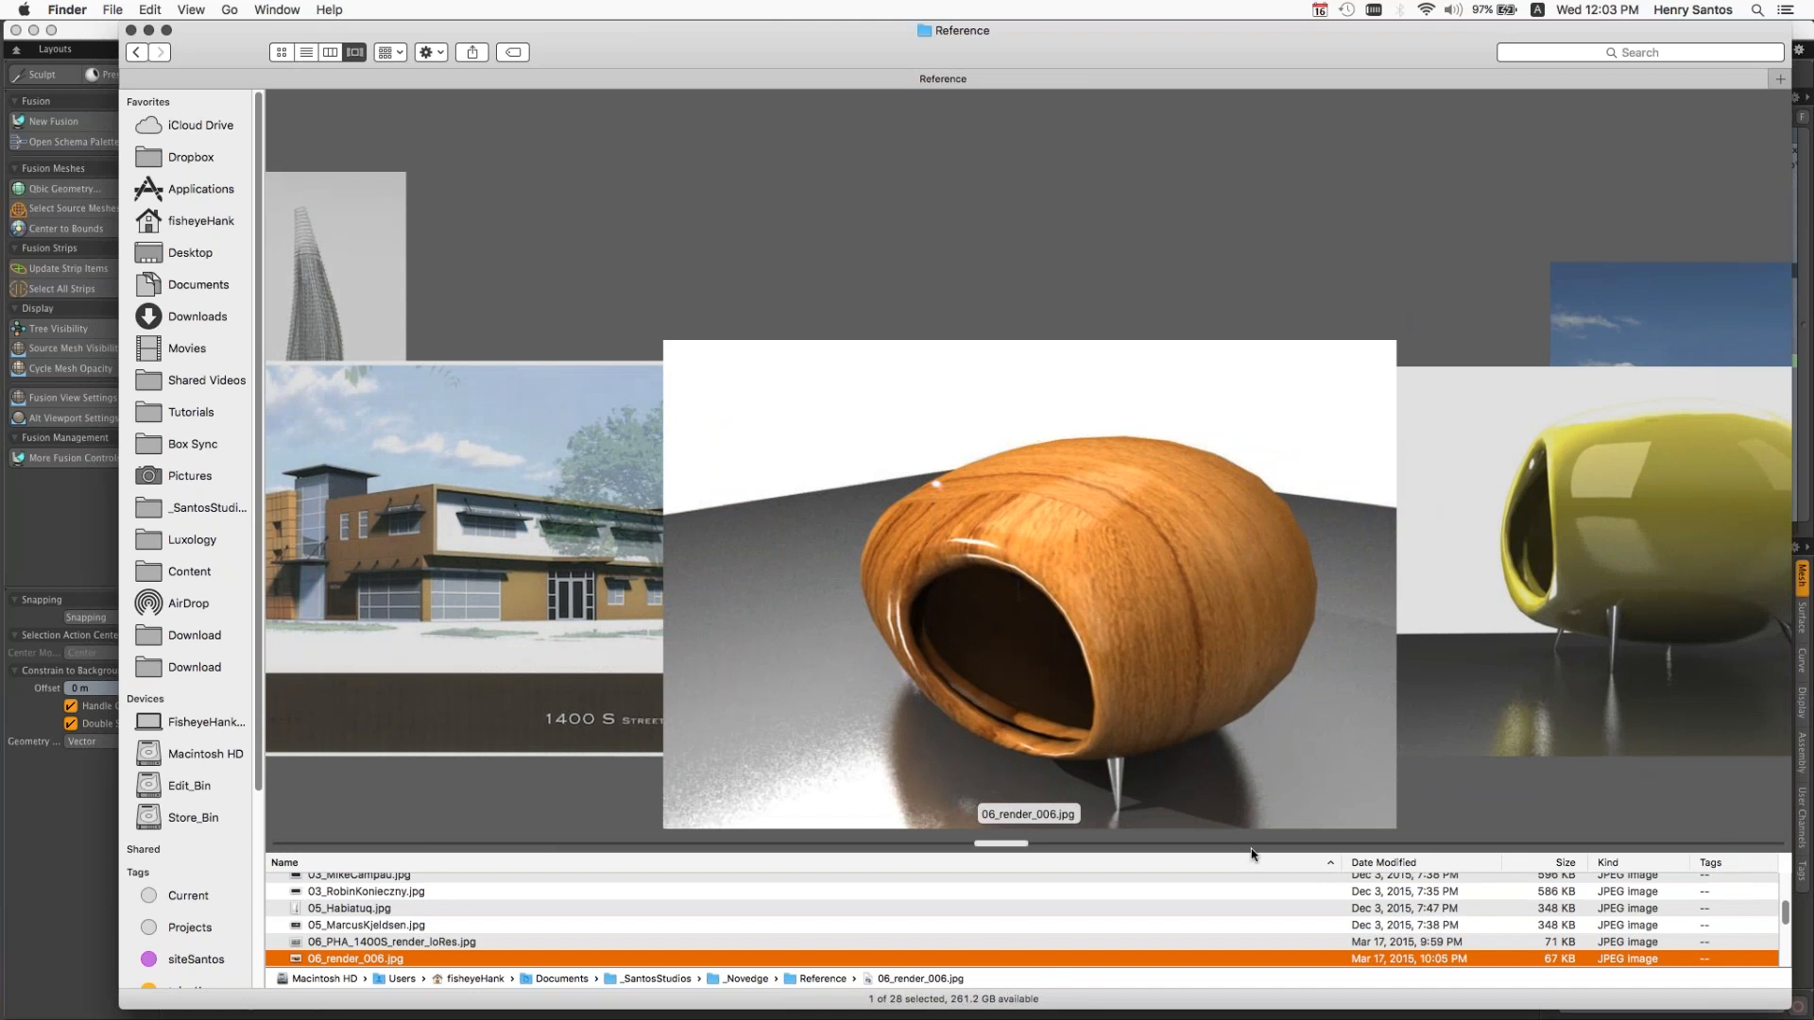
key("Down")
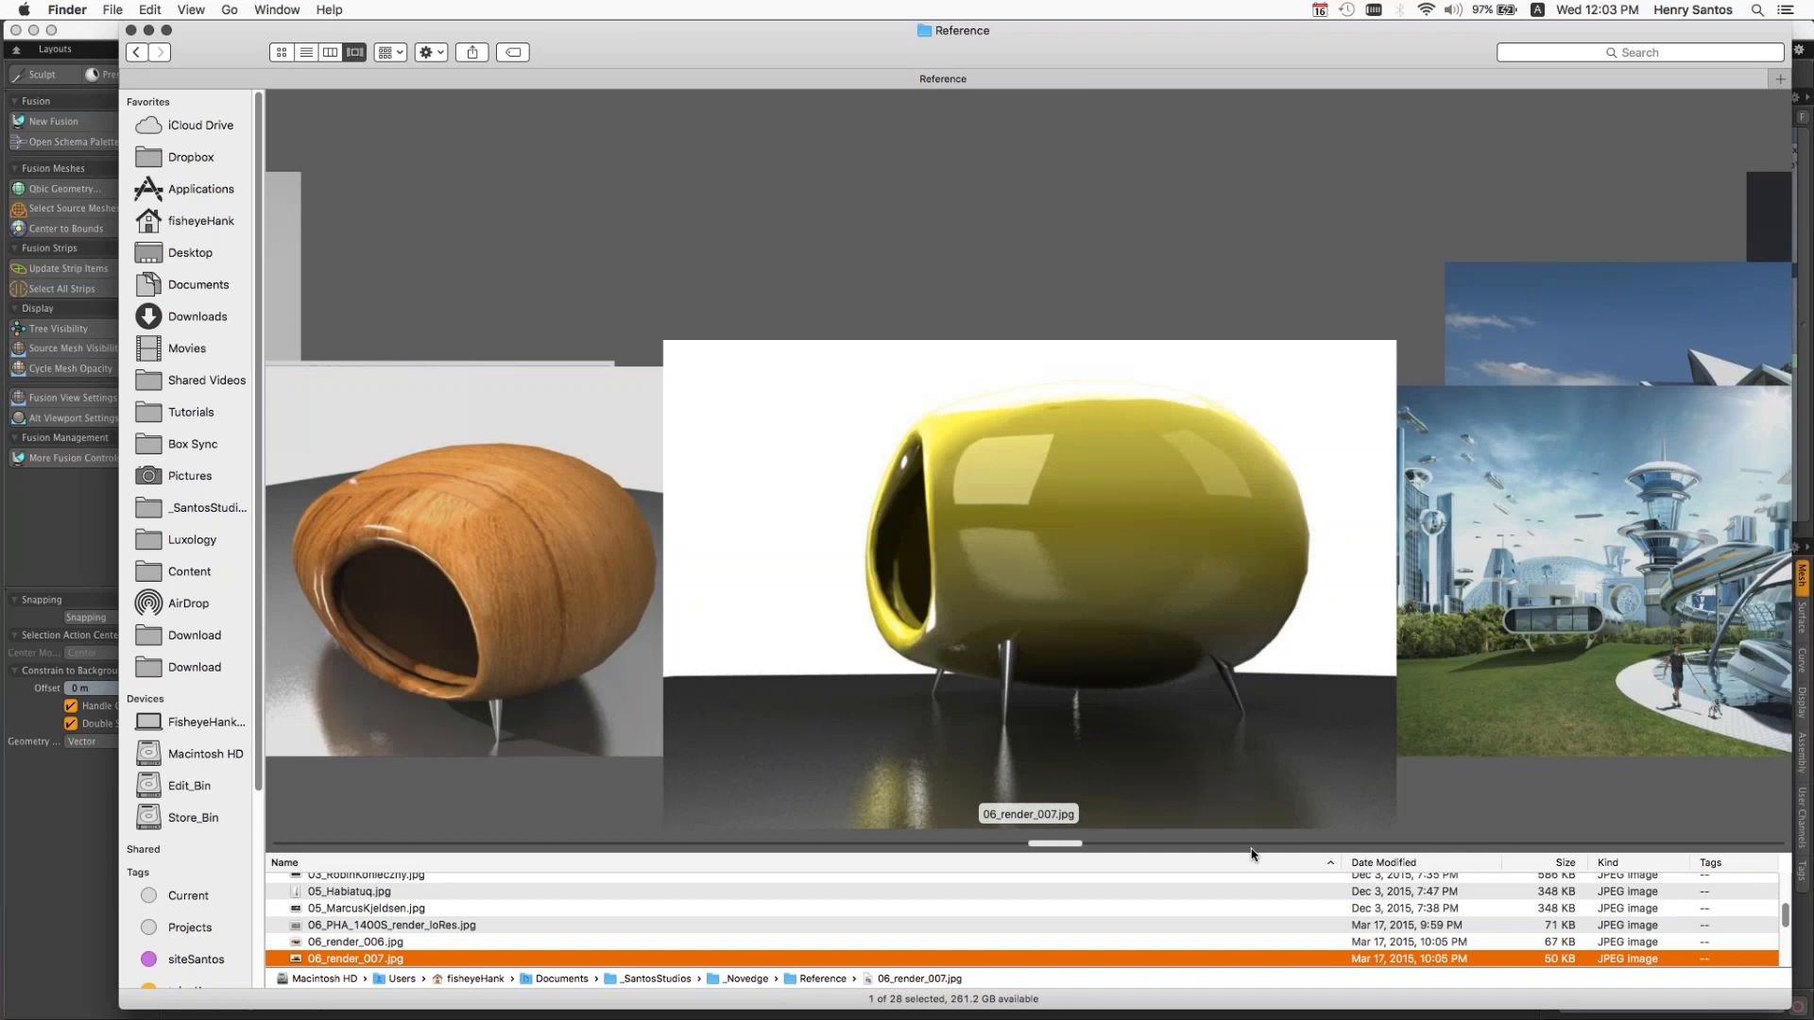
key("Down")
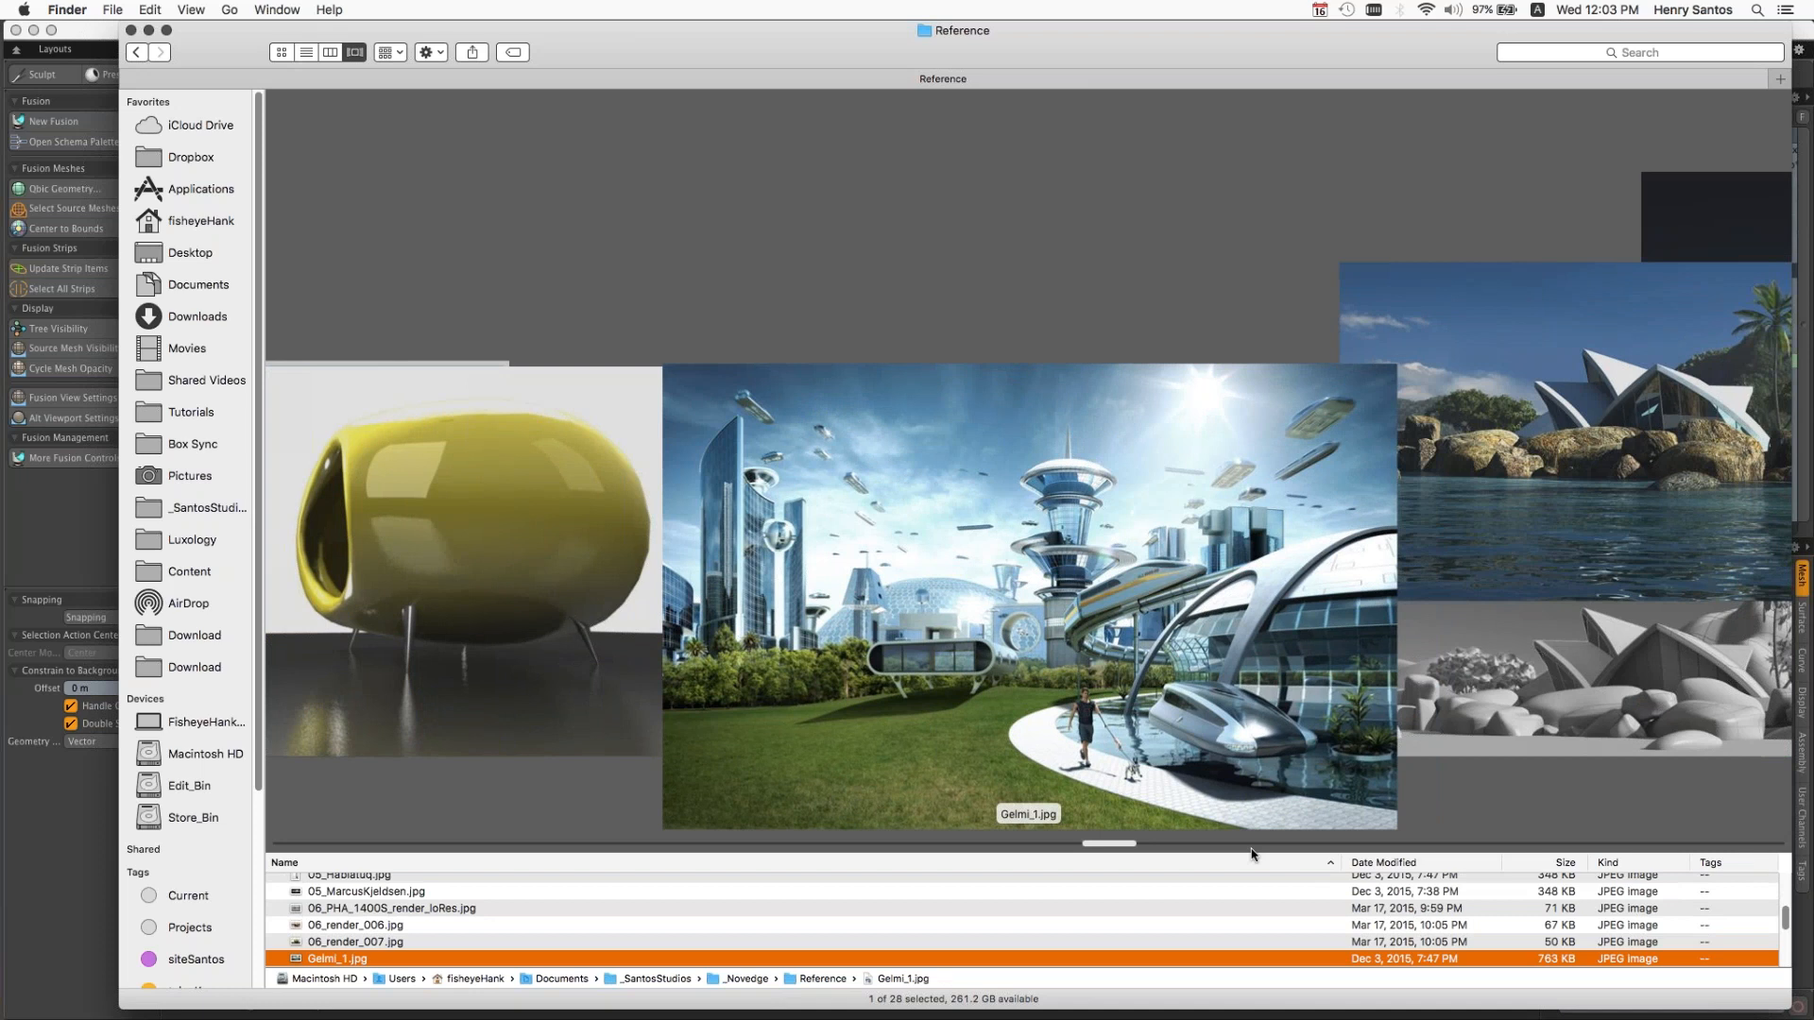
key("Down")
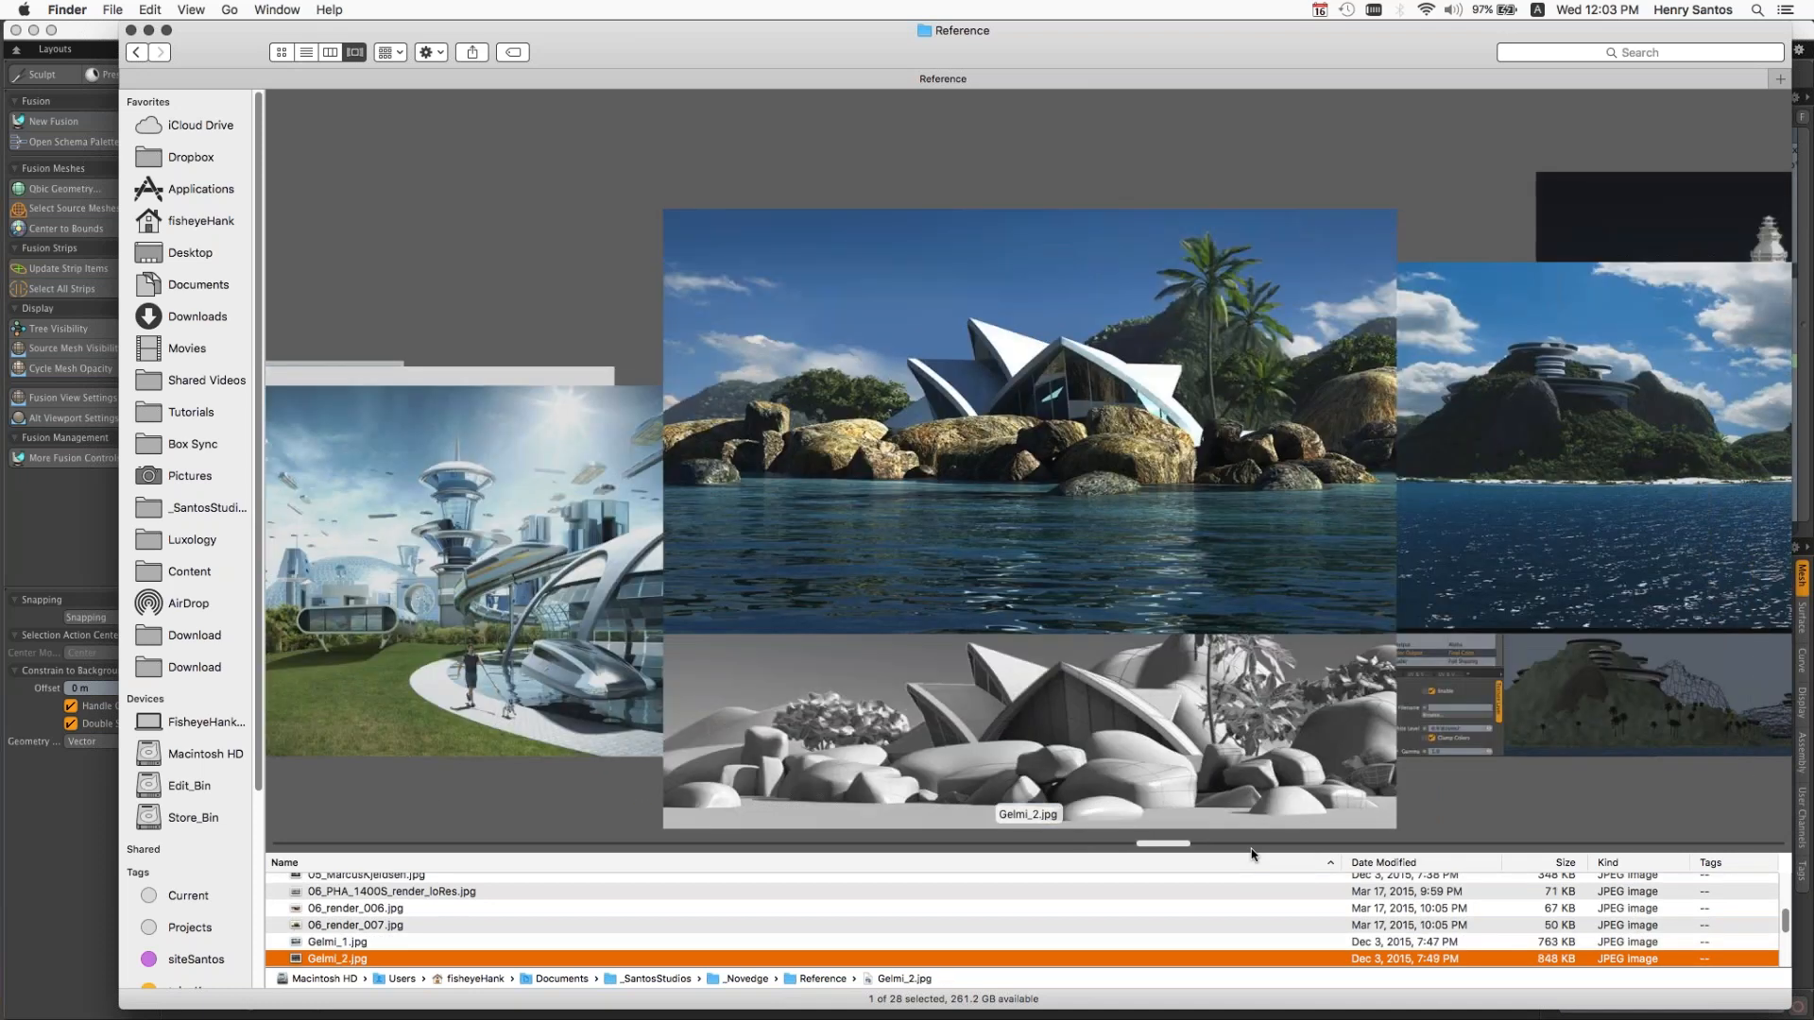
key("Down")
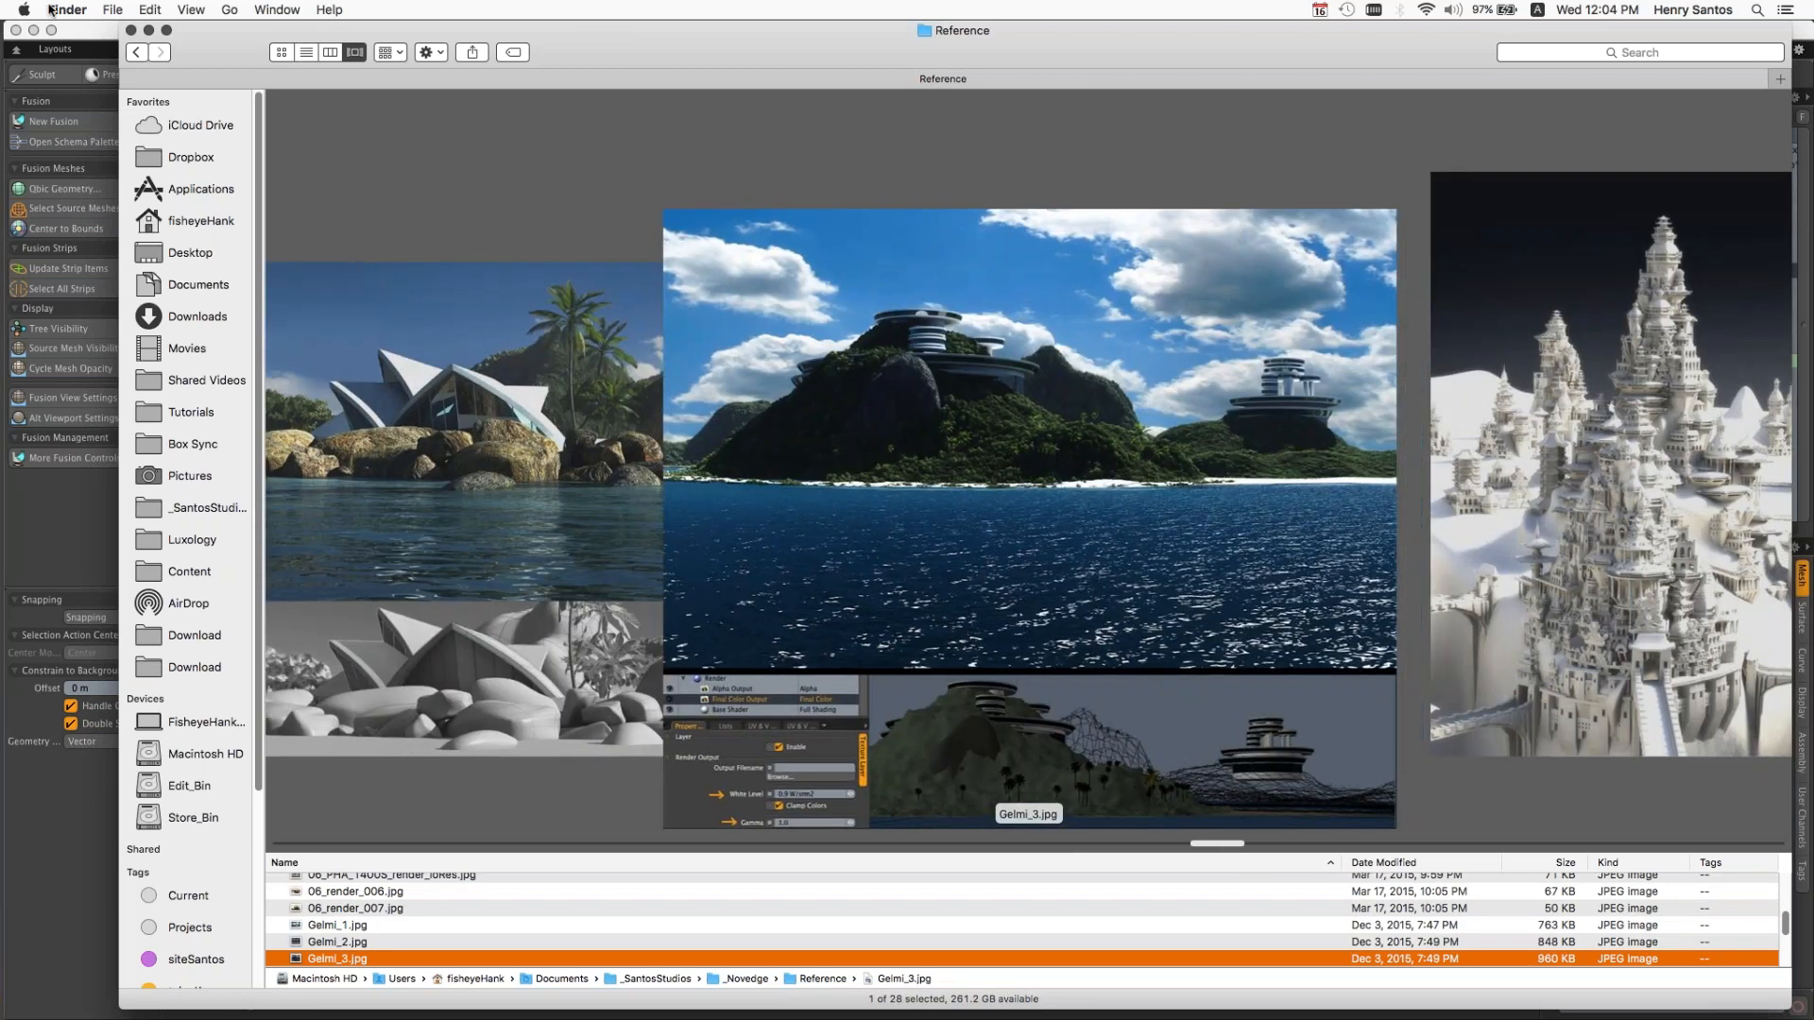
key("super+Tab")
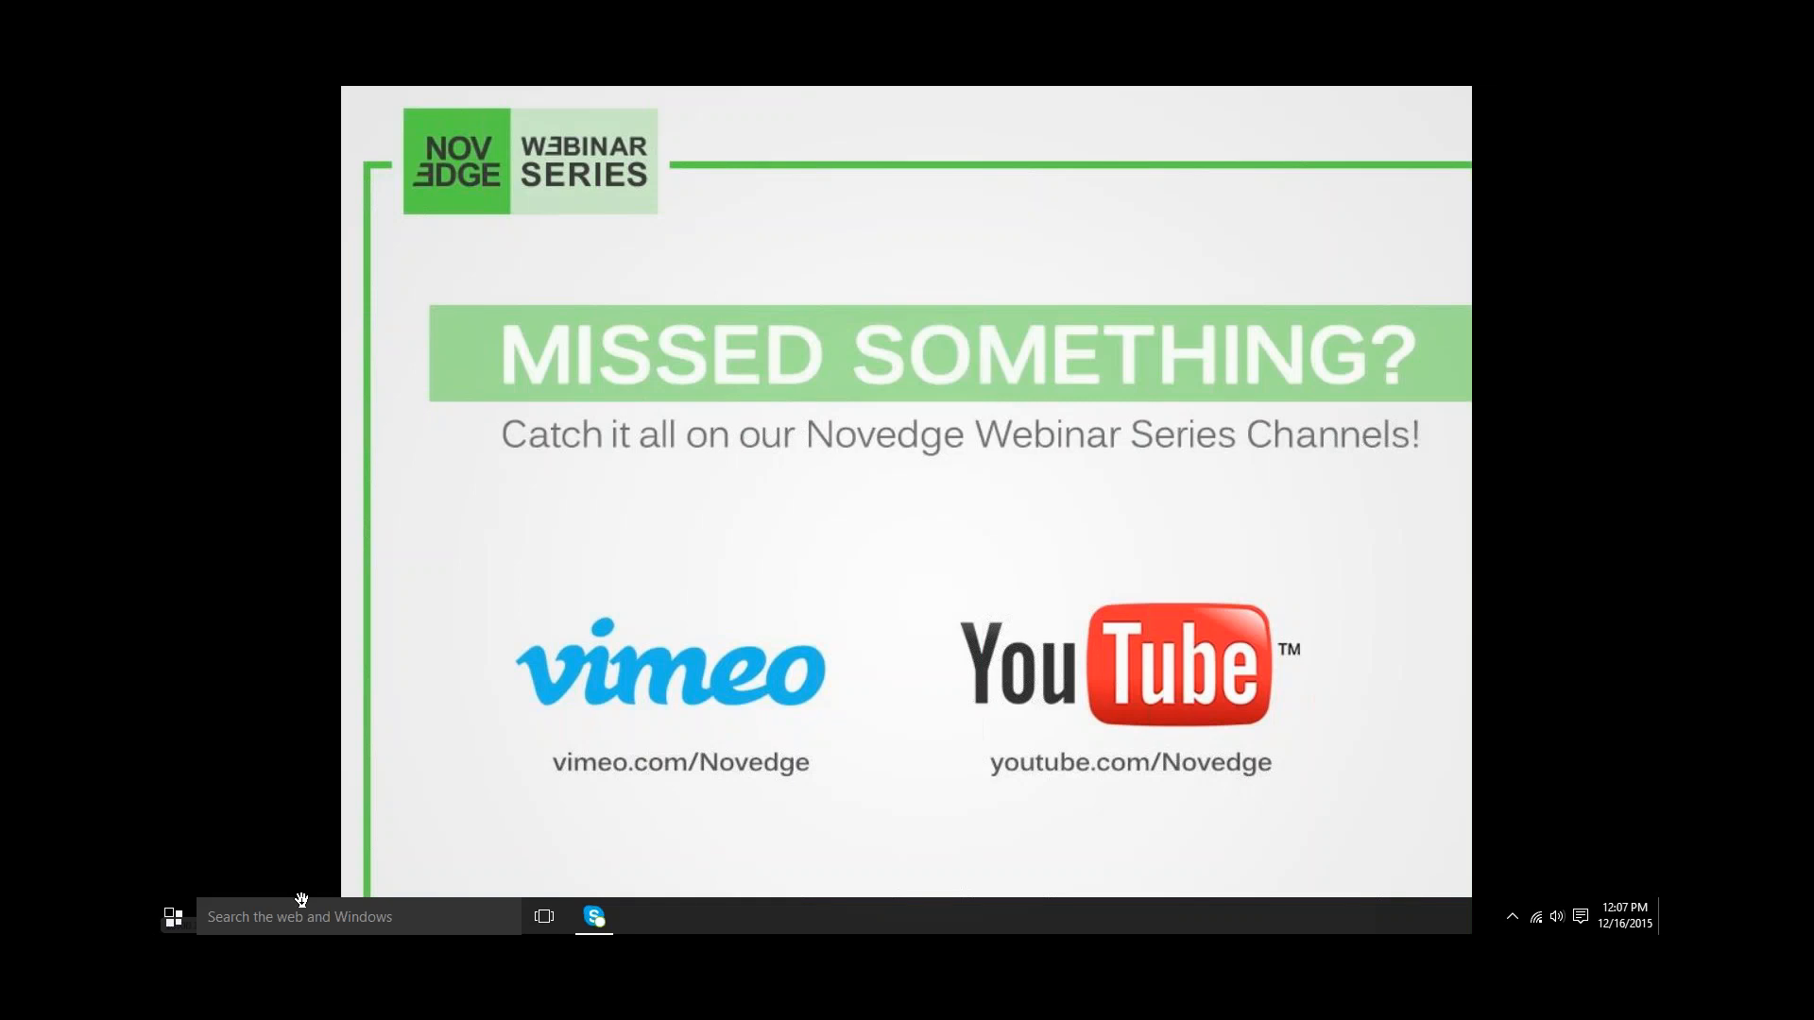
left_click(854, 608)
left_click(841, 634)
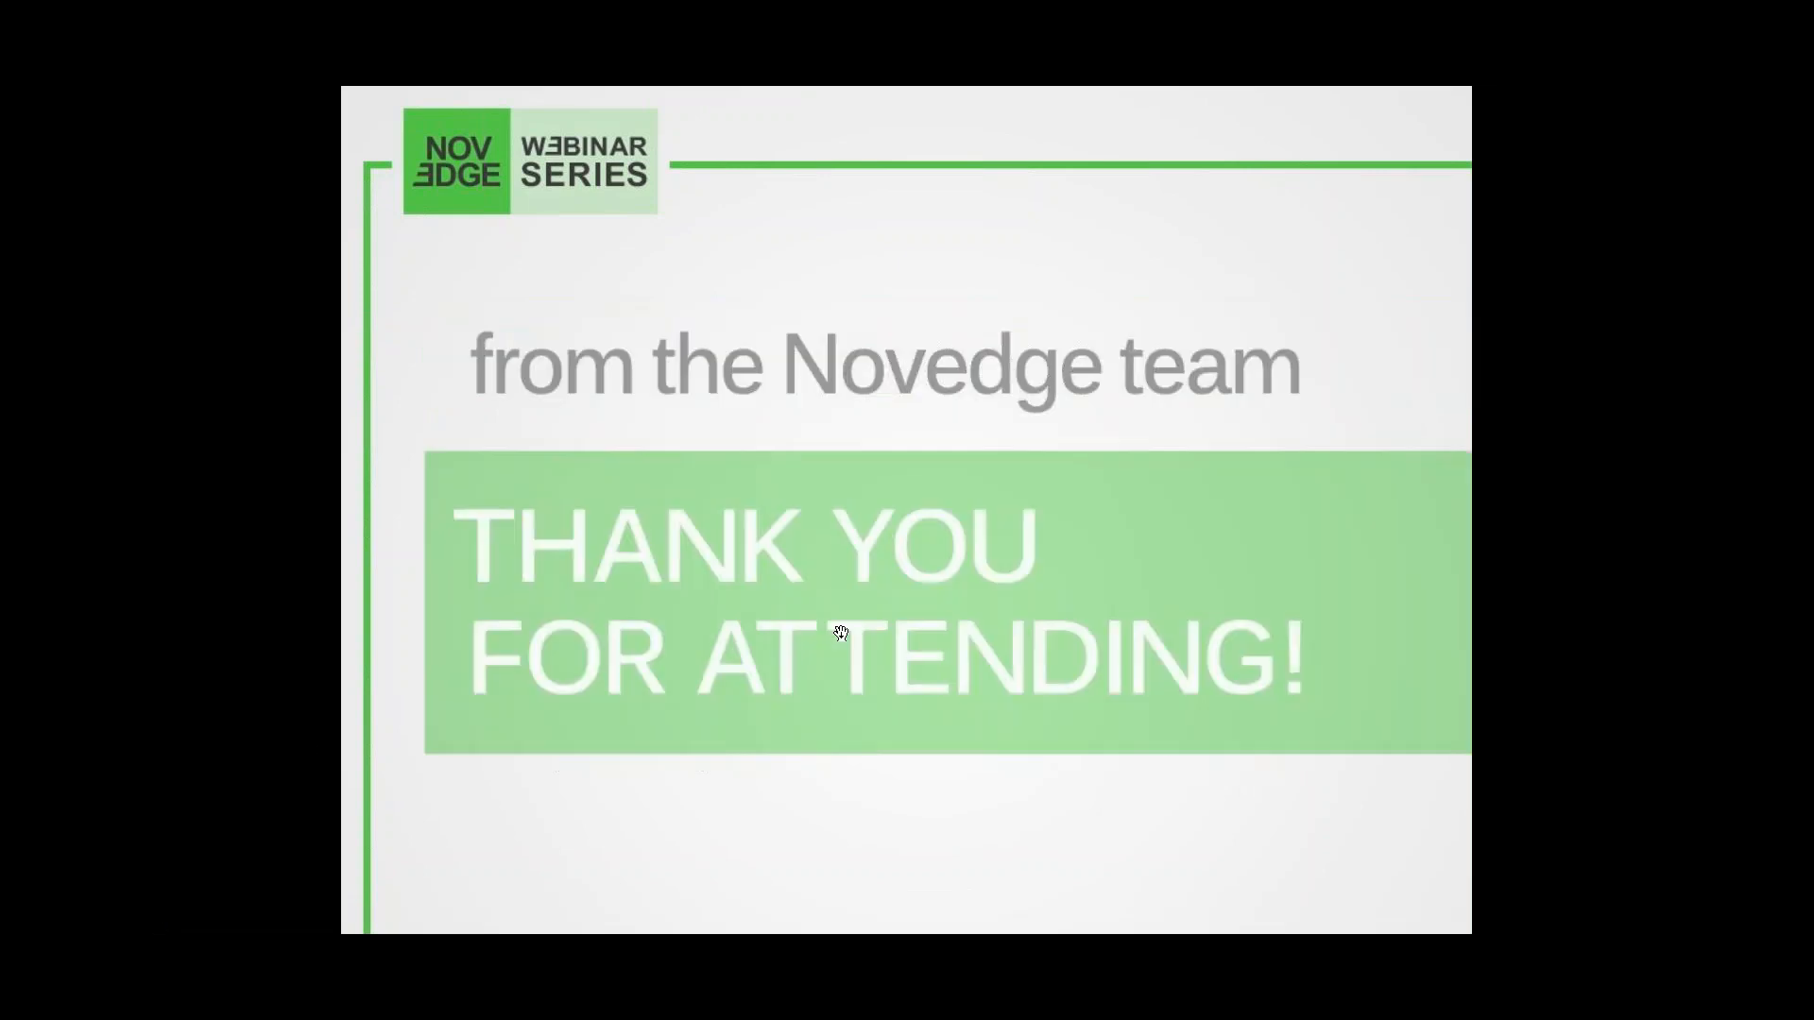
left_click(161, 447)
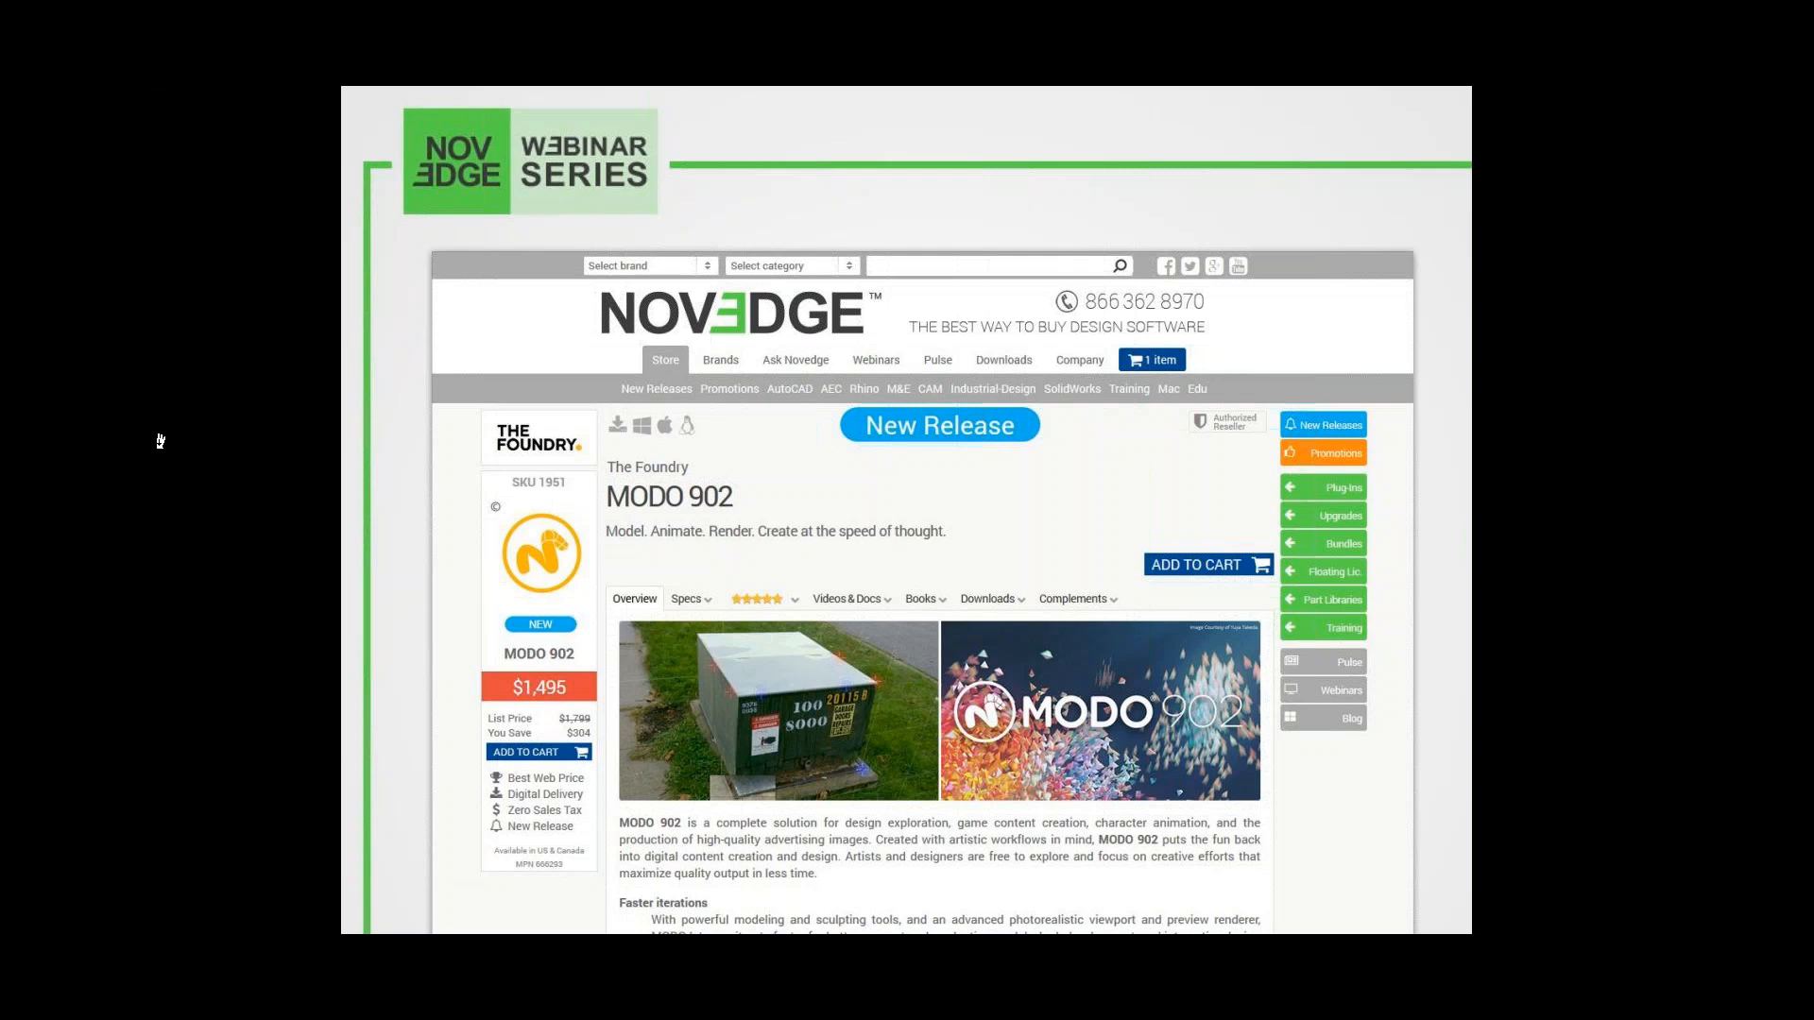
left_click(161, 380)
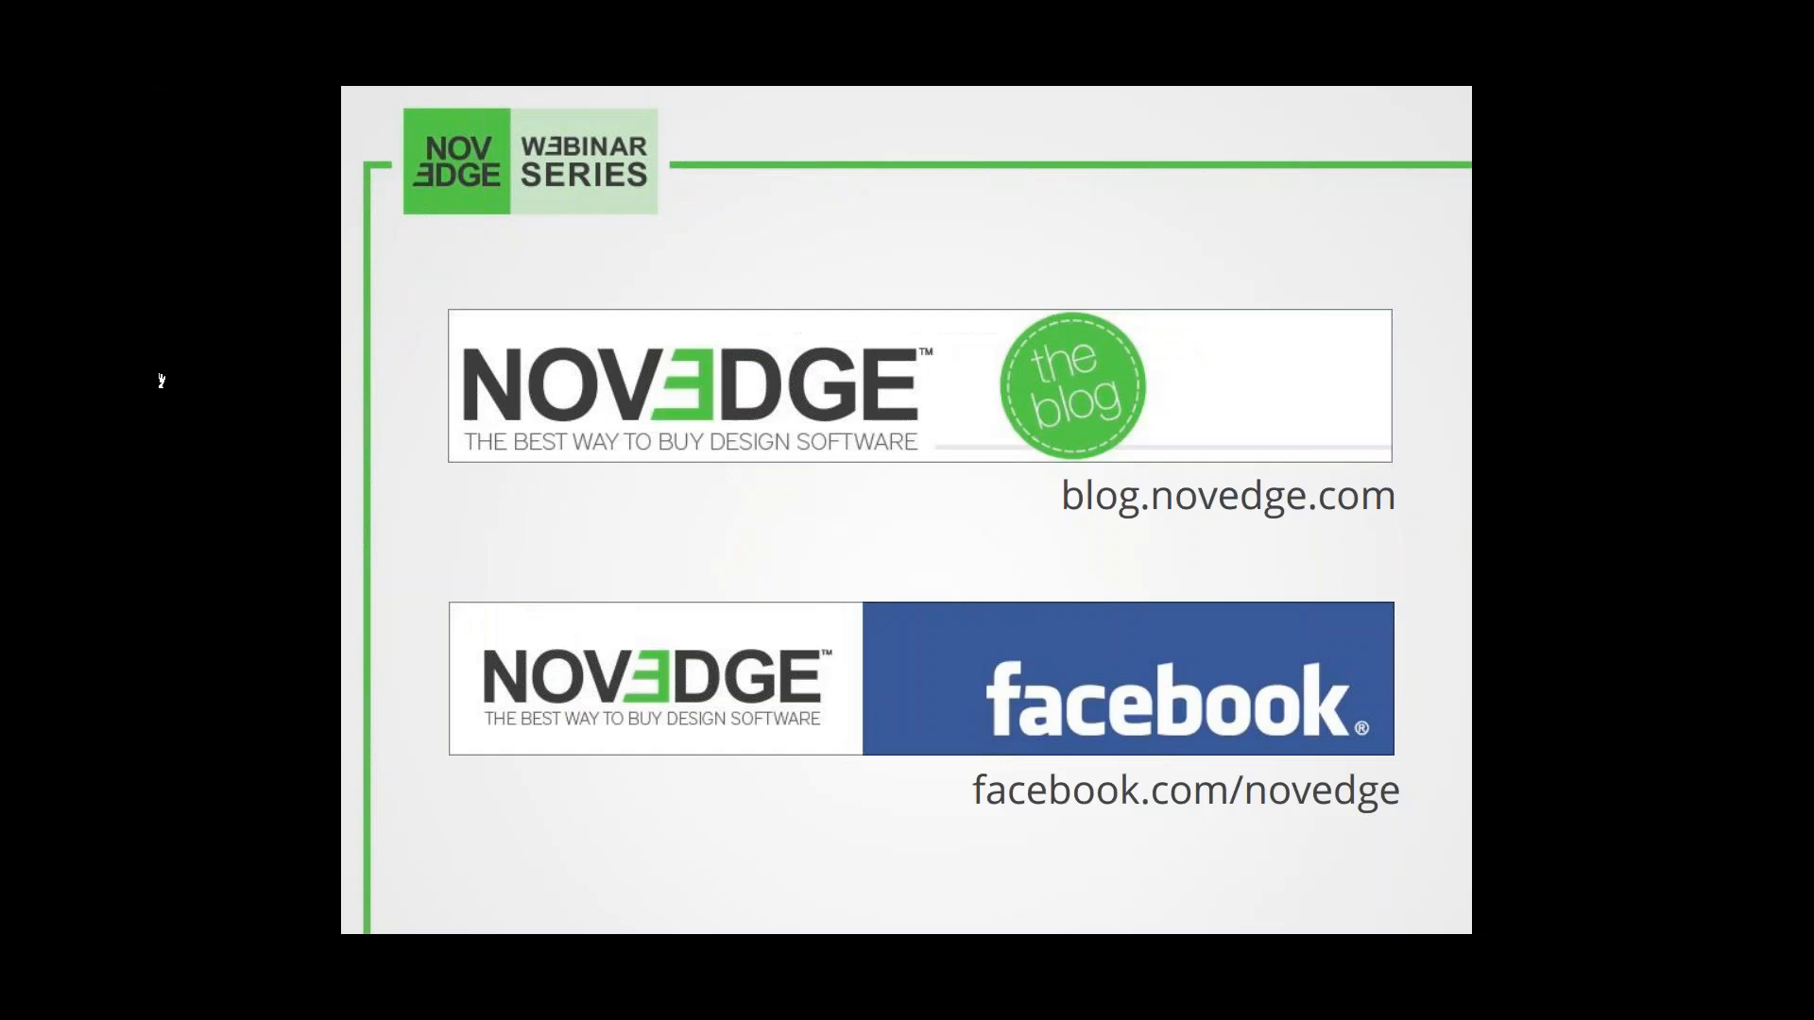